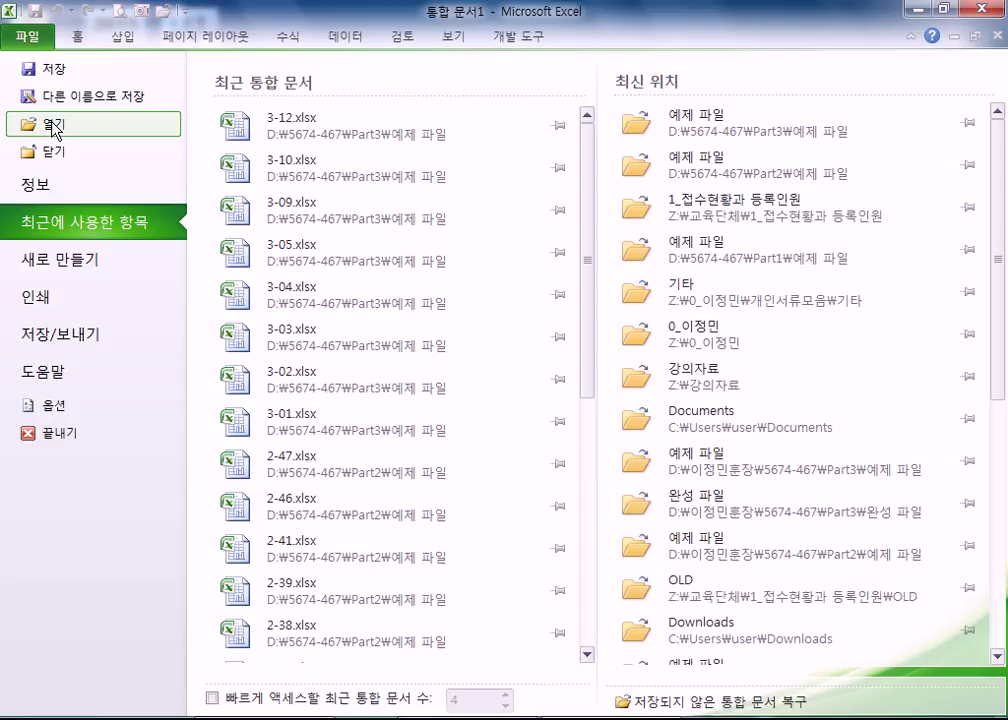
# - Open 3-13.xlsx from D:\5674-467\Part3\예제 파일 through Excel's Open dialog
pyautogui.click(55, 130)
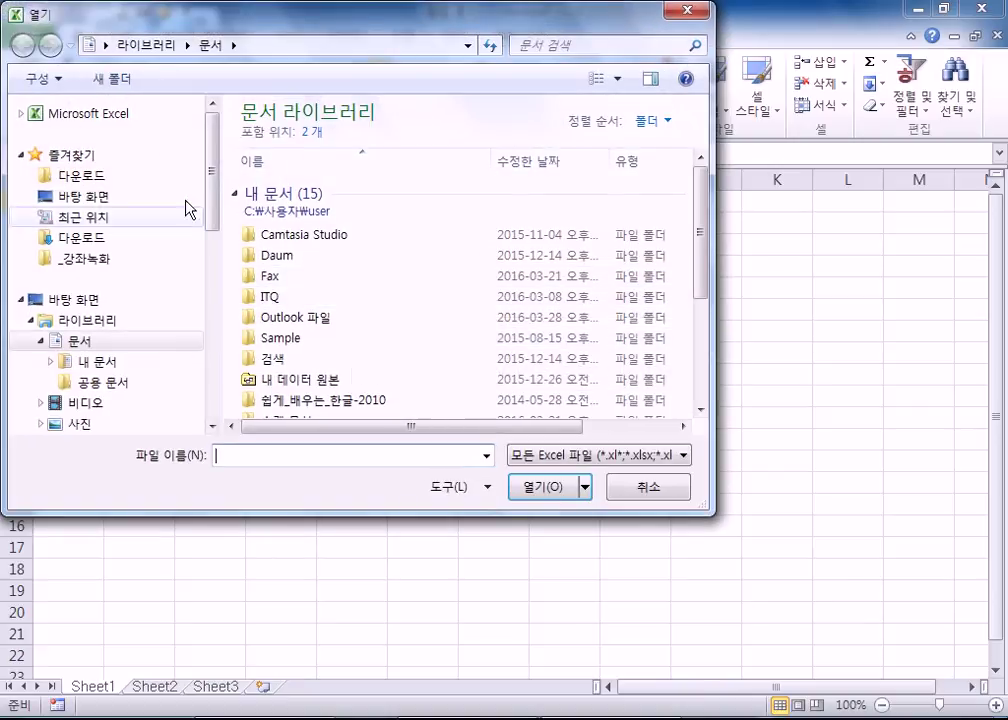
pyautogui.moveTo(214, 153); pyautogui.dragTo(202, 378)
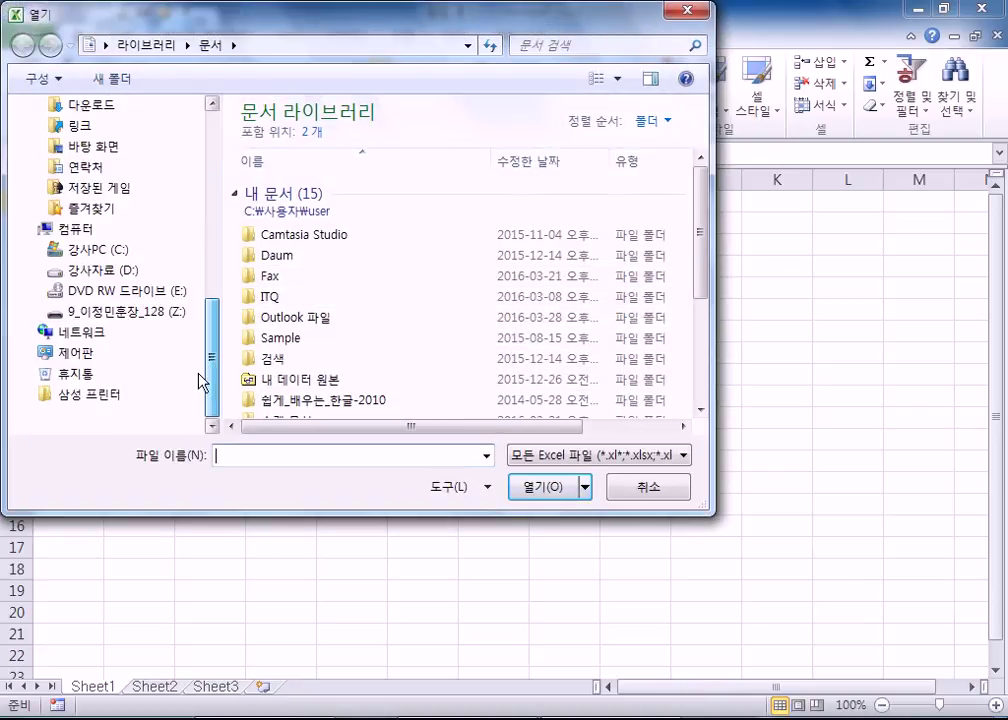
pyautogui.click(104, 276)
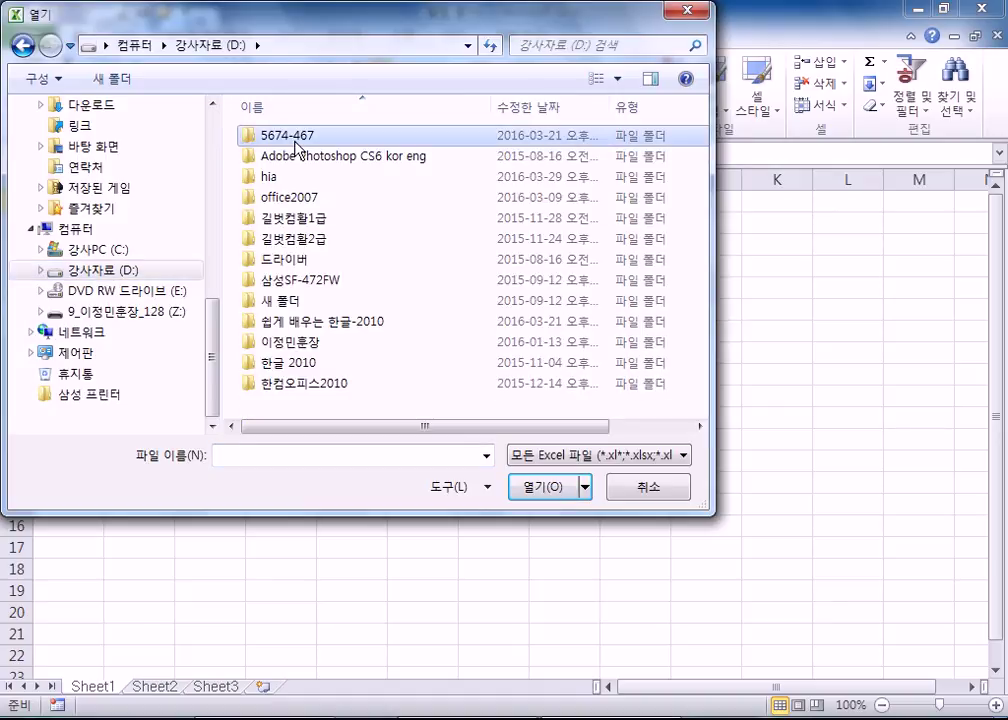
pyautogui.doubleClick(295, 140)
pyautogui.doubleClick(288, 180)
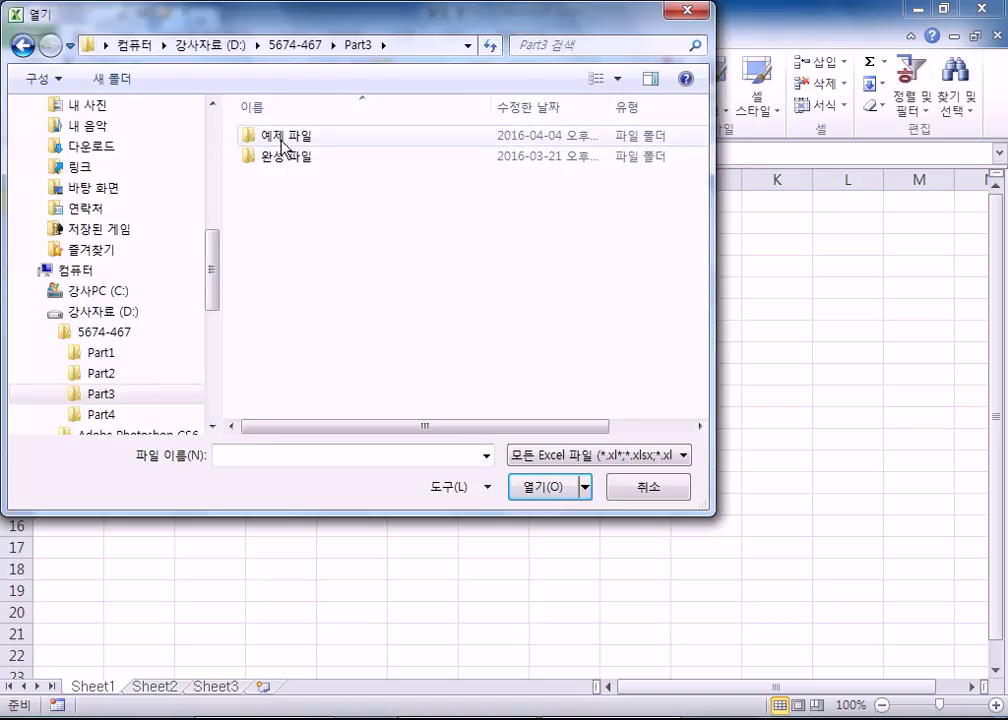
pyautogui.doubleClick(279, 137)
pyautogui.scroll(-2, 281, 289)
pyautogui.doubleClick(280, 262)
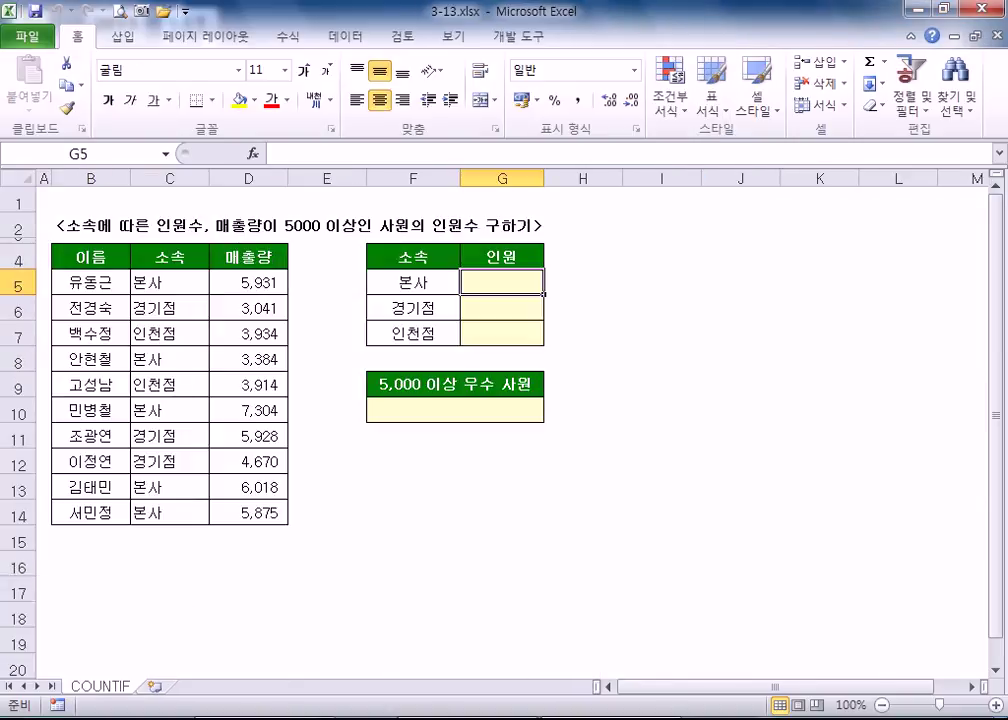
# - Browse a maximized Explorer window to D:\5674-467\Part3\예제 파일 and open 3-12.xlsx
pyautogui.press('super+e')
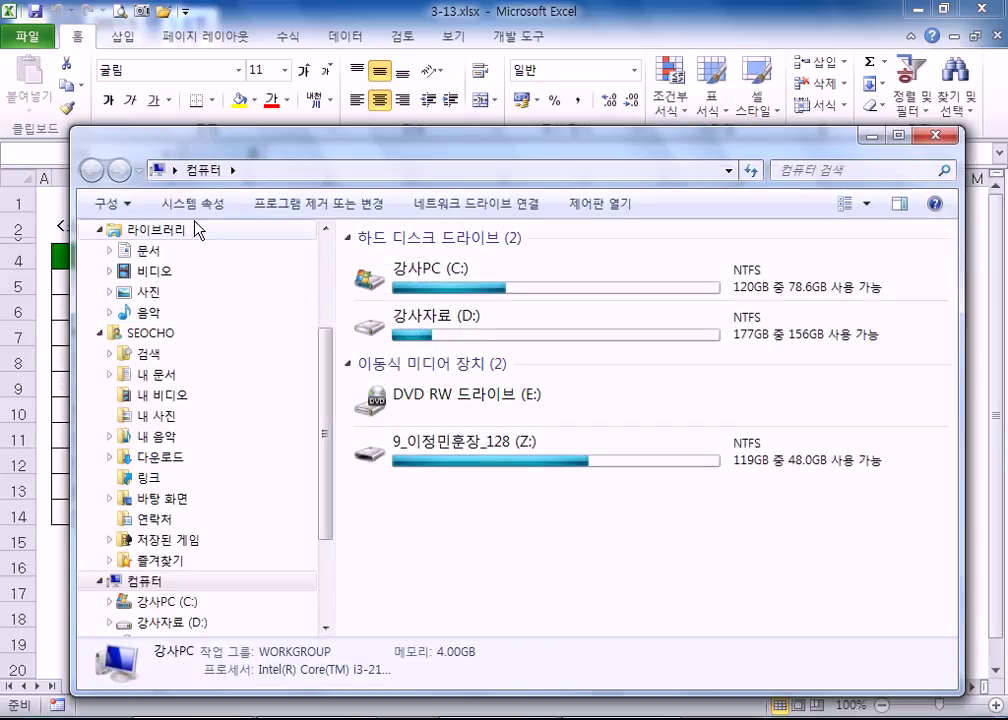
pyautogui.doubleClick(254, 140)
pyautogui.click(370, 188)
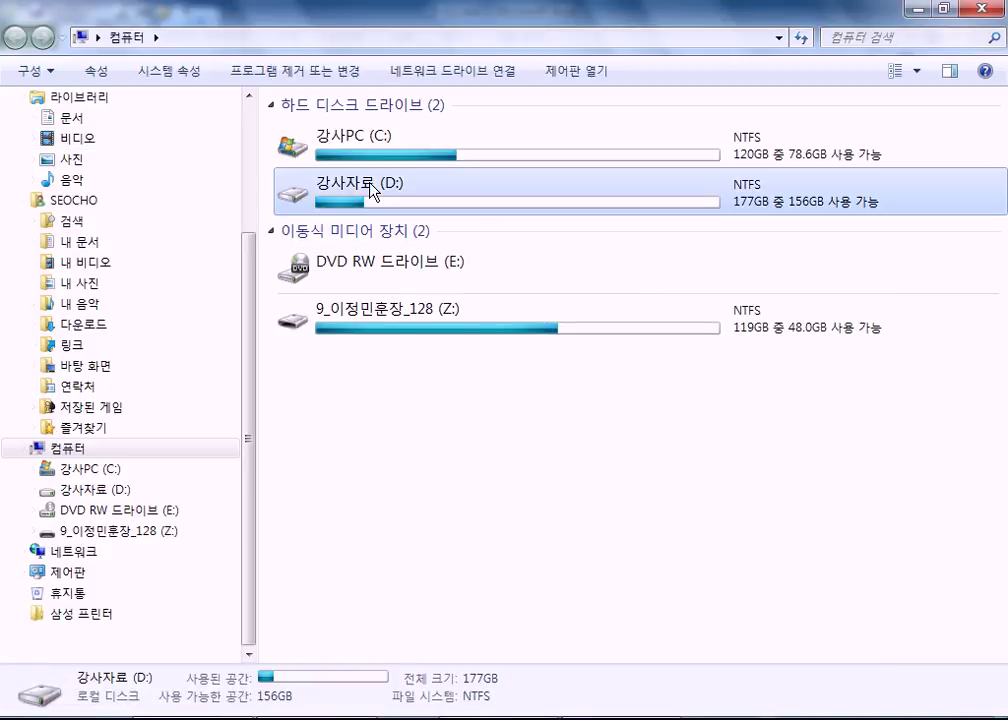
pyautogui.doubleClick(370, 188)
pyautogui.doubleClick(353, 132)
pyautogui.click(325, 172)
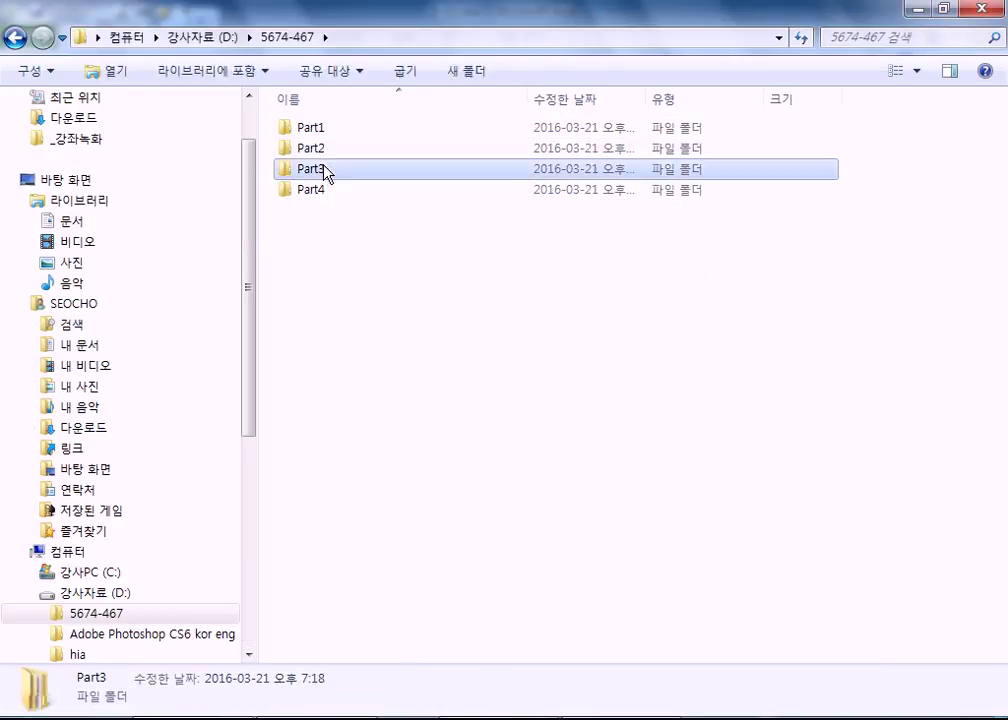
pyautogui.doubleClick(325, 172)
pyautogui.doubleClick(320, 128)
pyautogui.click(315, 356)
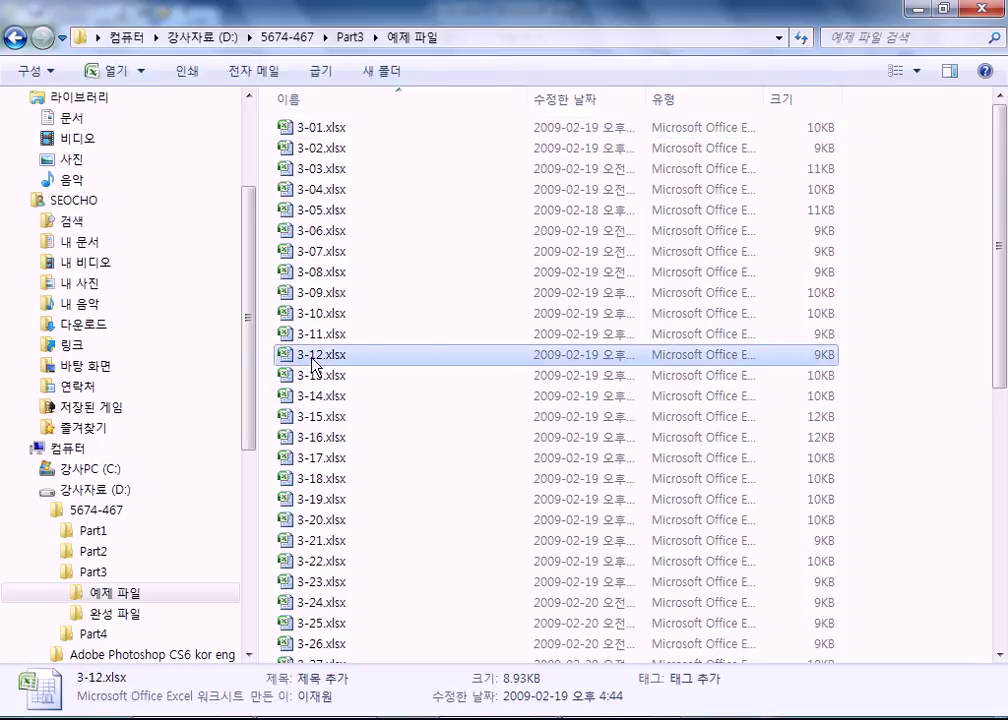
pyautogui.doubleClick(312, 356)
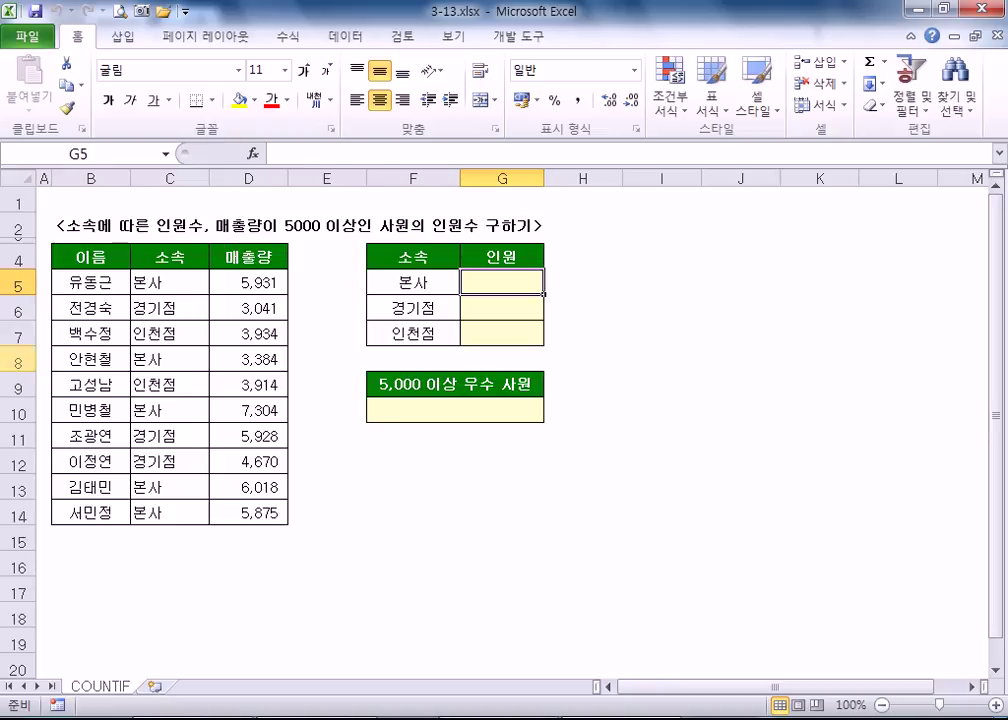
# - Check 3-13.xlsx's location on the File Info page, then return to the worksheet
pyautogui.click(40, 40)
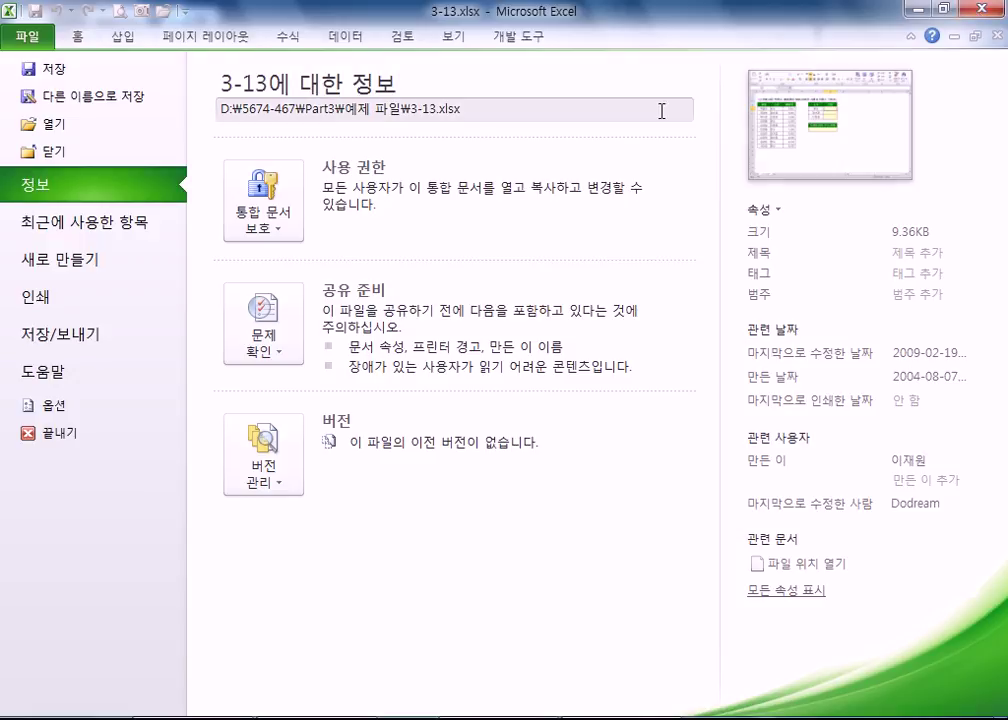
pyautogui.press('Escape')
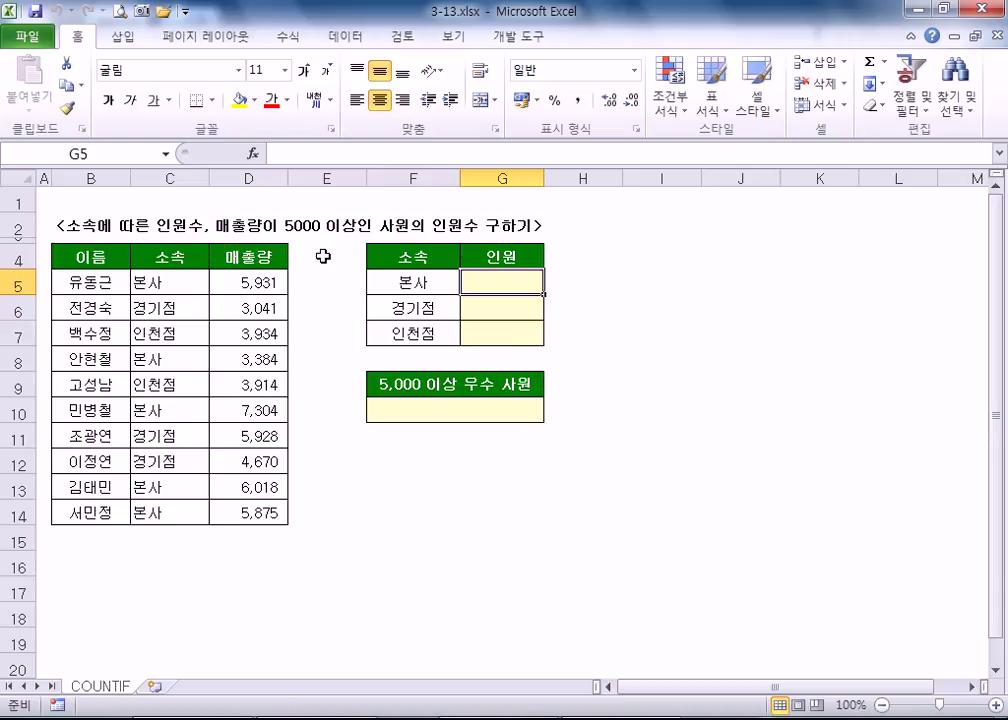
# - Narrow column E and collapse the ribbon to show more rows
pyautogui.scroll(2, 323, 256)
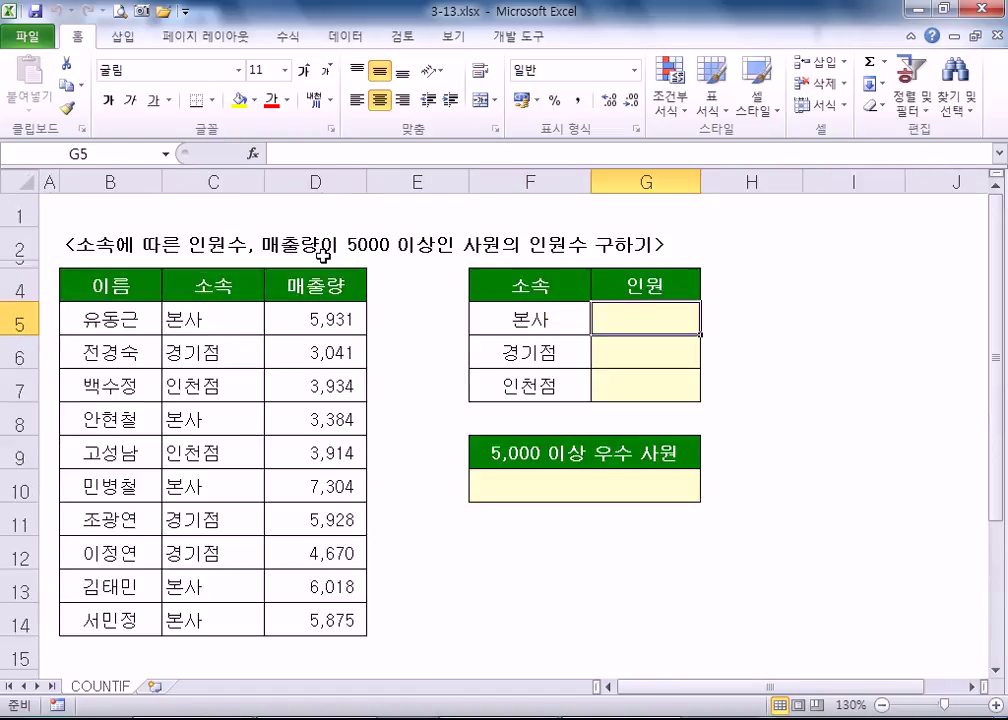
pyautogui.moveTo(470, 186); pyautogui.dragTo(400, 191)
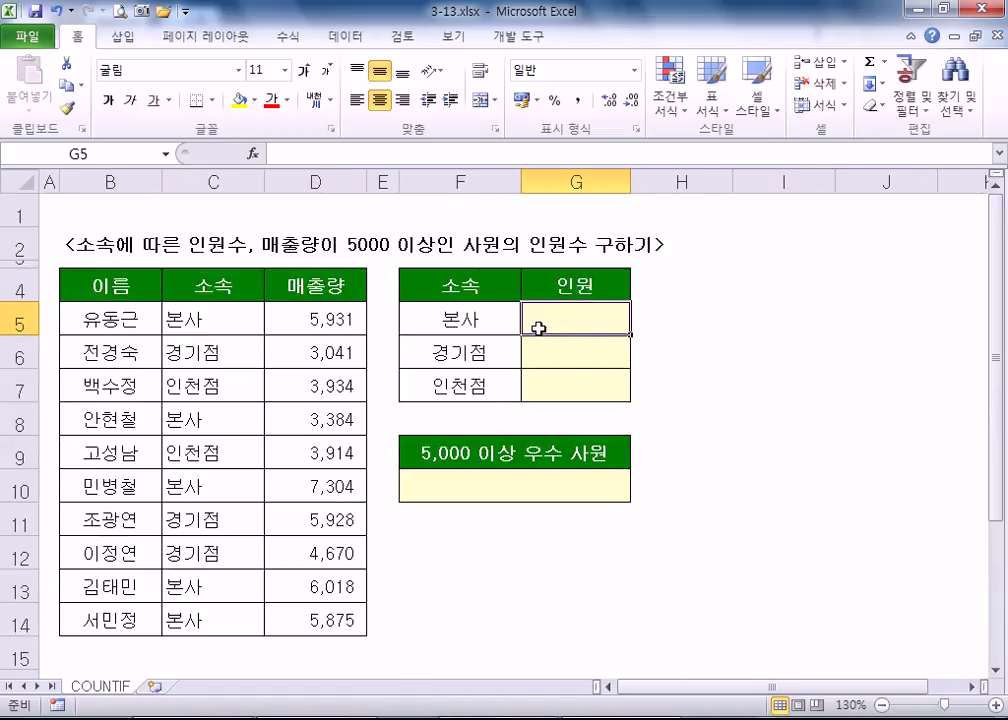
pyautogui.doubleClick(60, 34)
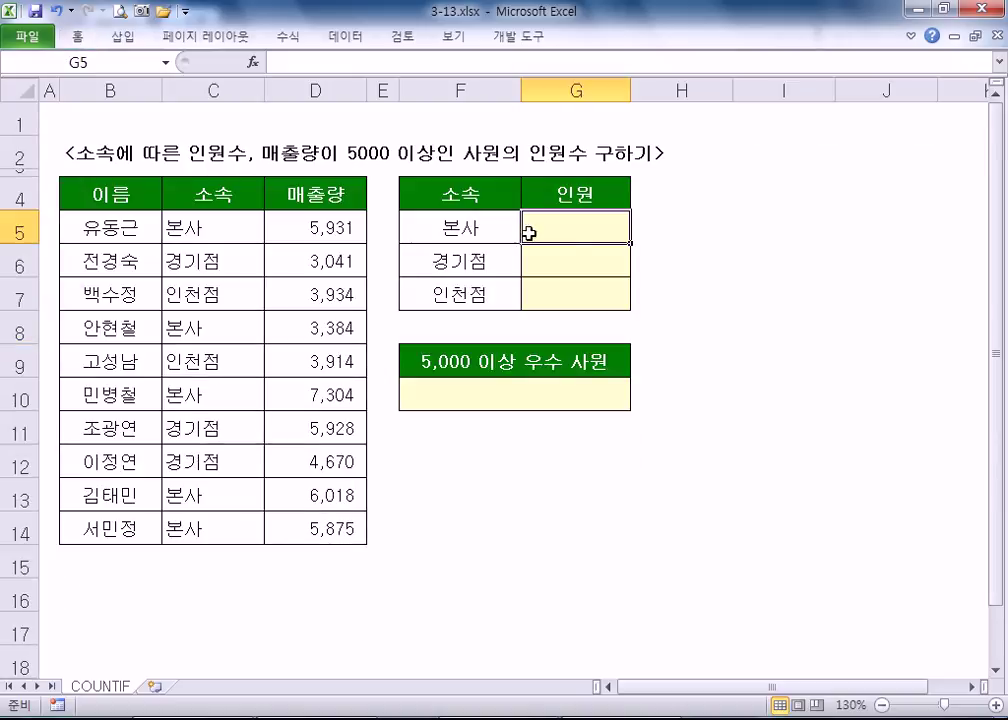
# - Begin =COUN in G5, look at COUNTIF among the suggestions, then dismiss them
pyautogui.write('=C')
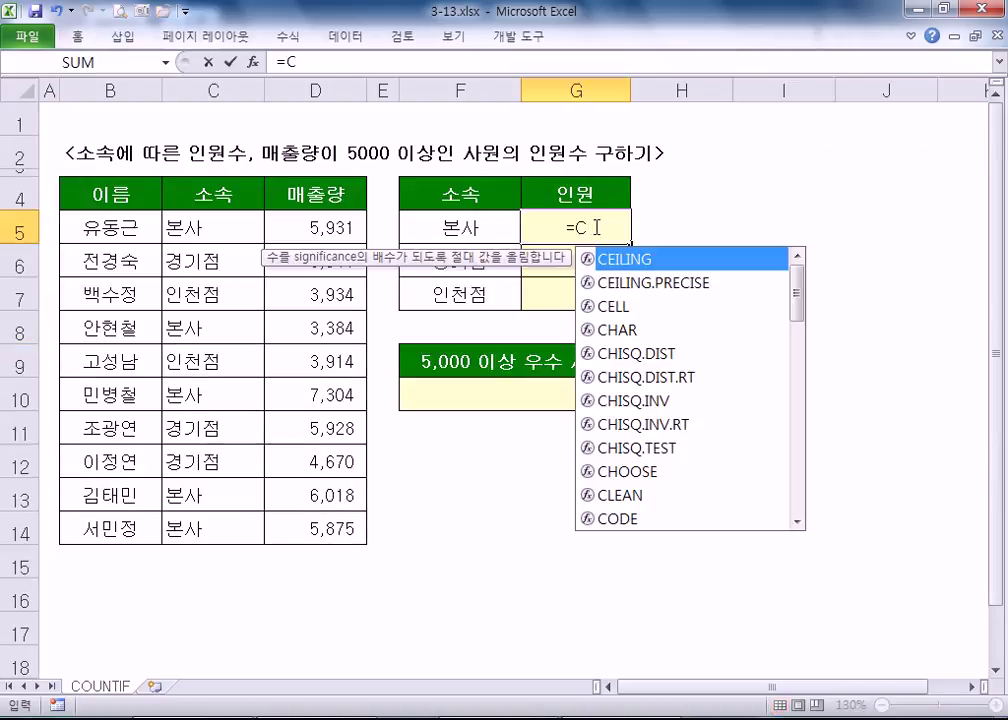
pyautogui.write('O')
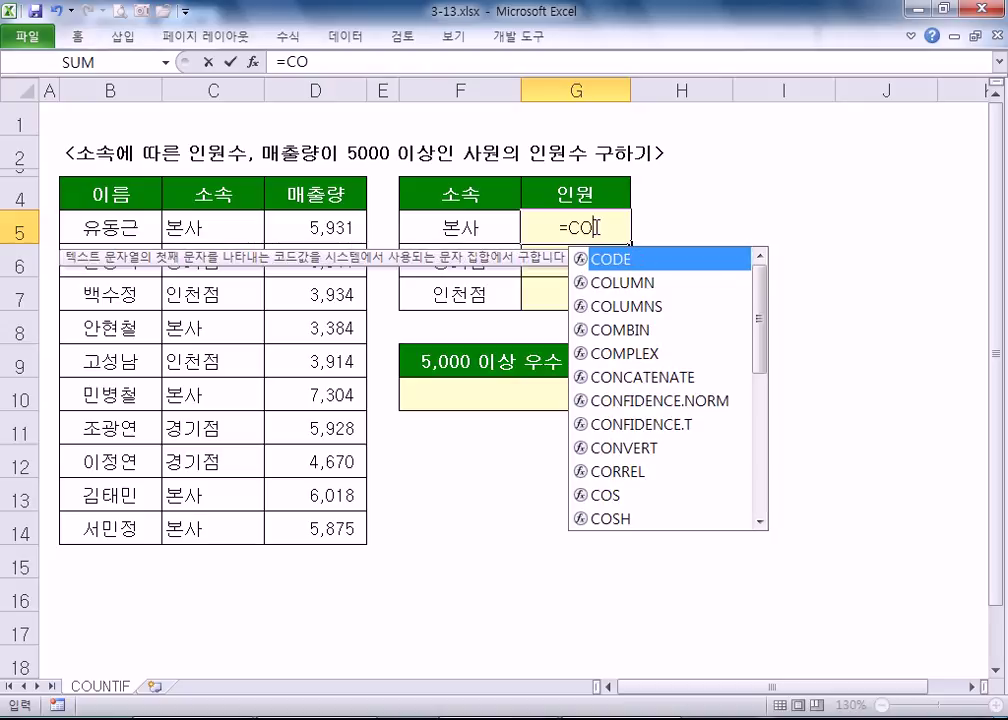
pyautogui.write('UN')
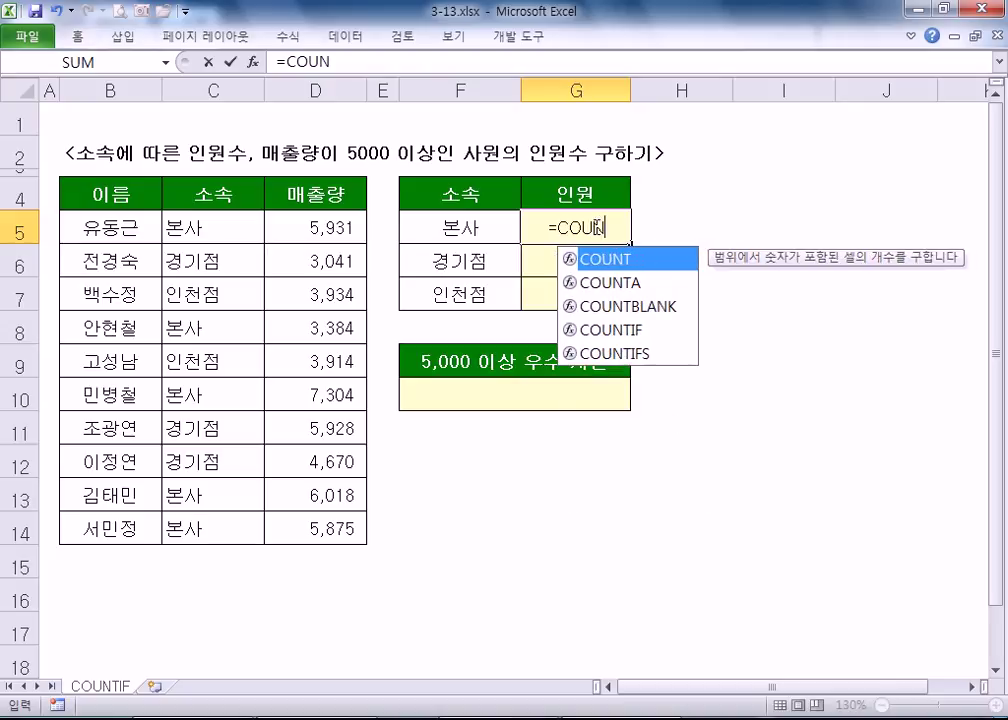
pyautogui.click(670, 336)
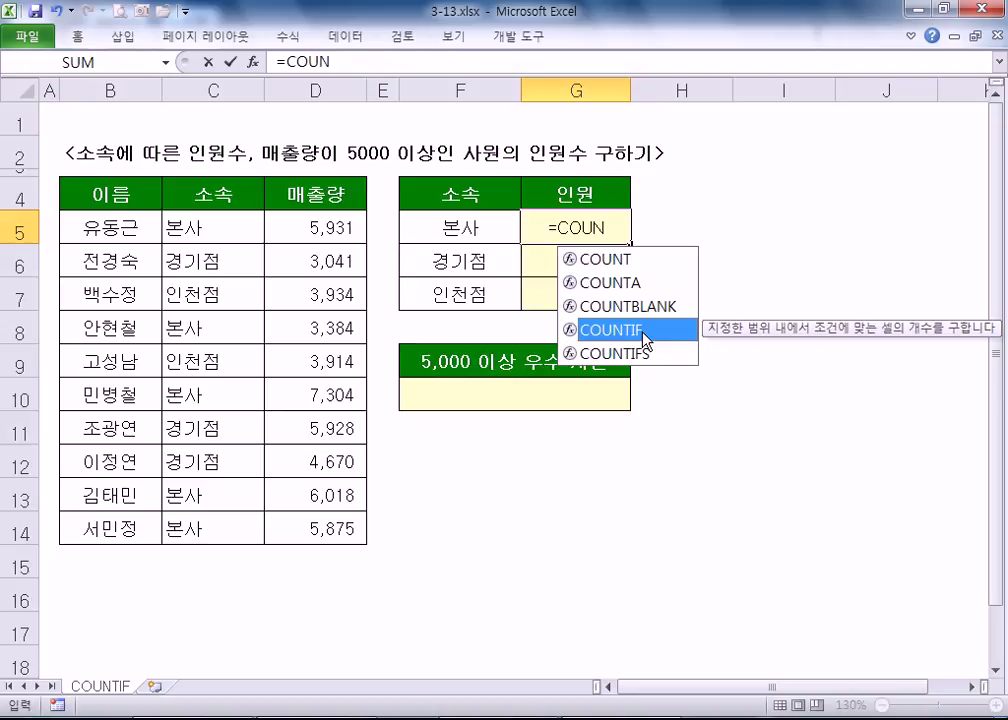
pyautogui.press('Escape')
pyautogui.press('Escape')
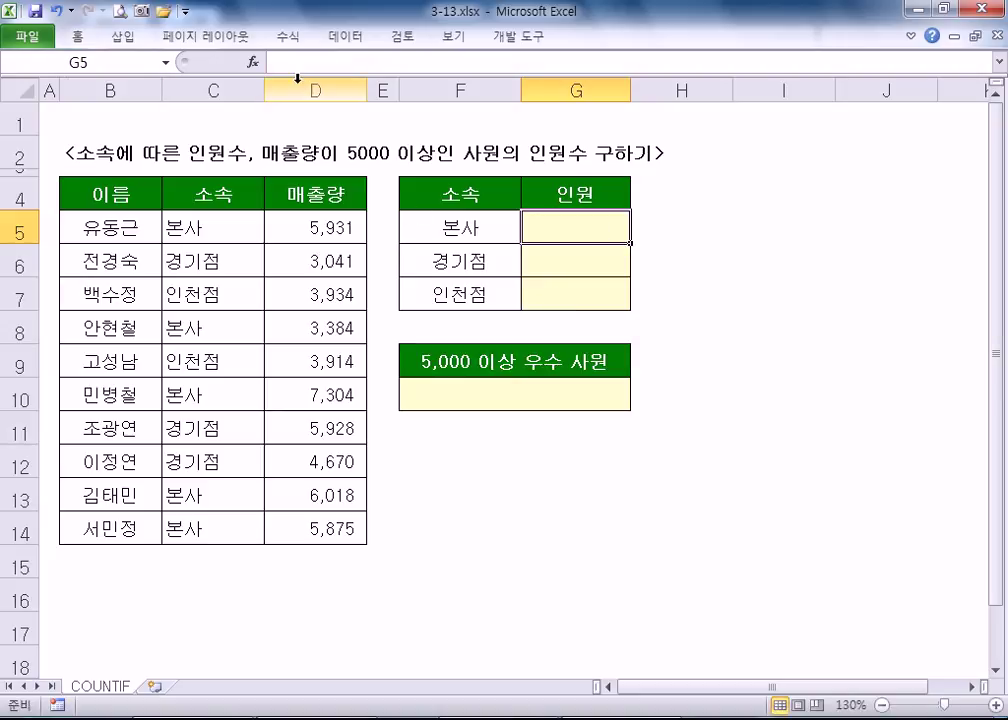
# - Open Insert Function for G5 and preview the 재무, date/time, 통계 and 정보 categories
pyautogui.click(253, 65)
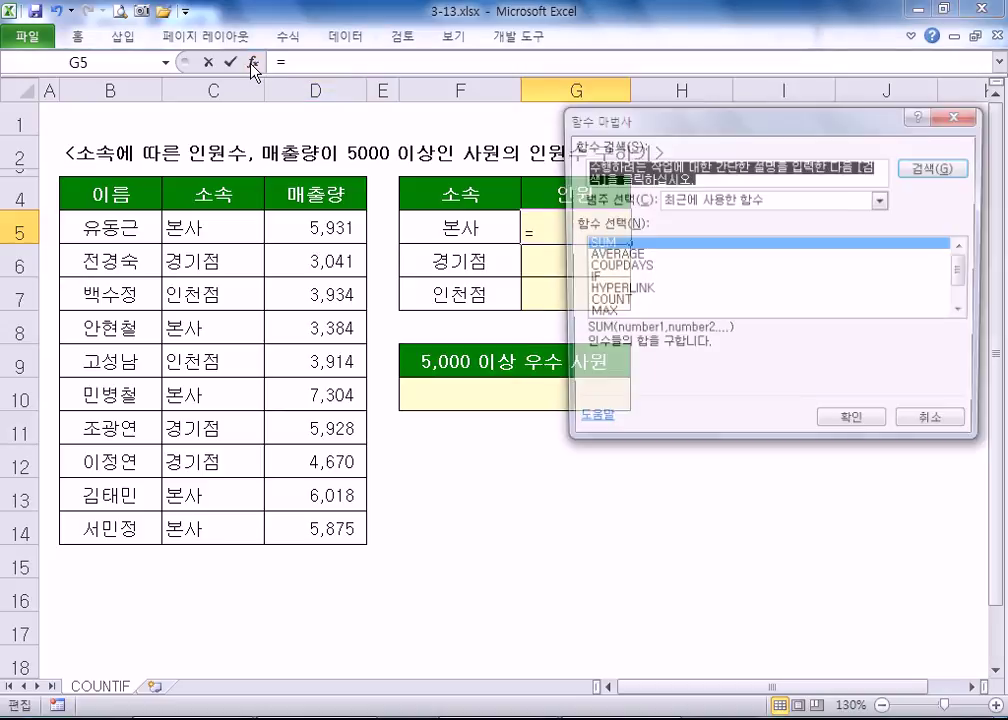
pyautogui.moveTo(684, 122); pyautogui.dragTo(508, 125)
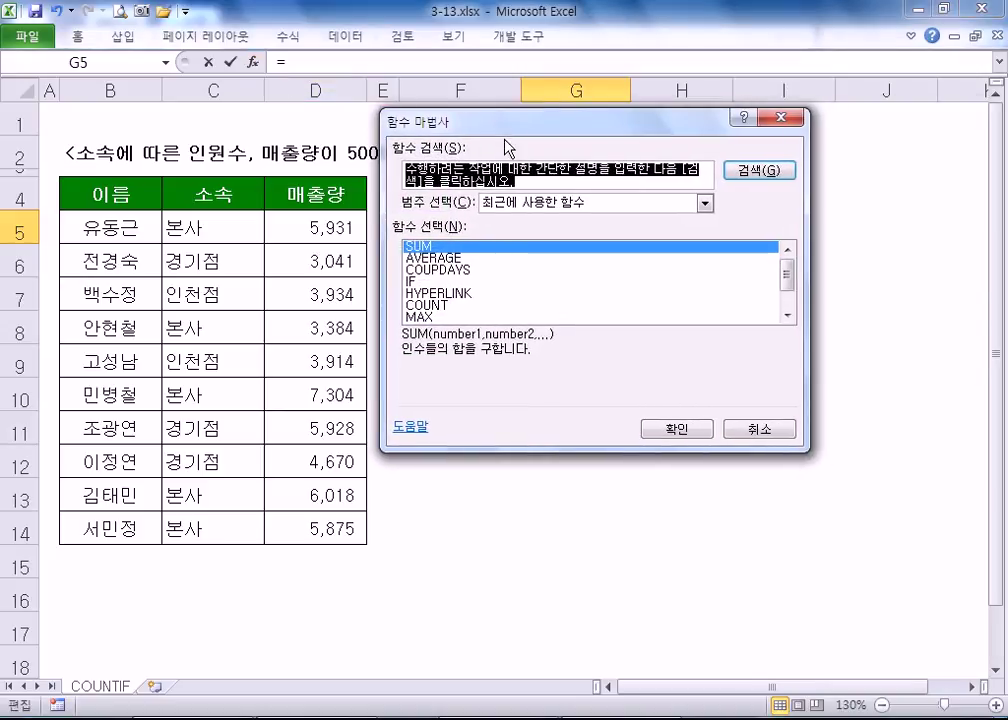
pyautogui.click(505, 204)
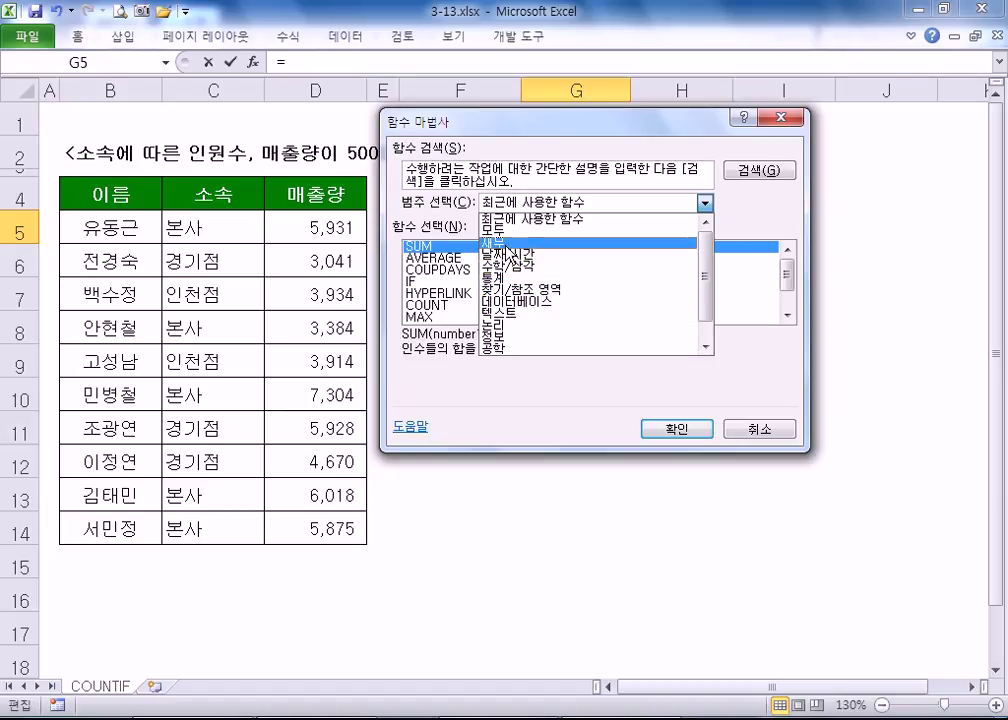
pyautogui.click(504, 241)
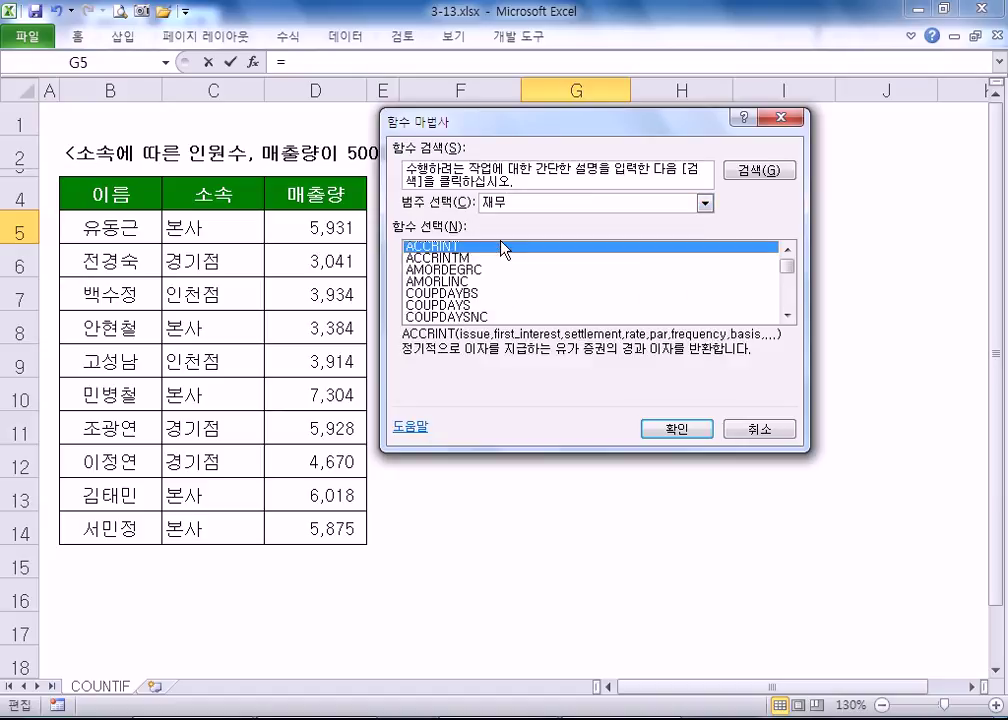
pyautogui.click(518, 205)
pyautogui.click(507, 255)
pyautogui.click(518, 203)
pyautogui.click(510, 281)
pyautogui.click(518, 203)
pyautogui.click(522, 340)
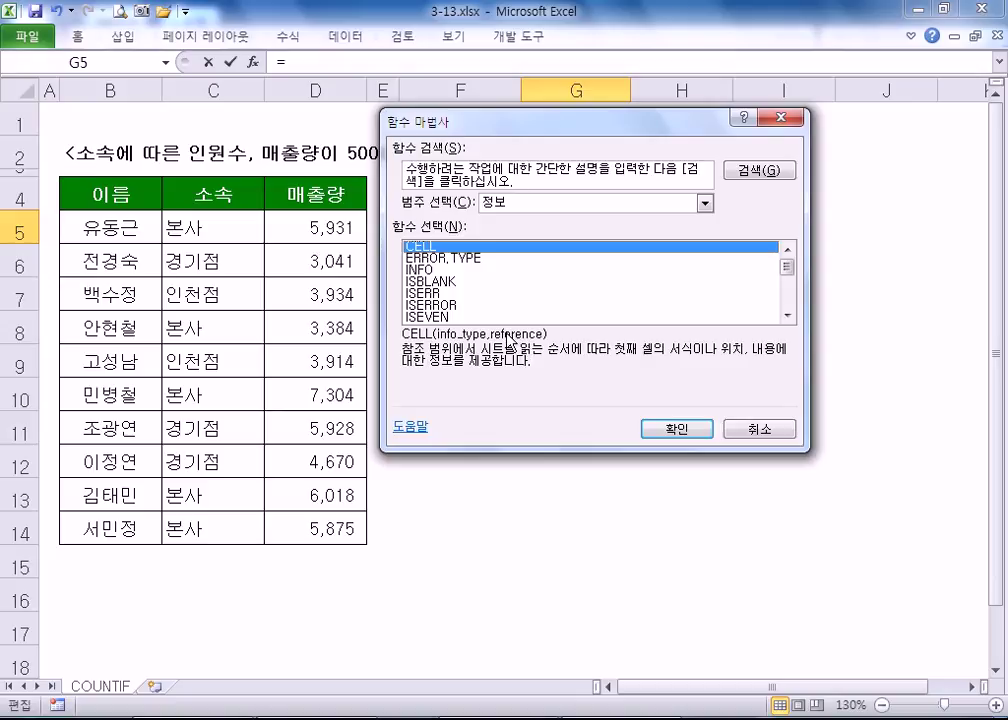
# - Switch the function category to 모두 (All) and step into the list
pyautogui.click(541, 205)
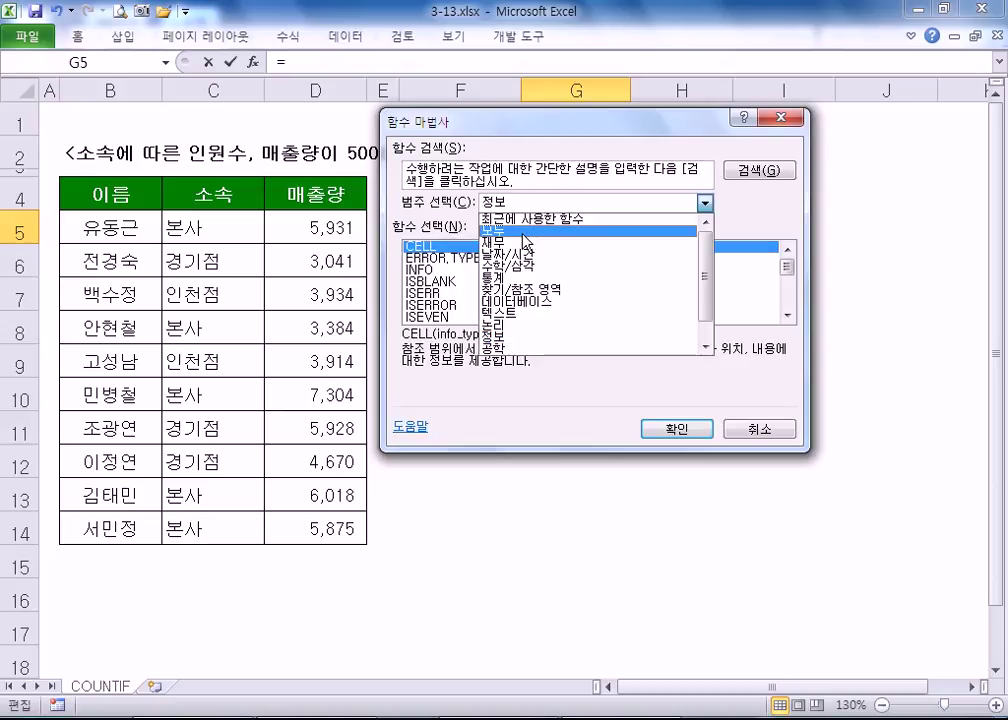
pyautogui.click(525, 231)
pyautogui.press('Down')
pyautogui.press('Down')
pyautogui.press('Down')
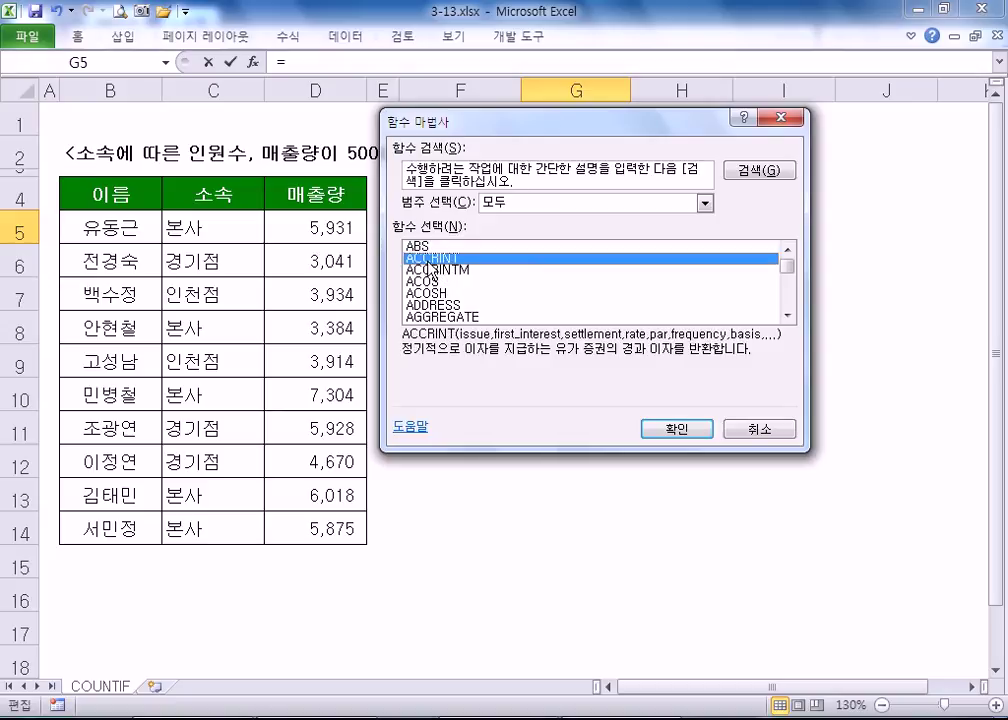
# - Read descriptions of functions like ACOSH, ADDRESS, AGGREGATE, AND, AREAS, ASC and CHISQ.INV
pyautogui.click(432, 292)
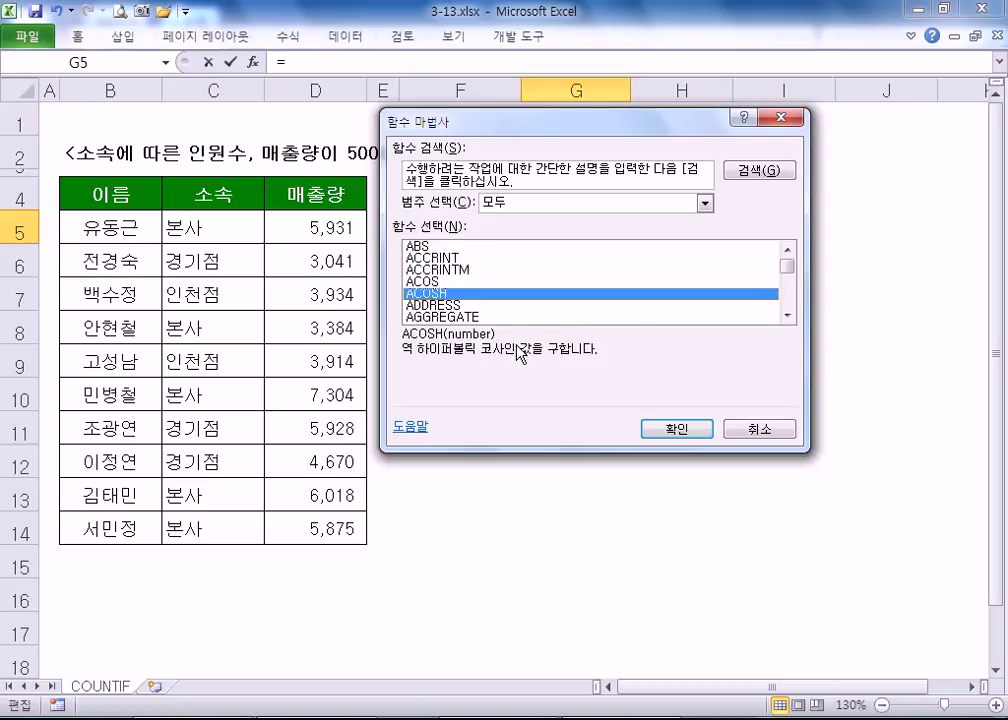
pyautogui.click(447, 306)
pyautogui.click(450, 317)
pyautogui.scroll(-1, 457, 311)
pyautogui.scroll(-1, 460, 316)
pyautogui.click(432, 282)
pyautogui.click(432, 293)
pyautogui.click(432, 305)
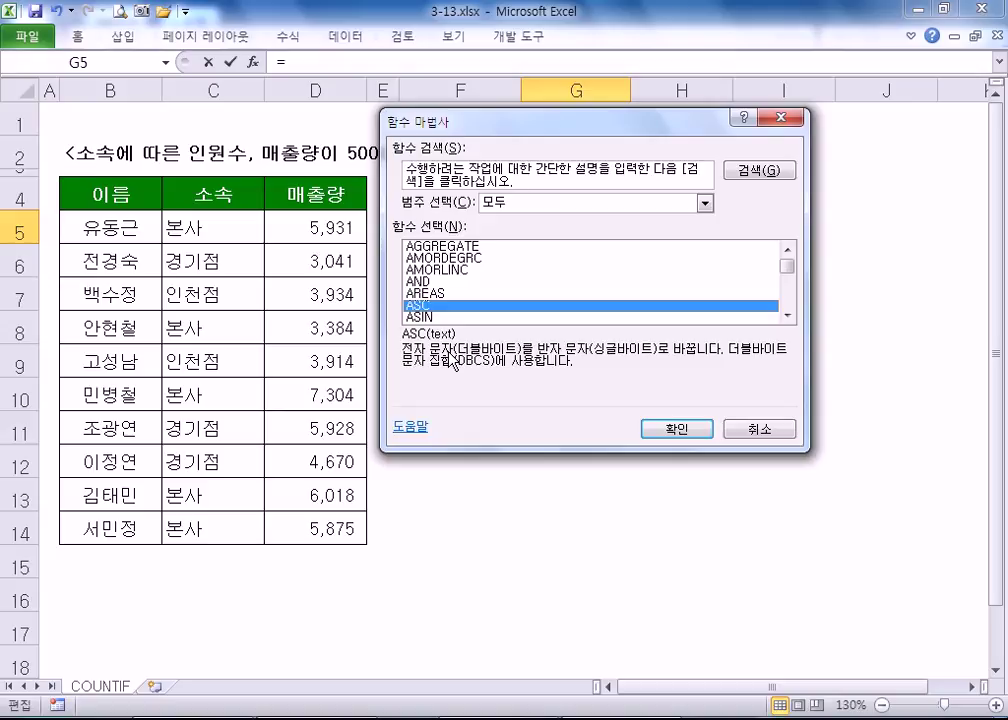
pyautogui.scroll(-12, 447, 291)
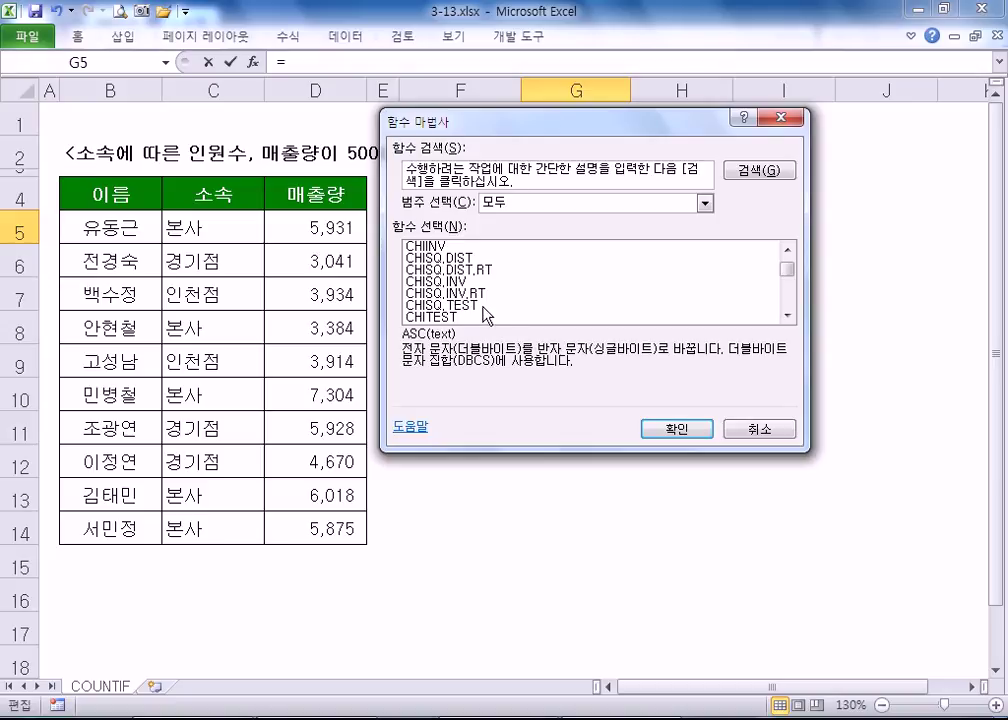
pyautogui.click(428, 284)
pyautogui.scroll(-1, 430, 296)
pyautogui.scroll(13, 445, 285)
pyautogui.click(529, 248)
# - Jump through the function list by letter to reach the C functions
pyautogui.press('c')
pyautogui.scroll(-2, 447, 308)
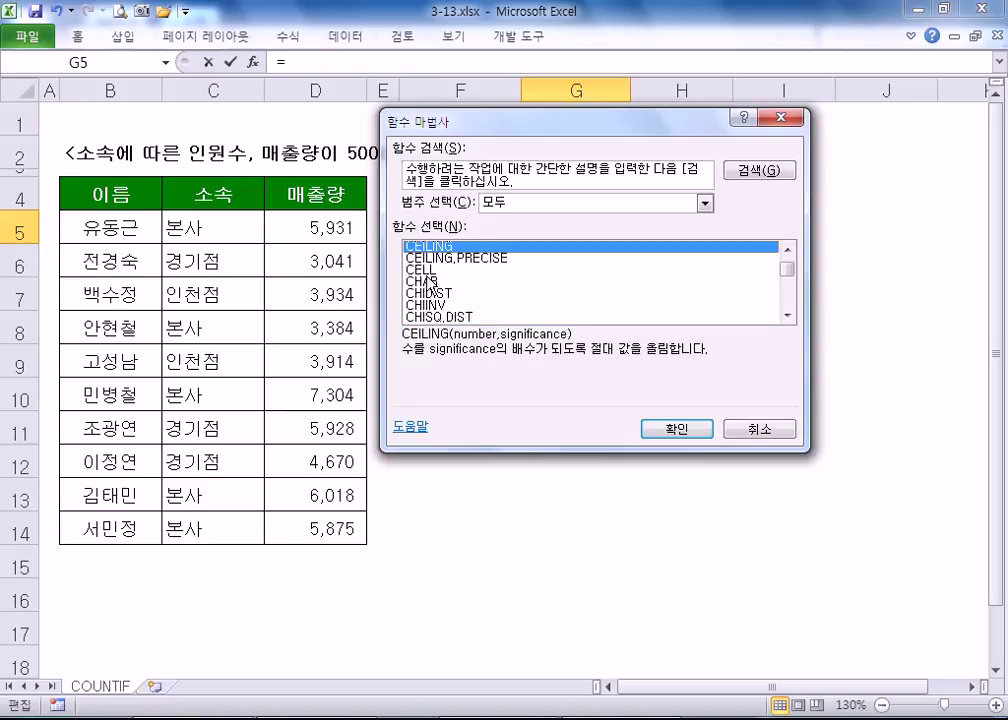
pyautogui.press('h')
pyautogui.scroll(-1, 425, 295)
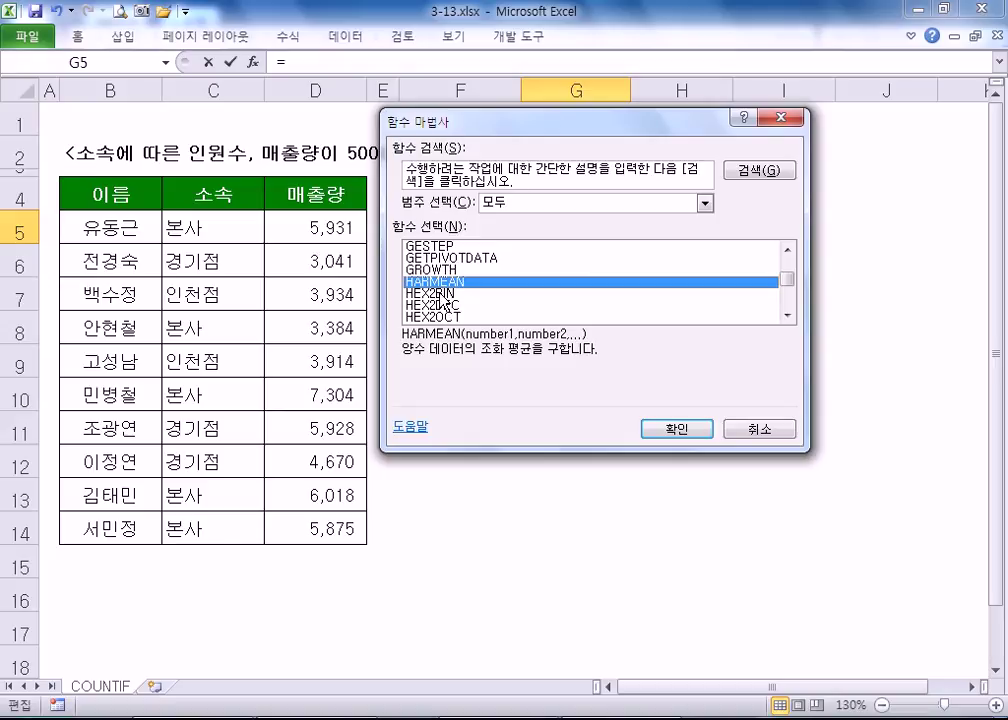
pyautogui.press('c')
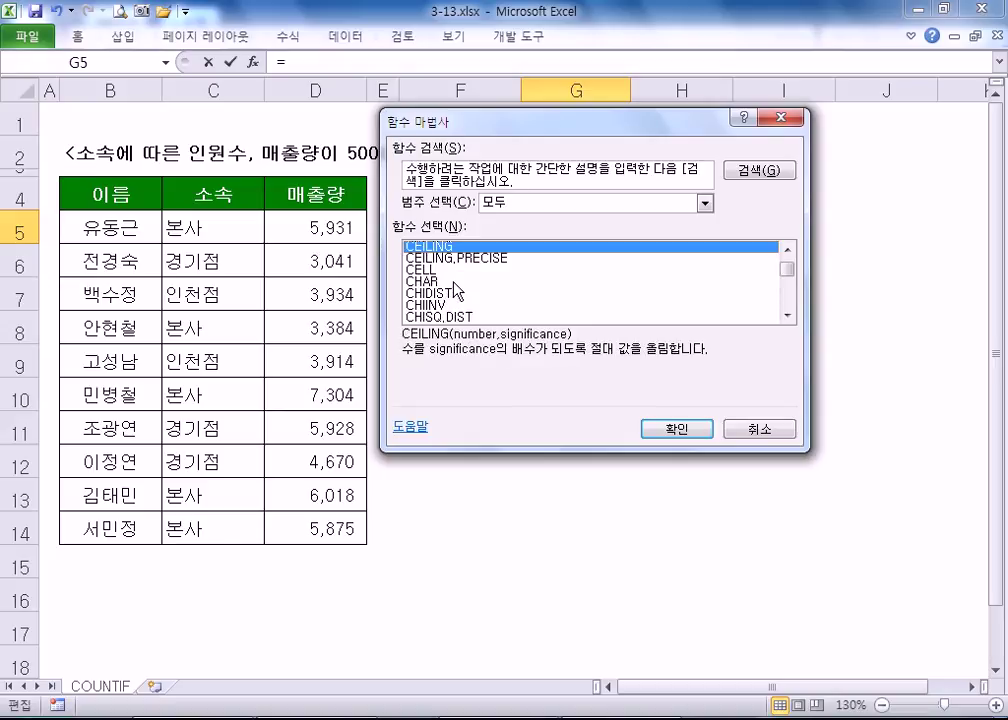
pyautogui.scroll(-2, 452, 295)
pyautogui.scroll(-2, 455, 292)
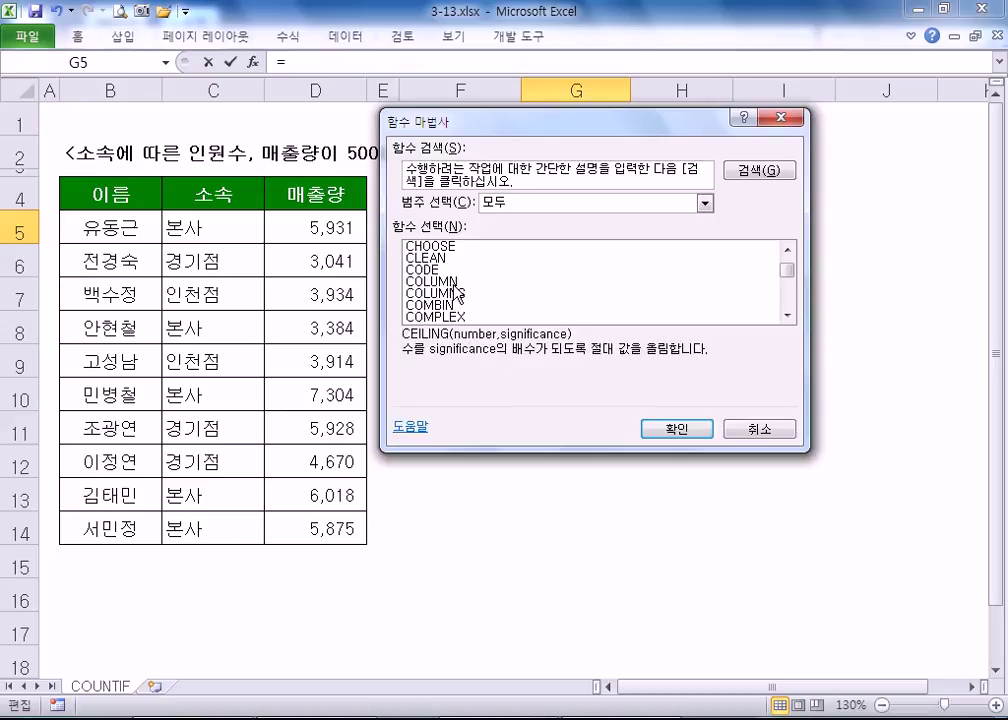
pyautogui.scroll(-1, 455, 290)
pyautogui.scroll(-1, 455, 292)
pyautogui.scroll(-2, 455, 292)
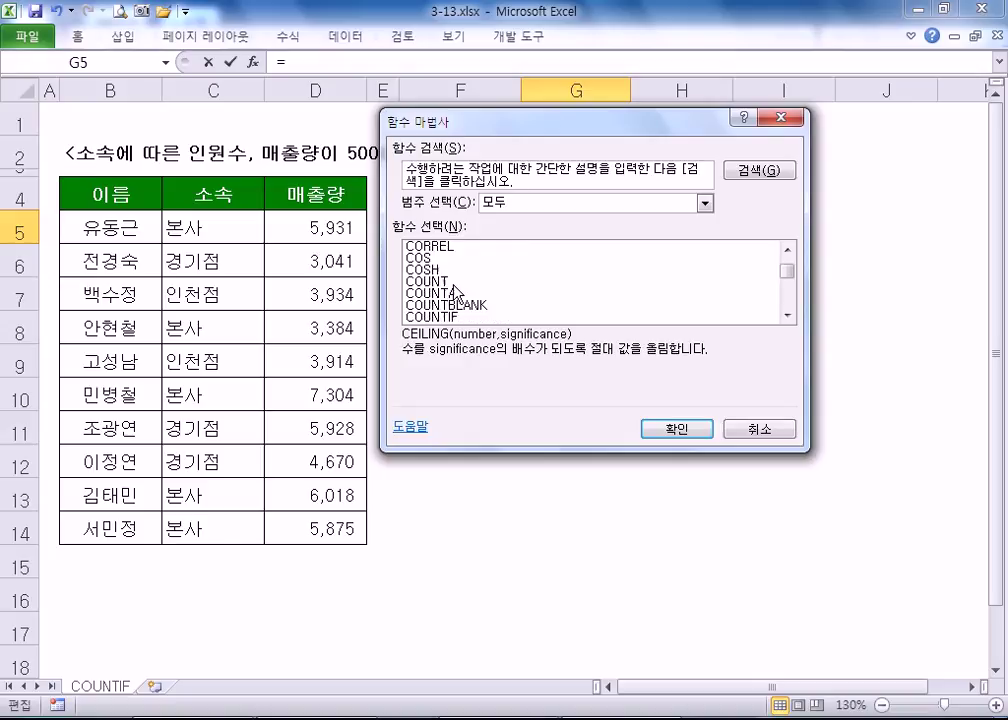
pyautogui.scroll(1, 455, 292)
# - Compare COUNT, COUNTA, COUNTBLANK, COUNTIF and COUNTIFS descriptions, then cancel without inserting
pyautogui.click(440, 281)
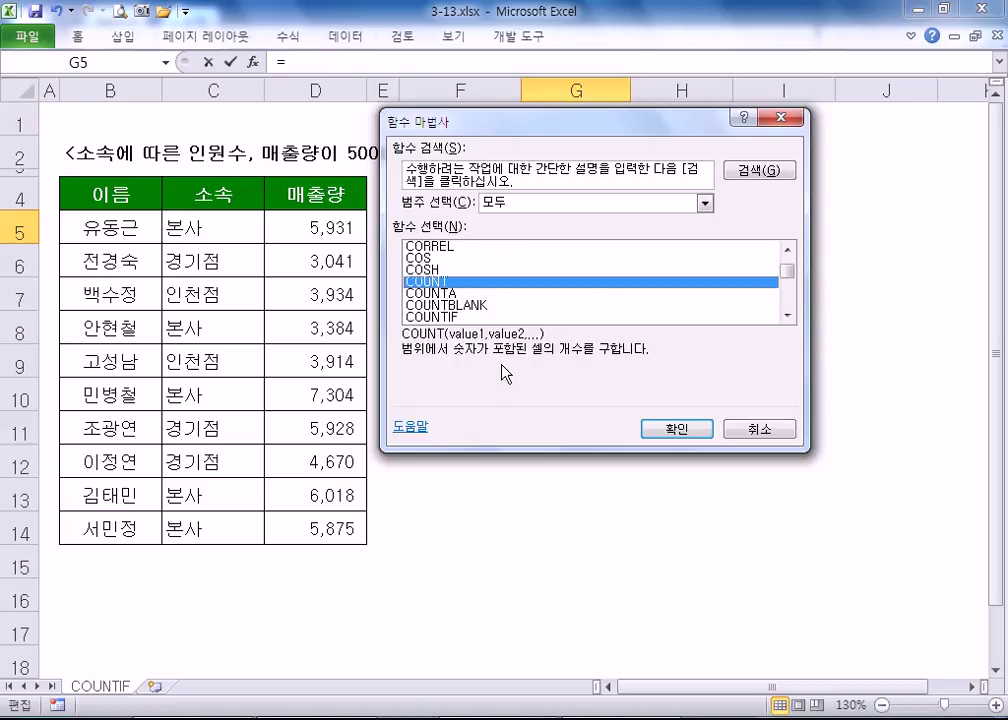
pyautogui.click(456, 294)
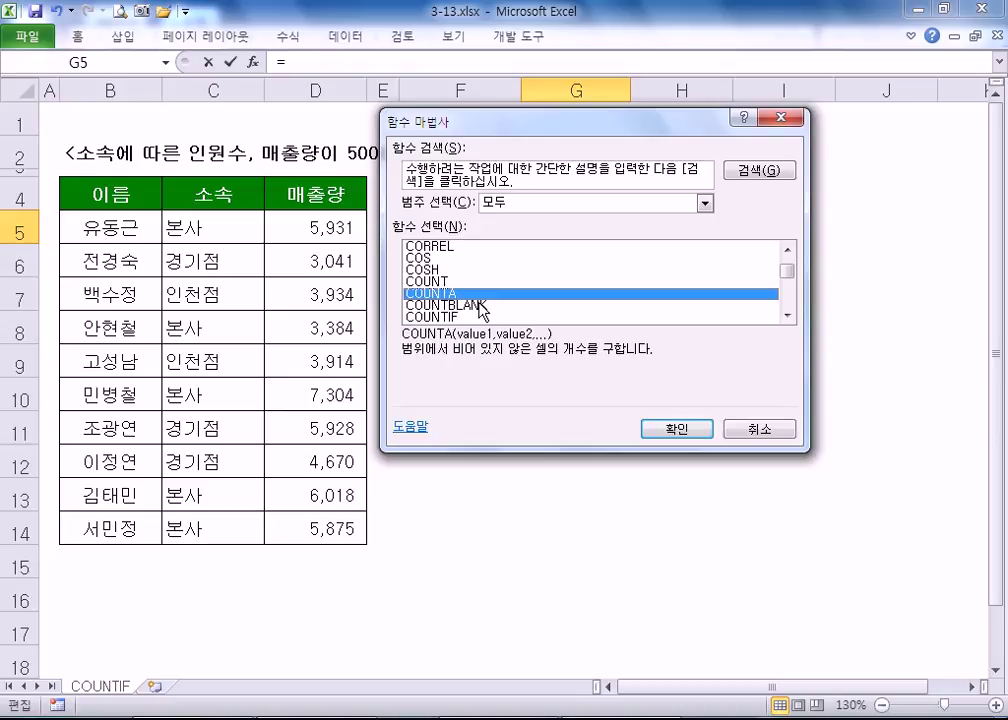
pyautogui.press('Down')
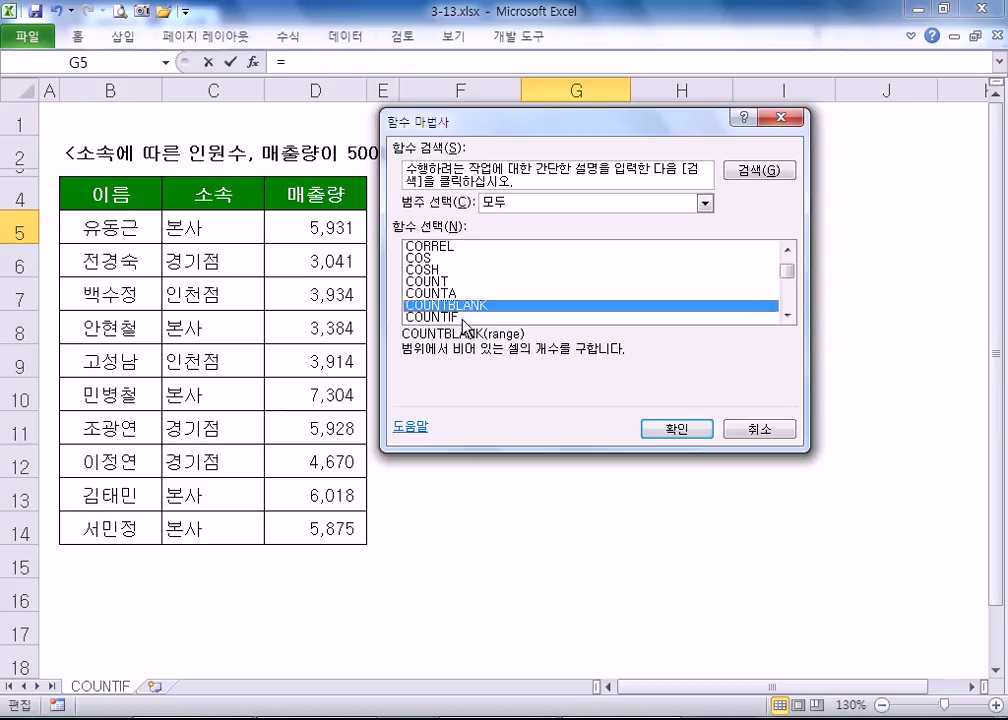
pyautogui.press('Down')
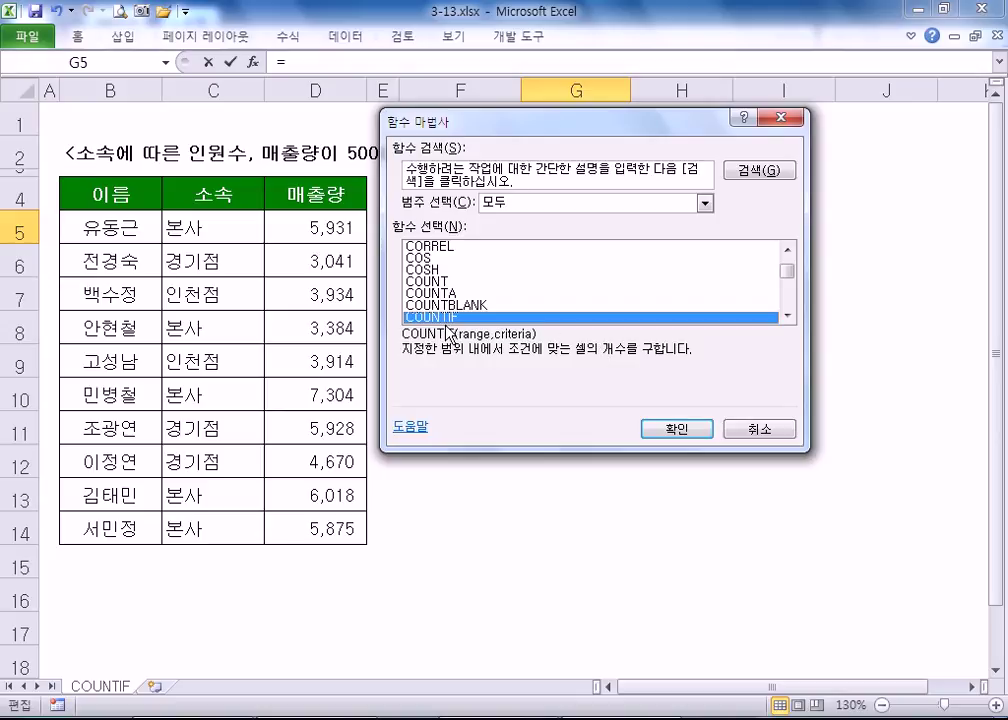
pyautogui.scroll(-1, 447, 319)
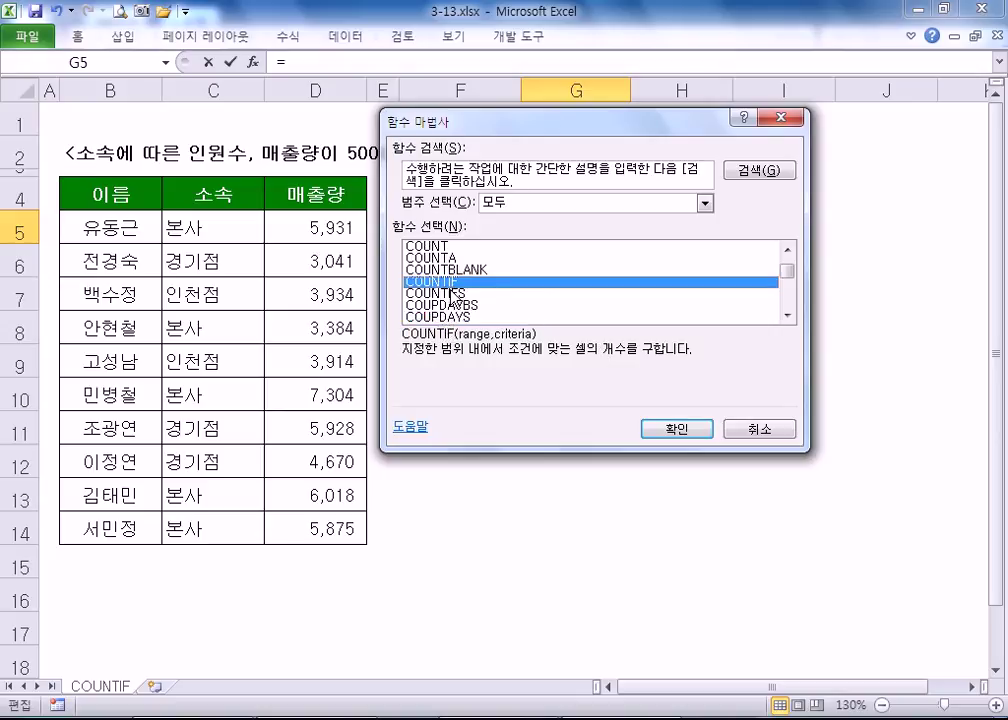
pyautogui.click(454, 296)
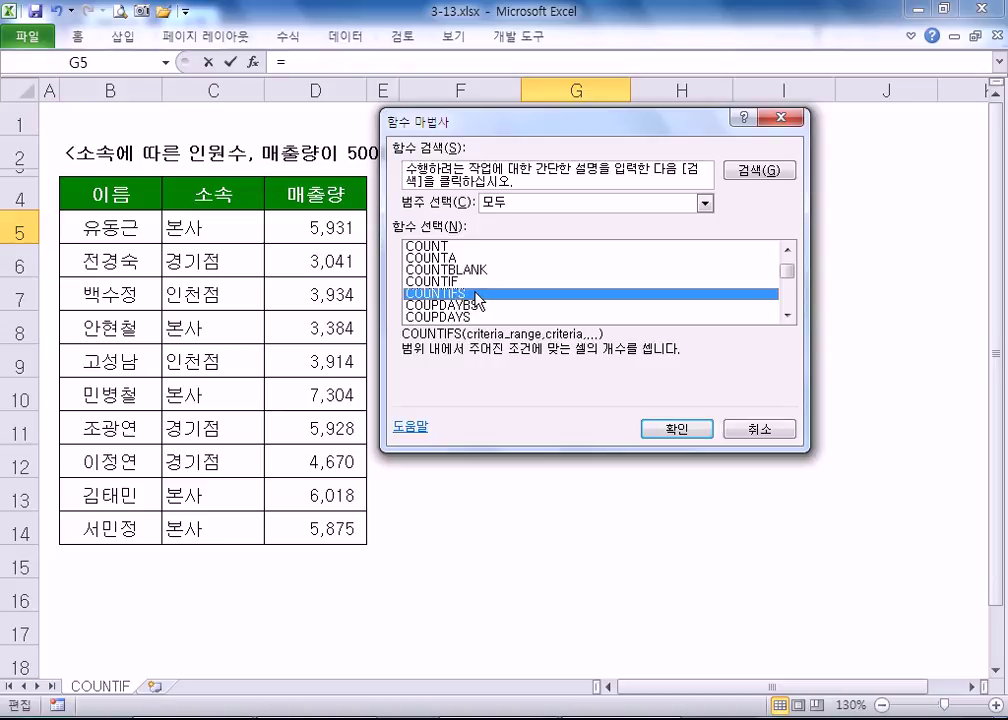
pyautogui.click(765, 430)
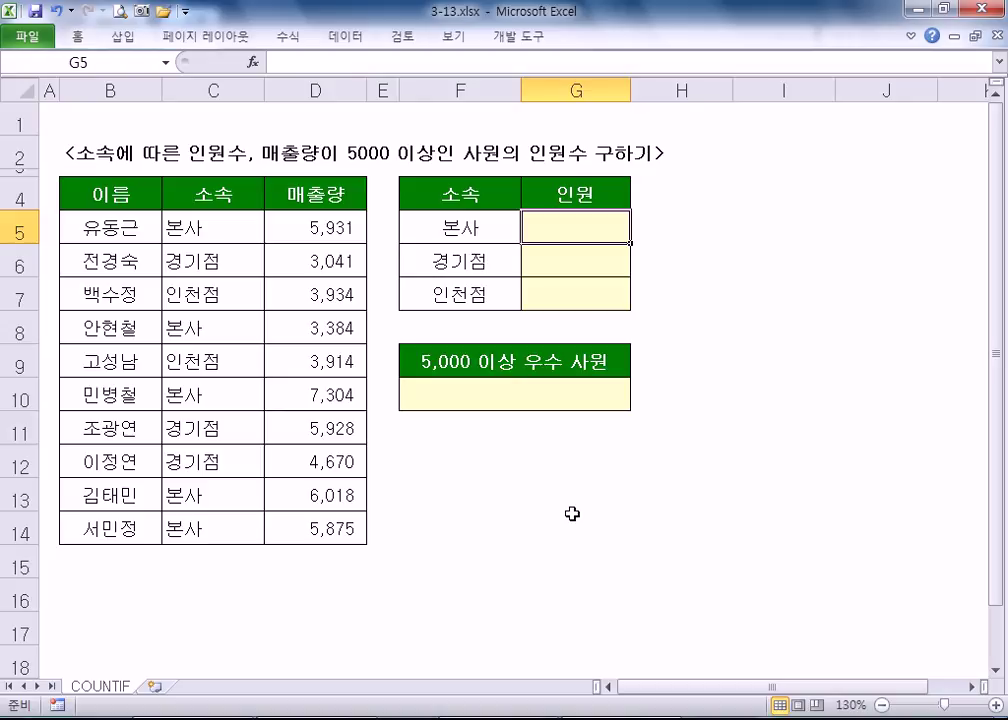
pyautogui.write('=CO')
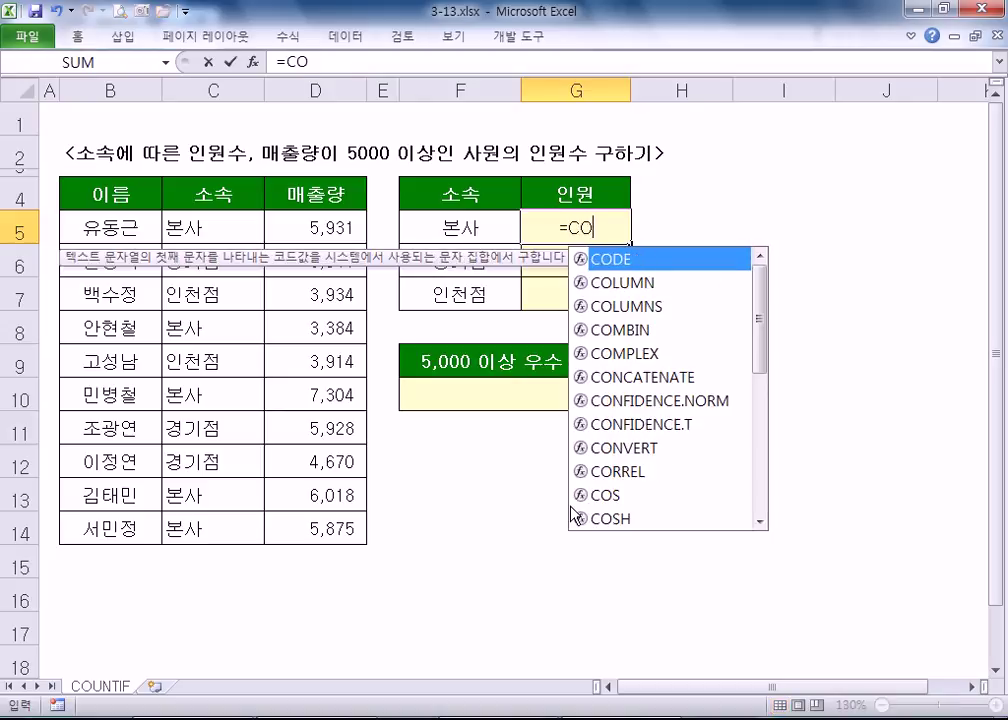
pyautogui.write('UNTI')
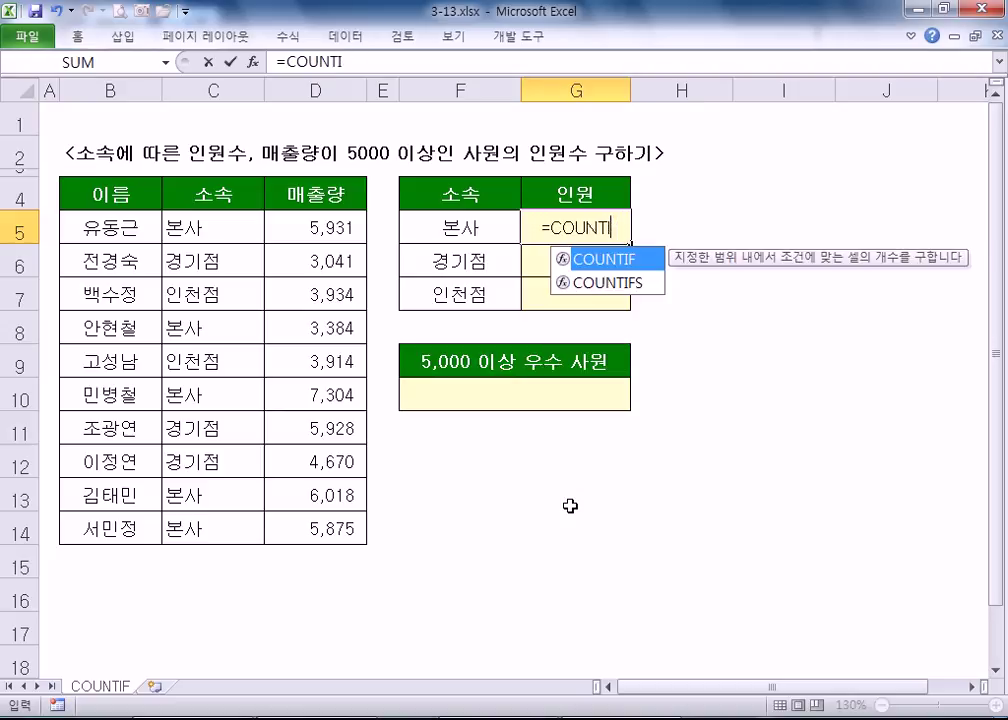
pyautogui.write('F')
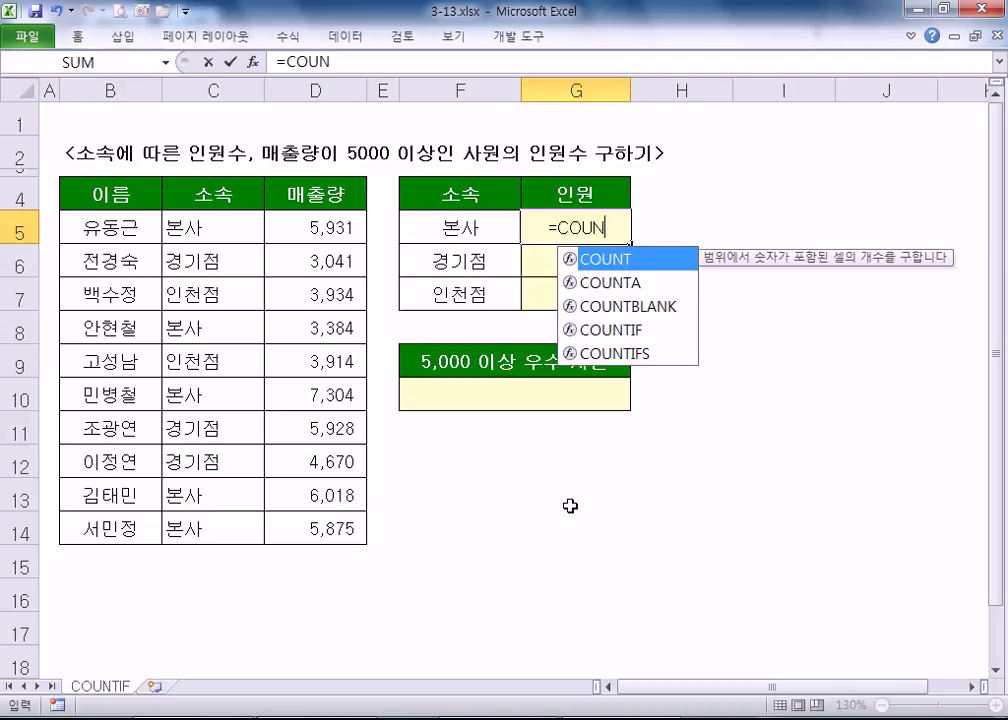
pyautogui.press('BackSpace')
pyautogui.press('BackSpace')
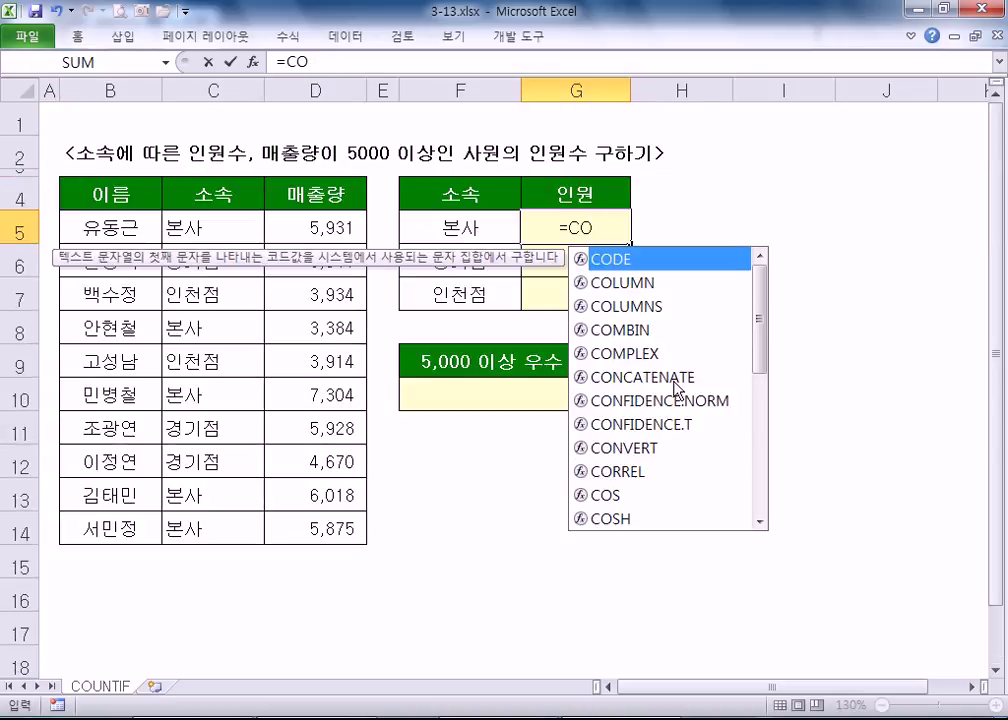
pyautogui.write('U')
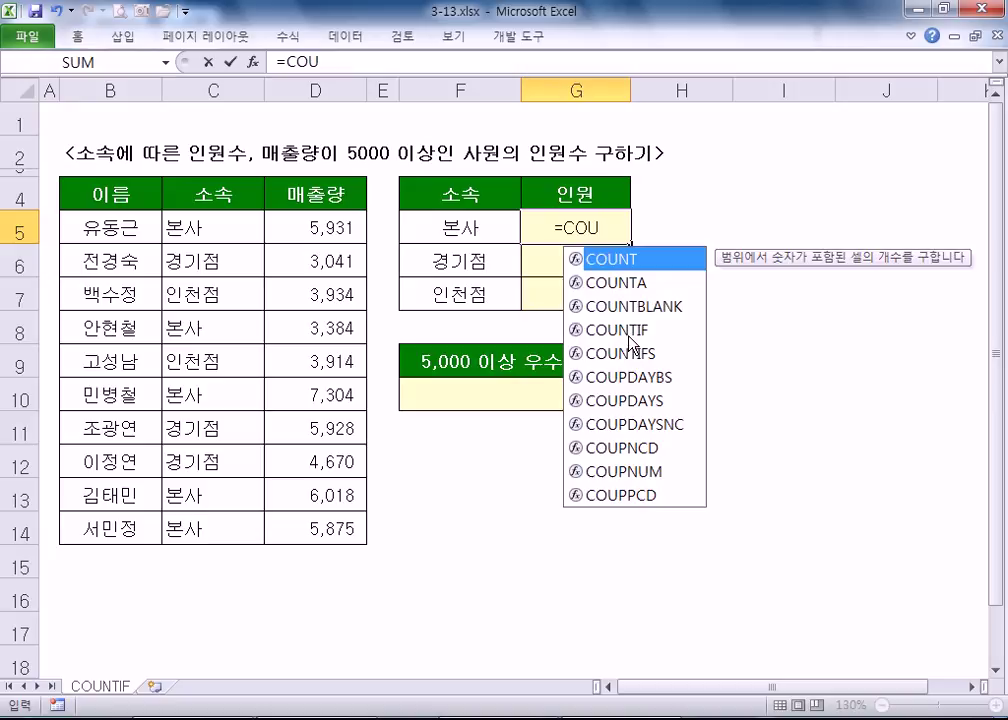
pyautogui.click(629, 334)
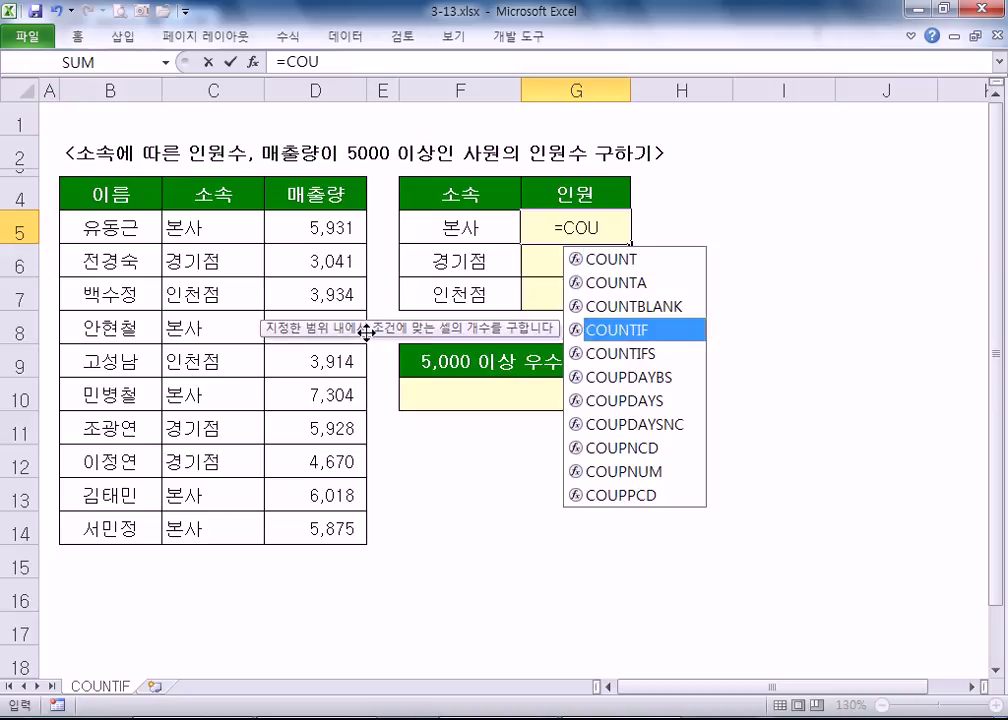
pyautogui.doubleClick(643, 338)
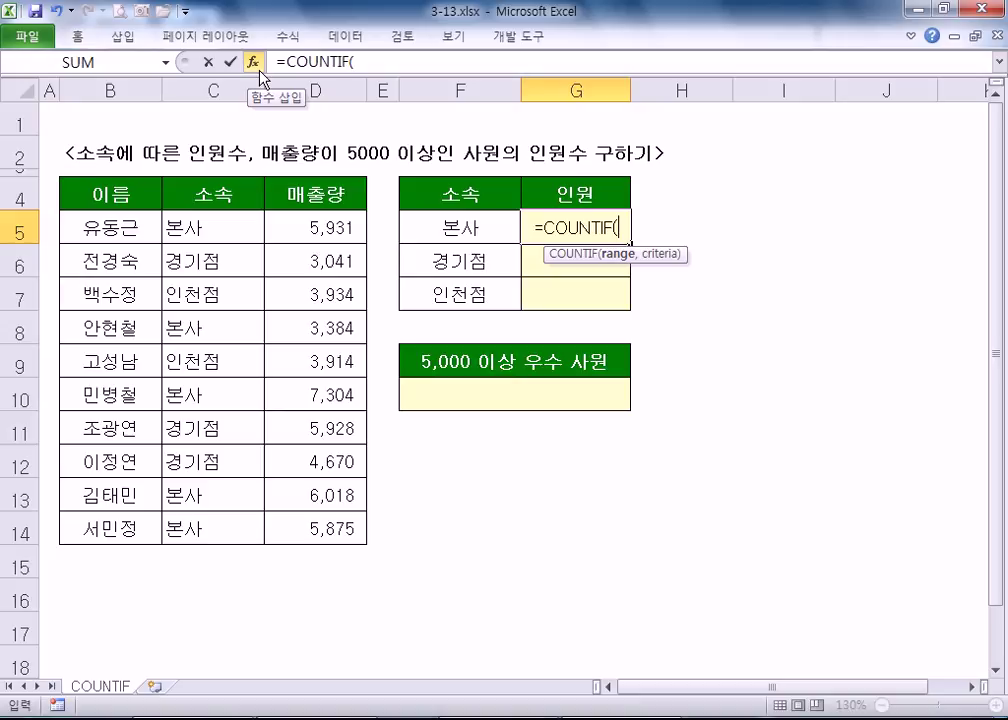
pyautogui.press('Escape')
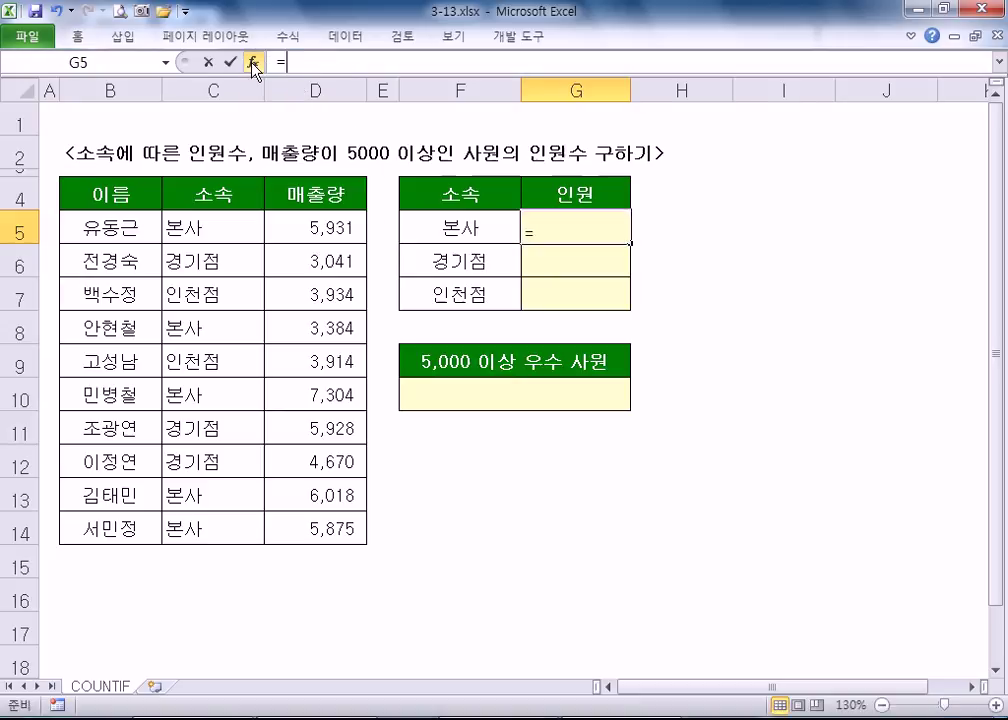
# - Type =COUNTIF( in G5 and open its Function Arguments dialog, moved below row 6
pyautogui.click(253, 62)
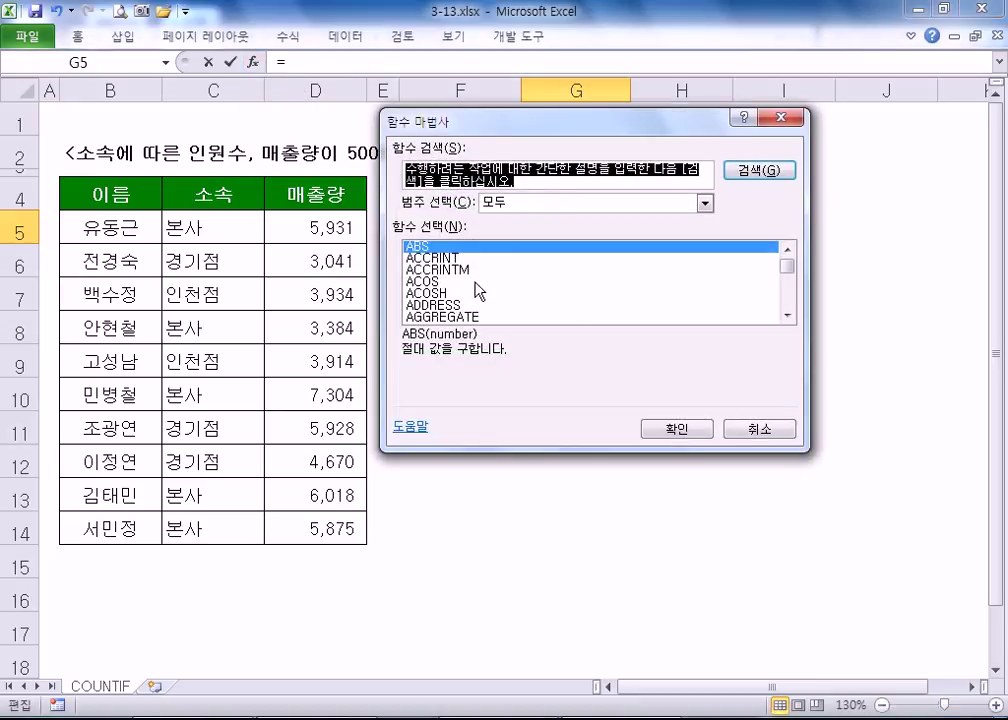
pyautogui.press('Escape')
pyautogui.write('=COUNTIF')
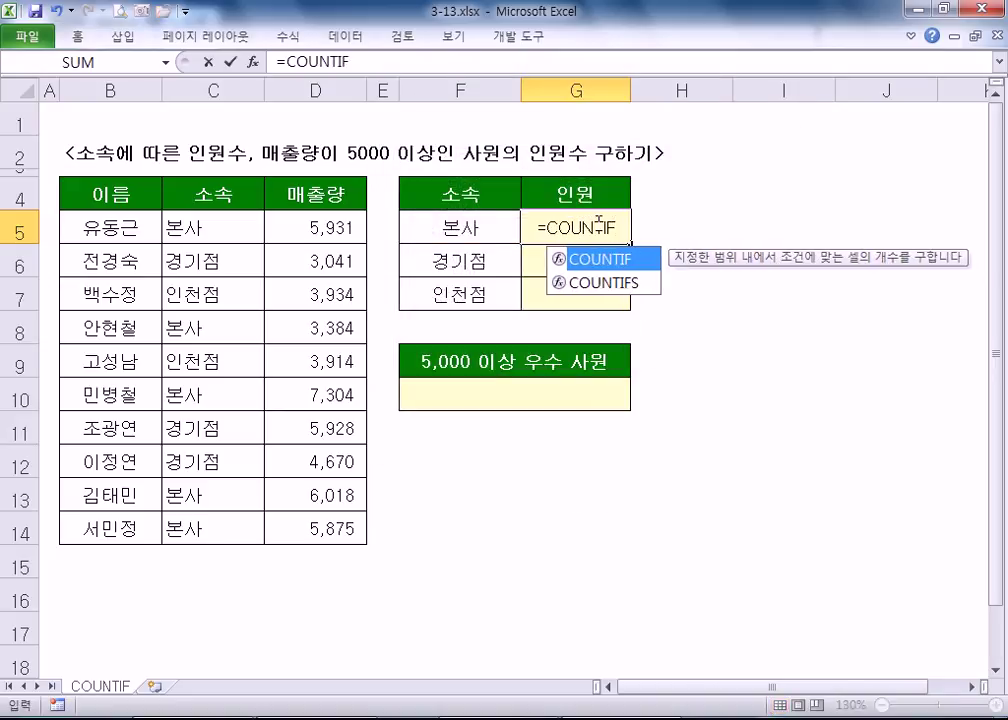
pyautogui.write('(')
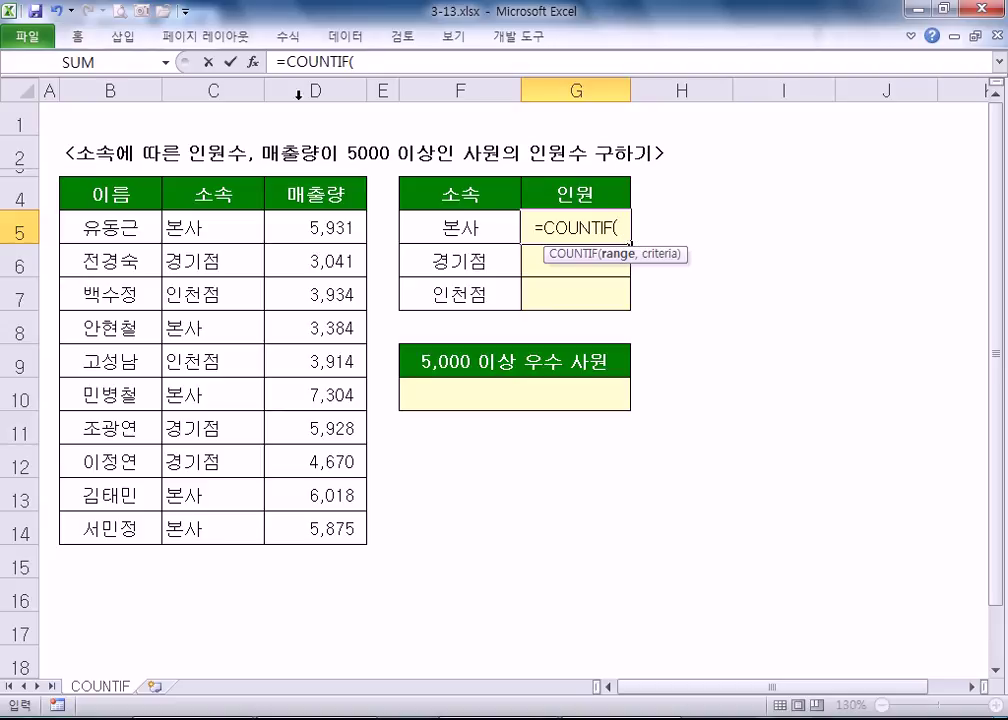
pyautogui.click(253, 62)
pyautogui.moveTo(450, 175); pyautogui.dragTo(501, 277)
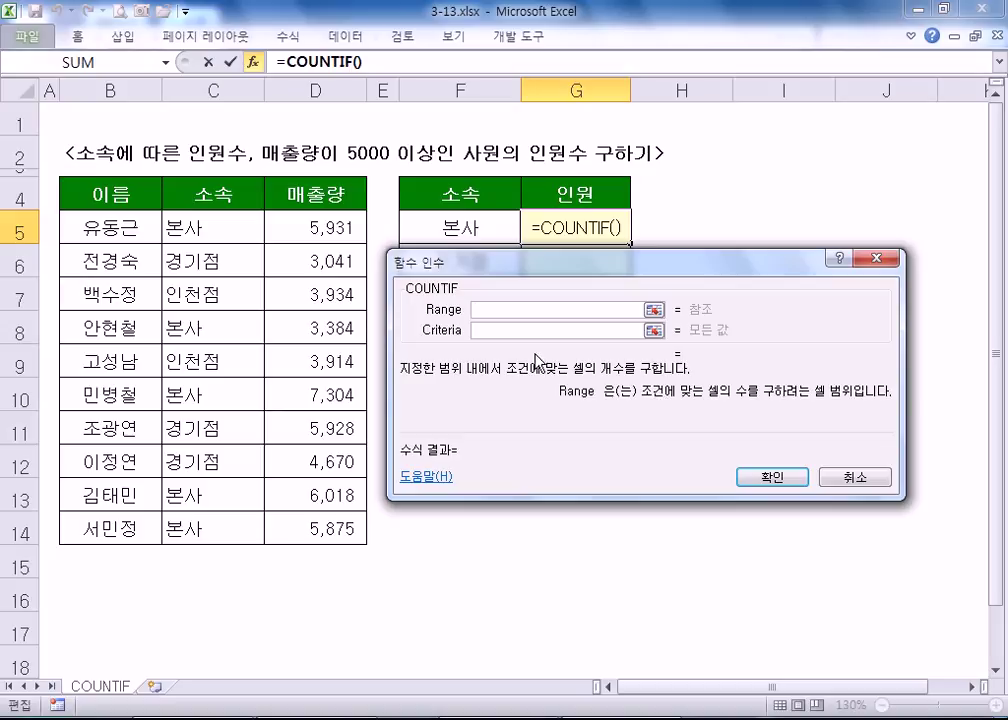
# - Set the COUNTIF Criteria to cell F5 after trying typed "본사", leaving Range empty
pyautogui.click(598, 330)
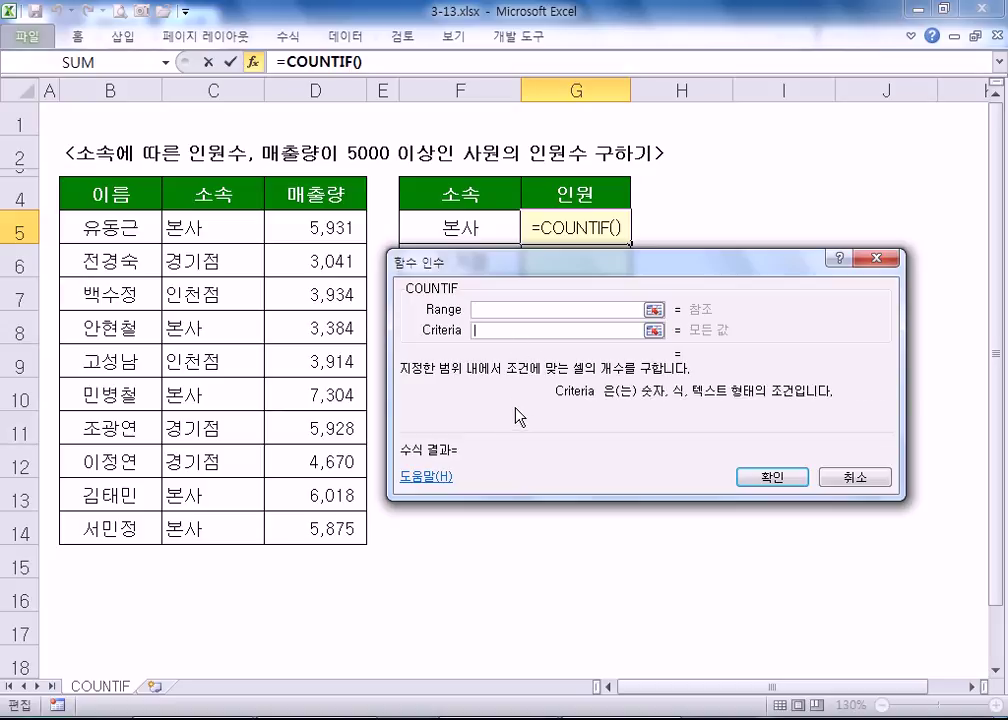
pyautogui.click(450, 228)
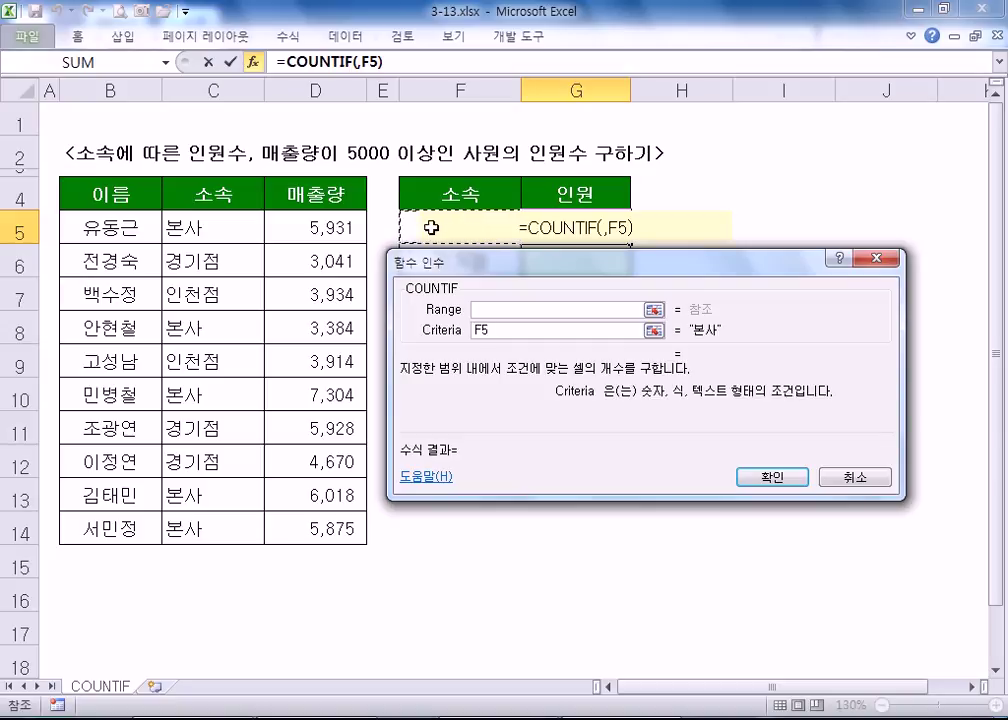
pyautogui.press('BackSpace')
pyautogui.press('BackSpace')
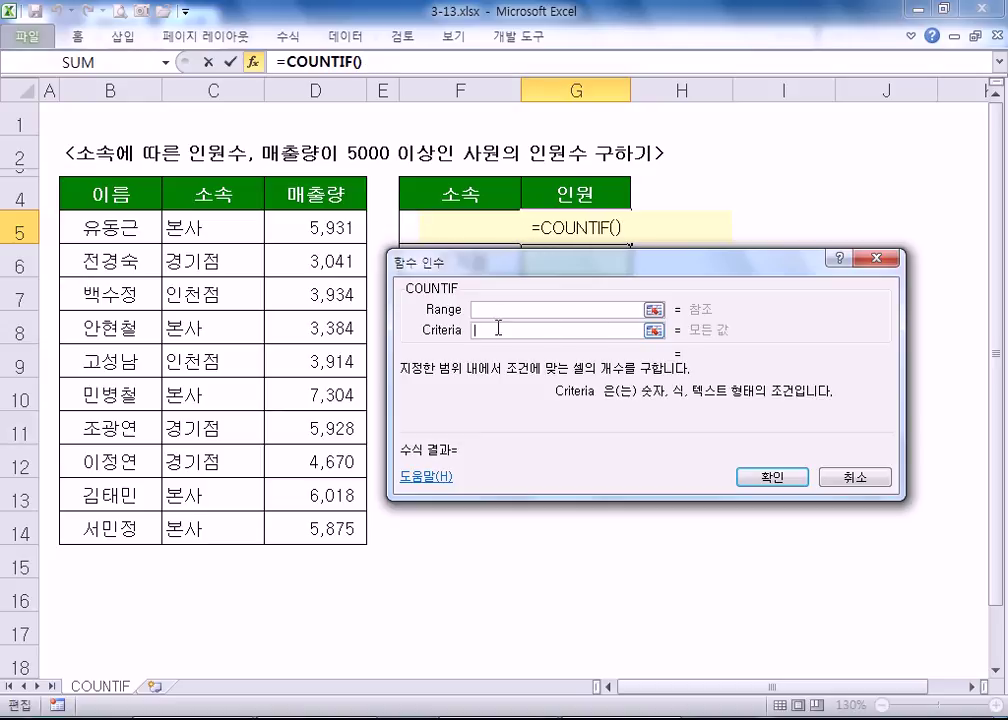
pyautogui.write('QHSTK')
pyautogui.press('BackSpace')
pyautogui.press('BackSpace')
pyautogui.press('BackSpace')
pyautogui.press('BackSpace')
pyautogui.press('BackSpace')
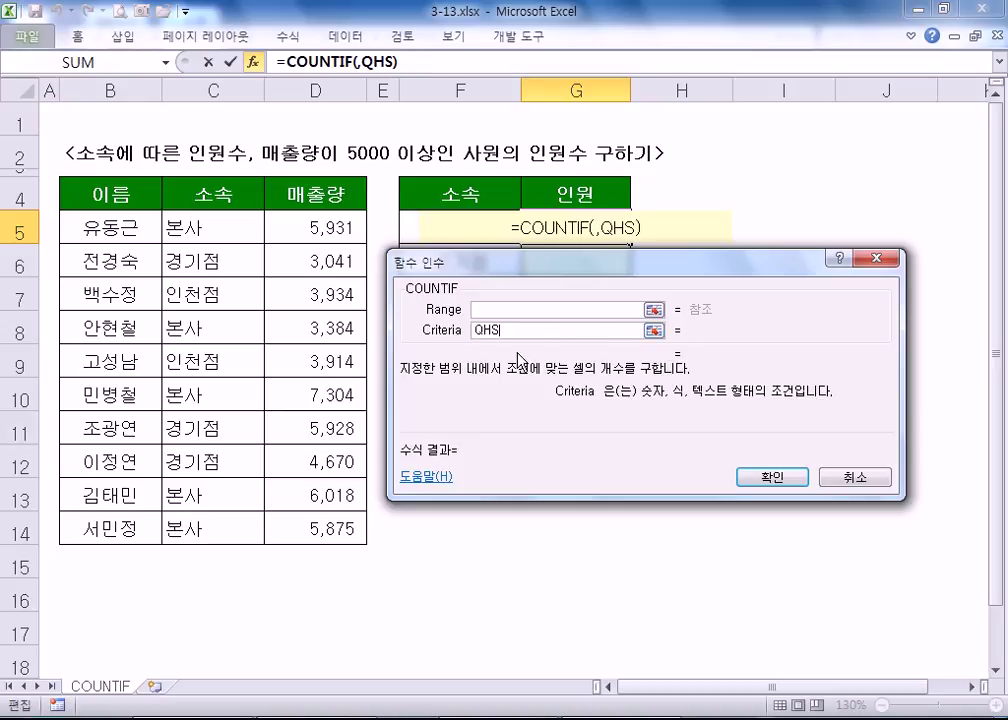
pyautogui.write('본사')
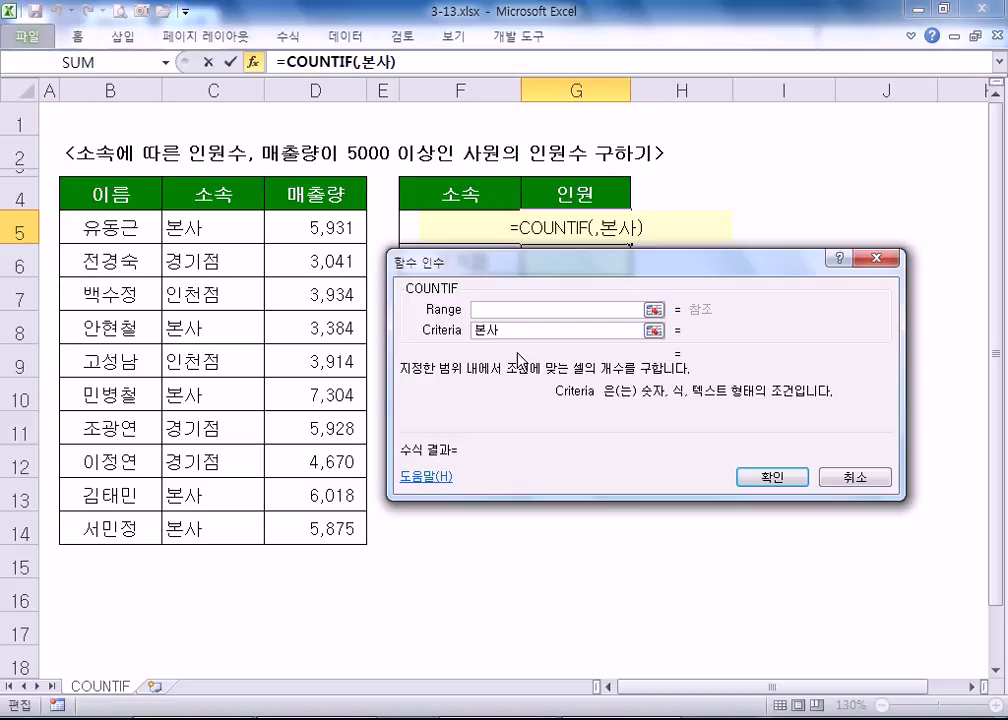
pyautogui.click(517, 308)
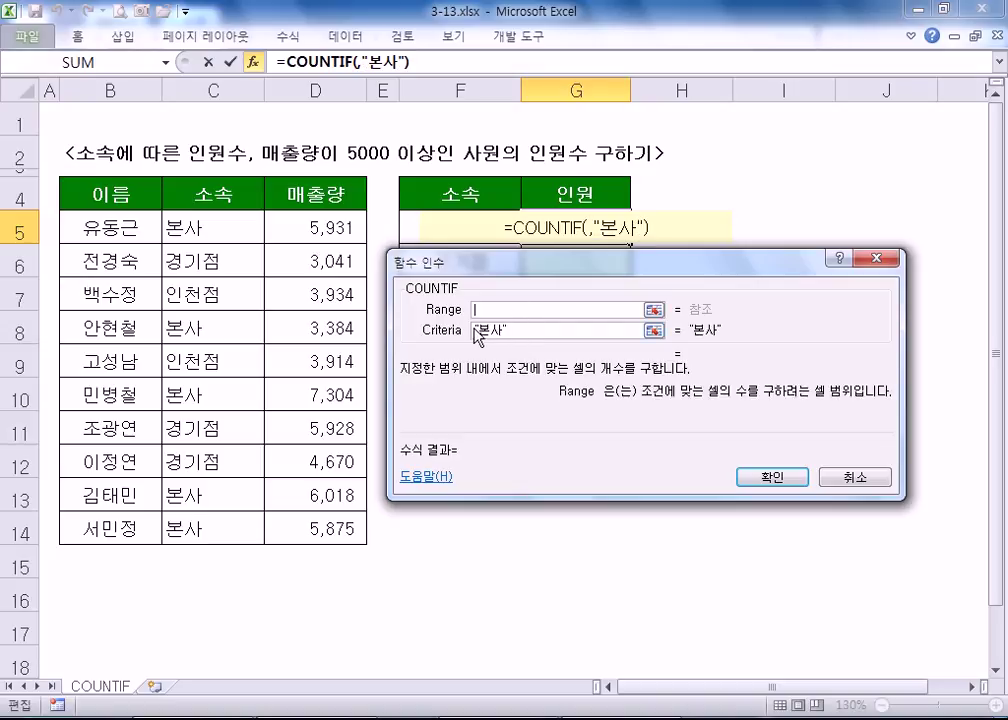
pyautogui.moveTo(517, 330); pyautogui.dragTo(352, 327)
pyautogui.press('Delete')
pyautogui.click(442, 226)
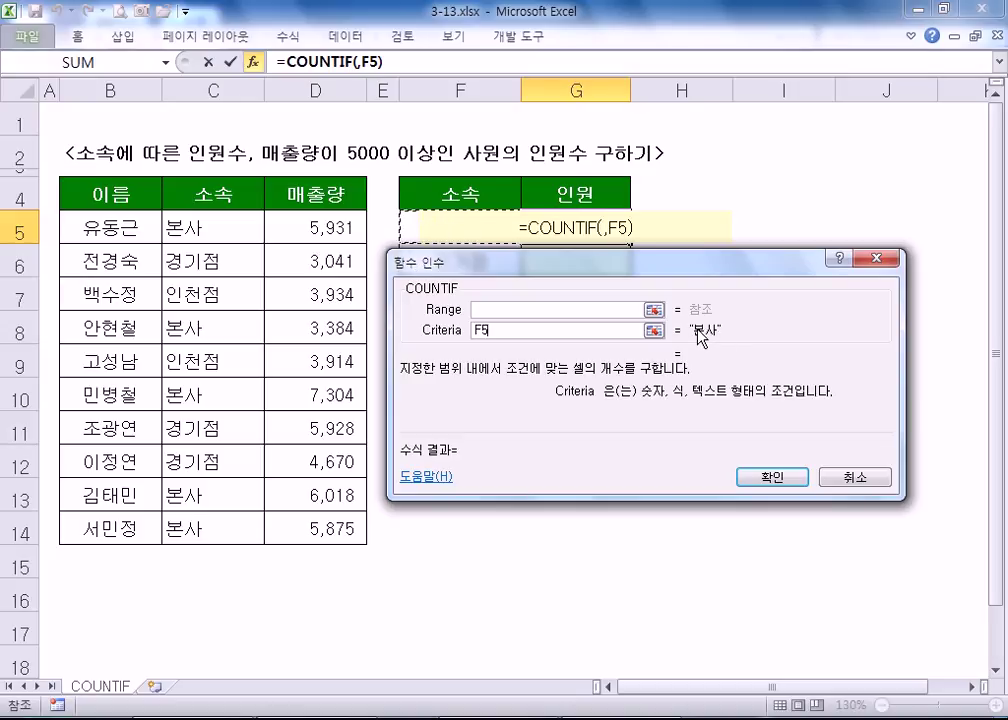
pyautogui.click(515, 313)
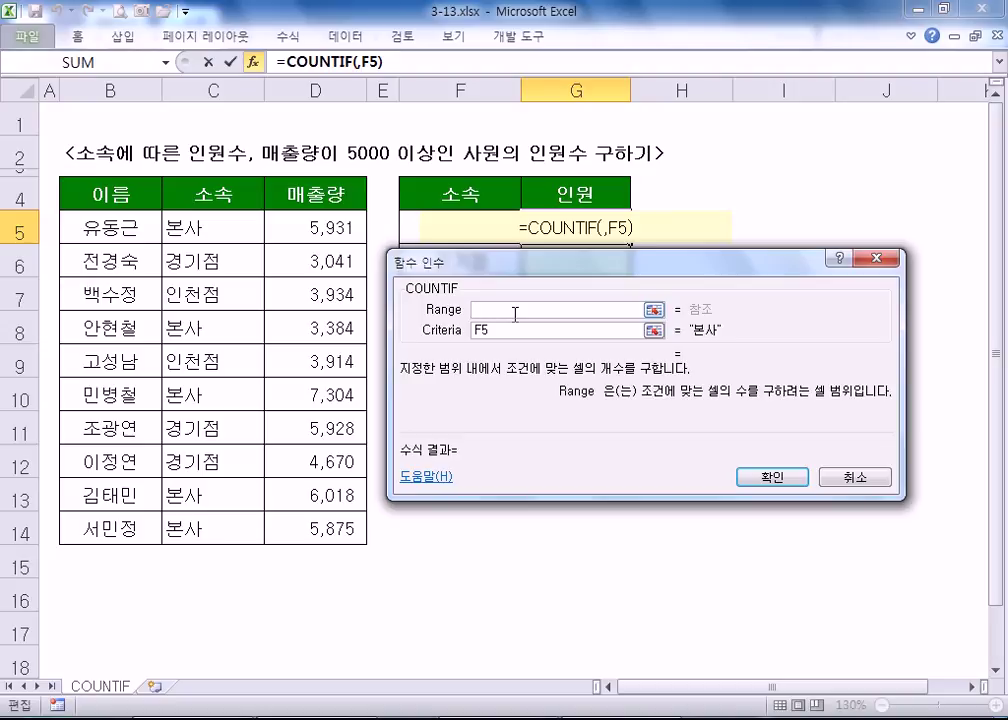
# - Set the COUNTIF Range to C5:C14 and make it absolute as $C$5:$C$14
pyautogui.moveTo(83, 227); pyautogui.dragTo(112, 530)
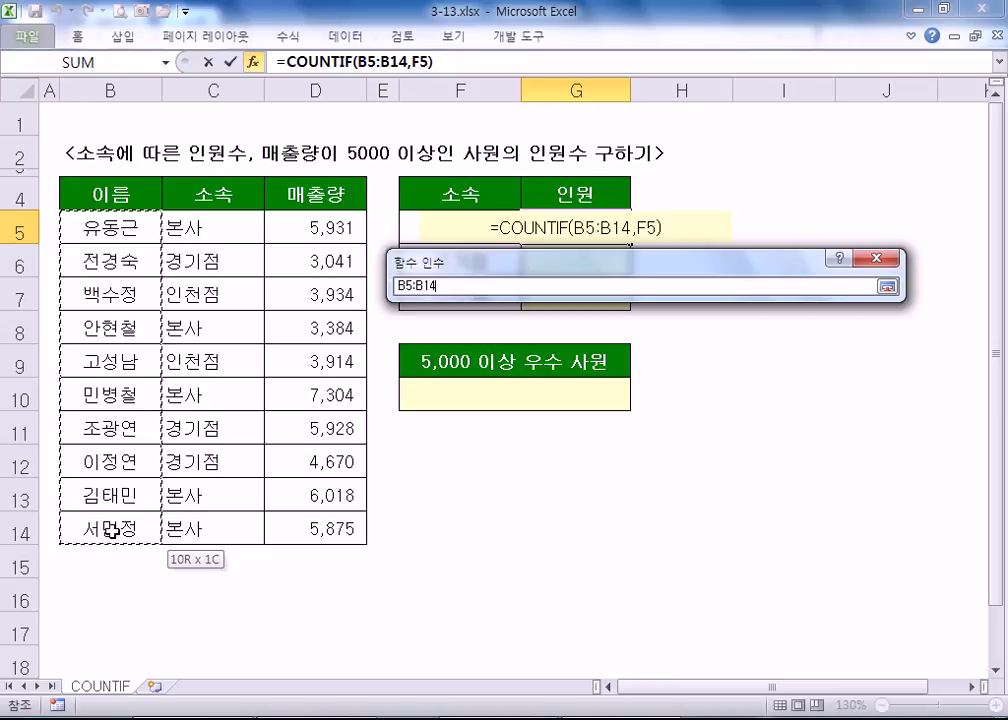
pyautogui.moveTo(112, 530); pyautogui.dragTo(108, 518)
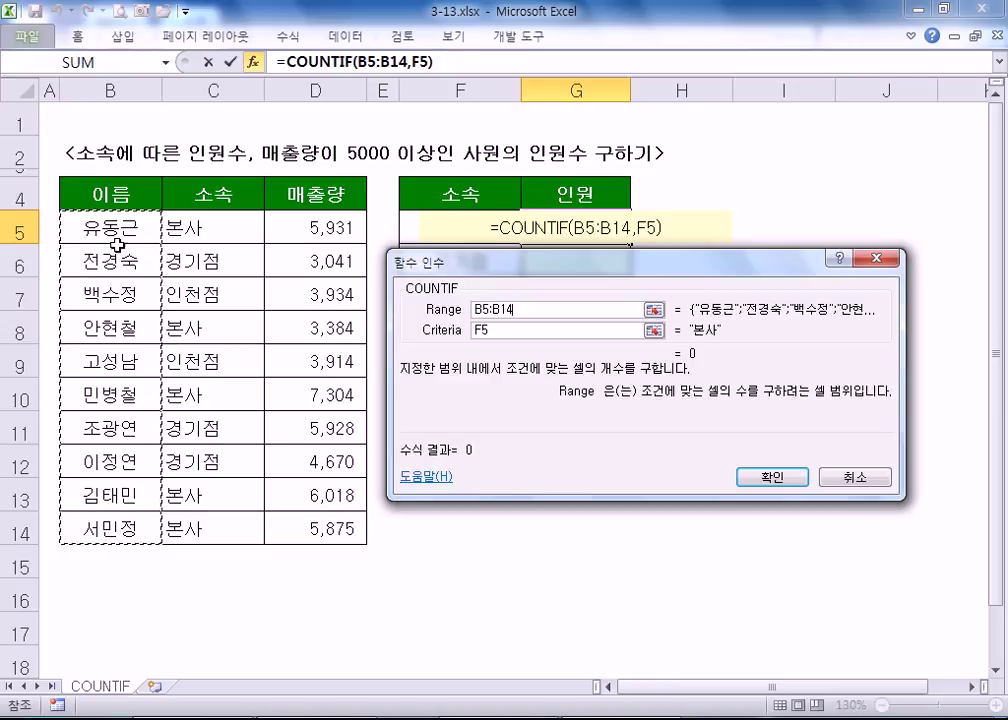
pyautogui.moveTo(213, 238); pyautogui.dragTo(214, 515)
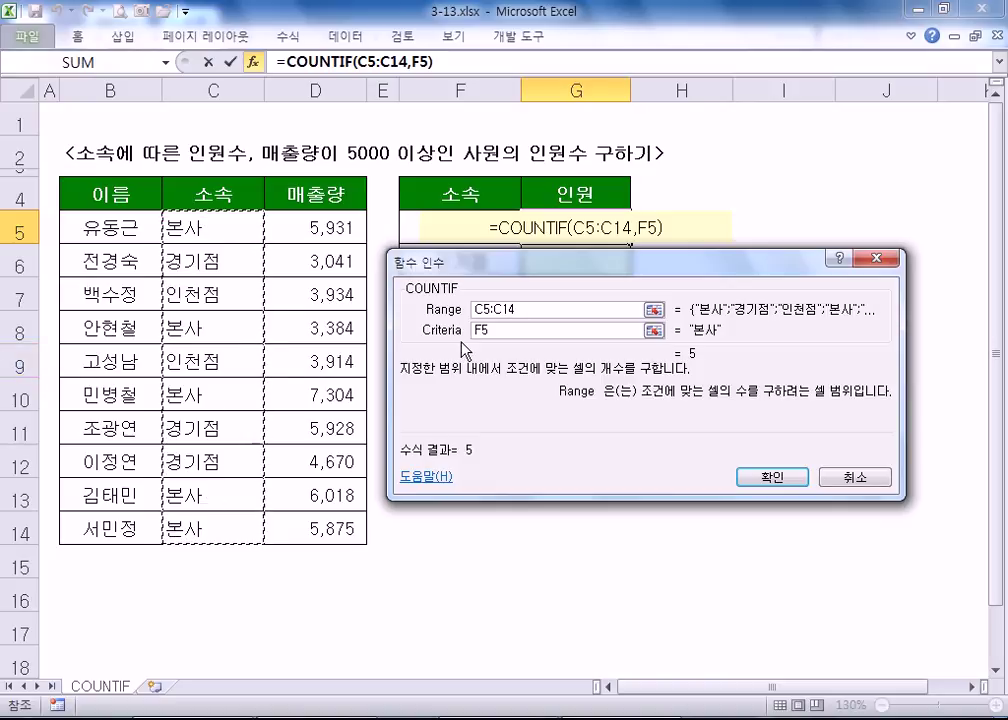
pyautogui.moveTo(207, 227); pyautogui.dragTo(200, 520)
pyautogui.press('Tab')
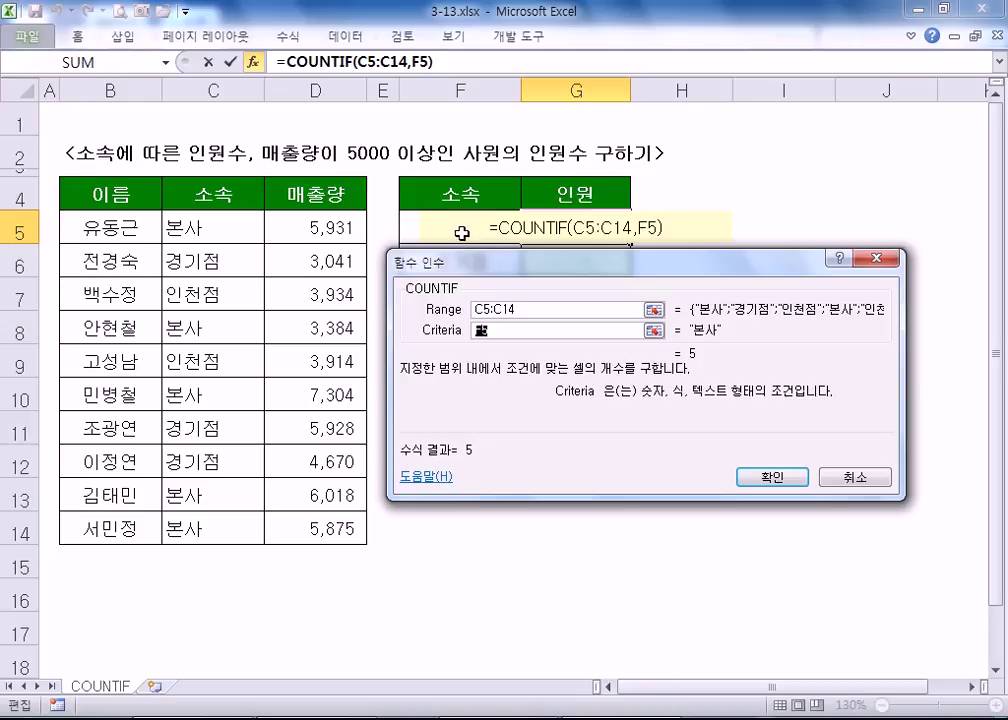
pyautogui.hotkey('shift', 'Tab')
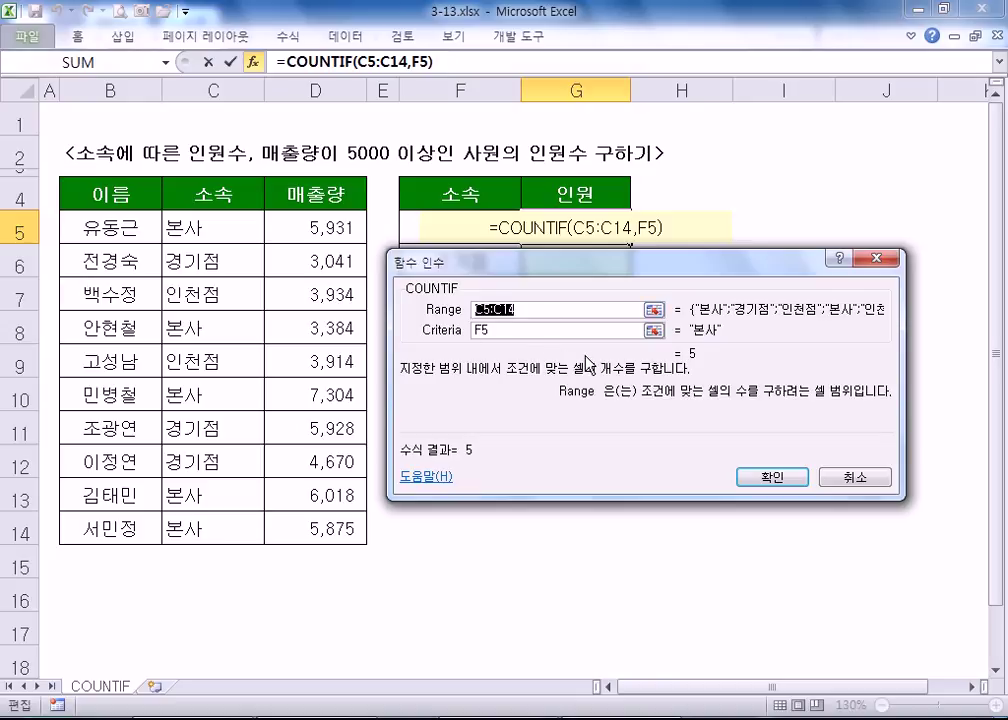
pyautogui.press('F4')
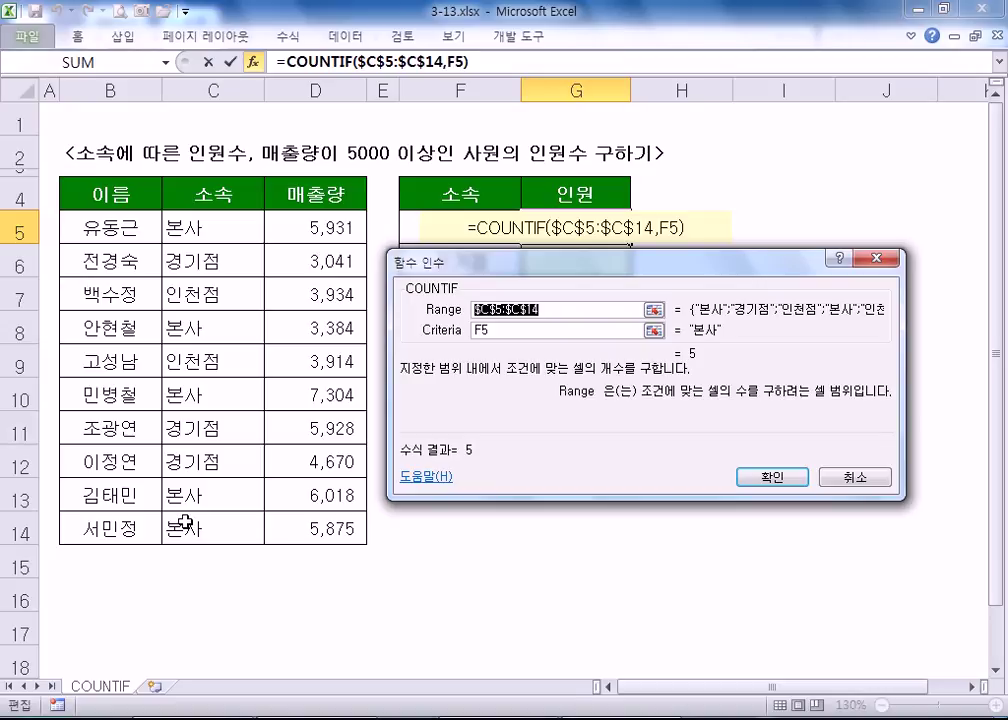
# - Confirm G5's COUNTIF and fill it down to G7, giving counts 5, 3 and 2
pyautogui.click(767, 478)
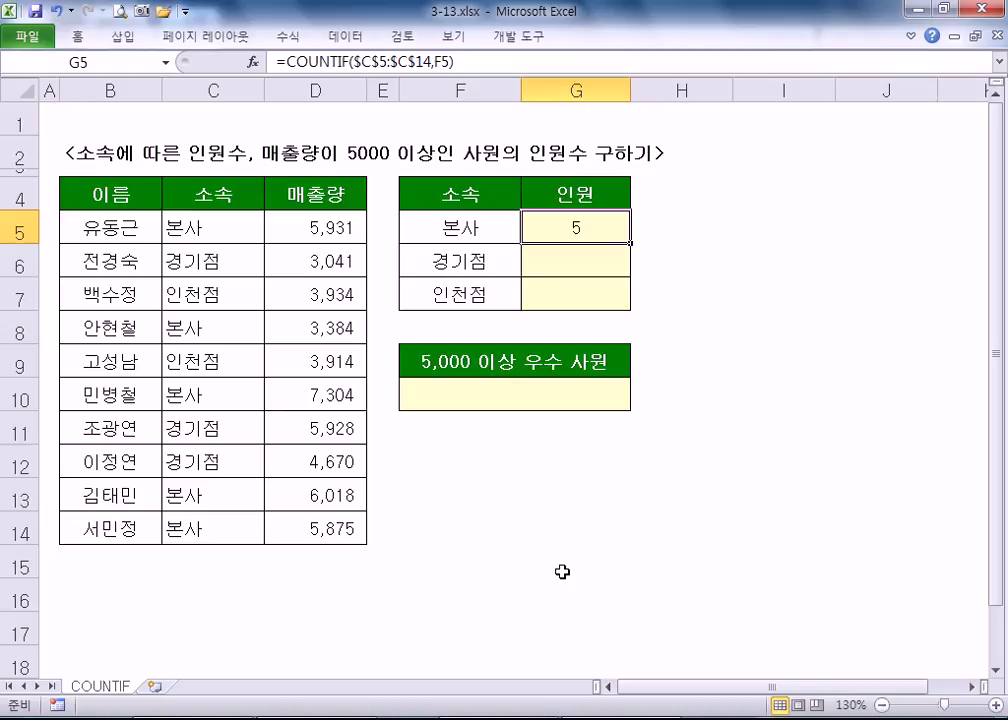
pyautogui.click(557, 305)
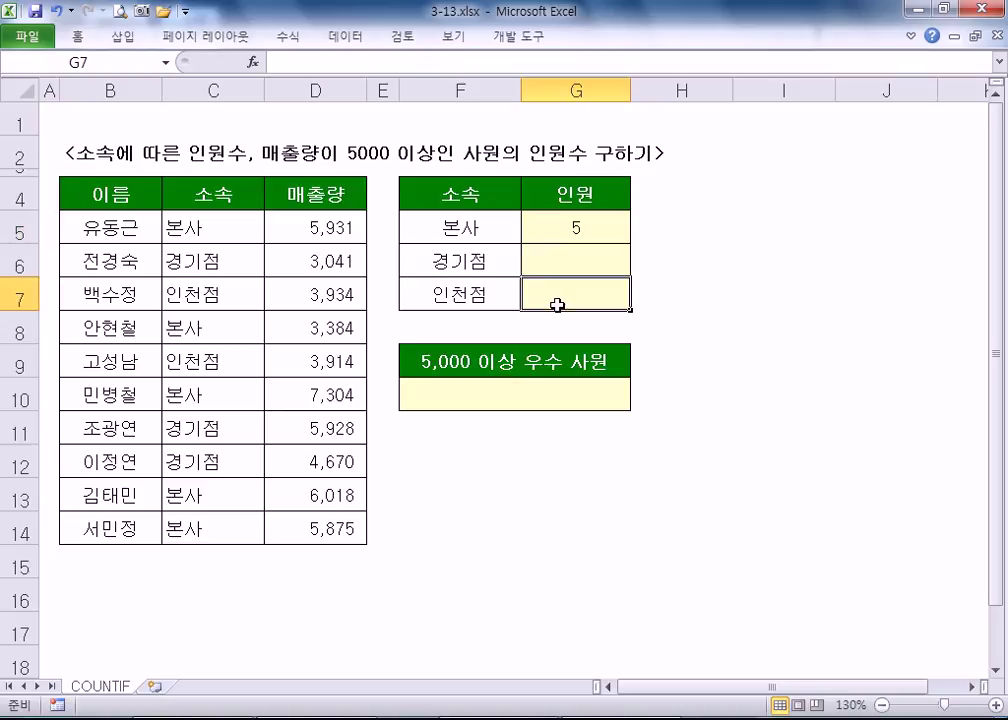
pyautogui.click(590, 220)
pyautogui.moveTo(631, 244); pyautogui.dragTo(645, 306)
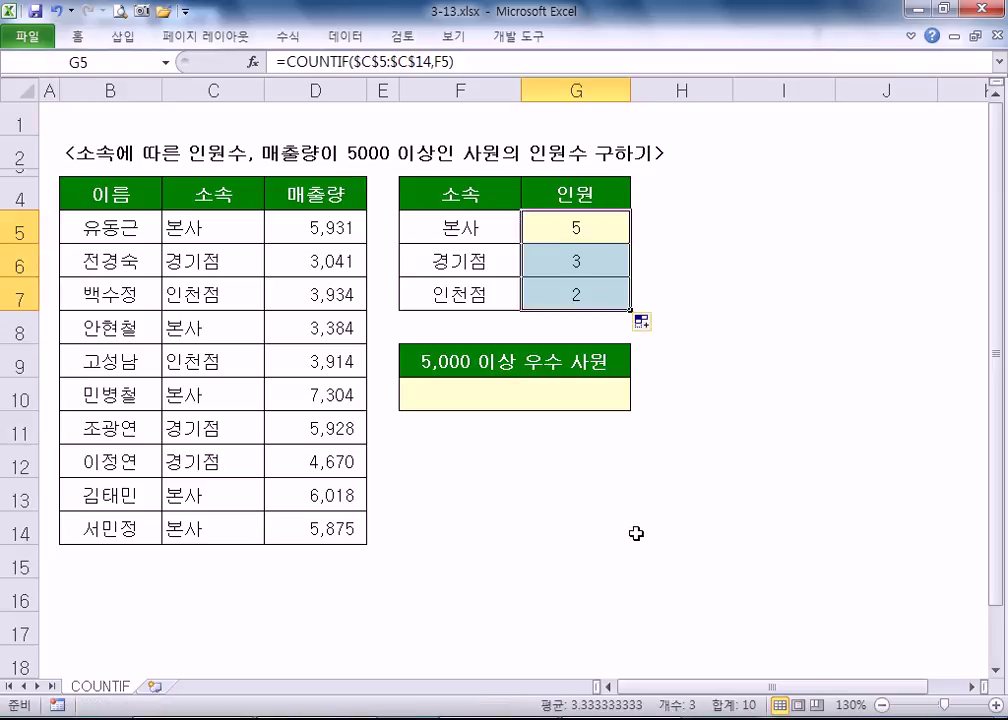
# - Review G5's formula, highlighting range C5:C14, criteria F5:F7 and results G5:G7
pyautogui.click(566, 237)
pyautogui.moveTo(209, 223); pyautogui.dragTo(209, 522)
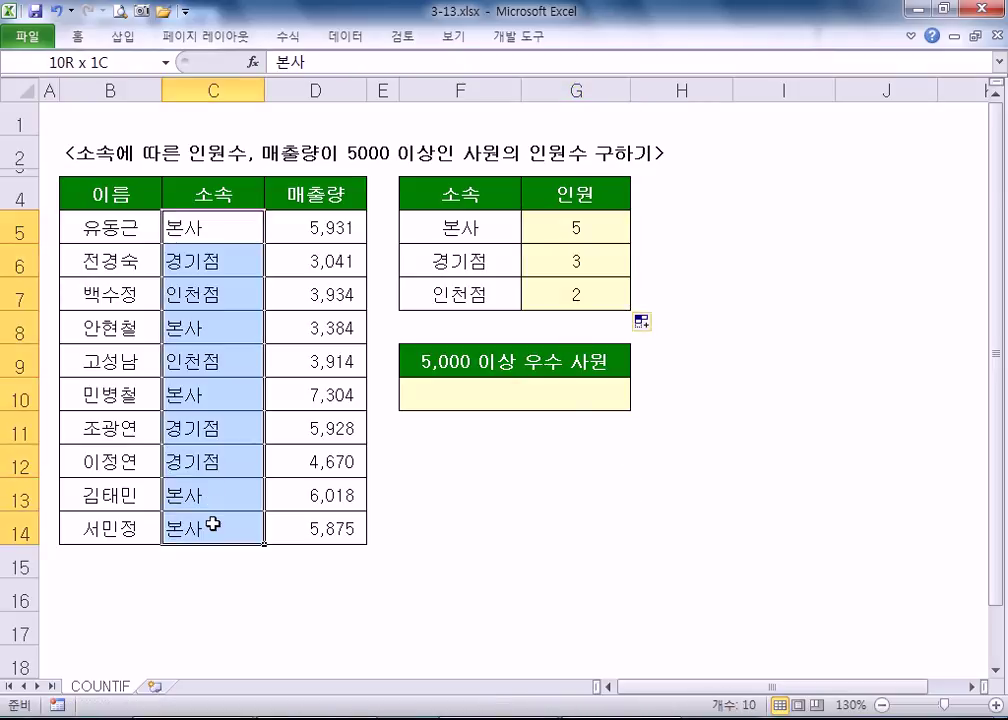
pyautogui.click(457, 227)
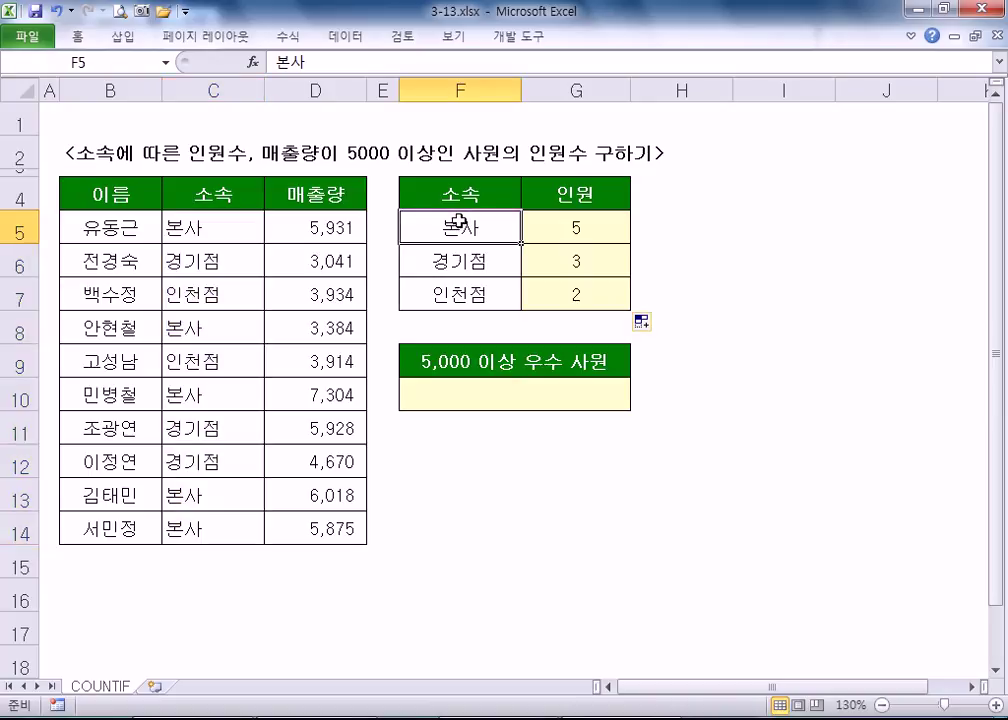
pyautogui.click(458, 261)
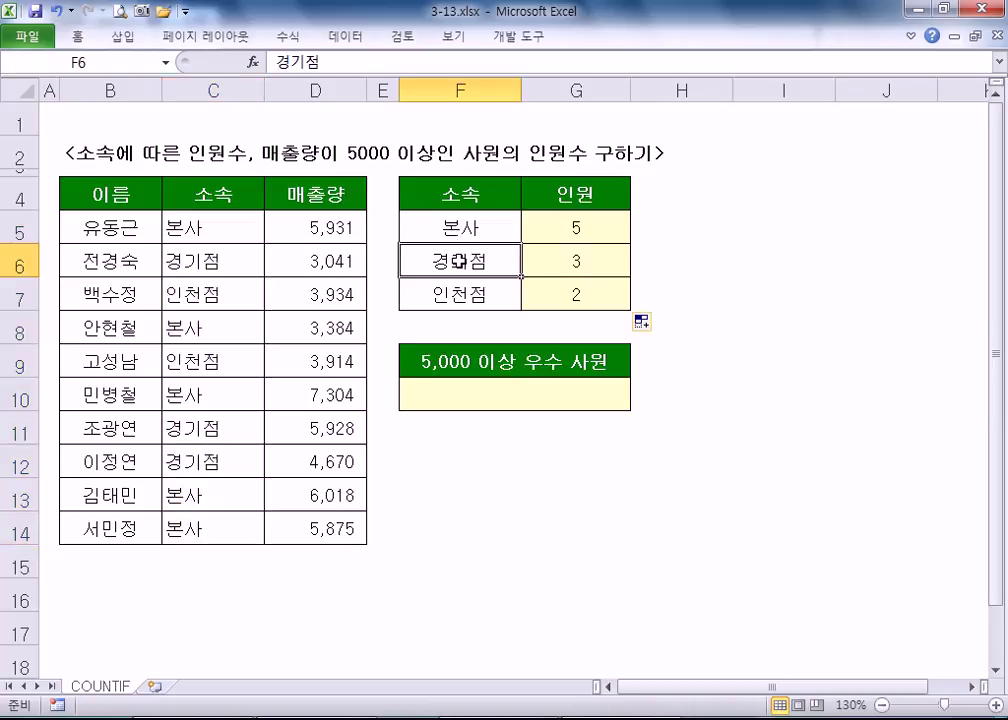
pyautogui.click(452, 227)
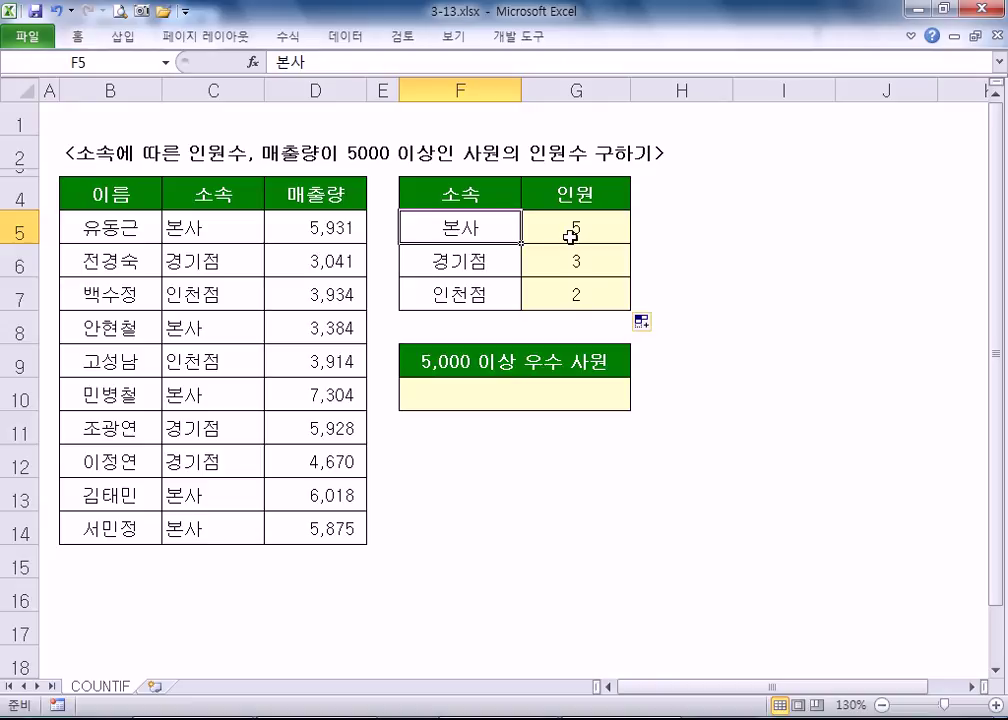
pyautogui.moveTo(488, 229); pyautogui.dragTo(508, 292)
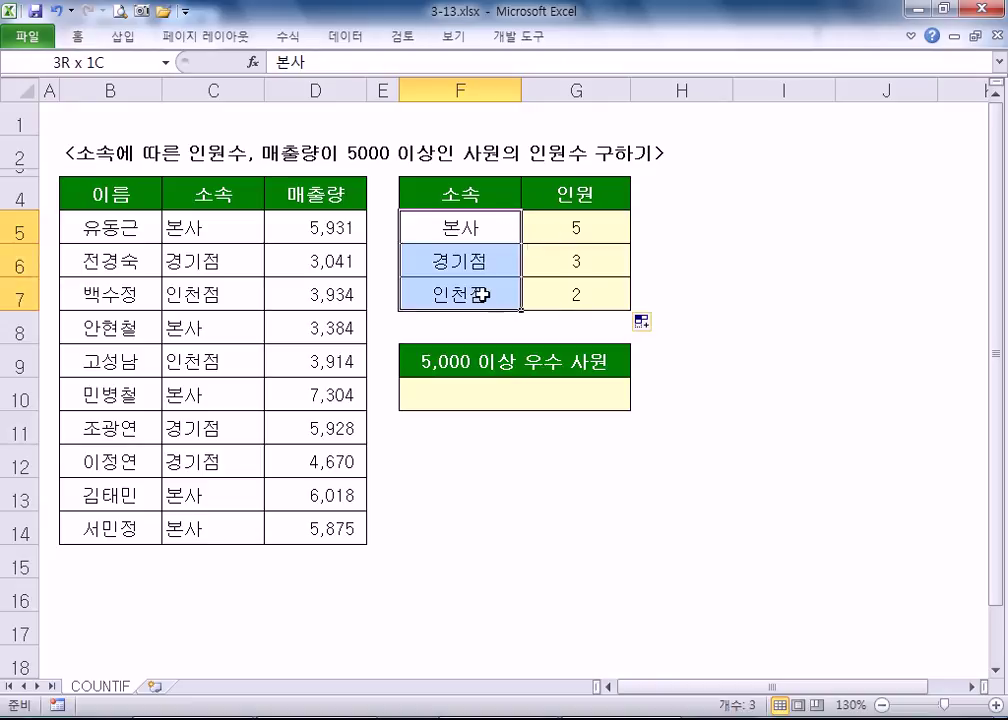
pyautogui.click(564, 245)
pyautogui.moveTo(564, 245); pyautogui.dragTo(562, 295)
pyautogui.click(561, 229)
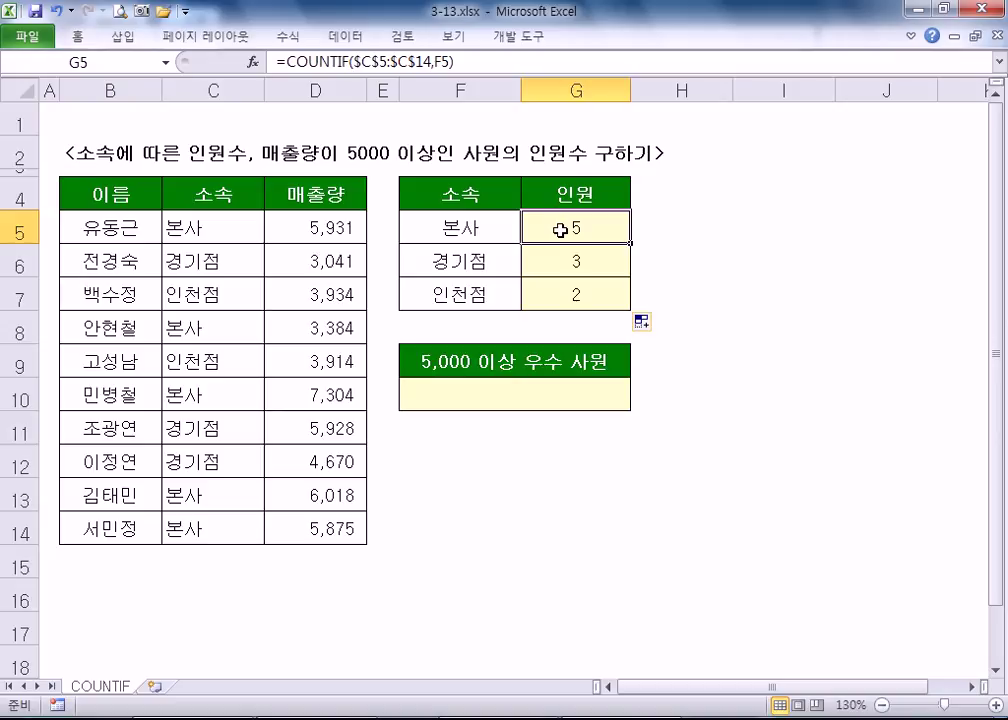
# - Verify G6 and G7 use F6 and F7 with fixed C5:C14, then start =countif( in H5
pyautogui.click(461, 238)
pyautogui.click(564, 239)
pyautogui.click(569, 268)
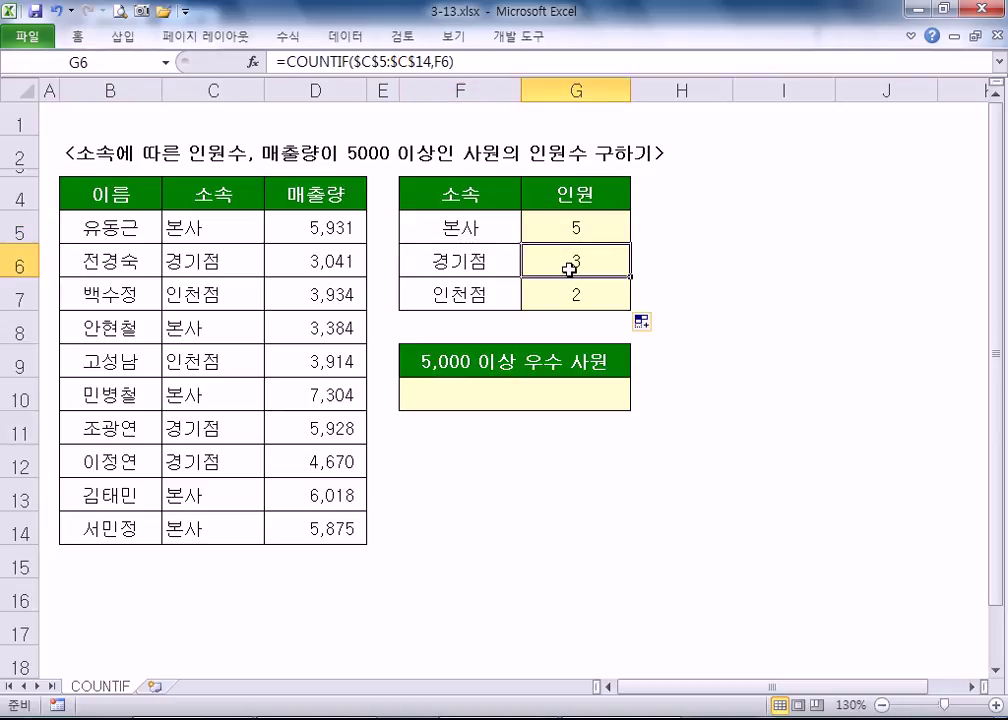
pyautogui.click(467, 257)
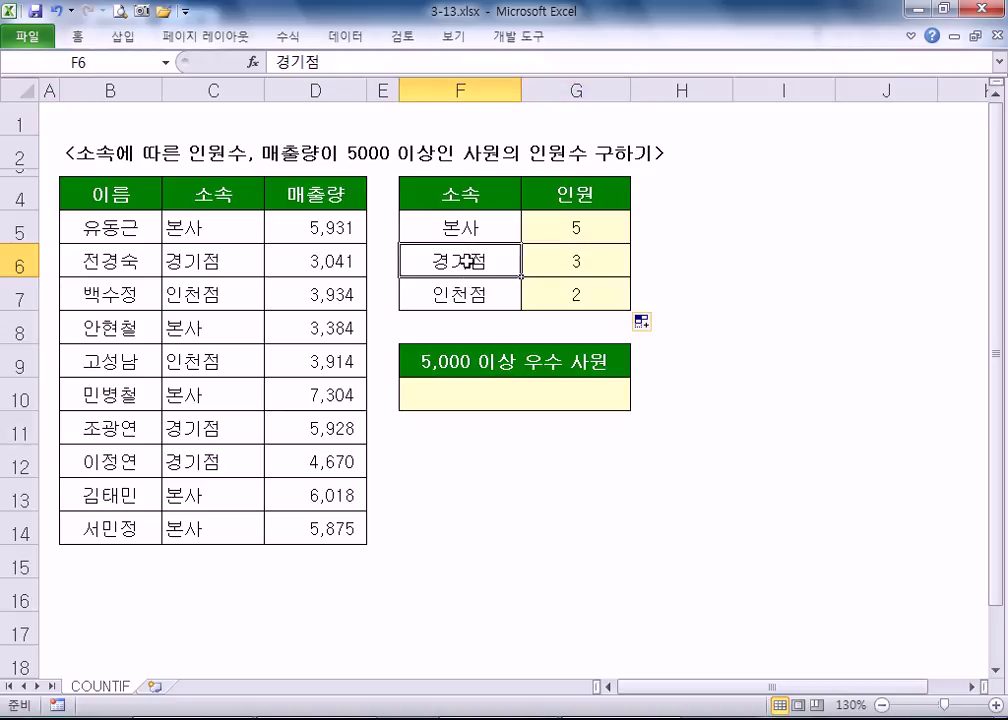
pyautogui.click(476, 293)
pyautogui.click(565, 291)
pyautogui.moveTo(200, 229); pyautogui.dragTo(182, 534)
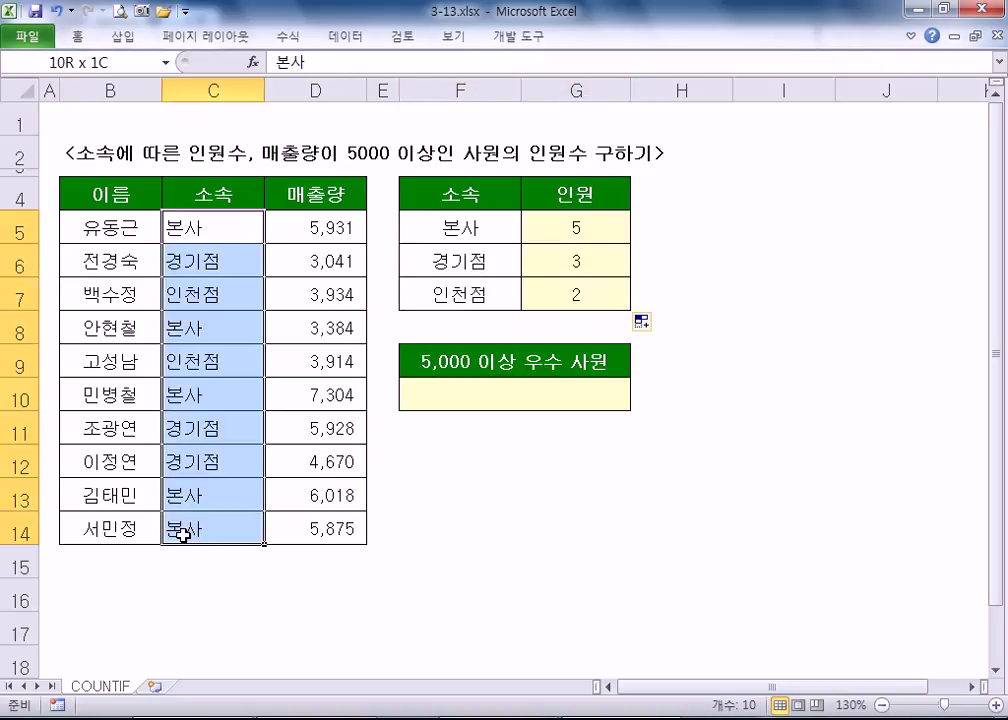
pyautogui.doubleClick(579, 225)
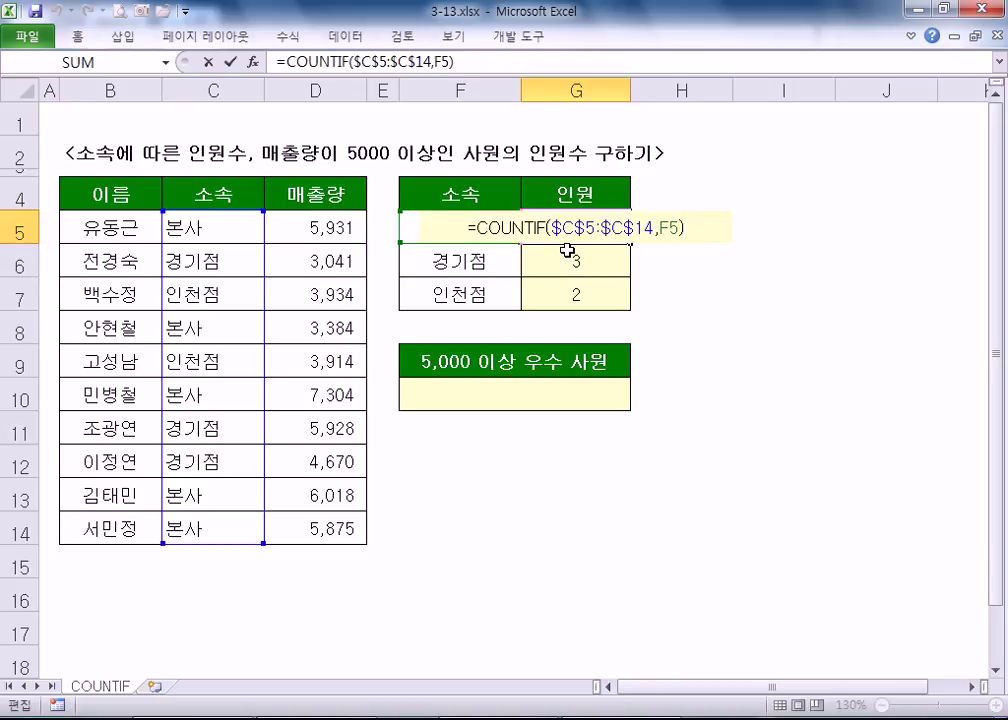
pyautogui.press('Escape')
pyautogui.click(718, 229)
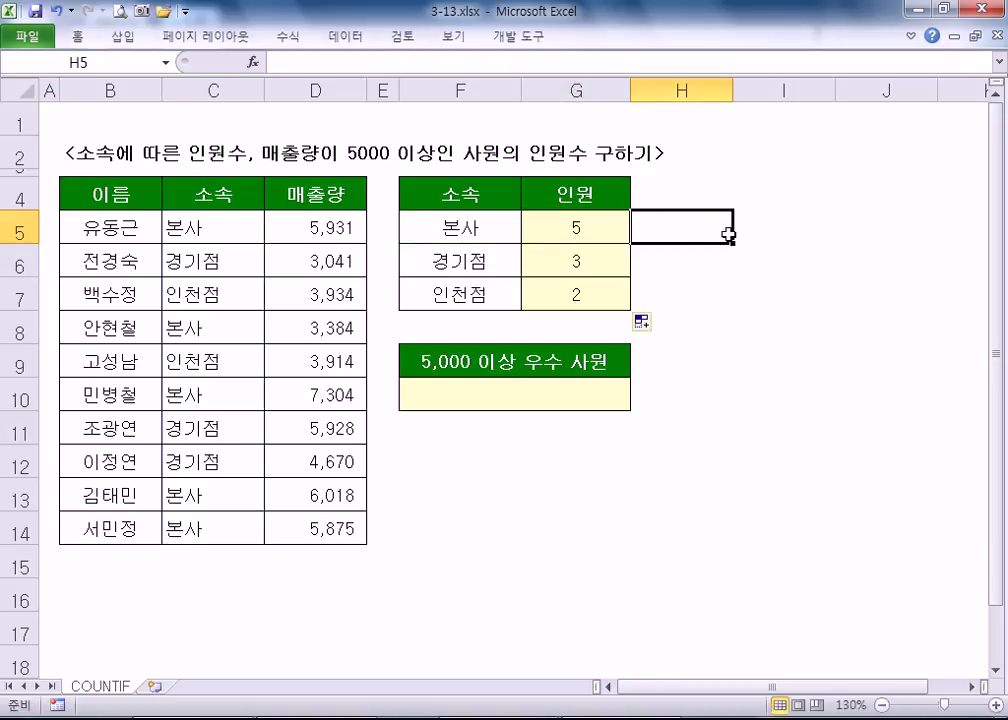
pyautogui.write('=채ㅕ')
pyautogui.write('ntif(')
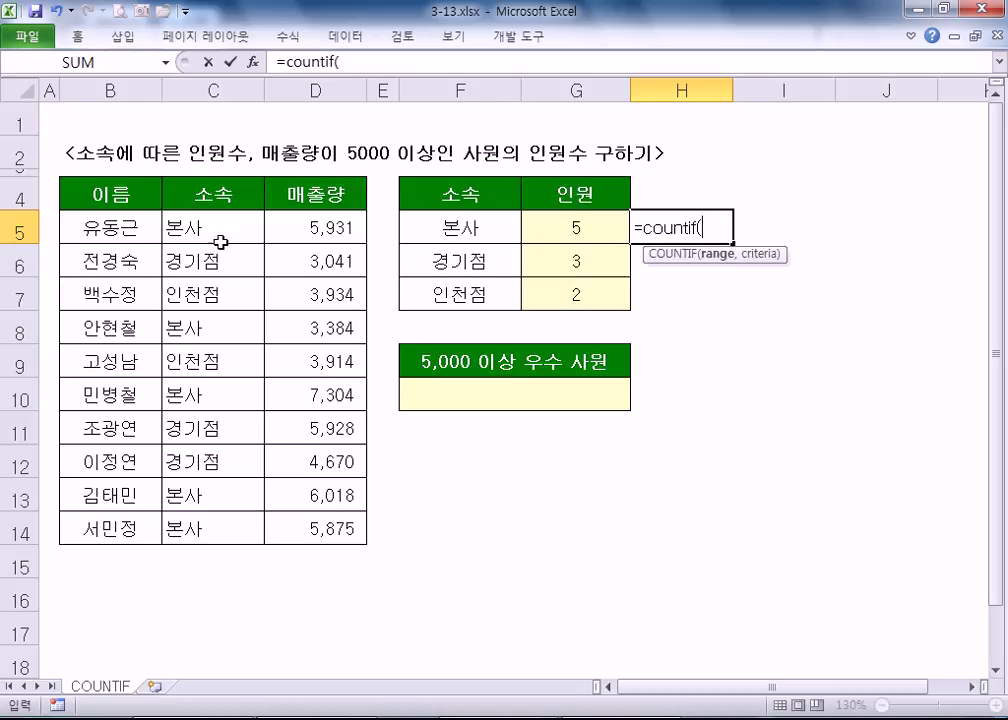
# - Enter =COUNTIF($C$5:$C$14,F5) in H5 and fill it down to H7
pyautogui.moveTo(219, 236); pyautogui.dragTo(262, 530)
pyautogui.write(',')
pyautogui.click(440, 229)
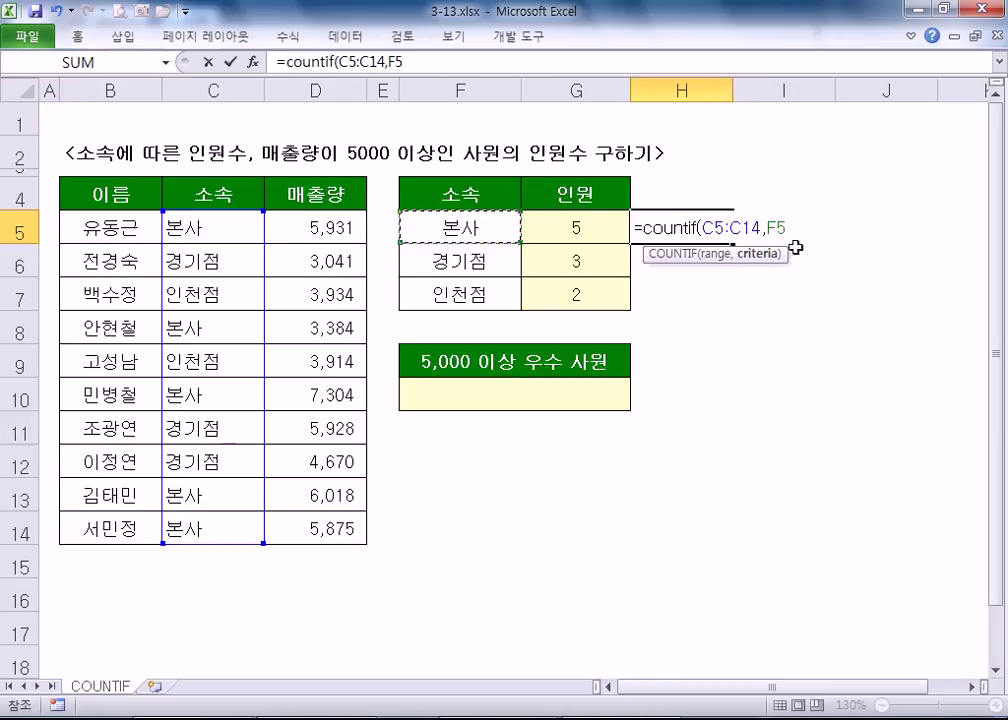
pyautogui.moveTo(700, 227); pyautogui.dragTo(761, 227)
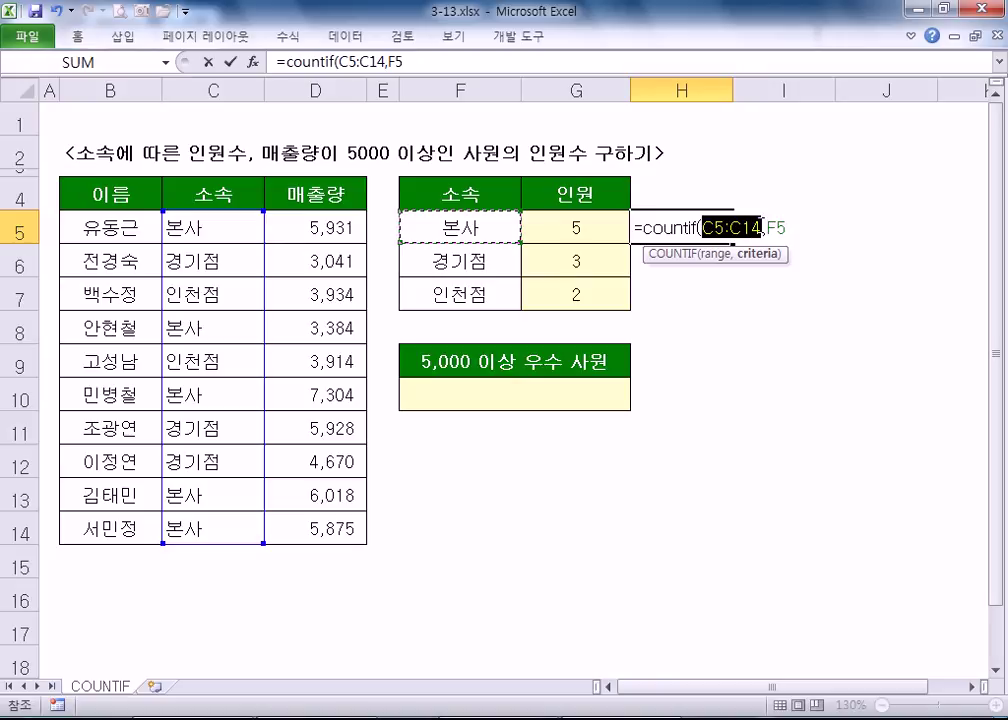
pyautogui.moveTo(209, 227); pyautogui.dragTo(193, 511)
pyautogui.press('F4')
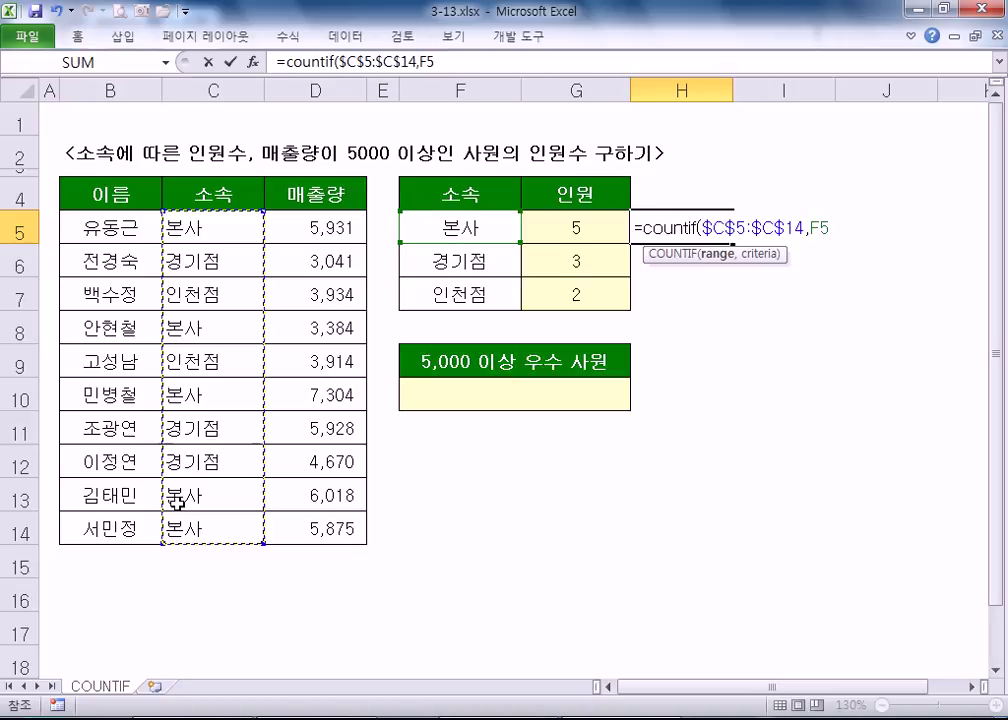
pyautogui.press('Return')
pyautogui.click(648, 215)
pyautogui.moveTo(731, 242); pyautogui.dragTo(735, 300)
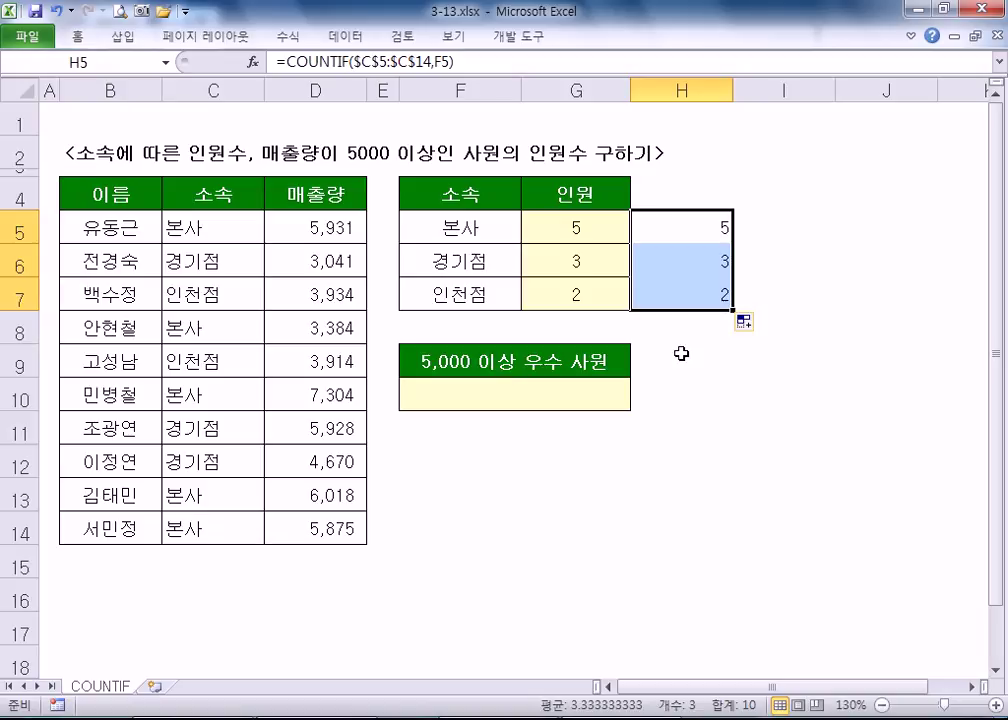
# - Clear the helper head counts from H5:H7, leaving F10 selected
pyautogui.moveTo(655, 232); pyautogui.dragTo(670, 295)
pyautogui.press('Delete')
pyautogui.click(521, 378)
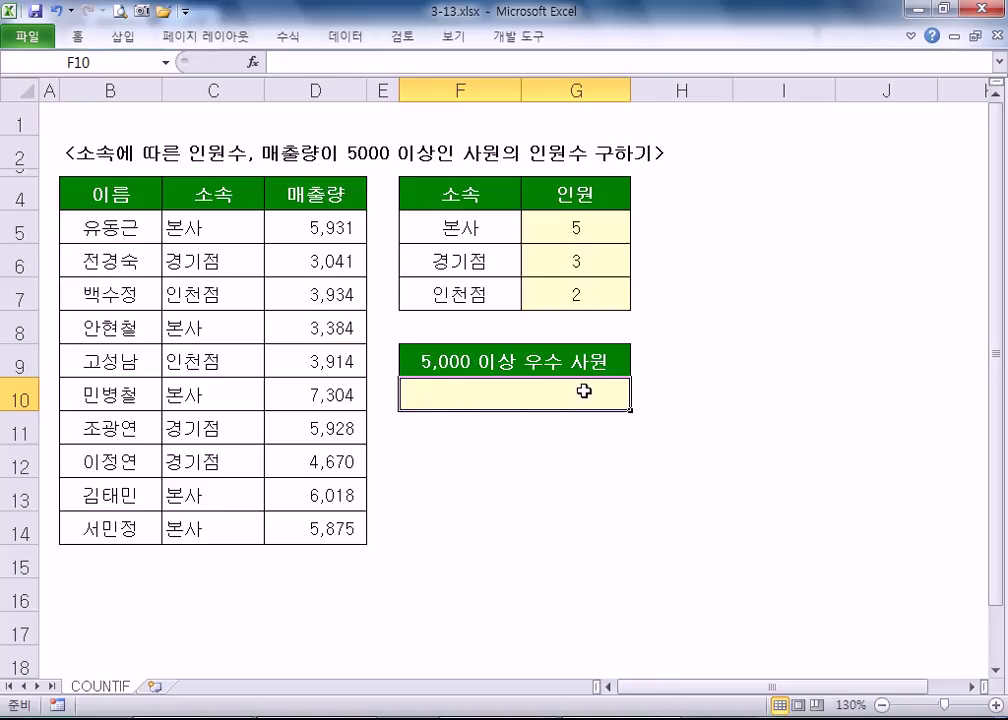
pyautogui.click(327, 229)
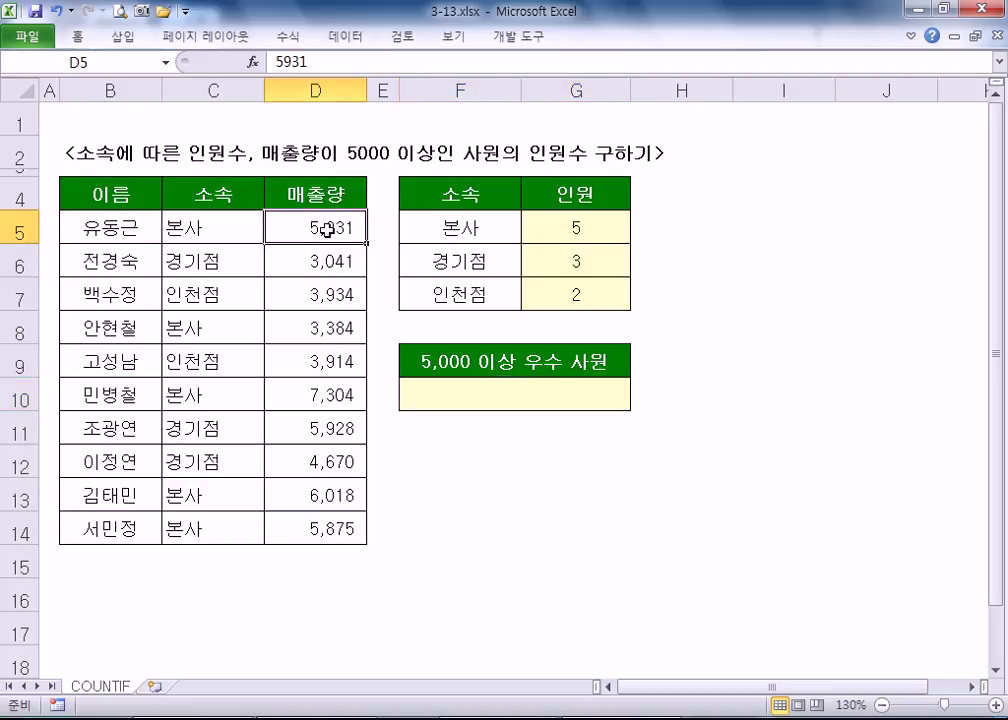
pyautogui.moveTo(324, 265); pyautogui.dragTo(326, 353)
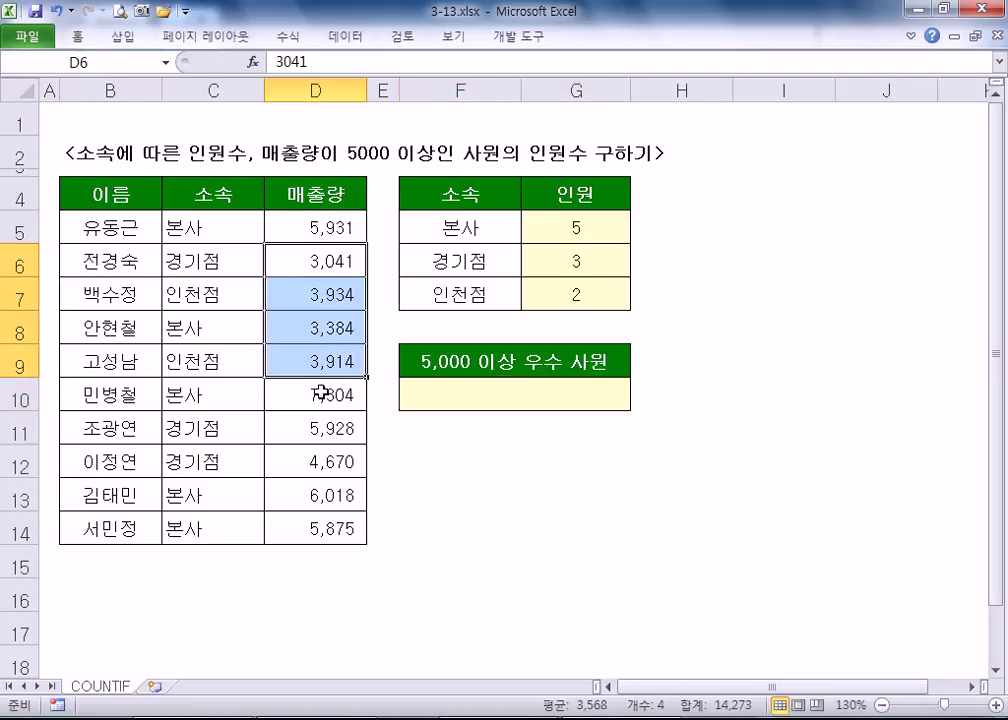
pyautogui.click(323, 398)
pyautogui.moveTo(288, 230); pyautogui.dragTo(290, 522)
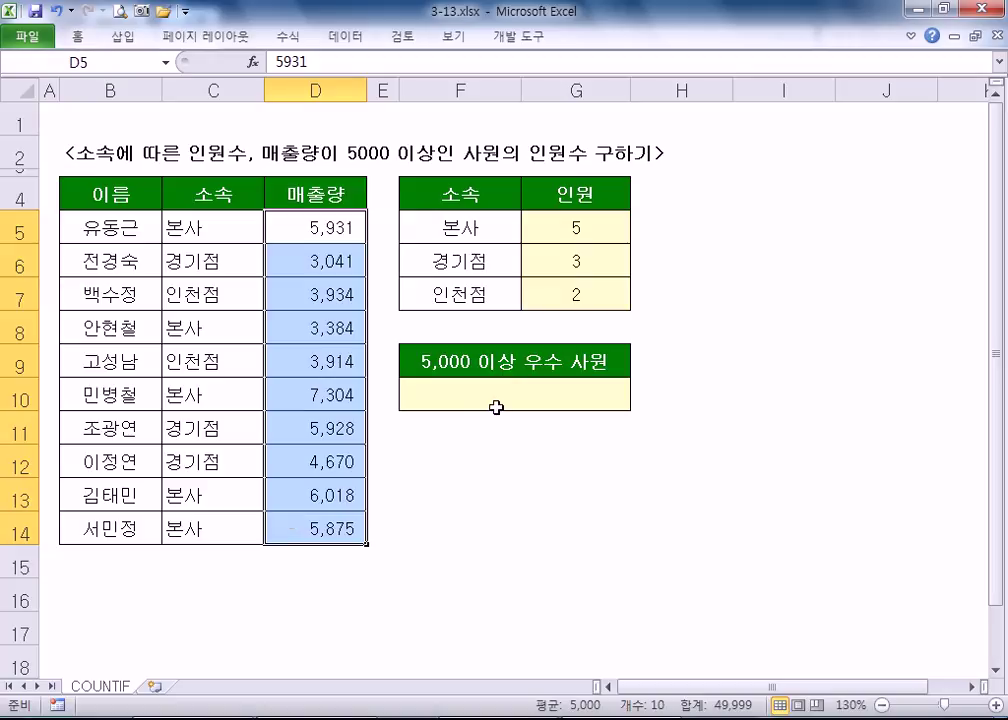
pyautogui.click(499, 404)
# - Enter =COUNTIF(D5:D14,">=5000") in F10, counting 5 employees with sales of 5,000 or more
pyautogui.write('=C')
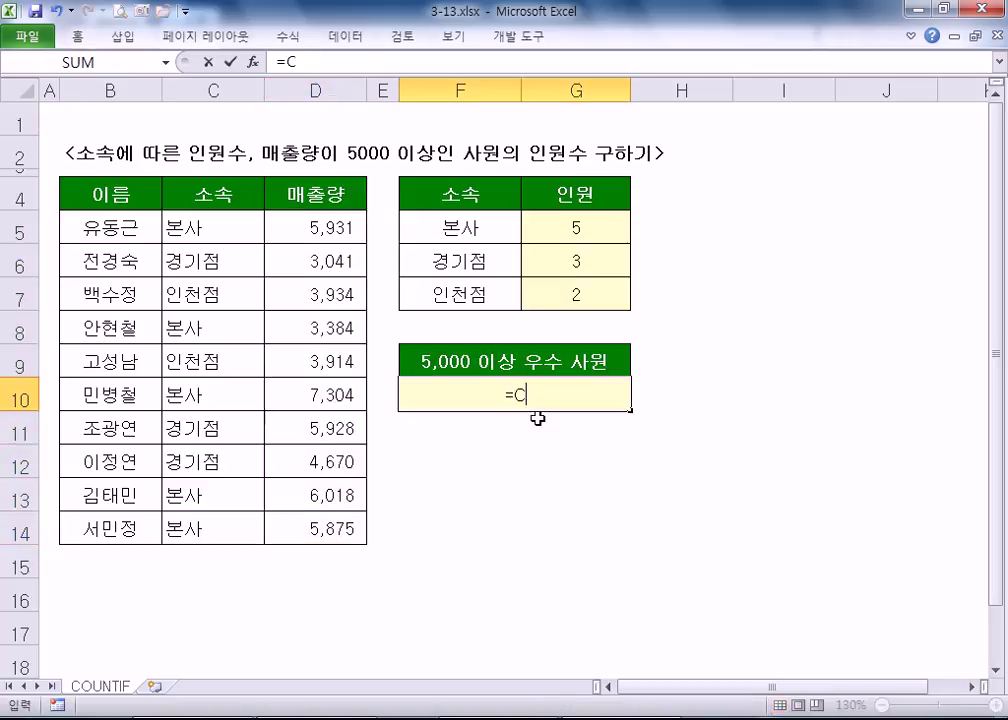
pyautogui.write('OUR')
pyautogui.press('BackSpace')
pyautogui.write('T')
pyautogui.press('BackSpace')
pyautogui.write('N')
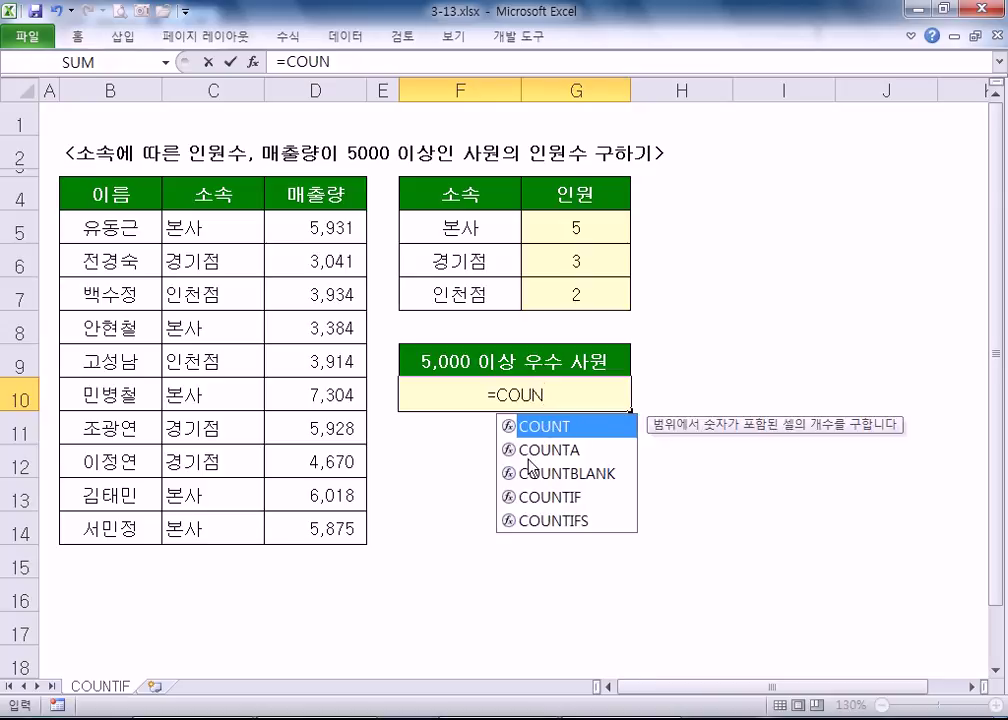
pyautogui.doubleClick(549, 497)
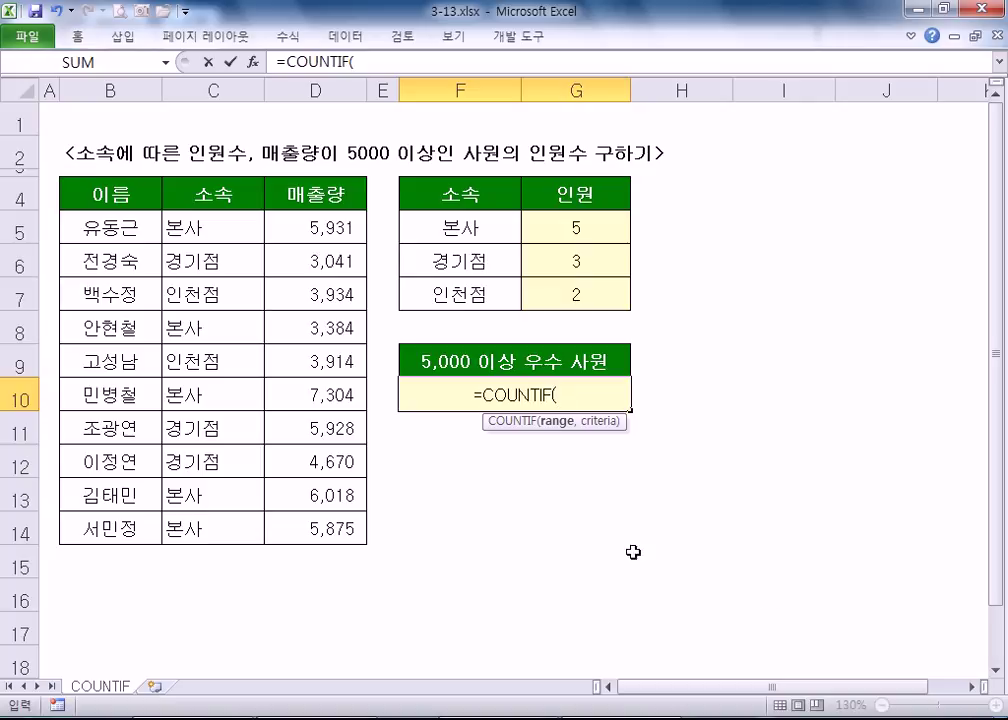
pyautogui.moveTo(345, 222); pyautogui.dragTo(334, 524)
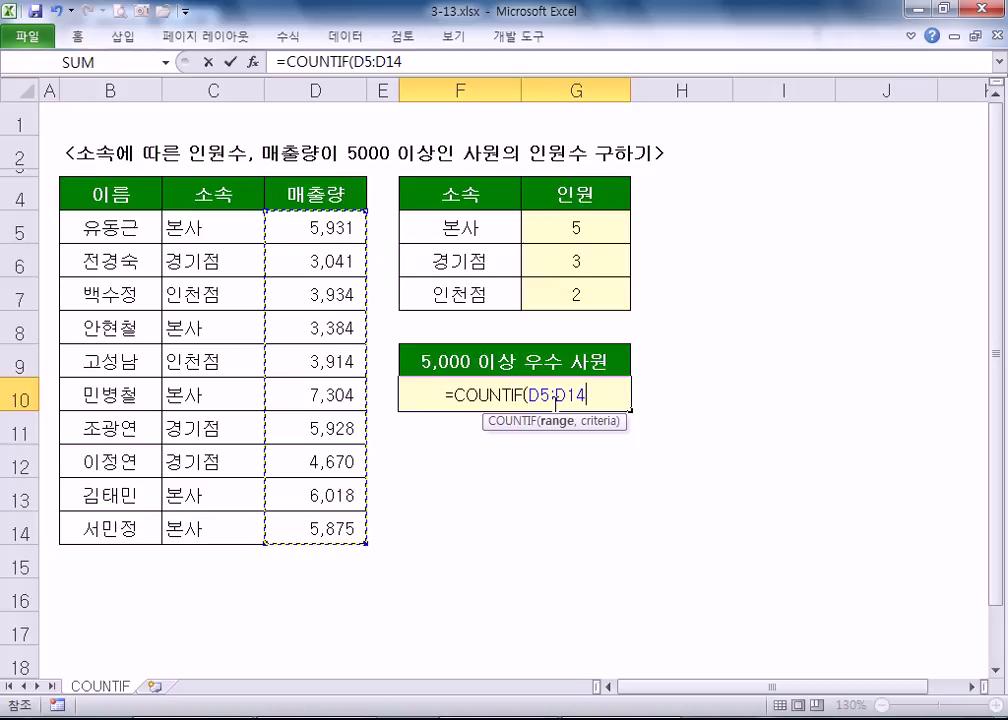
pyautogui.write(',')
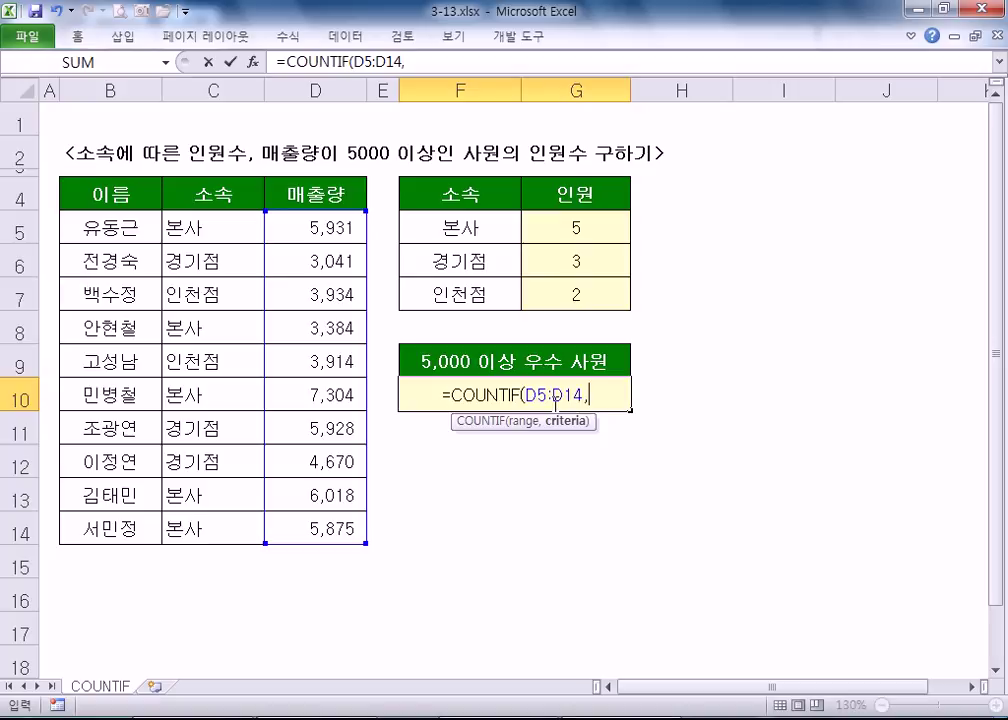
pyautogui.write('">')
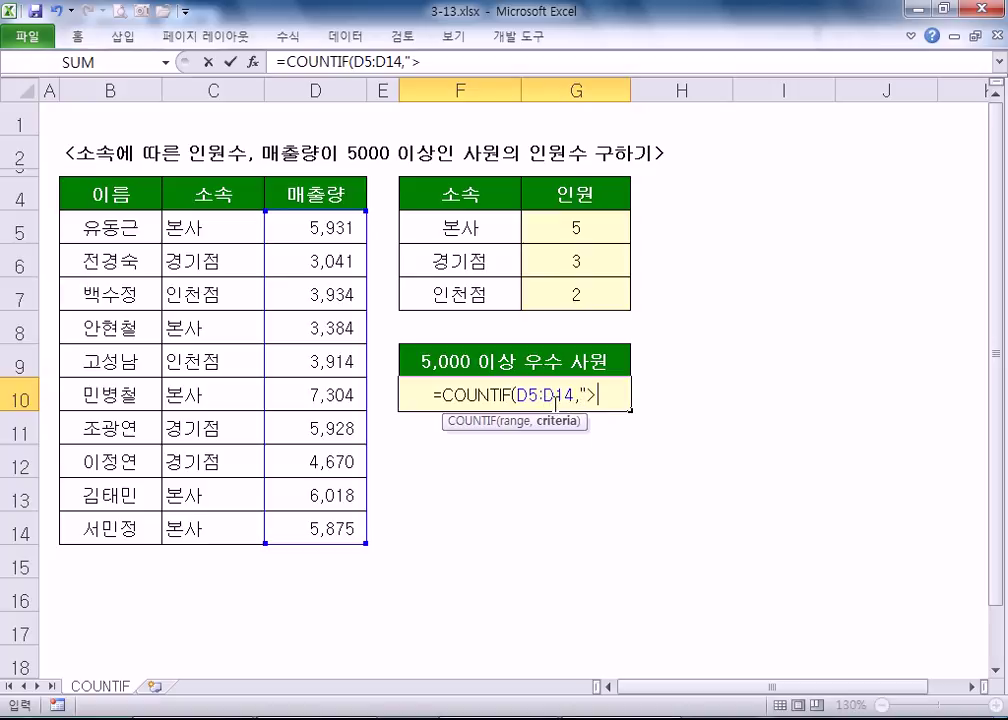
pyautogui.write('=5000')
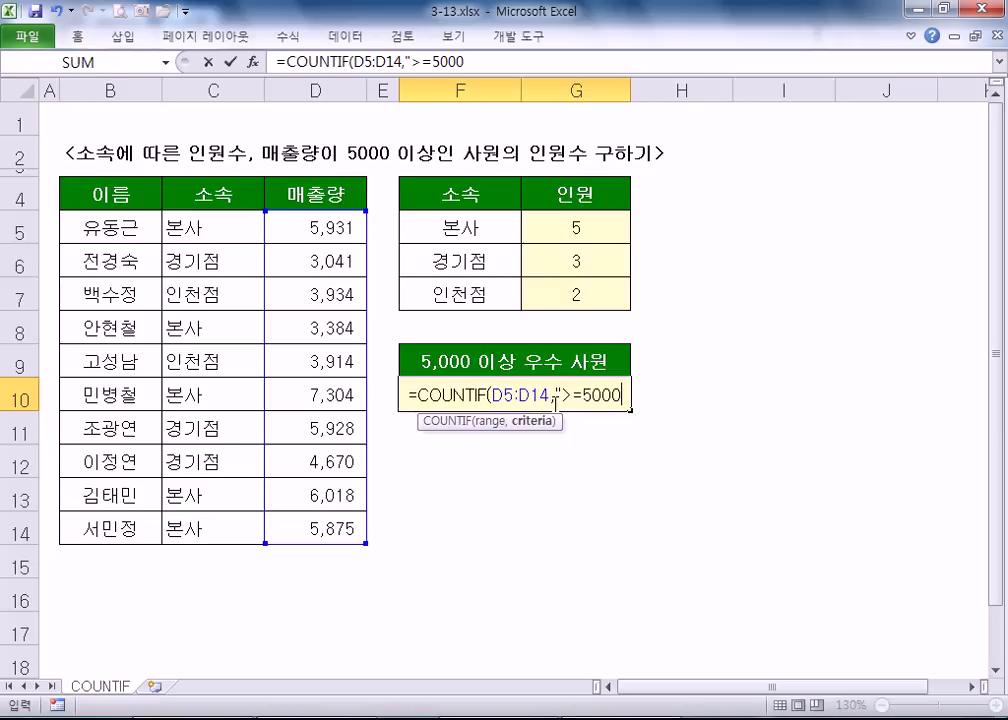
pyautogui.write('")')
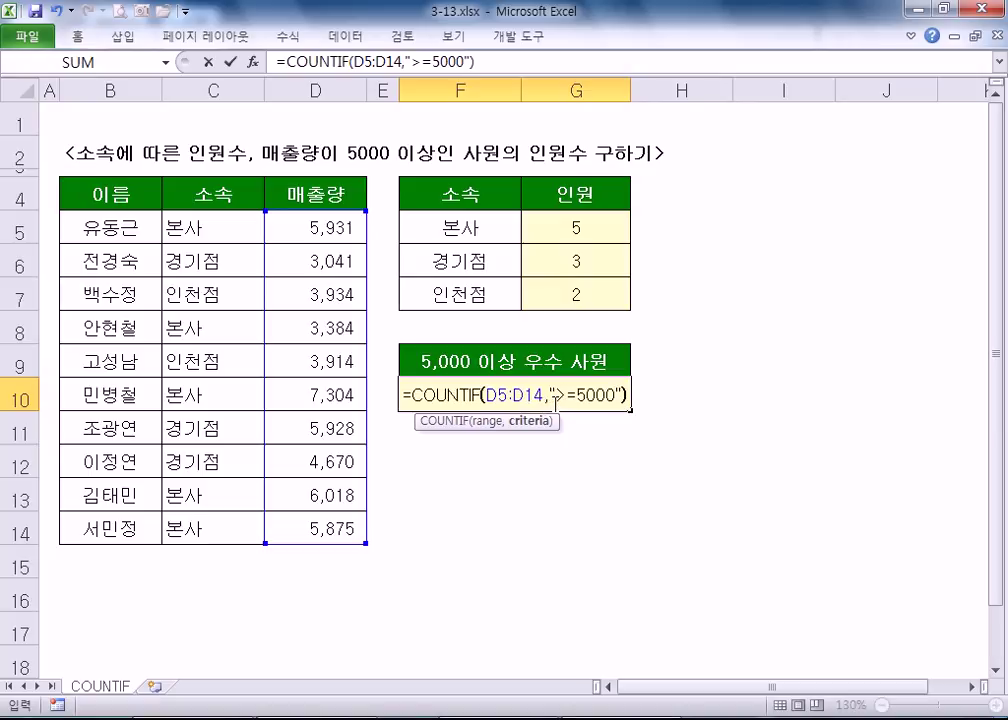
pyautogui.press('Return')
pyautogui.scroll(6, 560, 400)
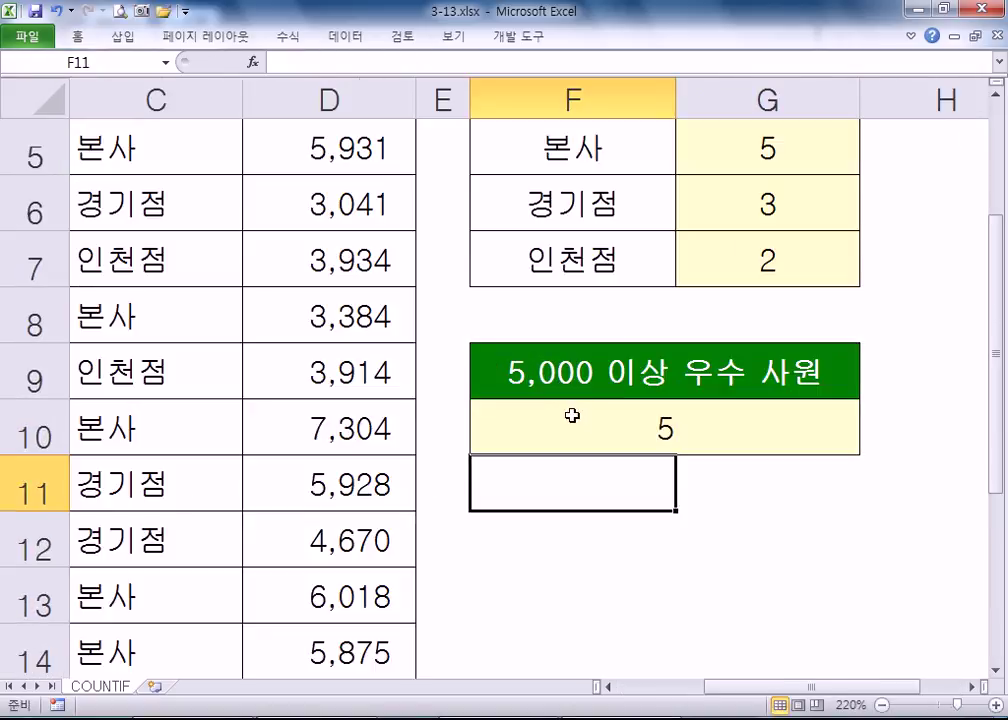
pyautogui.doubleClick(566, 401)
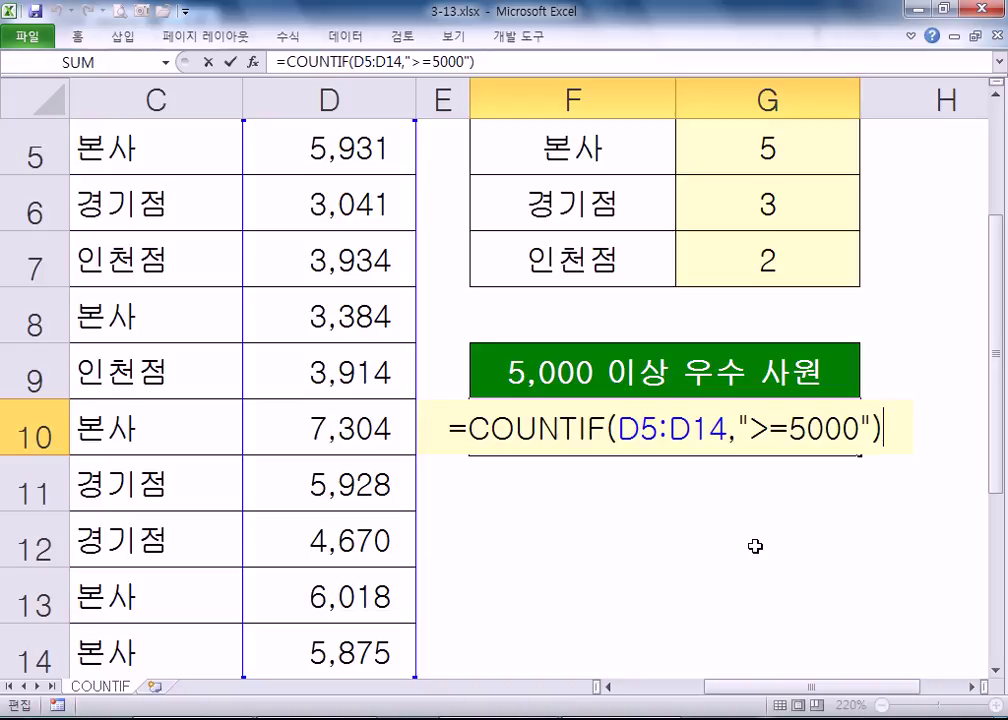
pyautogui.moveTo(751, 429); pyautogui.dragTo(858, 429)
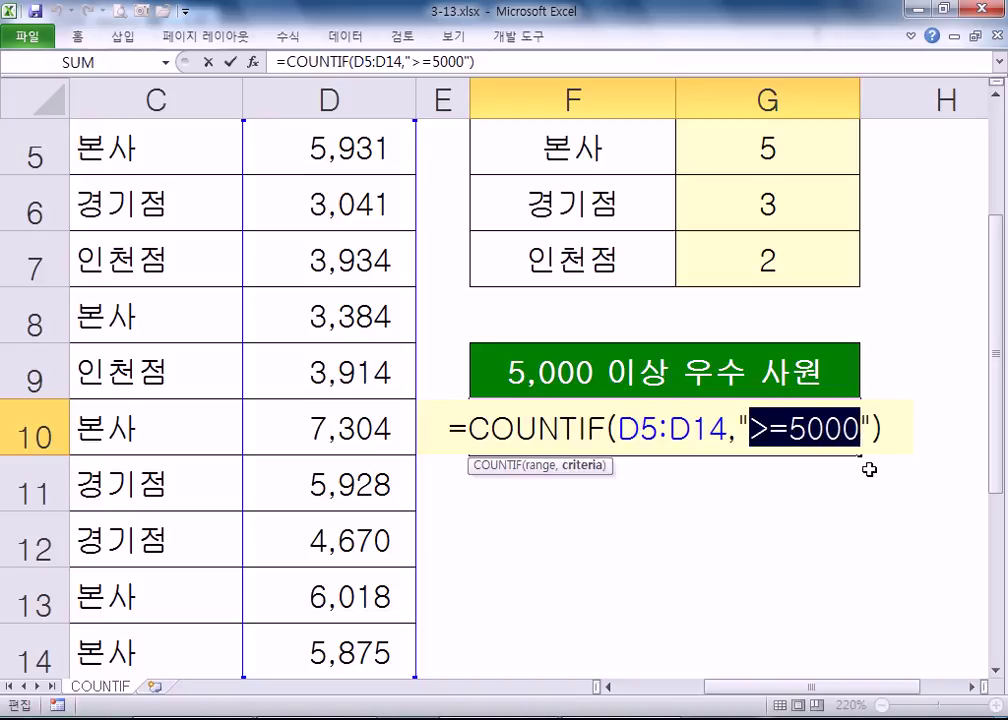
pyautogui.press('Right')
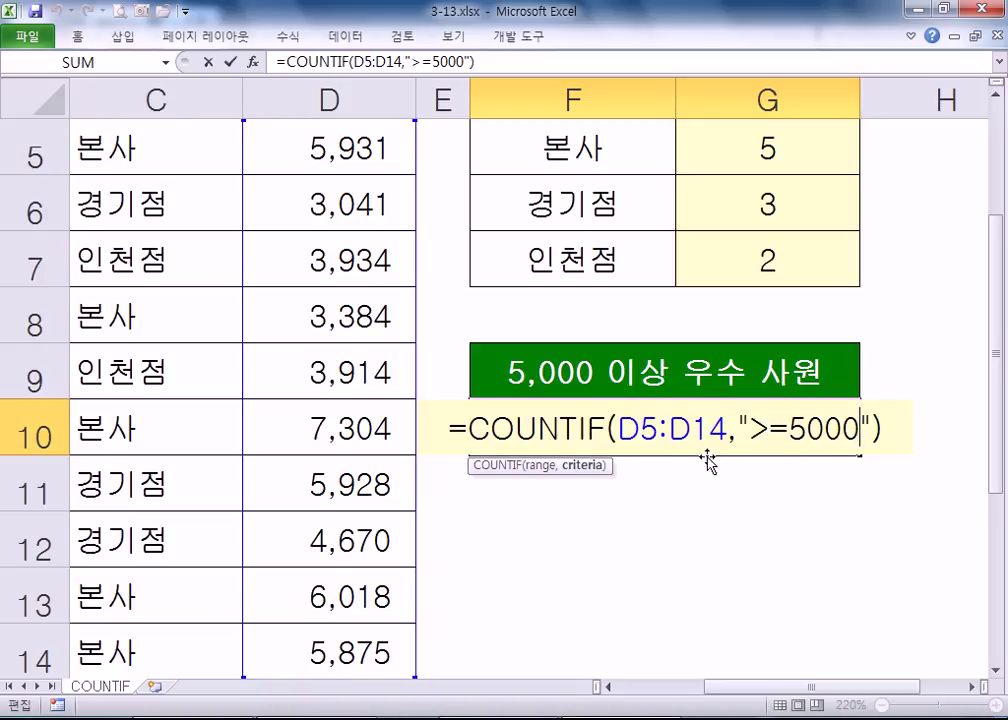
pyautogui.moveTo(617, 430); pyautogui.dragTo(725, 432)
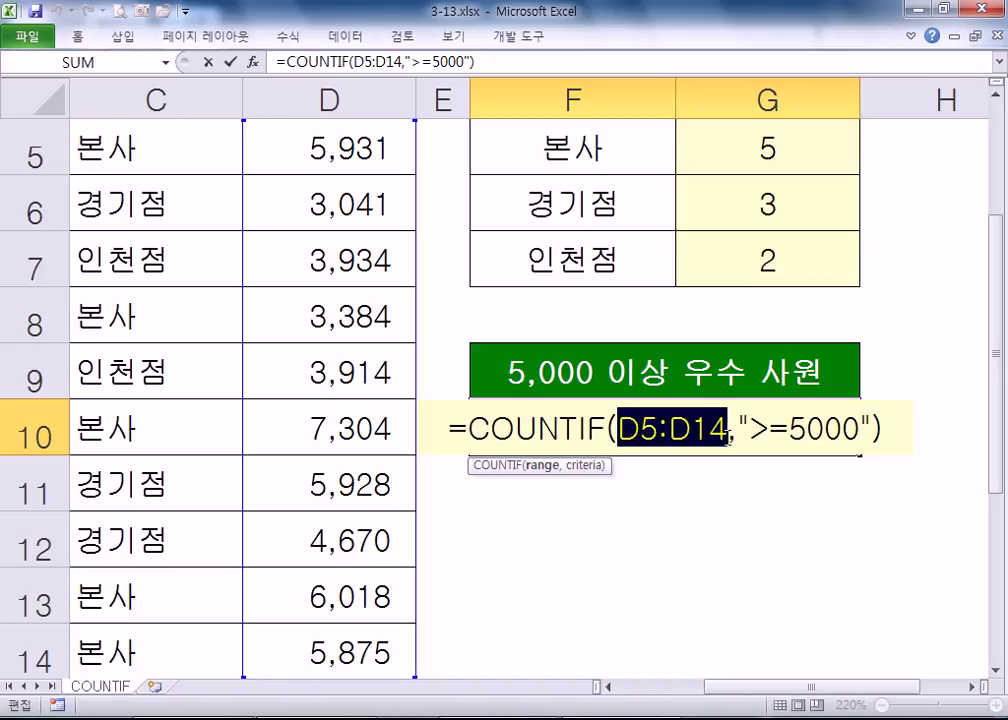
pyautogui.click(765, 430)
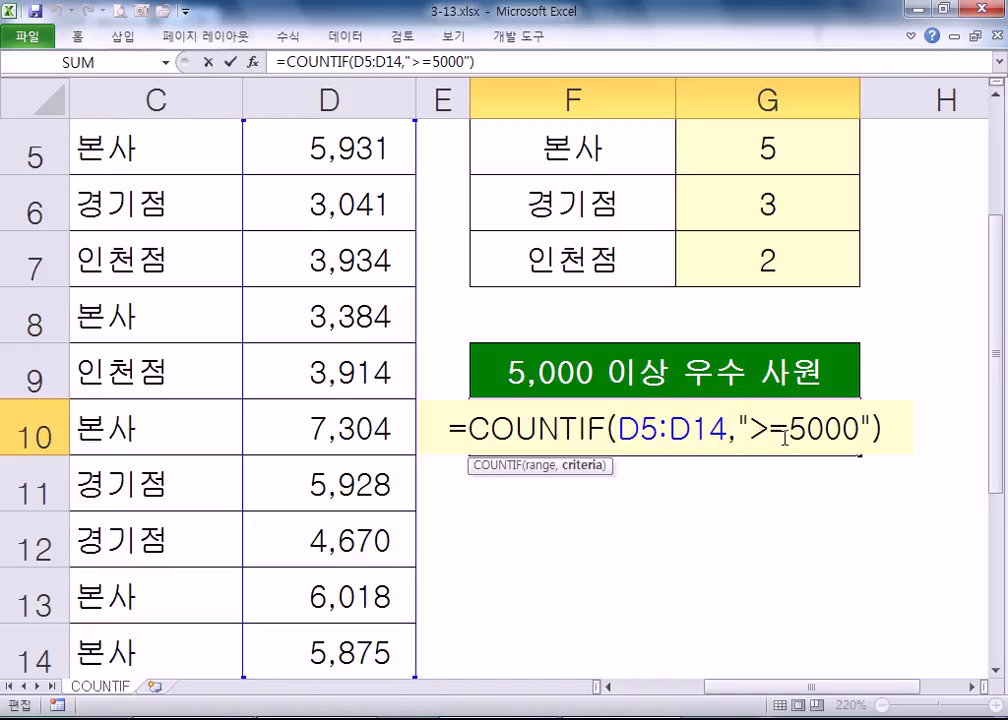
pyautogui.press('Return')
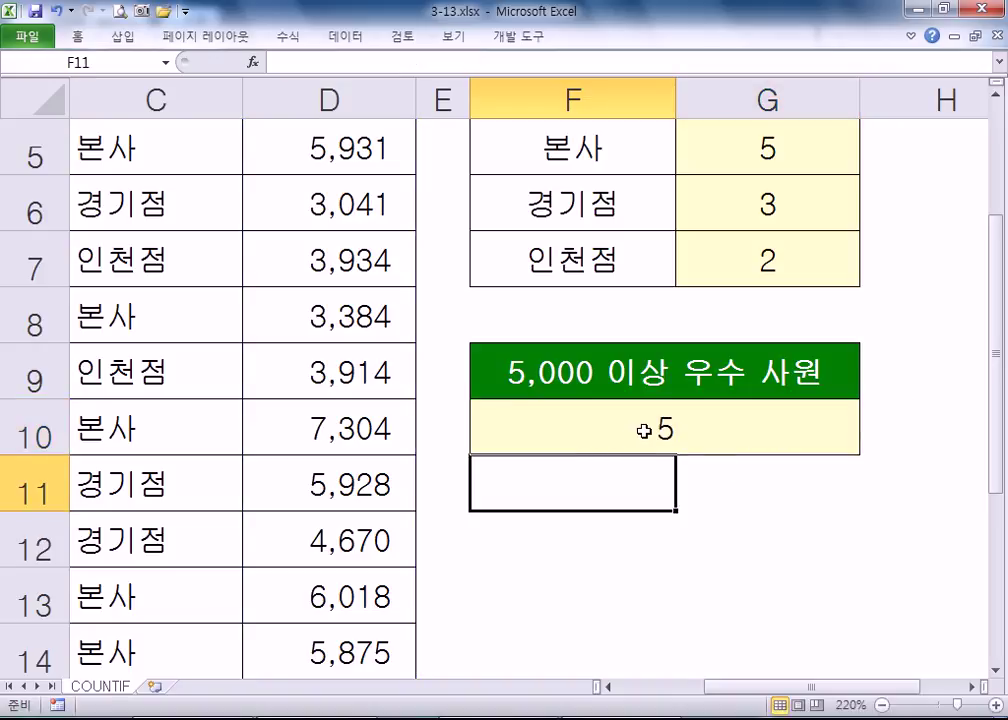
pyautogui.scroll(-2, 379, 228)
pyautogui.click(290, 196)
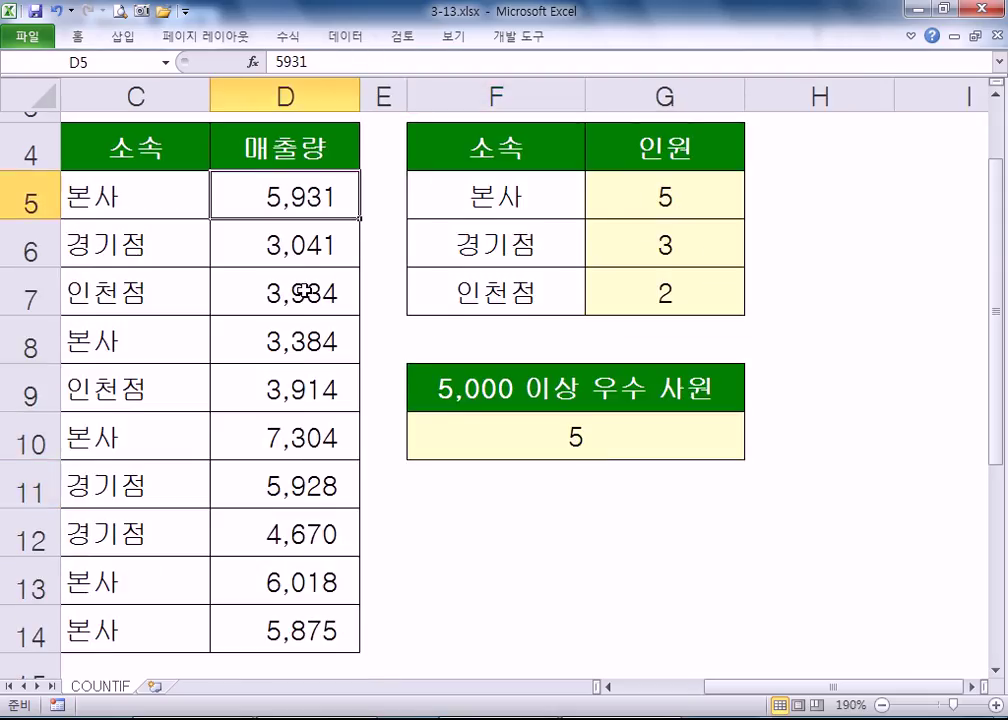
pyautogui.keyDown('ctrl'); pyautogui.click(287, 458); pyautogui.keyUp('ctrl')
pyautogui.keyDown('ctrl'); pyautogui.click(272, 478); pyautogui.keyUp('ctrl')
pyautogui.keyDown('ctrl'); pyautogui.click(274, 580); pyautogui.keyUp('ctrl')
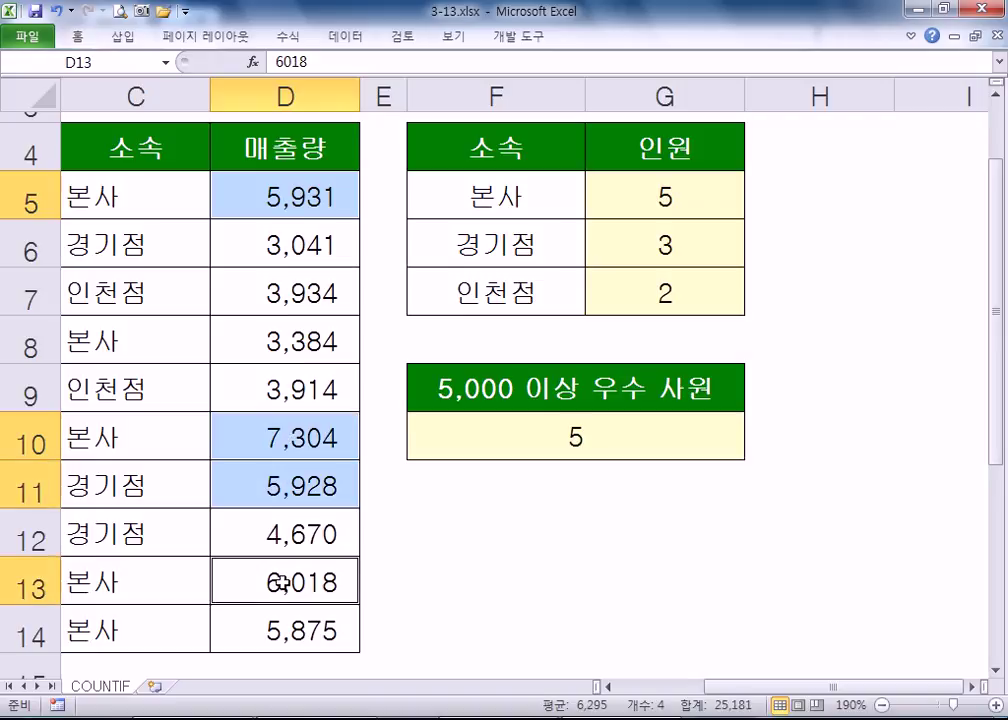
pyautogui.keyDown('ctrl'); pyautogui.click(274, 628); pyautogui.keyUp('ctrl')
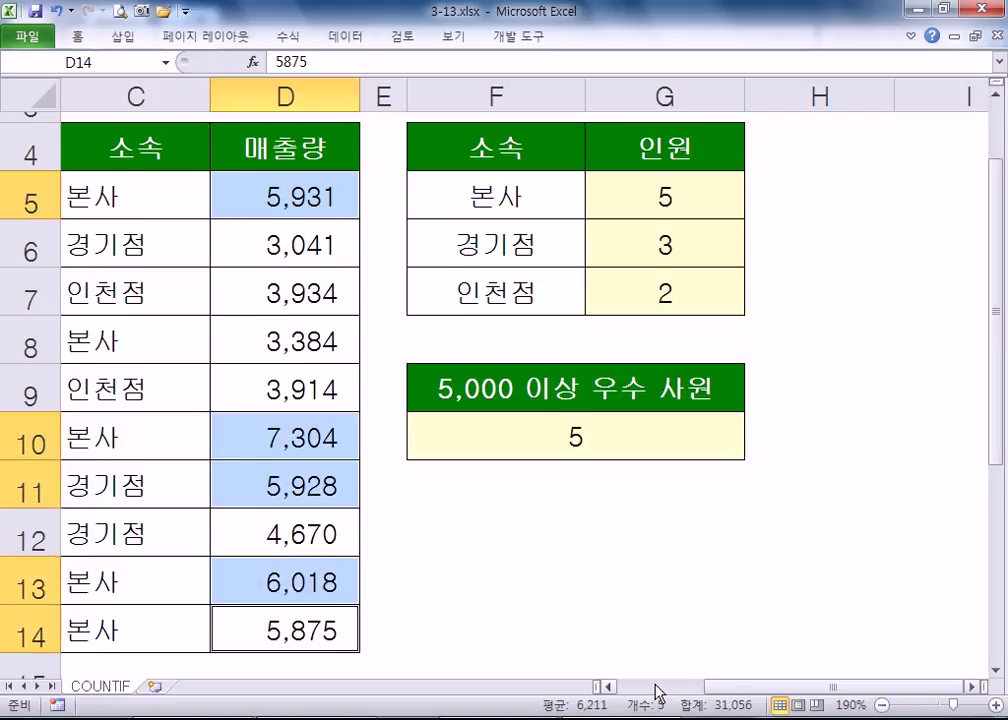
pyautogui.click(583, 427)
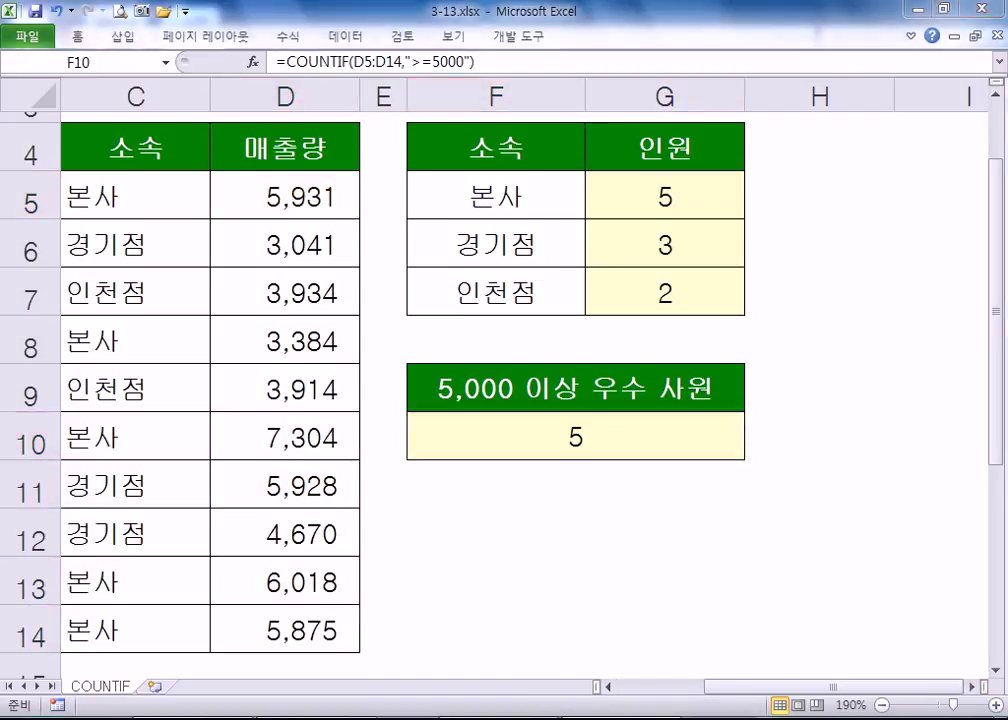
pyautogui.hotkey('alt', 'Tab')
# - Write the 이상 (>=), 이하 (<=) and 초과 (>) operator lines with their Korean meanings
pyautogui.write('이상, >')
pyautogui.write('=')
pyautogui.write(', 크거나 혹')
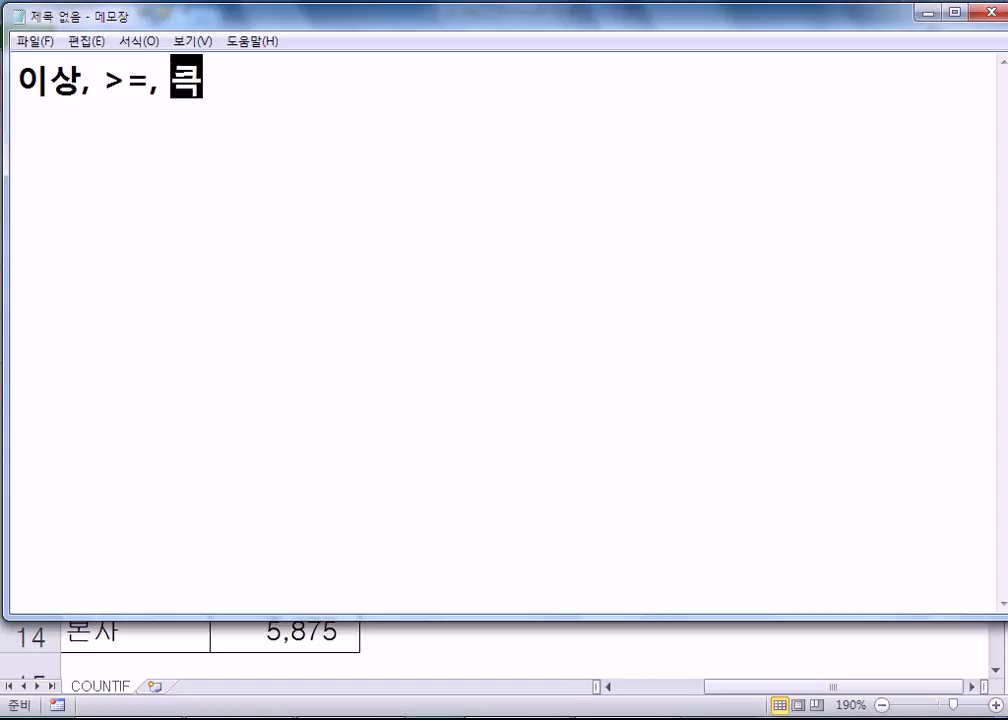
pyautogui.write('은 같다')
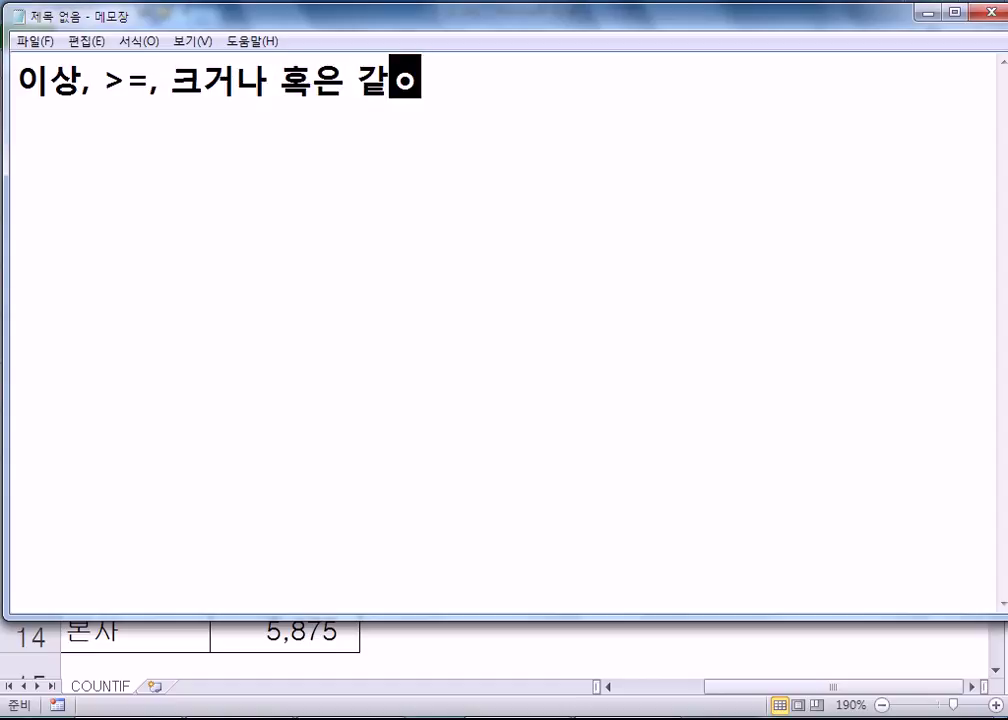
pyautogui.press('Return')
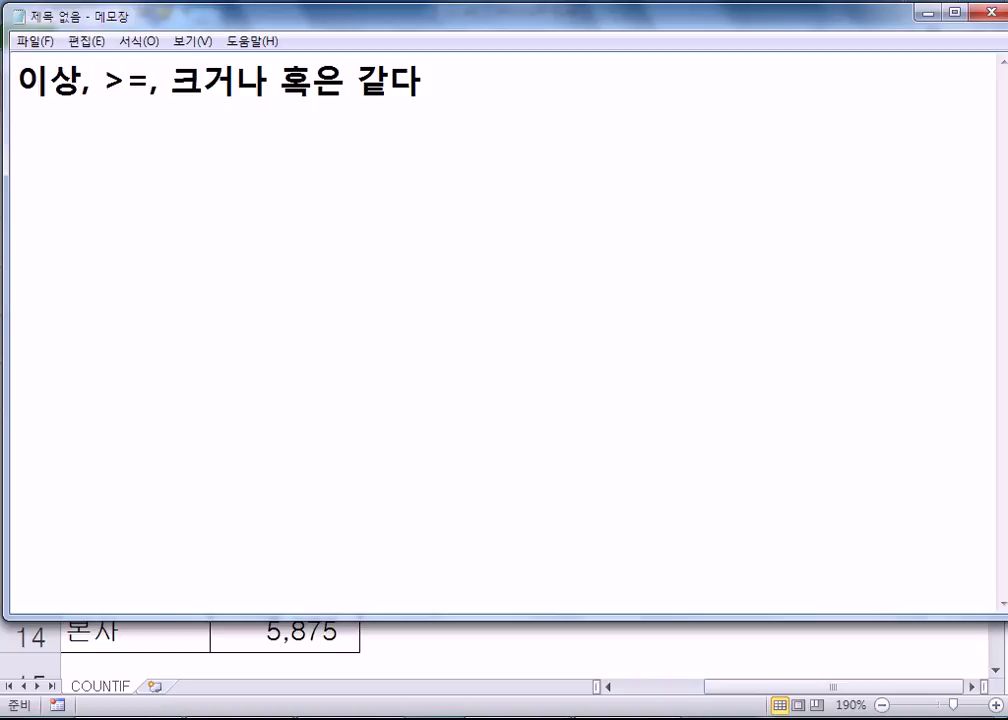
pyautogui.write('이하, <')
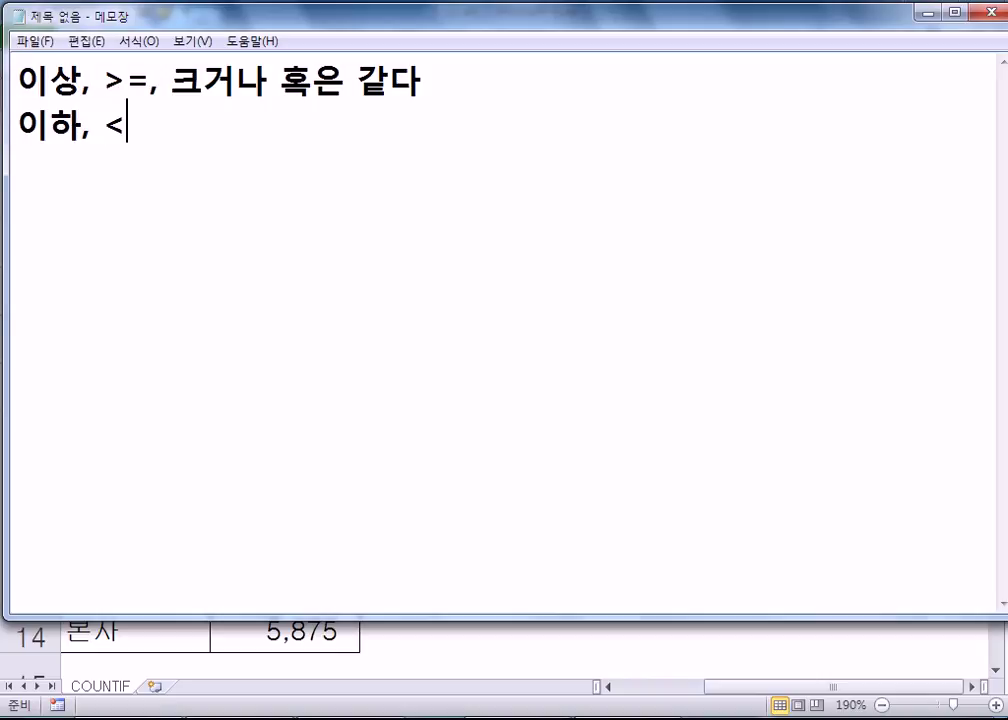
pyautogui.write('=, 작거나 ㅎ')
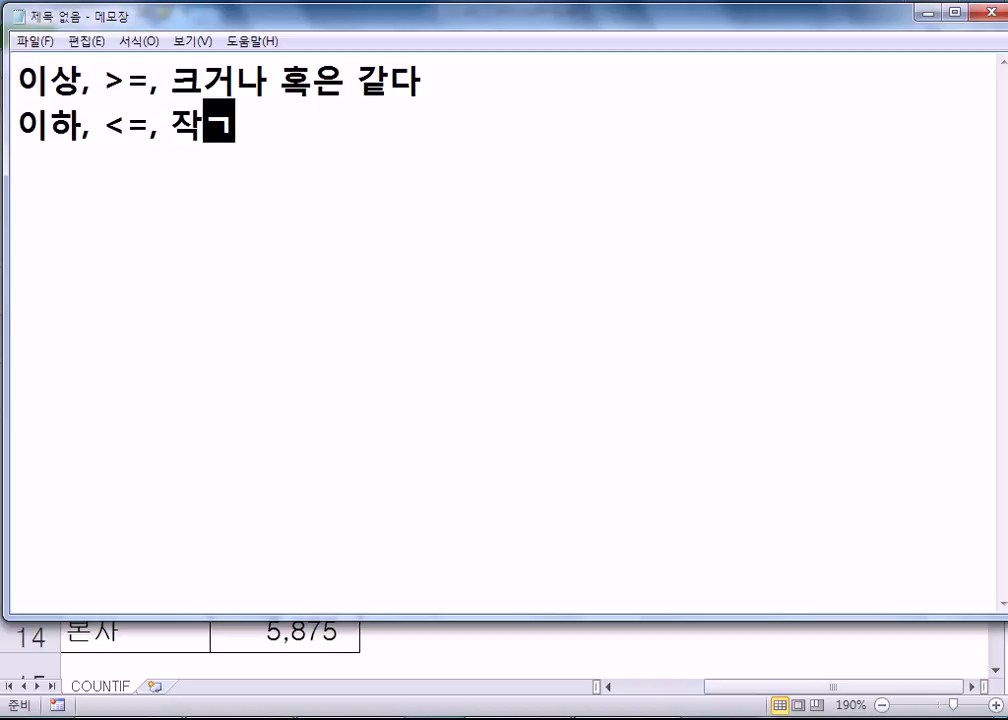
pyautogui.write('혹은 같다')
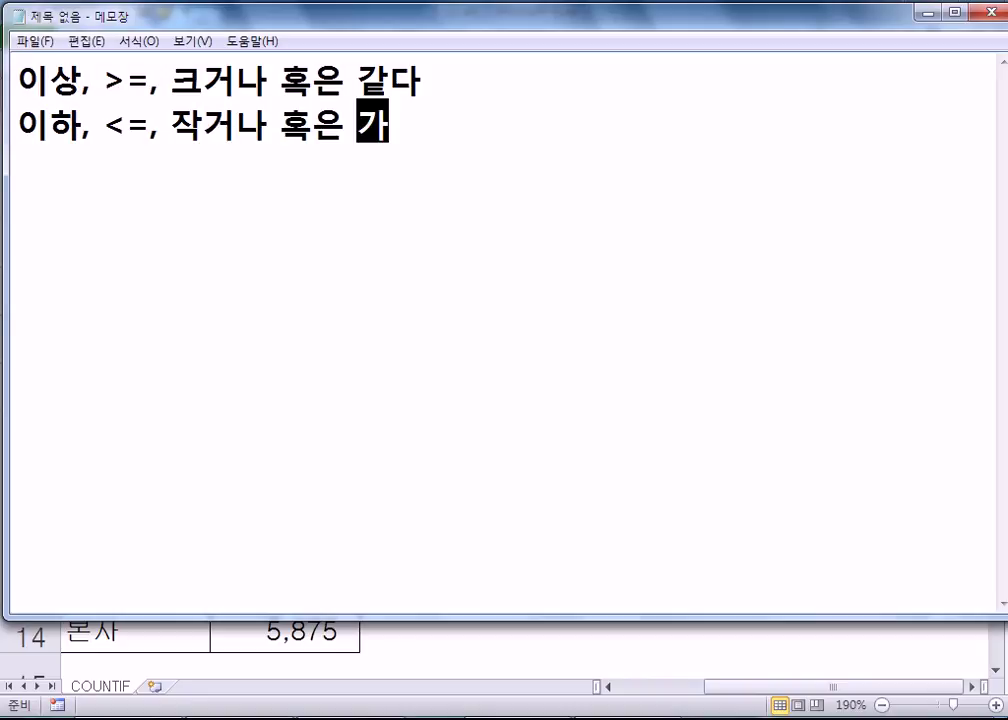
pyautogui.press('Return')
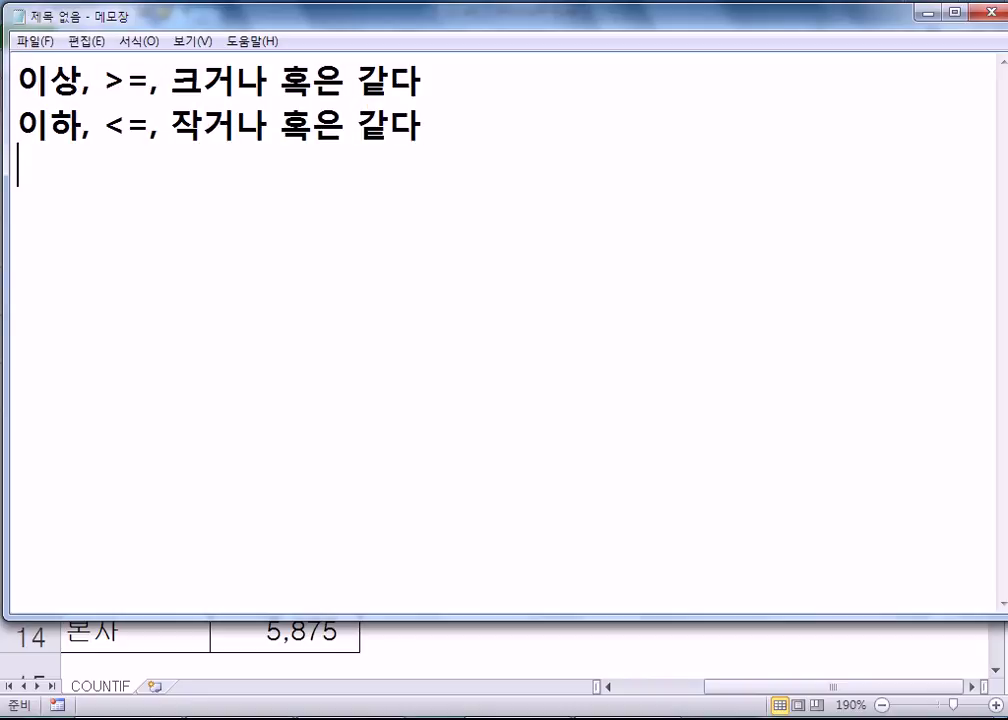
pyautogui.write('ㅇ')
pyautogui.press('BackSpace')
pyautogui.write('초과, >.,')
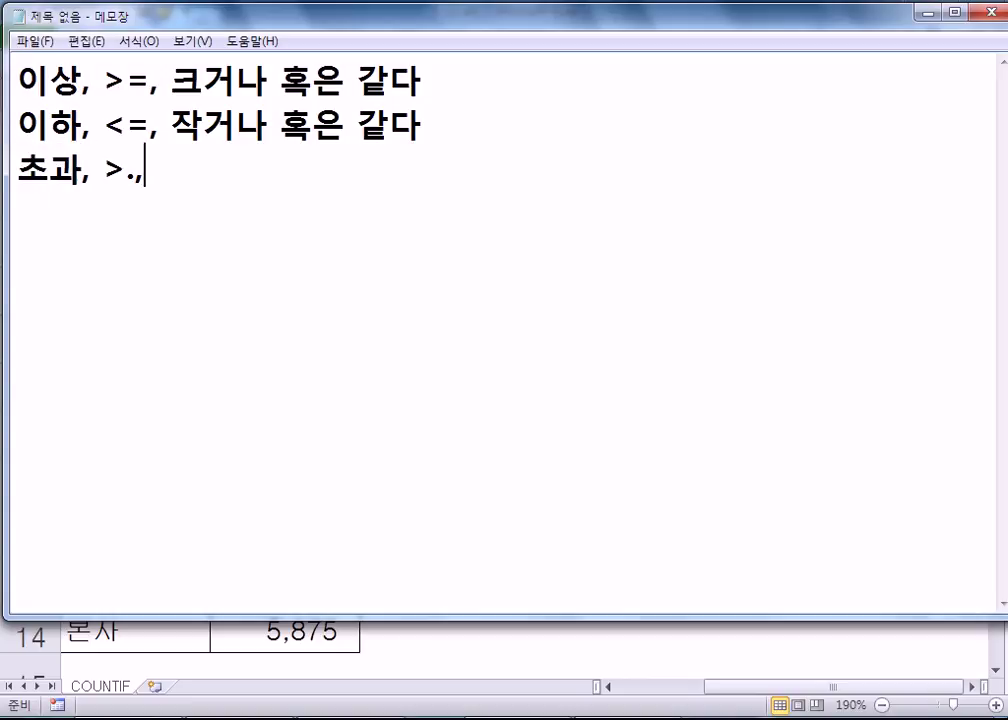
pyautogui.press('BackSpace')
pyautogui.press('BackSpace')
pyautogui.write(', 크')
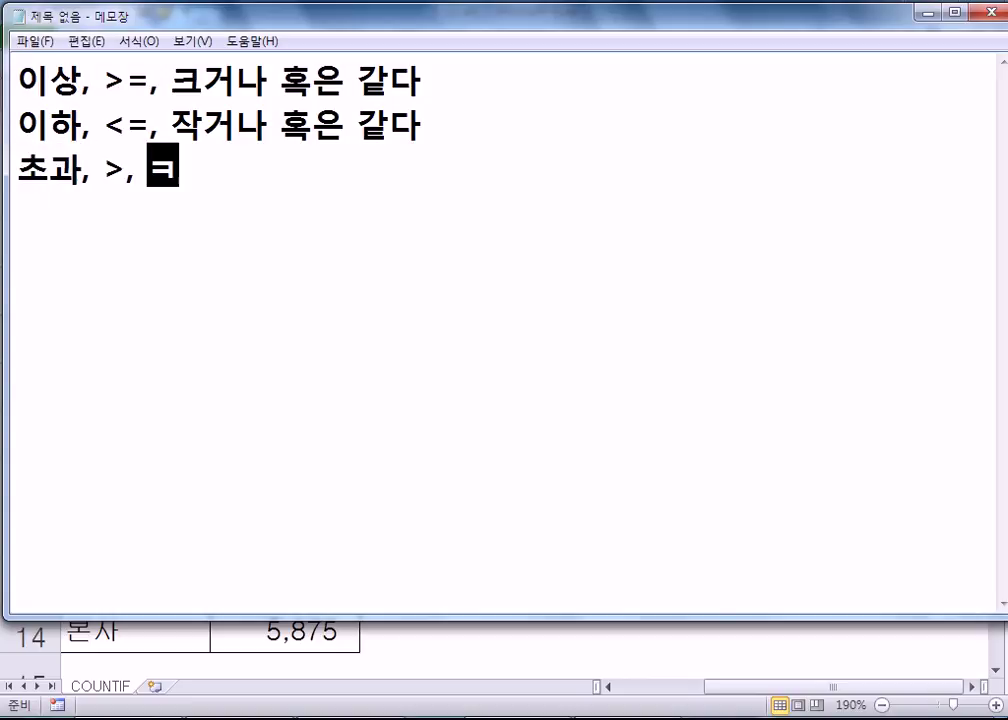
pyautogui.write('다')
pyautogui.press('Return')
# - Add the 미만 (<), 같다 (=) and 다르다 (<>, 작거나 혹은 크거나) lines
pyautogui.write('미만, <.')
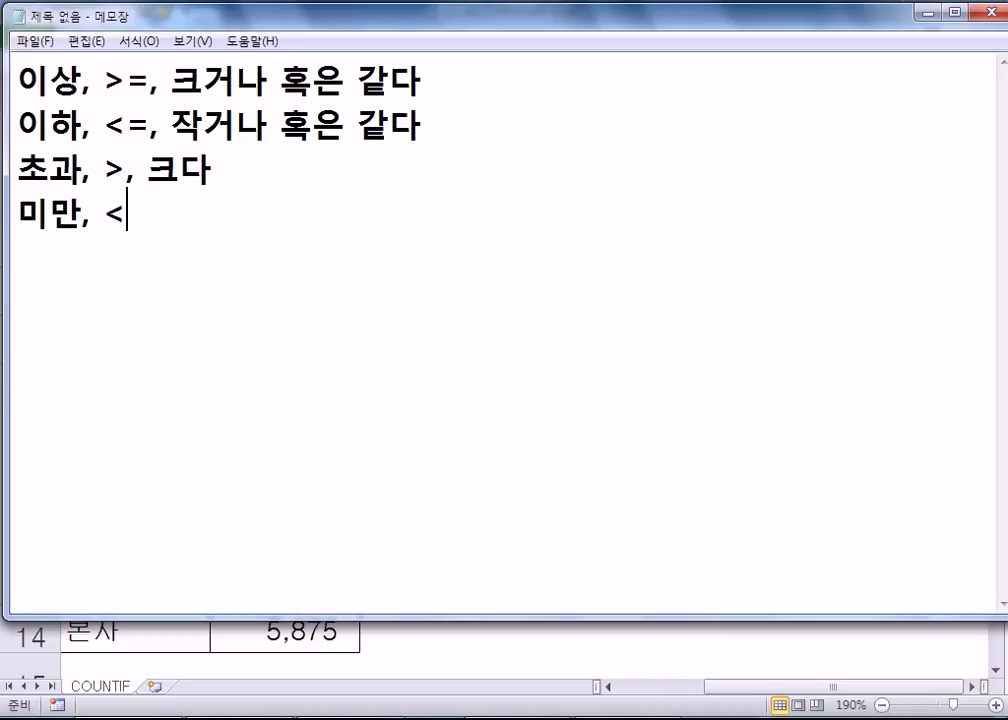
pyautogui.press('BackSpace')
pyautogui.write(', 작다')
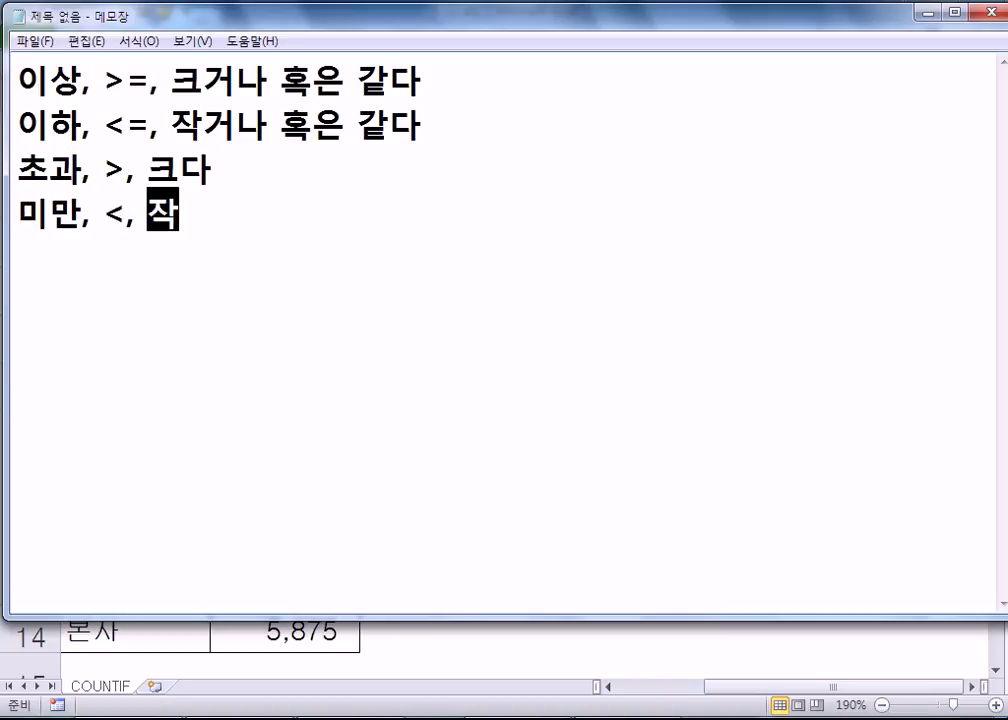
pyautogui.press('Return')
pyautogui.write('ㄱ같다, =')
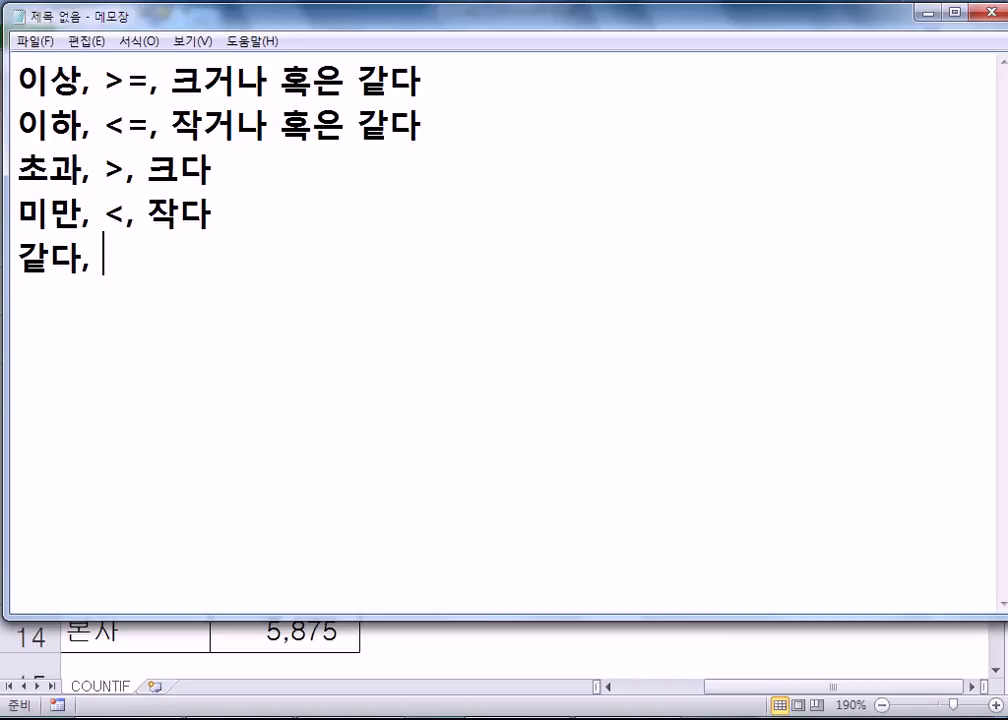
pyautogui.press('Return')
pyautogui.write('다르다, <>')
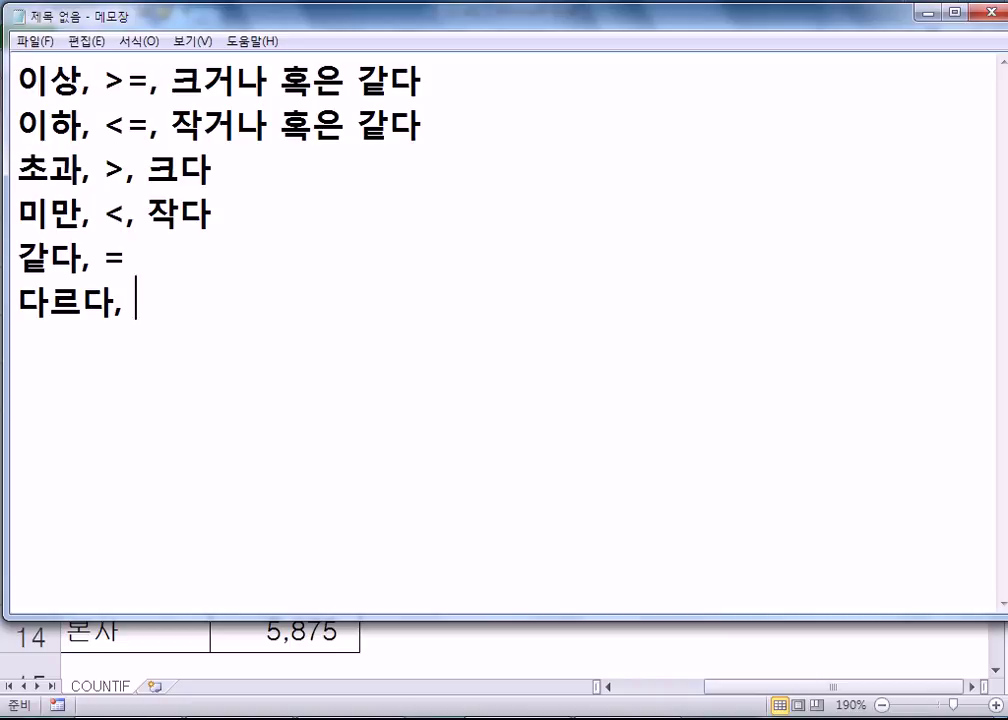
pyautogui.write(', ㅈ')
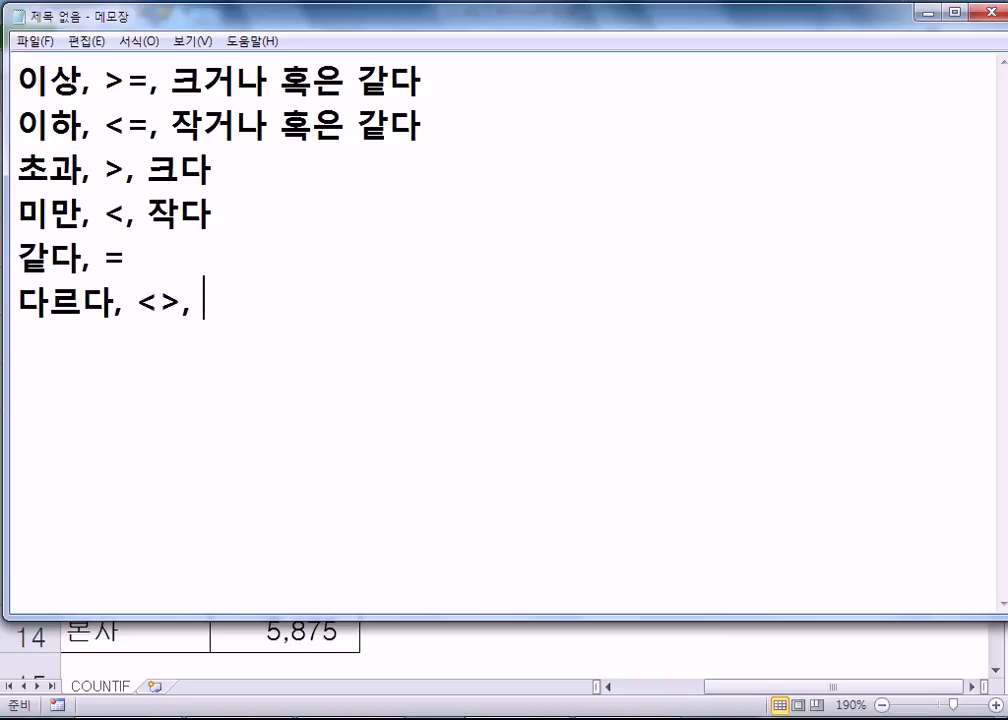
pyautogui.write('작거나')
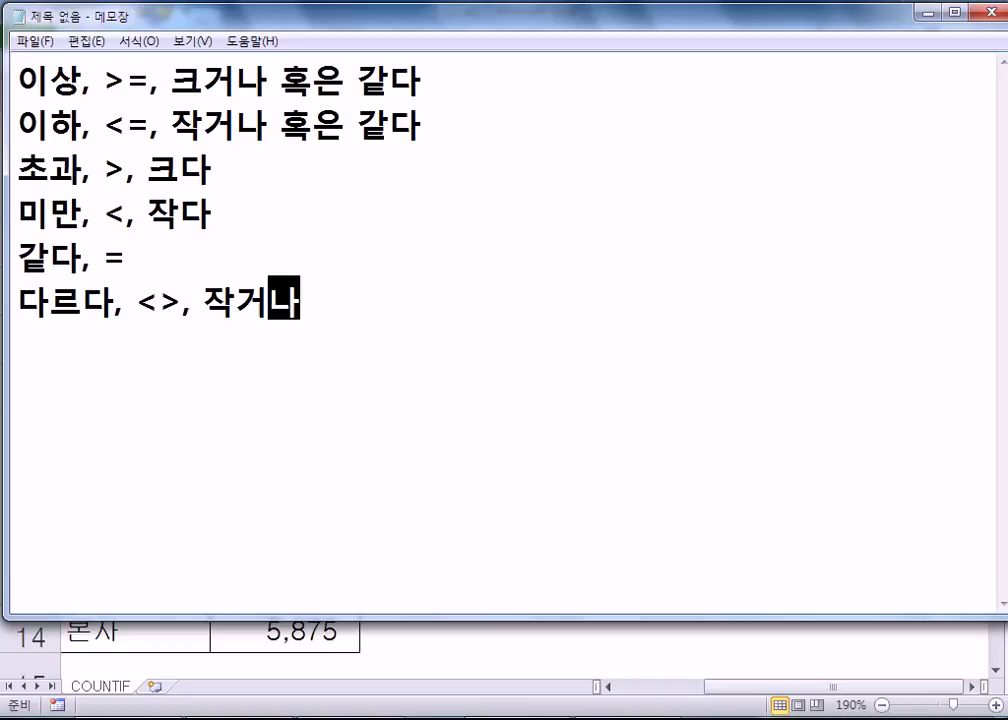
pyautogui.write(' 혹은 큰')
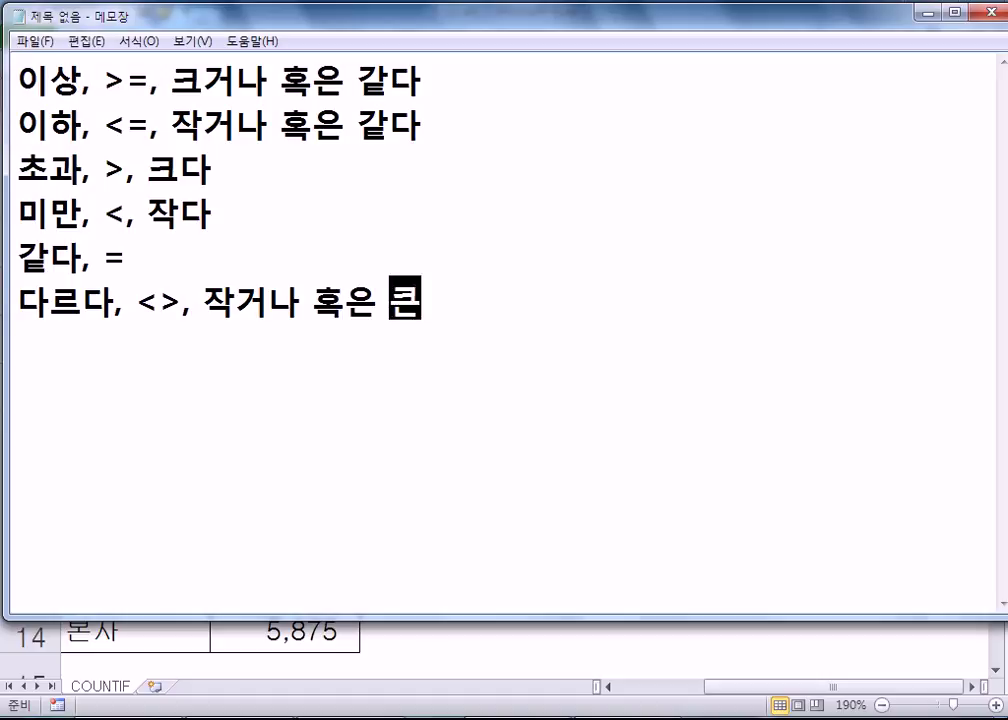
pyautogui.press('BackSpace')
pyautogui.write('건')
pyautogui.write('나')
pyautogui.press('Return')
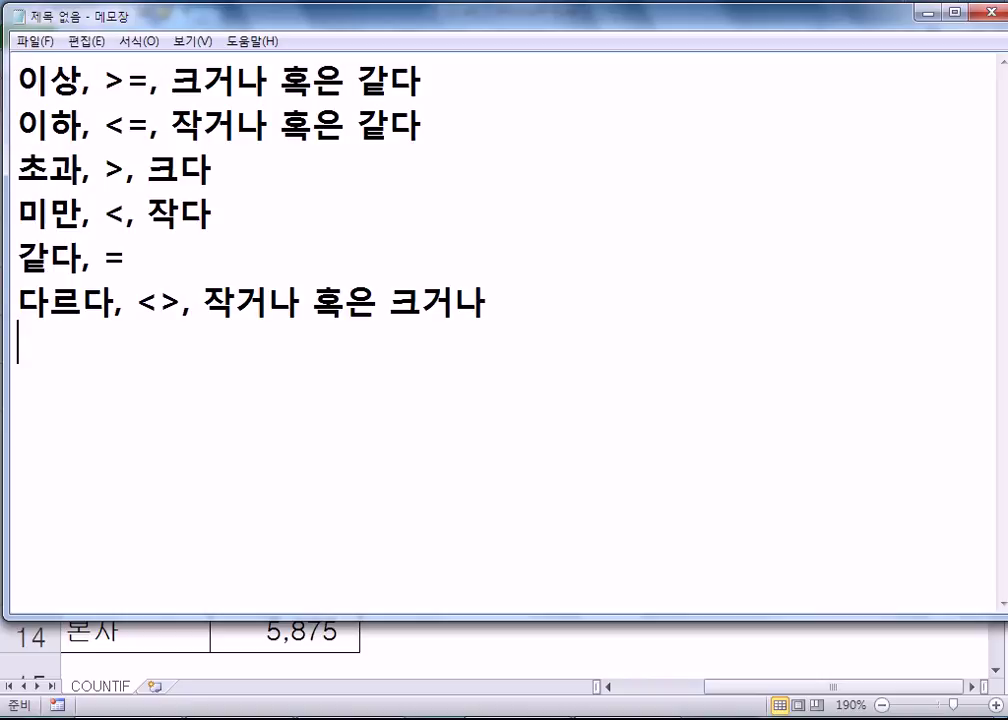
# - Add != on a new line below the <> line
pyautogui.moveTo(104, 80); pyautogui.dragTo(150, 80)
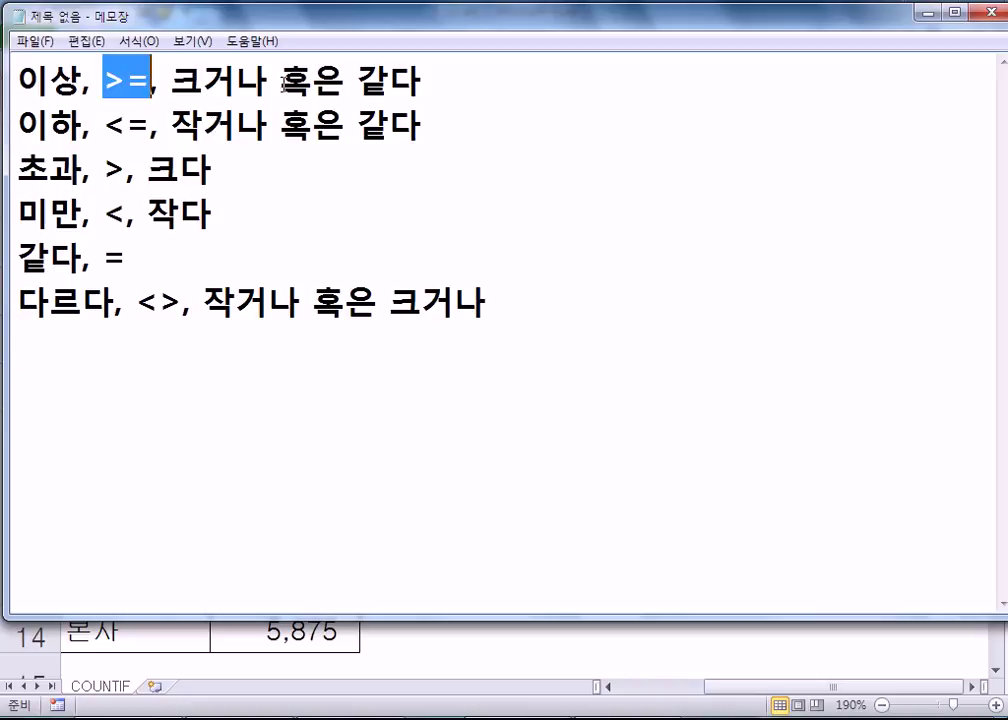
pyautogui.click(146, 302)
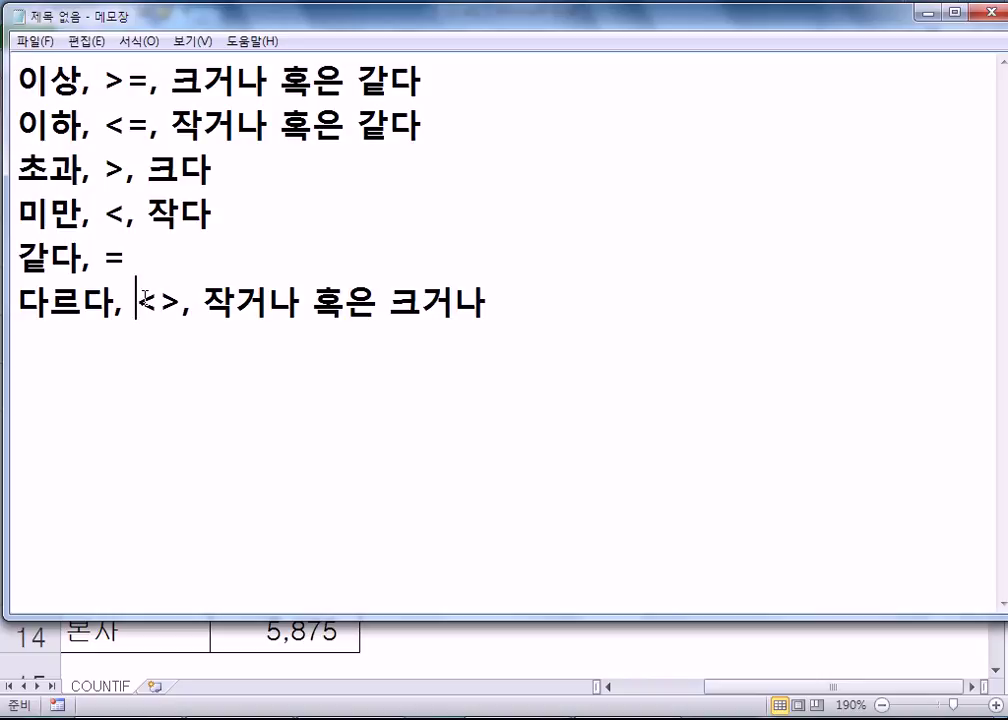
pyautogui.click(145, 297)
pyautogui.click(92, 347)
pyautogui.moveTo(138, 306); pyautogui.dragTo(180, 306)
pyautogui.click(153, 346)
pyautogui.write('!=')
pyautogui.hotkey('shift', 'Home')
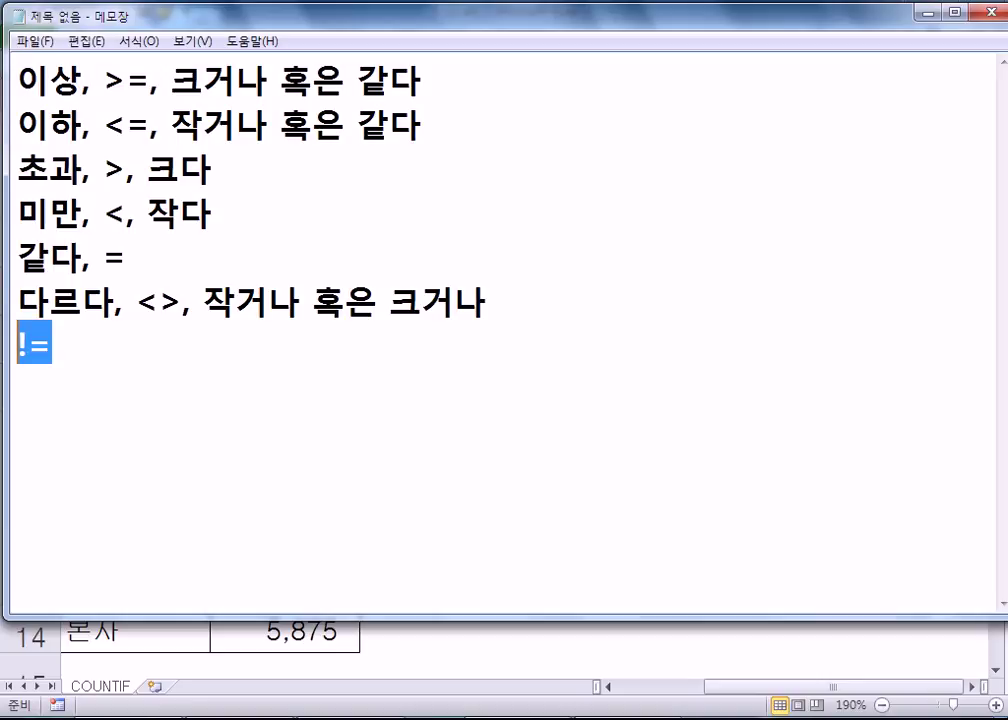
# - Replace != with '=, ==' and rewrite it as 'A=B, A==B'
pyautogui.press('End')
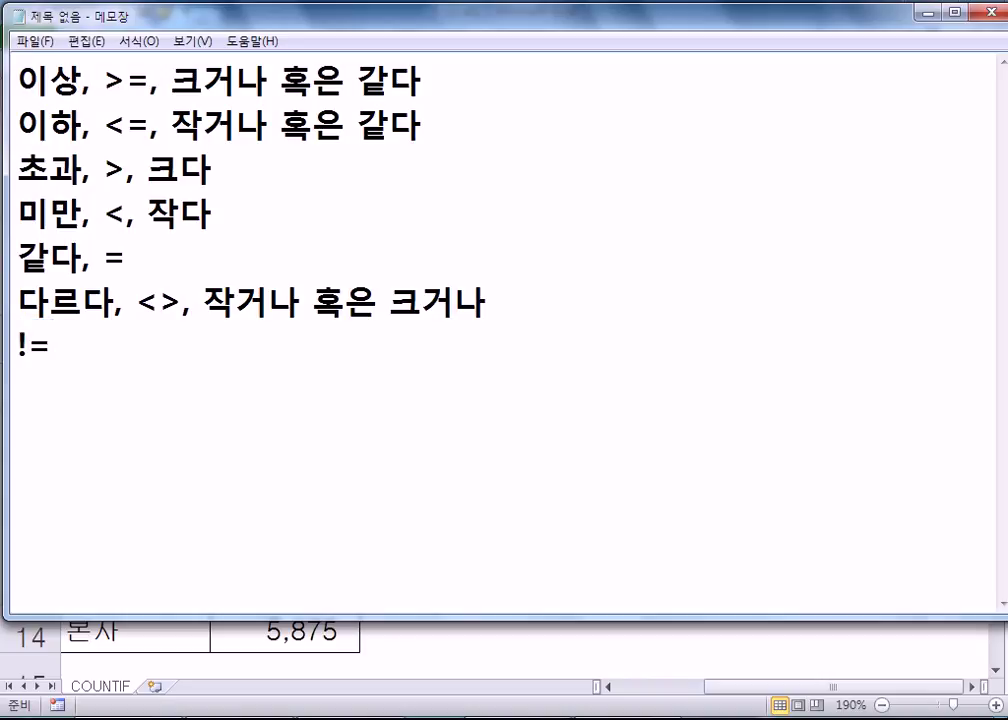
pyautogui.press('BackSpace')
pyautogui.press('BackSpace')
pyautogui.write('=, ==')
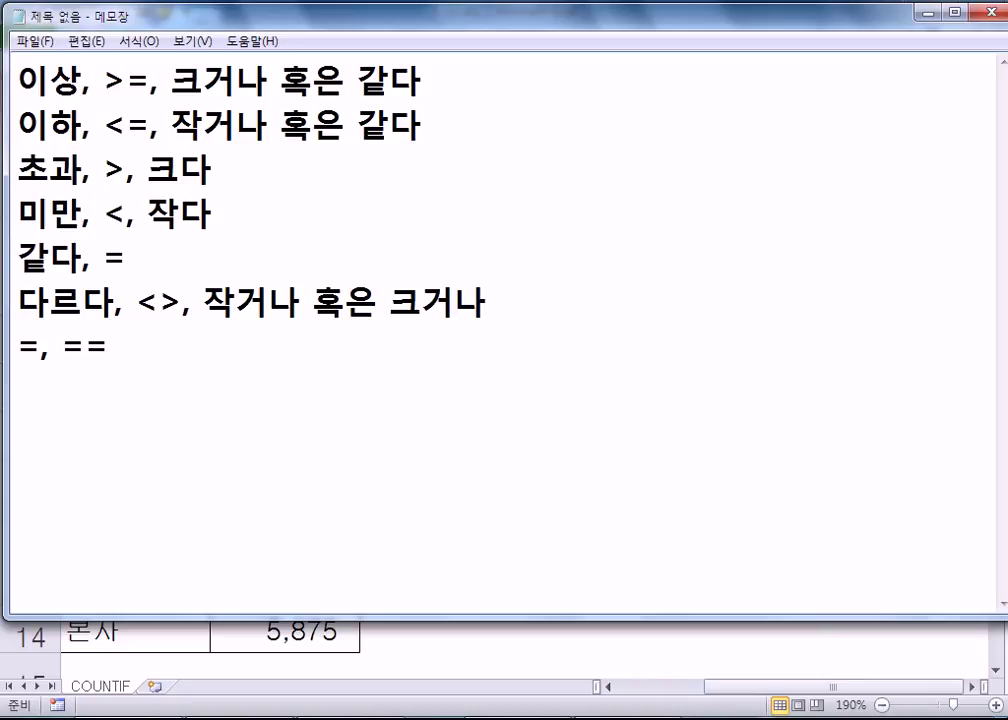
pyautogui.hotkey('shift', 'Left')
pyautogui.hotkey('shift', 'Left')
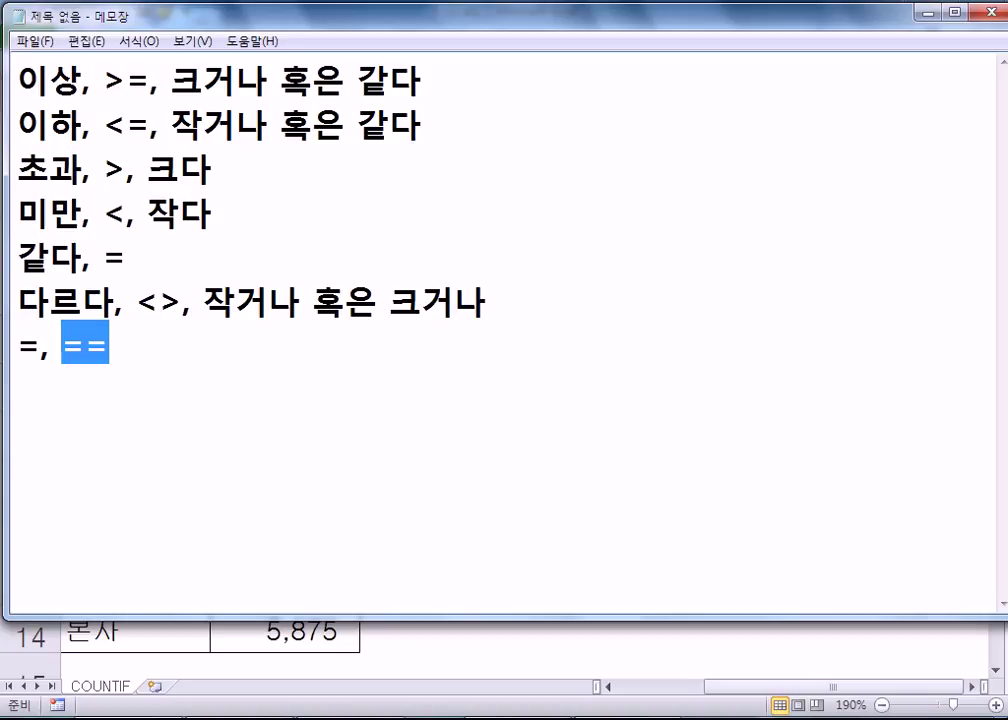
pyautogui.press('Left')
pyautogui.write('ㅁ')
pyautogui.press('BackSpace')
pyautogui.write('A==B')
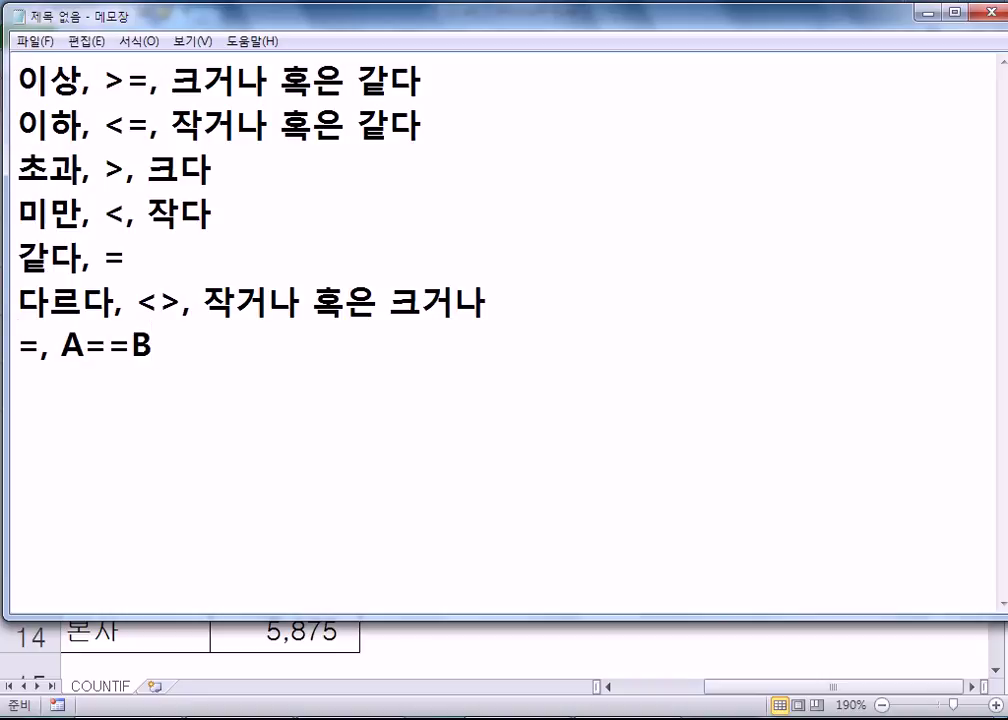
pyautogui.click(17, 345)
pyautogui.write('A')
pyautogui.press('Right')
pyautogui.write('B')
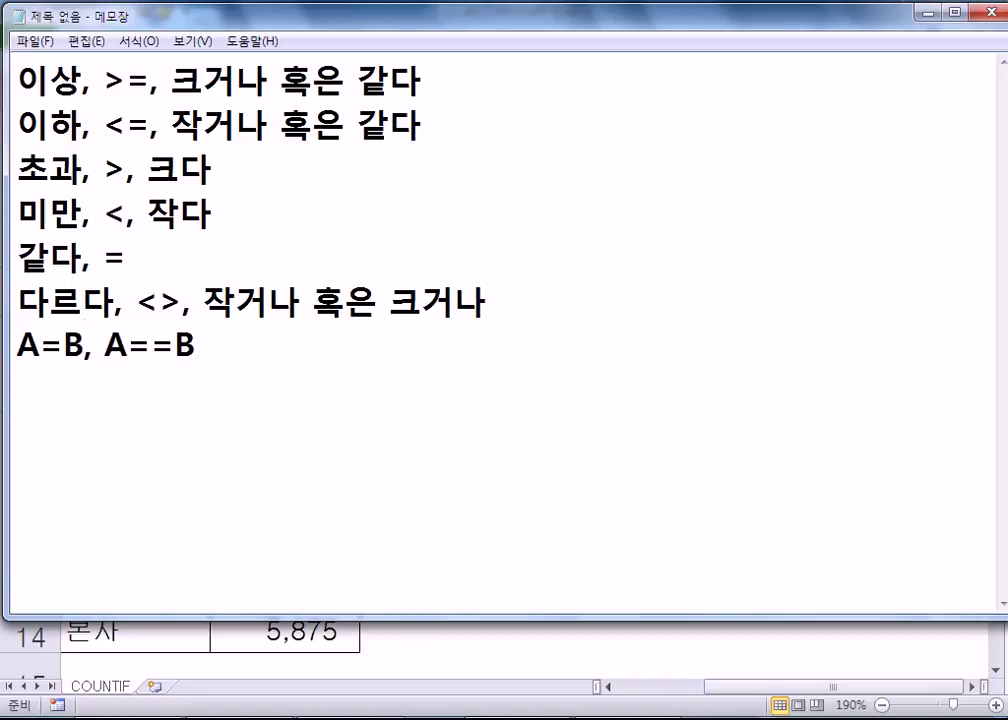
pyautogui.hotkey('shift', 'Left')
# - Delete the 'A=B, A==B' line so the notes end with <>
pyautogui.moveTo(106, 344); pyautogui.dragTo(175, 345)
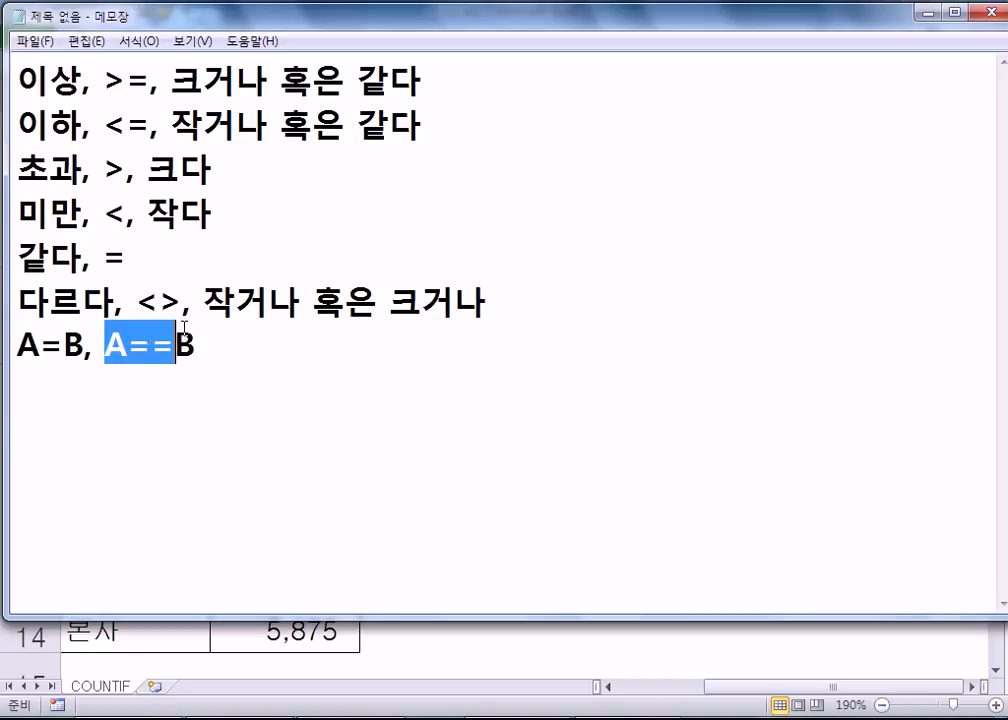
pyautogui.moveTo(86, 345); pyautogui.dragTo(5, 344)
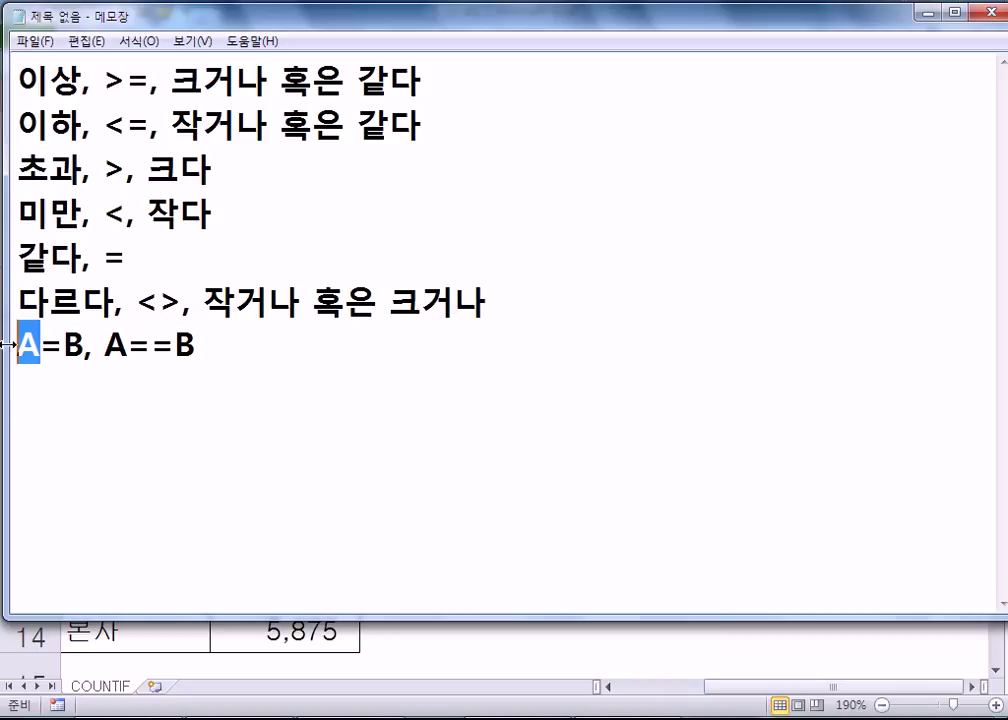
pyautogui.click(12, 345)
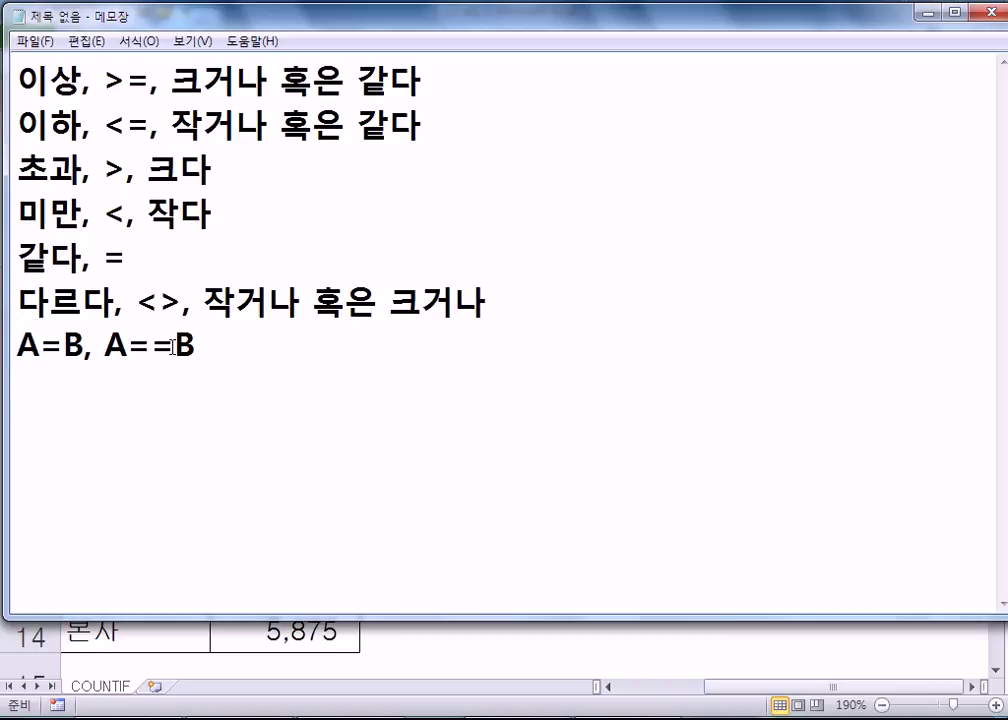
pyautogui.moveTo(227, 340); pyautogui.dragTo(4, 340)
pyautogui.press('BackSpace')
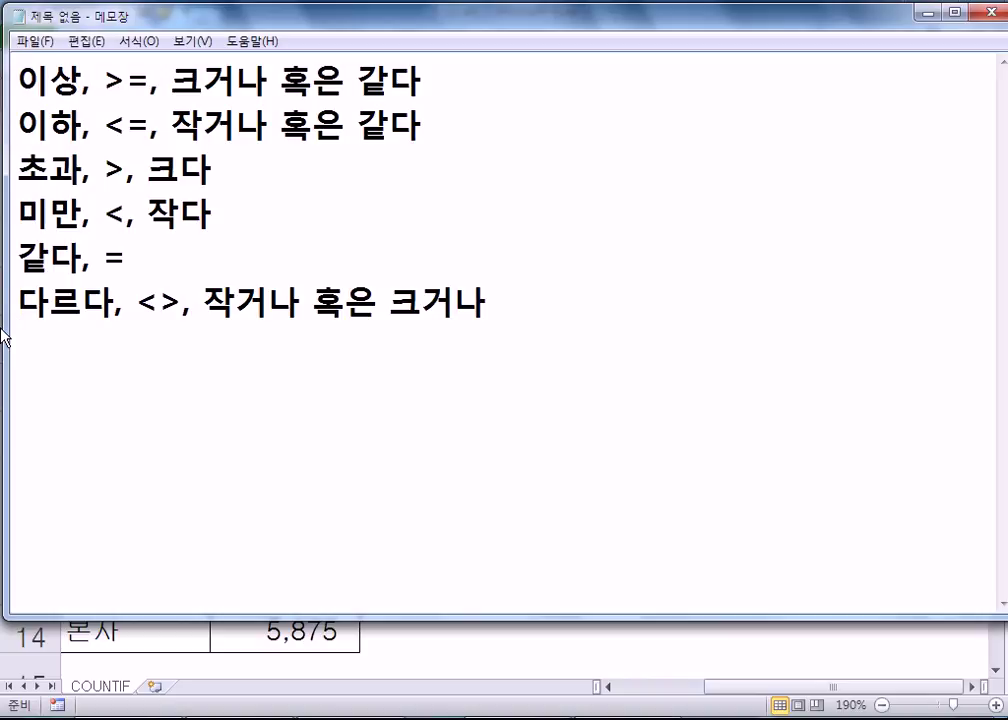
pyautogui.moveTo(136, 300); pyautogui.dragTo(181, 300)
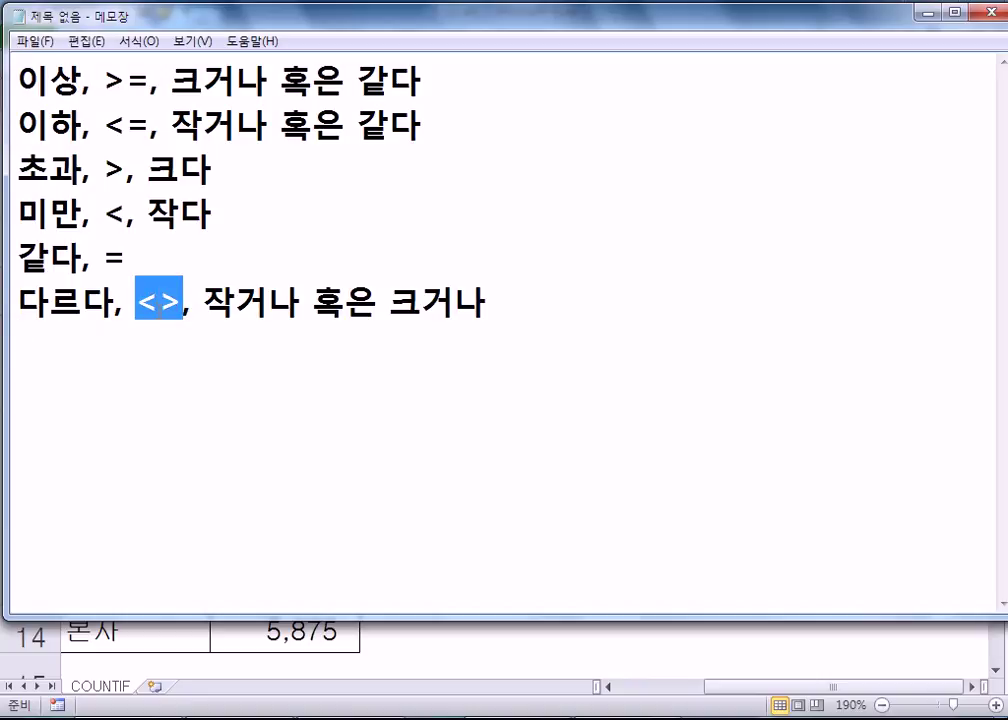
pyautogui.click(170, 347)
pyautogui.press('Return')
# - Back in Excel, open the workbook 3-14.xlsx
pyautogui.hotkey('alt', 'Tab')
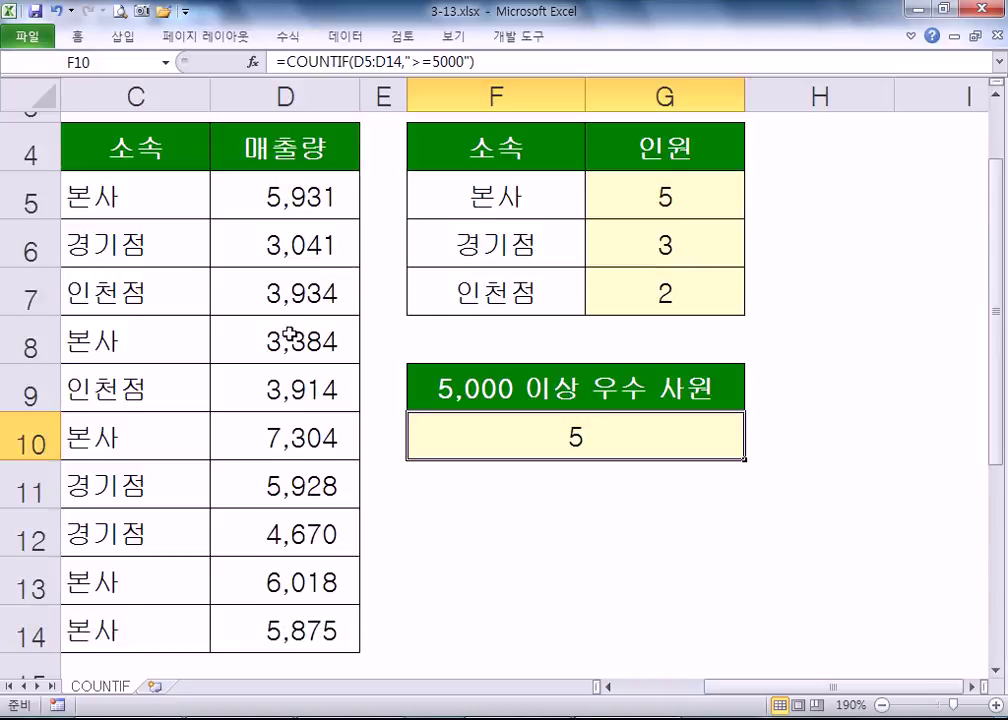
pyautogui.click(32, 37)
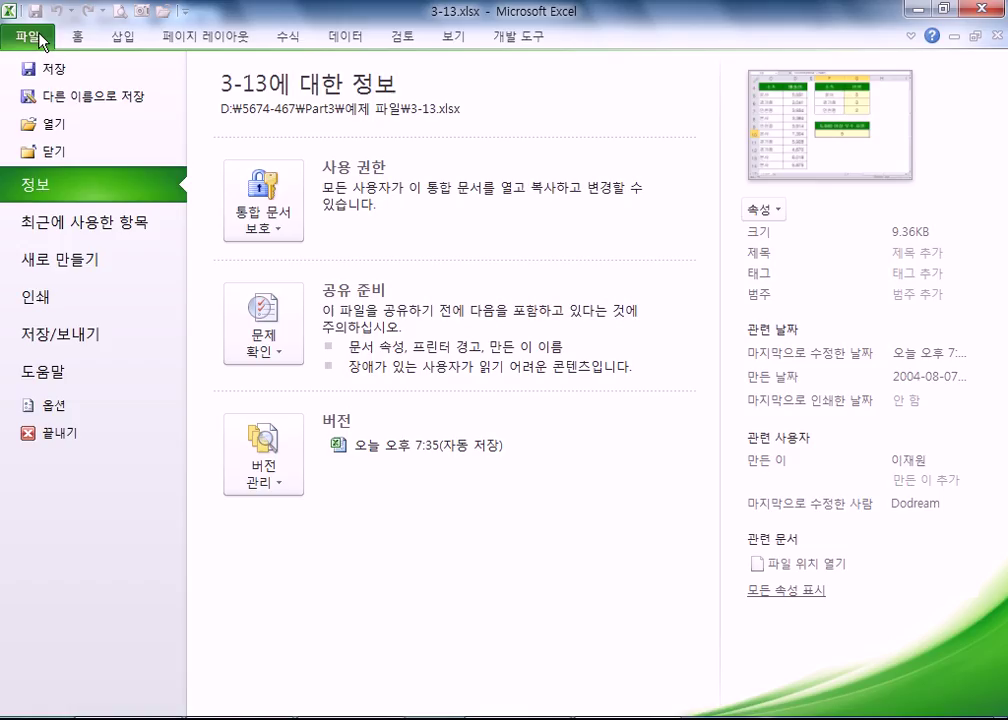
pyautogui.click(58, 127)
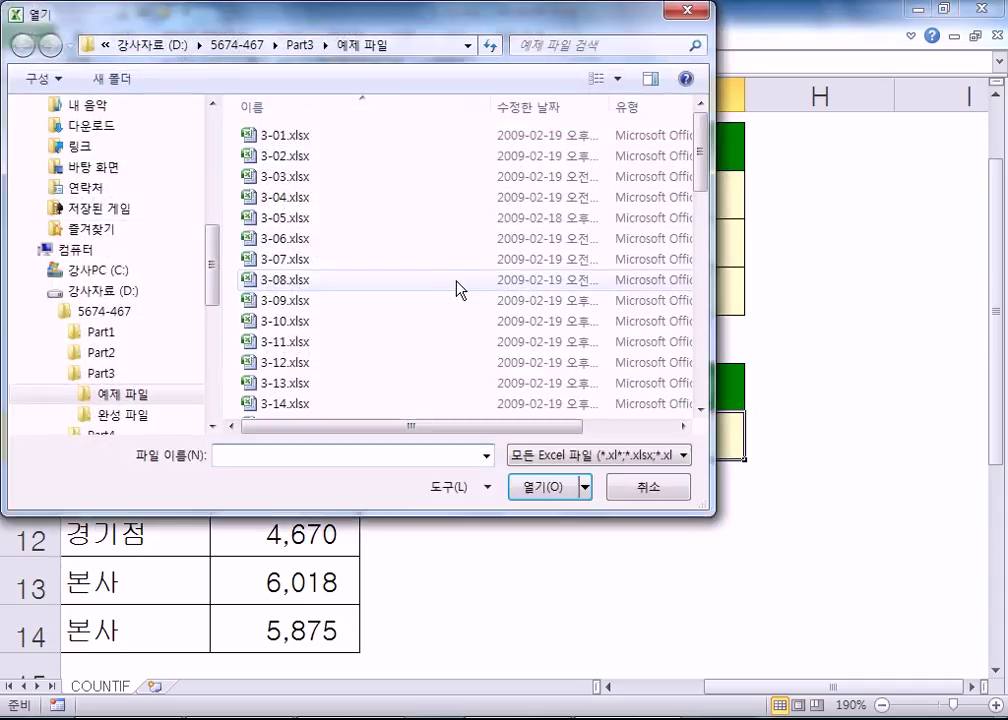
pyautogui.click(279, 405)
pyautogui.doubleClick(279, 405)
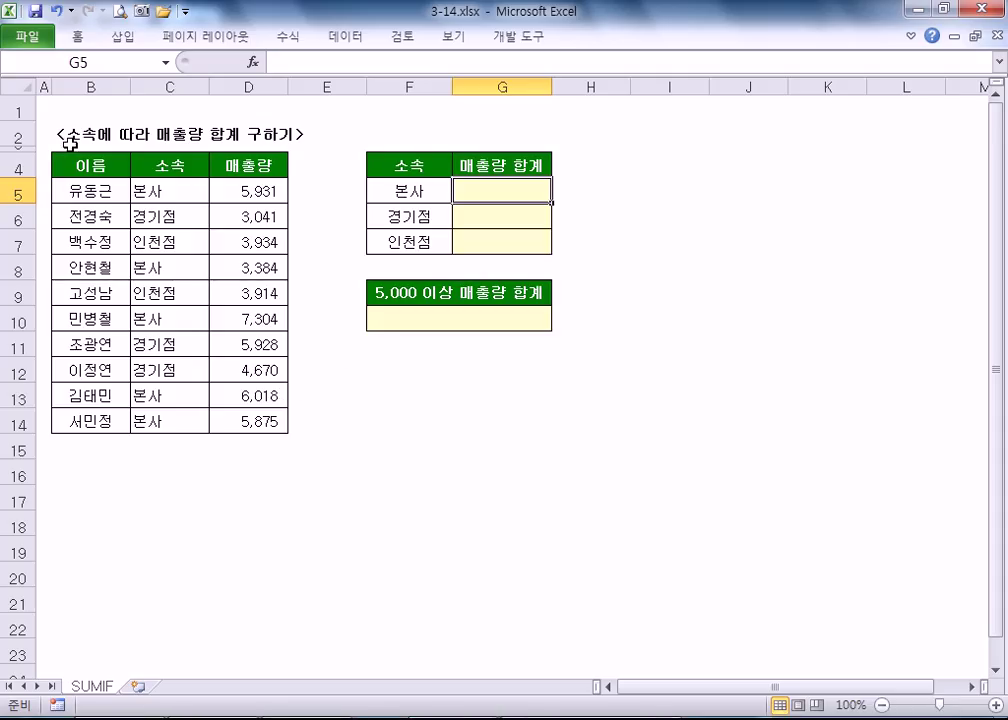
pyautogui.keyDown('ctrl'); pyautogui.scroll(4, 52, 110); pyautogui.keyUp('ctrl')
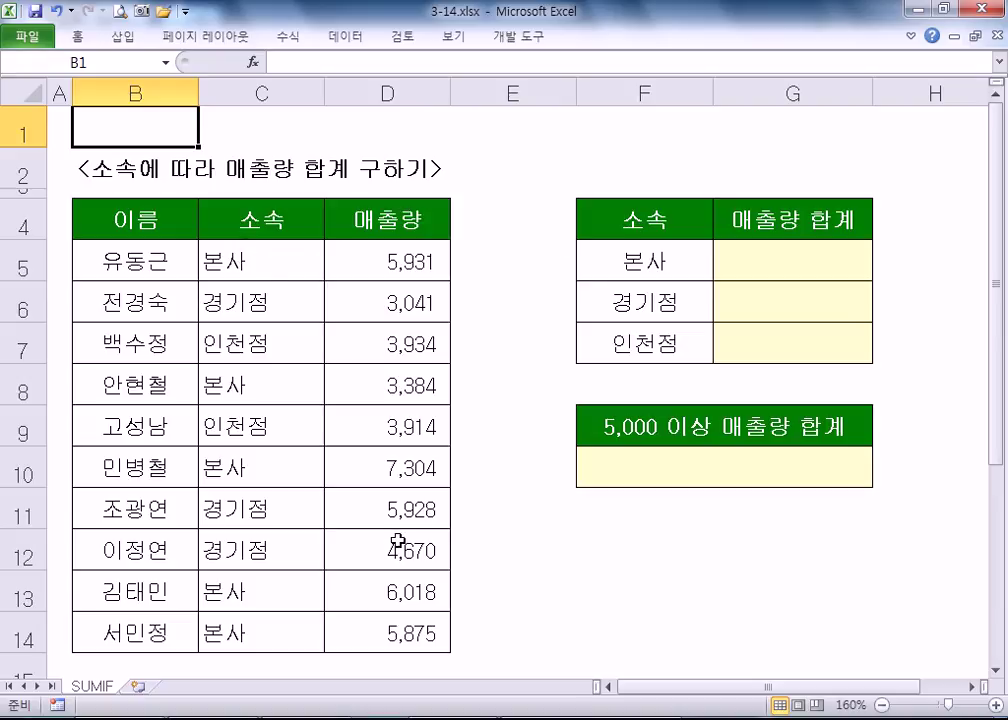
# - Pick out the 본사 sales cells D5, D8, D10, D13 and D14 for the G5 total
pyautogui.click(760, 276)
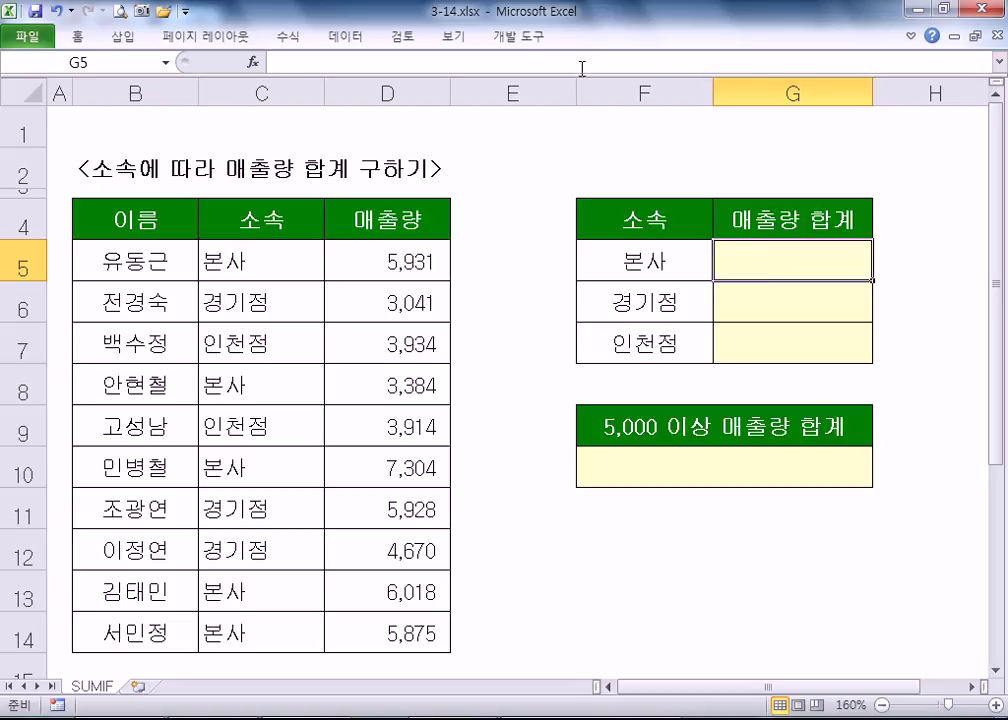
pyautogui.click(400, 261)
pyautogui.keyDown('ctrl'); pyautogui.click(393, 384); pyautogui.keyUp('ctrl')
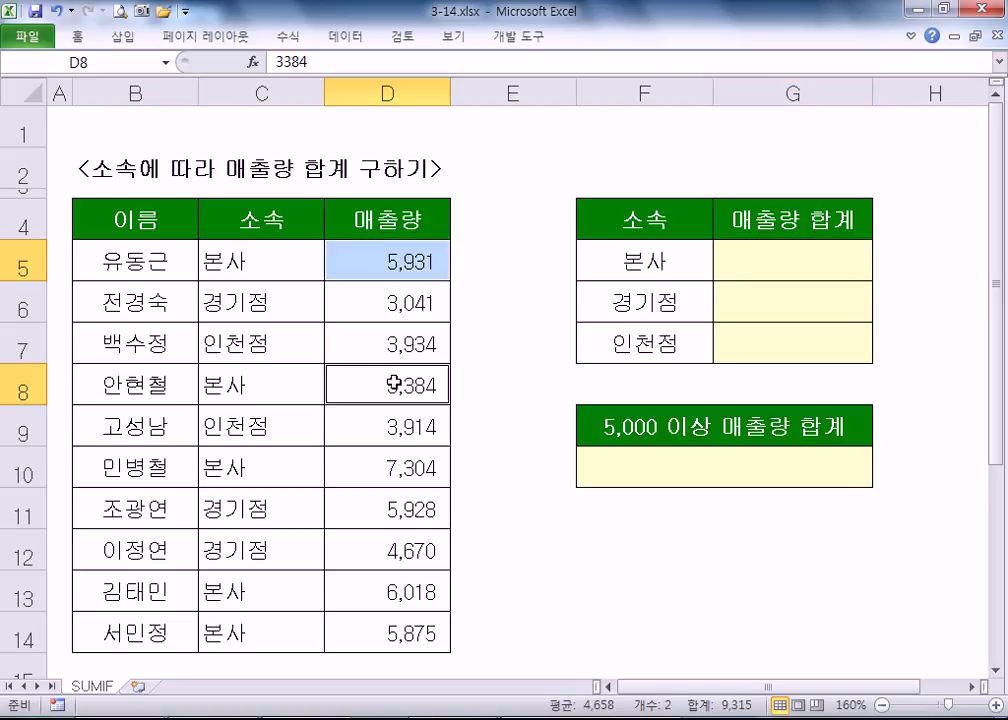
pyautogui.keyDown('ctrl'); pyautogui.click(383, 462); pyautogui.keyUp('ctrl')
pyautogui.keyDown('ctrl'); pyautogui.click(345, 595); pyautogui.keyUp('ctrl')
pyautogui.keyDown('ctrl'); pyautogui.click(413, 636); pyautogui.keyUp('ctrl')
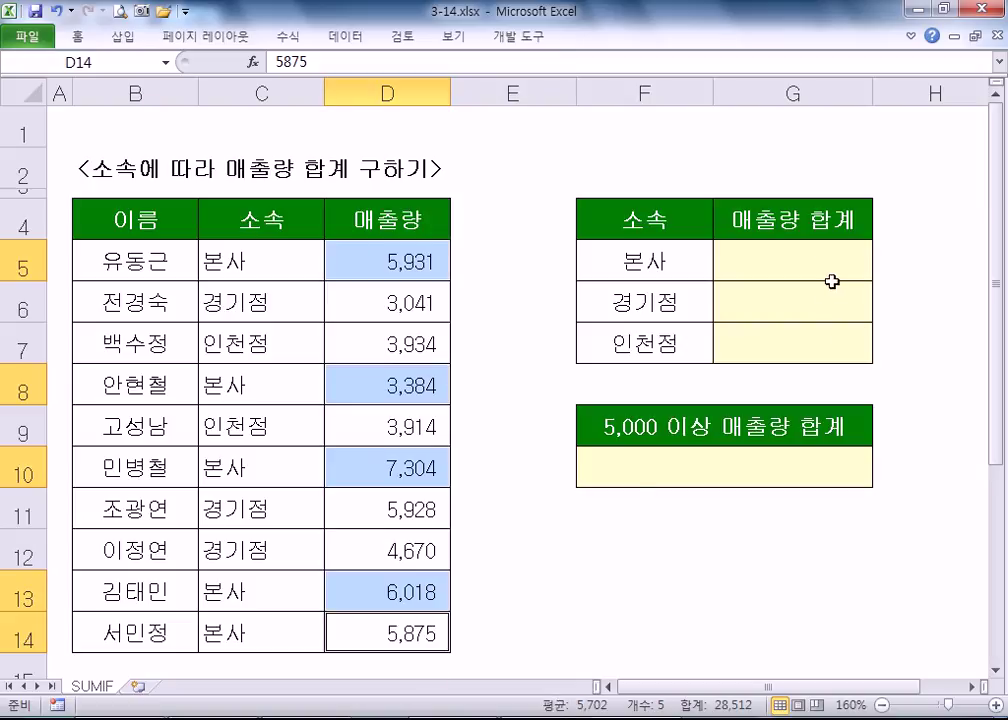
pyautogui.click(772, 272)
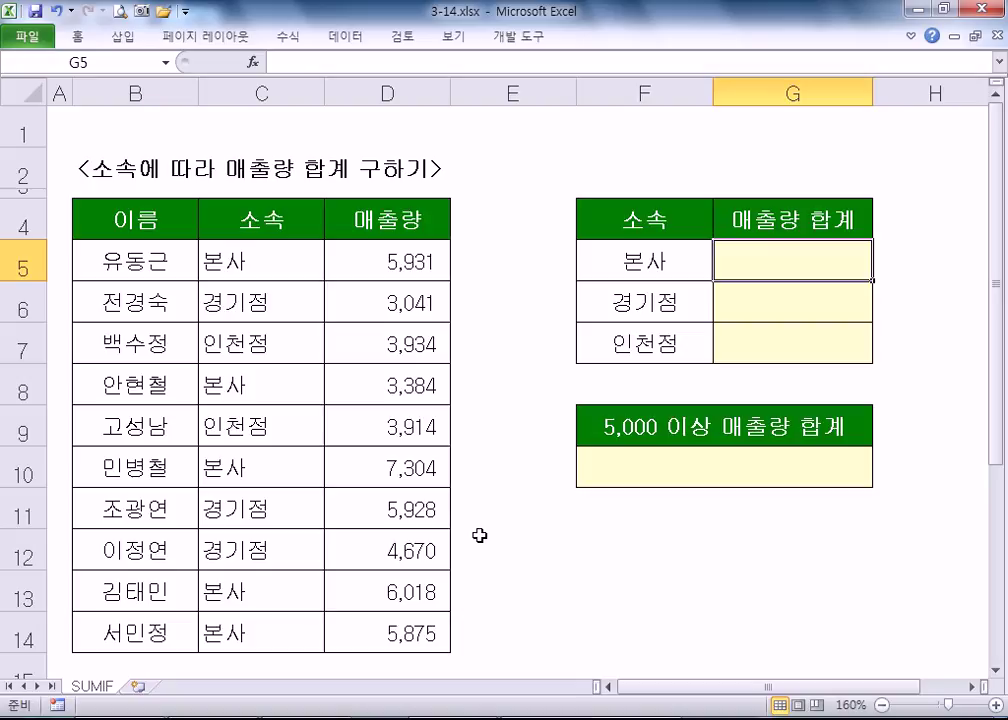
# - Start =SUM(D5,D8,D10,D13:D14 in G5, then cancel the entry
pyautogui.write('=')
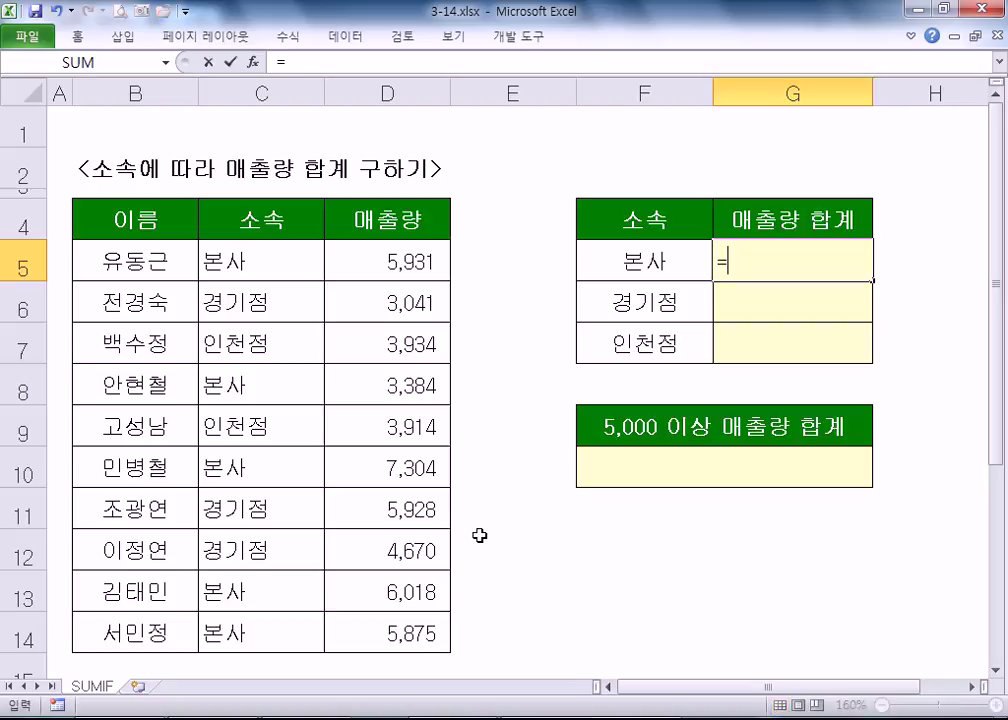
pyautogui.write('SU')
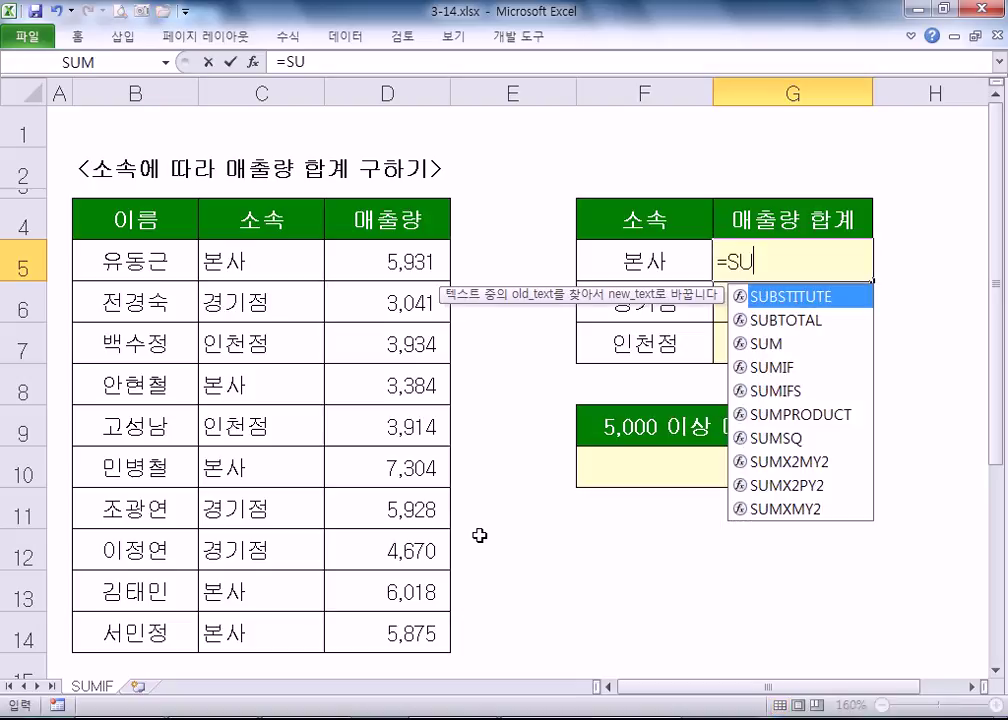
pyautogui.write('M')
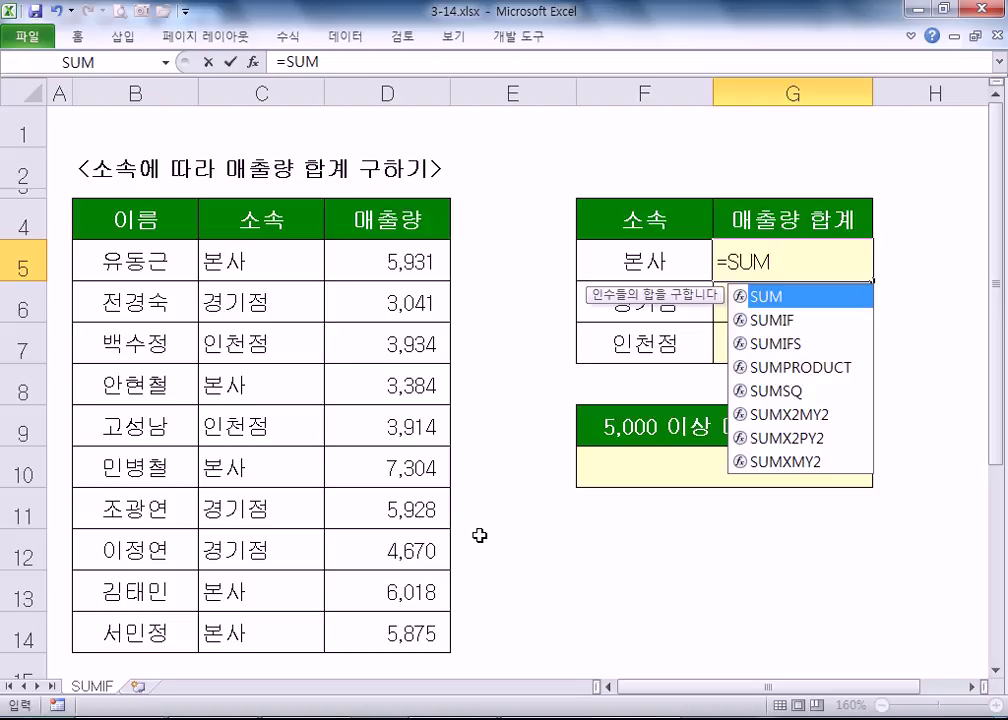
pyautogui.write('(')
pyautogui.click(381, 270)
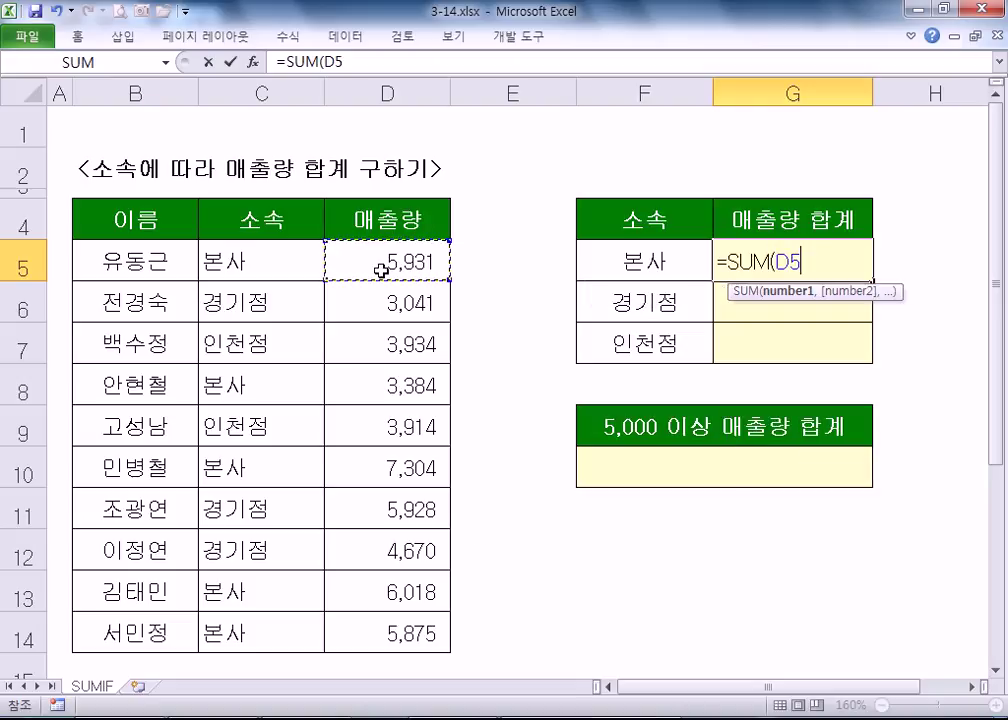
pyautogui.write(',')
pyautogui.click(386, 385)
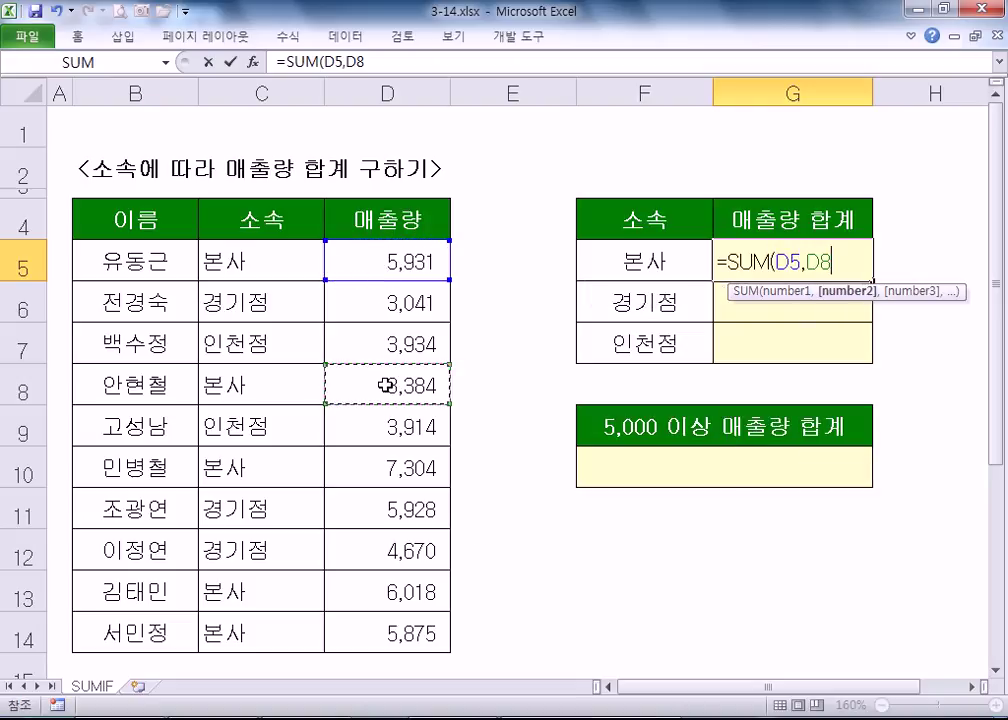
pyautogui.write(',')
pyautogui.click(377, 465)
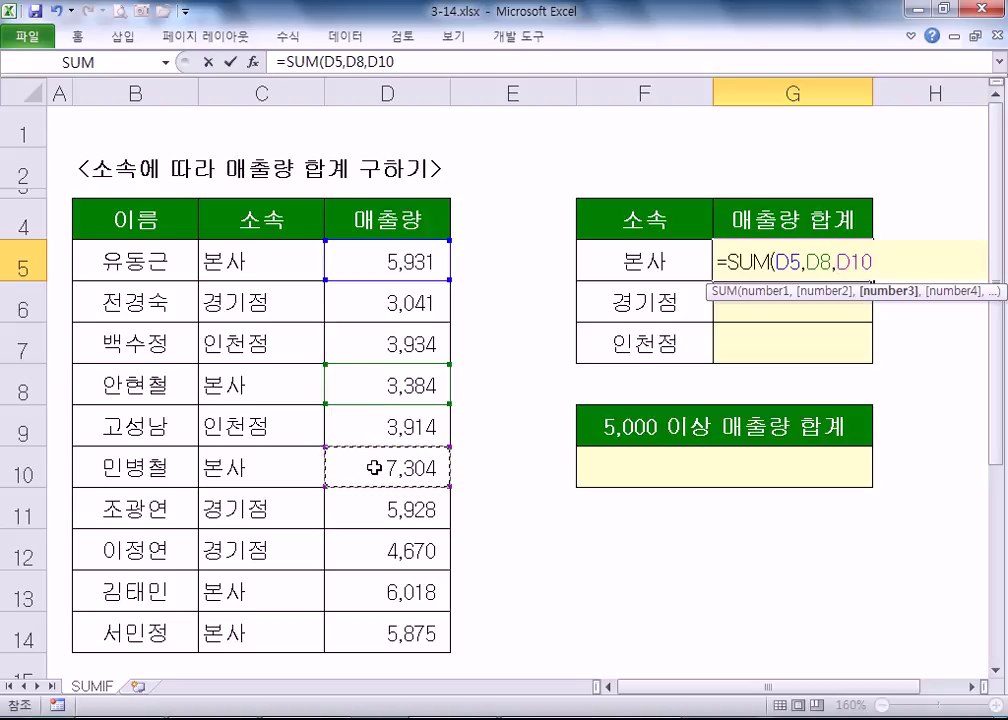
pyautogui.write(',')
pyautogui.moveTo(374, 585); pyautogui.dragTo(380, 640)
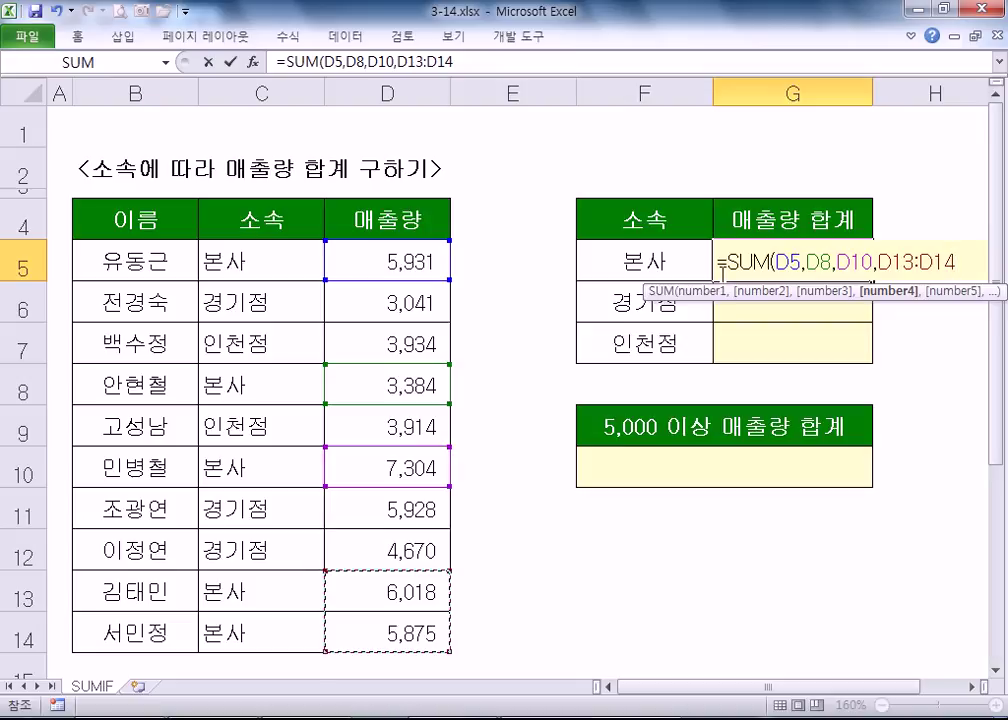
pyautogui.press('Escape')
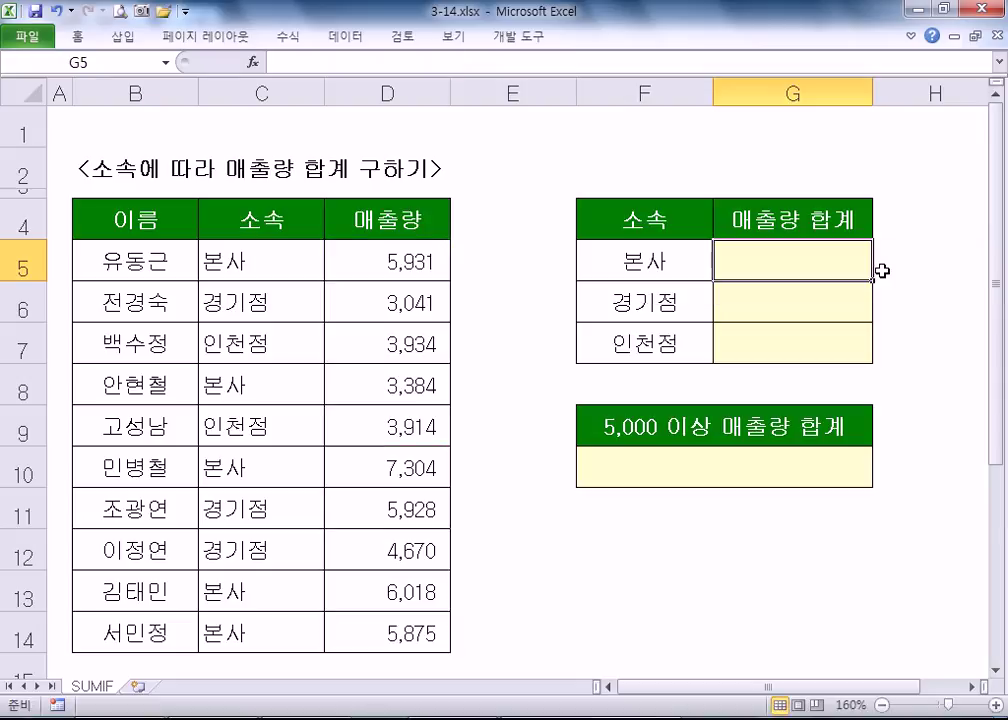
# - Enter =SUMIF($C$5:$C$14,F5,D5:D14) in G5, giving the 본사 total of 28,512
pyautogui.write('=SUM')
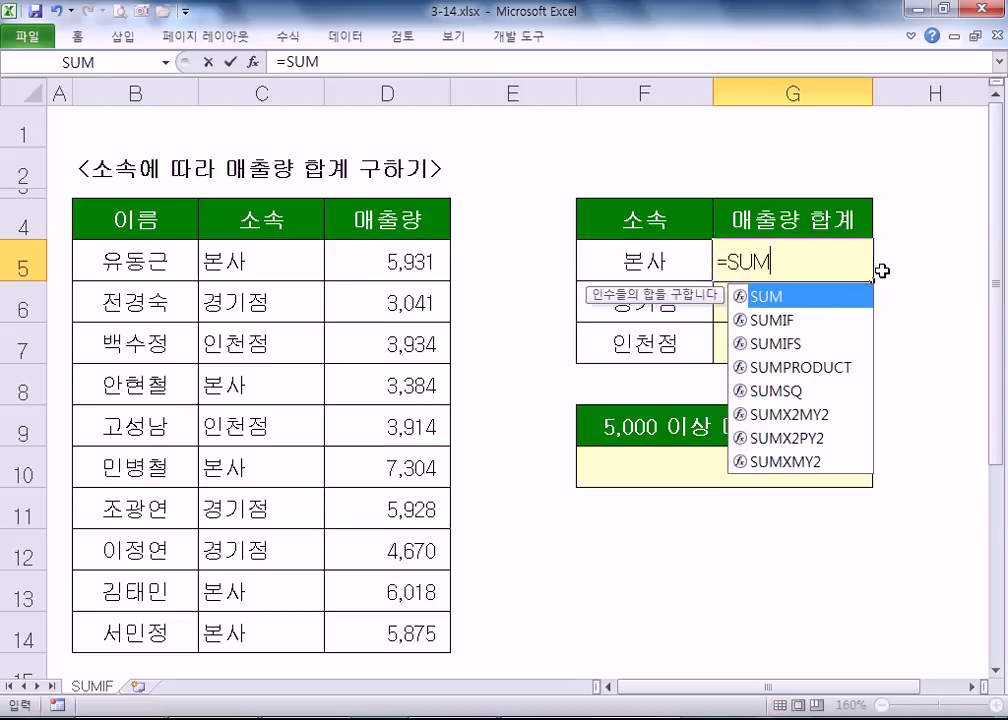
pyautogui.click(762, 319)
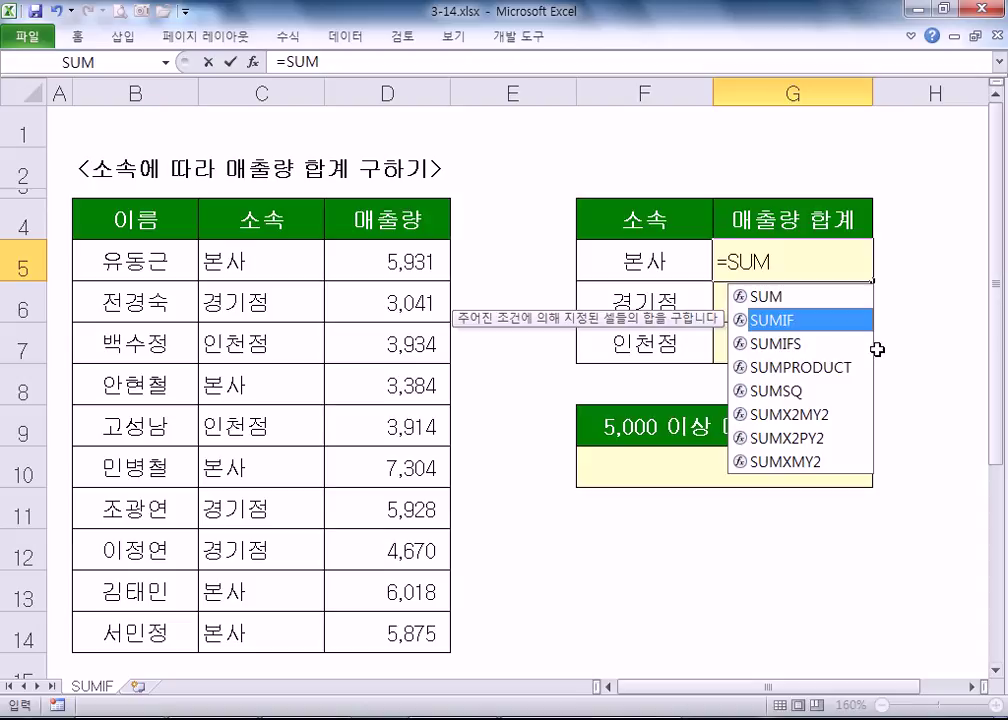
pyautogui.doubleClick(757, 320)
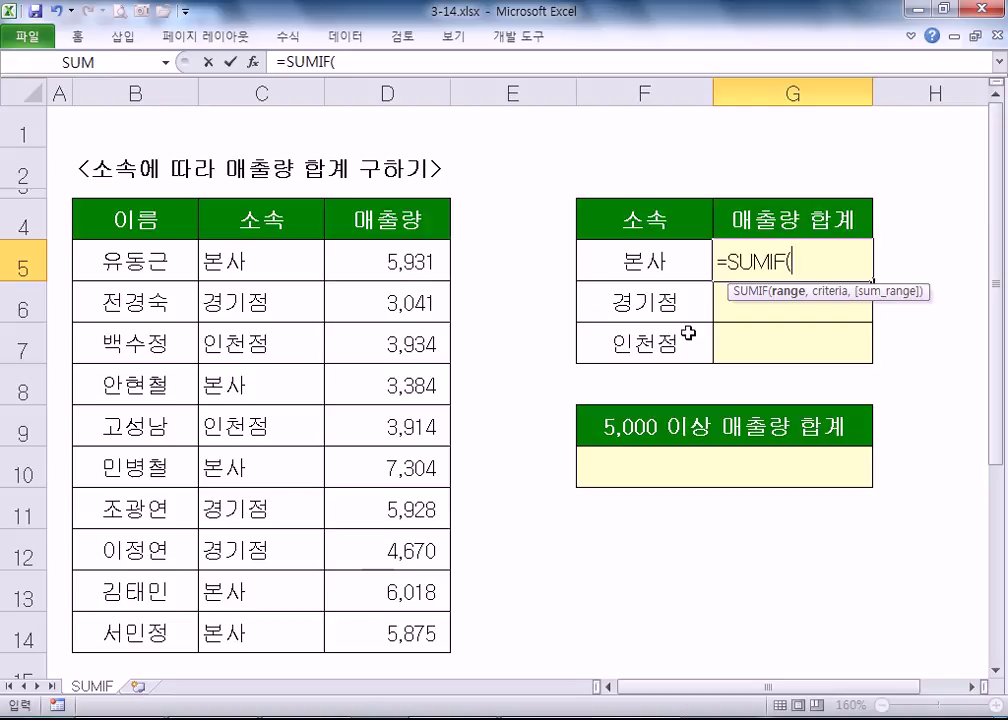
pyautogui.moveTo(265, 258); pyautogui.dragTo(265, 630)
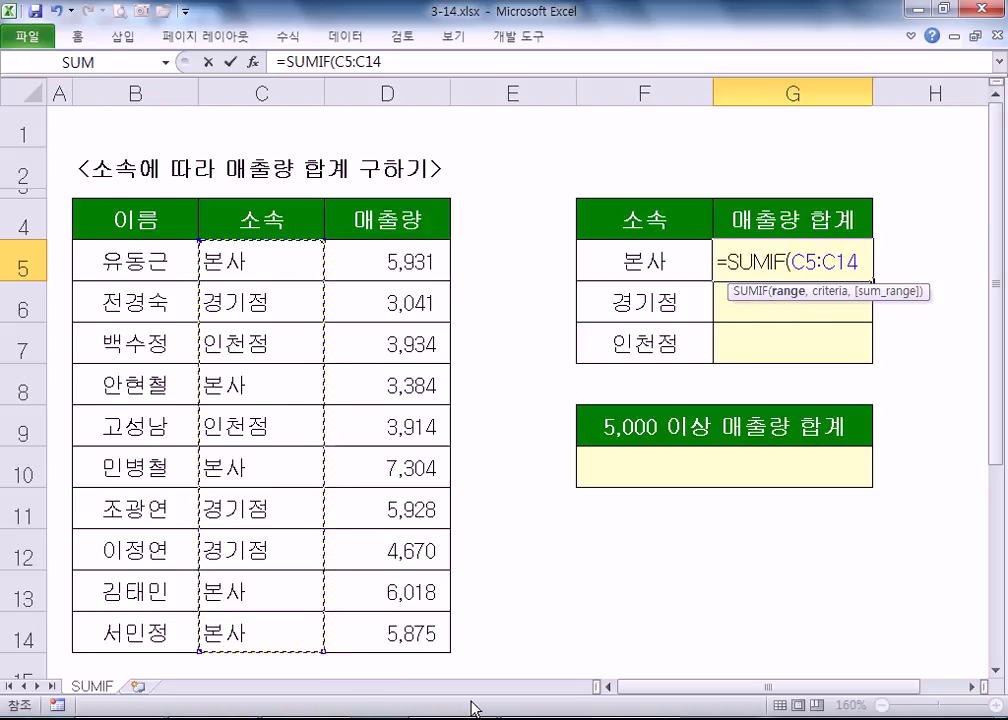
pyautogui.click(995, 671)
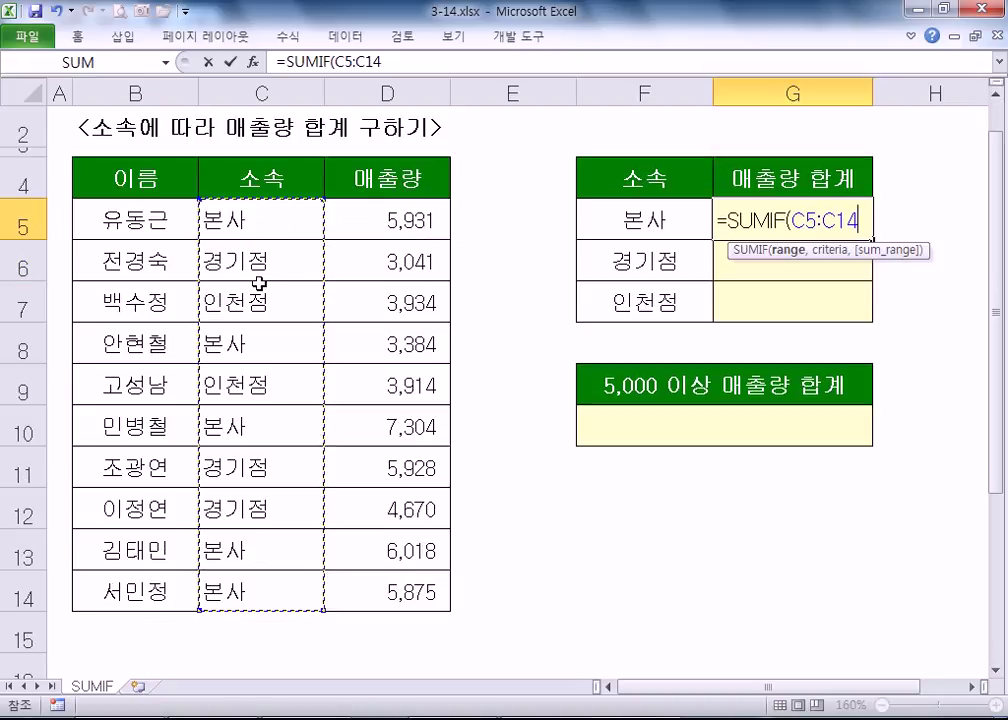
pyautogui.press('F4')
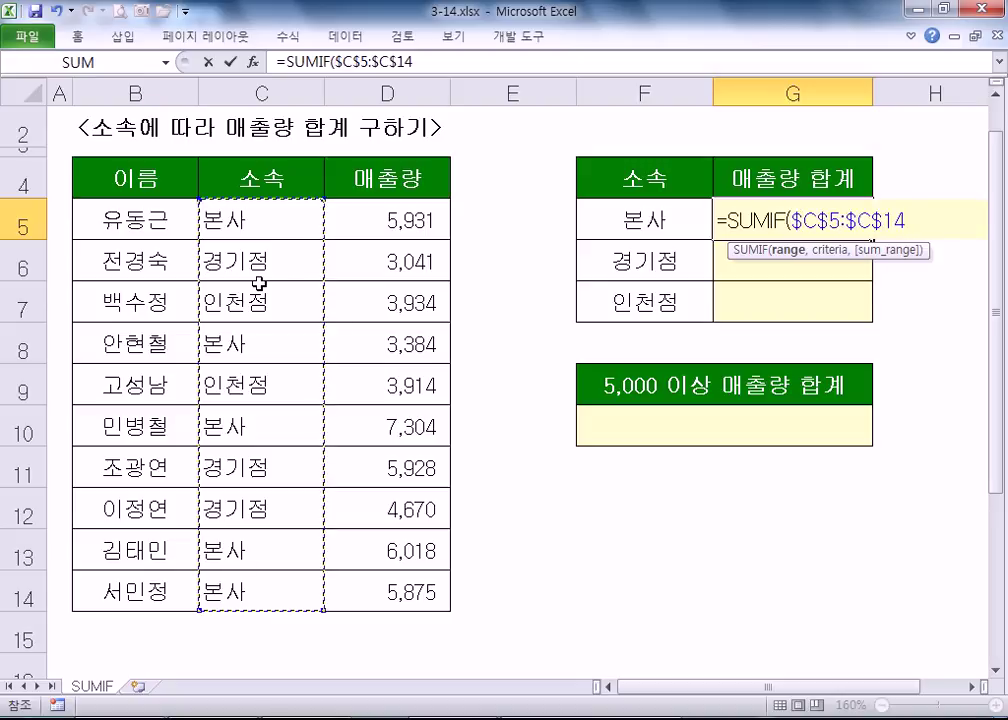
pyautogui.write(',')
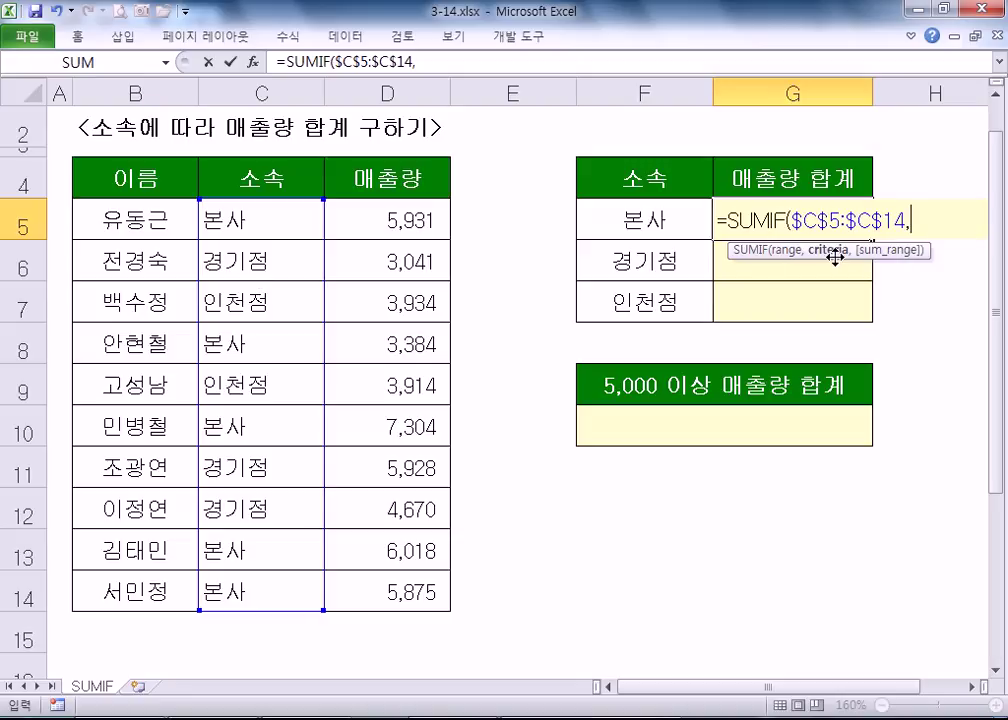
pyautogui.click(643, 220)
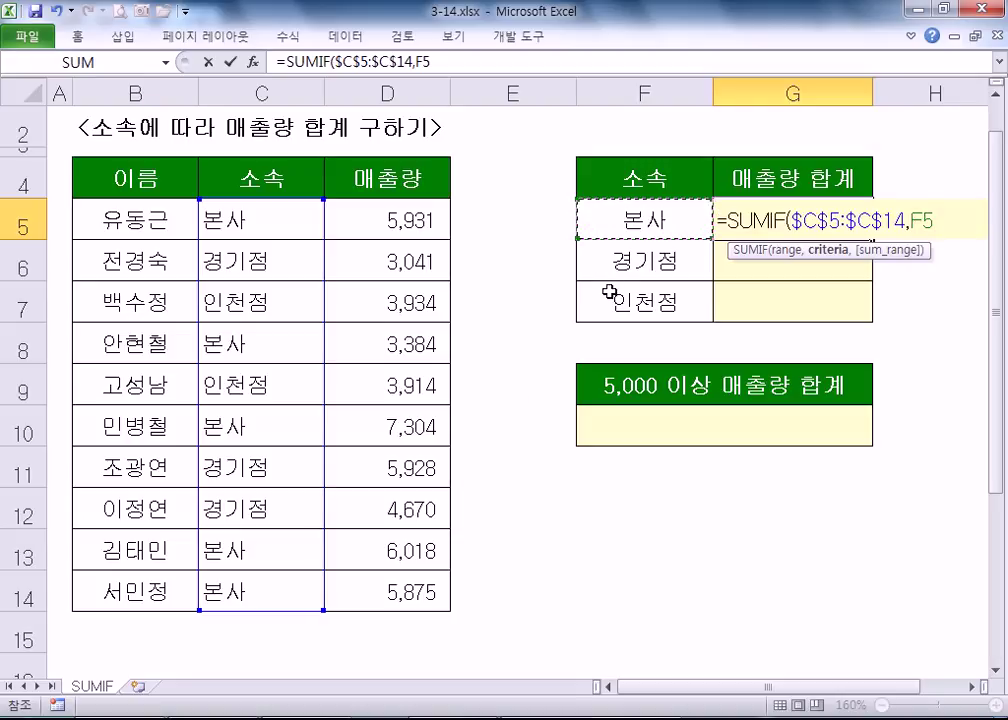
pyautogui.write(',')
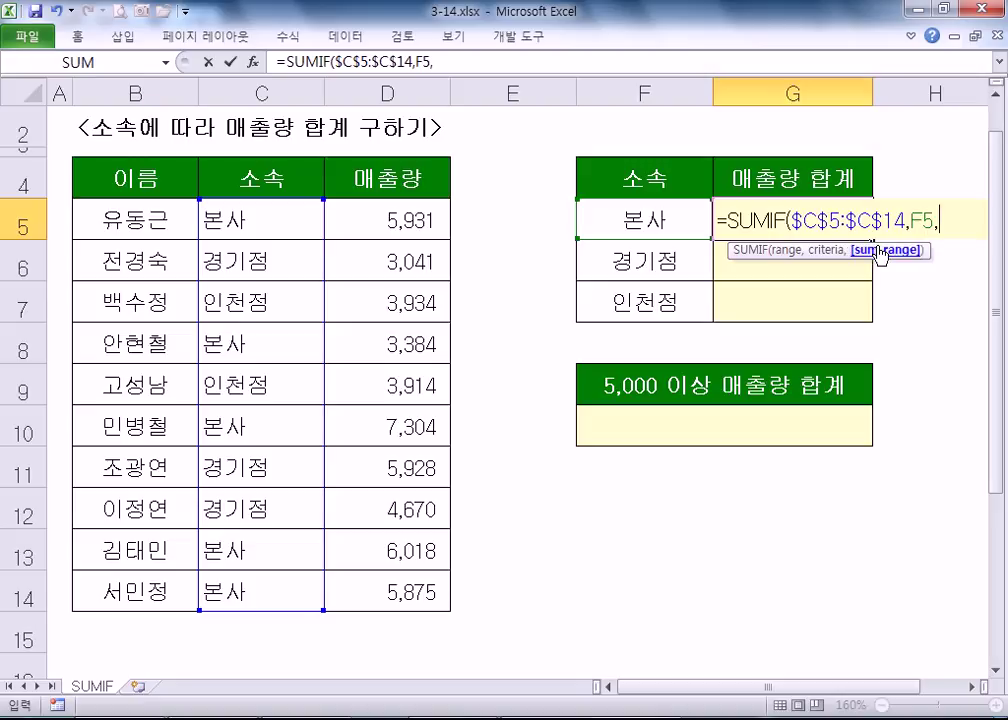
pyautogui.moveTo(385, 218); pyautogui.dragTo(367, 593)
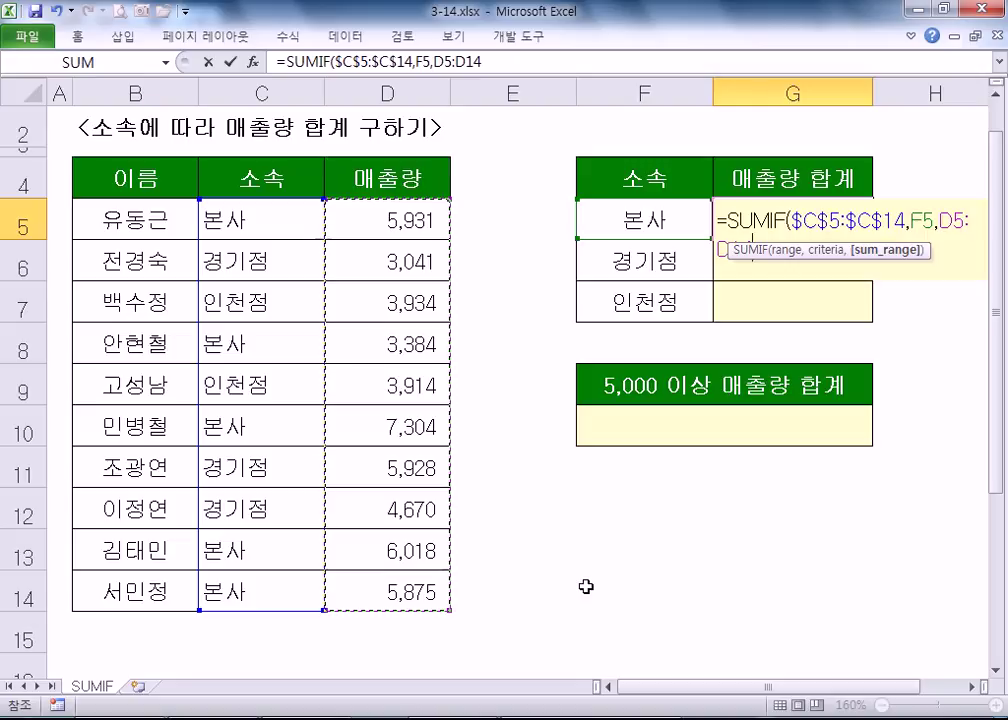
pyautogui.press('Return')
# - Fill the SUMIF down to G7, giving 14,622 and 9,842 for the other branches
pyautogui.click(740, 221)
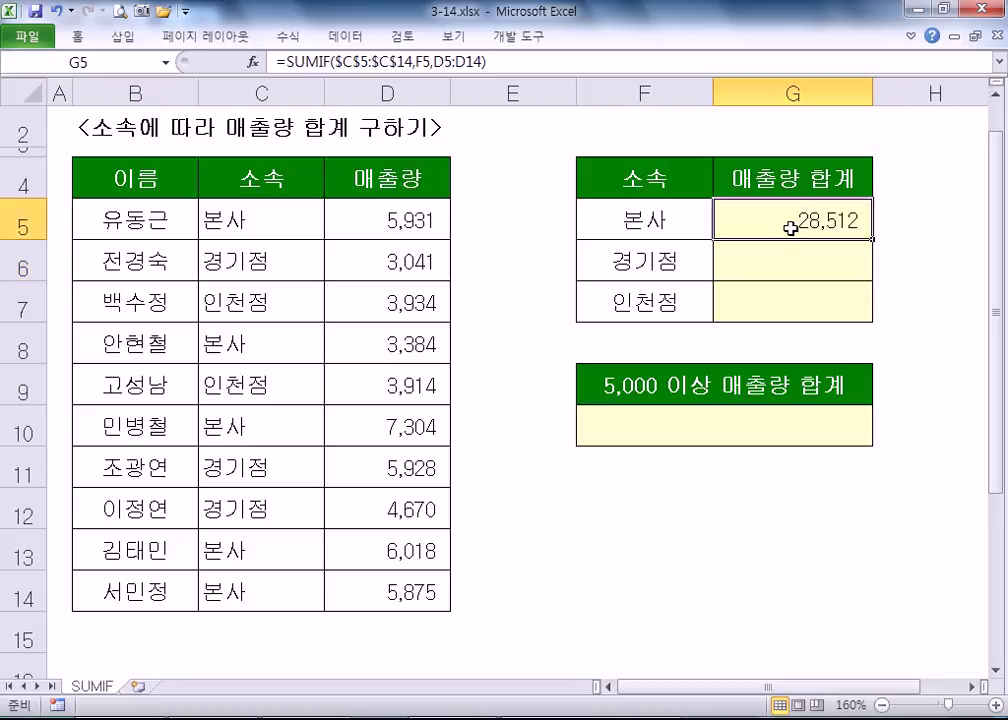
pyautogui.moveTo(870, 240); pyautogui.dragTo(873, 320)
pyautogui.click(652, 264)
pyautogui.click(655, 301)
pyautogui.click(756, 219)
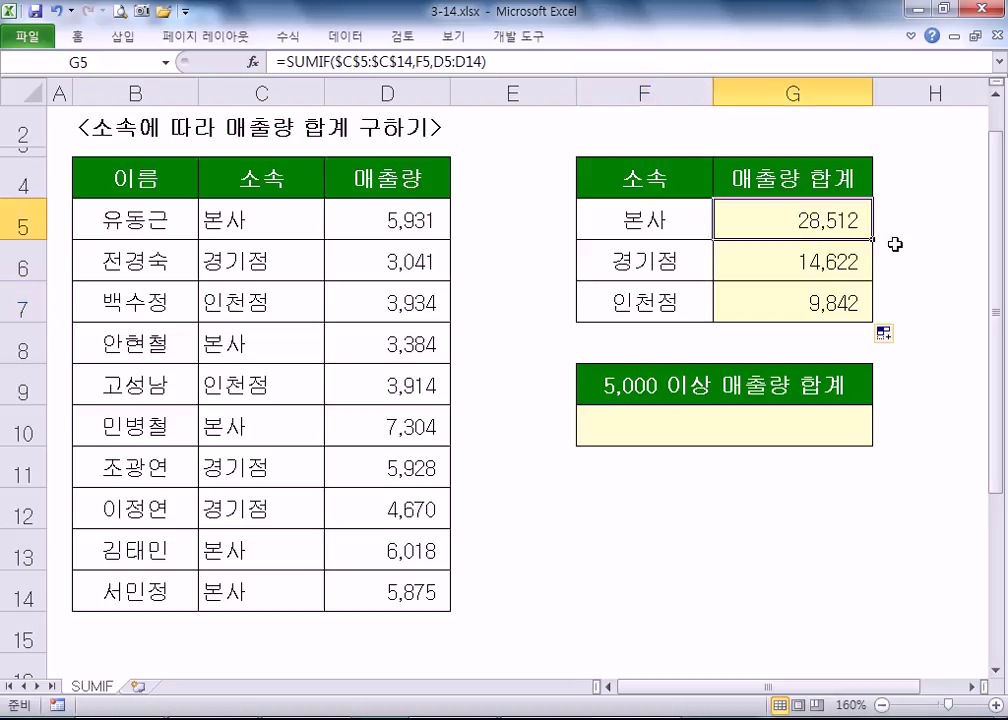
# - Narrow column E and clear the copied totals in G6:G7
pyautogui.press('F2')
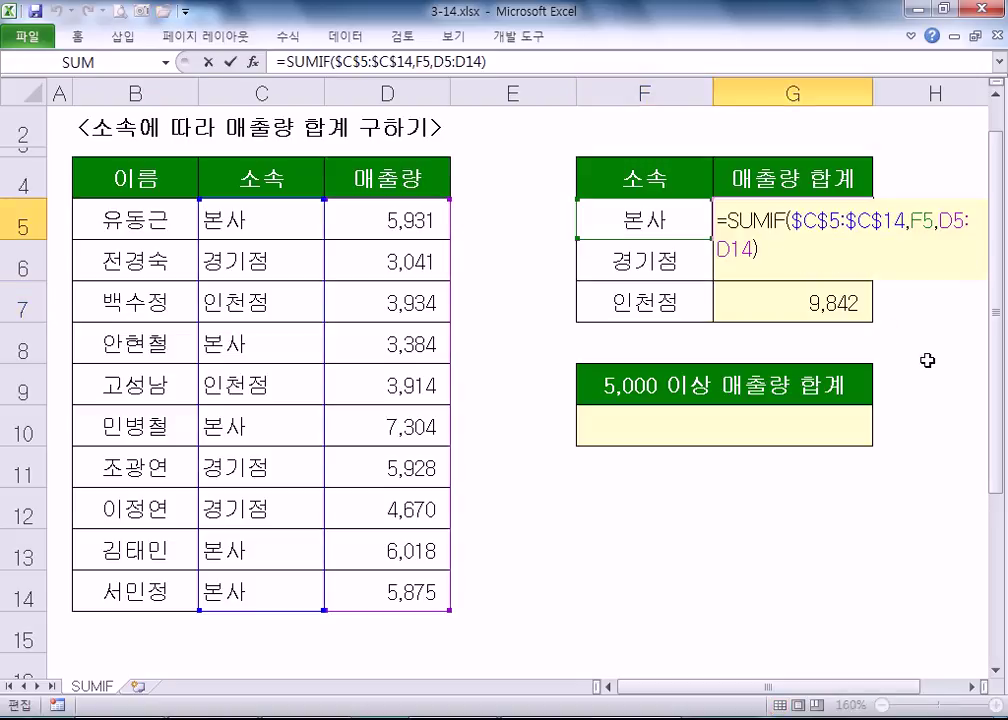
pyautogui.press('Escape')
pyautogui.moveTo(575, 92); pyautogui.dragTo(481, 92)
pyautogui.press('F2')
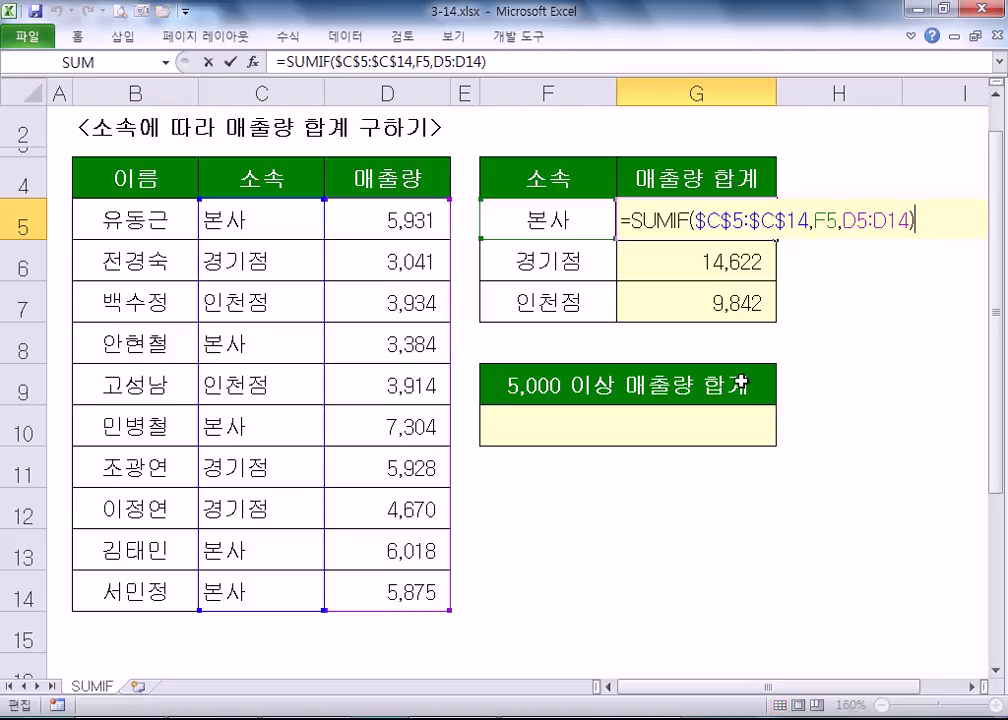
pyautogui.press('Escape')
pyautogui.moveTo(736, 266); pyautogui.dragTo(745, 301)
pyautogui.press('Delete')
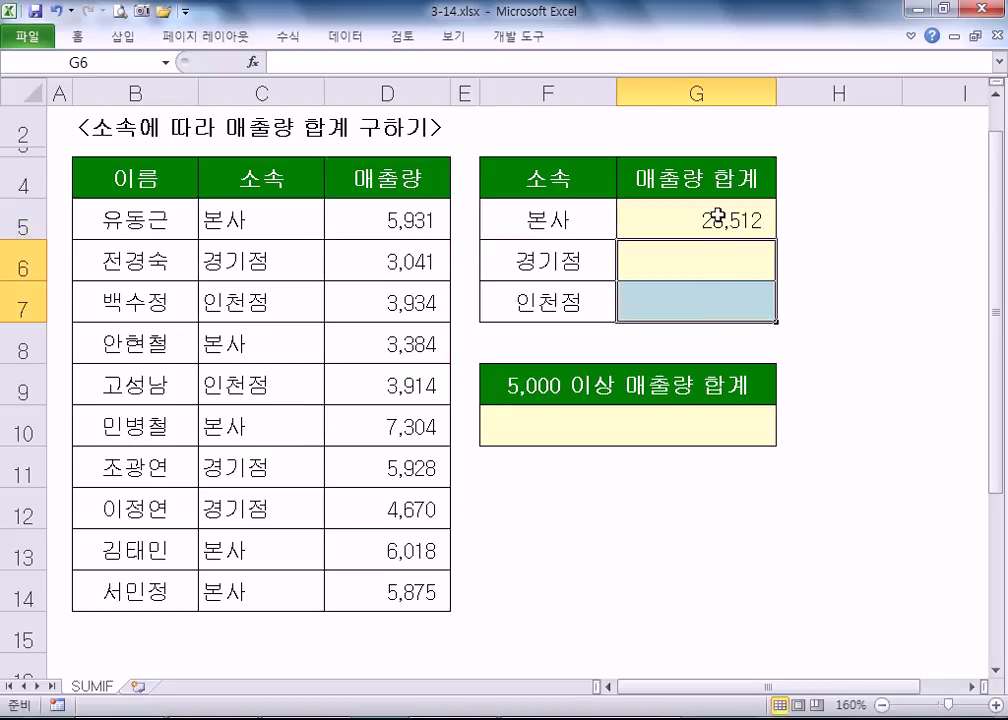
# - Re-select D5:D14 as the sum range in G5's SUMIF formula
pyautogui.click(718, 218)
pyautogui.press('F2')
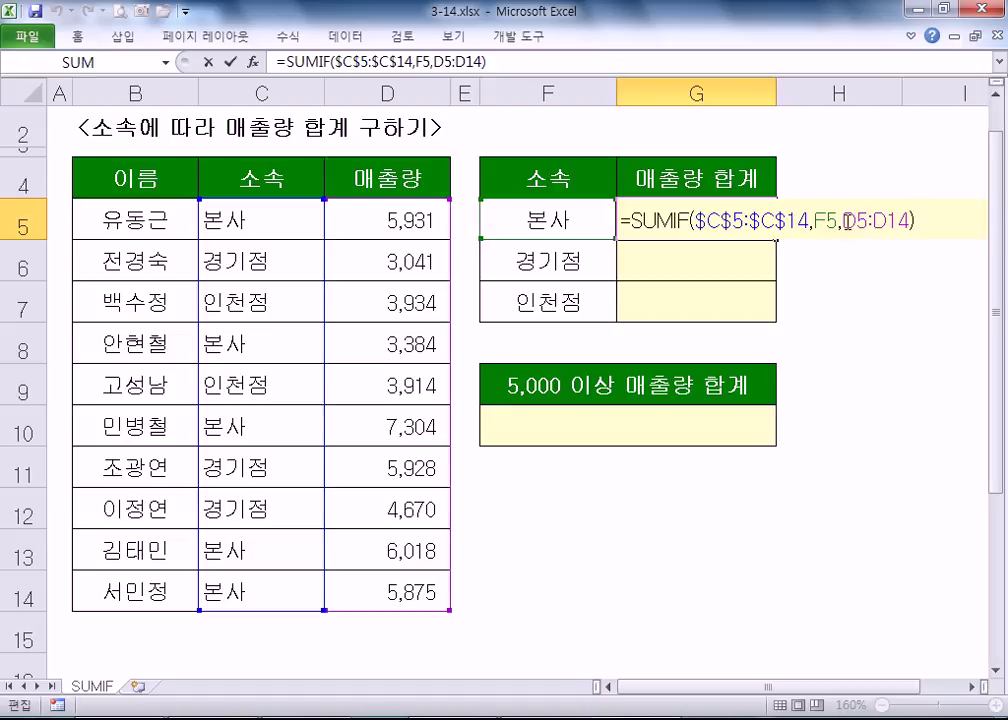
pyautogui.moveTo(844, 220); pyautogui.dragTo(906, 220)
pyautogui.moveTo(409, 218); pyautogui.dragTo(400, 594)
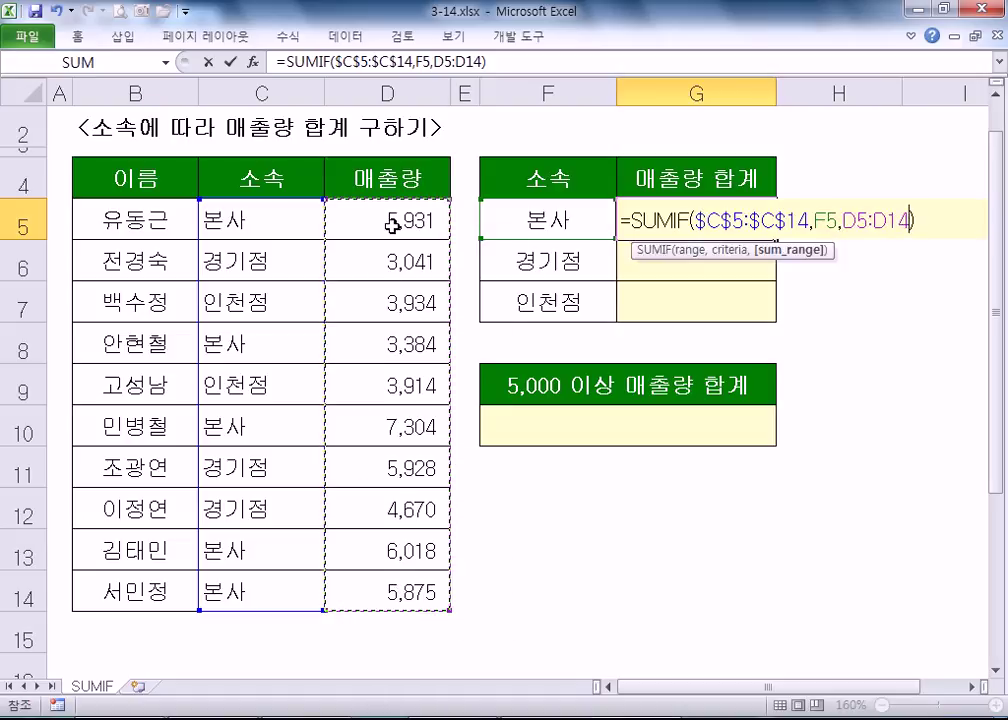
pyautogui.press('F4')
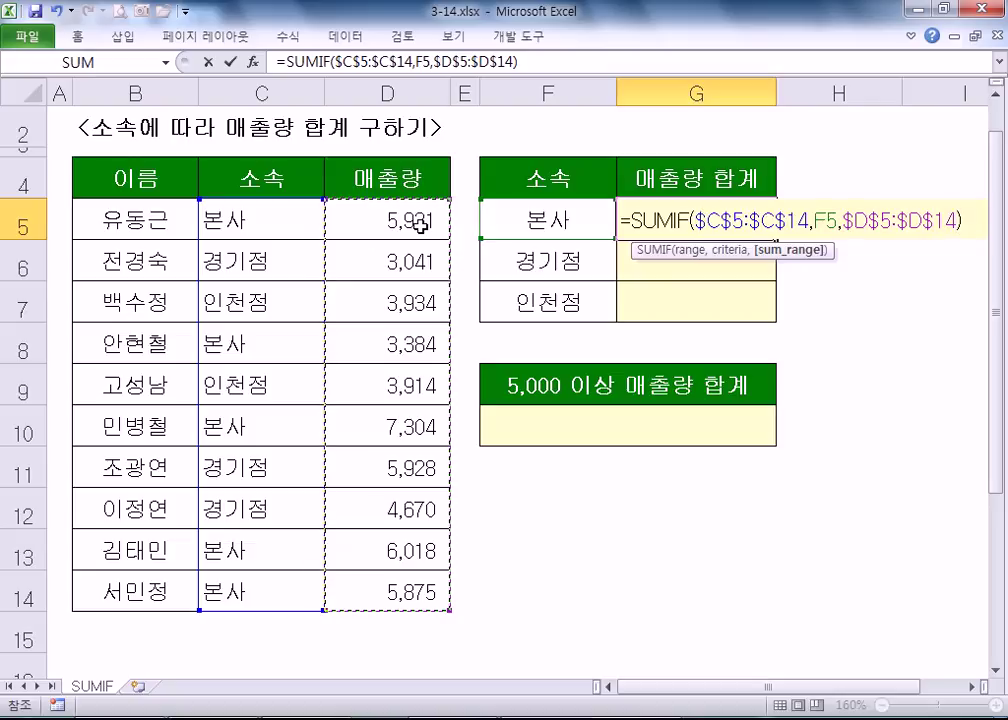
pyautogui.hotkey('ctrl', 'Return')
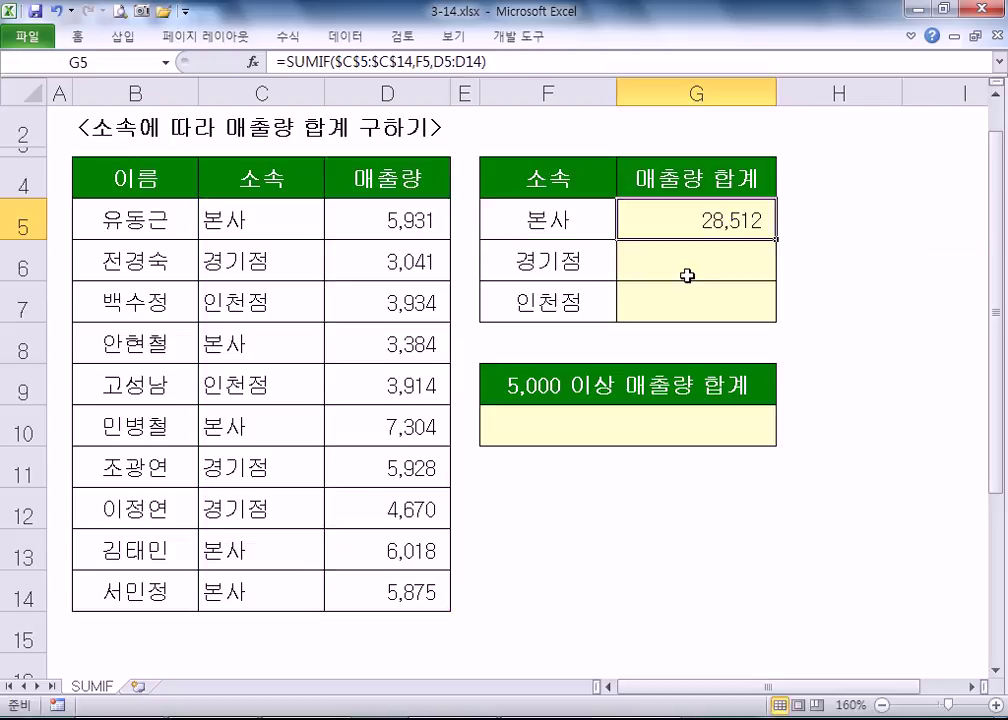
pyautogui.press('F2')
pyautogui.press('Escape')
# - Refill G5 down to G7 and inspect G7 and G6, whose sum ranges shift to D7:D16 and D6:D15
pyautogui.moveTo(776, 239); pyautogui.dragTo(777, 318)
pyautogui.click(691, 307)
pyautogui.press('F2')
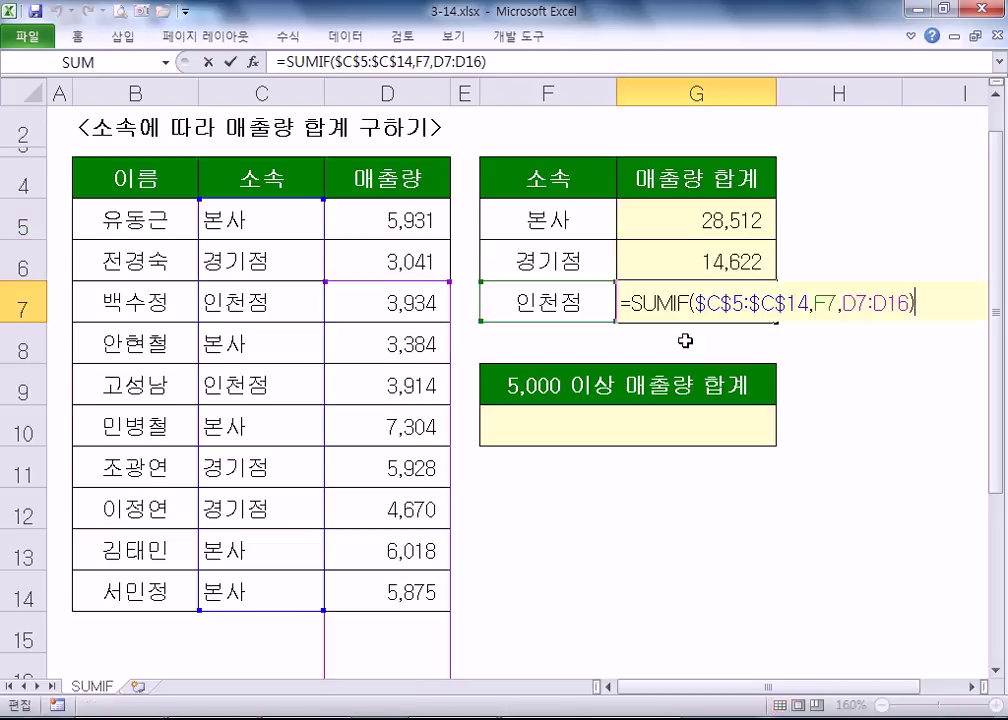
pyautogui.scroll(-1, 470, 340)
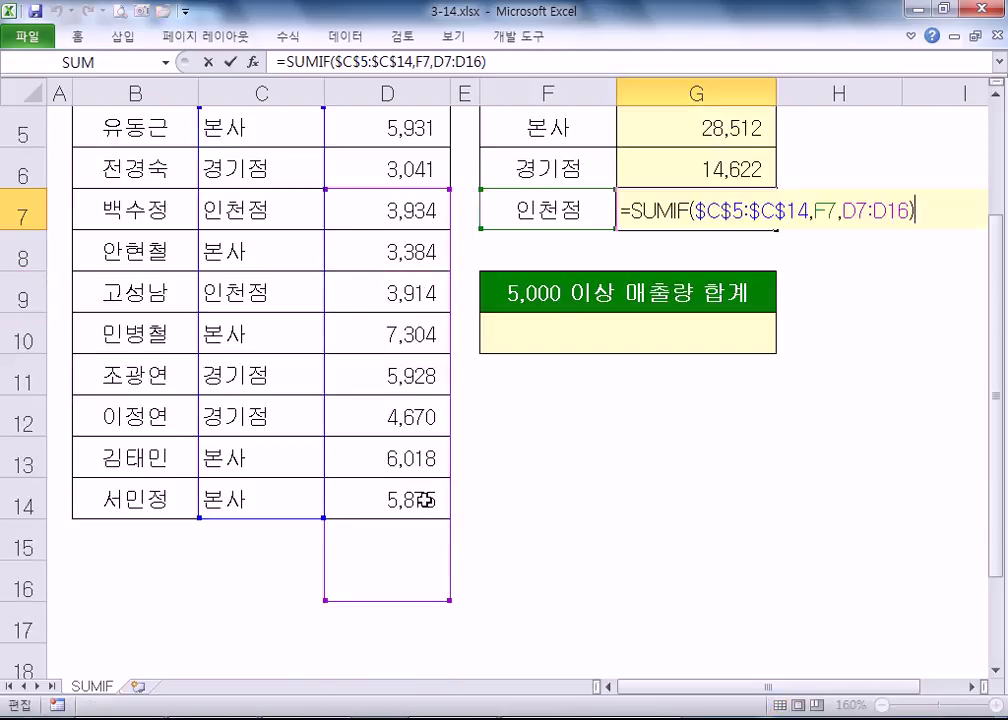
pyautogui.scroll(1, 352, 545)
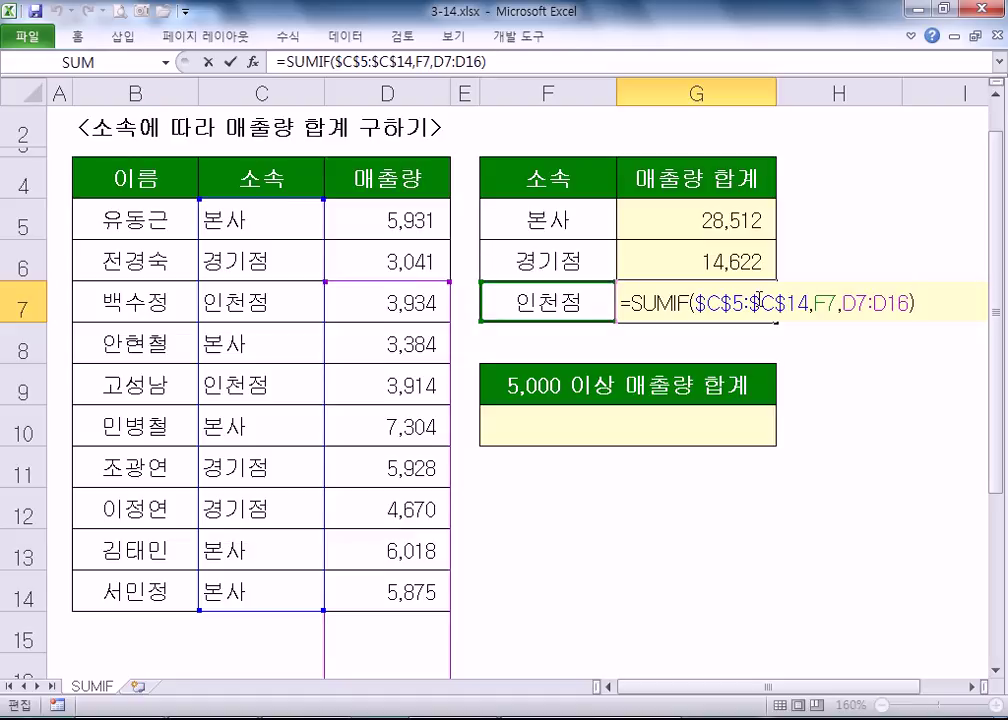
pyautogui.press('Escape')
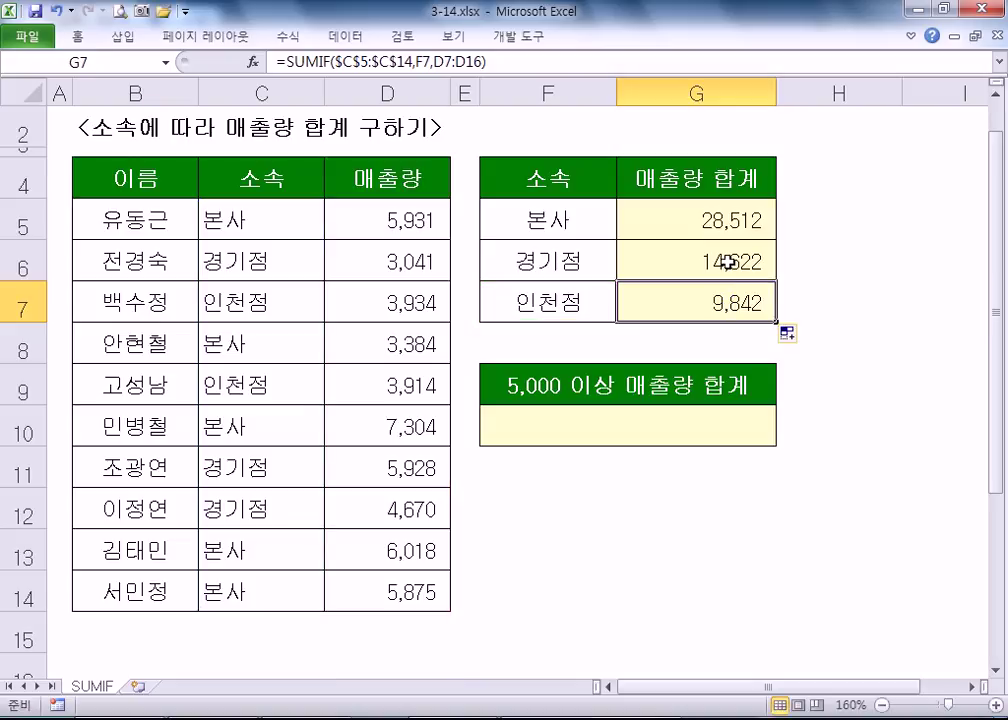
pyautogui.doubleClick(738, 263)
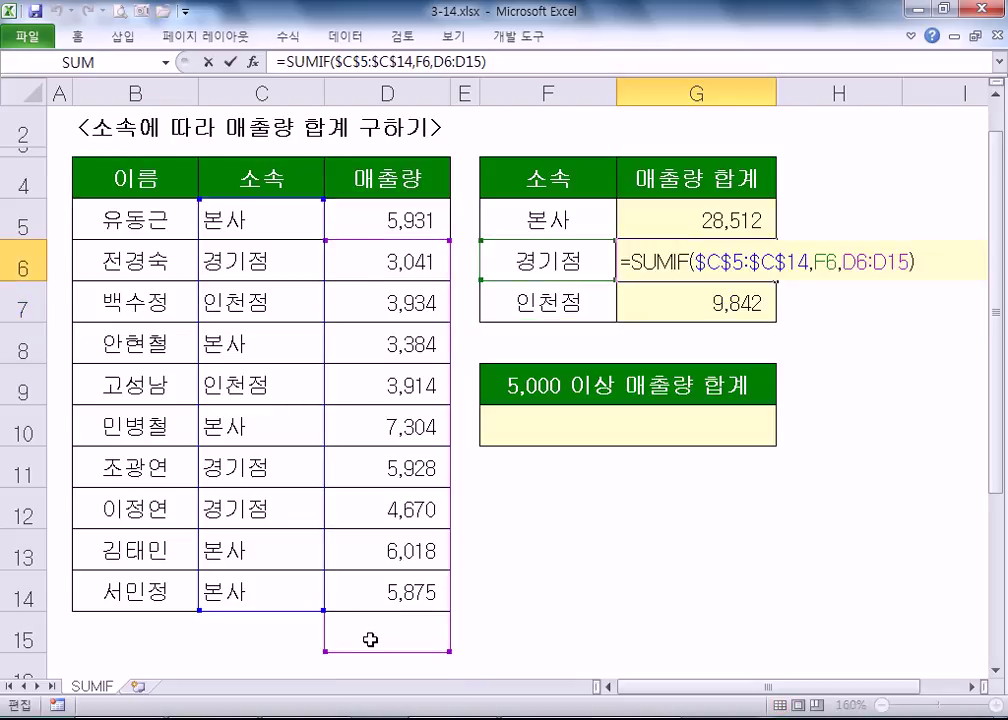
pyautogui.scroll(-1, 367, 639)
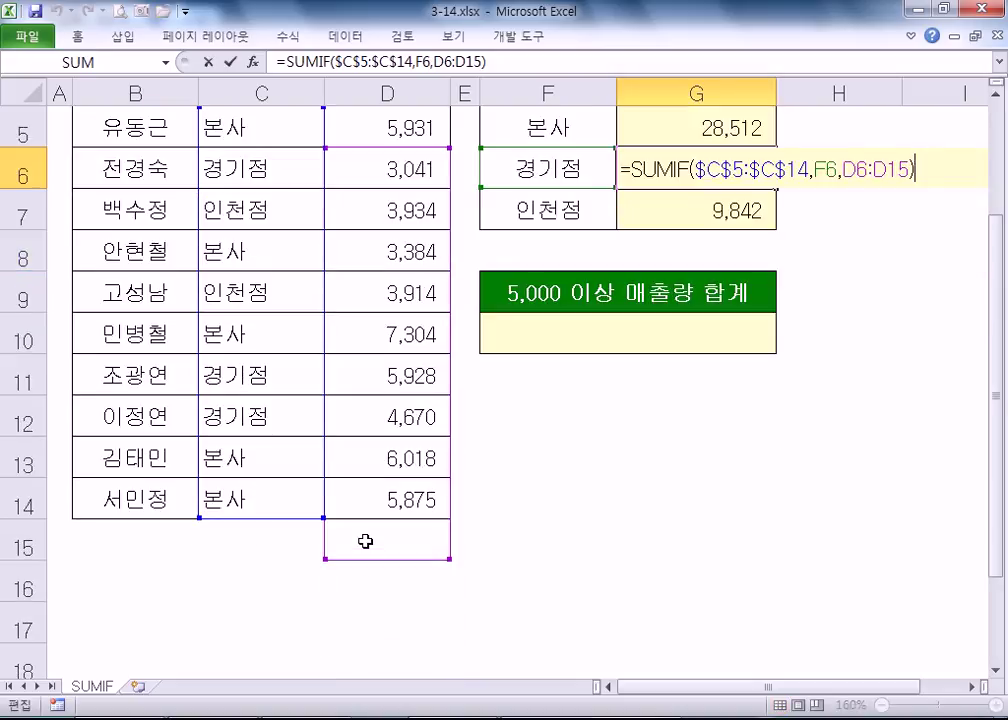
pyautogui.scroll(2, 365, 541)
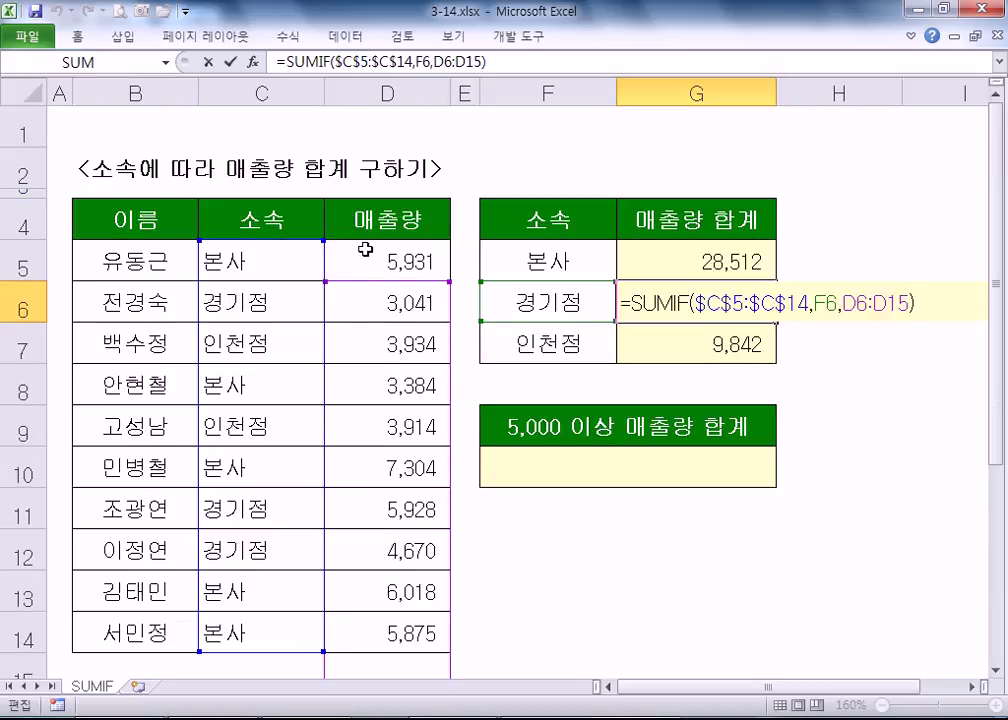
# - Clear G6:G7 and make G5's SUMIF sum range absolute as $D$5:$D$14
pyautogui.hotkey('ctrl', 'Return')
pyautogui.moveTo(733, 288); pyautogui.dragTo(733, 333)
pyautogui.press('Delete')
pyautogui.doubleClick(722, 262)
pyautogui.moveTo(843, 262); pyautogui.dragTo(897, 262)
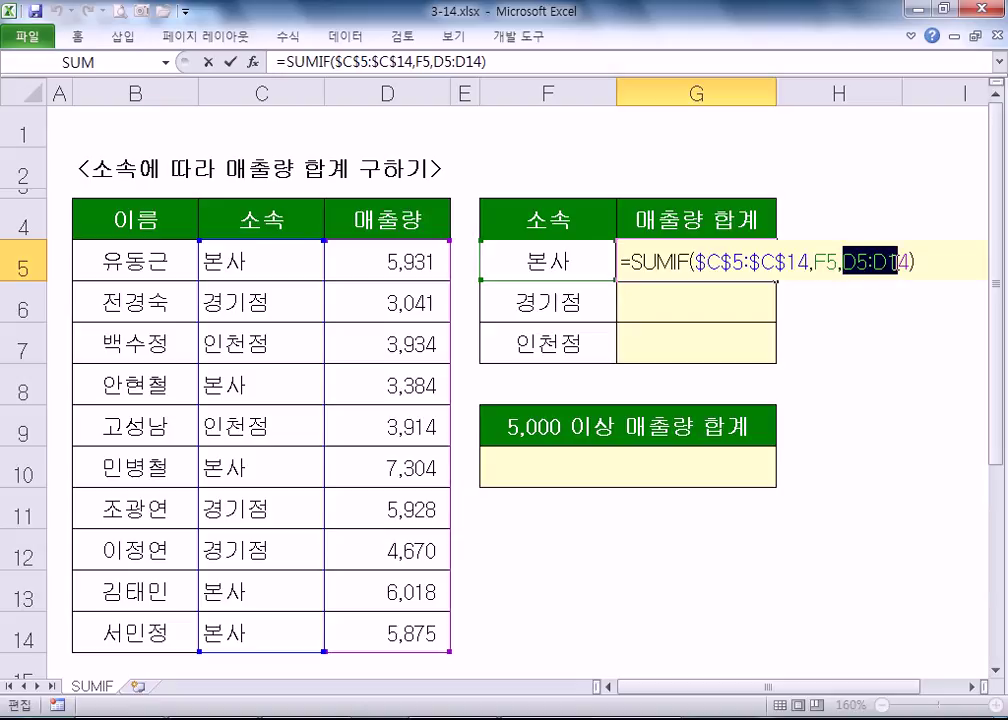
pyautogui.press('F4')
pyautogui.press('Return')
# - Fill G5's corrected SUMIF down to G7 and check the totals 13,639 and 7,848
pyautogui.click(754, 261)
pyautogui.moveTo(776, 282); pyautogui.dragTo(779, 358)
pyautogui.click(637, 342)
pyautogui.click(637, 297)
pyautogui.click(668, 353)
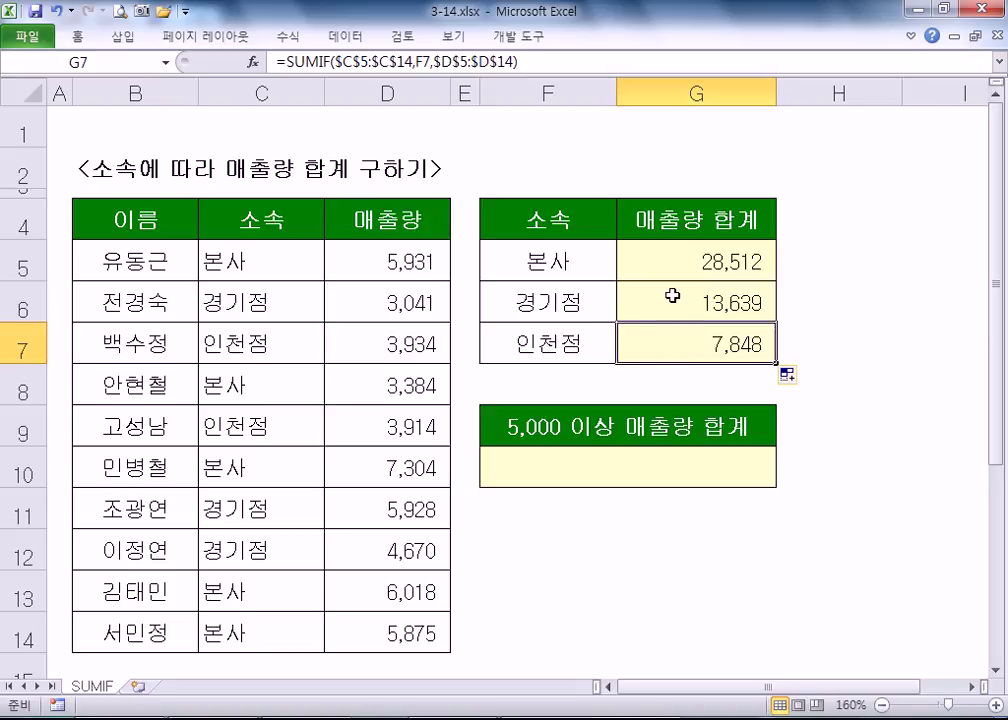
# - Review G7's =SUMIF($C$5:$C$14,F7,$D$5:$D$14) and recommit it, showing 7,848
pyautogui.doubleClick(716, 344)
pyautogui.scroll(-2, 736, 342)
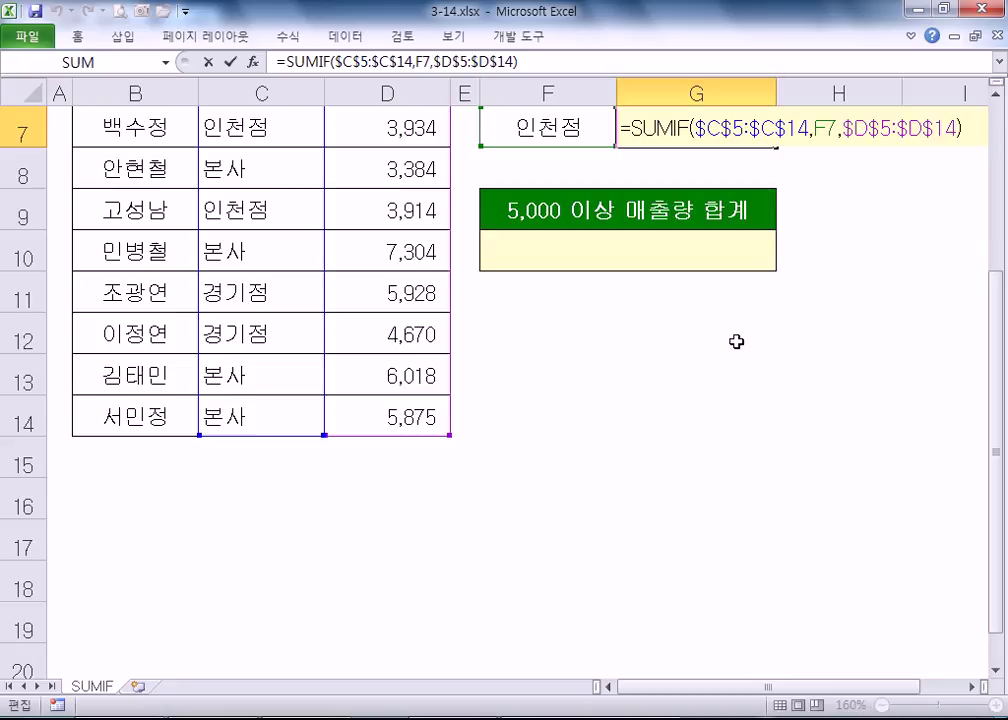
pyautogui.scroll(2, 736, 341)
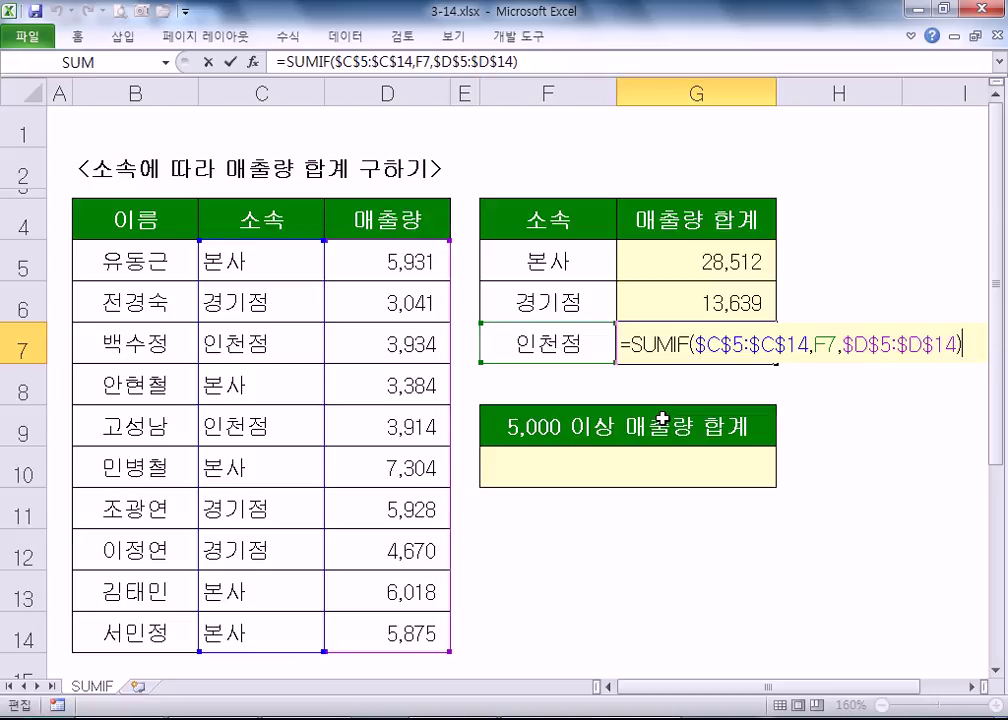
pyautogui.hotkey('ctrl', 'Return')
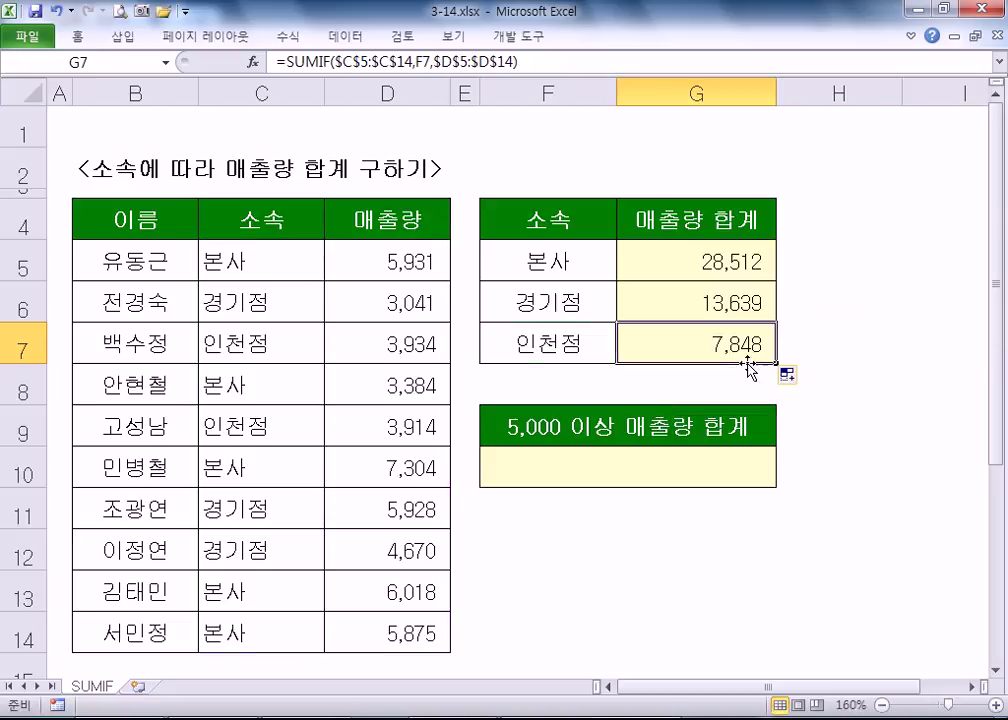
pyautogui.press('F2')
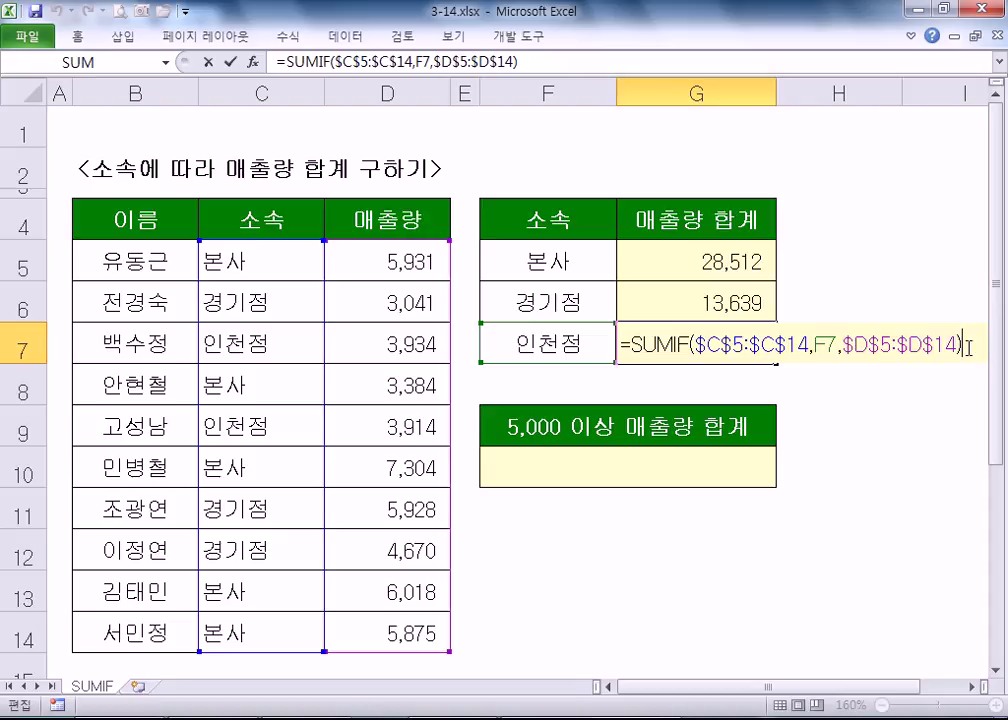
pyautogui.hotkey('ctrl', 'Return')
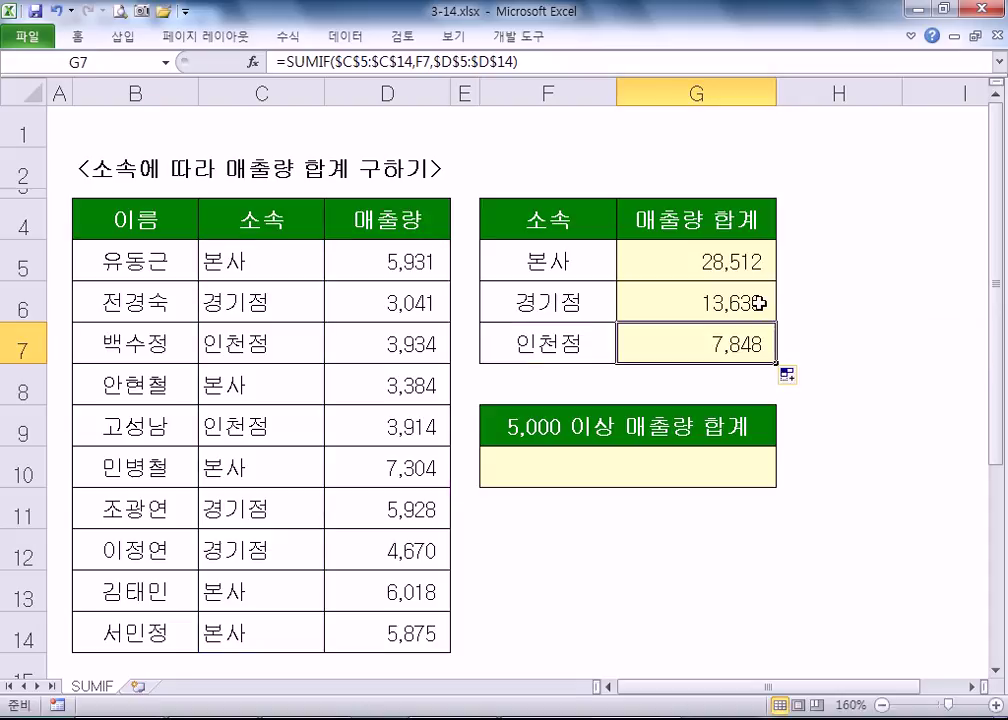
# - Select D5, D10, D11, D13 and D14 to preview the total of sales of 5,000 or more
pyautogui.click(566, 455)
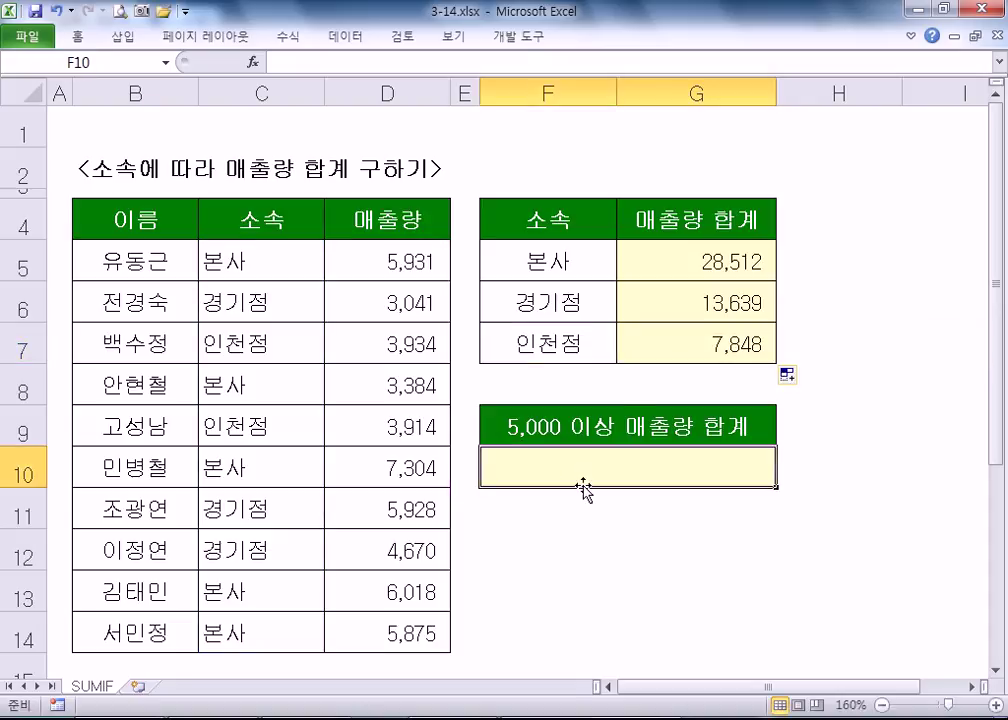
pyautogui.click(997, 671)
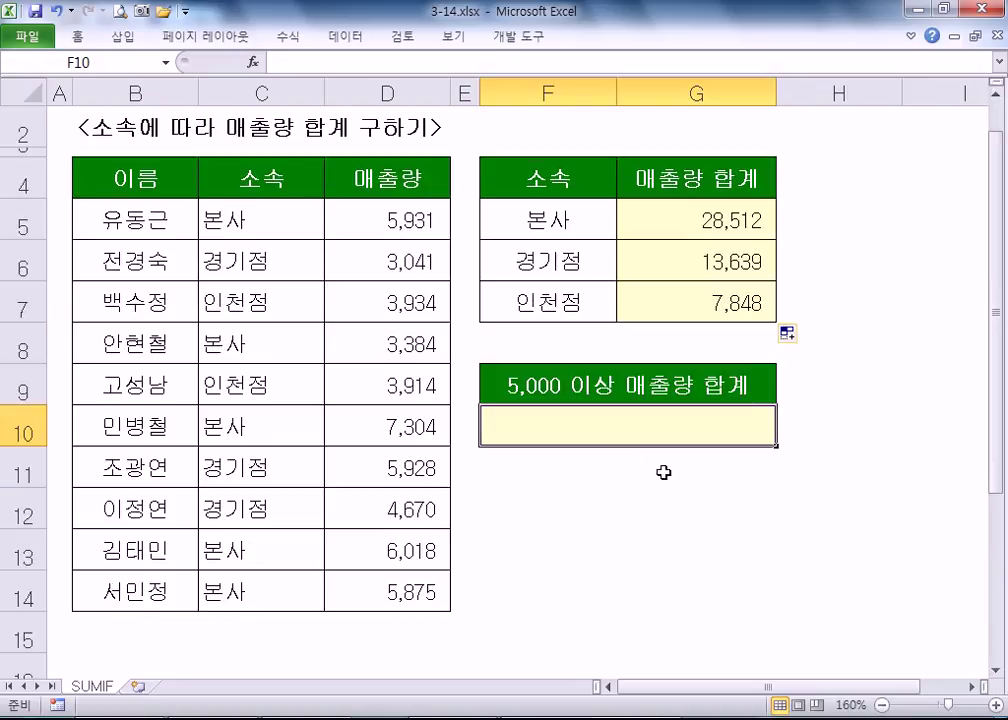
pyautogui.click(394, 220)
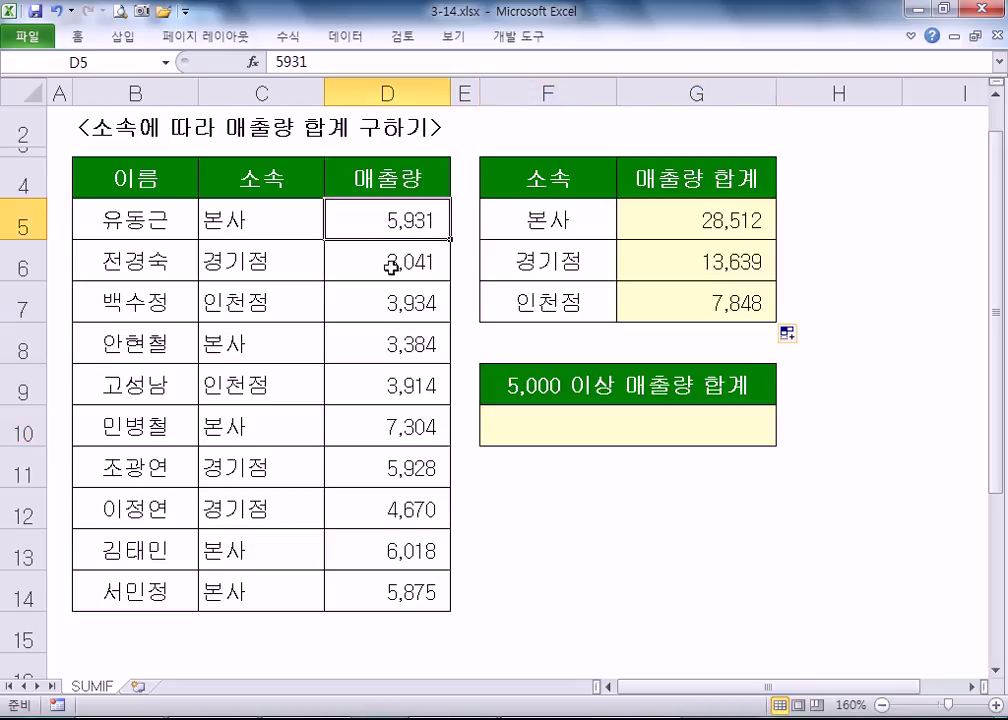
pyautogui.keyDown('ctrl'); pyautogui.click(367, 430); pyautogui.keyUp('ctrl')
pyautogui.keyDown('ctrl'); pyautogui.click(367, 466); pyautogui.keyUp('ctrl')
pyautogui.keyDown('ctrl'); pyautogui.click(361, 553); pyautogui.keyUp('ctrl')
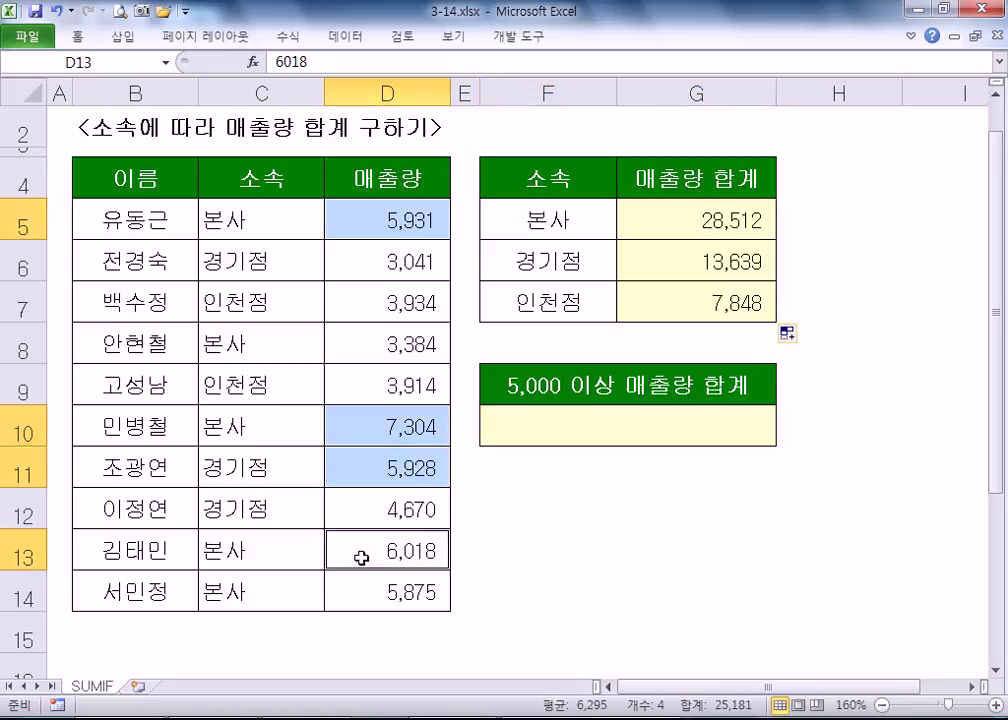
pyautogui.keyDown('ctrl'); pyautogui.click(368, 592); pyautogui.keyUp('ctrl')
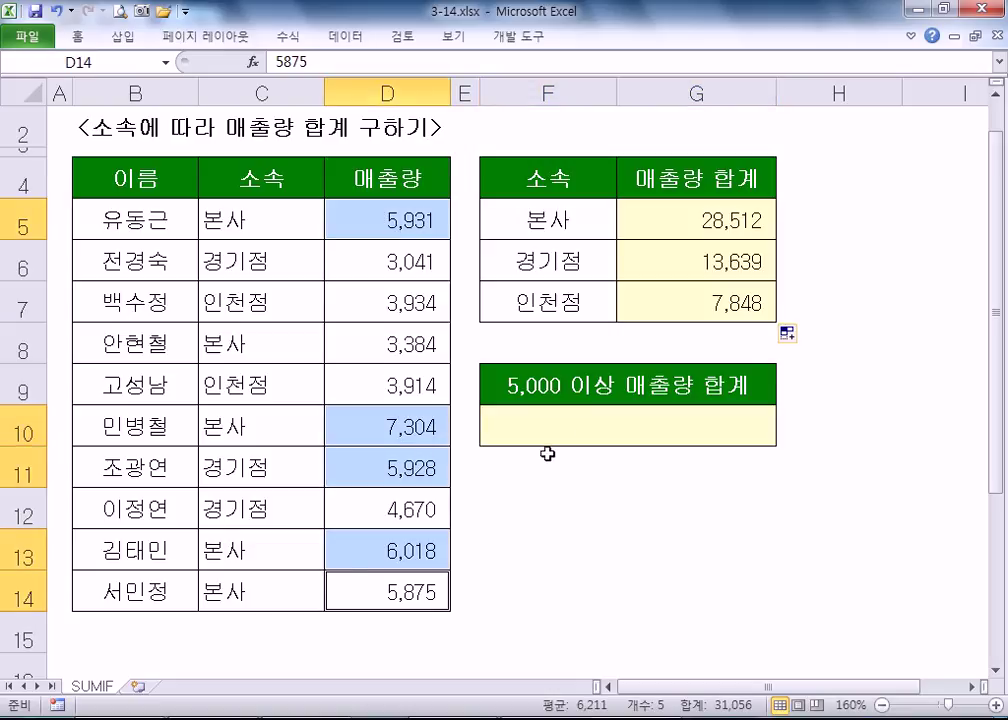
pyautogui.click(567, 428)
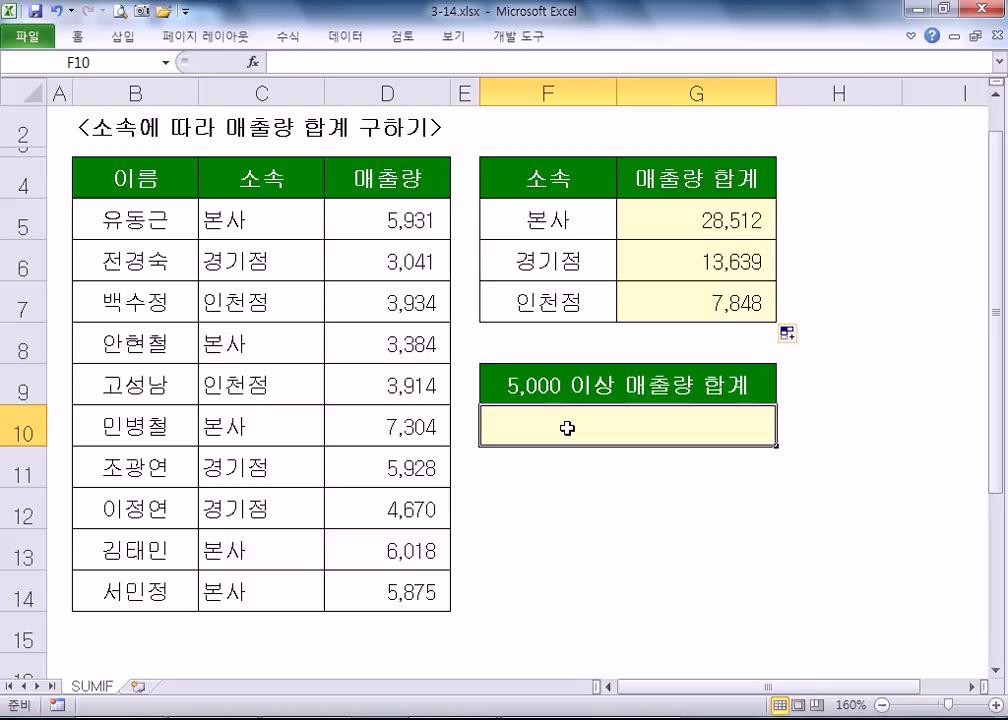
# - In F10 start =SUMIF(D5:D14,">=5000" and test the criterion without quotes, dismissing the error
pyautogui.write('=SUMI')
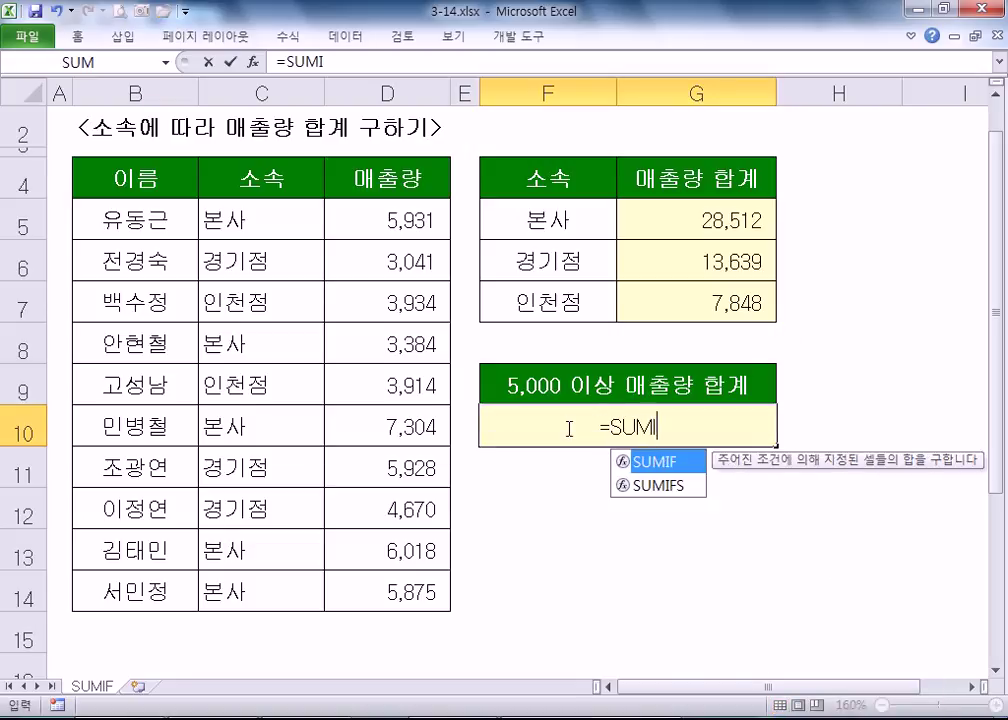
pyautogui.write('F(')
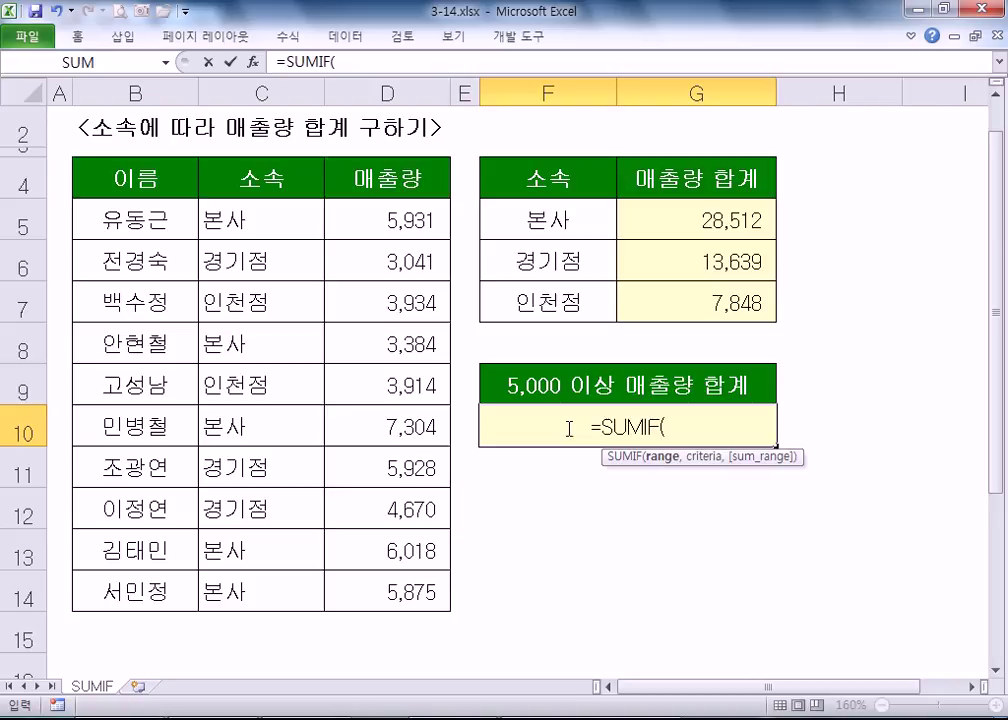
pyautogui.moveTo(396, 207); pyautogui.dragTo(357, 591)
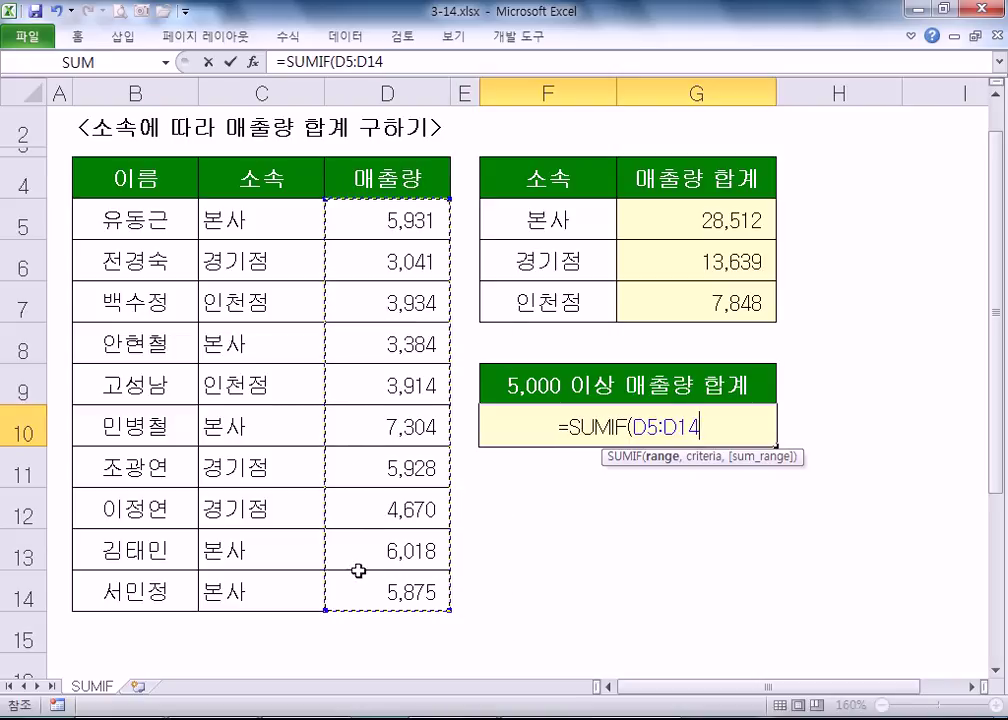
pyautogui.write(',')
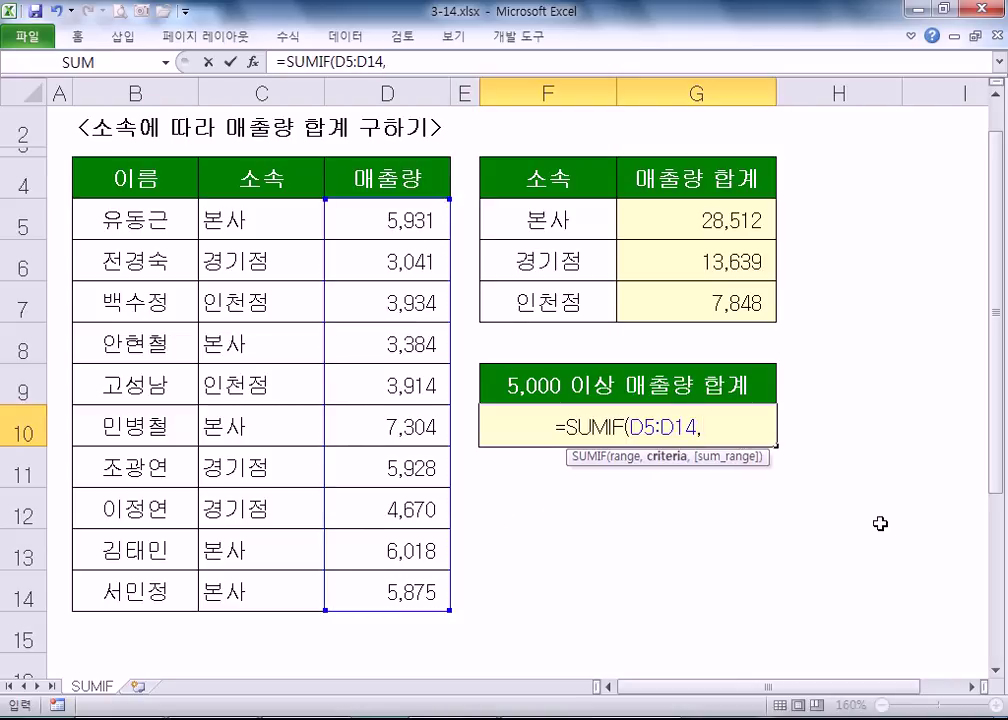
pyautogui.write('">=5000')
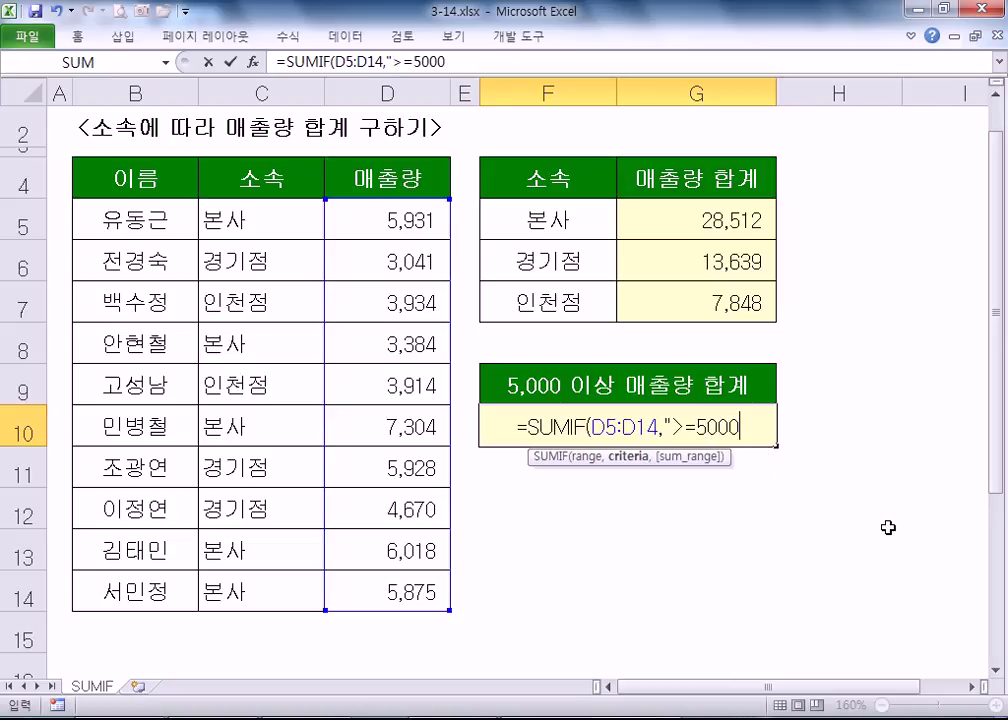
pyautogui.write('"')
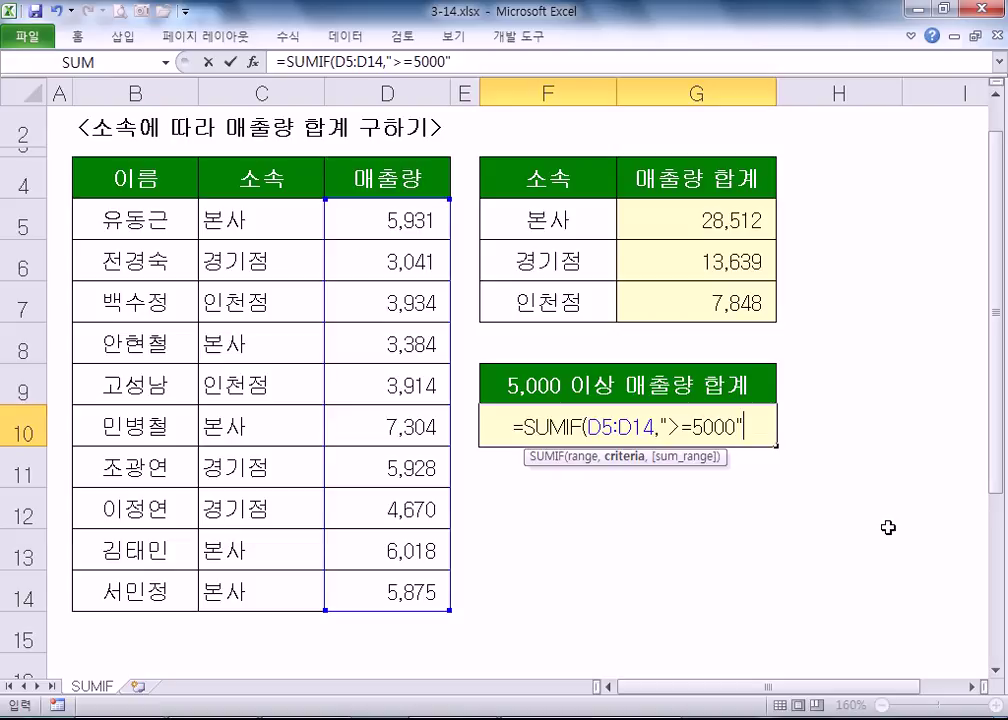
pyautogui.click(666, 427)
pyautogui.press('BackSpace')
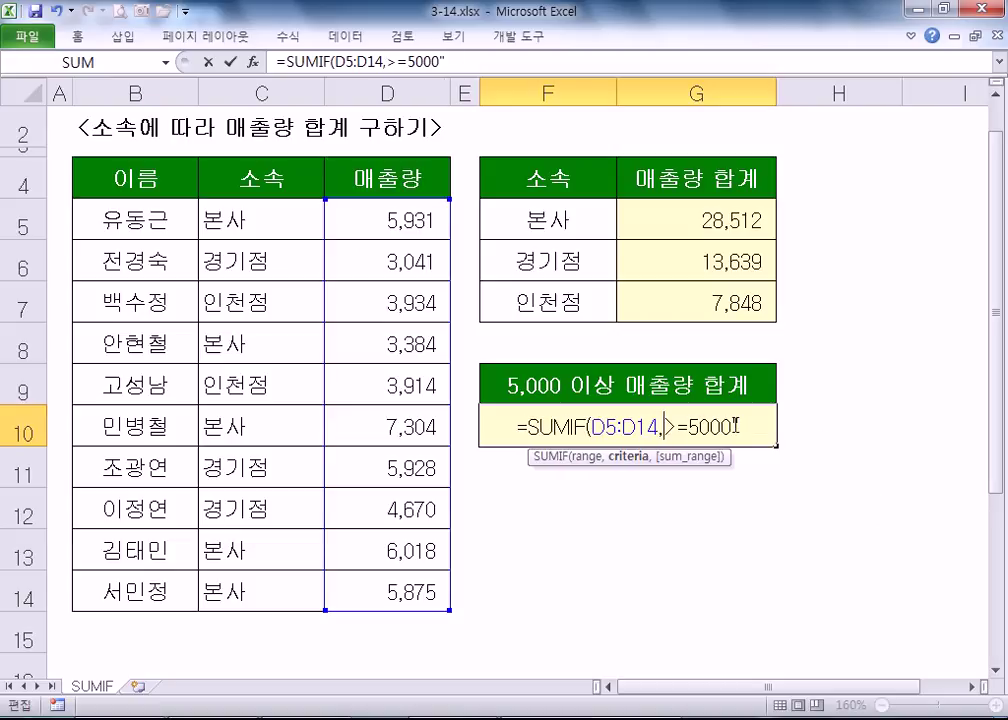
pyautogui.click(736, 425)
pyautogui.press('BackSpace')
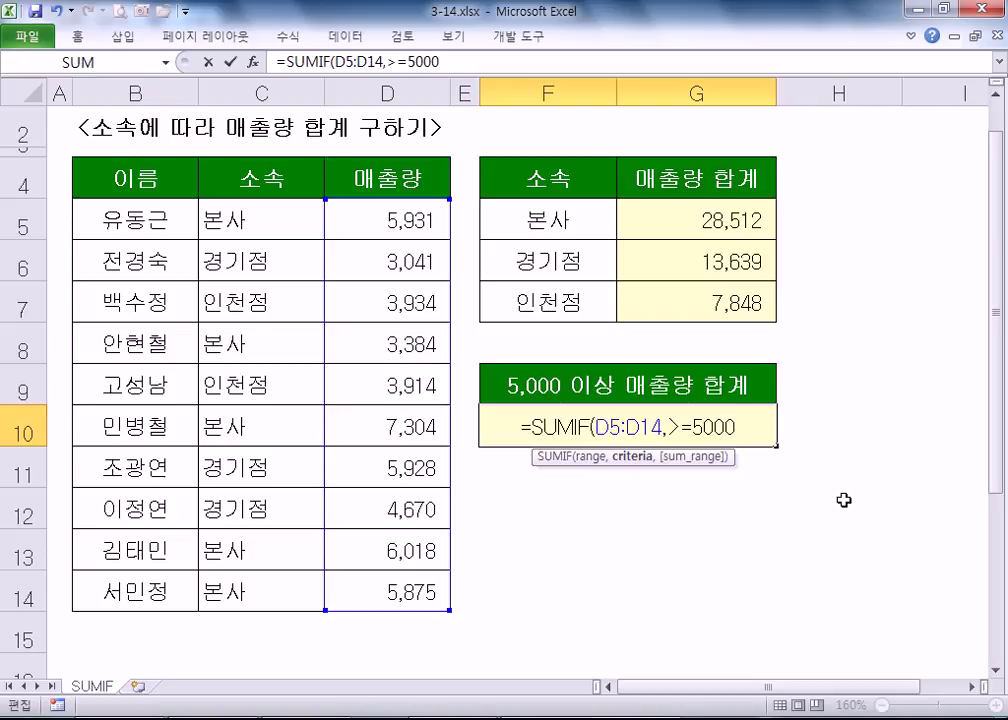
pyautogui.press('Return')
pyautogui.click(489, 444)
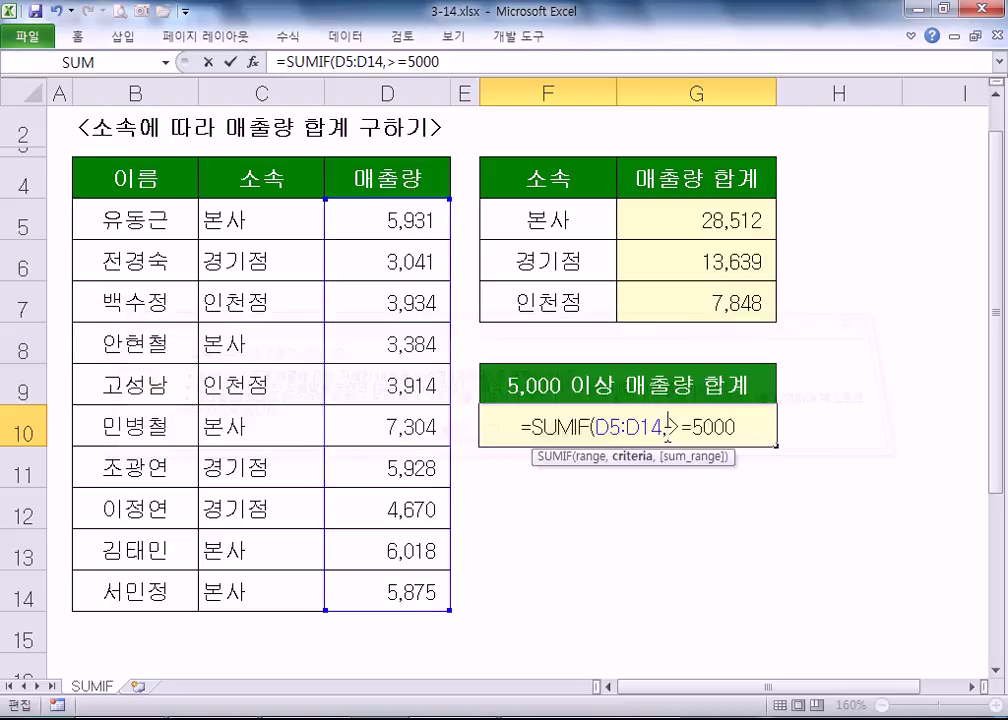
# - Restore the quoted criterion, add D5:D14 as sum range, then delete that redundant argument
pyautogui.write('"')
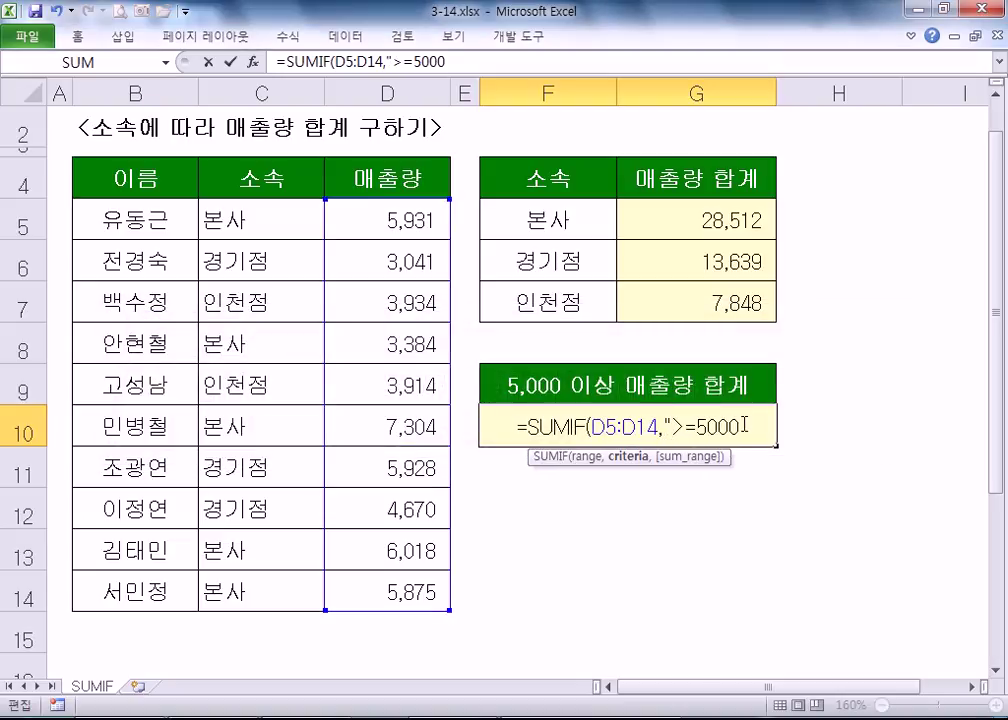
pyautogui.write('"')
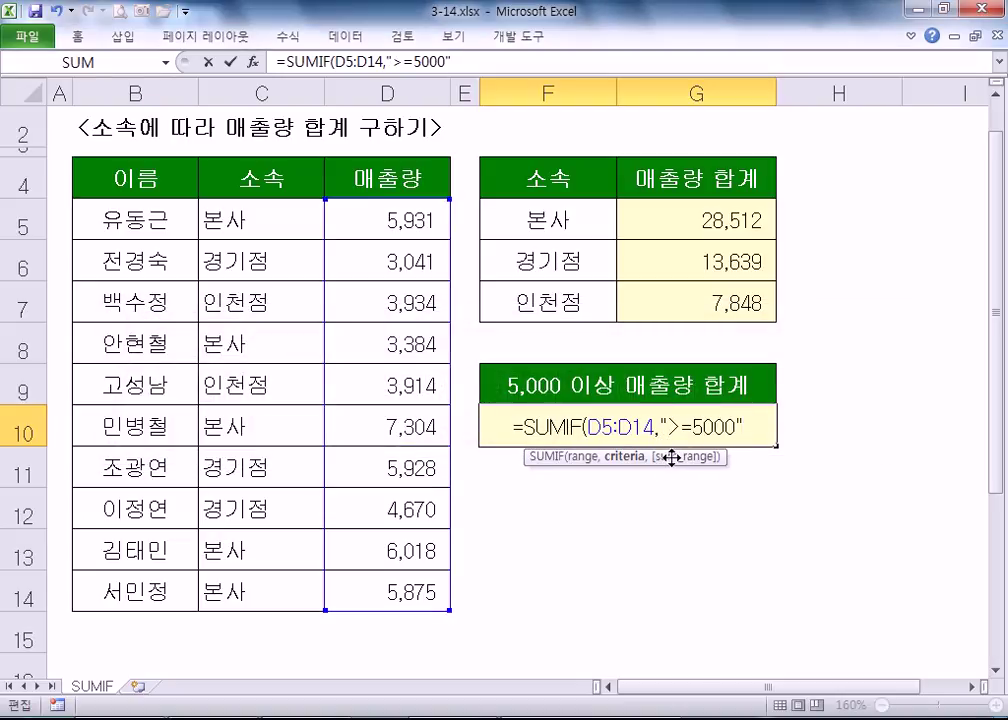
pyautogui.write(',')
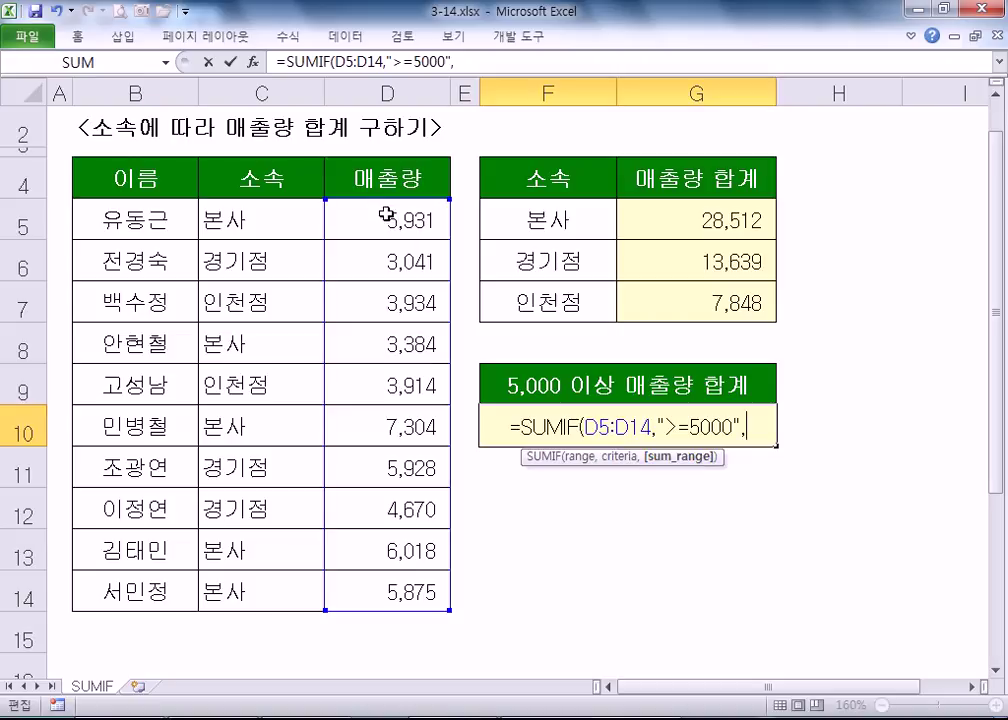
pyautogui.moveTo(391, 220); pyautogui.dragTo(402, 587)
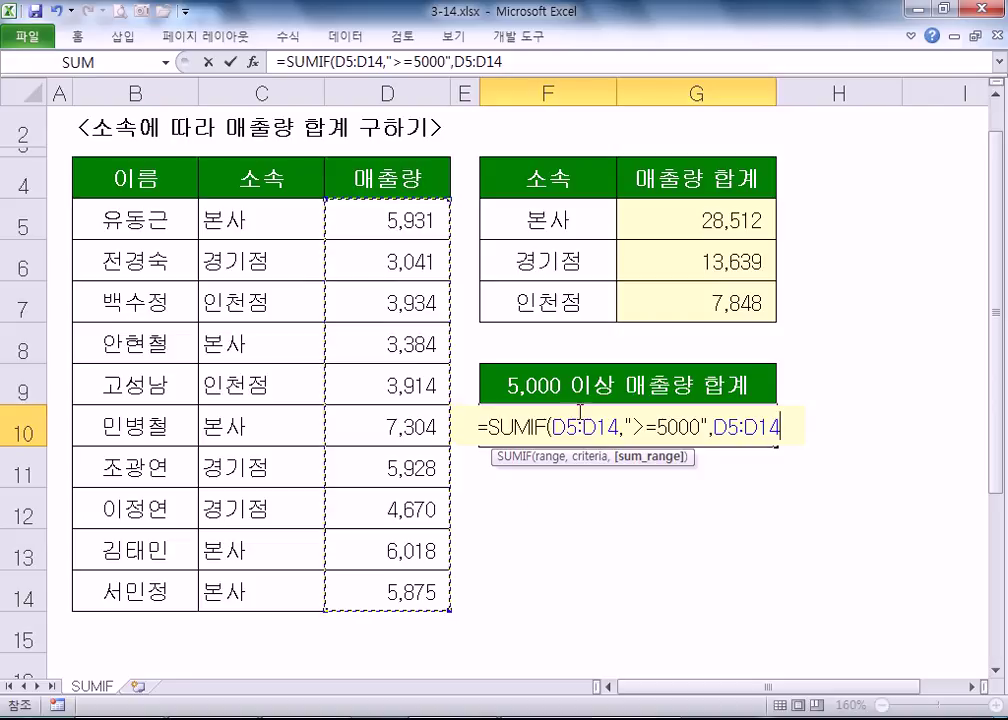
pyautogui.moveTo(551, 428); pyautogui.dragTo(618, 428)
pyautogui.moveTo(712, 428); pyautogui.dragTo(817, 422)
pyautogui.moveTo(551, 428); pyautogui.dragTo(618, 428)
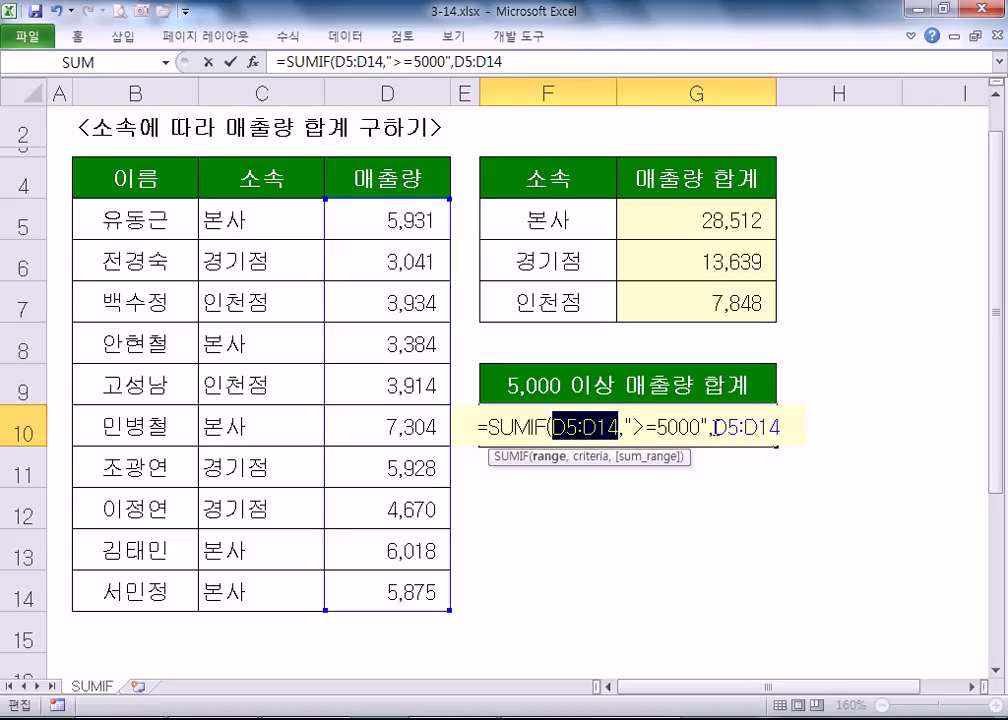
pyautogui.moveTo(713, 428); pyautogui.dragTo(791, 426)
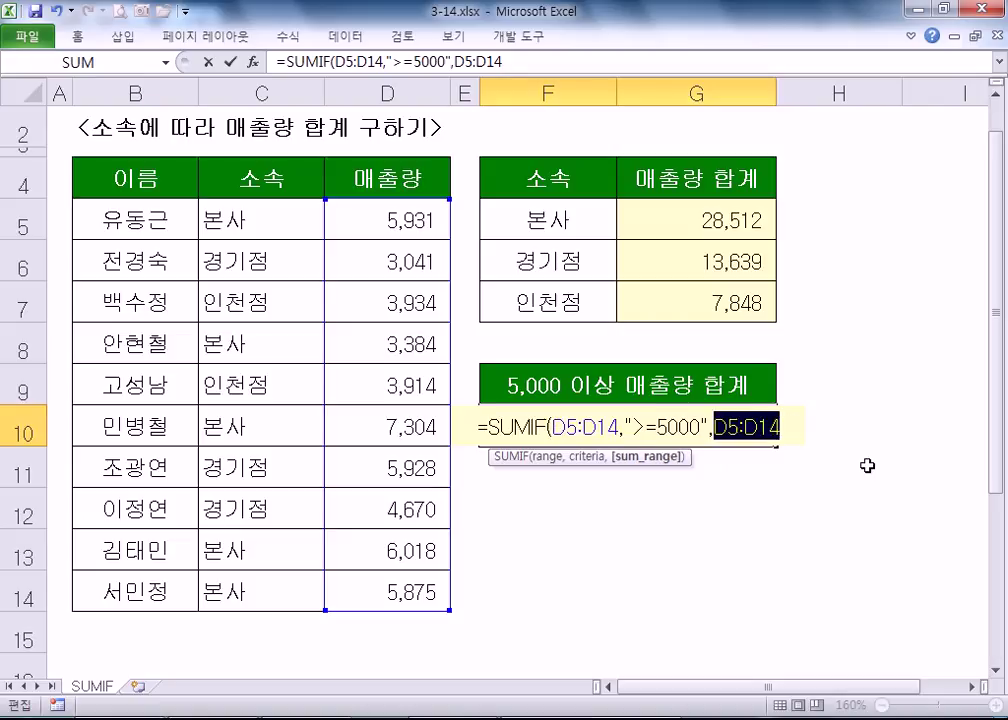
pyautogui.press('BackSpace')
pyautogui.press('BackSpace')
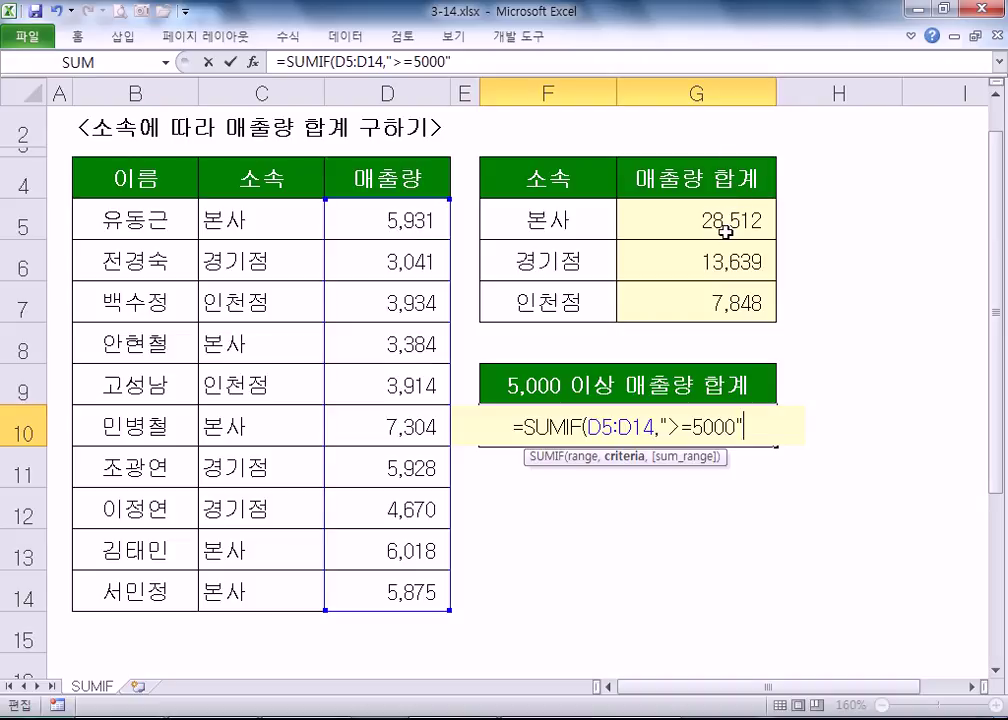
# - Commit F10's =SUMIF(D5:D14,">=5000"), retesting it without the closing parenthesis, to show 31,056
pyautogui.press('Return')
pyautogui.click(533, 421)
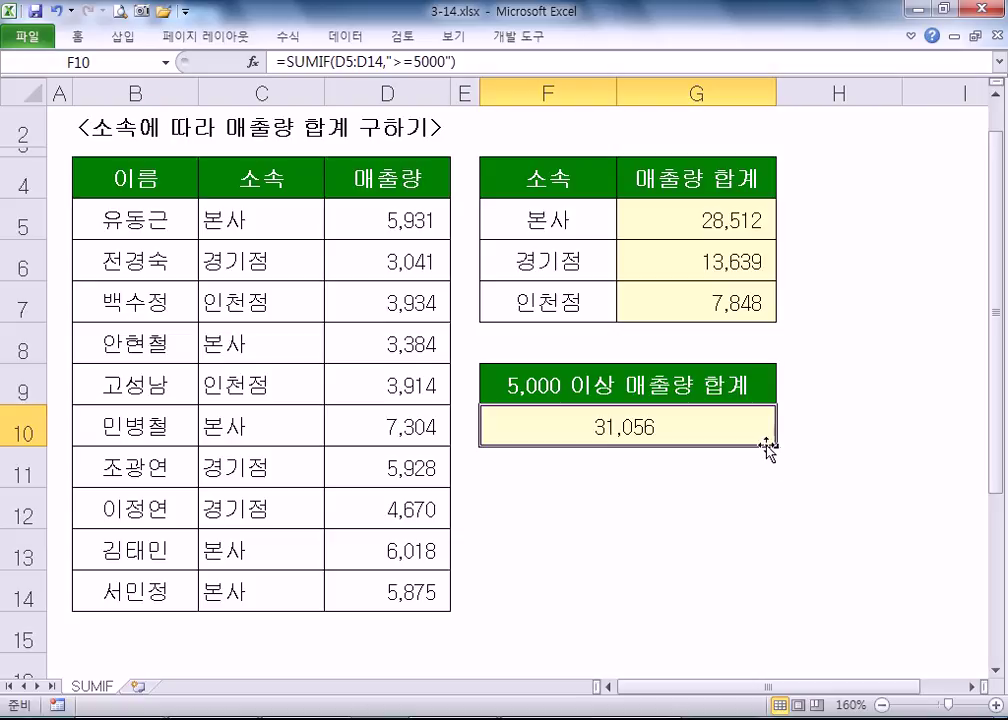
pyautogui.doubleClick(646, 423)
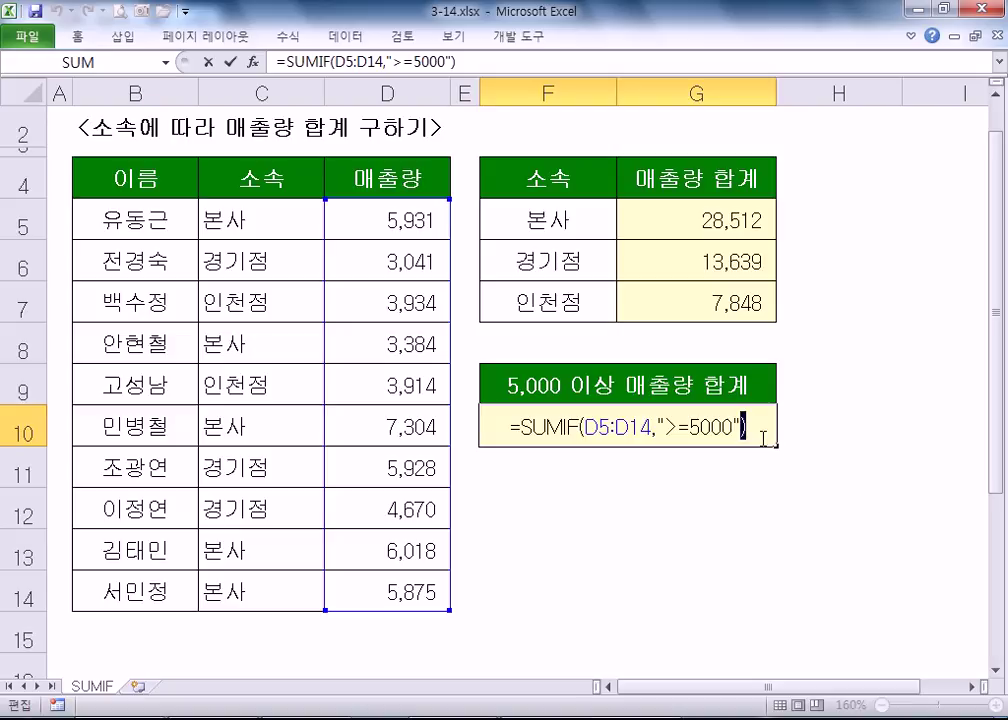
pyautogui.press('BackSpace')
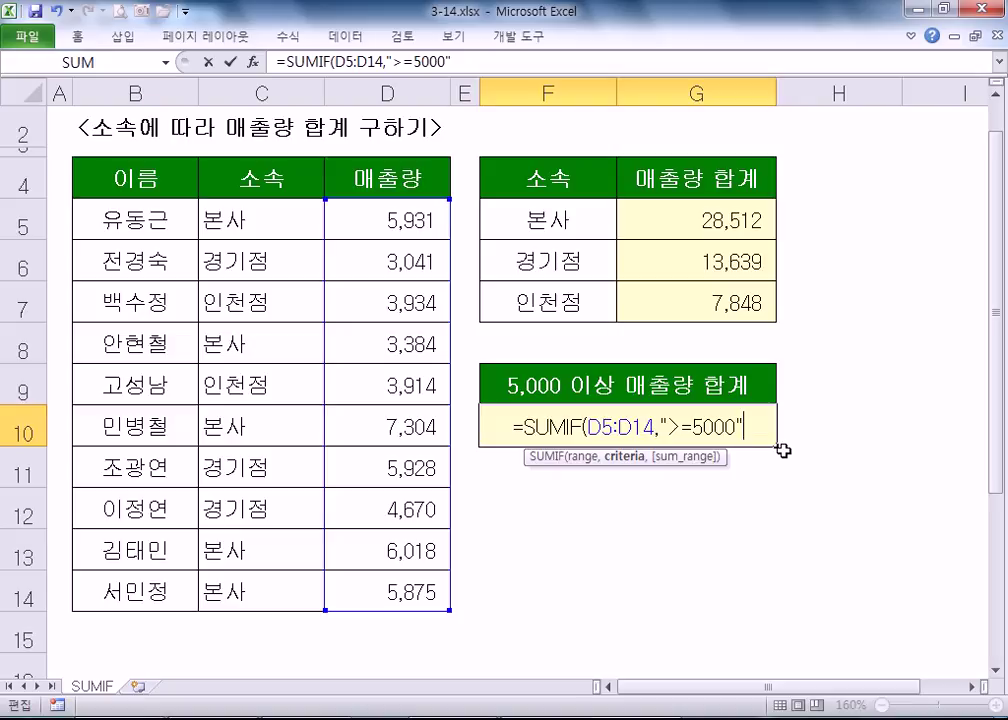
pyautogui.press('Return')
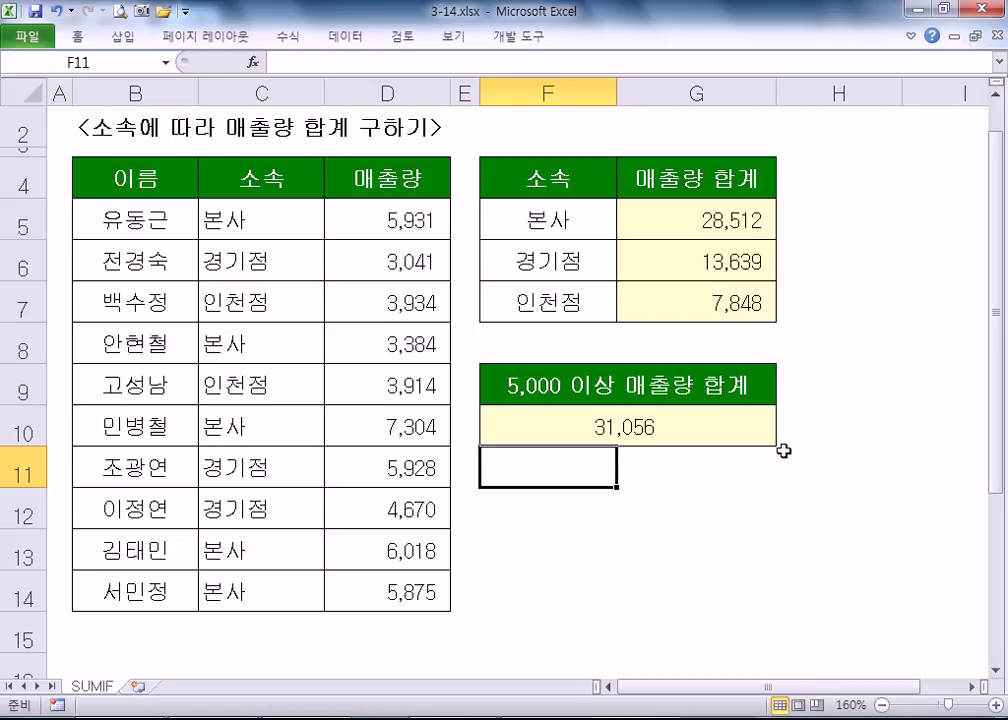
pyautogui.click(697, 424)
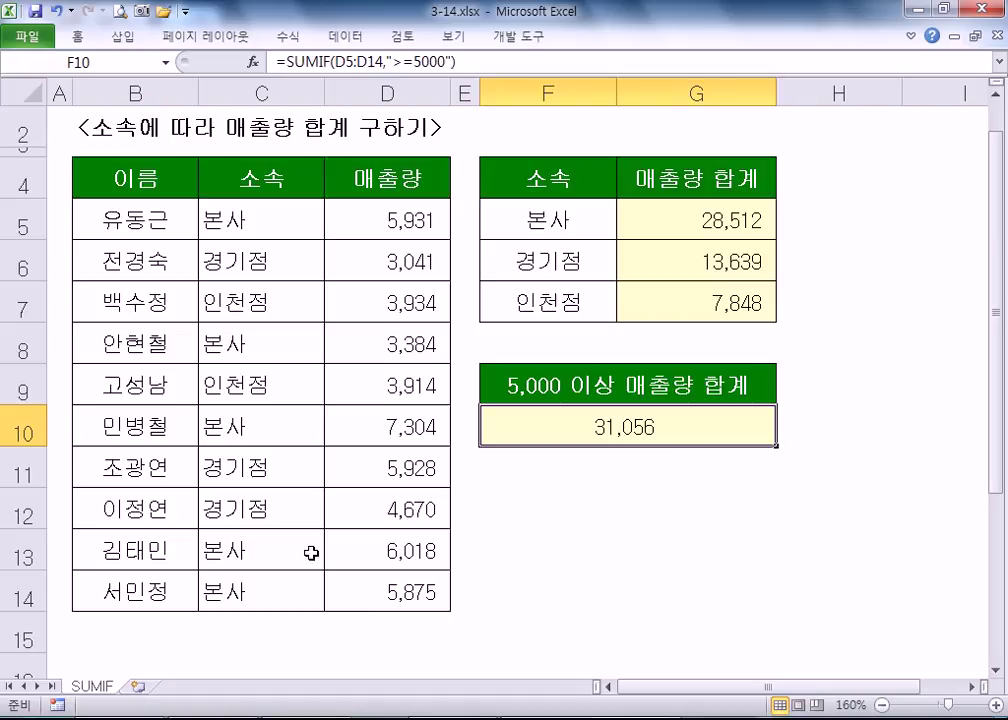
# - Open the workbook 3-15.xlsx from the Part3 예제 파일 folder
pyautogui.click(22, 36)
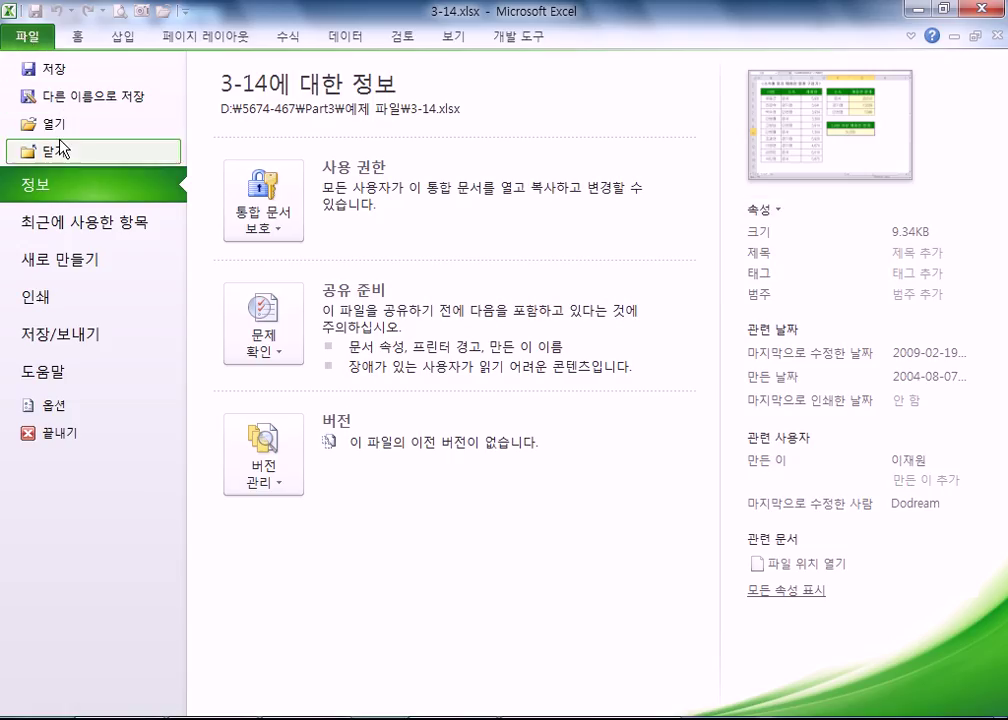
pyautogui.click(50, 124)
pyautogui.click(262, 384)
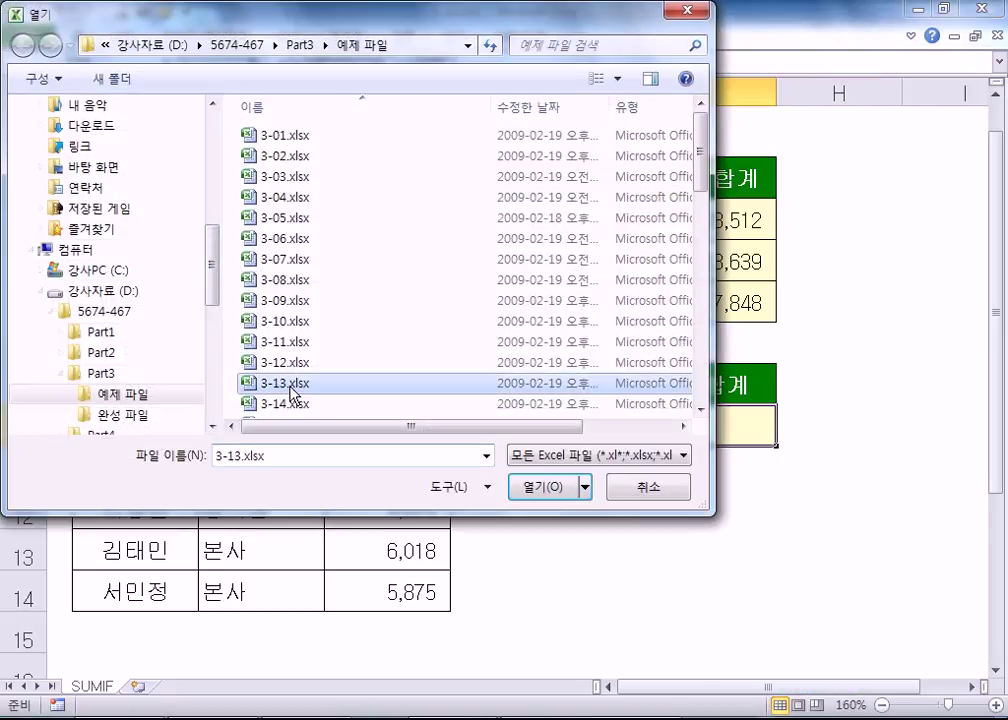
pyautogui.scroll(-1, 263, 371)
pyautogui.click(268, 365)
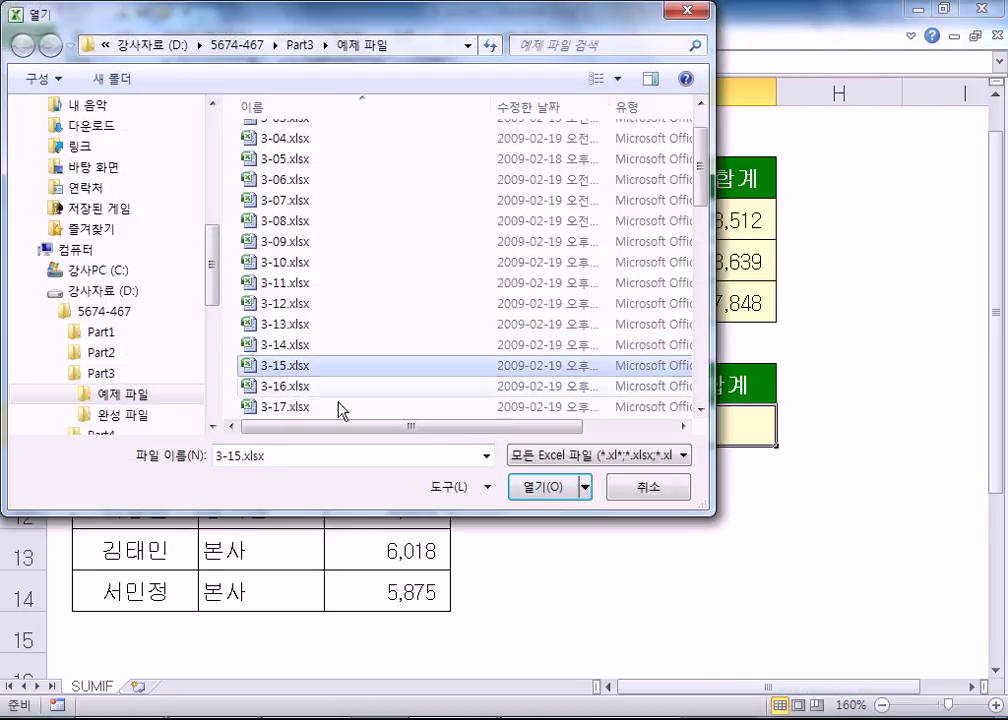
pyautogui.click(542, 487)
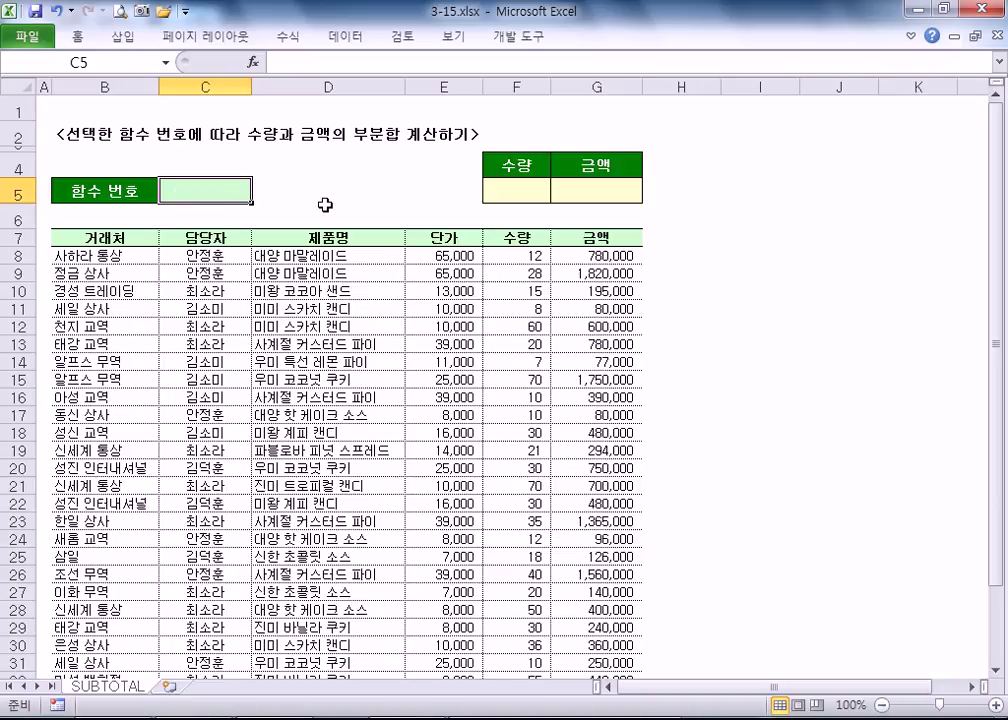
pyautogui.scroll(-6, 325, 205)
pyautogui.scroll(2, 342, 263)
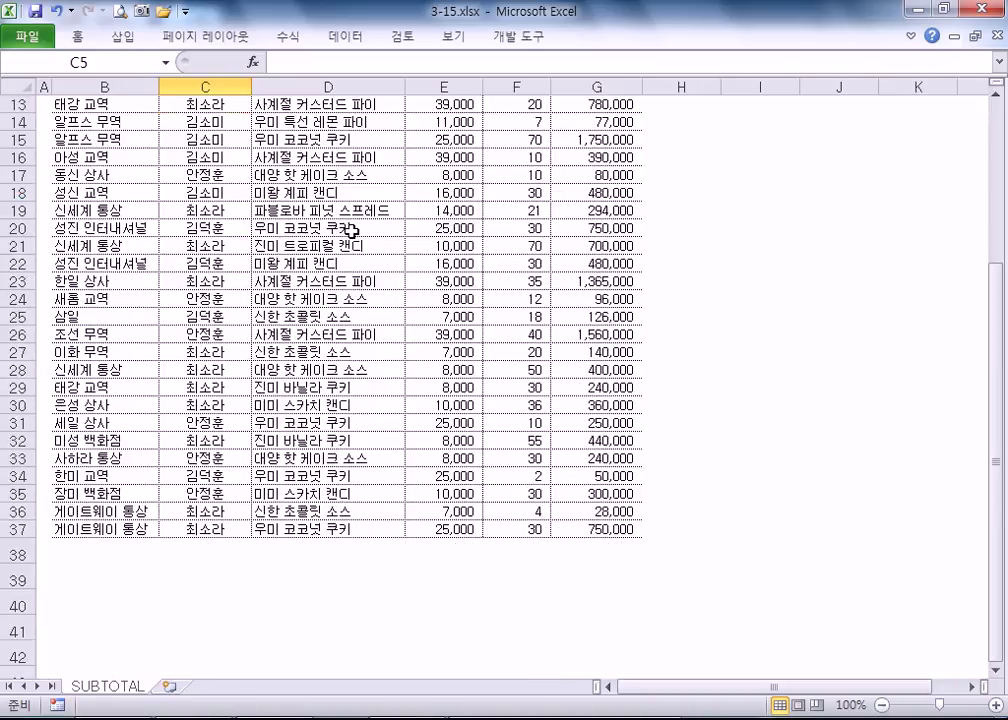
pyautogui.scroll(4, 352, 232)
pyautogui.click(20, 256)
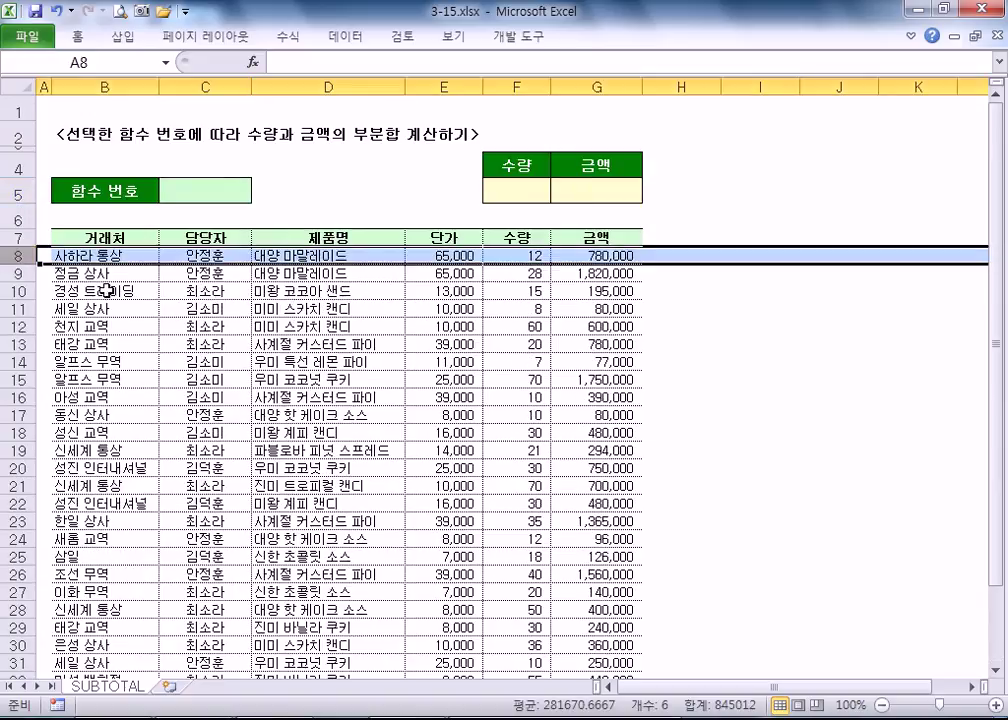
pyautogui.scroll(-8, 121, 360)
pyautogui.click(18, 317)
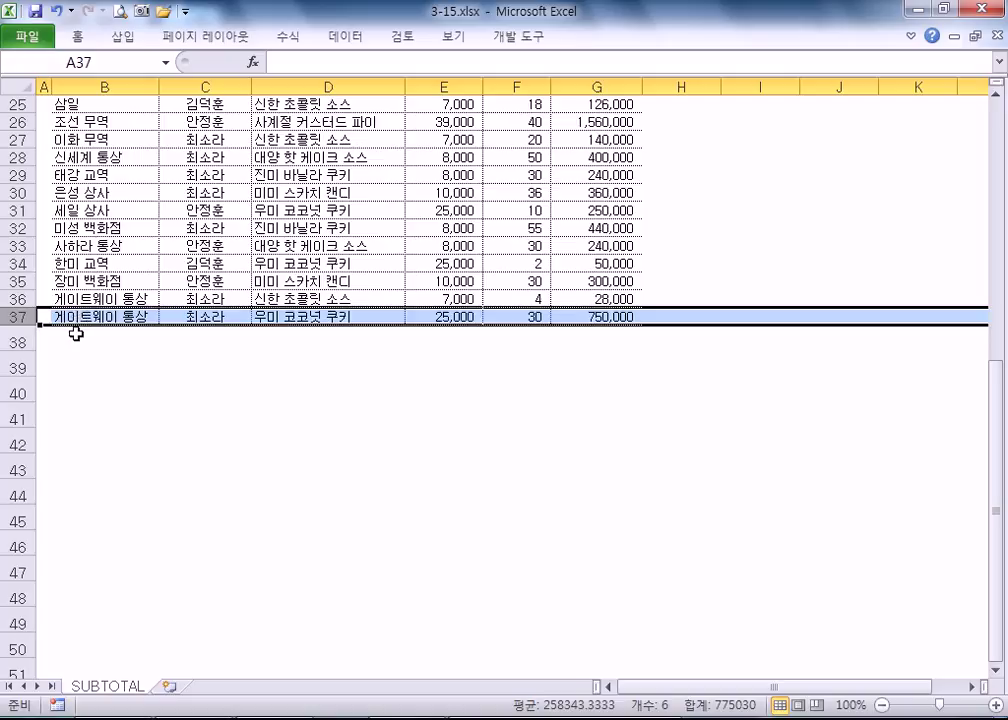
pyautogui.scroll(6, 76, 333)
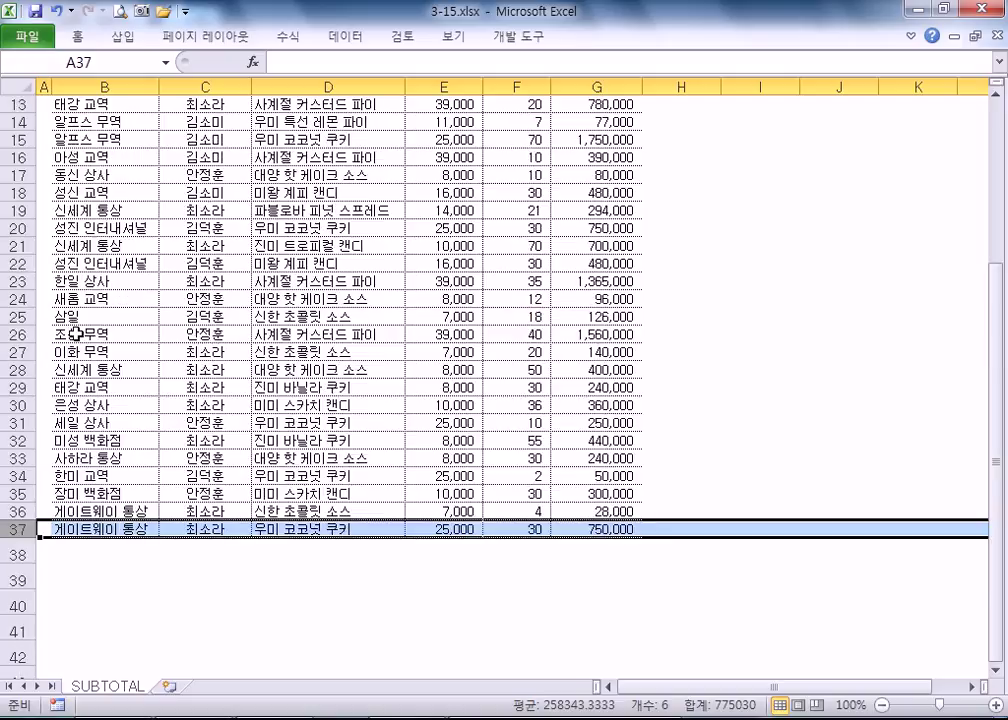
pyautogui.moveTo(14, 120); pyautogui.dragTo(14, 635)
pyautogui.scroll(2, 210, 580)
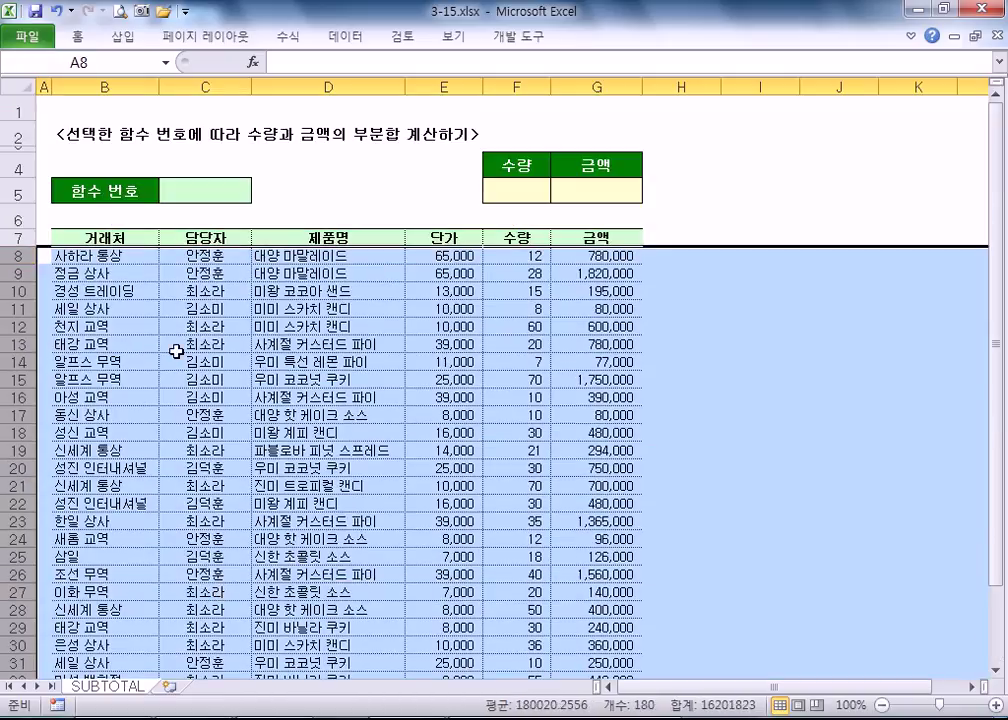
pyautogui.click(110, 256)
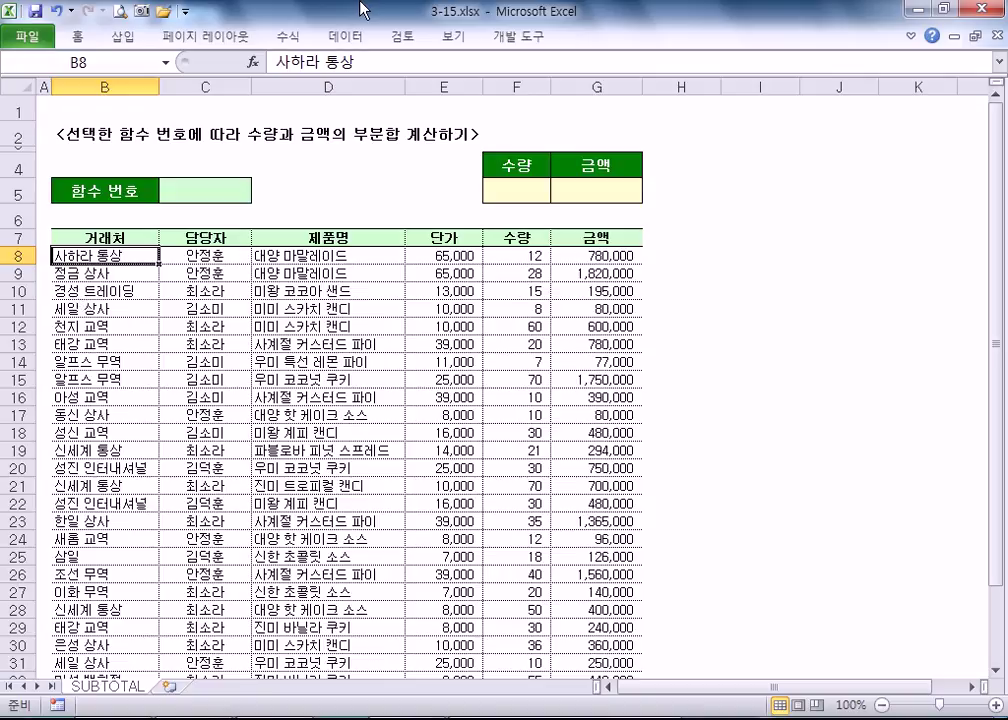
pyautogui.scroll(-3, 236, 362)
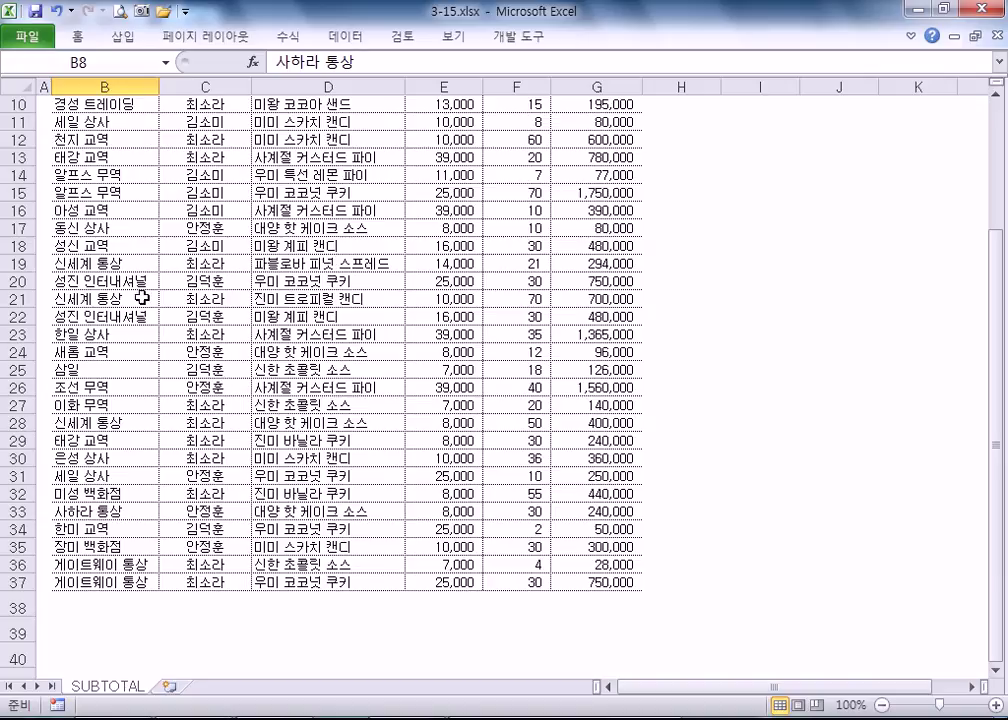
pyautogui.scroll(2, 118, 247)
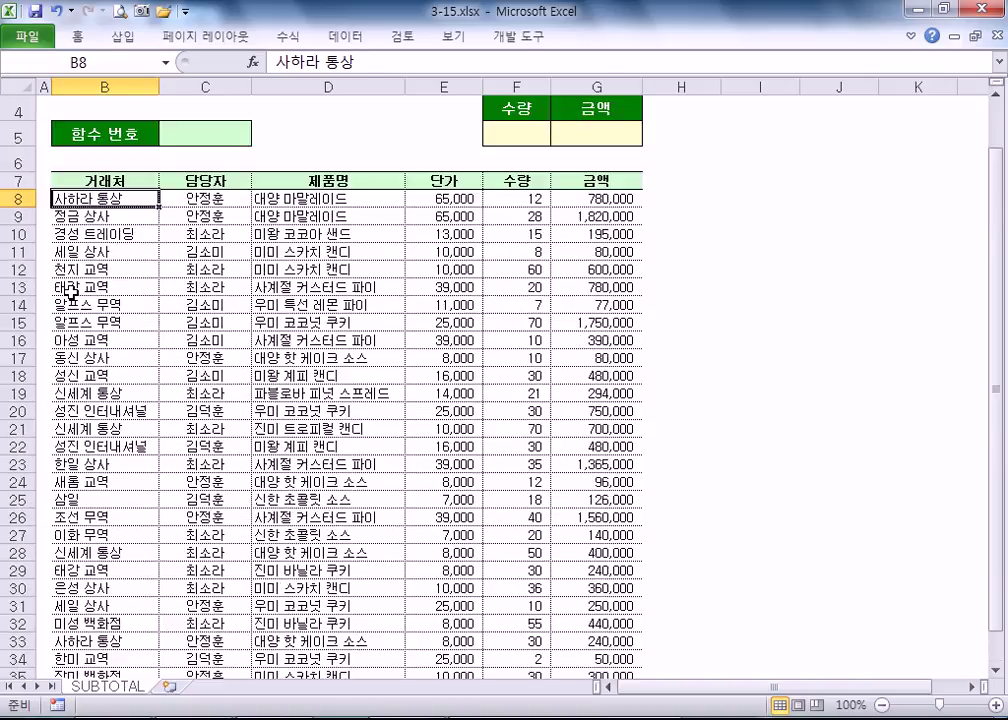
pyautogui.scroll(-1, 20, 243)
pyautogui.scroll(2, 65, 440)
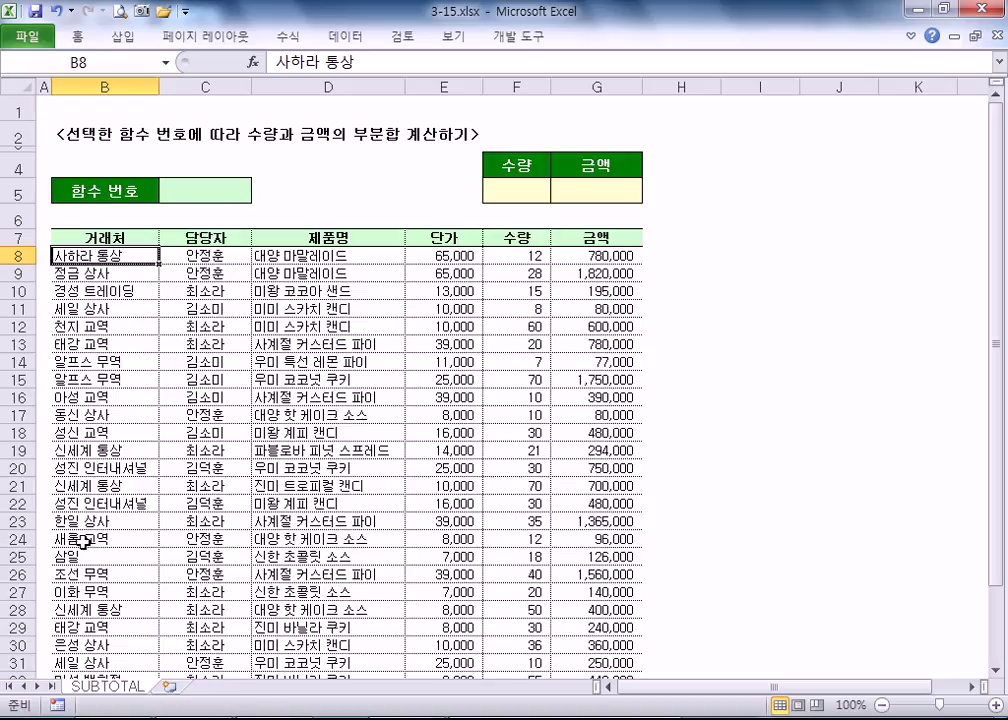
# - Enter 9 as the function number in C5
pyautogui.click(203, 190)
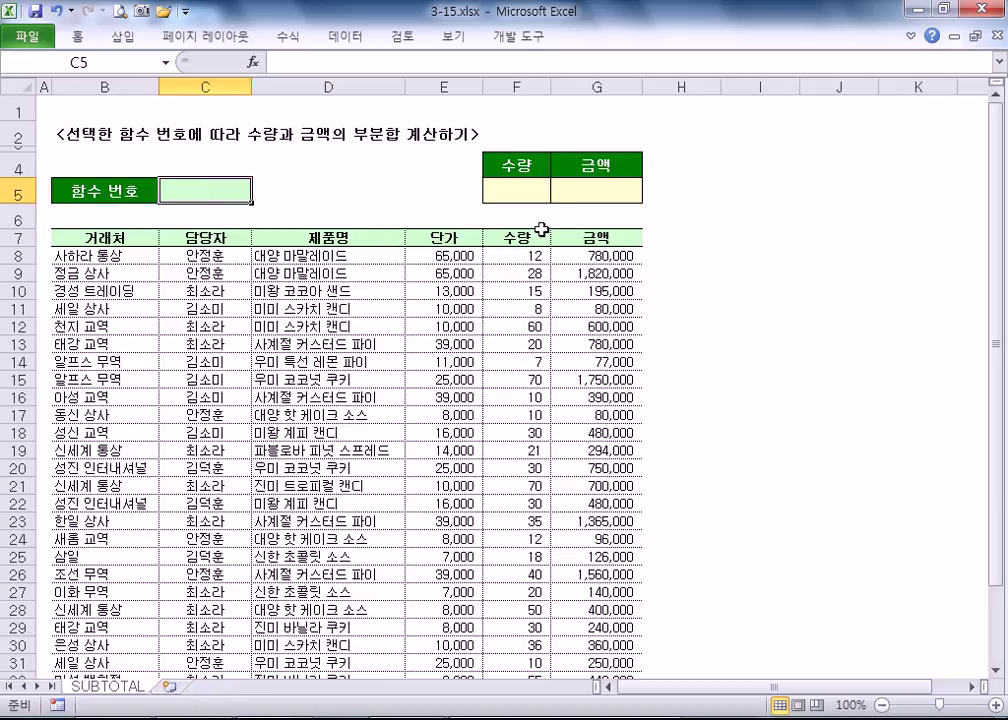
pyautogui.write('9')
pyautogui.press('Return')
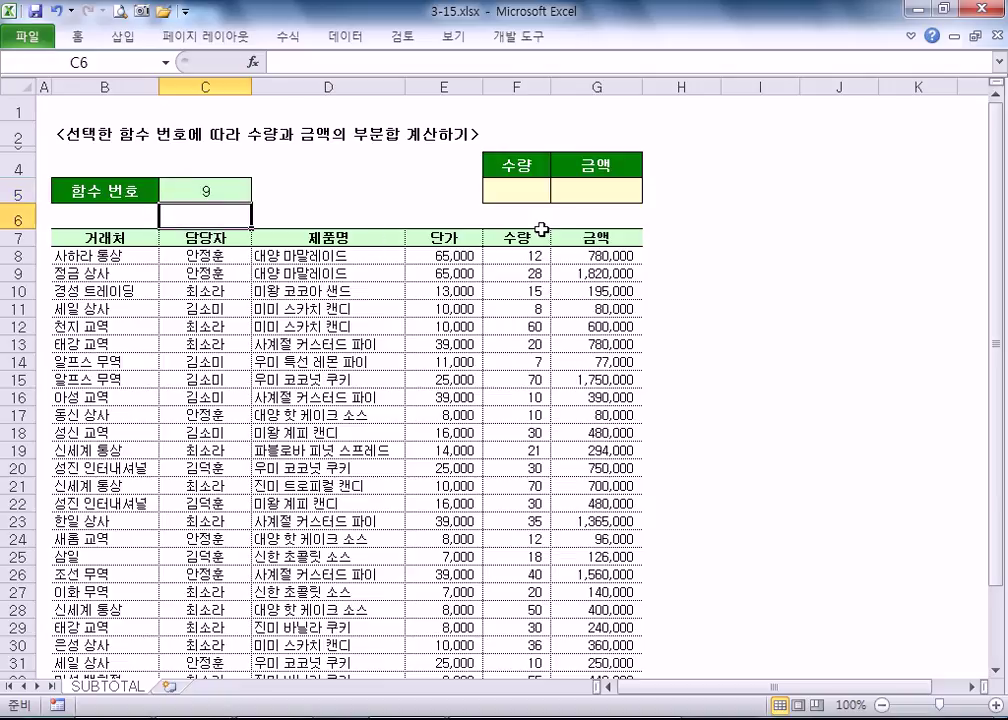
pyautogui.click(217, 182)
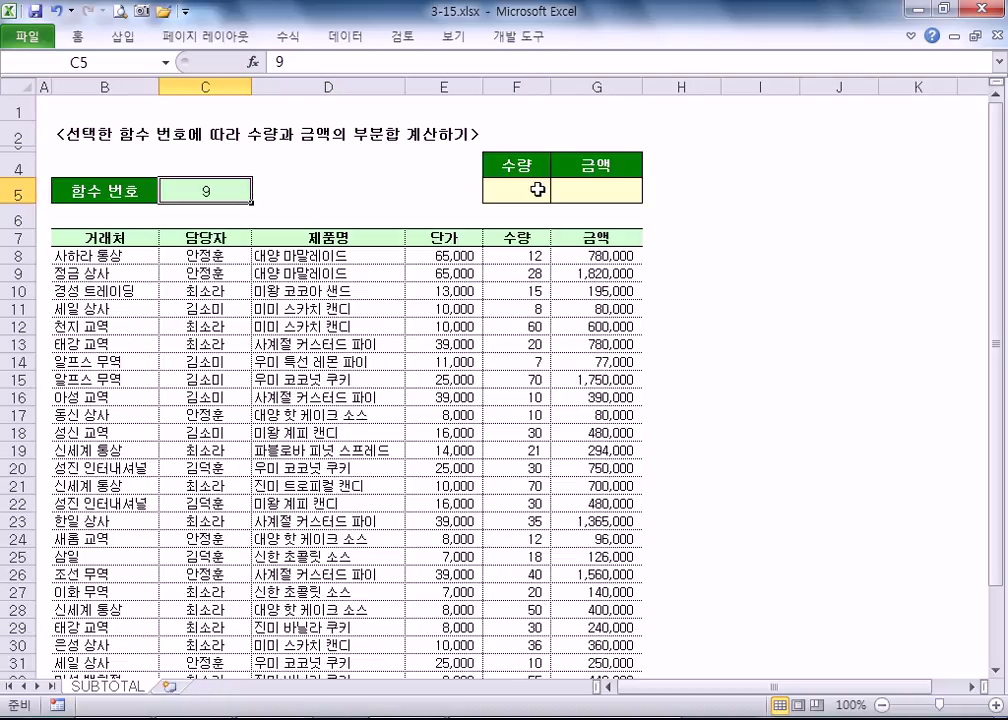
# - In F5 begin =SUBTOTAL(C5, with the quantity range starting at F8
pyautogui.click(500, 194)
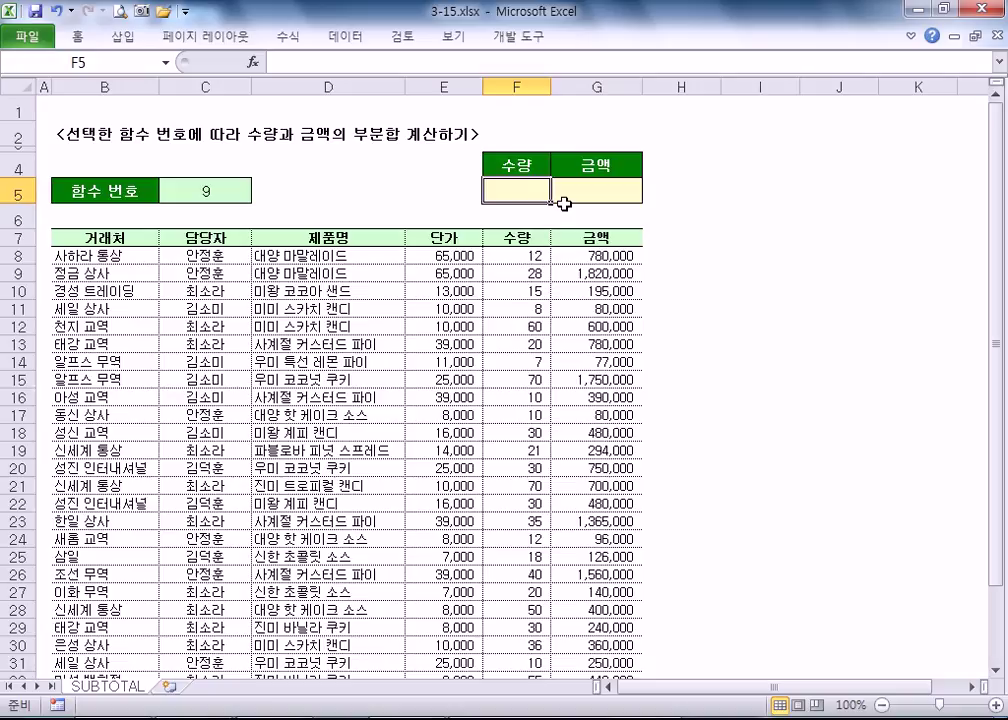
pyautogui.write('=')
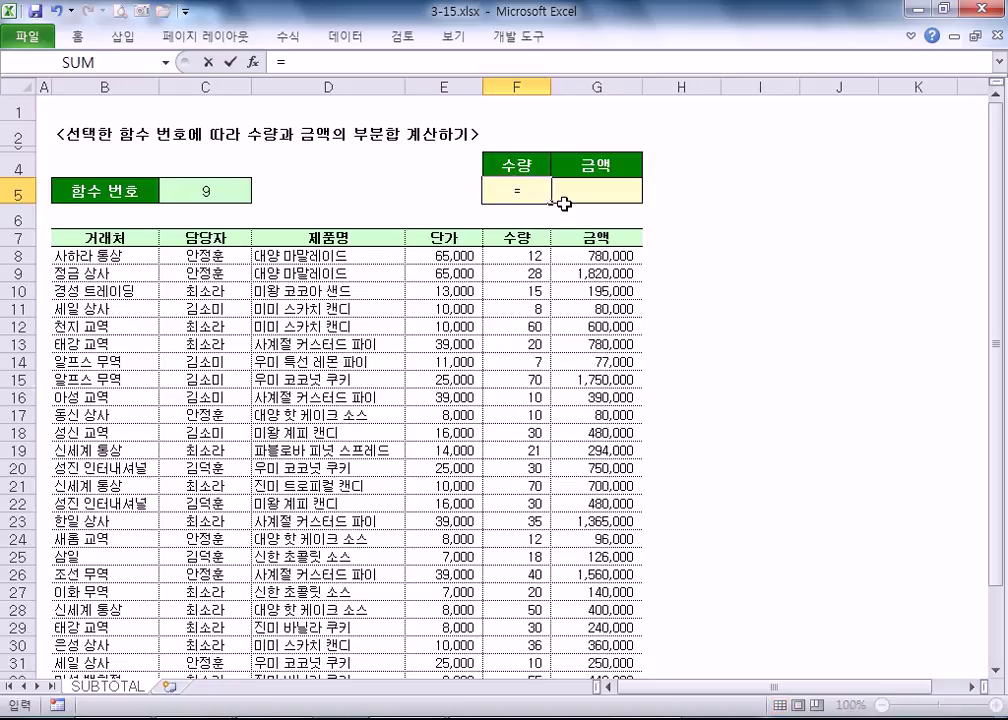
pyautogui.write('SUB')
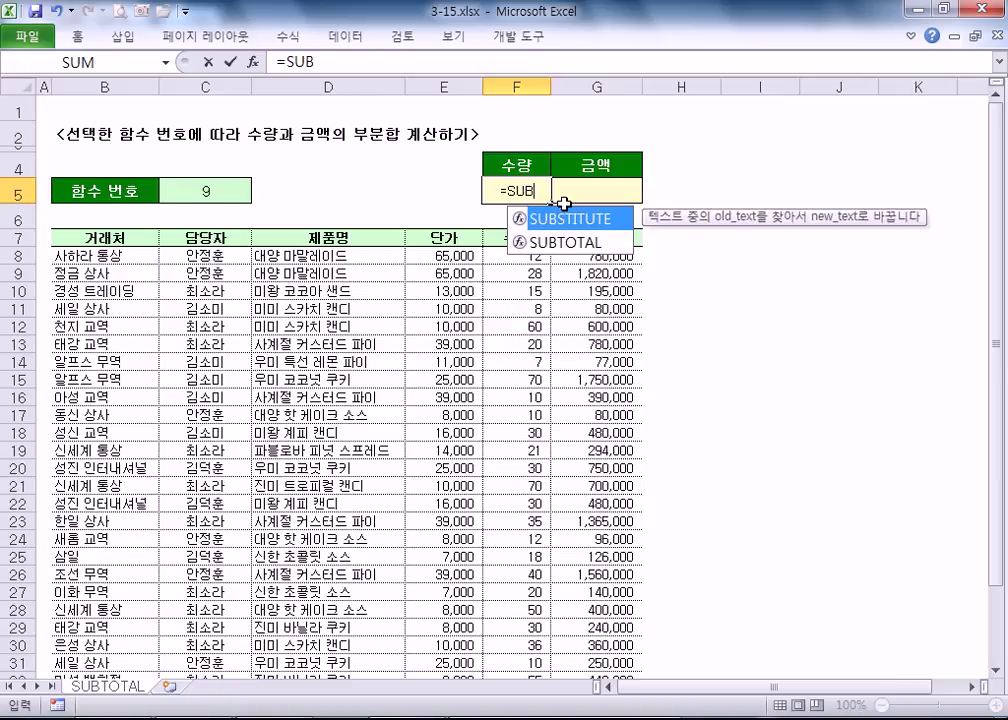
pyautogui.press('Down')
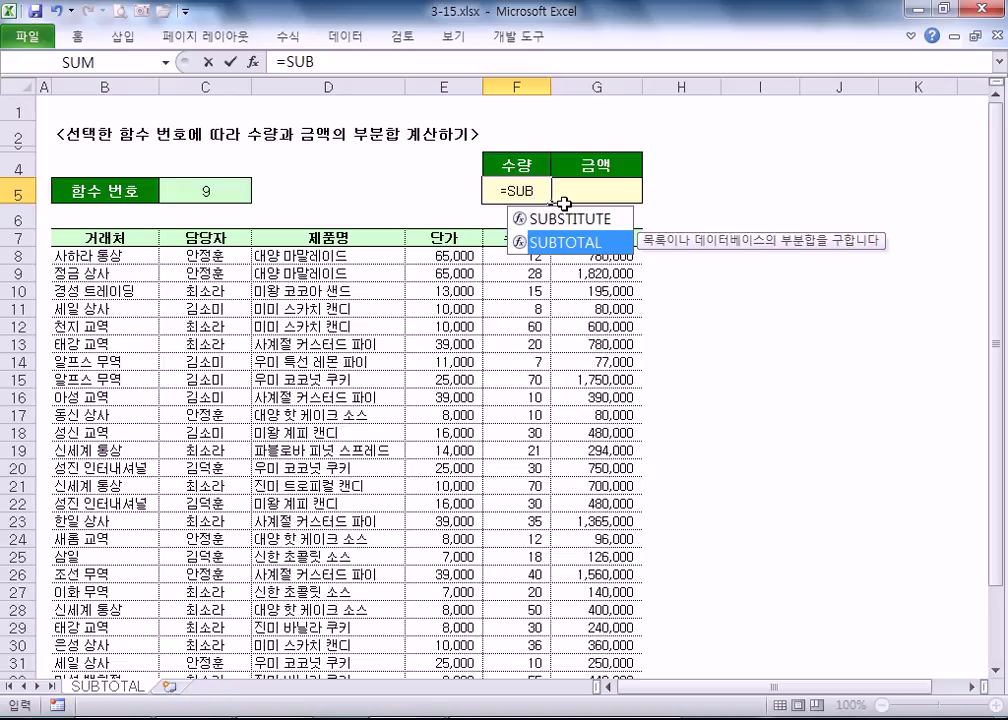
pyautogui.press('Tab')
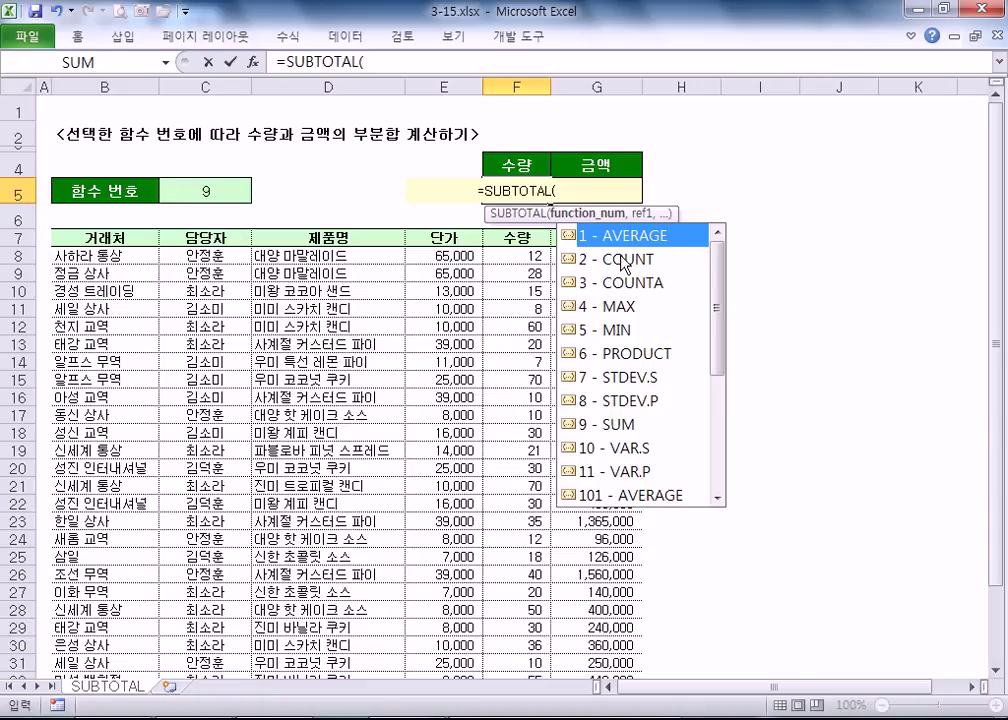
pyautogui.click(218, 193)
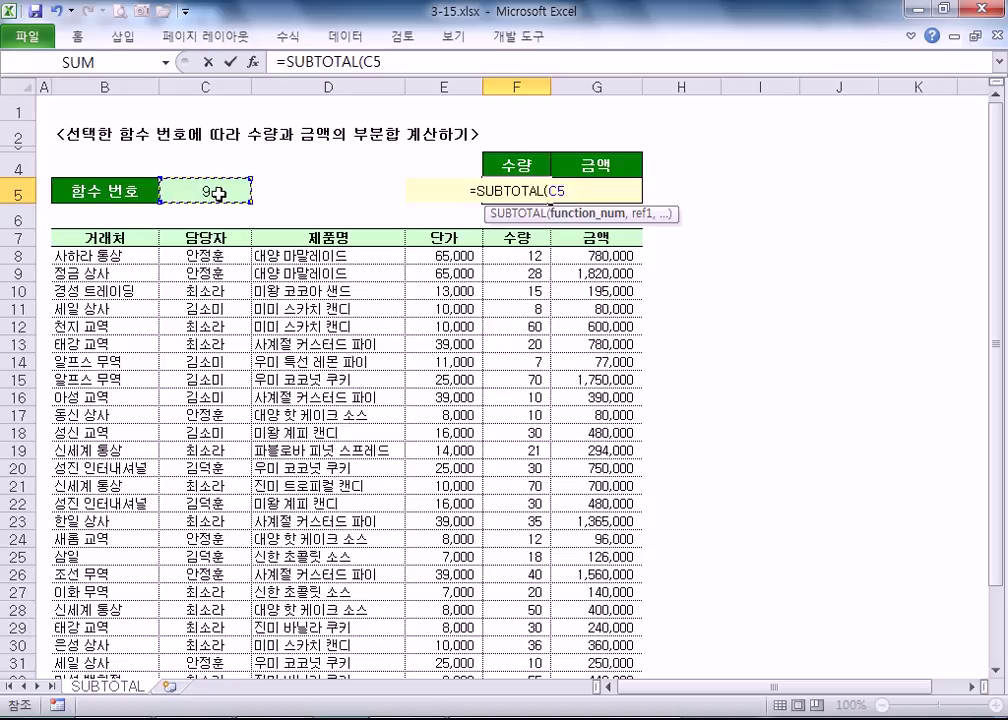
pyautogui.write(',')
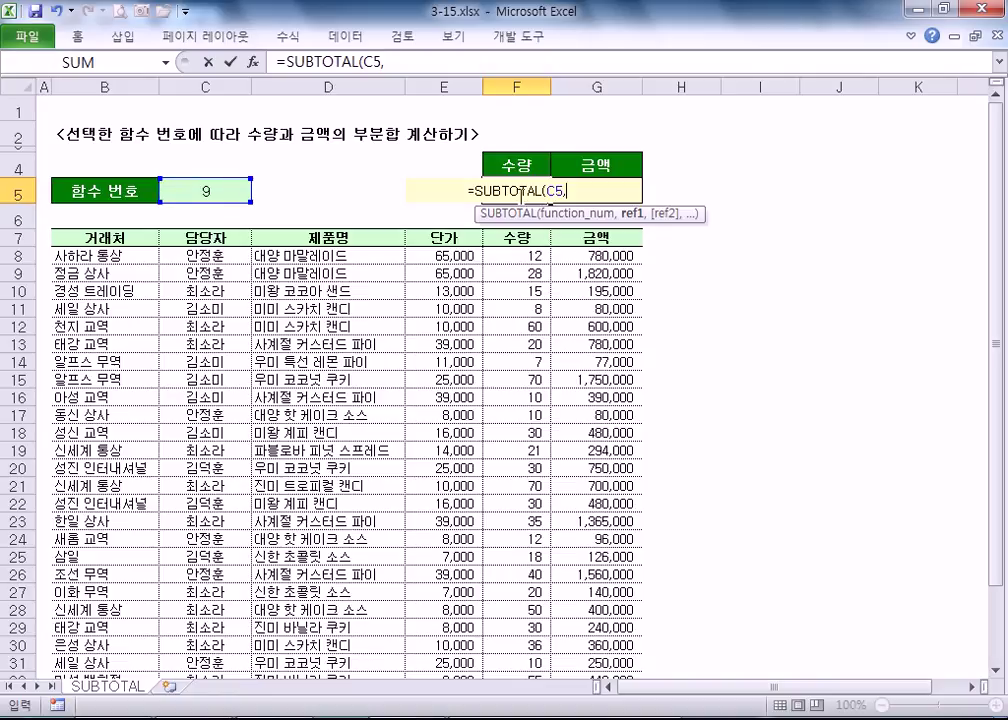
pyautogui.click(527, 258)
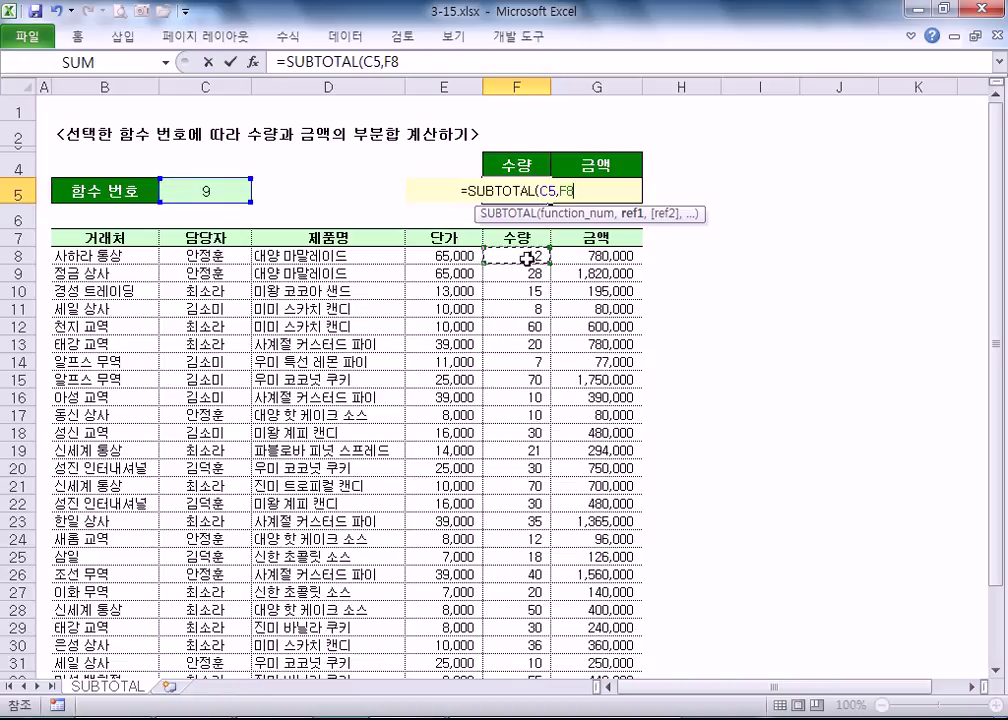
pyautogui.moveTo(527, 258); pyautogui.dragTo(503, 261)
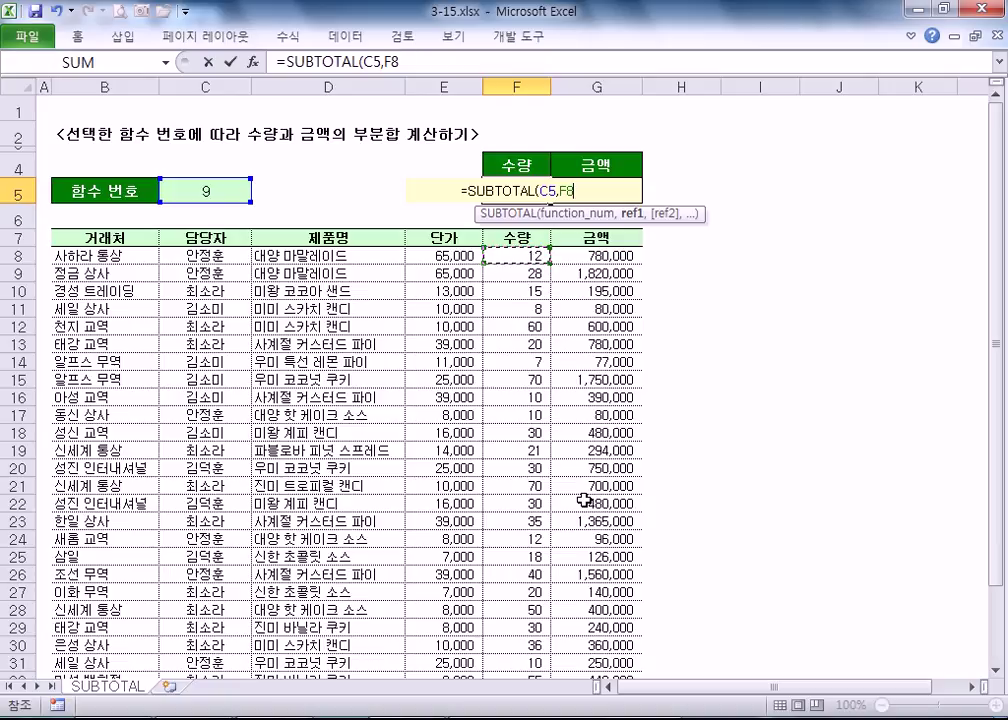
# - Extend the range to F8:F37 and commit =SUBTOTAL(C5,F8:F37) in F5, giving 823
pyautogui.hotkey('ctrl', 'shift', 'Down')
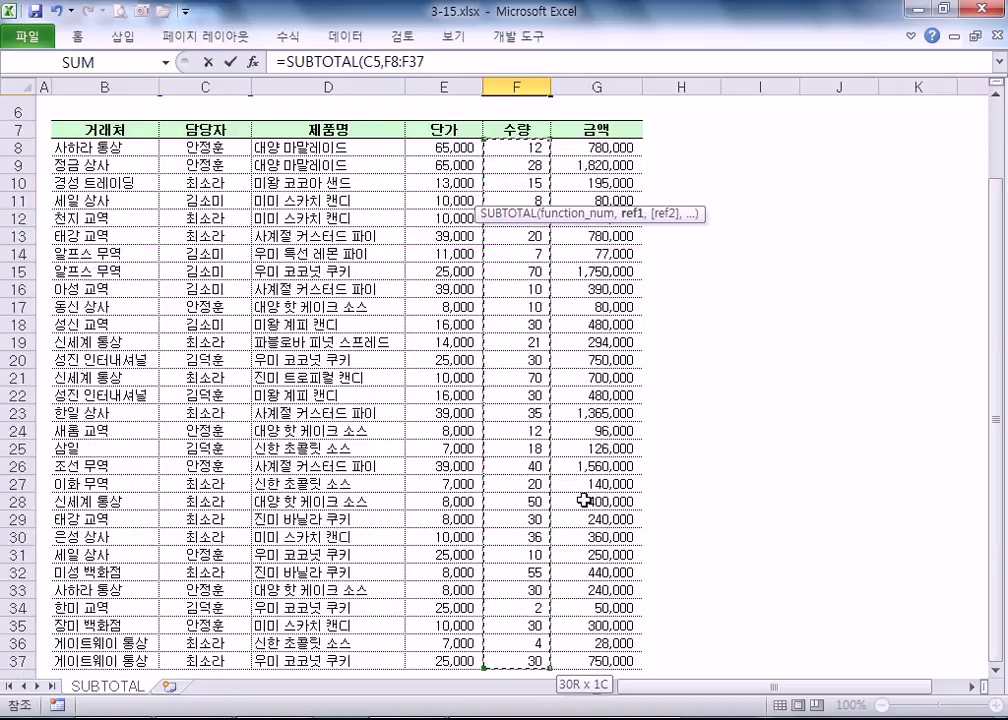
pyautogui.scroll(-2, 584, 500)
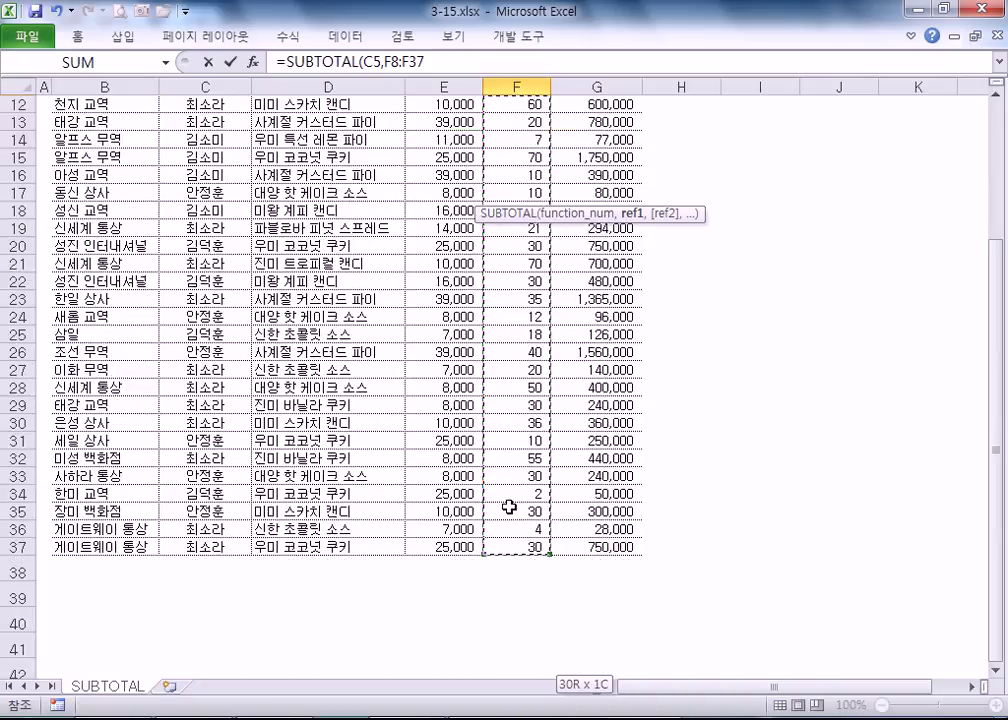
pyautogui.scroll(4, 509, 507)
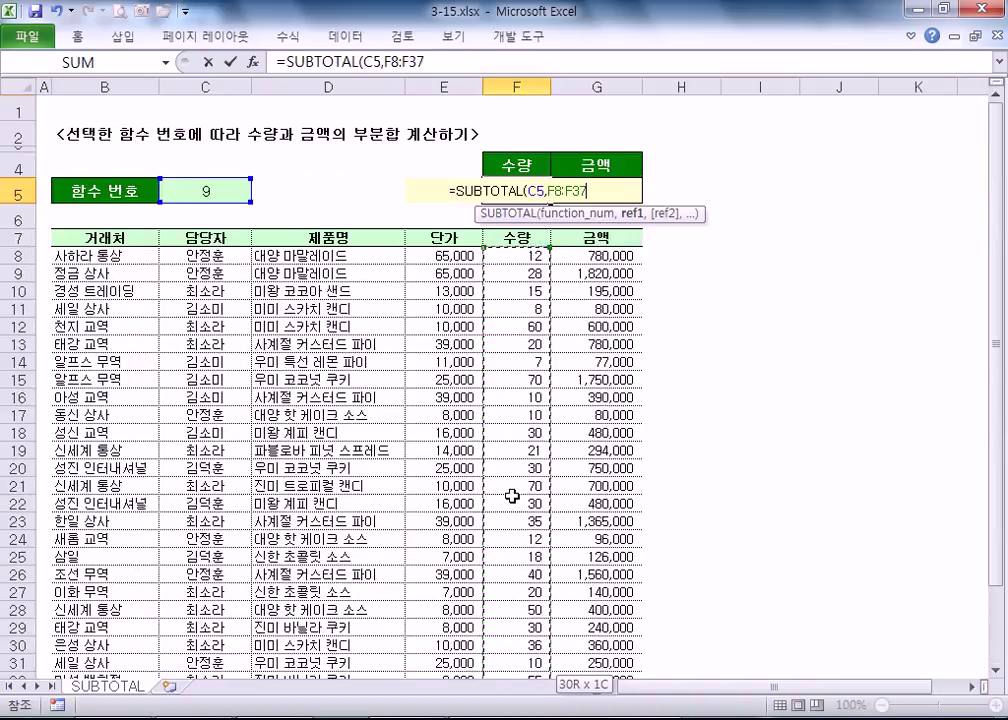
pyautogui.press('Return')
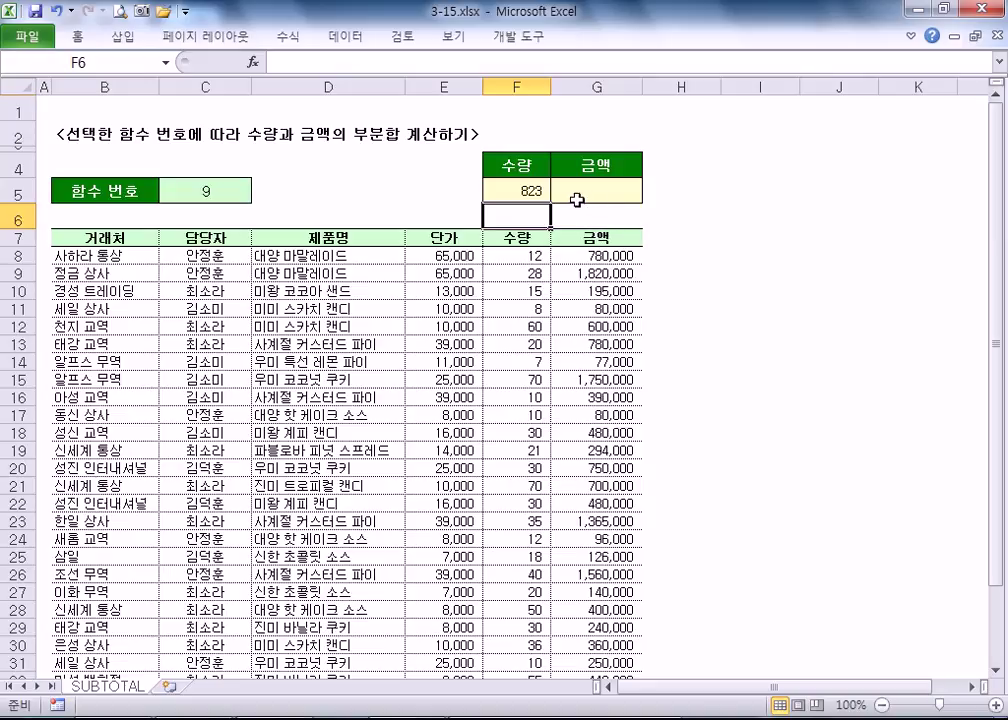
# - Review the F5 SUBTOTAL formula and C5 function number, leaving F5 unchanged
pyautogui.click(521, 186)
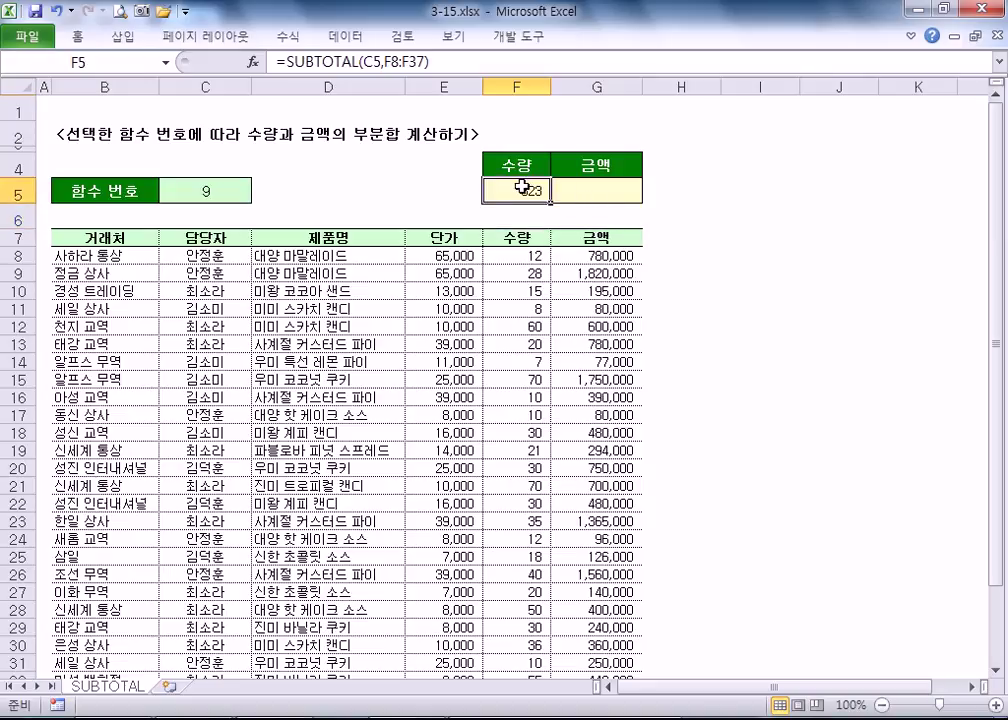
pyautogui.click(592, 194)
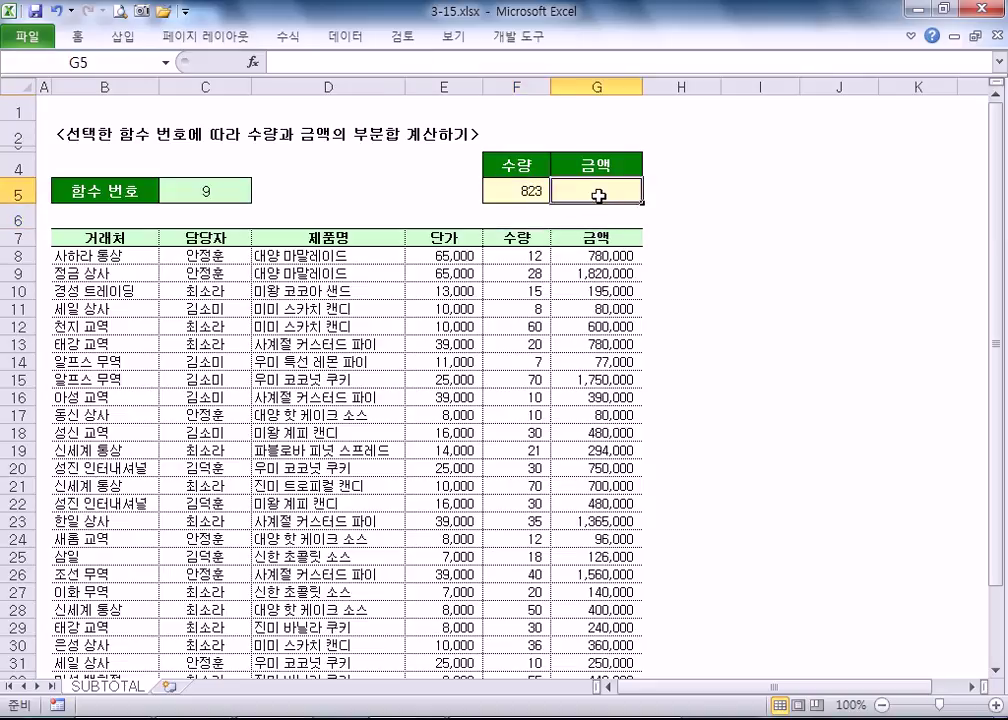
pyautogui.click(530, 193)
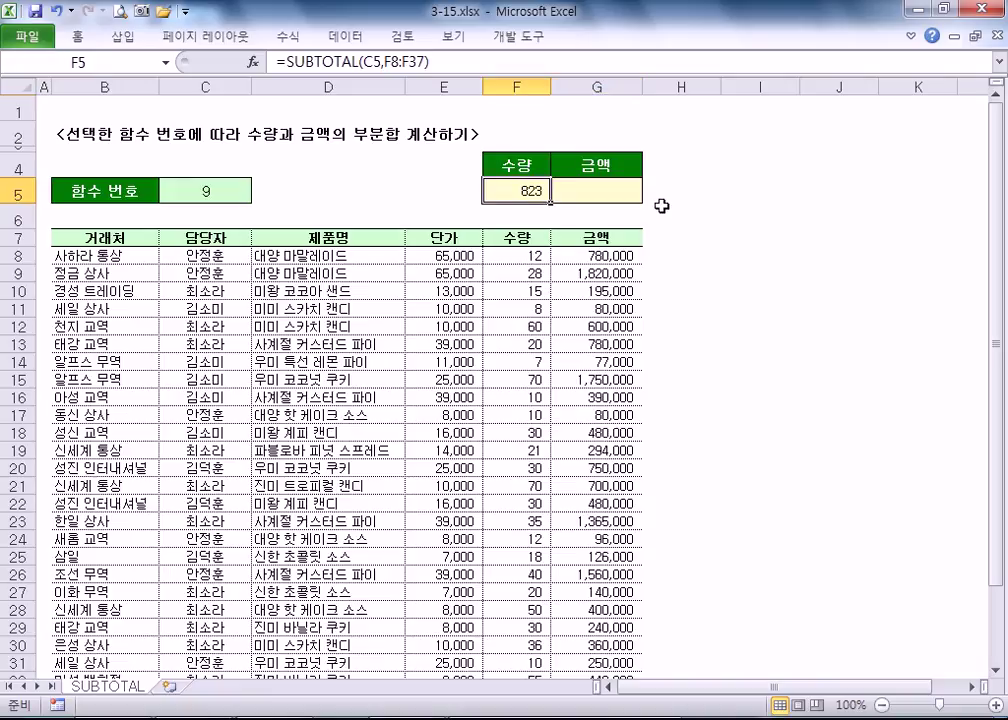
pyautogui.click(207, 188)
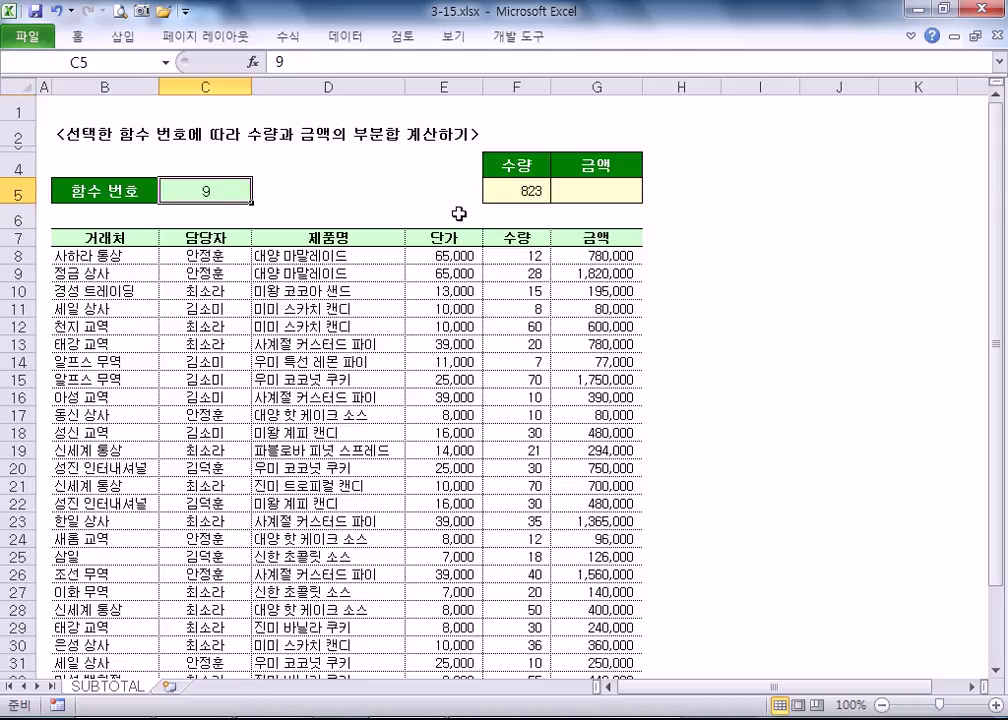
pyautogui.click(530, 192)
pyautogui.click(583, 195)
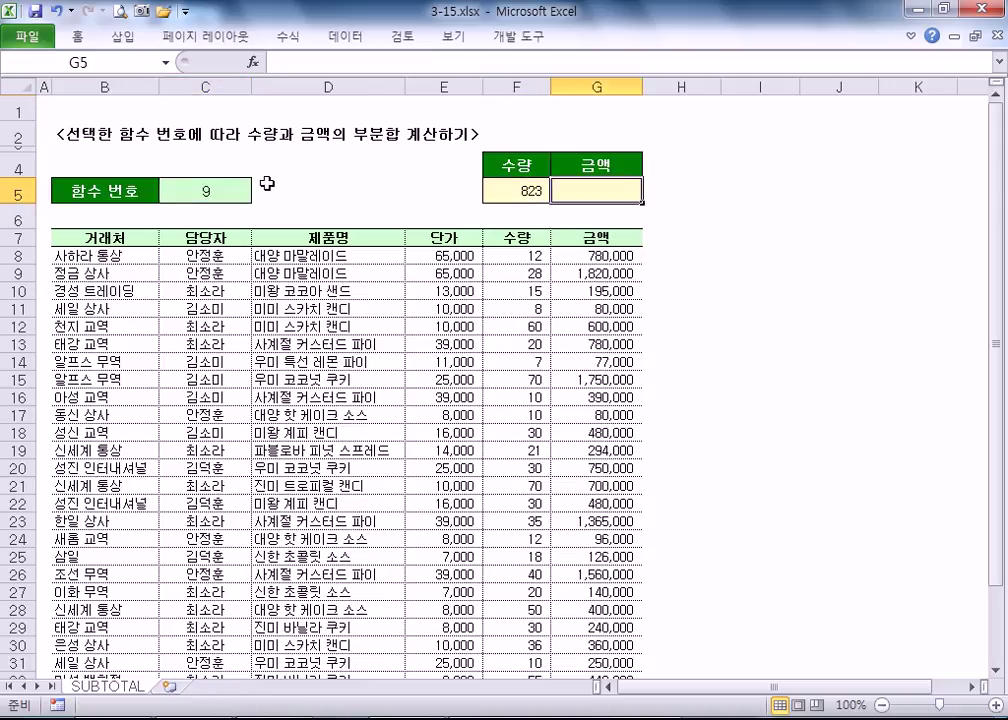
pyautogui.click(276, 192)
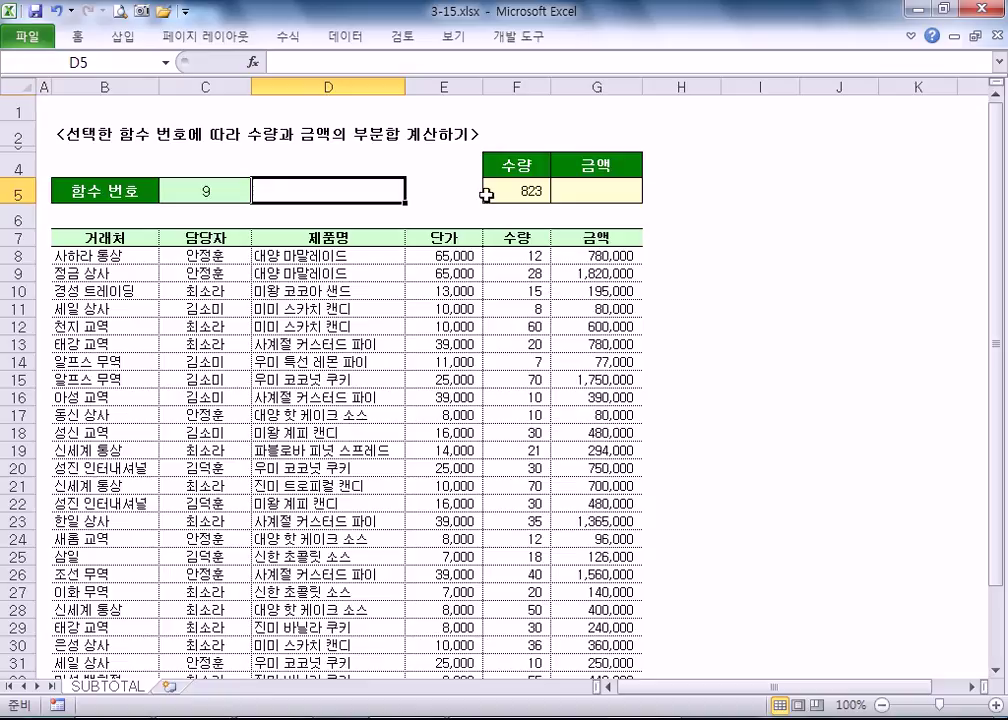
pyautogui.click(516, 191)
pyautogui.doubleClick(535, 191)
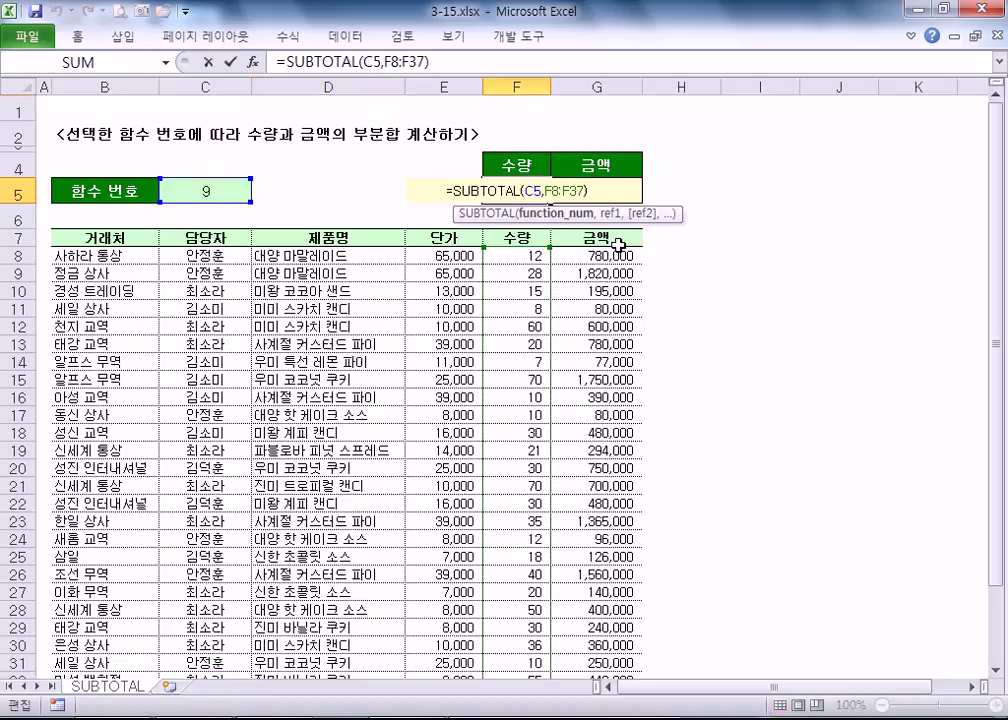
pyautogui.press('F4')
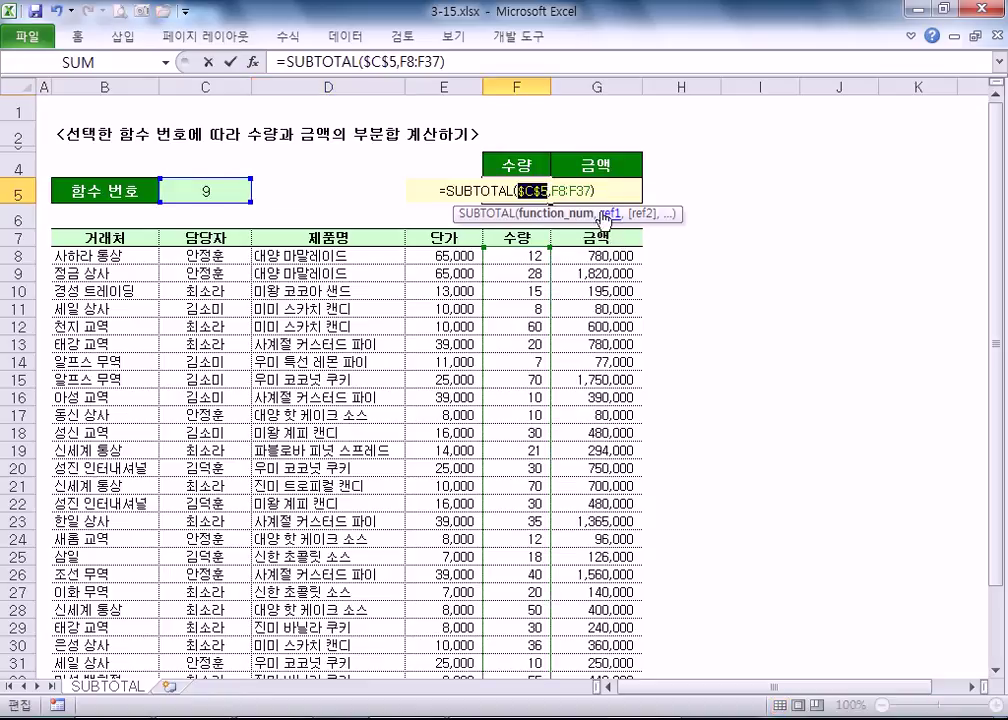
pyautogui.press('Escape')
# - Start =SUBTOTAL( in G5 by picking SUBTOTAL from the autocomplete list
pyautogui.click(598, 192)
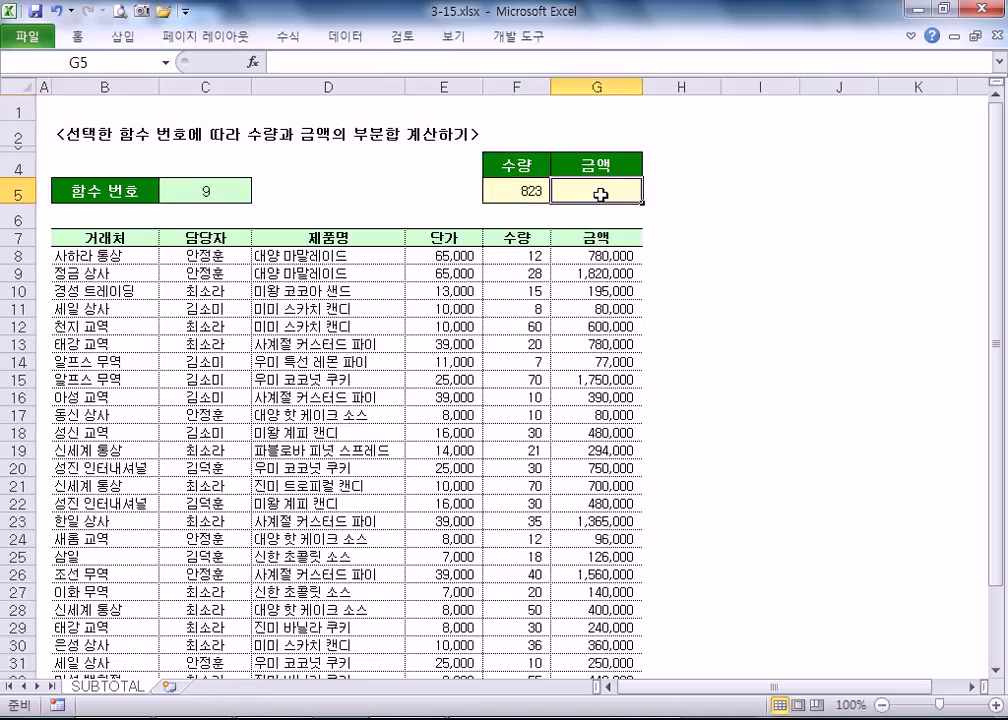
pyautogui.write('=S')
pyautogui.press('Down')
pyautogui.press('Tab')
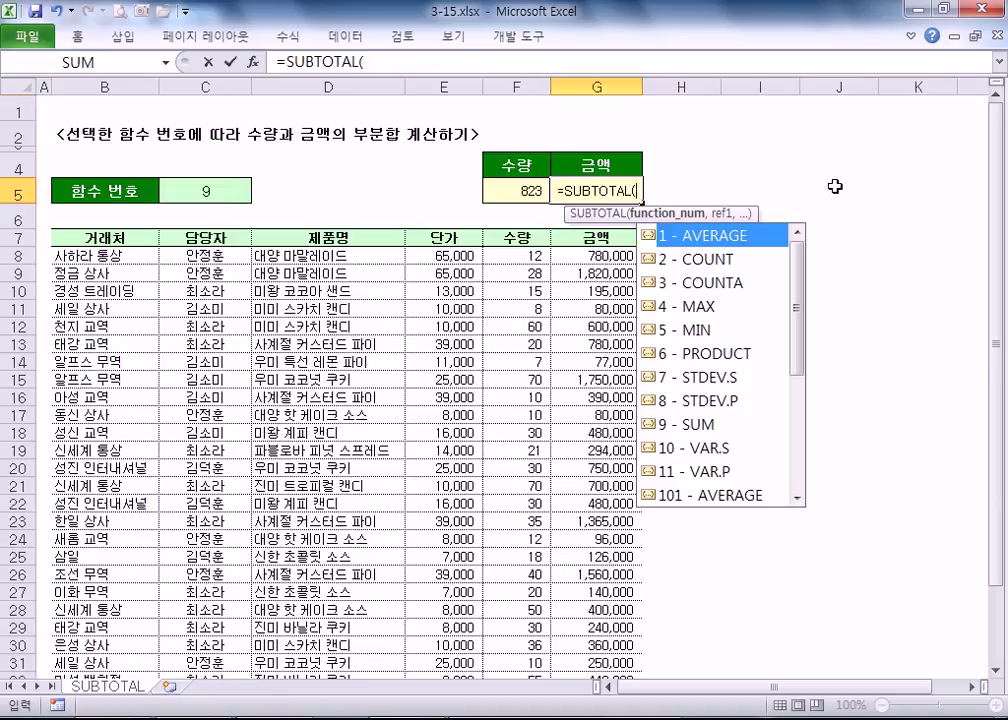
# - Complete =SUBTOTAL(C5,G8:G37) in G5 so the amount total reads 15,601,000
pyautogui.click(196, 188)
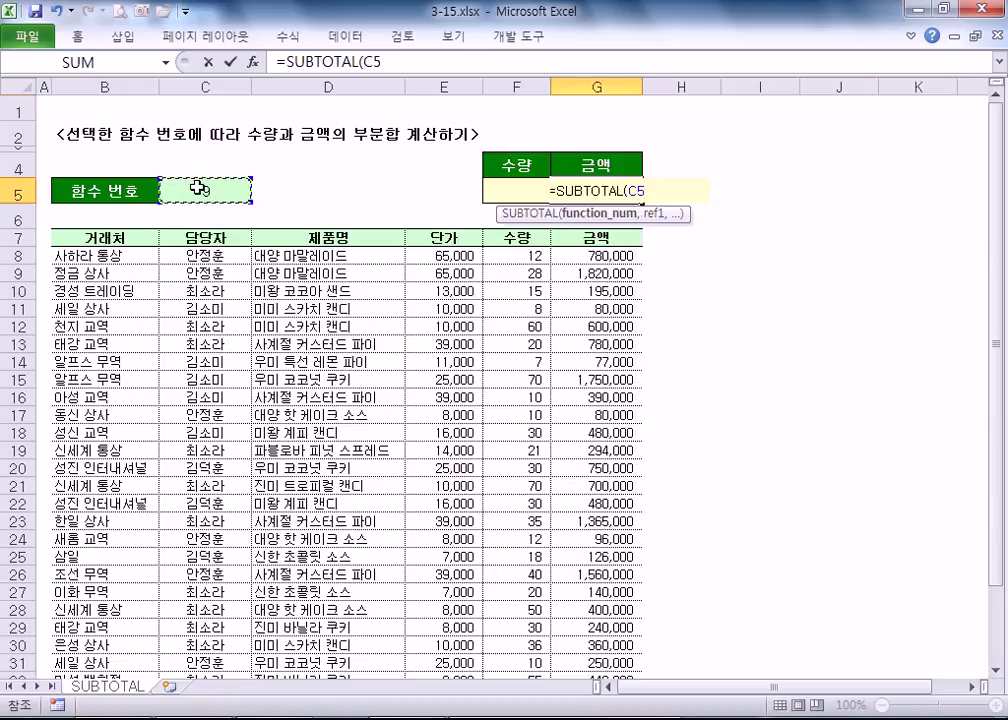
pyautogui.write(',')
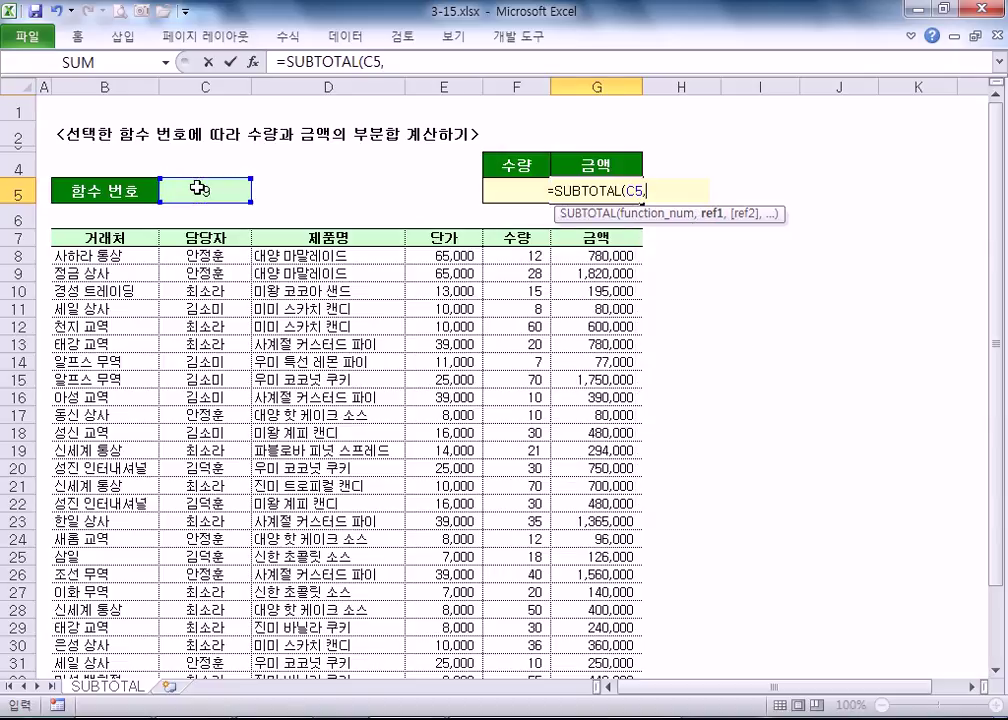
pyautogui.click(579, 259)
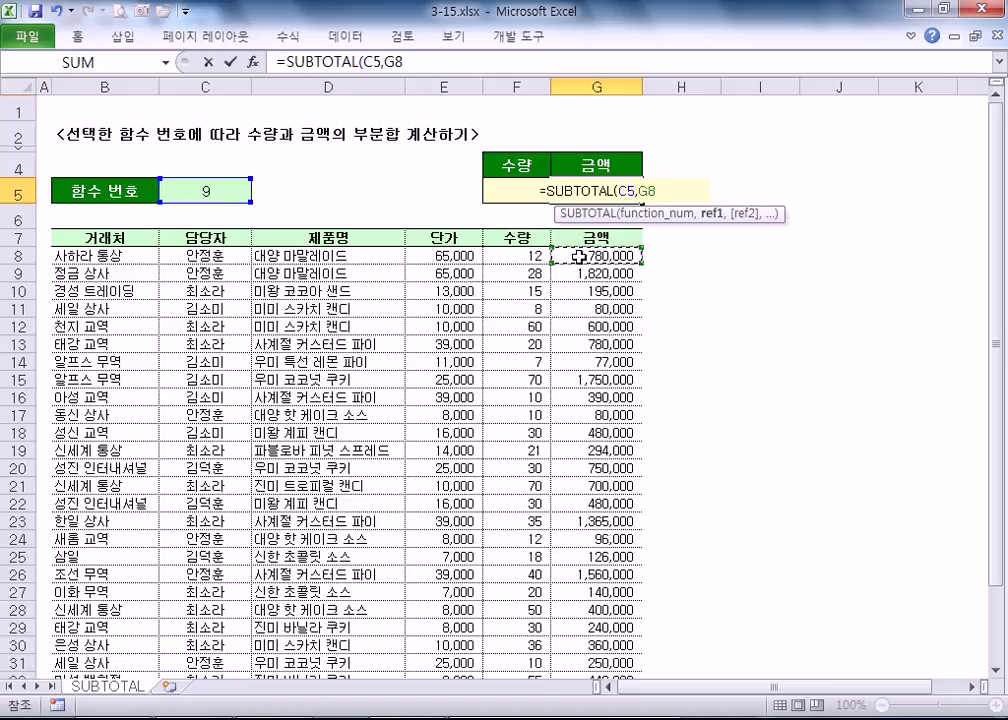
pyautogui.hotkey('ctrl', 'shift', 'Down')
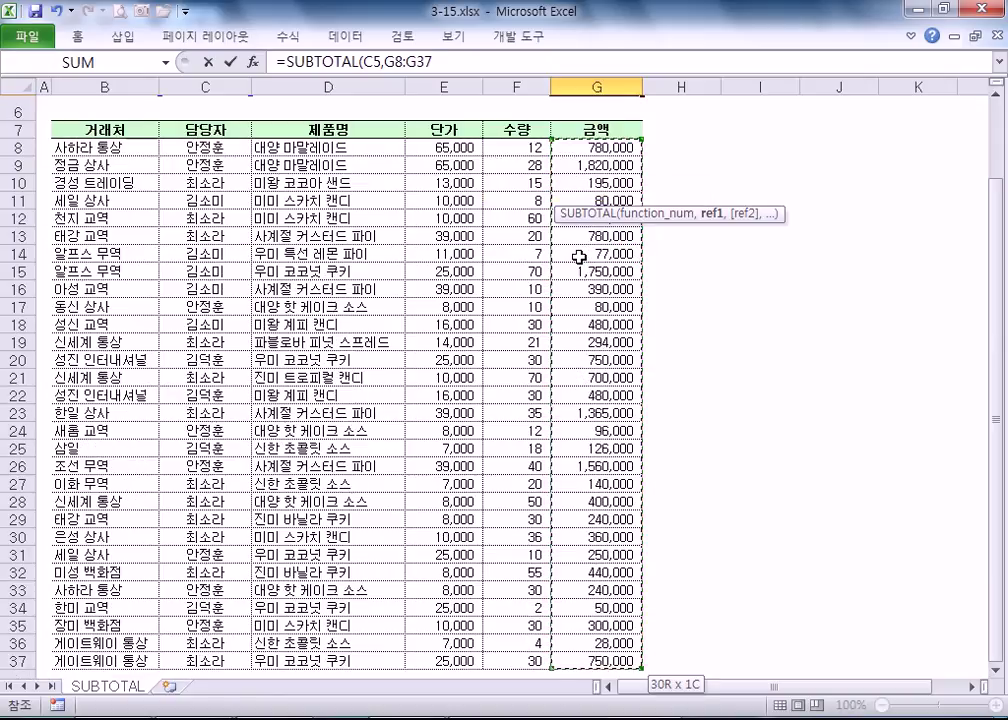
pyautogui.scroll(-3, 570, 521)
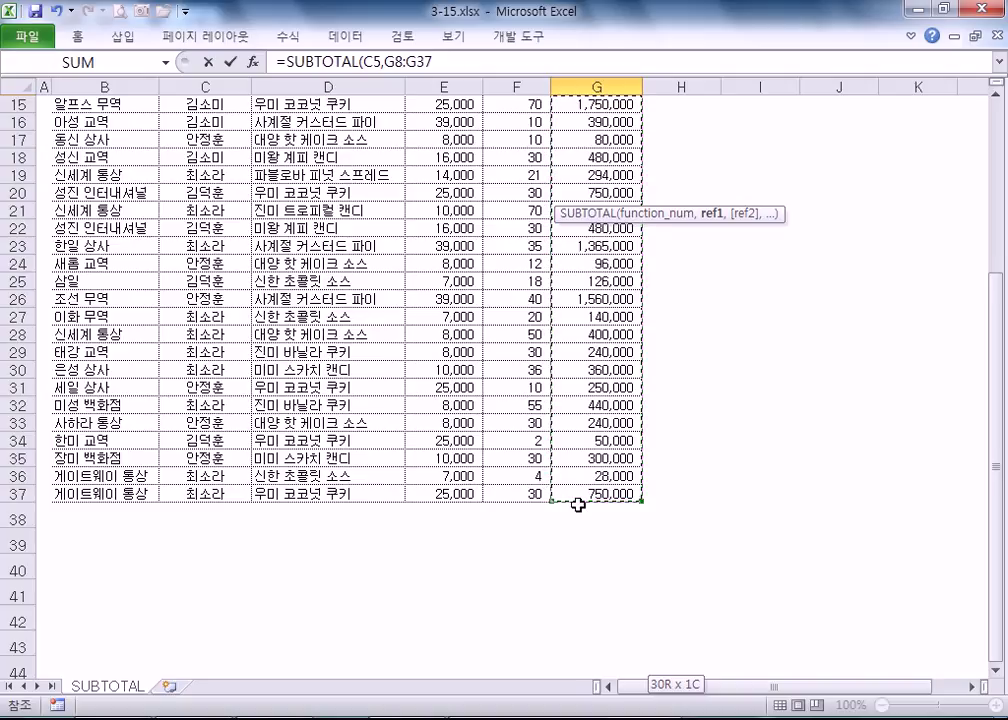
pyautogui.press('Escape')
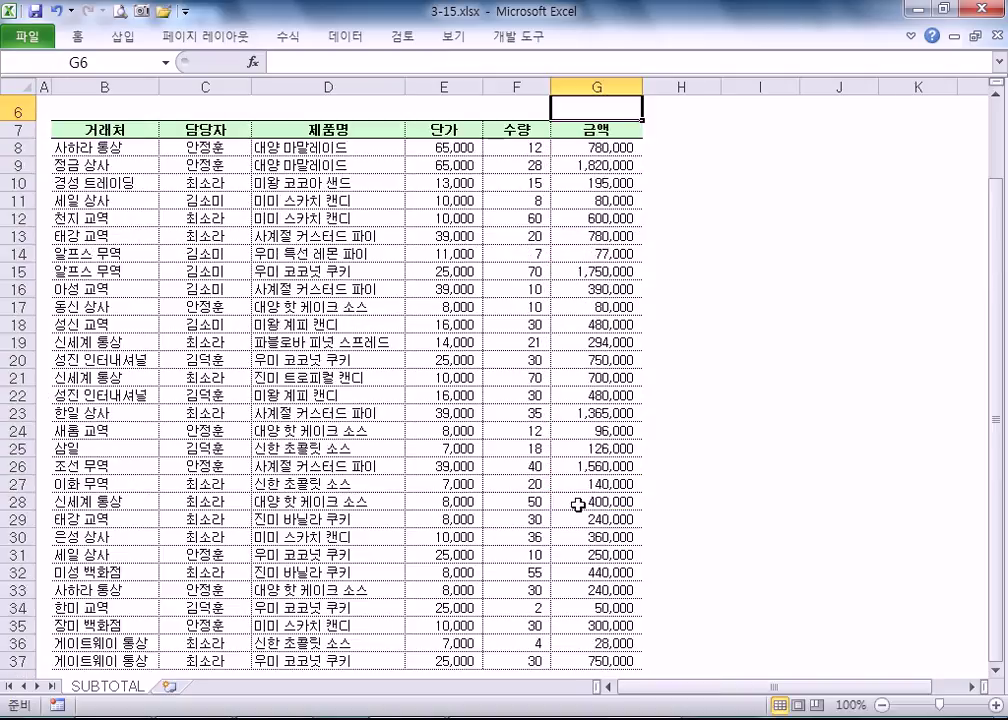
pyautogui.scroll(2, 560, 480)
pyautogui.click(520, 190)
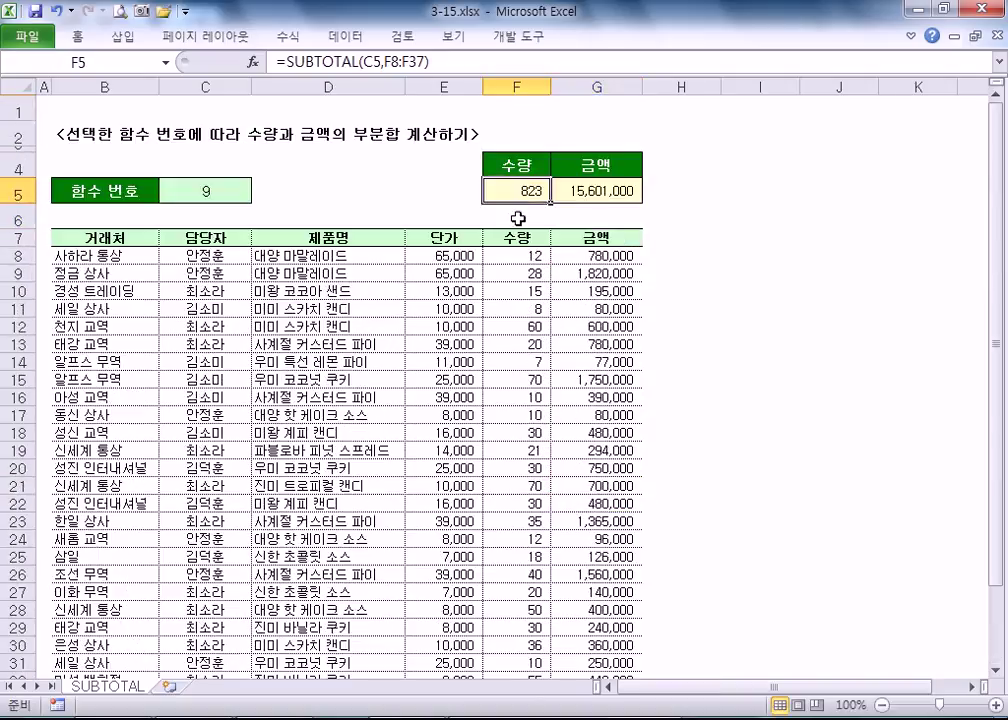
pyautogui.click(203, 194)
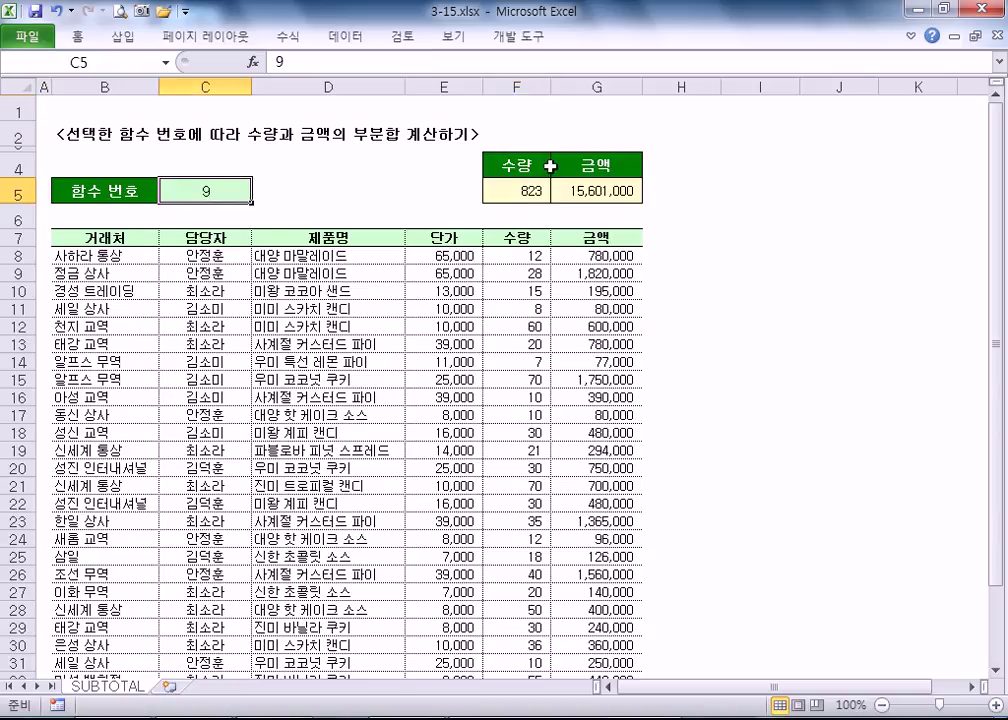
pyautogui.click(512, 190)
pyautogui.click(598, 255)
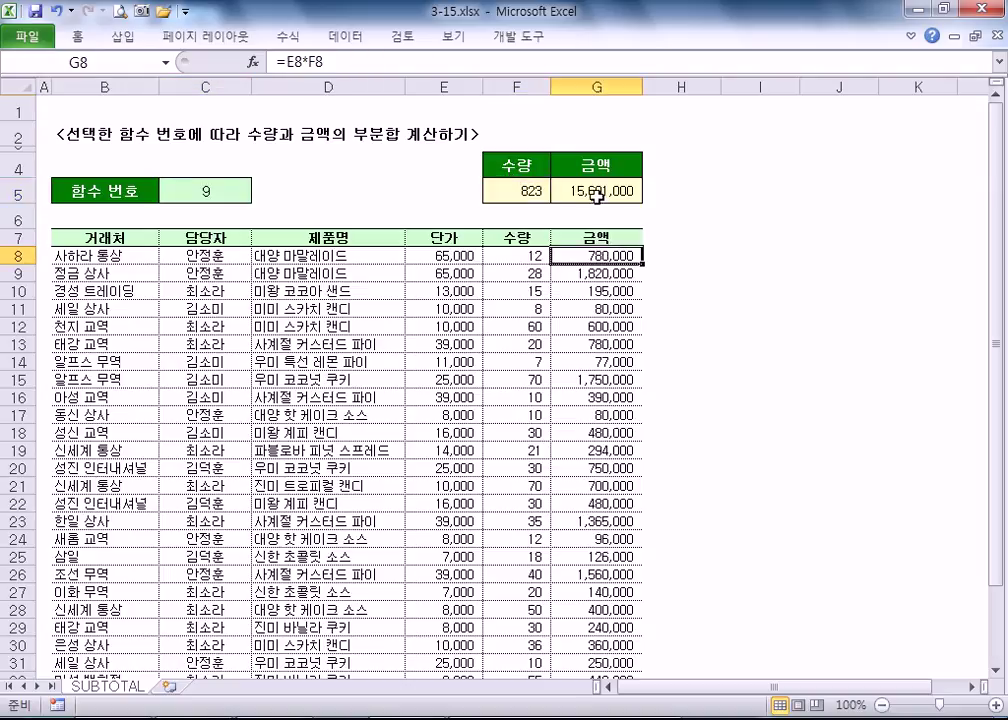
pyautogui.click(170, 192)
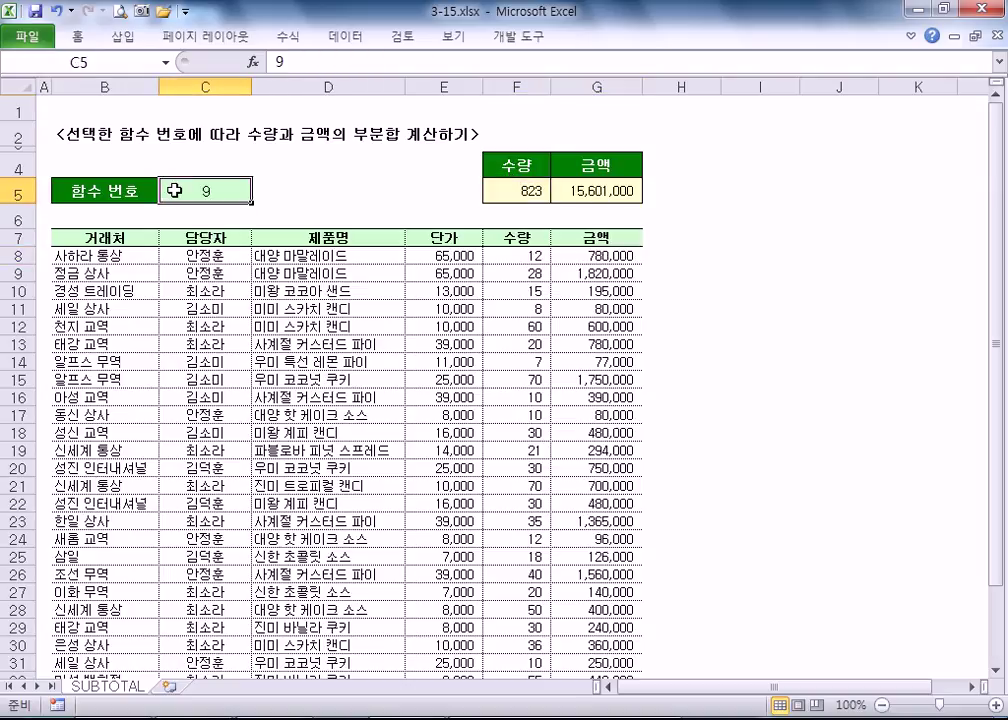
pyautogui.click(367, 178)
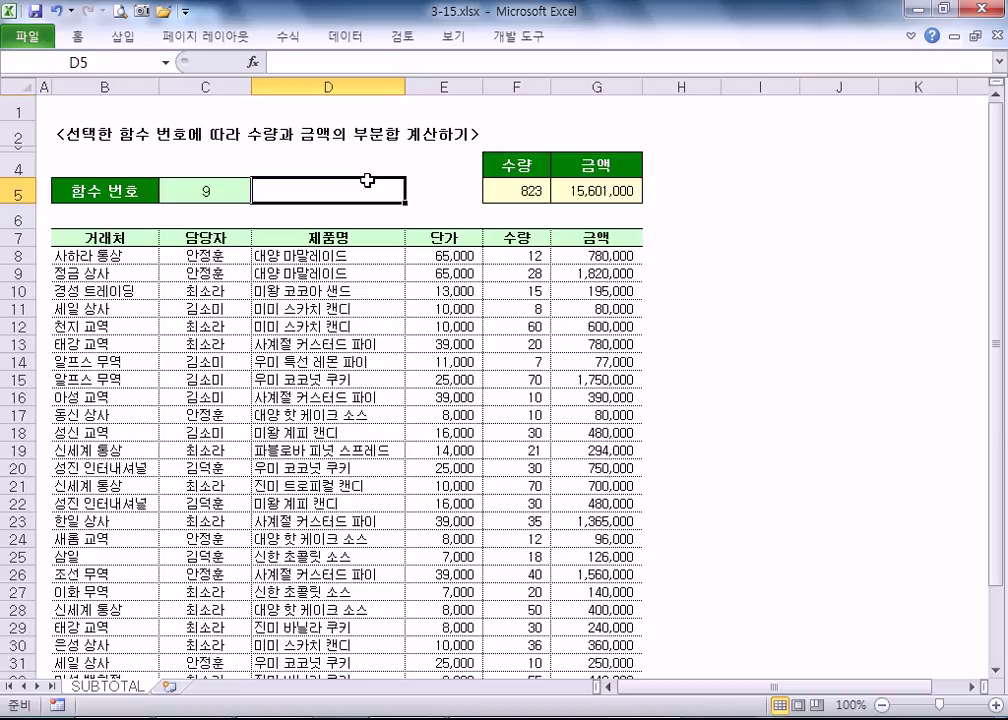
pyautogui.write('=SUB')
pyautogui.press('Down')
pyautogui.press('Tab')
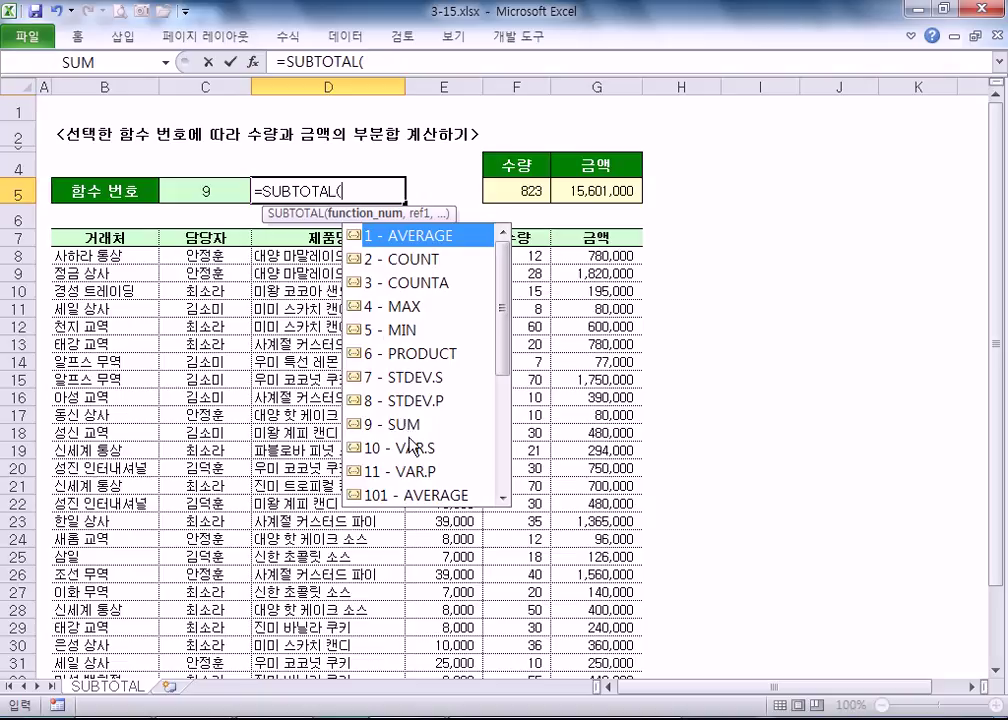
pyautogui.press('Escape')
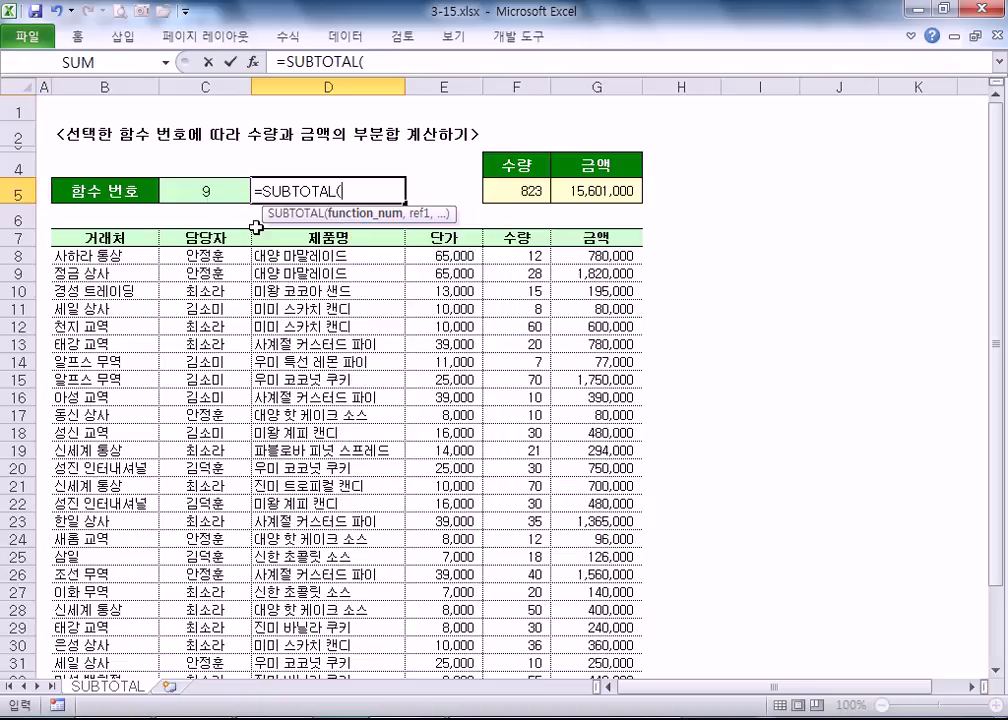
pyautogui.click(191, 191)
pyautogui.press('Escape')
pyautogui.click(191, 191)
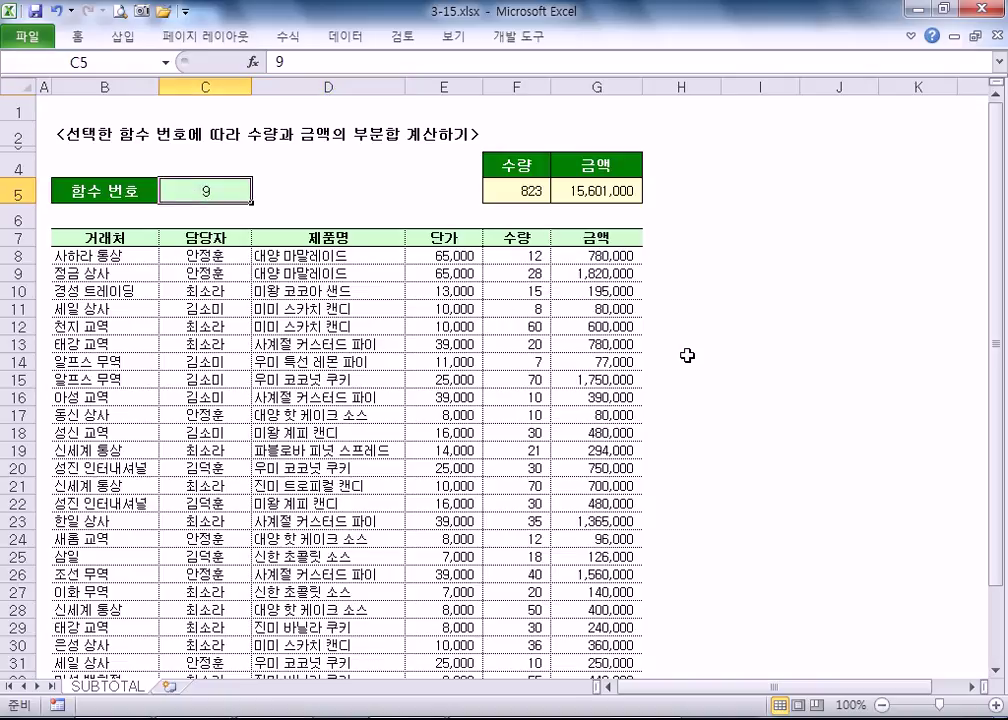
# - Set C5 to function number 1 and compare subtotals with selected quantity and amount cells
pyautogui.write('1')
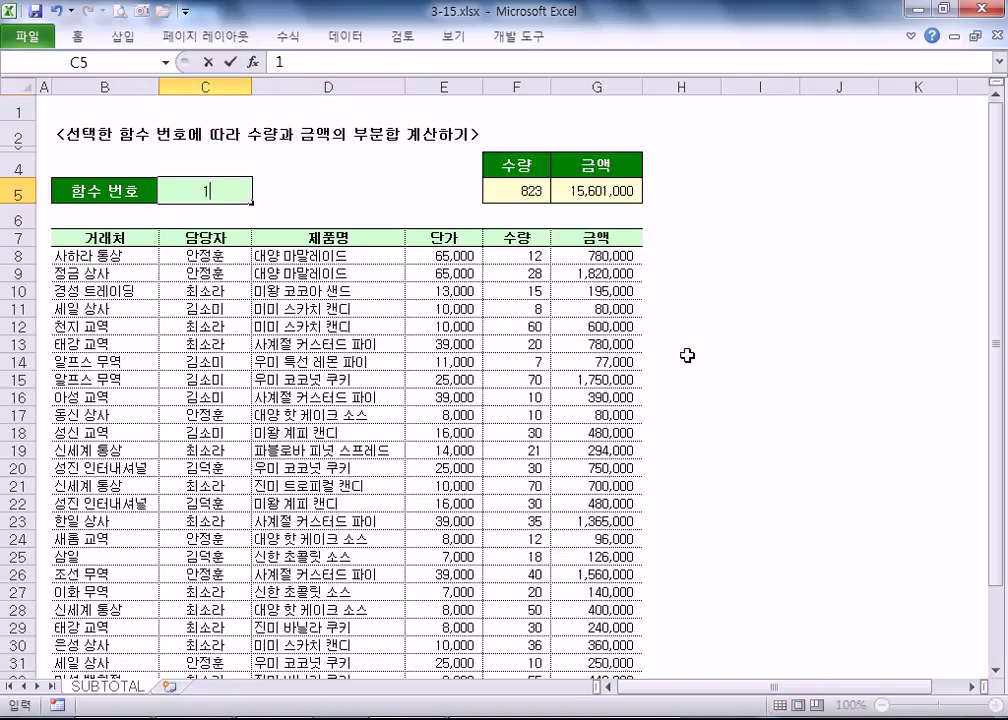
pyautogui.press('Return')
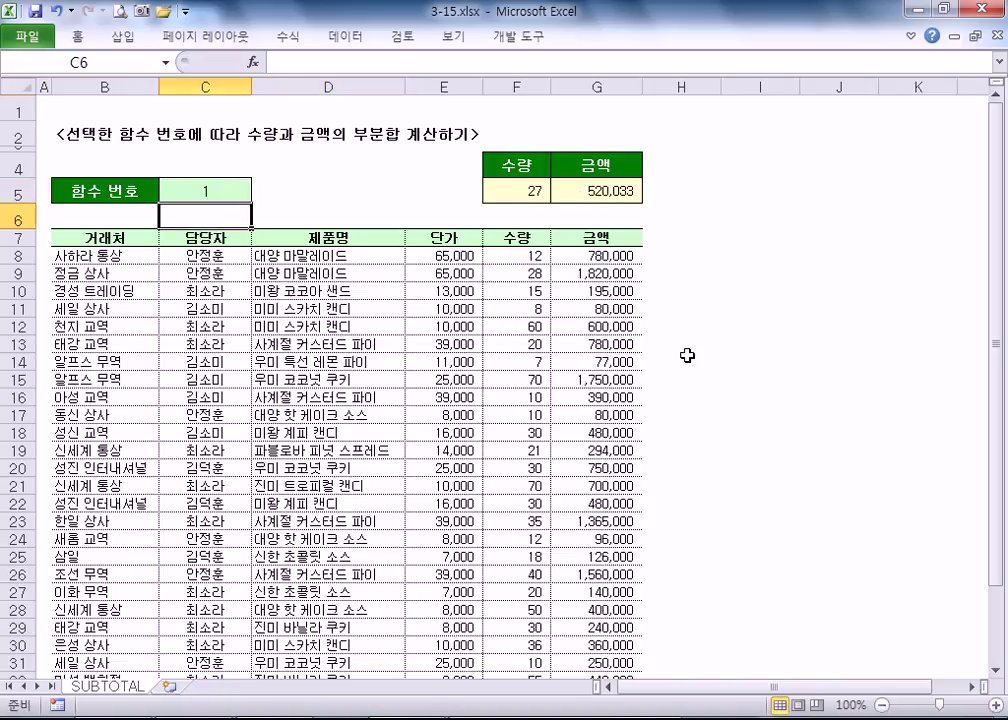
pyautogui.click(590, 191)
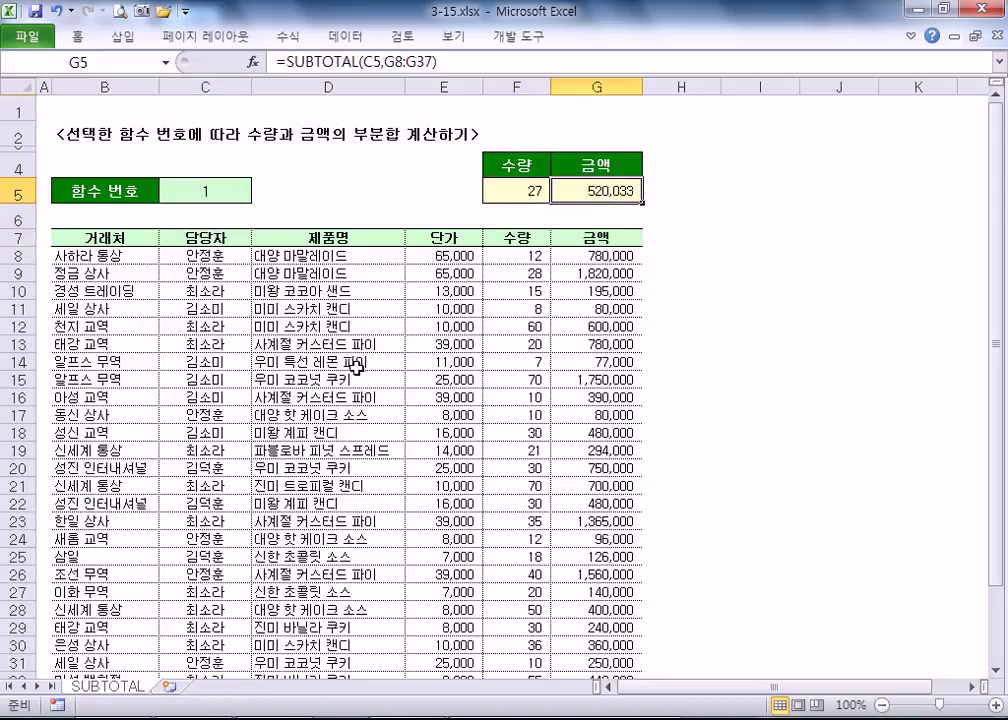
pyautogui.moveTo(508, 254); pyautogui.dragTo(517, 627)
pyautogui.moveTo(597, 256); pyautogui.dragTo(597, 504)
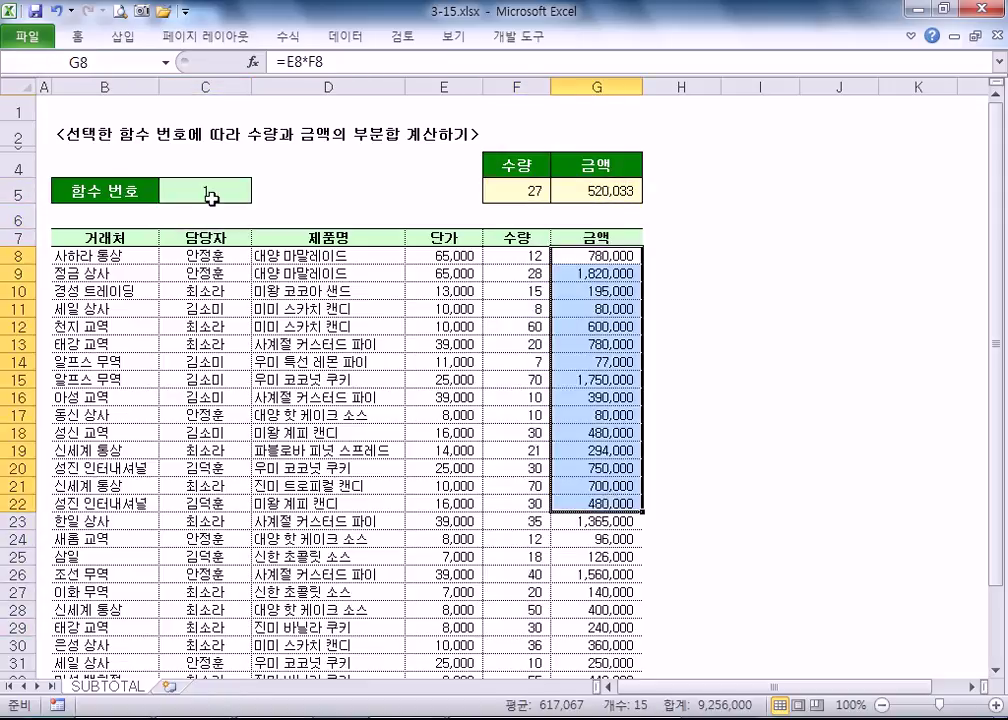
# - Switch C5 to function number 9 for sums, then back to 1
pyautogui.click(215, 191)
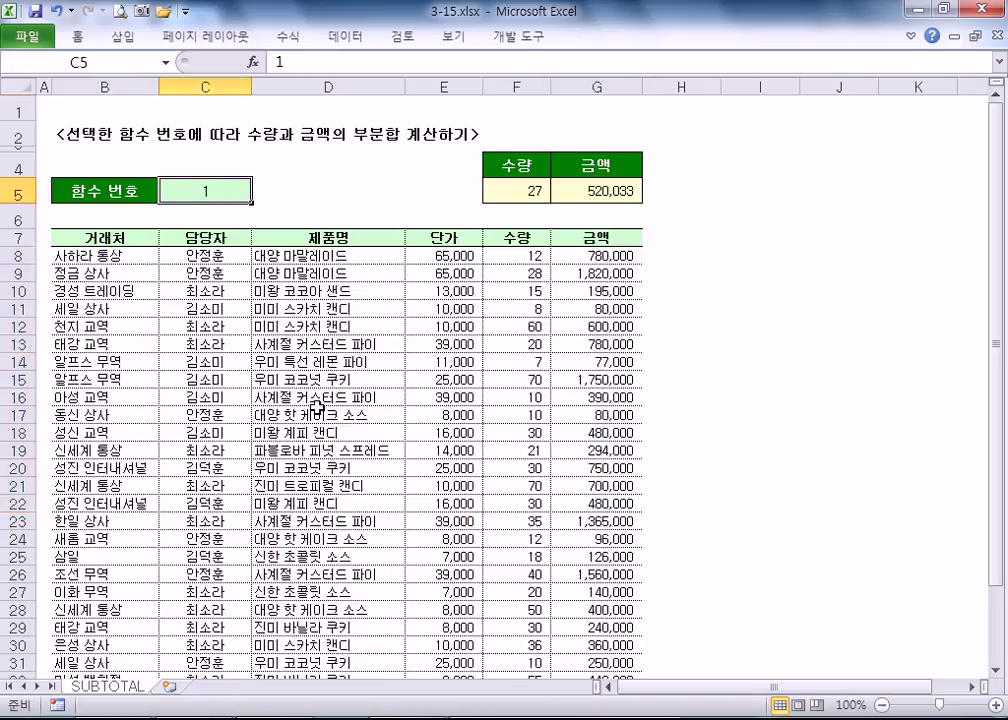
pyautogui.write('9')
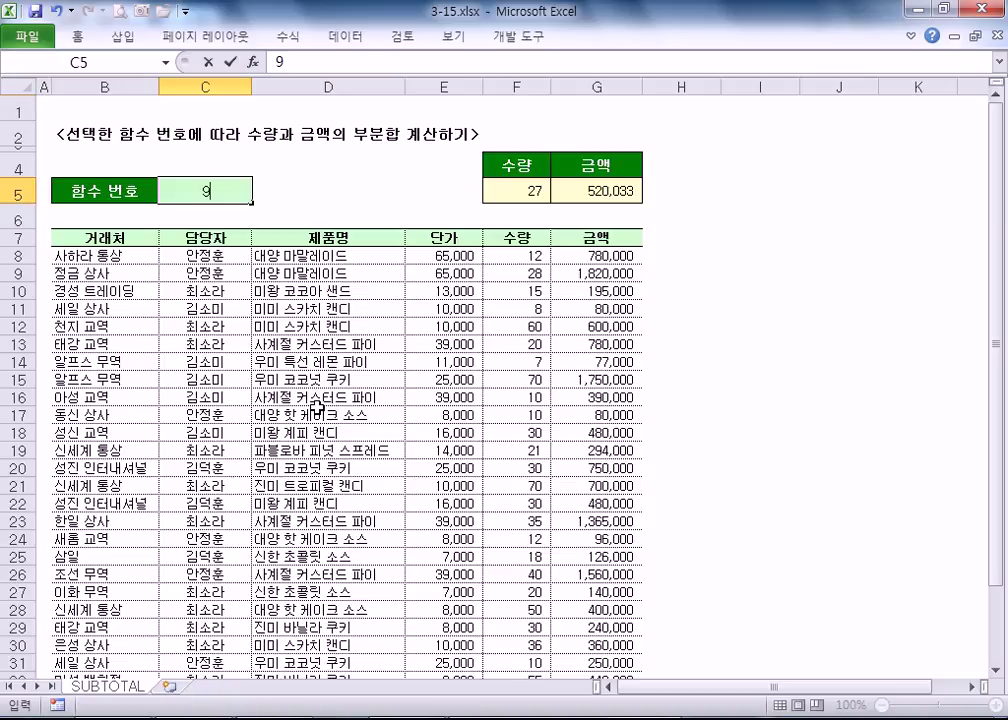
pyautogui.press('Return')
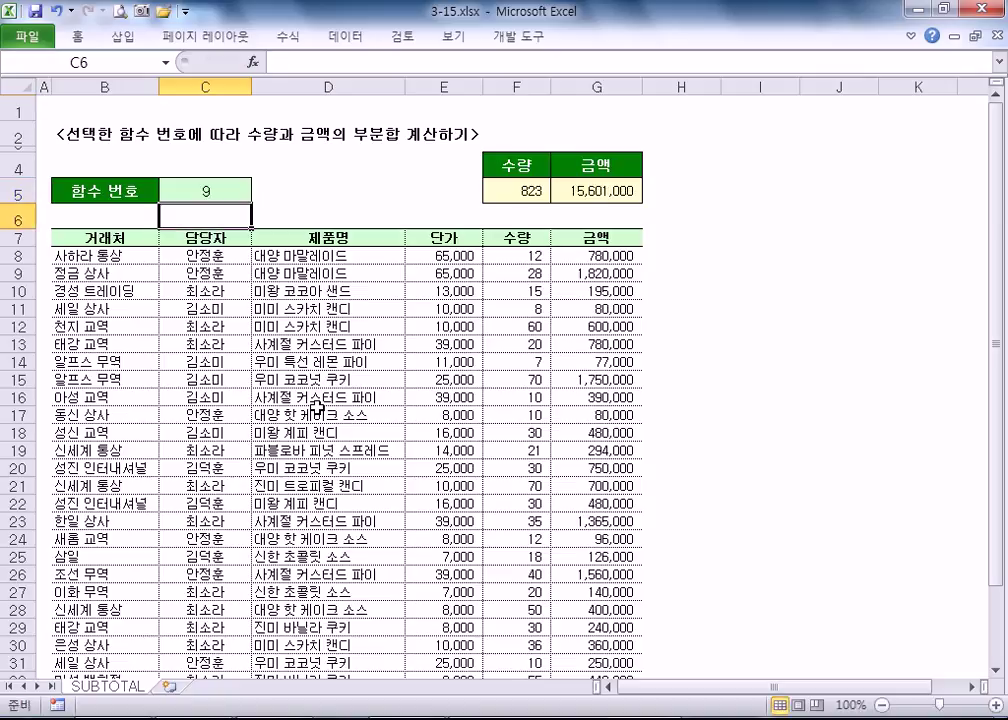
pyautogui.press('Up')
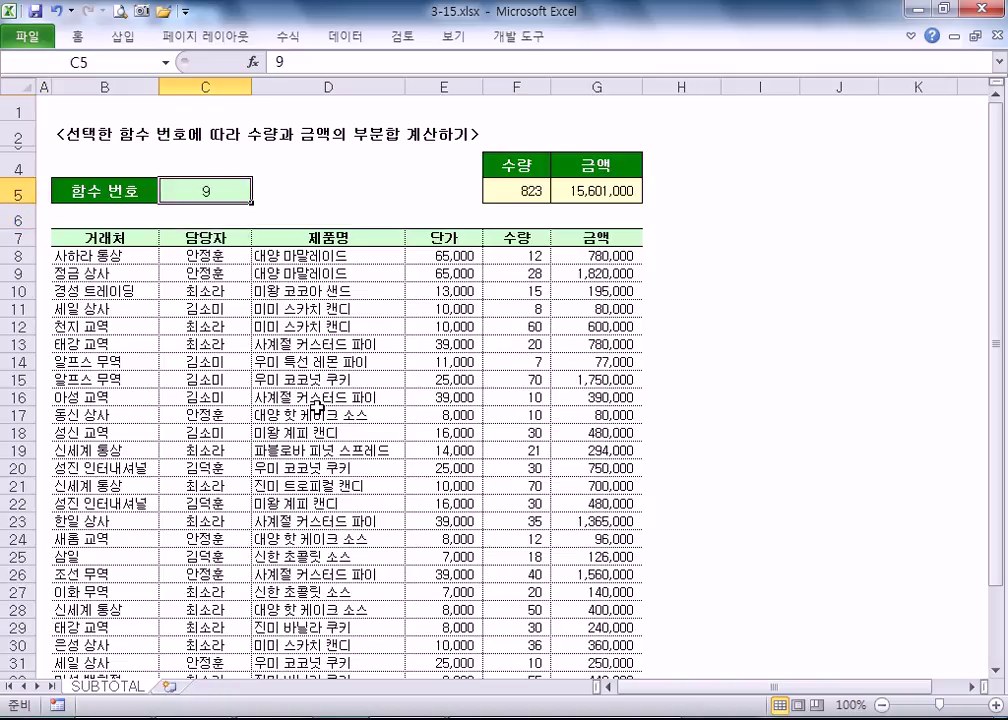
pyautogui.write('1')
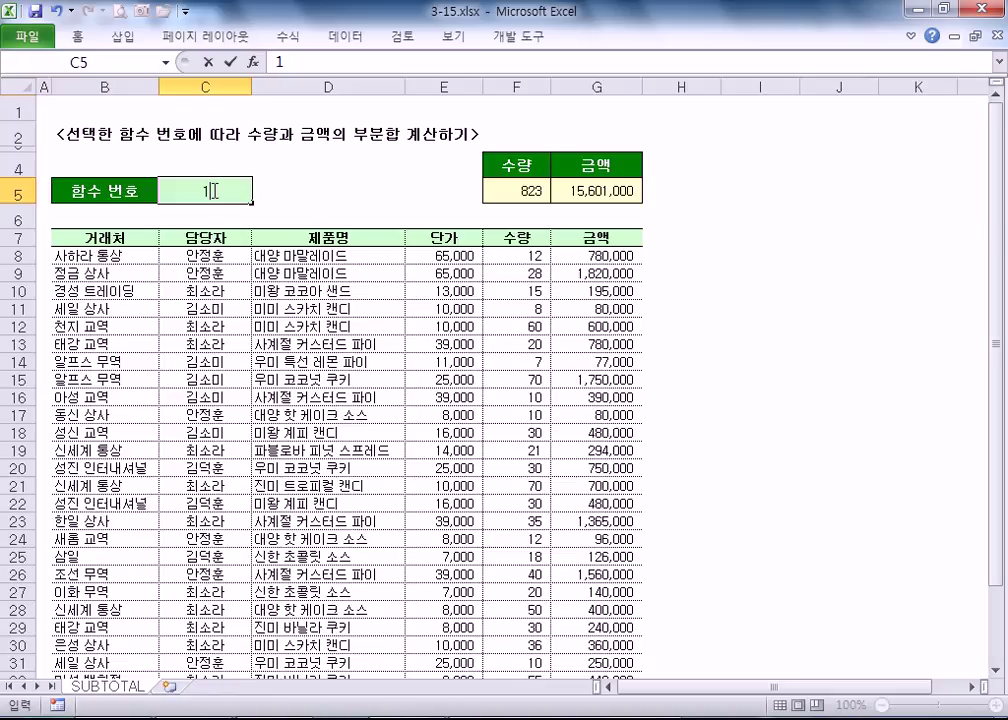
pyautogui.press('Return')
# - Set C5 to function number 4 for maximums and inspect the F5 and G5 formulas
pyautogui.click(206, 190)
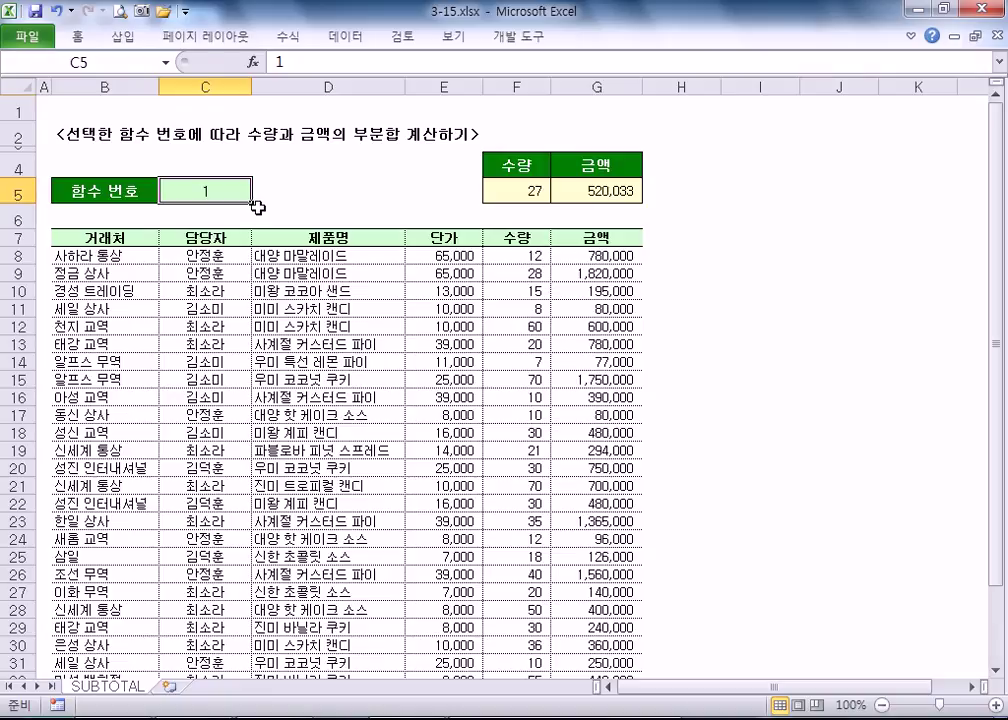
pyautogui.write('4')
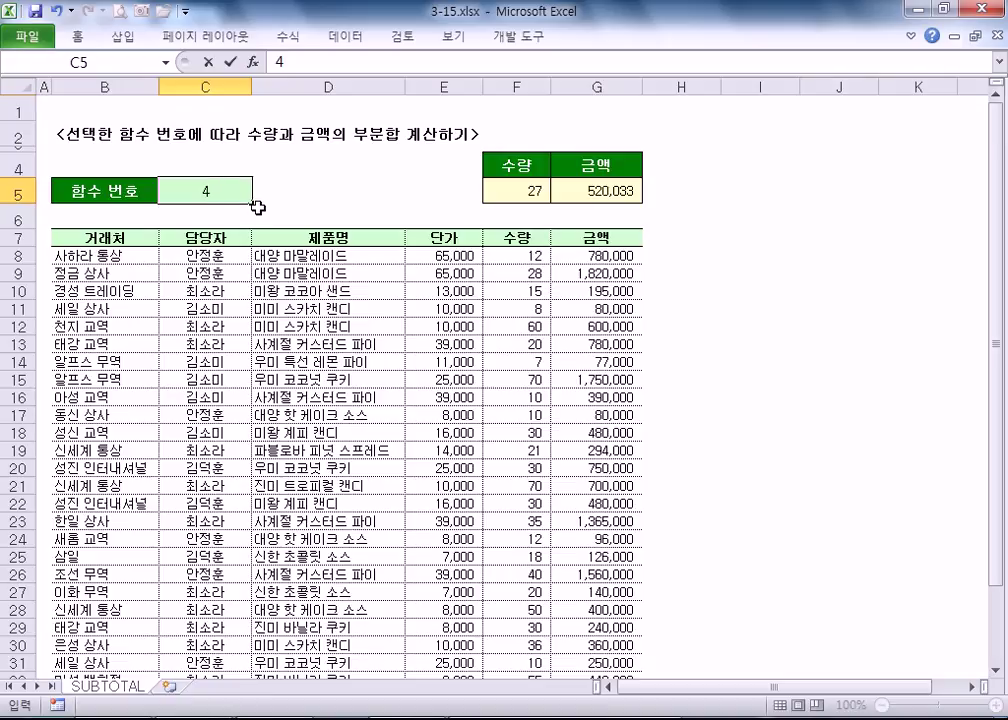
pyautogui.press('Return')
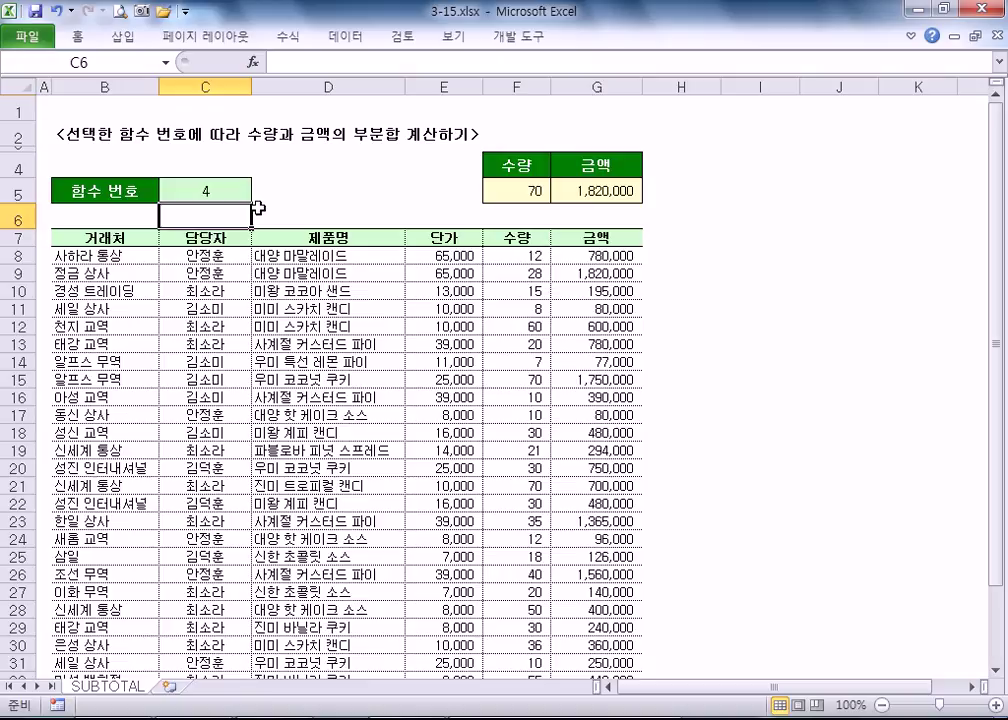
pyautogui.click(519, 190)
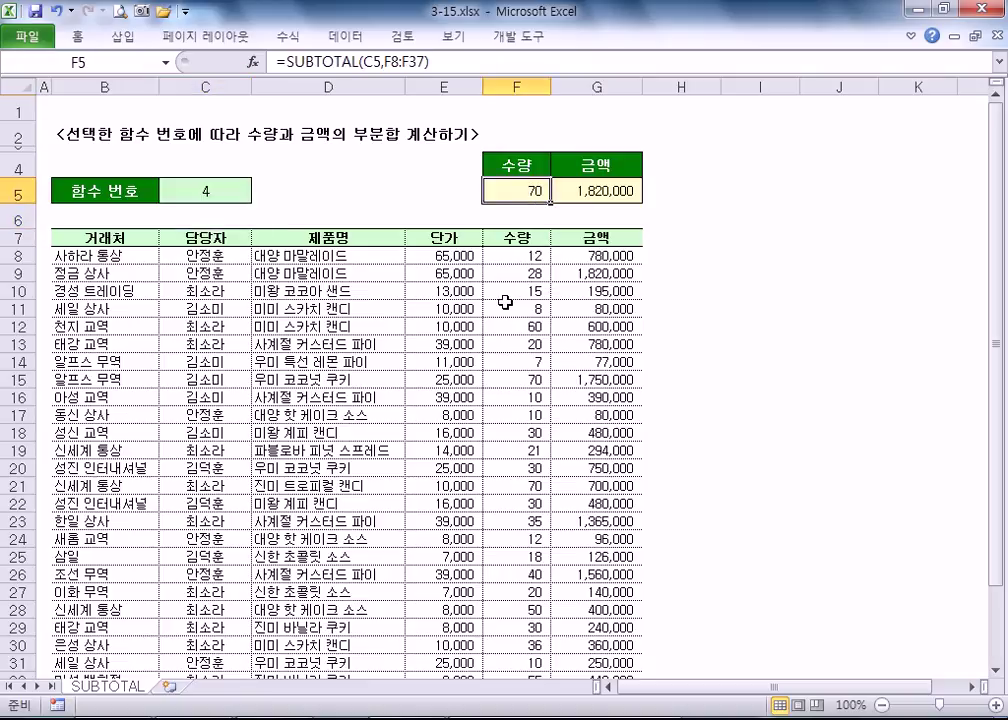
pyautogui.click(571, 194)
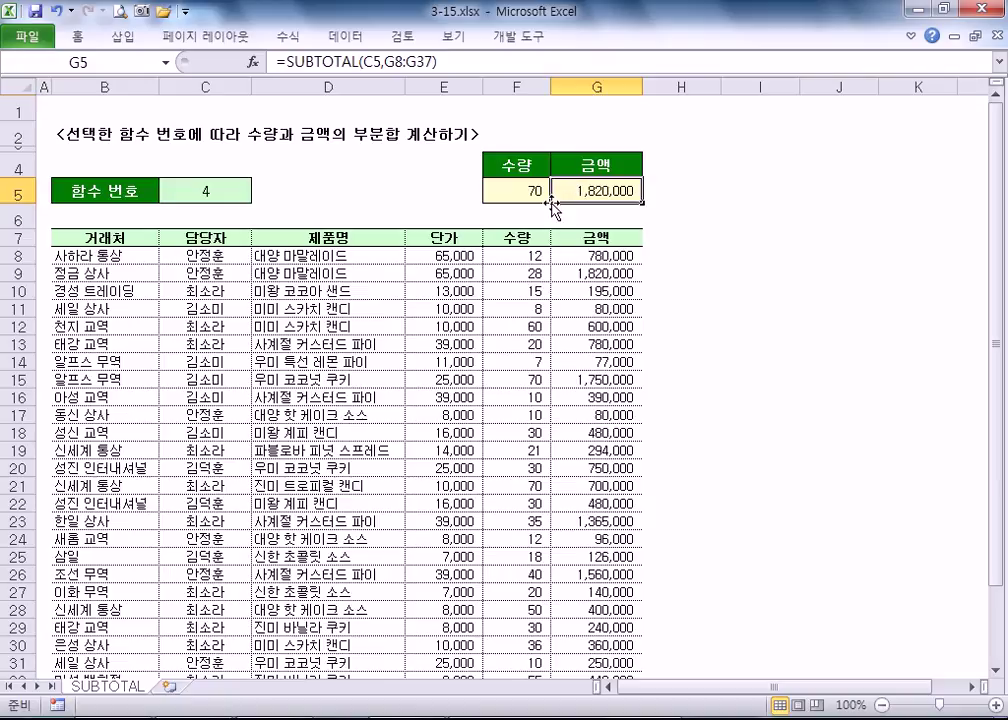
# - Set C5 to function number 5 for minimums and inspect the F5 and G5 formulas
pyautogui.click(195, 190)
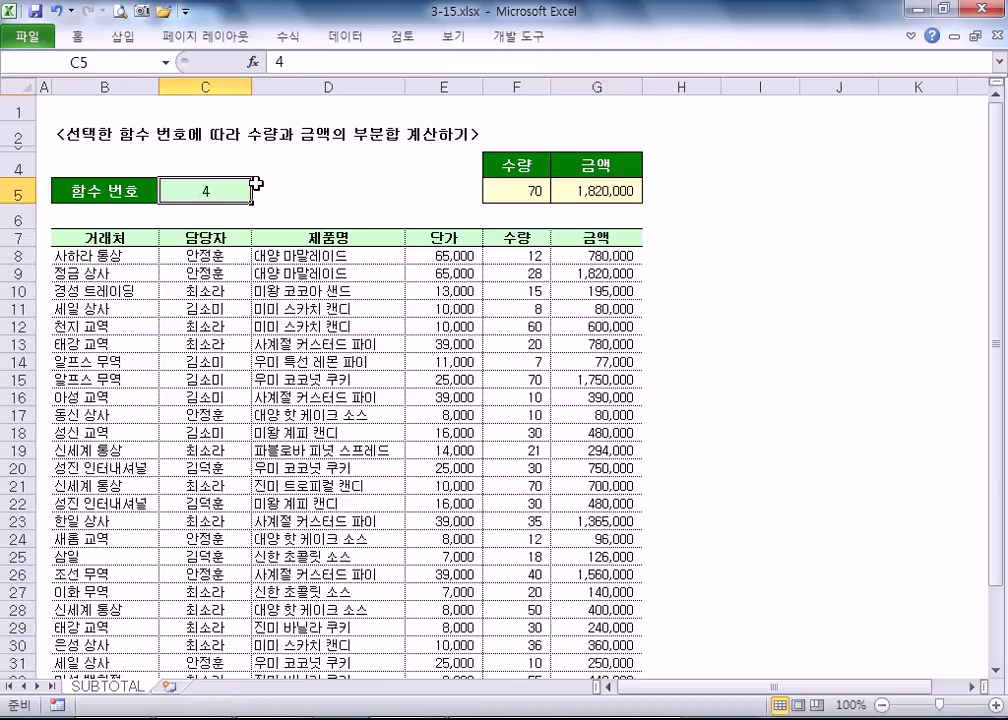
pyautogui.write('5')
pyautogui.press('Return')
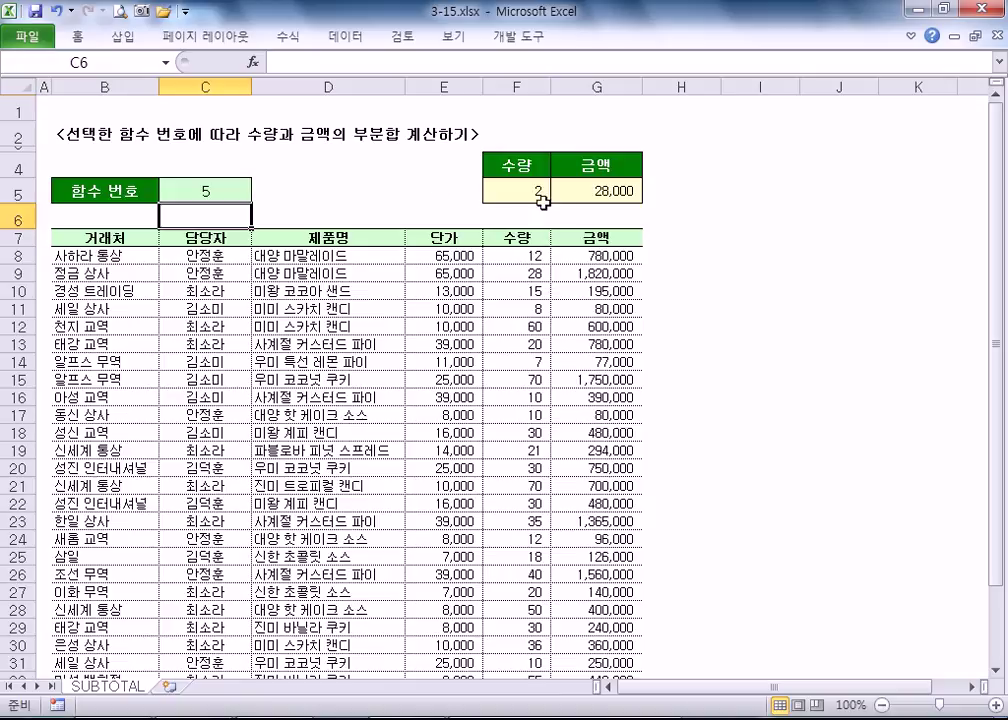
pyautogui.click(497, 168)
pyautogui.click(503, 193)
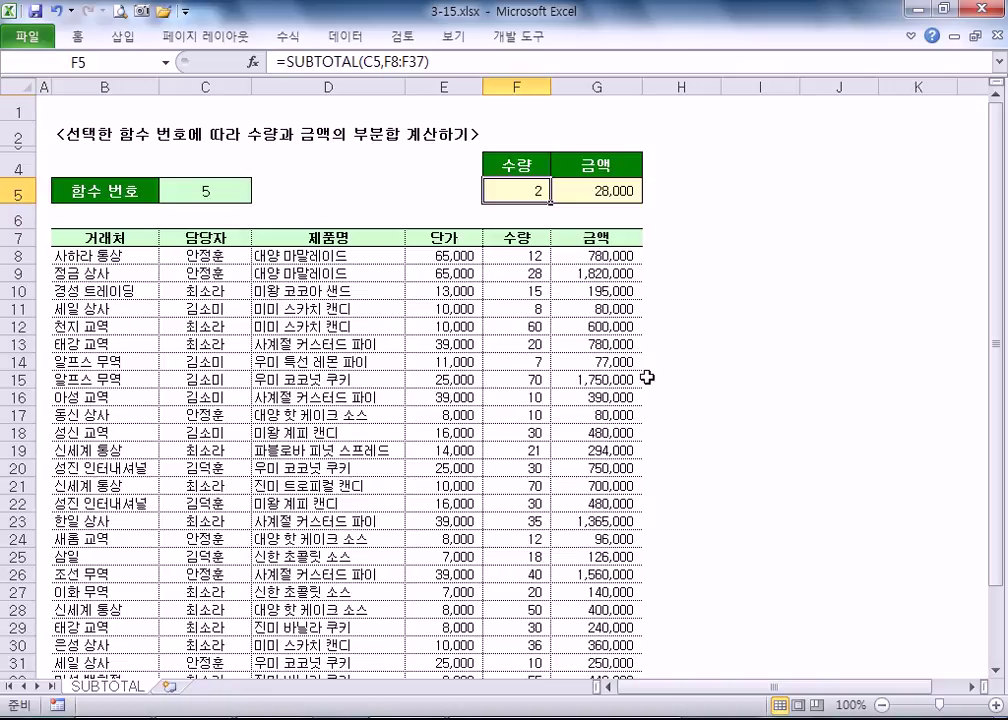
pyautogui.click(590, 190)
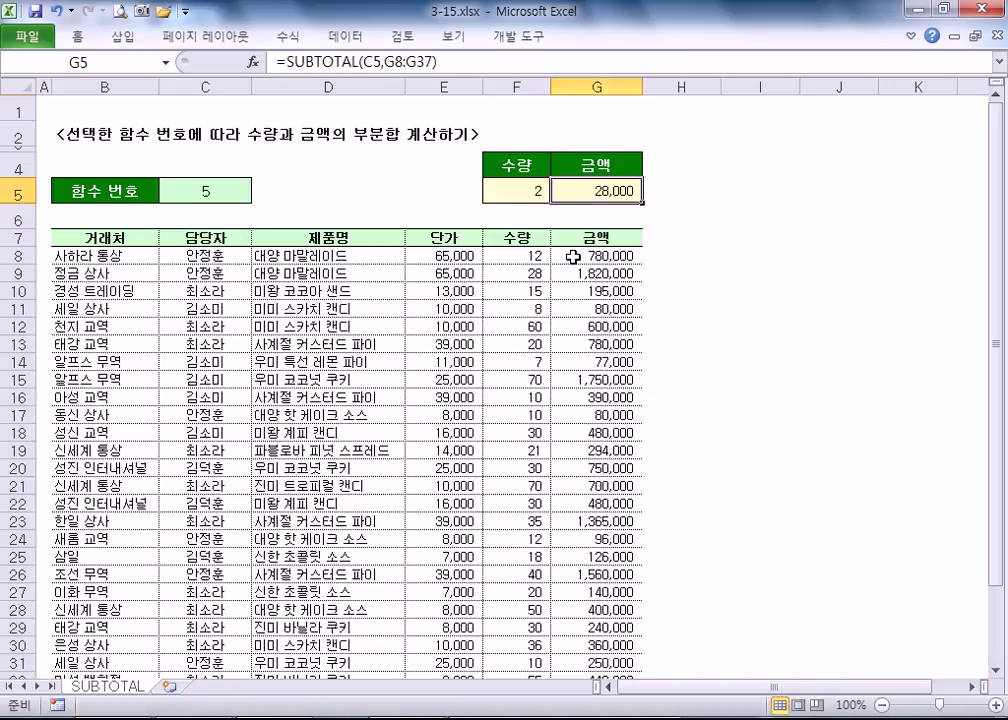
# - Restore function number 9 in C5 so subtotals read 823 and 15,601,000
pyautogui.click(185, 200)
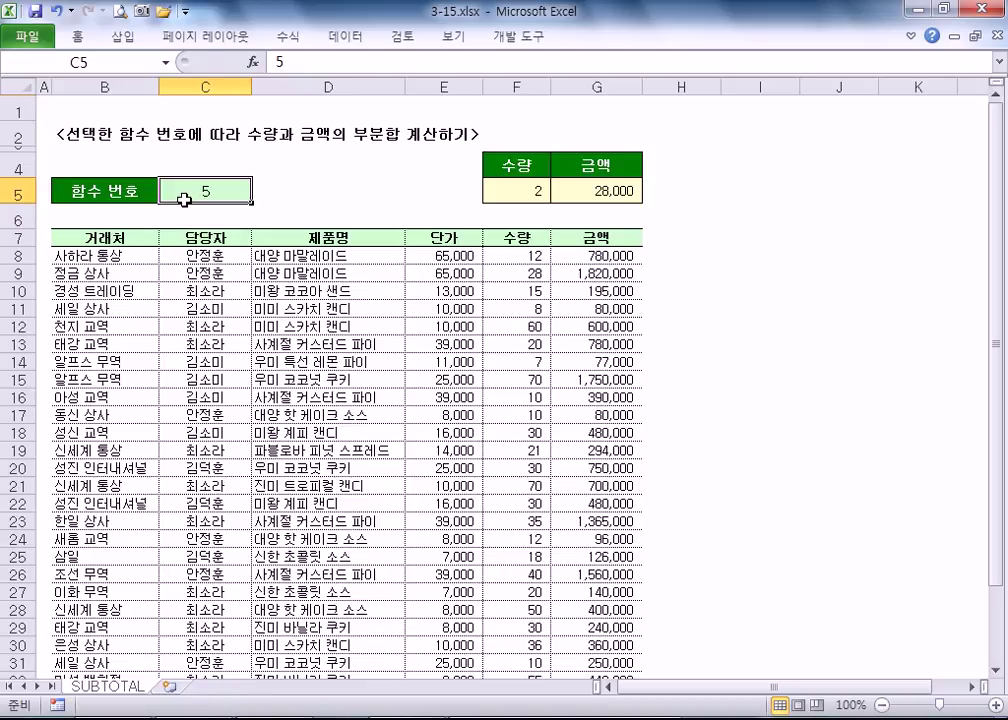
pyautogui.write('9')
pyautogui.press('Return')
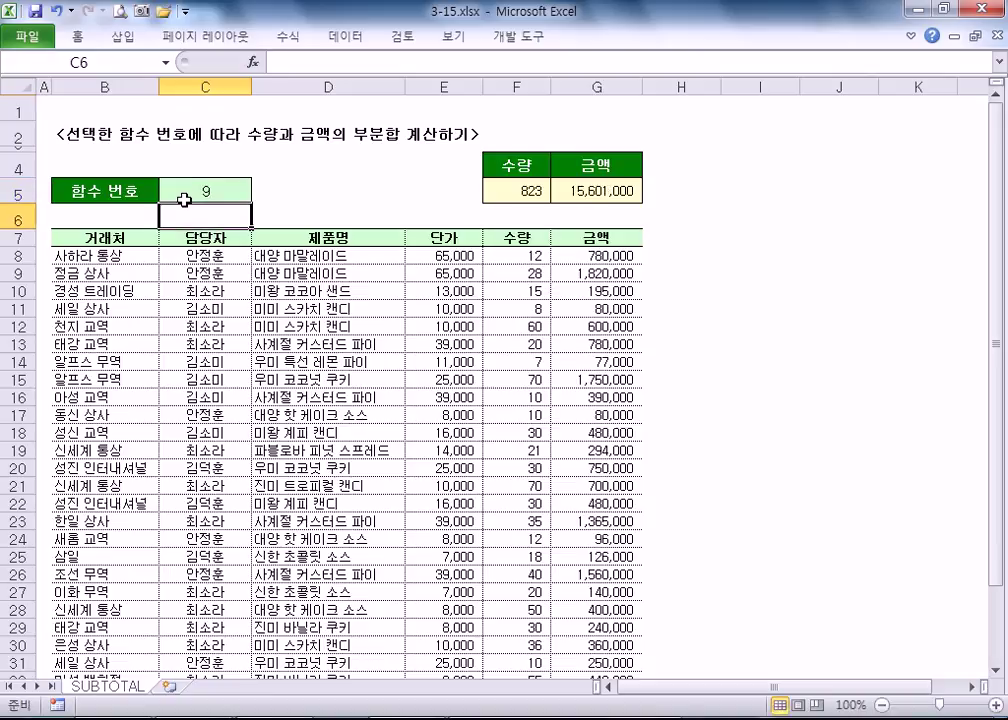
pyautogui.click(515, 190)
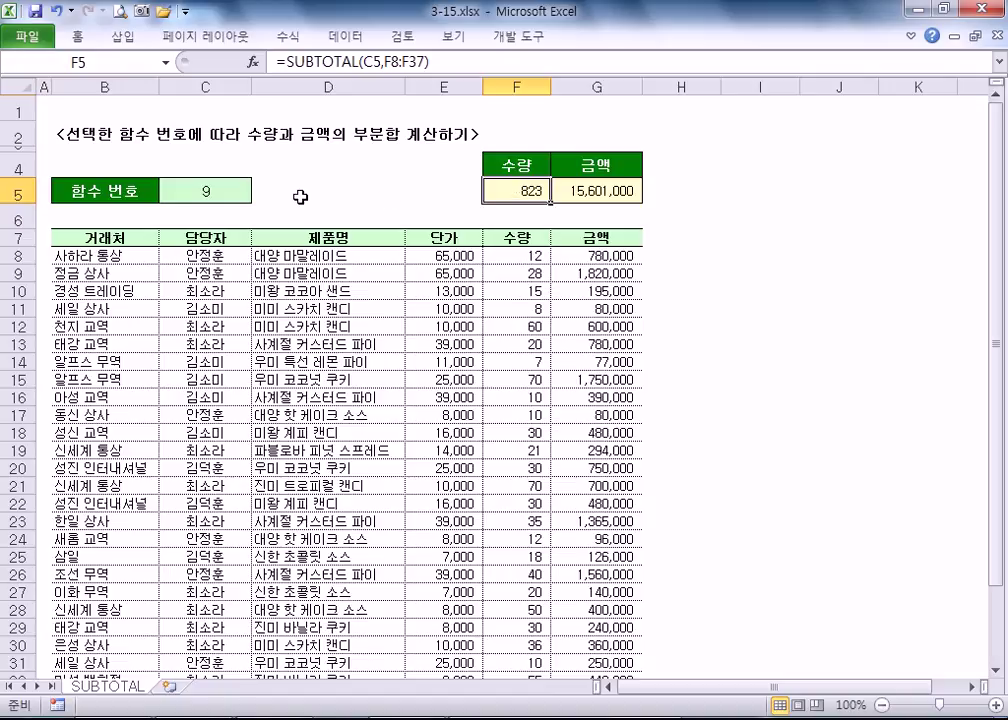
pyautogui.click(245, 189)
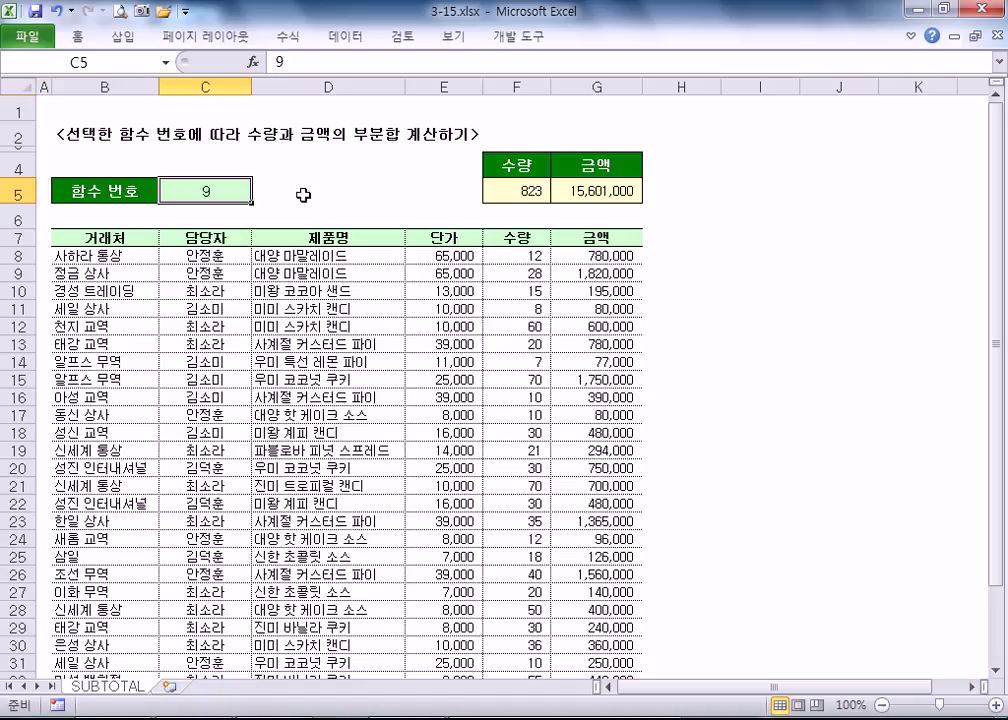
pyautogui.write('1')
pyautogui.press('Return')
pyautogui.press('Up')
pyautogui.write('9')
pyautogui.press('Return')
pyautogui.press('Up')
# - Open 3-16.xlsx from the example folder through File > Open
pyautogui.click(28, 37)
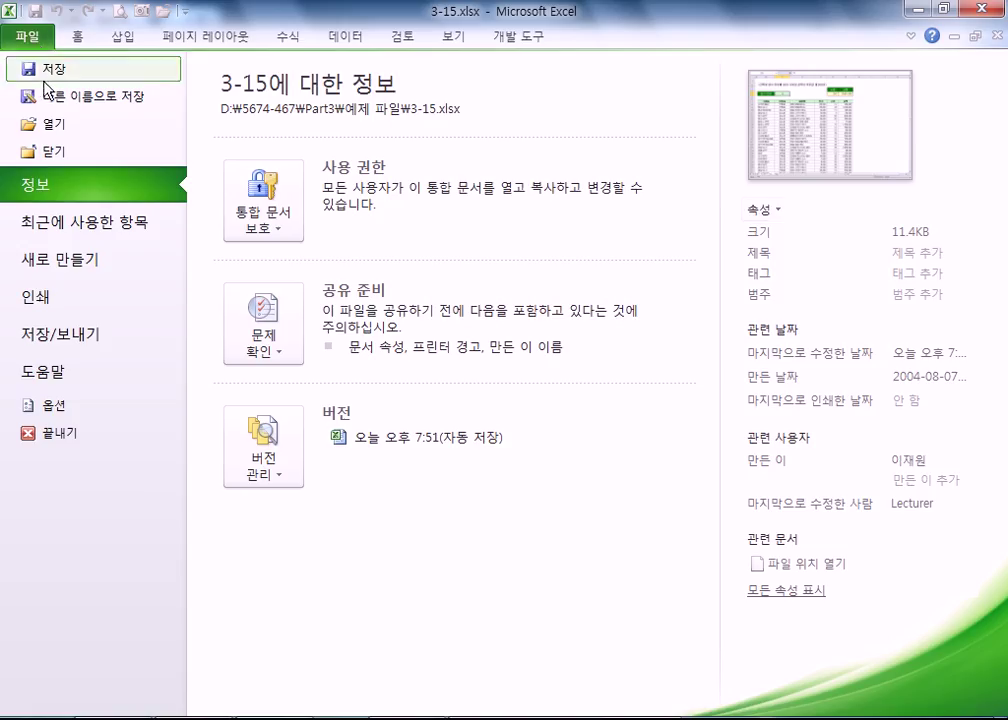
pyautogui.click(48, 124)
pyautogui.click(330, 321)
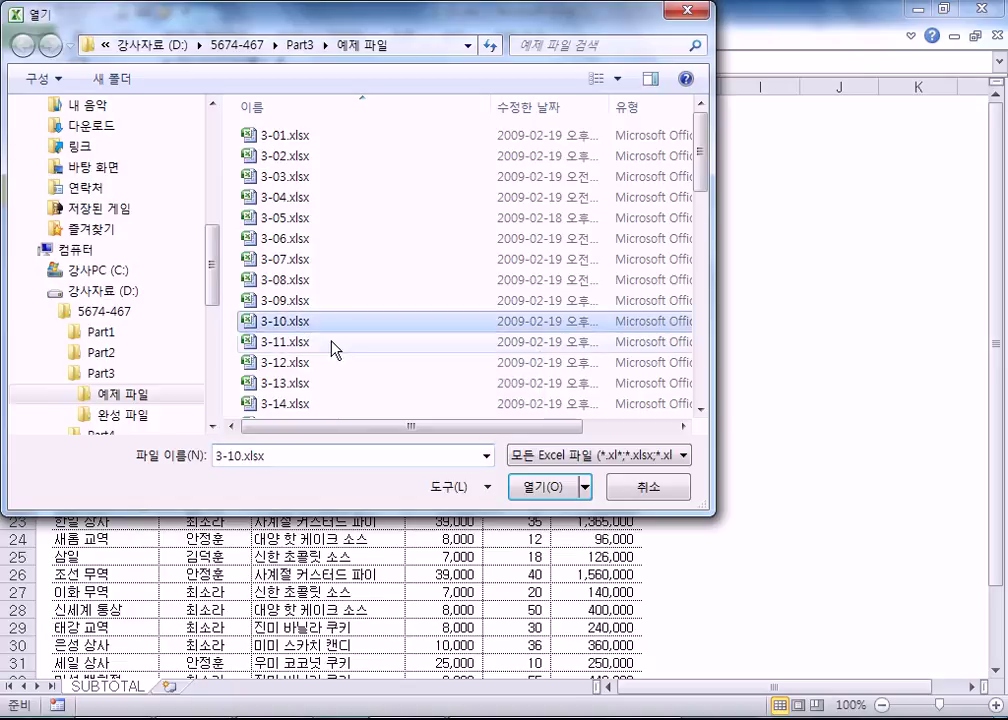
pyautogui.scroll(-2, 316, 307)
pyautogui.doubleClick(309, 325)
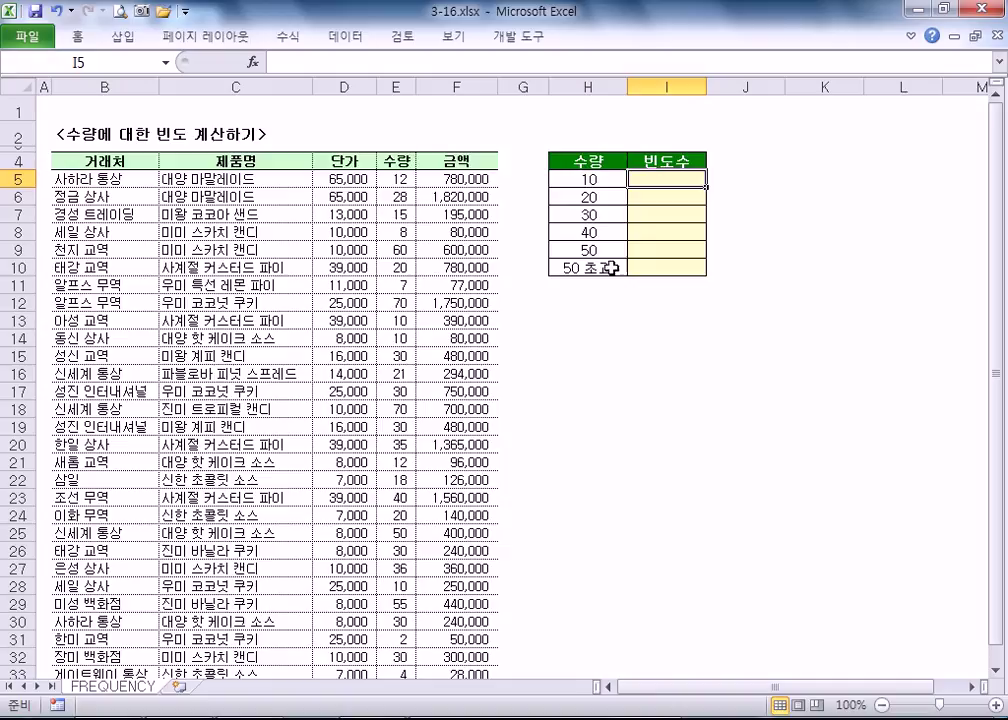
pyautogui.write('=FR')
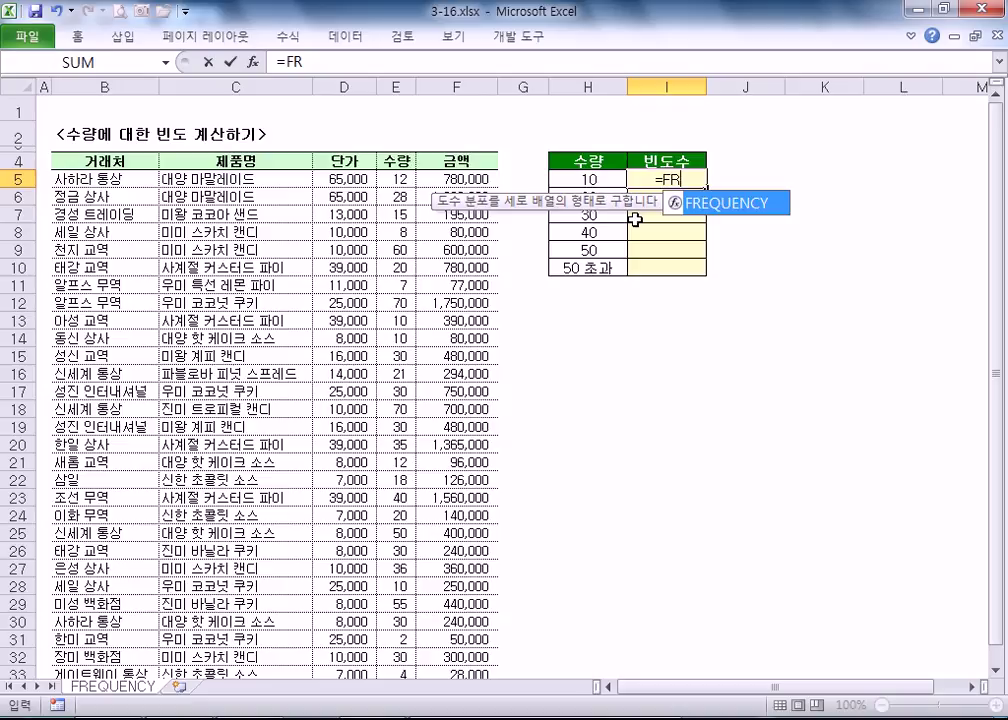
pyautogui.press('Tab')
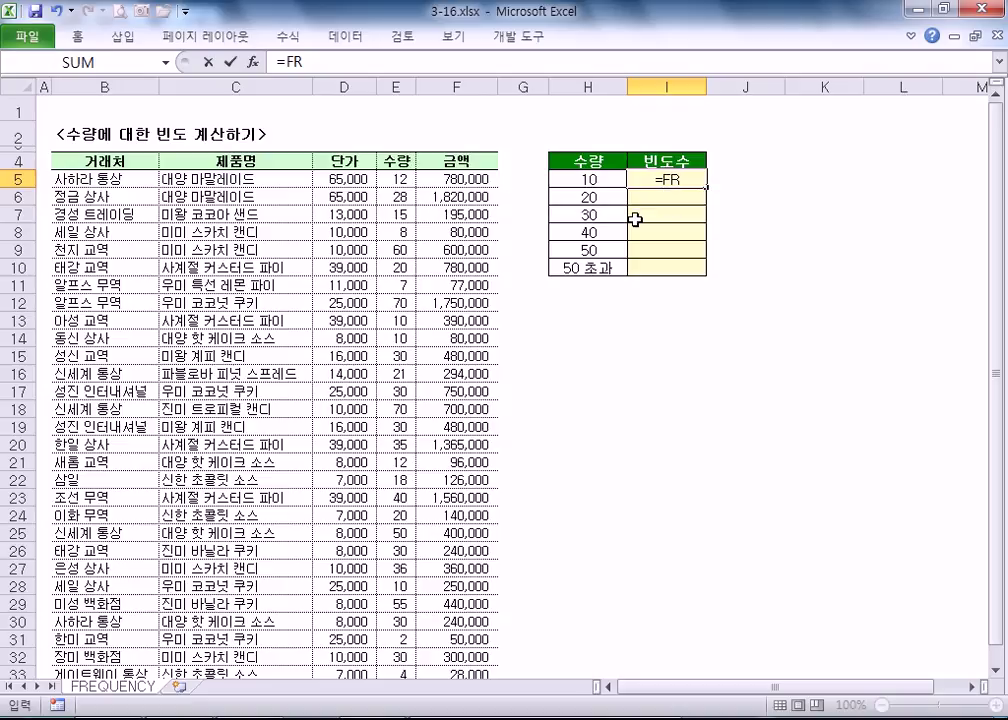
pyautogui.press('Escape')
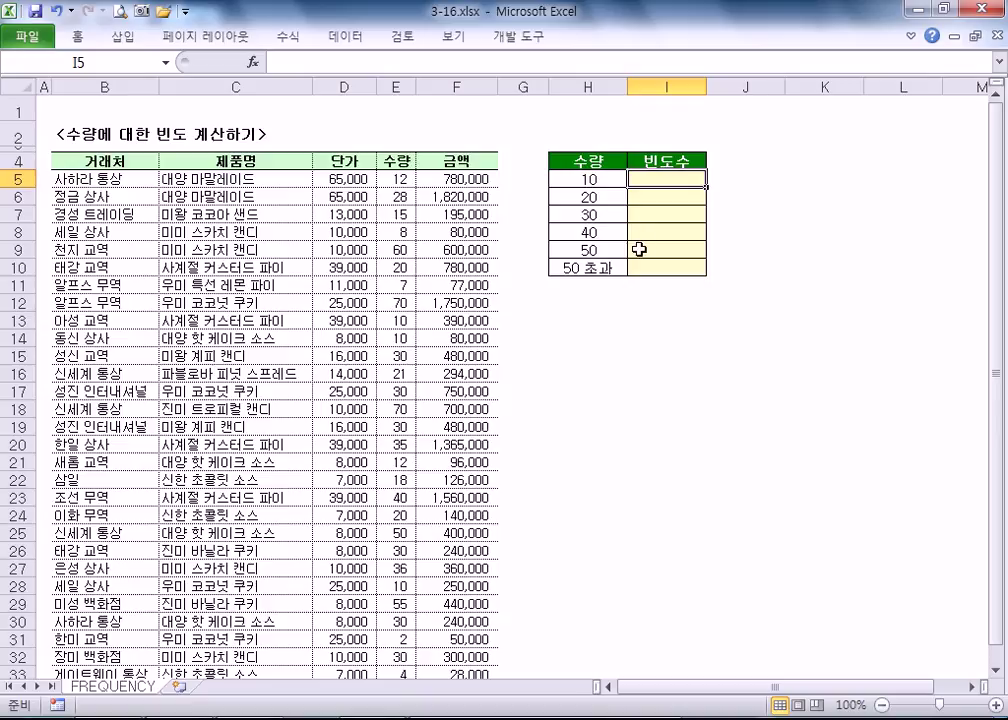
pyautogui.moveTo(380, 174); pyautogui.dragTo(396, 378)
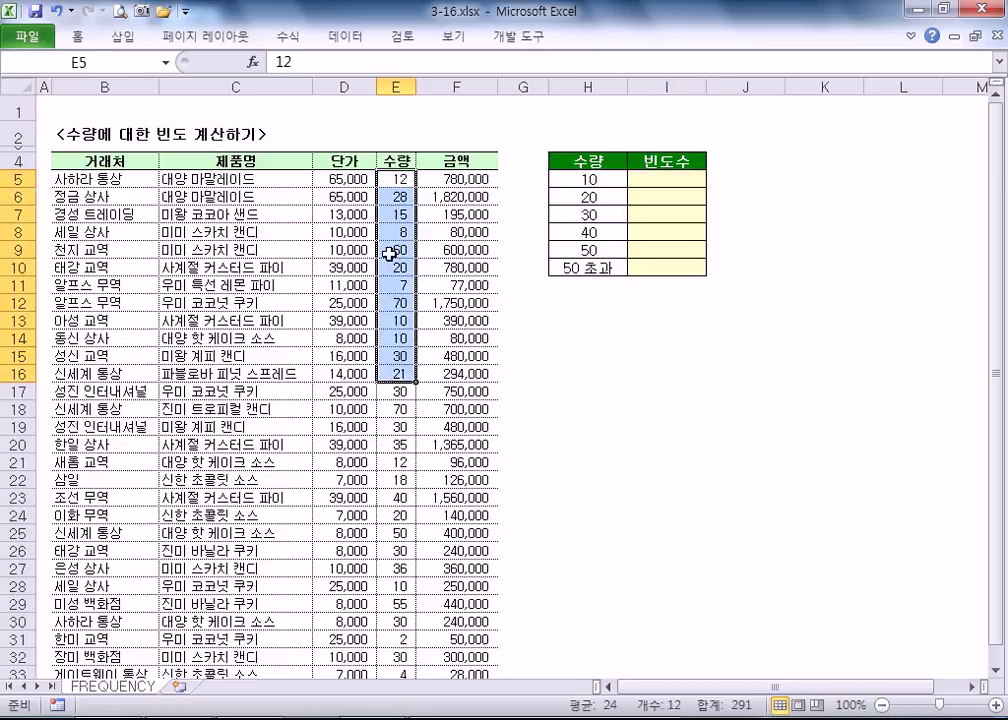
pyautogui.click(575, 180)
pyautogui.click(576, 197)
pyautogui.click(572, 222)
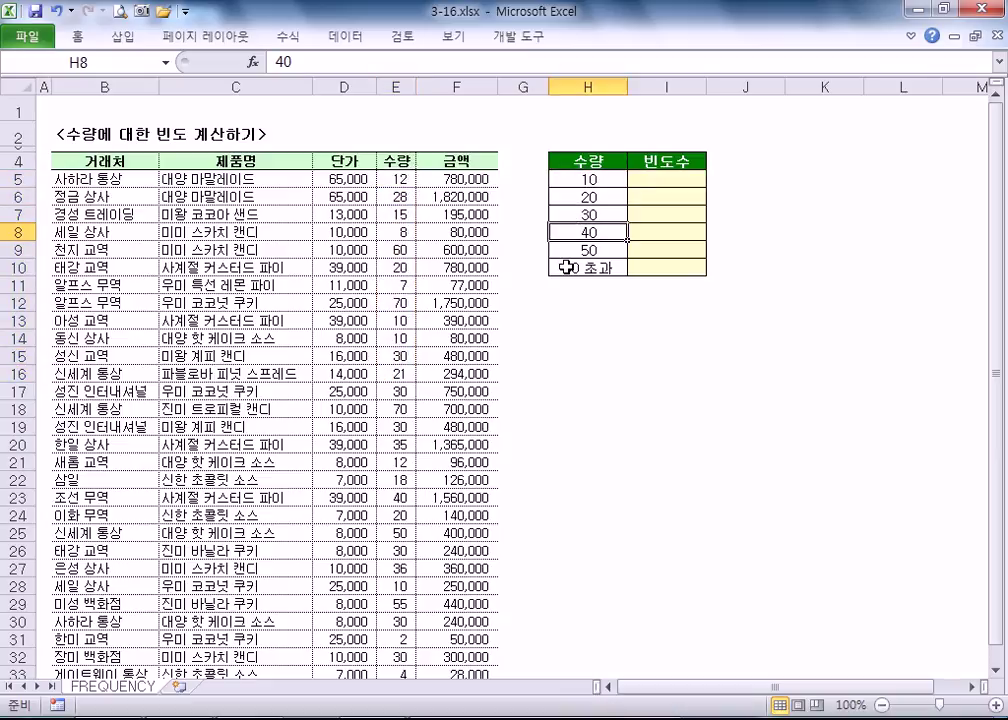
pyautogui.click(564, 268)
pyautogui.click(576, 246)
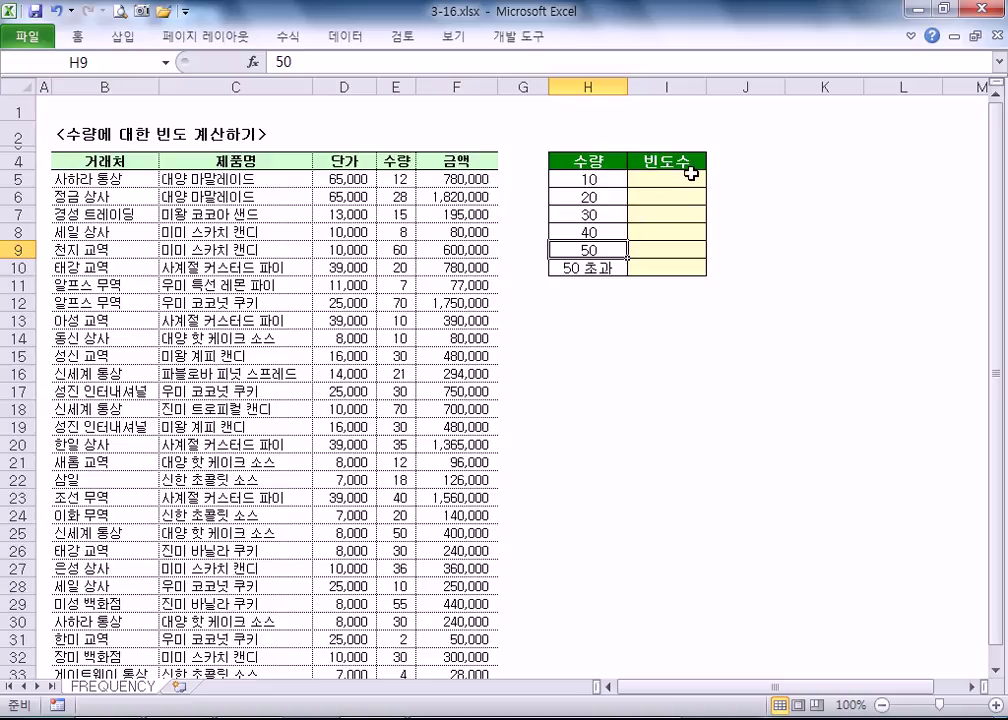
pyautogui.moveTo(667, 179); pyautogui.dragTo(683, 264)
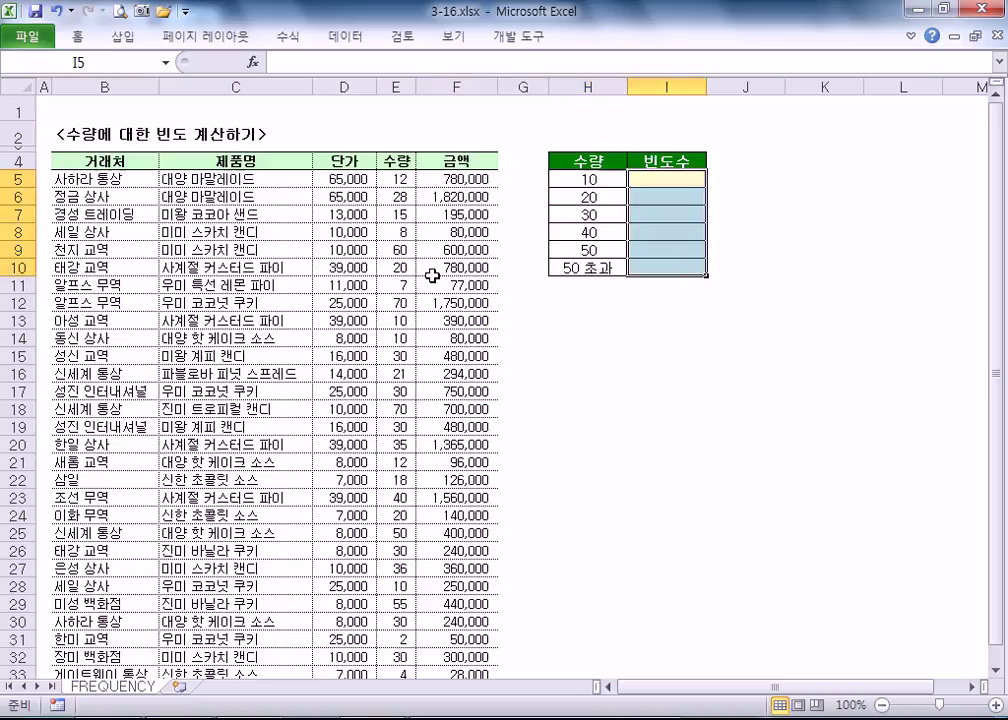
# - Select I5:I10 and try starting a FREQUENCY formula, cancelling each attempt
pyautogui.keyDown('ctrl'); pyautogui.scroll(4, 434, 270); pyautogui.keyUp('ctrl')
pyautogui.scroll(1, 668, 261)
pyautogui.moveTo(832, 188); pyautogui.dragTo(826, 339)
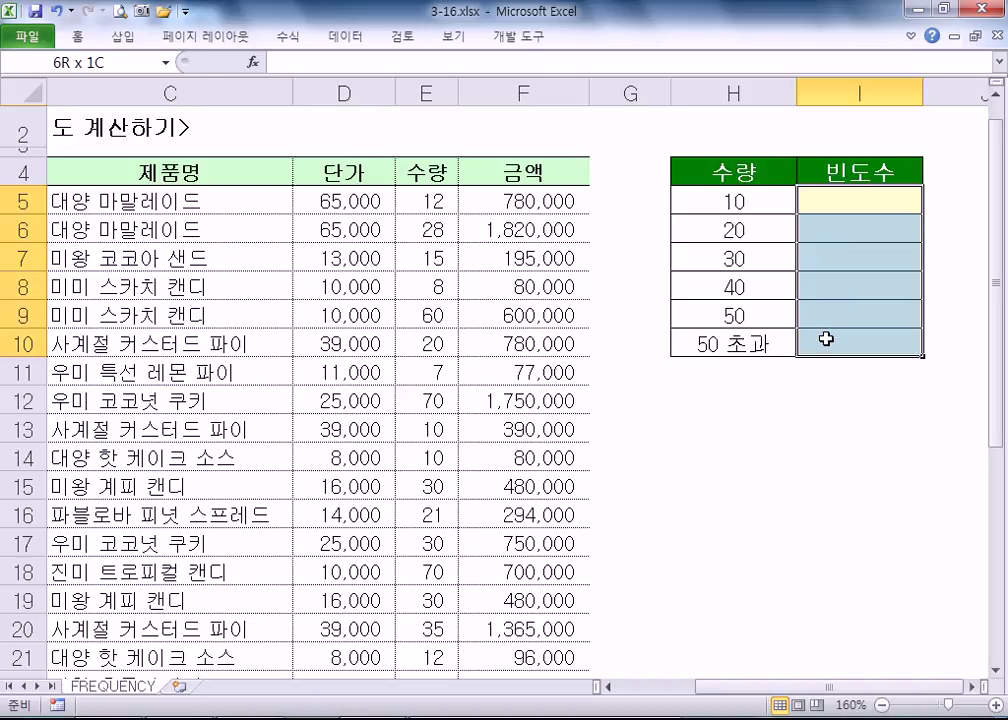
pyautogui.click(817, 204)
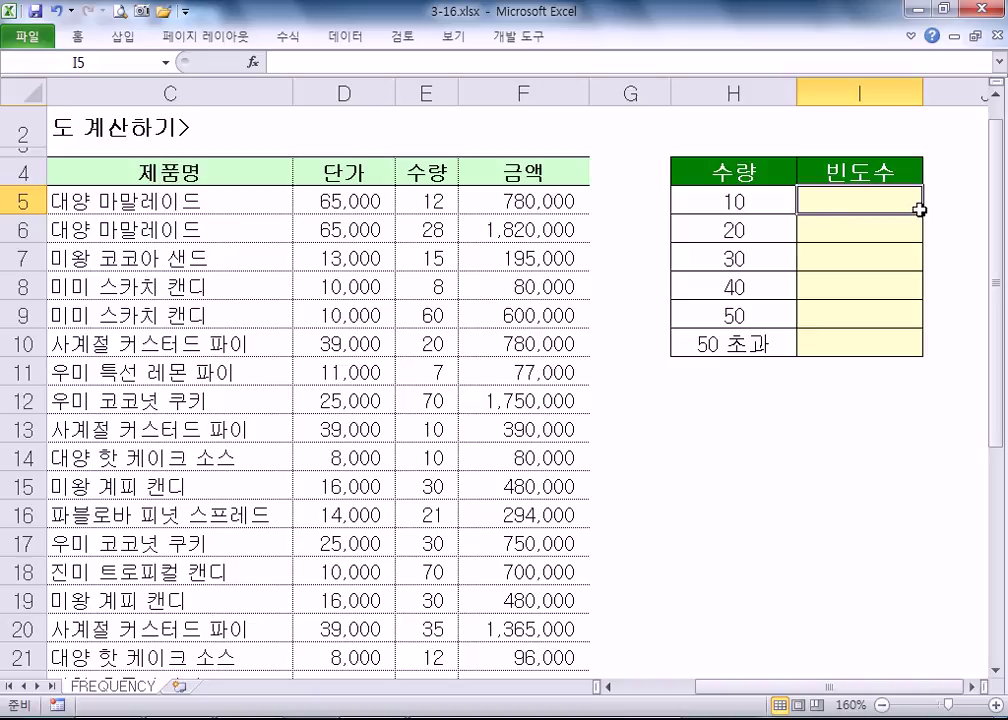
pyautogui.moveTo(832, 196); pyautogui.dragTo(849, 332)
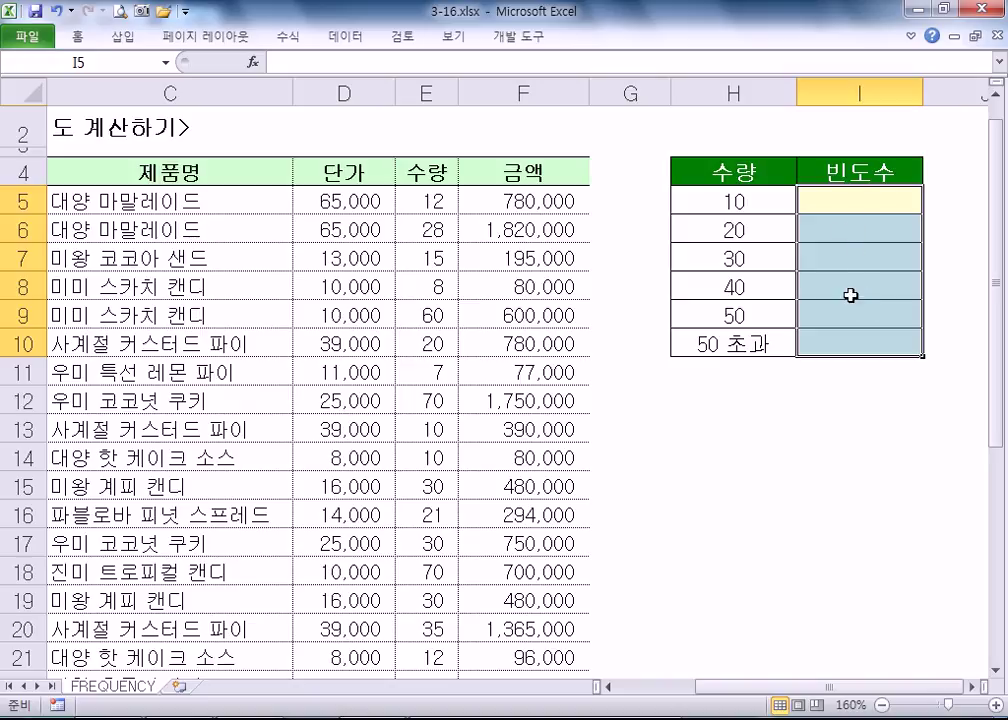
pyautogui.write('=F')
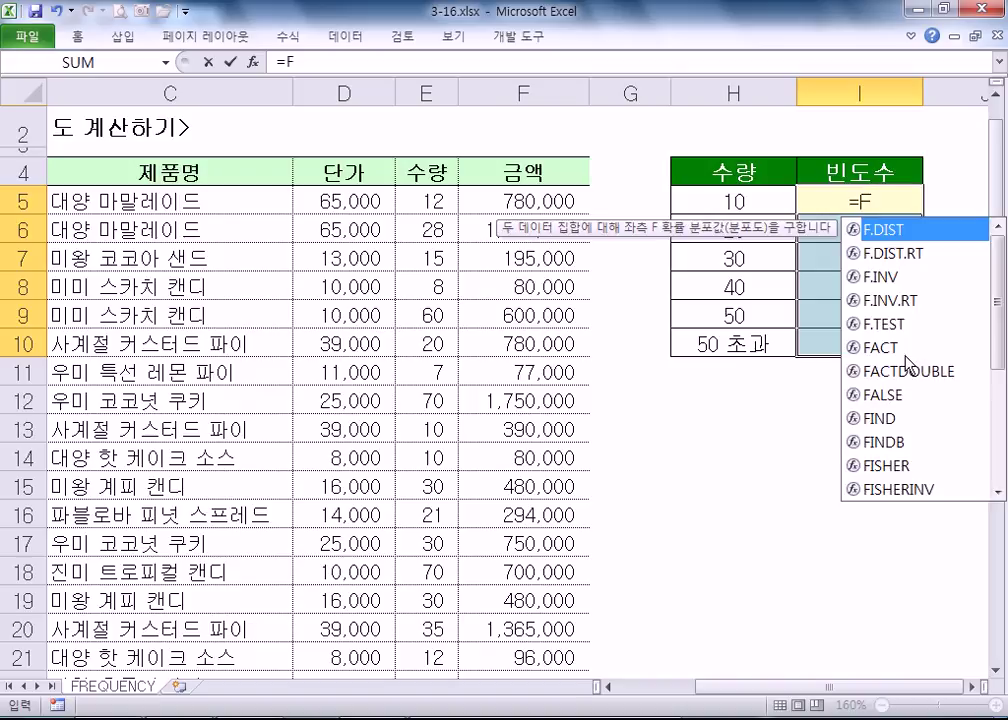
pyautogui.write('R')
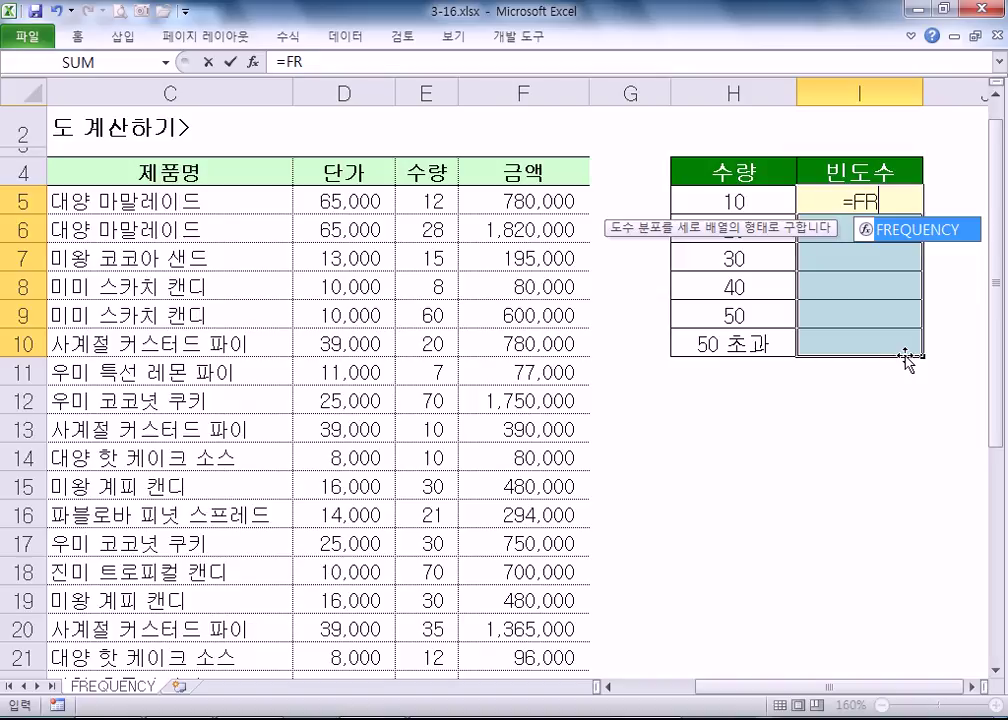
pyautogui.doubleClick(890, 244)
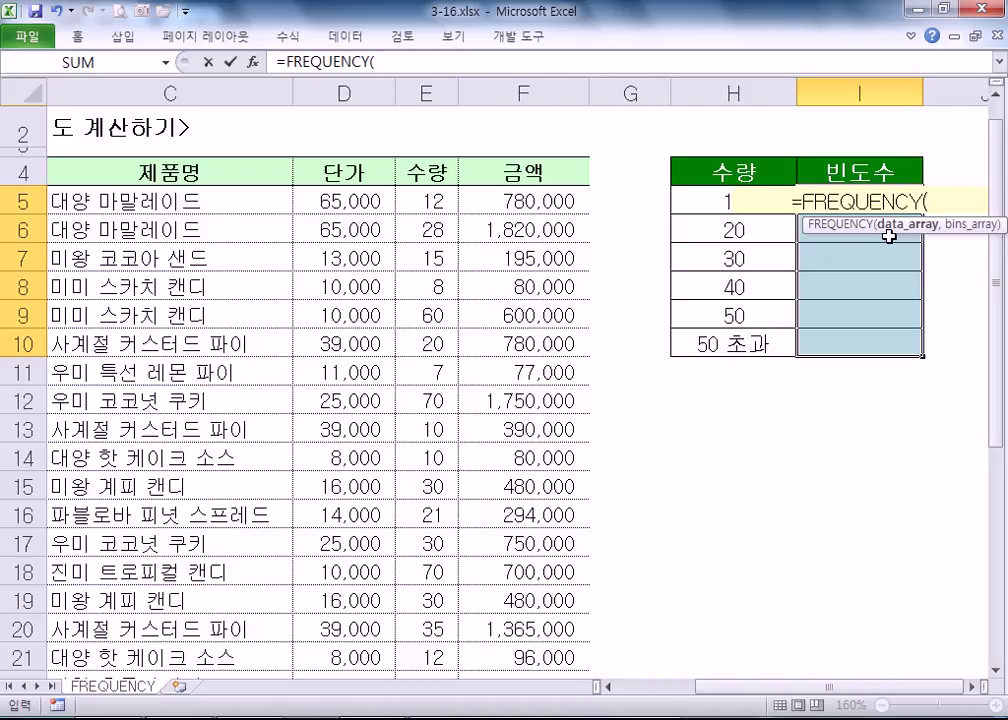
pyautogui.press('Escape')
pyautogui.moveTo(815, 198); pyautogui.dragTo(818, 343)
pyautogui.write('=')
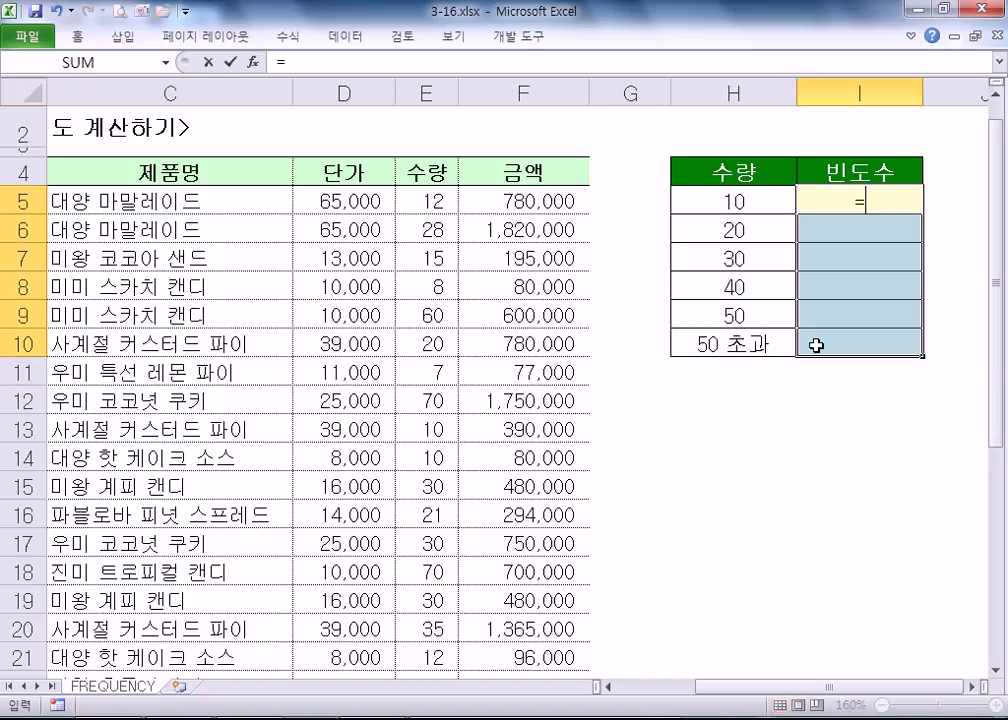
pyautogui.press('Escape')
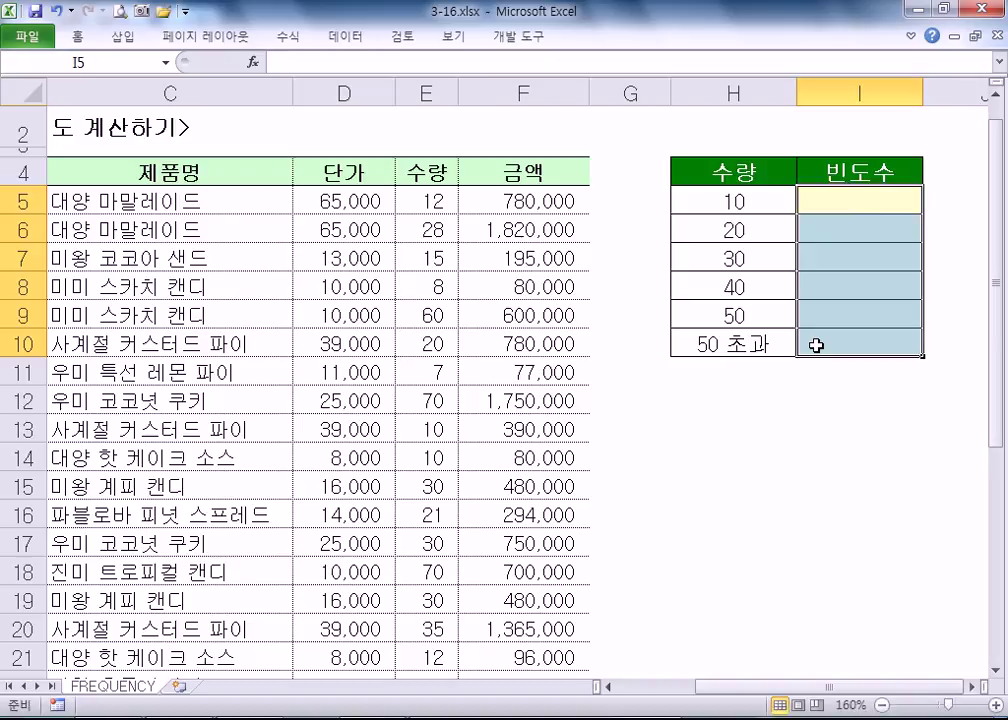
pyautogui.write('=FR')
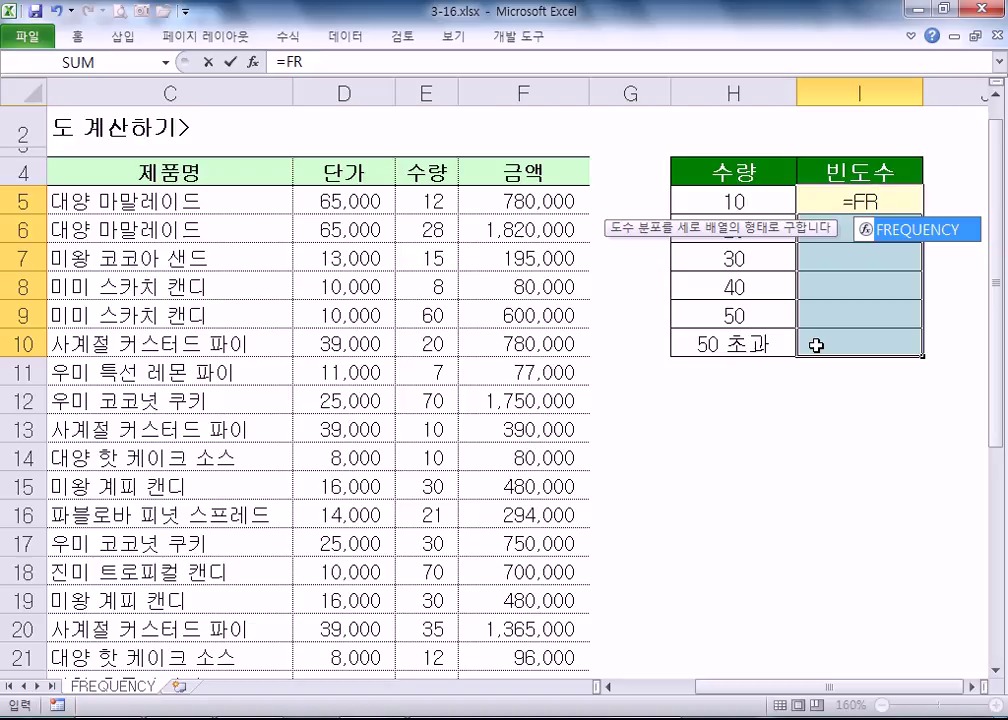
pyautogui.press('Escape')
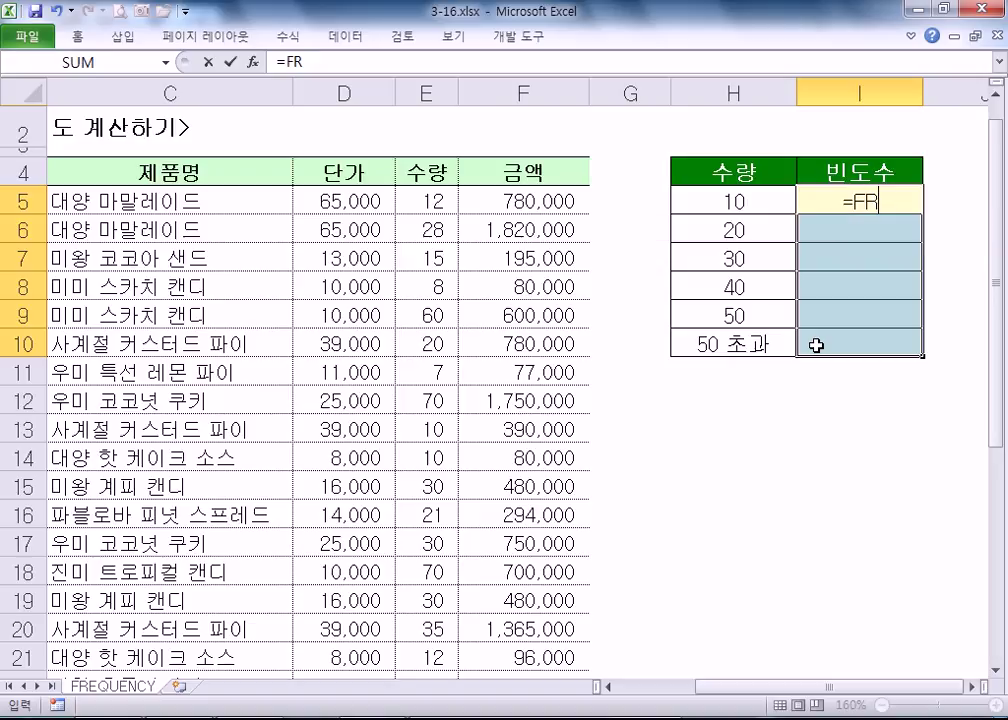
pyautogui.press('Escape')
# - Reselect I5:I10 with I5 active and type =FREQUENCY(
pyautogui.moveTo(828, 198); pyautogui.dragTo(810, 510)
pyautogui.moveTo(810, 398); pyautogui.dragTo(828, 308)
pyautogui.click(828, 310)
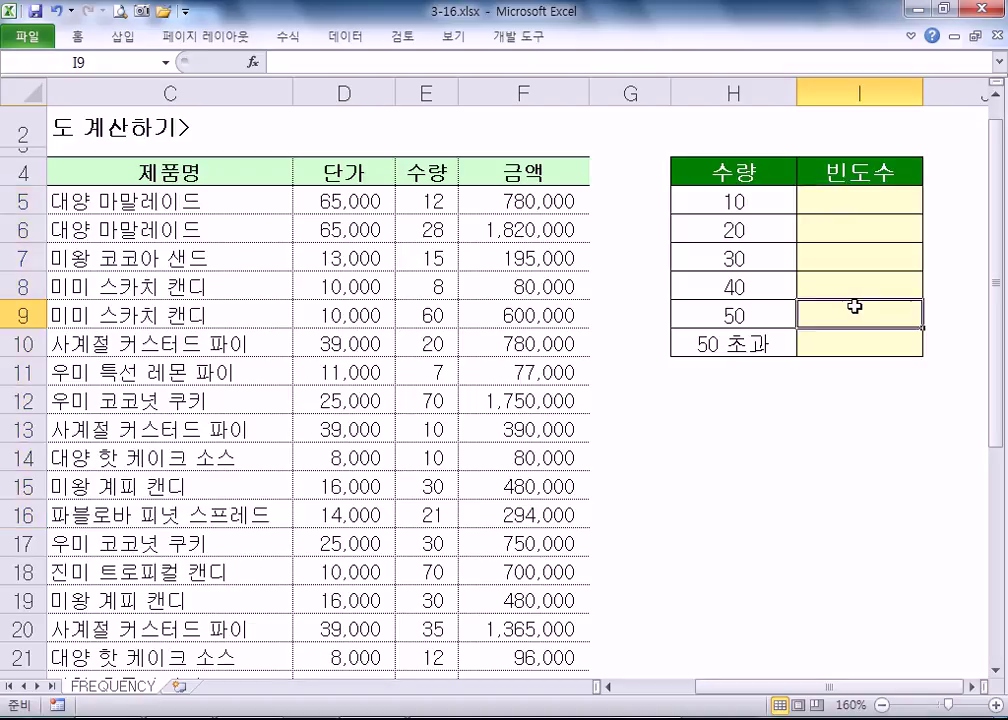
pyautogui.moveTo(852, 200); pyautogui.dragTo(848, 342)
pyautogui.press('Return')
pyautogui.press('Return')
pyautogui.press('Return')
pyautogui.press('Return')
pyautogui.press('Return')
pyautogui.press('Return')
pyautogui.press('Return')
pyautogui.press('Return')
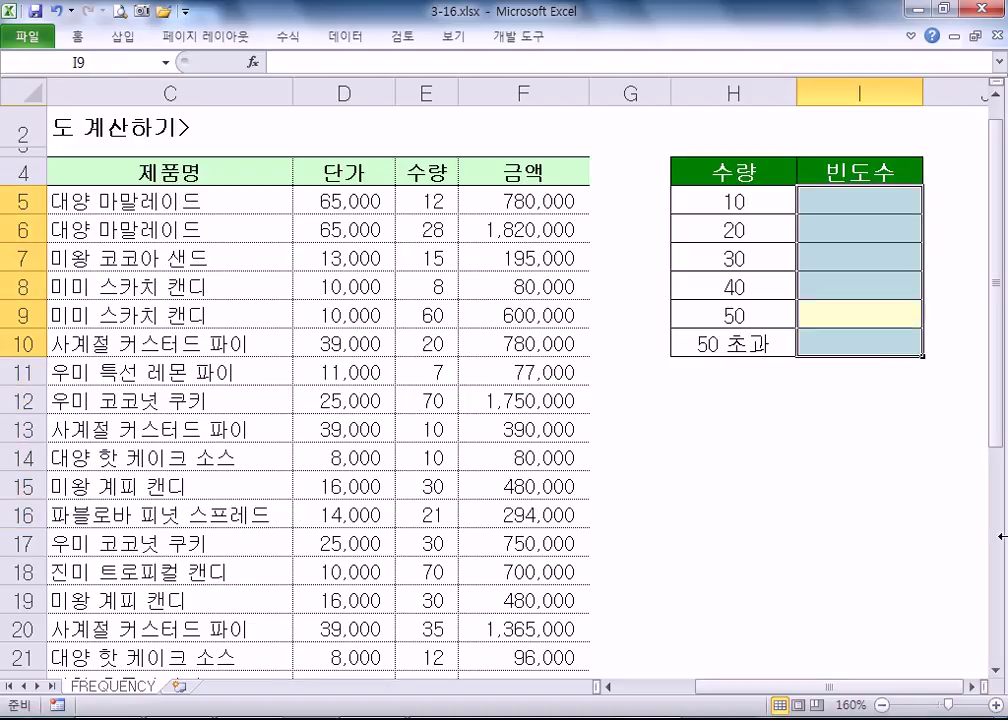
pyautogui.press('Return')
pyautogui.press('Return')
pyautogui.press('Return')
pyautogui.press('Return')
pyautogui.press('Return')
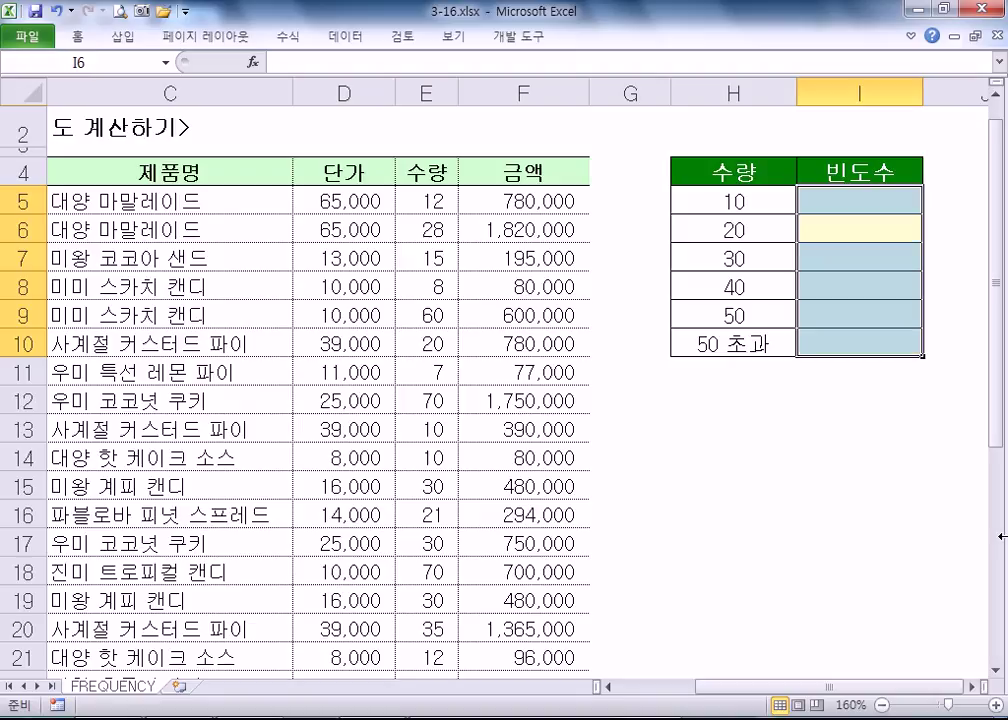
pyautogui.hotkey('shift', 'Return')
pyautogui.write('=FREQUENCY(')
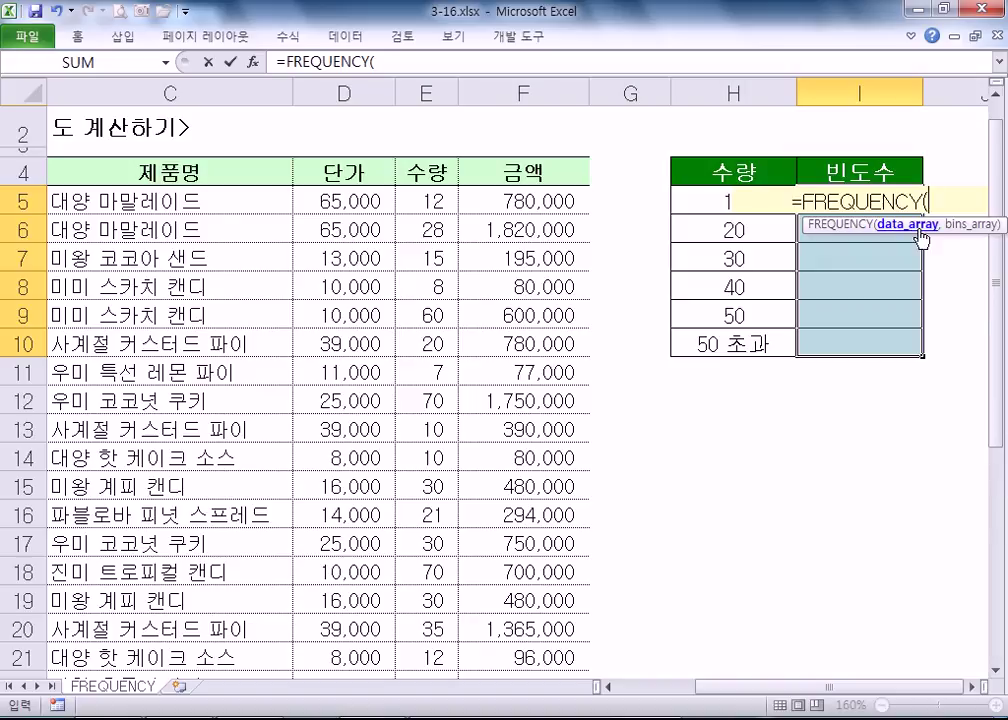
# - Array-enter {=FREQUENCY(E5:E34,H5:H10)} in I5:I10, producing 7, 6, 9, 3, 1, 4
pyautogui.click(422, 199)
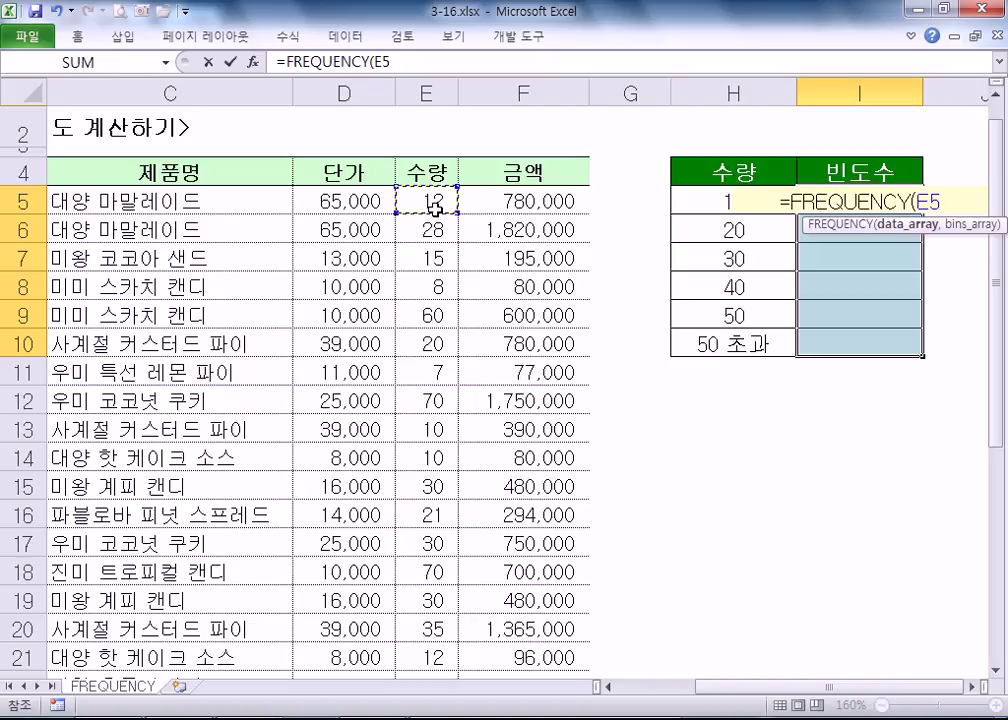
pyautogui.hotkey('ctrl', 'shift', 'Down')
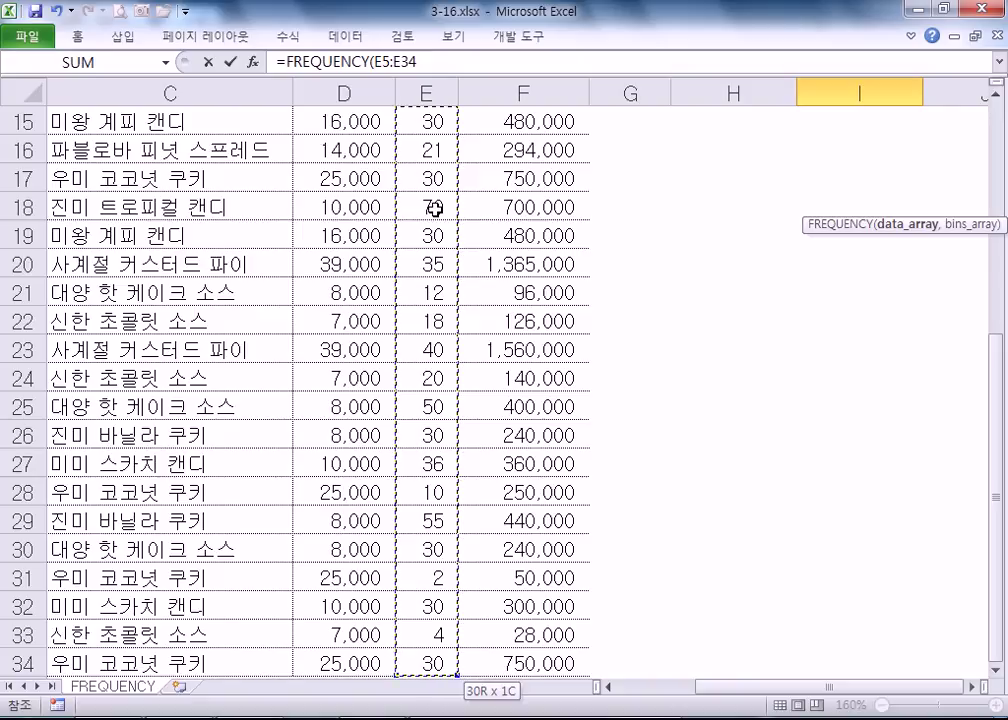
pyautogui.write(',')
pyautogui.scroll(1, 435, 207)
pyautogui.scroll(3, 435, 207)
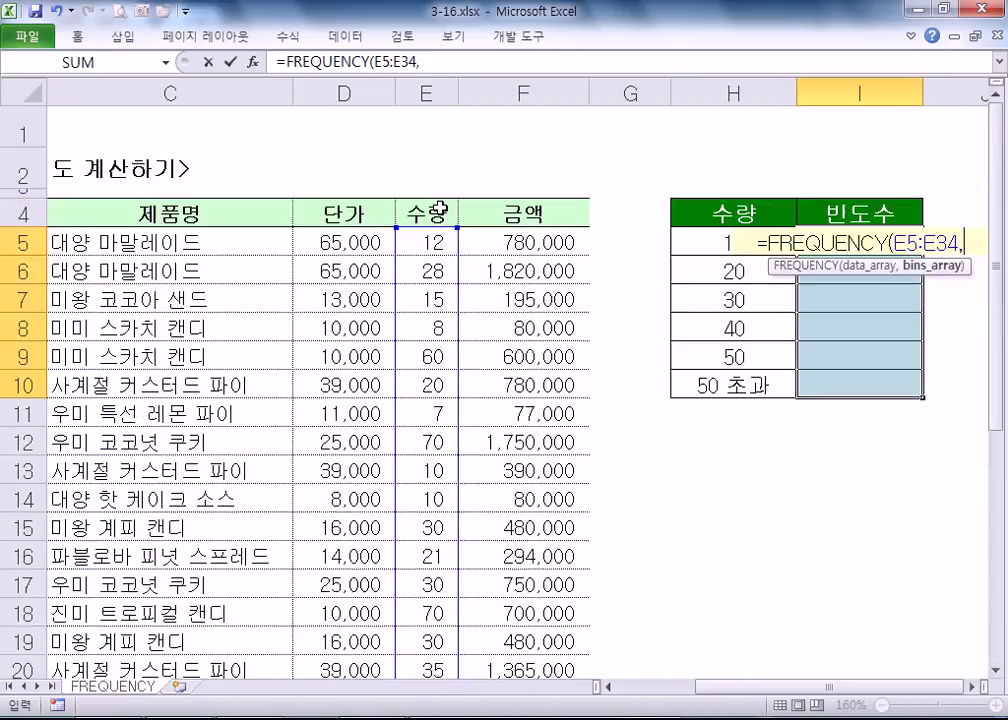
pyautogui.scroll(-7, 413, 529)
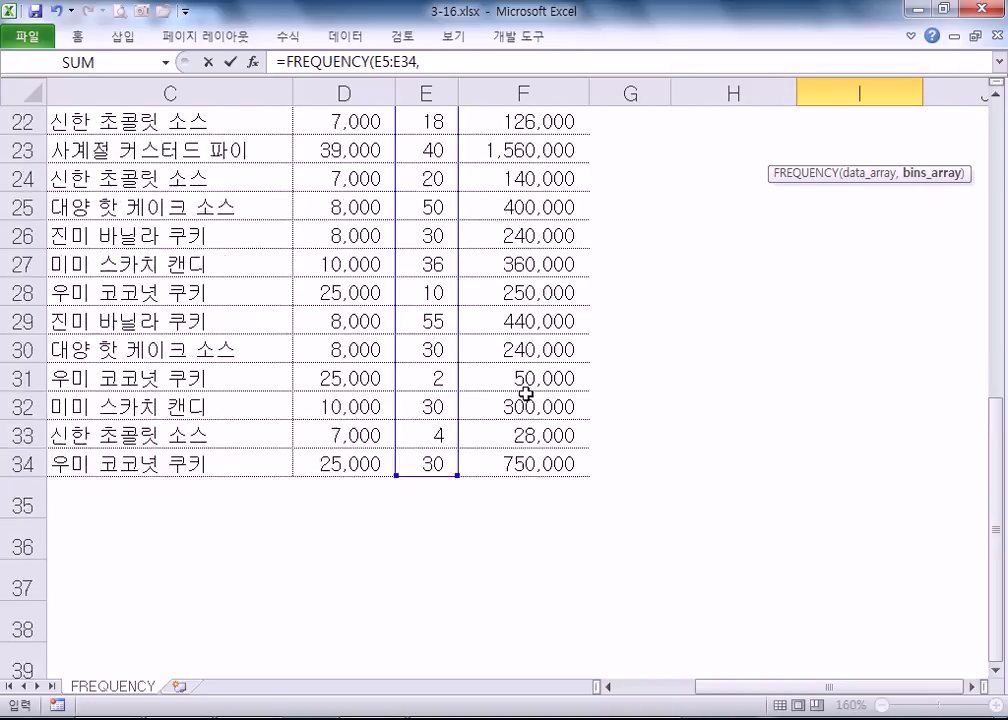
pyautogui.scroll(7, 522, 400)
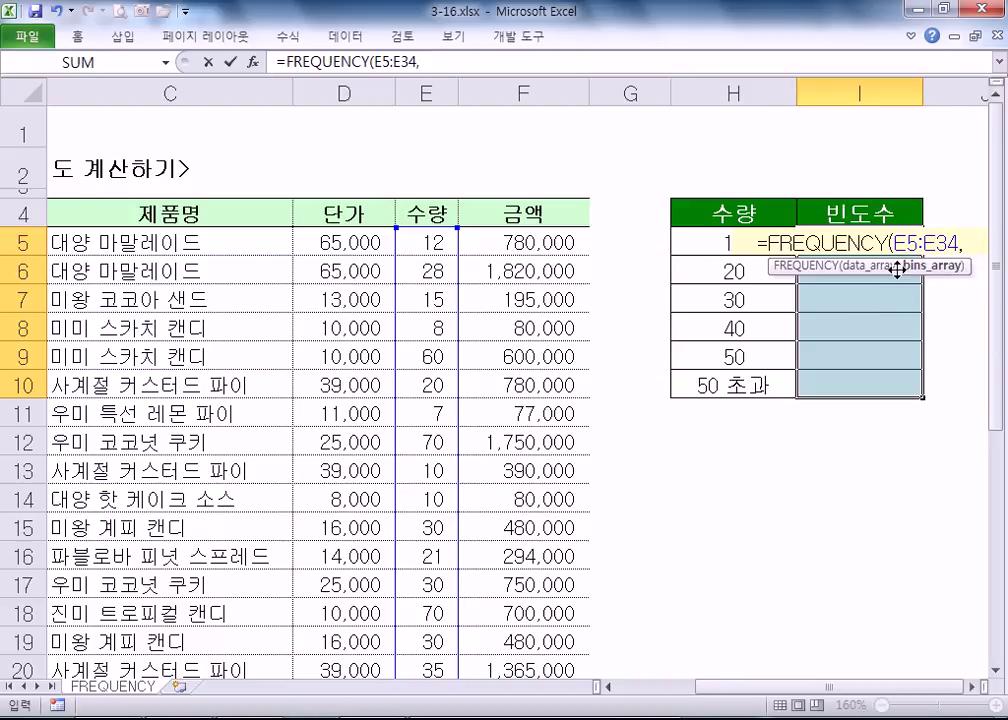
pyautogui.moveTo(702, 240); pyautogui.dragTo(694, 379)
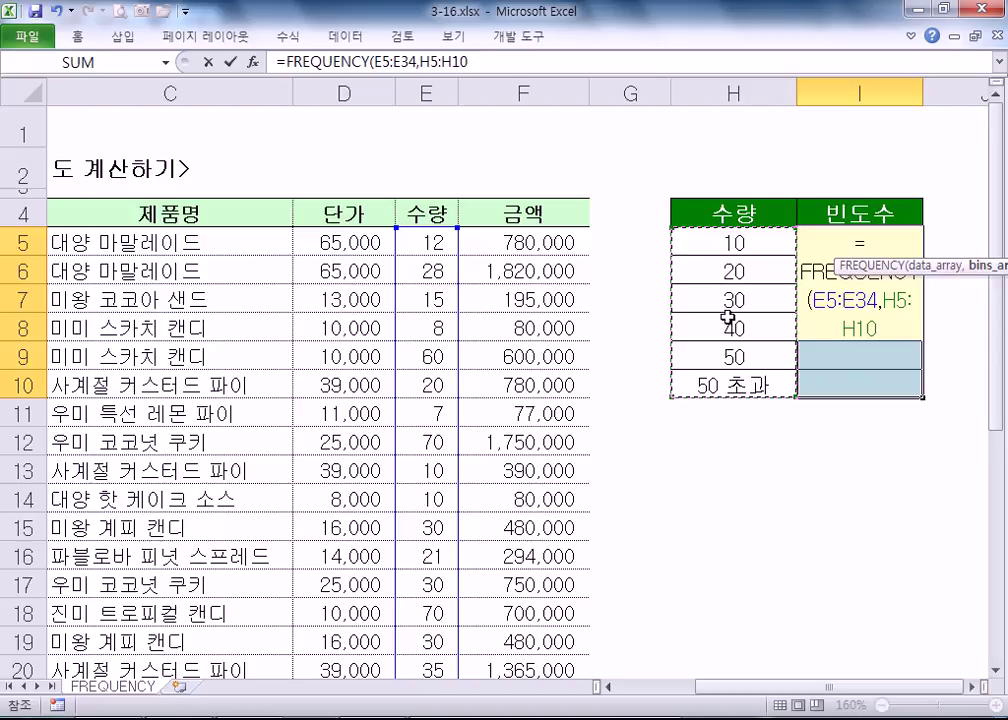
pyautogui.moveTo(722, 236); pyautogui.dragTo(718, 375)
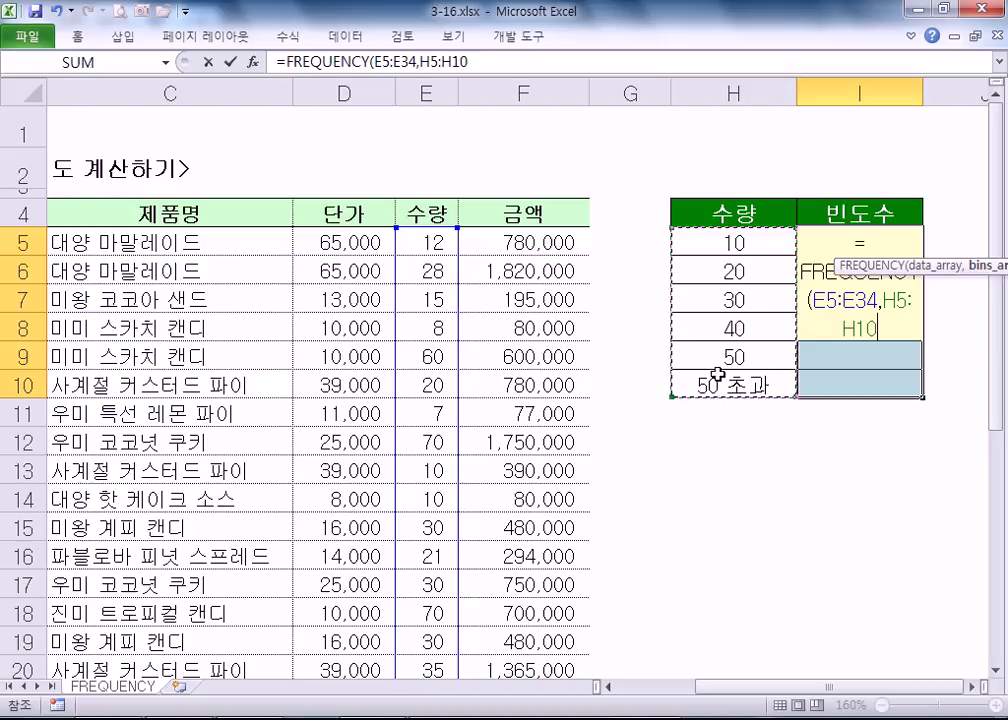
pyautogui.hotkey('ctrl', 'shift', 'Return')
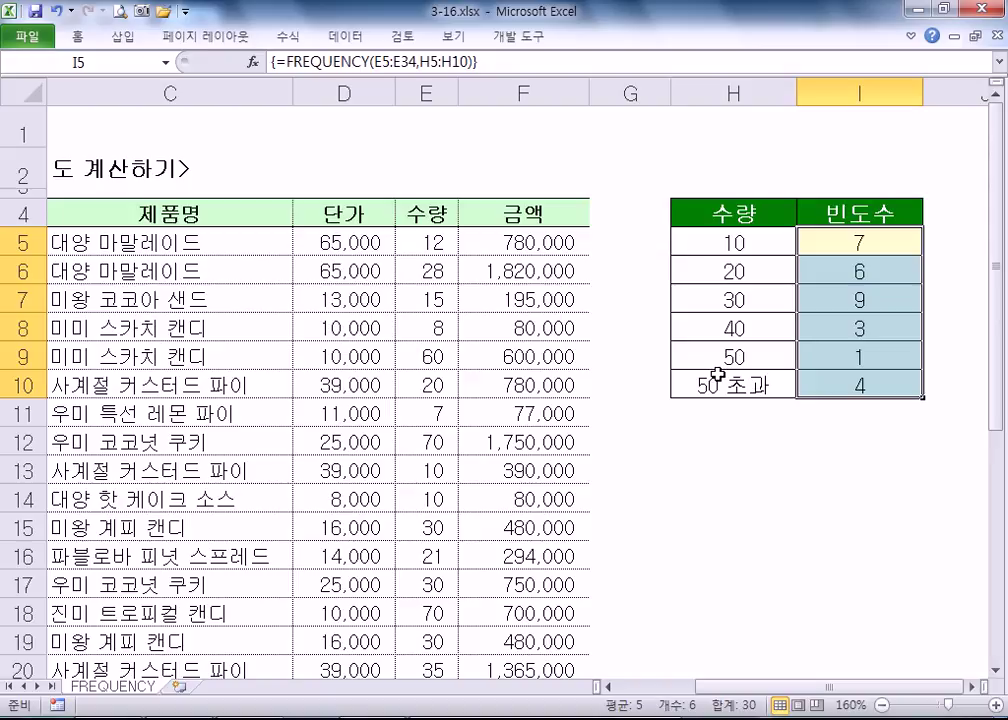
pyautogui.click(835, 524)
# - Delete the whole FREQUENCY array I5:I10 after the cannot-change-part-of-array warning
pyautogui.click(864, 299)
pyautogui.press('Delete')
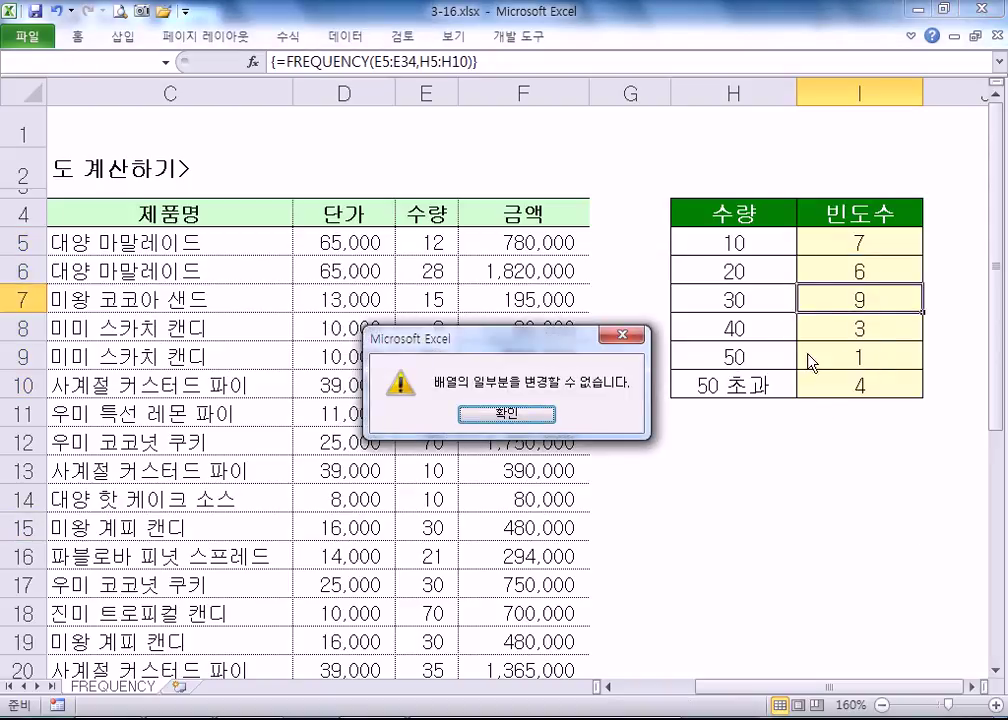
pyautogui.press('Return')
pyautogui.moveTo(828, 248); pyautogui.dragTo(832, 369)
pyautogui.press('Delete')
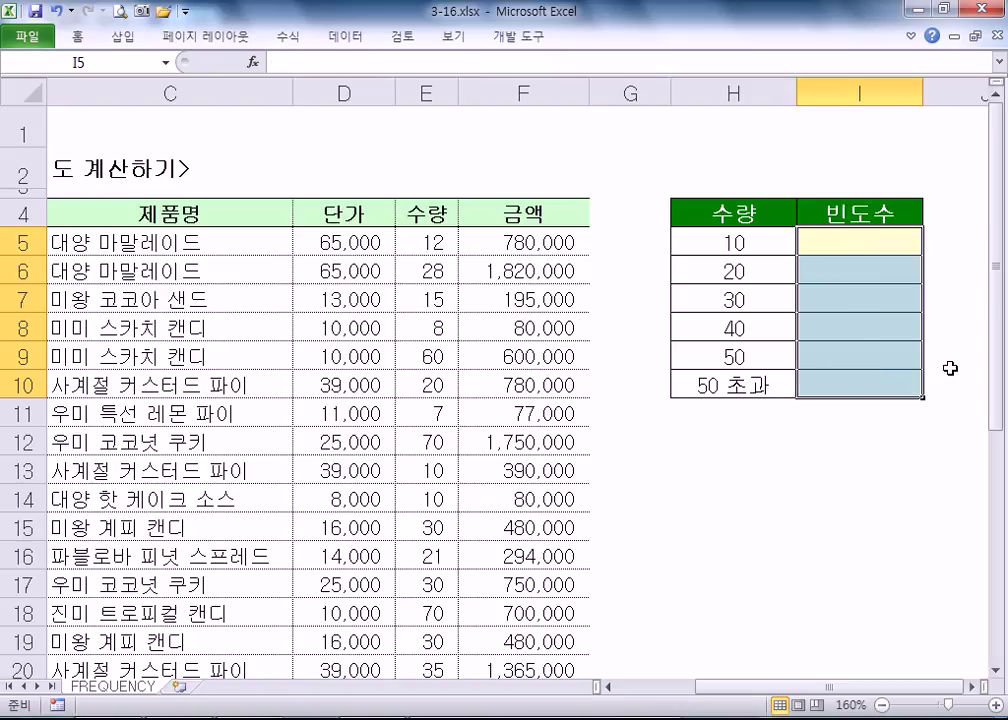
# - Reselect I5:I10 and type =FR to begin a new FREQUENCY formula
pyautogui.write('=FR')
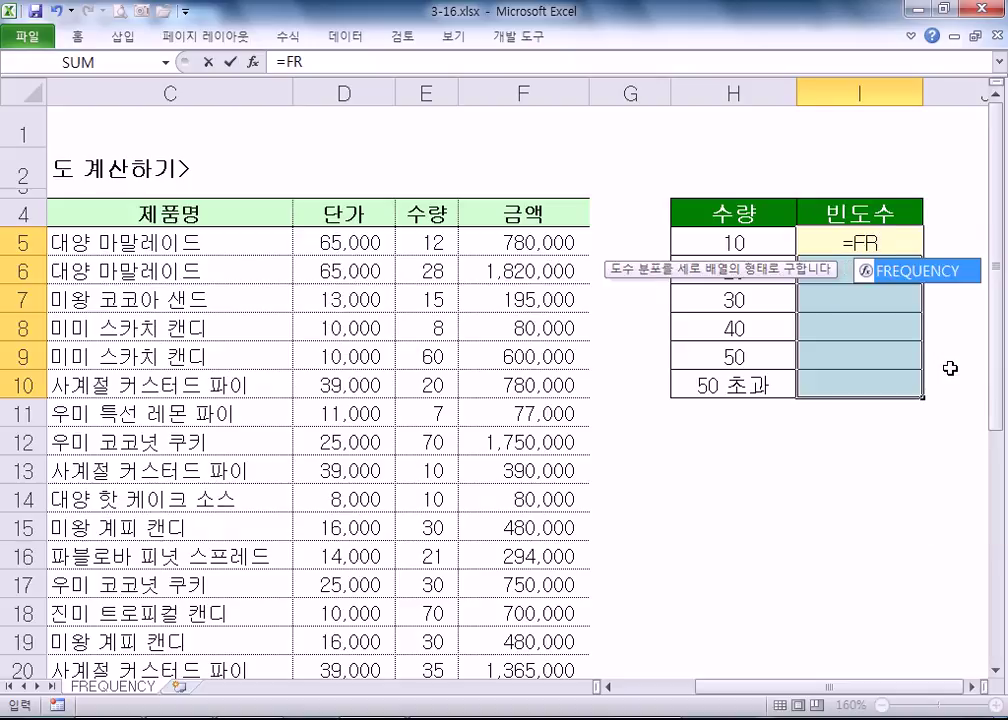
pyautogui.press('Escape')
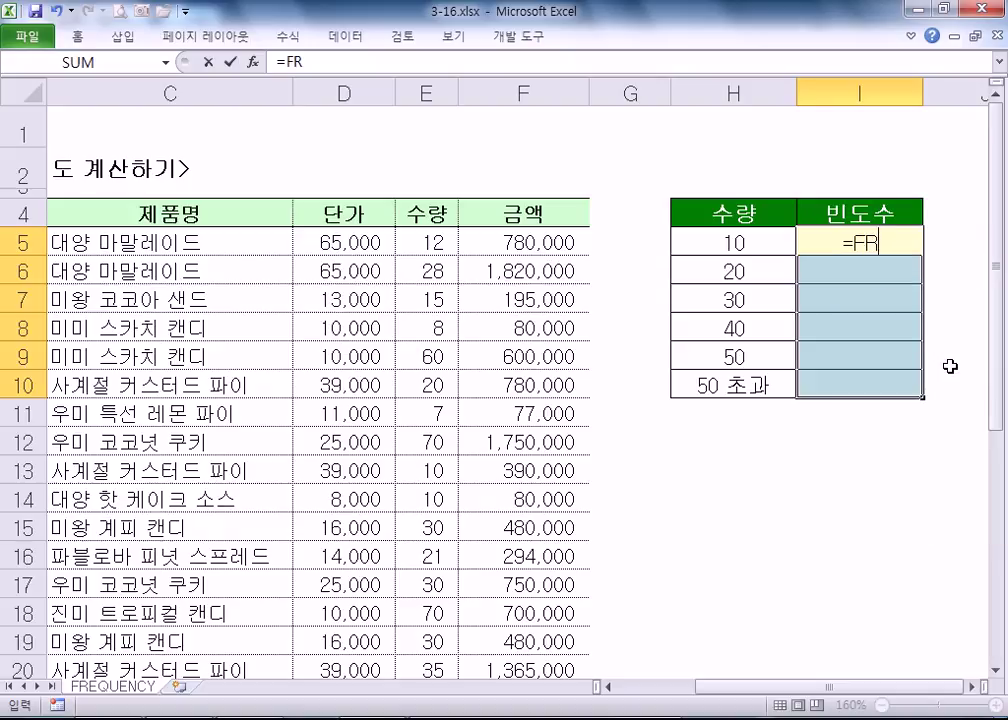
pyautogui.press('Escape')
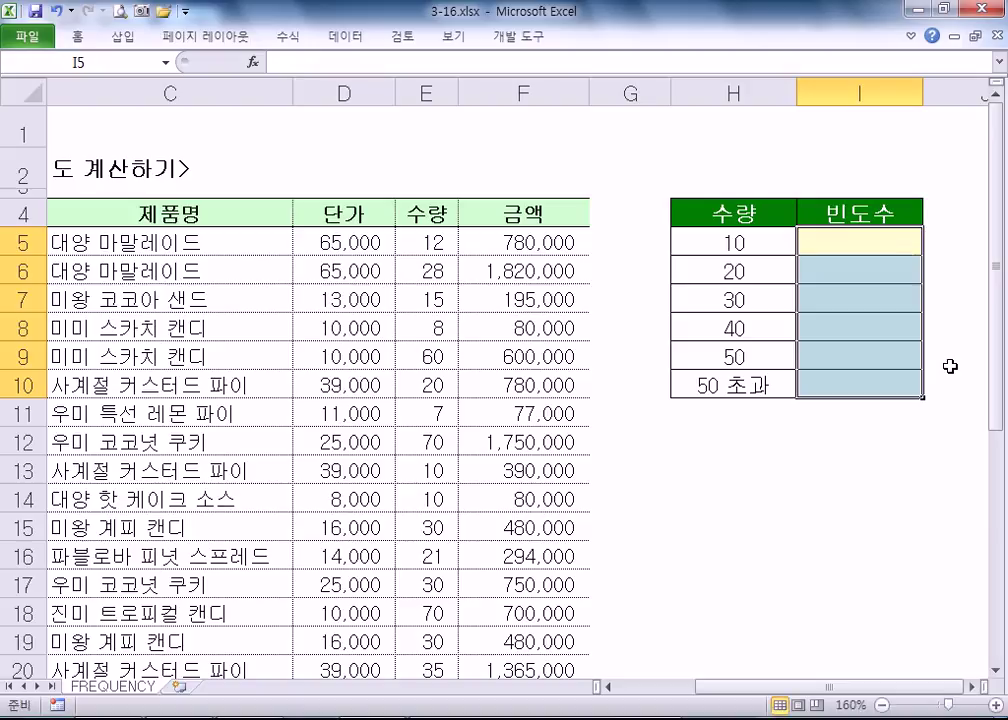
pyautogui.moveTo(853, 239); pyautogui.dragTo(844, 387)
pyautogui.write('=')
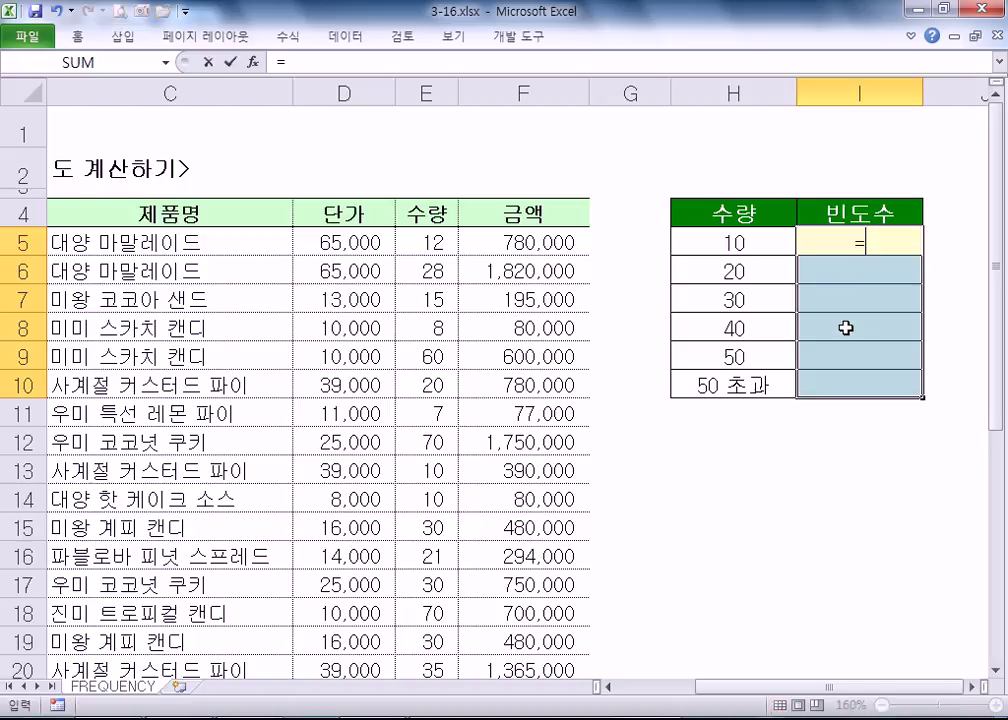
pyautogui.write('FR')
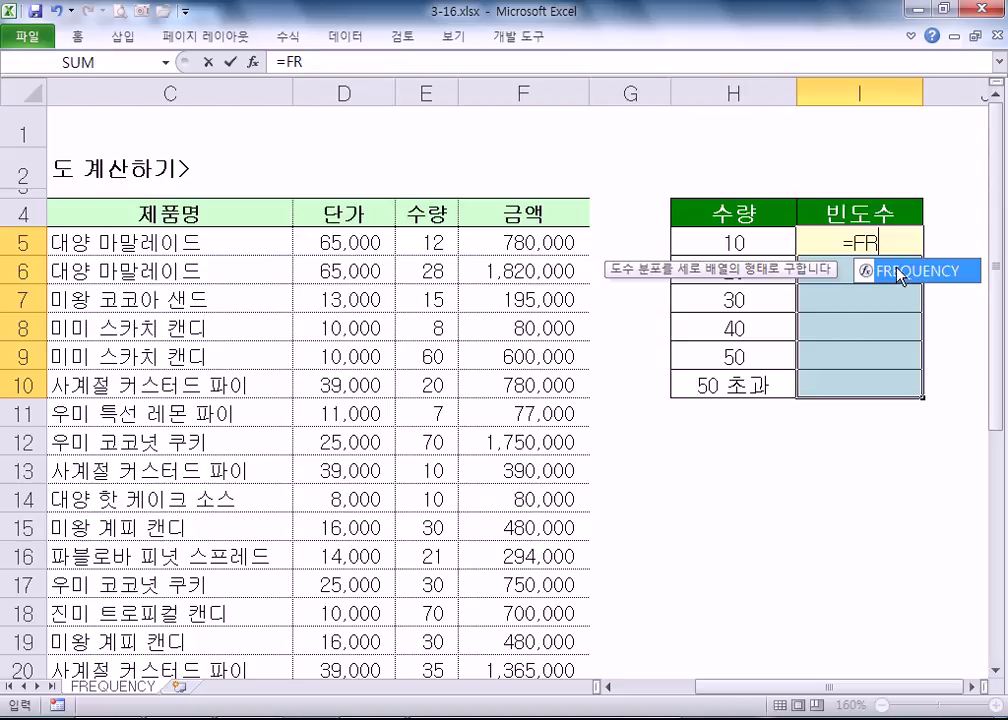
# - Array-enter =FREQUENCY(E5:E34,H5:H10) across I5:I10, giving 7, 6, 9, 3, 1, 4 again
pyautogui.doubleClick(903, 279)
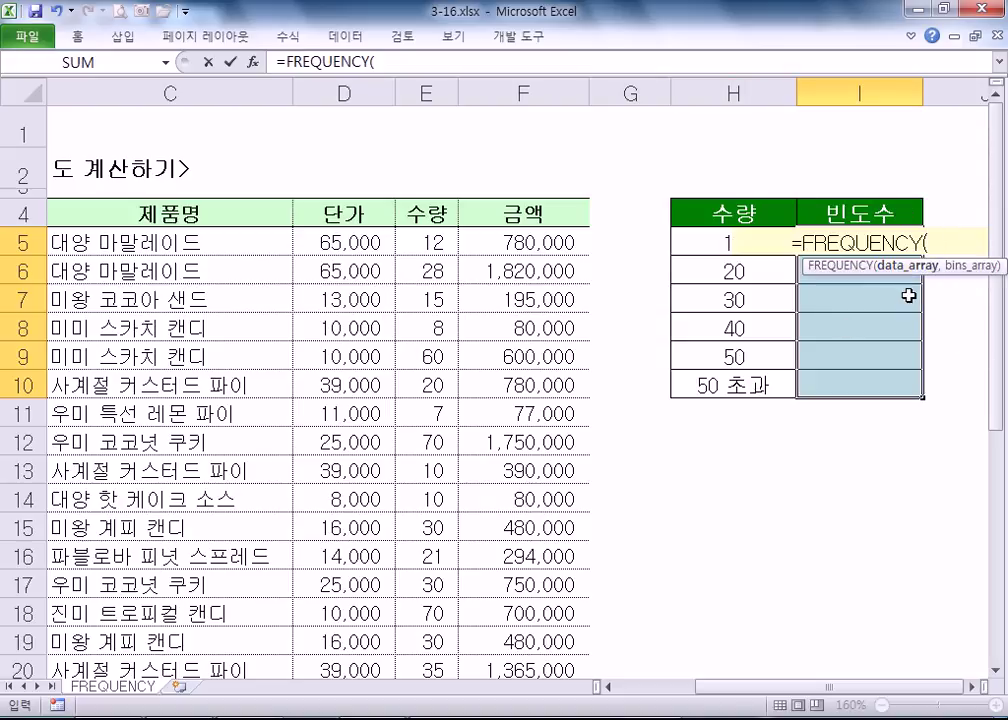
pyautogui.click(420, 238)
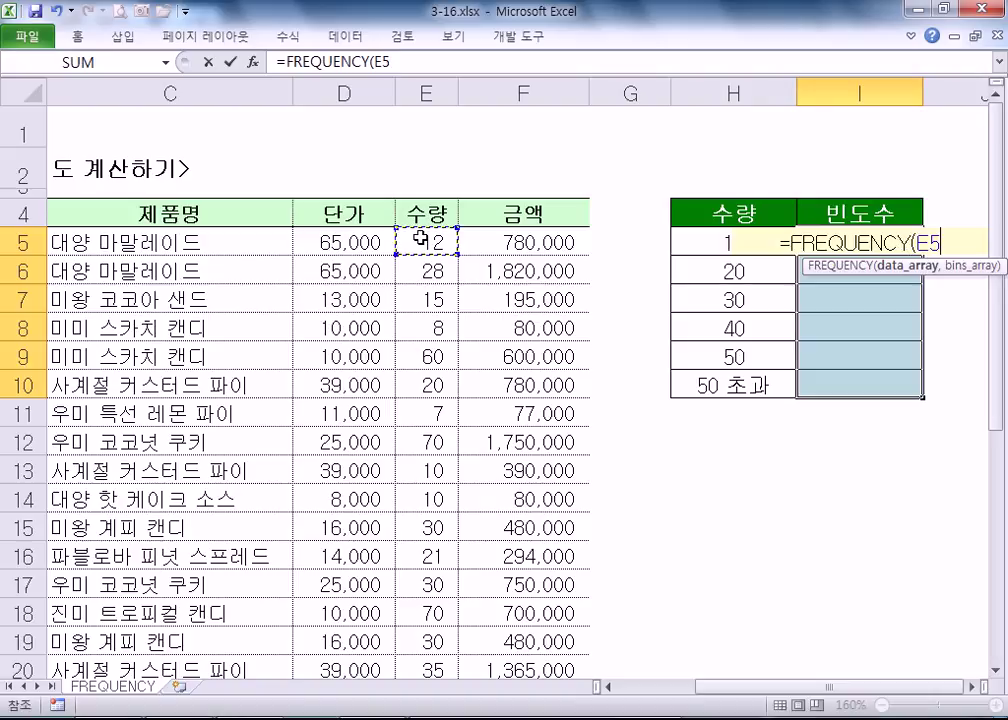
pyautogui.hotkey('ctrl', 'shift', 'Down')
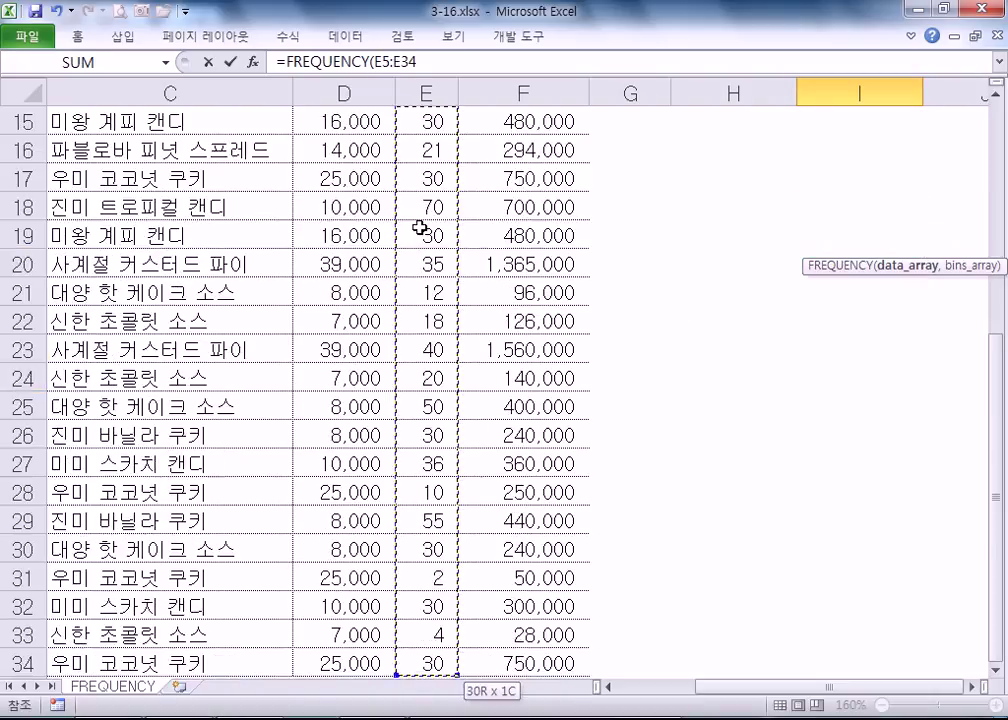
pyautogui.scroll(-3, 416, 410)
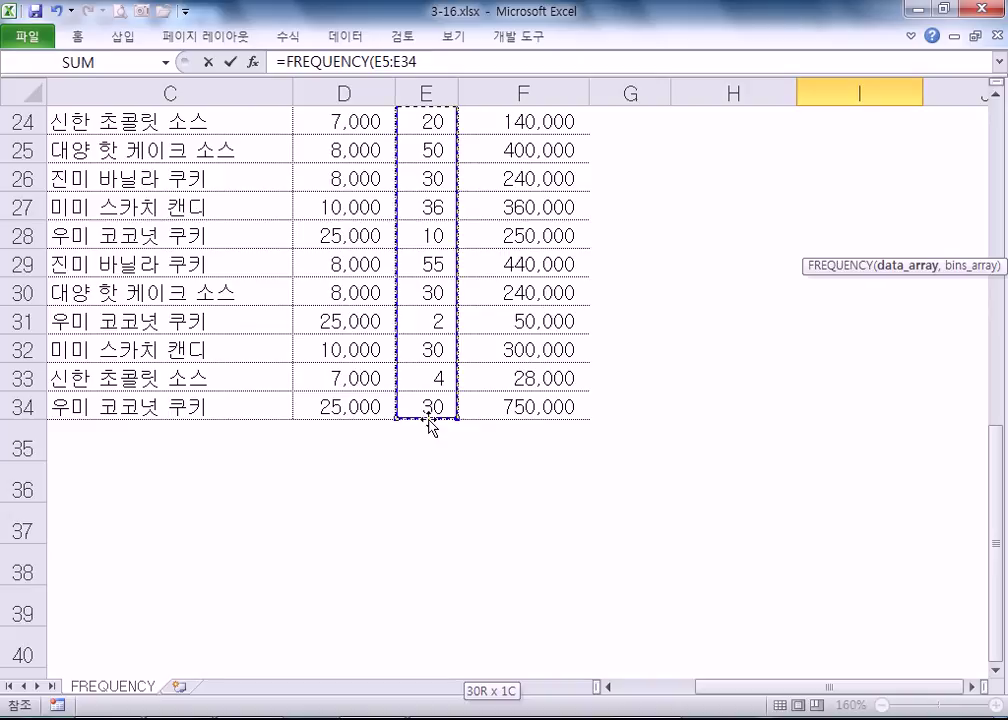
pyautogui.write(',')
pyautogui.scroll(8, 428, 410)
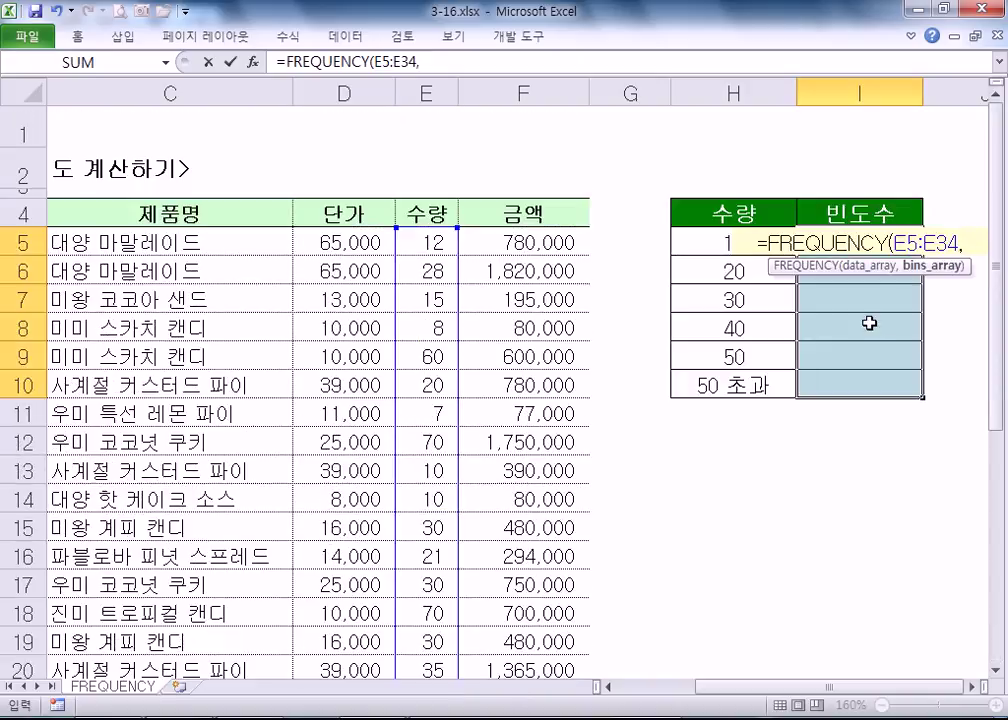
pyautogui.scroll(-5, 596, 535)
pyautogui.scroll(4, 638, 558)
pyautogui.scroll(1, 638, 558)
pyautogui.moveTo(695, 242); pyautogui.dragTo(696, 390)
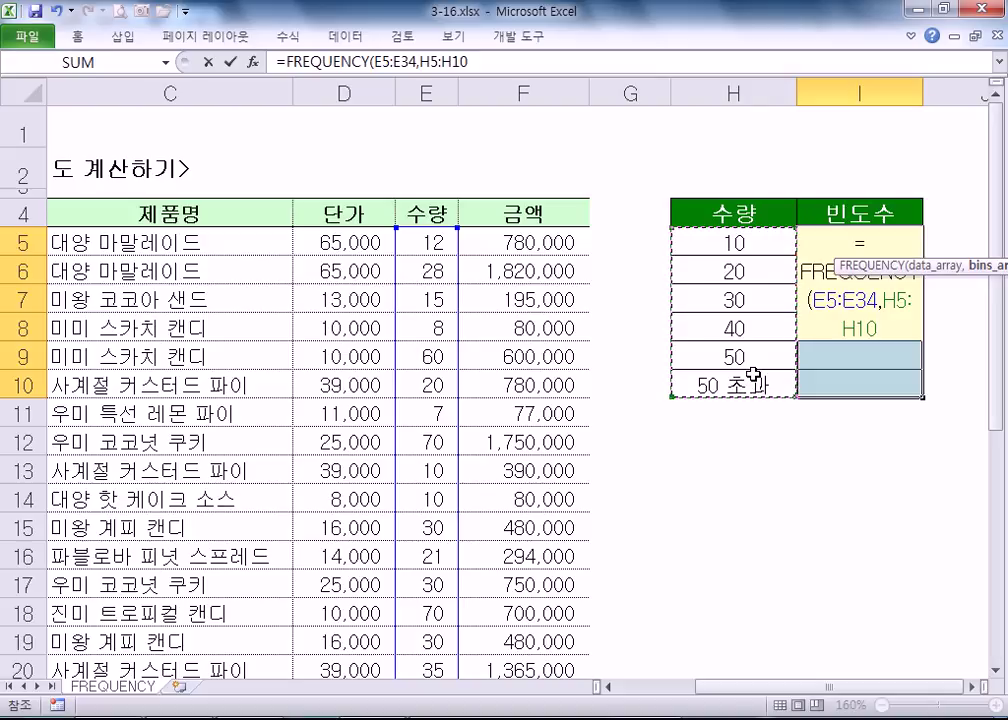
pyautogui.hotkey('ctrl', 'shift', 'Return')
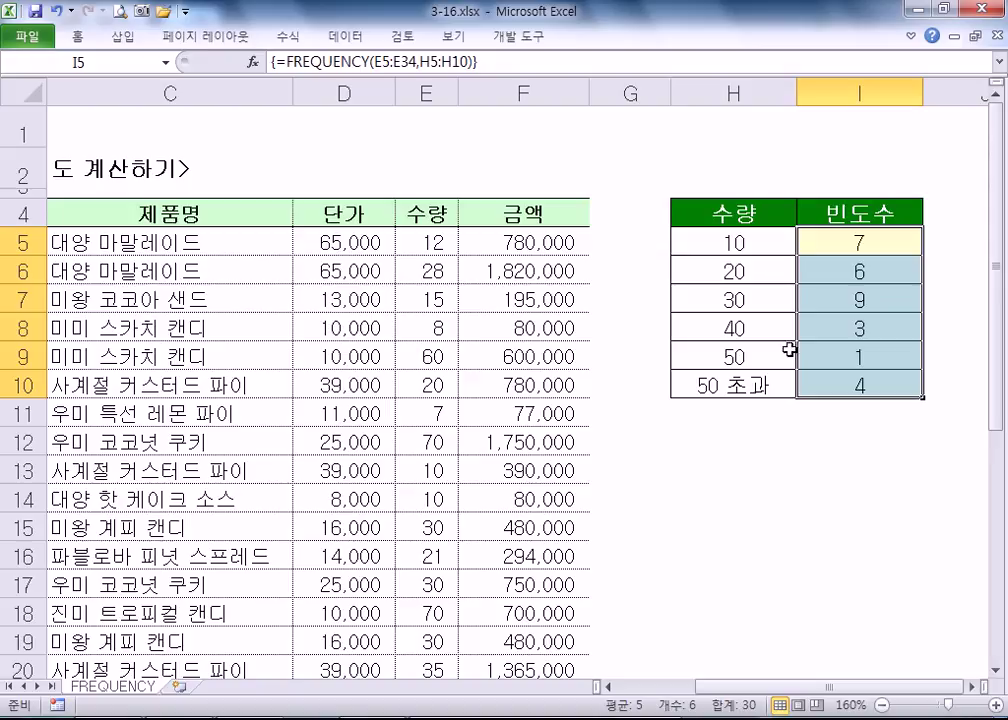
pyautogui.click(739, 434)
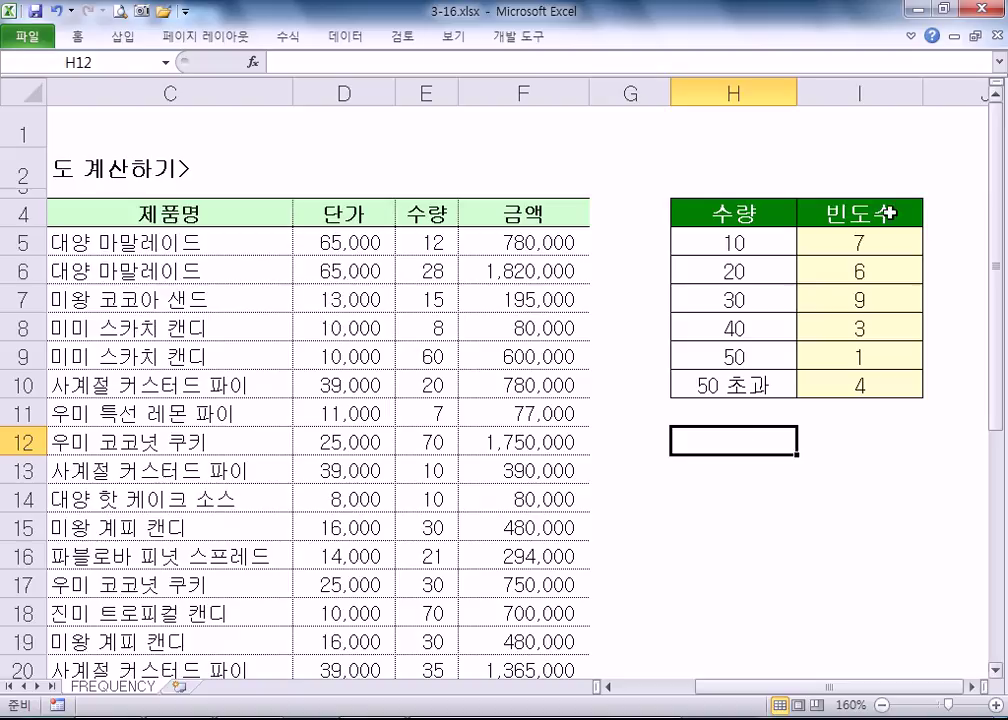
pyautogui.click(808, 240)
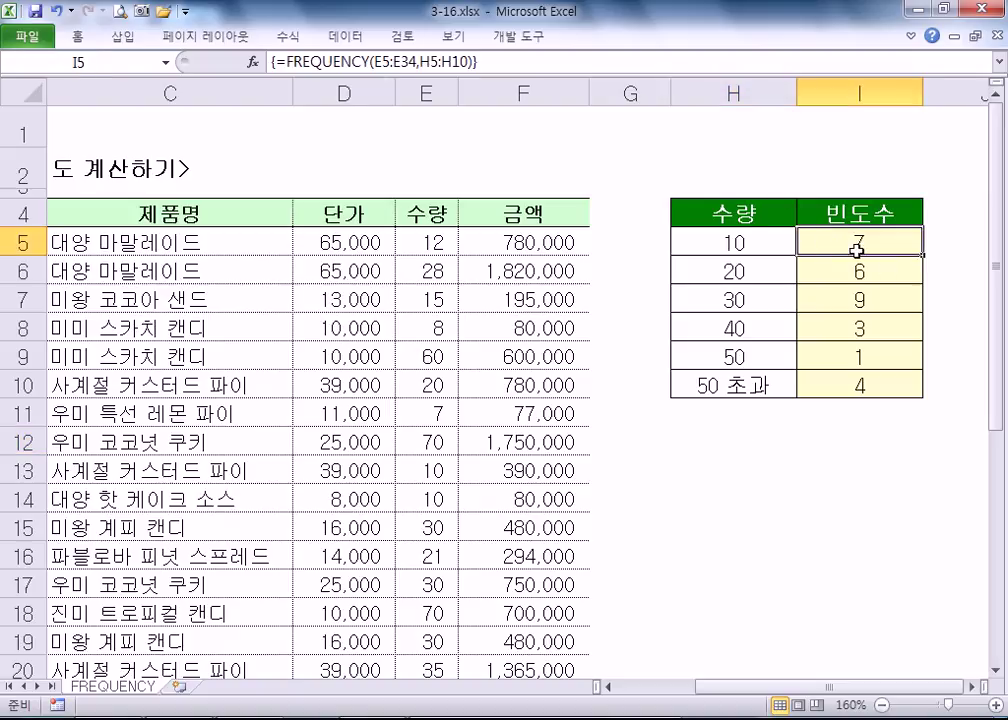
pyautogui.moveTo(884, 238); pyautogui.dragTo(845, 386)
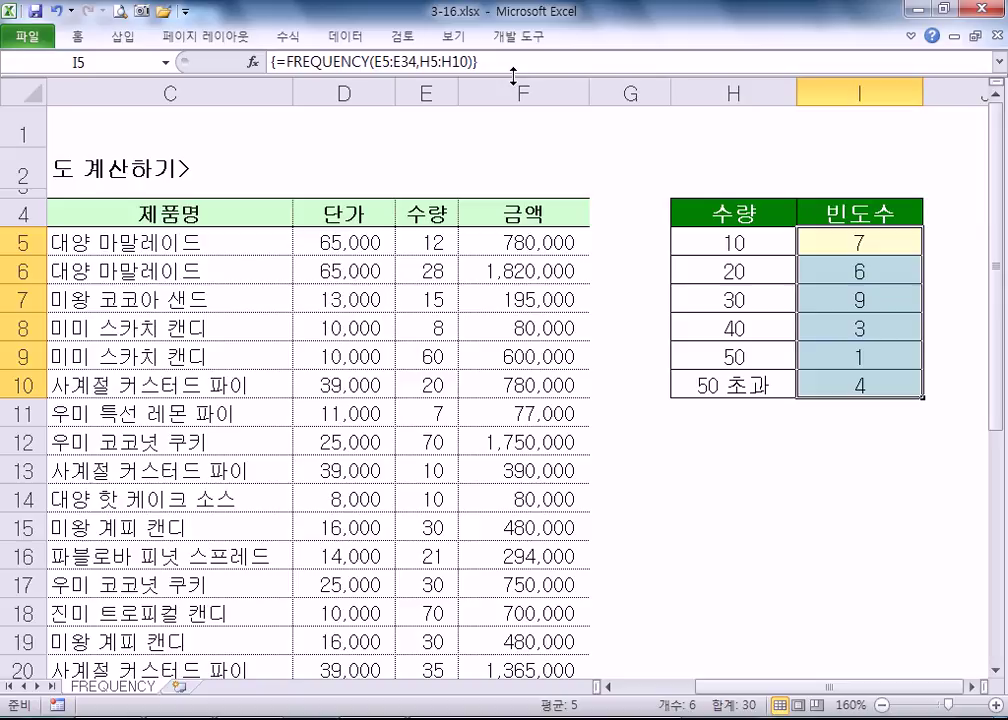
pyautogui.click(745, 242)
pyautogui.press('Down')
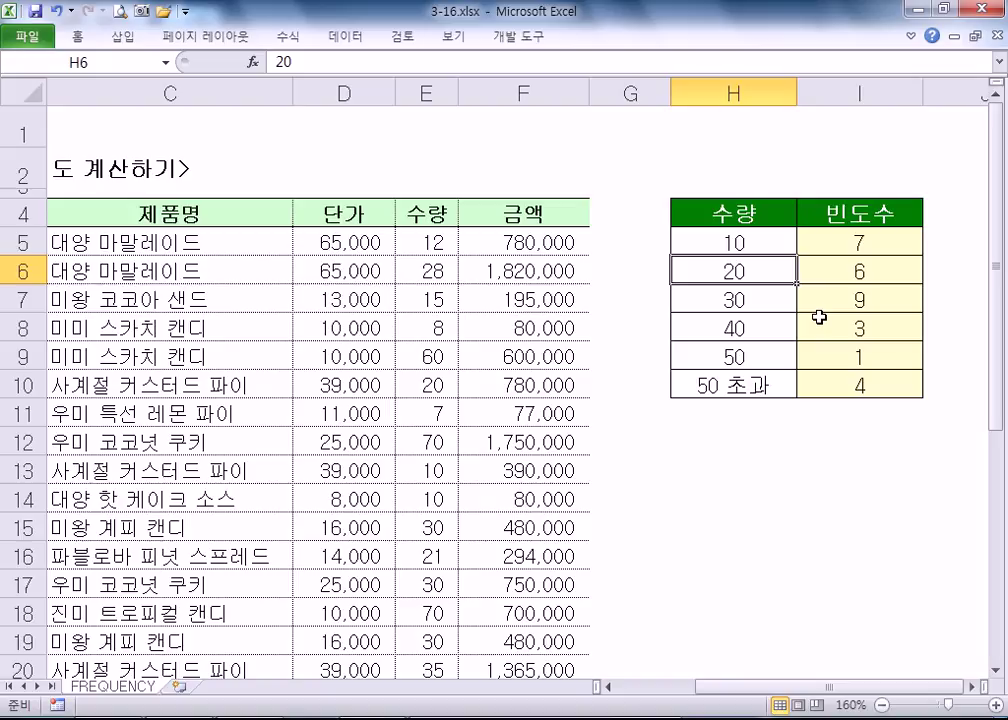
pyautogui.moveTo(410, 248); pyautogui.dragTo(417, 510)
pyautogui.moveTo(762, 246); pyautogui.dragTo(760, 384)
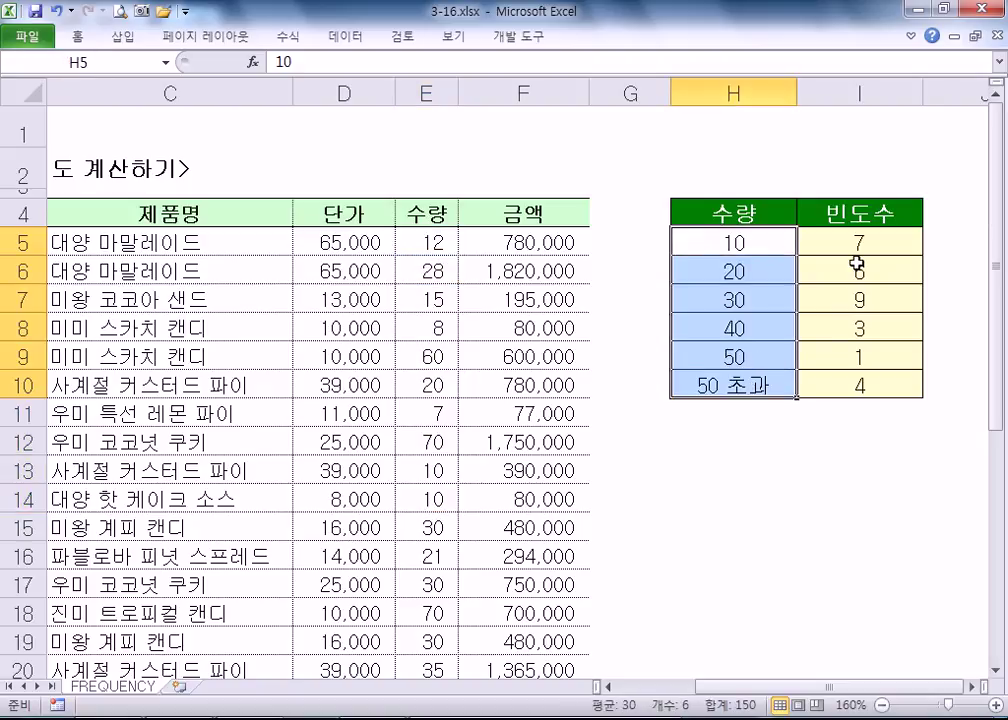
pyautogui.moveTo(853, 241); pyautogui.dragTo(891, 389)
pyautogui.press('F2')
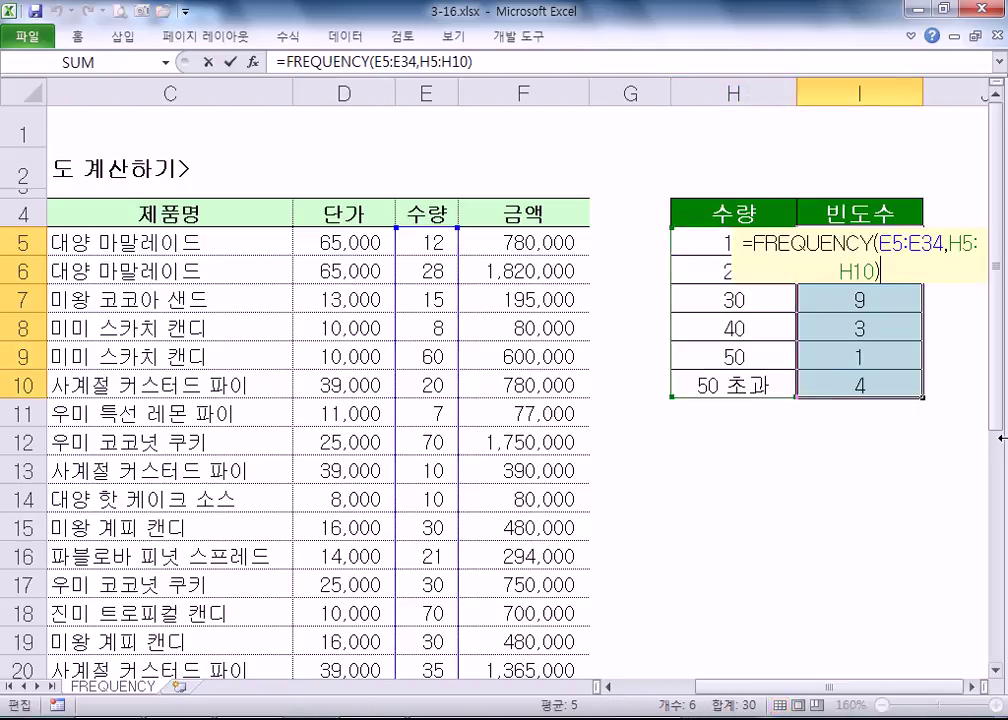
pyautogui.press('Return')
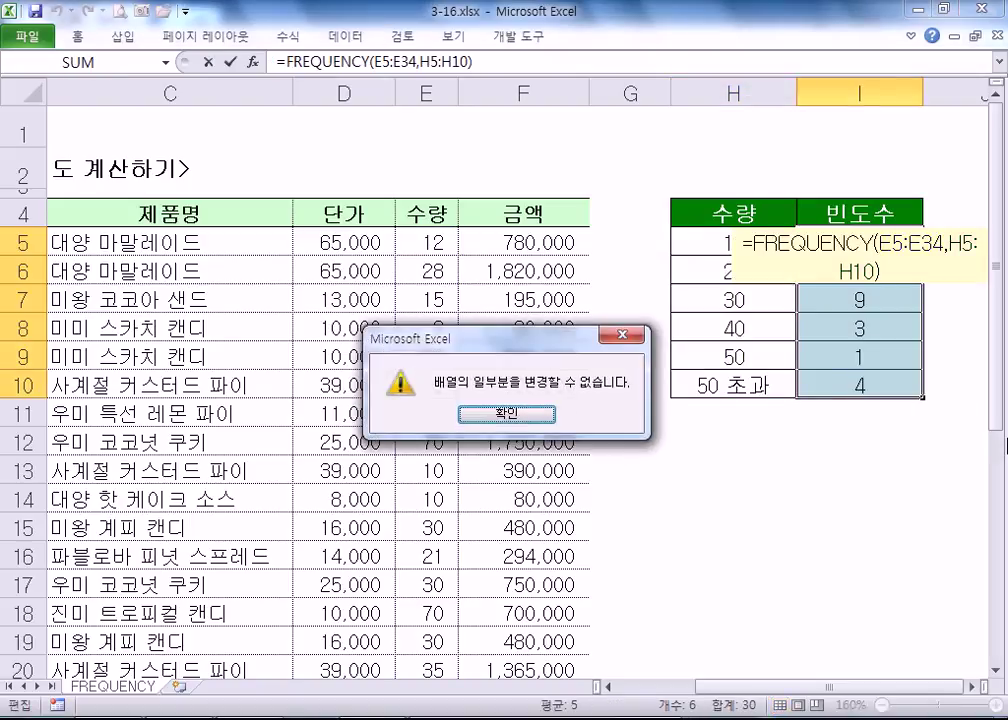
pyautogui.press('Return')
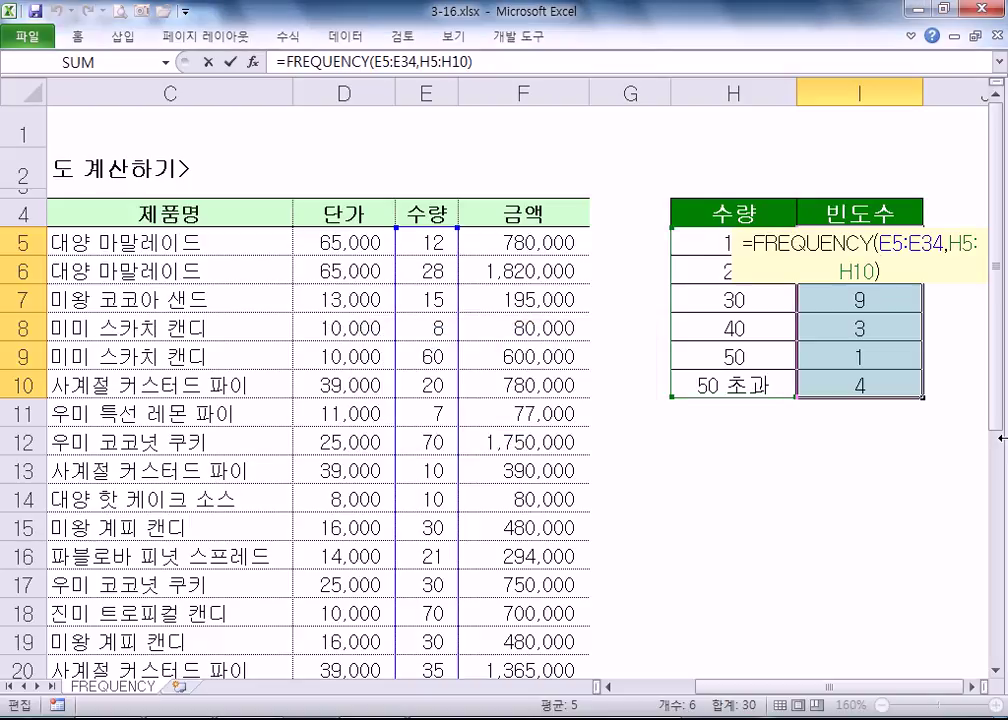
pyautogui.hotkey('ctrl', 'shift', 'Return')
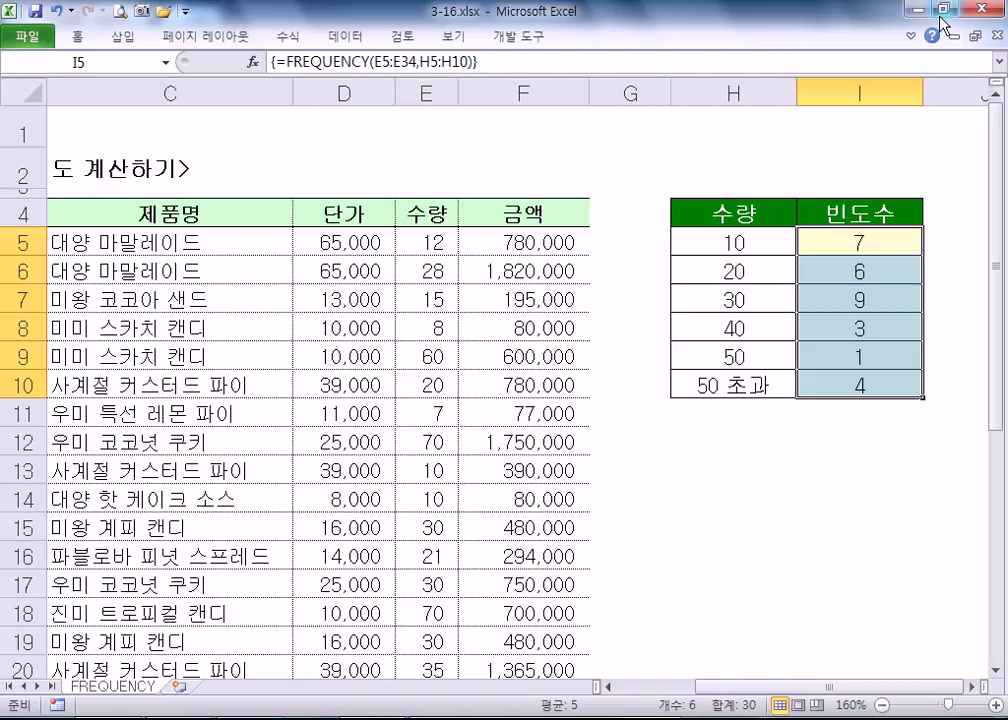
# - Insert a new blank worksheet, Sheet1, into the workbook
pyautogui.doubleClick(745, 15)
pyautogui.scroll(-10, 366, 320)
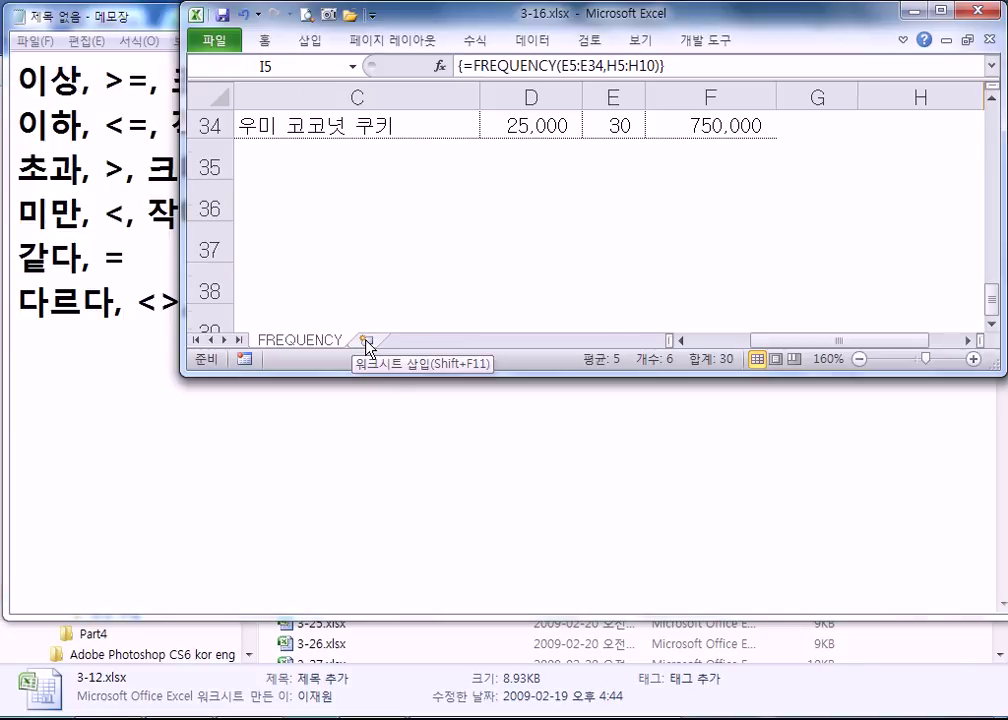
pyautogui.click(366, 342)
pyautogui.doubleClick(470, 20)
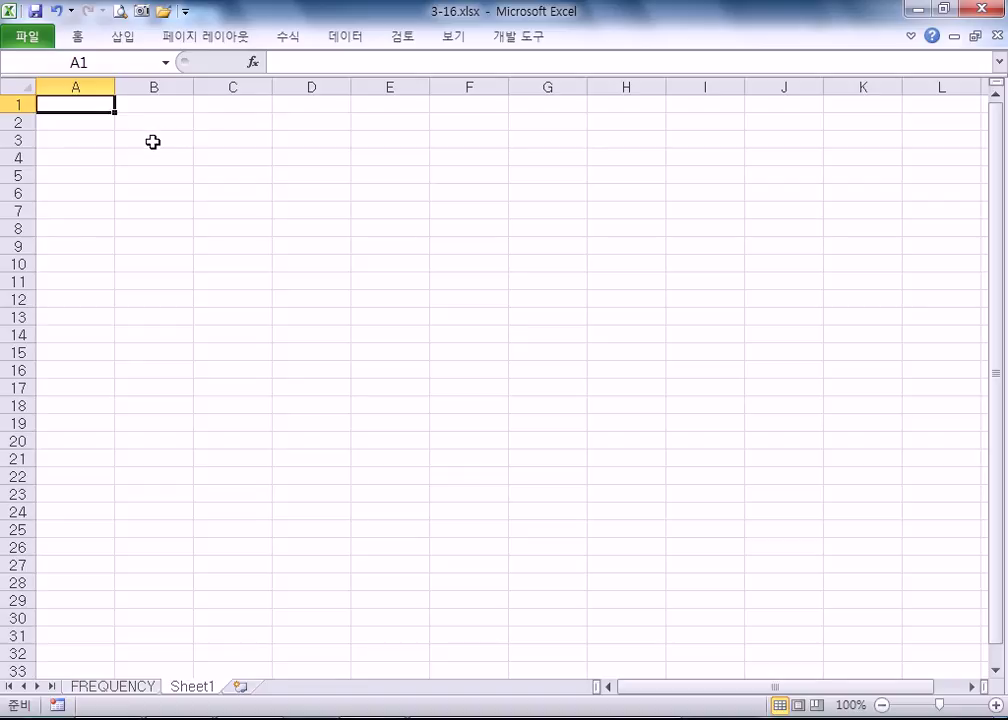
# - Enter 1 in B1 and fill across to J1 with the numbers 1 to 9
pyautogui.click(153, 142)
pyautogui.click(149, 118)
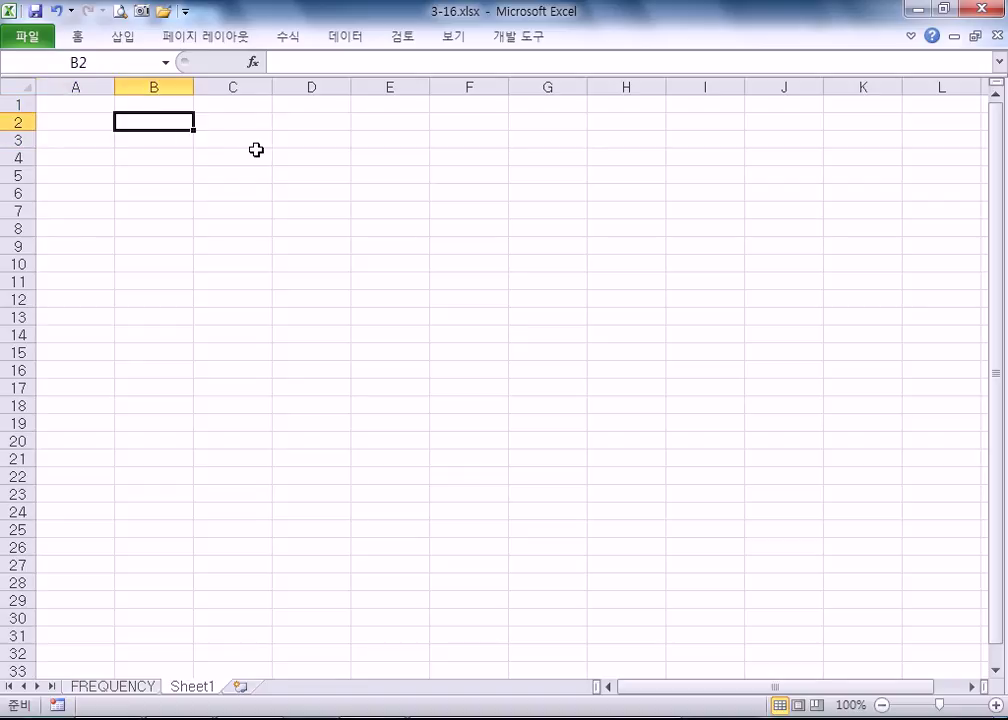
pyautogui.write('1')
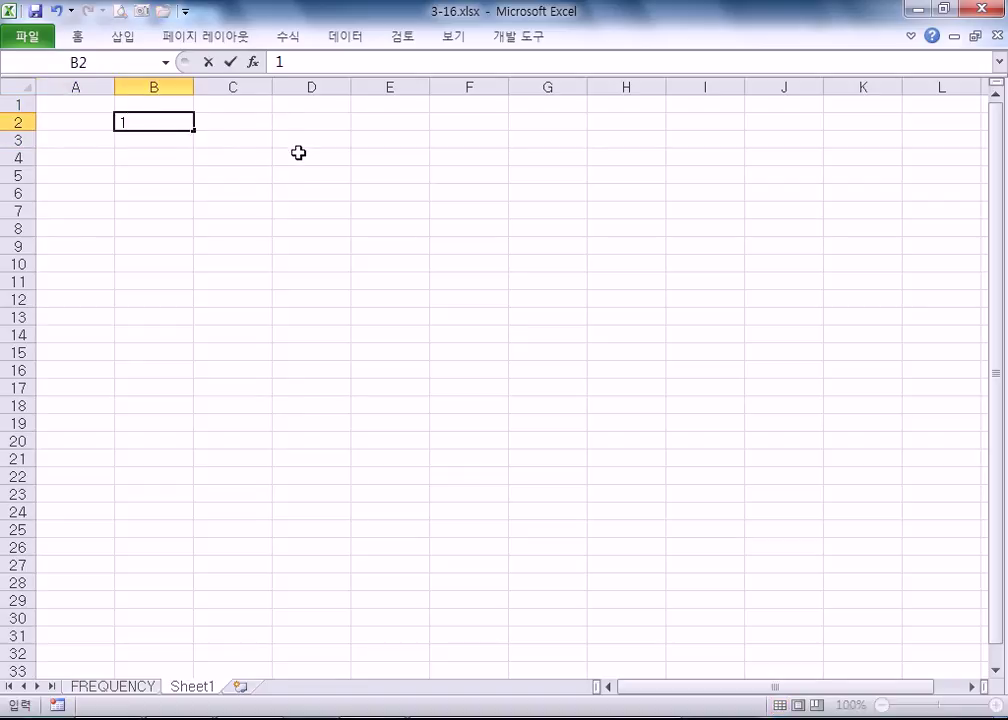
pyautogui.press('Escape')
pyautogui.click(169, 103)
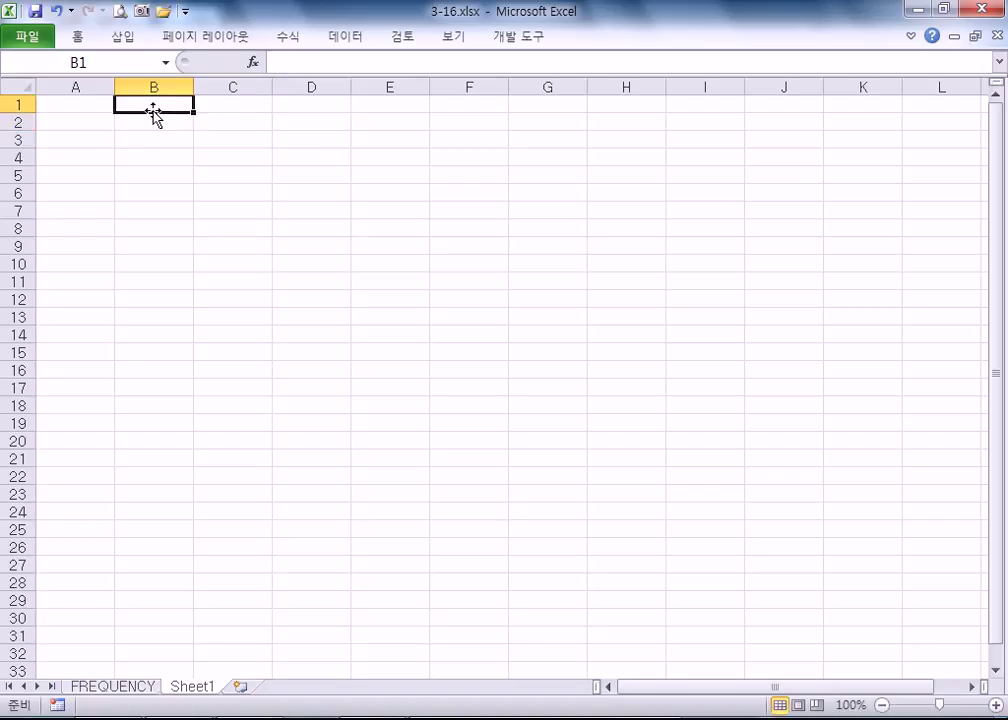
pyautogui.write('`')
pyautogui.press('BackSpace')
pyautogui.write('1')
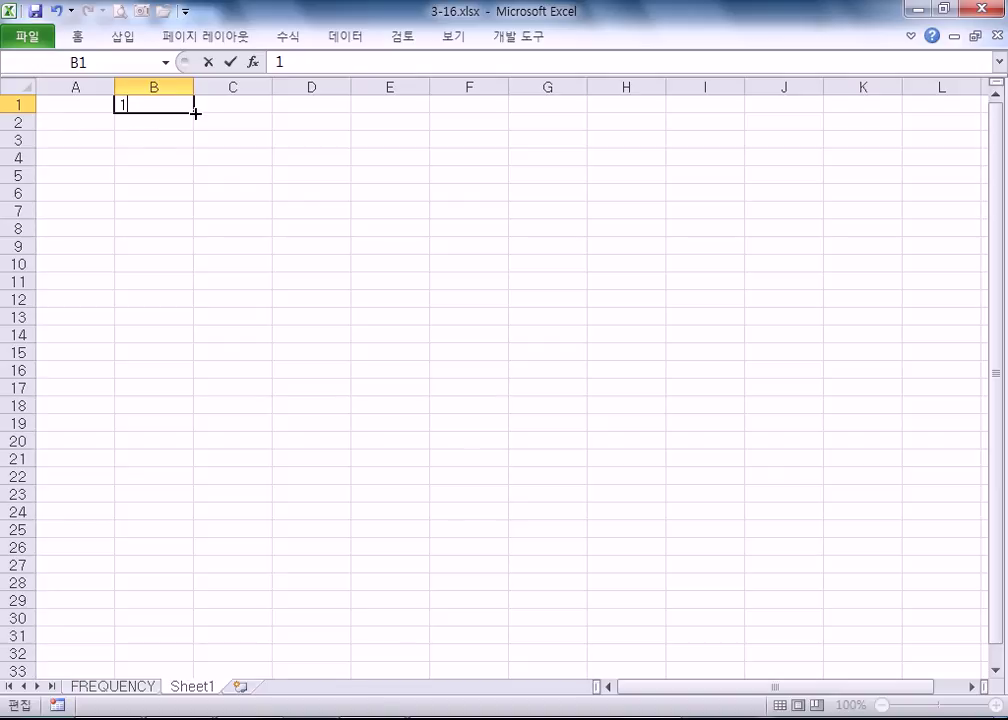
pyautogui.moveTo(196, 112); pyautogui.dragTo(811, 120)
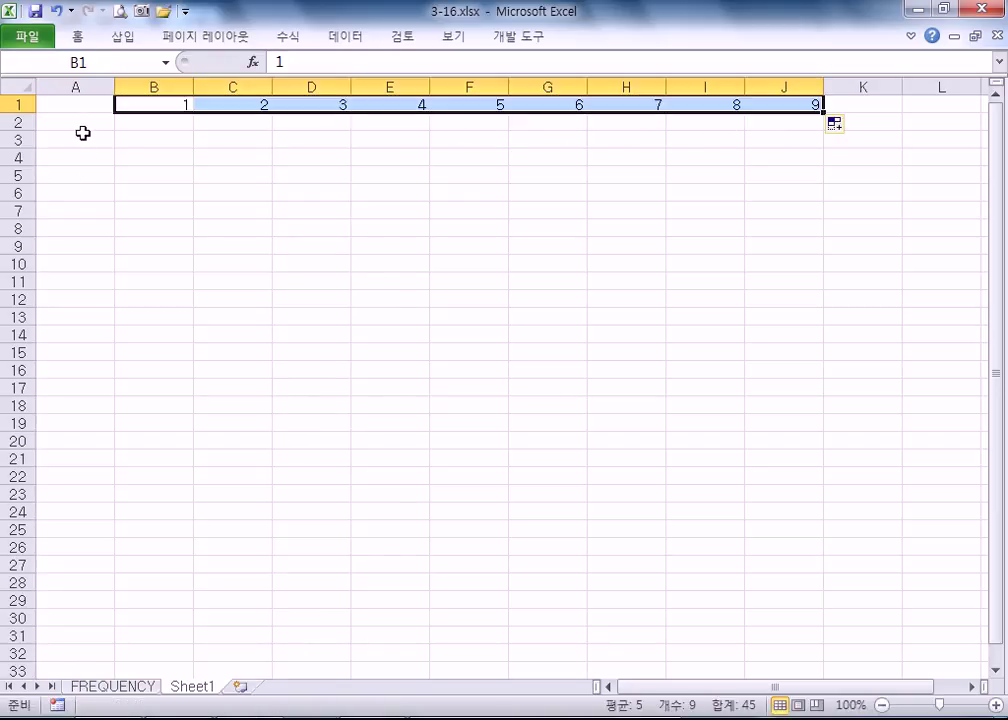
# - Enter 1 in A2 and fill down to A10 with 1 to 9, then select the whole sheet
pyautogui.click(82, 124)
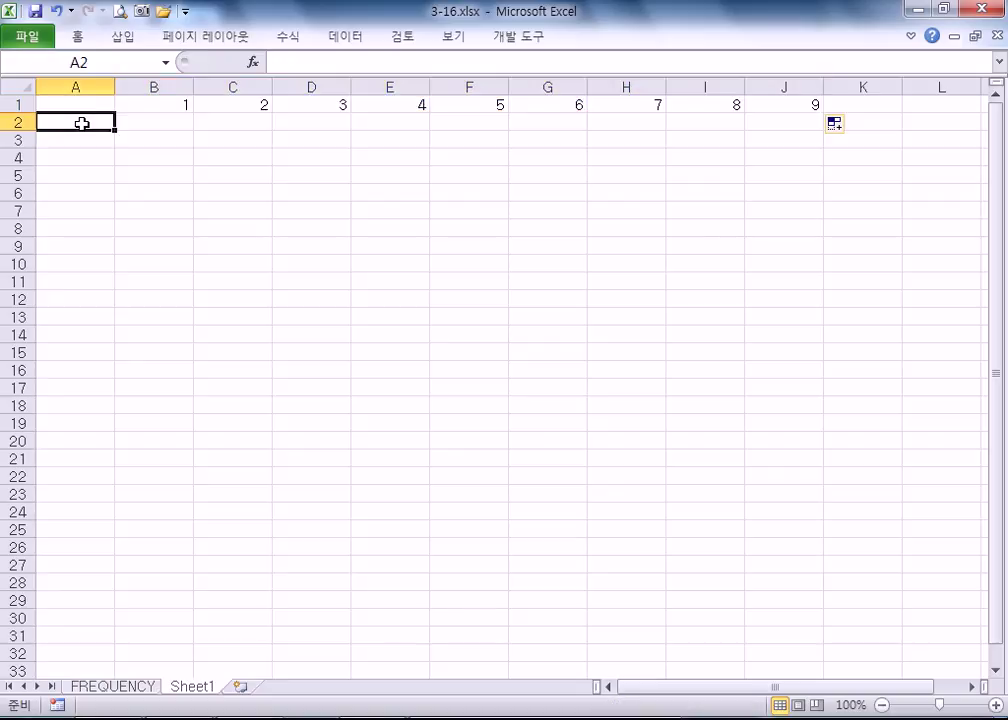
pyautogui.write('1')
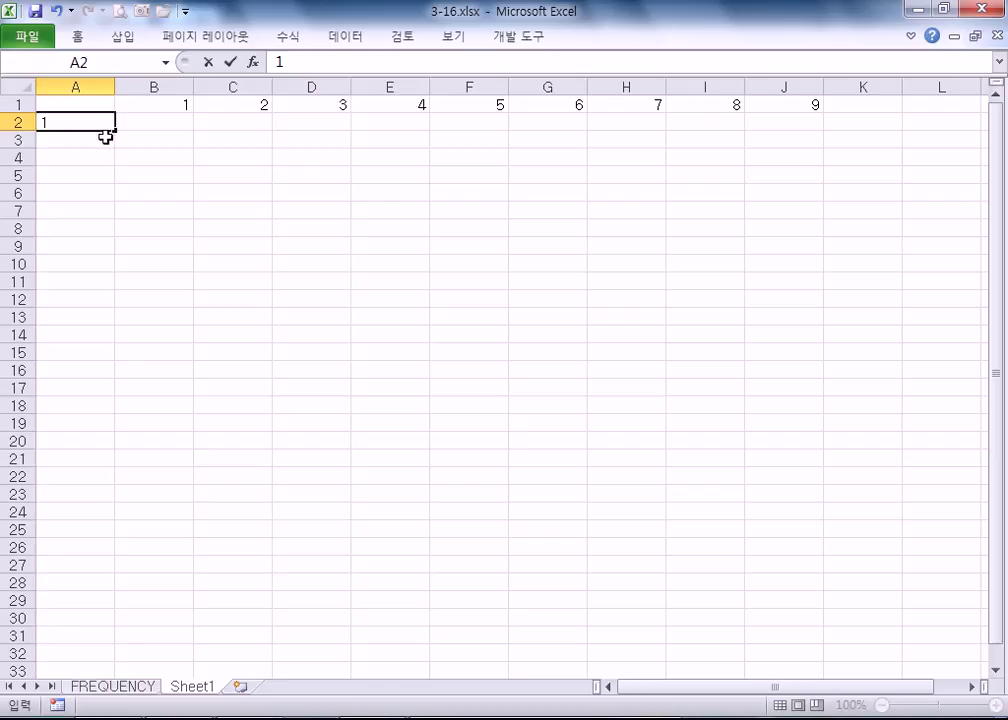
pyautogui.moveTo(116, 130); pyautogui.dragTo(136, 266)
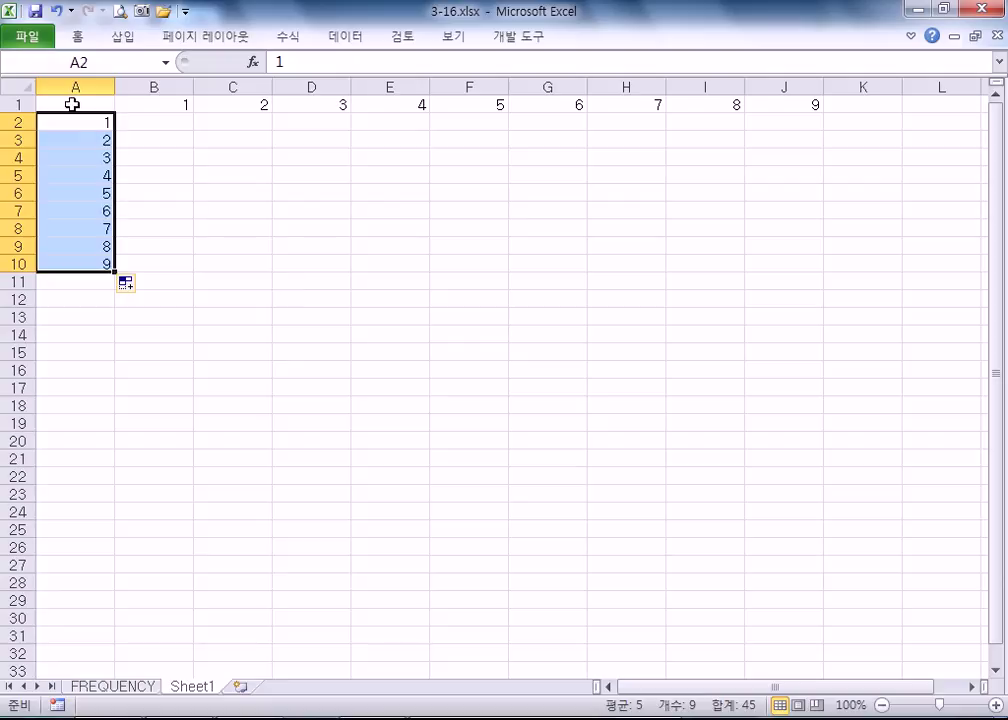
pyautogui.click(17, 87)
pyautogui.click(77, 36)
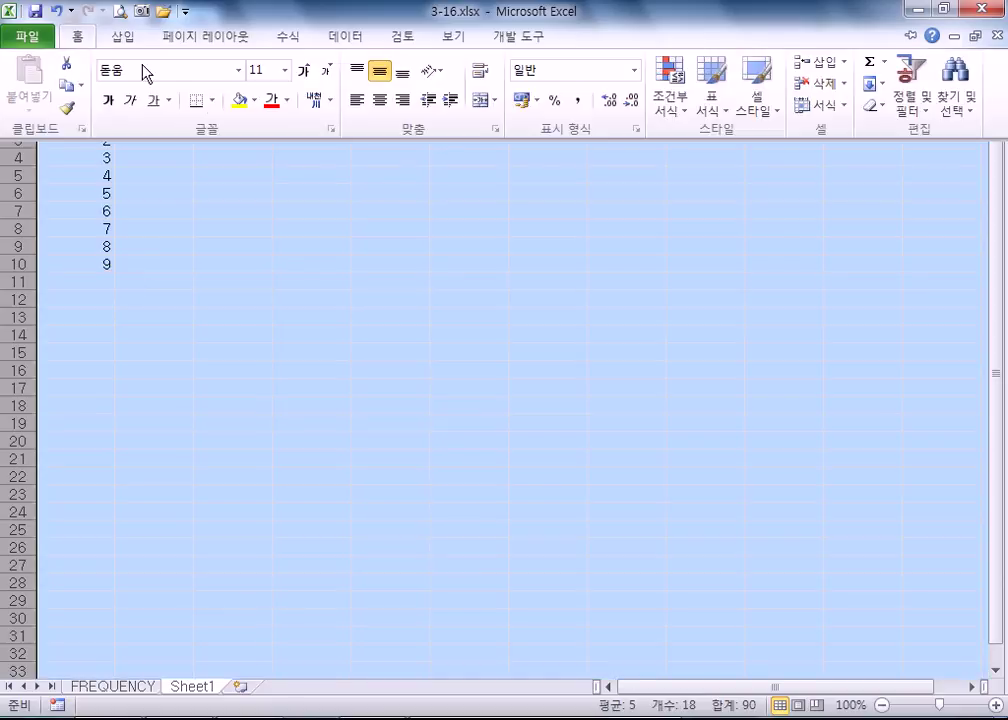
# - Centre-align every cell on Sheet1, then select the B2:J10 grid area
pyautogui.click(381, 100)
pyautogui.click(180, 172)
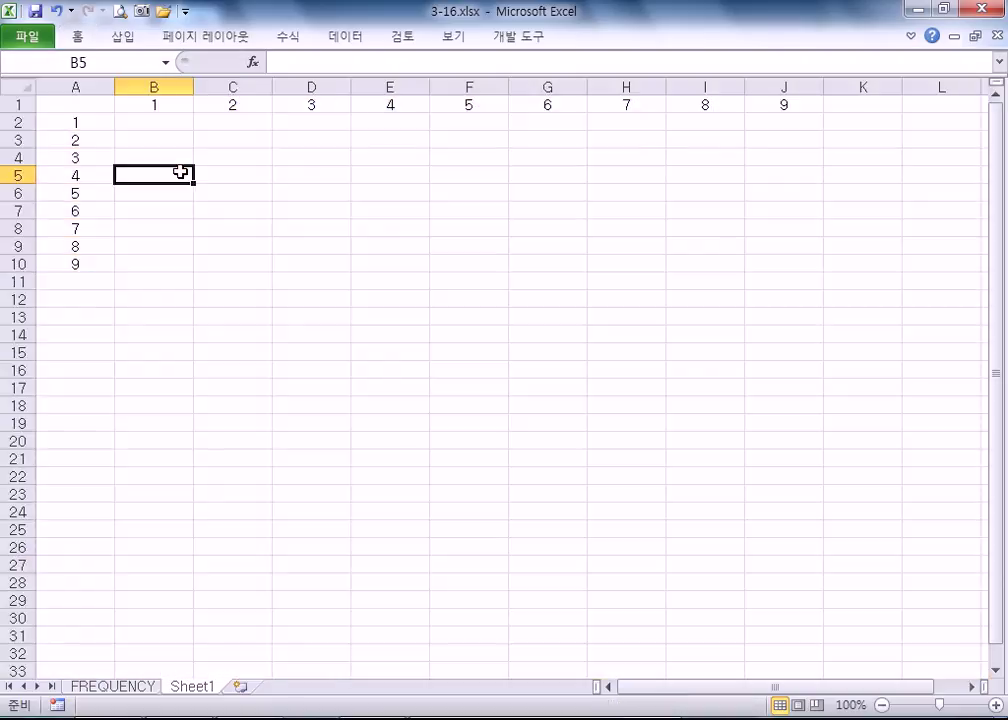
pyautogui.moveTo(130, 121); pyautogui.dragTo(772, 265)
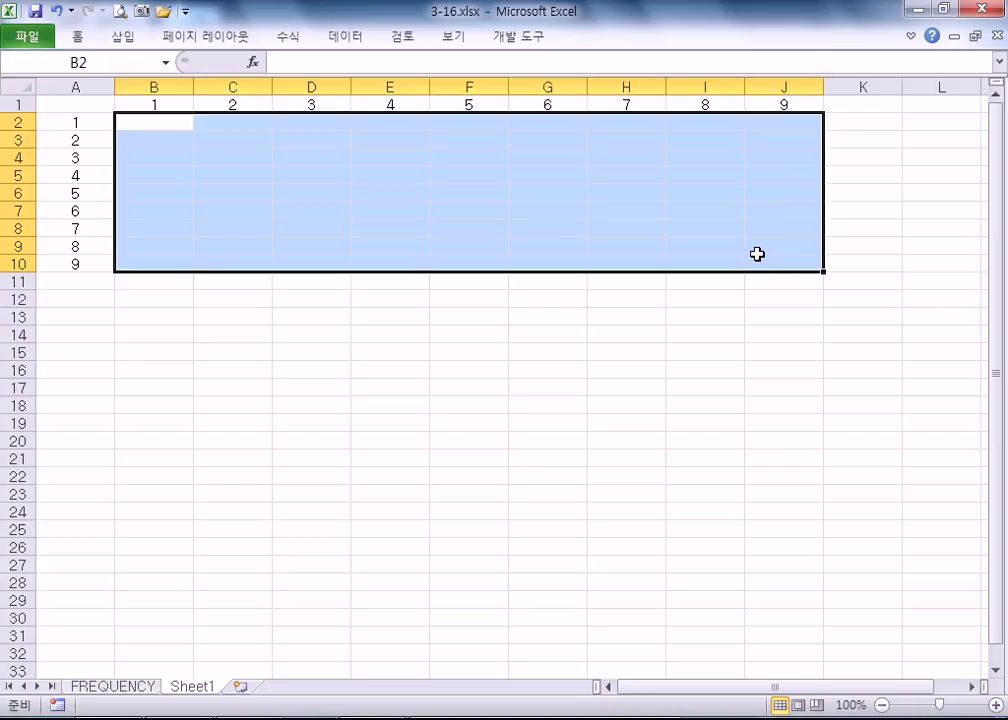
pyautogui.click(70, 101)
pyautogui.moveTo(124, 119); pyautogui.dragTo(775, 256)
pyautogui.scroll(5, 235, 206)
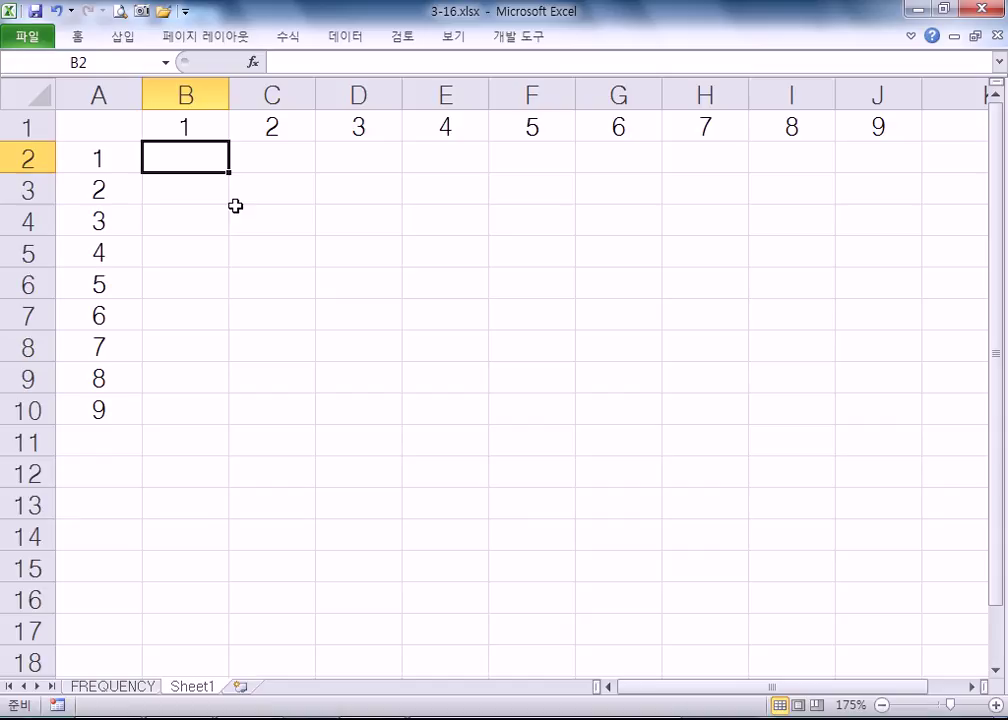
# - Enter =A2*B1 in B2, then reopen the cell to check its references
pyautogui.write('=')
pyautogui.click(111, 160)
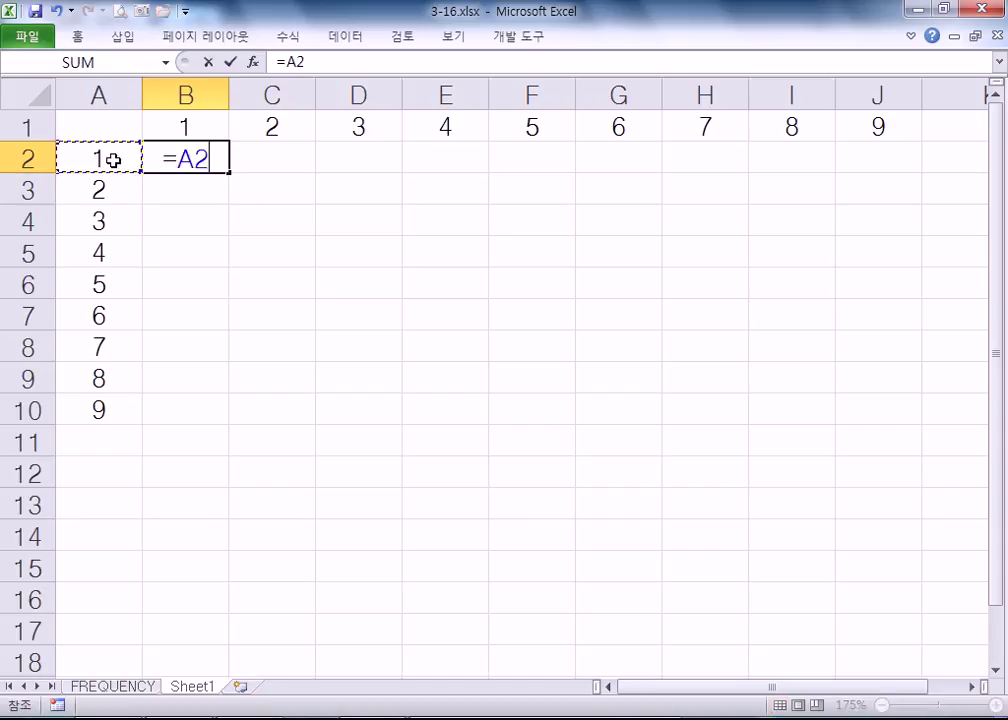
pyautogui.write('*')
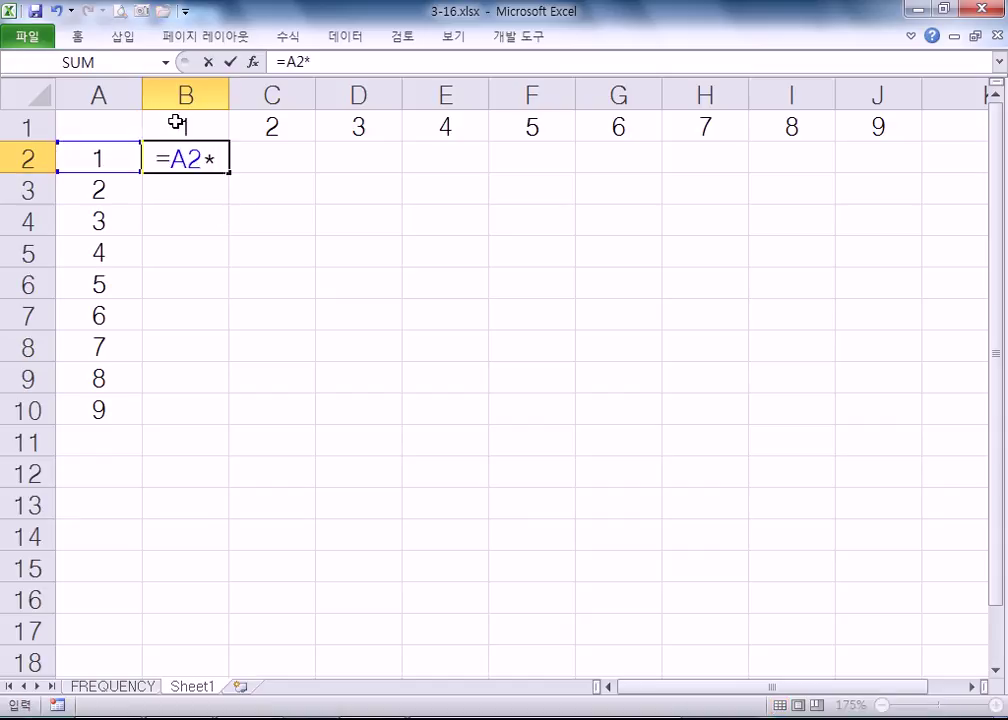
pyautogui.click(176, 121)
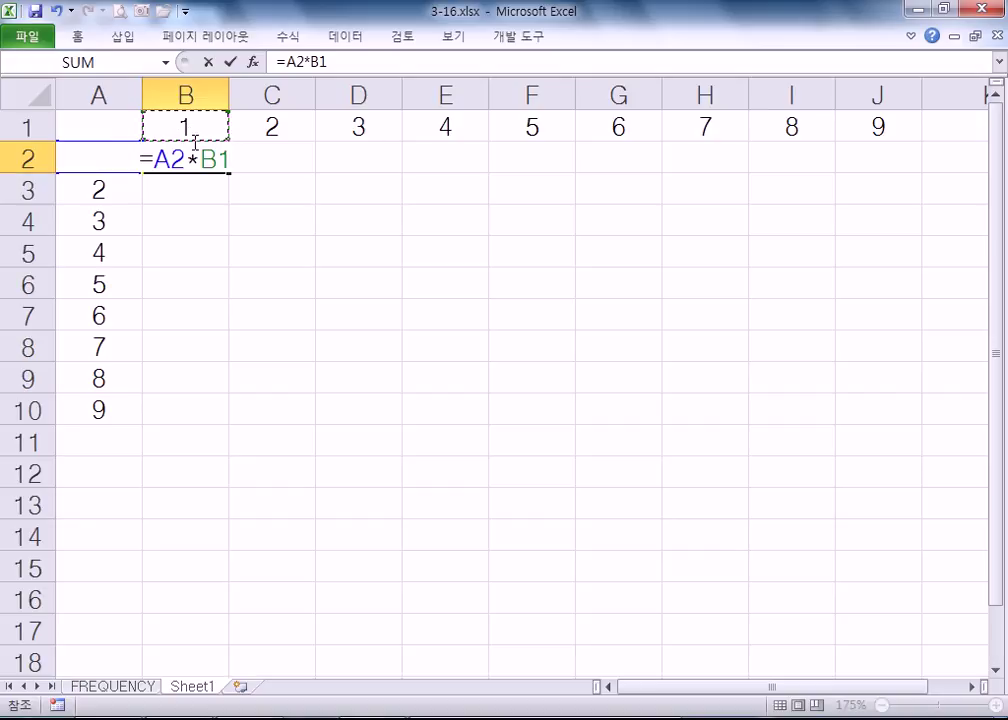
pyautogui.press('Return')
pyautogui.click(196, 158)
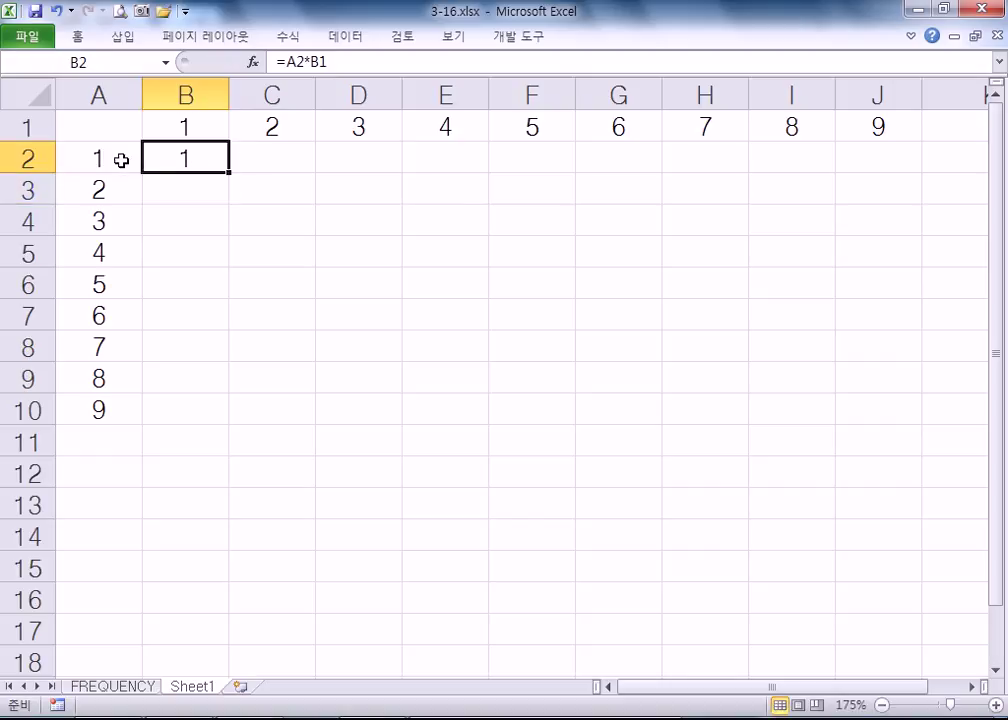
pyautogui.doubleClick(202, 158)
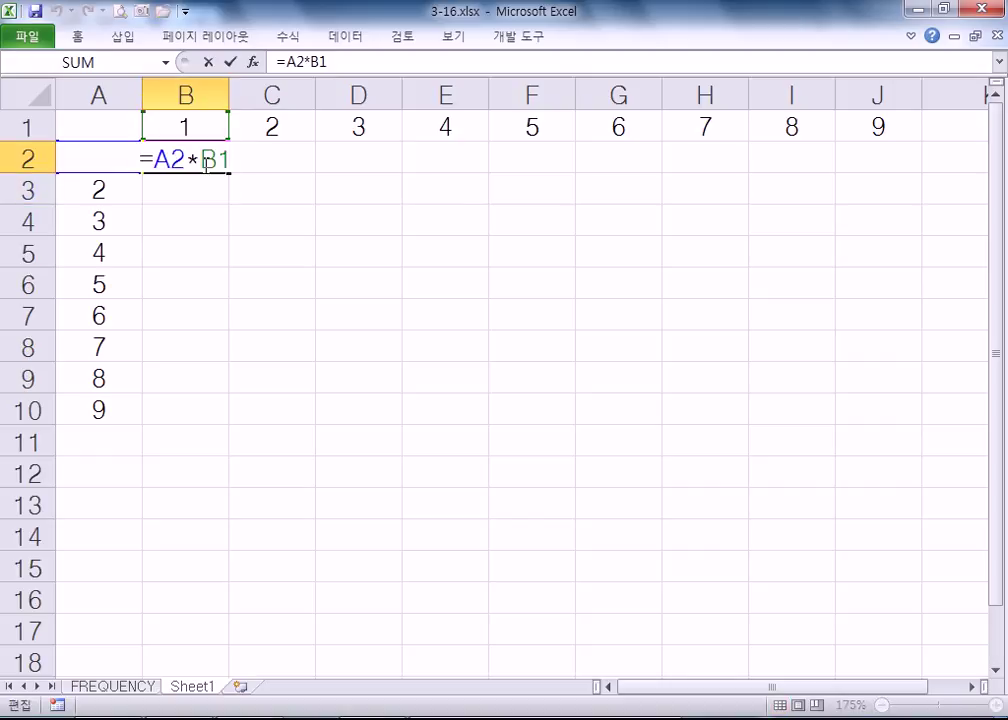
pyautogui.press('Escape')
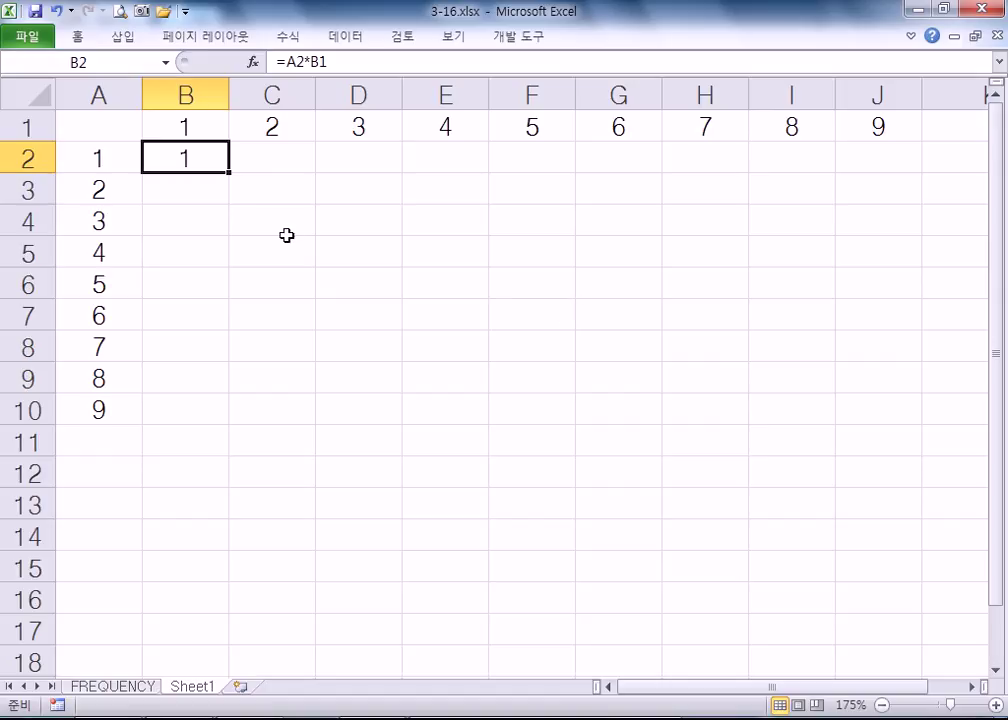
# - Review B2's formula, pointing out the row number in A2 and the column number in B1
pyautogui.moveTo(225, 181); pyautogui.dragTo(218, 134)
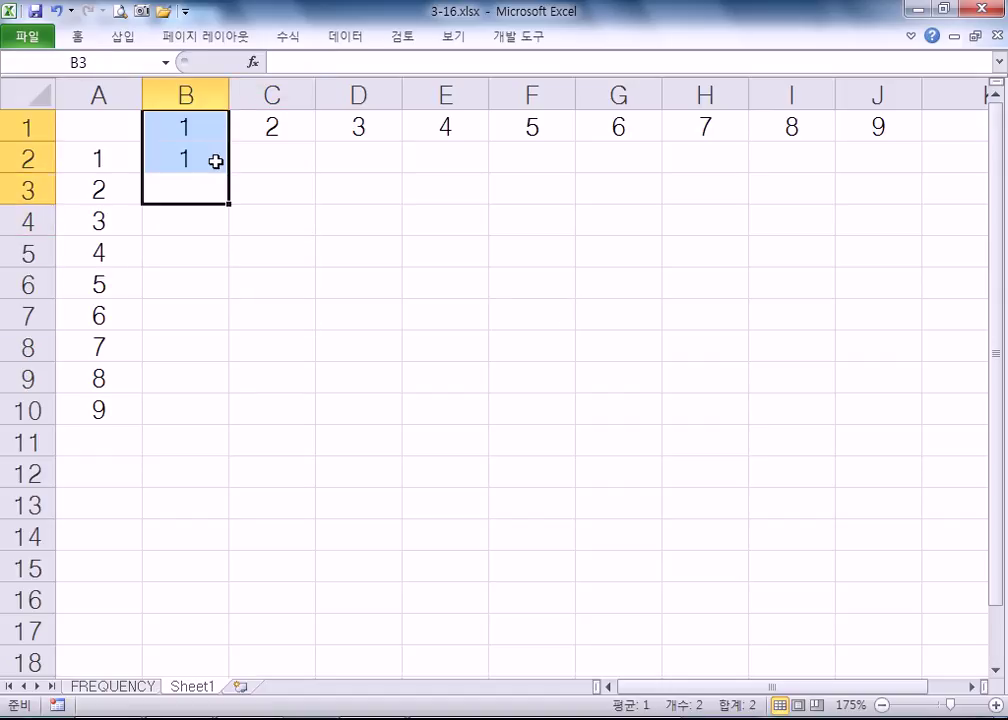
pyautogui.click(216, 162)
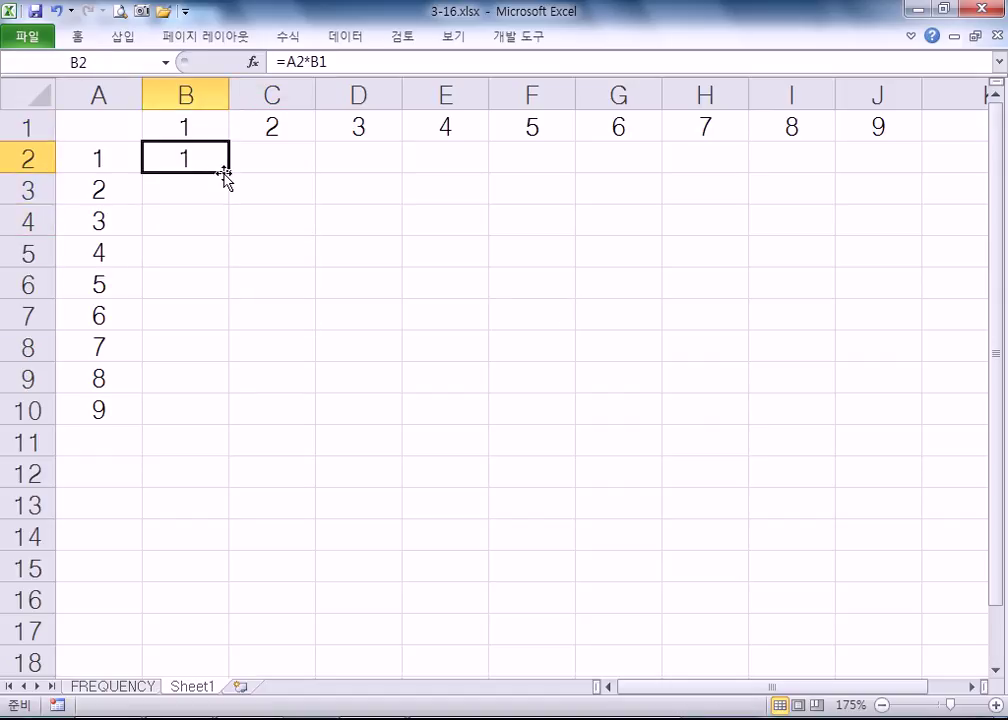
pyautogui.click(542, 284)
pyautogui.click(468, 286)
pyautogui.click(500, 258)
pyautogui.click(504, 279)
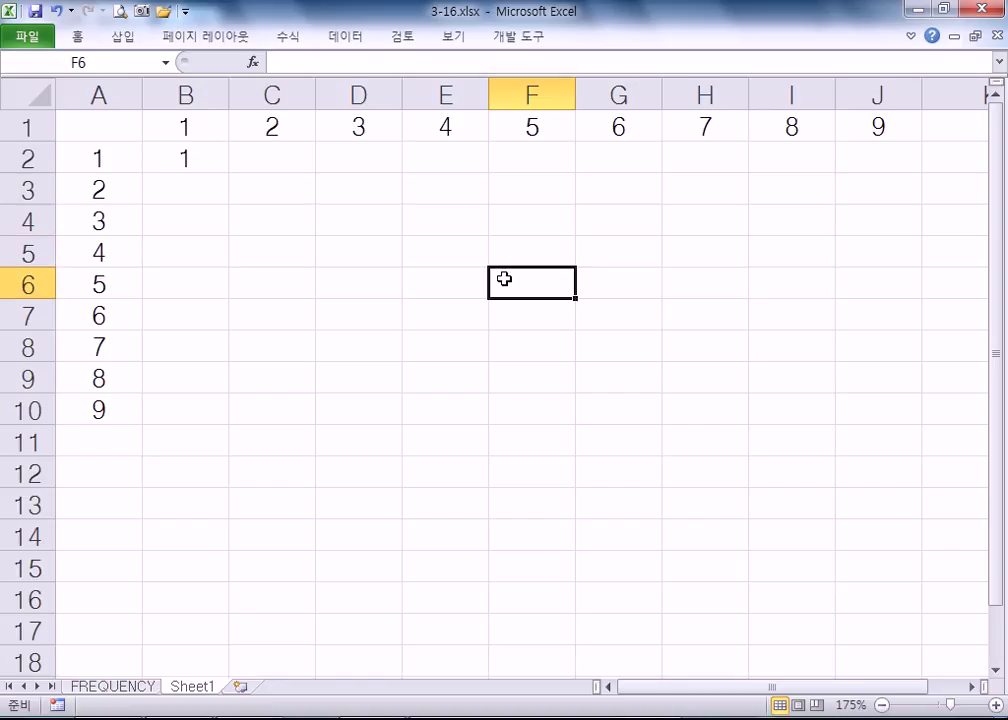
pyautogui.click(198, 162)
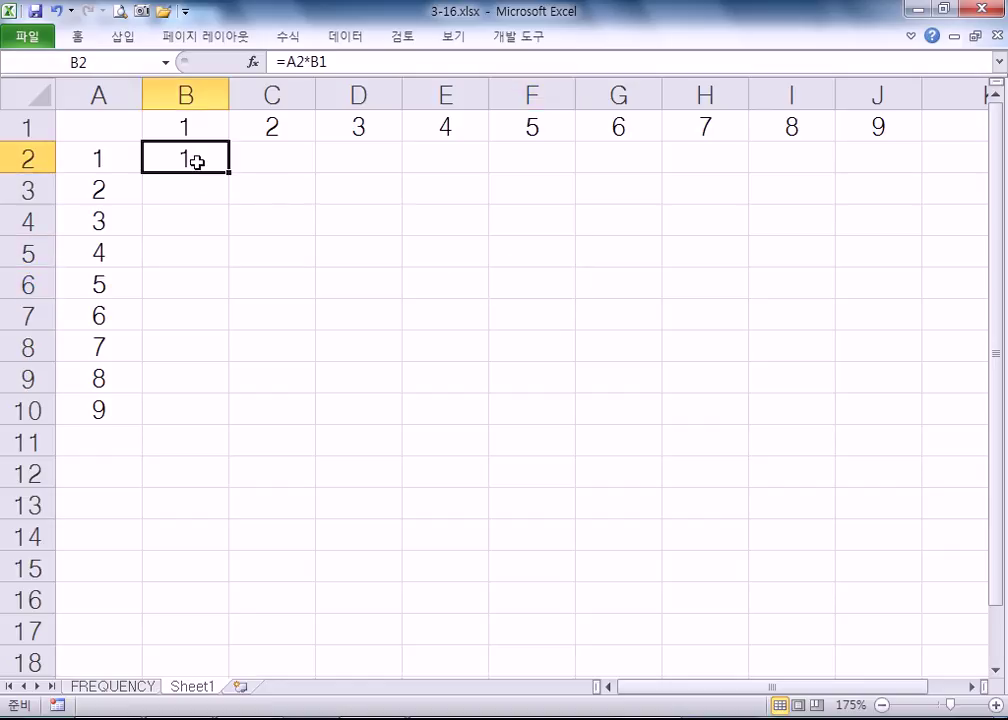
pyautogui.click(82, 158)
pyautogui.click(185, 130)
pyautogui.doubleClick(178, 157)
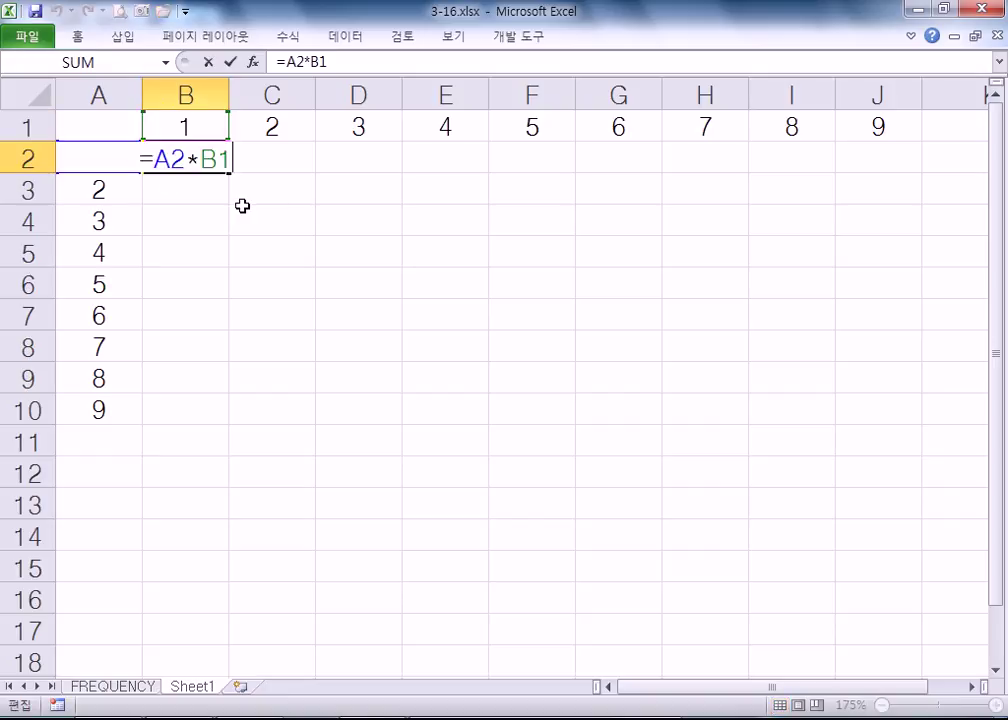
pyautogui.press('Escape')
# - Copy B2's formula across row 2 to J2
pyautogui.click(632, 369)
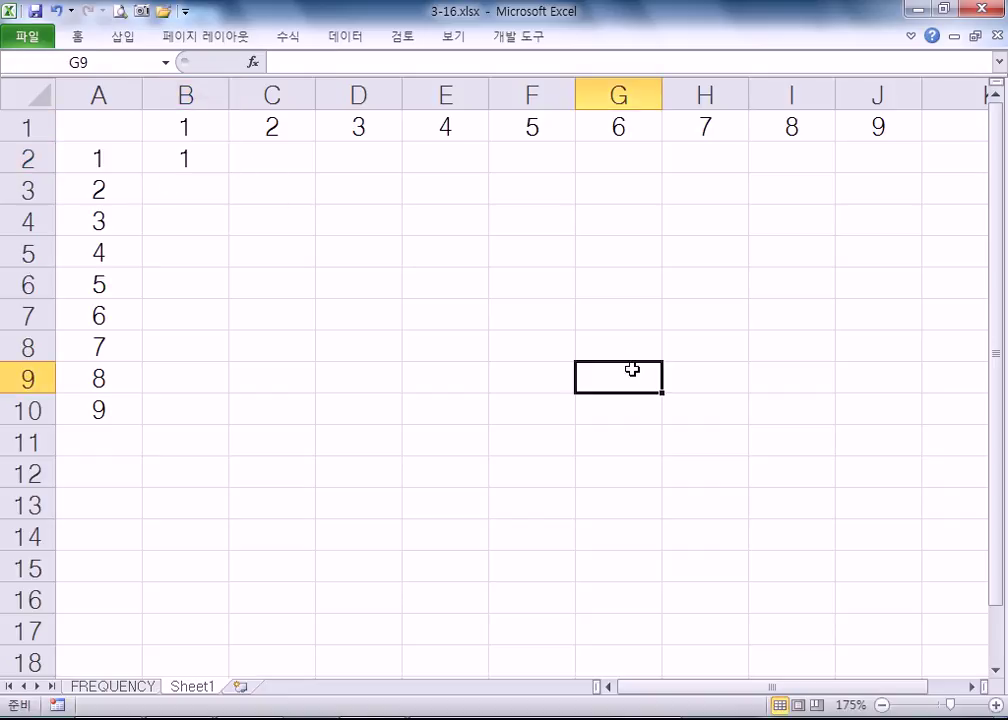
pyautogui.click(562, 376)
pyautogui.click(603, 376)
pyautogui.click(601, 347)
pyautogui.click(603, 376)
pyautogui.click(540, 380)
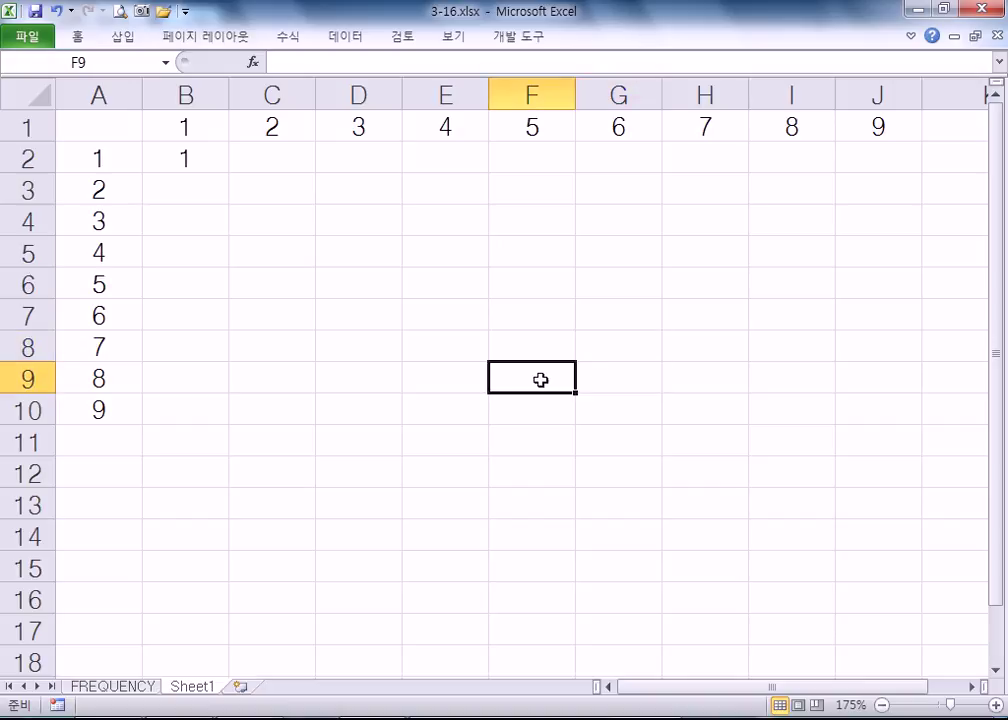
pyautogui.click(515, 342)
pyautogui.click(531, 382)
pyautogui.click(207, 168)
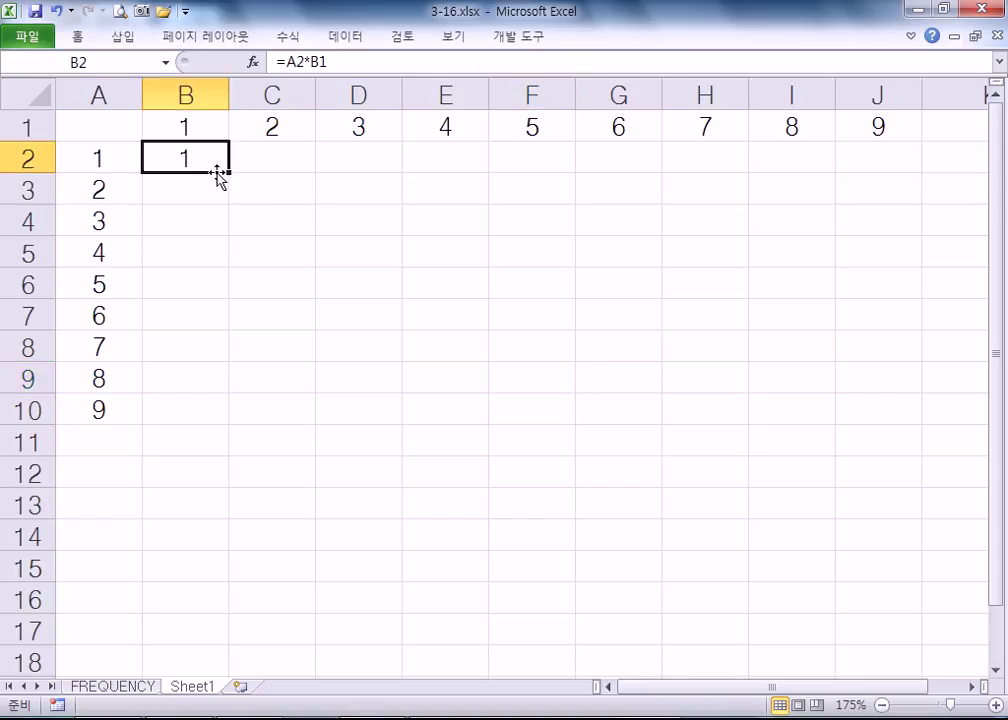
pyautogui.moveTo(228, 175); pyautogui.dragTo(919, 413)
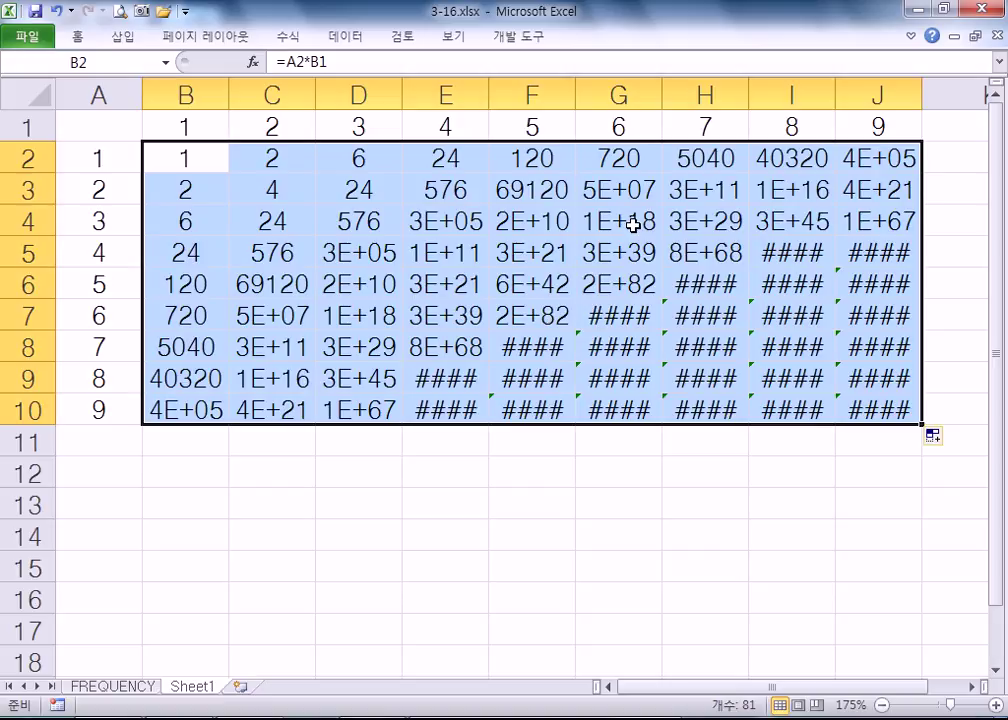
# - Undo both fill copies and delete the formula left in B2
pyautogui.hotkey('ctrl', 'z')
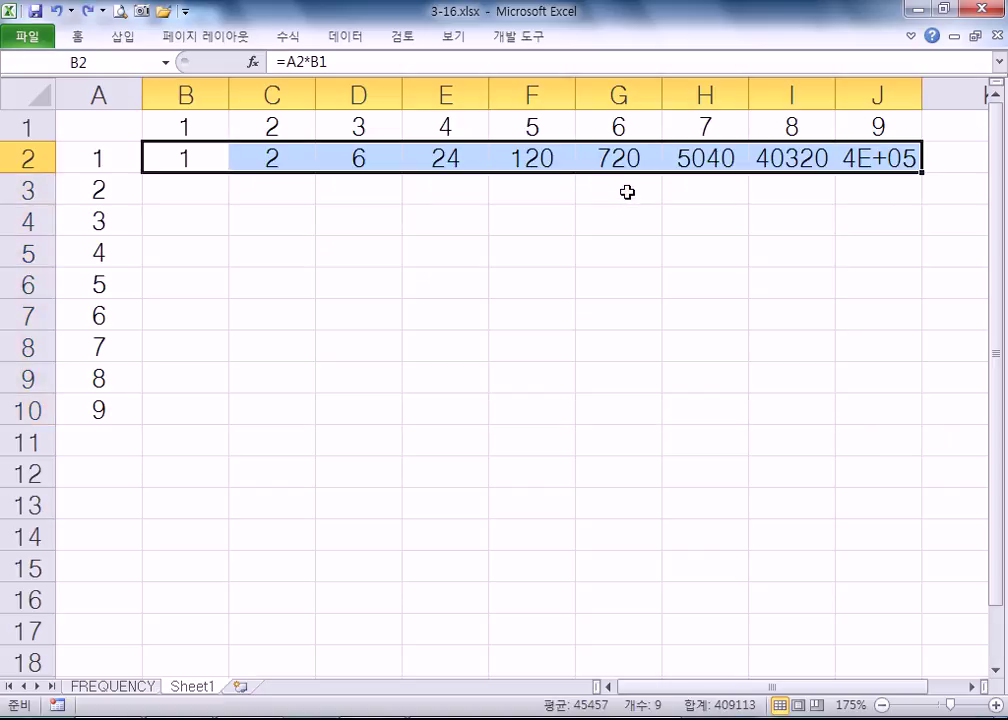
pyautogui.hotkey('ctrl', 'z')
pyautogui.press('Delete')
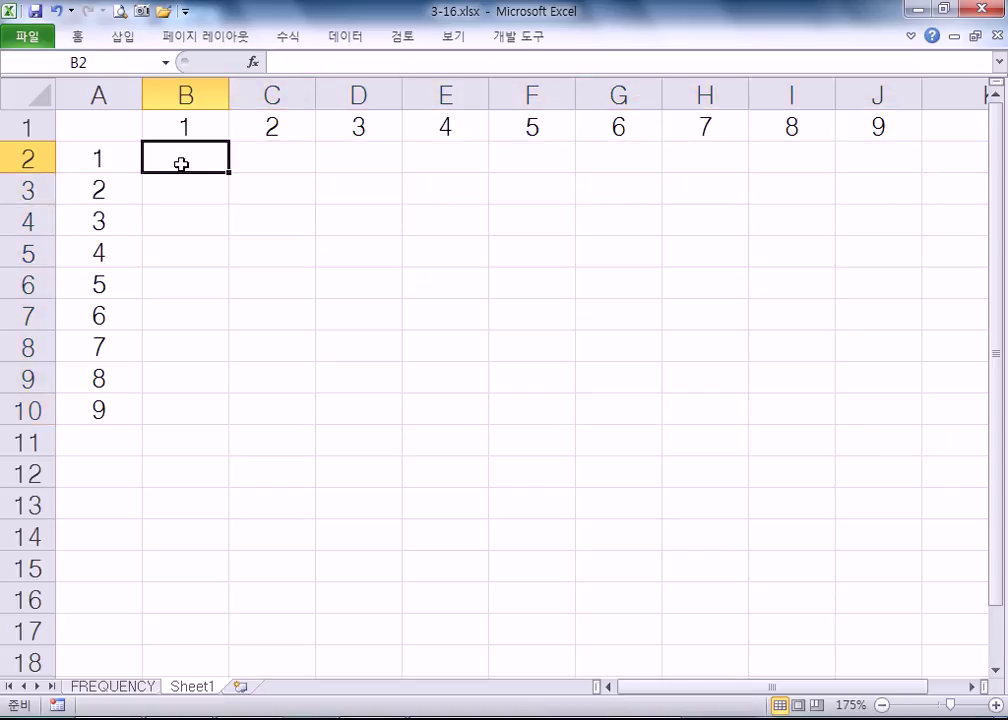
# - Cancel the unfinished formula and select the table body B2:J10
pyautogui.write('=')
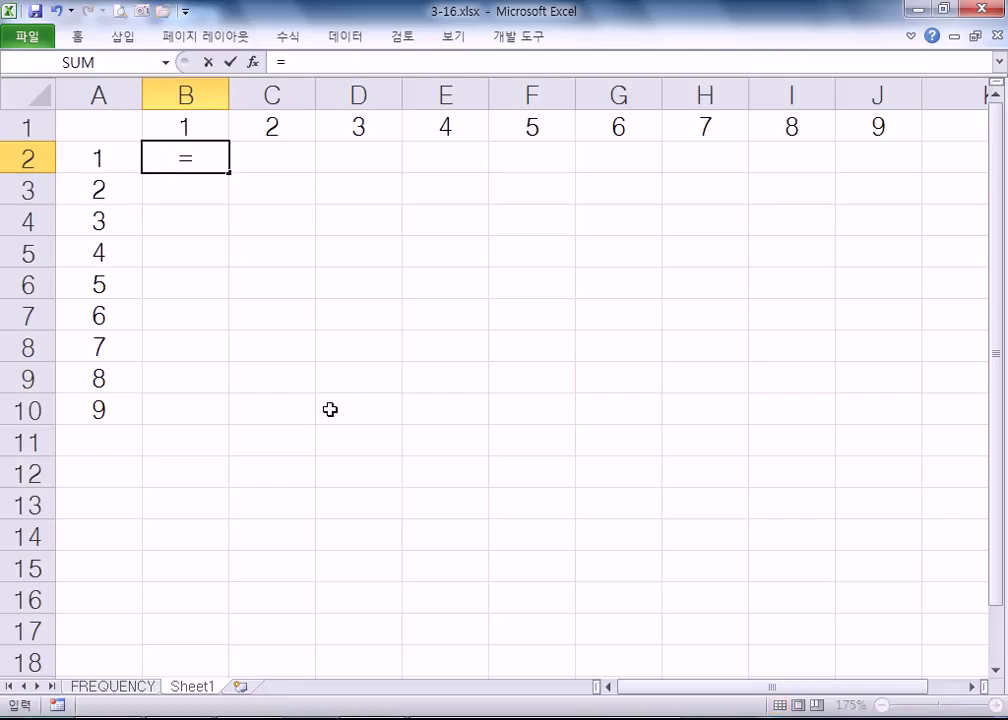
pyautogui.moveTo(97, 165); pyautogui.dragTo(100, 400)
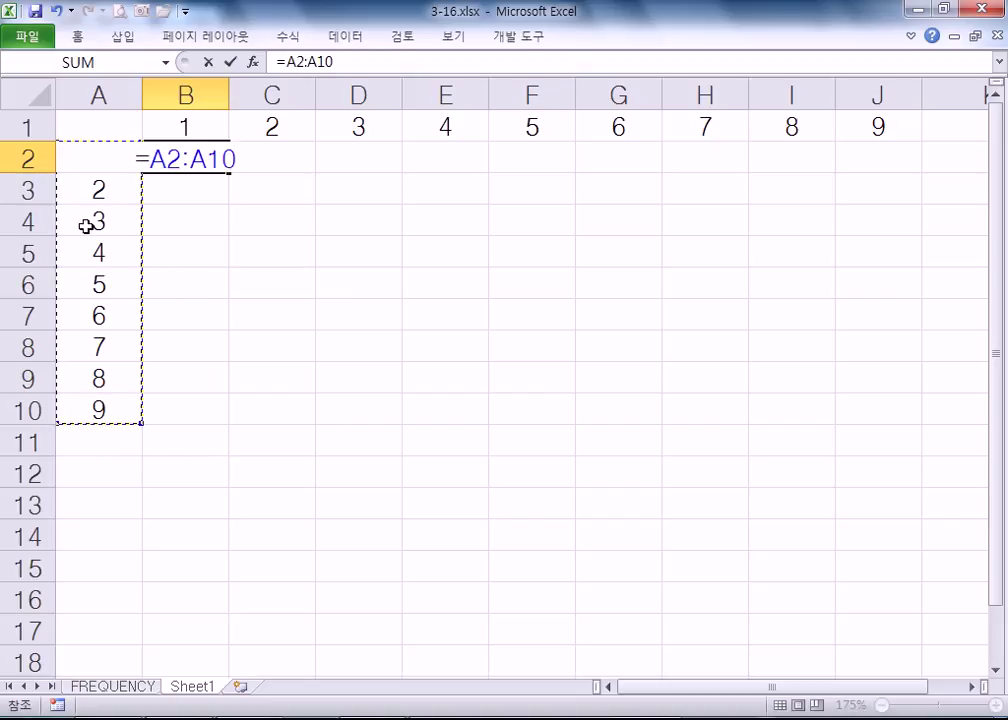
pyautogui.press('Escape')
pyautogui.moveTo(196, 165); pyautogui.dragTo(816, 421)
pyautogui.moveTo(871, 414); pyautogui.dragTo(871, 414)
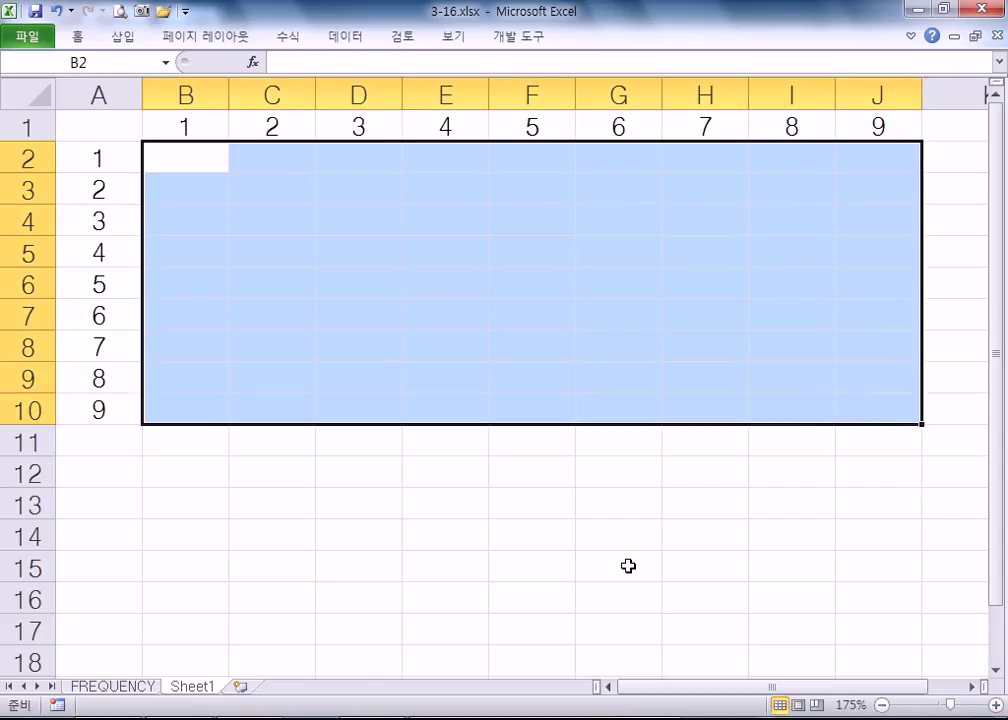
pyautogui.moveTo(172, 150); pyautogui.dragTo(853, 394)
# - Enter the array formula {=A2:A10*B1:J1} across B2:J10 with Ctrl+Shift+Enter
pyautogui.write('=')
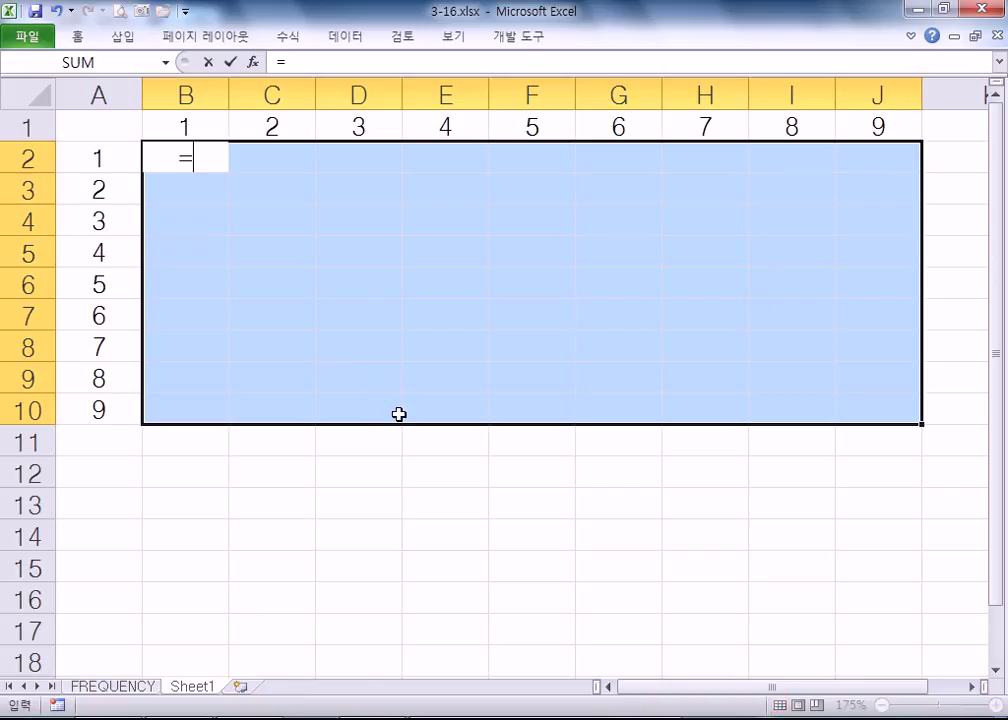
pyautogui.moveTo(79, 158); pyautogui.dragTo(99, 409)
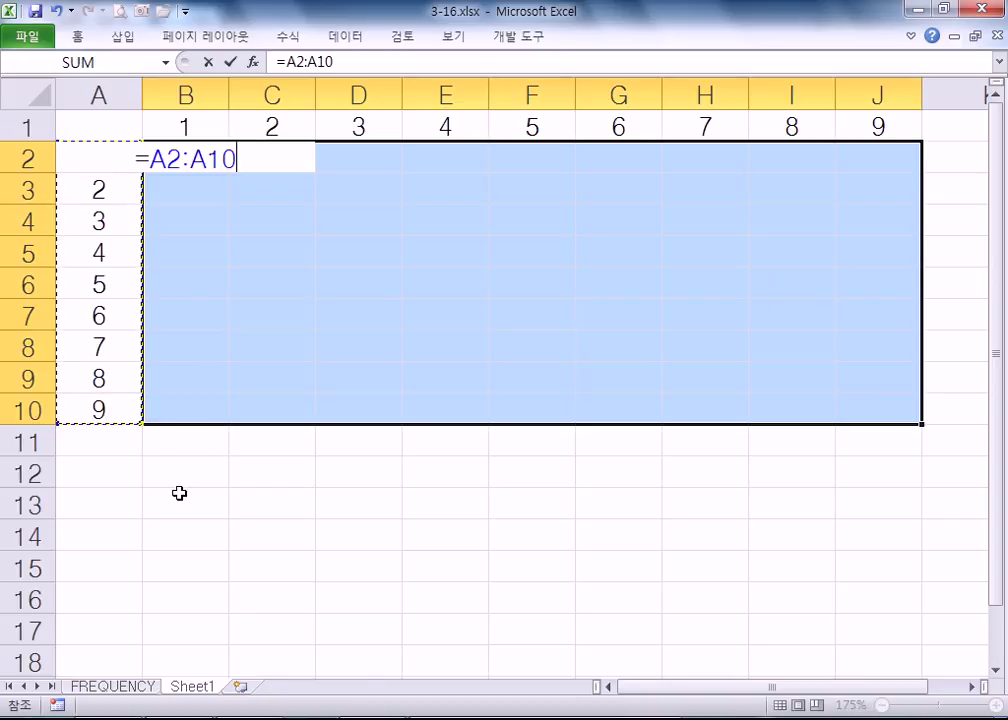
pyautogui.write('*')
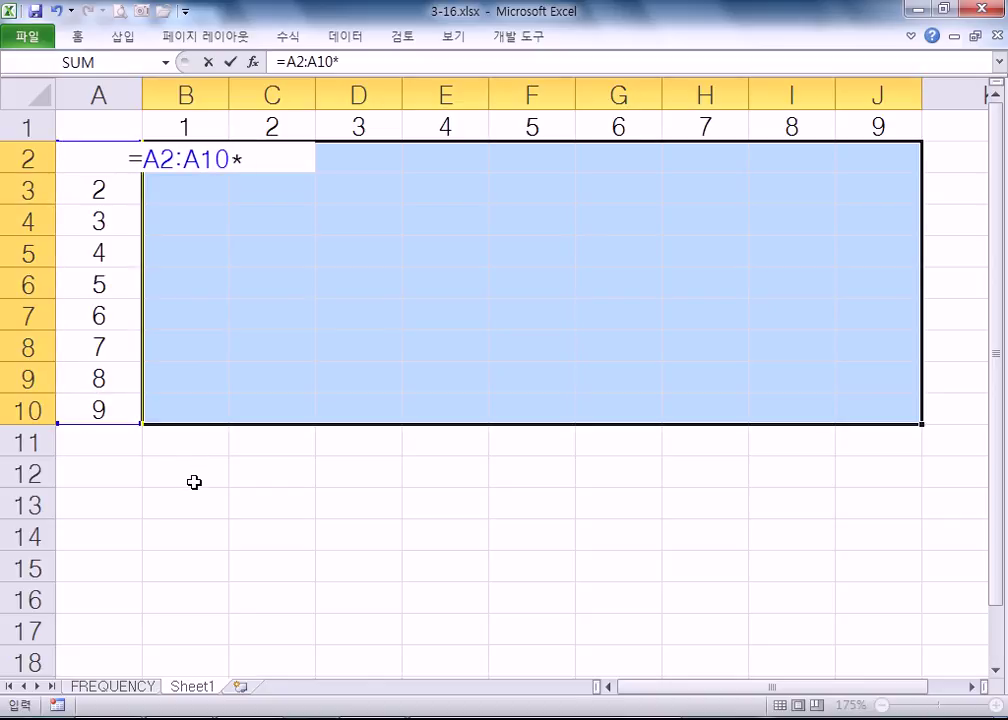
pyautogui.moveTo(184, 126); pyautogui.dragTo(855, 126)
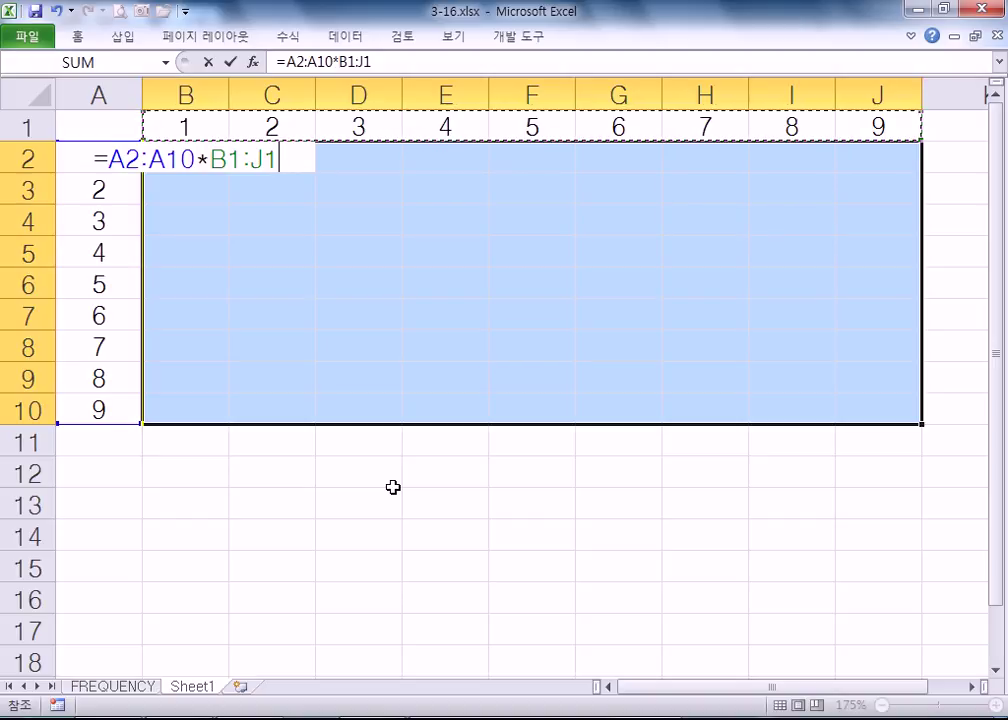
pyautogui.hotkey('ctrl', 'shift', 'Return')
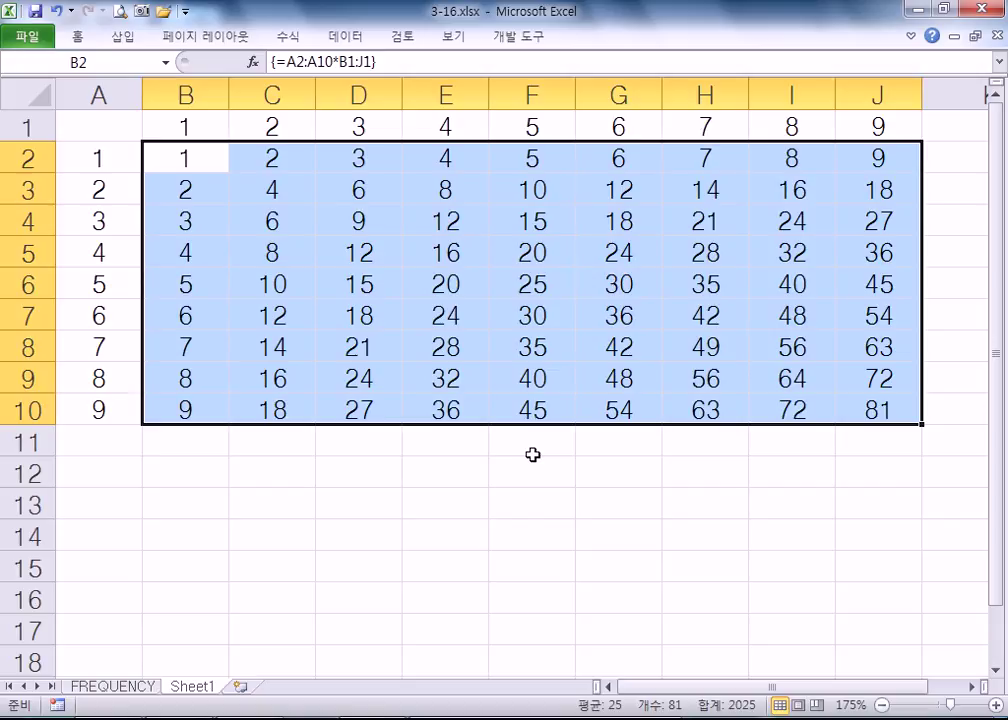
# - Open 3-17.xlsx from the example folder through File > Open
pyautogui.click(27, 38)
pyautogui.click(52, 119)
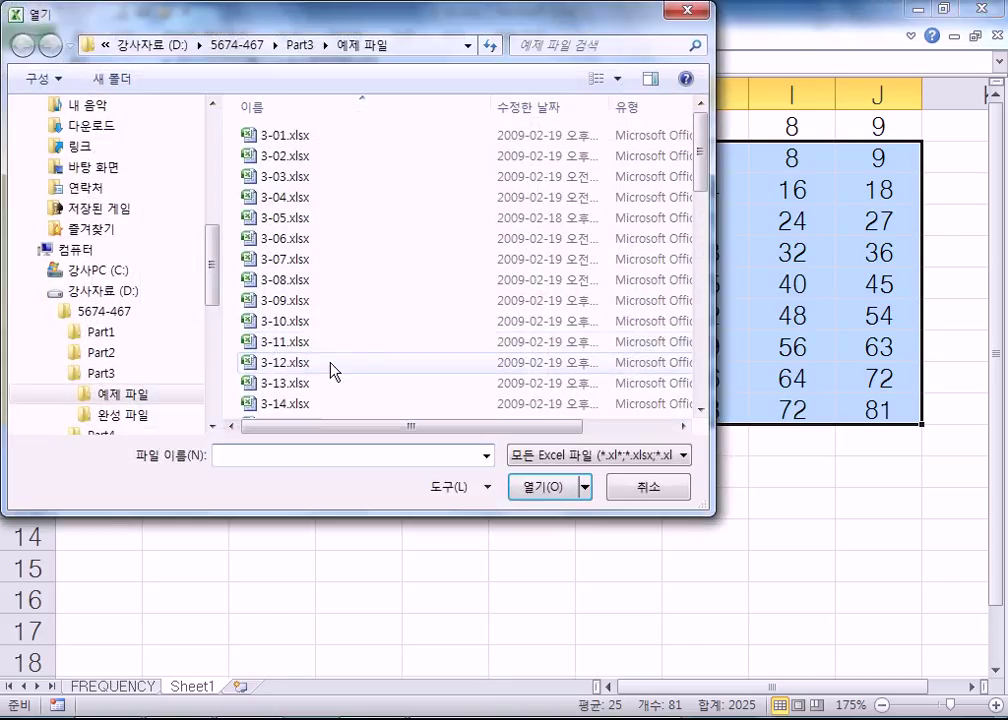
pyautogui.click(328, 364)
pyautogui.scroll(-3, 327, 370)
pyautogui.doubleClick(270, 221)
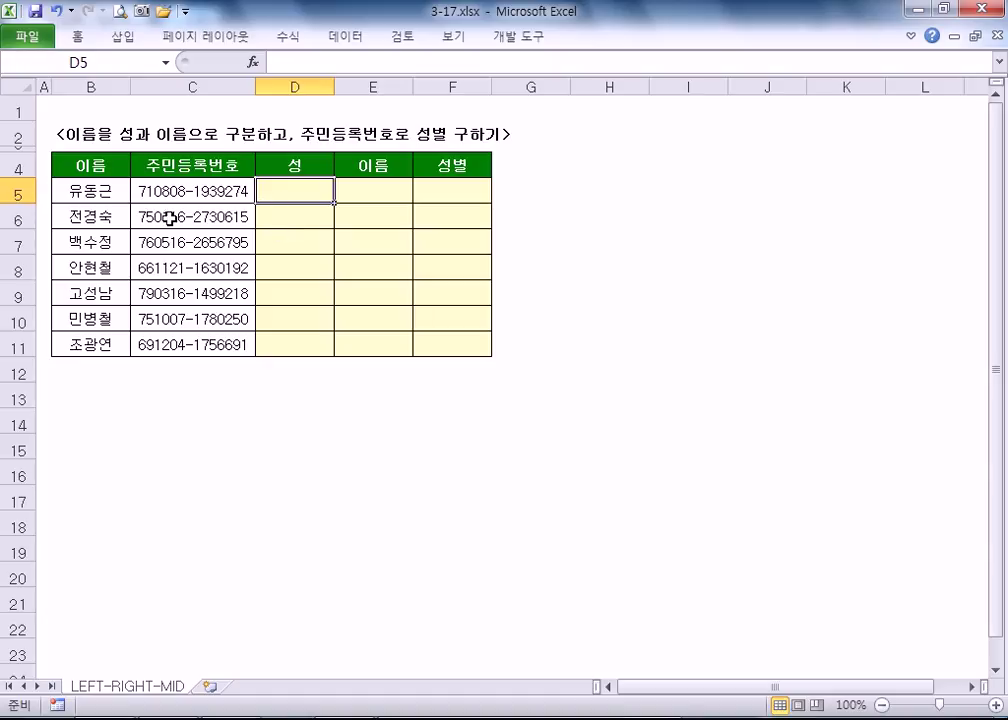
pyautogui.scroll(2, 166, 209)
pyautogui.scroll(1, 166, 209)
pyautogui.scroll(1, 166, 209)
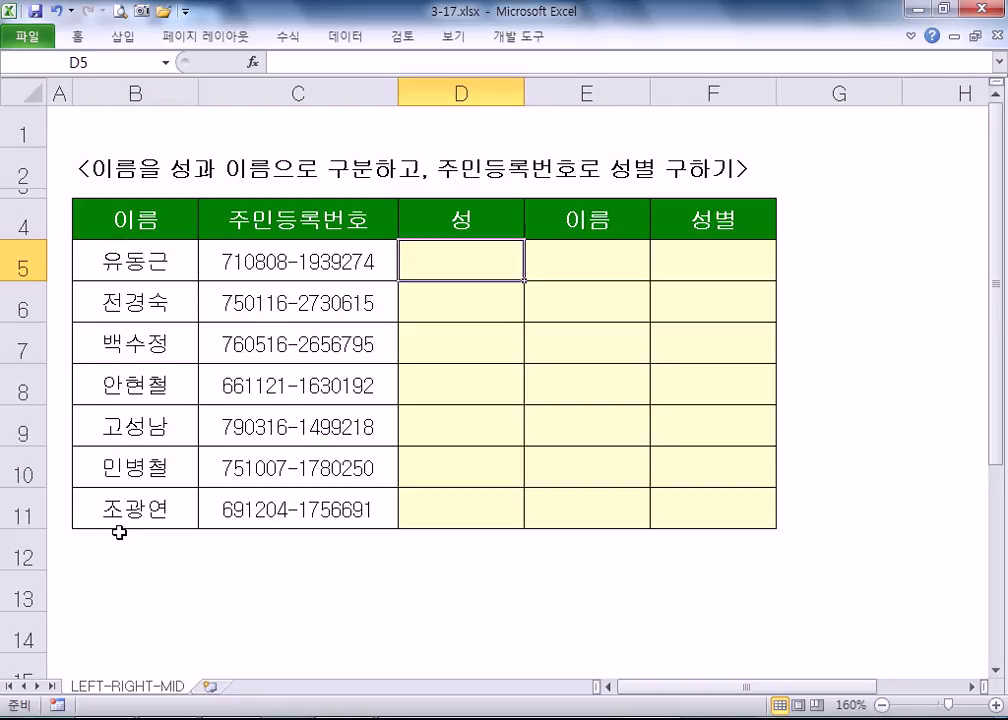
# - Type a three-character Korean test name into cell B12 below the name list
pyautogui.click(85, 545)
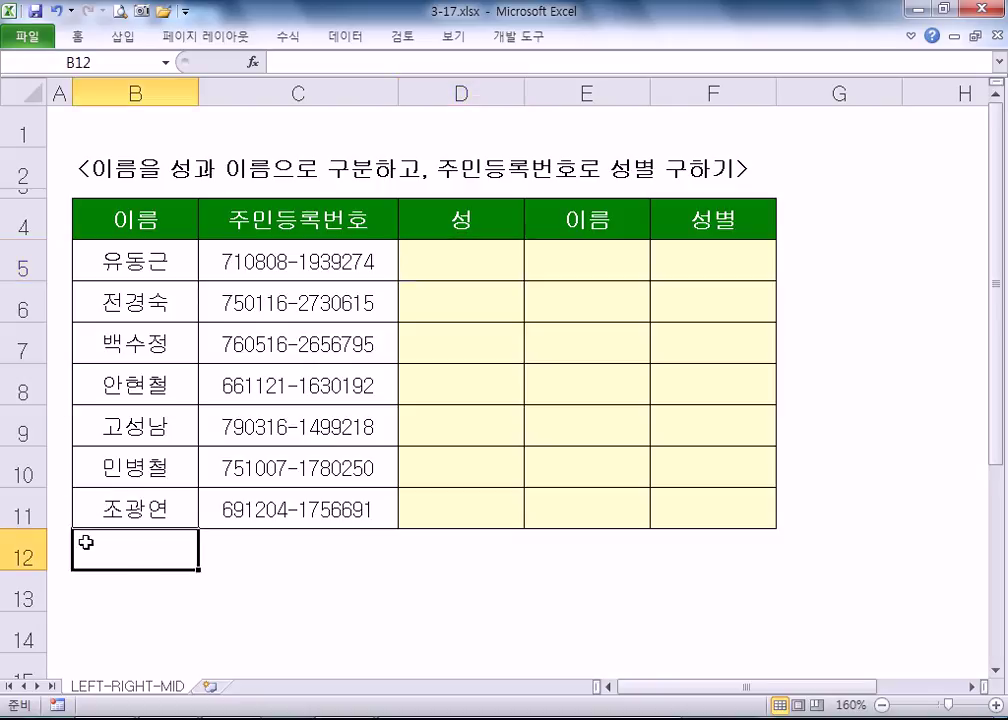
pyautogui.write('WPRKF')
pyautogui.press('BackSpace')
pyautogui.press('BackSpace')
pyautogui.press('BackSpace')
pyautogui.press('BackSpace')
pyautogui.press('BackSpace')
pyautogui.press('Hangul')
pyautogui.write('젝4ㅏㄹ')
pyautogui.press('BackSpace')
pyautogui.press('BackSpace')
pyautogui.press('BackSpace')
pyautogui.press('BackSpace')
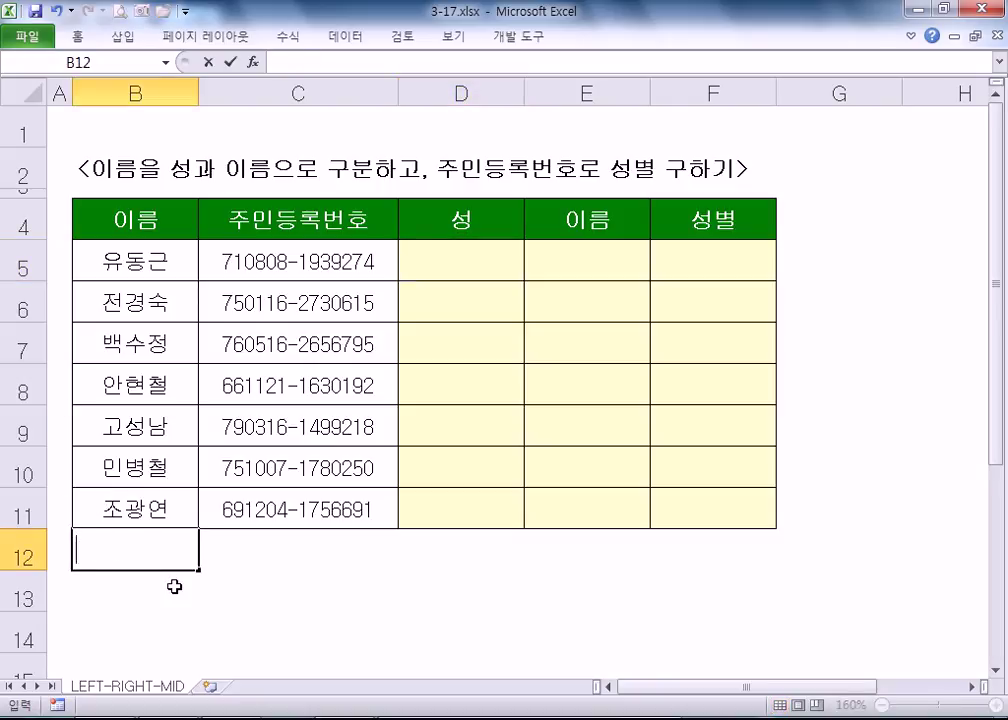
pyautogui.write('갈공')
pyautogui.press('Return')
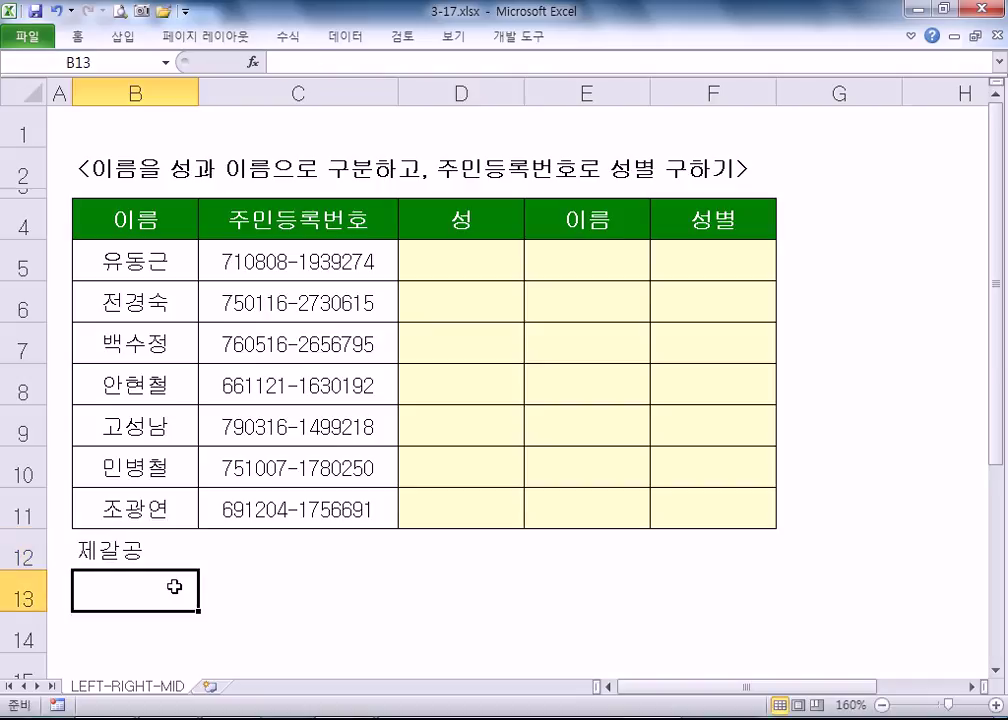
# - Delete the test name from B12 again
pyautogui.click(190, 548)
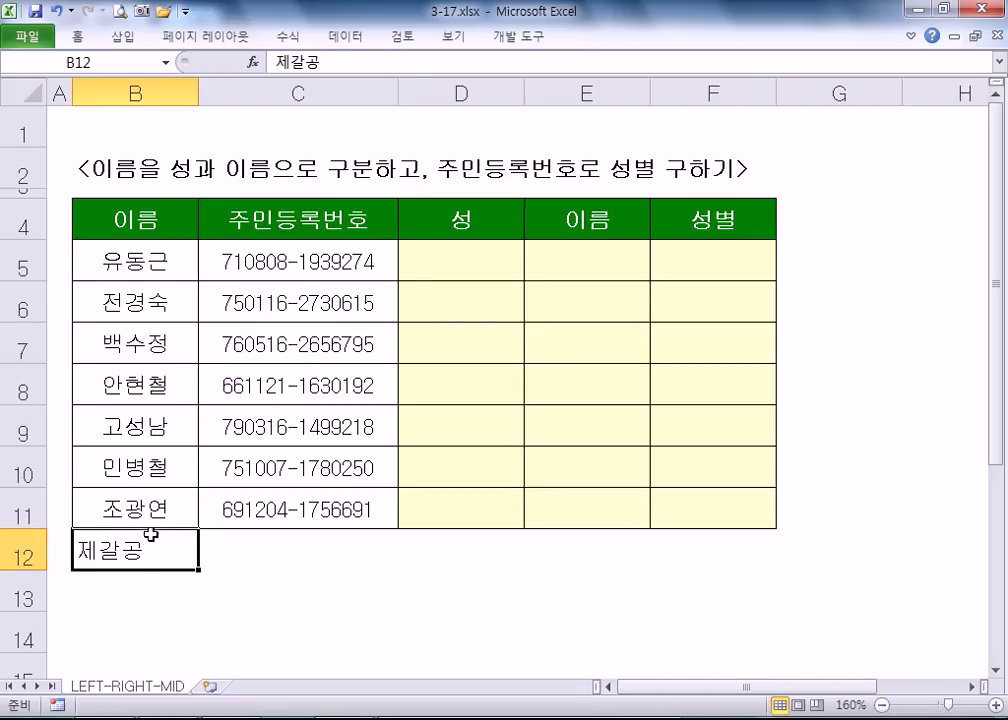
pyautogui.scroll(-3, 157, 545)
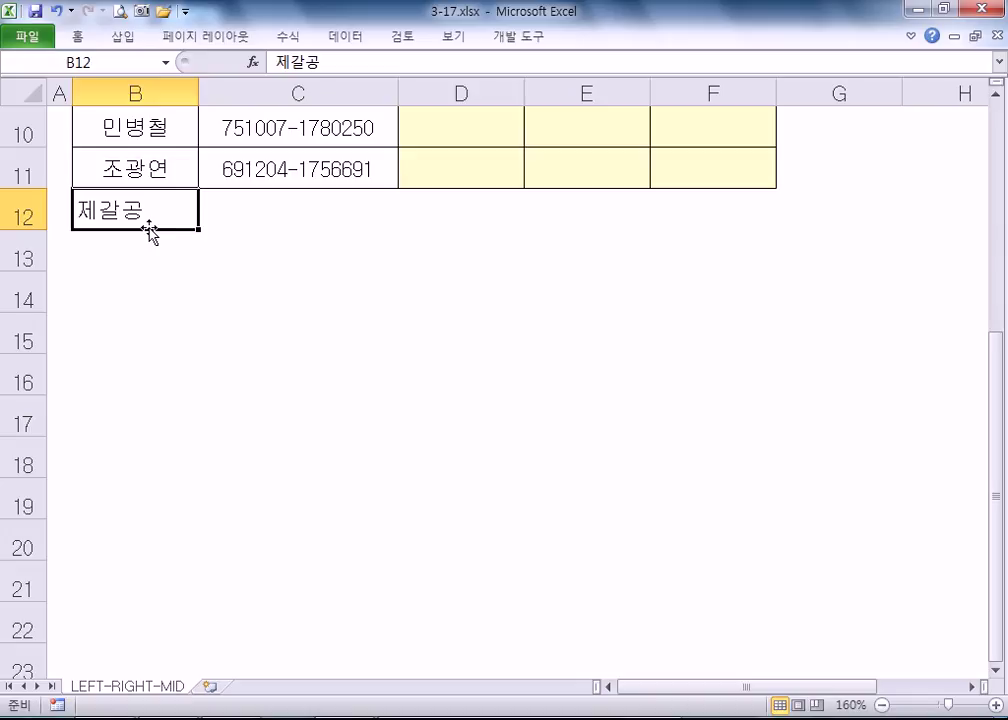
pyautogui.scroll(1, 135, 322)
pyautogui.scroll(1, 135, 322)
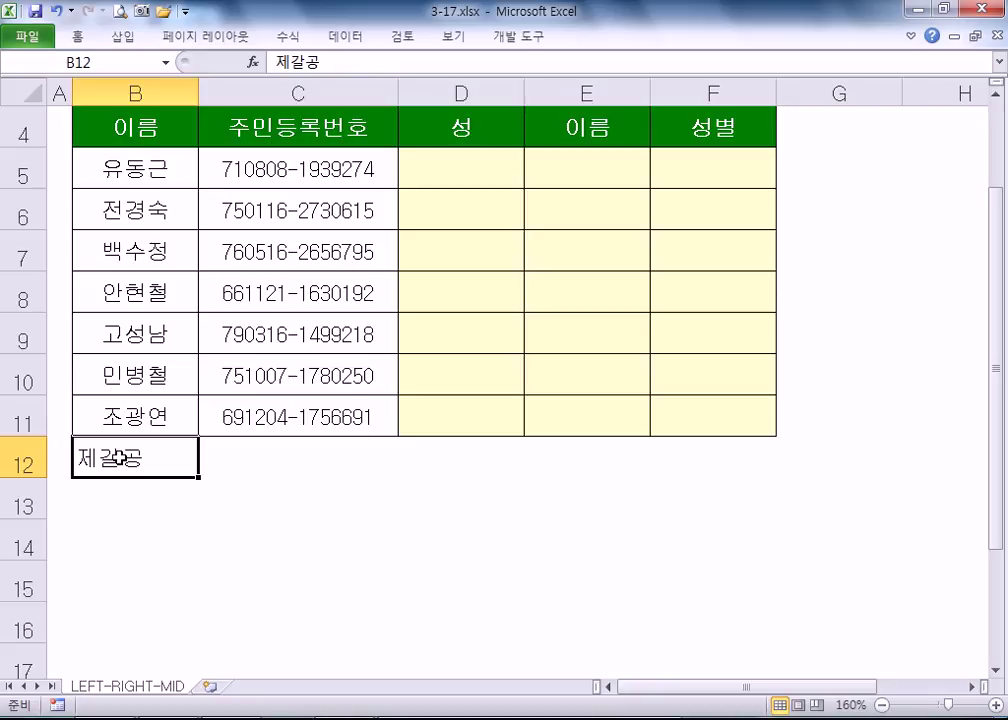
pyautogui.press('Delete')
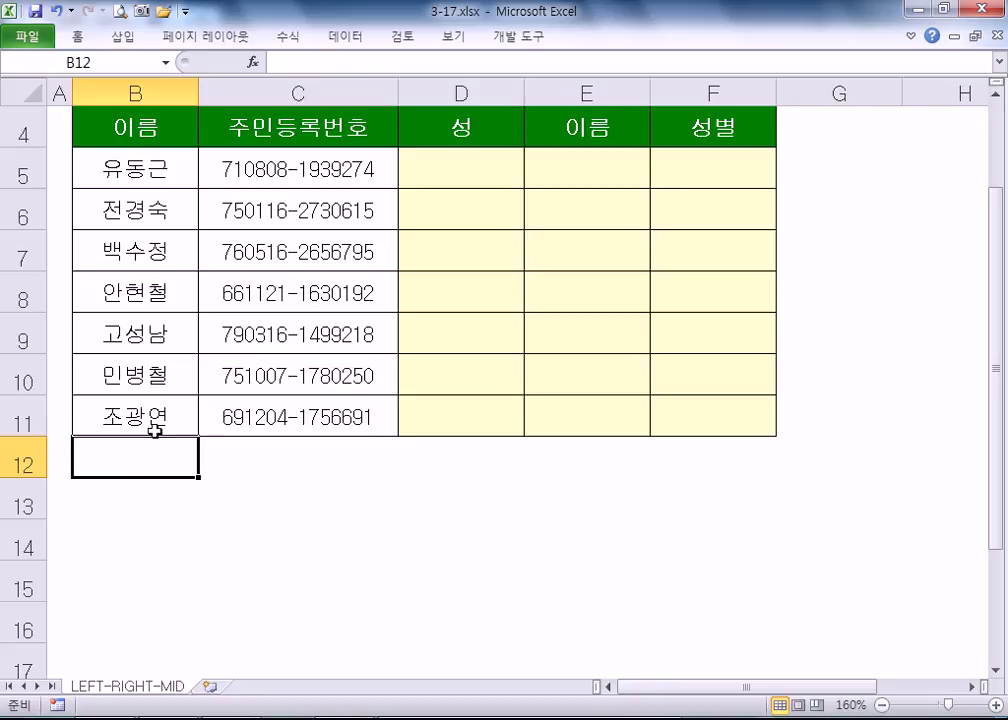
# - Enter =LEFT(B5,1) in D5 to extract the one-character surname
pyautogui.click(467, 175)
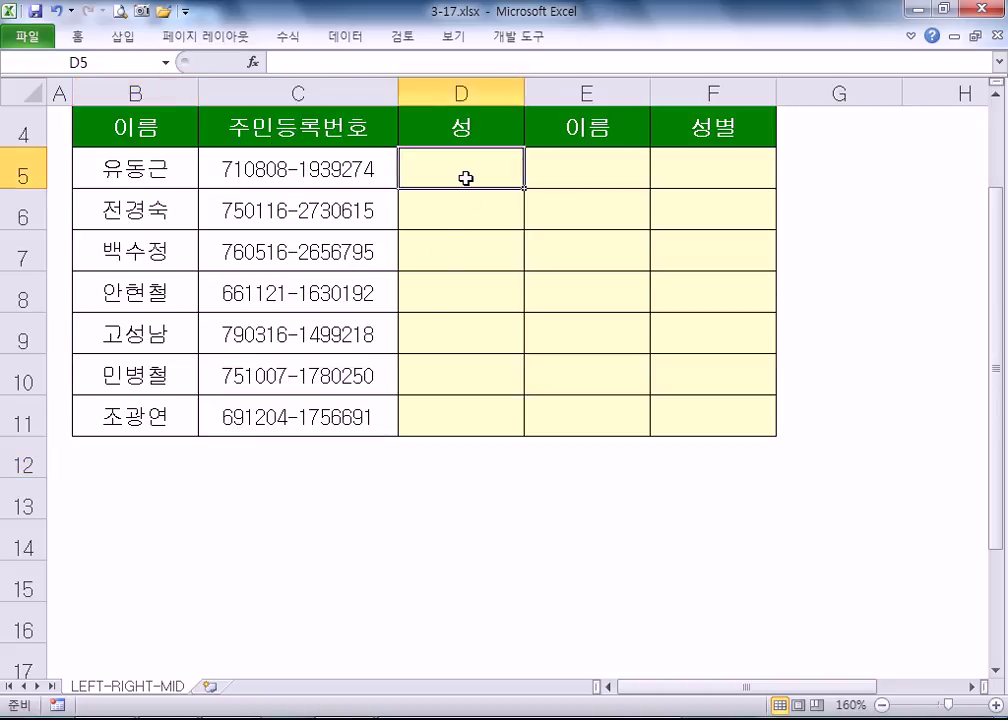
pyautogui.scroll(1, 430, 305)
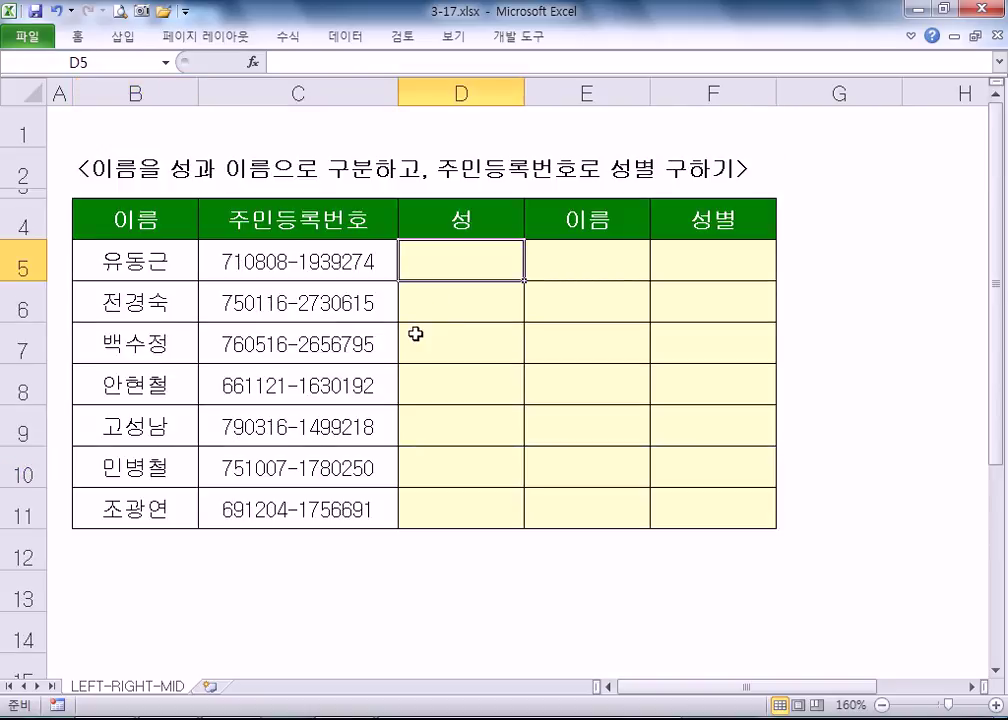
pyautogui.write('=')
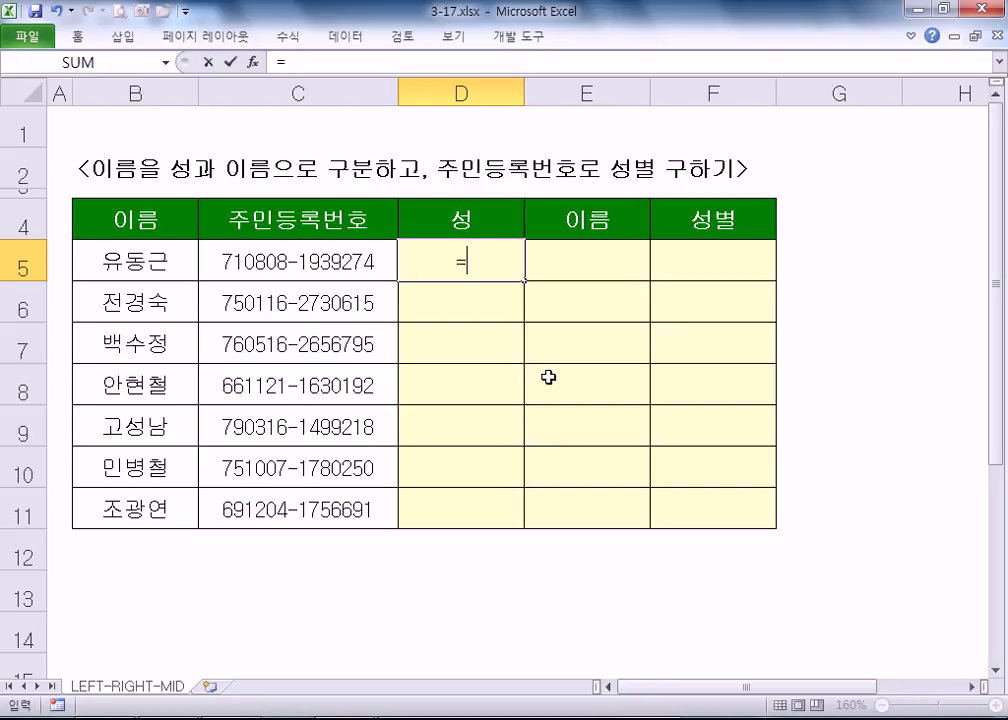
pyautogui.write('LE')
pyautogui.press('Tab')
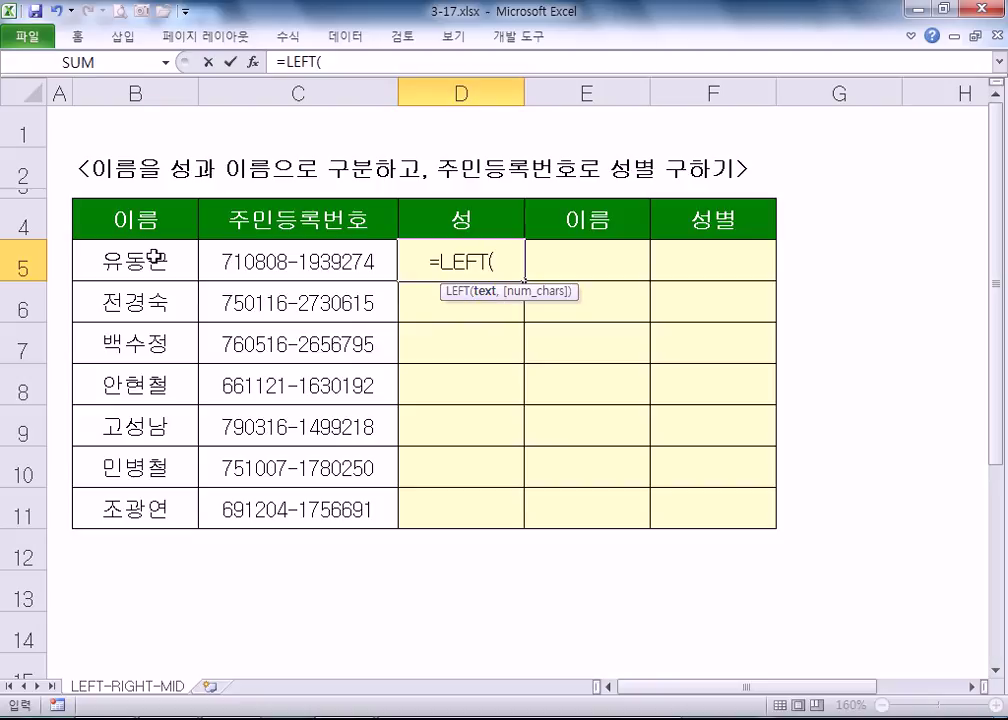
pyautogui.click(152, 259)
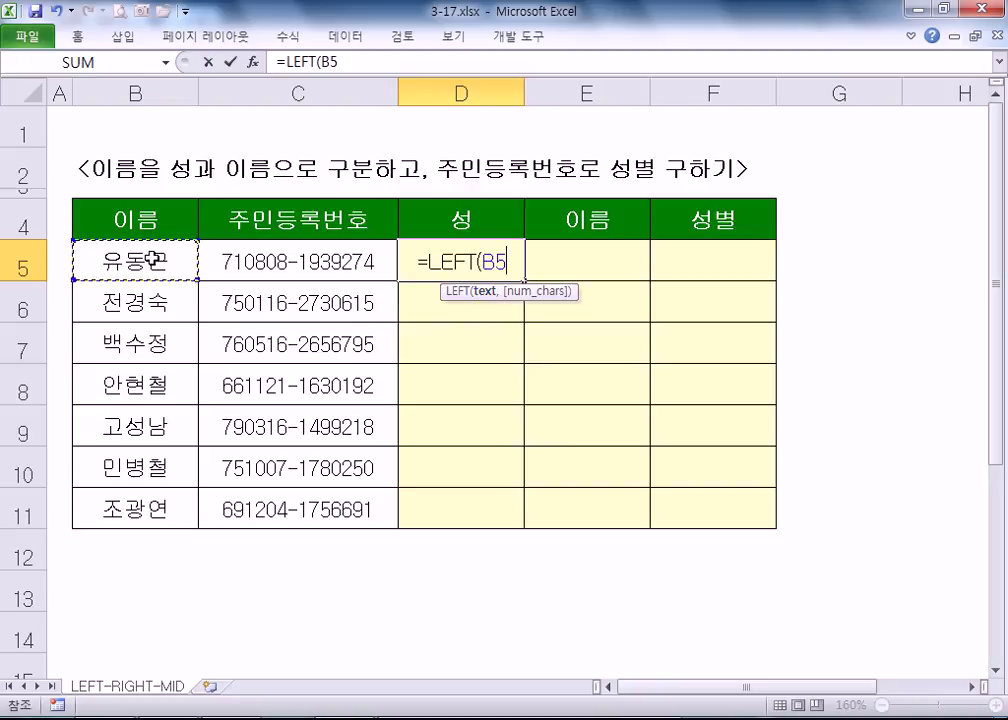
pyautogui.write(',')
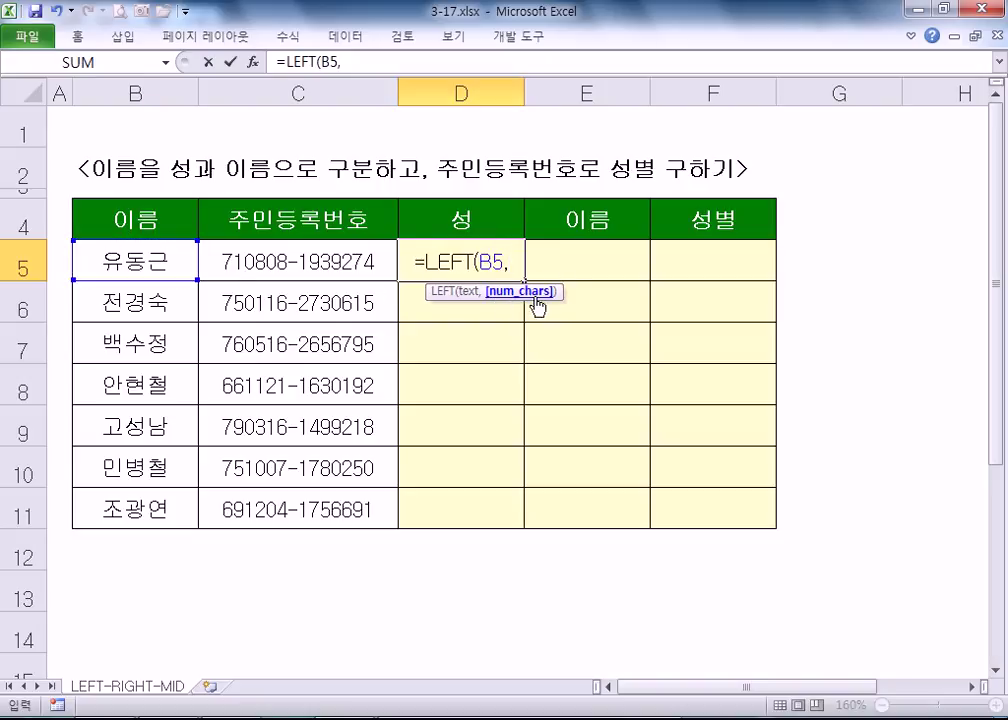
pyautogui.write('1')
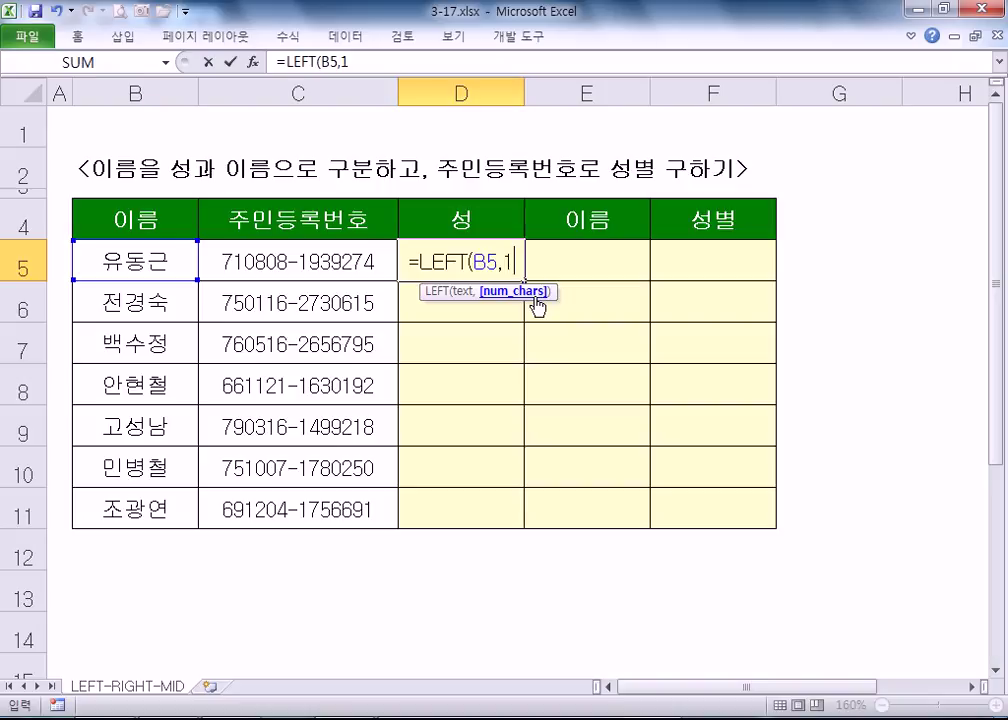
pyautogui.press('Return')
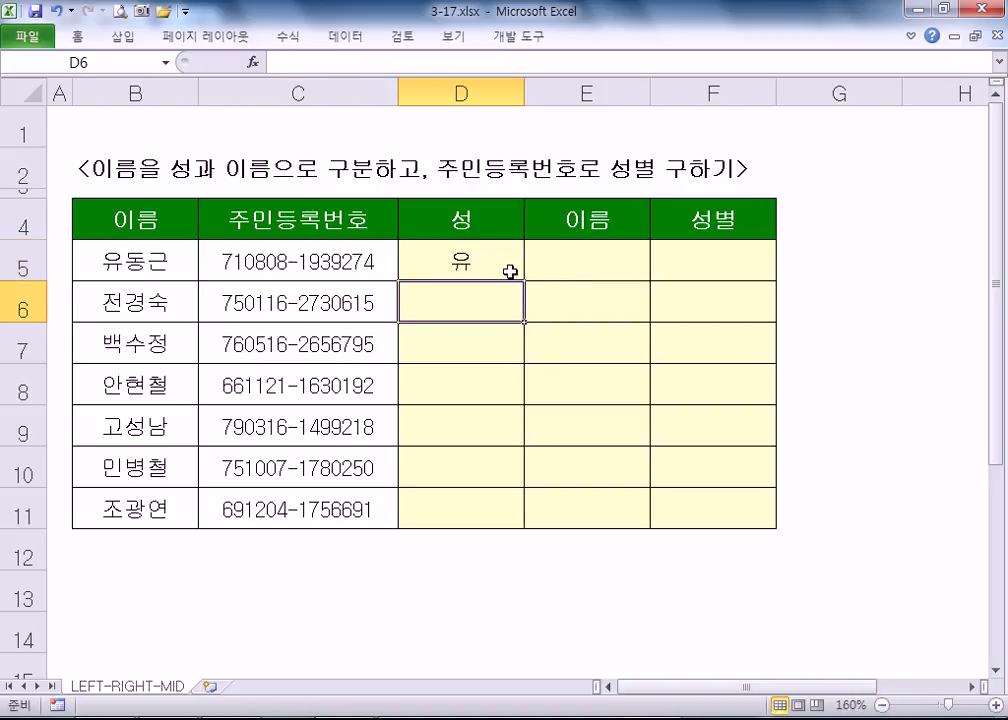
pyautogui.click(509, 266)
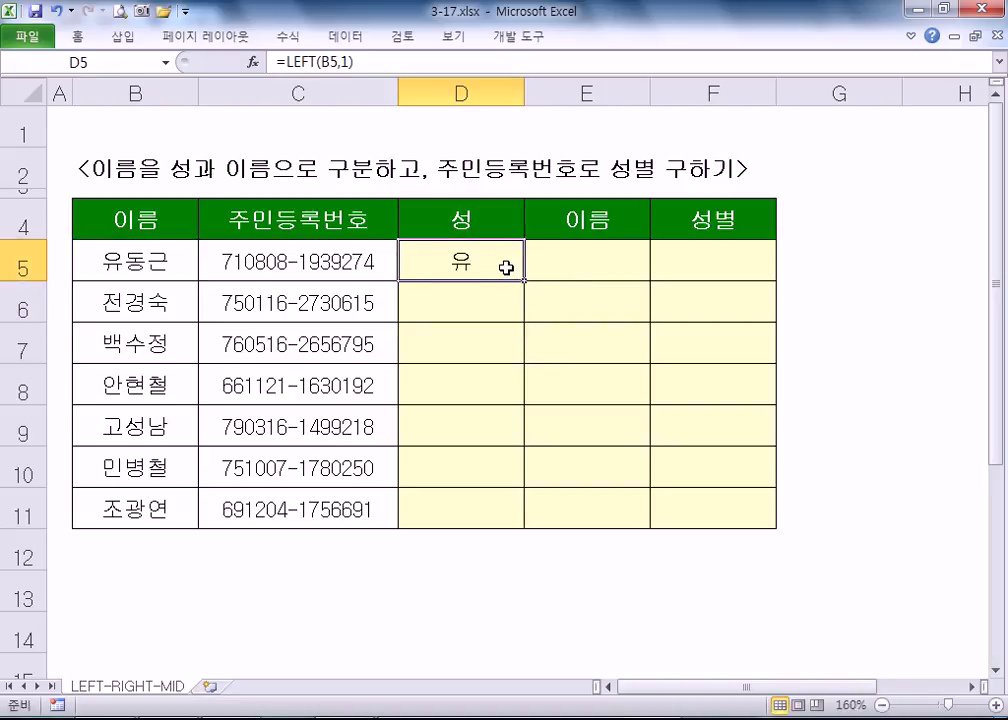
pyautogui.click(585, 261)
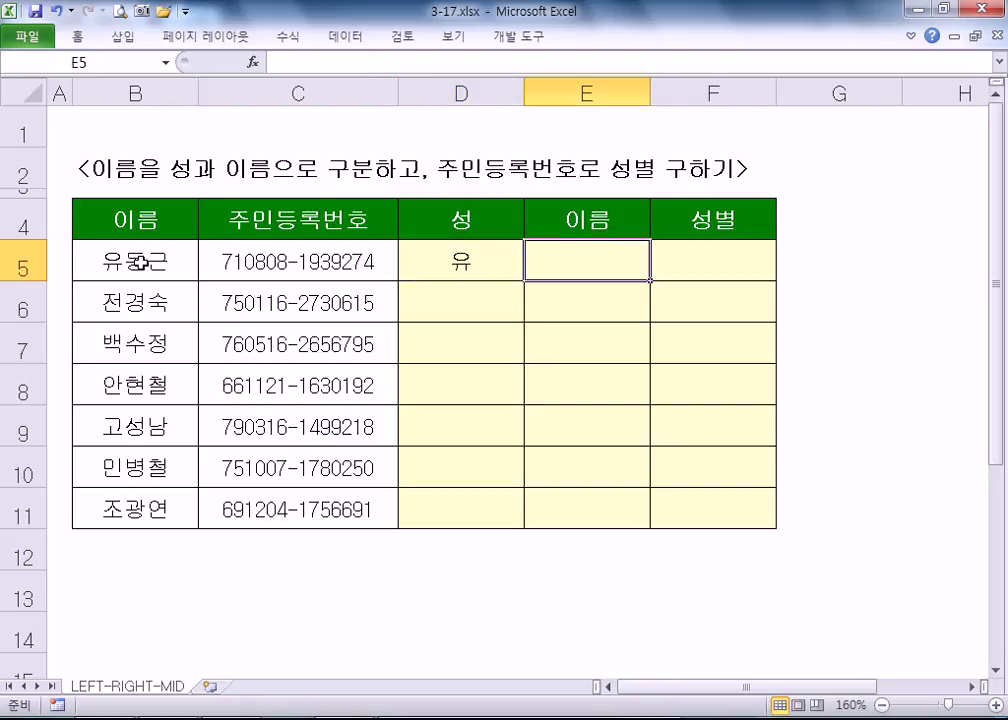
# - Enter =RIGHT(B5,2) in E5 to extract the two-character given name
pyautogui.write('=')
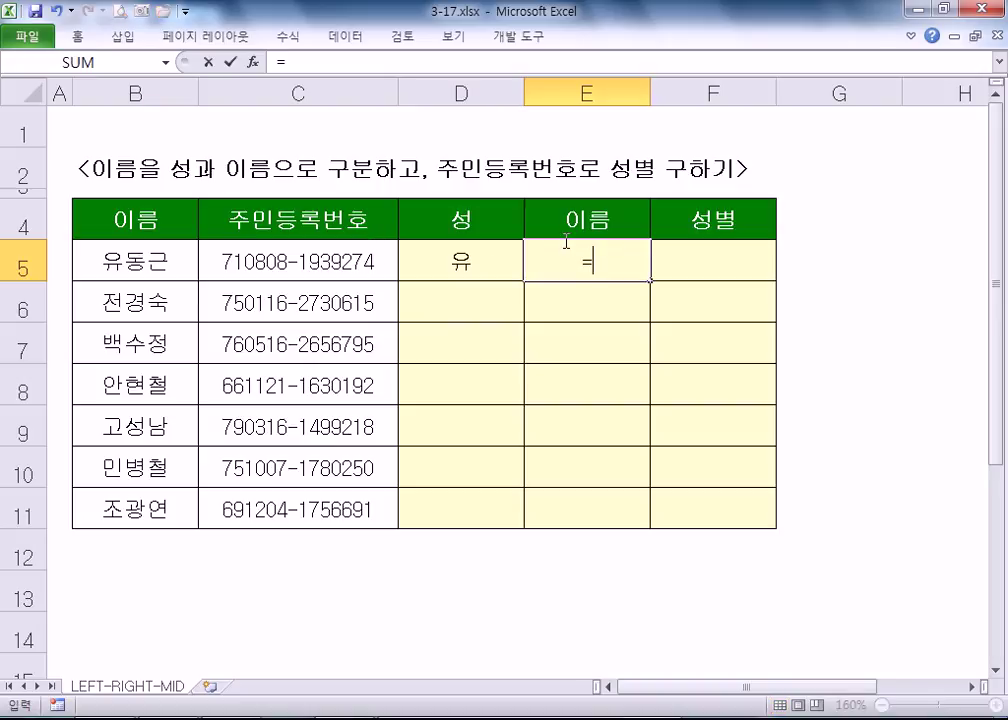
pyautogui.write('R')
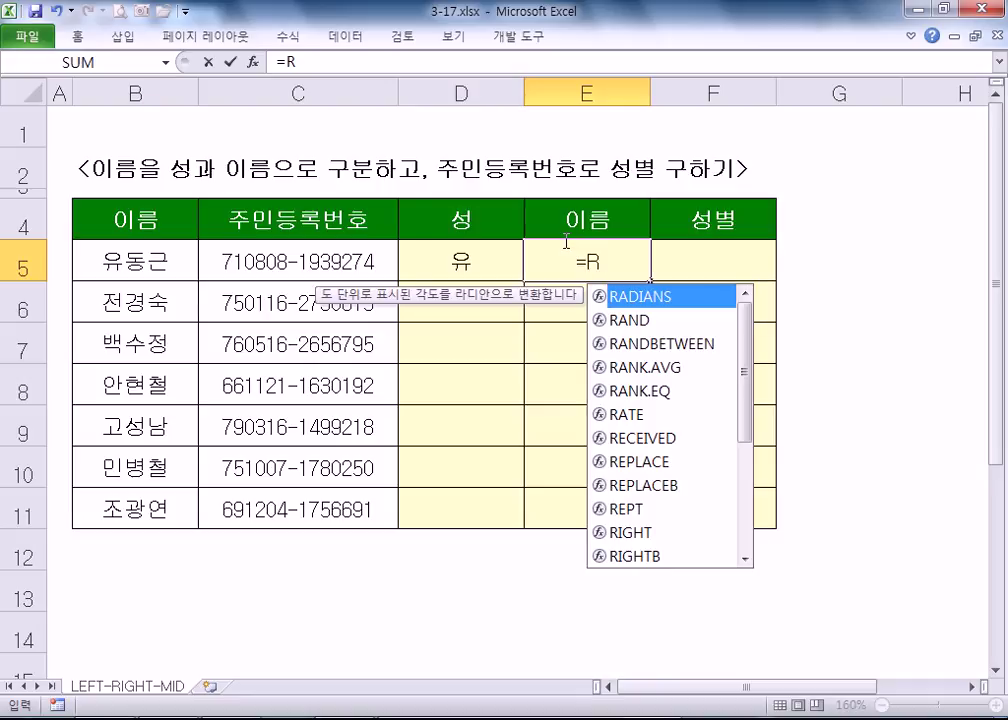
pyautogui.write('O')
pyautogui.press('BackSpace')
pyautogui.write('I')
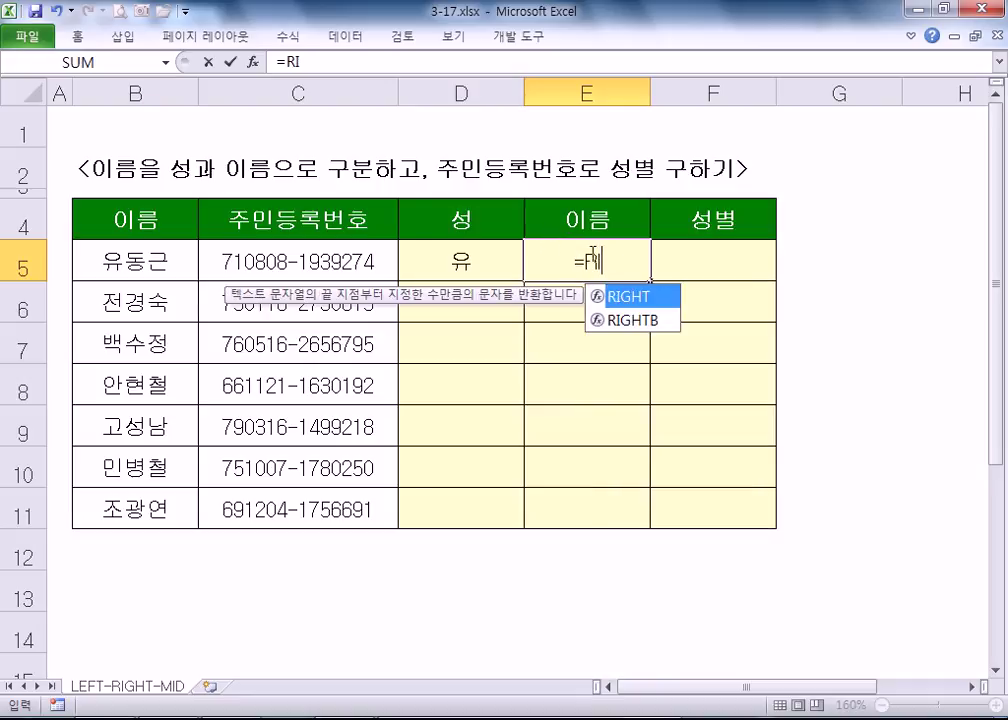
pyautogui.press('Tab')
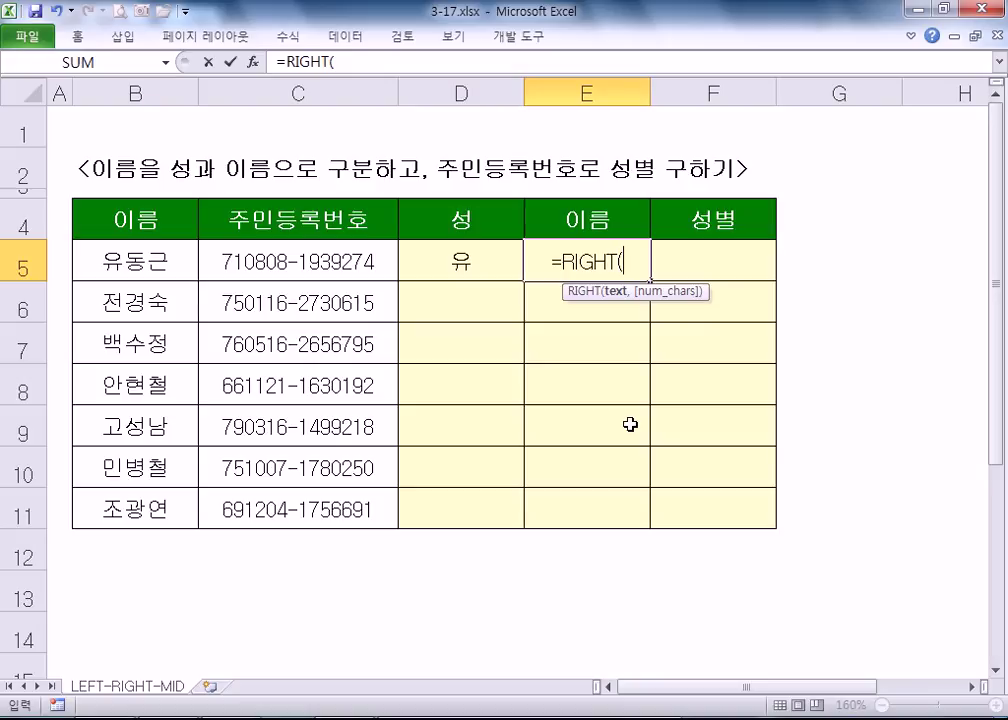
pyautogui.click(111, 262)
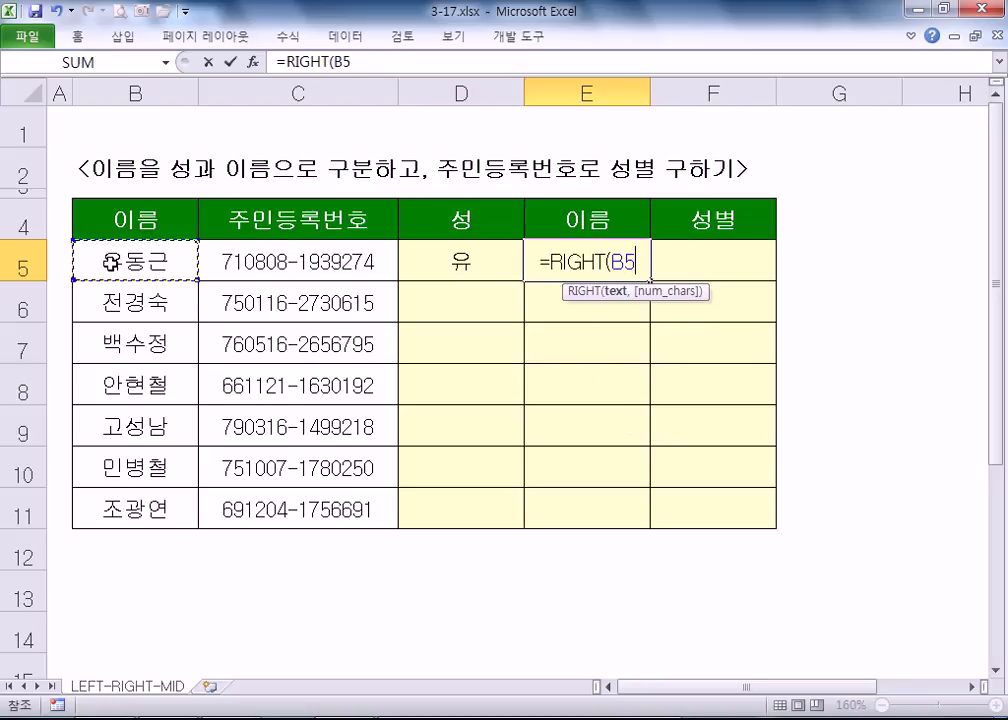
pyautogui.write(':')
pyautogui.click(111, 262)
pyautogui.write(',')
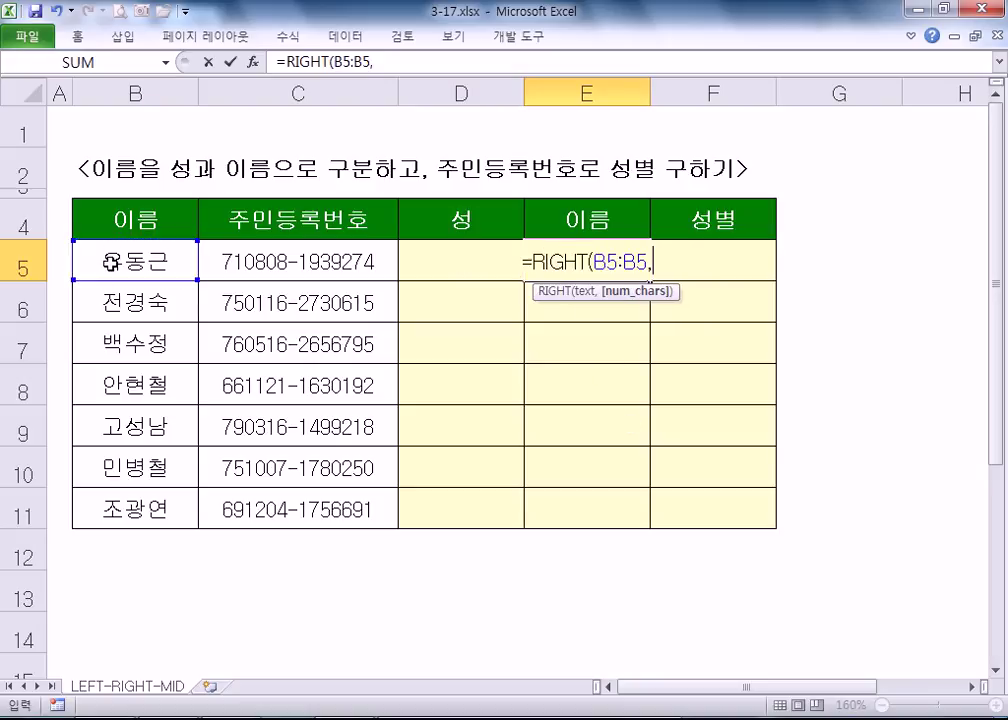
pyautogui.press('BackSpace')
pyautogui.press('BackSpace')
pyautogui.press('BackSpace')
pyautogui.press('BackSpace')
pyautogui.write(',2')
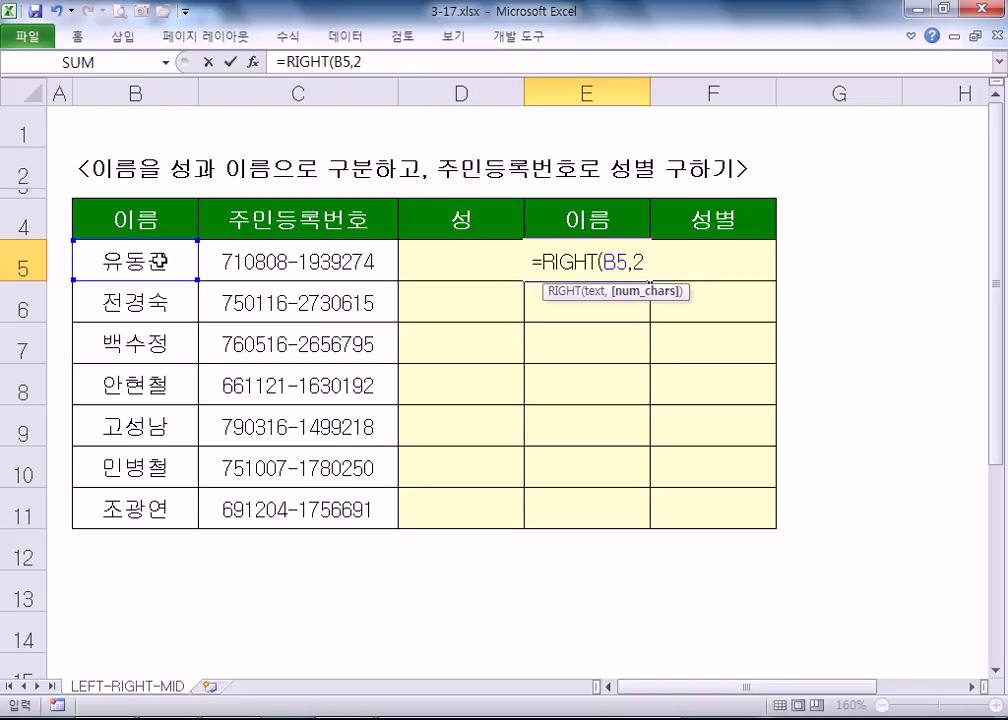
pyautogui.press('Return')
pyautogui.press('Up')
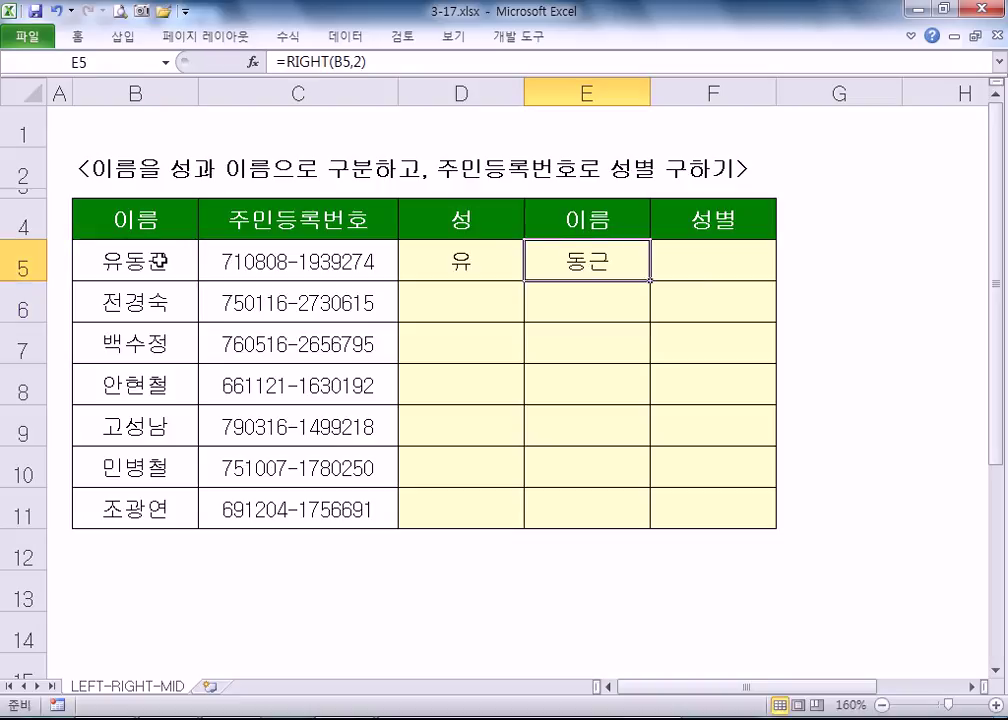
pyautogui.press('Right')
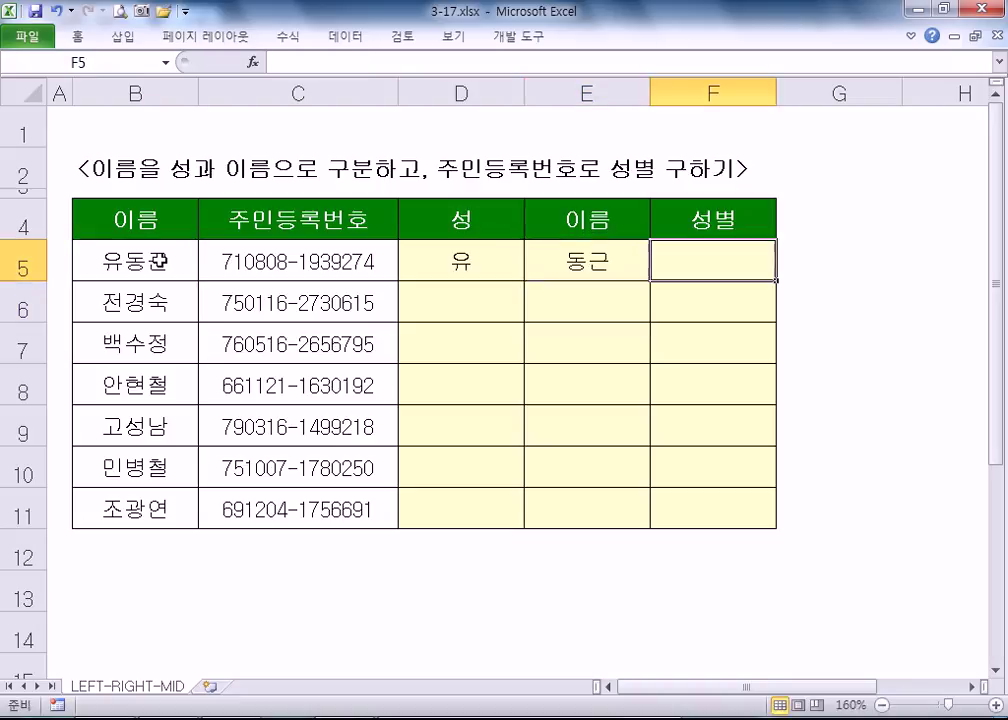
pyautogui.press('Left')
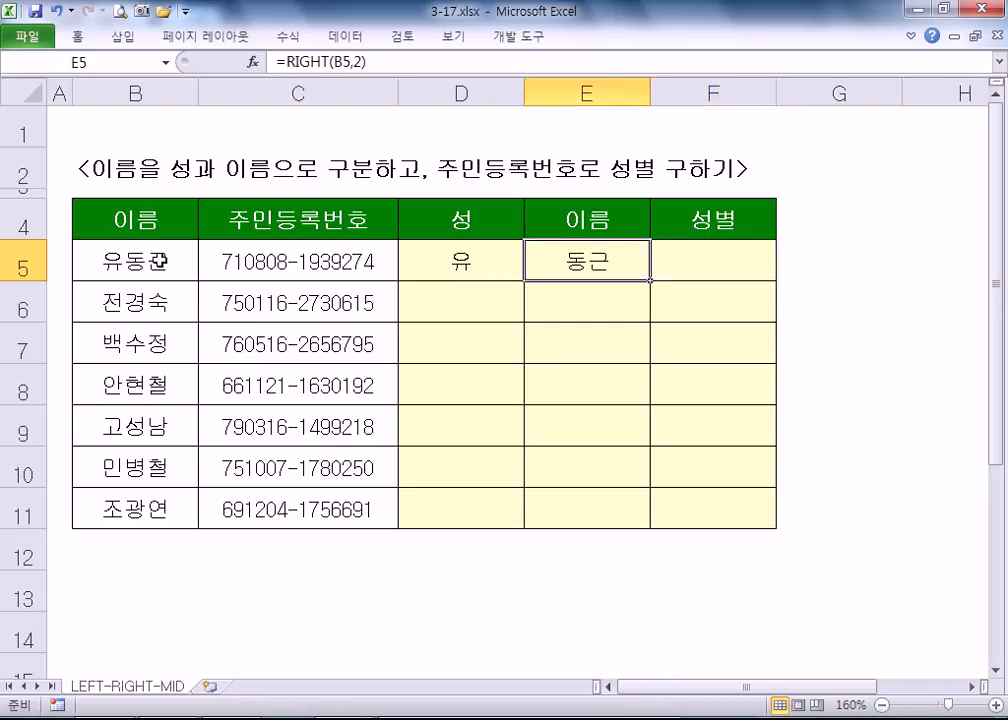
pyautogui.moveTo(443, 250); pyautogui.dragTo(560, 259)
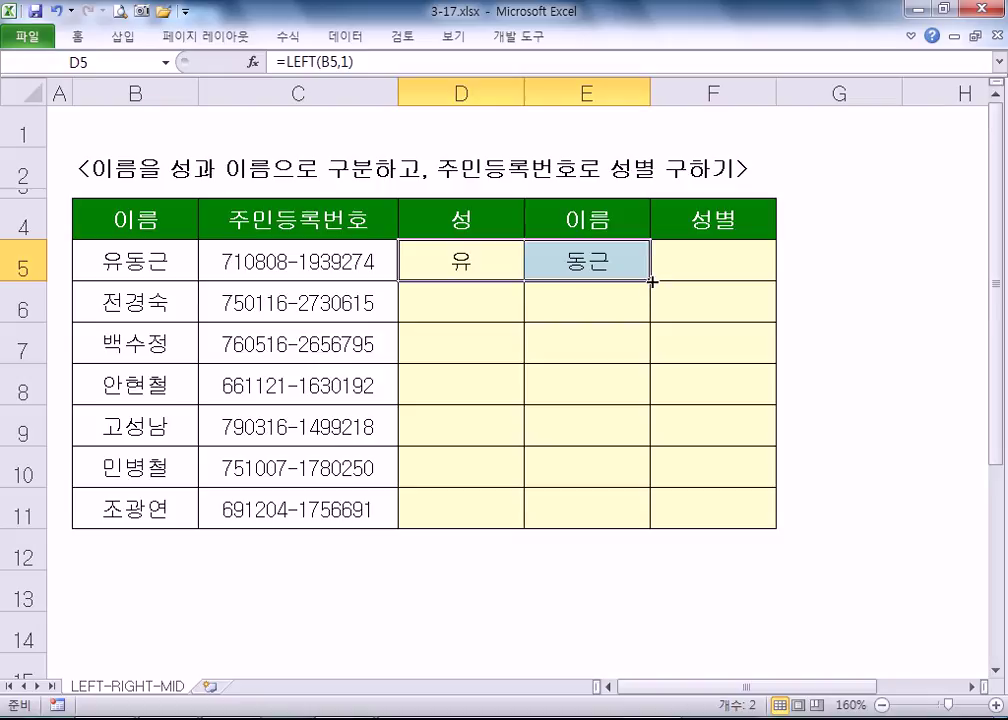
pyautogui.doubleClick(652, 283)
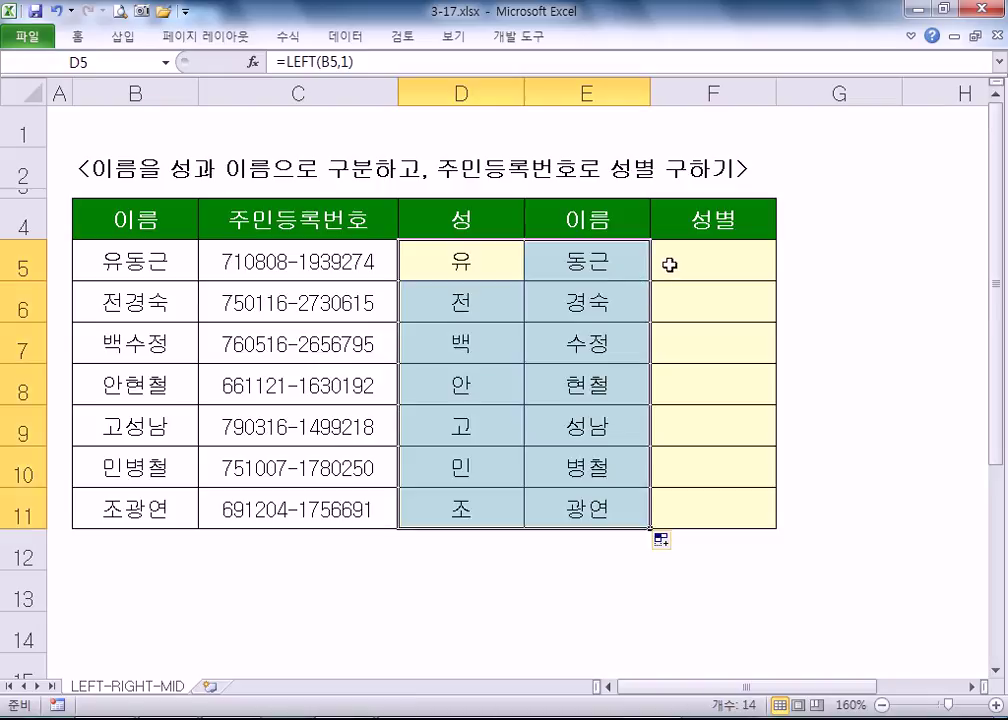
pyautogui.click(679, 261)
pyautogui.doubleClick(524, 92)
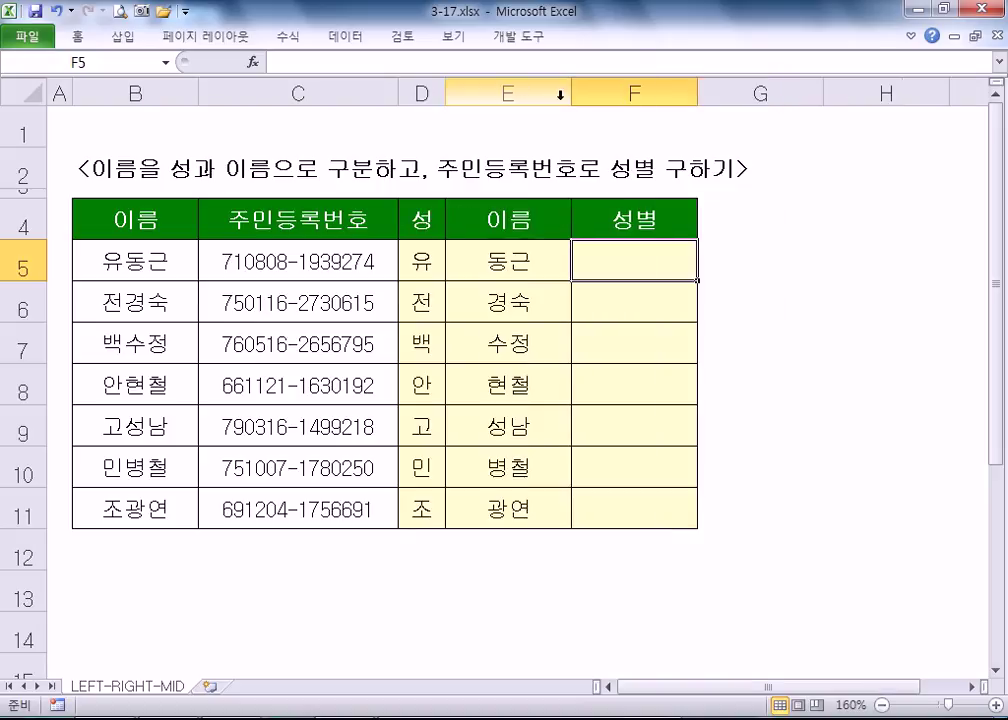
pyautogui.doubleClick(572, 97)
pyautogui.click(432, 256)
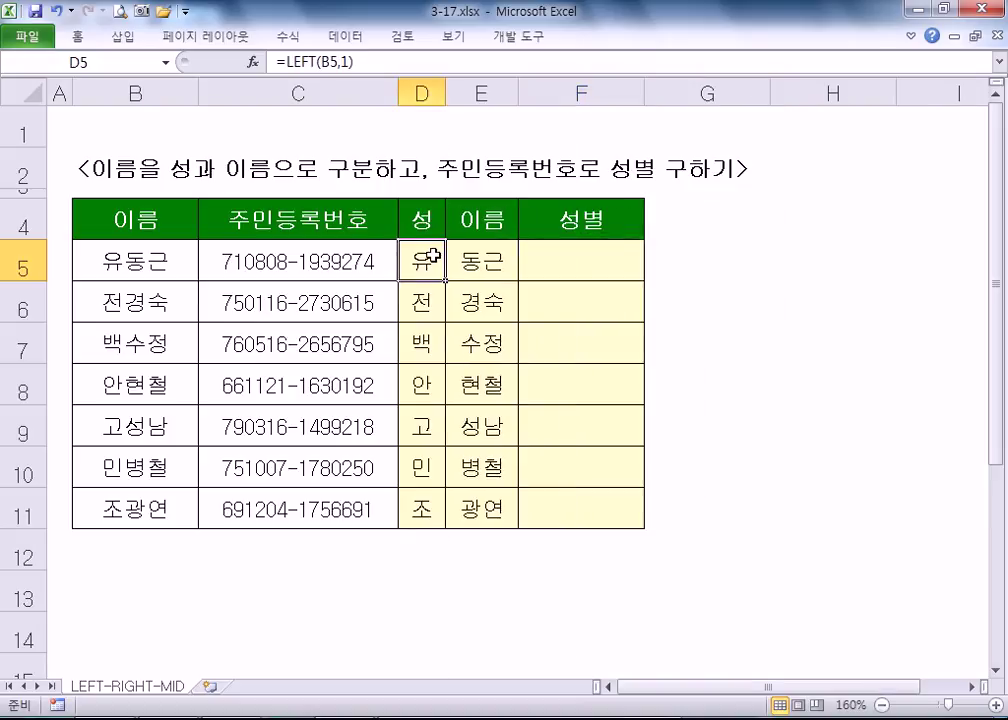
pyautogui.moveTo(445, 92); pyautogui.dragTo(464, 92)
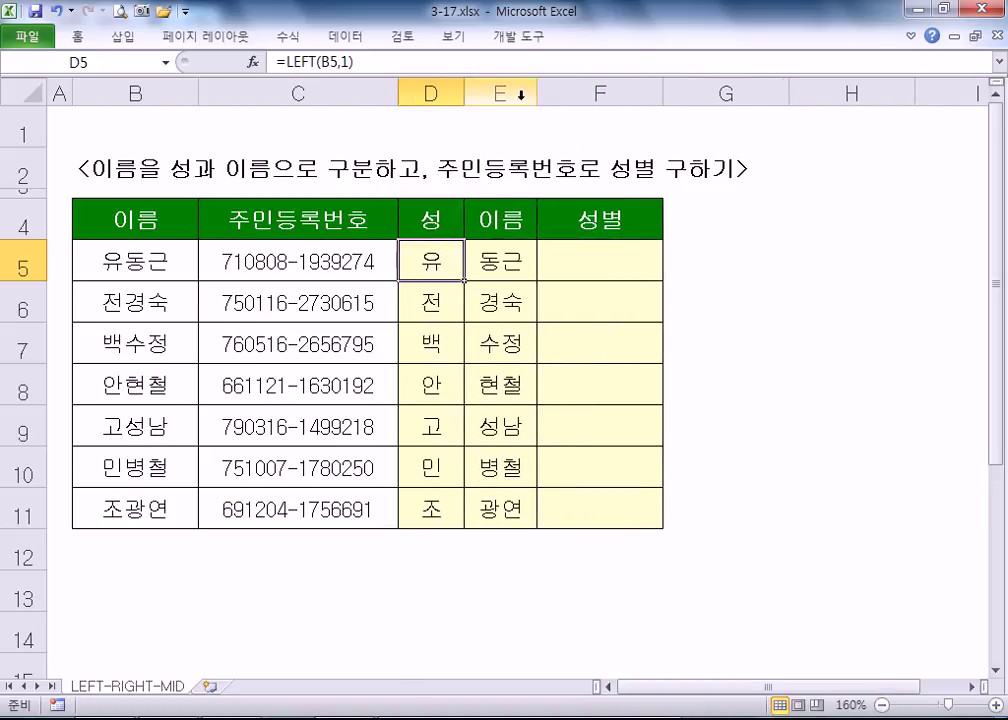
pyautogui.moveTo(537, 91); pyautogui.dragTo(546, 91)
pyautogui.click(580, 263)
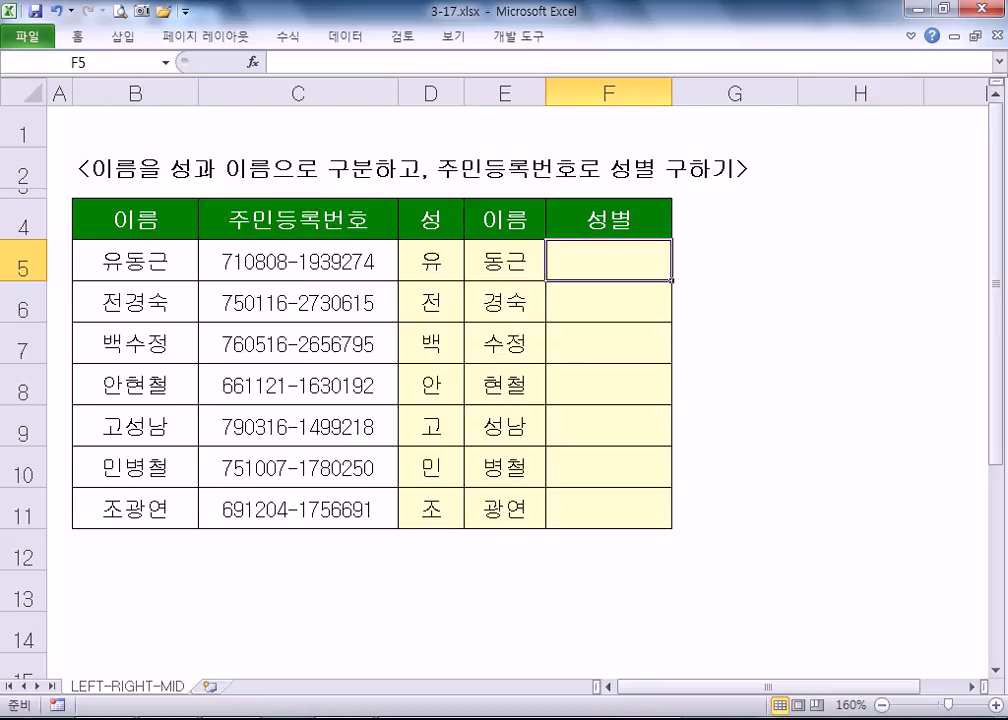
pyautogui.hotkey('alt', 'Tab')
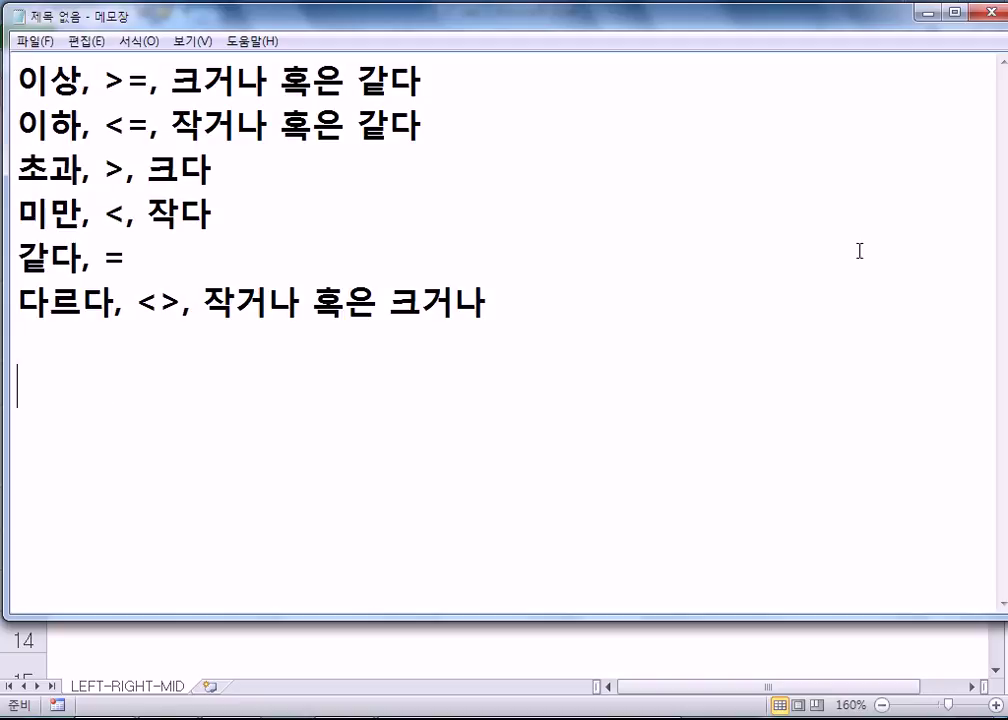
pyautogui.click(938, 12)
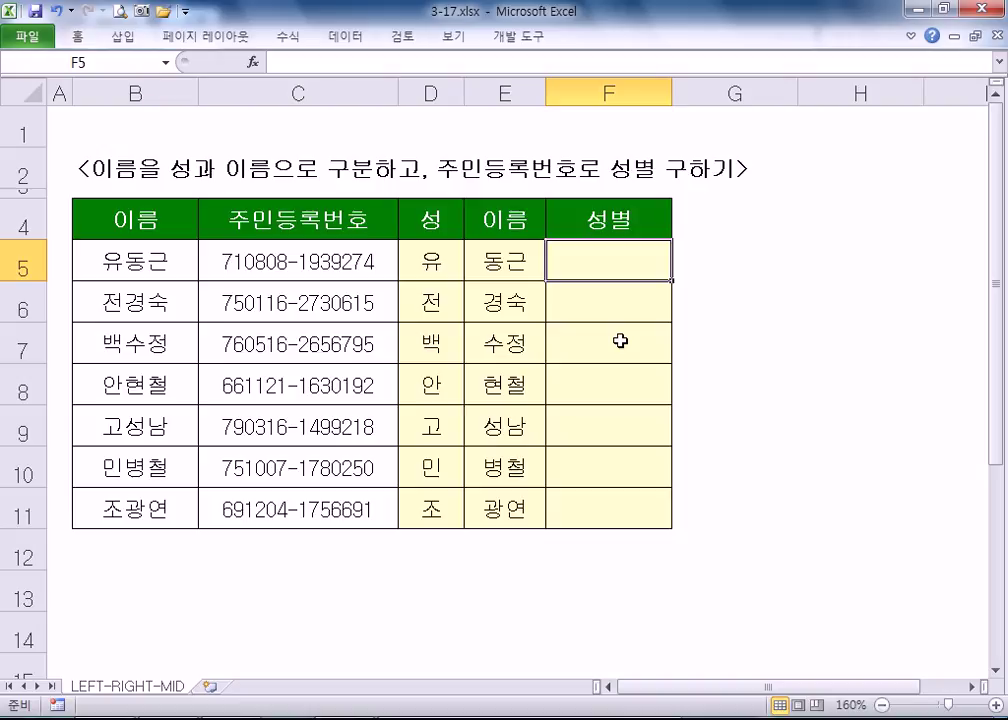
pyautogui.click(327, 265)
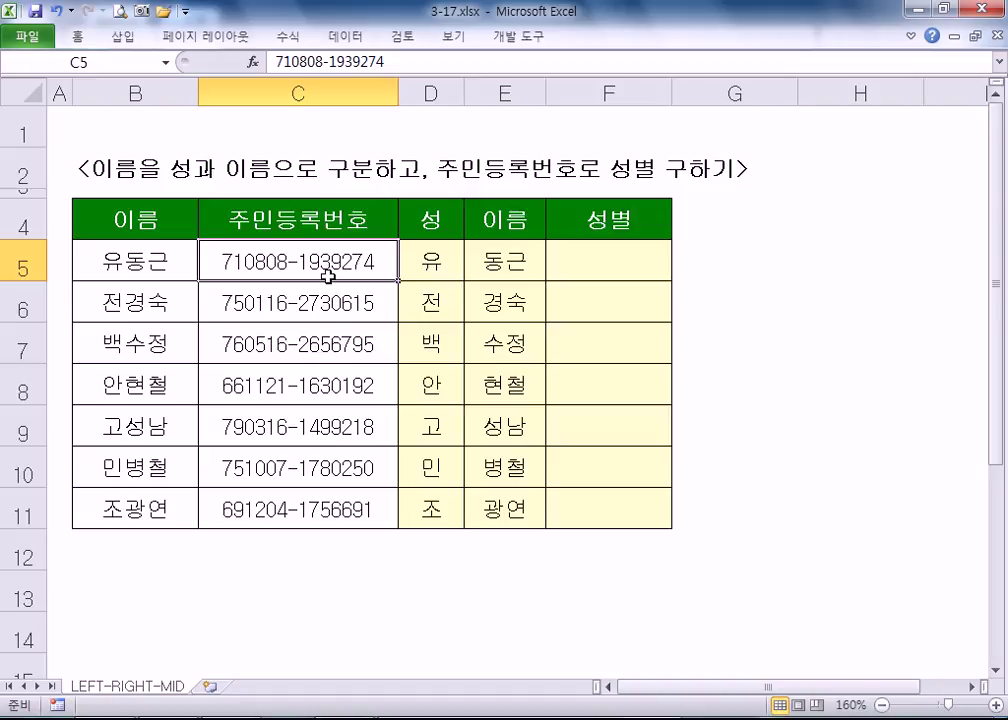
pyautogui.click(603, 272)
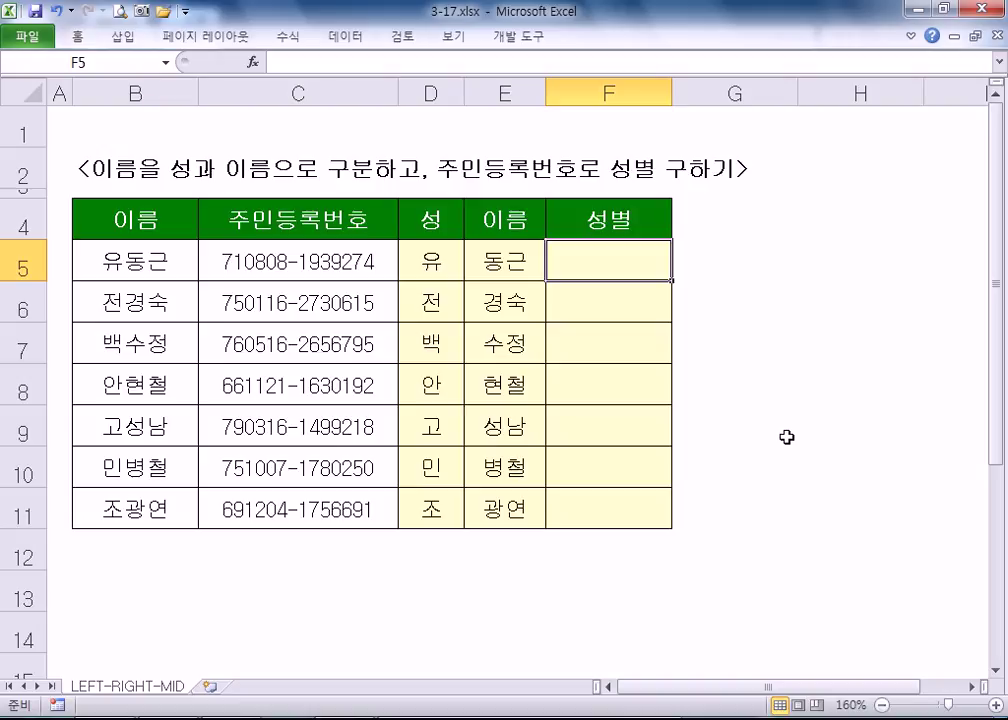
# - Type =IF(MID(C5,8,1)="1","남자","여자") into F5, referencing C5's ID number
pyautogui.write('=ID')
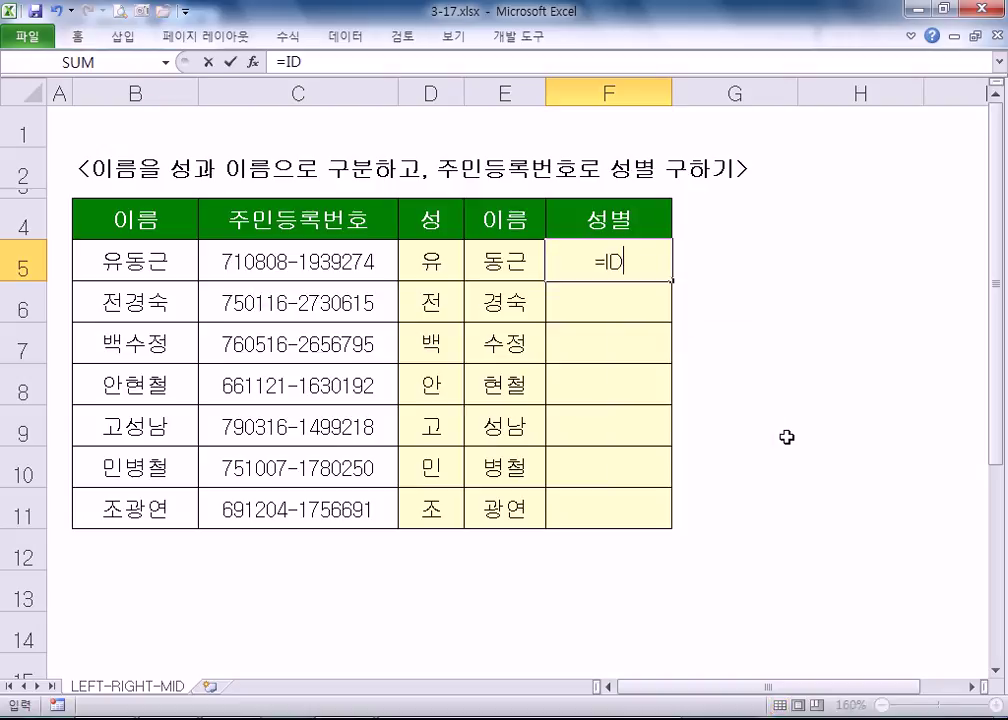
pyautogui.press('BackSpace')
pyautogui.write('F')
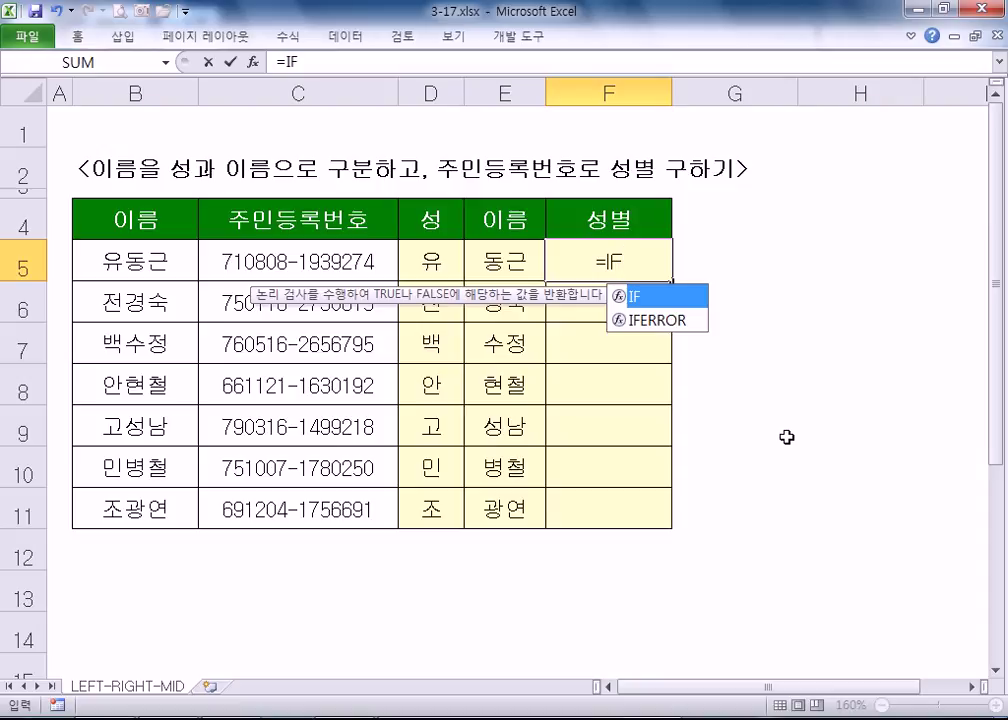
pyautogui.write('(MID(')
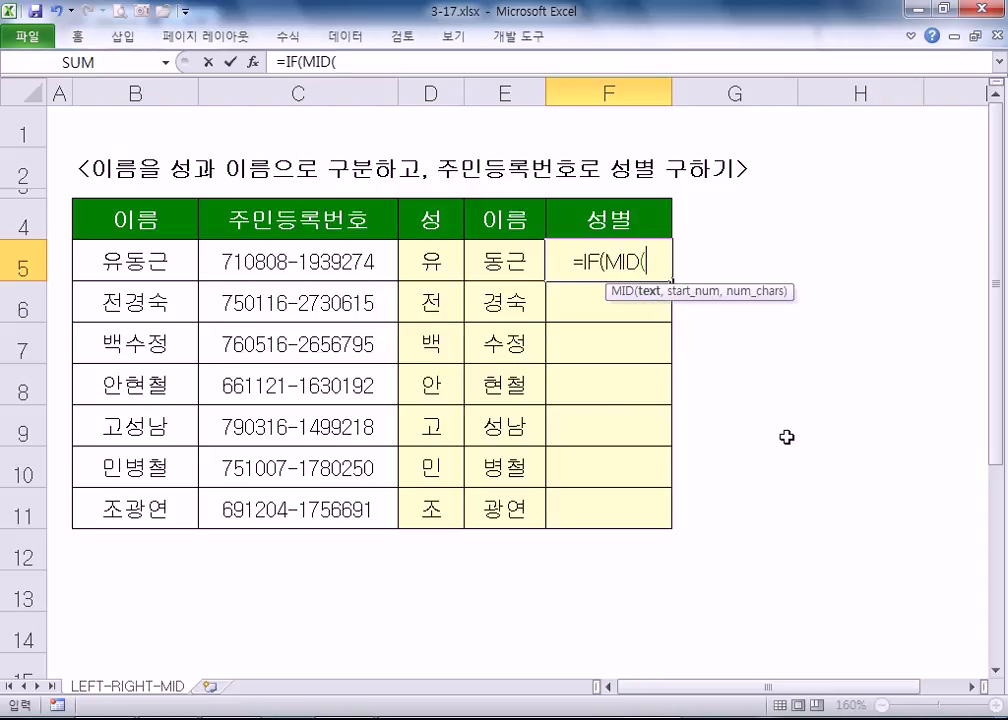
pyautogui.click(238, 262)
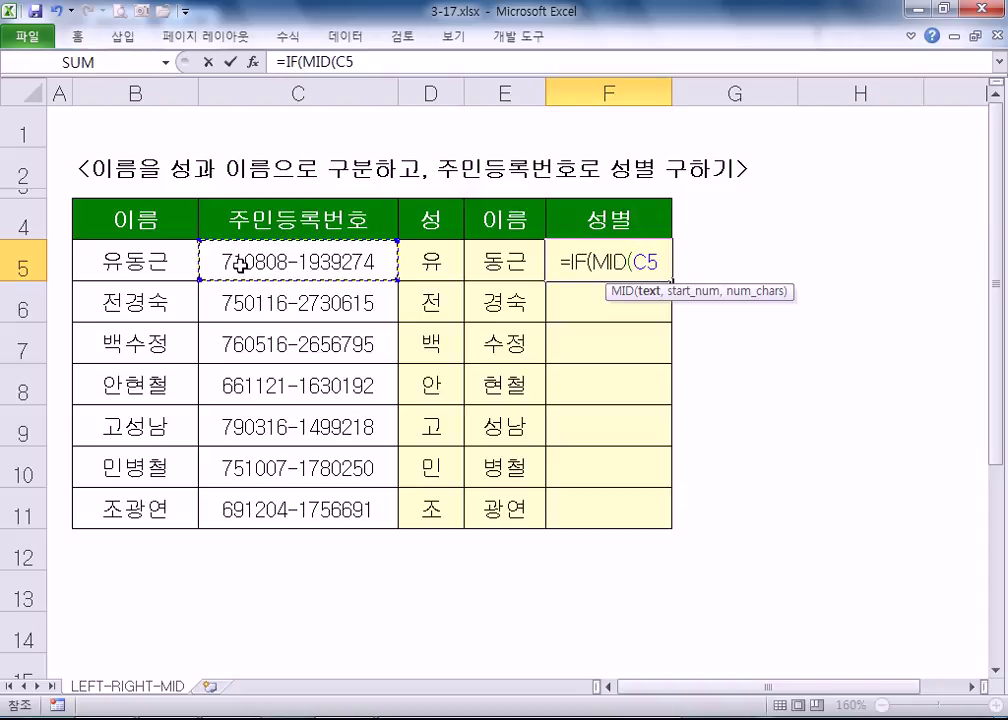
pyautogui.write(',7')
pyautogui.press('BackSpace')
pyautogui.write('8')
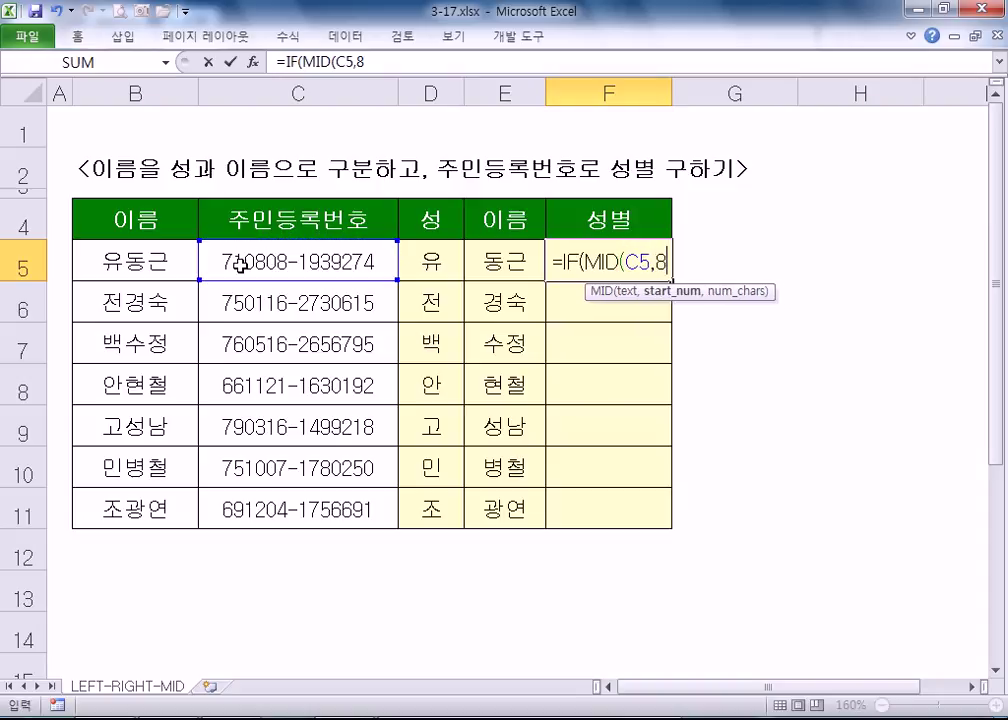
pyautogui.write(',1)')
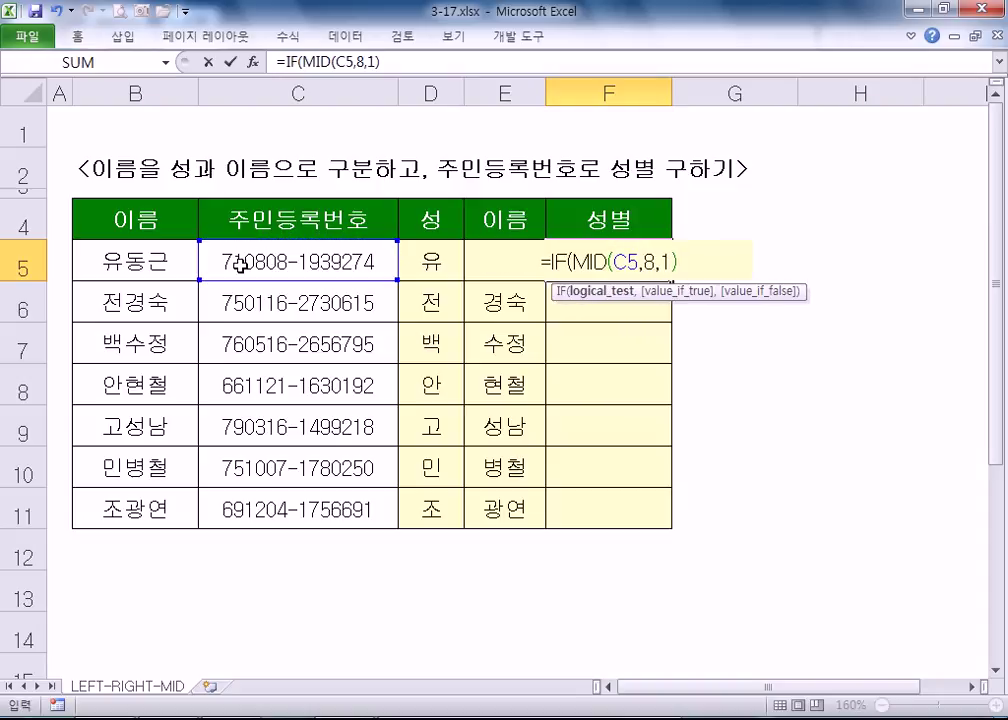
pyautogui.write('="1",.')
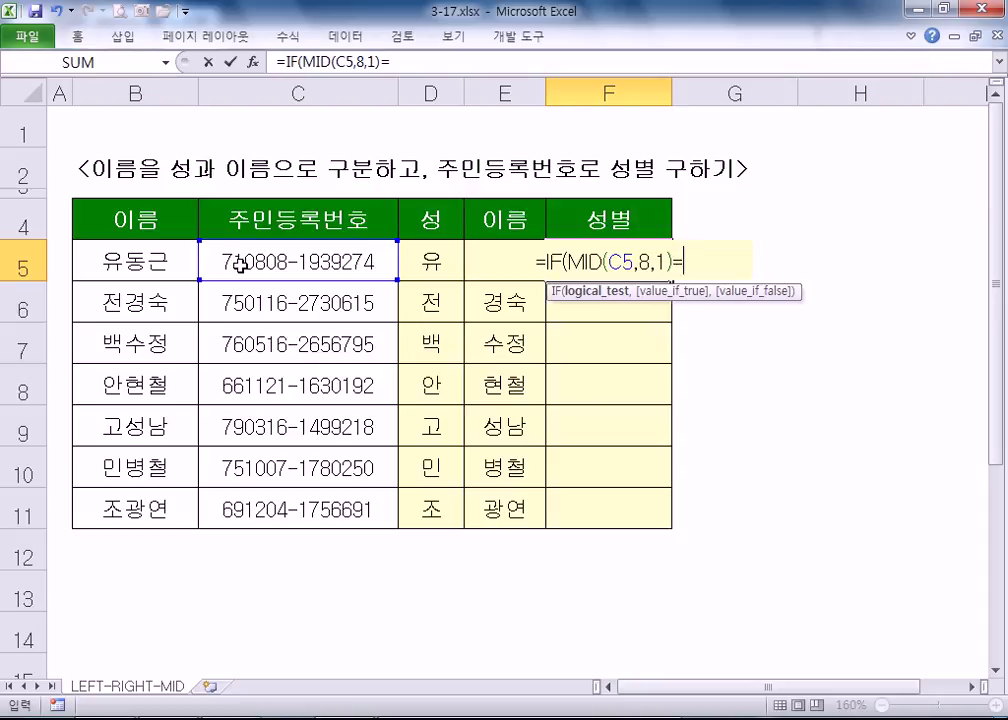
pyautogui.press('BackSpace')
pyautogui.write('"SKA')
pyautogui.press('BackSpace')
pyautogui.press('BackSpace')
pyautogui.press('BackSpace')
pyautogui.write('남자","여자")')
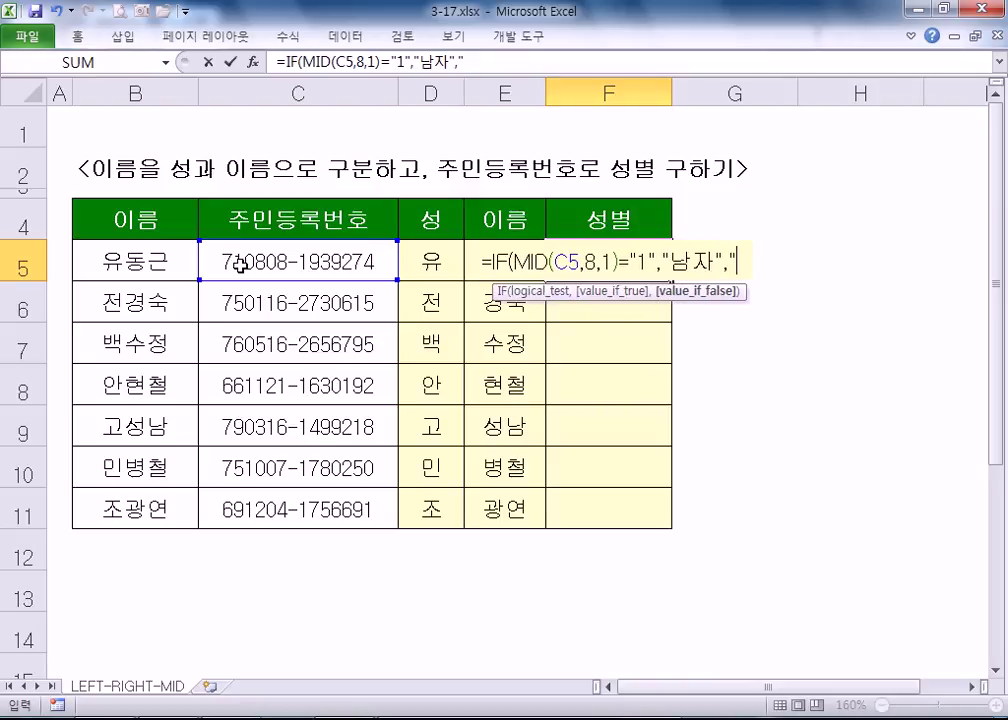
pyautogui.write(')')
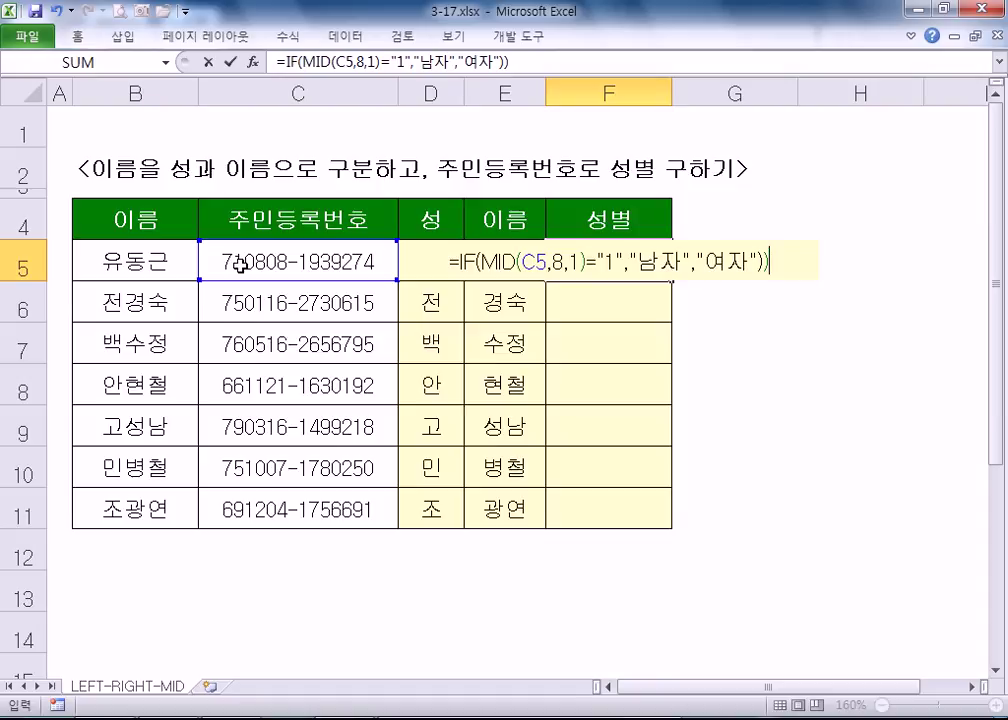
pyautogui.press('BackSpace')
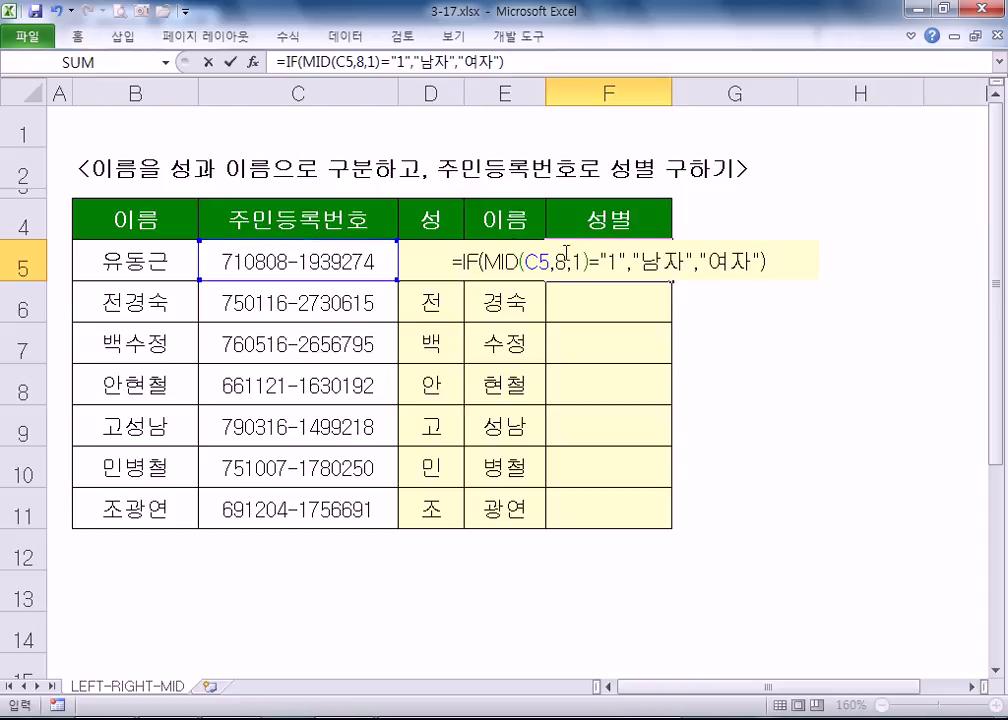
# - Retype the quotes around 1 in F5's formula and commit it, showing 남자
pyautogui.click(531, 262)
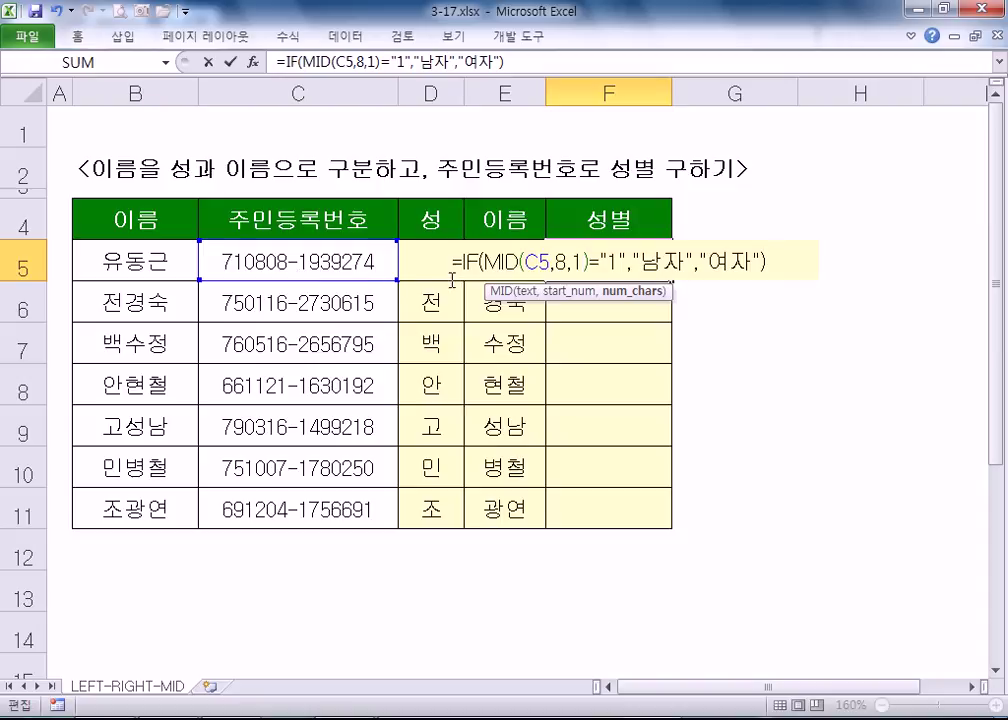
pyautogui.moveTo(483, 263); pyautogui.dragTo(517, 263)
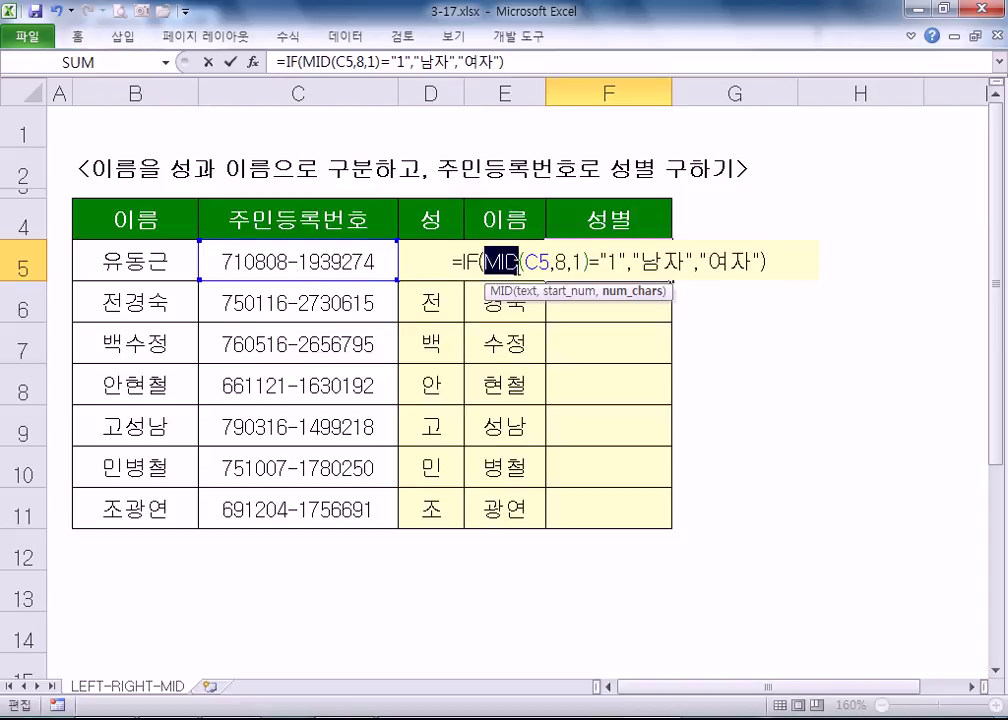
pyautogui.moveTo(607, 262); pyautogui.dragTo(617, 262)
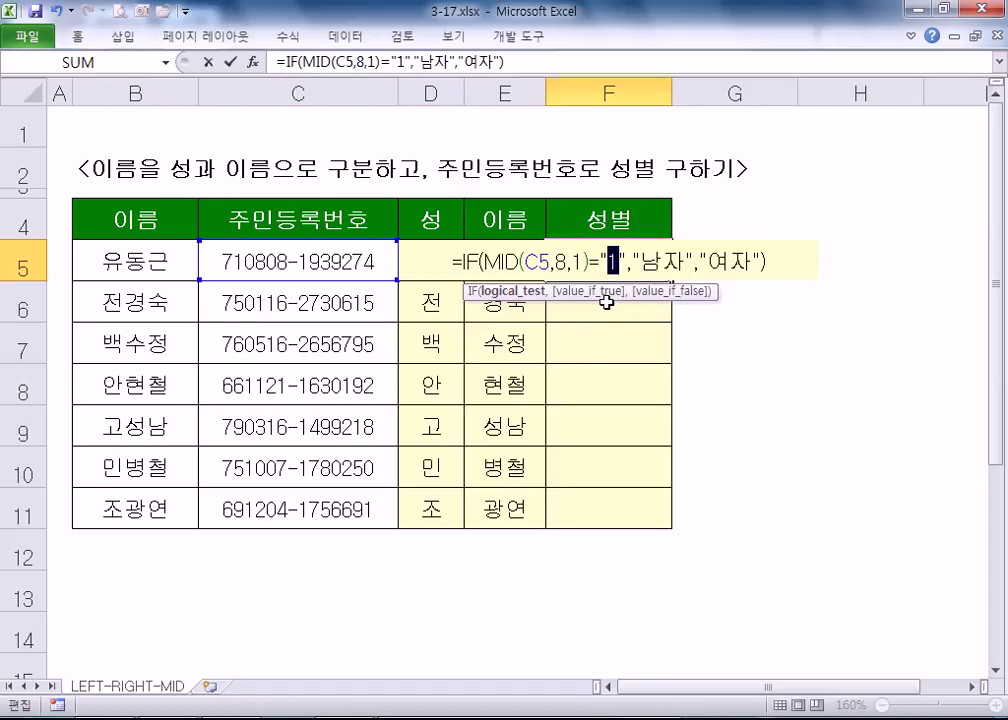
pyautogui.press('Delete')
pyautogui.press('BackSpace')
pyautogui.write('1')
pyautogui.press('Delete')
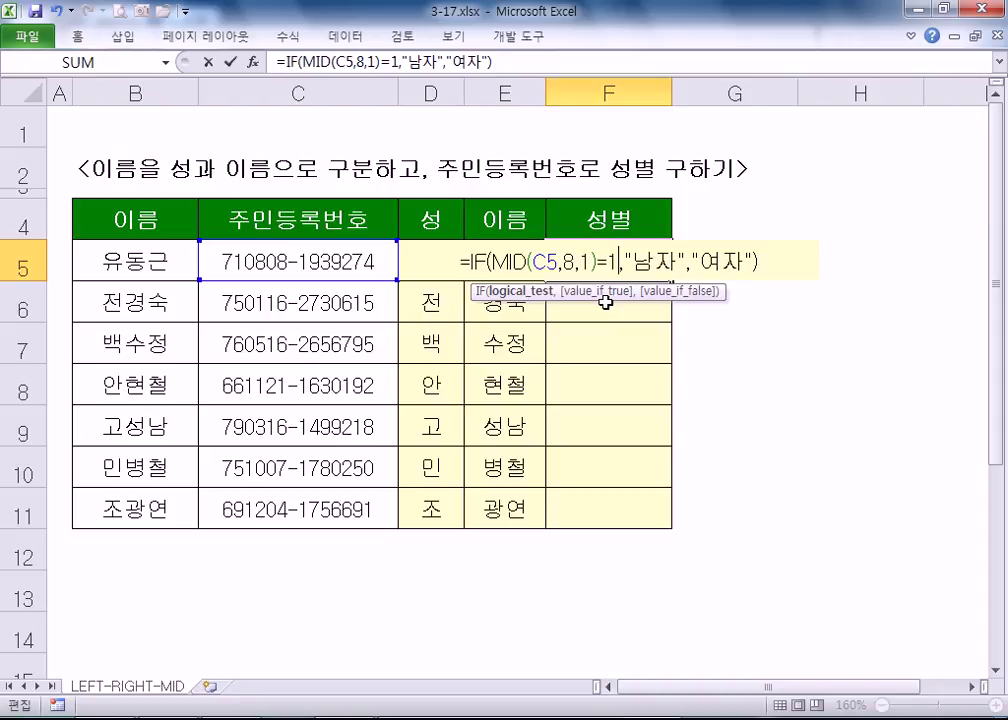
pyautogui.press('Left')
pyautogui.write('"')
pyautogui.press('Right')
pyautogui.write('"')
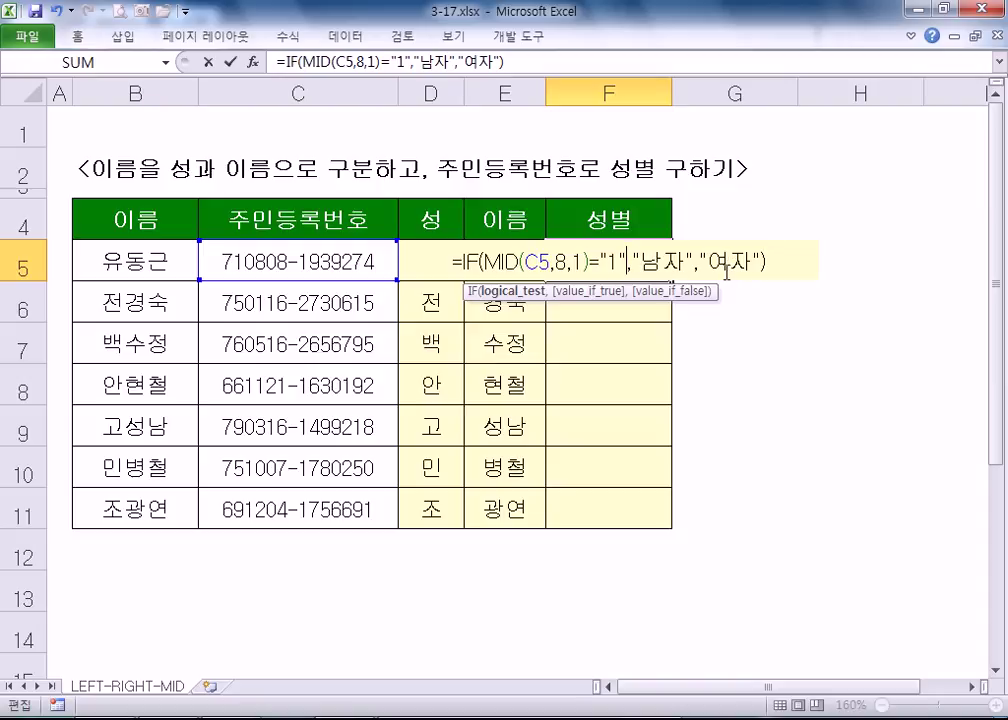
pyautogui.press('Return')
# - Fill the IF(MID) gender formula from F5 down to F11, then recheck and reconfirm F5's formula
pyautogui.click(645, 265)
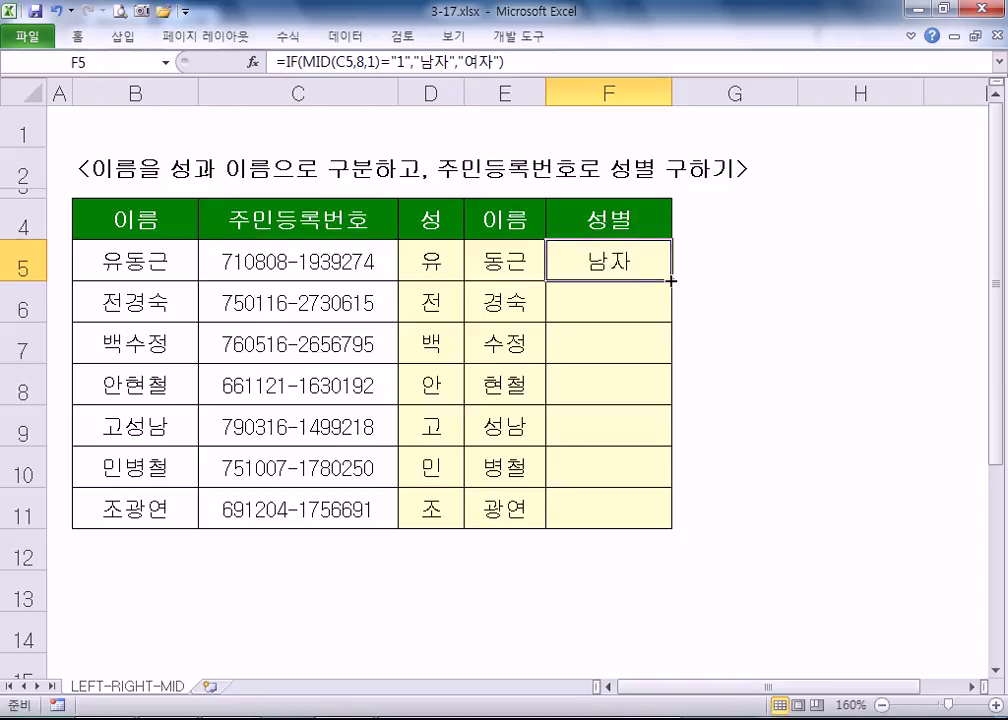
pyautogui.doubleClick(670, 281)
pyautogui.click(639, 254)
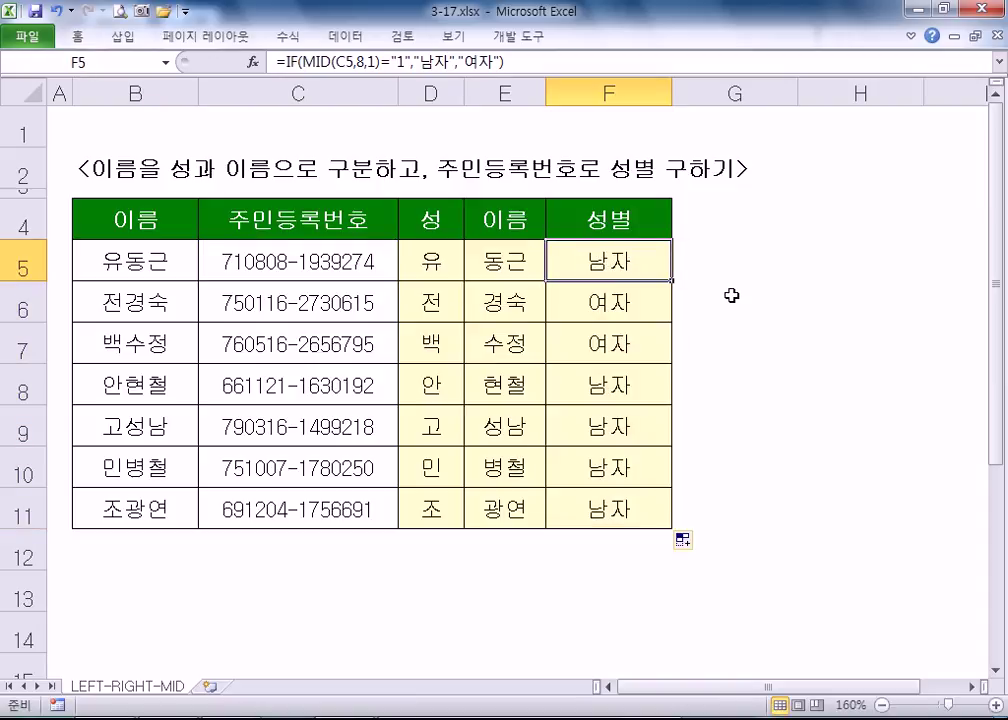
pyautogui.press('F2')
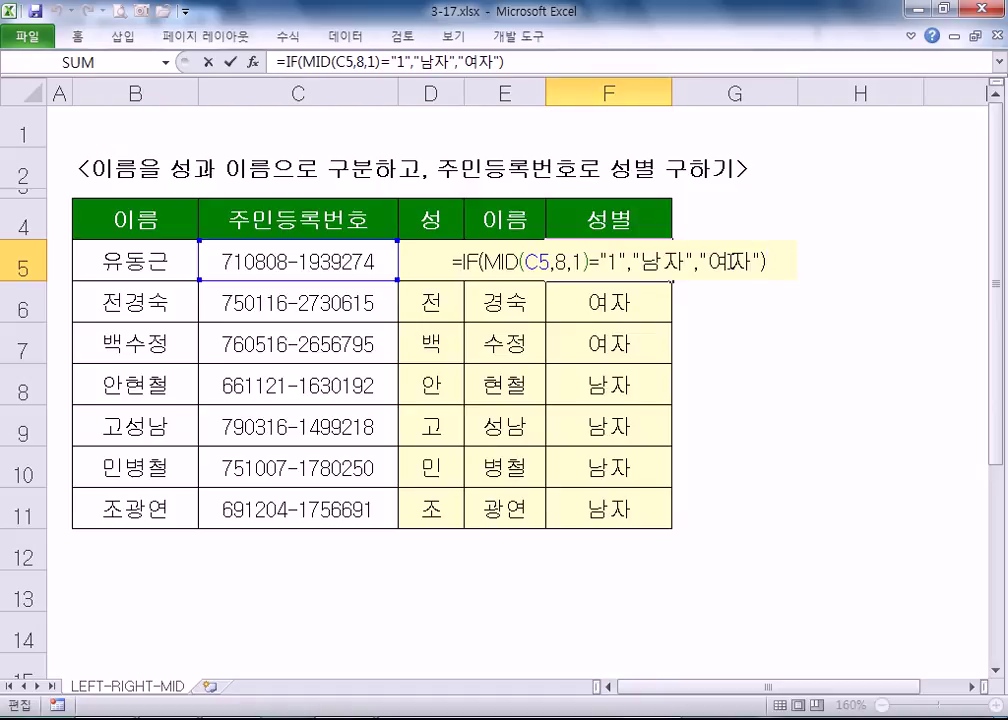
pyautogui.hotkey('ctrl', 'Return')
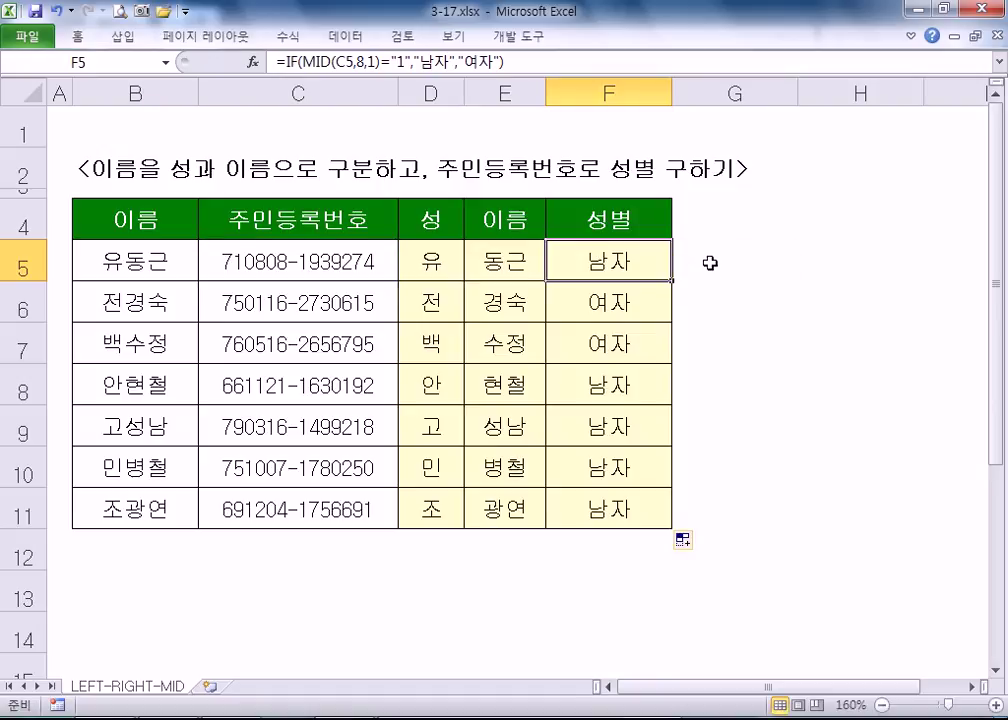
# - Enter =CHOOSE(MID(C5,8,1),"남","여","남","여","남","여")&"자" in G5
pyautogui.click(760, 270)
pyautogui.write('=')
pyautogui.write('ㅊ')
pyautogui.press('BackSpace')
pyautogui.write('CHO')
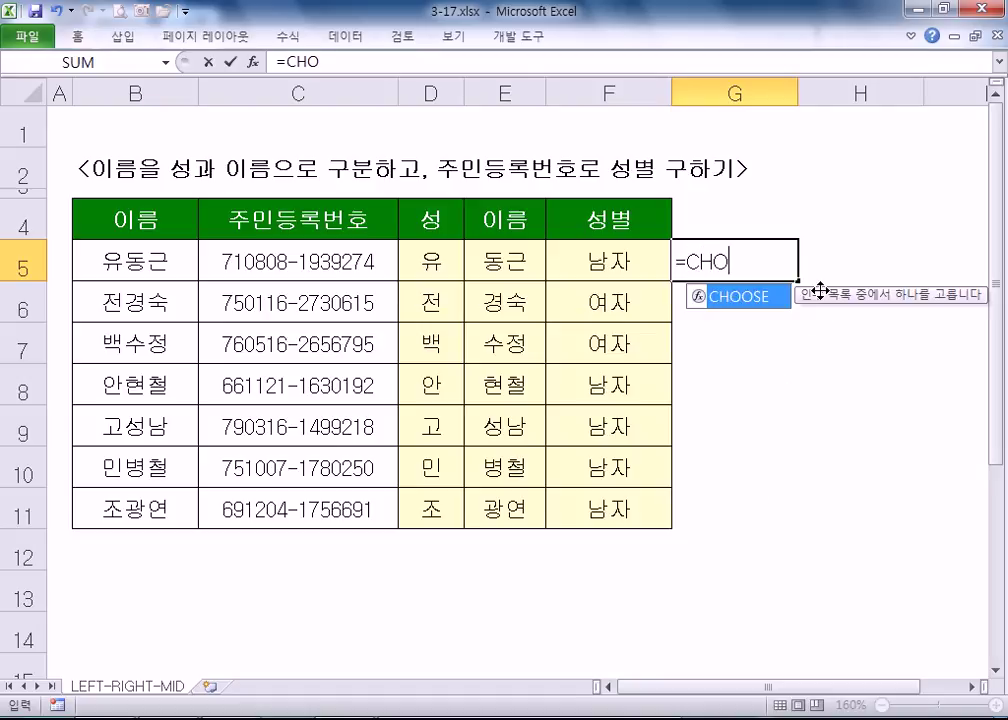
pyautogui.write('OSE(MID(D5')
pyautogui.press('Left')
pyautogui.write(',8,1')
pyautogui.write(')')
pyautogui.write(',"남"')
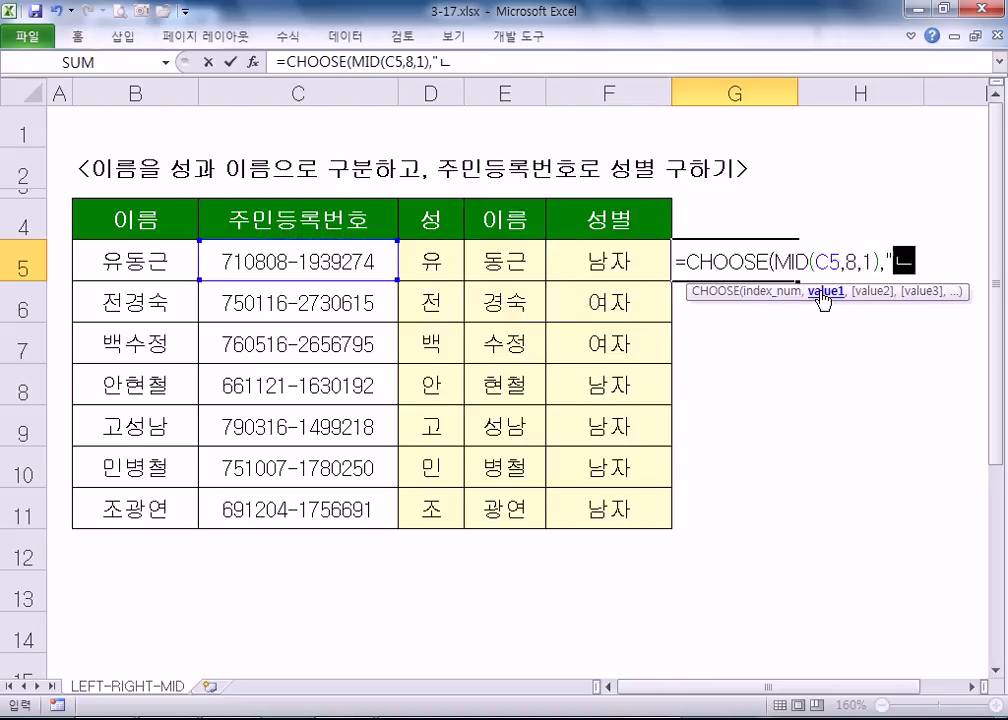
pyautogui.write(',"여')
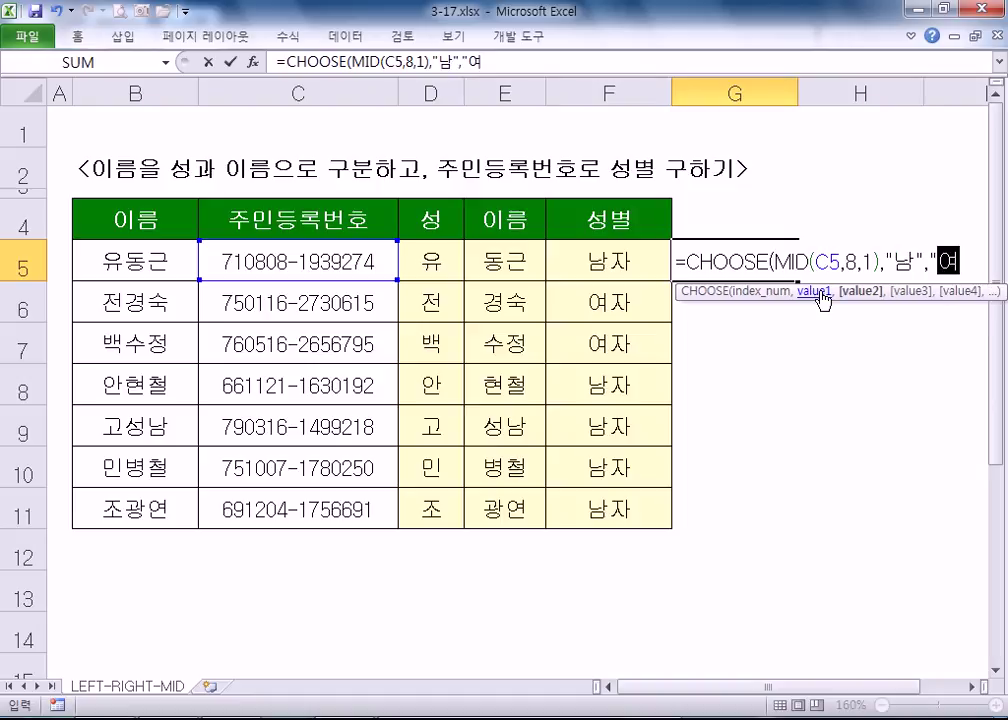
pyautogui.write('","남",')
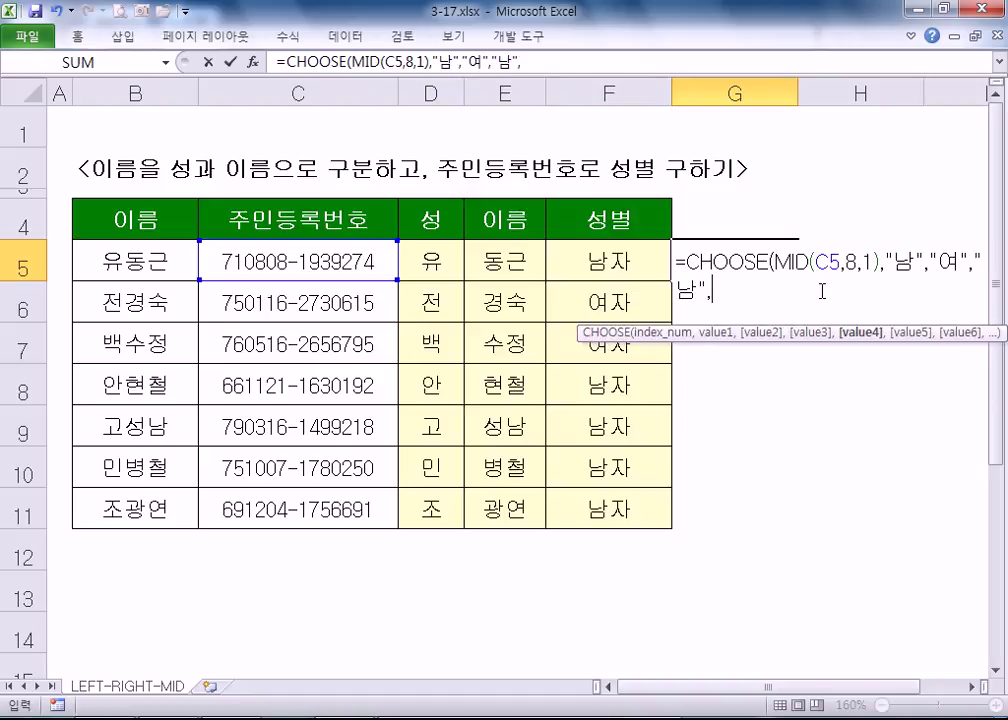
pyautogui.write('"여","남",ㅇ')
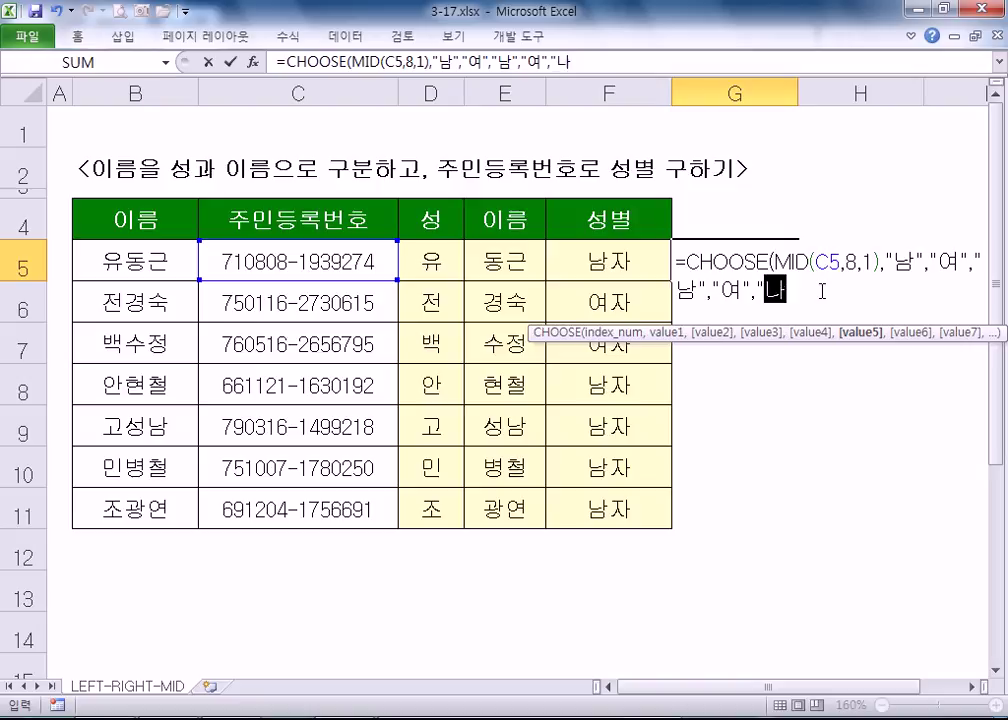
pyautogui.write('여")&"')
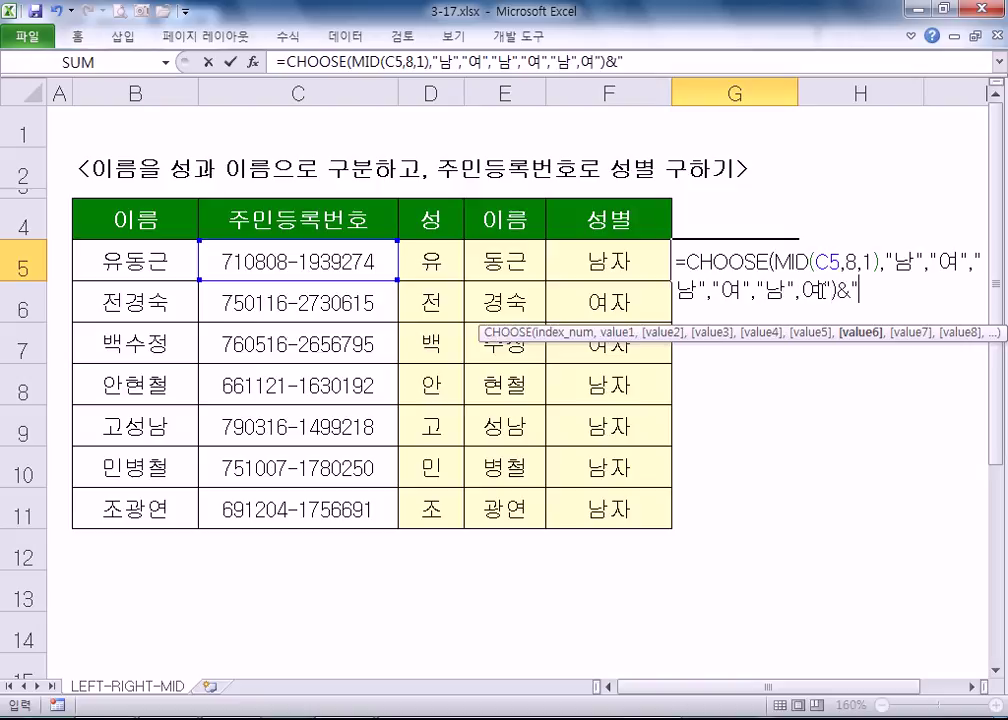
pyautogui.write('자"')
pyautogui.press('Return')
# - Add the missing quote before the last "여" choice and commit G5's formula
pyautogui.press('Return')
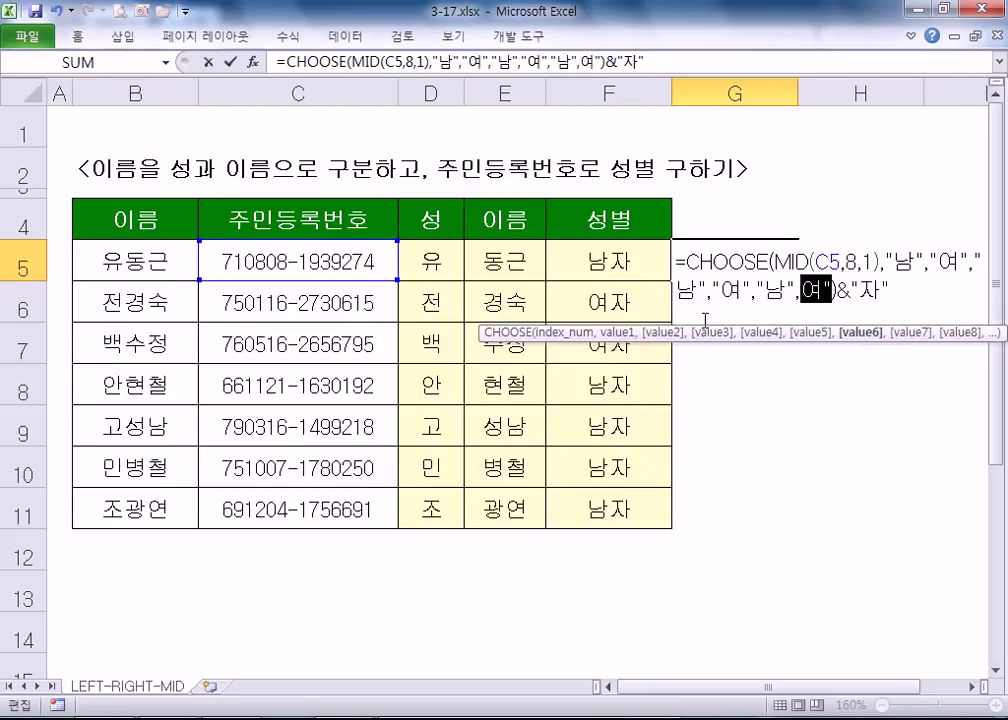
pyautogui.click(809, 291)
pyautogui.write('"')
pyautogui.press('Return')
pyautogui.click(700, 260)
# - Compare F5's IF formula with G5's CHOOSE formula, leaving both unchanged
pyautogui.doubleClick(565, 262)
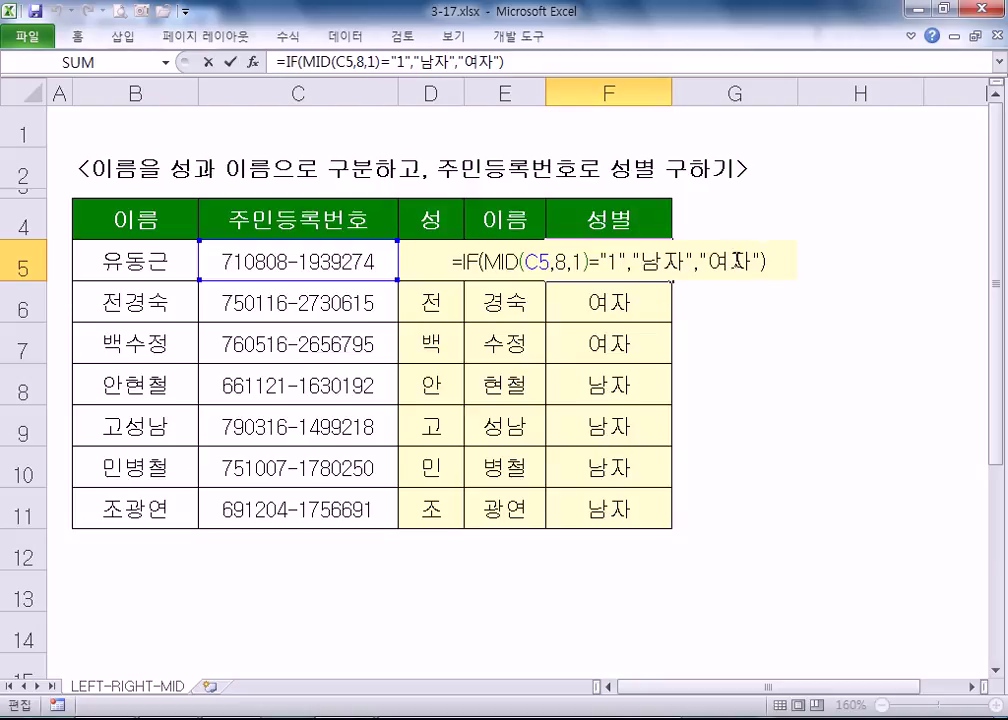
pyautogui.press('Left')
pyautogui.press('Left')
pyautogui.press('Left')
pyautogui.press('Left')
pyautogui.press('Left')
pyautogui.press('Left')
pyautogui.press('Left')
pyautogui.hotkey('shift', 'Left')
pyautogui.press('Escape')
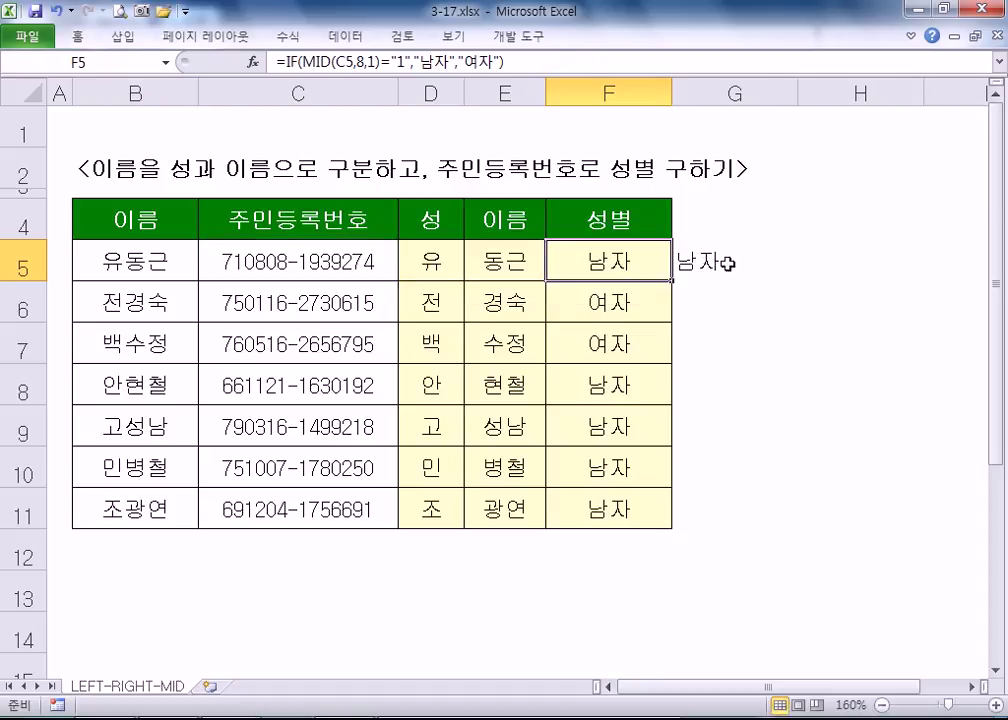
pyautogui.doubleClick(742, 263)
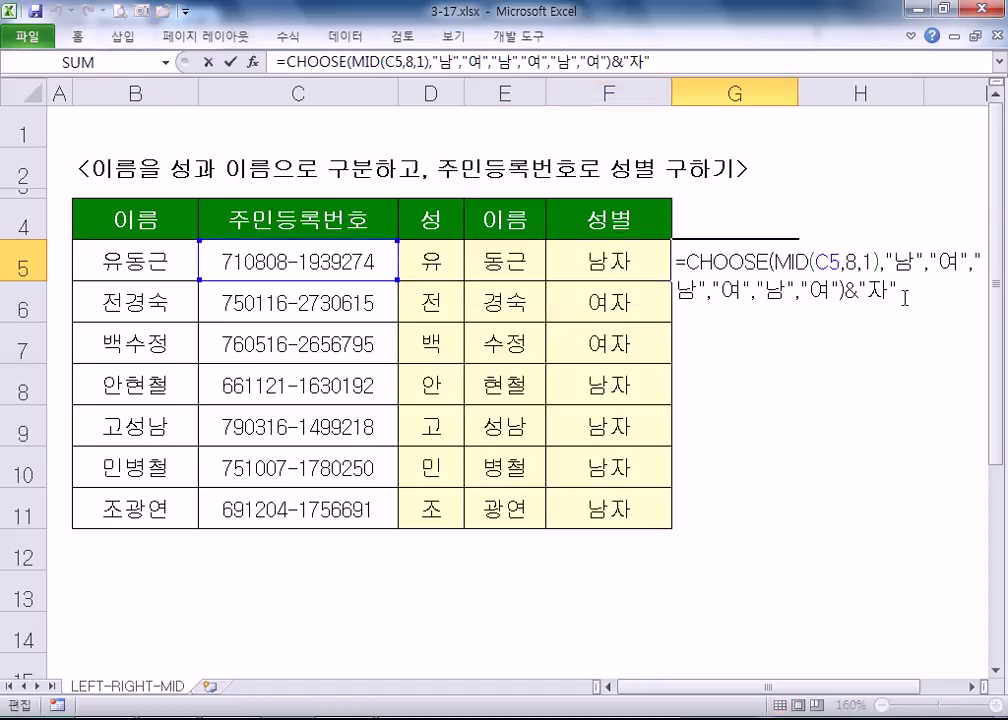
pyautogui.press('Escape')
# - Copy G5's CHOOSE formula down to G11, then change the gender digit to 4 in C7 and 3 in C8
pyautogui.moveTo(799, 283); pyautogui.dragTo(788, 525)
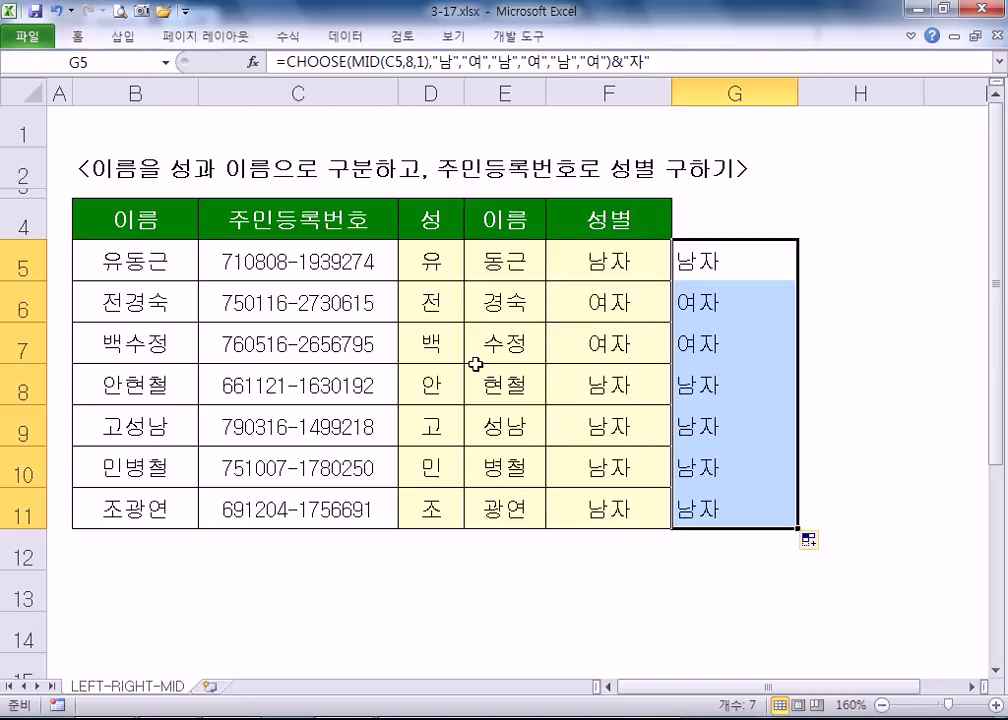
pyautogui.click(306, 345)
pyautogui.doubleClick(303, 344)
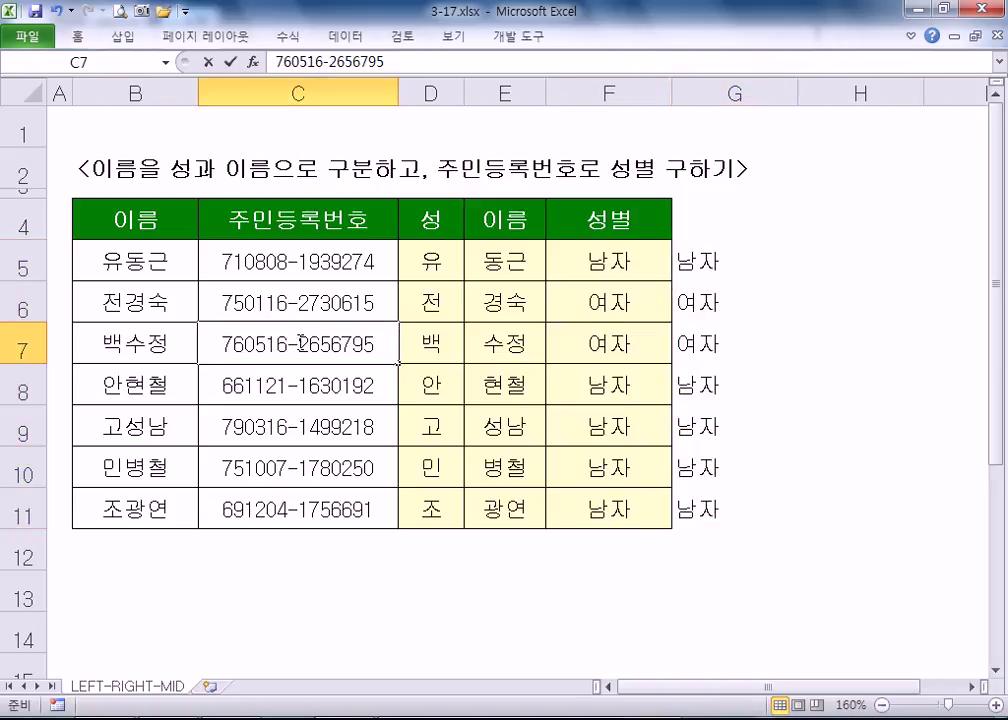
pyautogui.write('4')
pyautogui.press('Return')
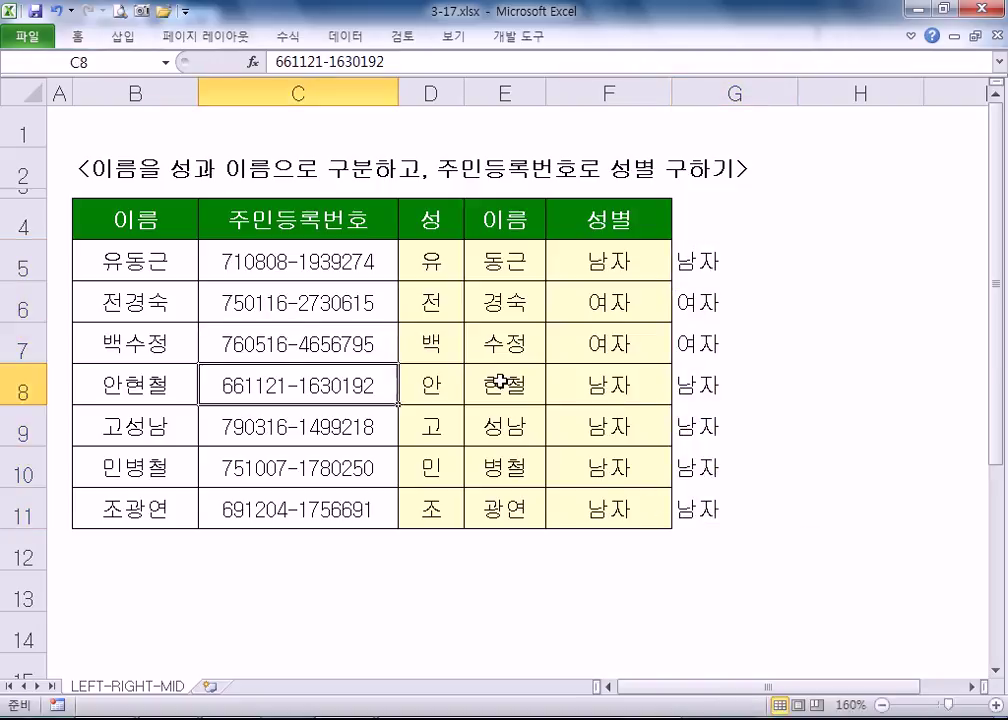
pyautogui.doubleClick(303, 401)
pyautogui.hotkey('shift', 'Left')
pyautogui.write('3')
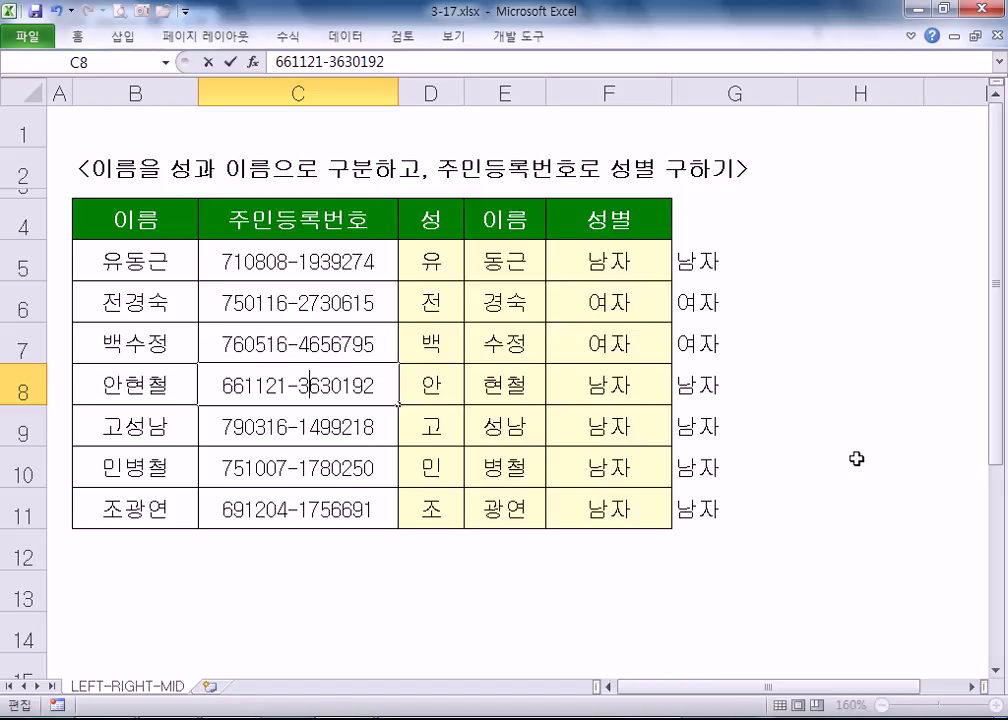
pyautogui.press('Return')
pyautogui.click(619, 388)
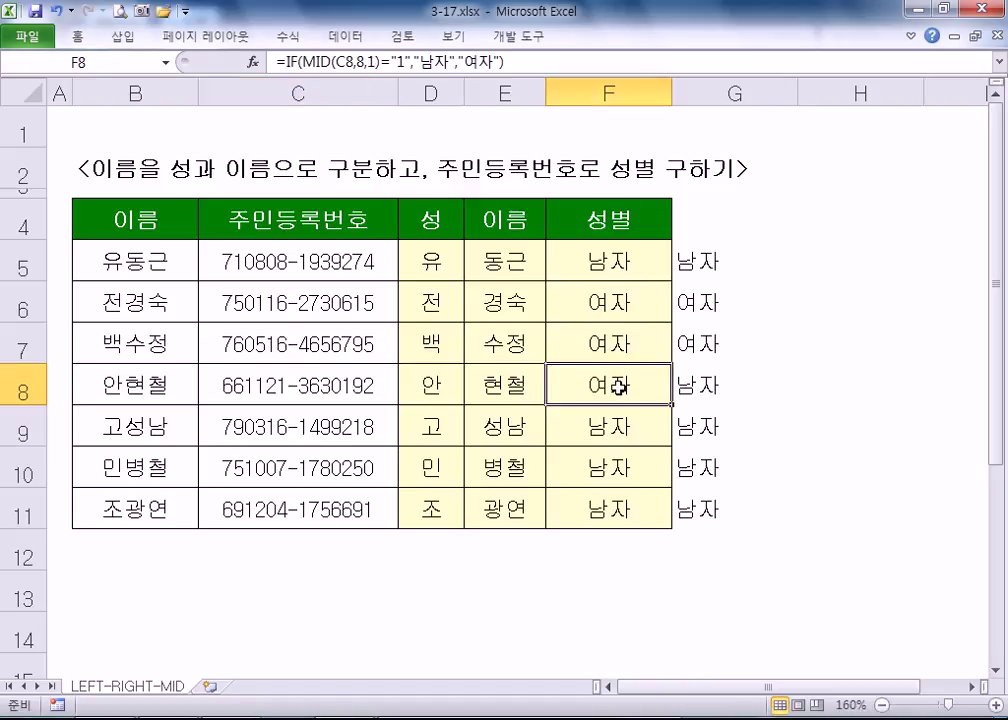
# - Change the gender digit to 5 in C10 and 6 in C9, then compare the F and G results
pyautogui.doubleClick(311, 468)
pyautogui.moveTo(308, 468); pyautogui.dragTo(318, 468)
pyautogui.write('5')
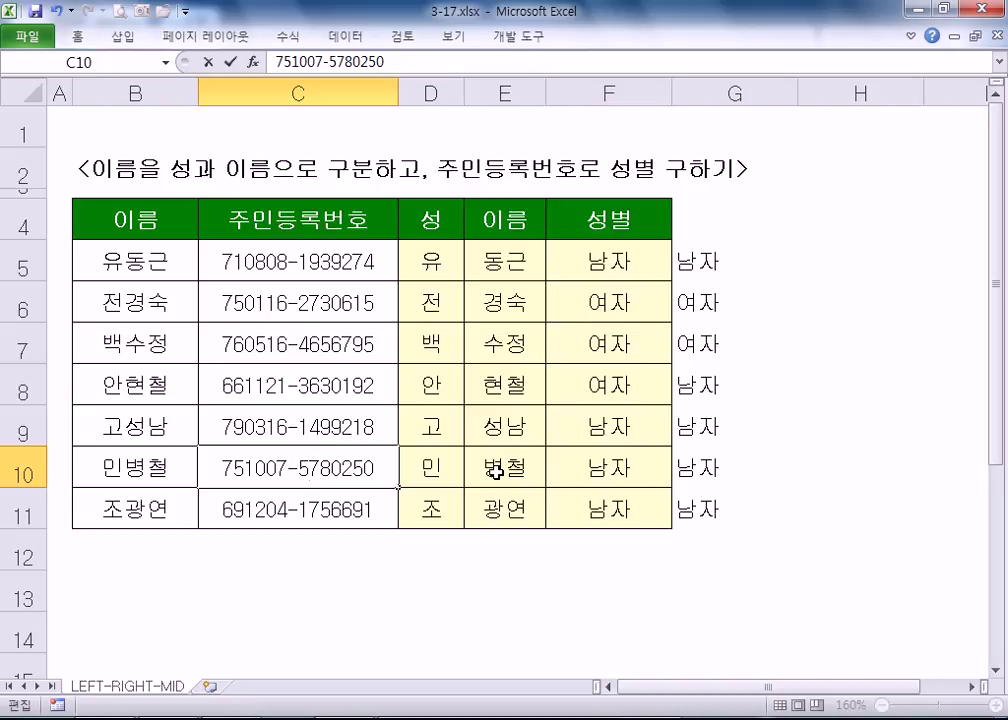
pyautogui.press('Return')
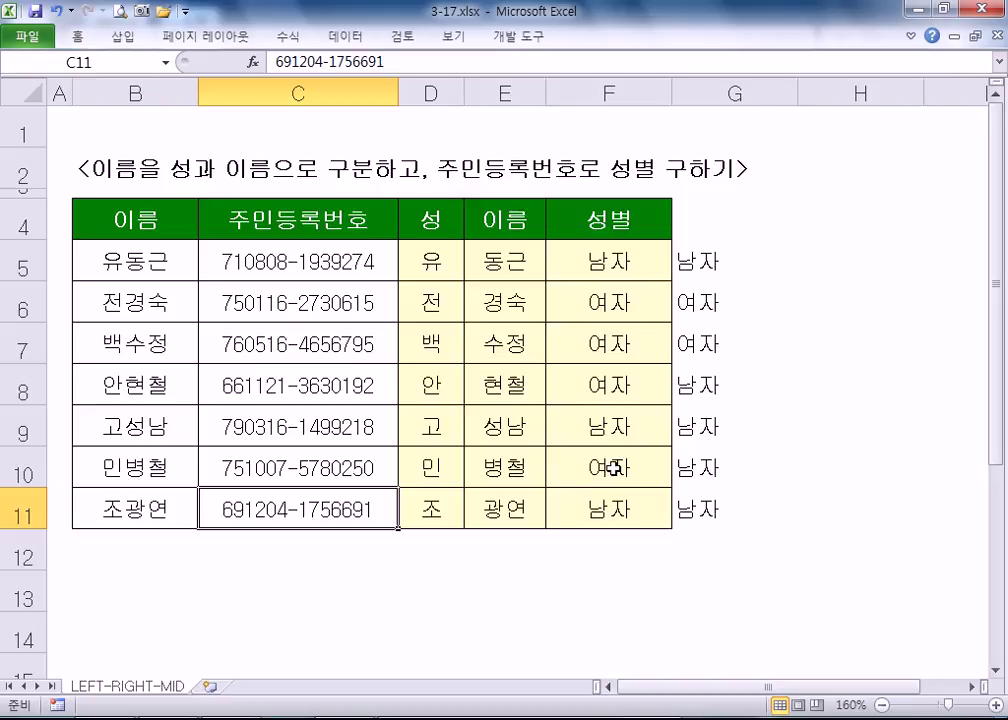
pyautogui.click(696, 468)
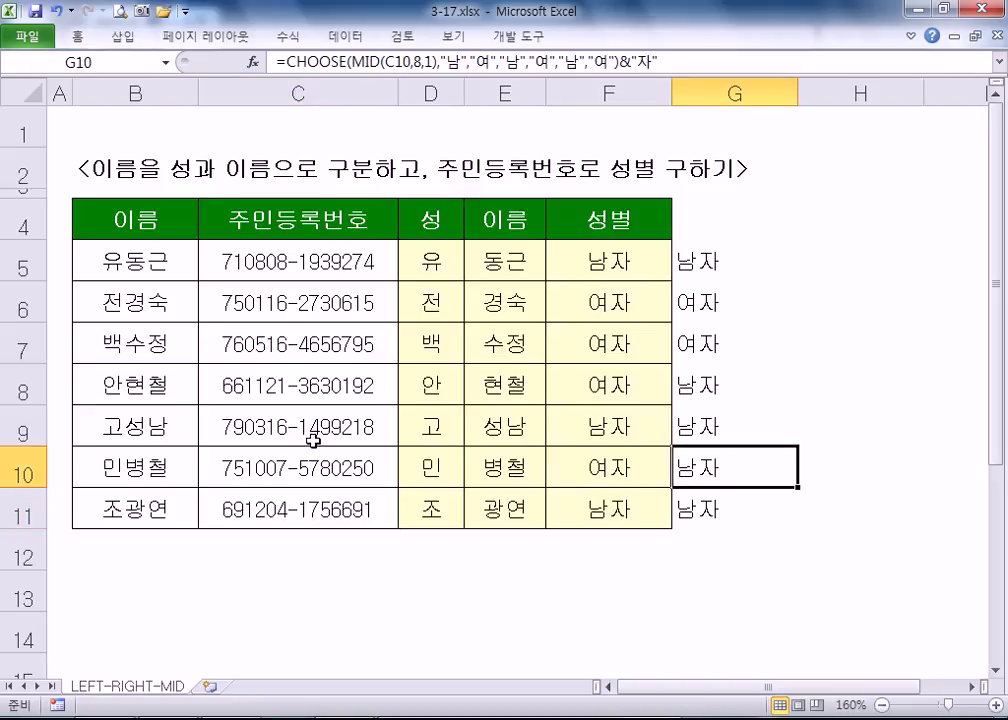
pyautogui.doubleClick(305, 428)
pyautogui.moveTo(302, 428); pyautogui.dragTo(309, 428)
pyautogui.write('6')
pyautogui.press('Return')
pyautogui.click(695, 427)
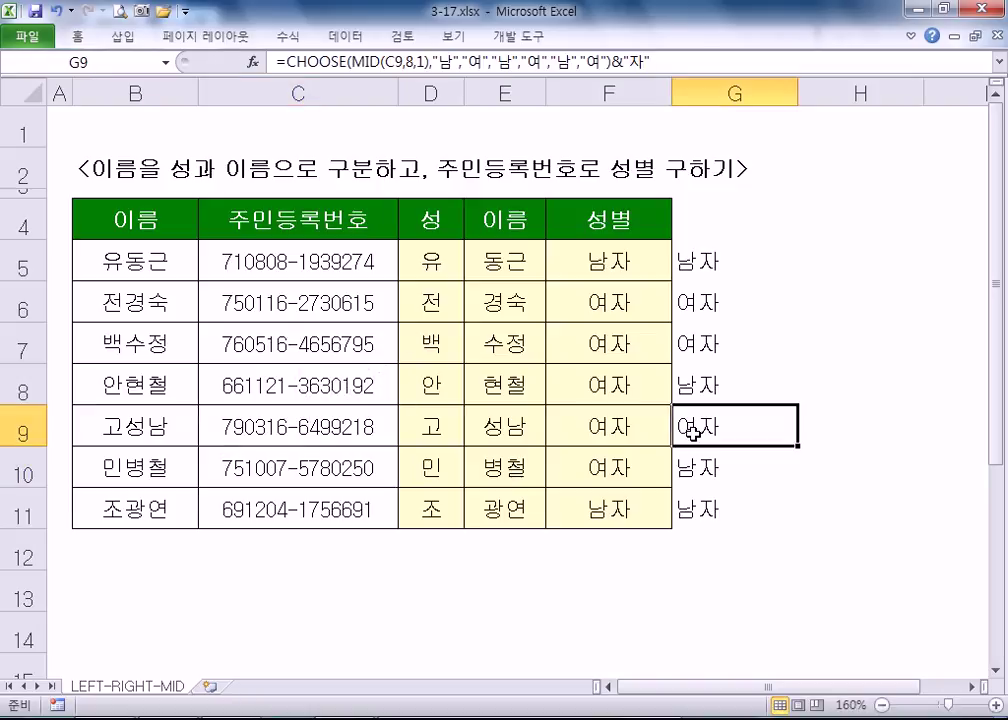
pyautogui.click(605, 432)
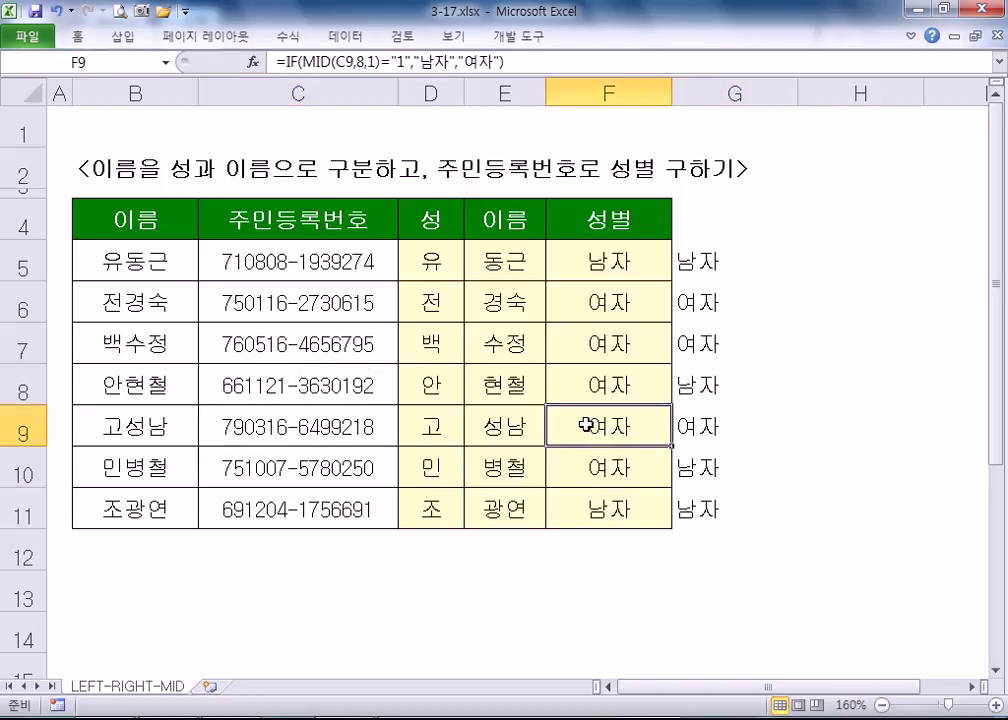
pyautogui.press('F2')
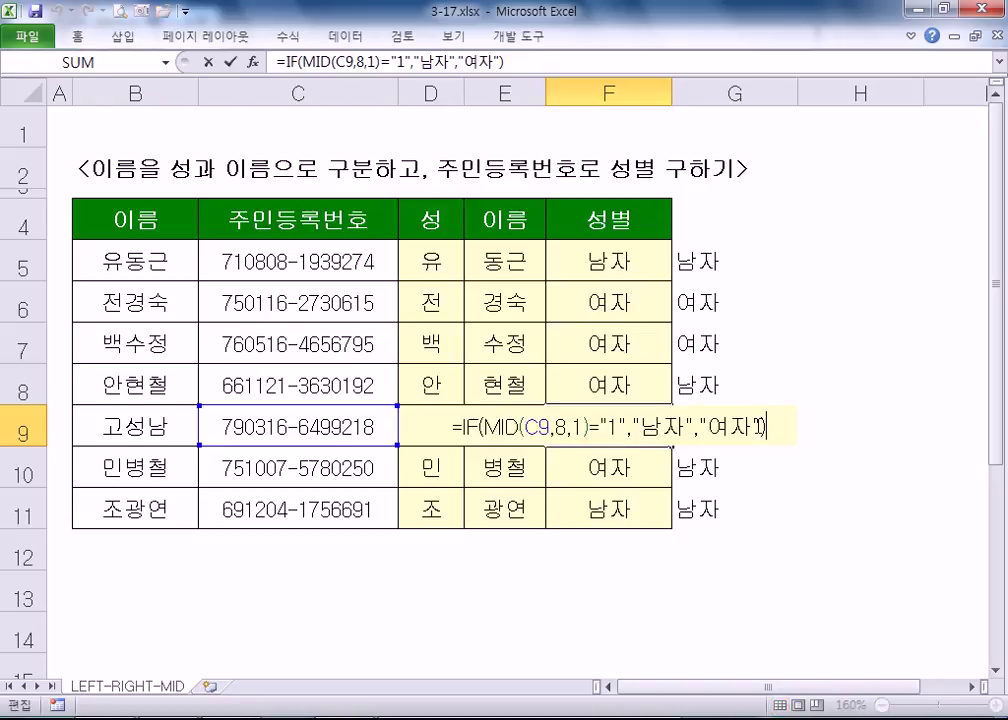
pyautogui.press('Escape')
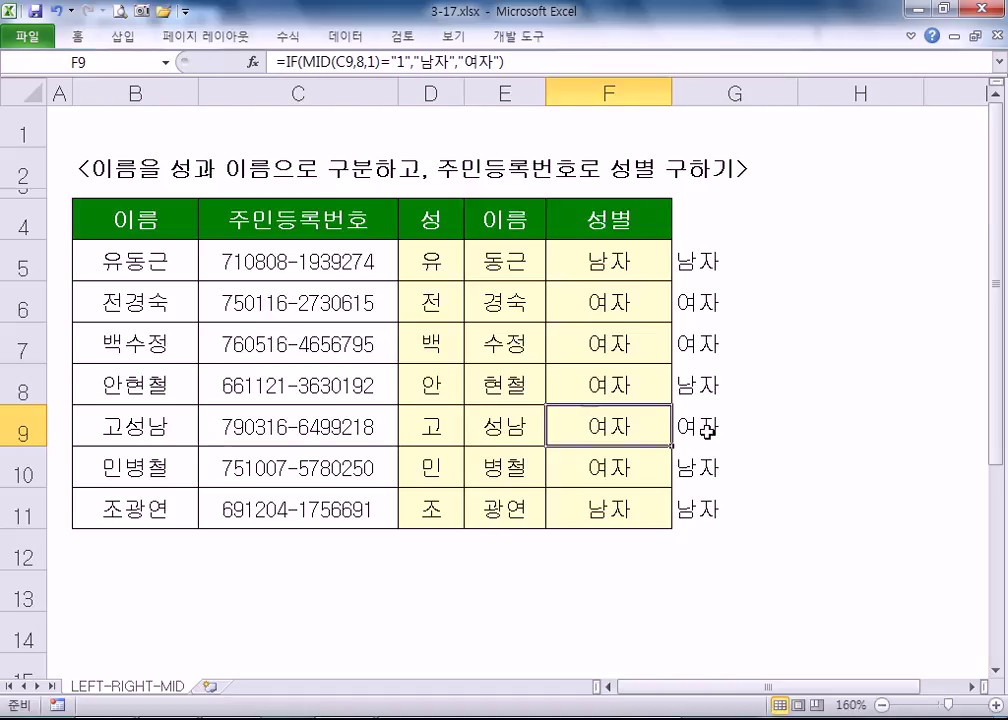
pyautogui.doubleClick(718, 432)
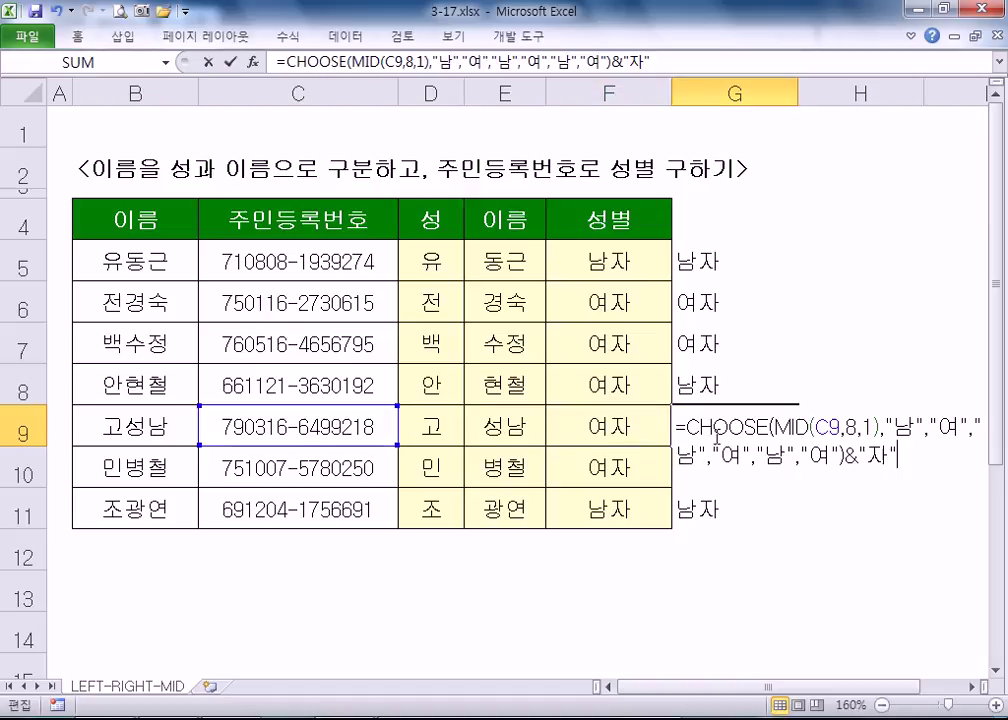
pyautogui.doubleClick(907, 430)
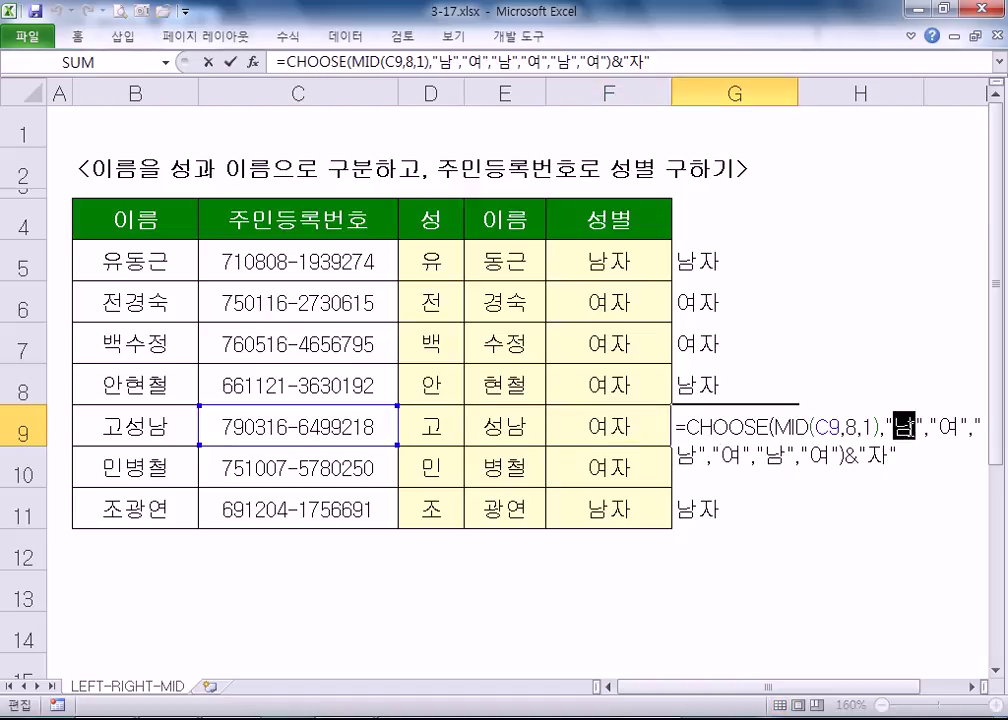
pyautogui.moveTo(938, 427); pyautogui.dragTo(958, 425)
pyautogui.moveTo(676, 458); pyautogui.dragTo(733, 457)
pyautogui.moveTo(757, 456); pyautogui.dragTo(784, 457)
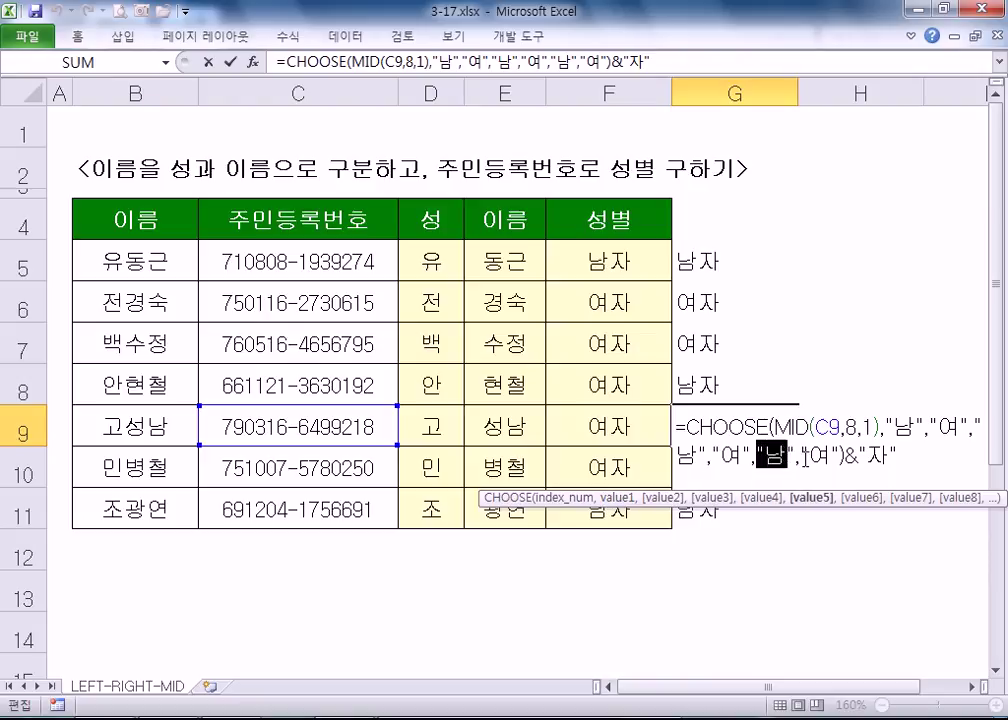
pyautogui.doubleClick(819, 457)
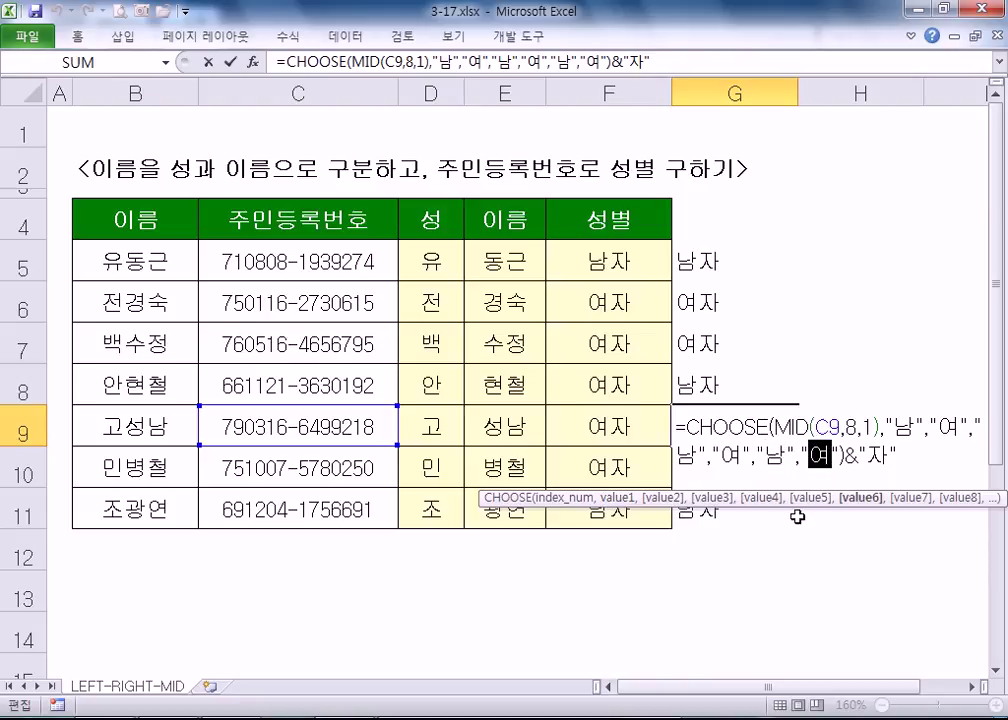
pyautogui.press('Escape')
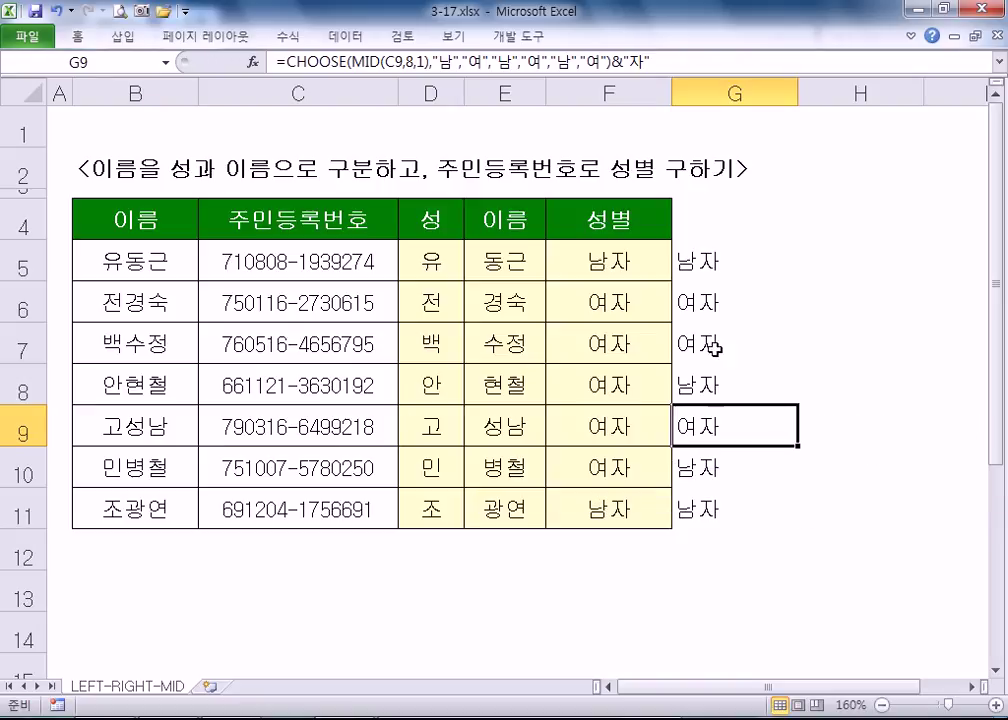
pyautogui.doubleClick(722, 262)
pyautogui.press('Escape')
pyautogui.moveTo(799, 690); pyautogui.dragTo(928, 690)
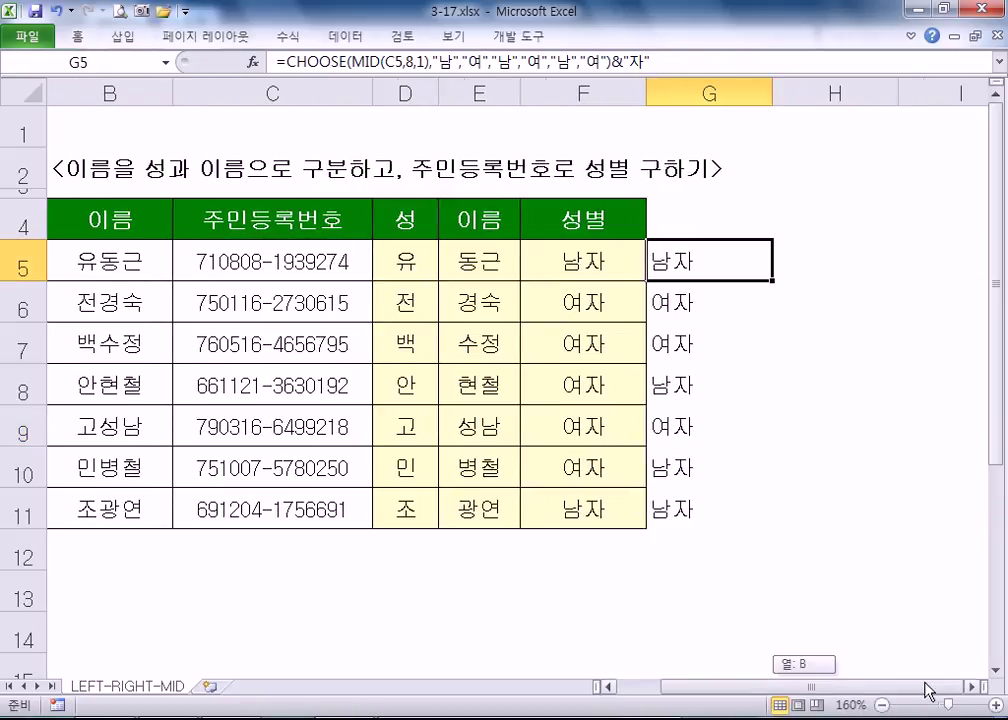
pyautogui.press('F2')
pyautogui.click(979, 688)
pyautogui.click(979, 688)
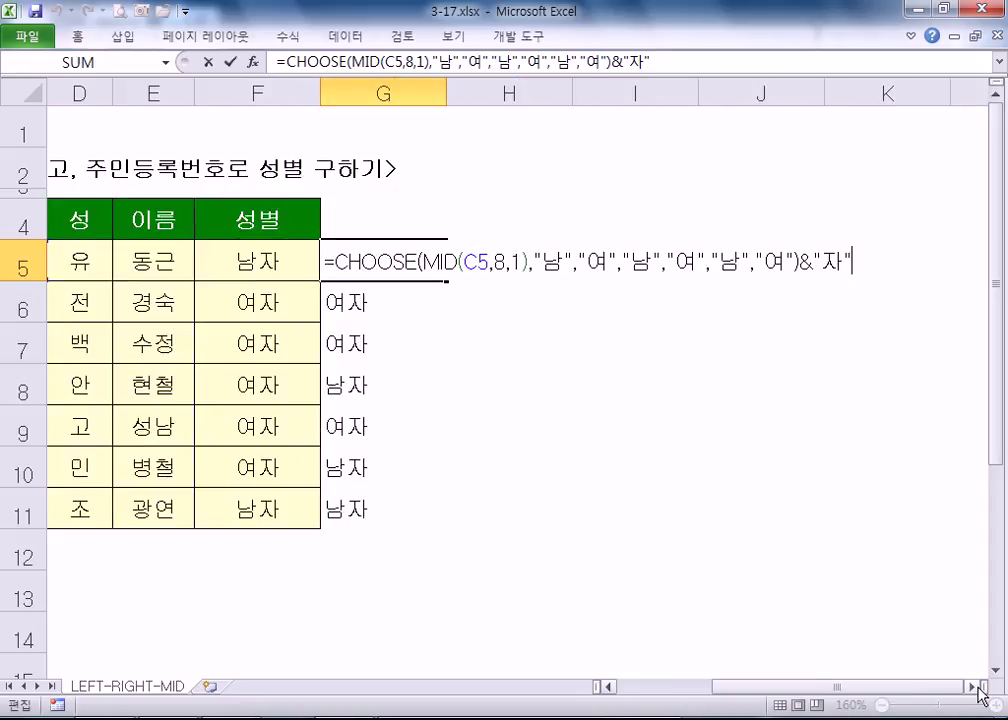
pyautogui.press('Left')
pyautogui.press('Left')
pyautogui.press('Left')
pyautogui.press('Left')
pyautogui.press('Left')
pyautogui.press('Left')
pyautogui.press('Left')
pyautogui.press('Left')
pyautogui.press('Left')
pyautogui.press('Left')
pyautogui.press('Left')
pyautogui.press('Left')
pyautogui.press('Left')
pyautogui.press('Left')
pyautogui.press('Left')
pyautogui.press('Left')
pyautogui.press('Left')
pyautogui.press('Left')
pyautogui.press('Left')
pyautogui.press('Left')
pyautogui.write('ㅈ')
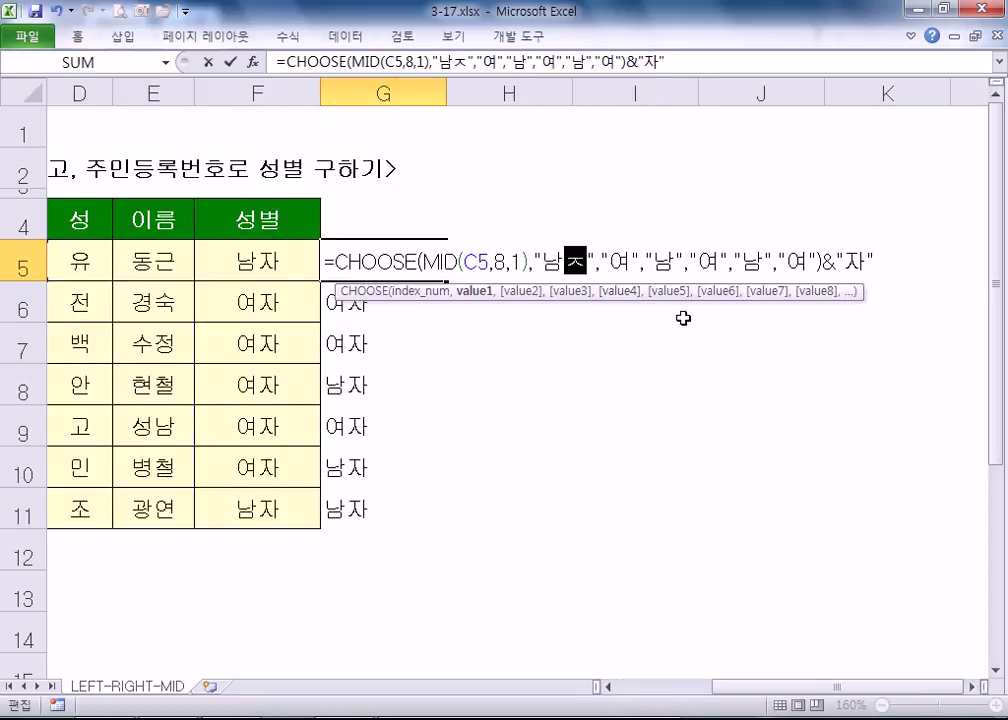
pyautogui.write('ㅏ')
pyautogui.press('BackSpace')
pyautogui.press('BackSpace')
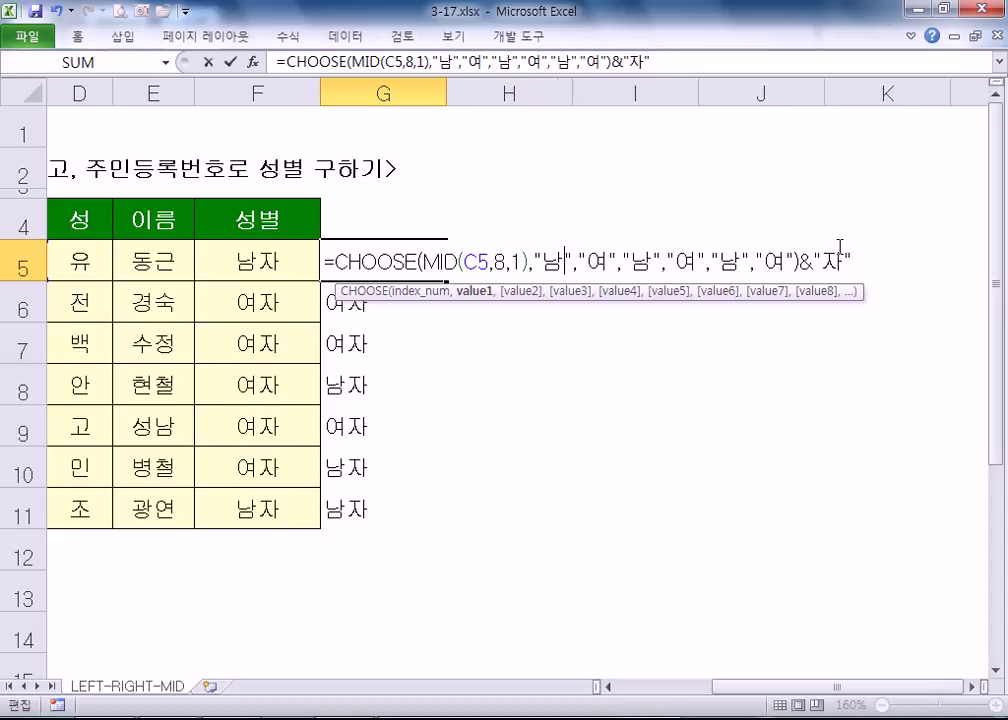
pyautogui.click(882, 248)
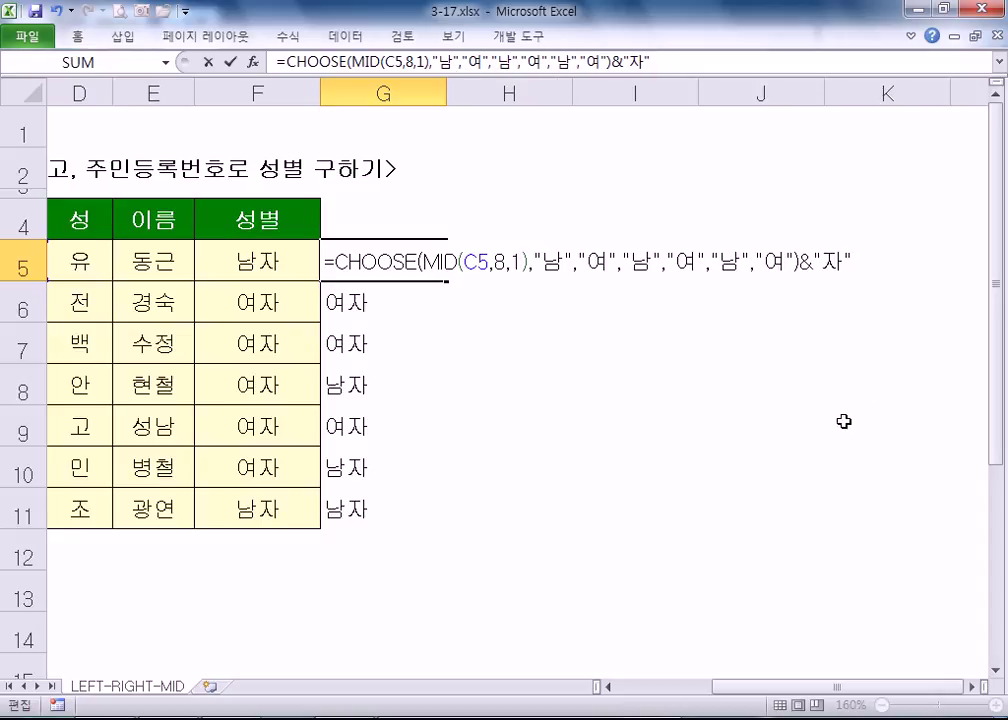
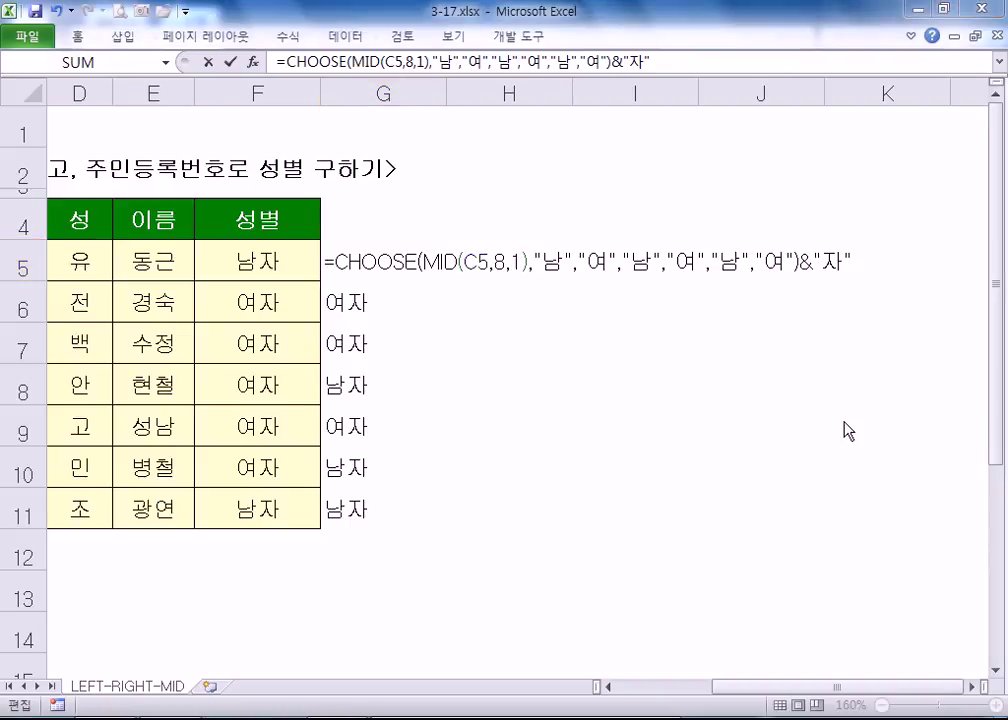
# - Review G5's CHOOSE formula, highlighting its MID(C5,8,1) part and each 남/여 value
pyautogui.click(338, 262)
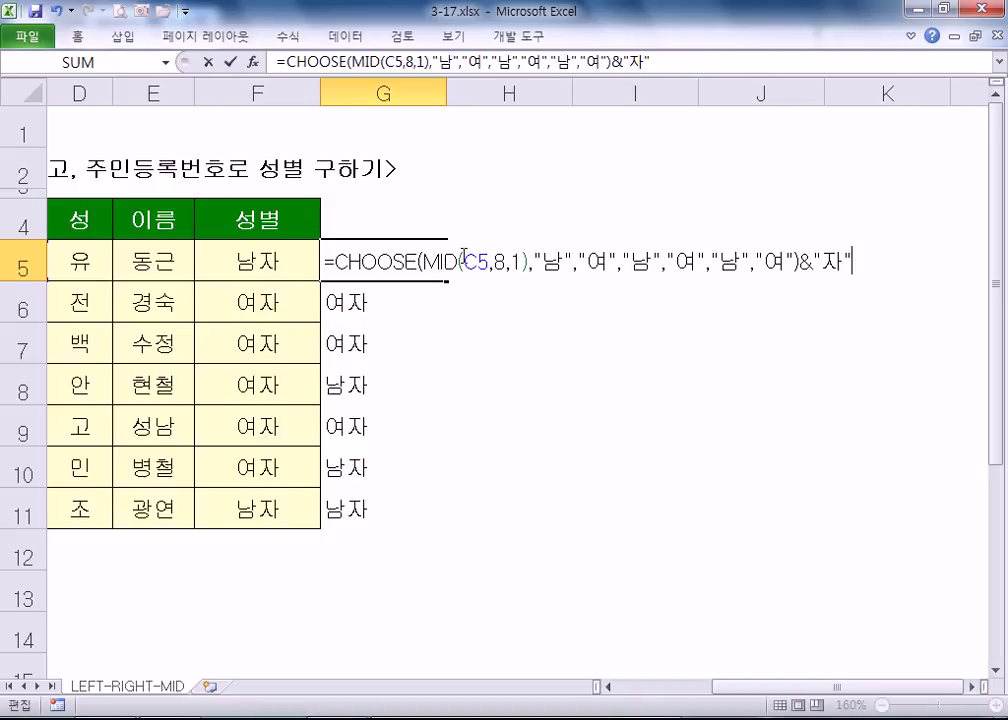
pyautogui.moveTo(421, 262); pyautogui.dragTo(530, 262)
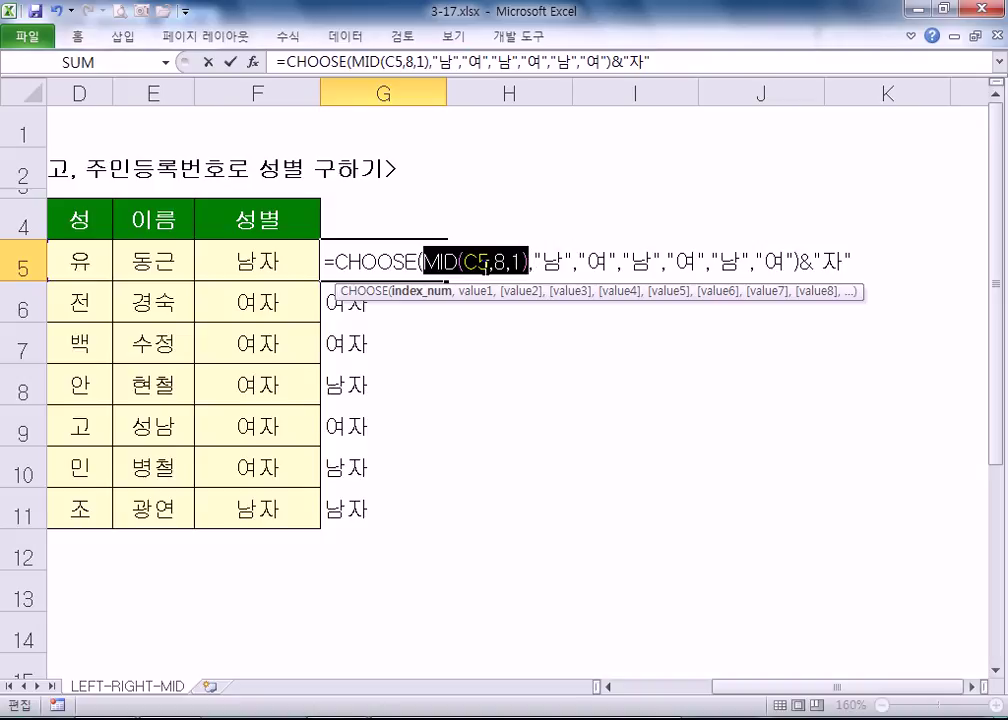
pyautogui.doubleClick(552, 262)
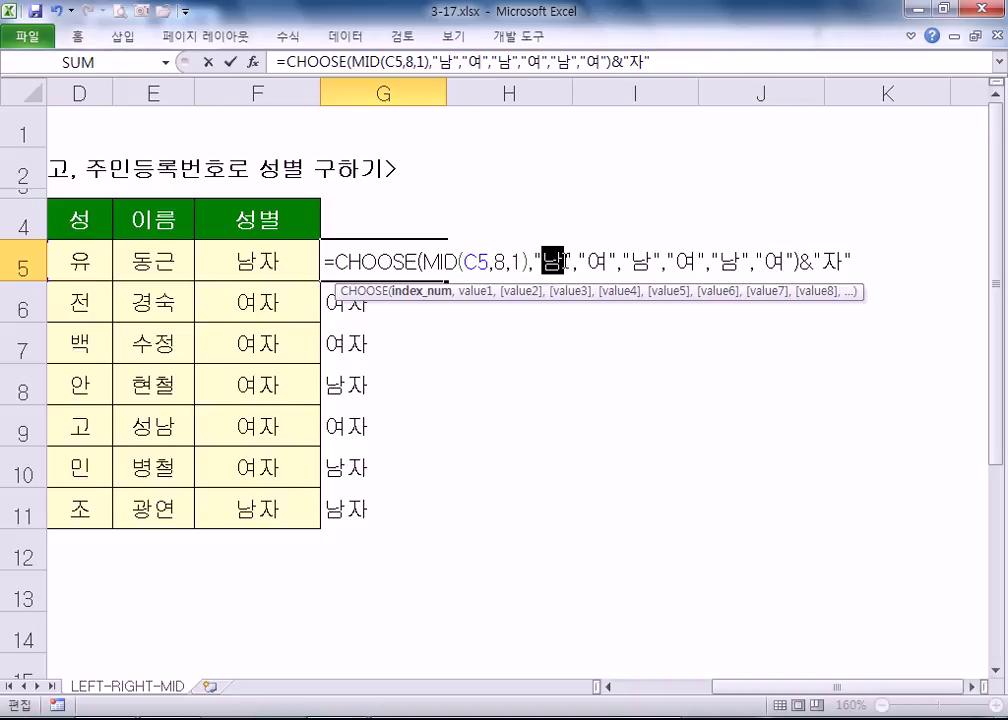
pyautogui.doubleClick(597, 262)
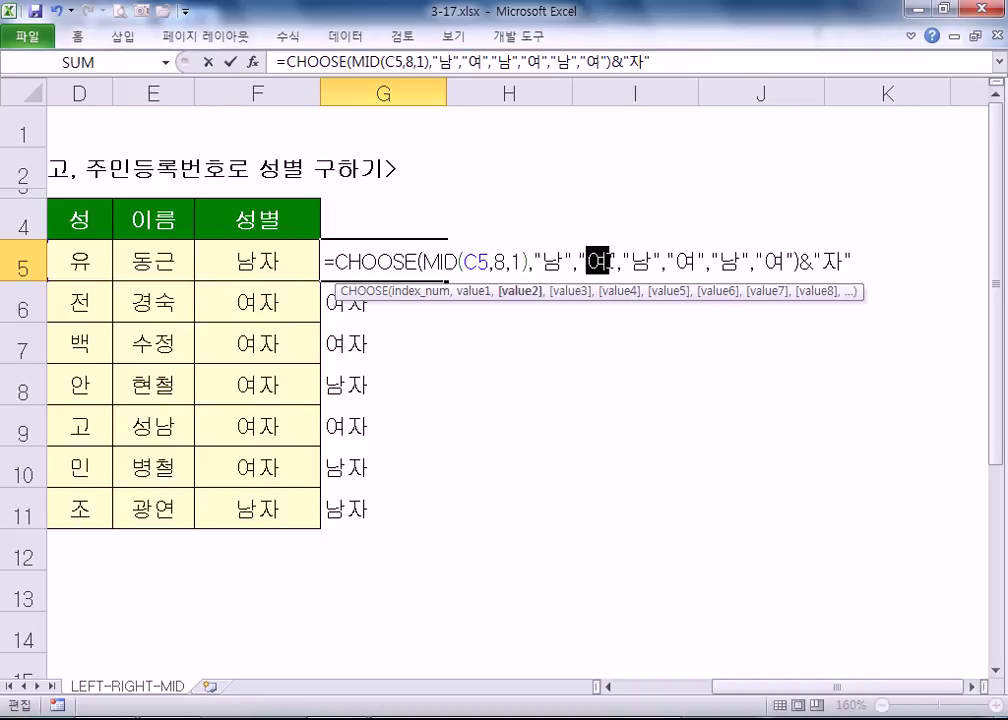
pyautogui.moveTo(459, 262); pyautogui.dragTo(508, 262)
pyautogui.doubleClick(641, 262)
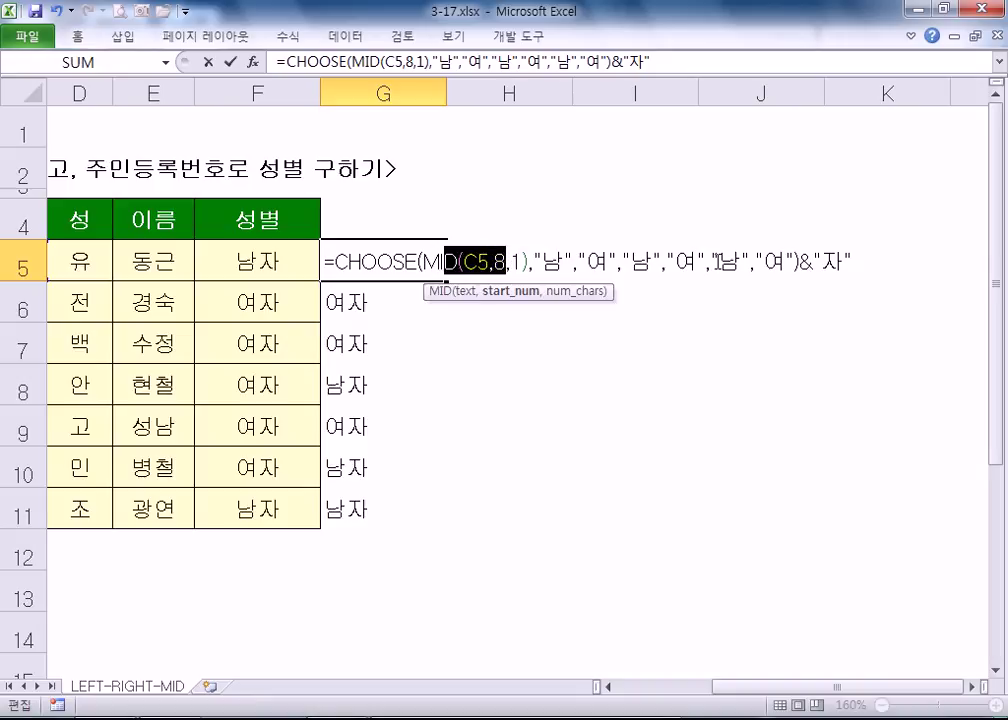
pyautogui.doubleClick(775, 262)
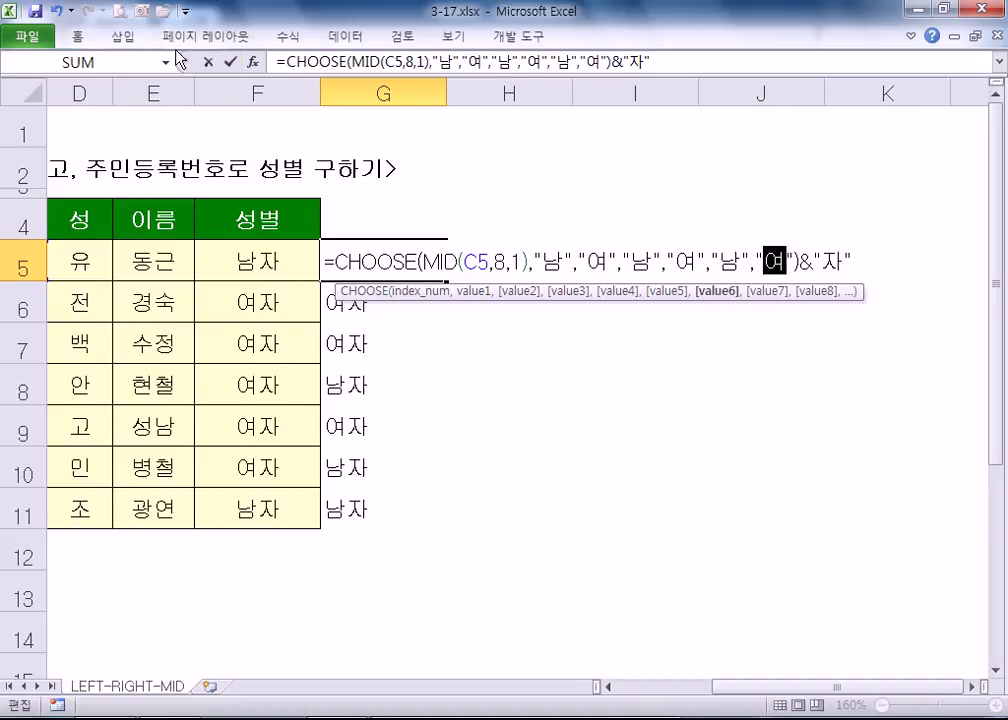
# - Finish editing G5 and save the workbook
pyautogui.click(32, 42)
pyautogui.click(32, 42)
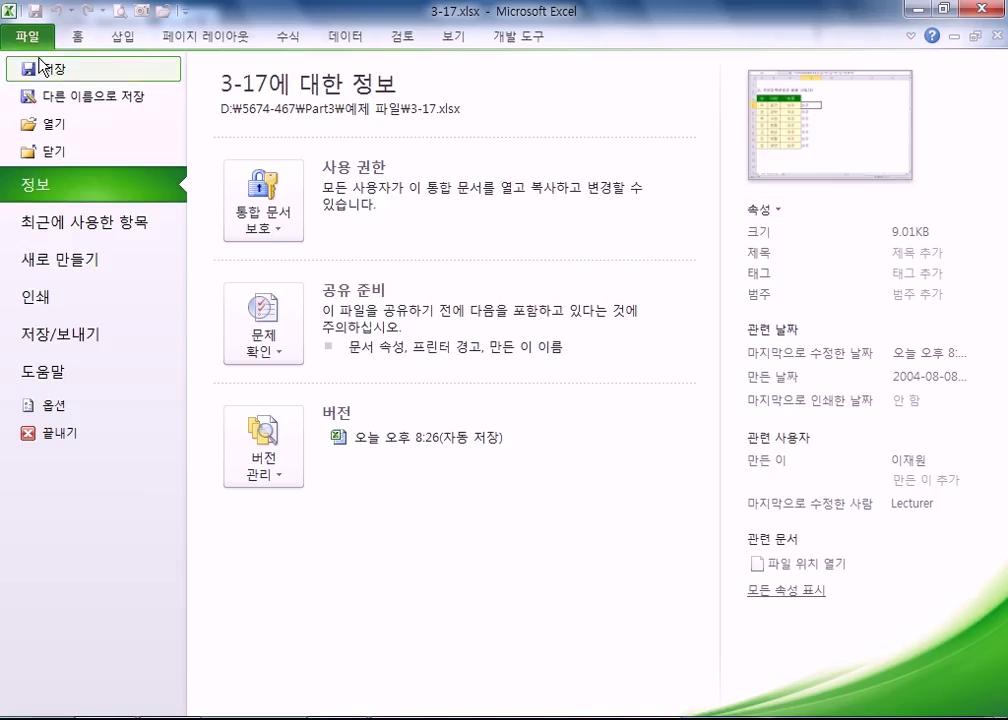
pyautogui.click(40, 56)
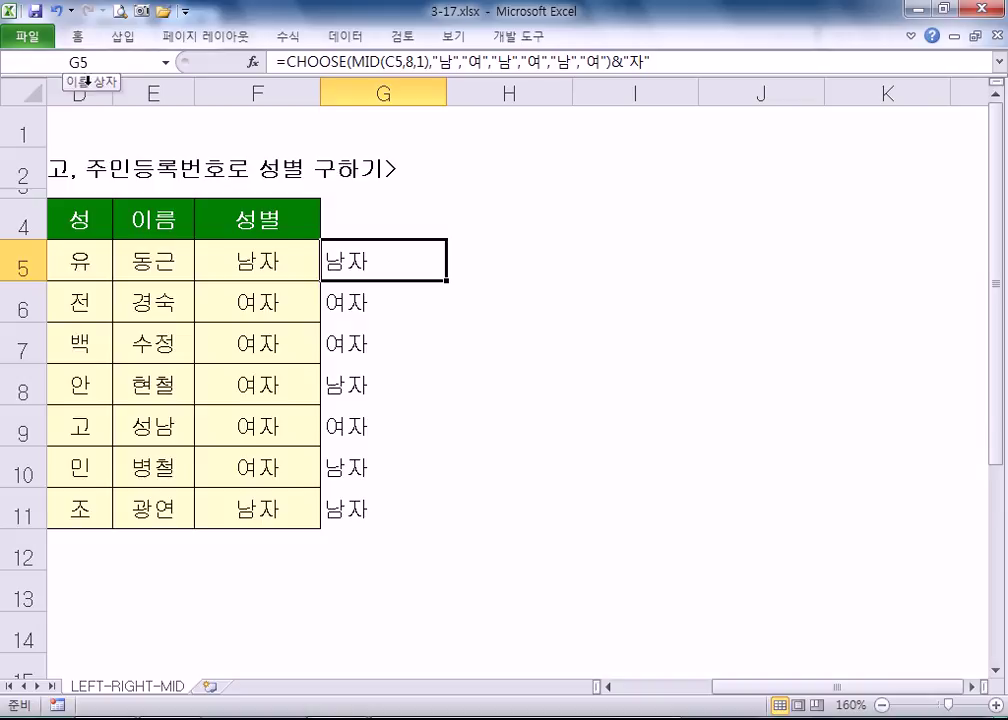
# - Examine C5's resident number around the dash, leaving it unchanged
pyautogui.click(260, 262)
pyautogui.press('Home')
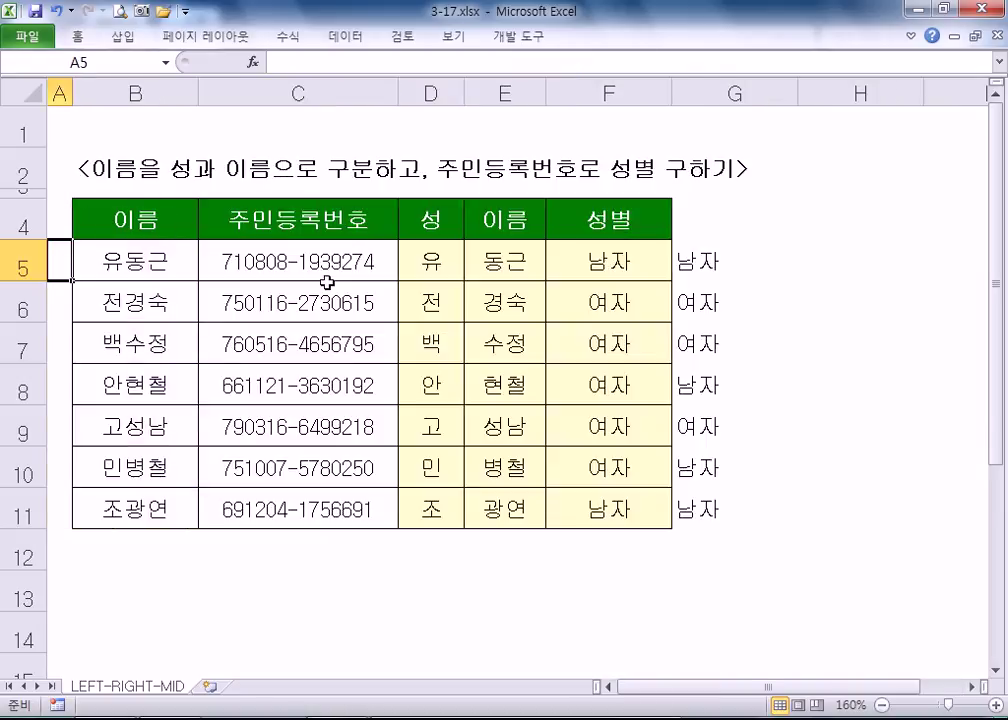
pyautogui.doubleClick(365, 263)
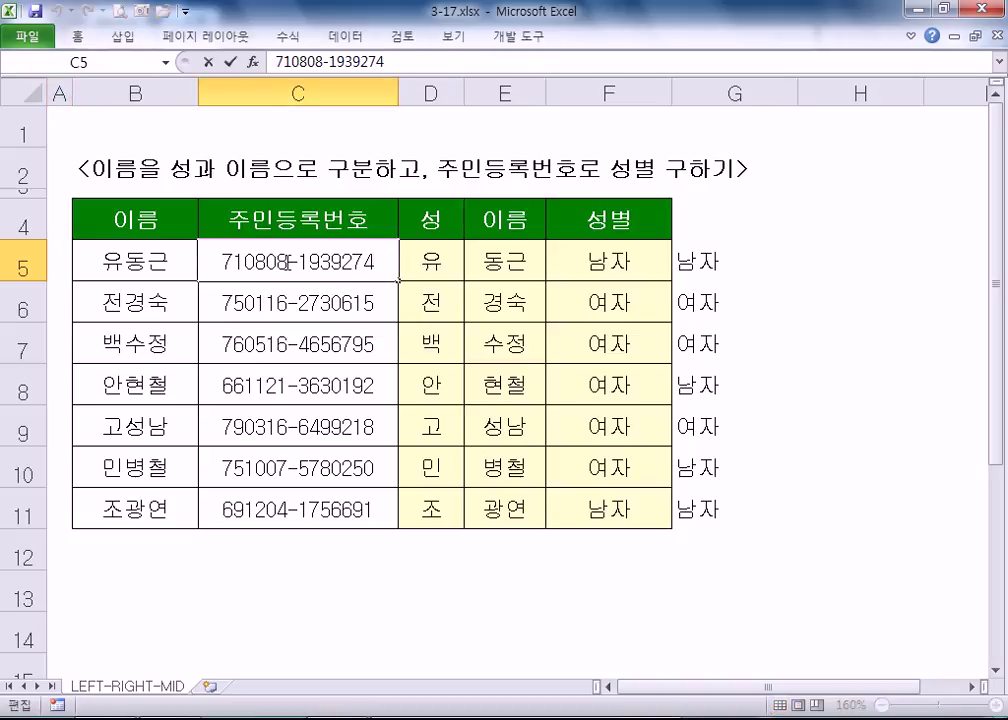
pyautogui.moveTo(287, 262)
pyautogui.mouseDown()
pyautogui.moveTo(224, 261)
pyautogui.moveTo(297, 263)
pyautogui.mouseUp()
pyautogui.click(297, 263)
pyautogui.moveTo(288, 262); pyautogui.dragTo(384, 262)
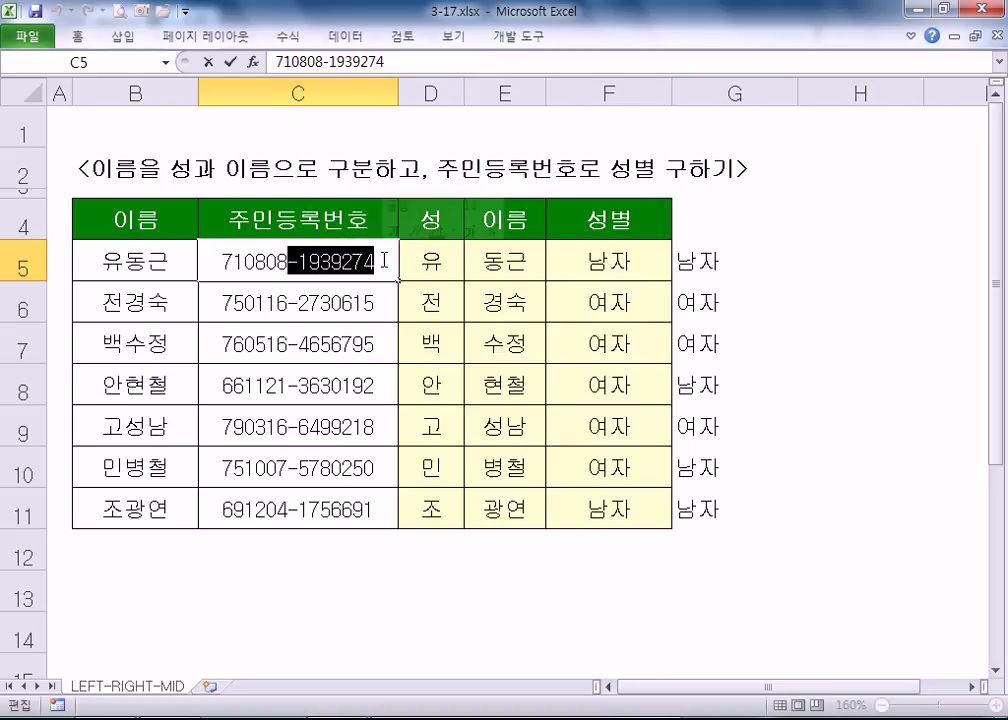
pyautogui.press('Escape')
# - Clear the 남/여 gender results from G5:G12
pyautogui.click(778, 271)
pyautogui.moveTo(774, 283); pyautogui.dragTo(697, 553)
pyautogui.press('Delete')
pyautogui.click(709, 248)
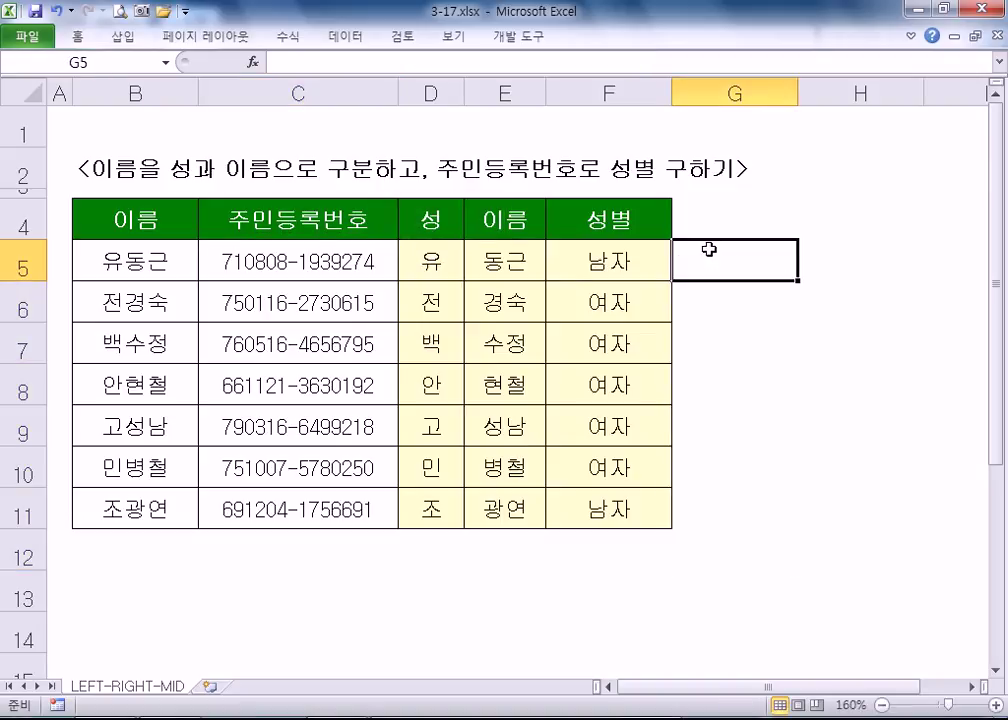
# - Enter =LEFT(C5,8) in G5, correcting the character count from 7 to 8
pyautogui.doubleClick(315, 263)
pyautogui.moveTo(309, 262); pyautogui.dragTo(378, 262)
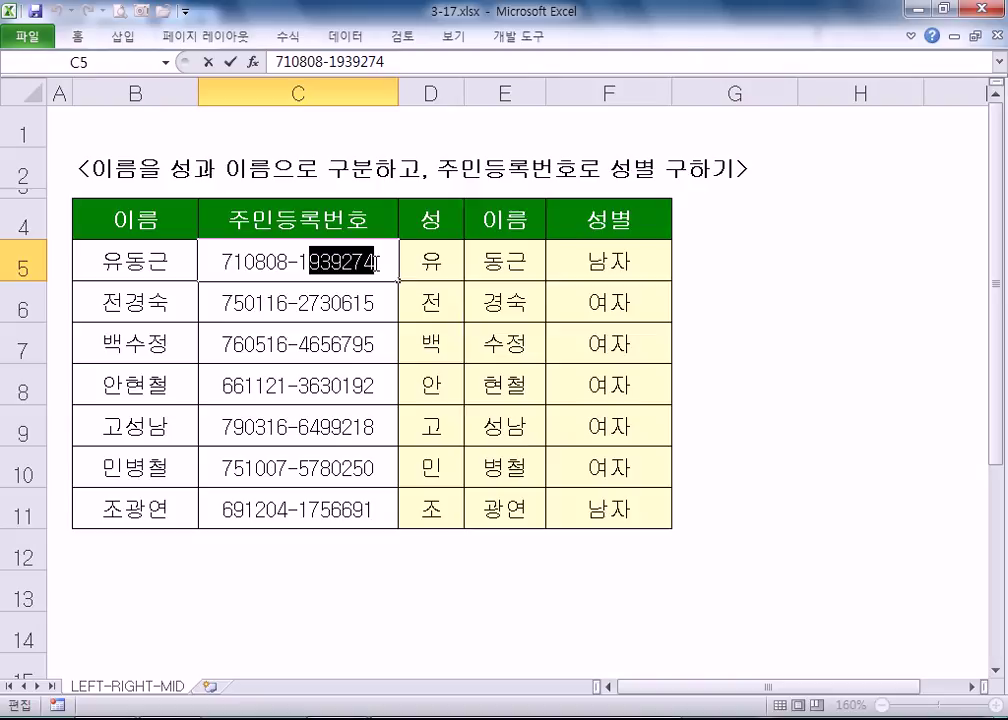
pyautogui.click(704, 258)
pyautogui.write('=ㅣㄷㄽ')
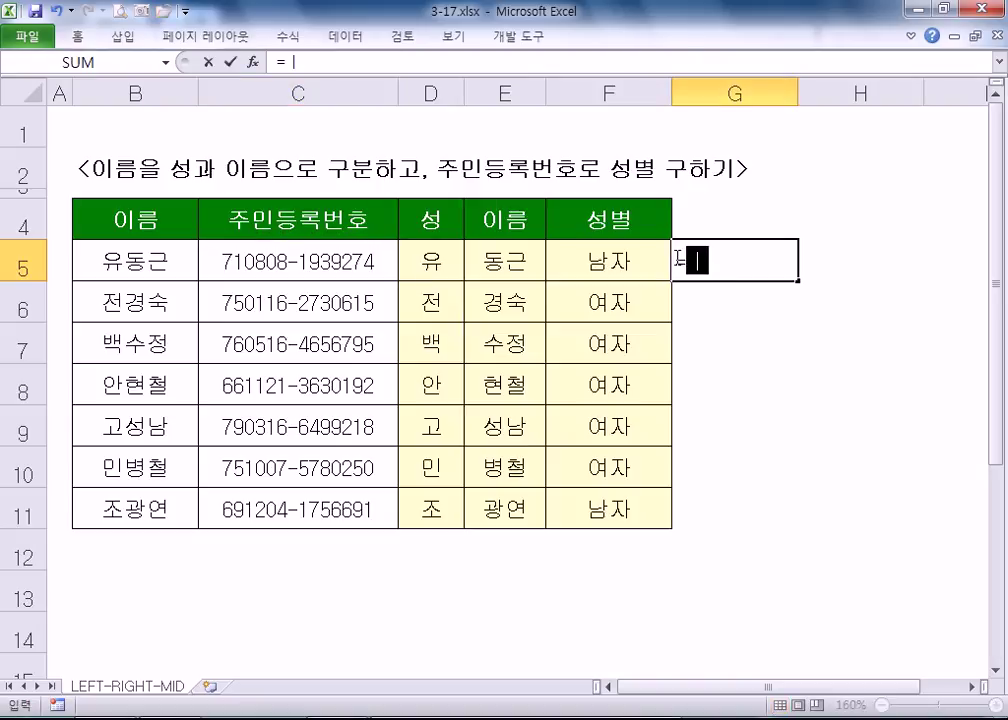
pyautogui.write('(')
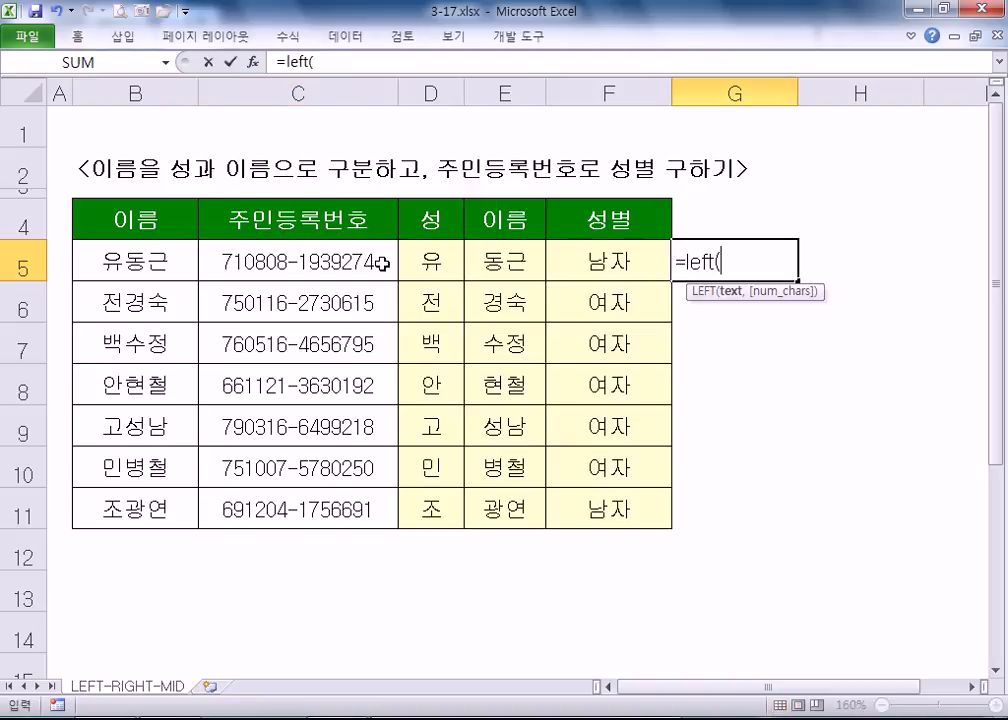
pyautogui.click(342, 266)
pyautogui.write(',7')
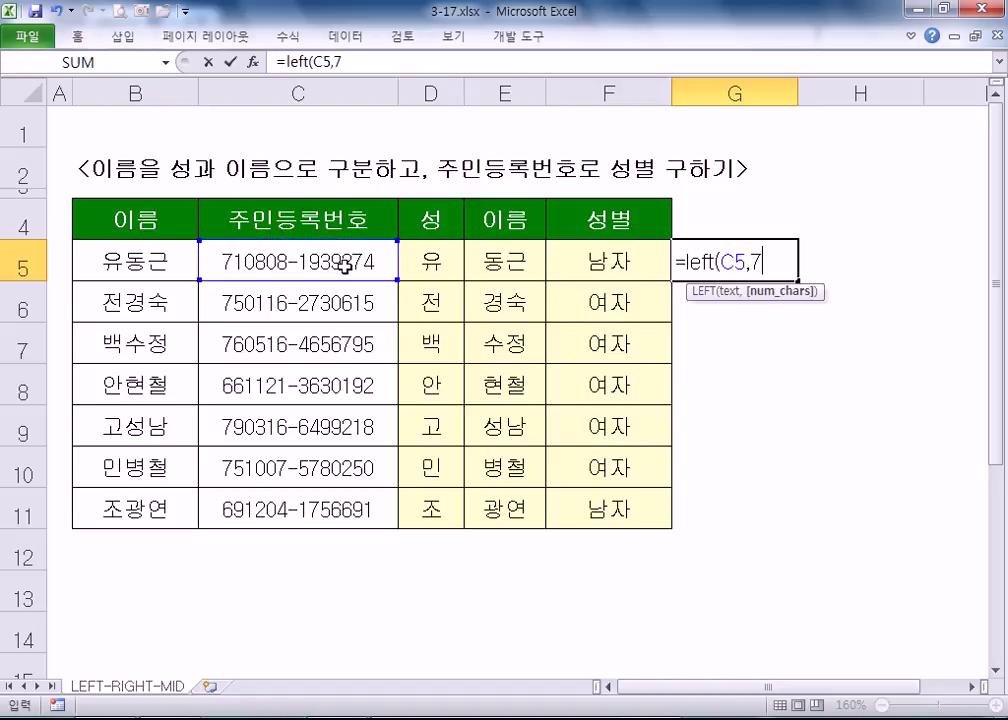
pyautogui.press('BackSpace')
pyautogui.write('8')
pyautogui.press('Return')
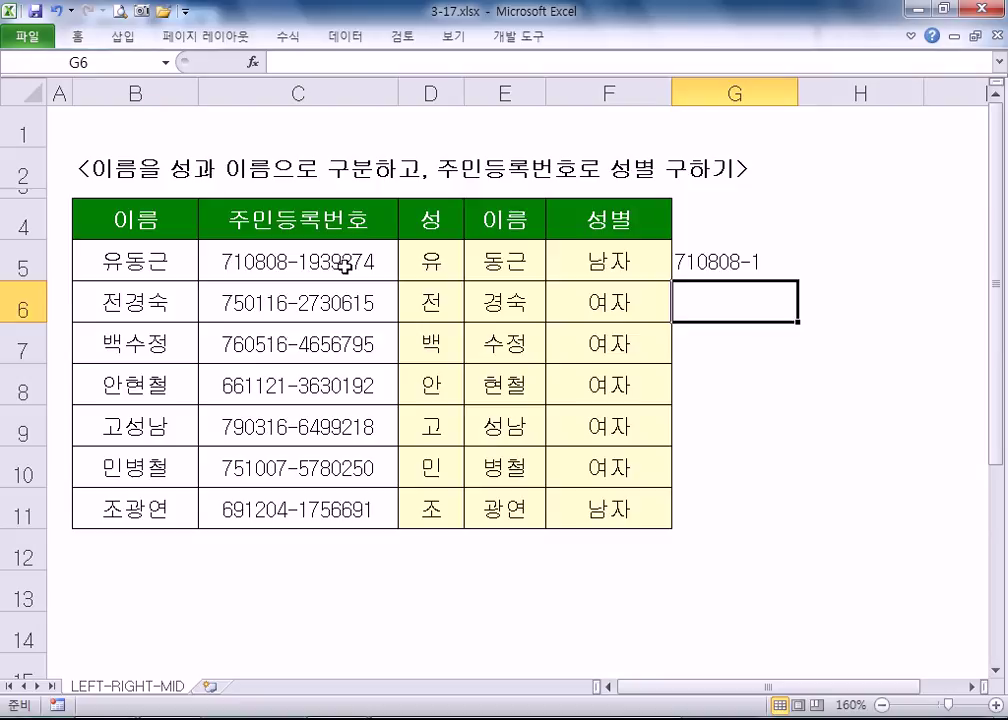
# - Recheck G5's formula against the first eight characters highlighted in C5's number
pyautogui.press('Up')
pyautogui.press('F2')
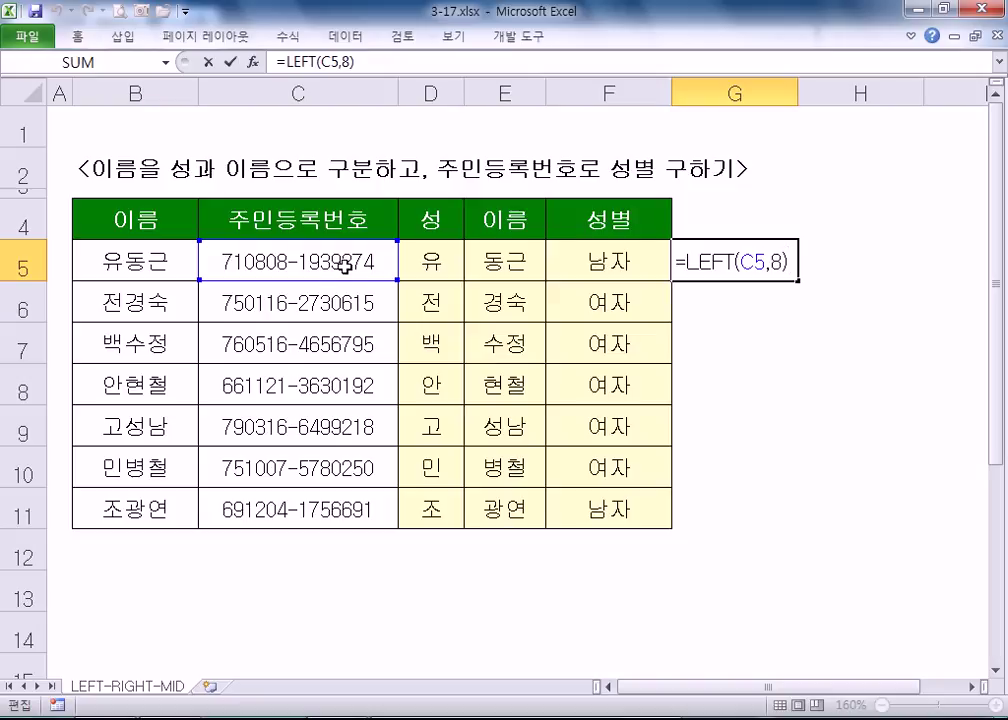
pyautogui.hotkey('ctrl', 'Return')
pyautogui.click(309, 262)
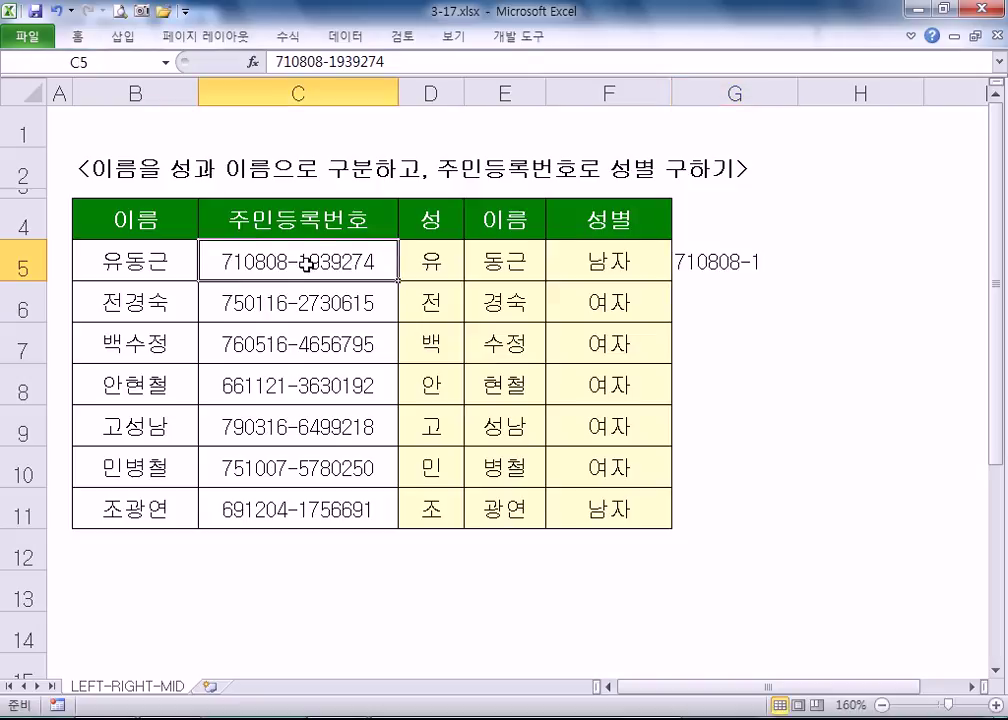
pyautogui.doubleClick(309, 262)
pyautogui.moveTo(309, 262); pyautogui.dragTo(203, 262)
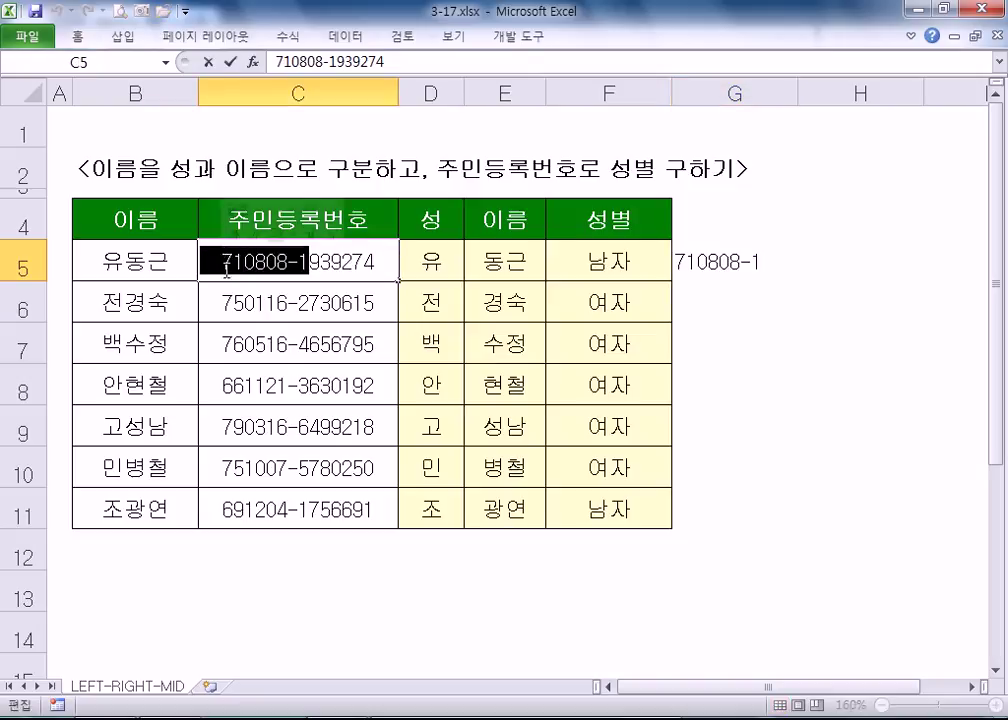
pyautogui.moveTo(310, 262); pyautogui.dragTo(220, 268)
pyautogui.press('Escape')
# - Reconfirm G5's LEFT formula and dismiss a pop-up advertisement
pyautogui.click(704, 263)
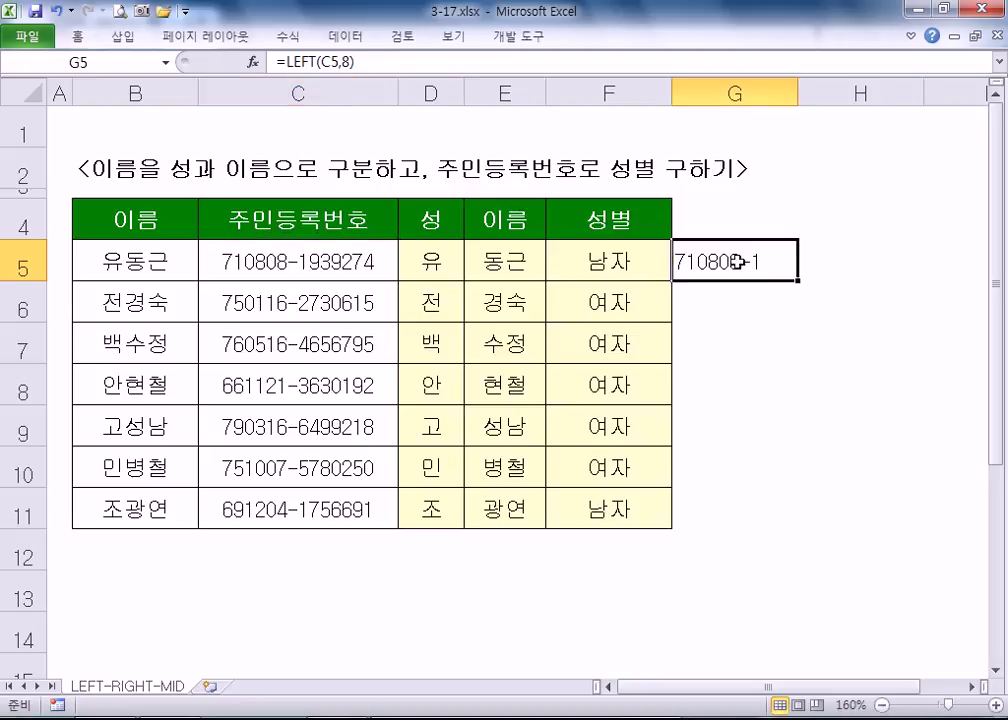
pyautogui.doubleClick(704, 262)
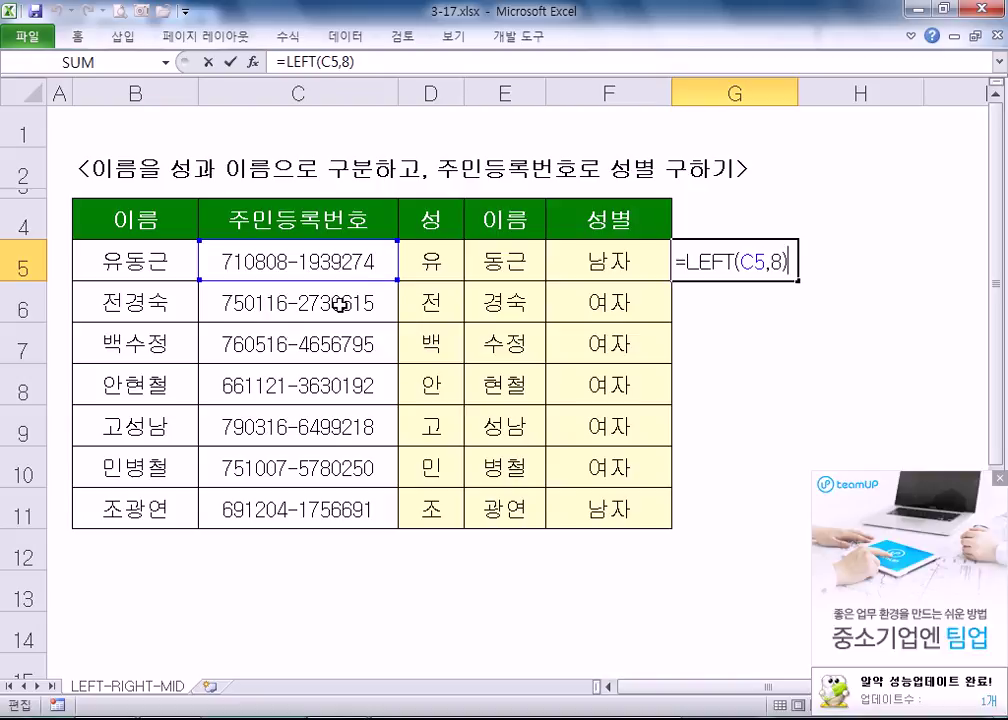
pyautogui.press('Return')
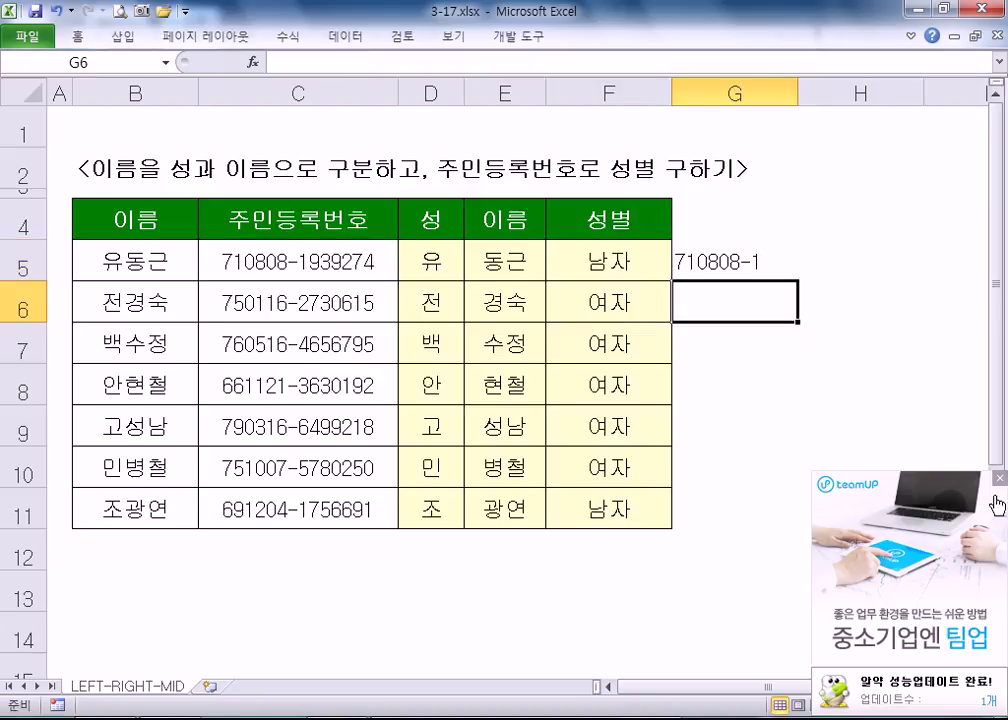
pyautogui.click(999, 480)
pyautogui.click(711, 261)
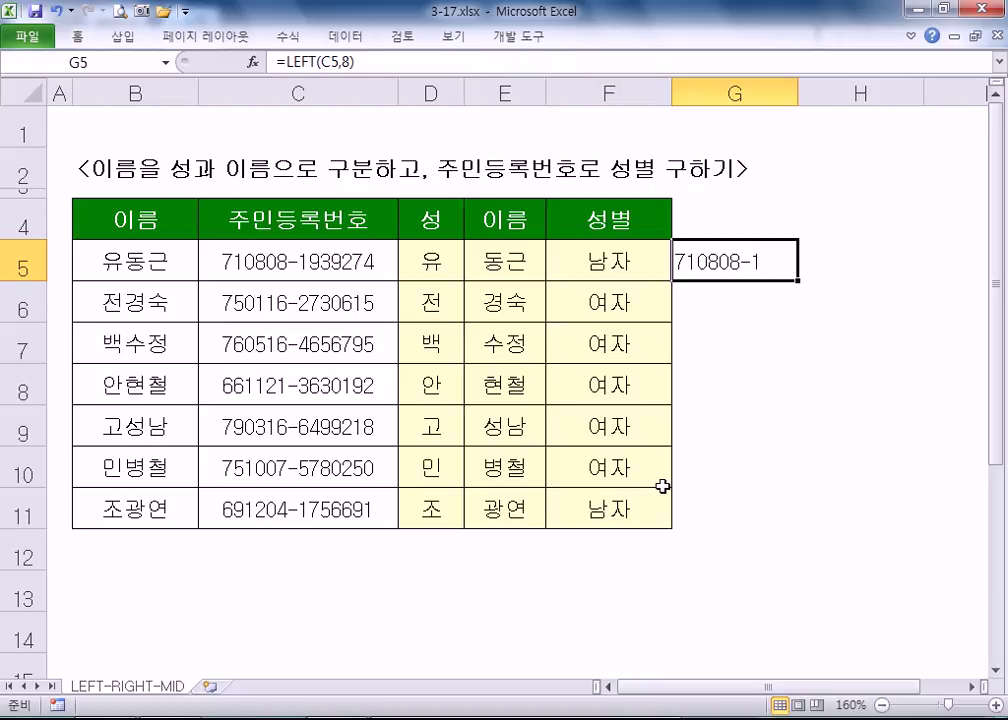
pyautogui.doubleClick(309, 262)
# - Highlight digits in C5's ID number to count character positions, leaving C5 unchanged
pyautogui.moveTo(309, 262); pyautogui.dragTo(377, 263)
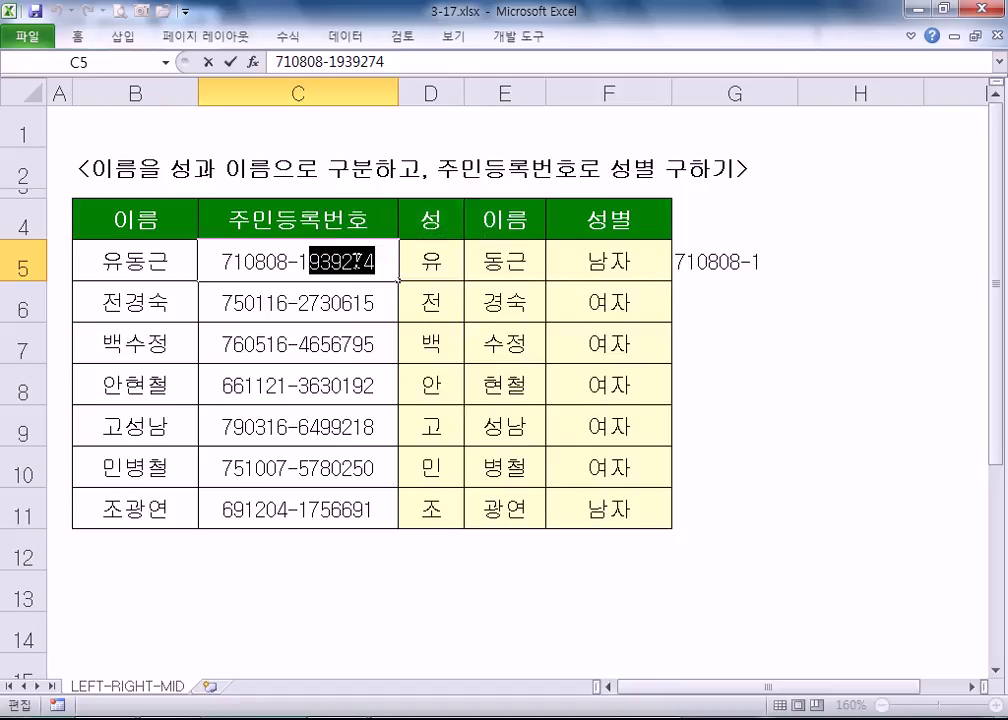
pyautogui.moveTo(309, 262); pyautogui.dragTo(358, 268)
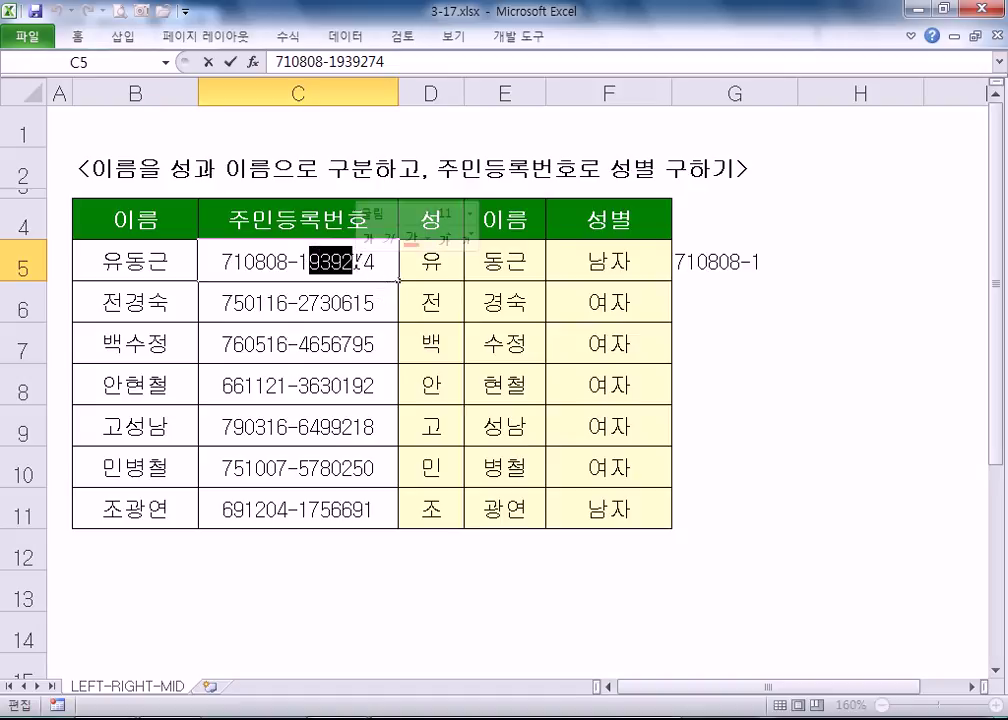
pyautogui.moveTo(352, 262); pyautogui.dragTo(364, 262)
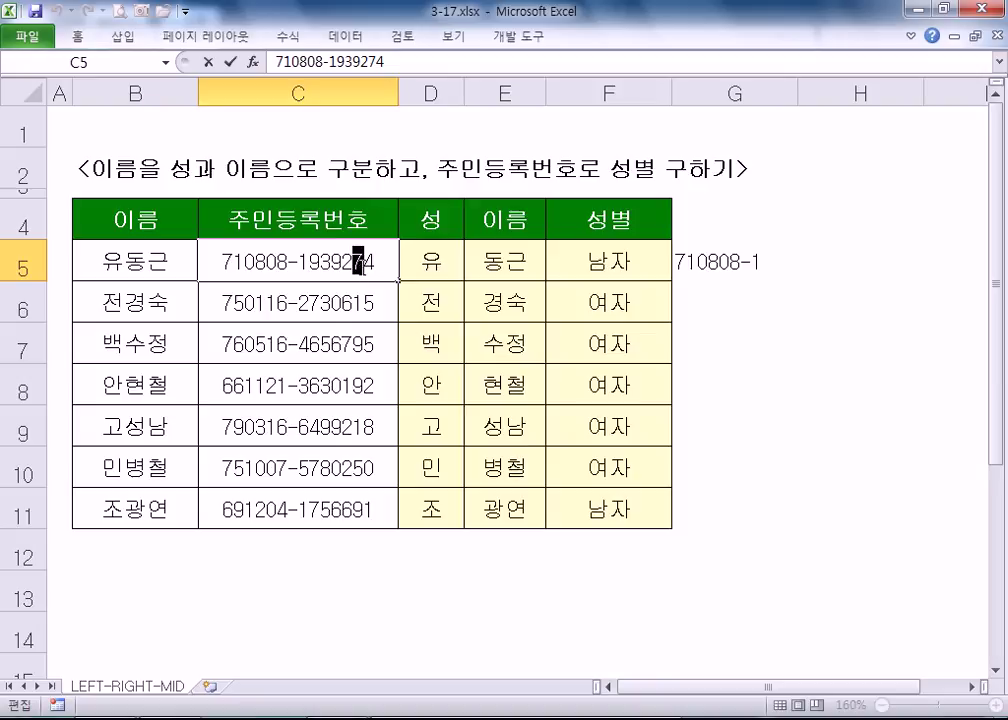
pyautogui.click(370, 264)
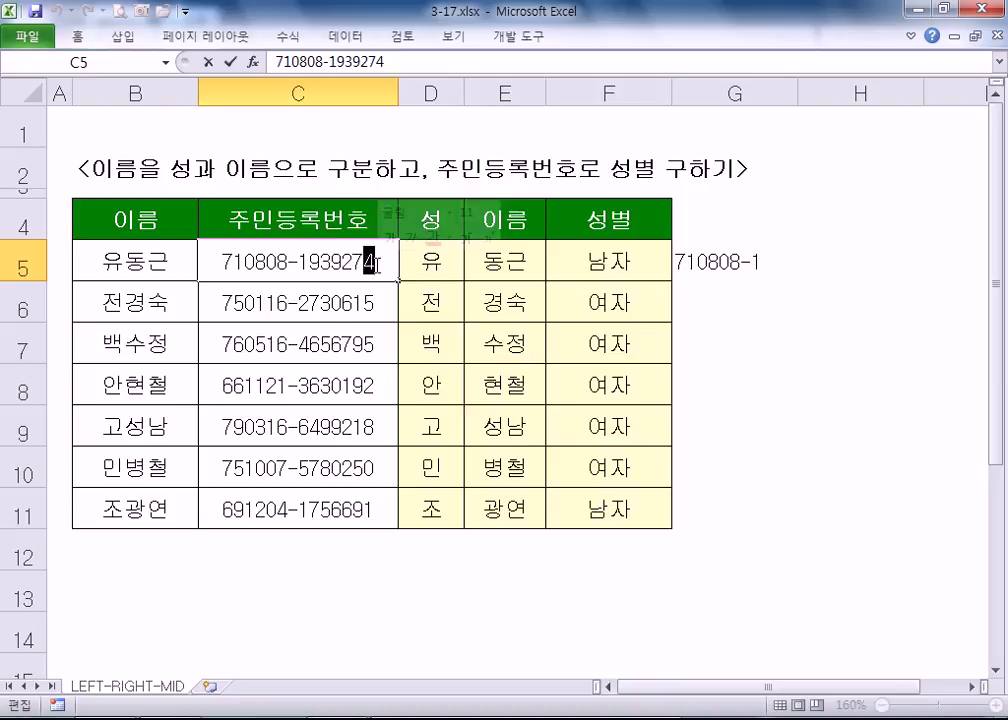
pyautogui.moveTo(235, 261)
pyautogui.mouseDown()
pyautogui.moveTo(219, 261)
pyautogui.moveTo(243, 263)
pyautogui.mouseUp()
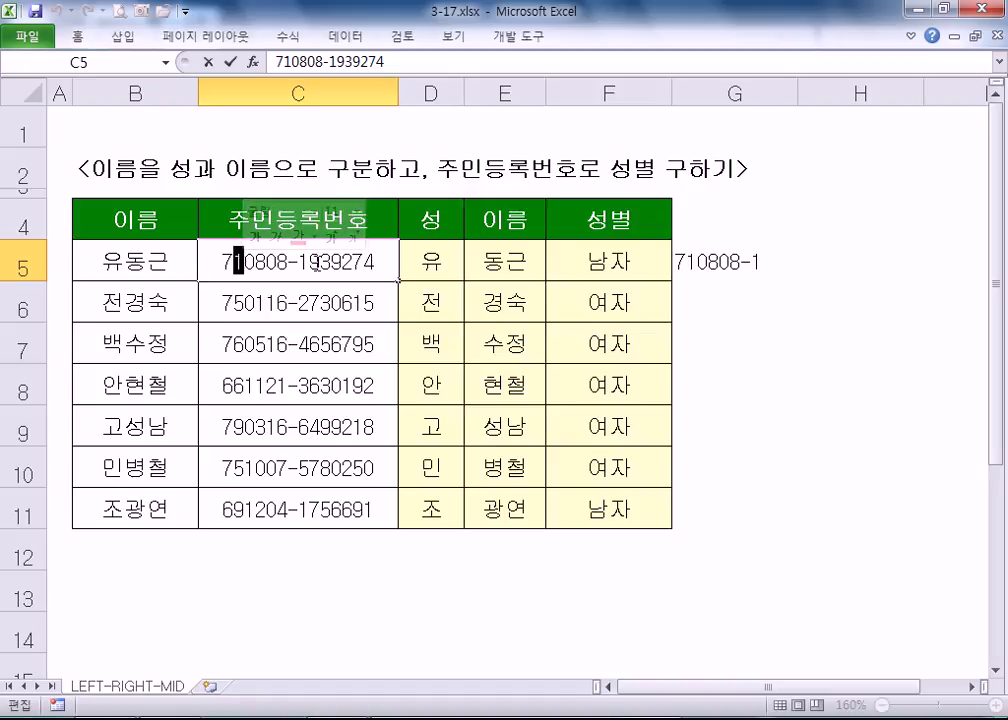
pyautogui.moveTo(378, 262); pyautogui.dragTo(366, 262)
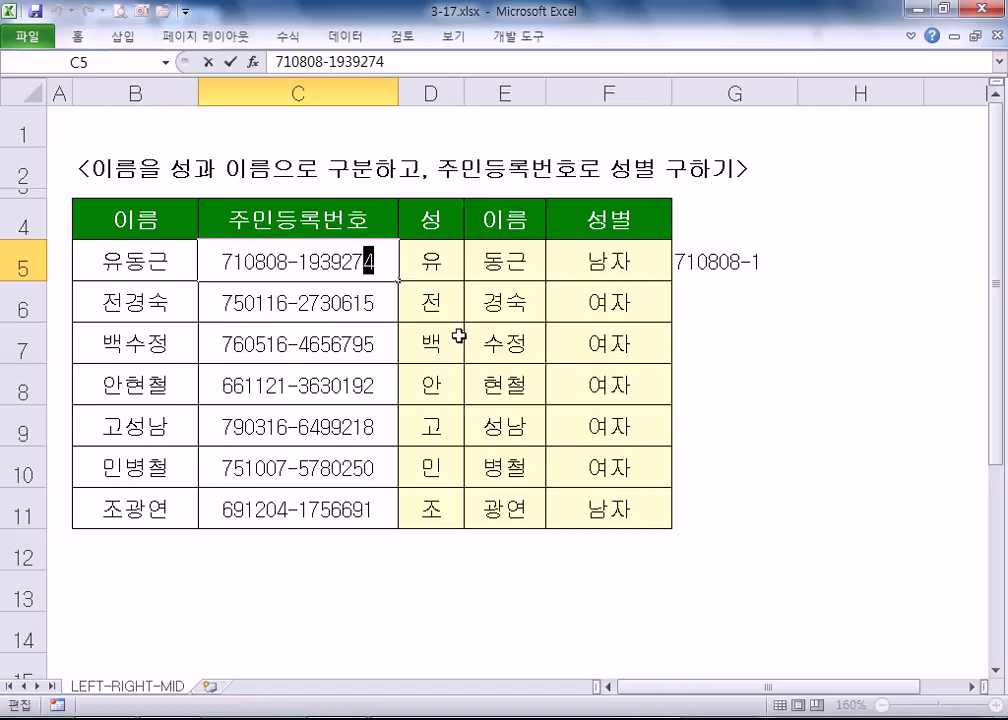
pyautogui.click(733, 318)
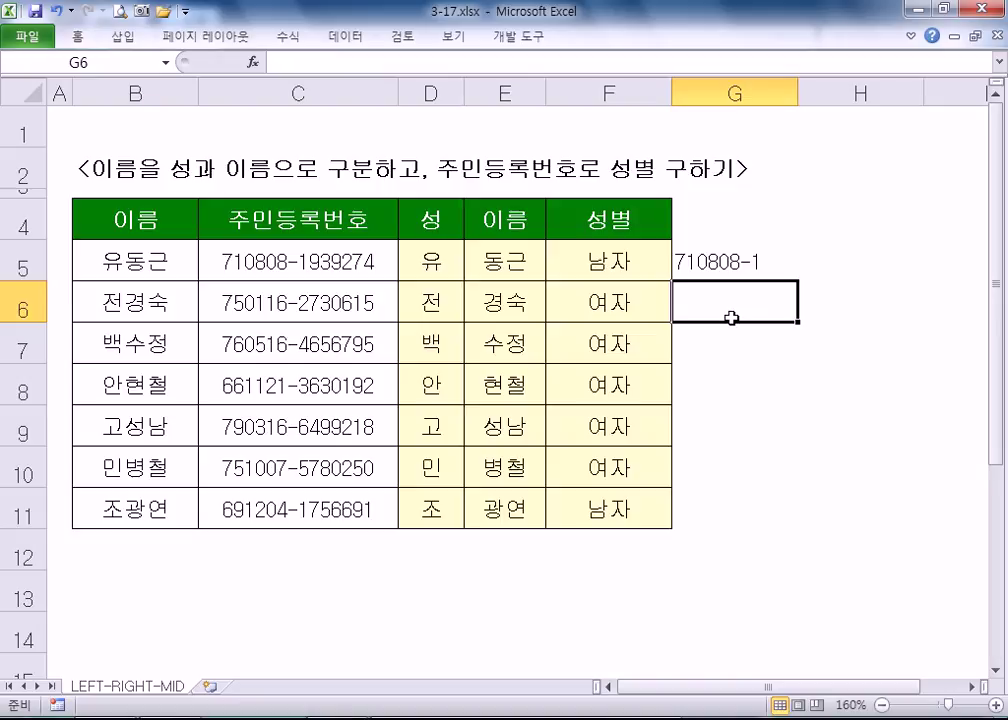
pyautogui.click(720, 256)
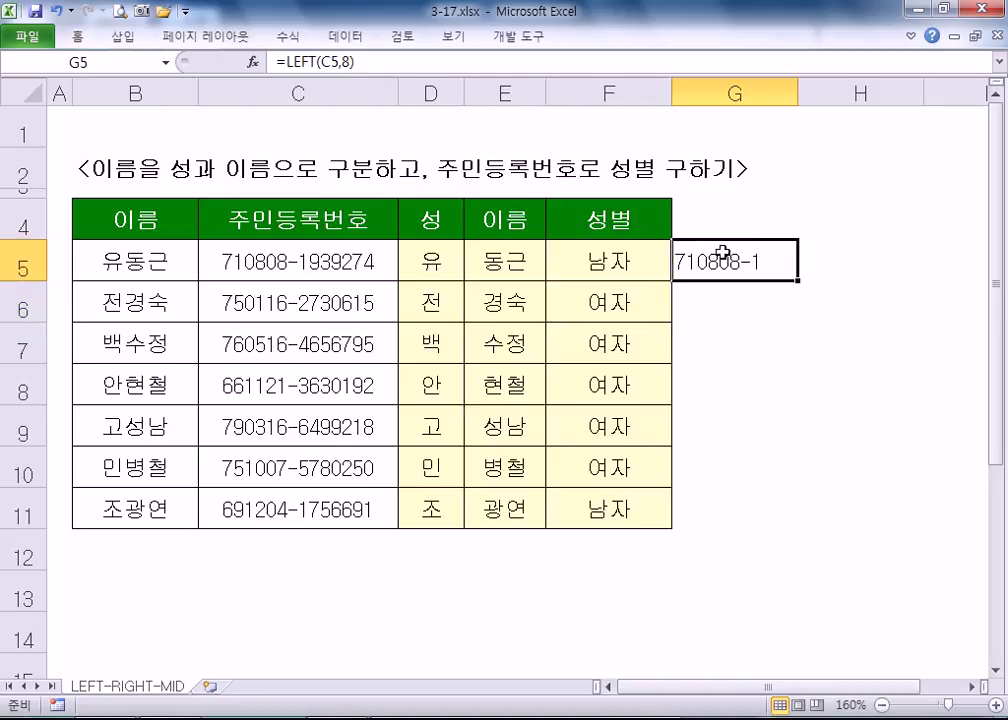
pyautogui.doubleClick(358, 264)
pyautogui.moveTo(363, 264); pyautogui.dragTo(373, 267)
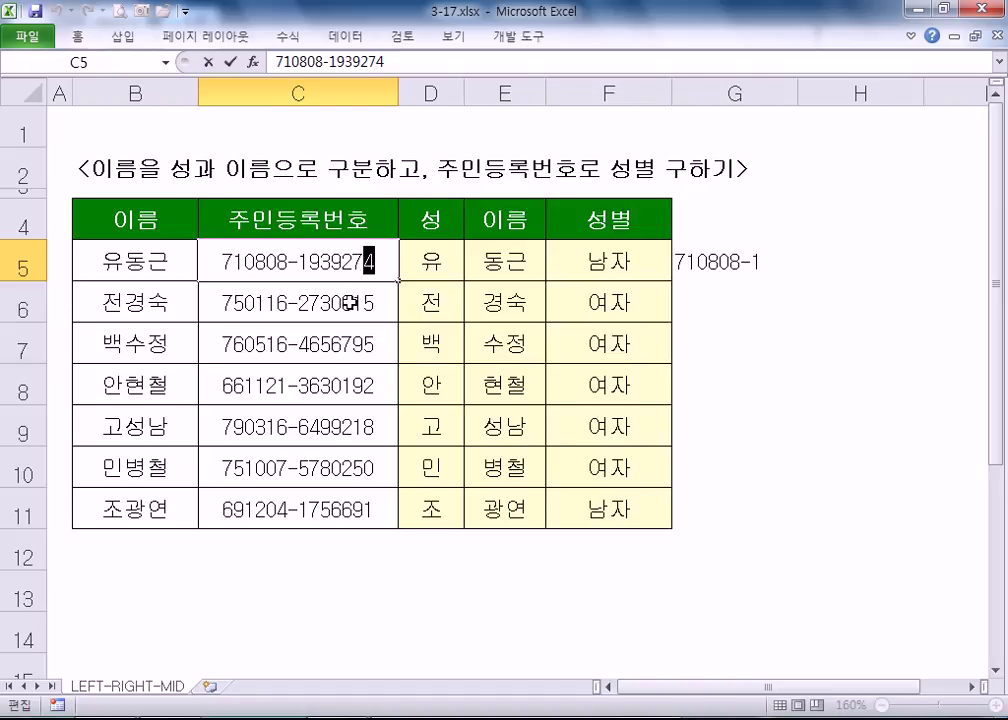
pyautogui.click(351, 289)
pyautogui.click(358, 263)
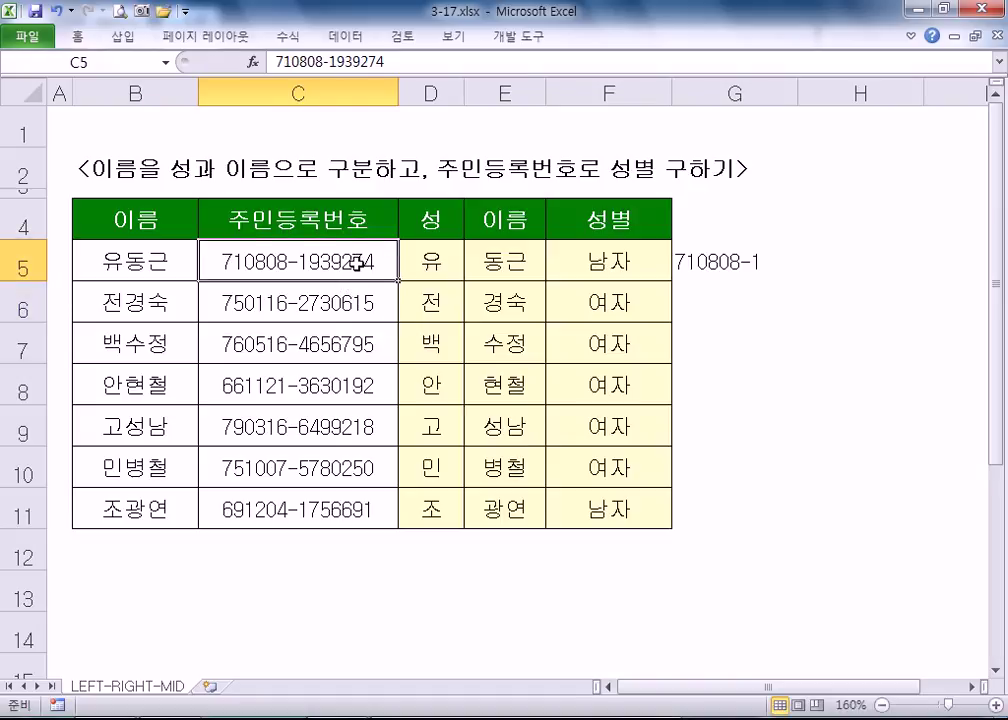
pyautogui.doubleClick(369, 262)
pyautogui.moveTo(366, 262); pyautogui.dragTo(374, 262)
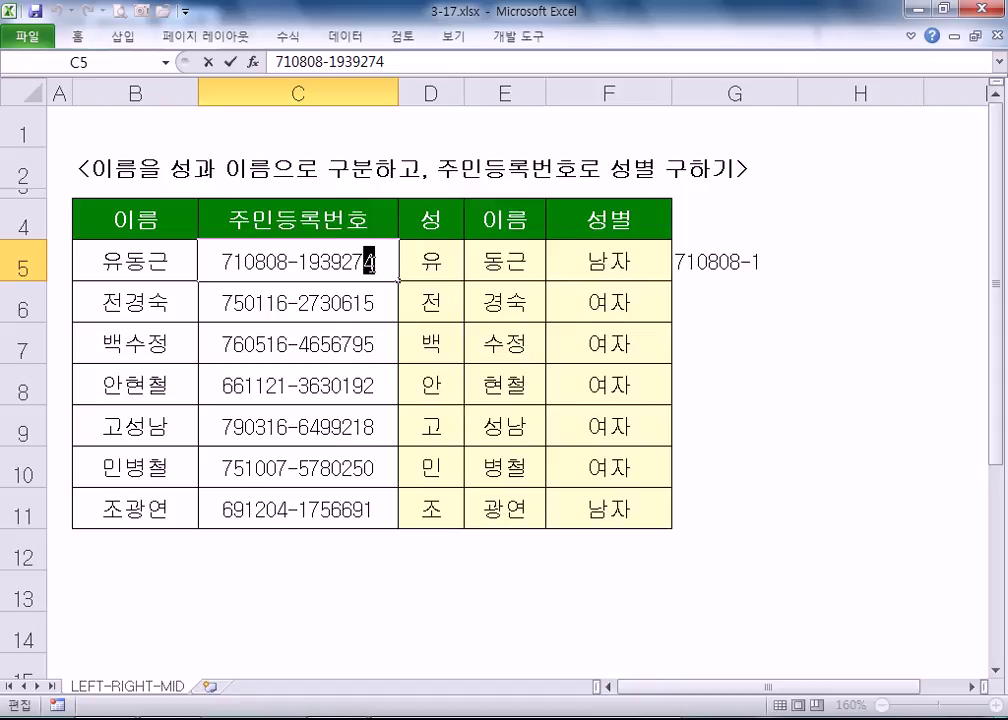
pyautogui.press('Escape')
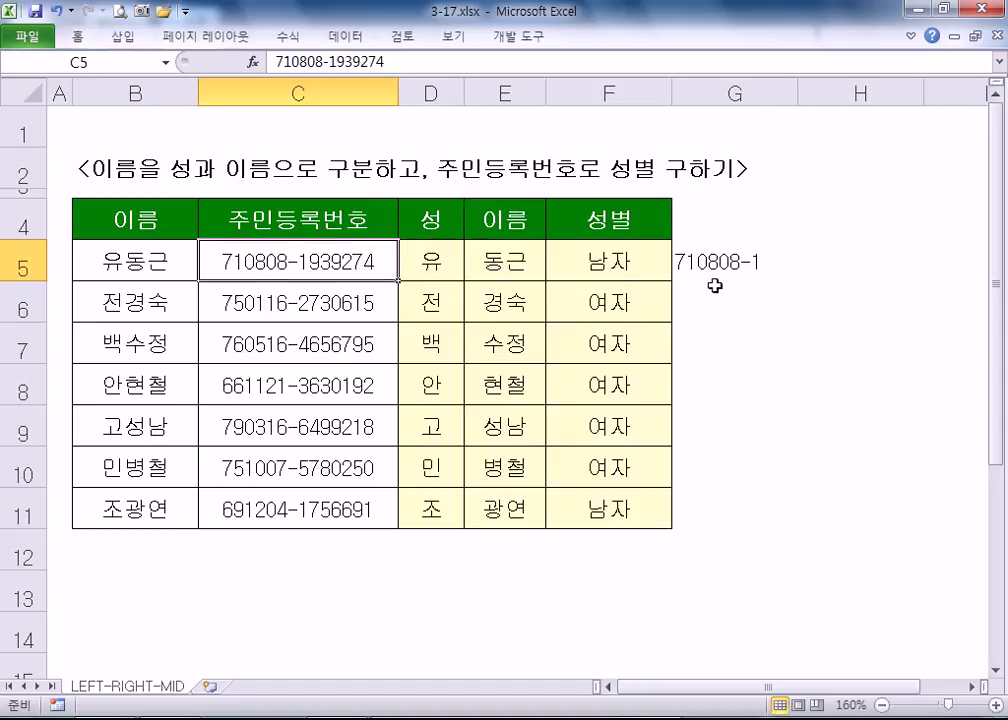
pyautogui.click(834, 261)
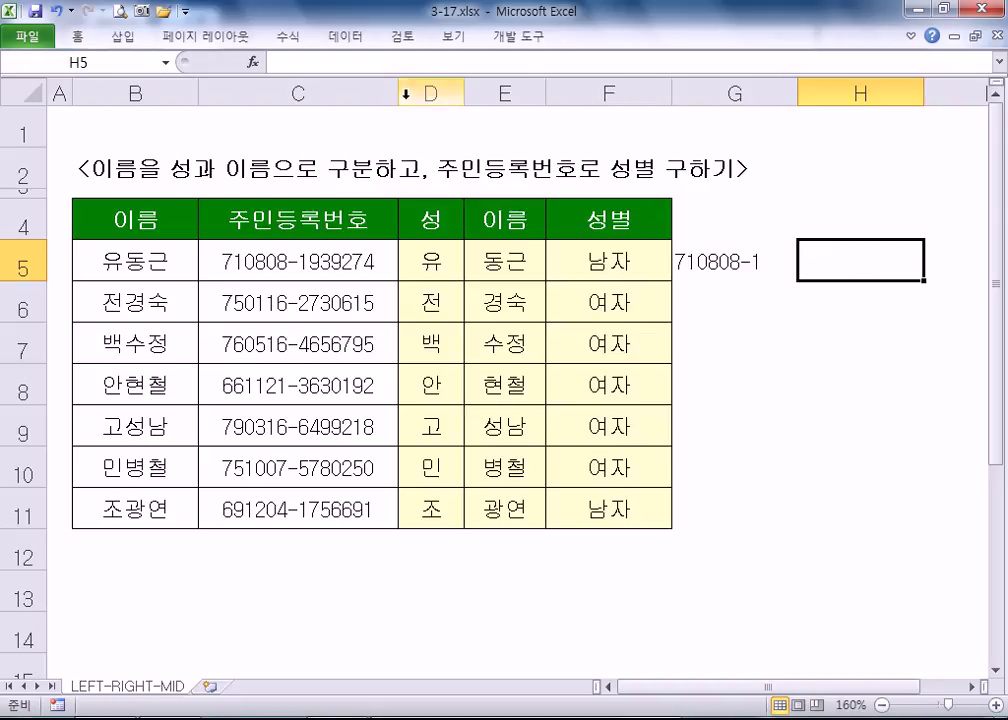
# - Try a sample date 71 08 08 in H5, then discard it
pyautogui.scroll(-2, 405, 281)
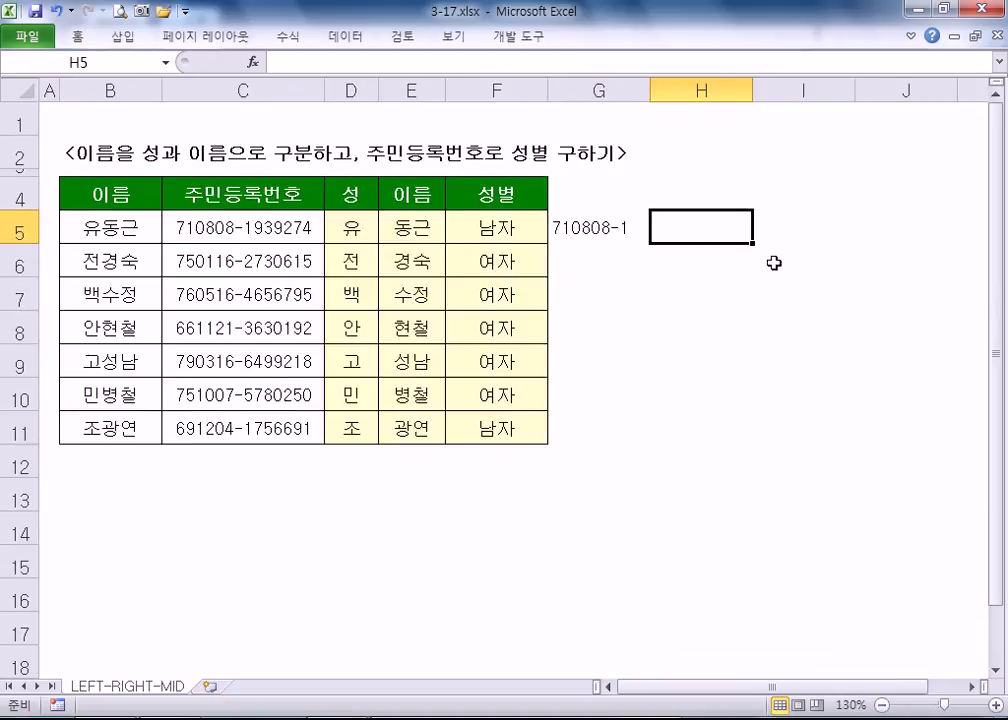
pyautogui.write('=')
pyautogui.press('Escape')
pyautogui.scroll(1, 736, 248)
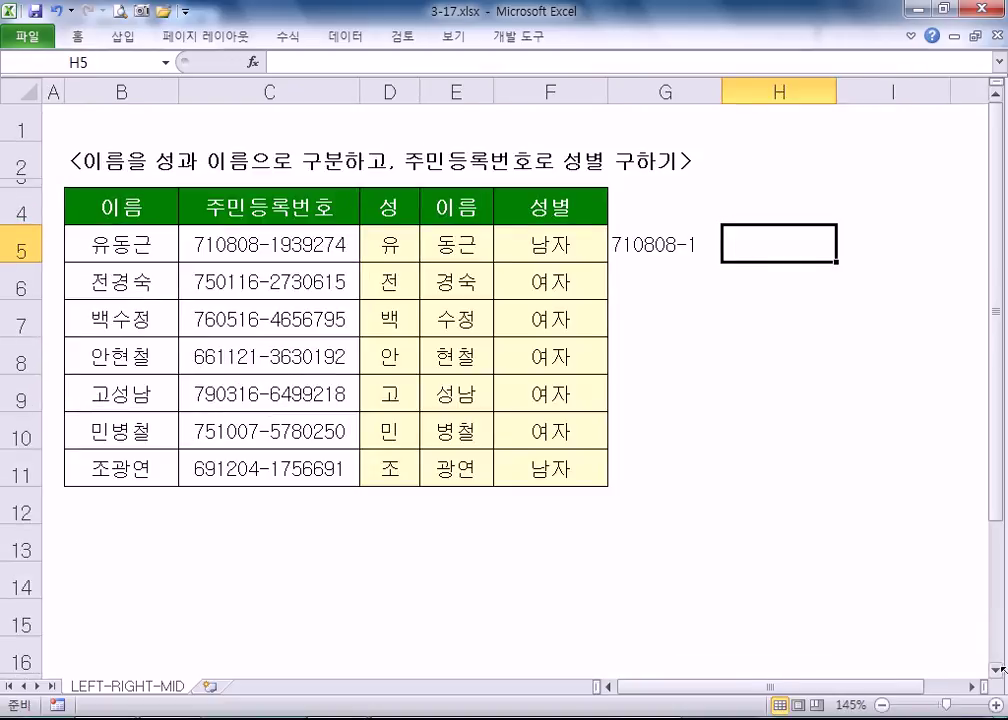
pyautogui.click(974, 687)
pyautogui.click(974, 687)
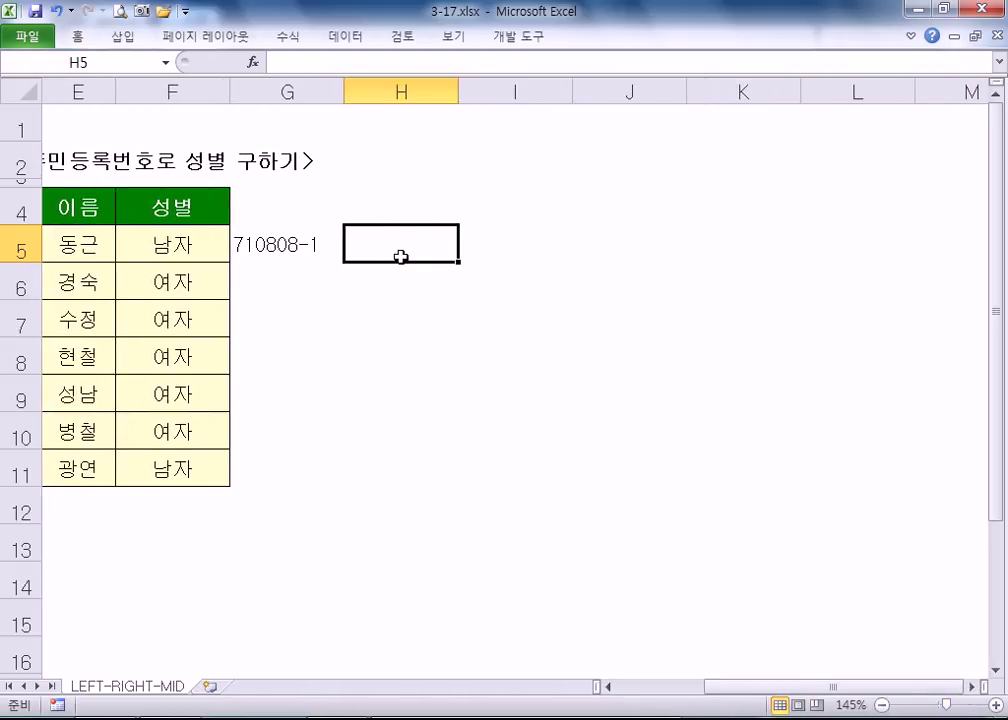
pyautogui.write('71 08 08')
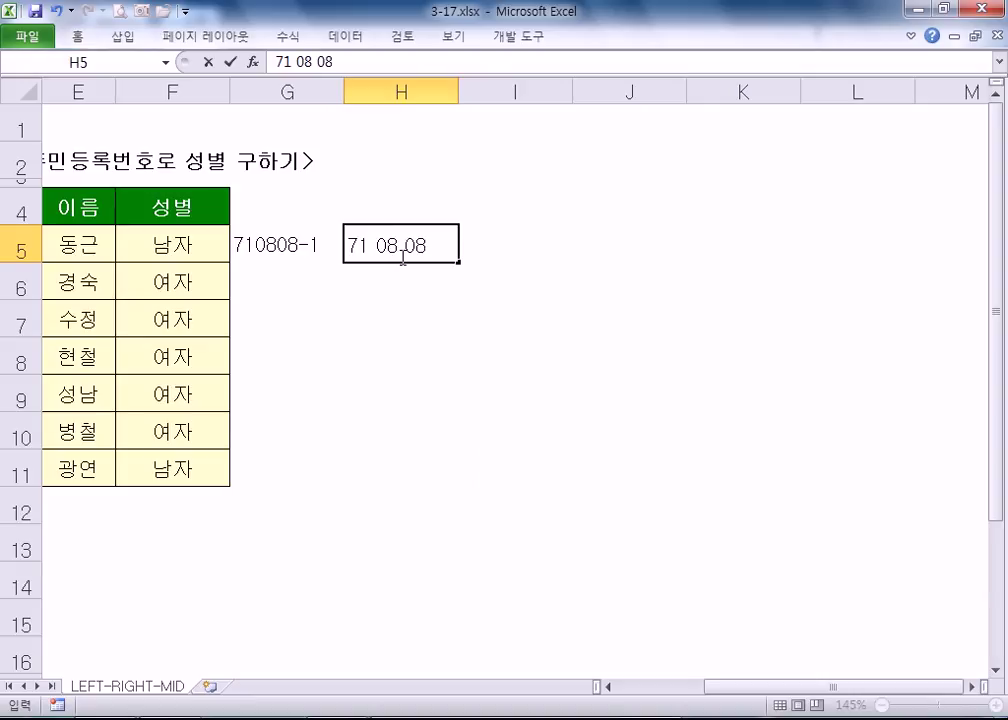
pyautogui.press('Escape')
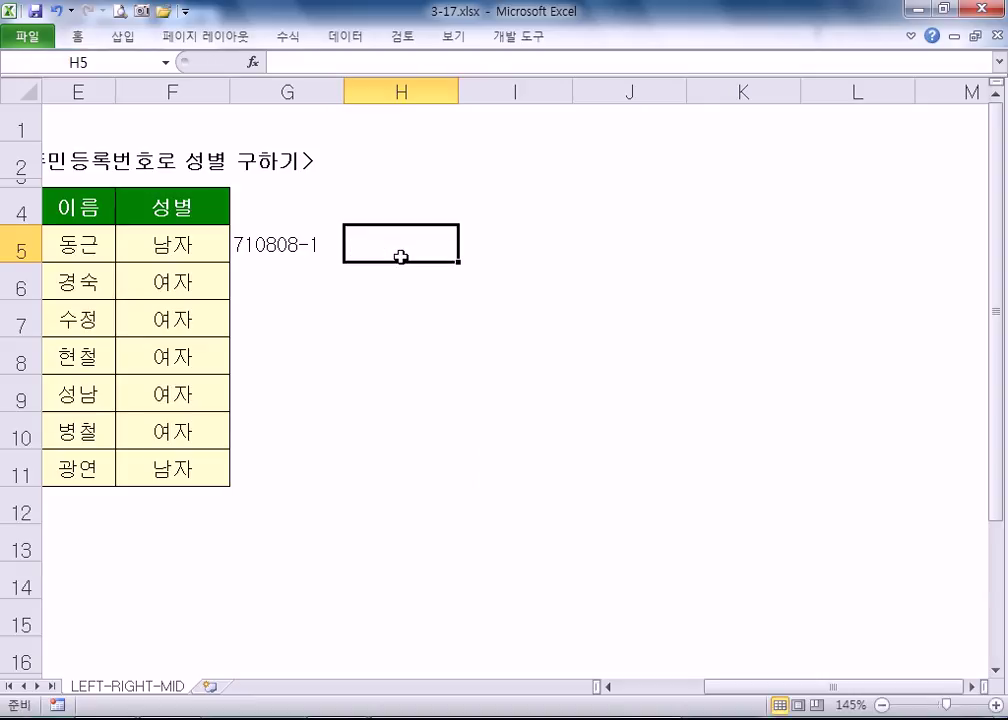
# - Begin H5's formula as =DATE(LEFT(C5,2), taking the year from C5
pyautogui.write('=DAT')
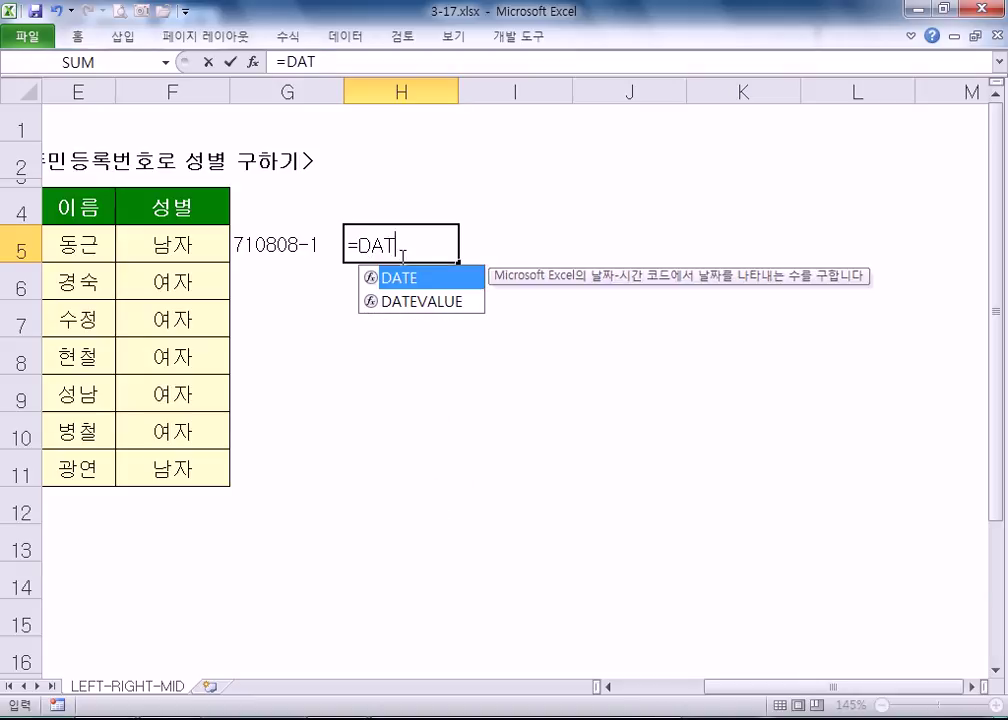
pyautogui.write('E(')
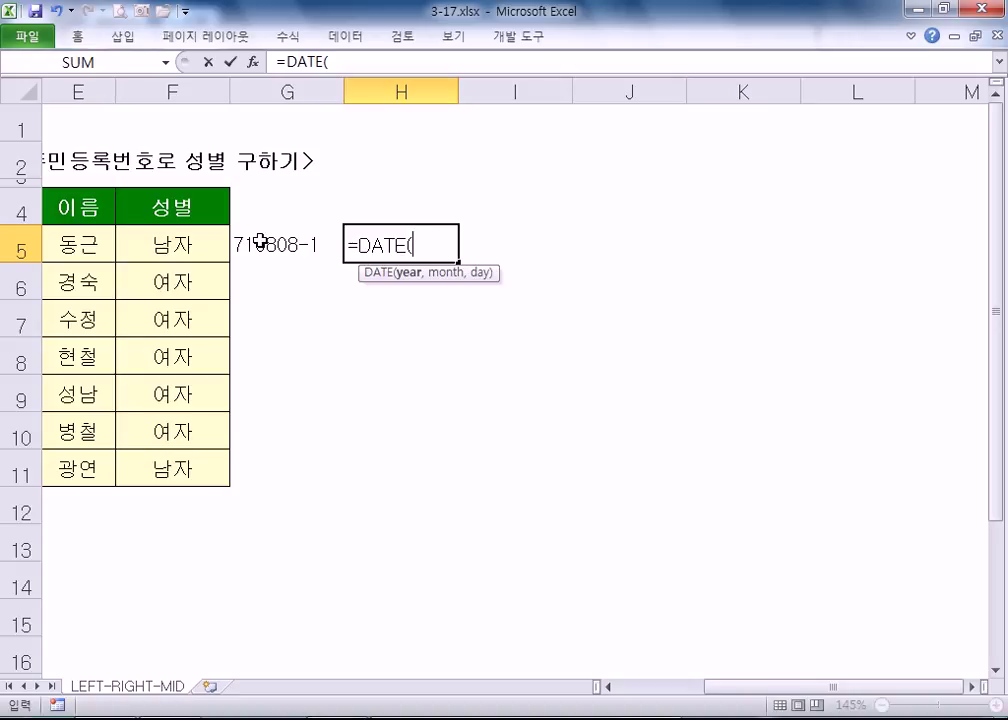
pyautogui.moveTo(823, 702); pyautogui.dragTo(676, 710)
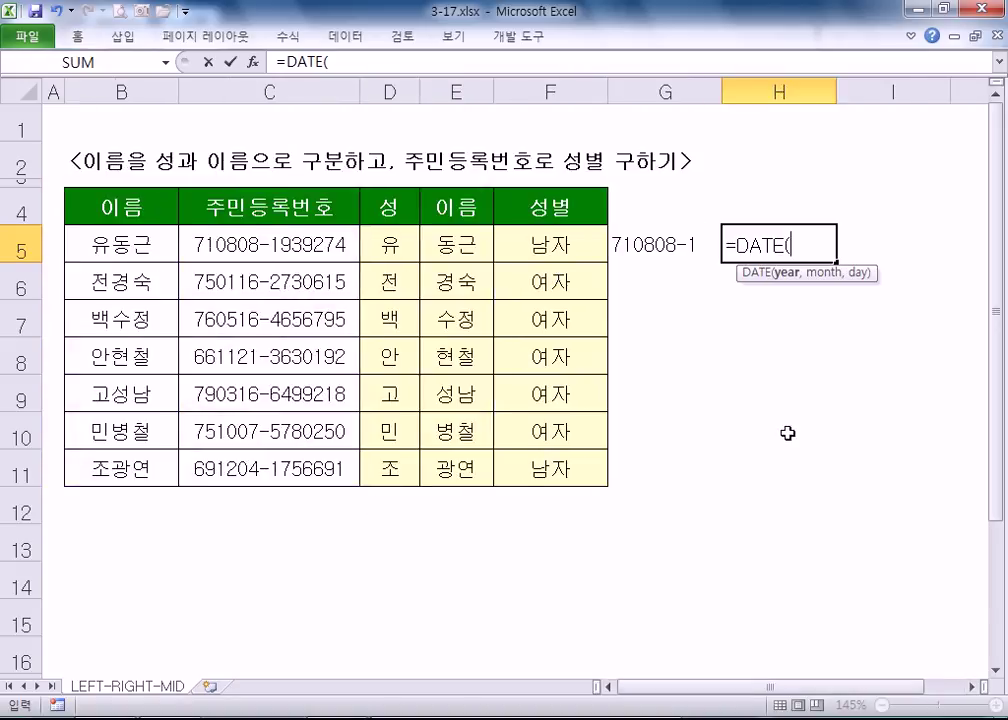
pyautogui.write('LEFT(')
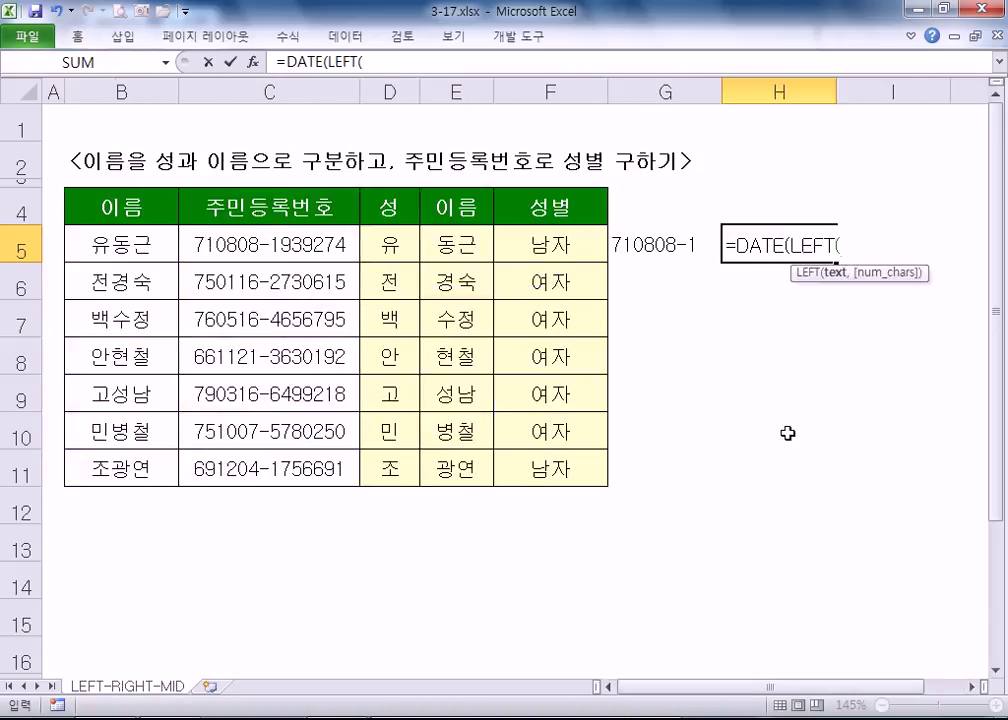
pyautogui.click(240, 244)
pyautogui.write(',2')
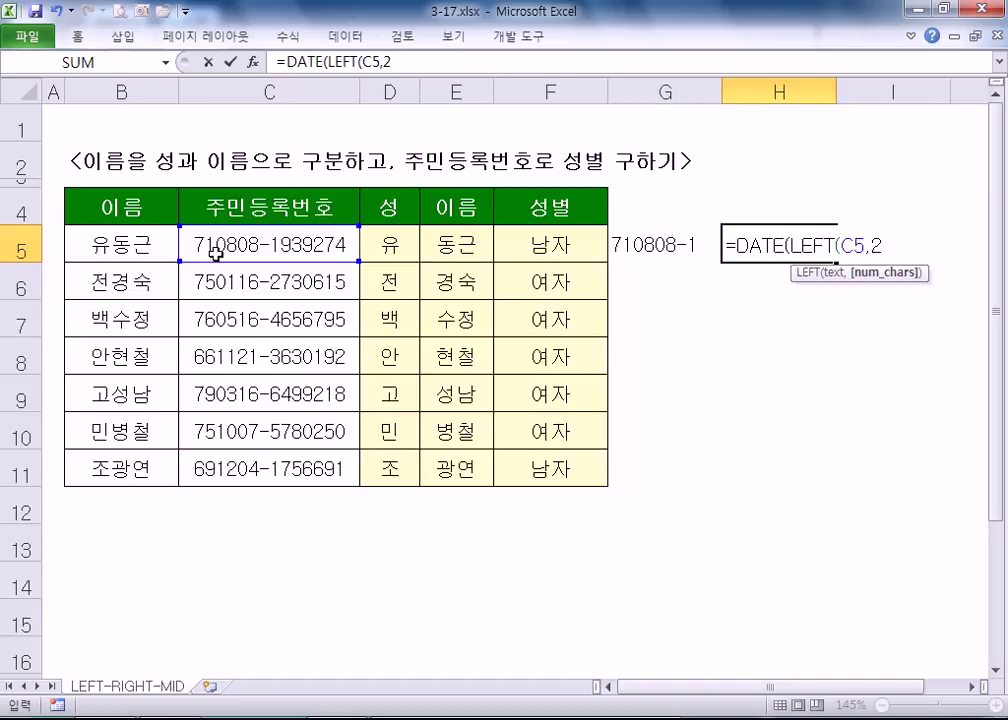
pyautogui.write('),')
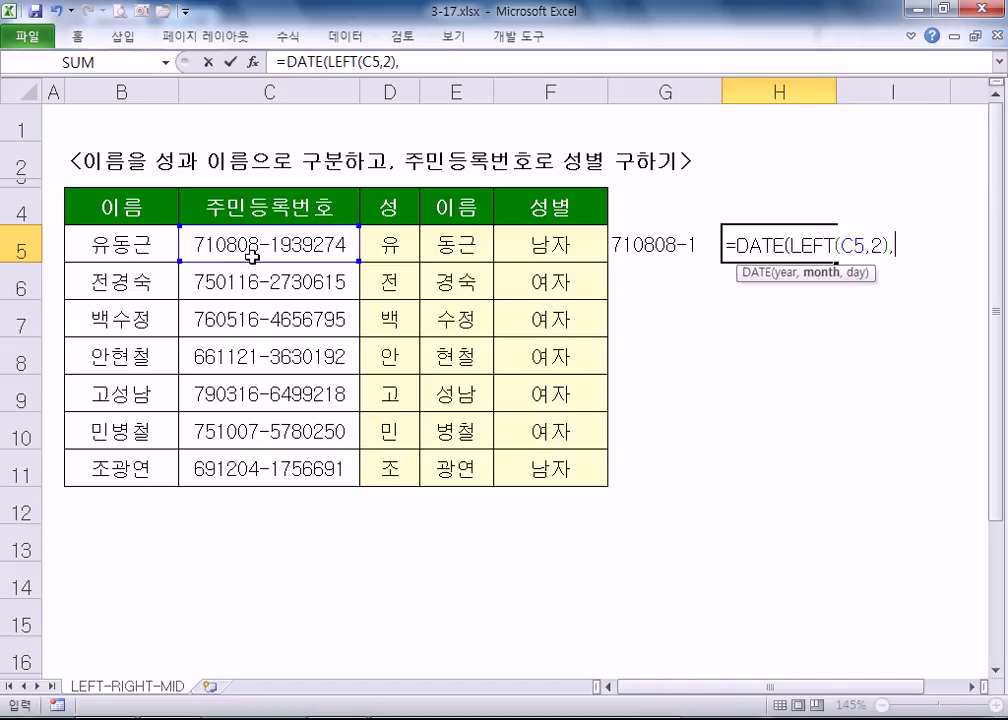
pyautogui.moveTo(798, 246); pyautogui.dragTo(886, 248)
pyautogui.click(903, 249)
# - Add MID(C5,3,2) to take the month from C5
pyautogui.write('MI')
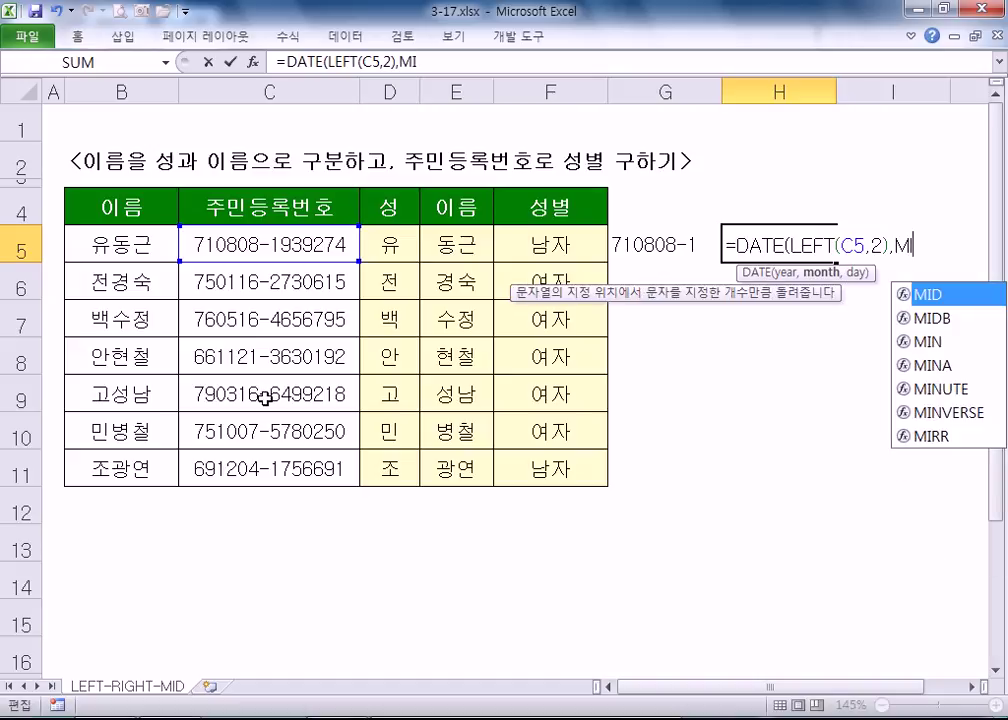
pyautogui.write('D(')
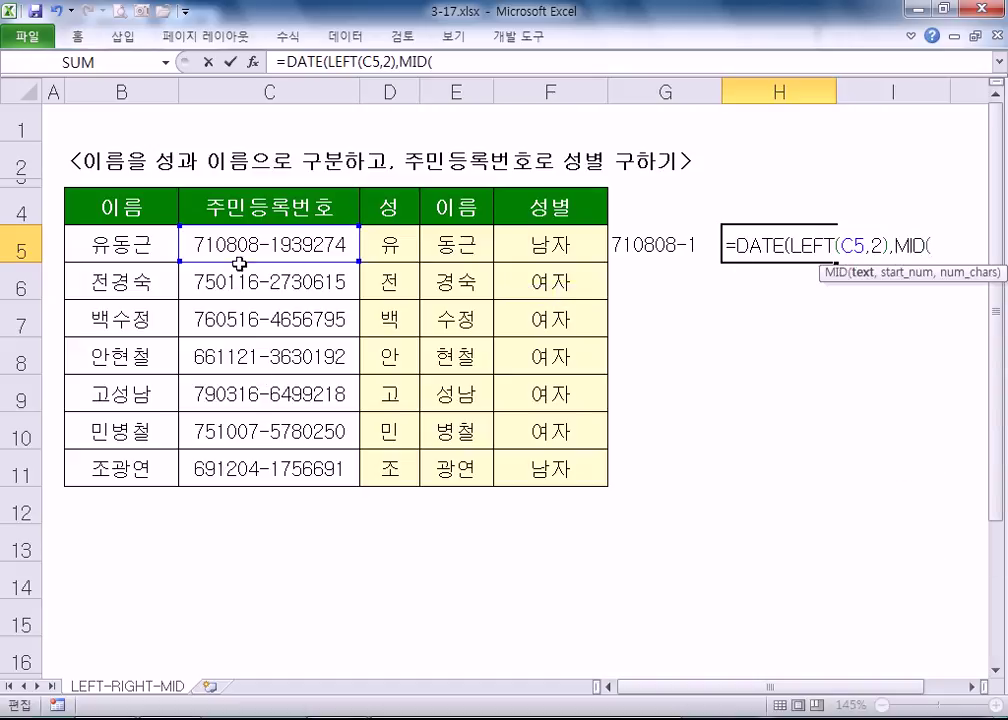
pyautogui.click(237, 263)
pyautogui.write(',3,2')
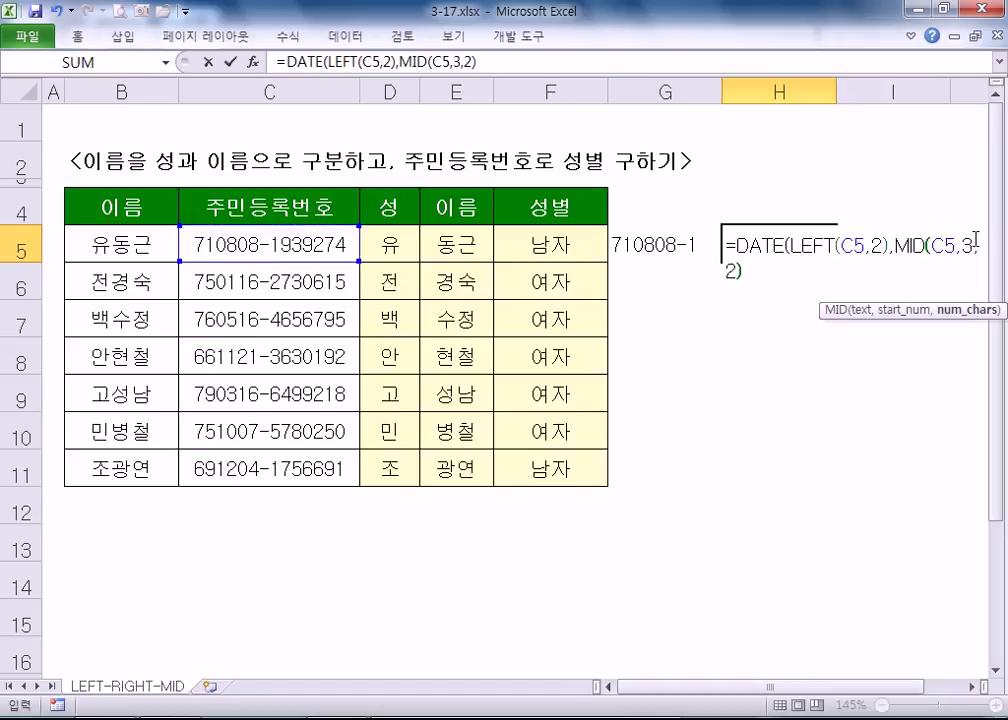
pyautogui.write(')')
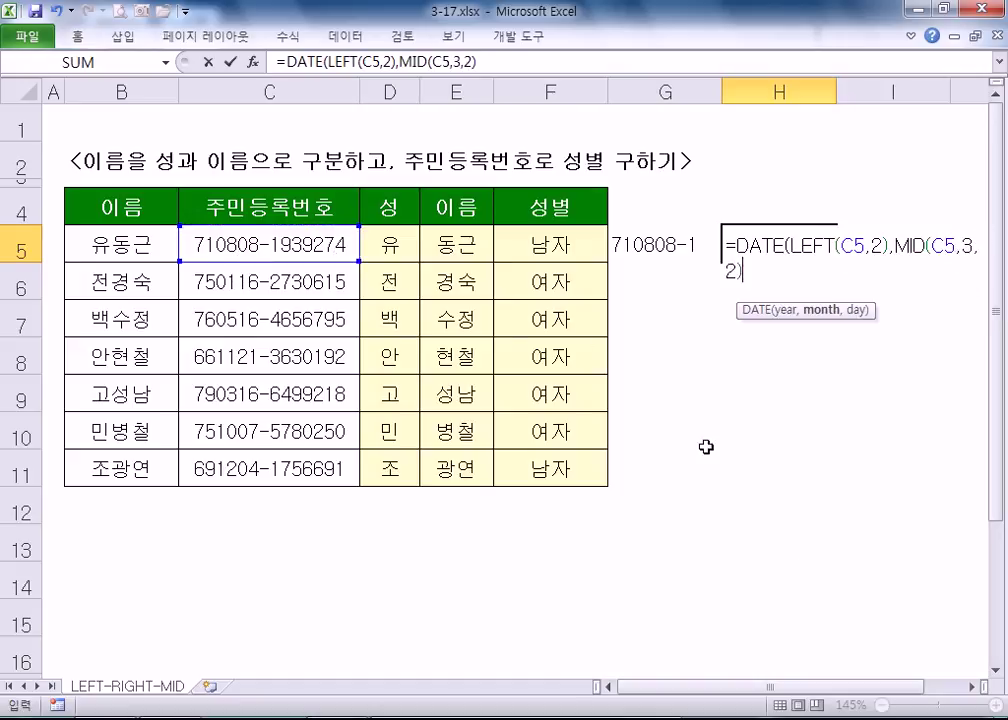
pyautogui.click(970, 686)
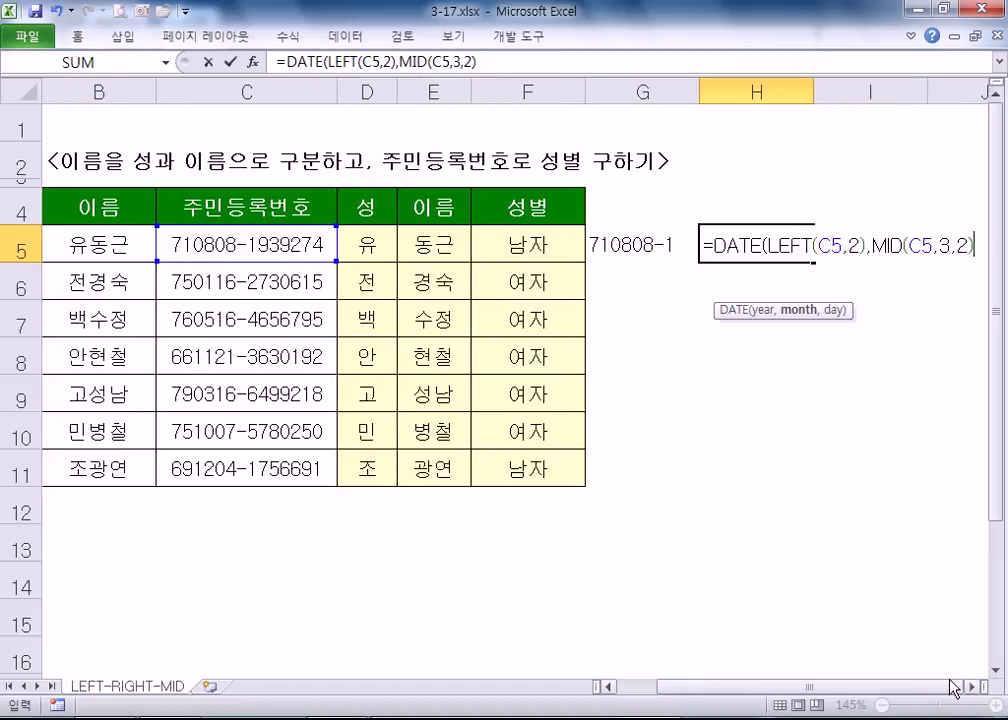
# - Complete H5's DATE formula with MID(C5,5,2) for the day, showing 1971-08-08
pyautogui.click(970, 687)
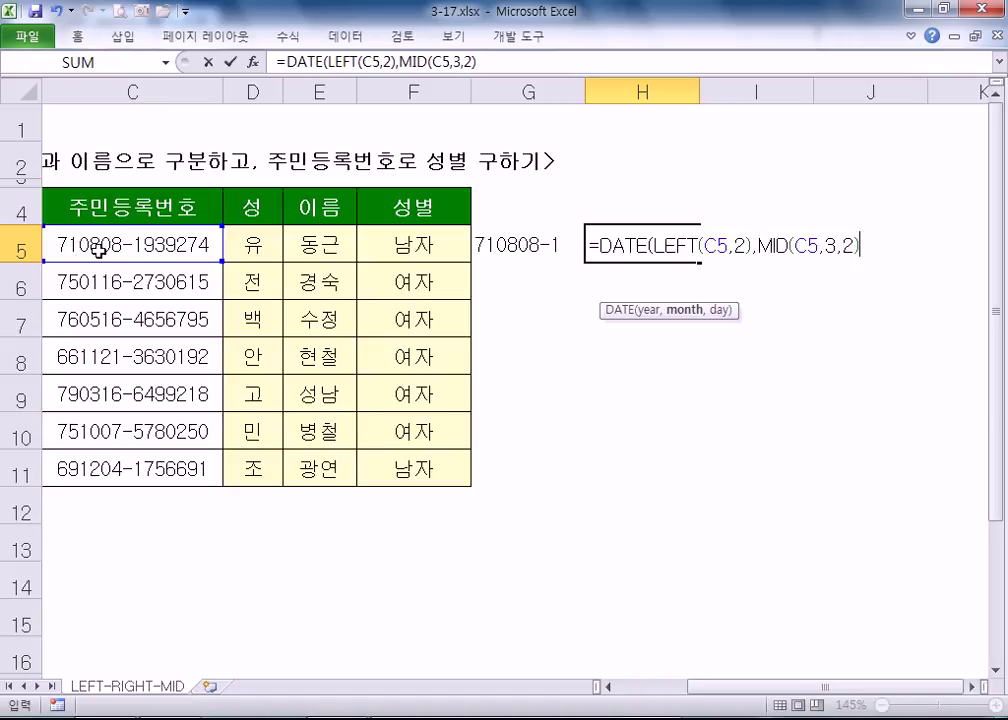
pyautogui.write(',')
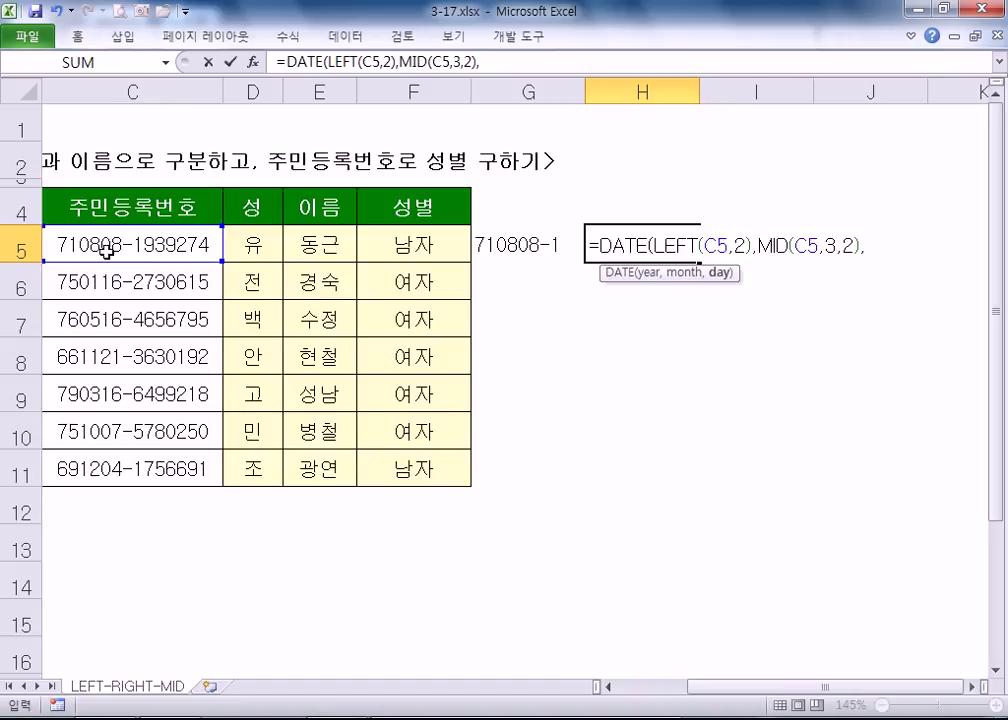
pyautogui.write('MID(')
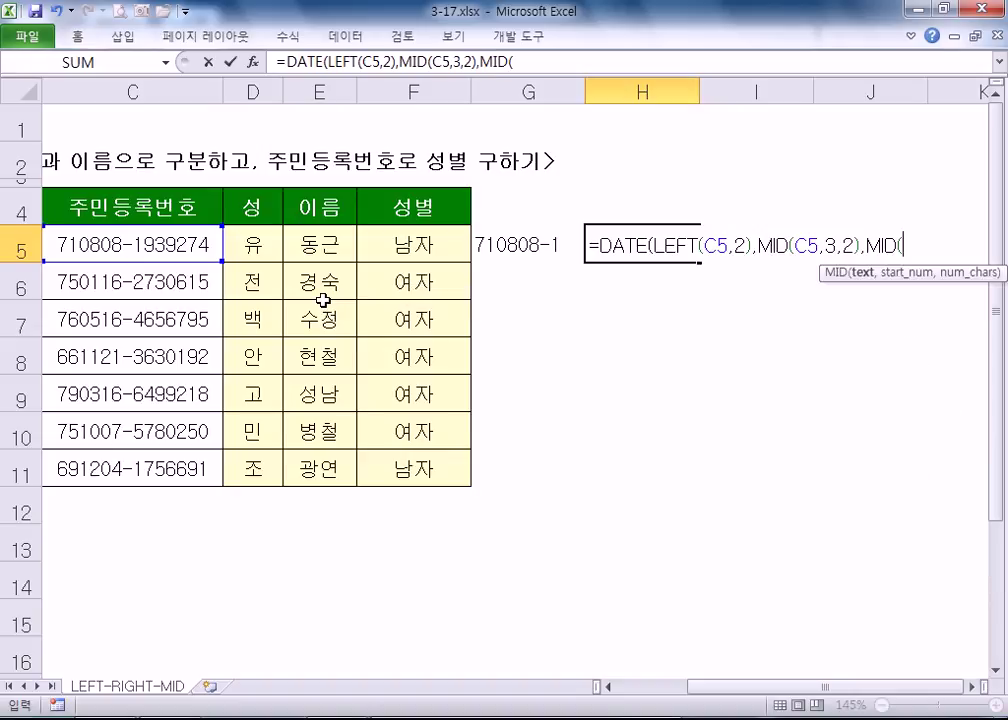
pyautogui.click(120, 241)
pyautogui.write(',')
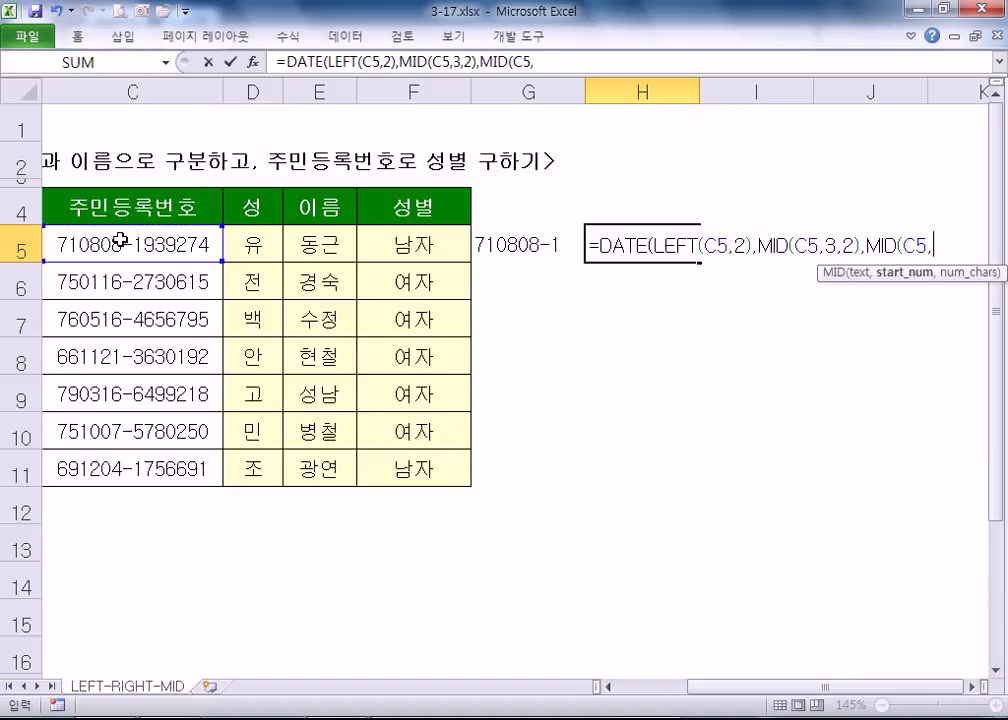
pyautogui.write('5,2')
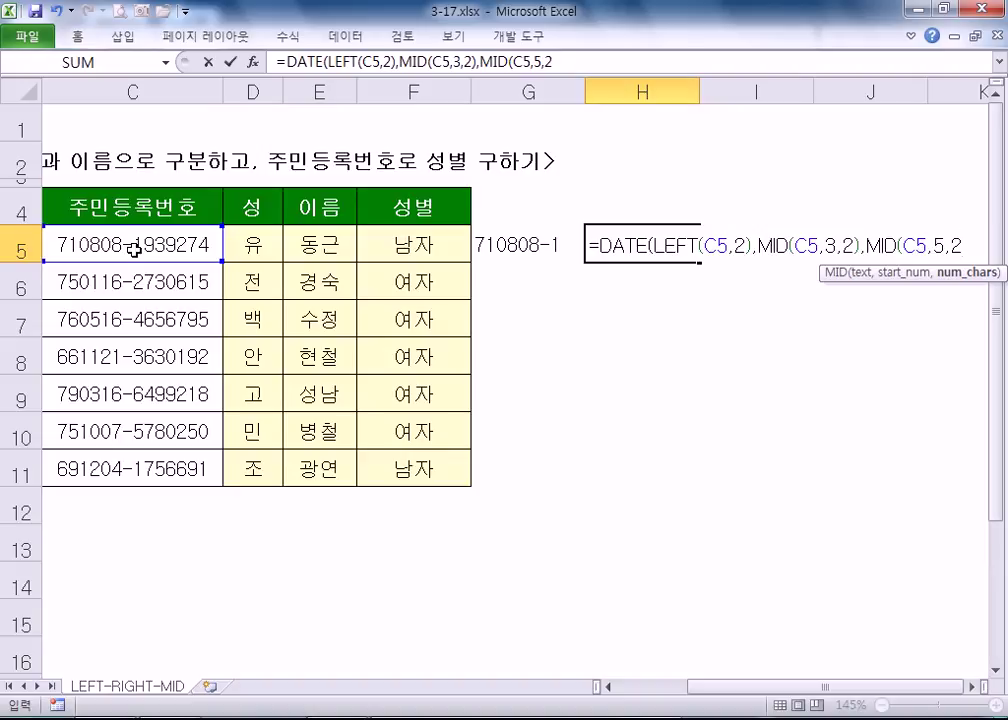
pyautogui.write('))')
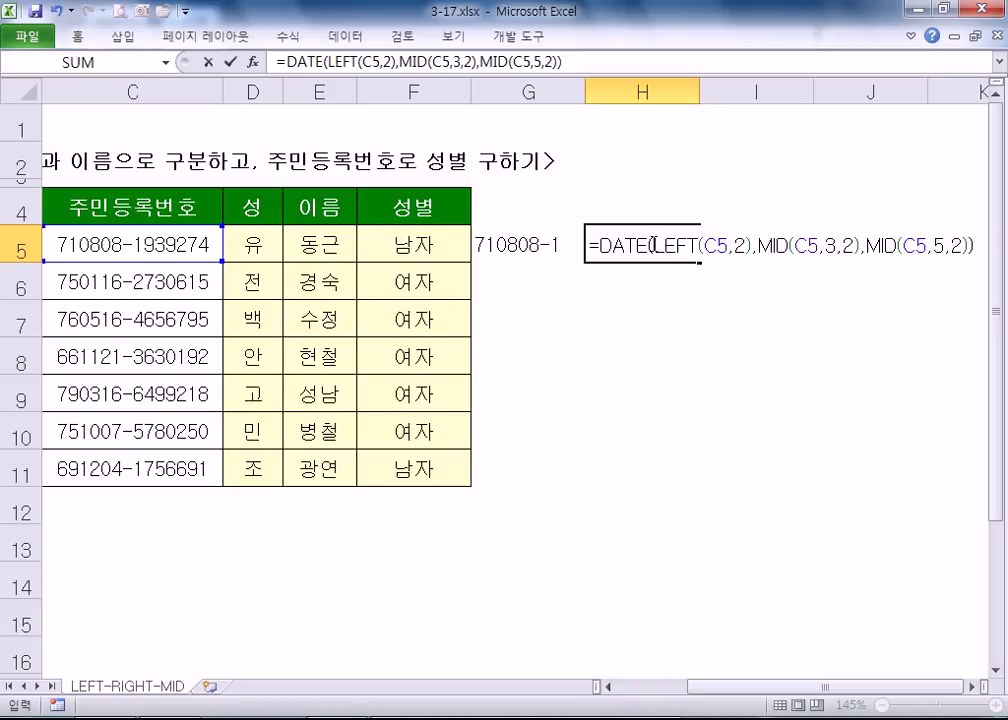
pyautogui.moveTo(665, 244); pyautogui.dragTo(733, 244)
pyautogui.click(808, 244)
pyautogui.moveTo(809, 244); pyautogui.dragTo(969, 246)
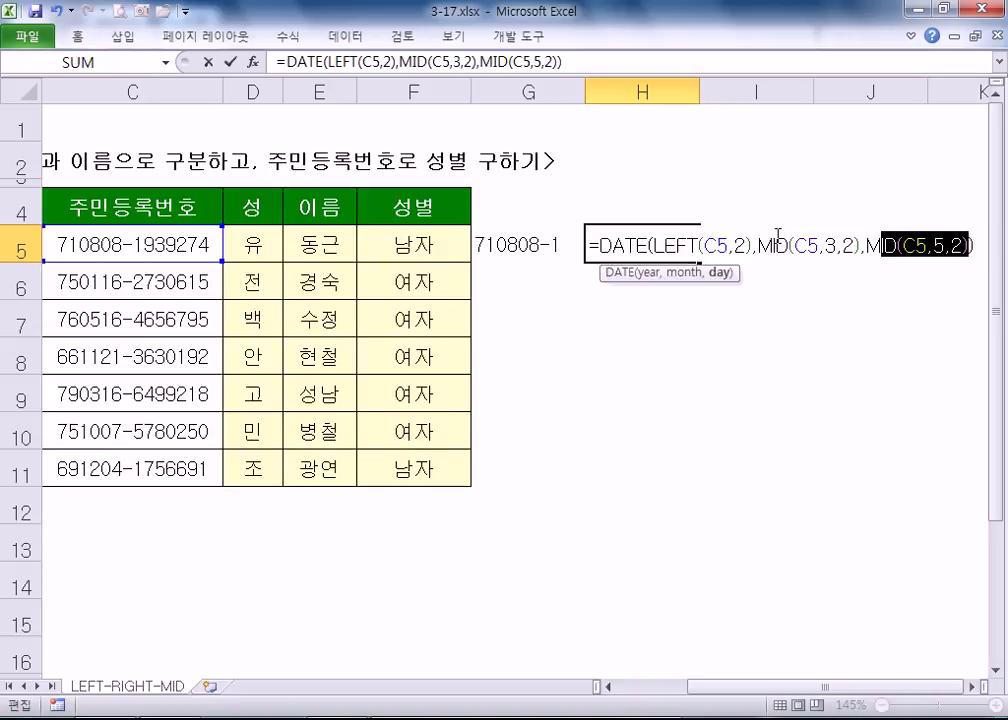
pyautogui.press('Return')
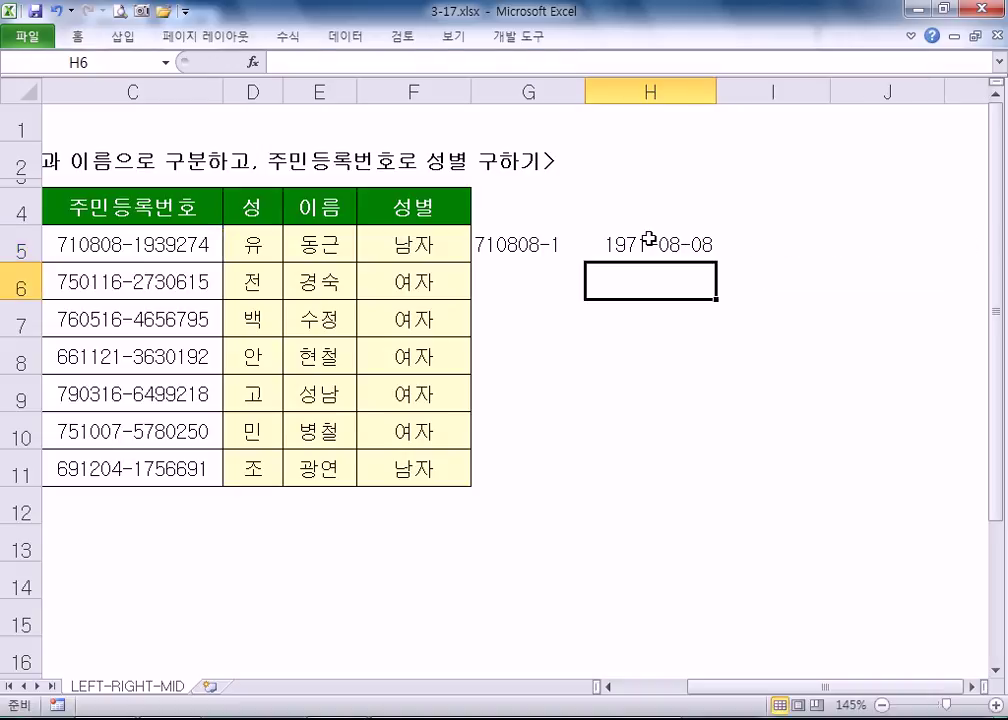
# - Check the H5 and G5 formulas, then fill H5's DATE formula down to H11
pyautogui.click(646, 240)
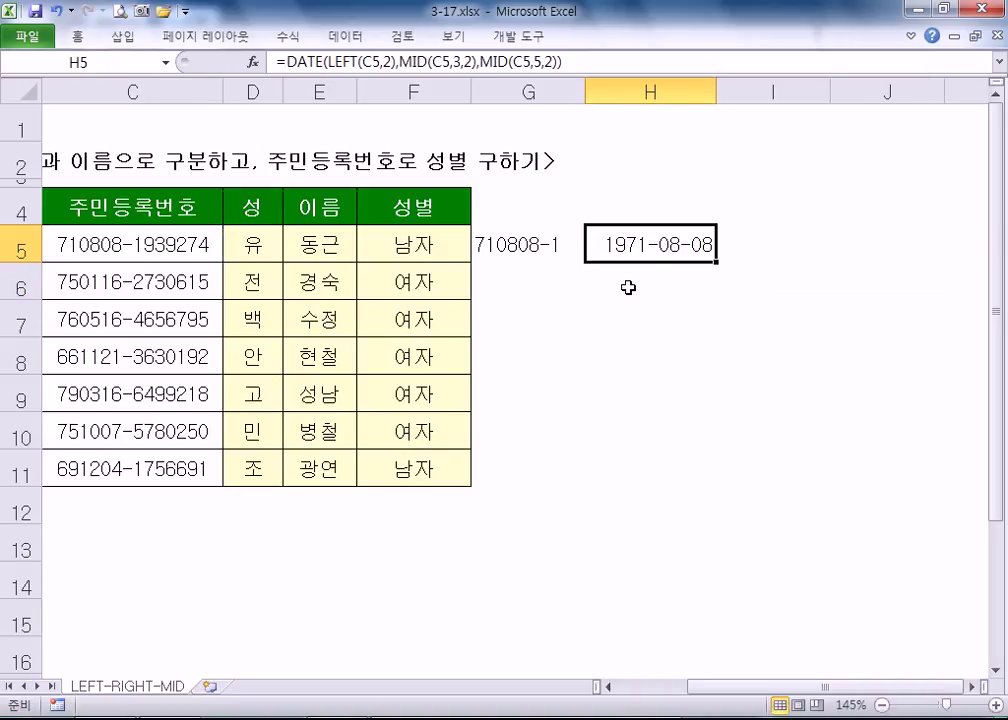
pyautogui.press('F2')
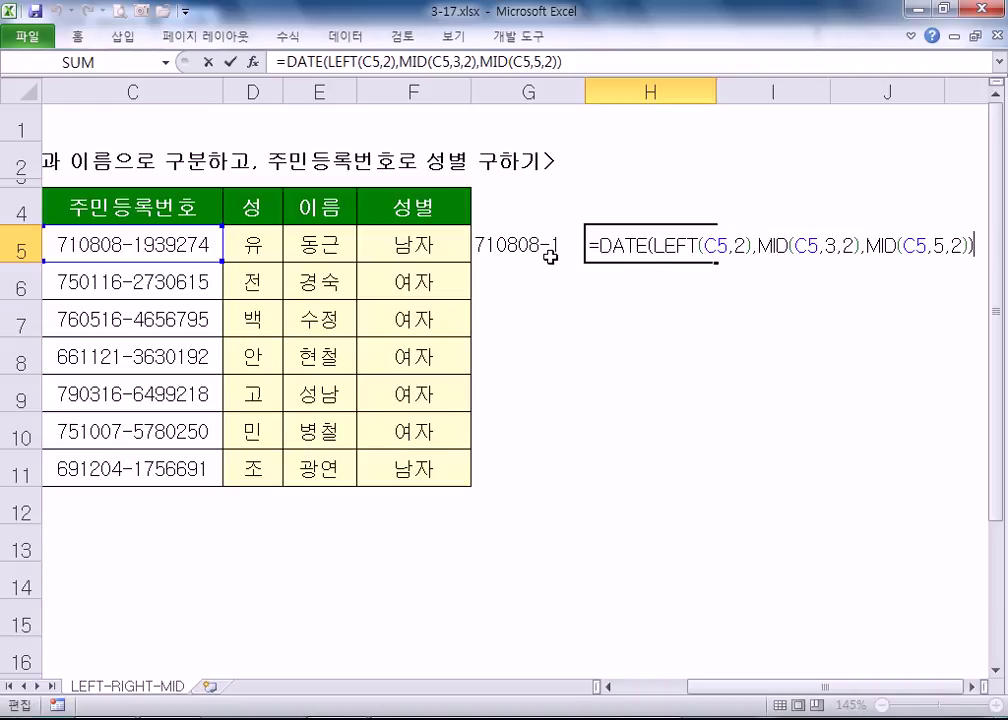
pyautogui.press('Escape')
pyautogui.click(500, 245)
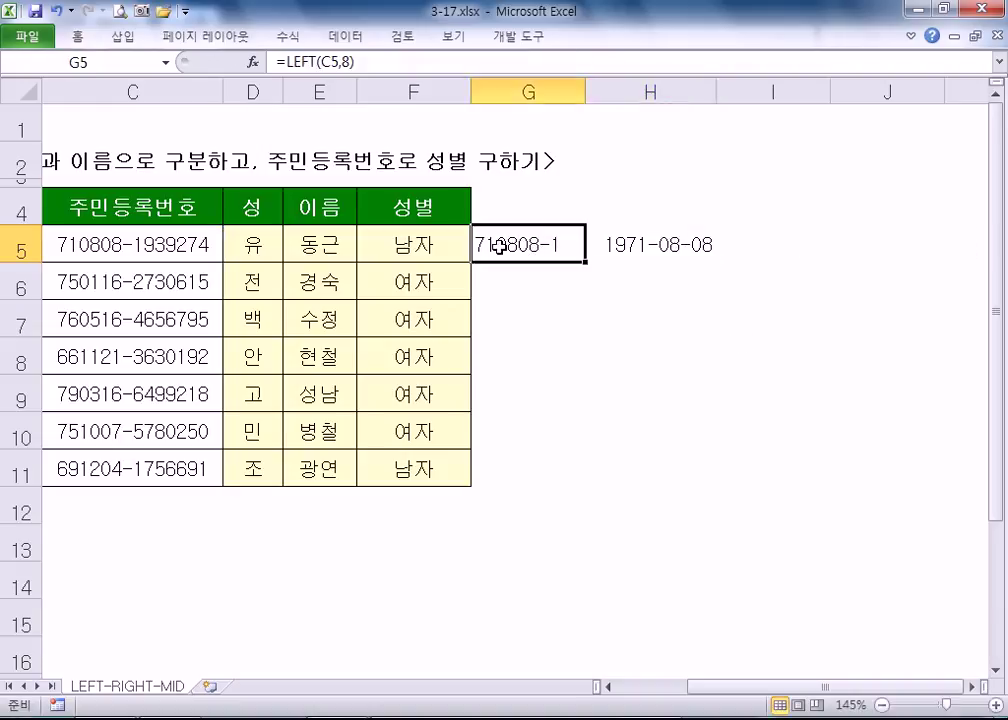
pyautogui.doubleClick(616, 243)
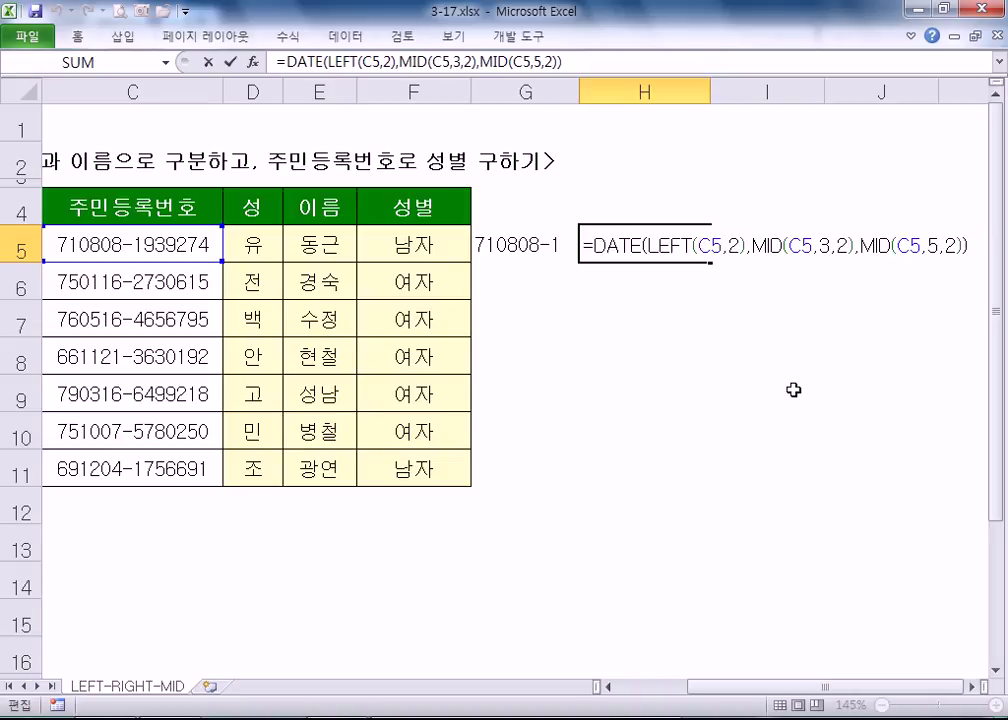
pyautogui.press('Return')
pyautogui.click(700, 247)
pyautogui.moveTo(711, 265); pyautogui.dragTo(704, 484)
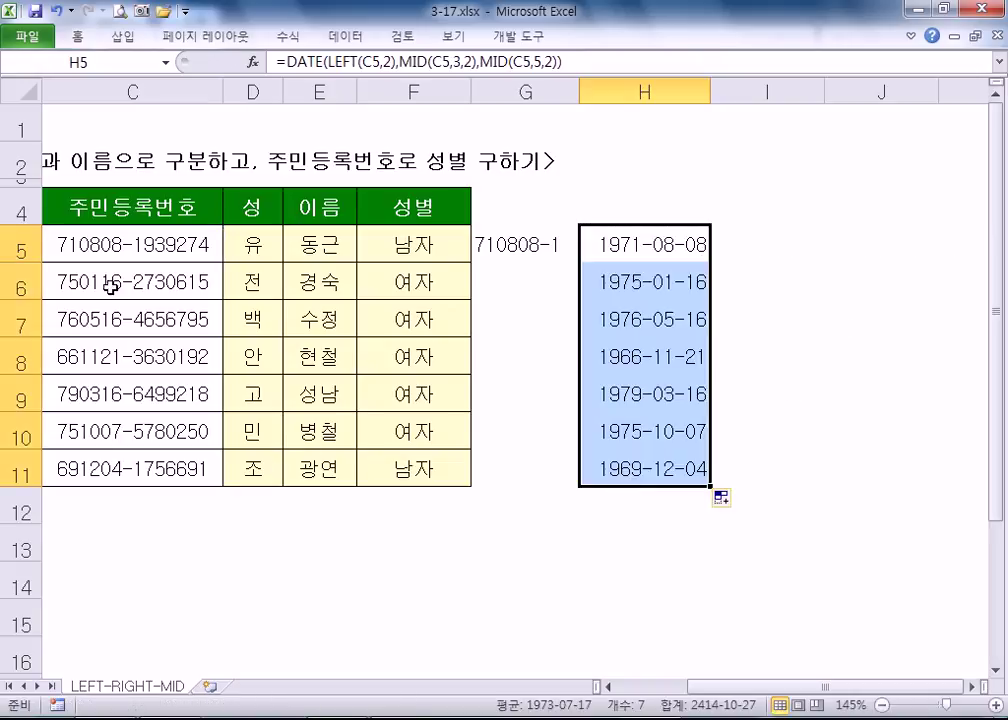
pyautogui.click(112, 286)
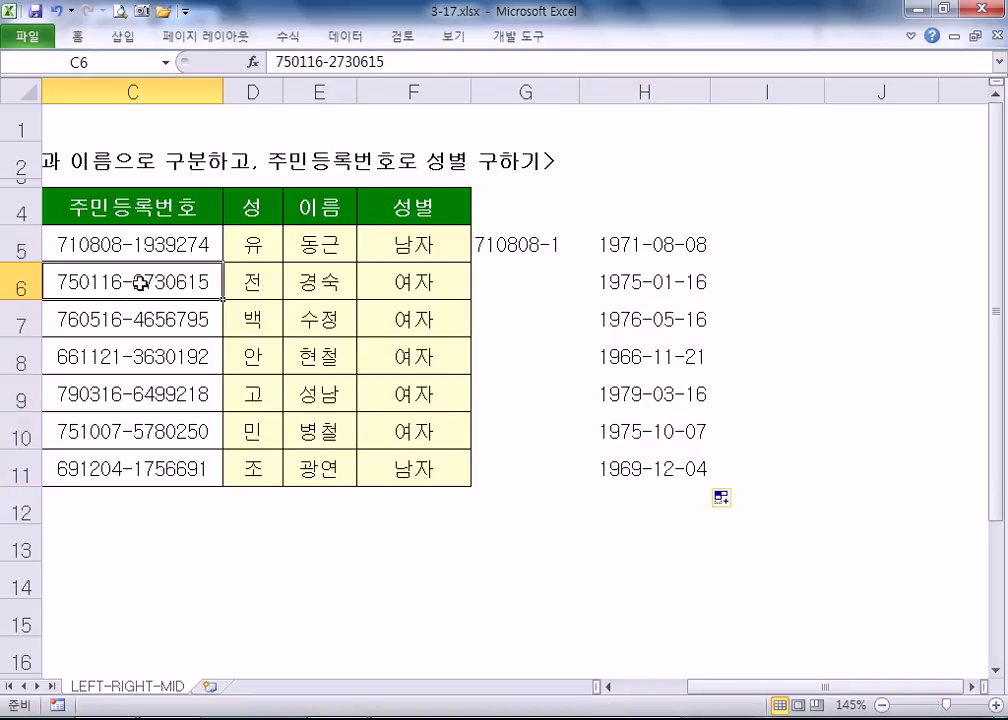
pyautogui.moveTo(139, 330); pyautogui.dragTo(146, 376)
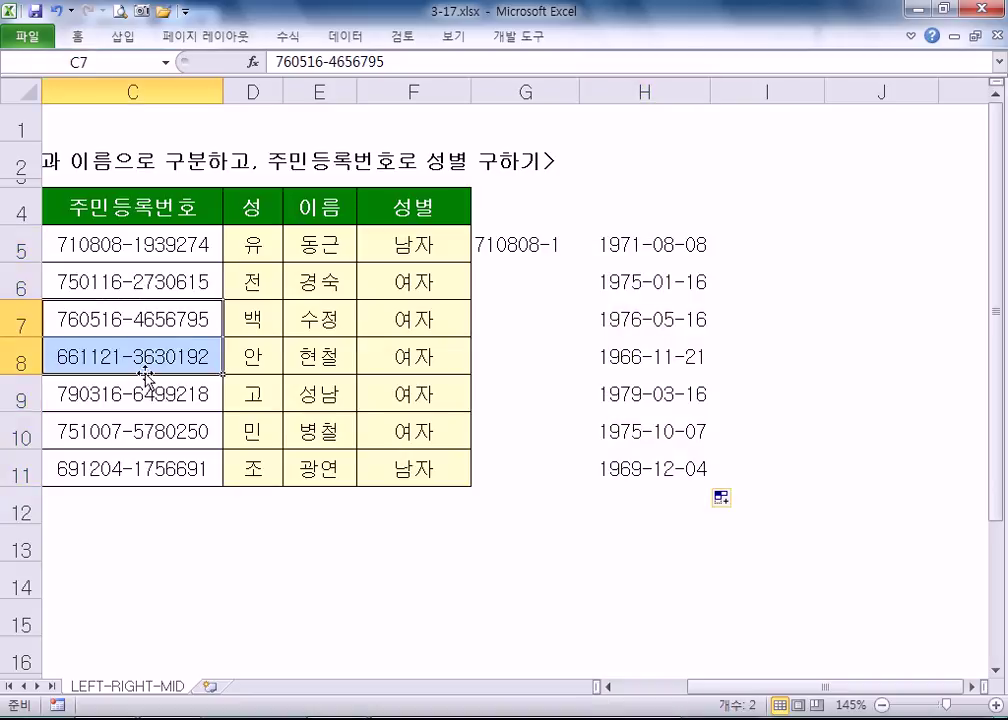
pyautogui.click(142, 322)
pyautogui.click(143, 357)
pyautogui.click(141, 325)
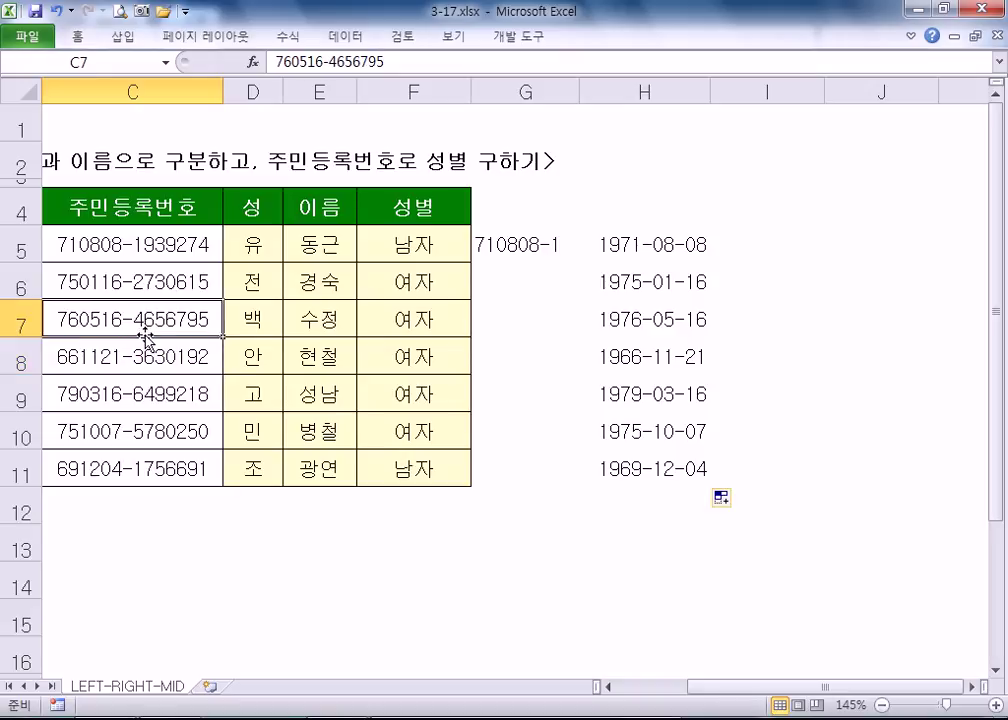
pyautogui.click(619, 326)
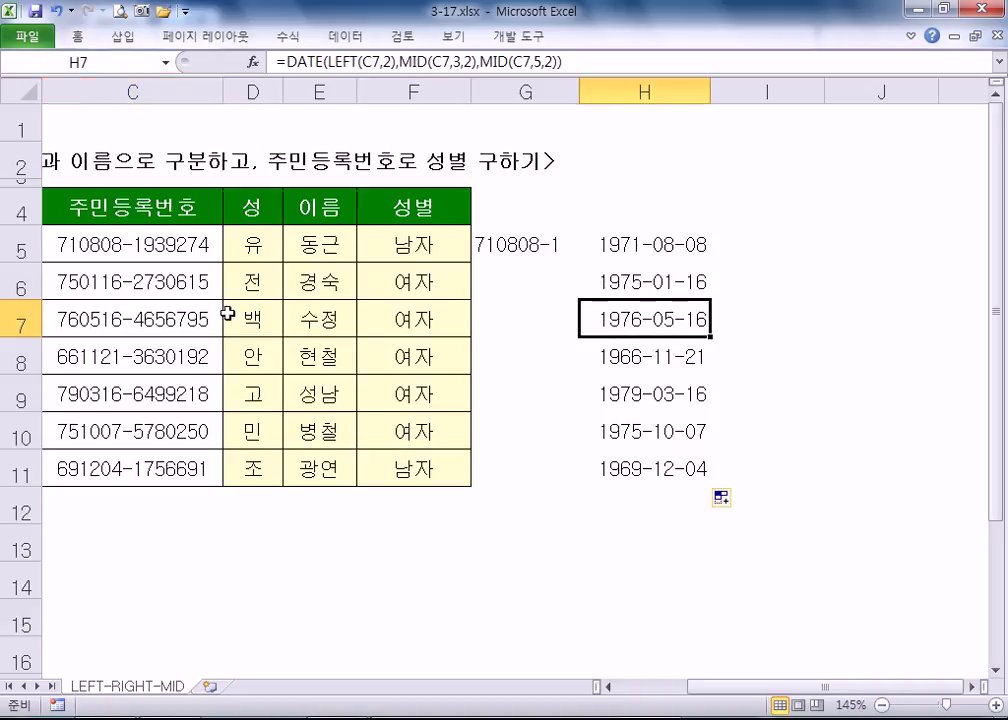
pyautogui.click(138, 312)
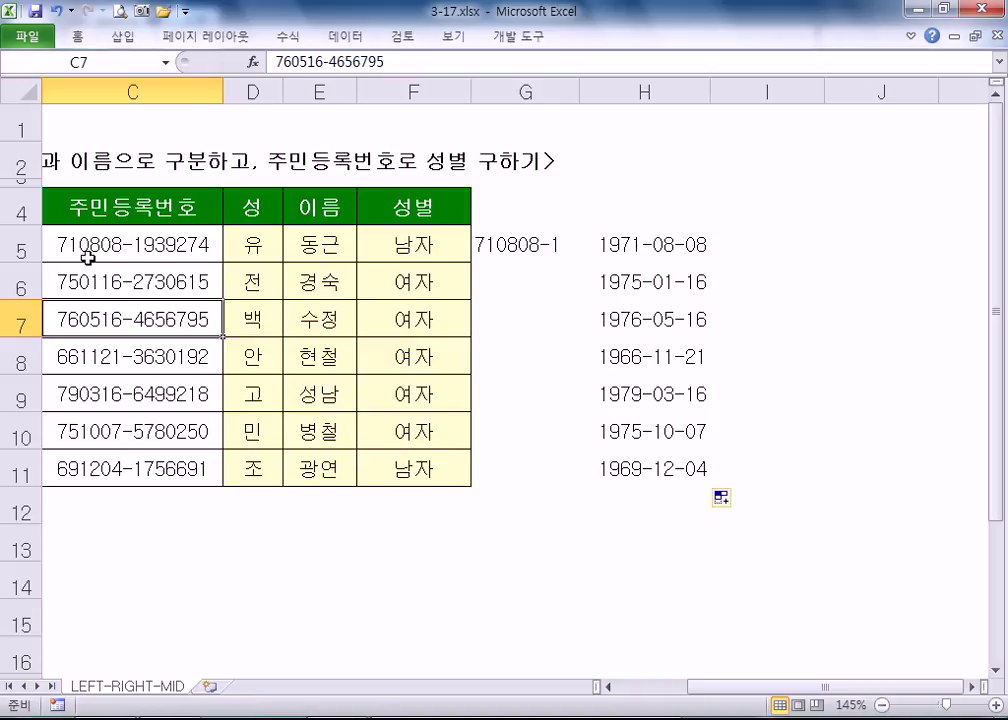
pyautogui.doubleClick(148, 319)
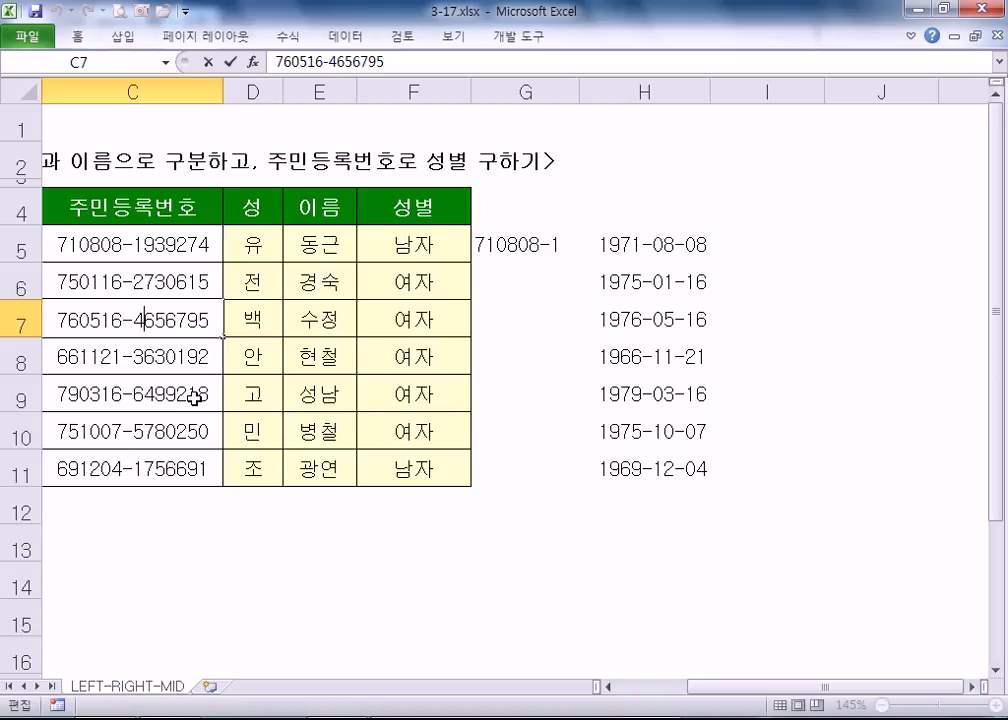
# - Inspect C9's ID number without changes, then open H5's DATE formula for editing
pyautogui.doubleClick(197, 395)
pyautogui.moveTo(199, 395); pyautogui.dragTo(191, 395)
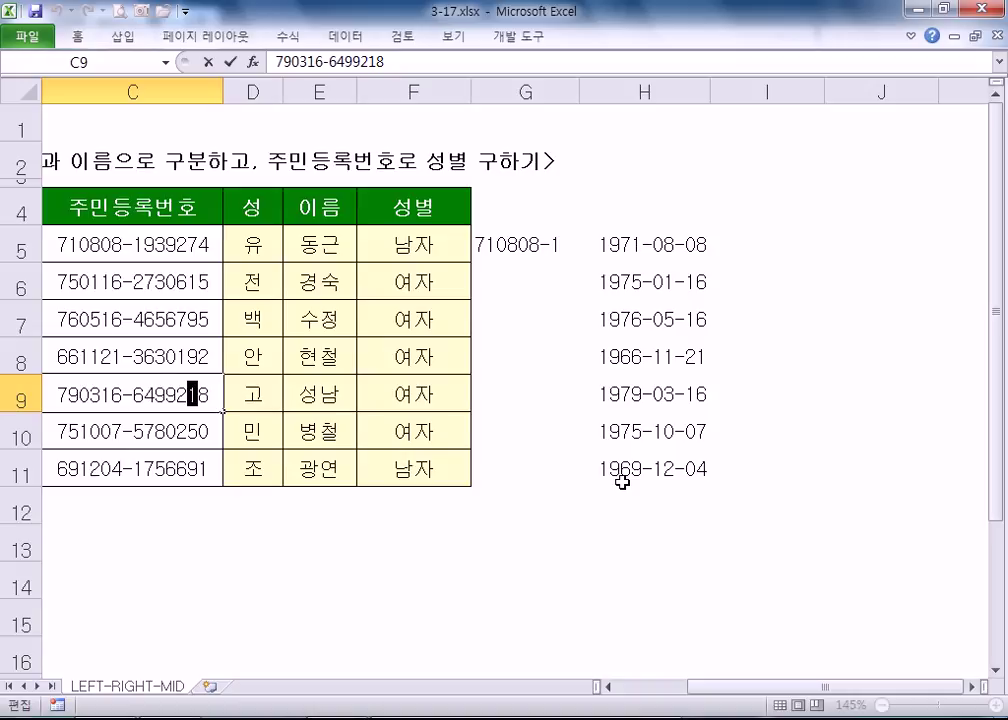
pyautogui.press('Escape')
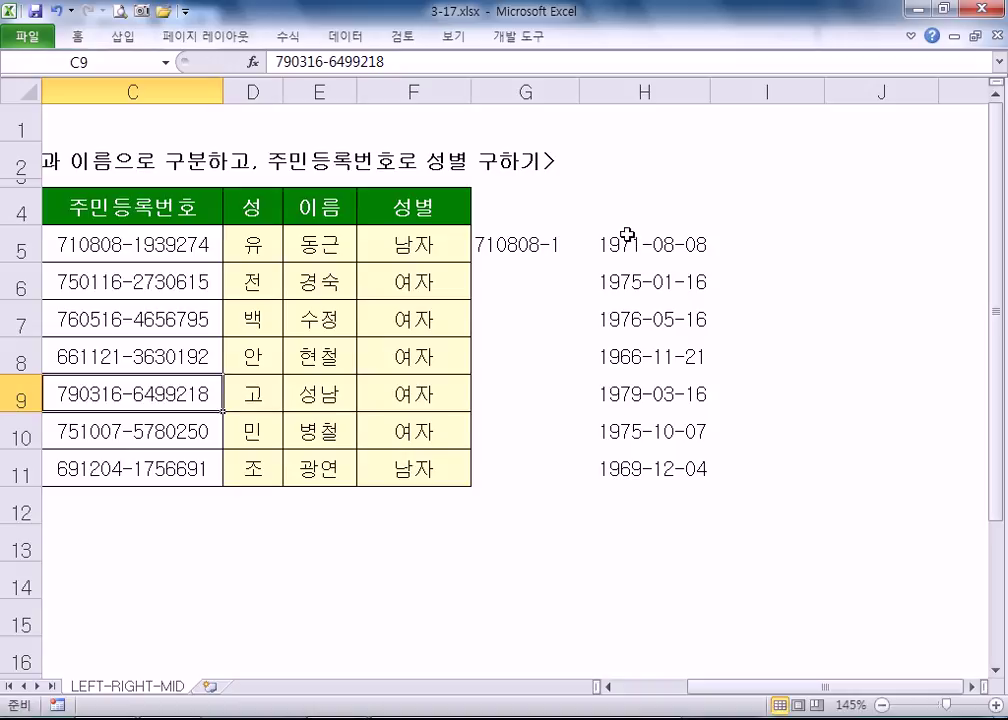
pyautogui.click(612, 238)
pyautogui.press('F2')
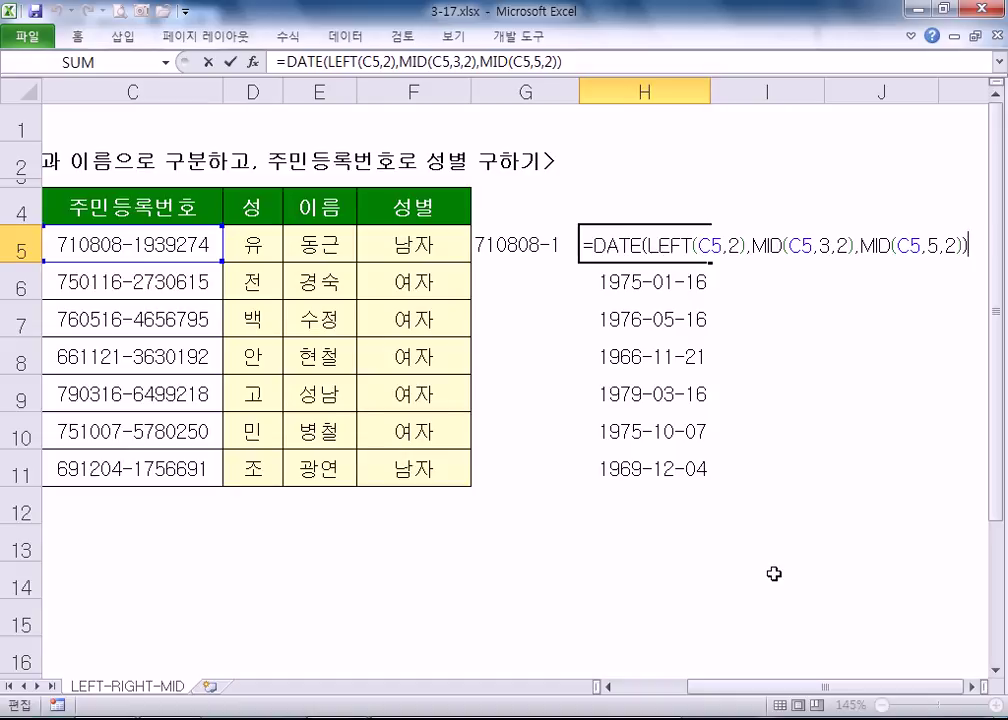
pyautogui.click(645, 245)
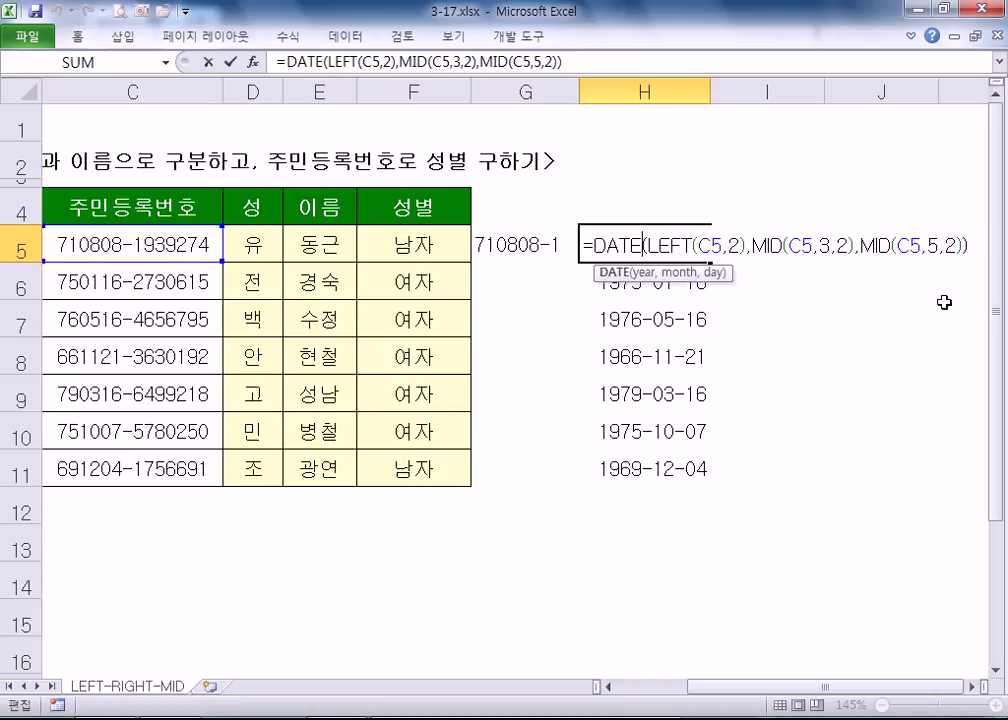
pyautogui.write('MID')
pyautogui.press('Delete')
pyautogui.press('Delete')
pyautogui.press('Delete')
pyautogui.press('Delete')
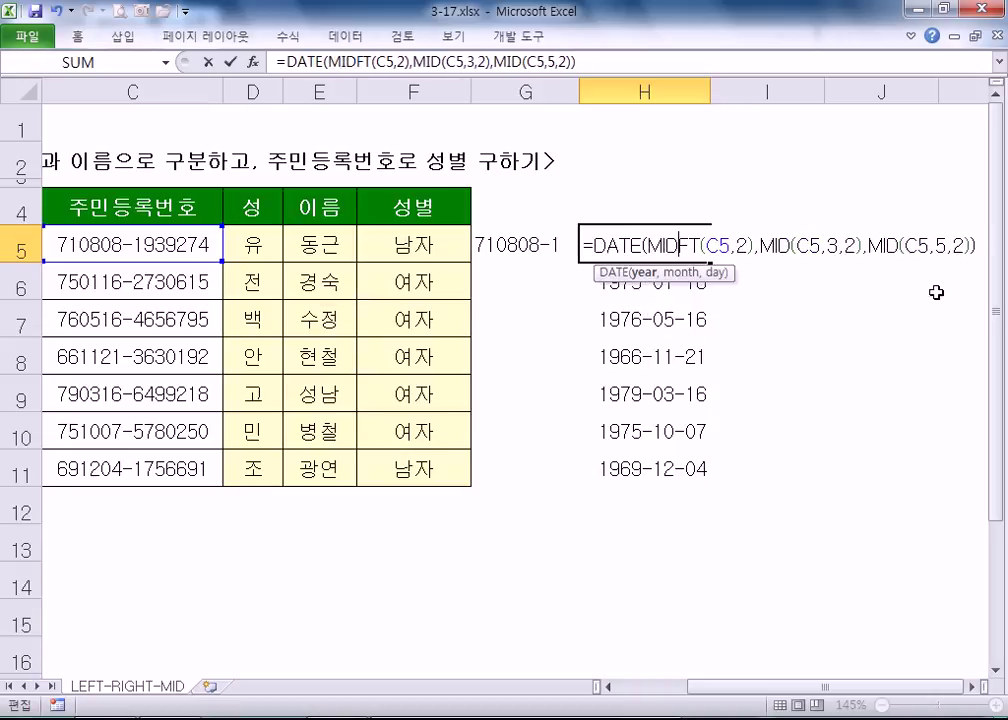
pyautogui.press('Left')
pyautogui.press('Left')
pyautogui.write('1,')
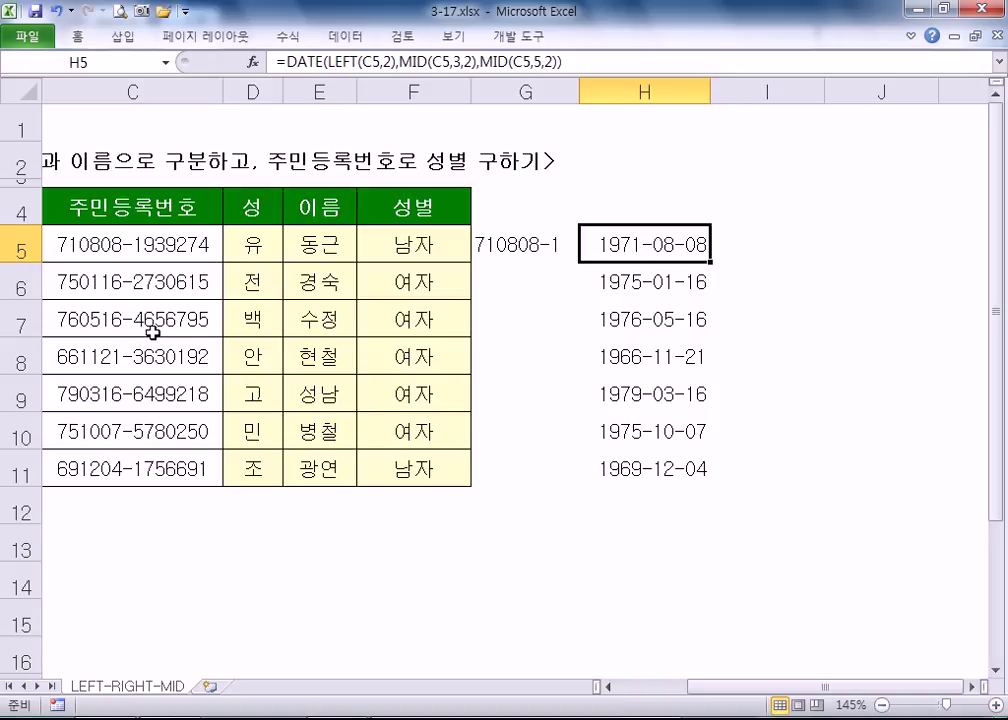
pyautogui.click(27, 38)
pyautogui.press('Escape')
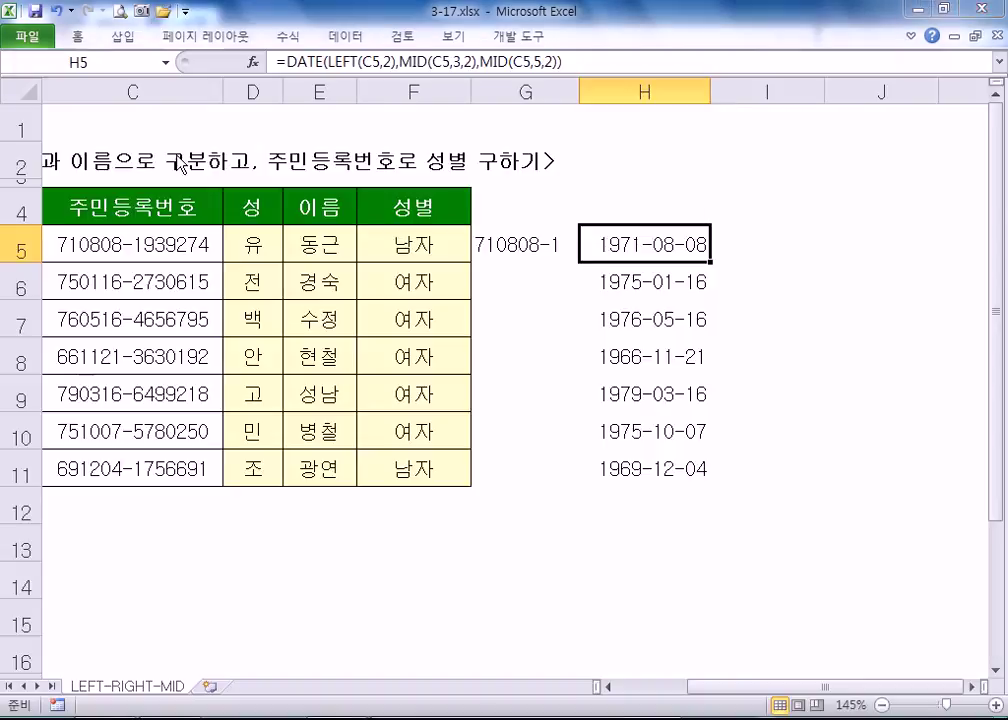
pyautogui.hotkey('ctrl', 'o')
# - Open 3-18.xlsx from the example folder and zoom in on its LEN sheet
pyautogui.click(331, 407)
pyautogui.scroll(-4, 331, 410)
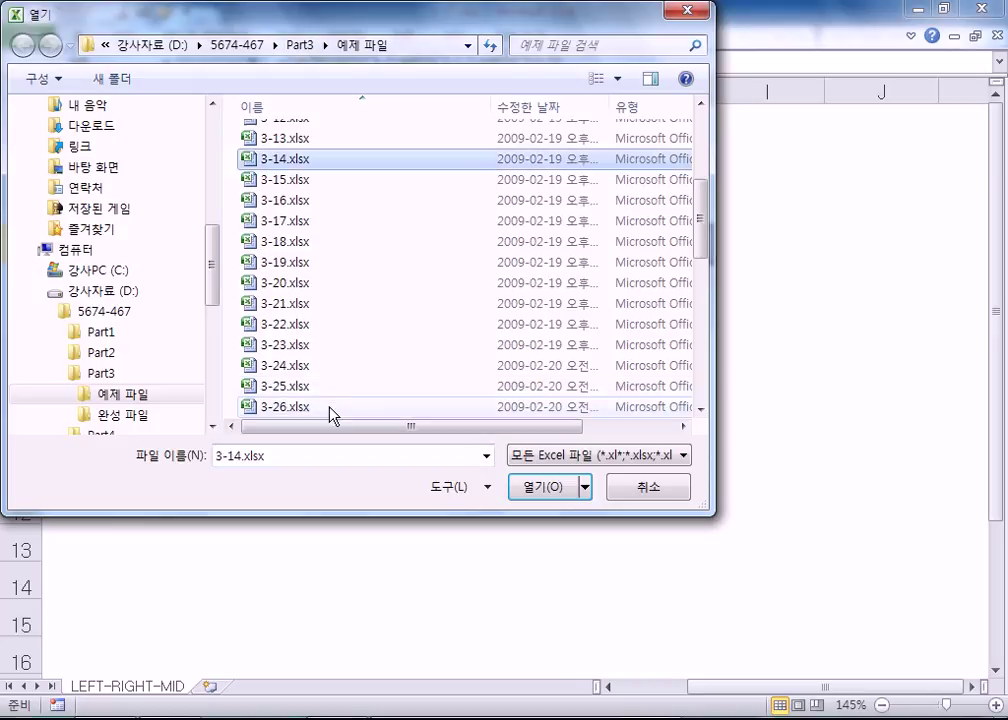
pyautogui.doubleClick(288, 242)
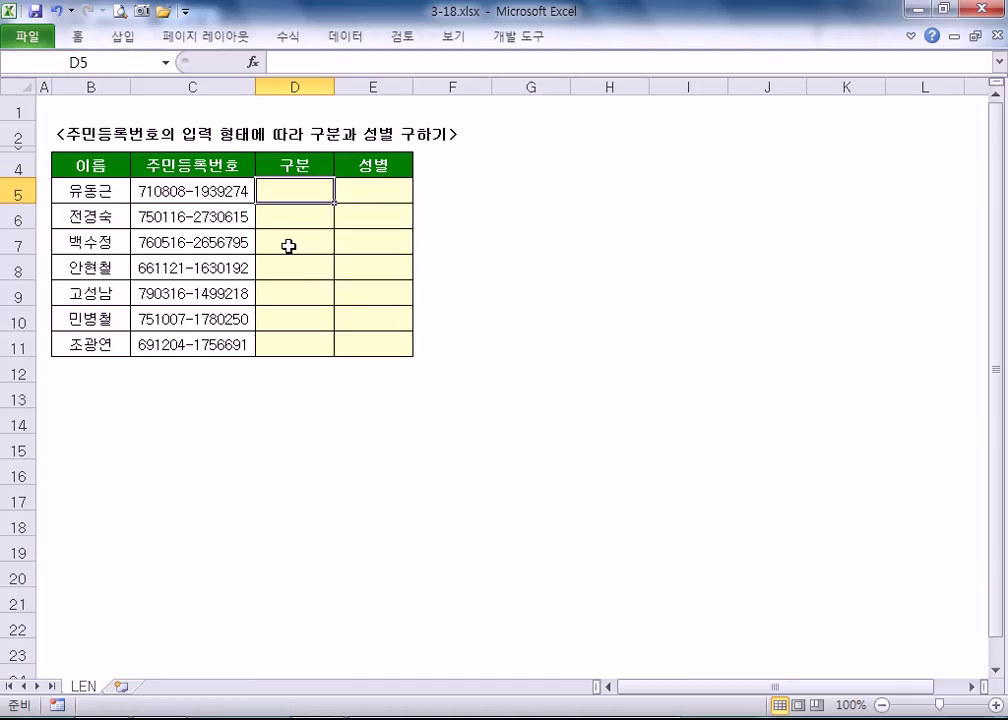
pyautogui.keyDown('ctrl'); pyautogui.scroll(3, 3, 253); pyautogui.keyUp('ctrl')
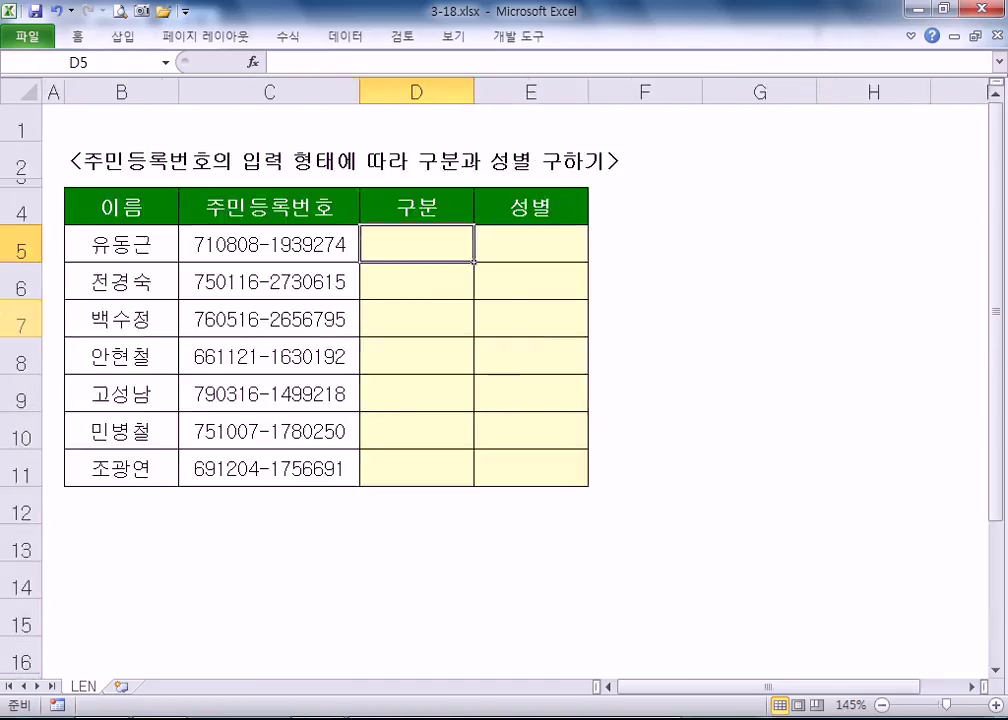
pyautogui.keyDown('ctrl'); pyautogui.scroll(2, 3, 253); pyautogui.keyUp('ctrl')
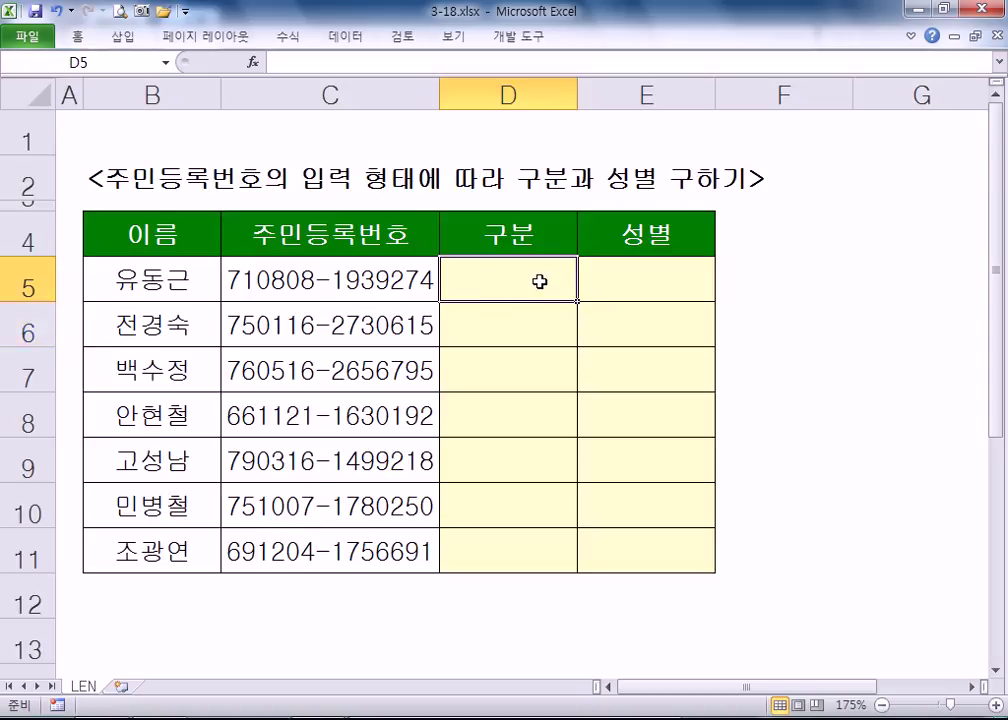
pyautogui.write('=')
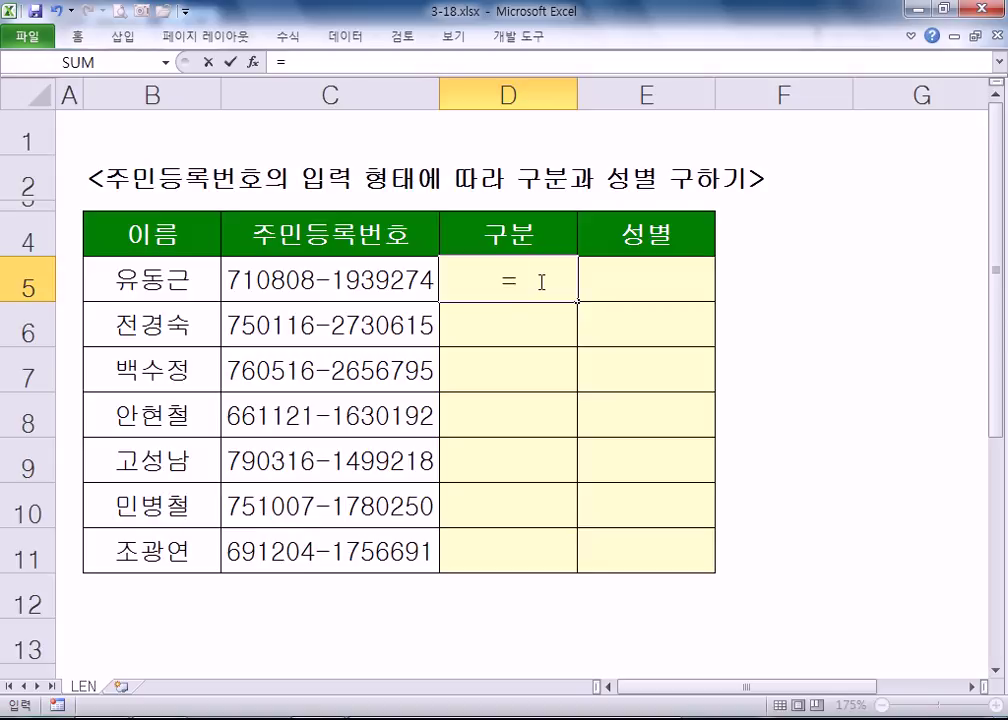
pyautogui.write('IF(')
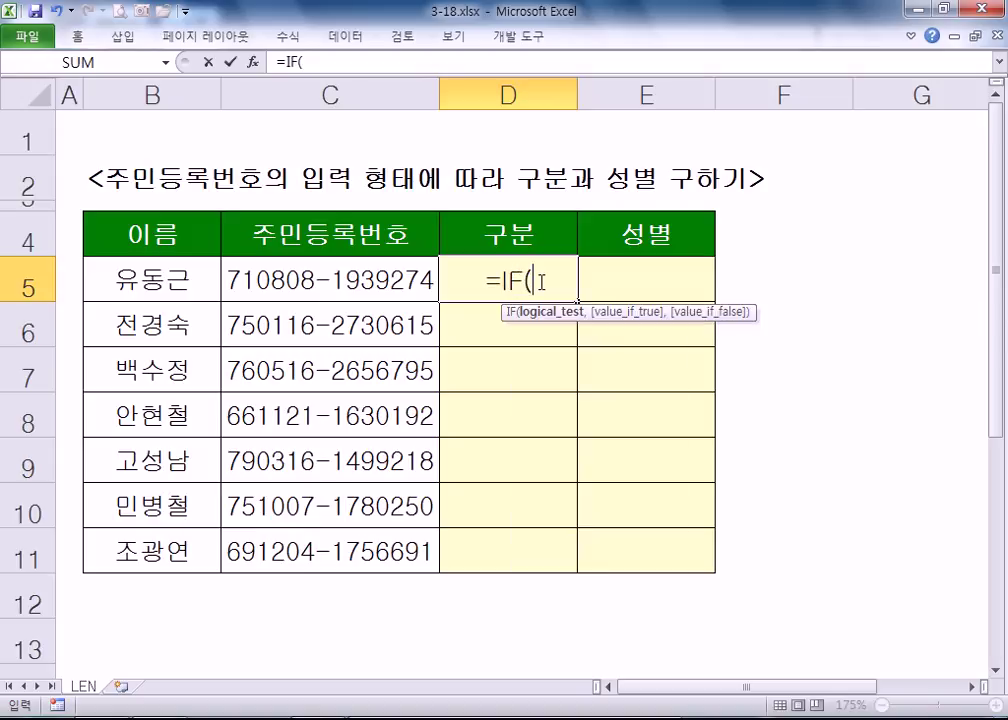
pyautogui.write('LEN(')
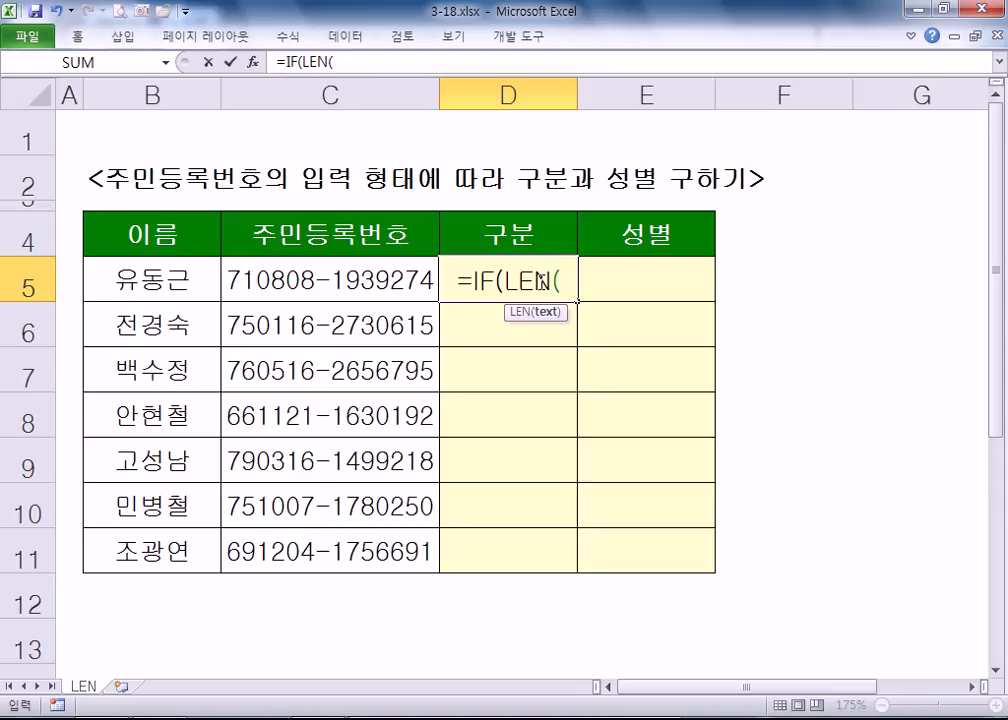
pyautogui.click(330, 280)
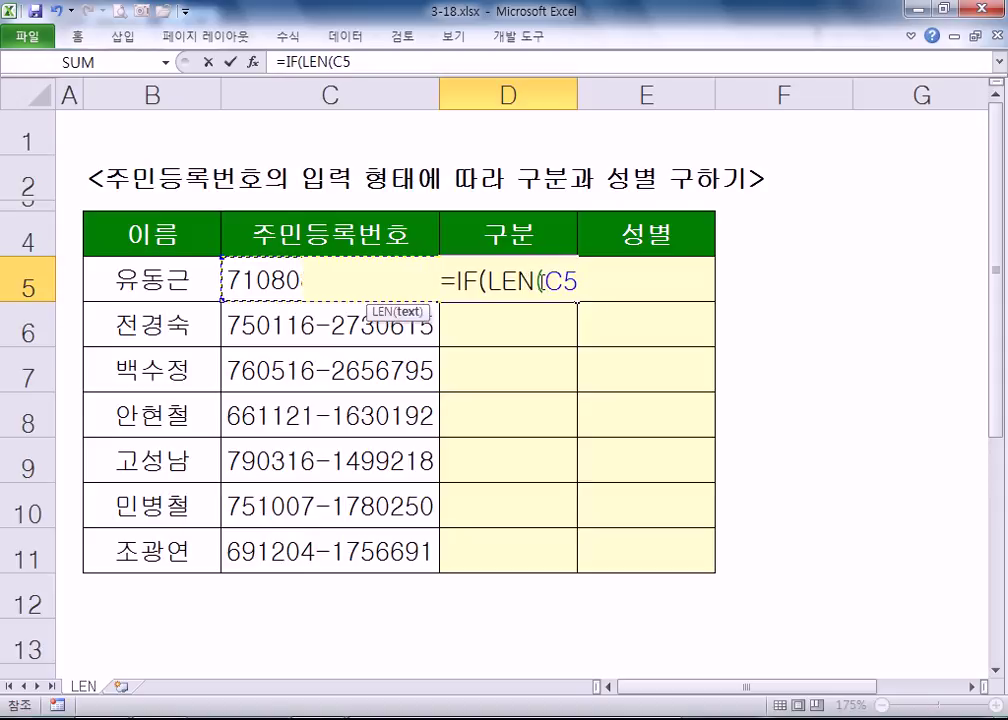
pyautogui.write(')=14')
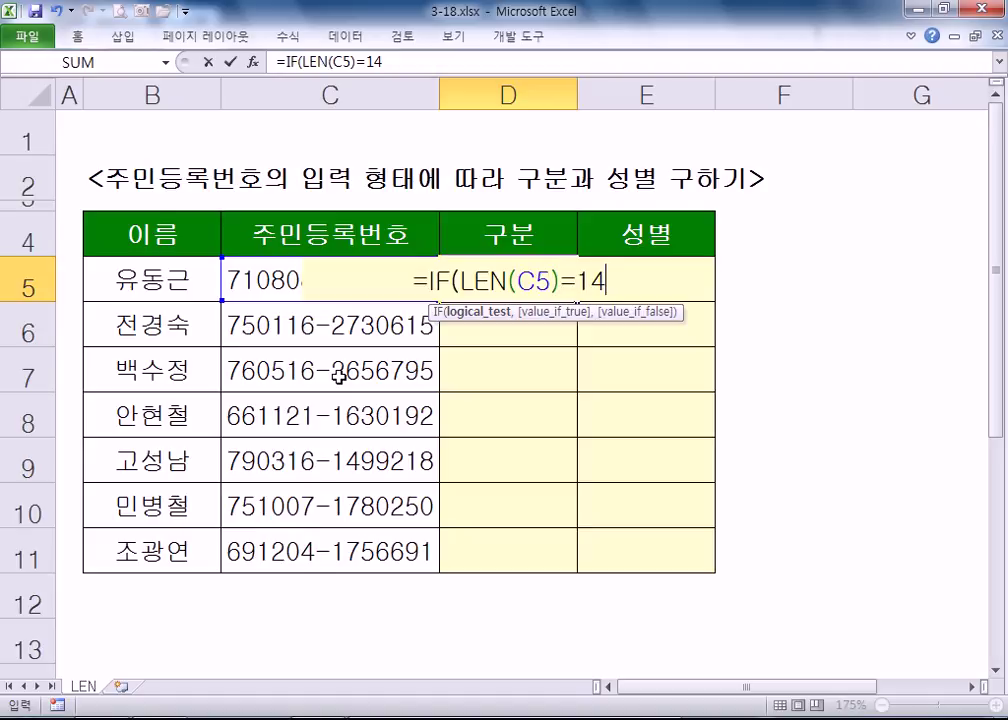
pyautogui.press('Escape')
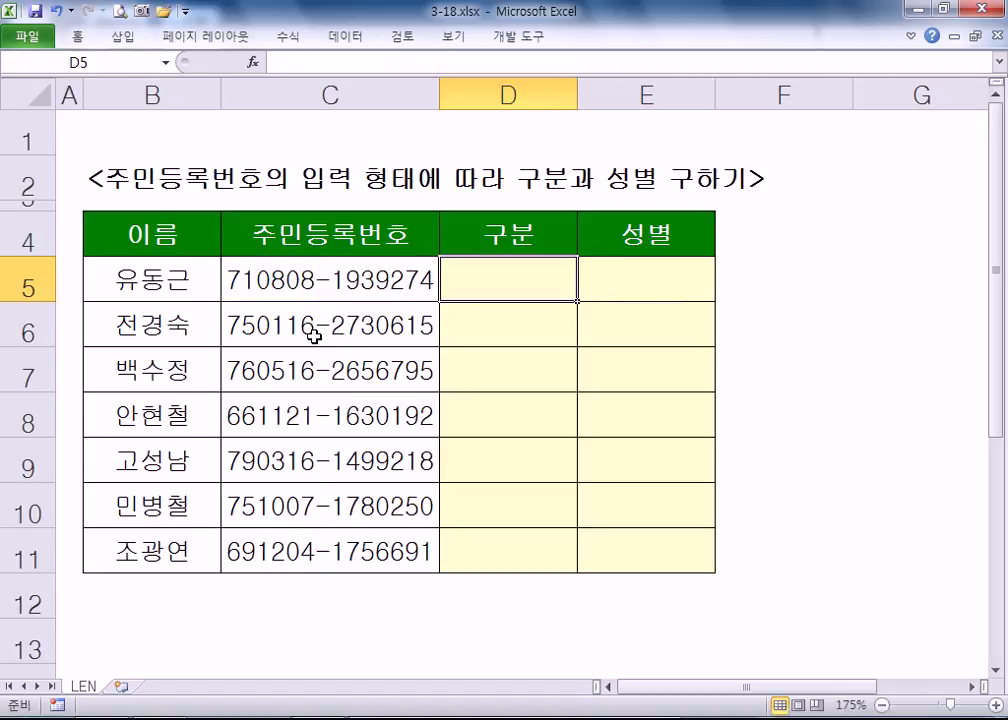
pyautogui.doubleClick(318, 331)
pyautogui.press('BackSpace')
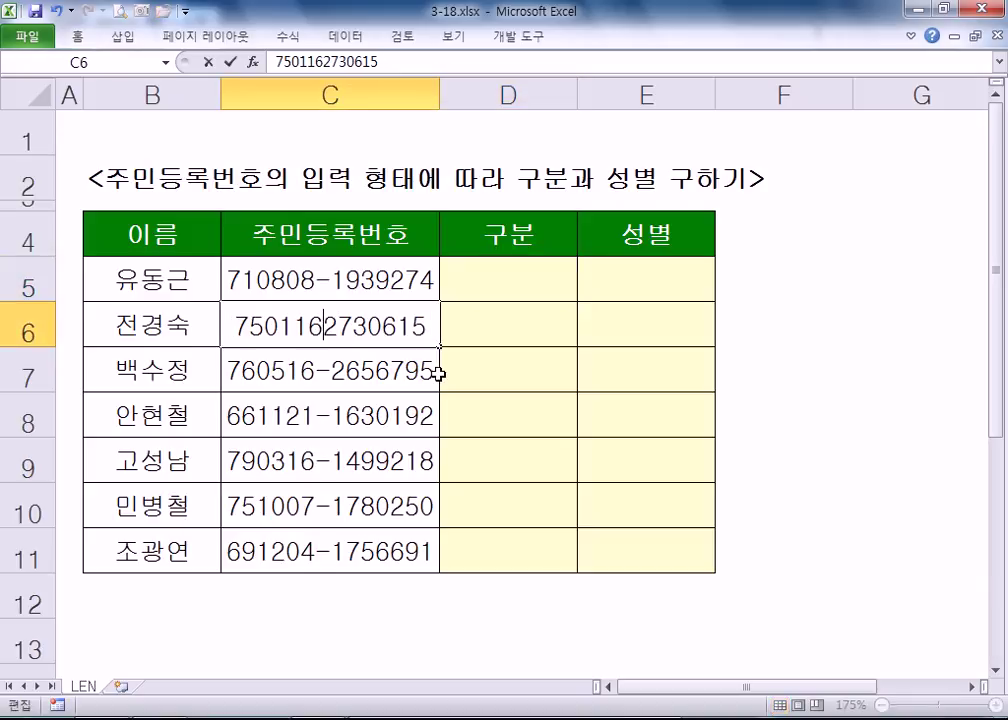
pyautogui.press('Return')
pyautogui.doubleClick(331, 326)
pyautogui.click(346, 283)
pyautogui.click(333, 326)
pyautogui.click(322, 382)
pyautogui.click(322, 430)
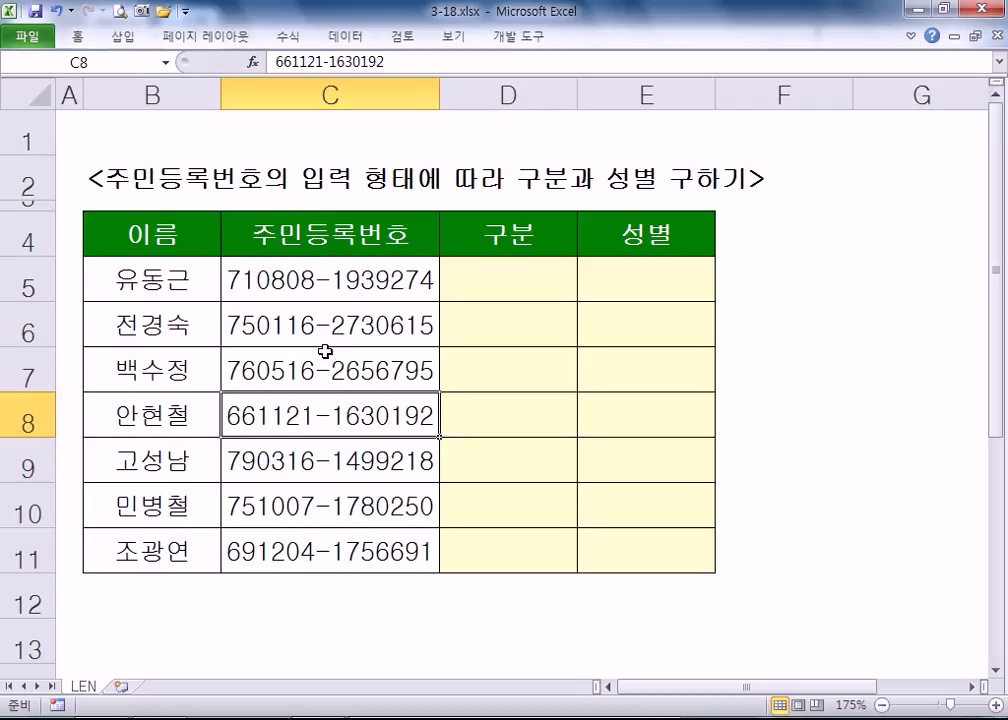
pyautogui.click(321, 319)
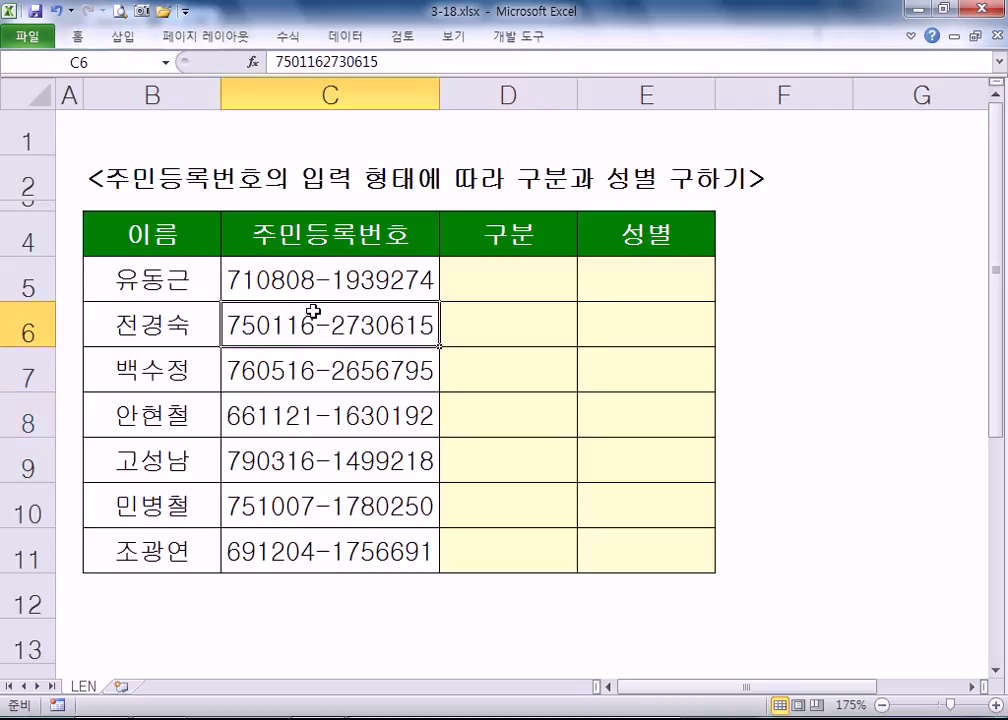
pyautogui.click(313, 281)
pyautogui.moveTo(313, 281); pyautogui.dragTo(299, 541)
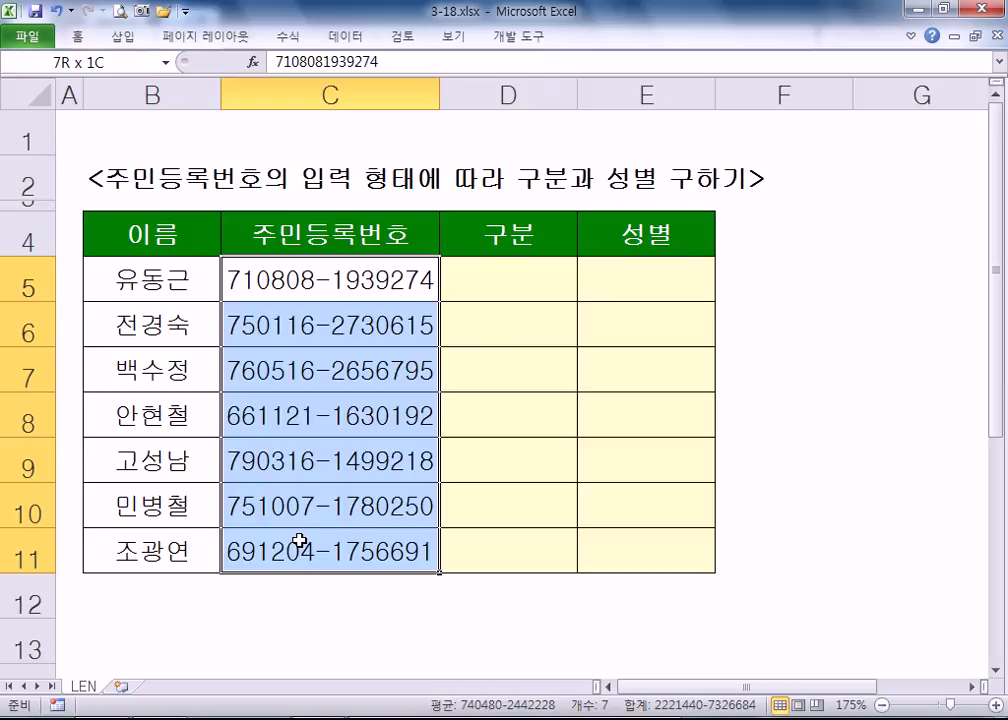
pyautogui.click(400, 268)
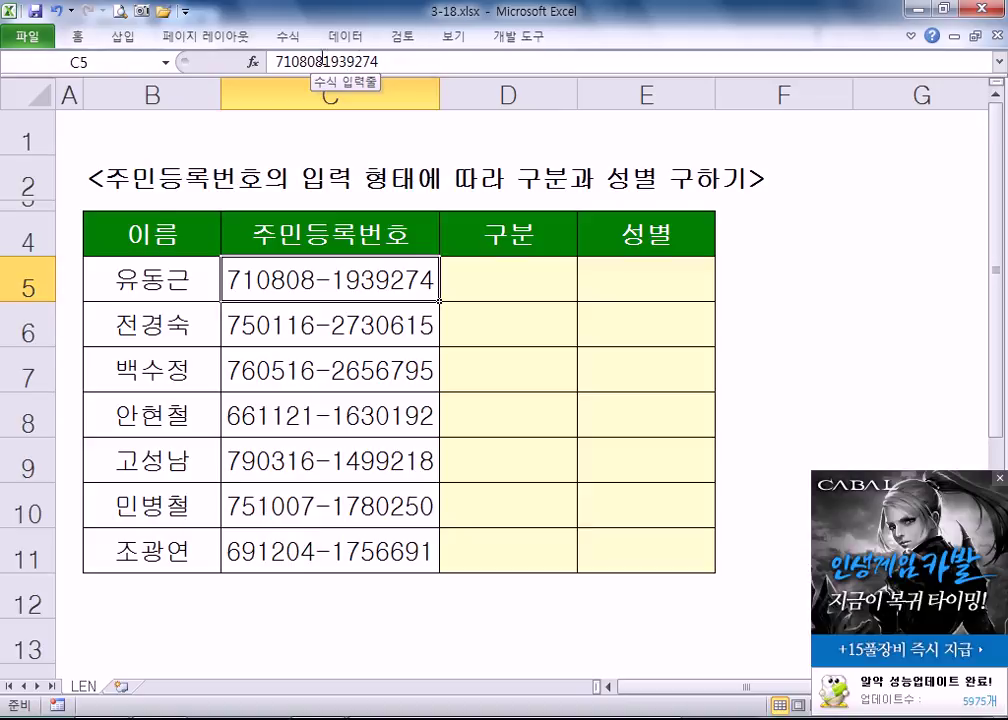
pyautogui.press('Down')
pyautogui.press('Down')
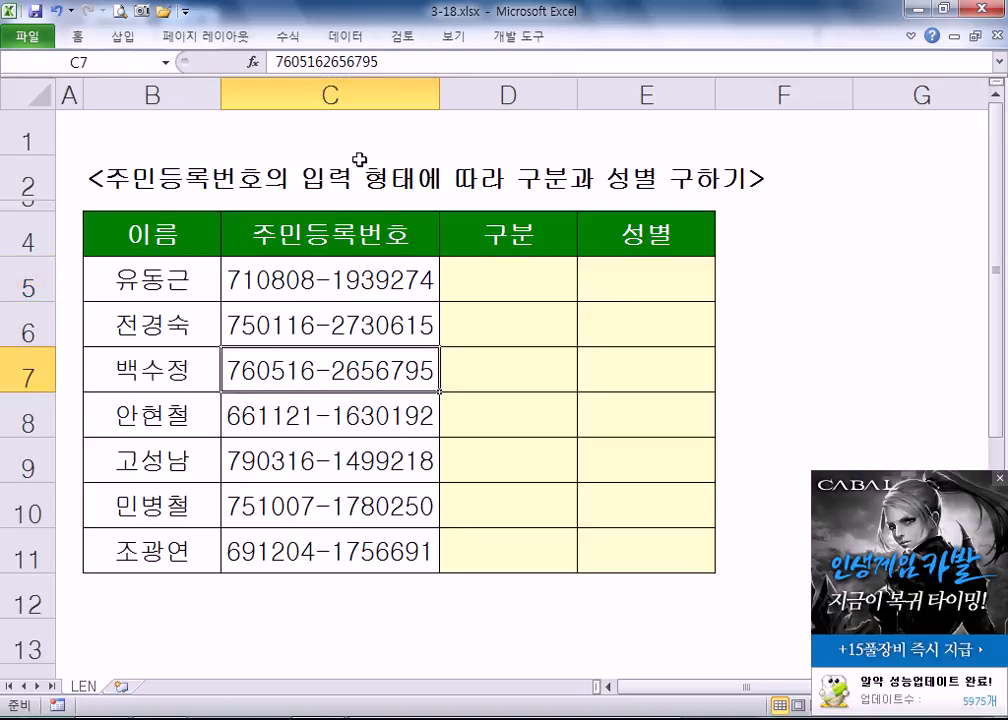
pyautogui.press('Down')
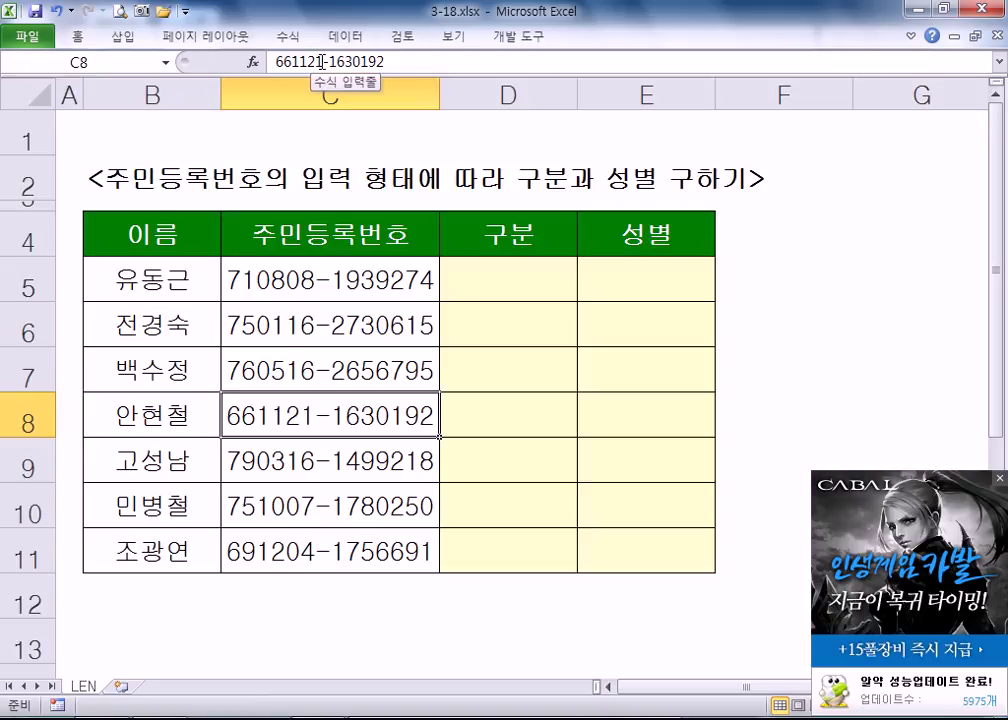
pyautogui.click(324, 62)
pyautogui.press('Delete')
pyautogui.press('Return')
pyautogui.click(293, 371)
pyautogui.doubleClick(293, 371)
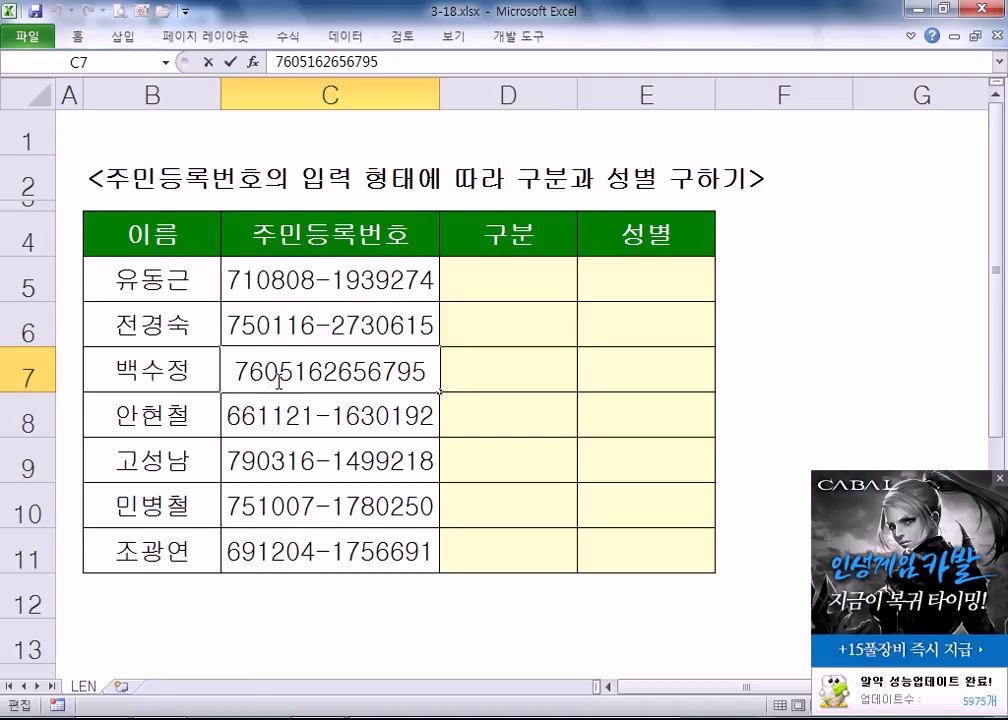
pyautogui.press('Right')
pyautogui.press('Right')
pyautogui.write('-')
pyautogui.press('Return')
pyautogui.press('Return')
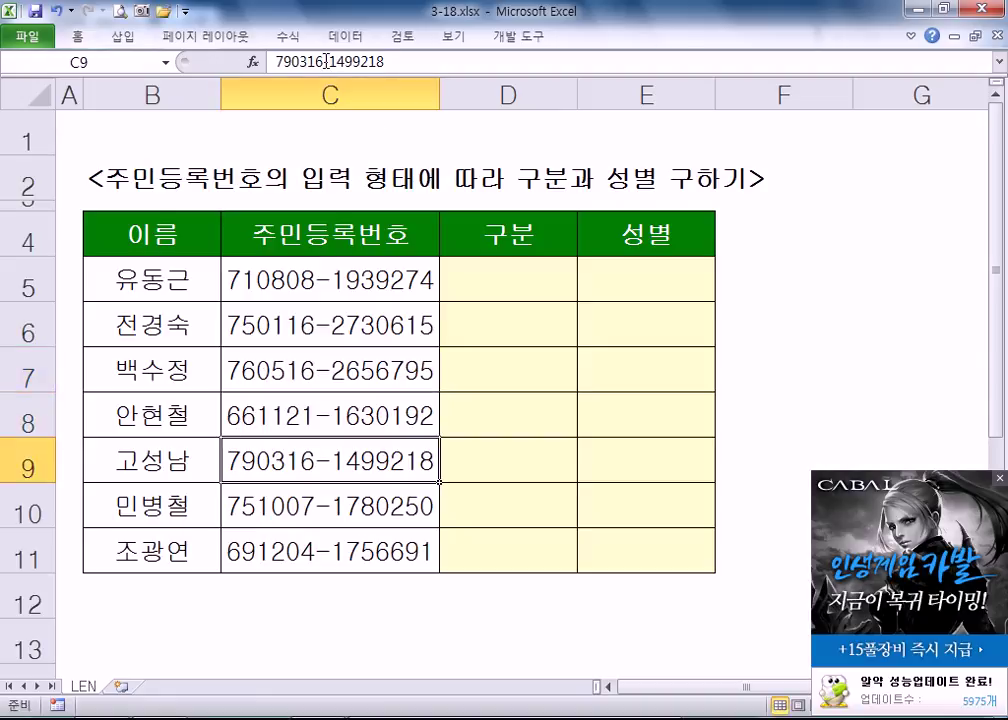
pyautogui.click(326, 62)
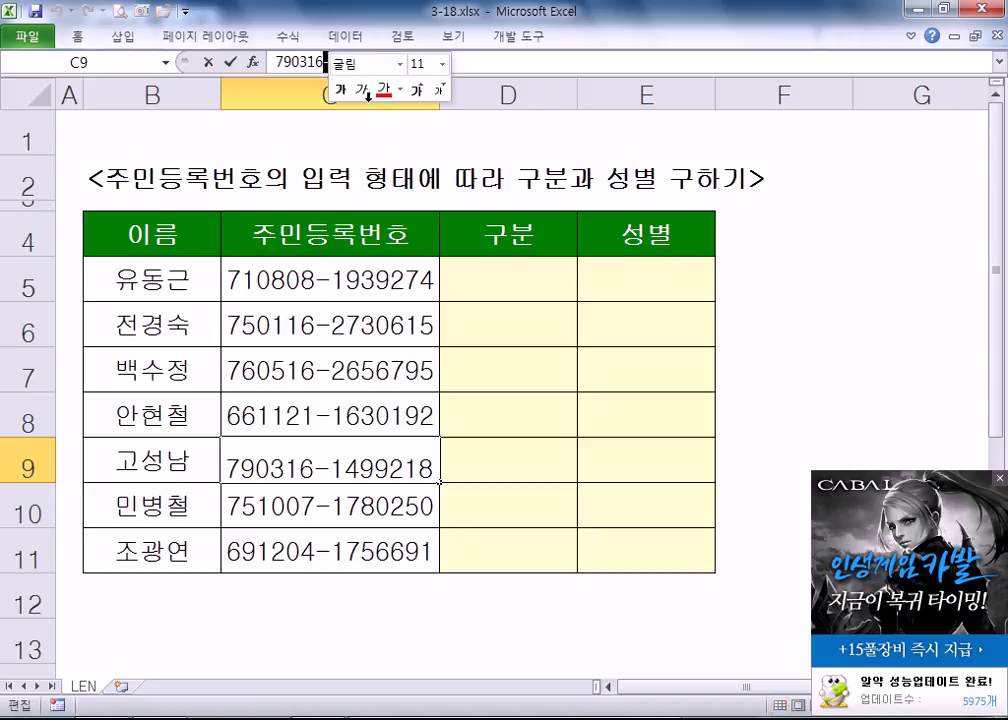
pyautogui.press('Return')
pyautogui.press('Return')
pyautogui.press('Up')
pyautogui.press('Up')
pyautogui.press('Up')
pyautogui.press('Up')
pyautogui.press('Up')
pyautogui.press('Up')
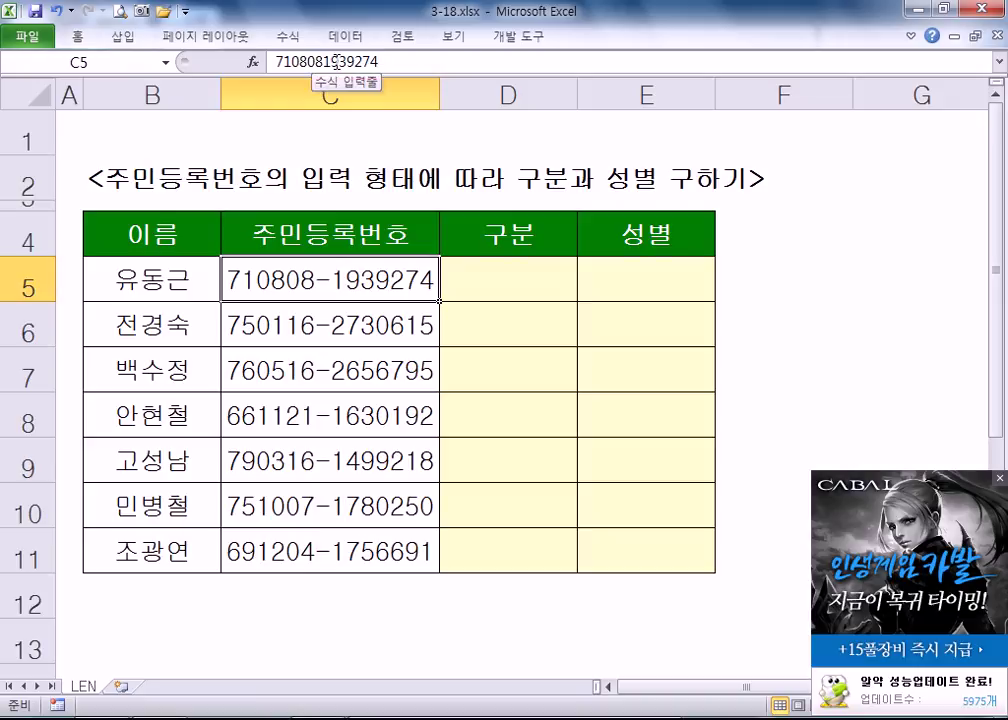
pyautogui.moveTo(245, 265); pyautogui.dragTo(272, 545)
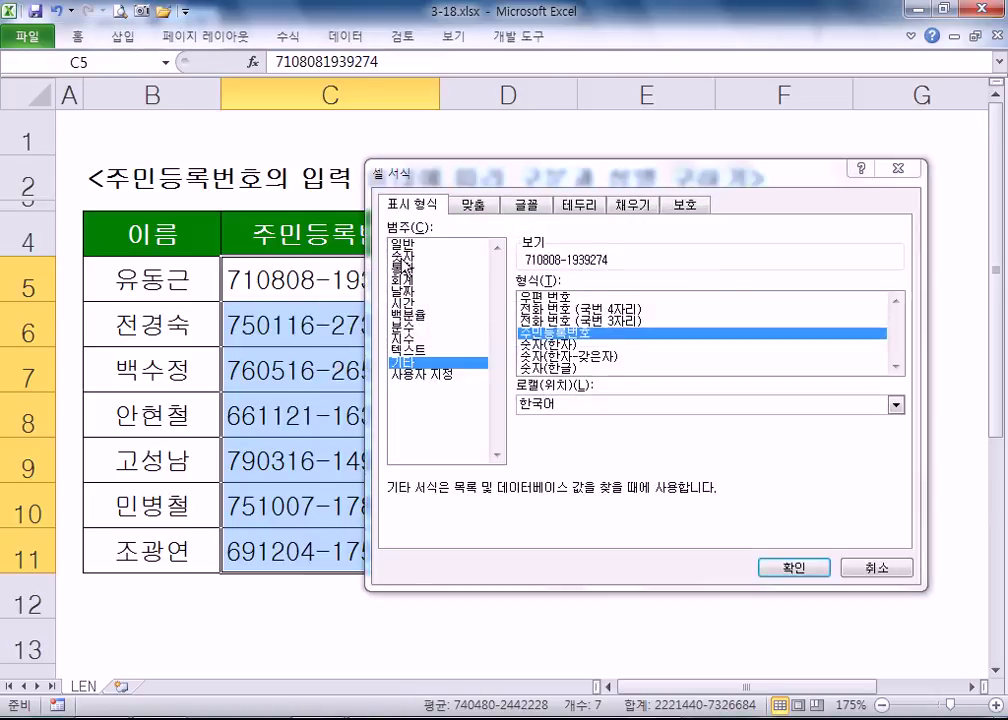
pyautogui.click(401, 255)
pyautogui.click(792, 567)
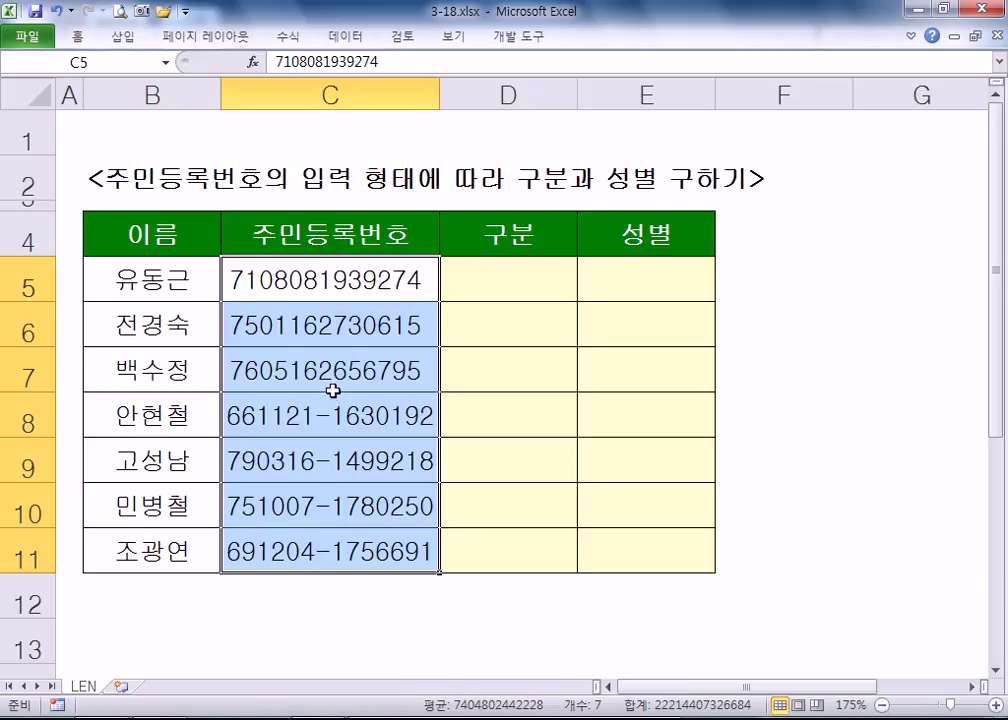
pyautogui.hotkey('ctrl', '1')
pyautogui.click(412, 362)
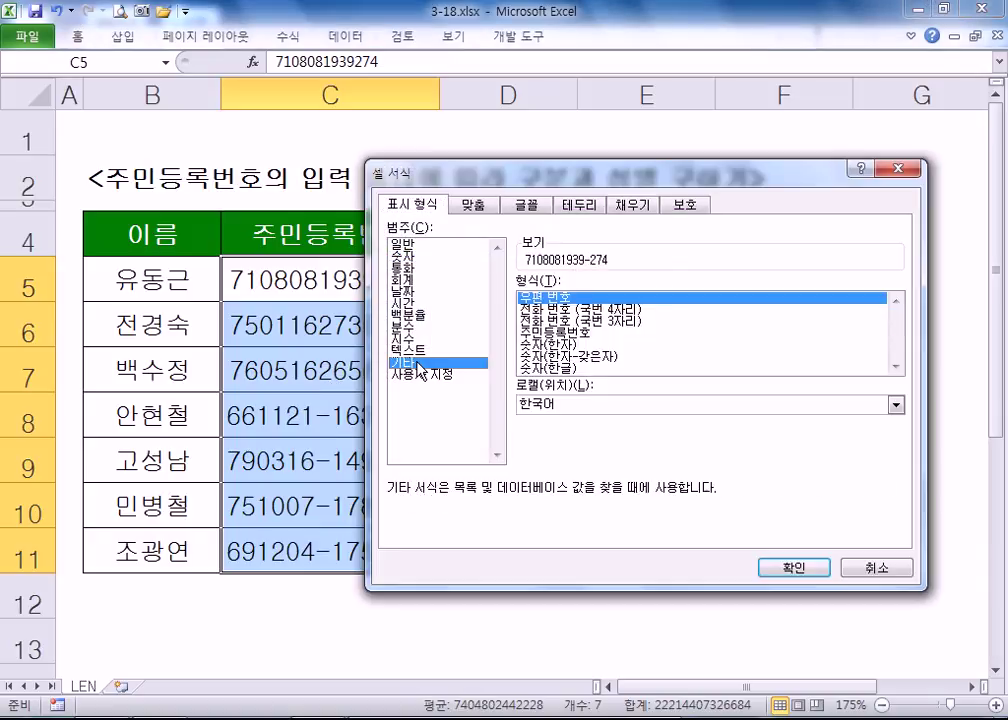
pyautogui.click(555, 333)
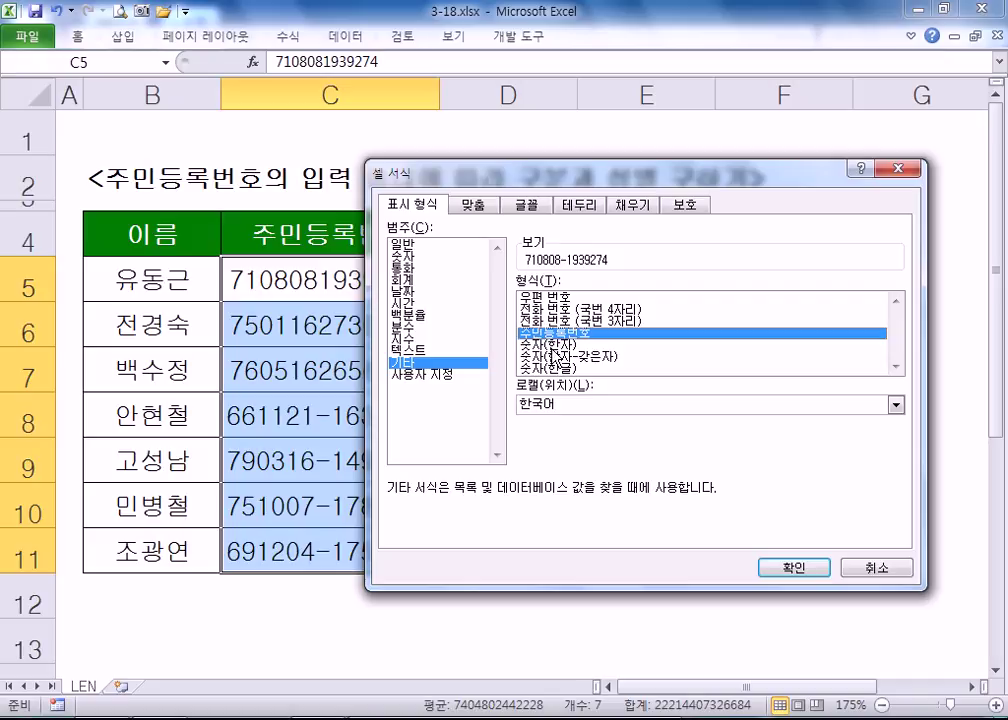
pyautogui.click(789, 566)
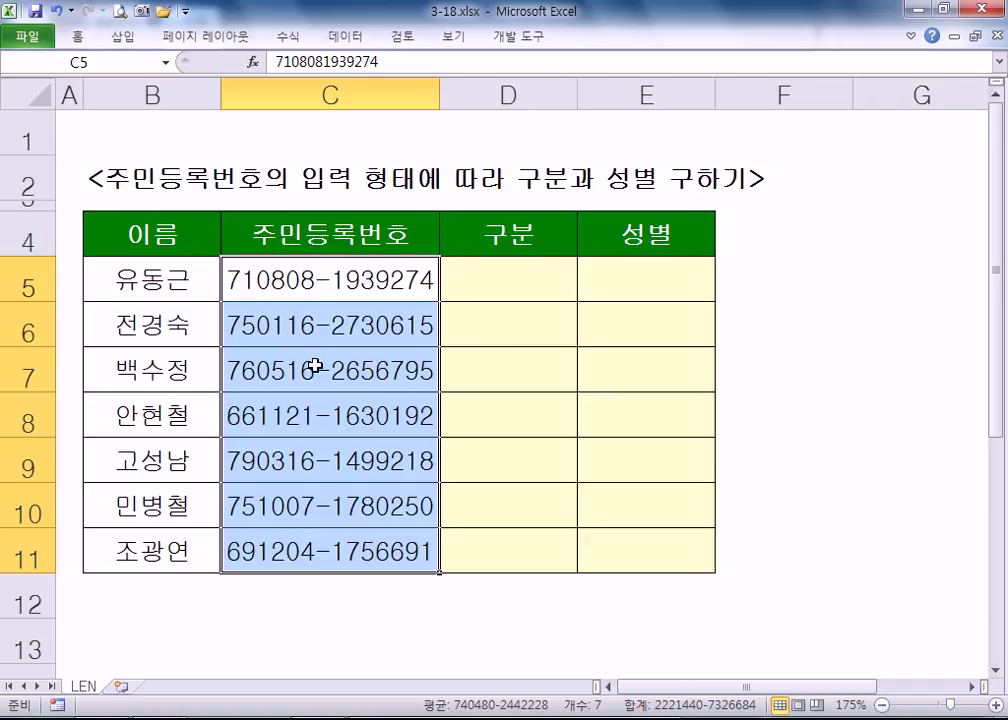
# - Undo the last format change and delete the dash from C9's number
pyautogui.hotkey('ctrl', 'z')
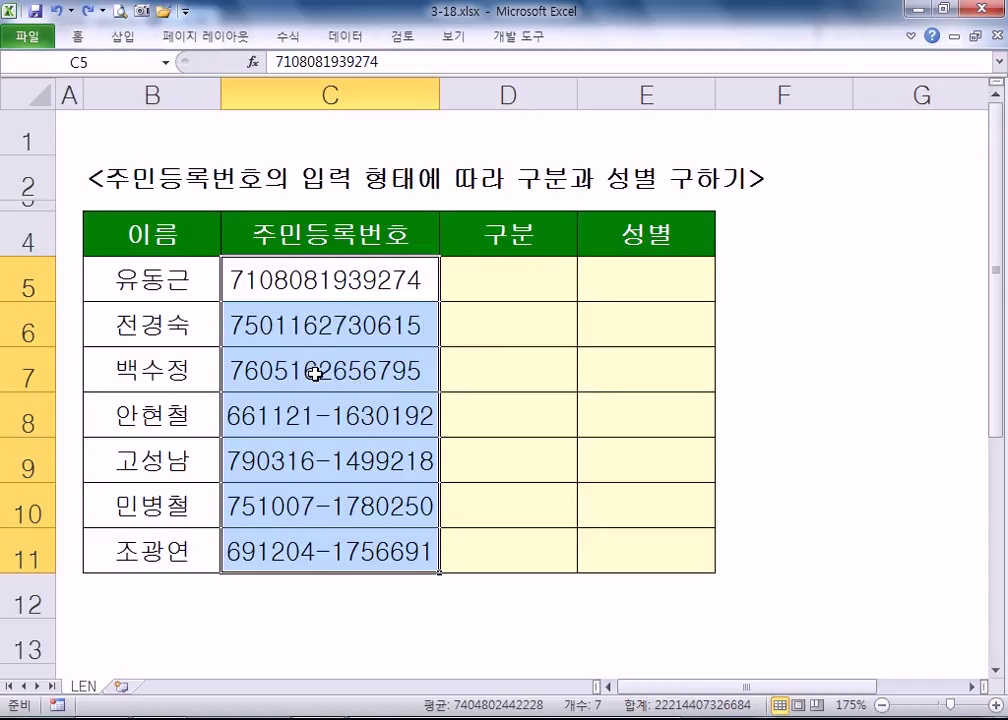
pyautogui.click(326, 460)
pyautogui.doubleClick(326, 458)
pyautogui.press('Delete')
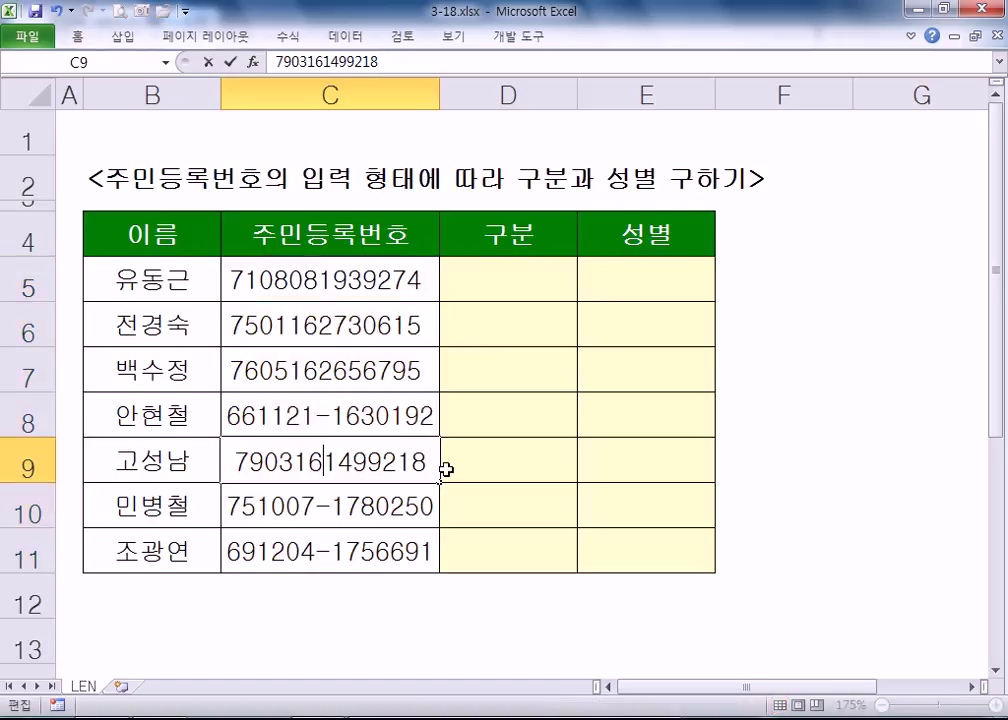
pyautogui.press('Return')
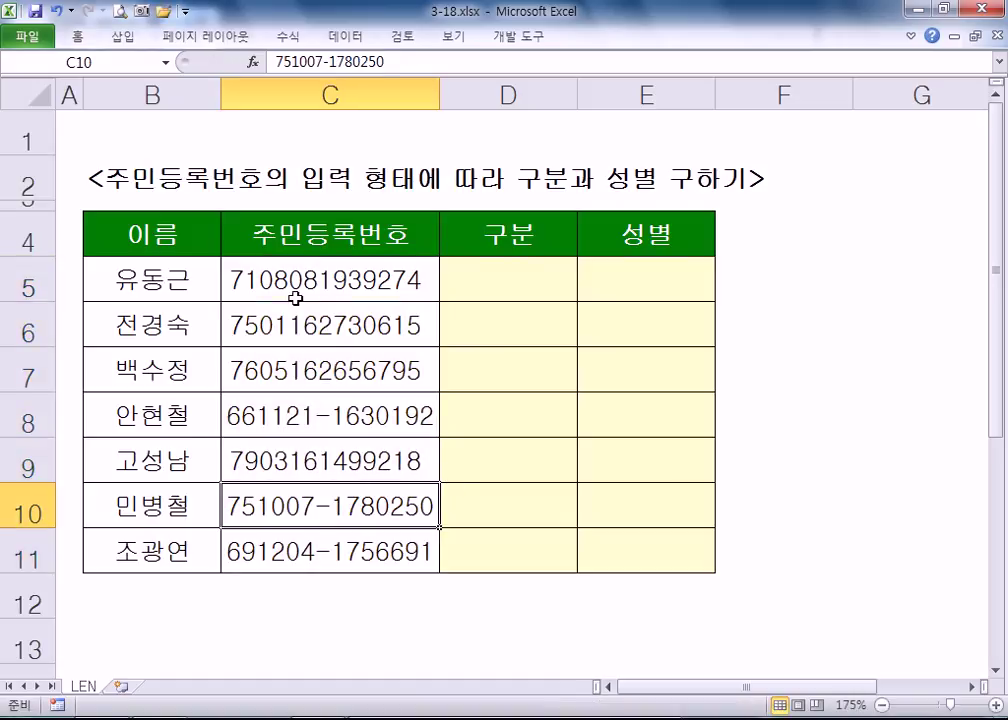
# - Inspect C8 and C6 in-cell, leaving both unchanged
pyautogui.click(332, 414)
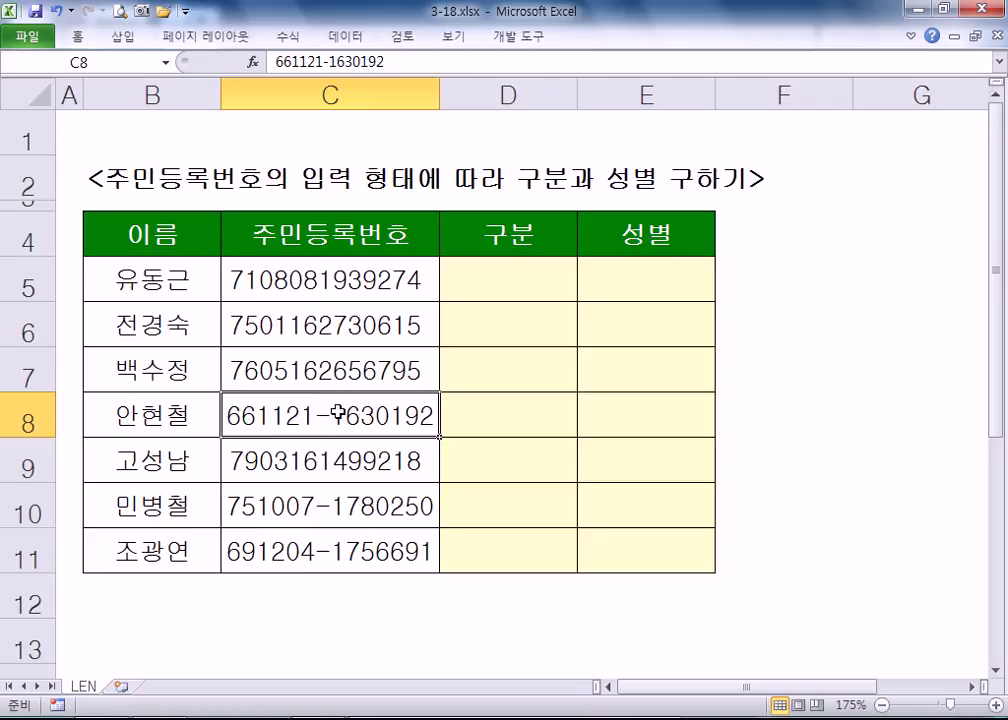
pyautogui.doubleClick(338, 414)
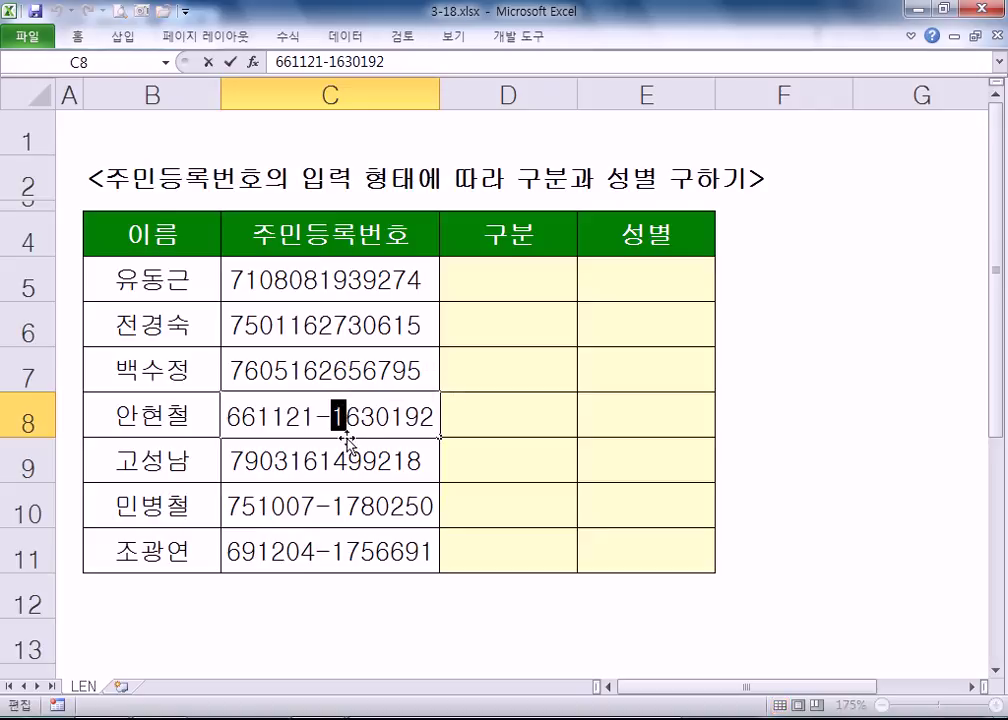
pyautogui.press('Escape')
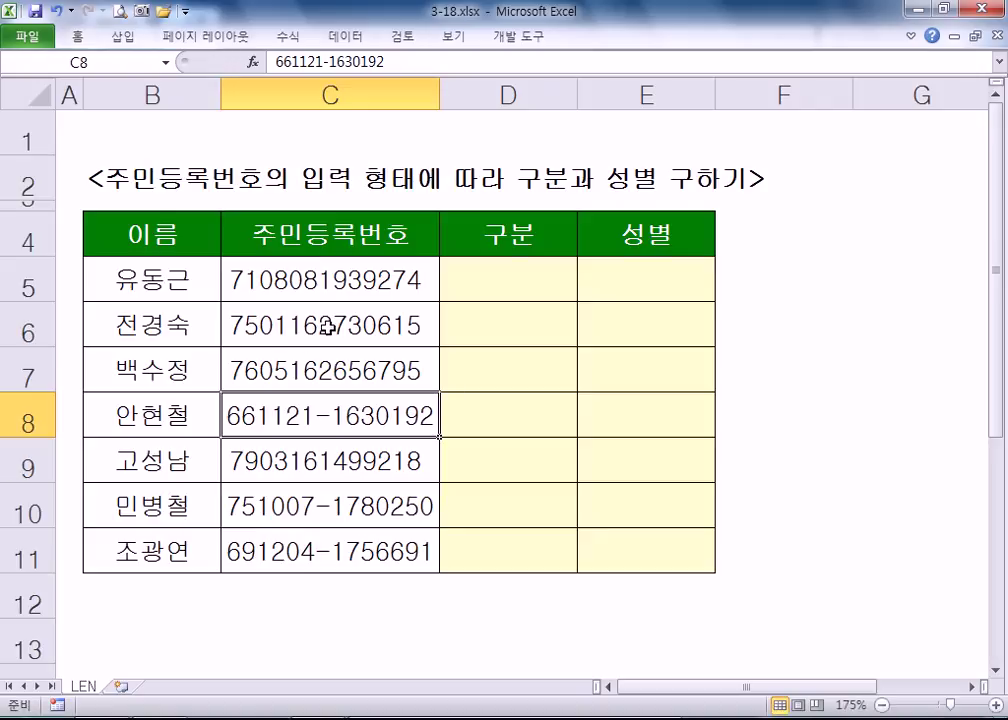
pyautogui.doubleClick(322, 326)
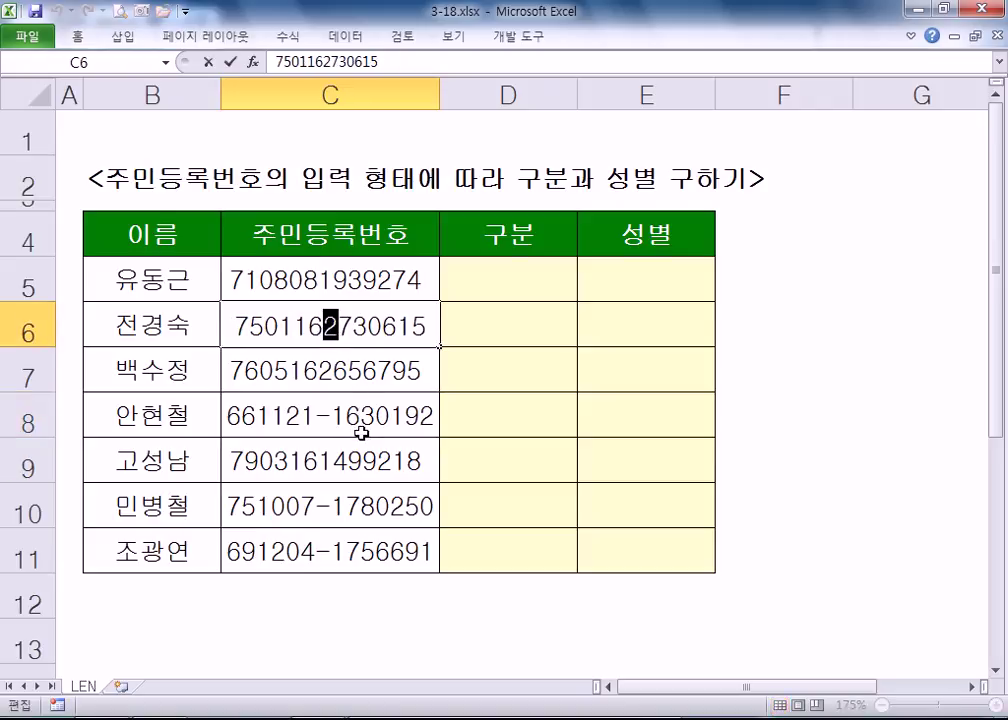
pyautogui.press('Escape')
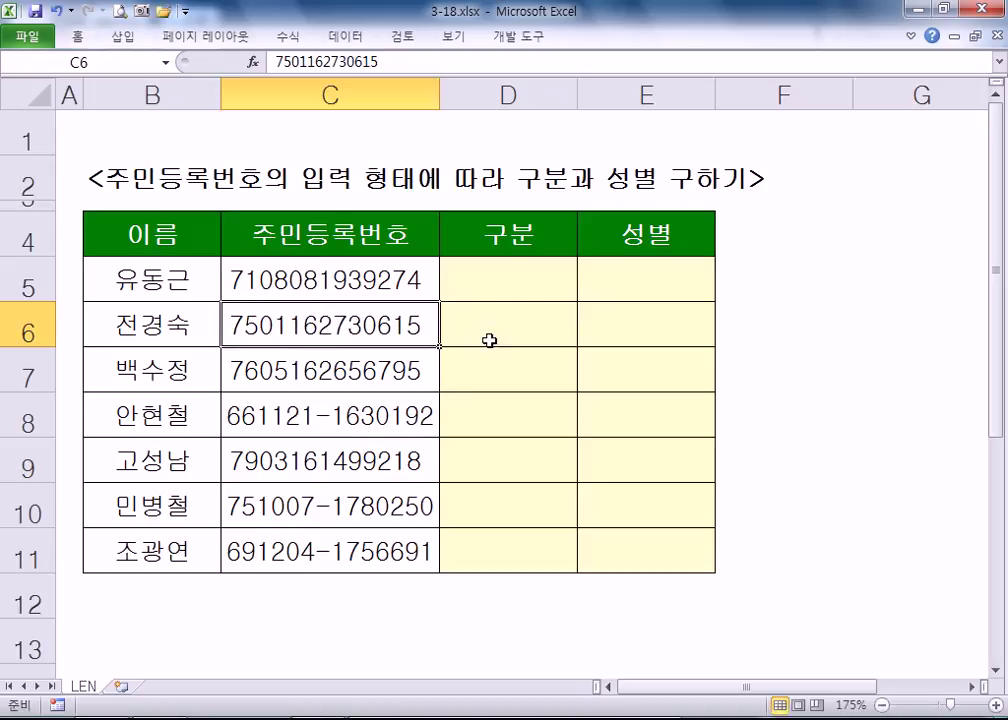
# - Start D5's formula as =IF(LEN(C5)=14,MID(C5,8,1)
pyautogui.click(495, 295)
pyautogui.write('=IF')
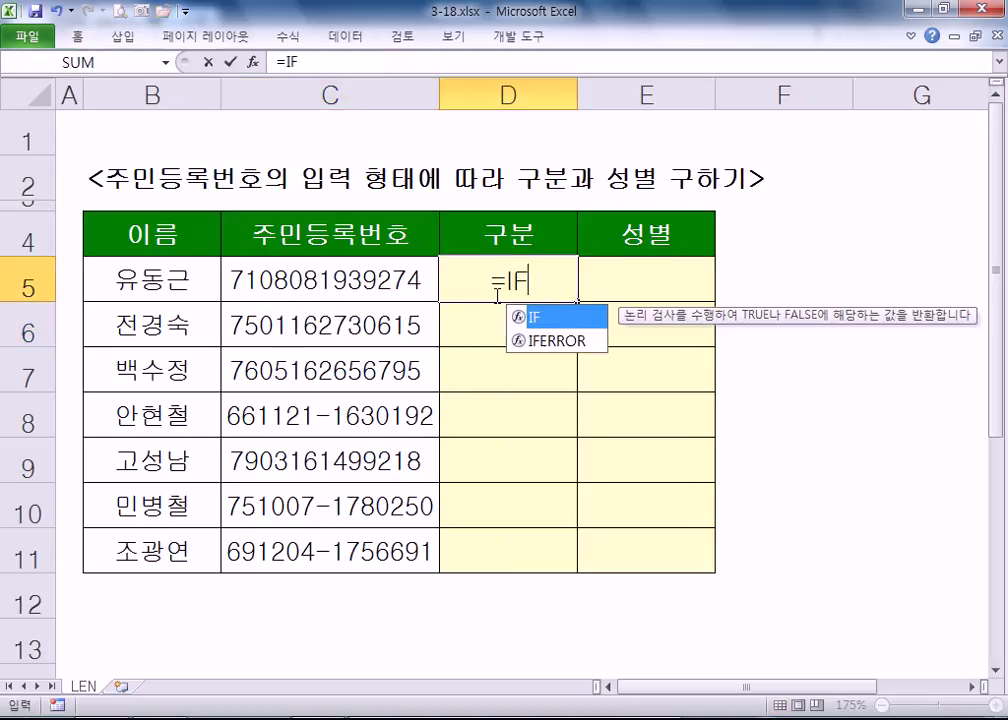
pyautogui.write('(LEN(')
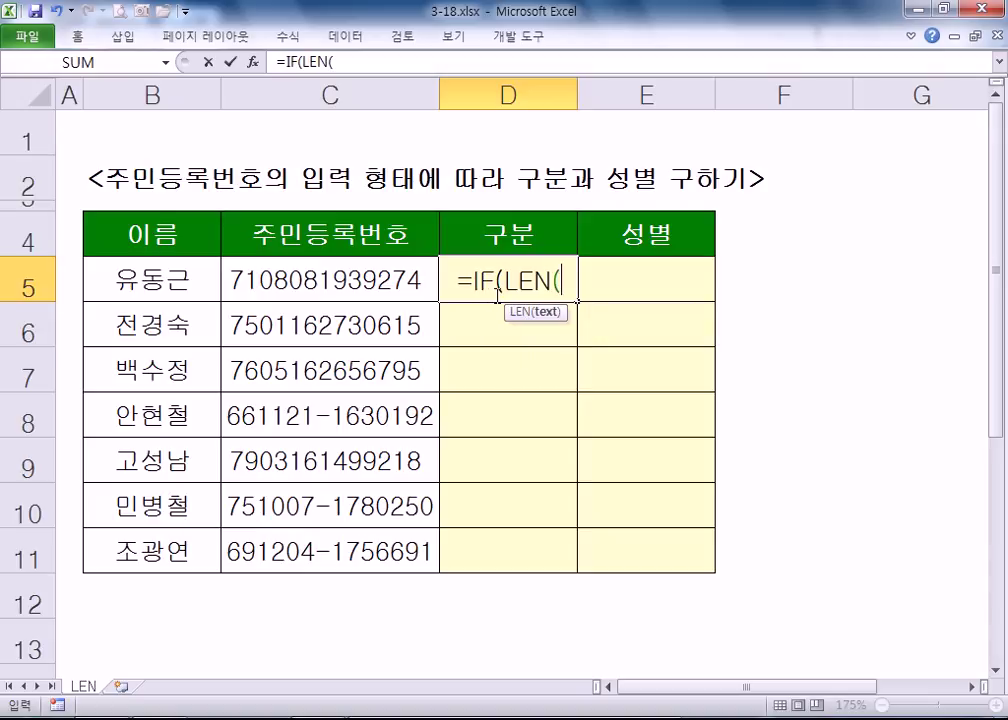
pyautogui.press('Left')
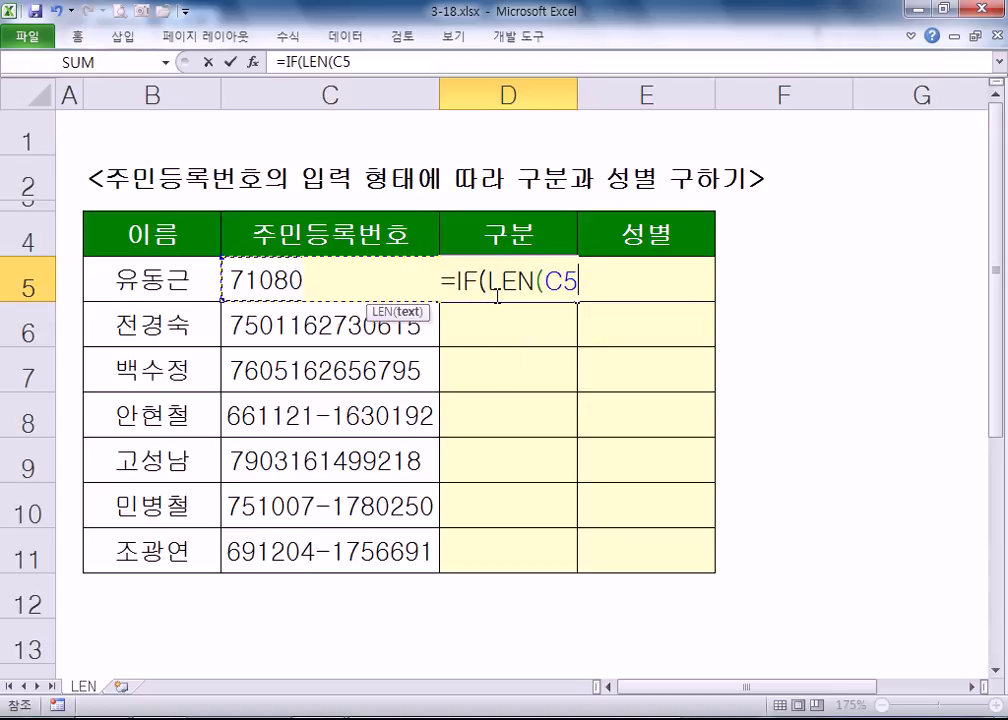
pyautogui.write(')=14')
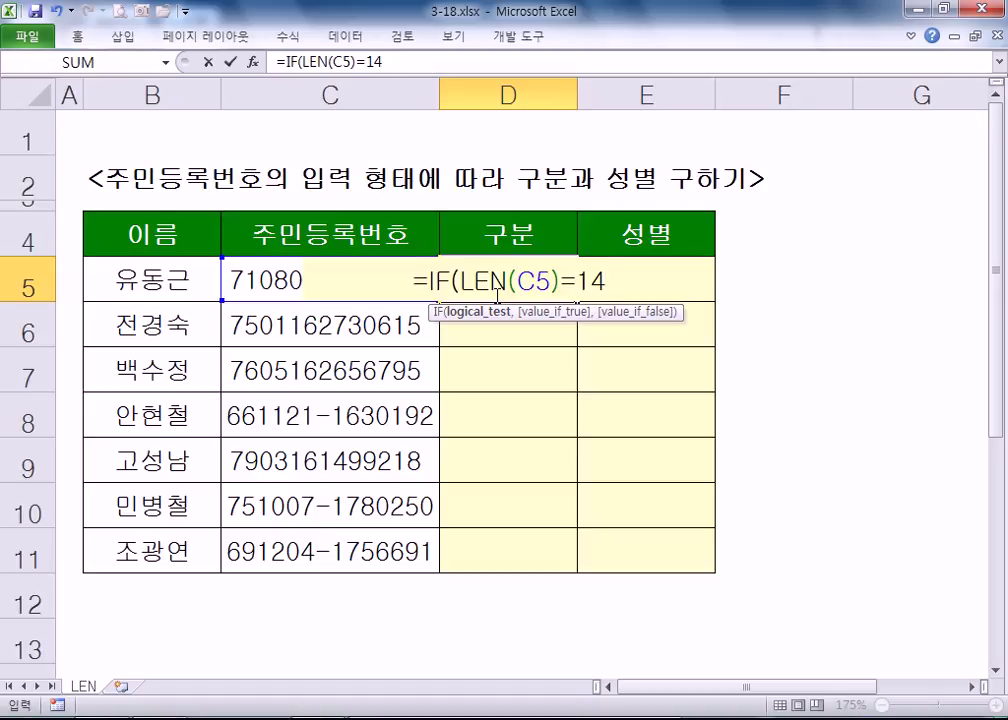
pyautogui.write(',MID(')
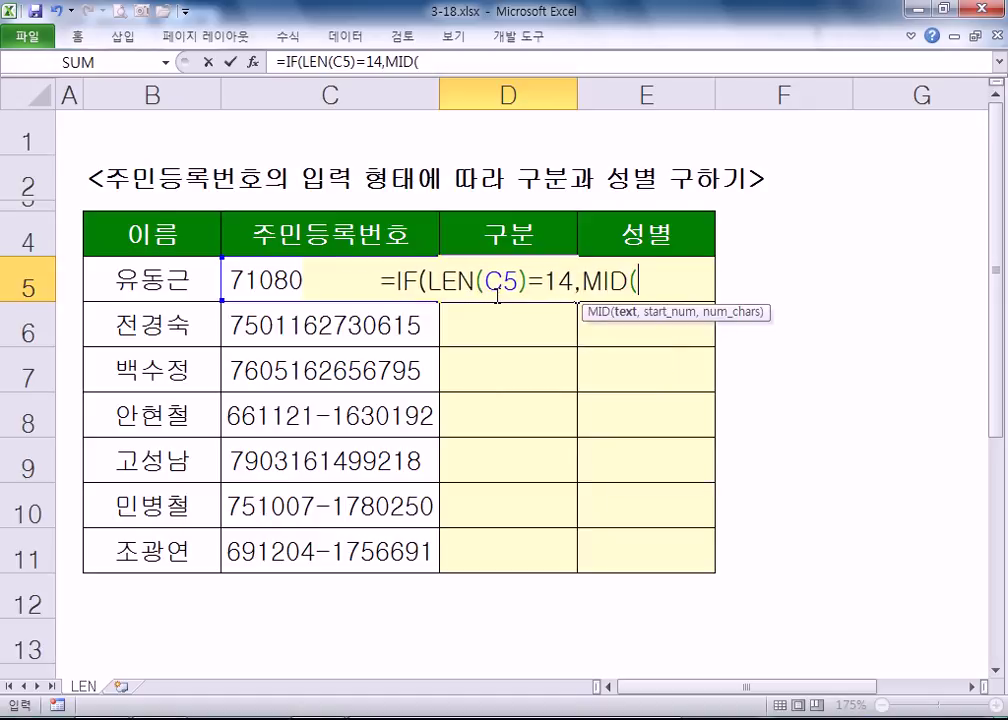
pyautogui.press('Left')
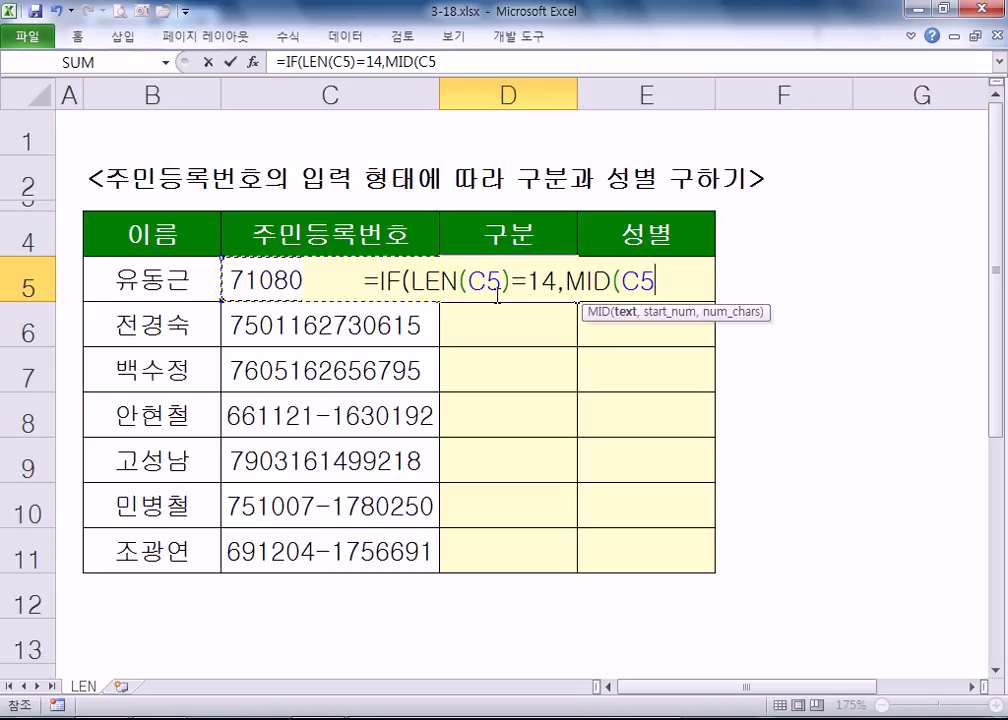
pyautogui.write(',8,1')
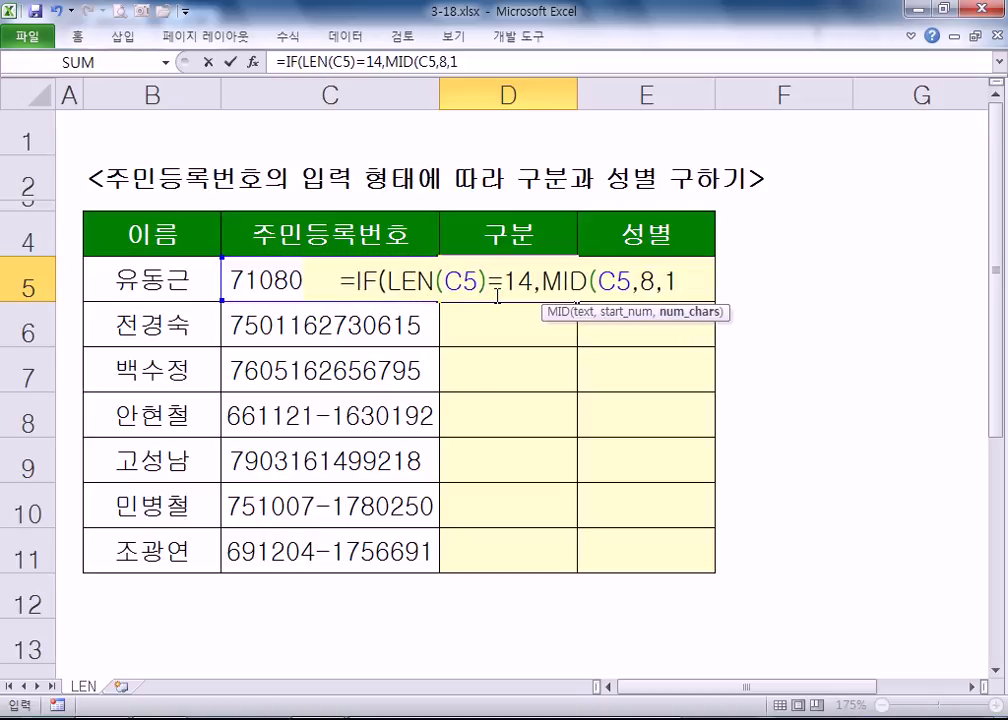
pyautogui.write(')')
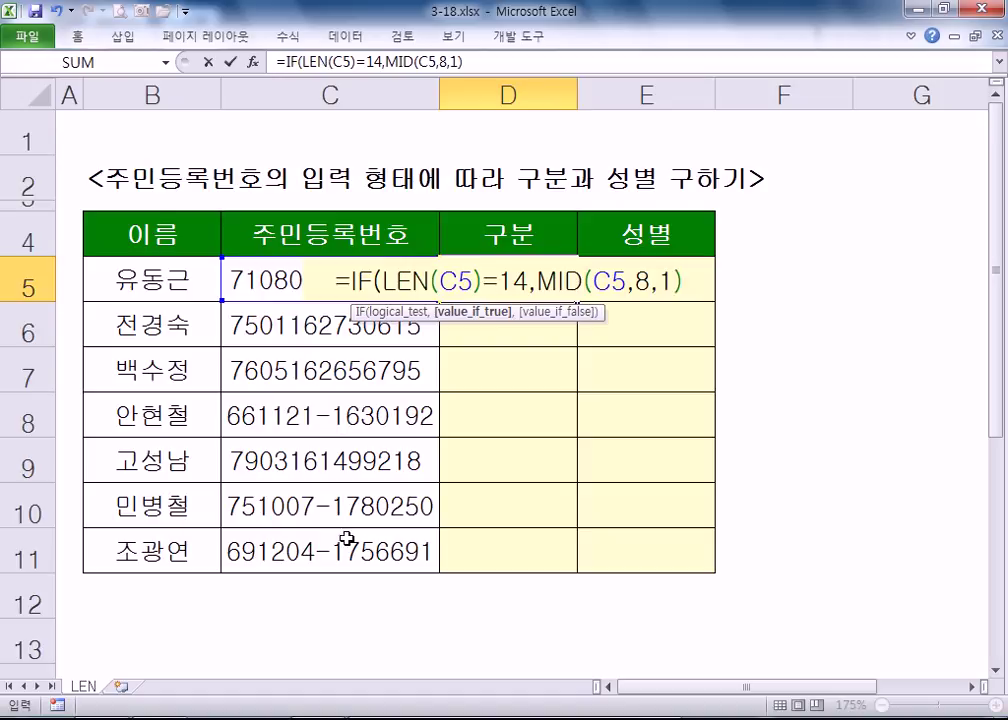
# - Finish D5's formula with MID(C5,7,1) as the else branch and commit it
pyautogui.click(701, 280)
pyautogui.write(',')
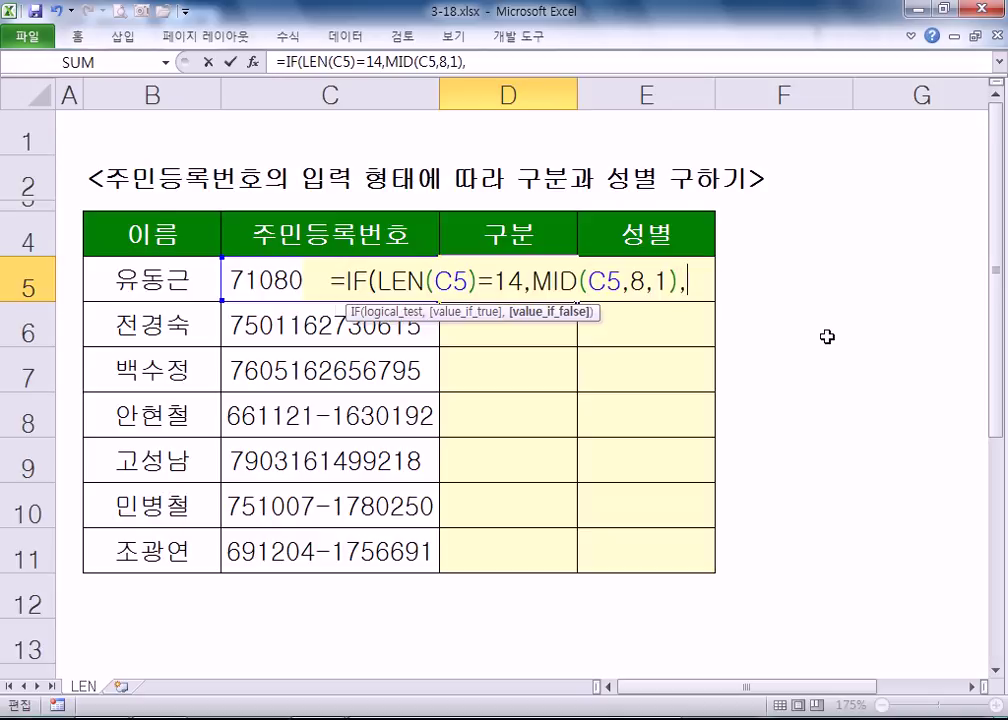
pyautogui.write('MID(')
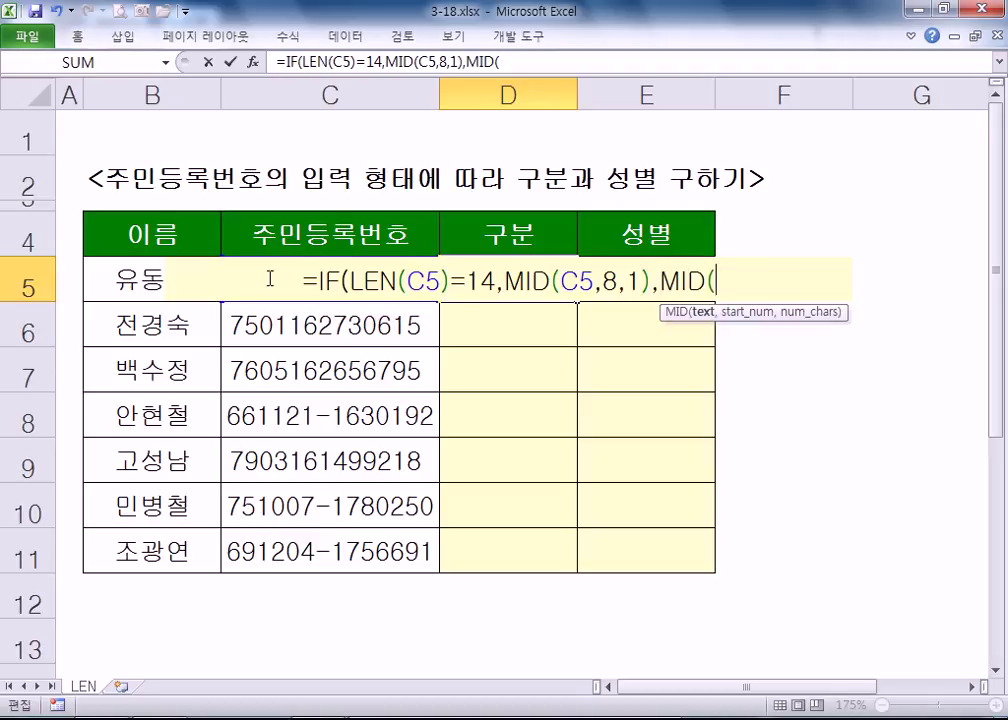
pyautogui.write('V')
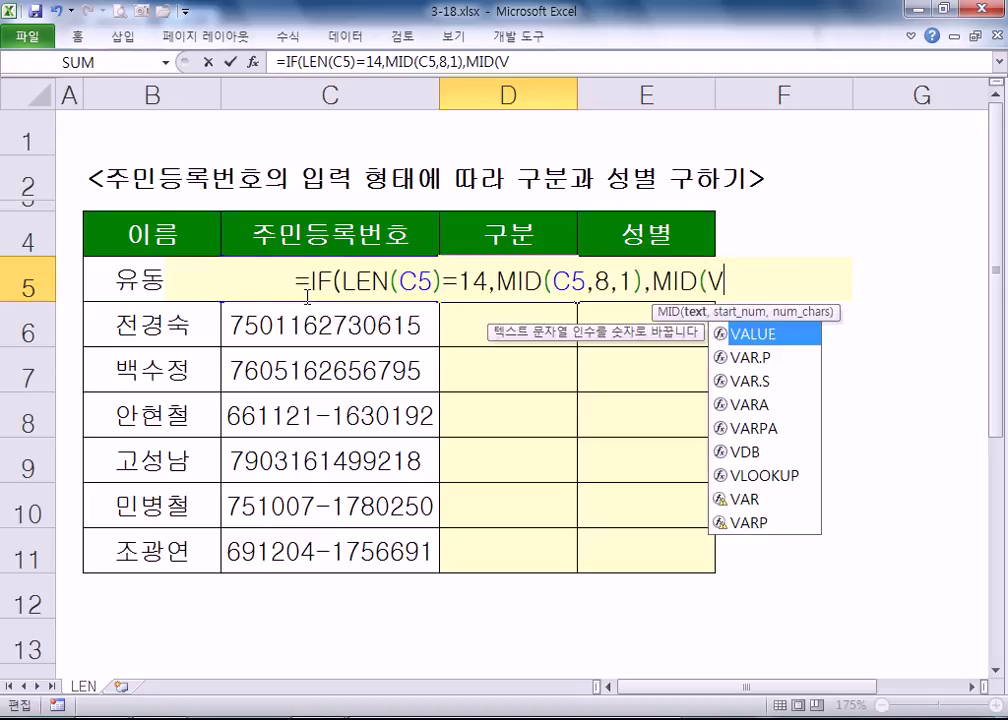
pyautogui.press('BackSpace')
pyautogui.write('C5,')
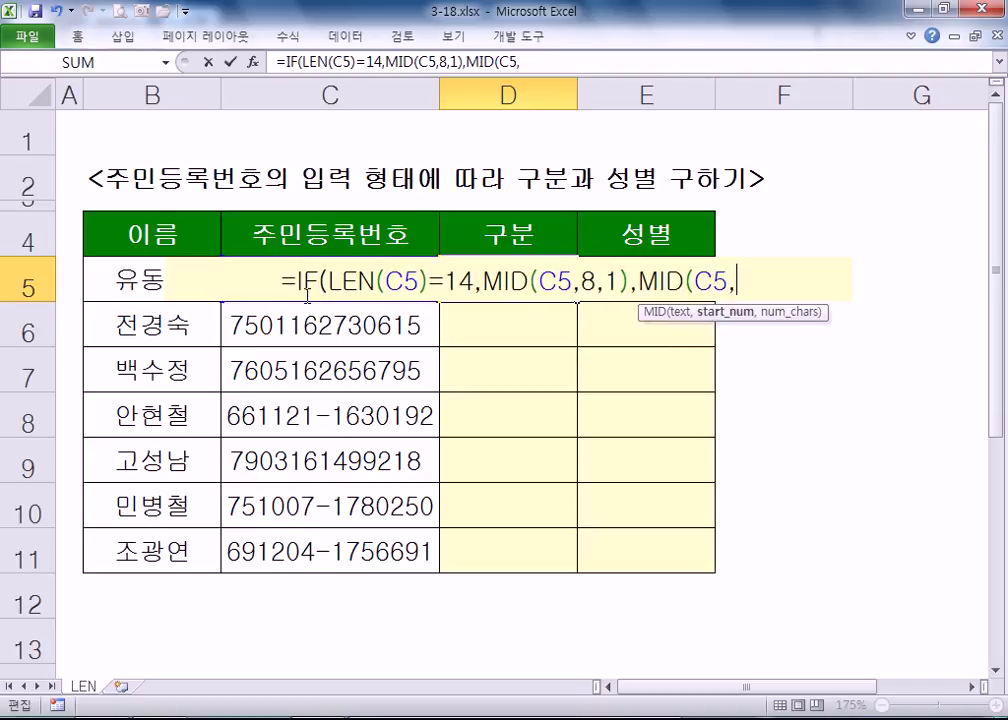
pyautogui.write('7,1))')
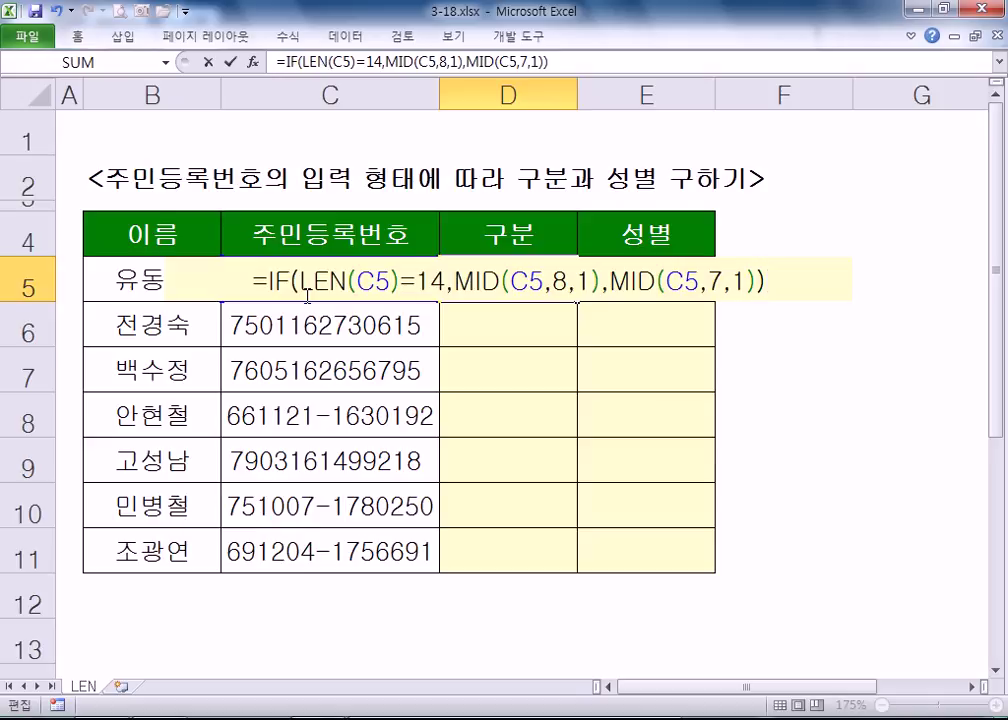
pyautogui.press('Return')
# - Fill D5's formula down through D11, then reopen D5's formula
pyautogui.press('Up')
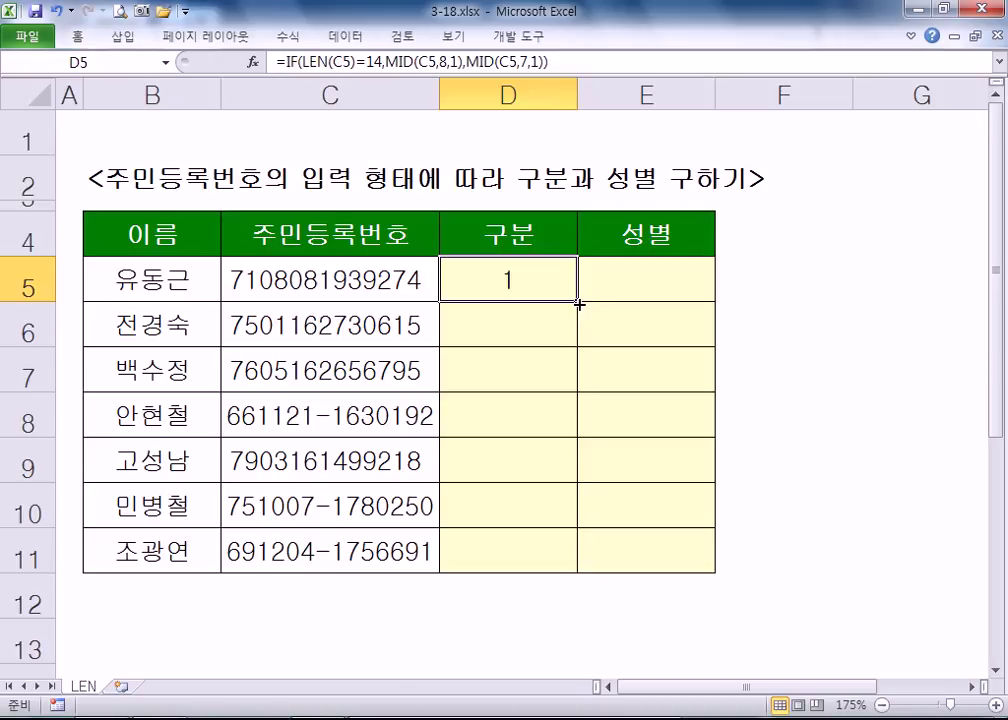
pyautogui.doubleClick(577, 301)
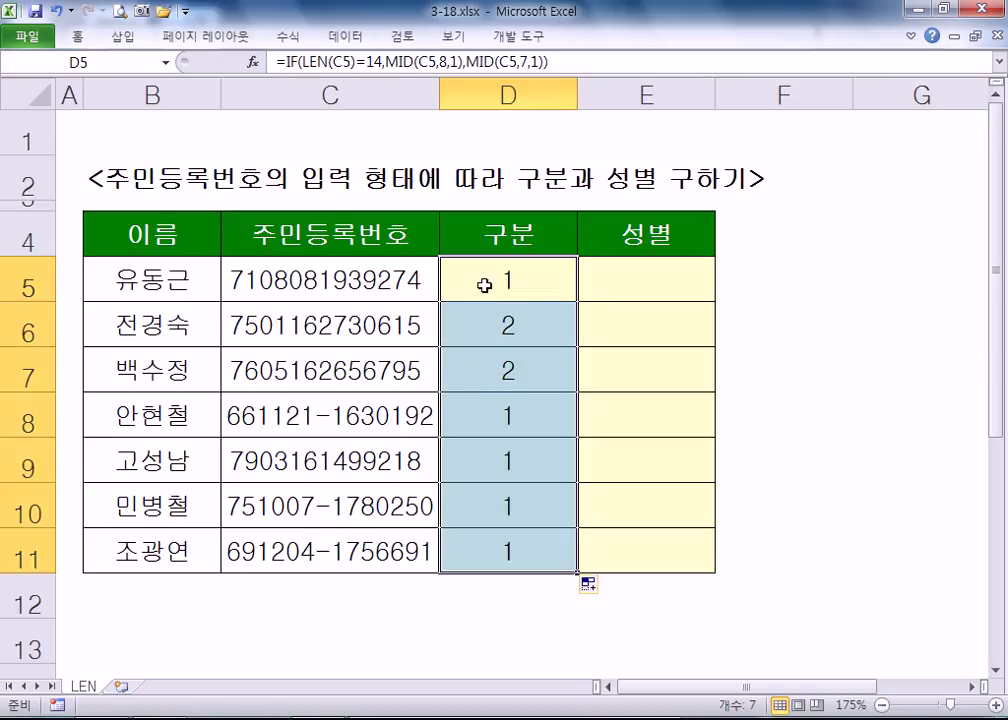
pyautogui.doubleClick(486, 283)
pyautogui.click(787, 283)
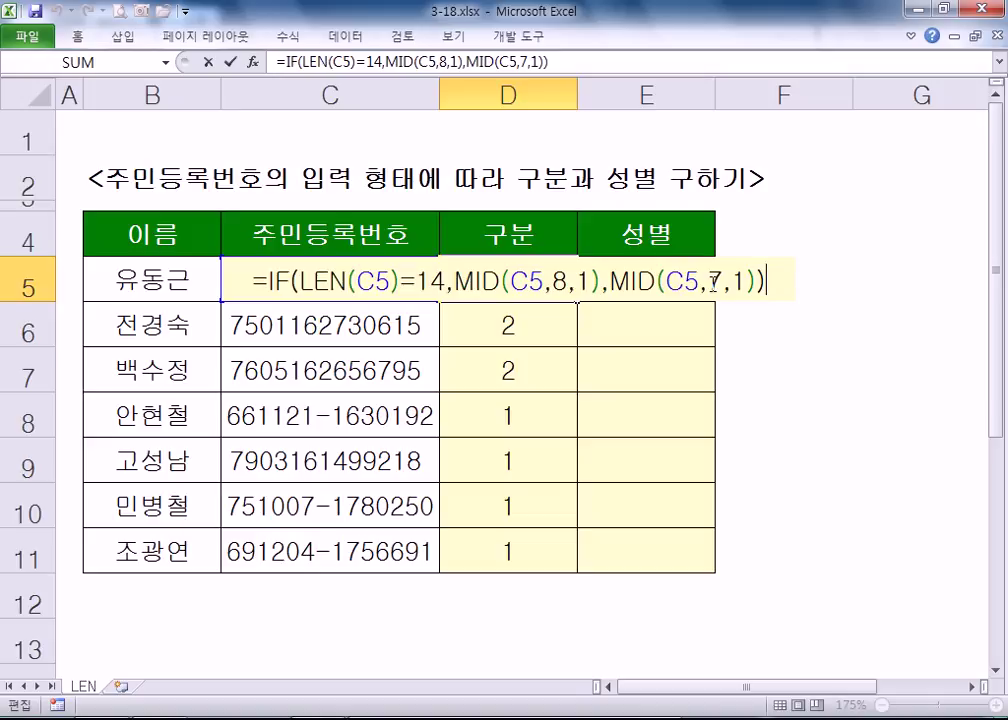
pyautogui.hotkey('ctrl', 'Return')
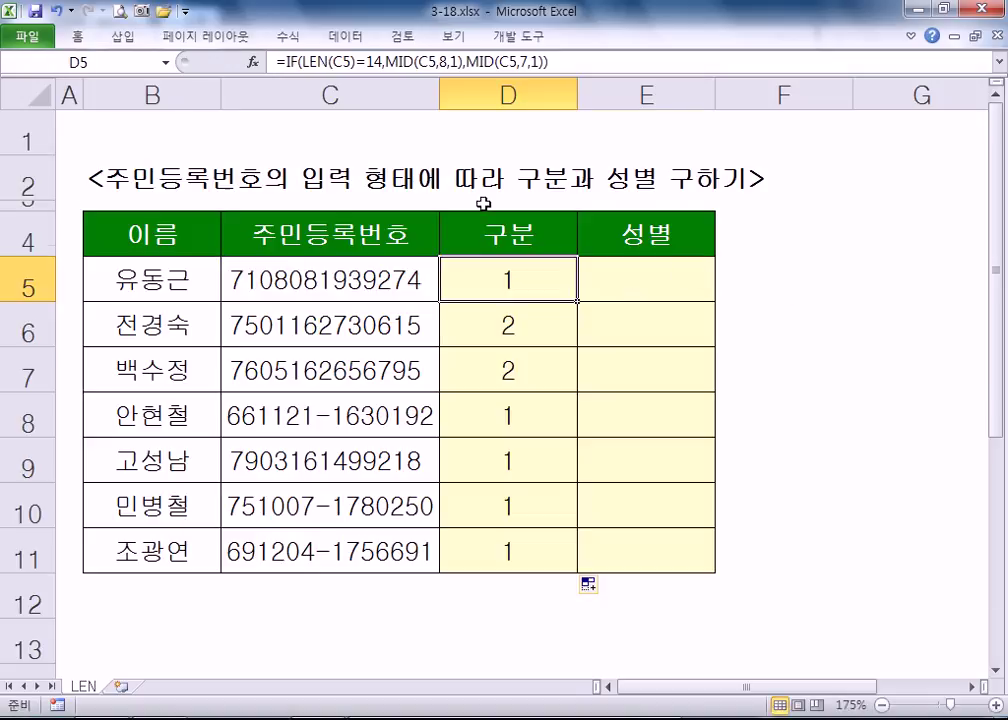
pyautogui.scroll(-4, 299, 322)
pyautogui.click(244, 260)
pyautogui.write('01')
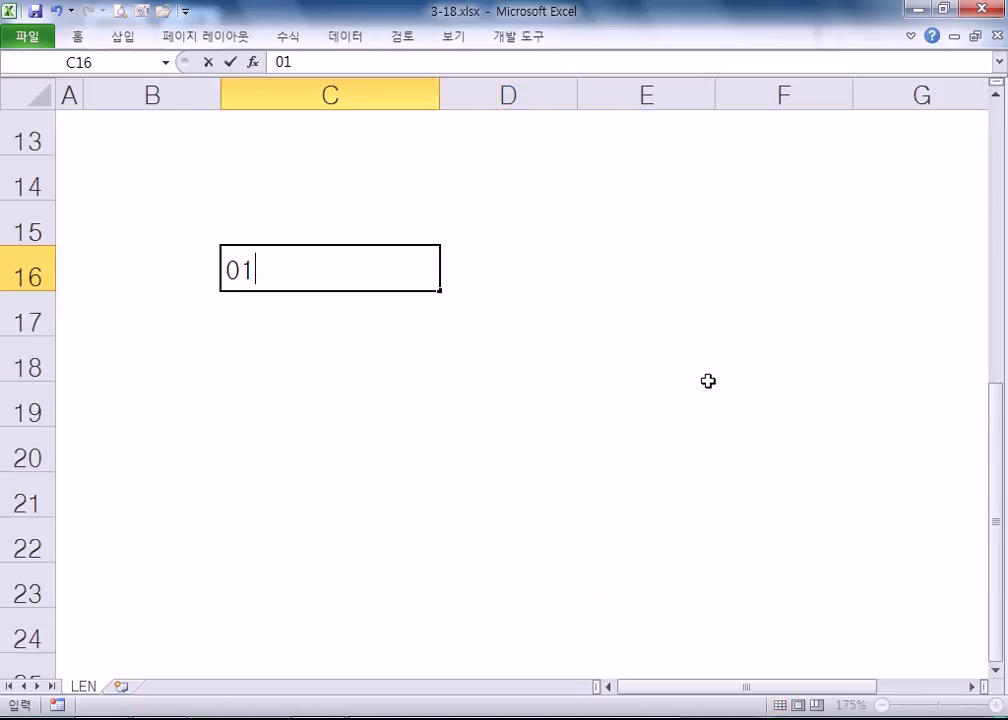
pyautogui.write('0-1234-5678')
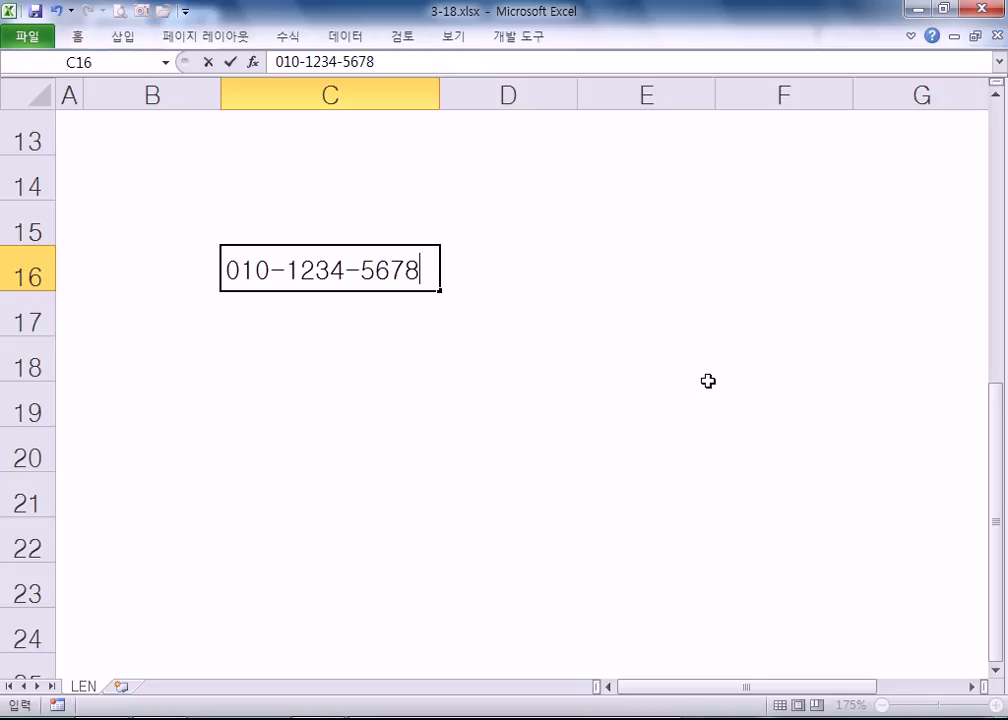
pyautogui.press('Return')
pyautogui.write('011-')
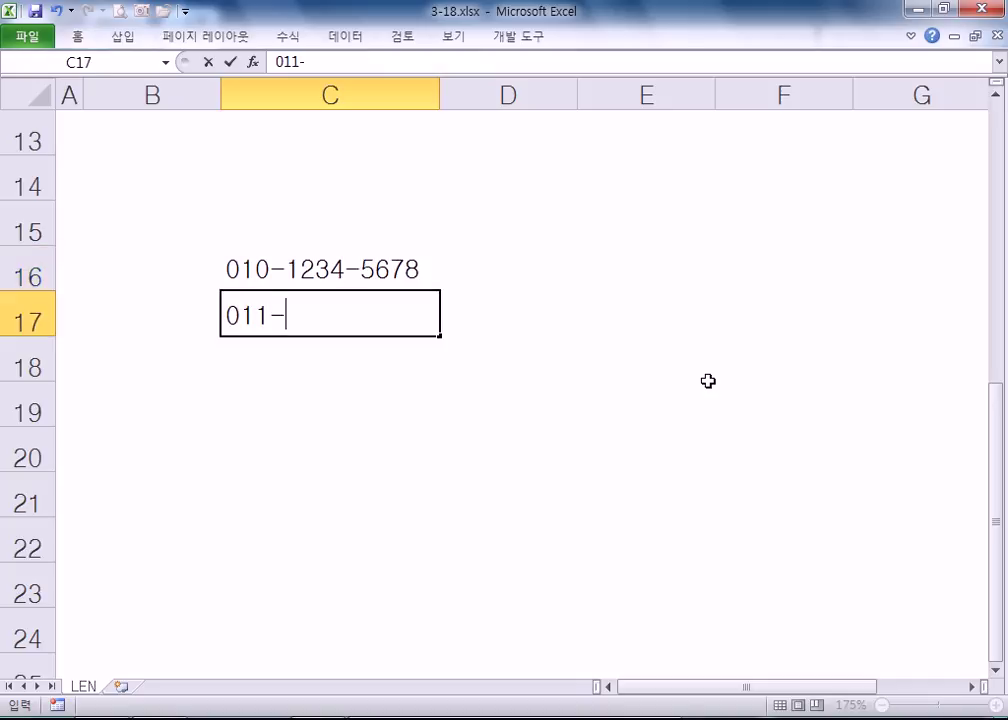
pyautogui.write('123-4567')
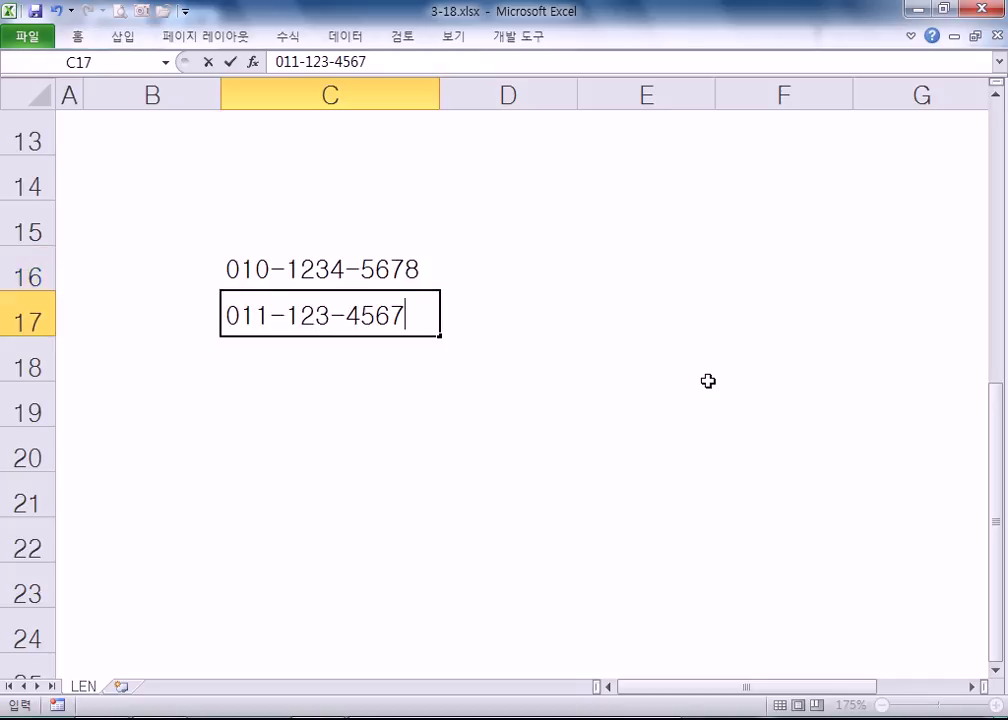
pyautogui.press('Return')
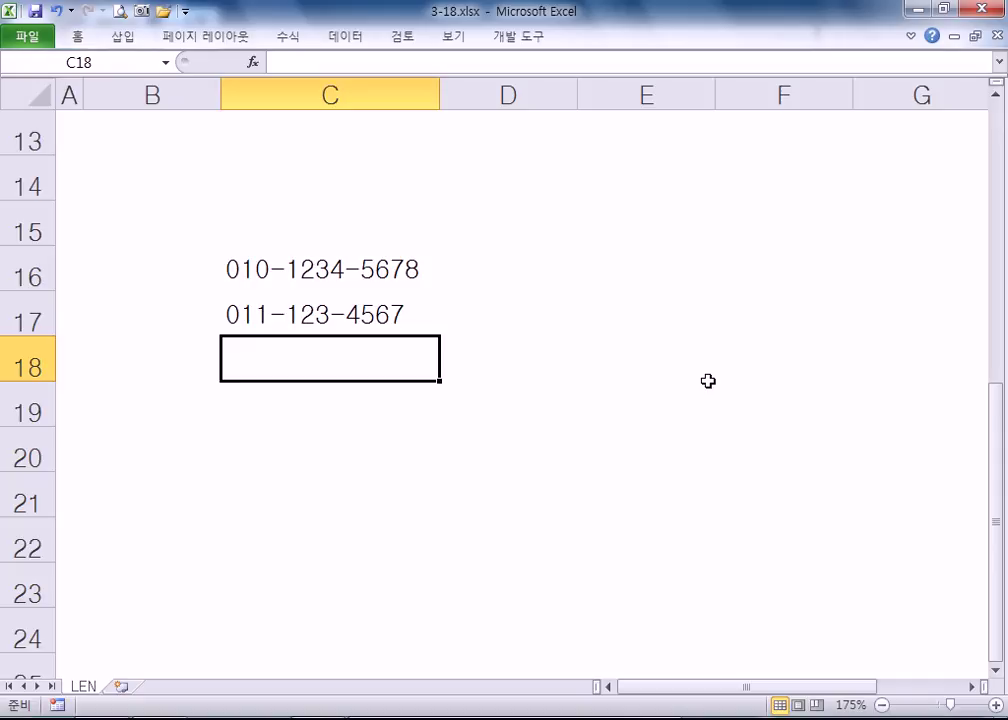
pyautogui.press('Up')
pyautogui.press('Up')
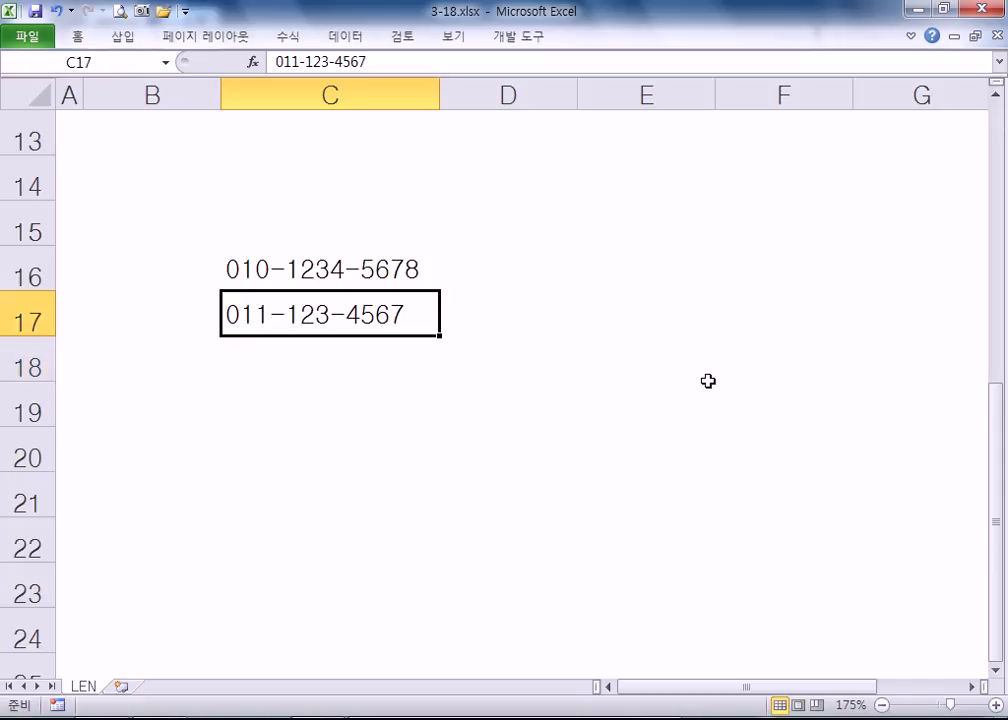
pyautogui.press('Right')
pyautogui.write('010')
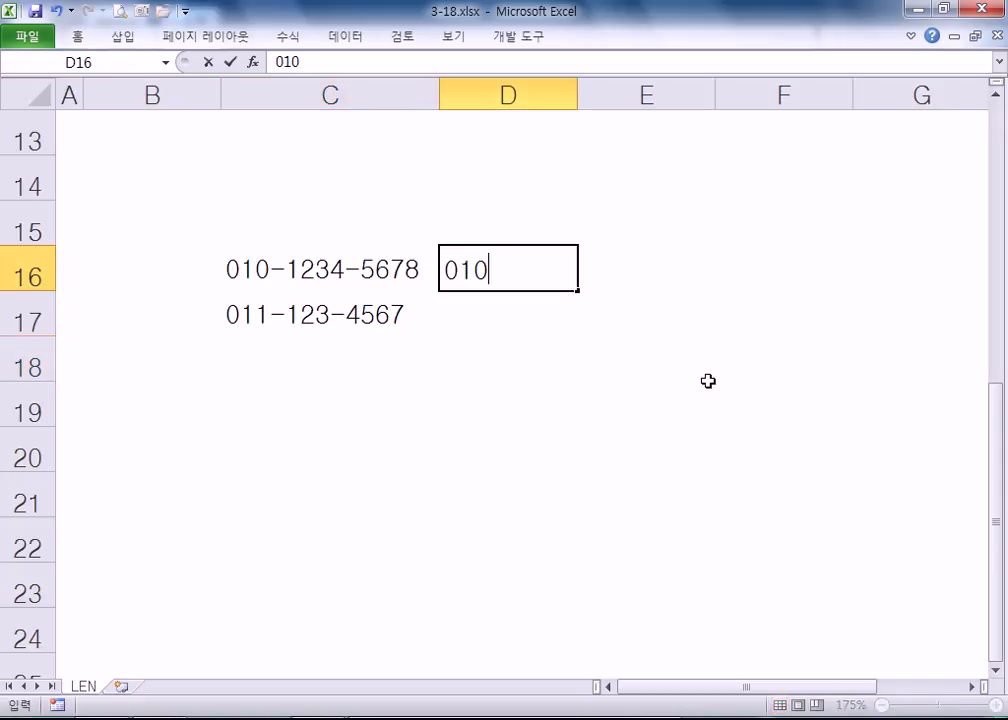
pyautogui.write('12345678')
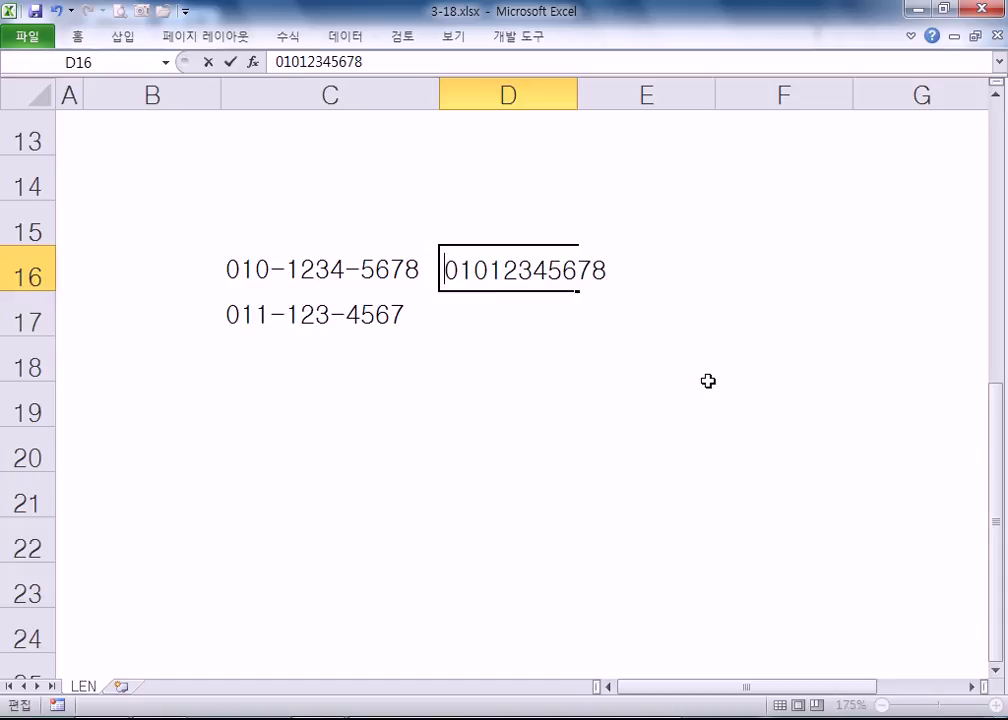
pyautogui.press('Return')
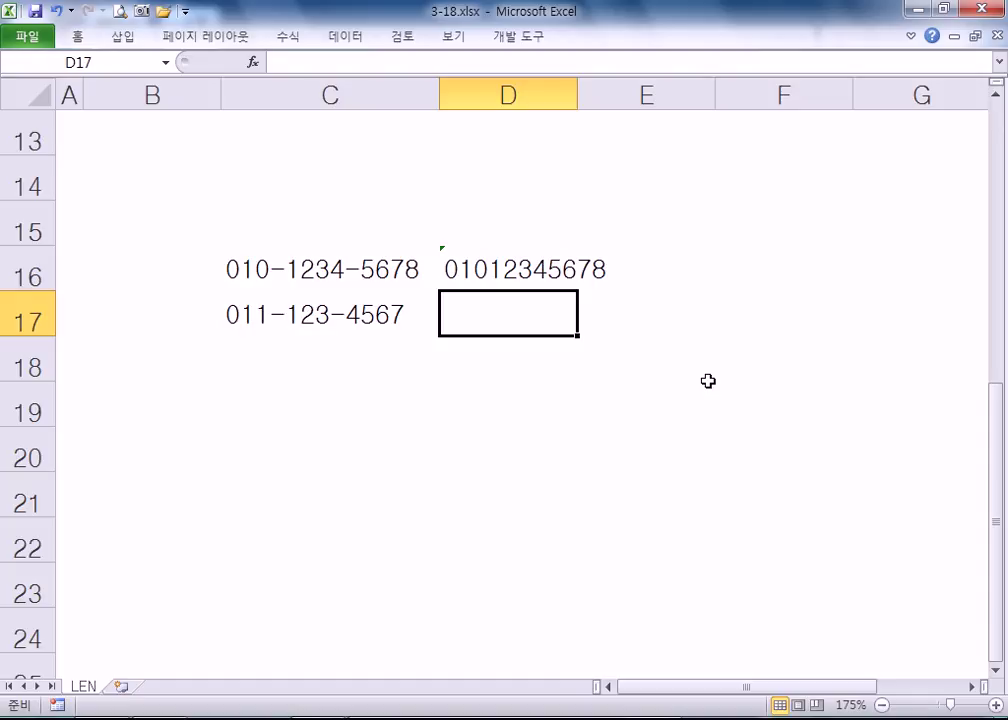
pyautogui.write("'011123")
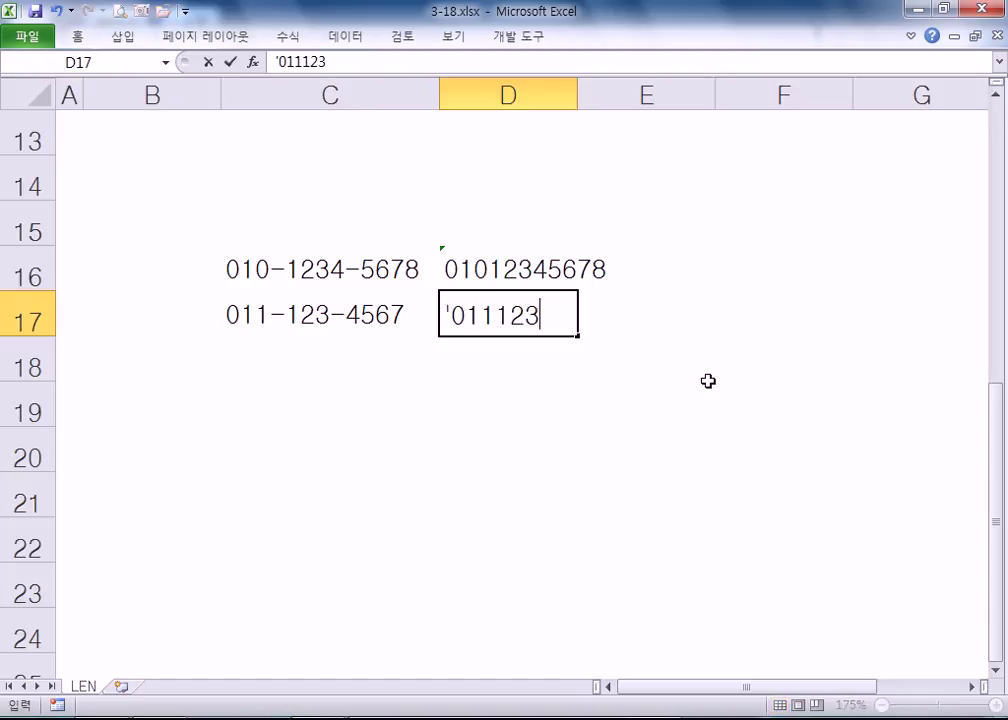
pyautogui.write('4567')
pyautogui.press('Return')
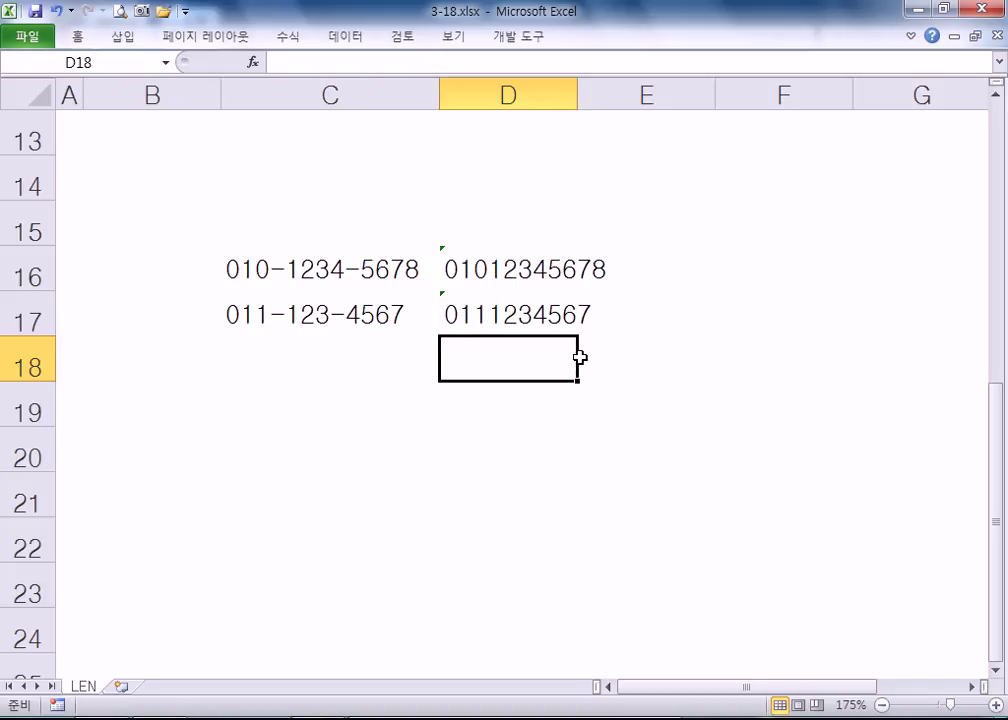
pyautogui.moveTo(315, 262); pyautogui.dragTo(326, 315)
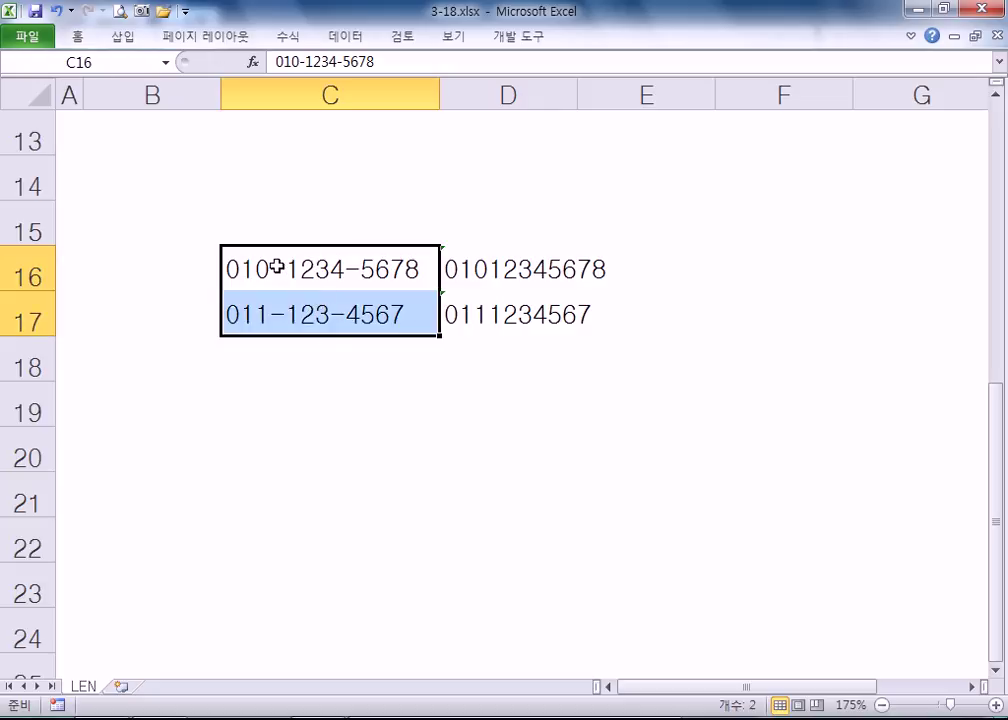
pyautogui.click(270, 365)
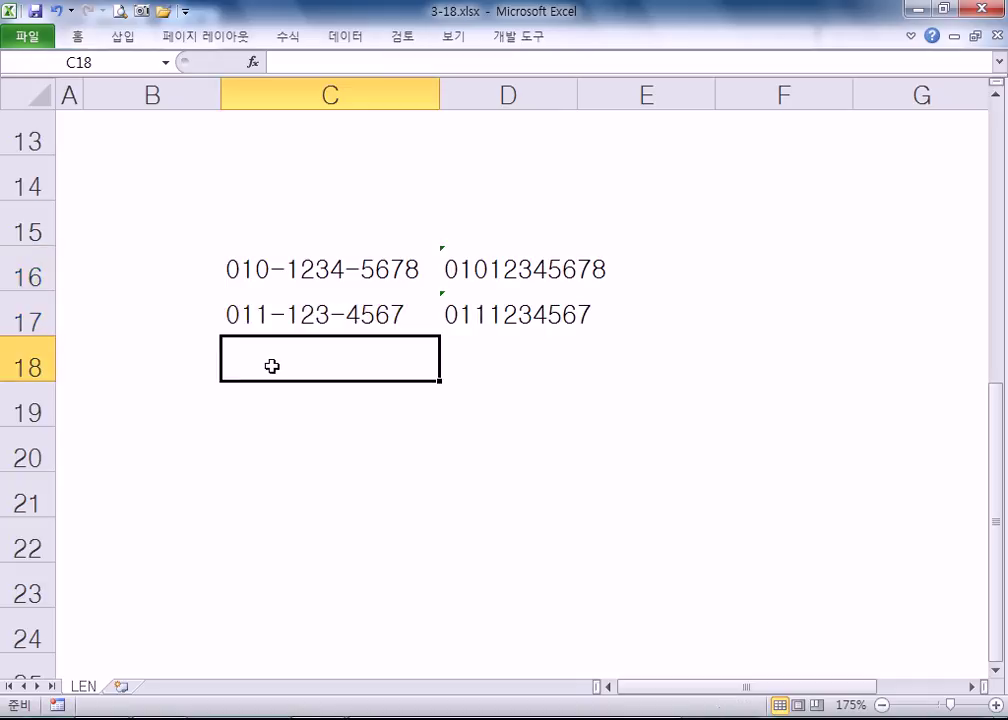
pyautogui.write('010')
pyautogui.write('12345678')
pyautogui.press('Return')
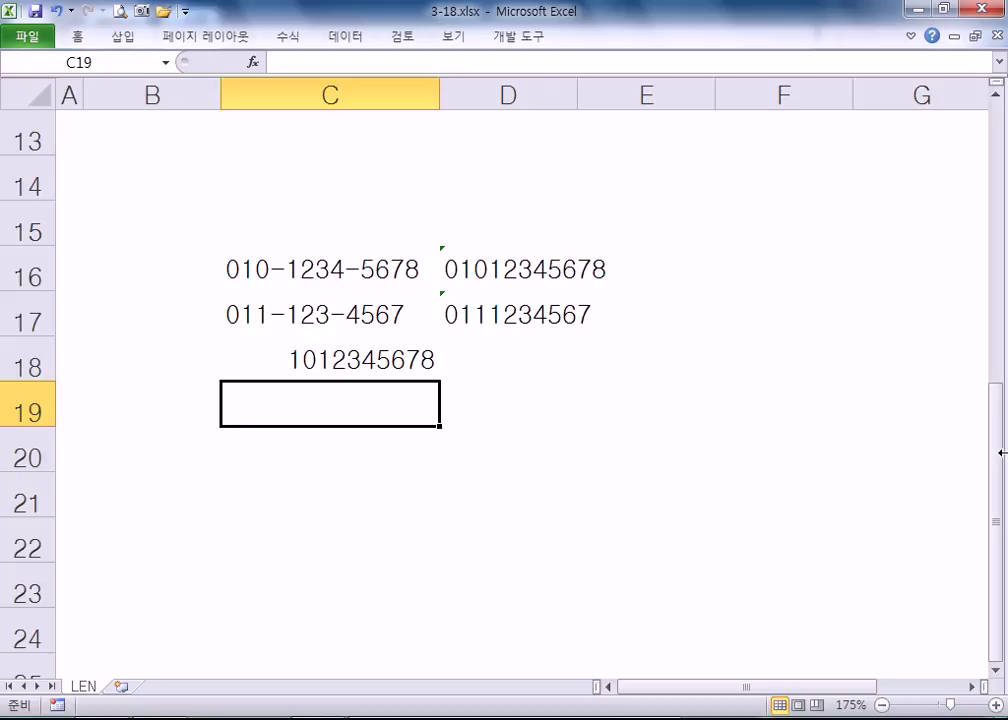
pyautogui.press('Up')
pyautogui.press('F2')
pyautogui.write('010')
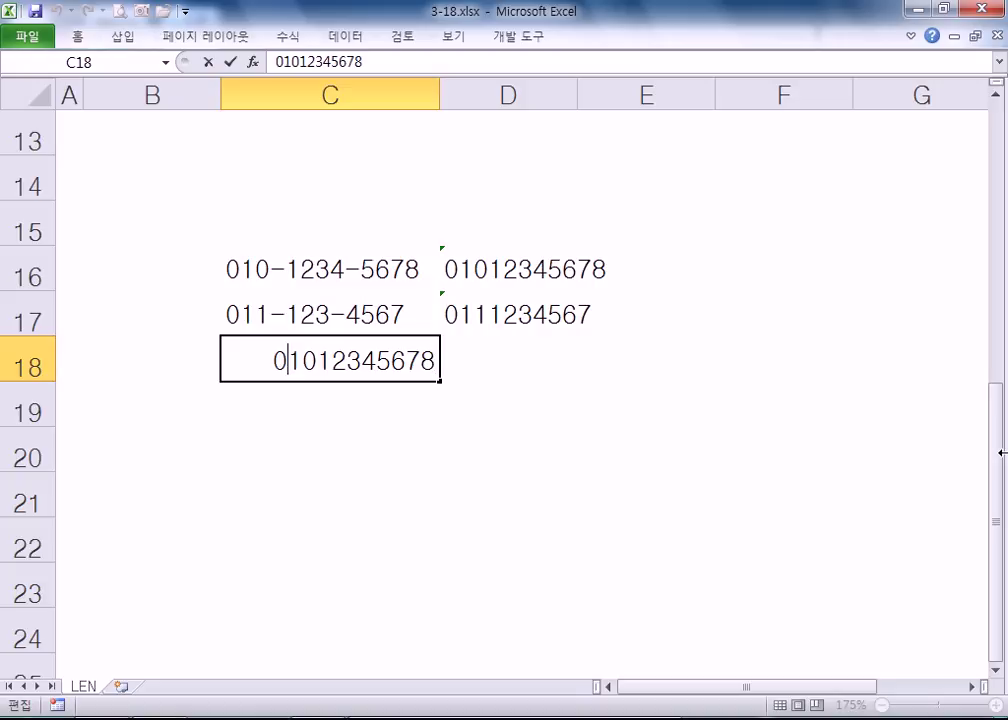
pyautogui.write('-')
pyautogui.press('Right')
pyautogui.press('Right')
pyautogui.press('Right')
pyautogui.press('Right')
pyautogui.write('-')
pyautogui.press('Return')
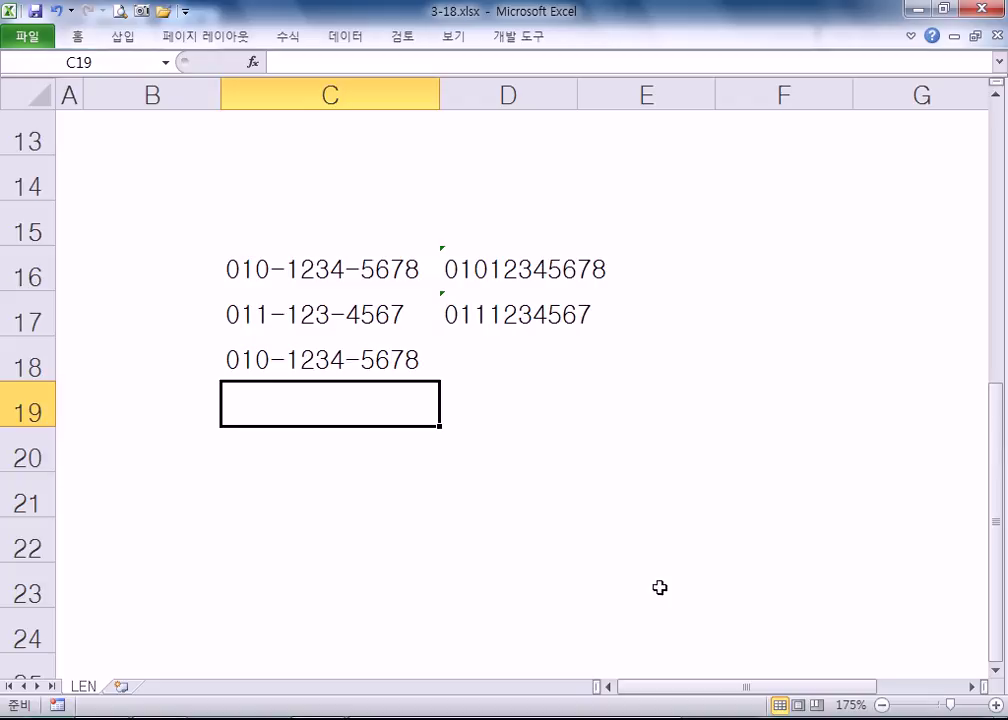
# - Inspect C18, C16 and D16, try deleting a dash in C16, then undo it
pyautogui.click(285, 358)
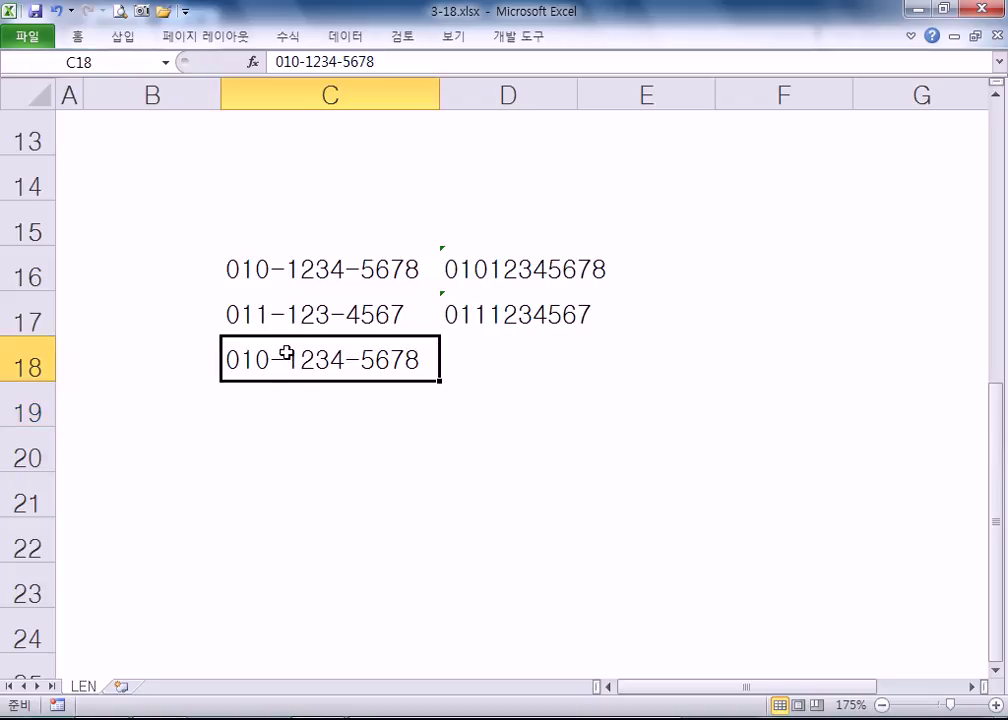
pyautogui.click(318, 267)
pyautogui.click(492, 266)
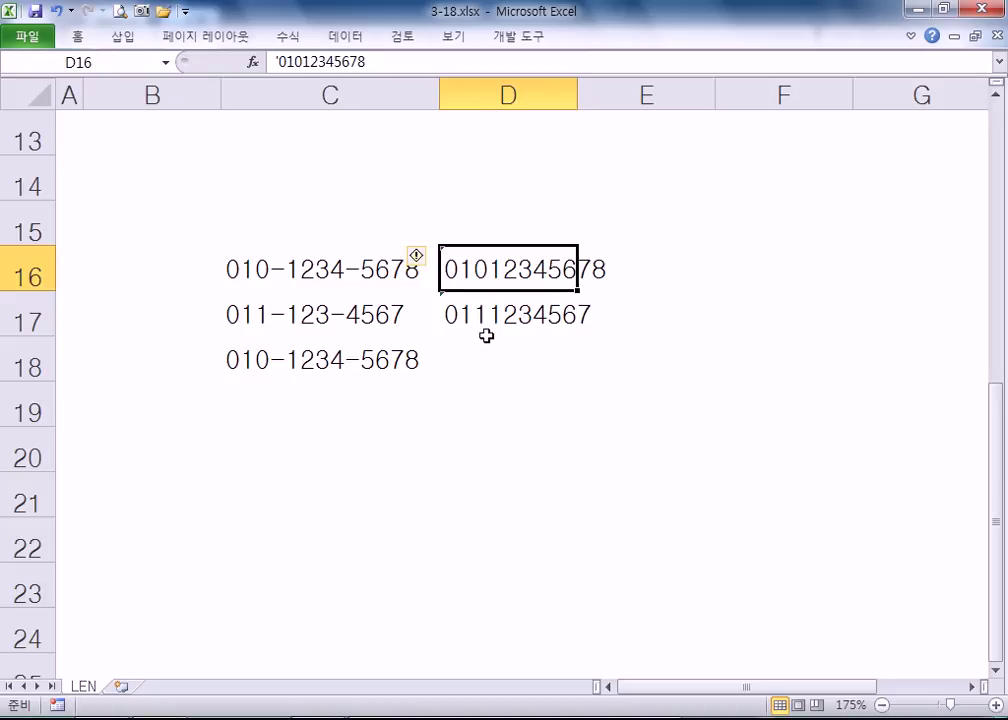
pyautogui.doubleClick(267, 268)
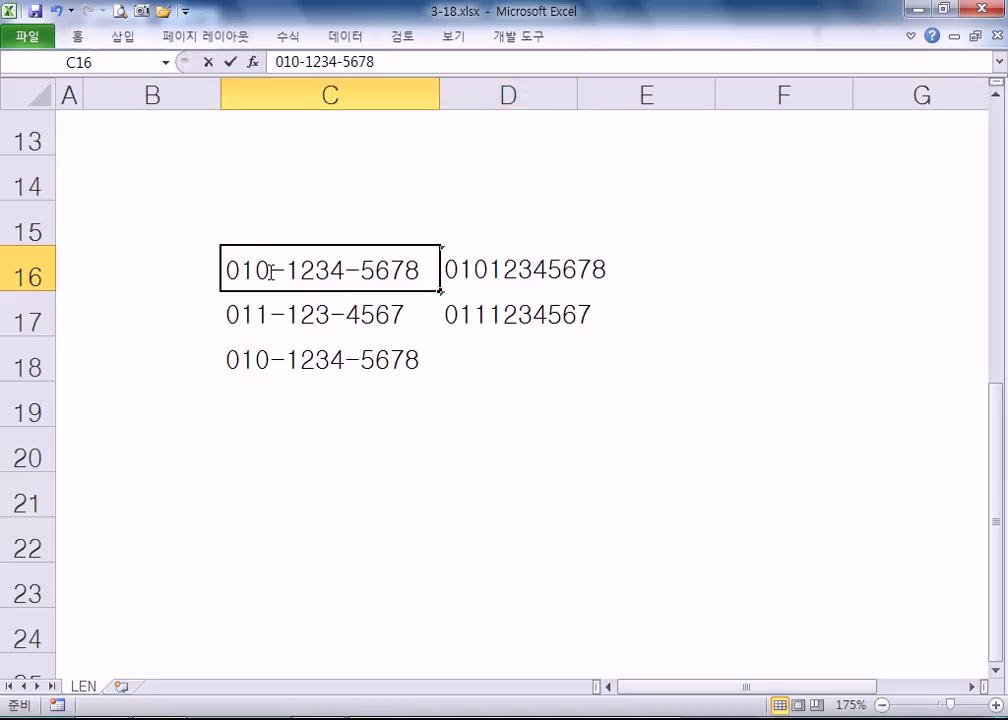
pyautogui.press('Delete')
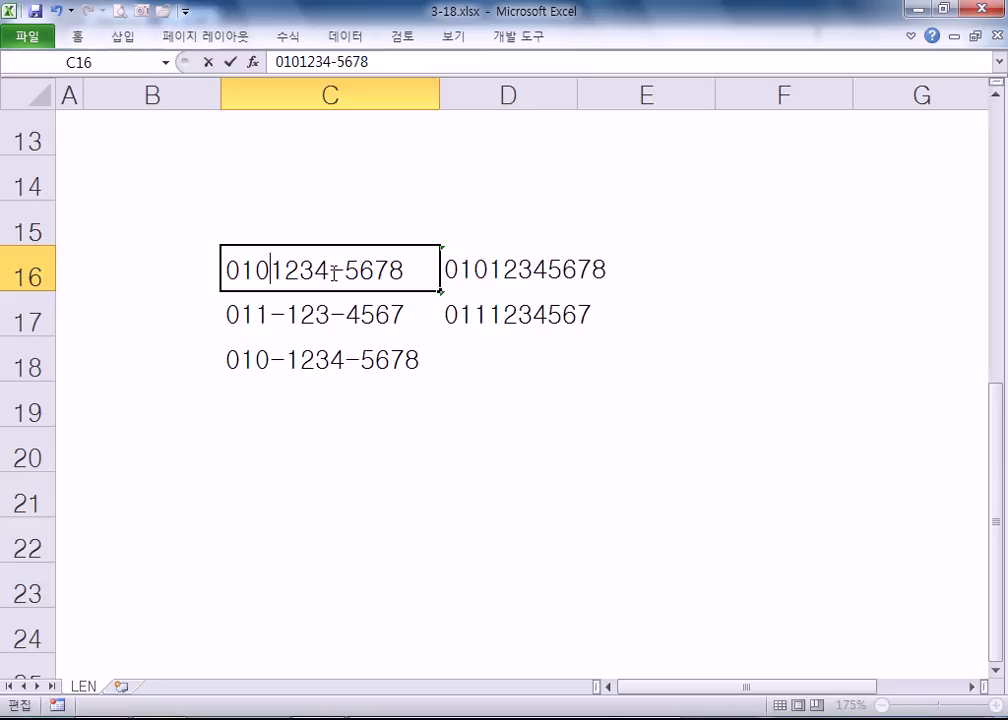
pyautogui.click(362, 301)
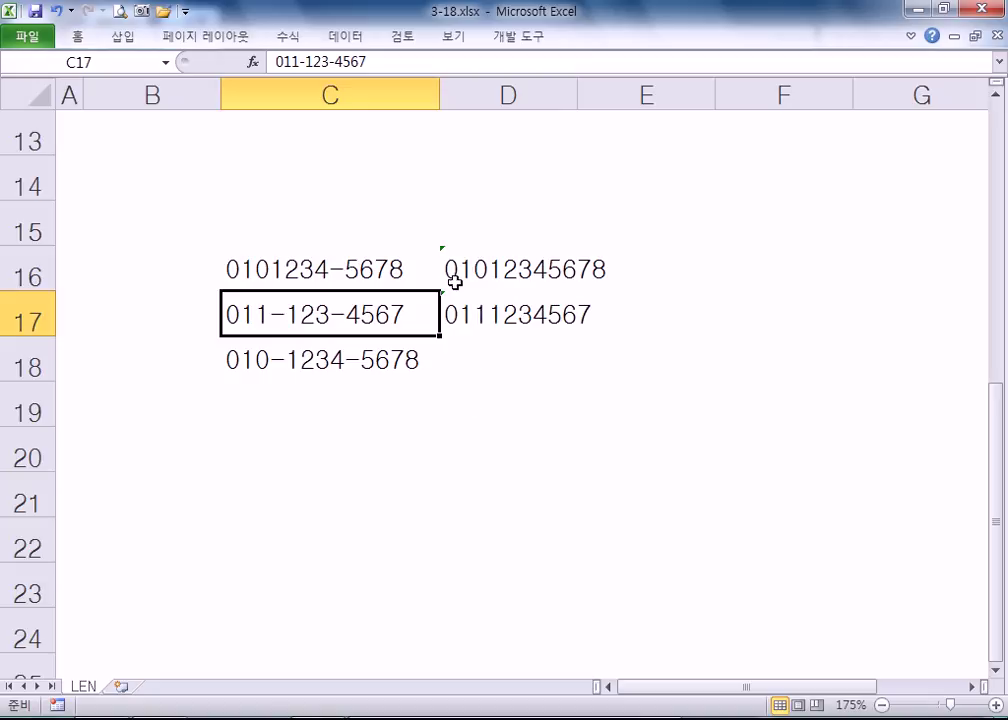
pyautogui.hotkey('ctrl', 'z')
pyautogui.hotkey('ctrl', 'z')
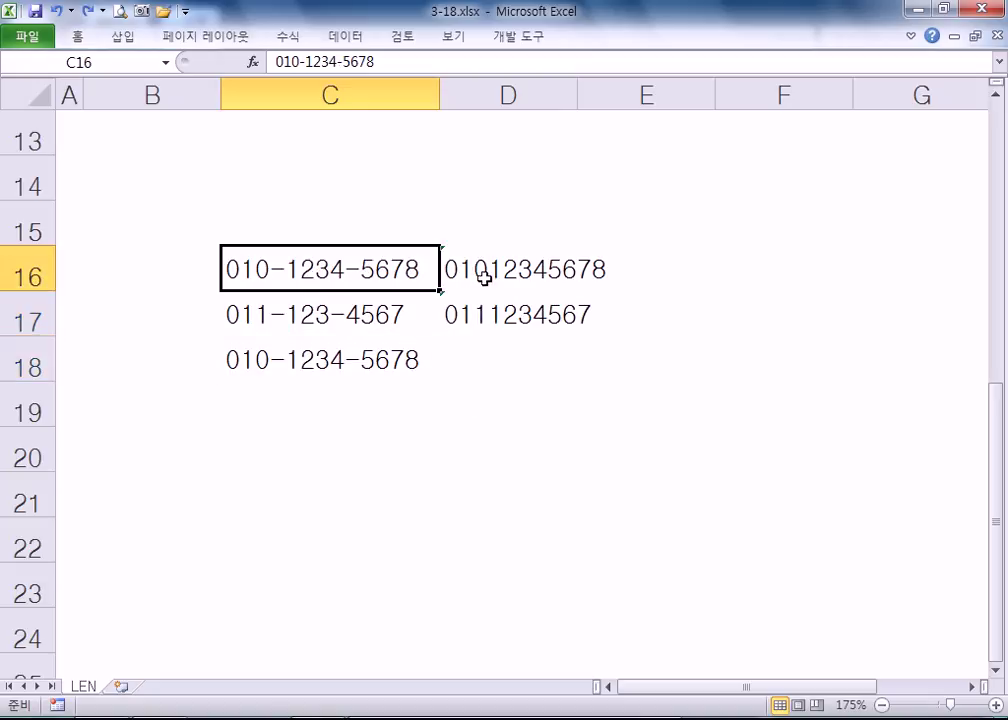
# - Clear C18 and the old dash-free entries in D16:D17
pyautogui.click(326, 371)
pyautogui.press('Delete')
pyautogui.moveTo(469, 272); pyautogui.dragTo(477, 311)
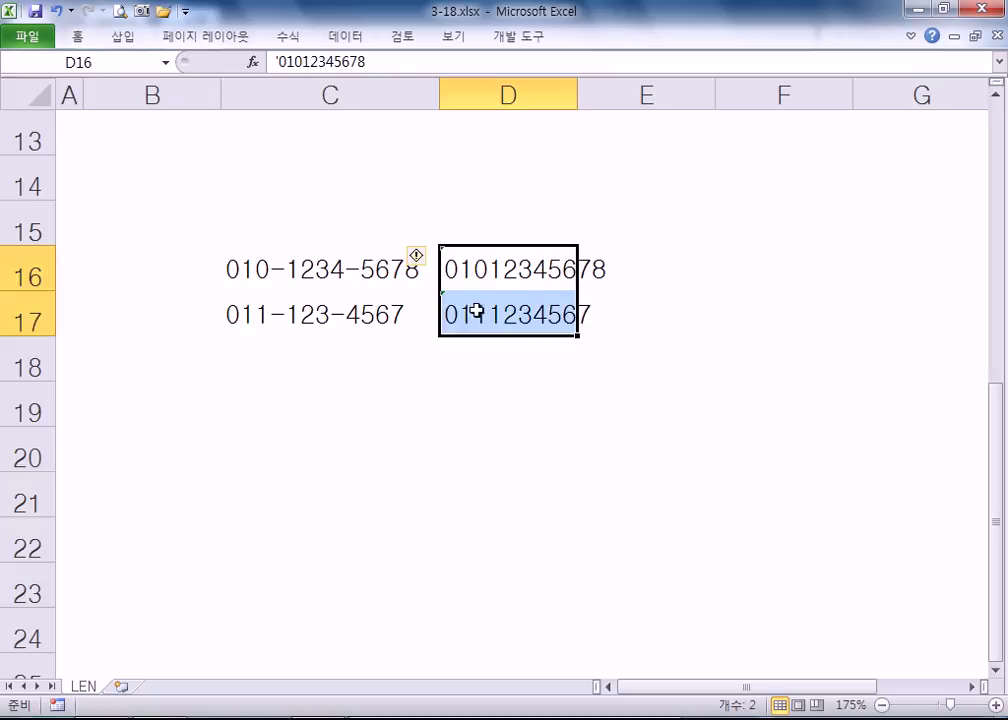
pyautogui.press('Delete')
pyautogui.click(476, 275)
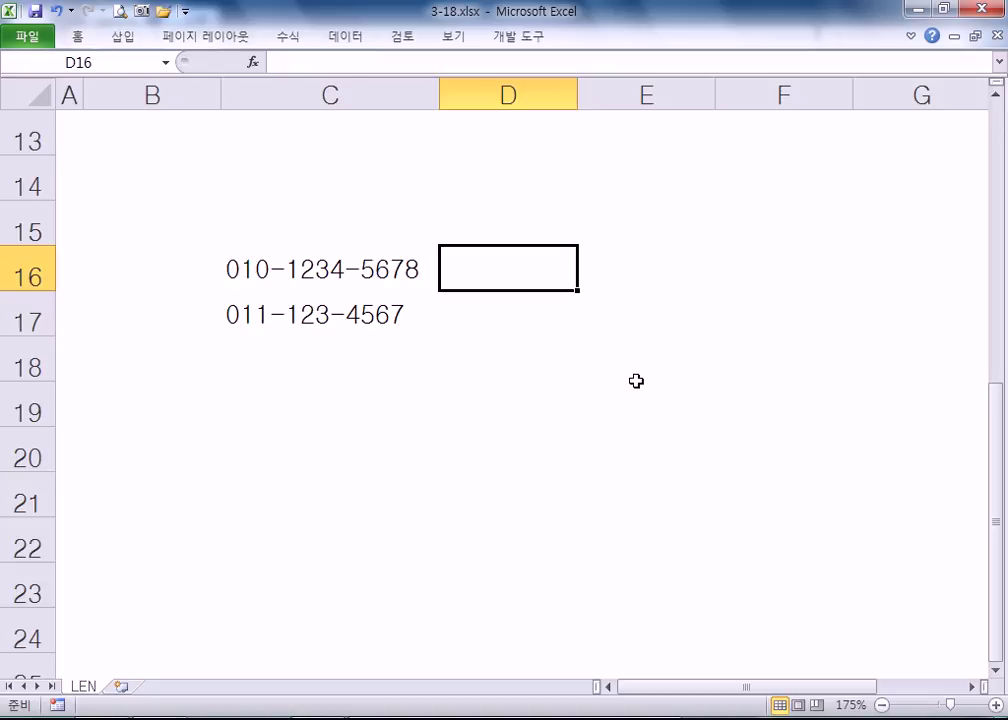
# - Build =LEFT(C16,3)&RIGHT(C16,4) in D16
pyautogui.write('=LEFT(')
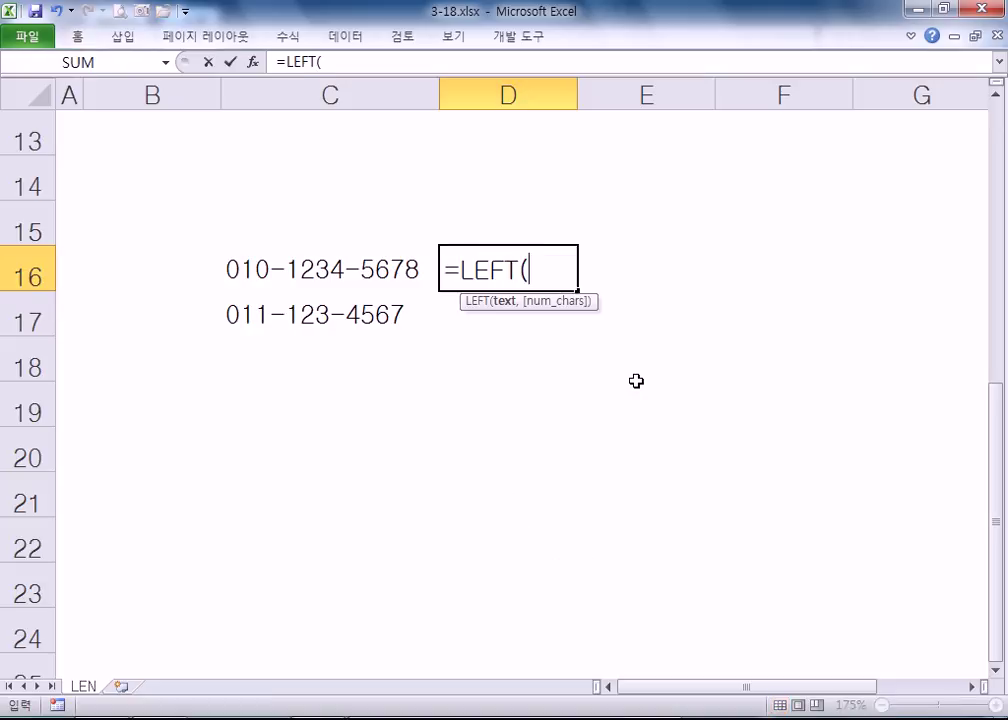
pyautogui.click(299, 279)
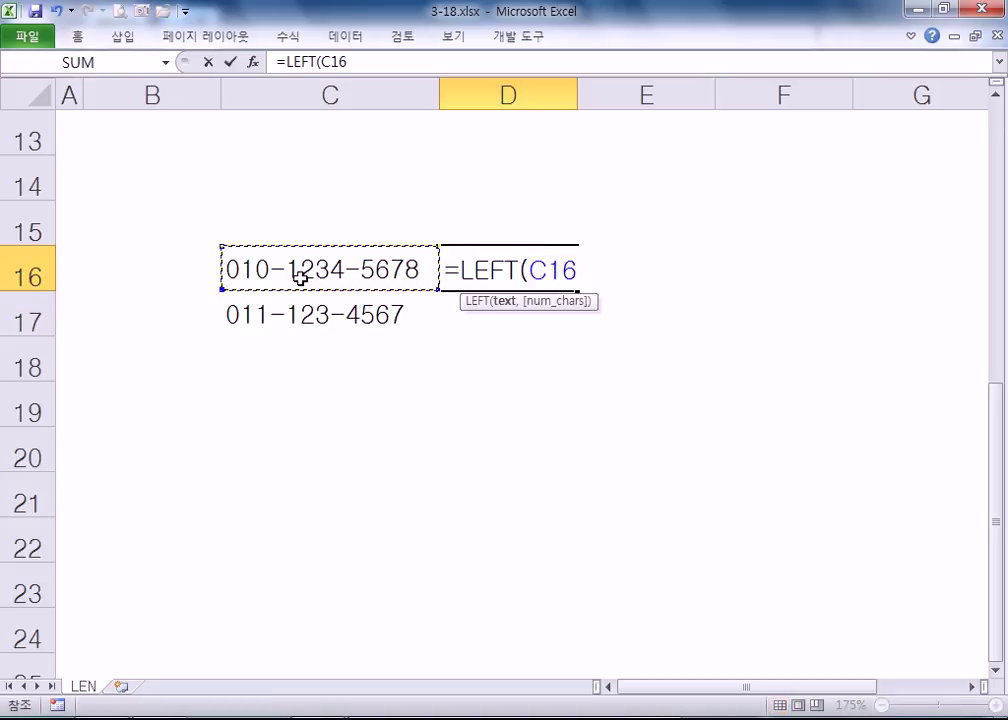
pyautogui.write(',3)')
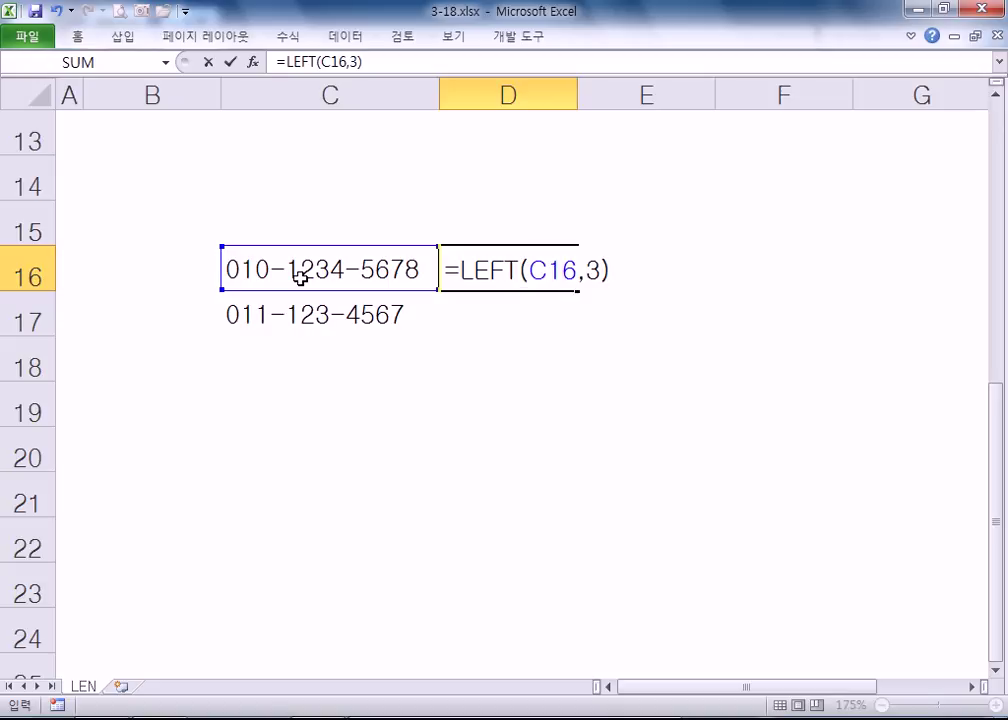
pyautogui.press('Return')
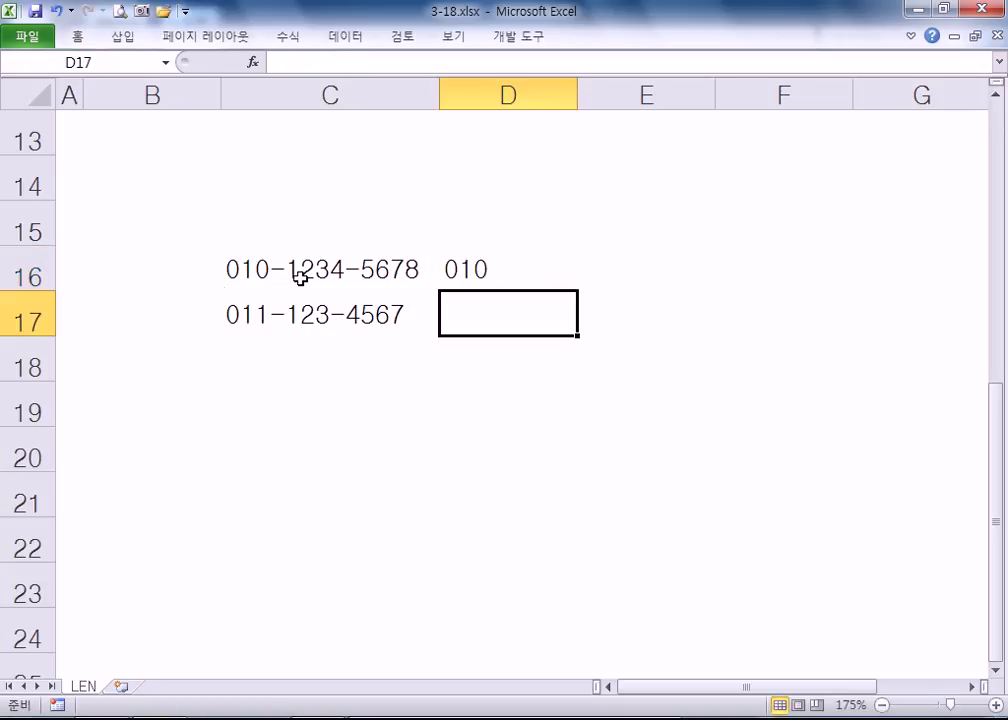
pyautogui.press('Up')
pyautogui.press('F2')
pyautogui.write('&')
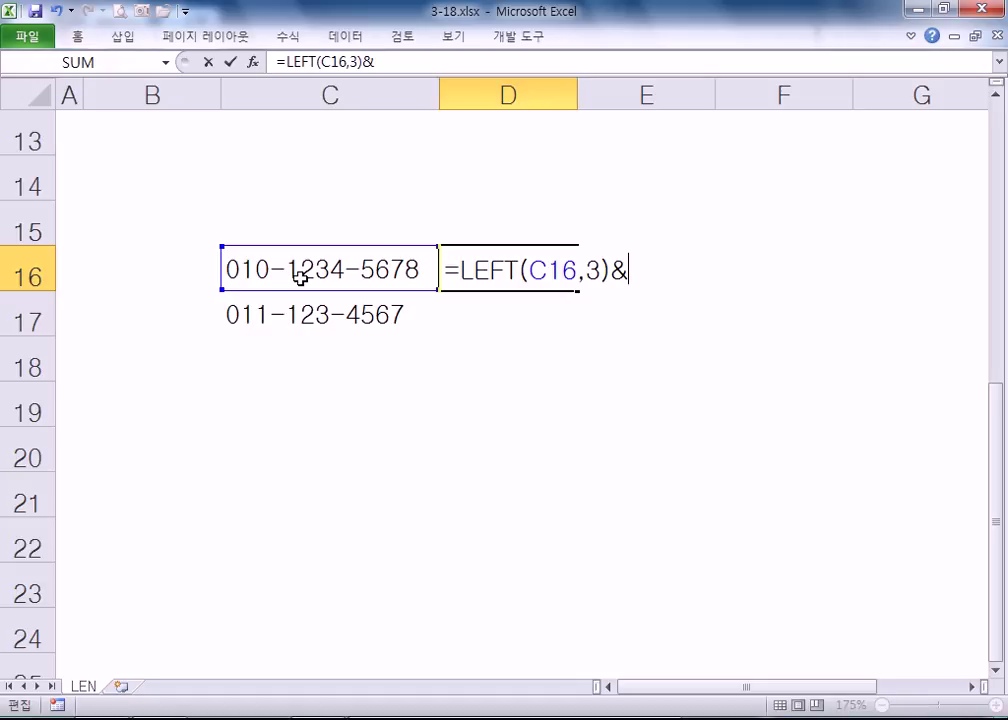
pyautogui.write('RIGHT(')
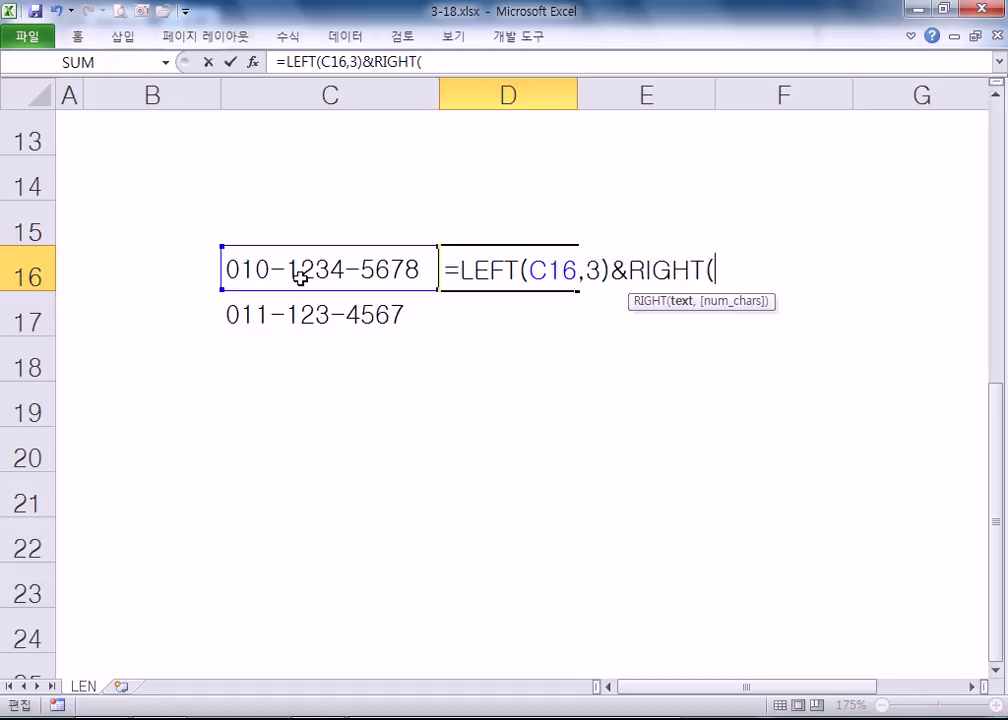
pyautogui.click(286, 273)
pyautogui.write(',')
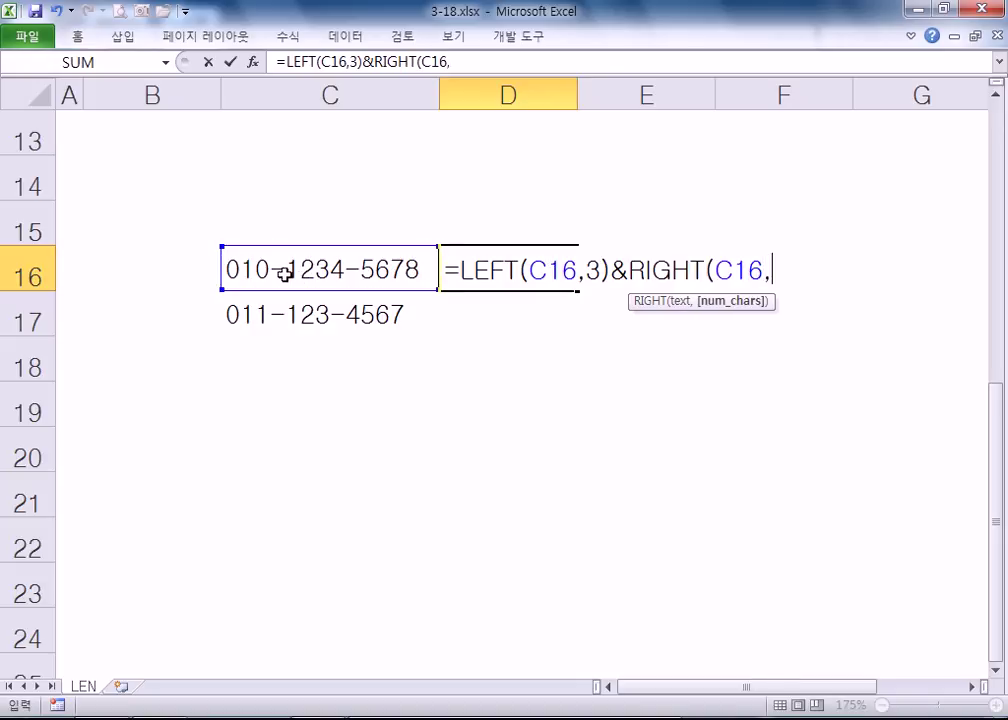
pyautogui.write('4)')
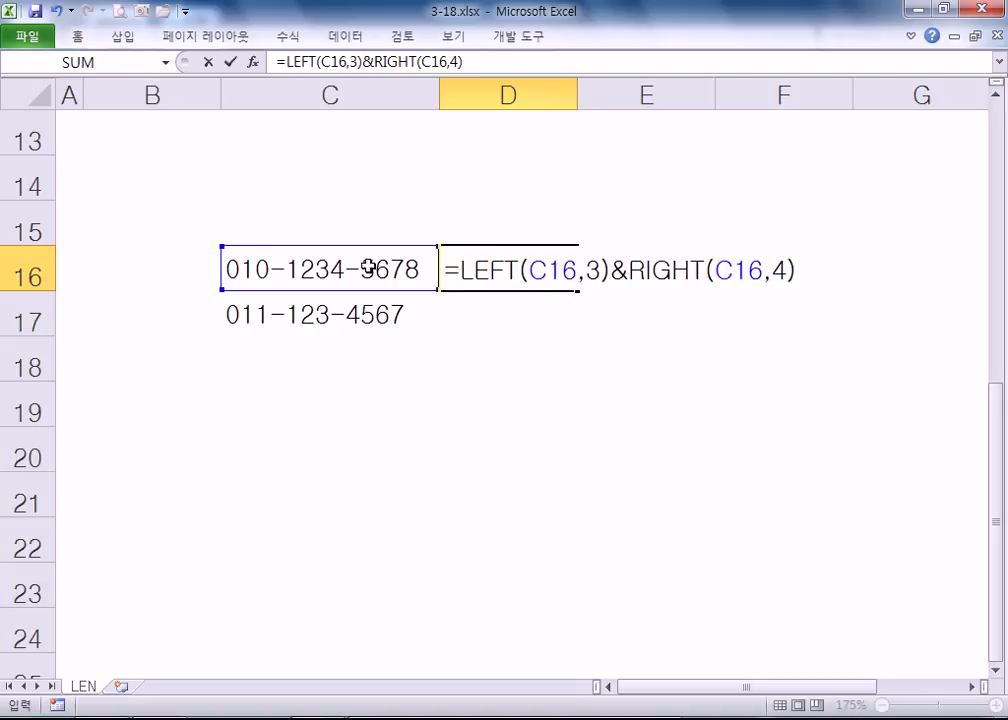
pyautogui.click(560, 313)
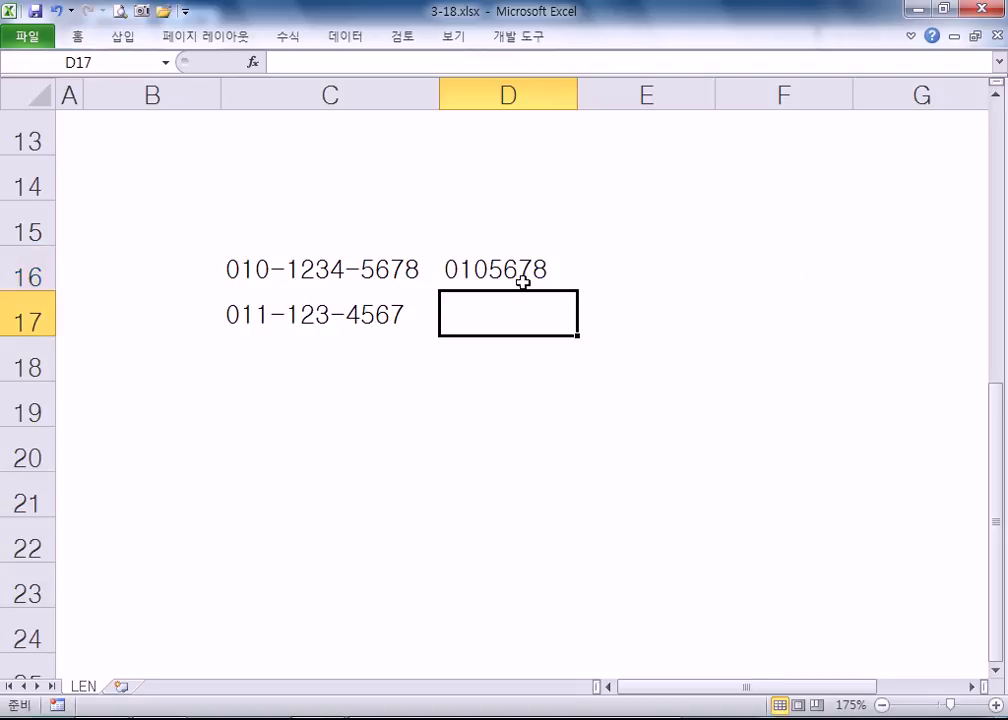
# - Check C16's middle digits 1234, then fill the D16 formula down to D17
pyautogui.click(258, 270)
pyautogui.doubleClick(288, 270)
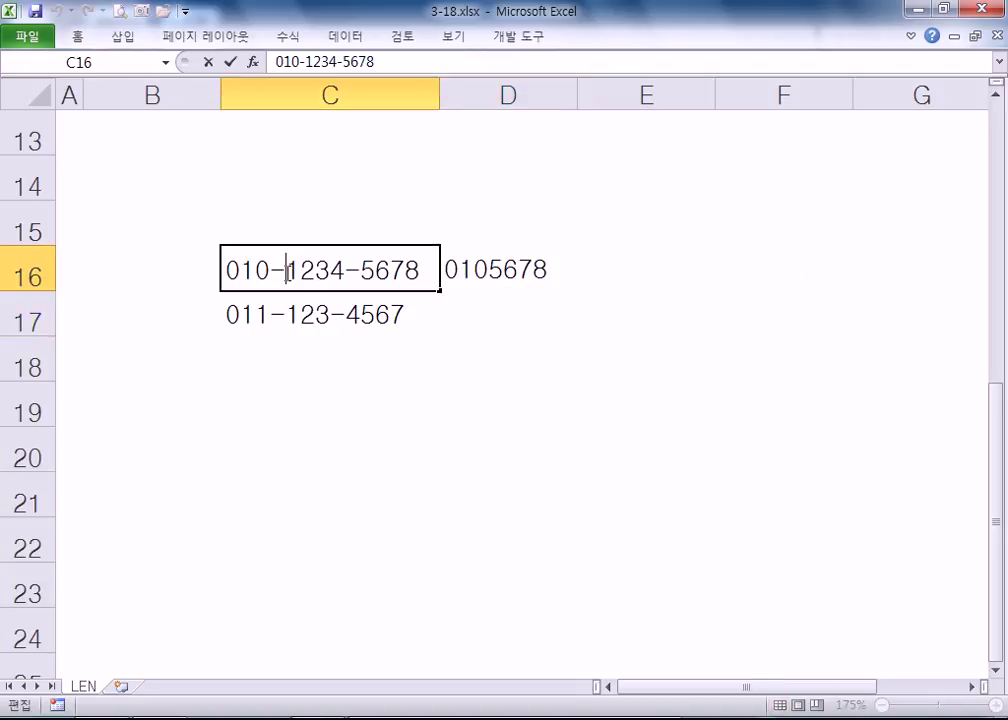
pyautogui.moveTo(288, 270); pyautogui.dragTo(345, 270)
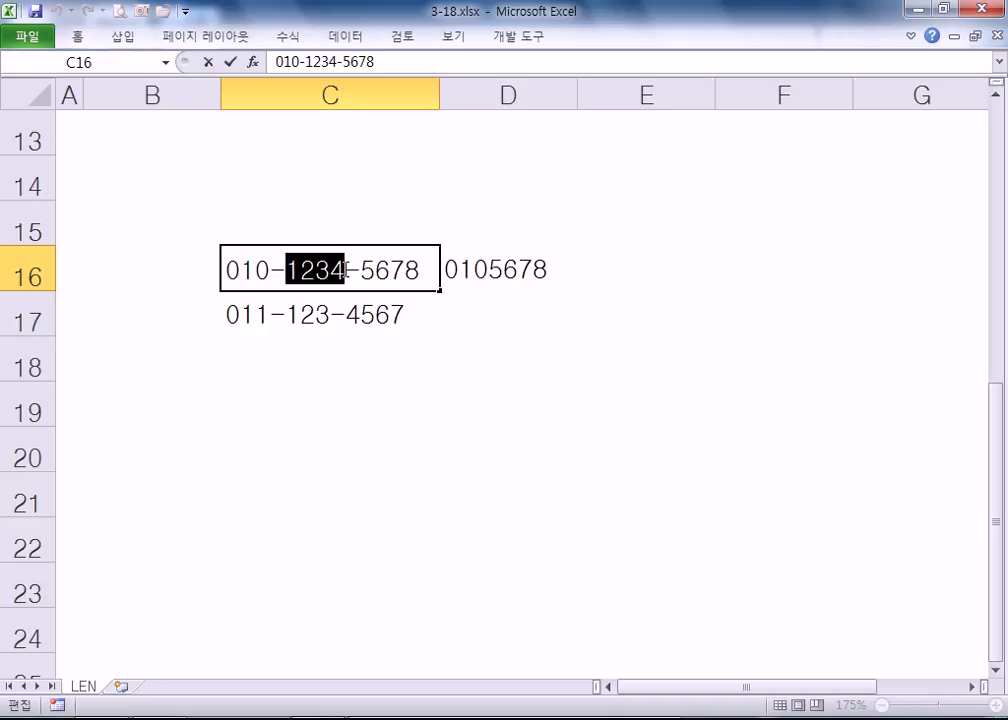
pyautogui.press('Escape')
pyautogui.click(565, 275)
pyautogui.moveTo(577, 290); pyautogui.dragTo(582, 321)
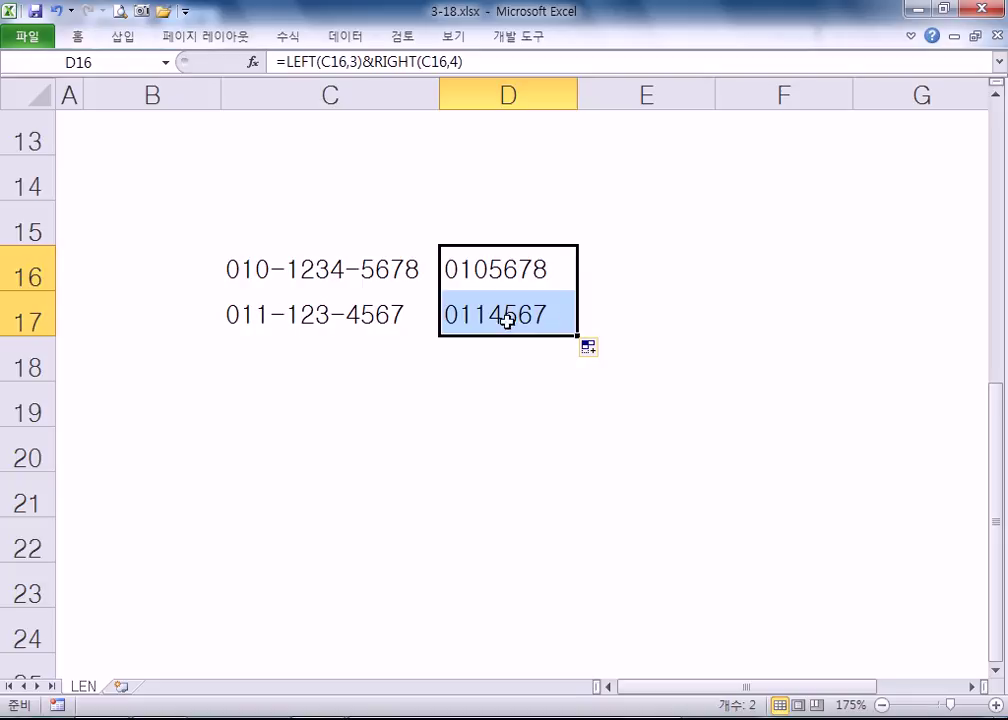
# - Check C17's middle digits 123 and compare the two phone numbers
pyautogui.click(296, 314)
pyautogui.doubleClick(296, 314)
pyautogui.moveTo(288, 314); pyautogui.dragTo(331, 312)
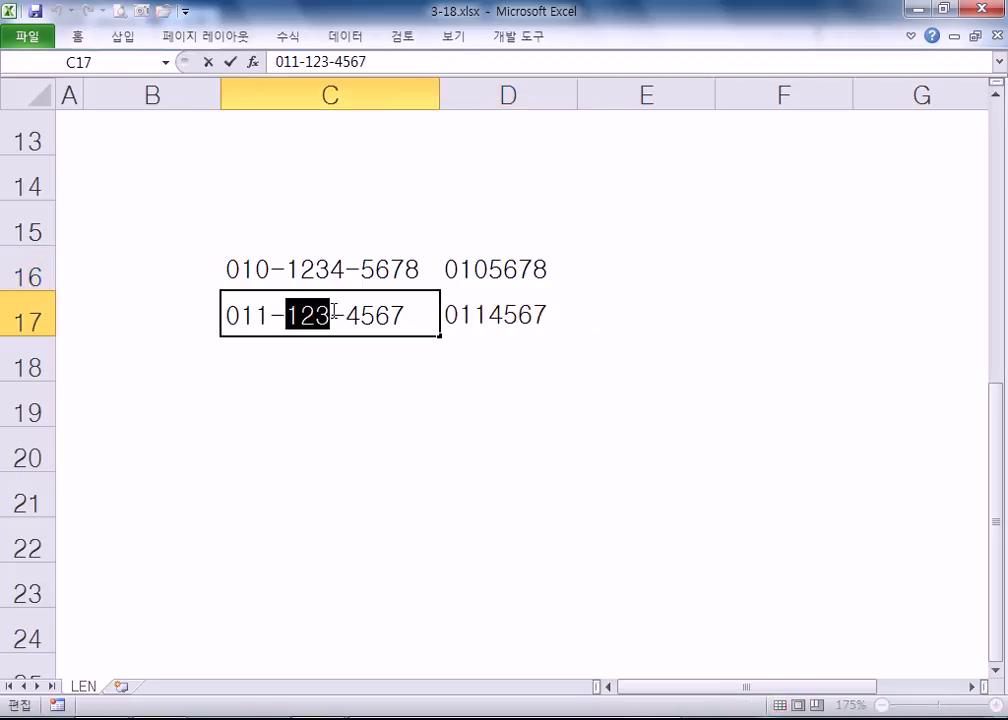
pyautogui.press('Escape')
pyautogui.click(479, 272)
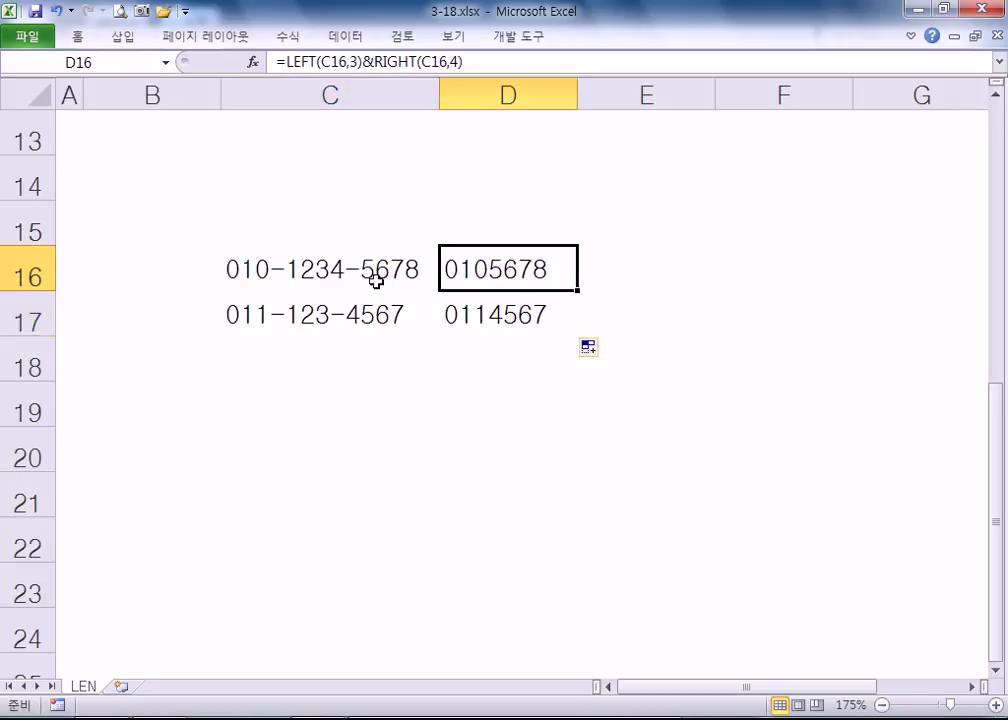
pyautogui.click(310, 313)
pyautogui.click(312, 272)
pyautogui.click(317, 309)
pyautogui.click(324, 274)
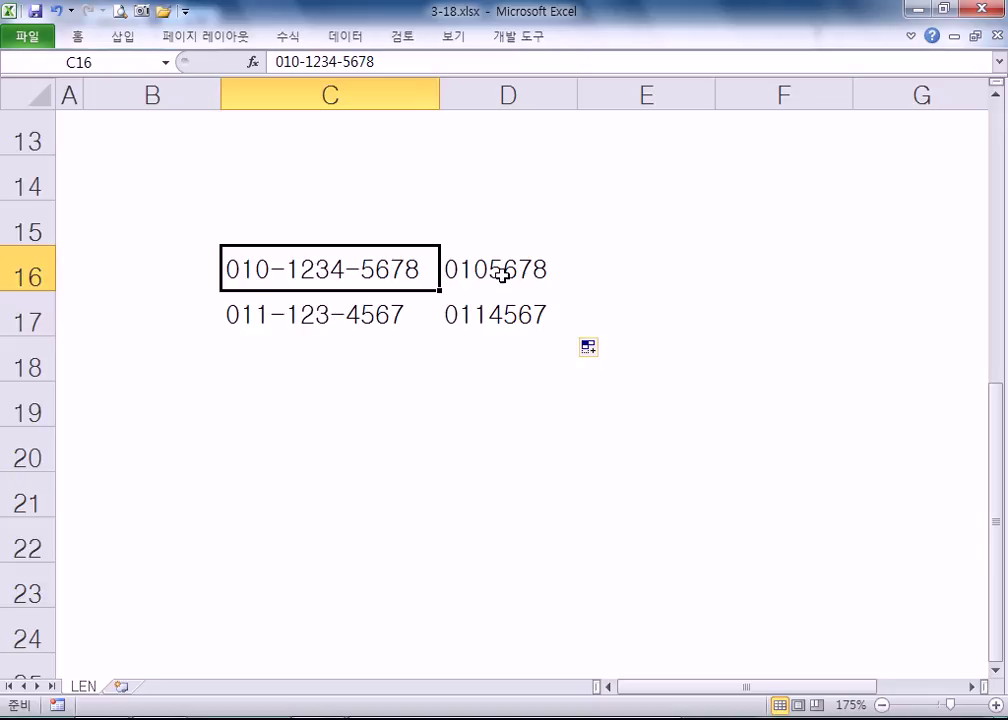
pyautogui.click(502, 275)
pyautogui.doubleClick(502, 275)
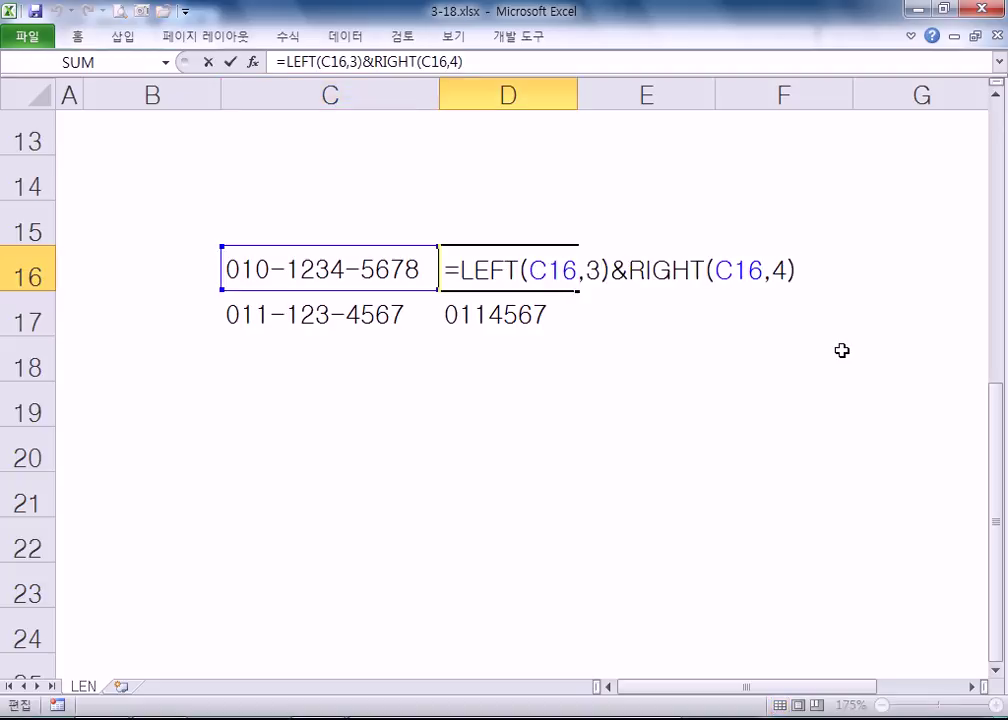
pyautogui.write('MID(')
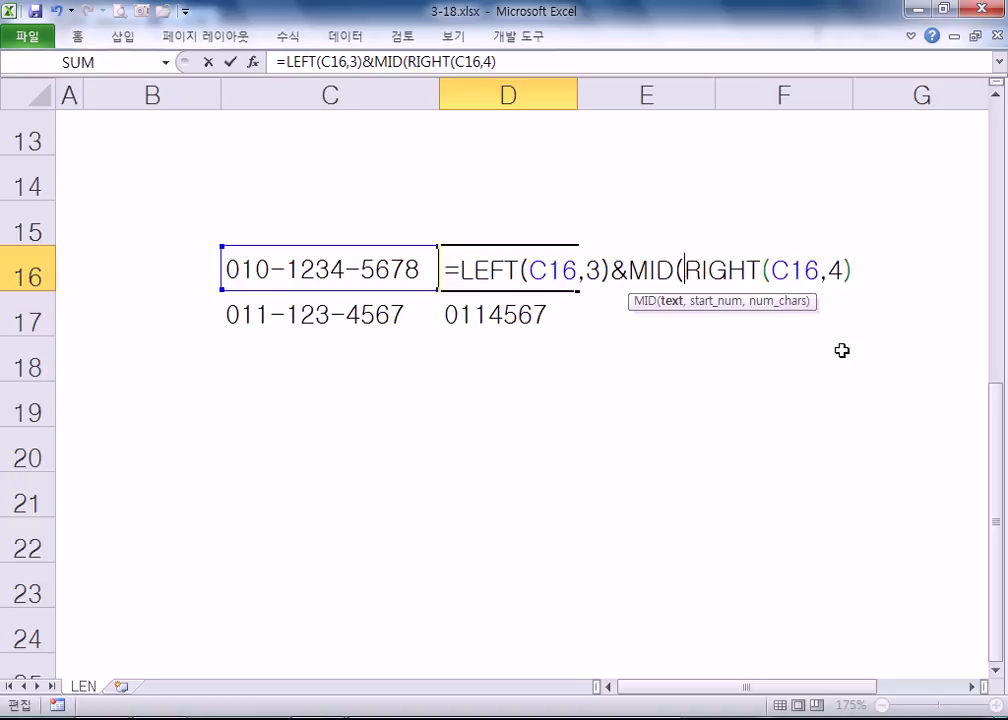
pyautogui.click(243, 268)
pyautogui.write(',')
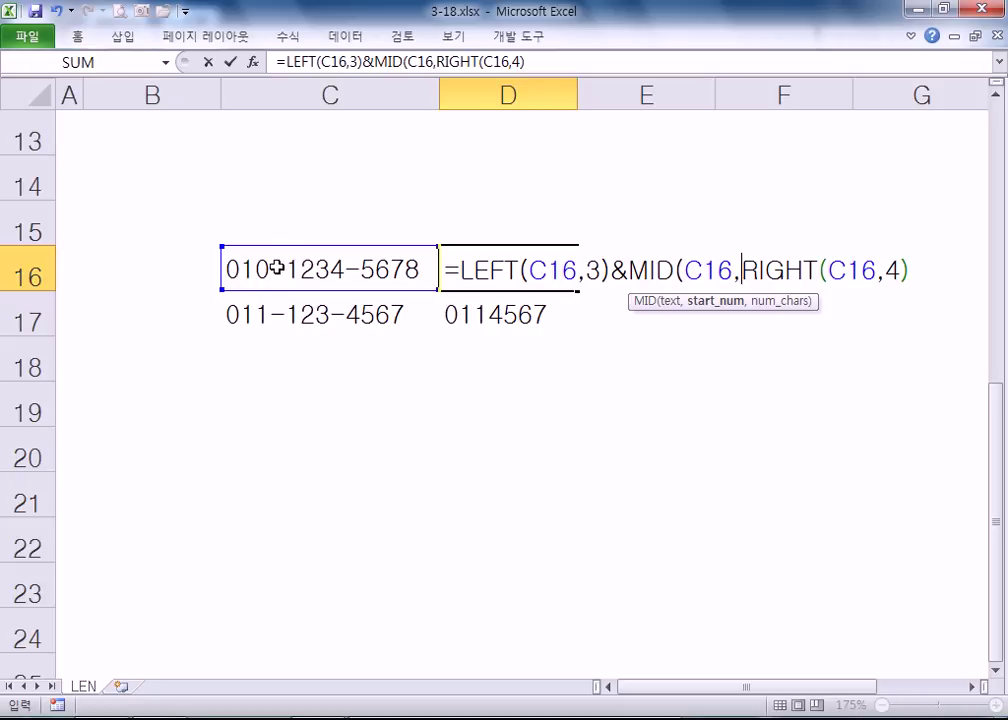
pyautogui.write('5,')
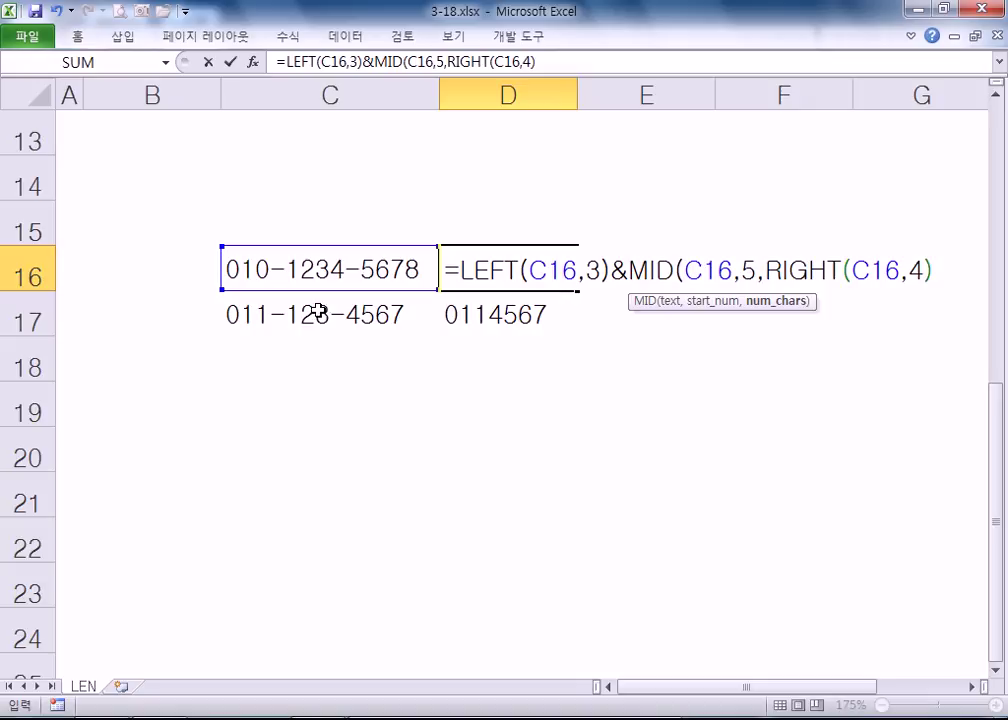
pyautogui.write('4')
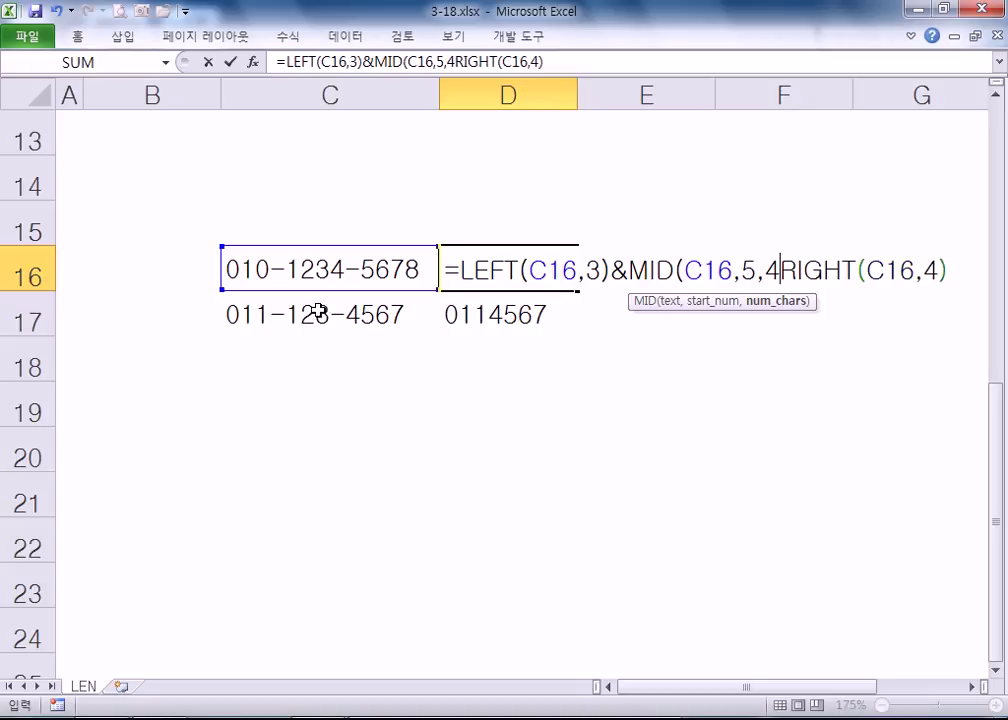
pyautogui.write(')')
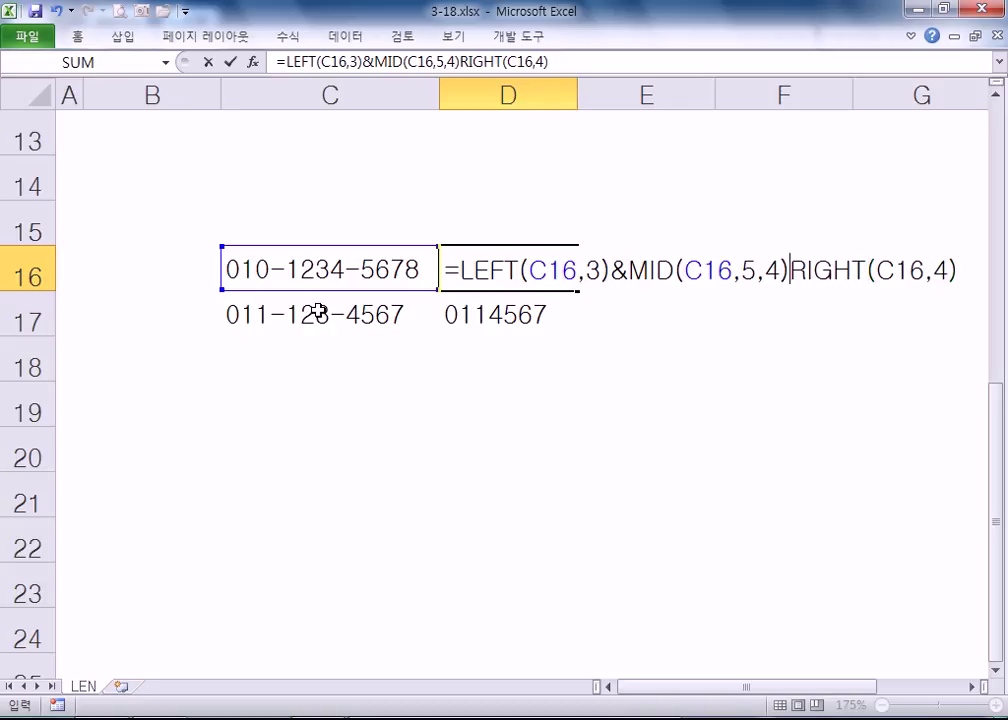
pyautogui.write('&')
pyautogui.press('Return')
pyautogui.press('Up')
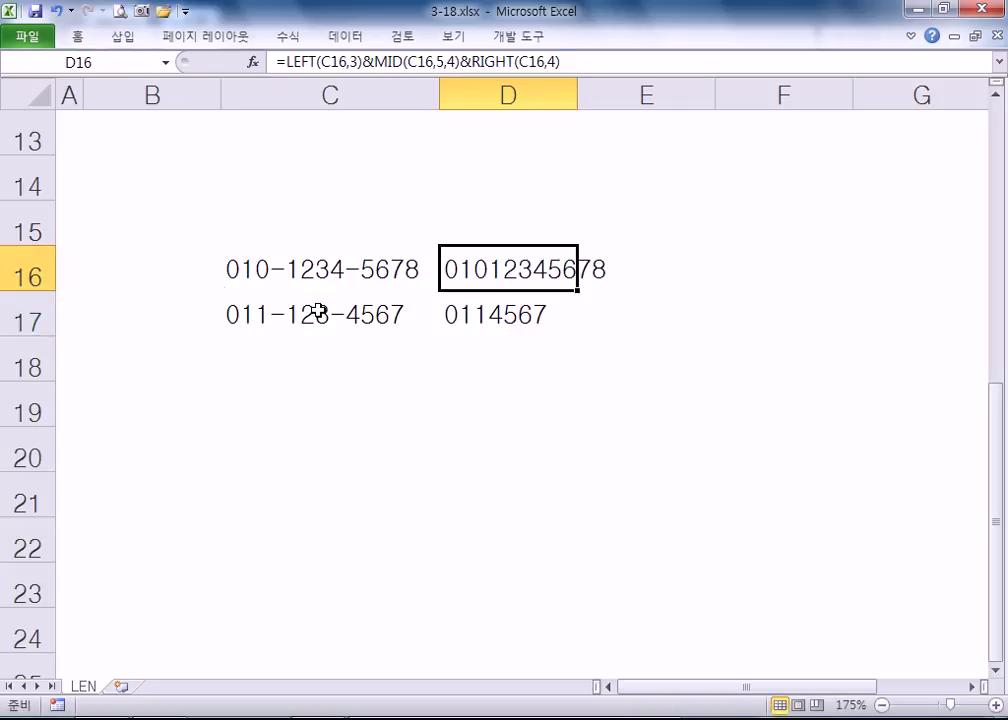
# - Fill the formula down to D17 and change its MID length from 4 to 3
pyautogui.moveTo(578, 290); pyautogui.dragTo(574, 329)
pyautogui.click(502, 316)
pyautogui.doubleClick(502, 316)
pyautogui.doubleClick(772, 316)
pyautogui.write('3')
pyautogui.press('Return')
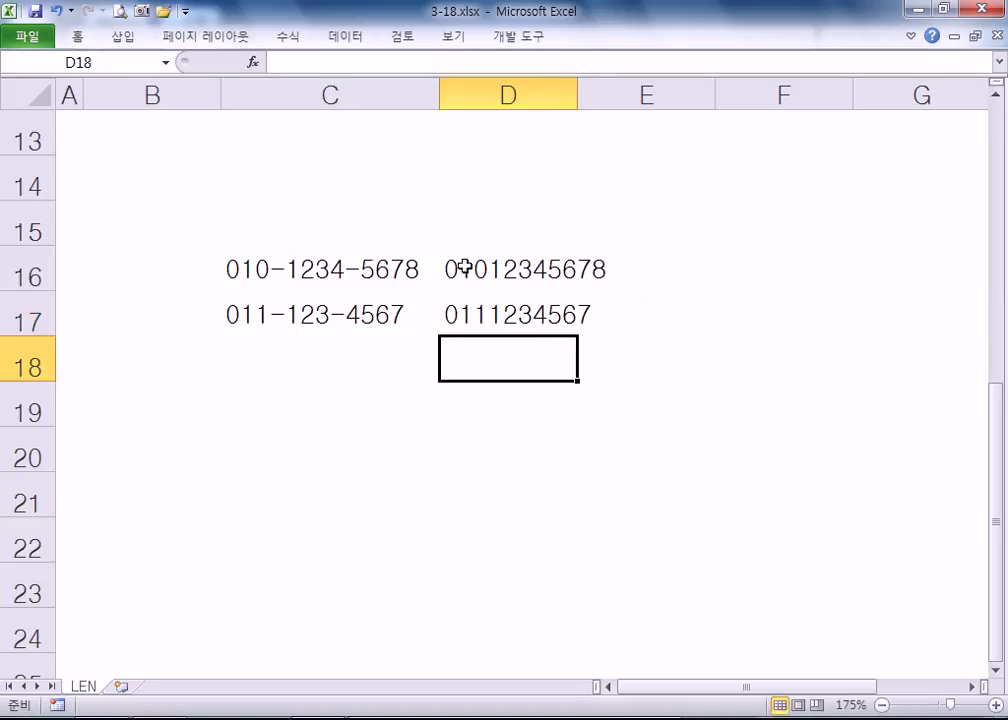
# - Enter =LEN(C16) in B16 and fill it to B17, giving 13 and 12
pyautogui.click(280, 278)
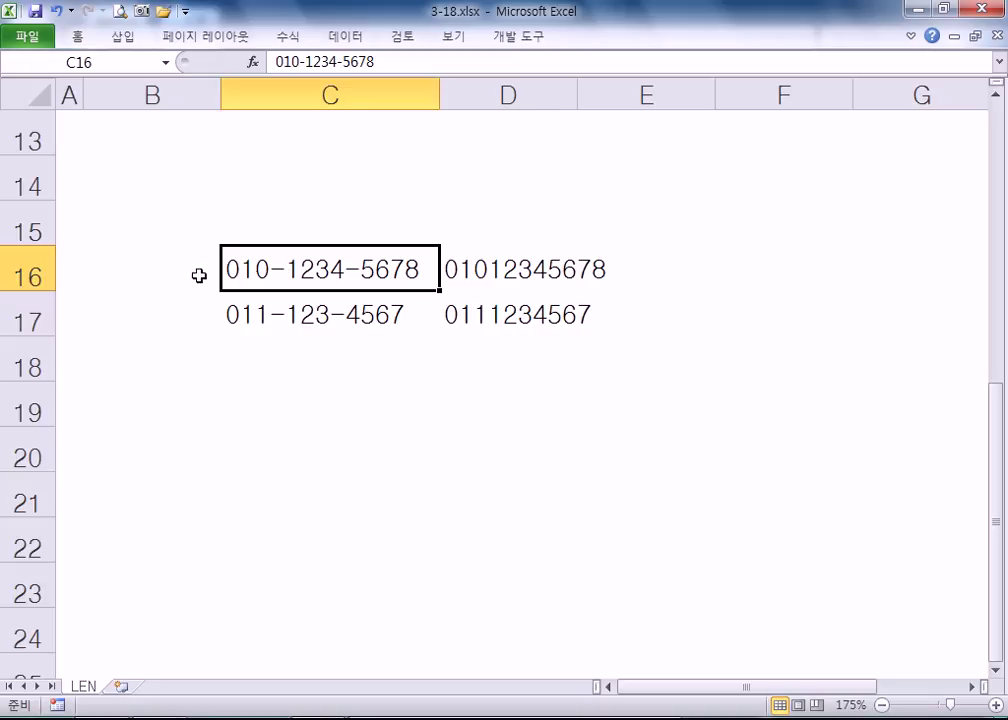
pyautogui.click(113, 280)
pyautogui.write('LEN(')
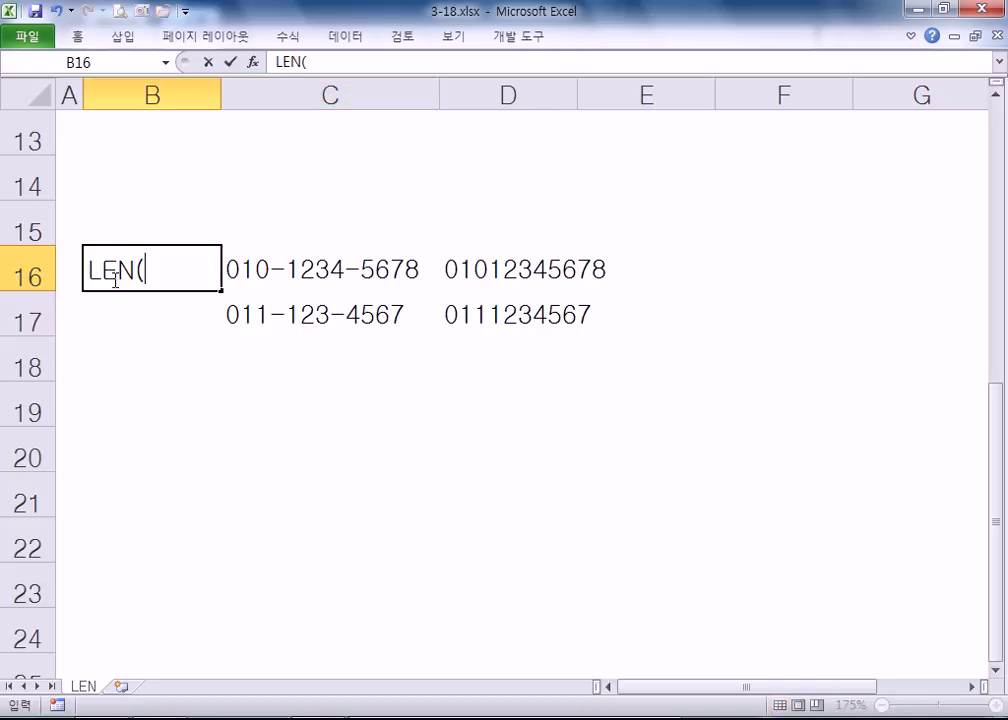
pyautogui.press('Escape')
pyautogui.write('=LEN')
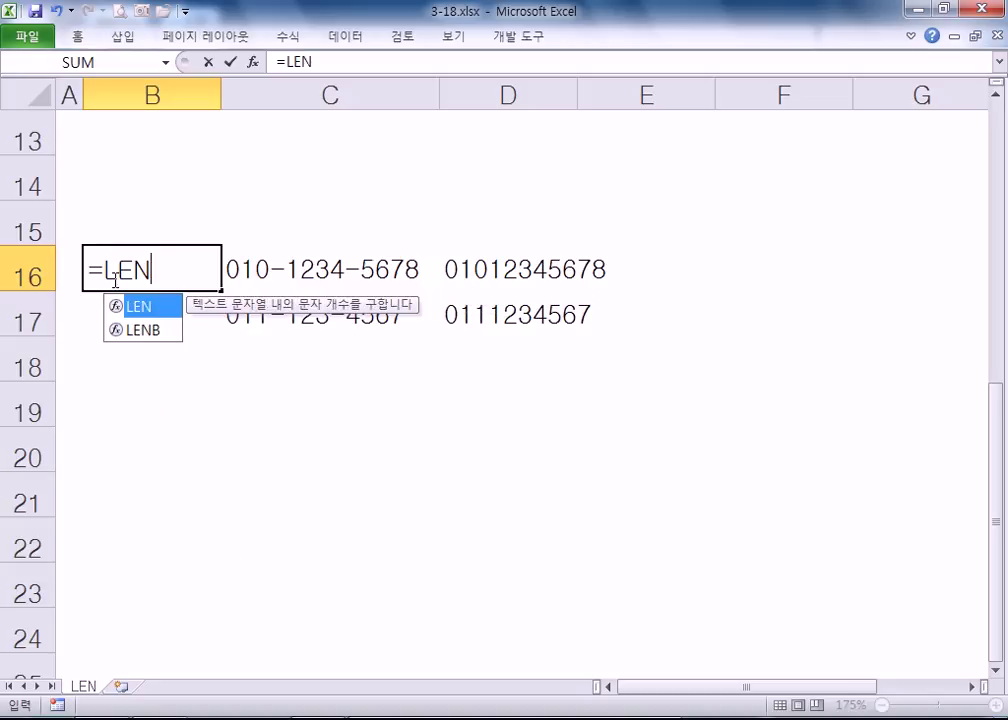
pyautogui.write('(')
pyautogui.press('Right')
pyautogui.press('Return')
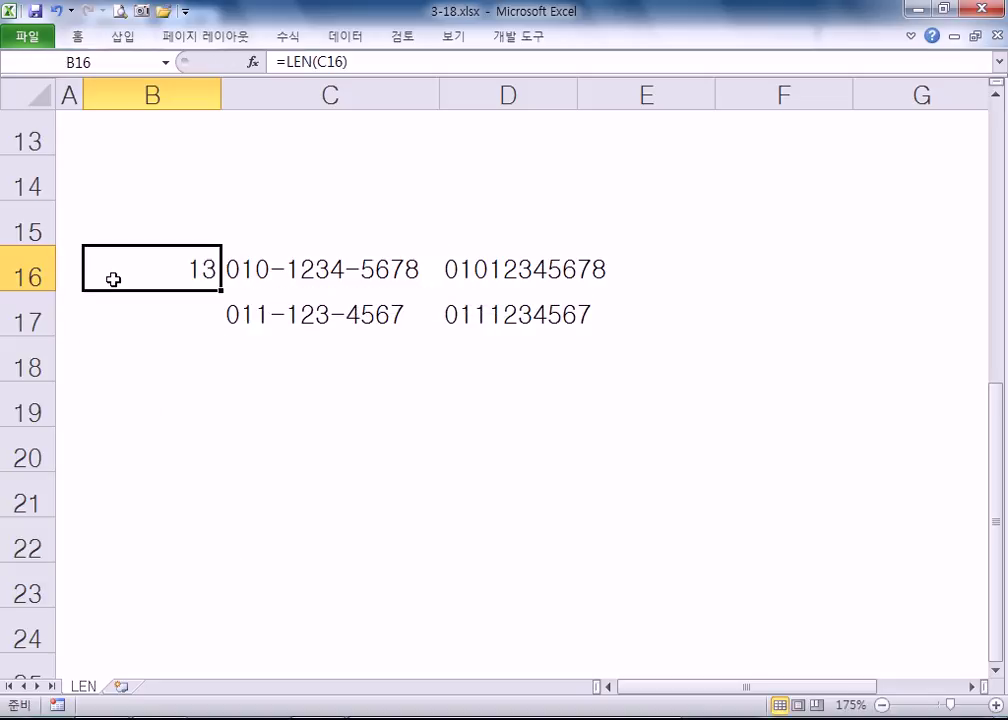
pyautogui.moveTo(220, 290); pyautogui.dragTo(205, 321)
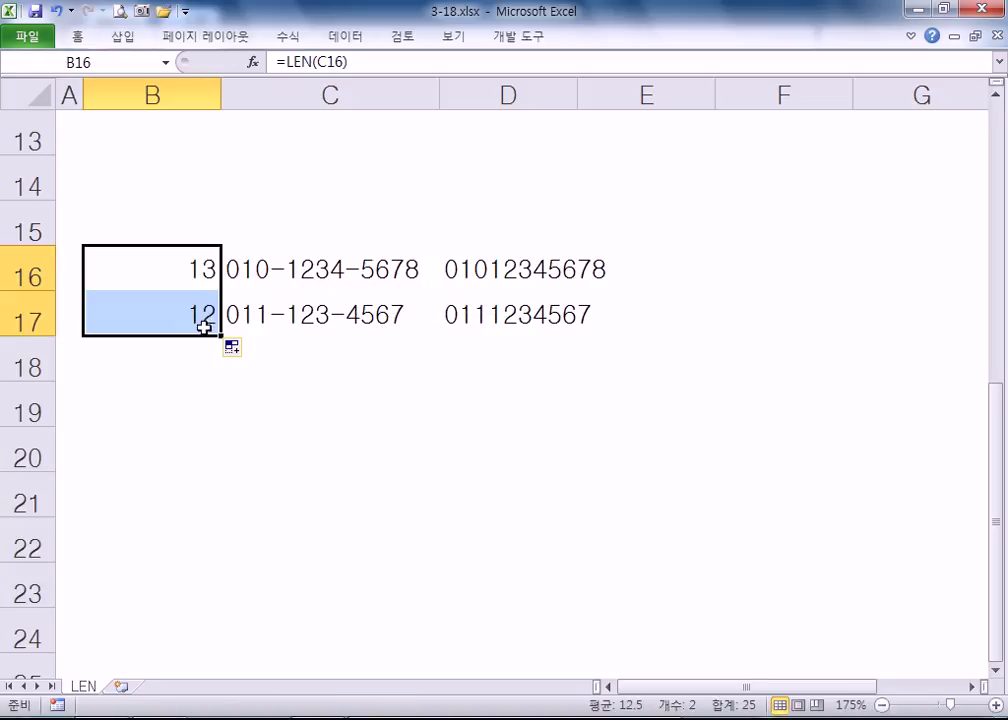
# - Review the B16 length formula and the MID lengths in D16 and D17, unchanged
pyautogui.click(249, 278)
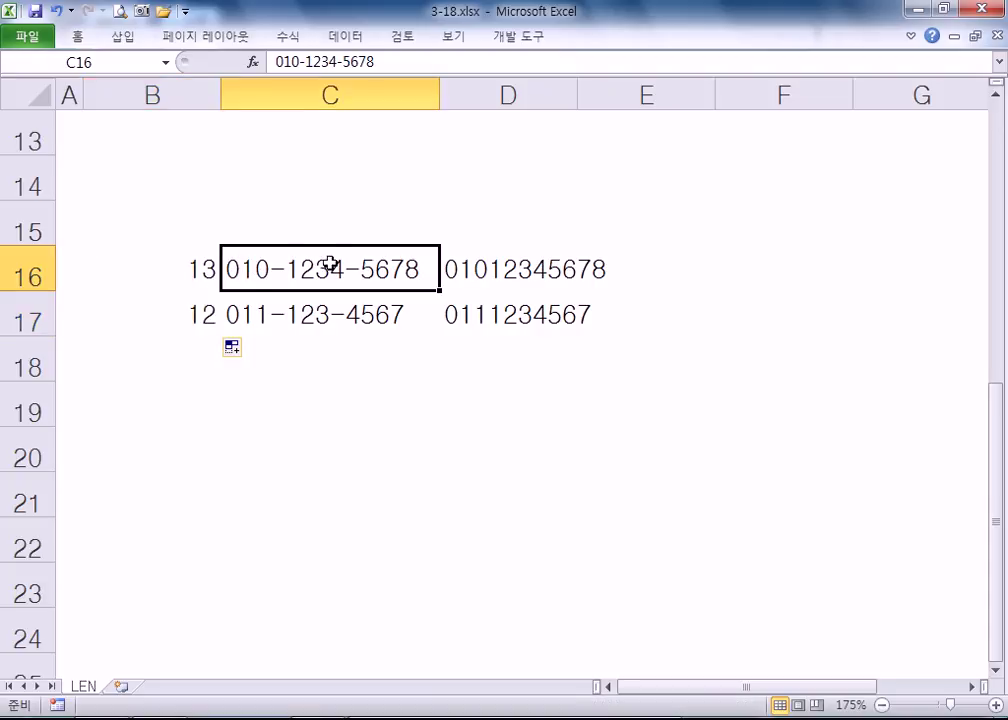
pyautogui.click(186, 268)
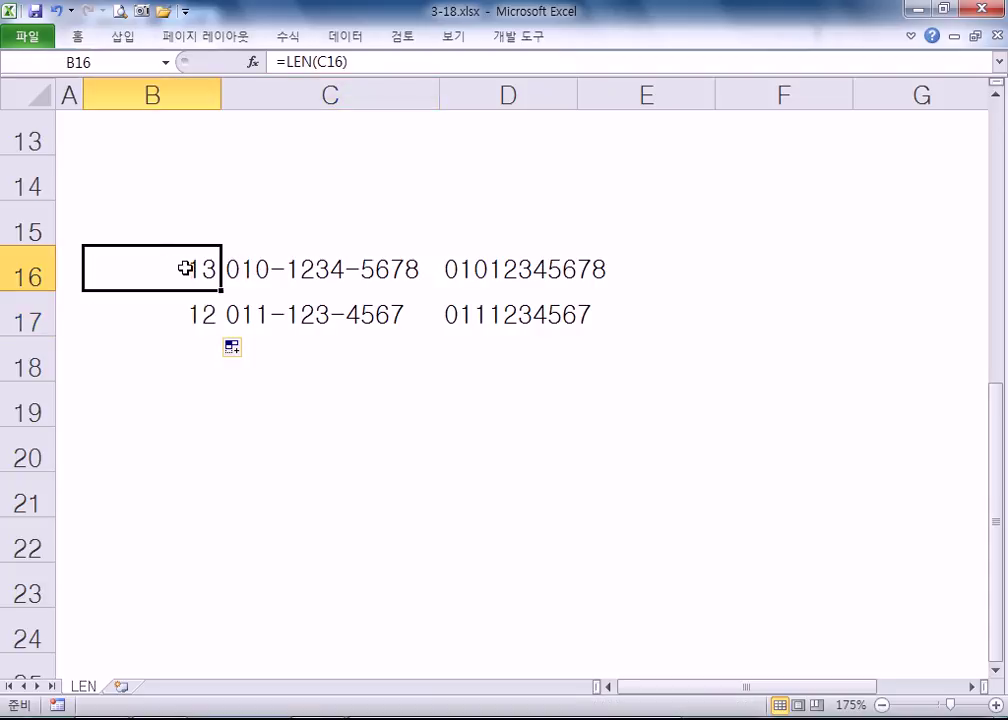
pyautogui.click(531, 279)
pyautogui.doubleClick(531, 279)
pyautogui.doubleClick(770, 272)
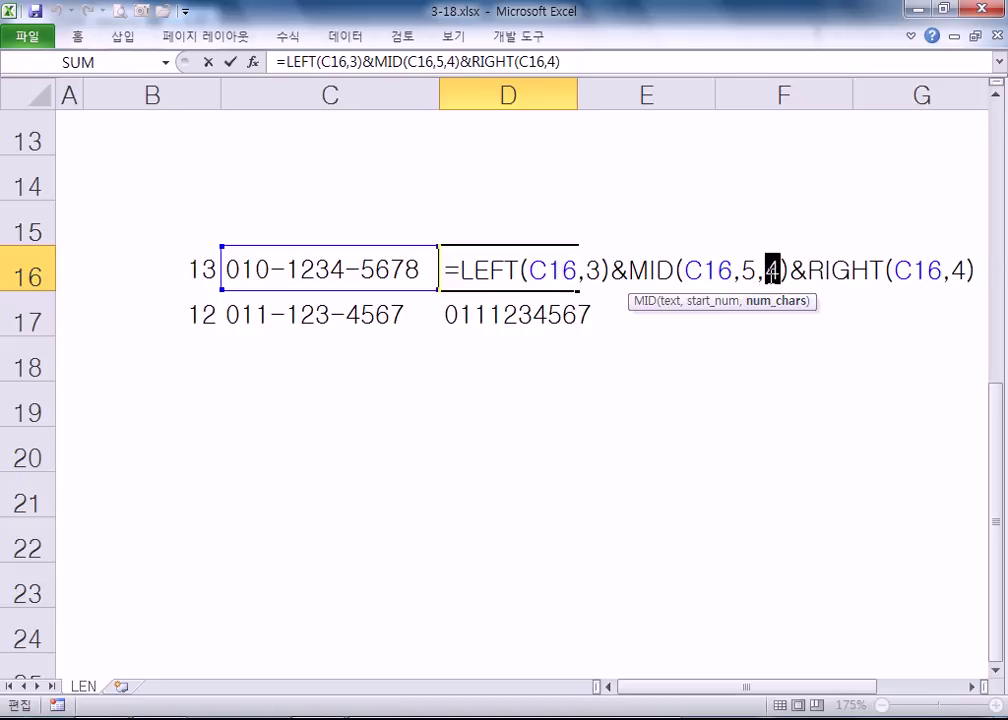
pyautogui.press('Escape')
pyautogui.click(619, 315)
pyautogui.doubleClick(481, 315)
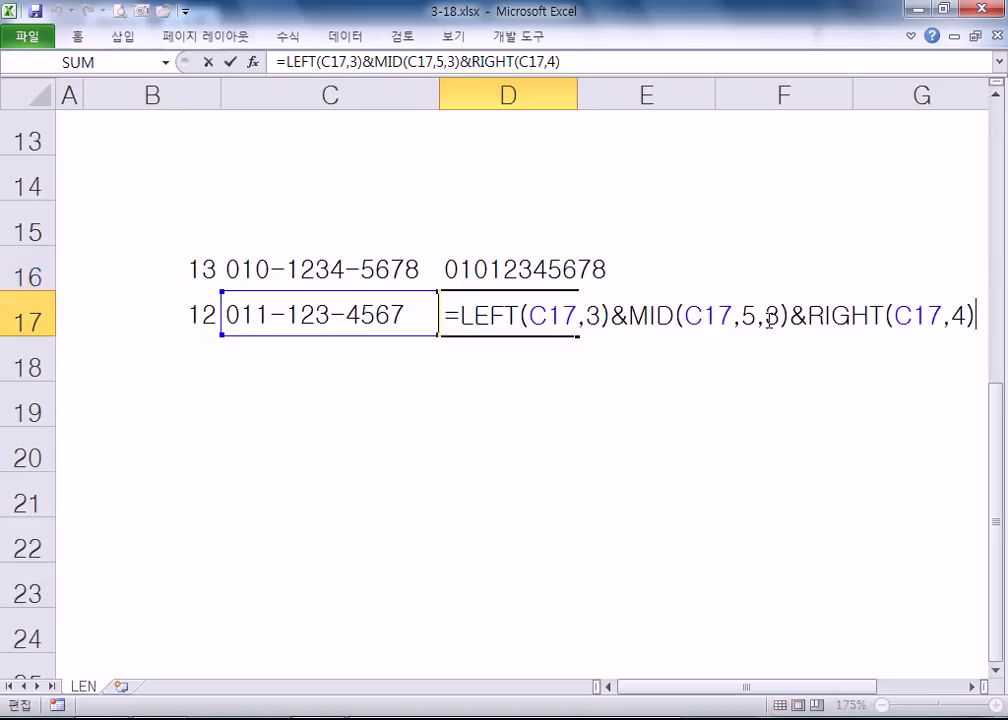
pyautogui.press('Escape')
# - Note '13 4' in C14 and '12 3' in C15, pairing each length with its middle-digit count
pyautogui.click(371, 182)
pyautogui.write('13')
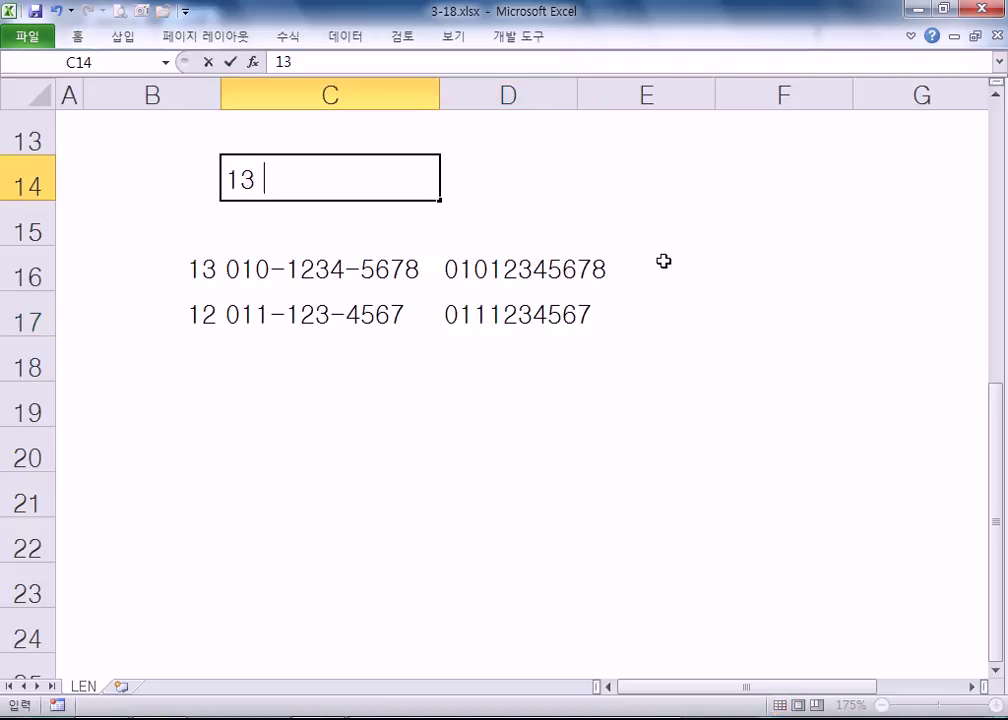
pyautogui.write(' 4')
pyautogui.press('Return')
pyautogui.write('12')
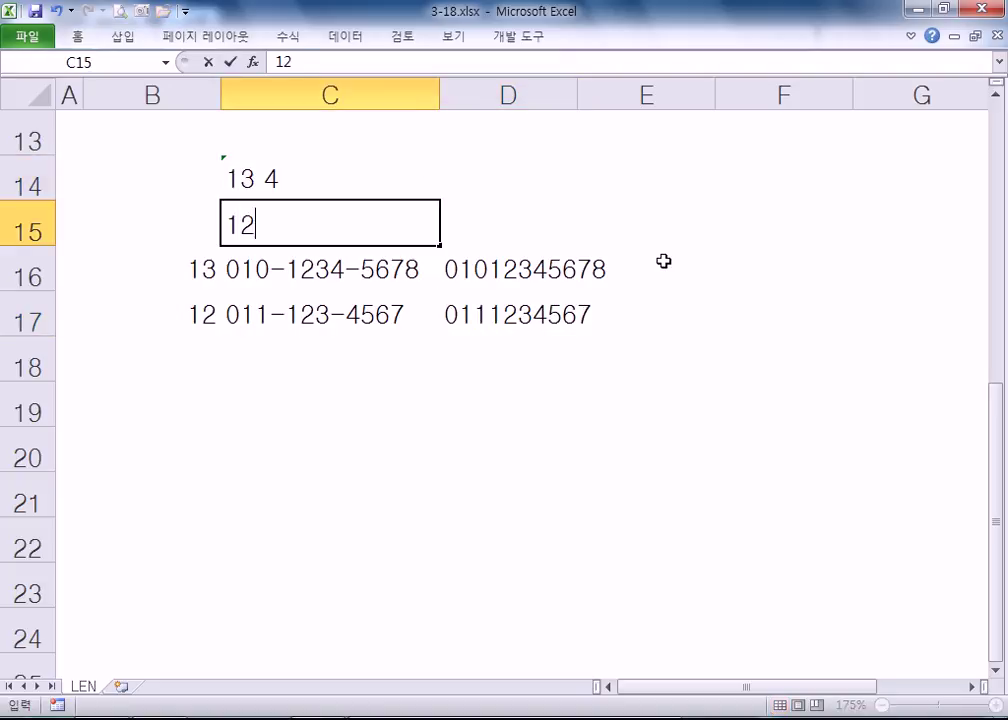
pyautogui.write(' 3')
pyautogui.press('Return')
pyautogui.moveTo(275, 173); pyautogui.dragTo(331, 248)
pyautogui.click(500, 275)
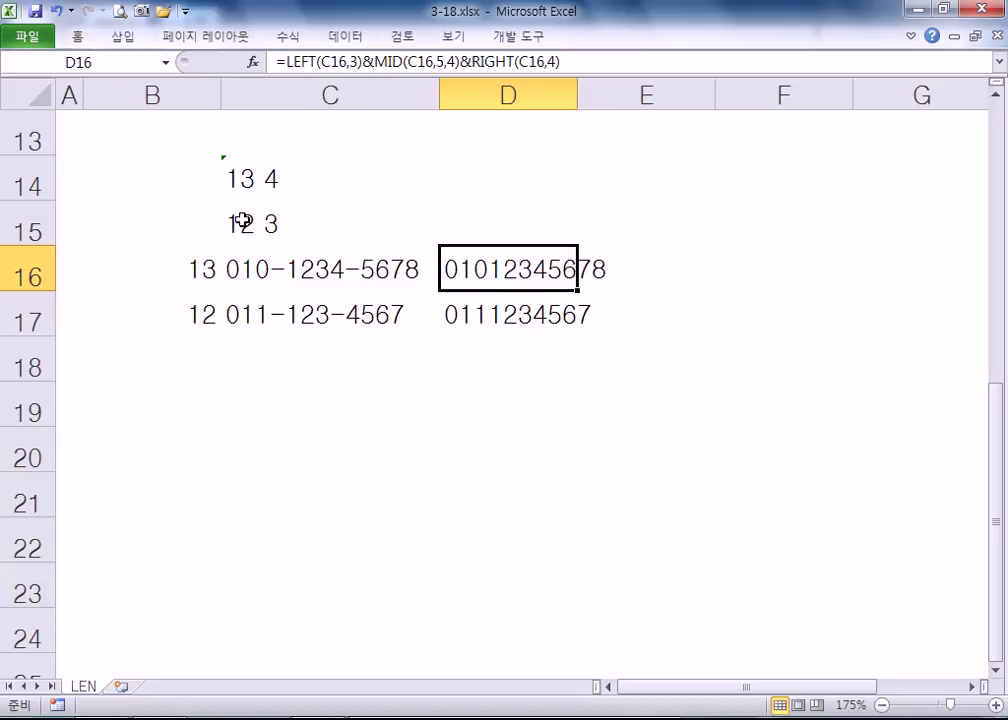
pyautogui.click(238, 175)
pyautogui.moveTo(262, 198); pyautogui.dragTo(259, 250)
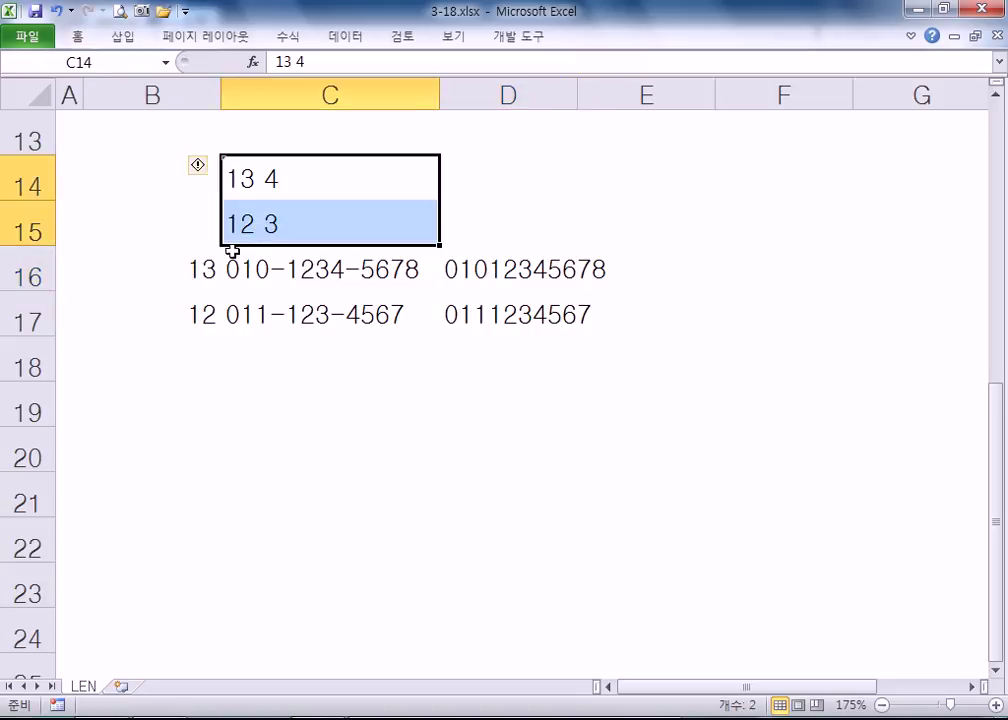
pyautogui.click(455, 280)
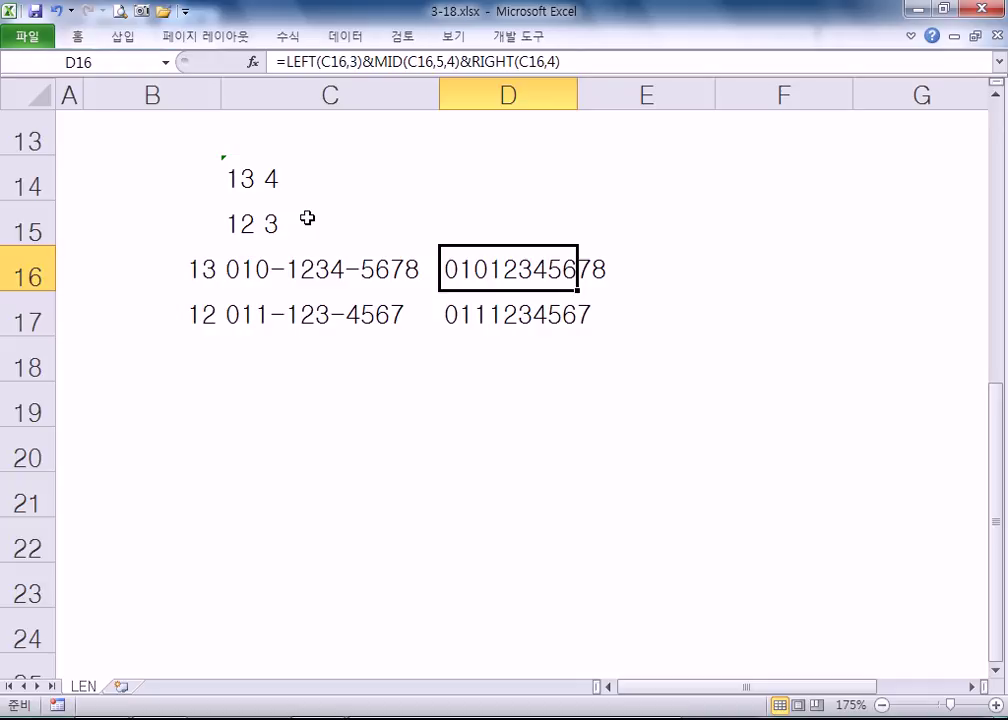
# - Replace D16's MID length 4 with LEN(C16)-9 and fill the formula down to D17
pyautogui.press('F2')
pyautogui.doubleClick(773, 270)
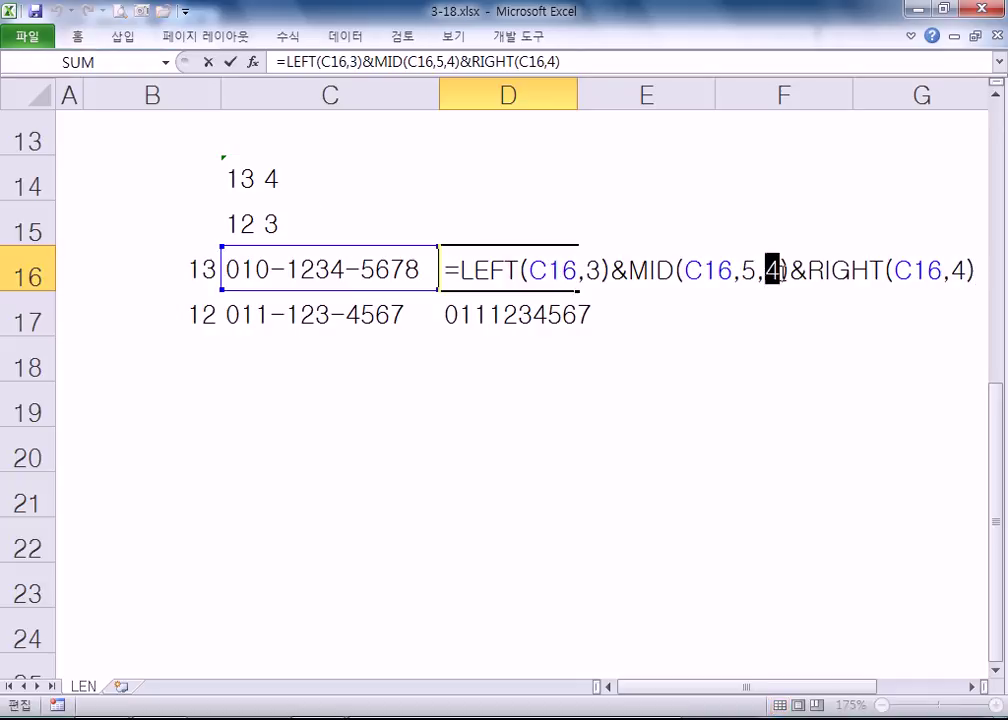
pyautogui.write('L')
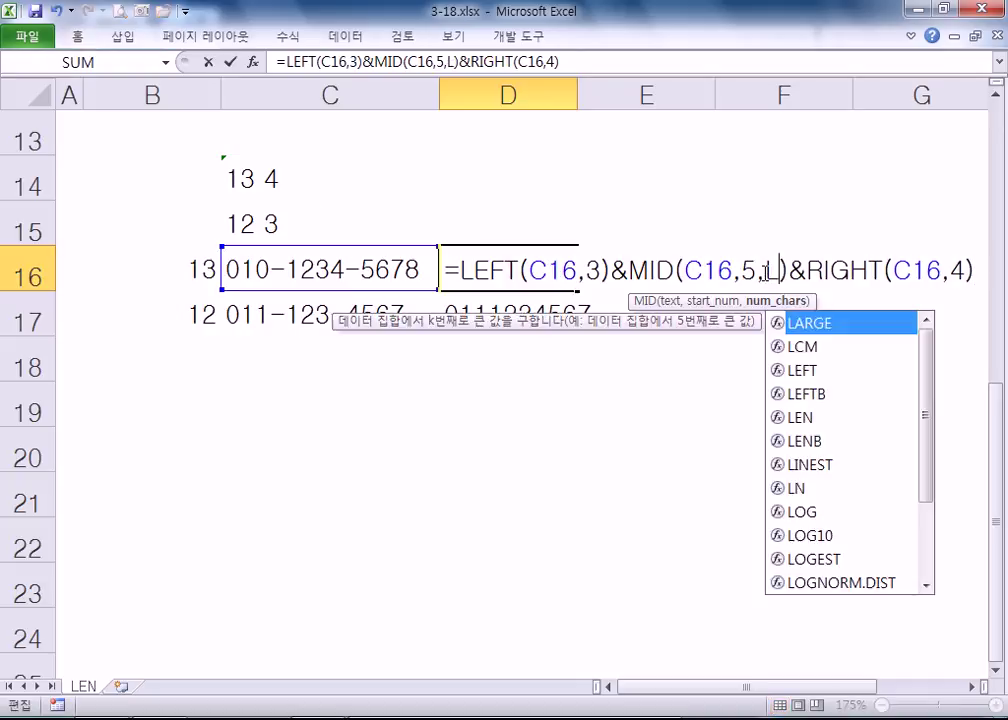
pyautogui.write('EN()')
pyautogui.press('Left')
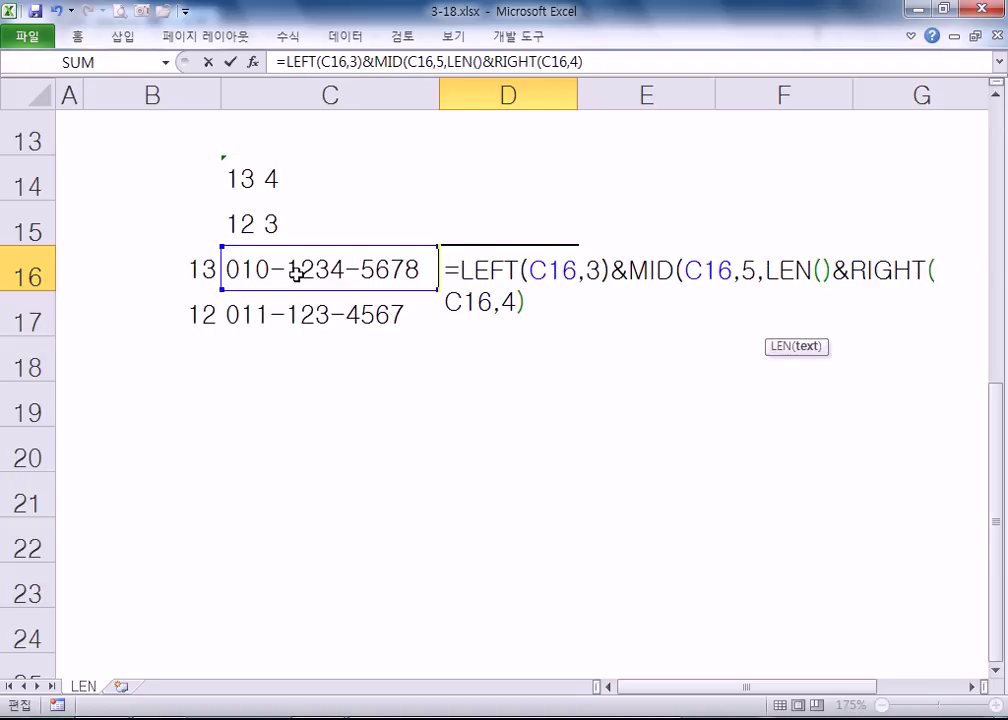
pyautogui.click(296, 274)
pyautogui.write(')-9')
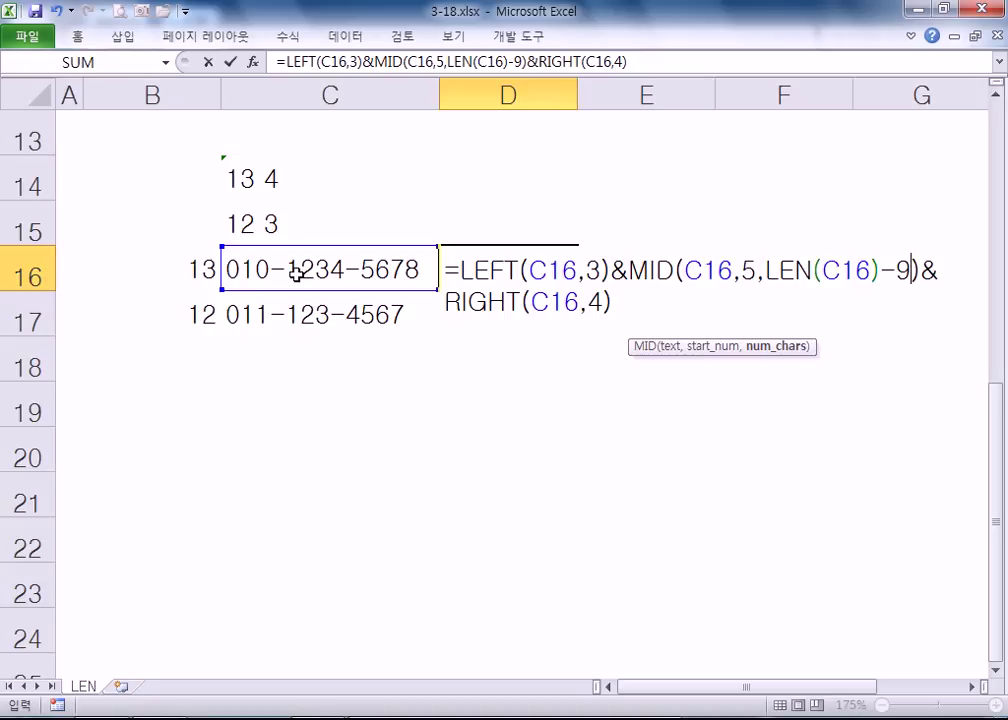
pyautogui.press('Return')
pyautogui.click(526, 270)
pyautogui.moveTo(578, 290); pyautogui.dragTo(578, 336)
# - Check the D16 and D17 formulas and autofit column D to its contents
pyautogui.press('F2')
pyautogui.press('Escape')
pyautogui.doubleClick(578, 95)
pyautogui.doubleClick(592, 313)
pyautogui.press('Escape')
pyautogui.click(247, 344)
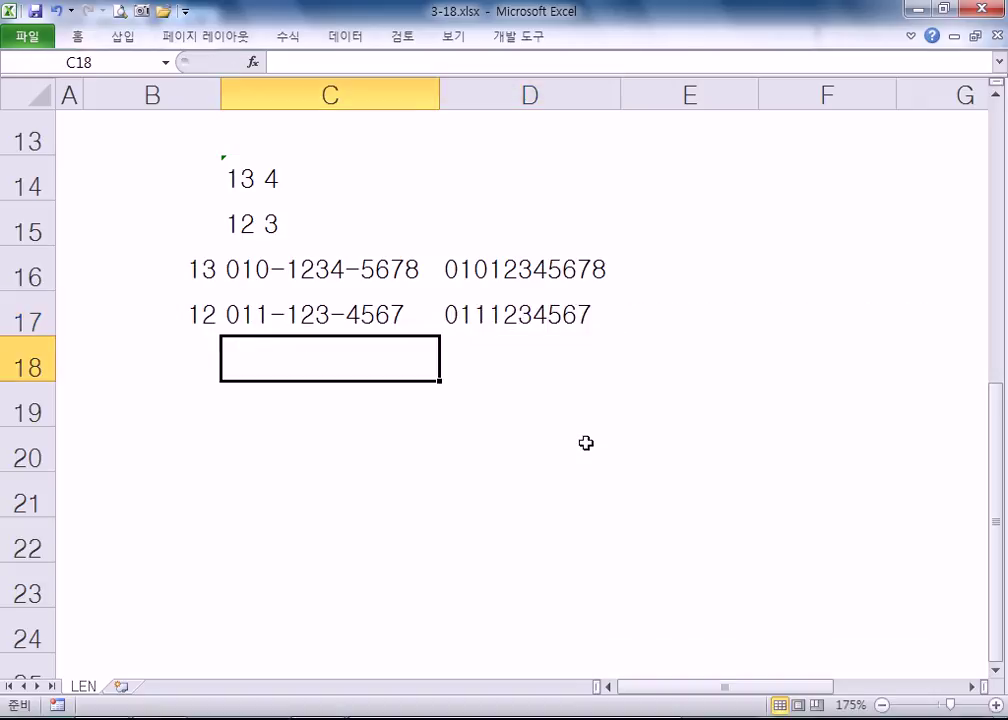
pyautogui.write('018-')
pyautogui.press('Escape')
pyautogui.press('Up')
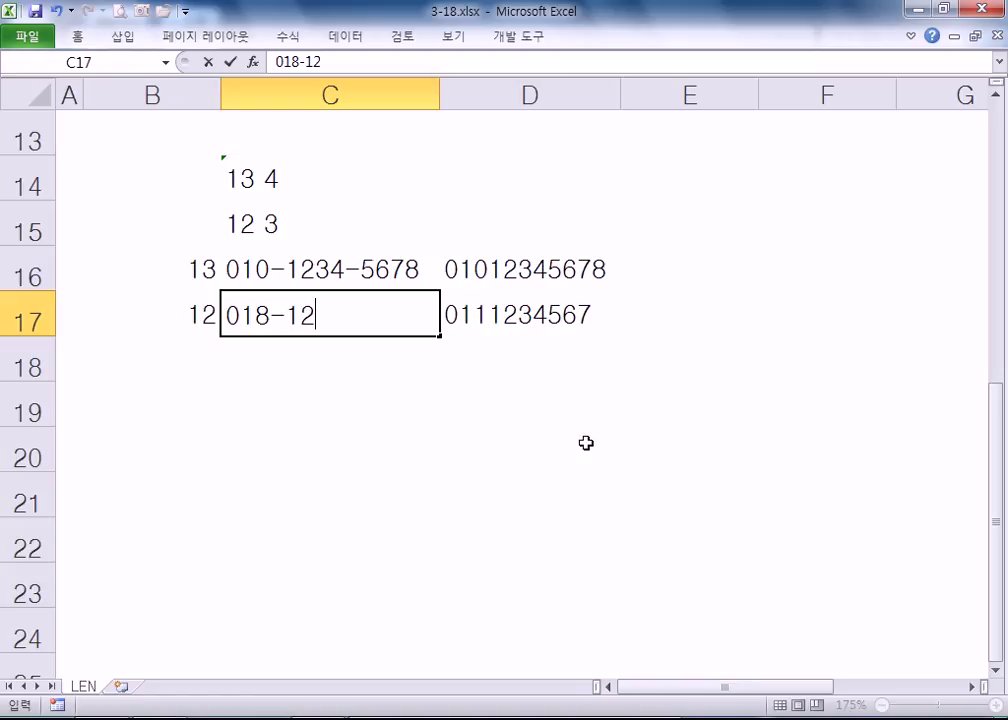
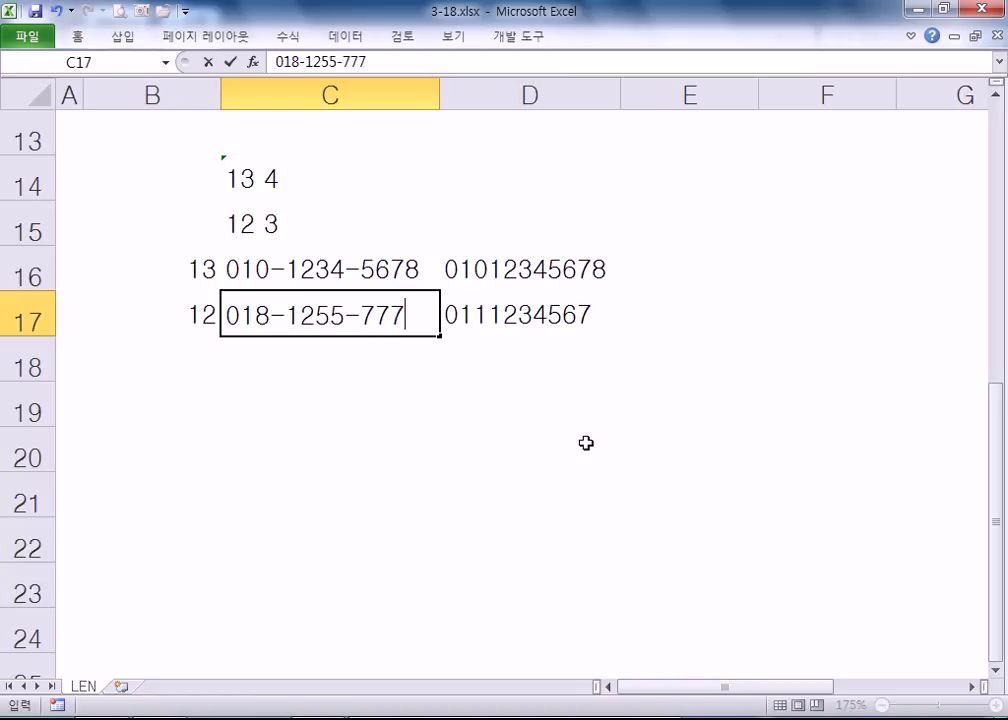
pyautogui.press('Return')
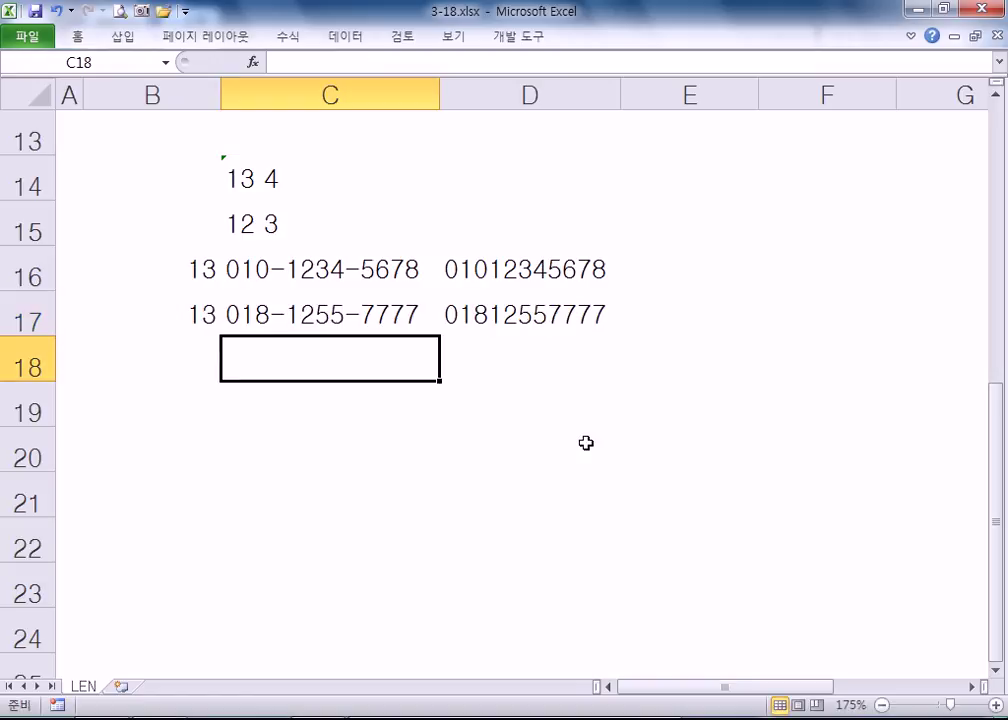
pyautogui.press('Up')
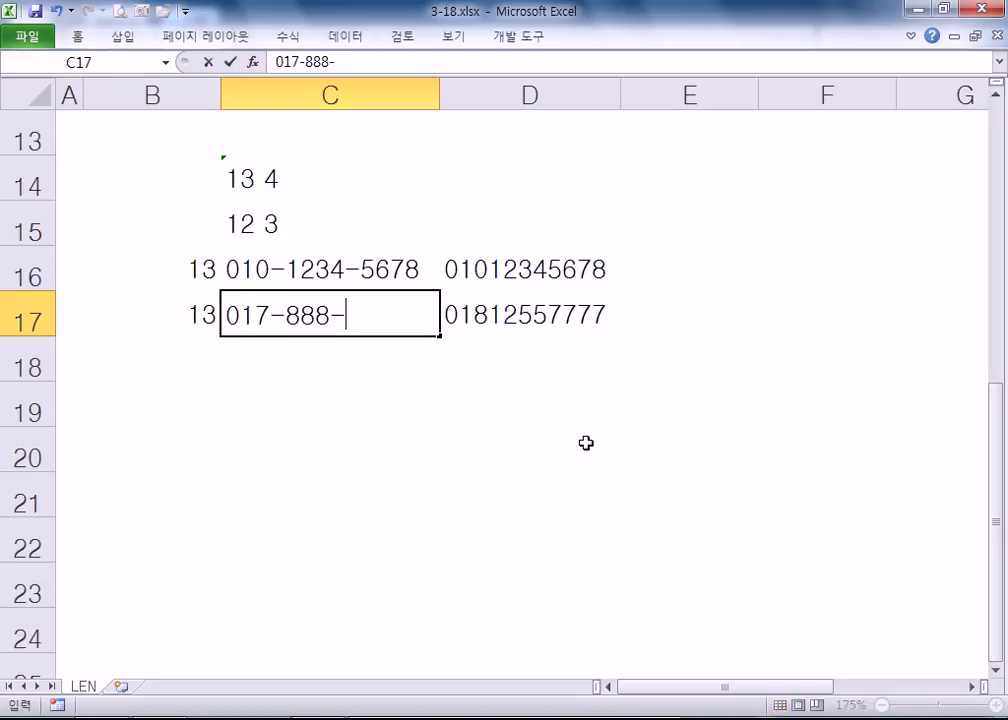
pyautogui.press('Return')
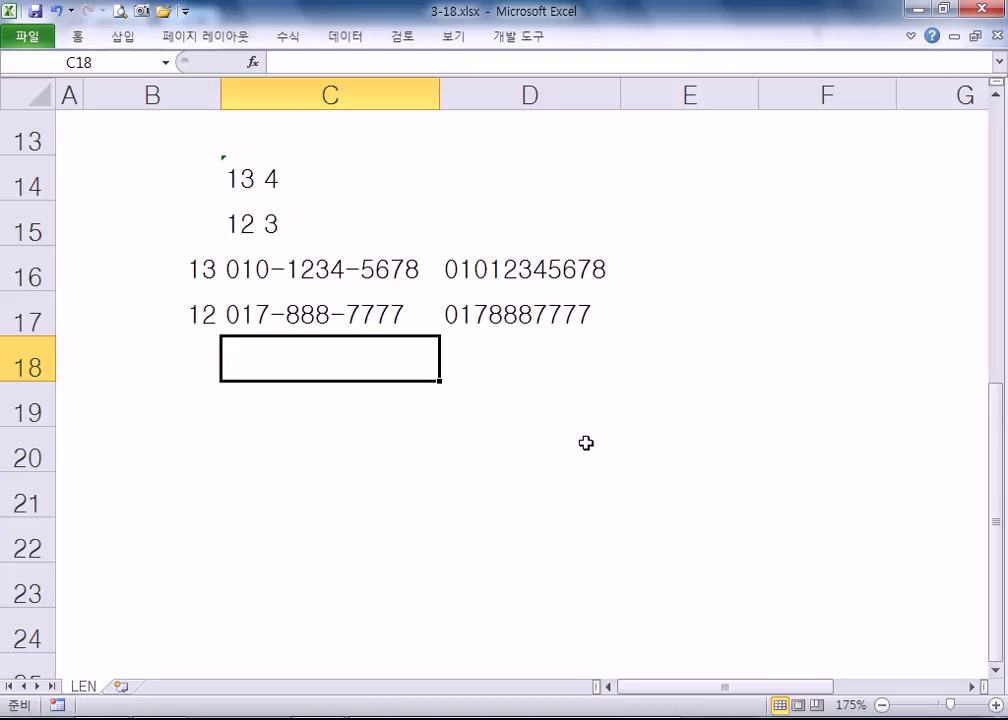
pyautogui.click(526, 266)
pyautogui.press('F2')
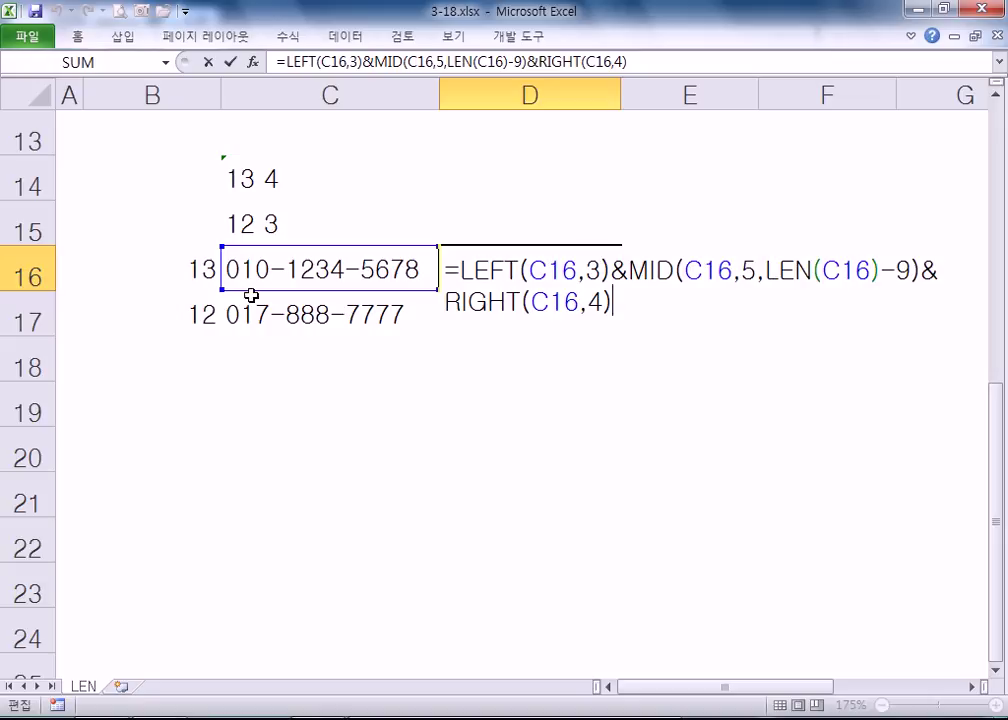
pyautogui.press('Escape')
pyautogui.click(526, 326)
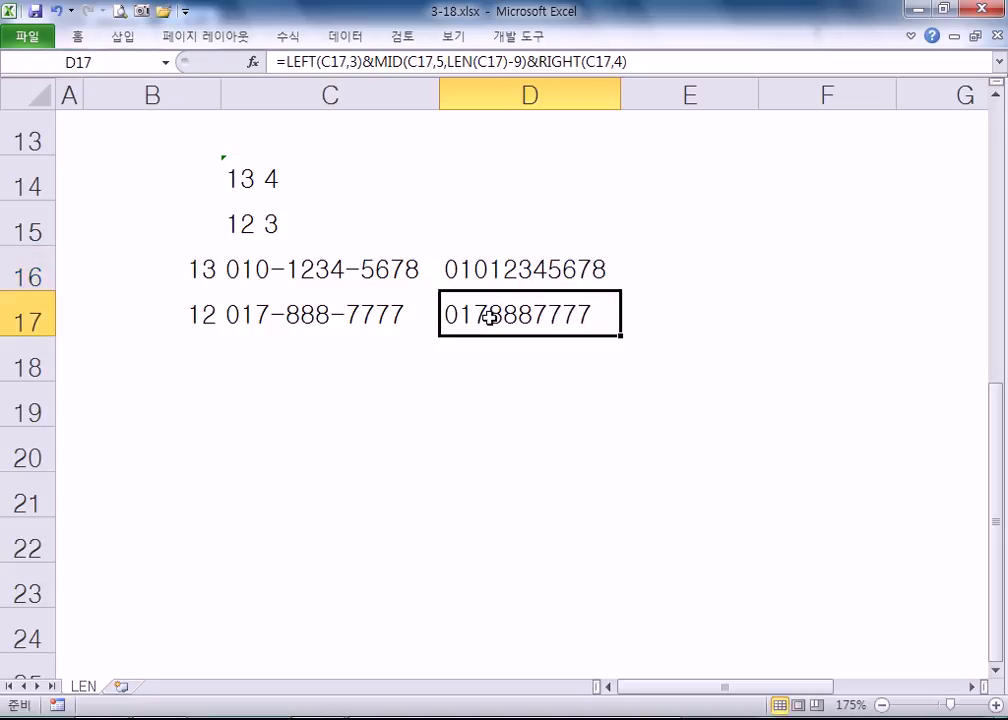
pyautogui.press('F2')
pyautogui.press('Escape')
pyautogui.click(234, 176)
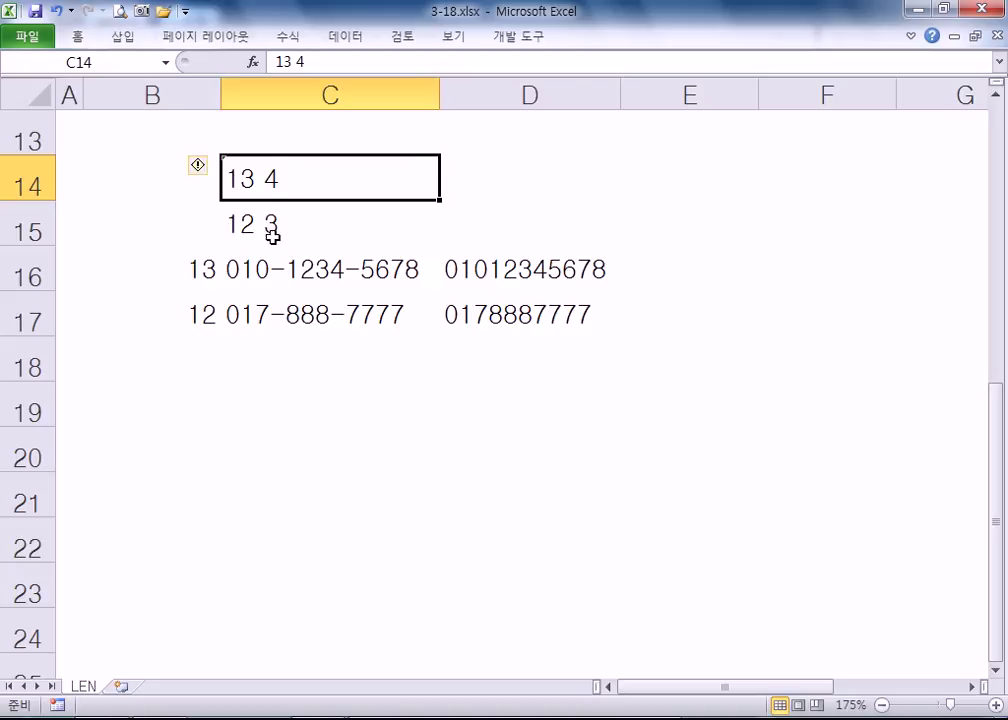
pyautogui.doubleClick(457, 262)
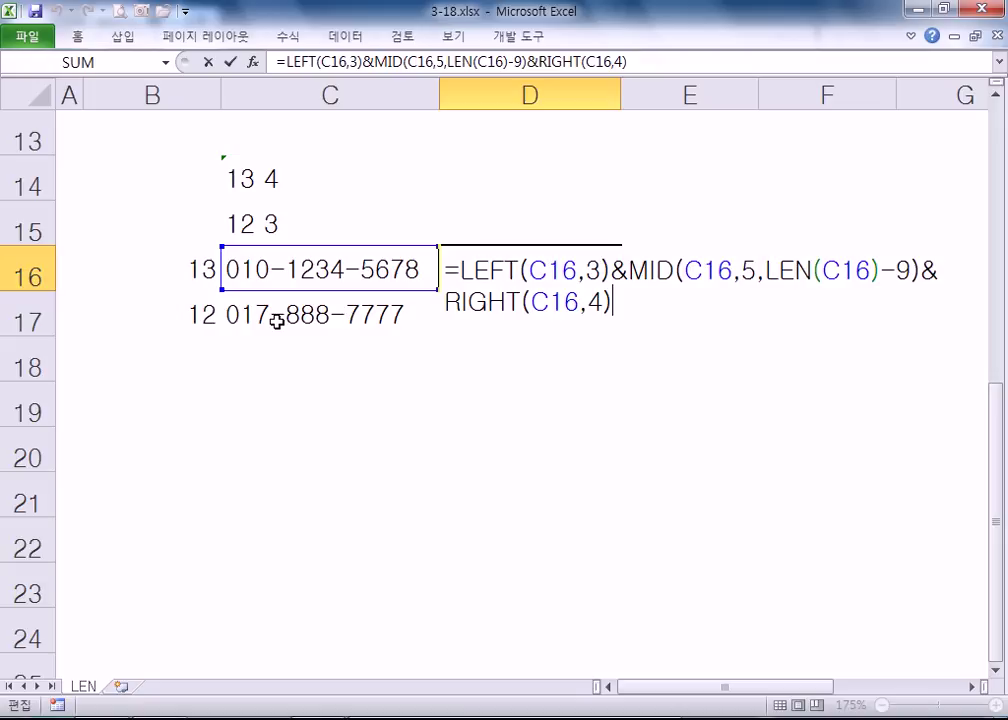
pyautogui.click(400, 405)
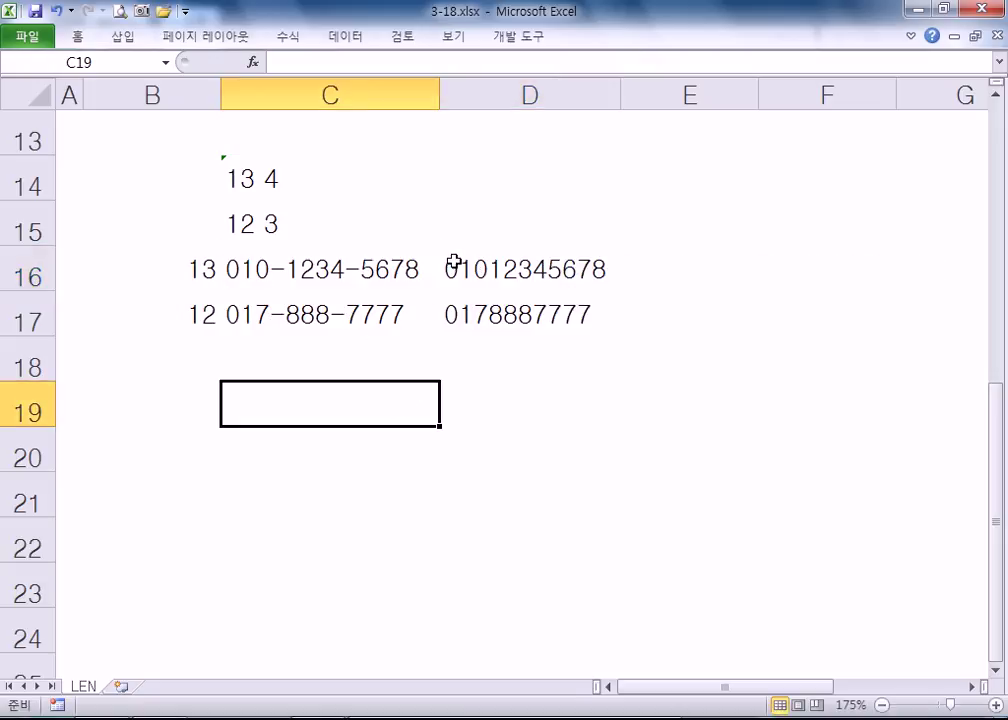
pyautogui.moveTo(475, 270); pyautogui.dragTo(476, 314)
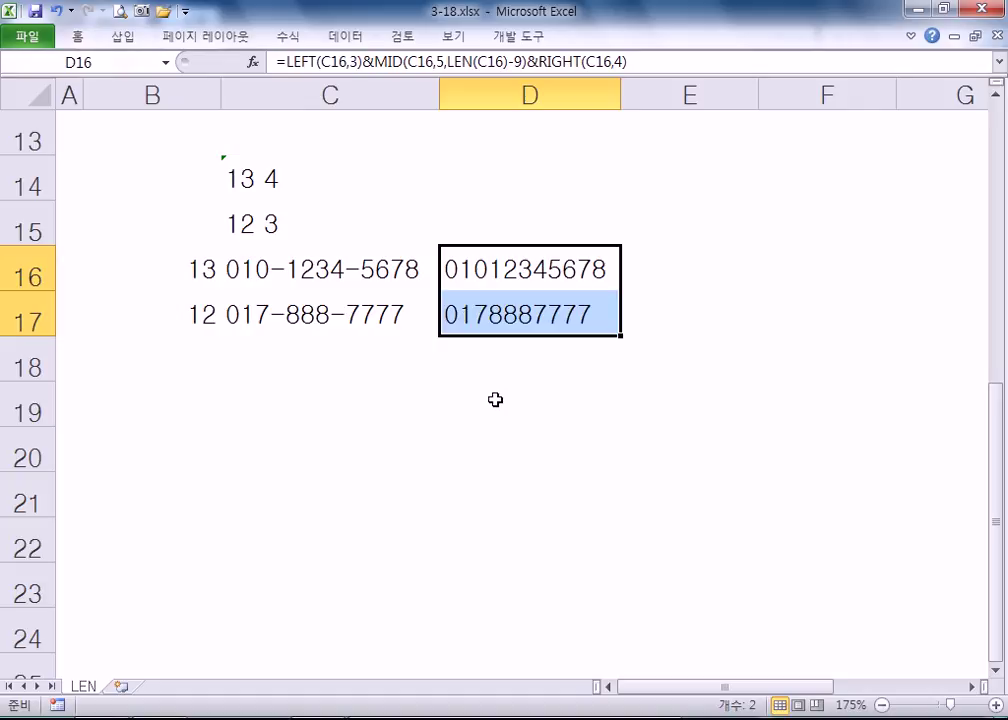
pyautogui.click(497, 280)
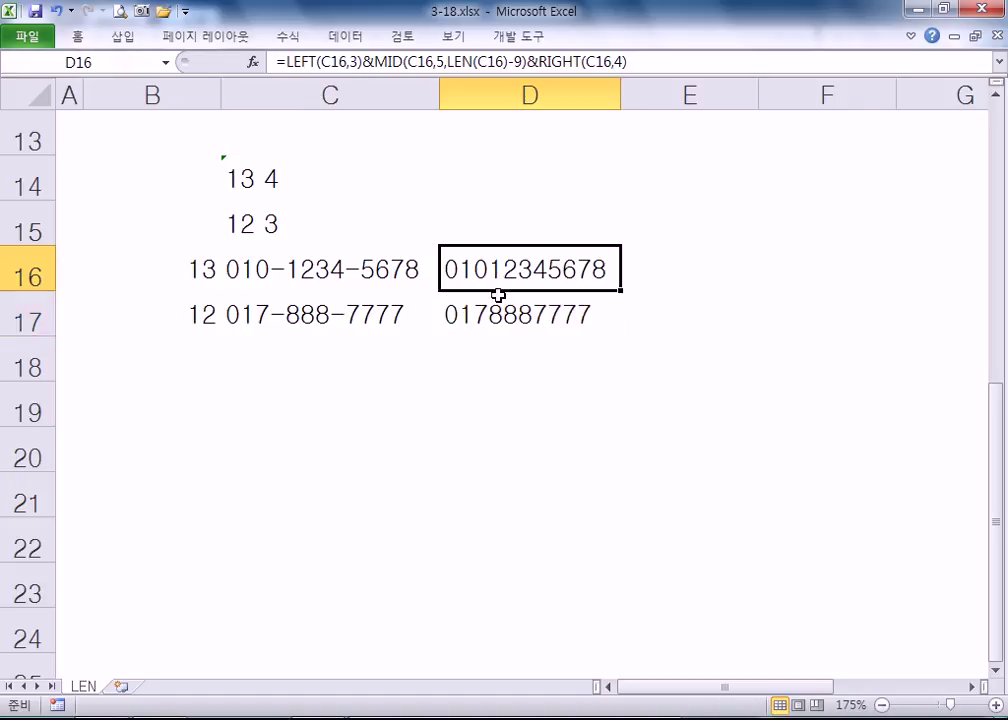
pyautogui.press('F2')
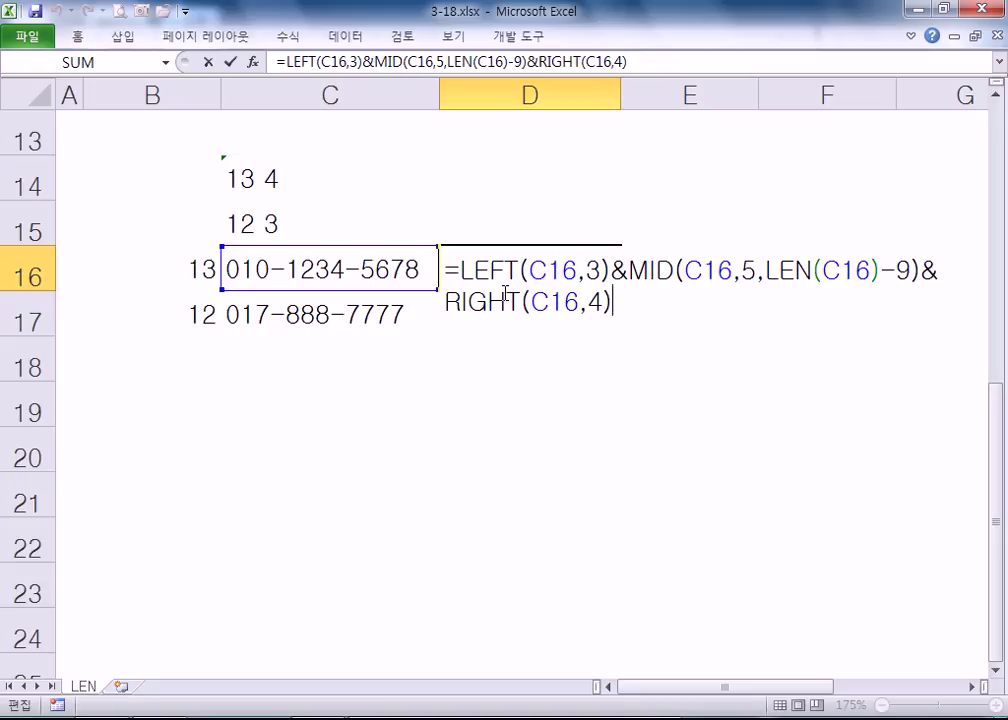
pyautogui.doubleClick(617, 270)
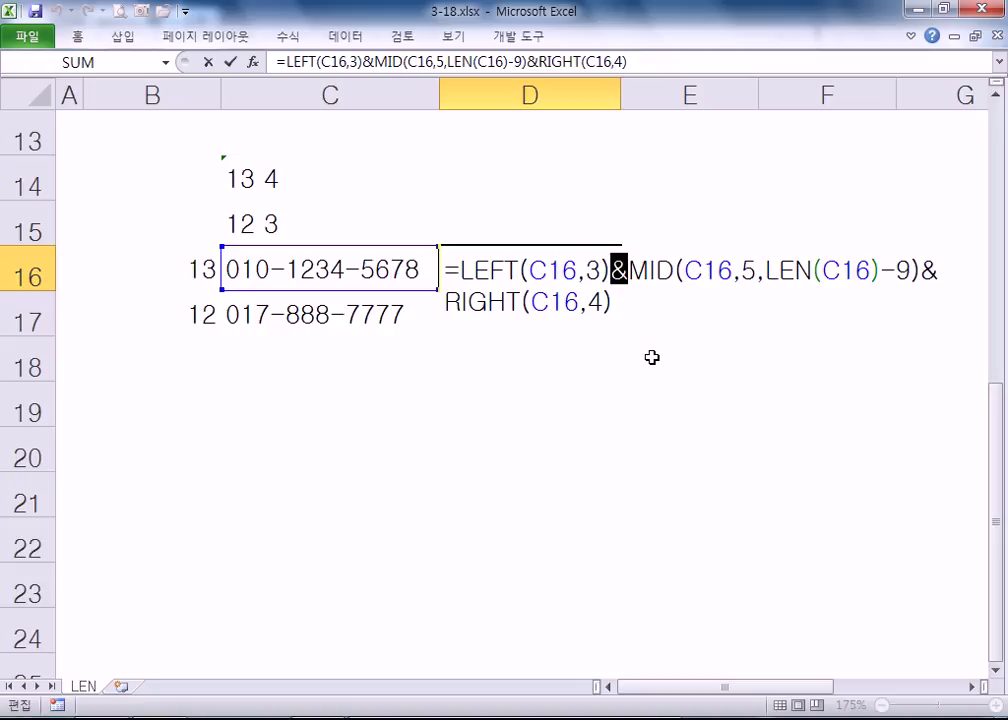
pyautogui.press('Return')
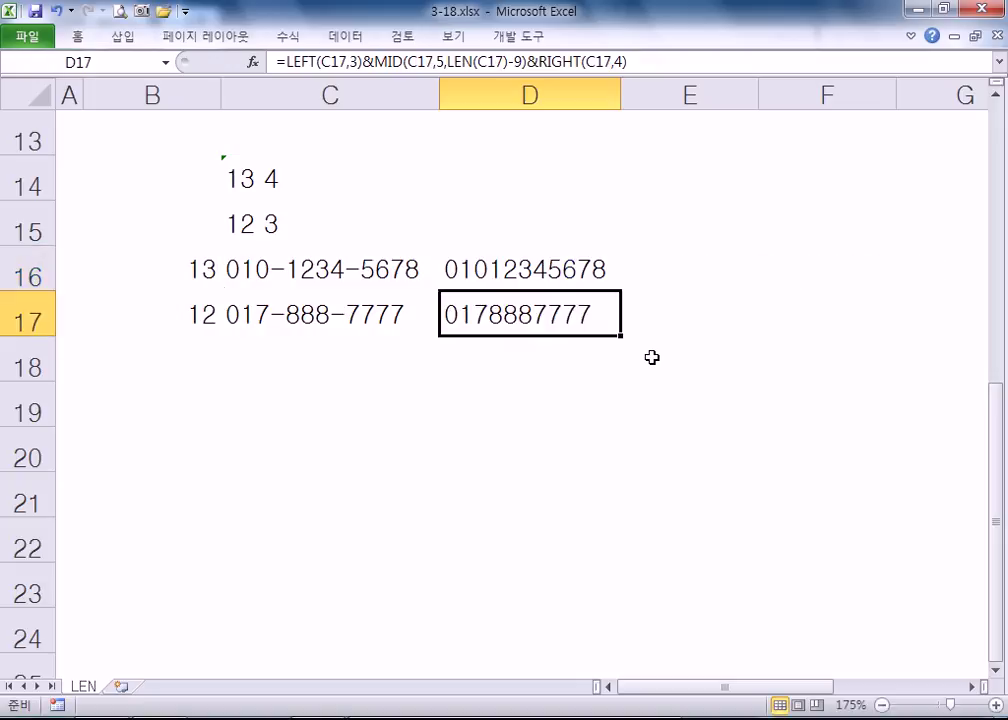
pyautogui.scroll(4, 651, 357)
pyautogui.click(551, 281)
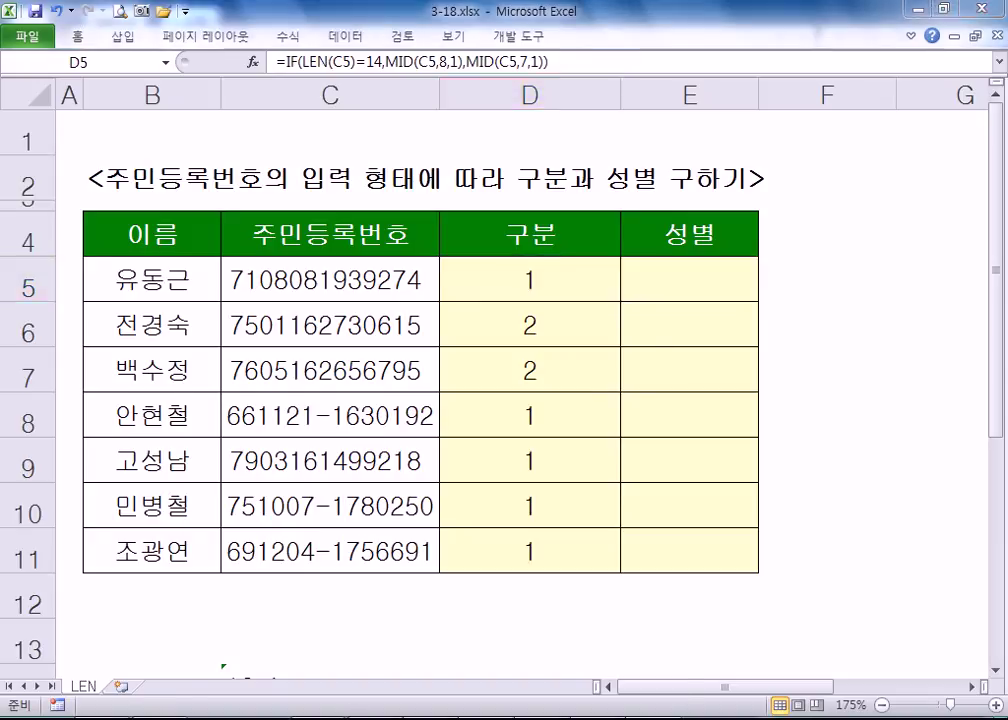
pyautogui.hotkey('alt', 'Tab')
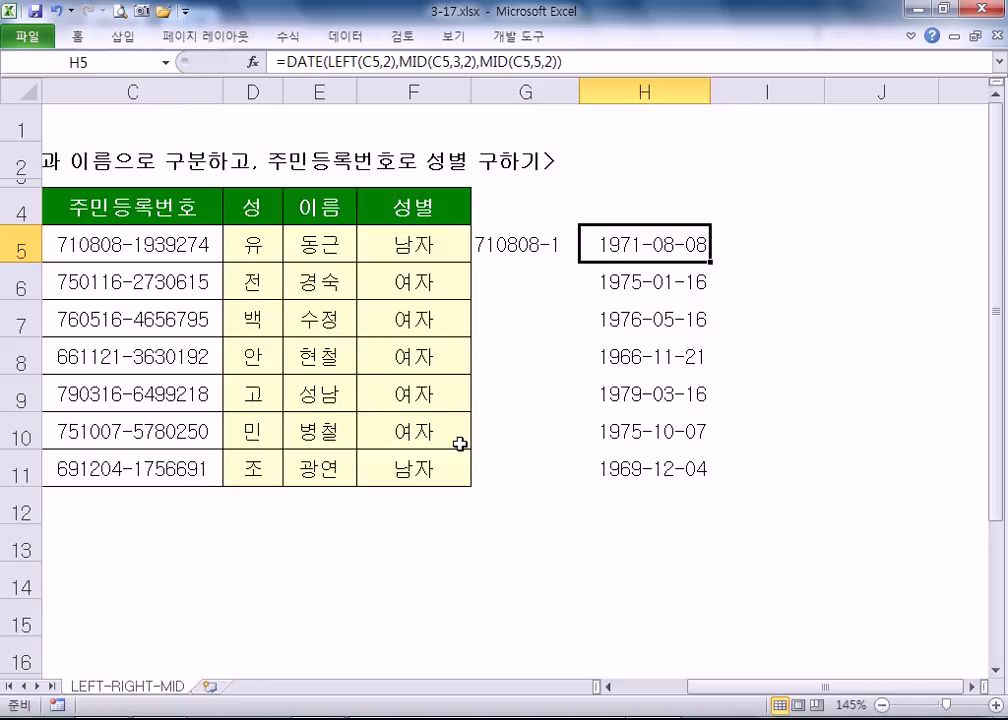
pyautogui.hotkey('alt', 'Tab')
pyautogui.hotkey('alt', 'Tab')
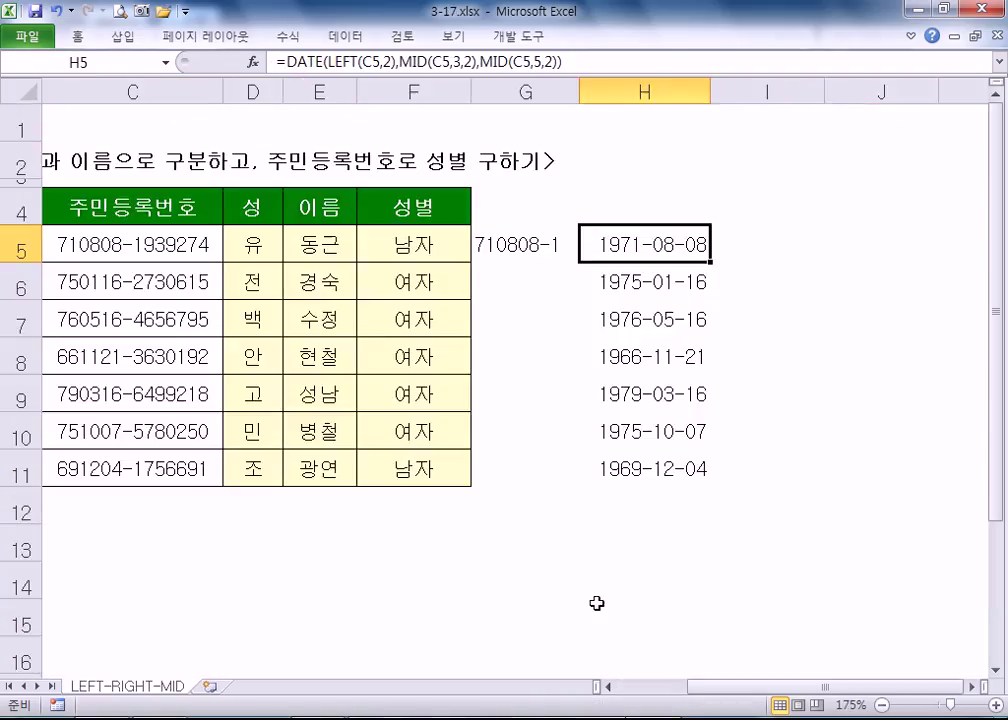
pyautogui.click(516, 247)
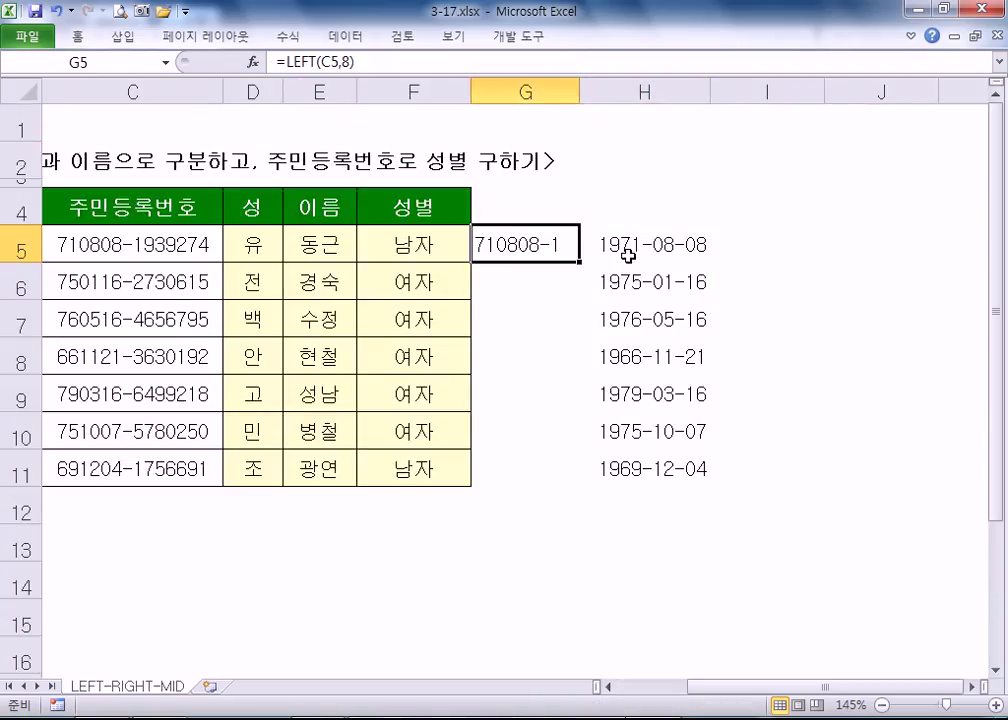
pyautogui.hotkey('alt', 'Tab')
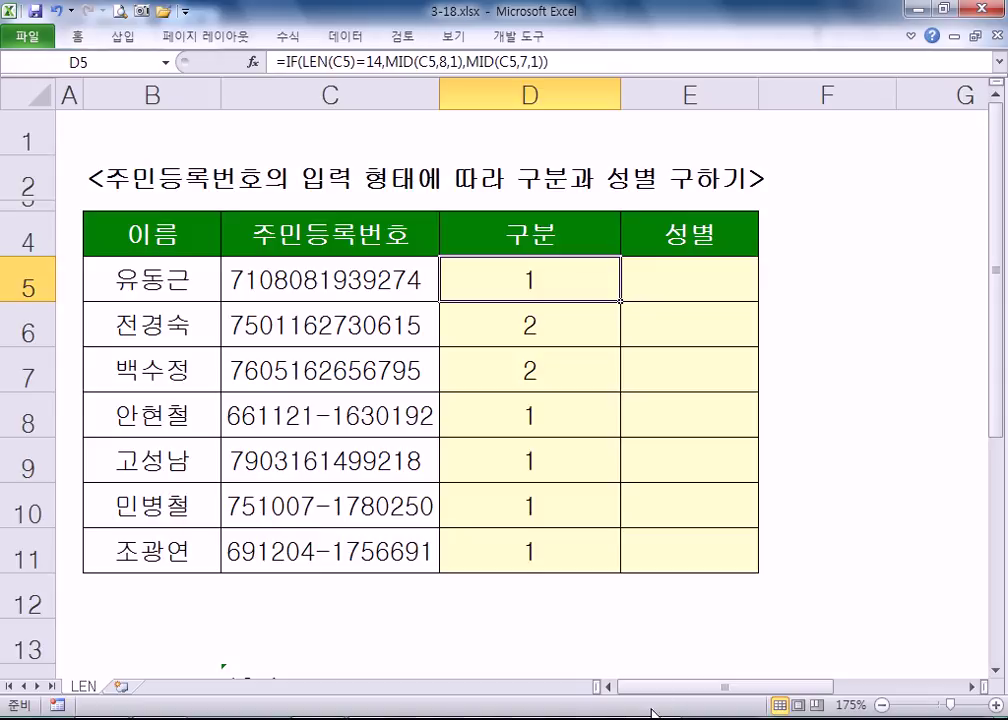
pyautogui.scroll(-5, 300, 450)
# - Enter the sample text JHGJ HGJlk hlKK in C19, with spaces between the words
pyautogui.click(225, 286)
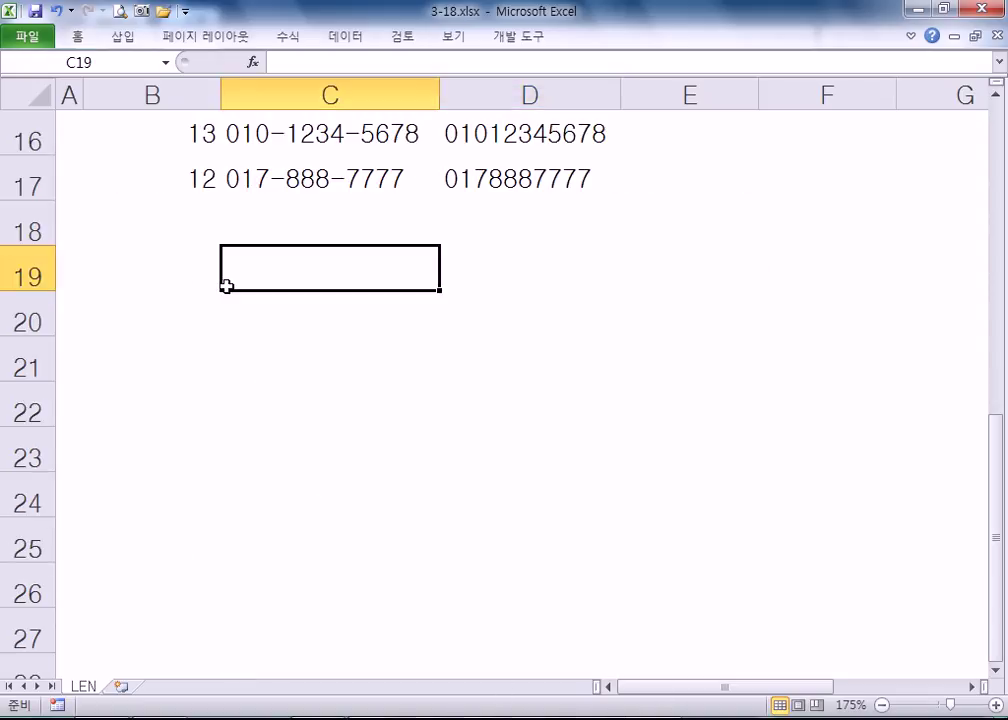
pyautogui.write('JHGJHGJ')
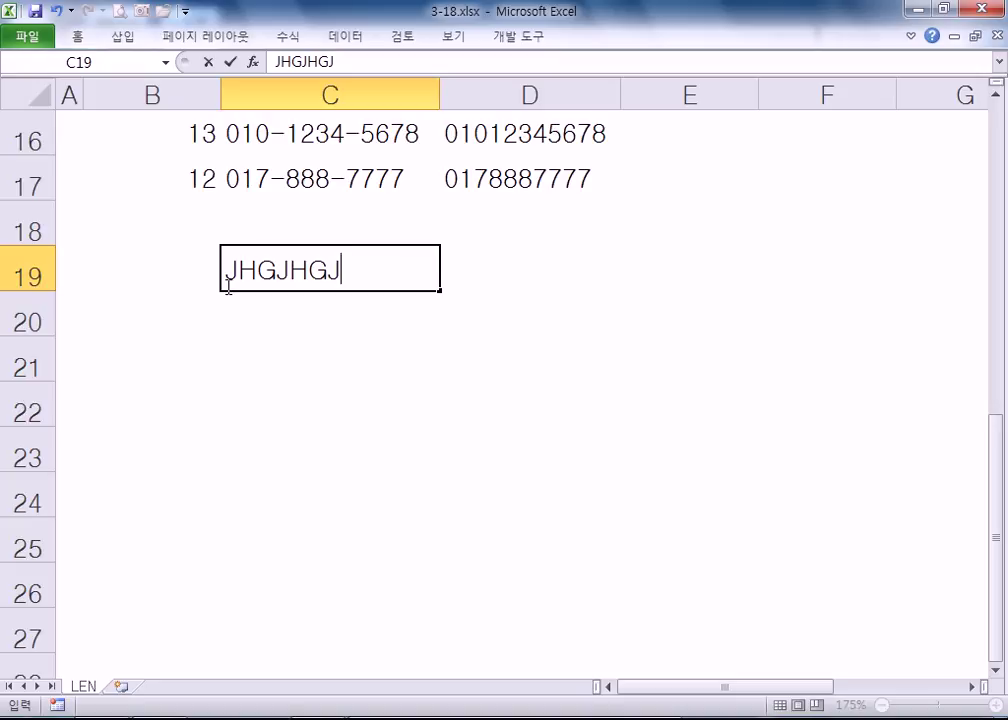
pyautogui.write('lkhlKK')
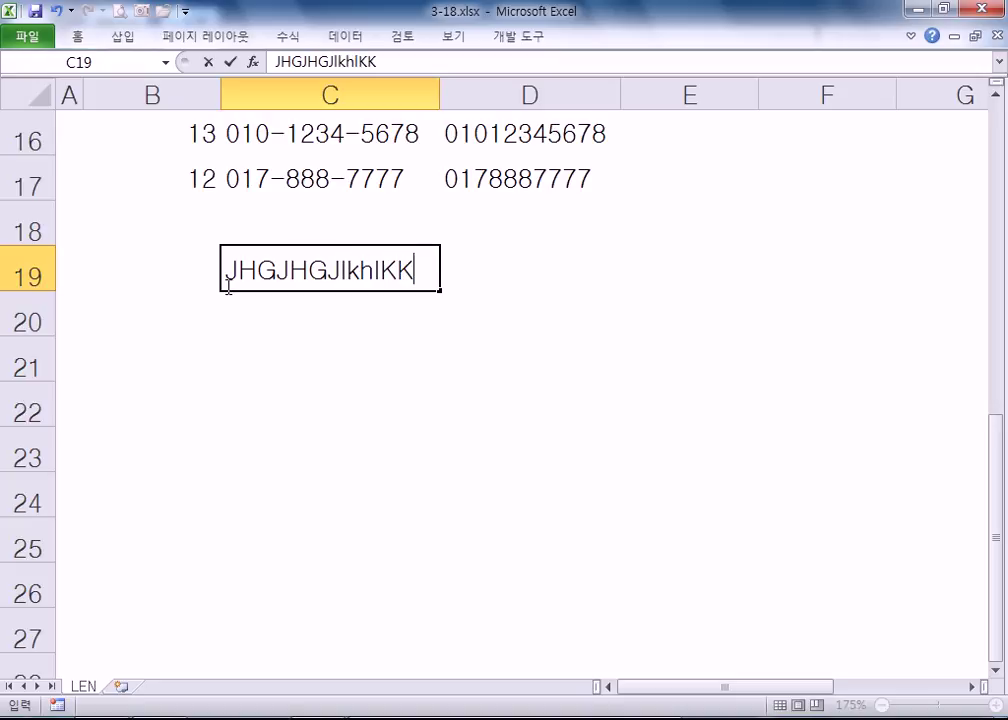
pyautogui.press('Return')
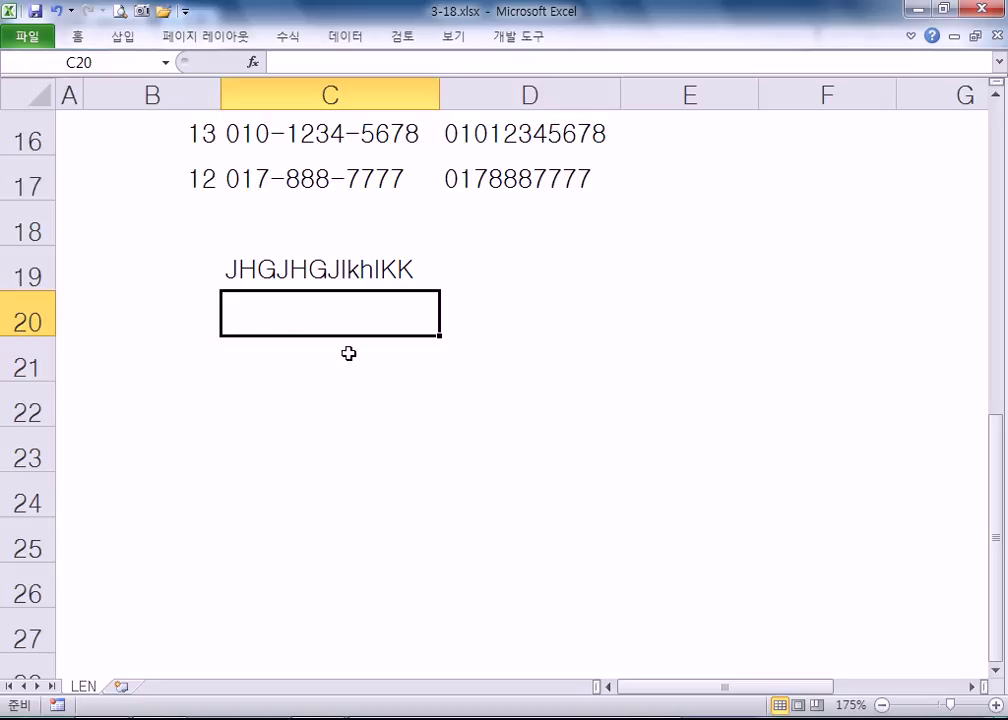
pyautogui.doubleClick(291, 268)
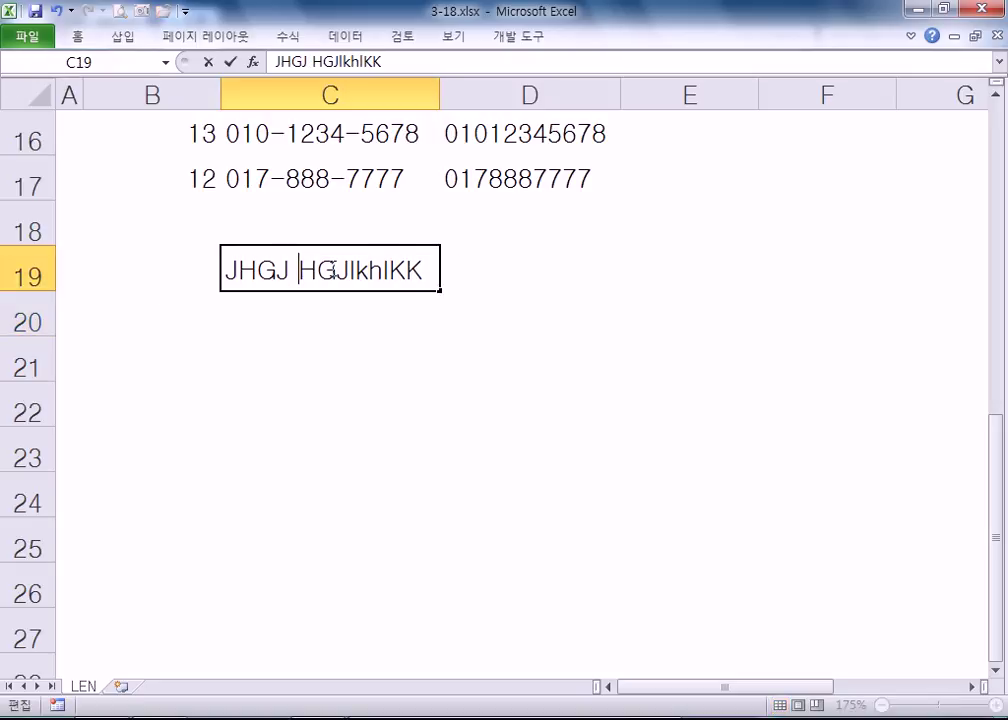
pyautogui.click(369, 272)
pyautogui.press('Return')
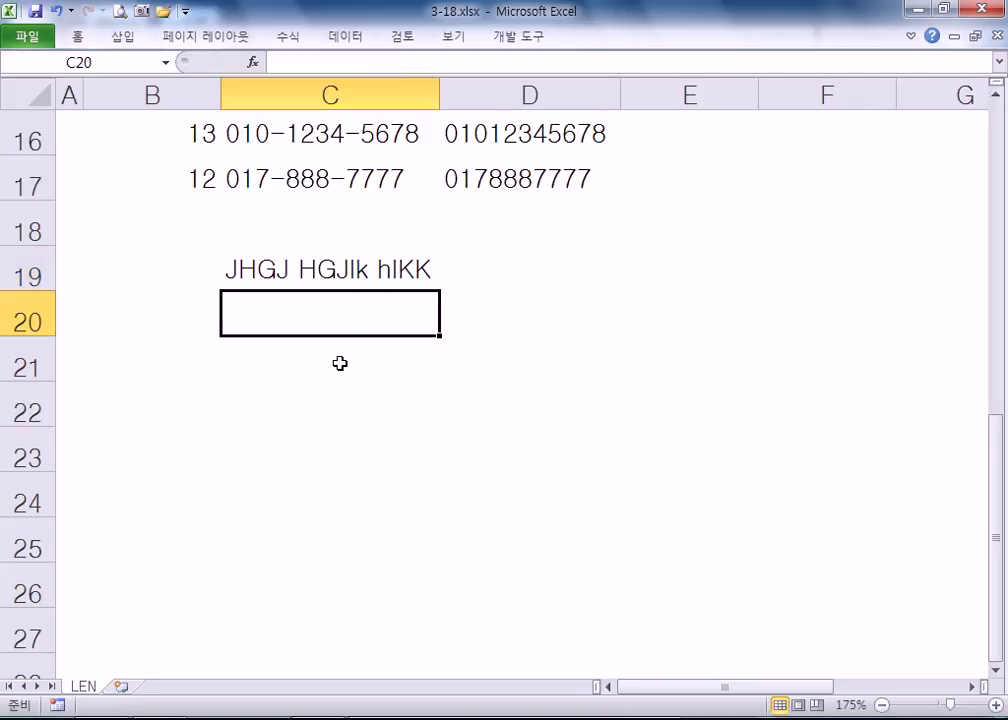
# - Put =UPPER(C19) in C20 to show the sample text in capitals
pyautogui.write('=')
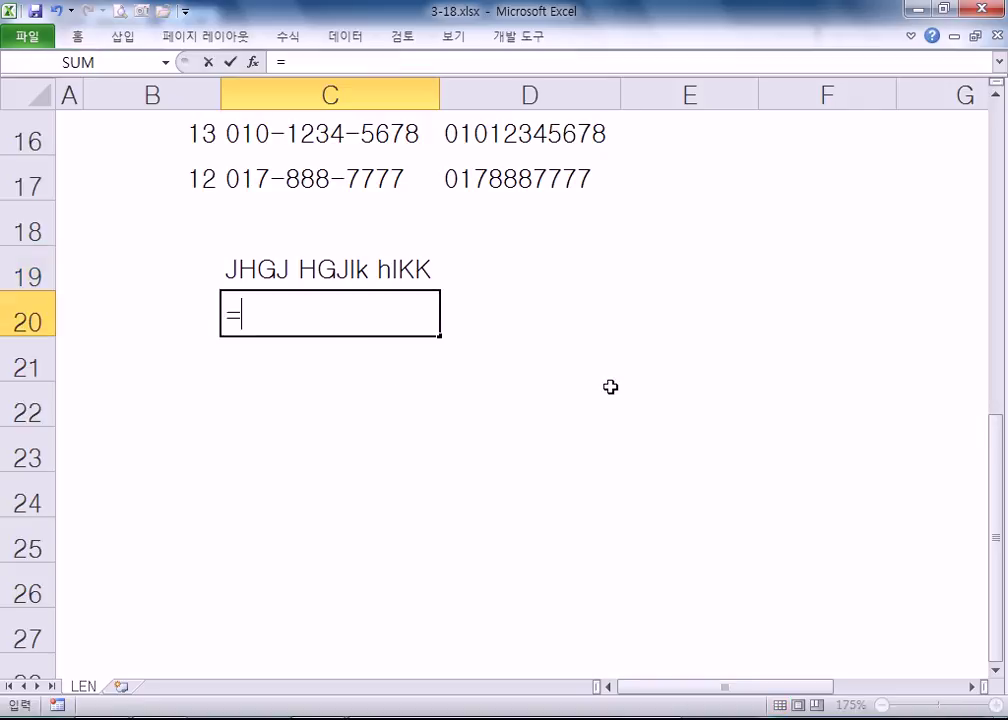
pyautogui.write('U')
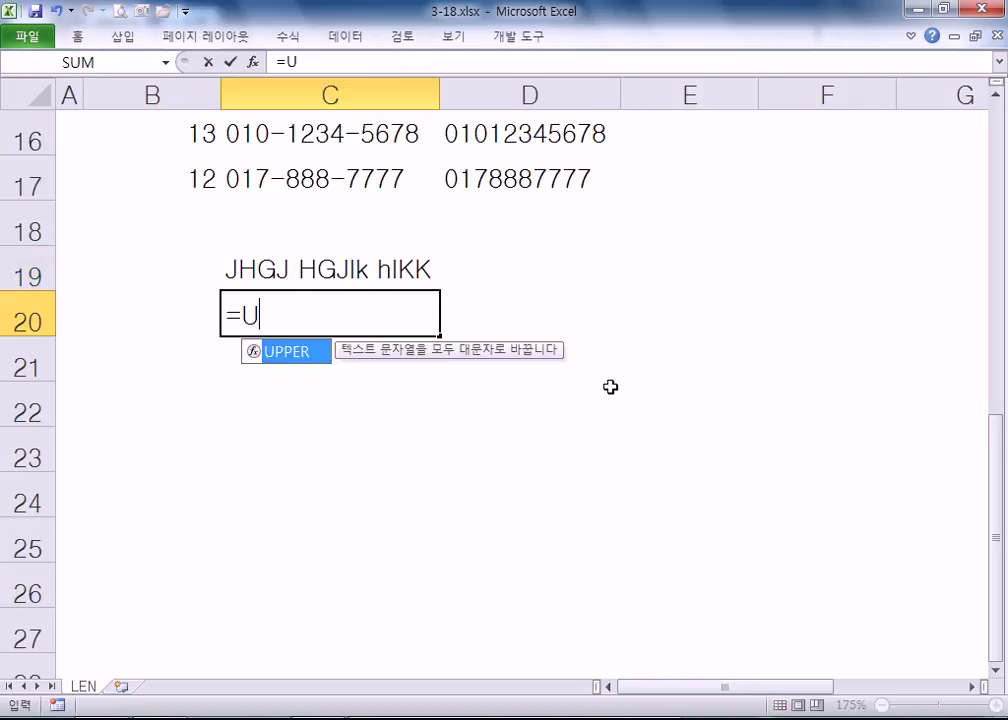
pyautogui.press('Tab')
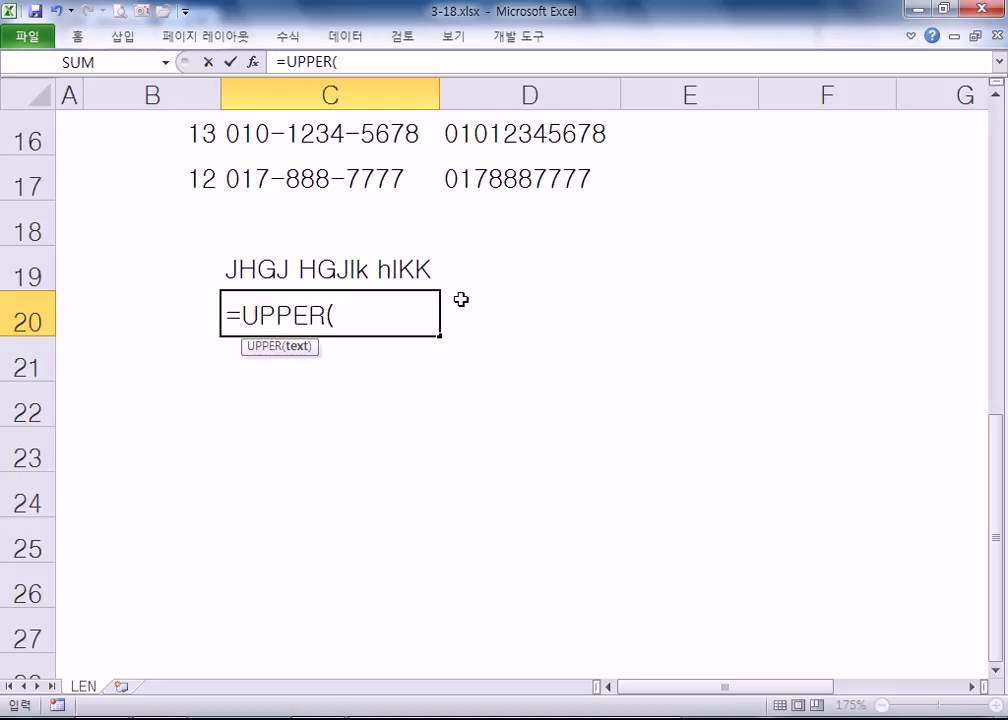
pyautogui.click(423, 262)
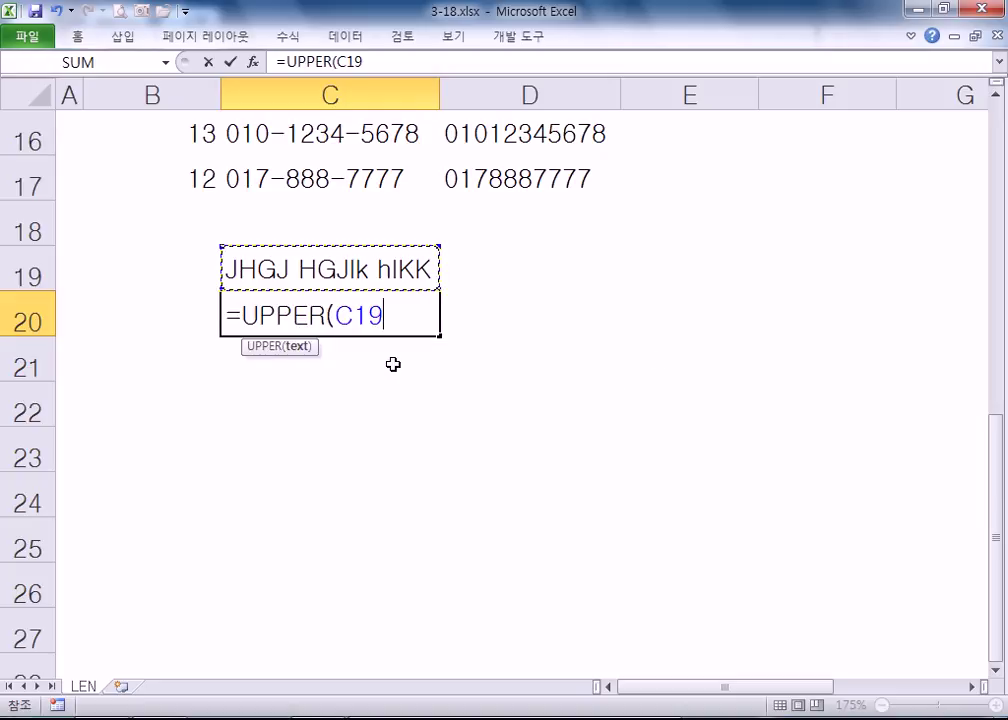
pyautogui.press('Return')
pyautogui.doubleClick(331, 322)
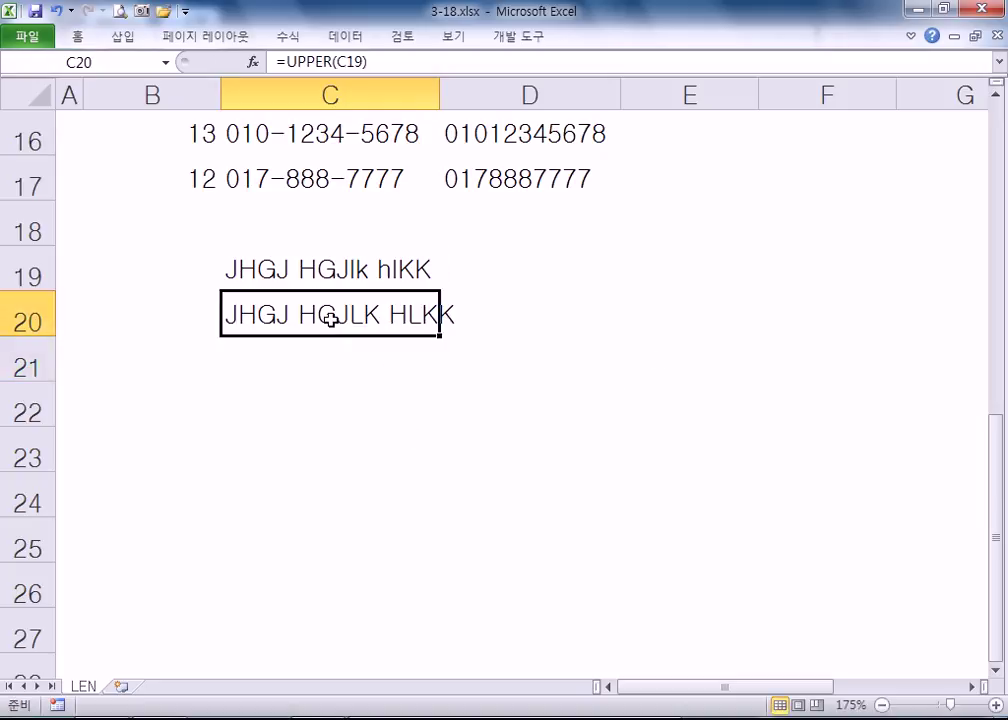
pyautogui.press('Escape')
# - Put =LOWER(C19) in C21 to show the sample text in lowercase
pyautogui.click(352, 358)
pyautogui.write('=')
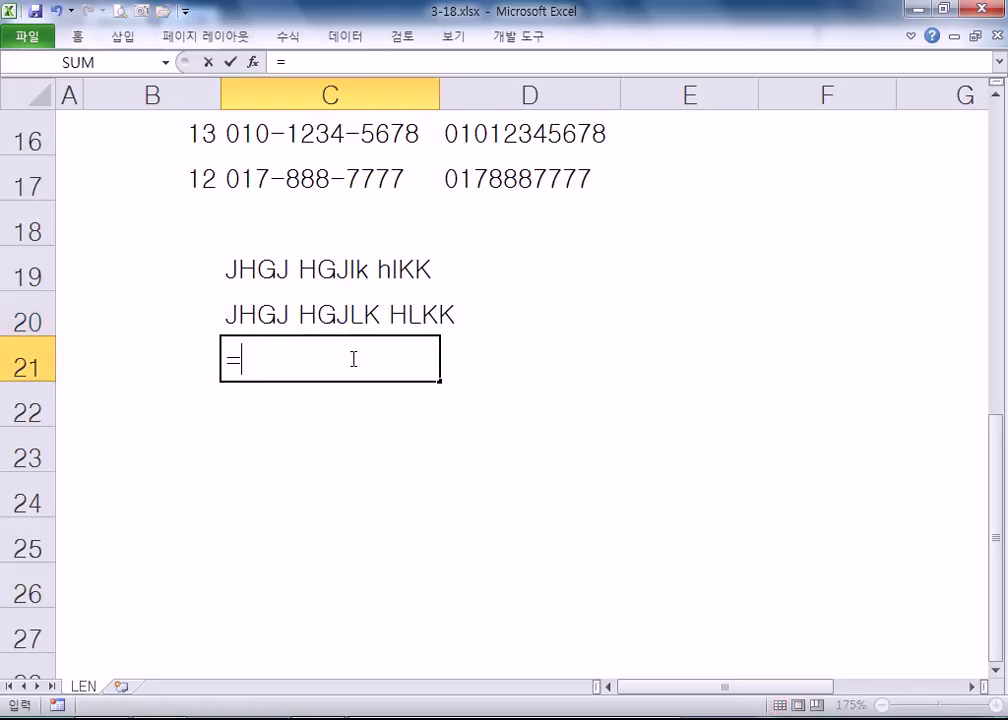
pyautogui.write('LOW')
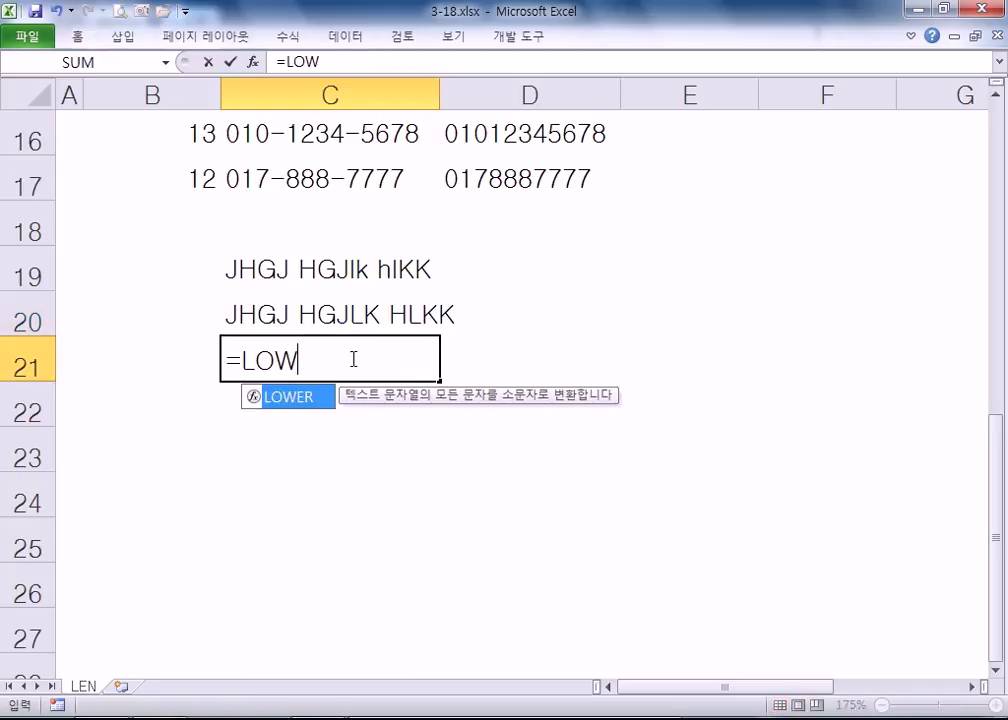
pyautogui.write('ER(')
pyautogui.click(310, 272)
pyautogui.press('Return')
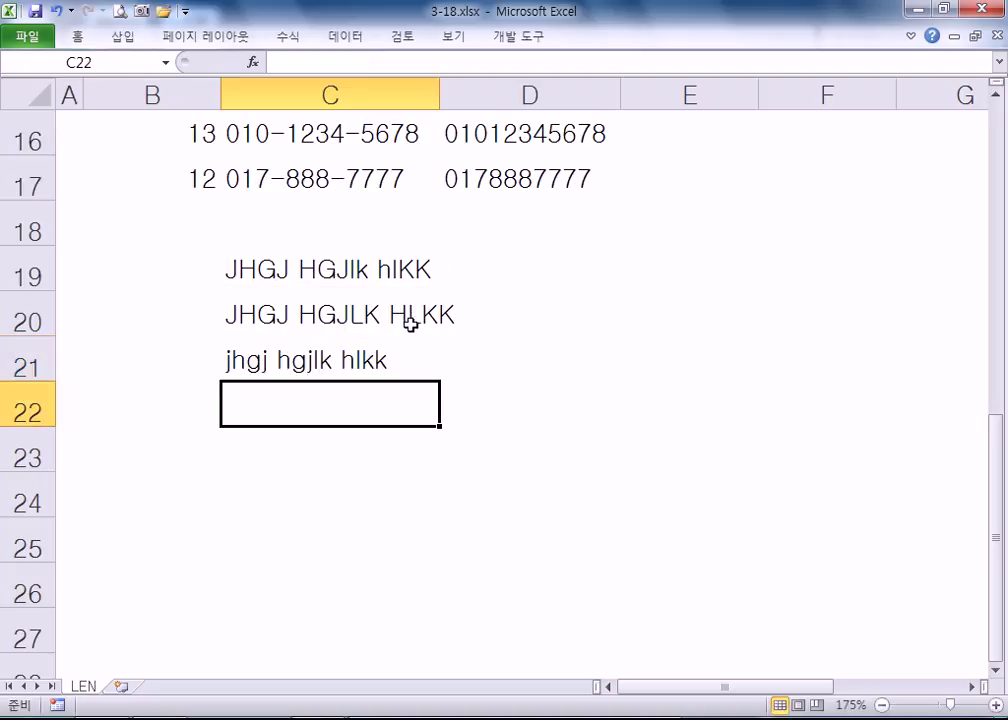
pyautogui.press('Up')
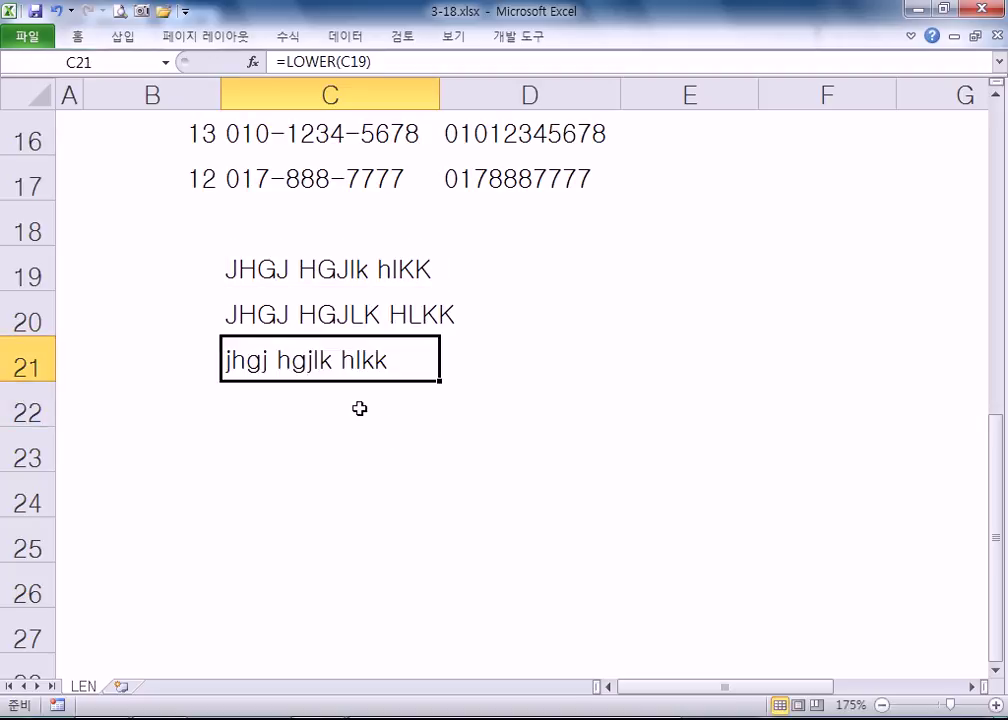
pyautogui.click(380, 409)
# - Enter =PROPER(C19) in C22 to display Jhgj Hgjlk Hlkk, then review the formulas
pyautogui.write('=PROPER(')
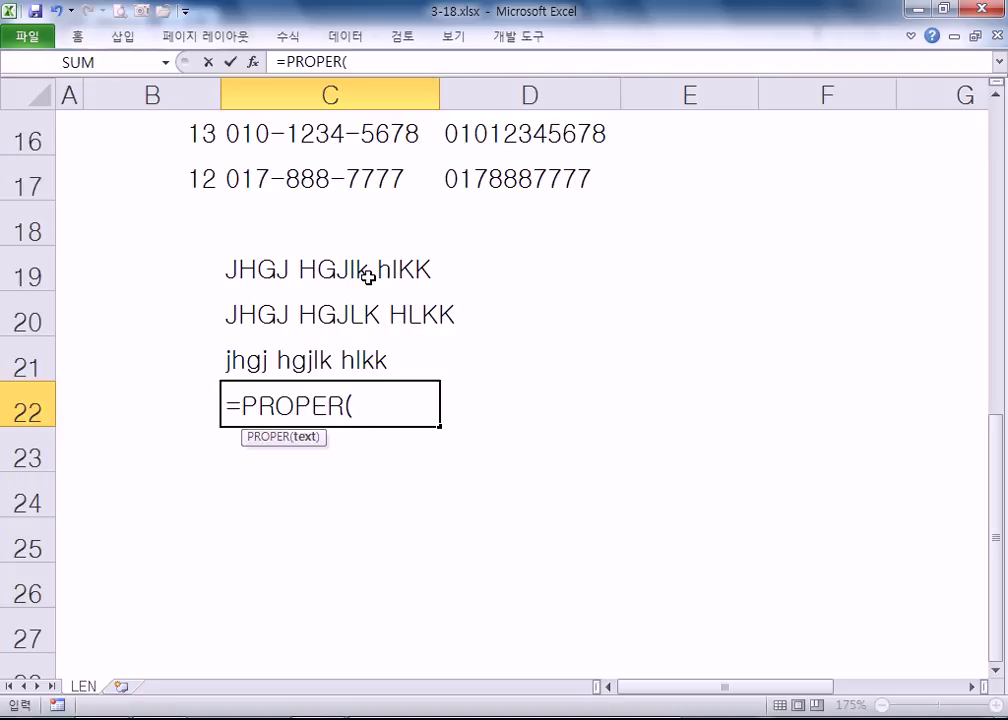
pyautogui.click(430, 271)
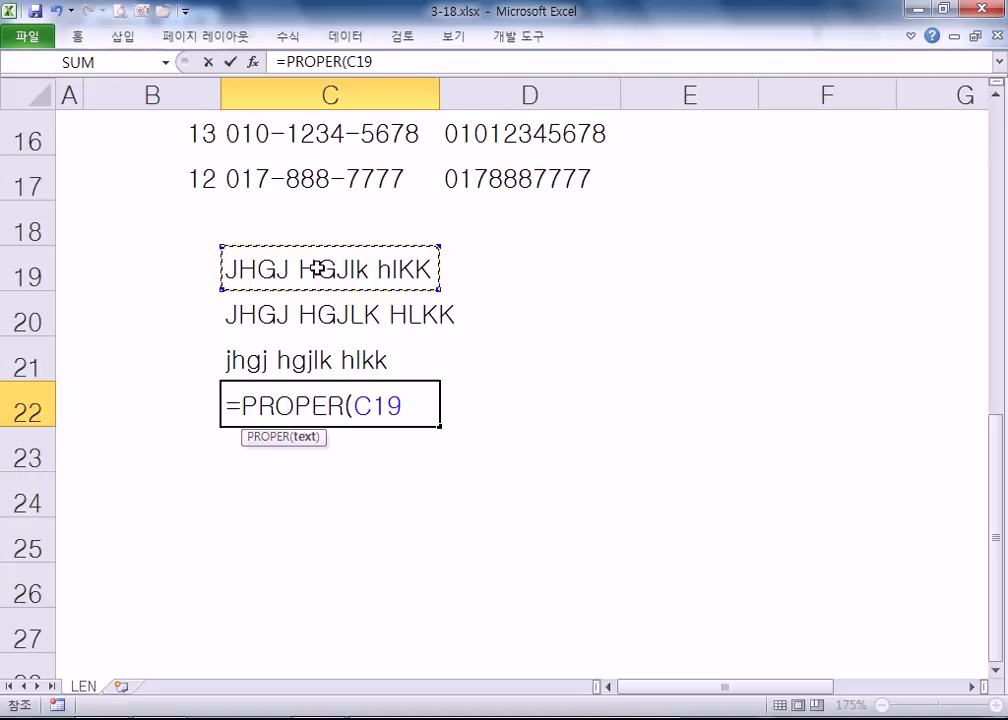
pyautogui.press('Return')
pyautogui.click(337, 406)
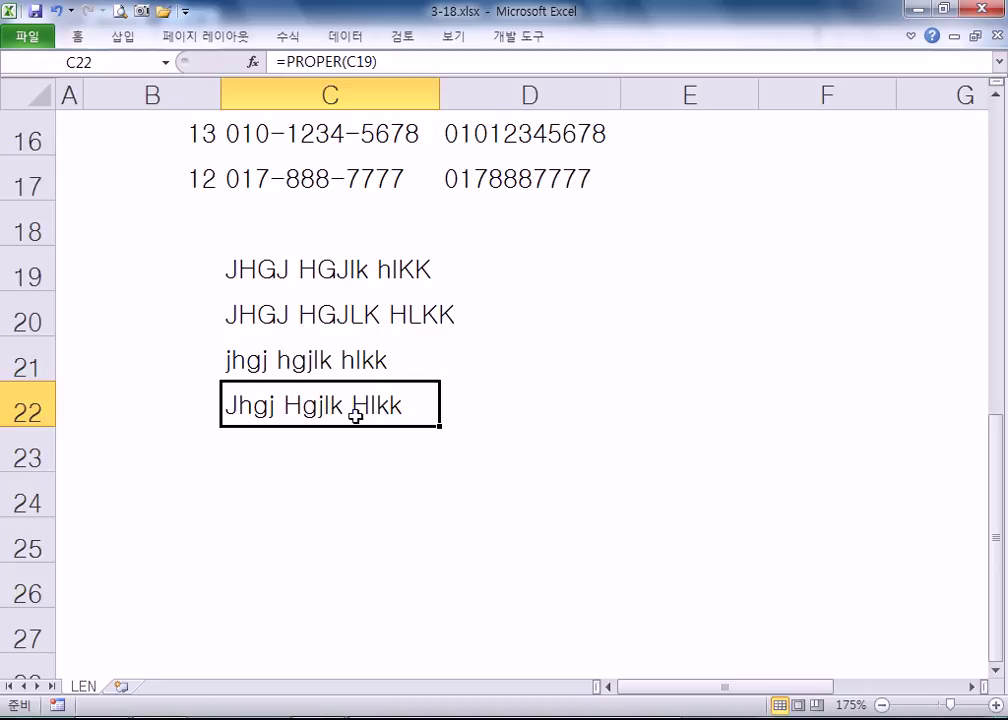
pyautogui.click(315, 323)
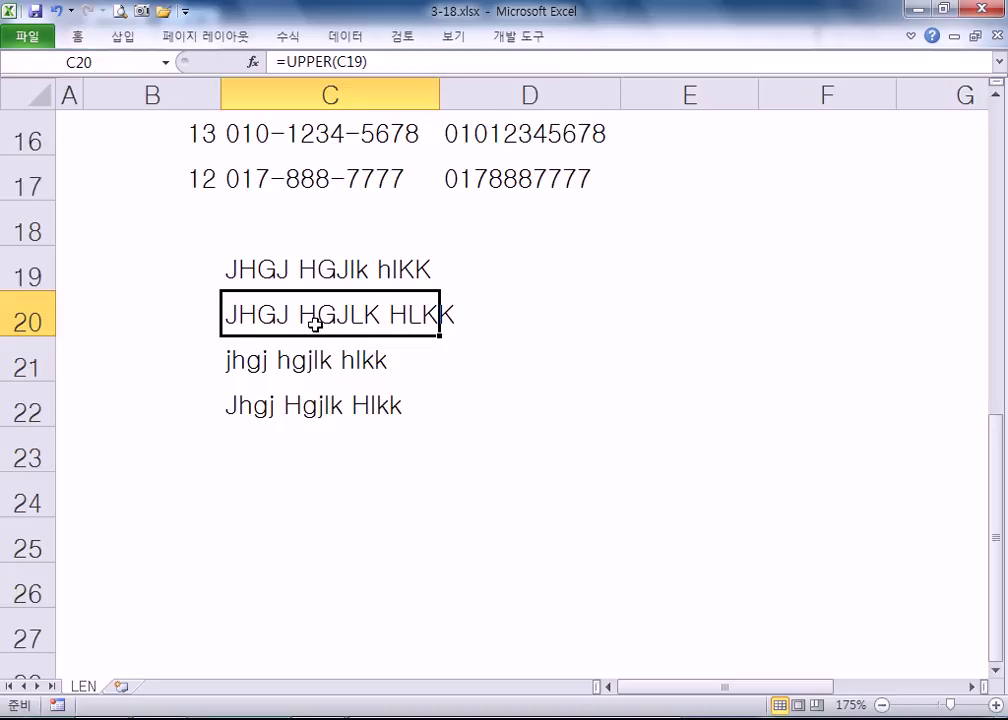
pyautogui.doubleClick(315, 323)
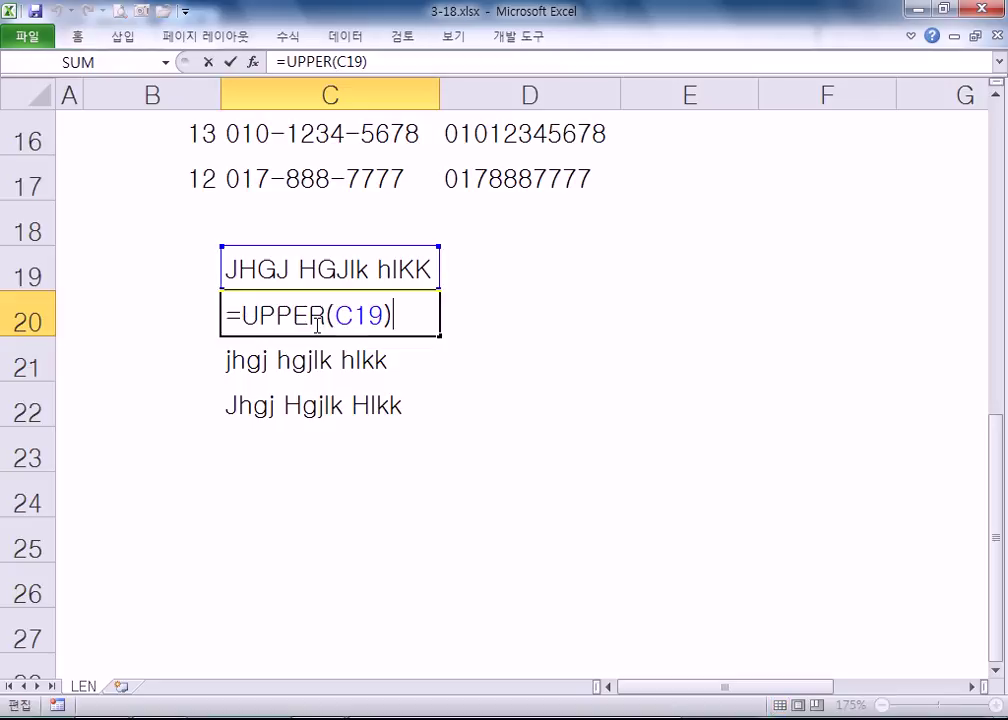
pyautogui.press('Return')
pyautogui.press('F2')
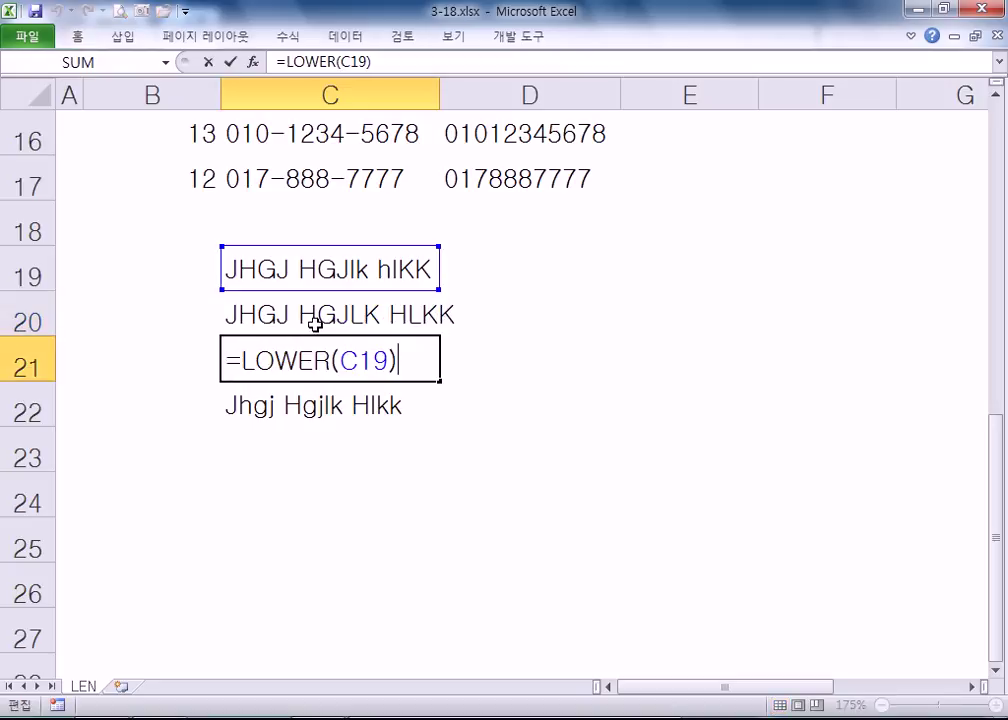
pyautogui.press('Return')
pyautogui.press('F2')
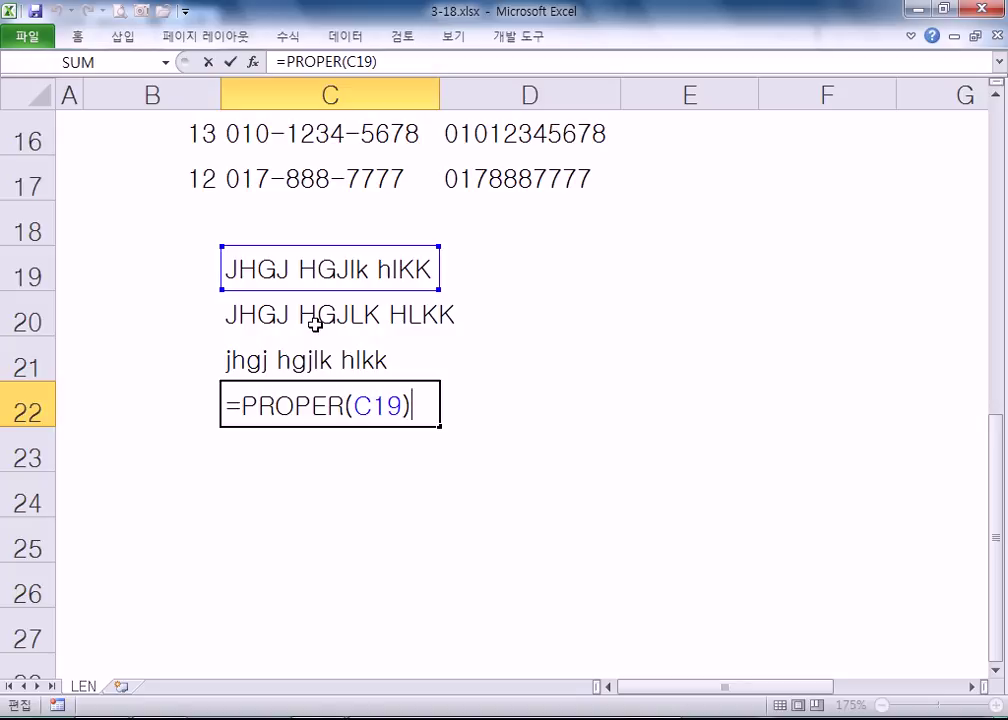
pyautogui.hotkey('ctrl', 'Return')
pyautogui.press('Right')
pyautogui.press('Right')
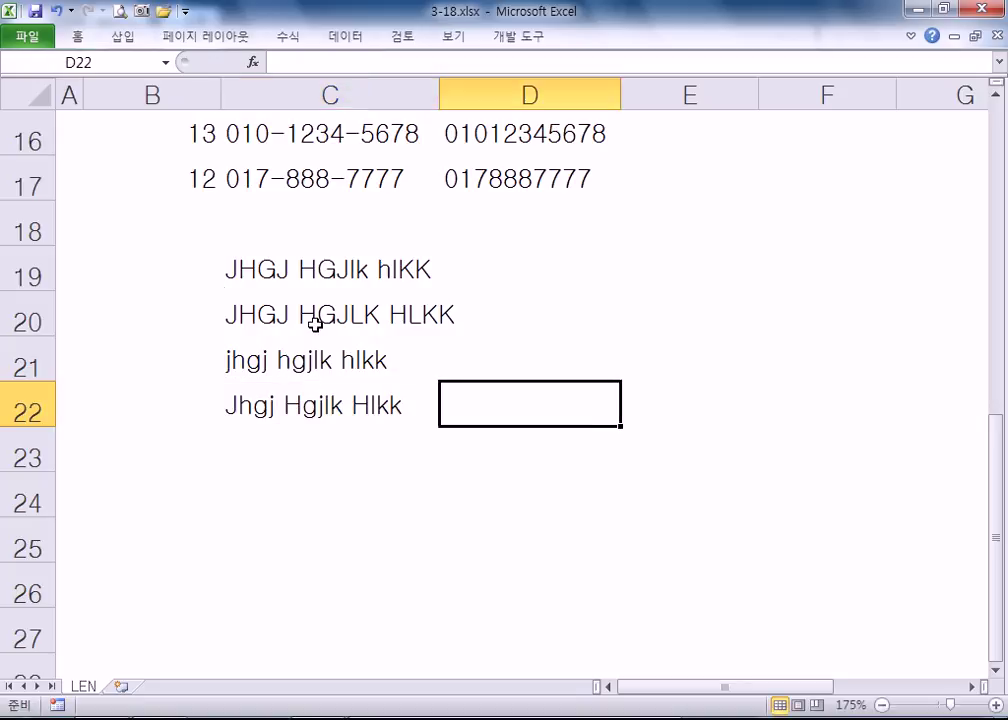
pyautogui.press('Up')
pyautogui.press('Up')
pyautogui.press('Left')
pyautogui.press('Down')
pyautogui.press('Down')
pyautogui.press('Left')
pyautogui.press('Down')
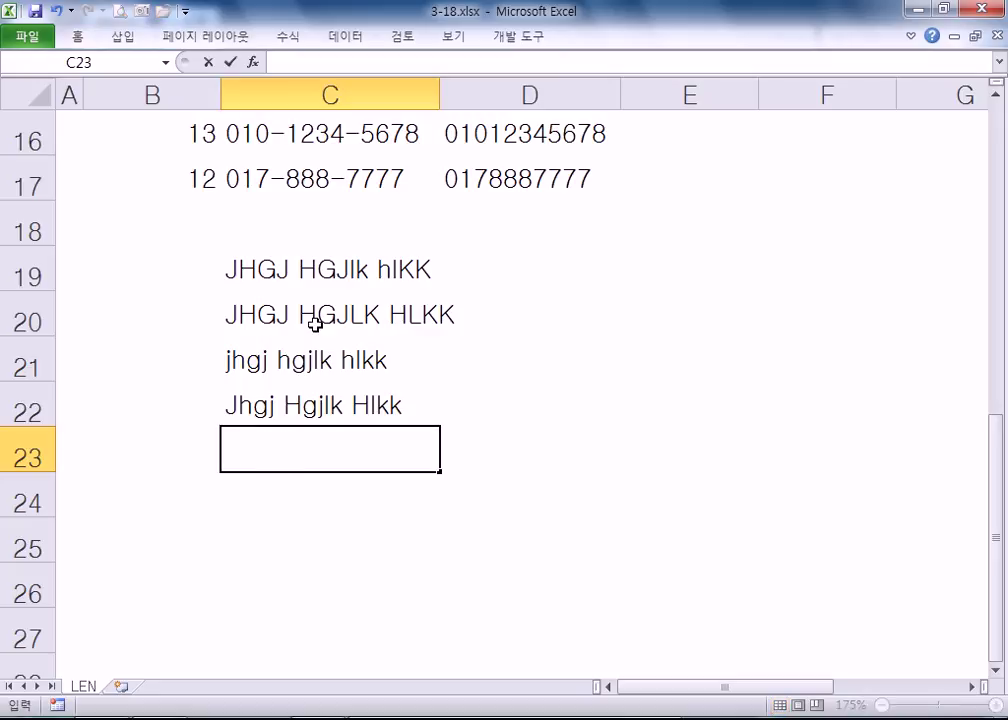
# - Enter a Korean sample name in C23 with extra leading, inner and trailing spaces
pyautogui.write('DL')
pyautogui.press('BackSpace')
pyautogui.press('BackSpace')
pyautogui.press('Hangul')
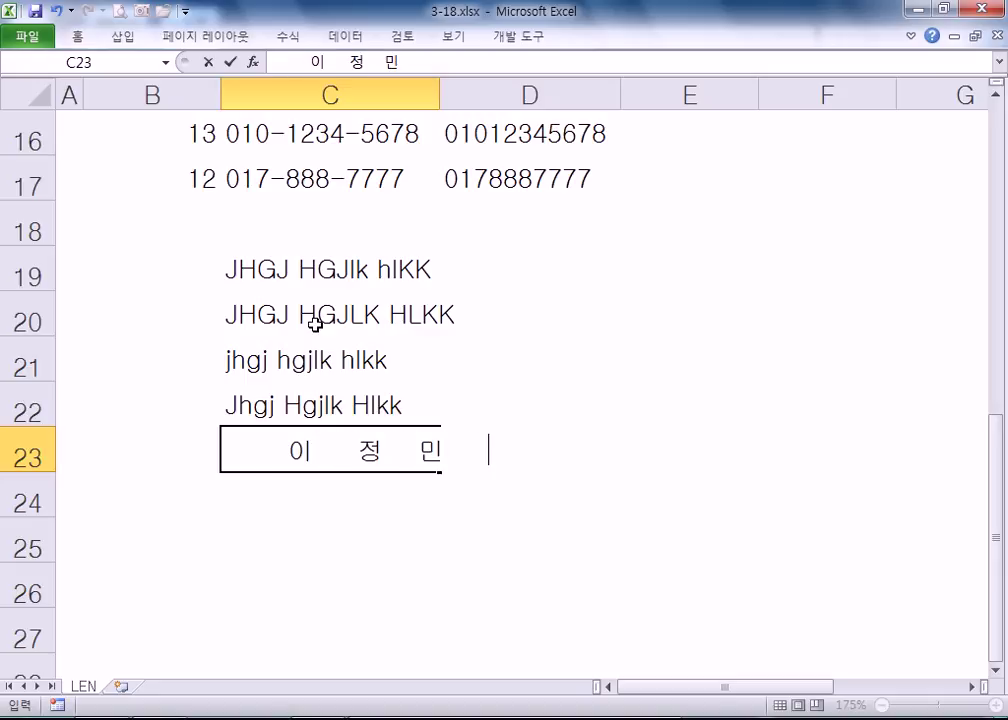
pyautogui.press('Return')
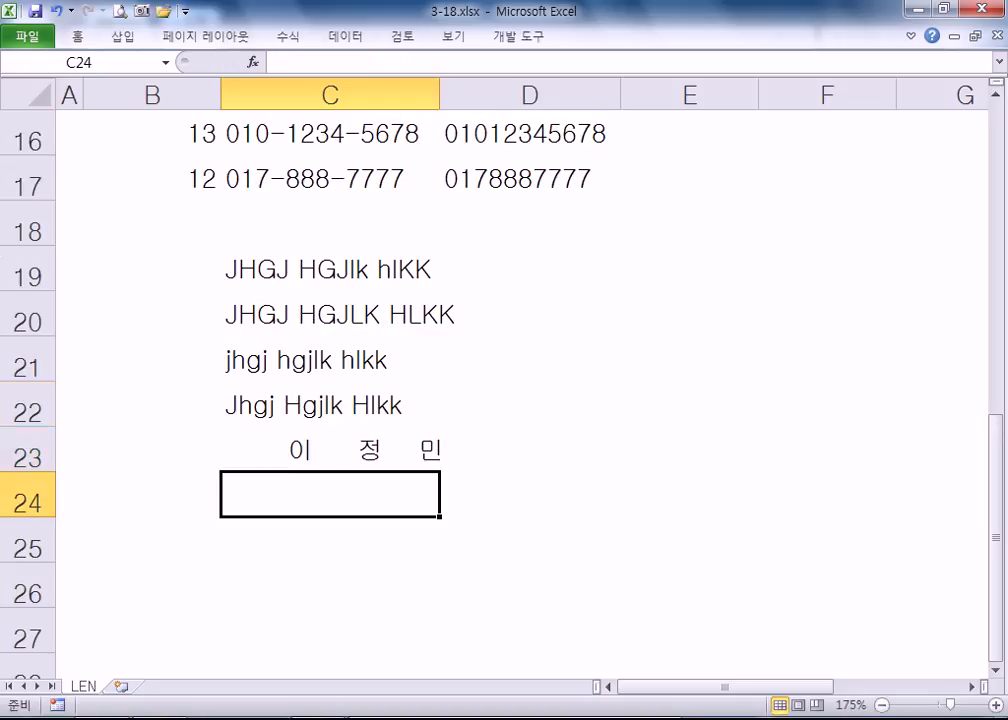
# - Type the same name in D23 for comparison, then clear D23 again
pyautogui.click(502, 452)
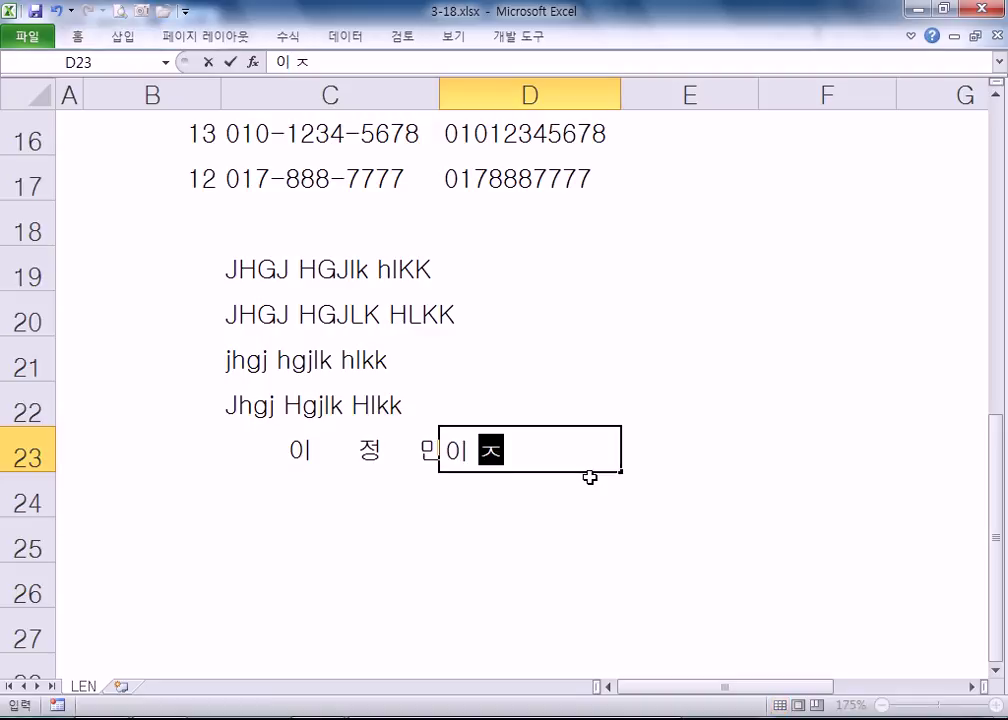
pyautogui.press('Return')
pyautogui.press('Up')
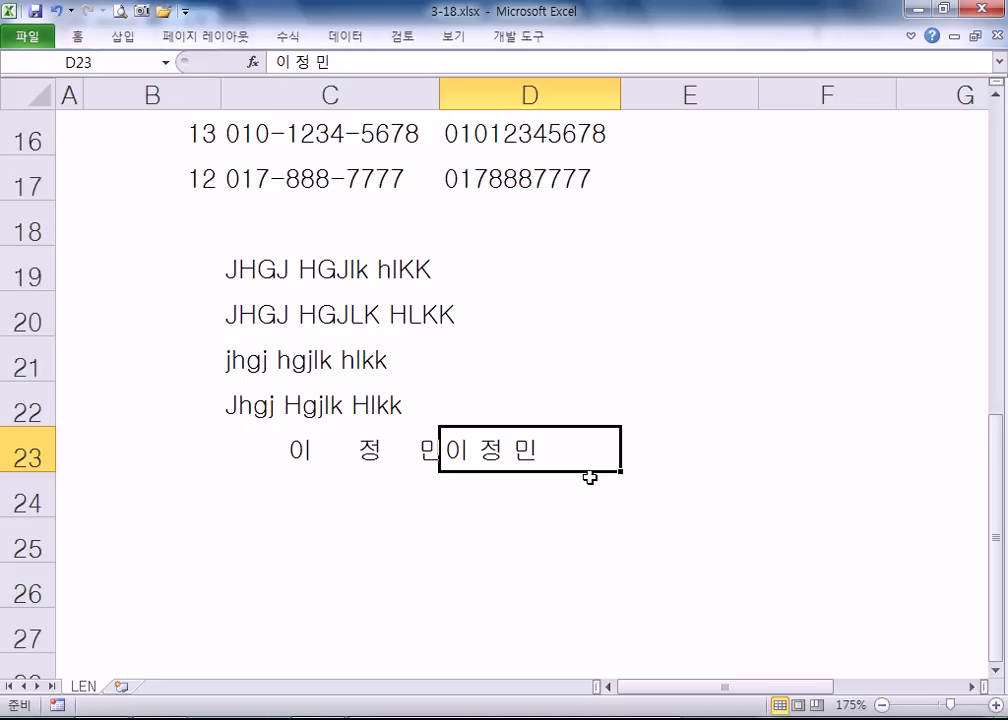
pyautogui.press('Left')
pyautogui.press('Right')
pyautogui.press('Delete')
pyautogui.press('Left')
# - Inspect the leading, trailing and inner spaces in C23's text, leaving it unchanged
pyautogui.press('F2')
pyautogui.press('Home')
pyautogui.hotkey('shift', 'Right')
pyautogui.hotkey('shift', 'Right')
pyautogui.hotkey('shift', 'Right')
pyautogui.hotkey('shift', 'Right')
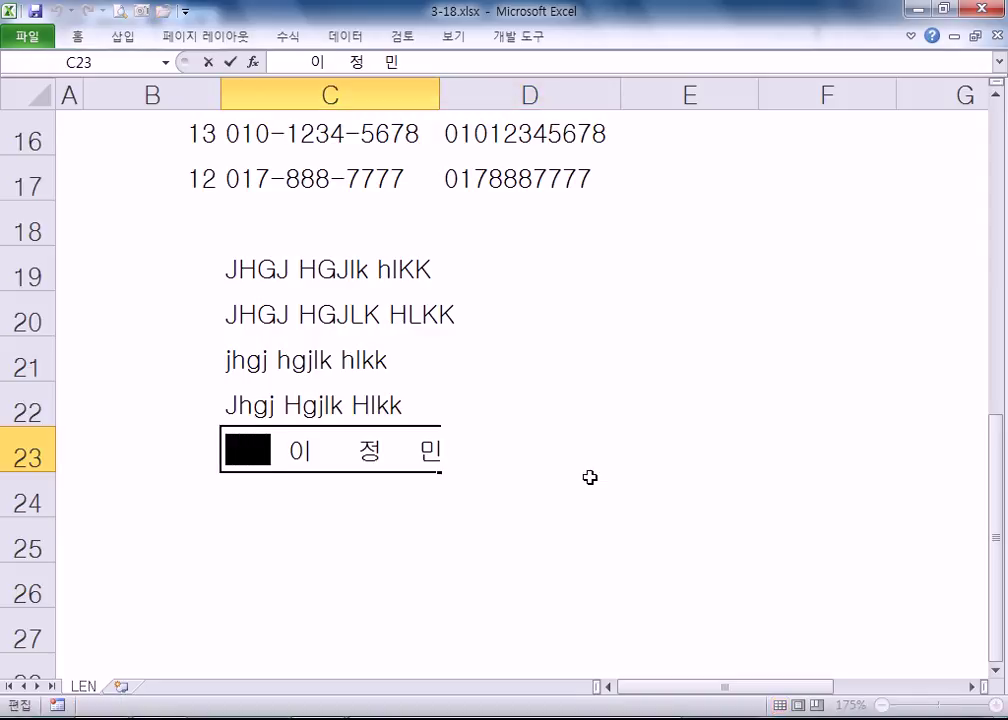
pyautogui.press('End')
pyautogui.hotkey('shift', 'Left')
pyautogui.hotkey('shift', 'Left')
pyautogui.hotkey('shift', 'Left')
pyautogui.hotkey('shift', 'Left')
pyautogui.hotkey('shift', 'Left')
pyautogui.hotkey('shift', 'Right')
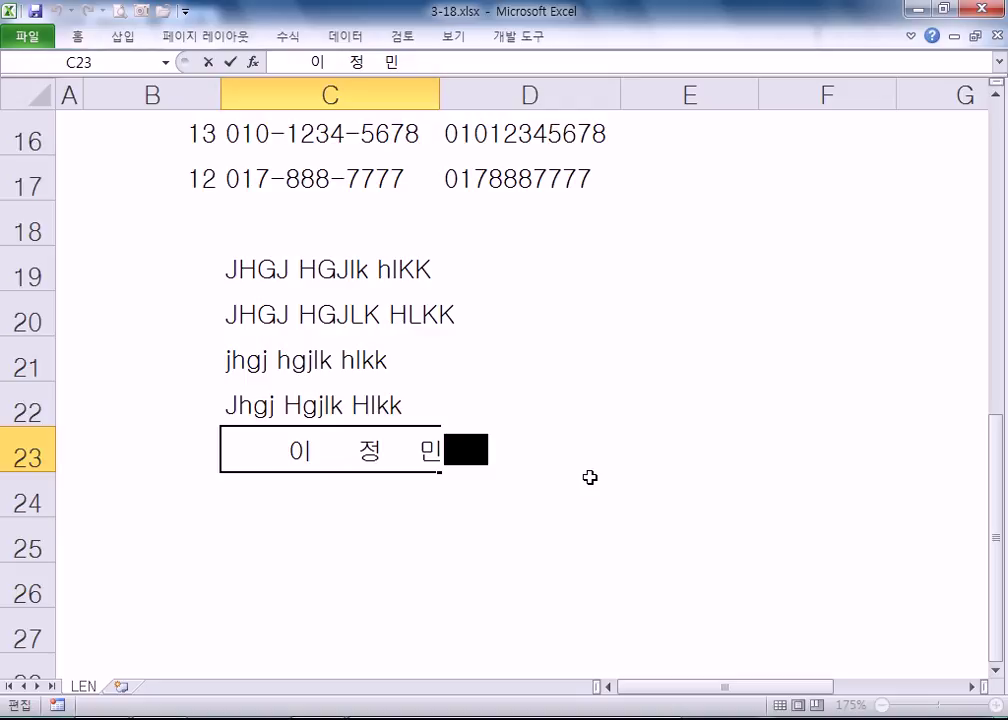
pyautogui.press('Left')
pyautogui.hotkey('shift', 'Left')
pyautogui.hotkey('shift', 'Left')
pyautogui.hotkey('shift', 'Left')
pyautogui.hotkey('shift', 'Left')
pyautogui.hotkey('shift', 'Left')
pyautogui.hotkey('shift', 'Right')
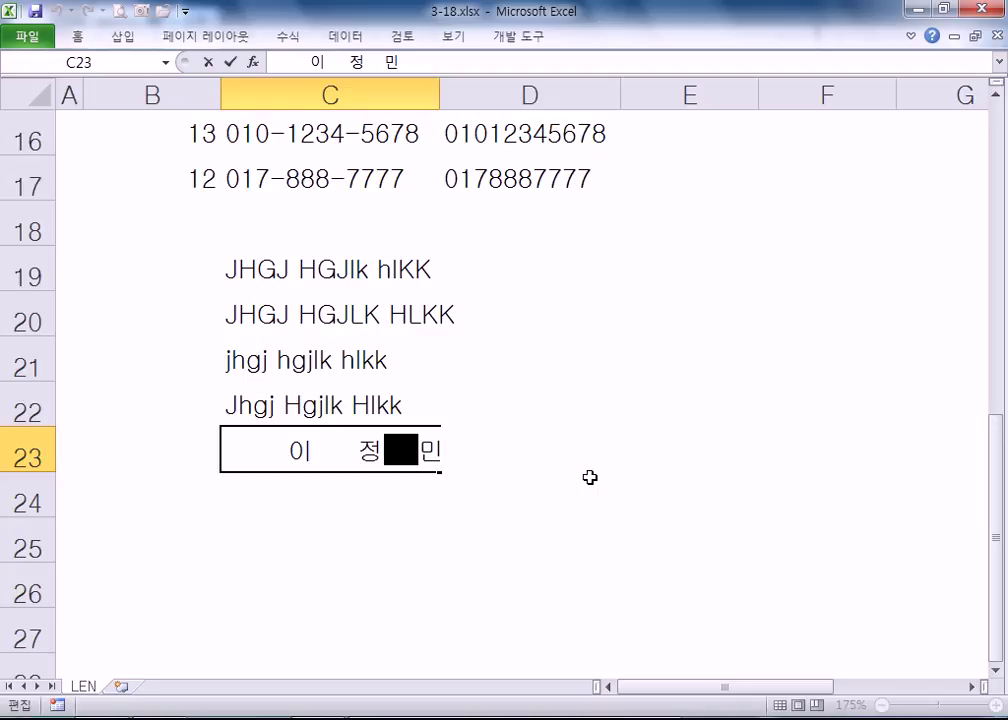
pyautogui.press('Return')
pyautogui.write('=ㅅ')
pyautogui.press('BackSpace')
# - Enter =TRIM(C23) in C24 so the name shows with single spaces
pyautogui.write('TRI')
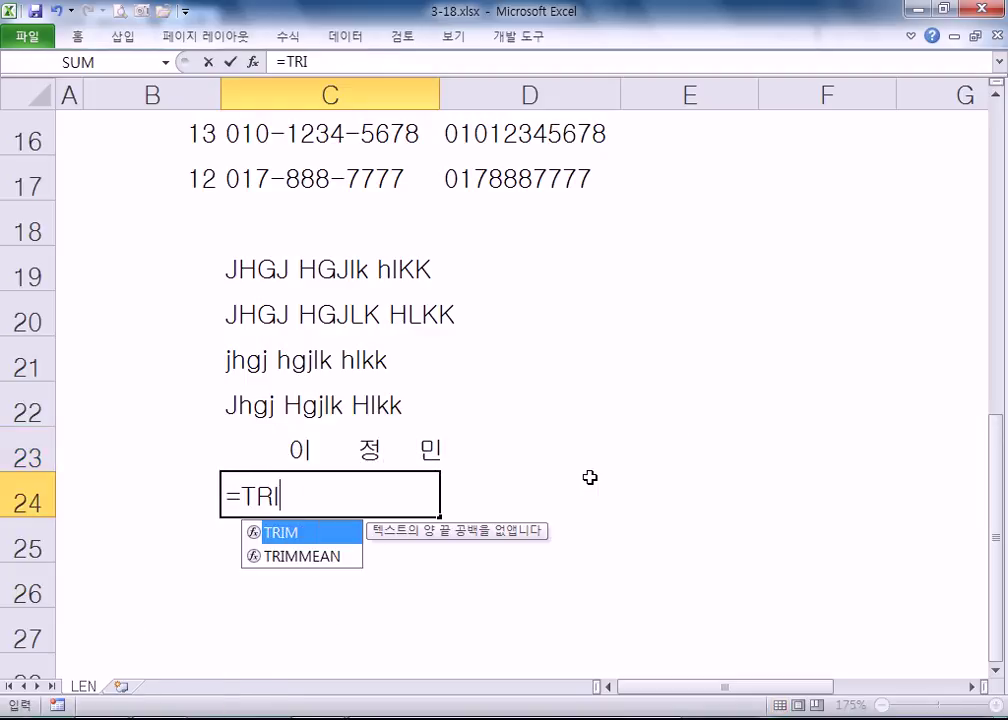
pyautogui.write('M(')
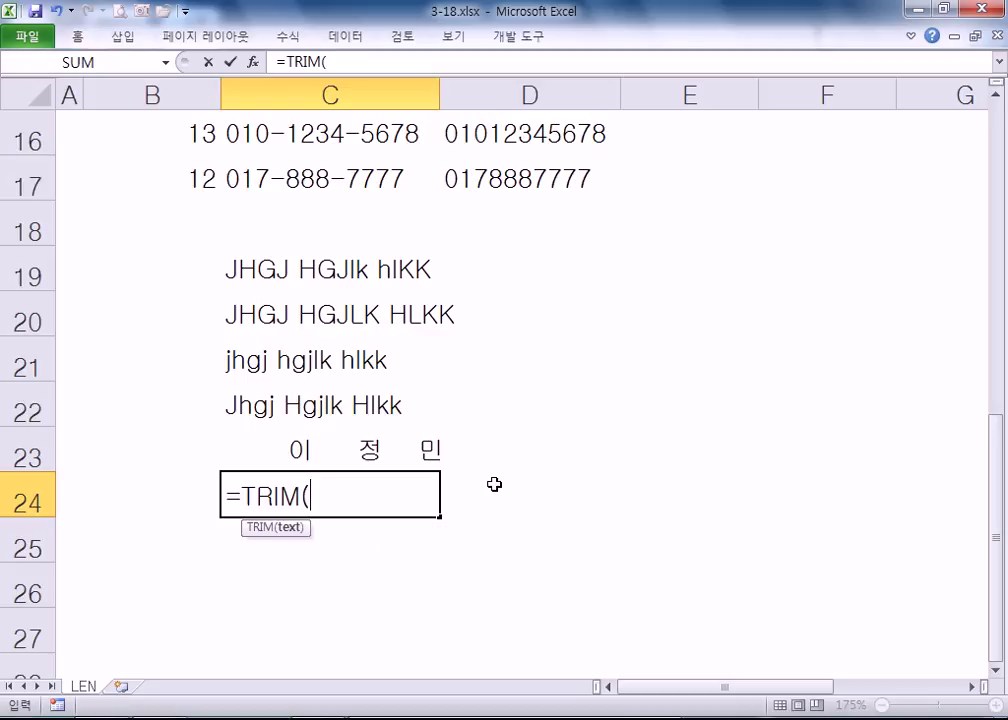
pyautogui.click(316, 450)
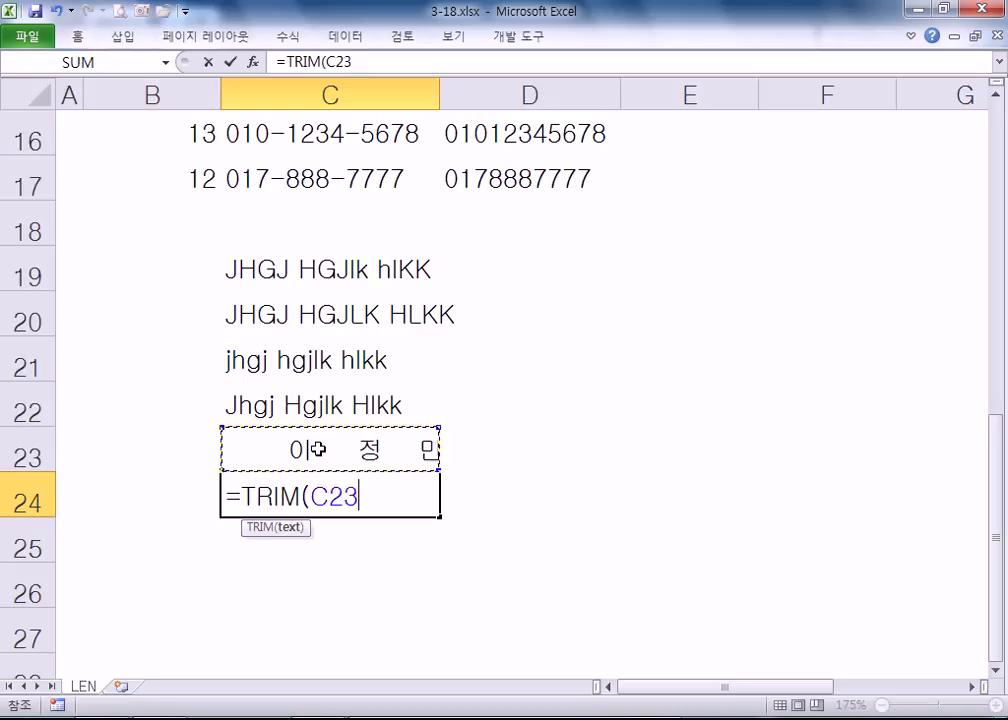
pyautogui.press('Return')
pyautogui.click(309, 490)
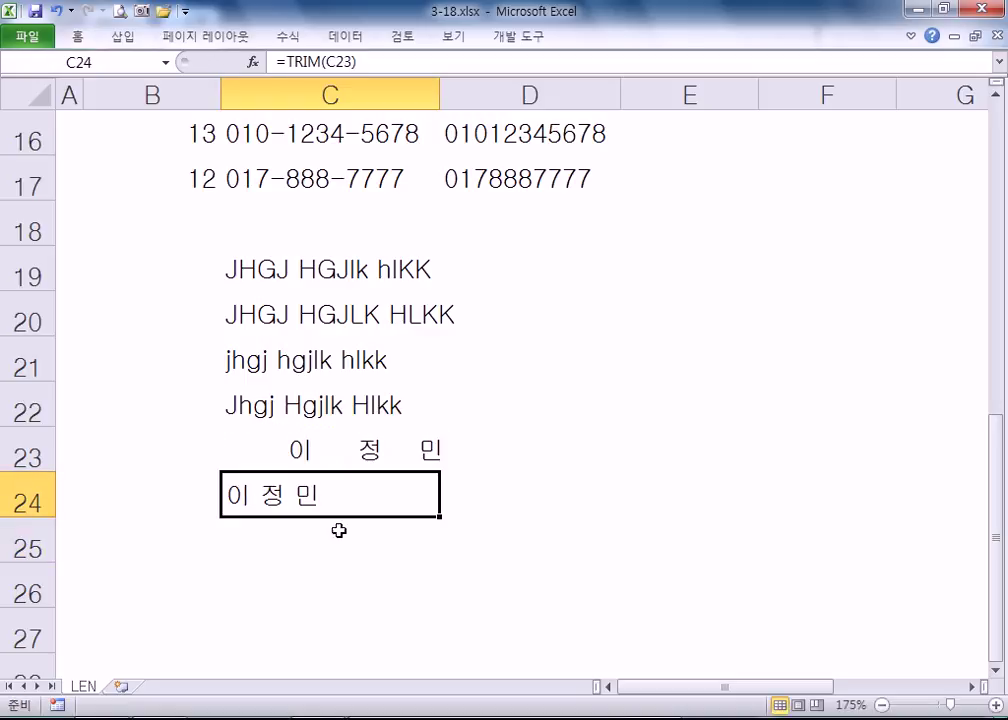
# - Pin the ribbon, try right and left alignment on C24, and widen column C
pyautogui.doubleClick(76, 38)
pyautogui.scroll(-1, 302, 352)
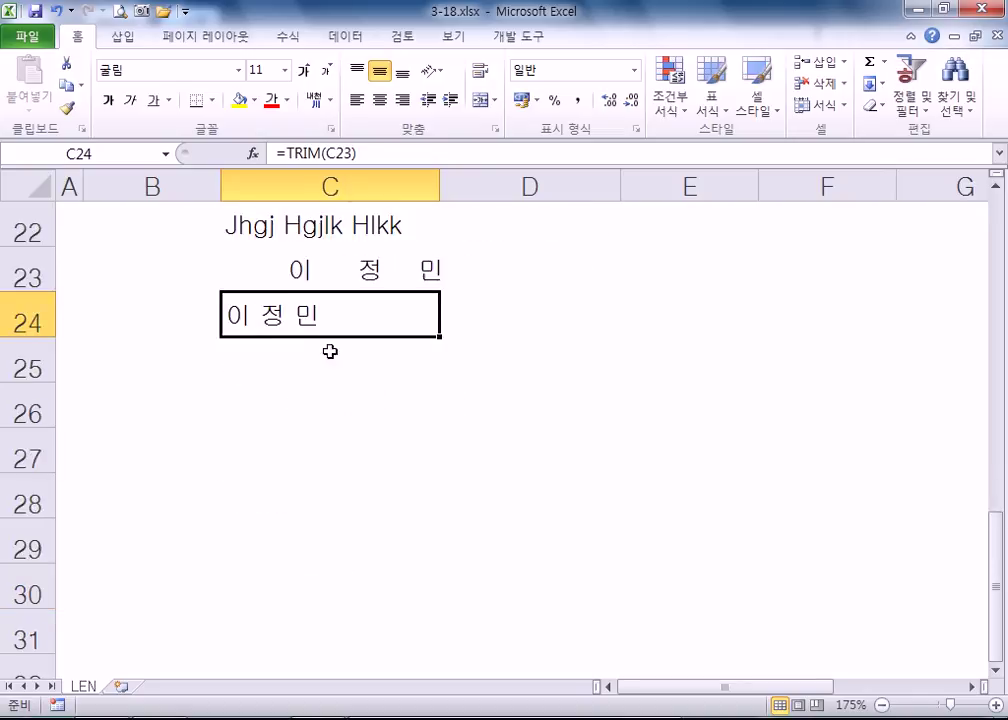
pyautogui.click(401, 100)
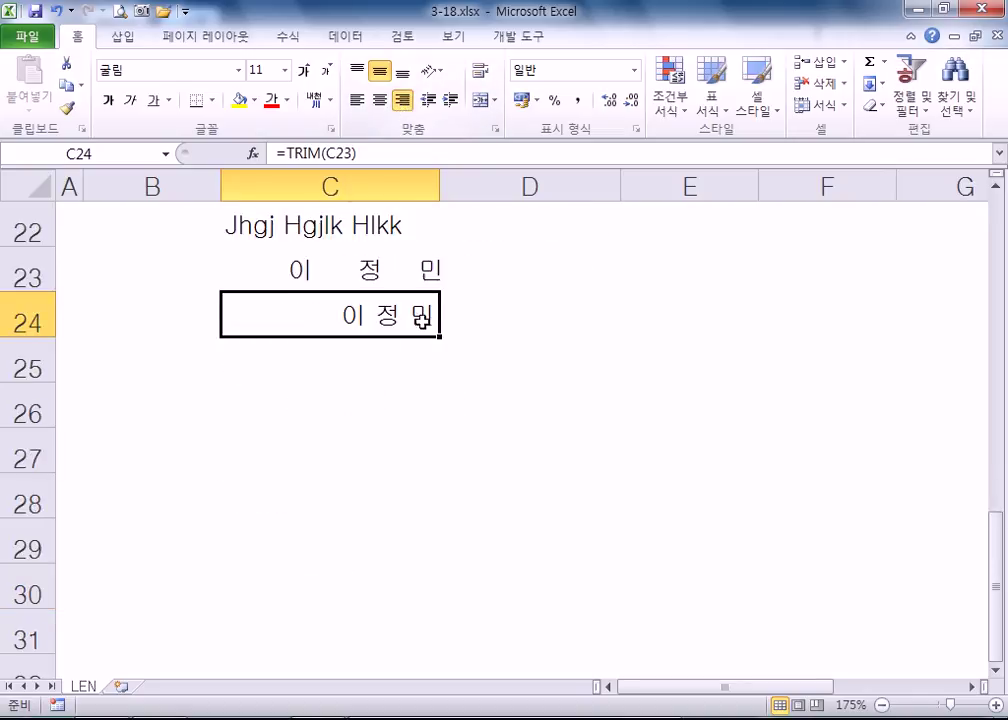
pyautogui.click(357, 100)
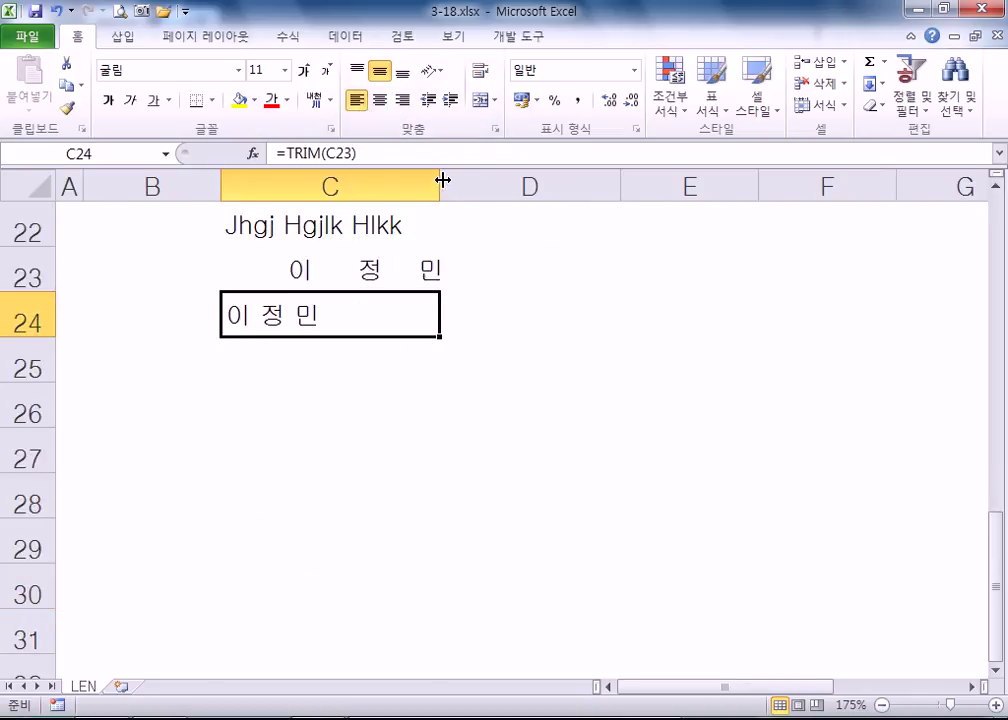
pyautogui.moveTo(440, 180); pyautogui.dragTo(513, 180)
# - Compare right, left and center alignment on the padded name in C23
pyautogui.click(439, 249)
pyautogui.click(401, 100)
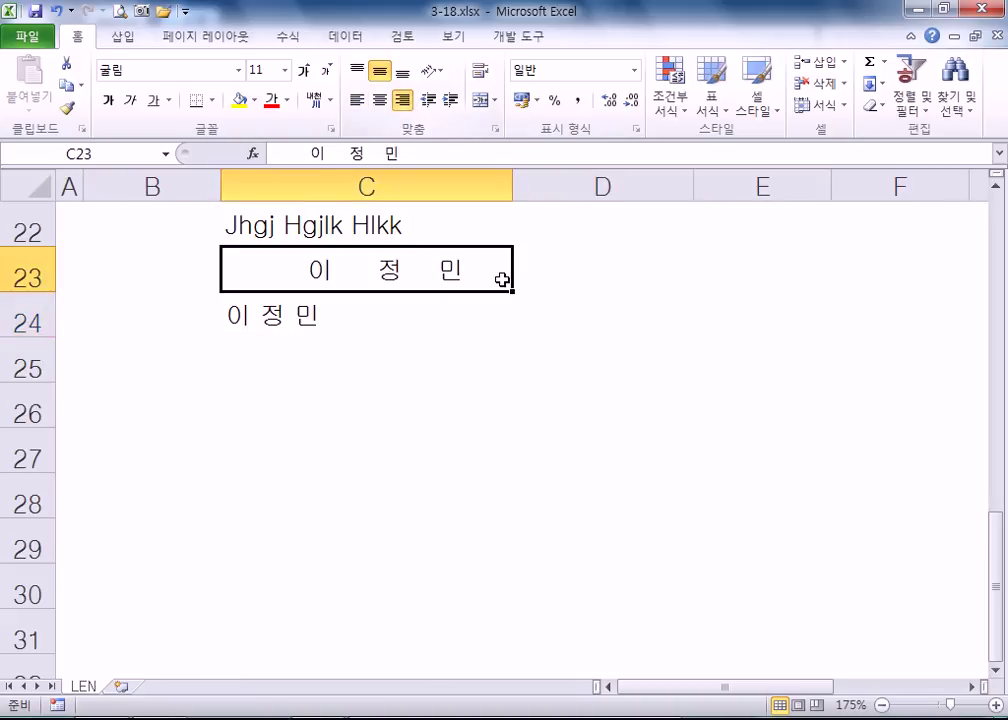
pyautogui.click(355, 102)
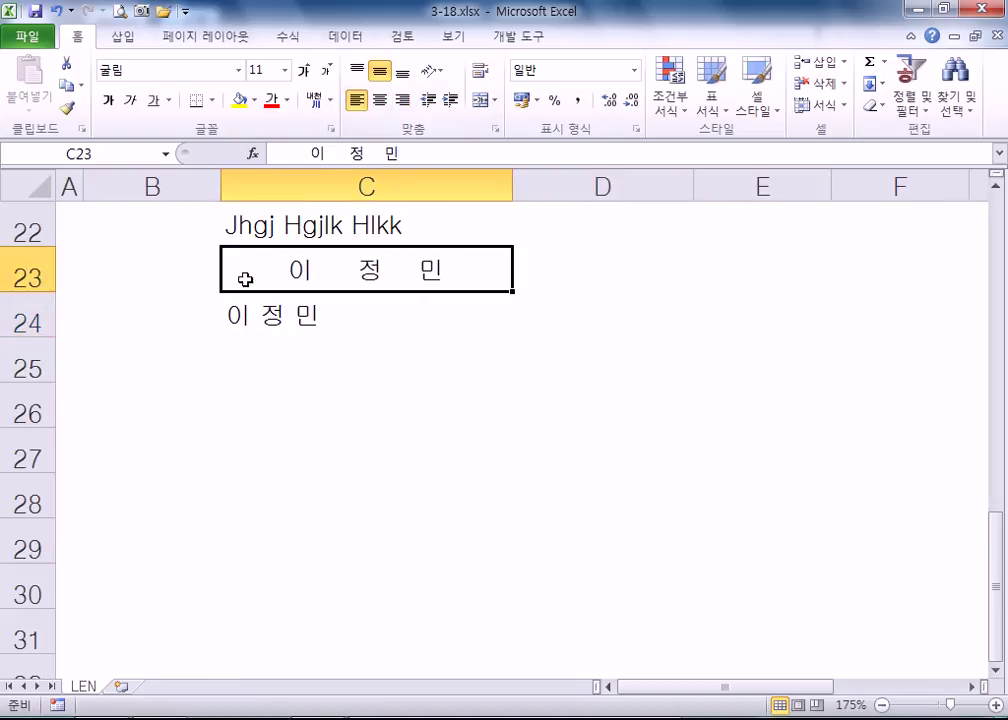
pyautogui.doubleClick(274, 272)
pyautogui.moveTo(288, 268); pyautogui.dragTo(232, 270)
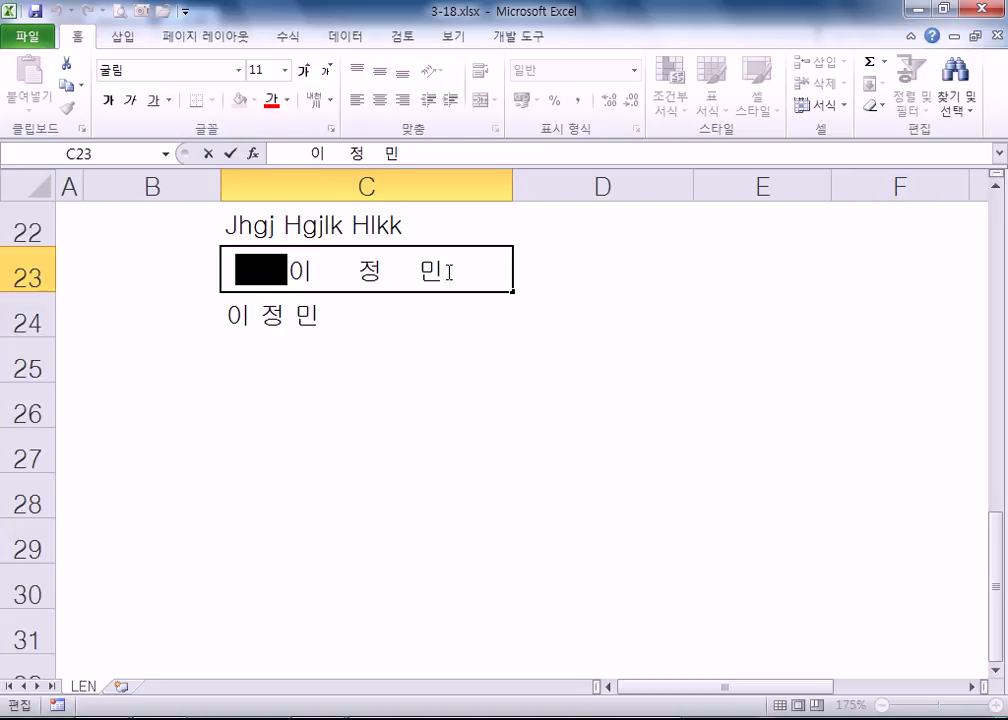
pyautogui.moveTo(444, 270); pyautogui.dragTo(517, 279)
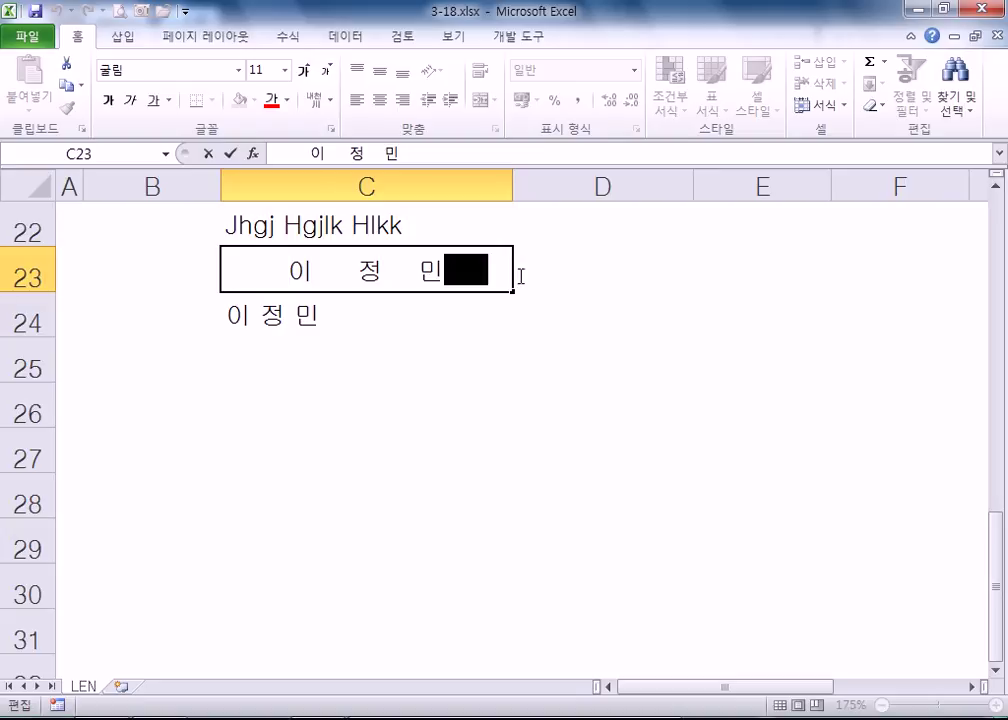
pyautogui.click(403, 101)
pyautogui.click(357, 100)
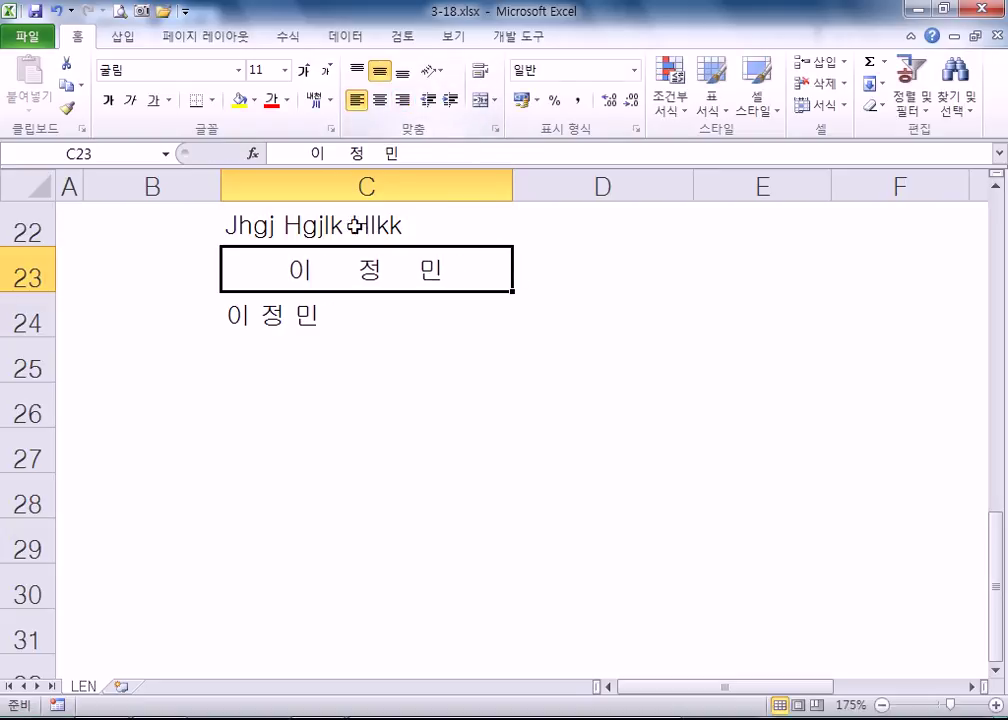
pyautogui.click(380, 101)
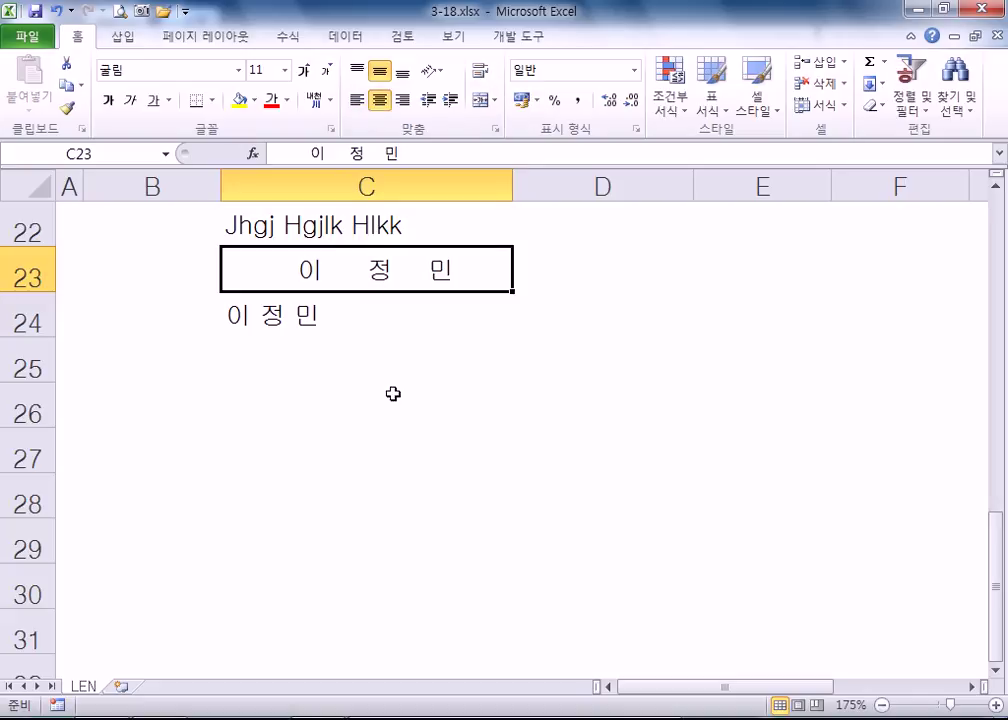
# - Reset C23's centering, try right and left alignment on C24, and view its formula
pyautogui.doubleClick(322, 268)
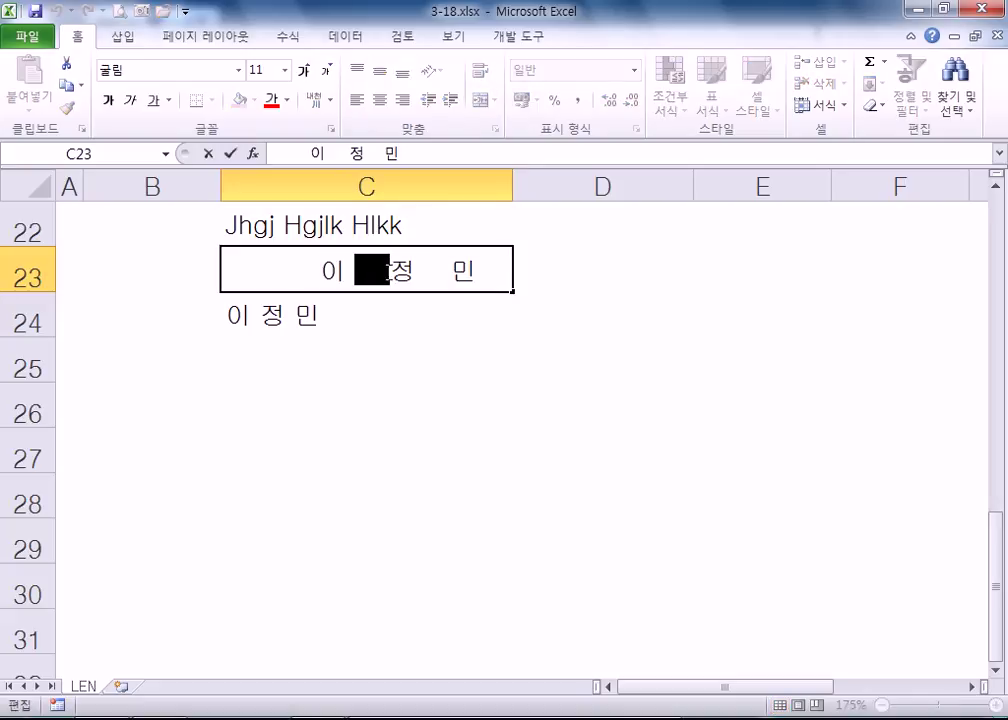
pyautogui.press('Escape')
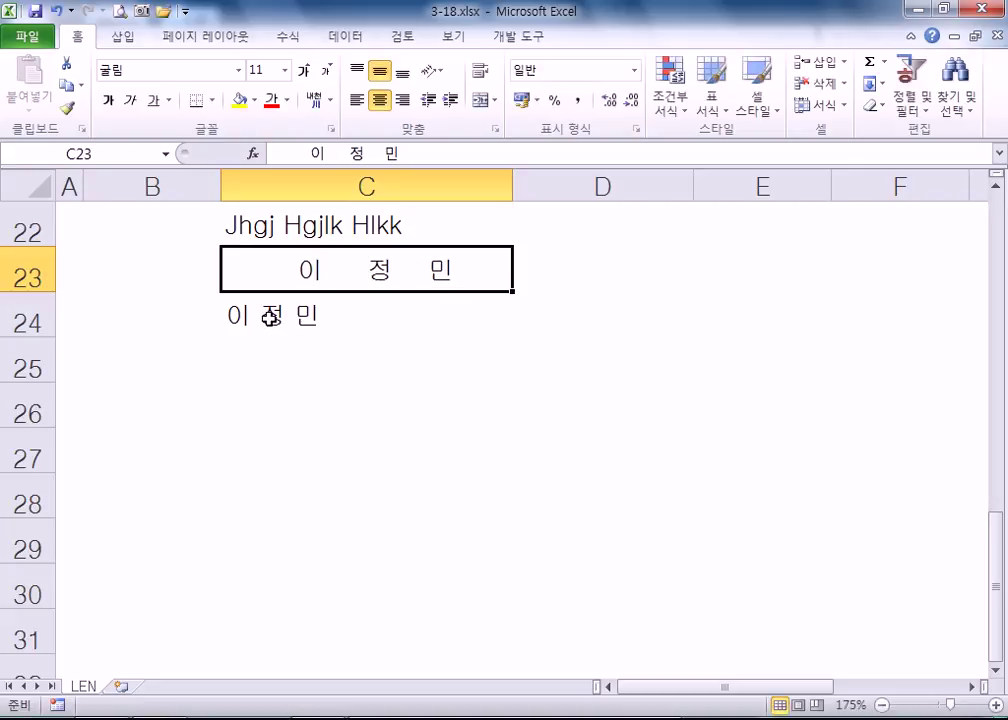
pyautogui.click(380, 100)
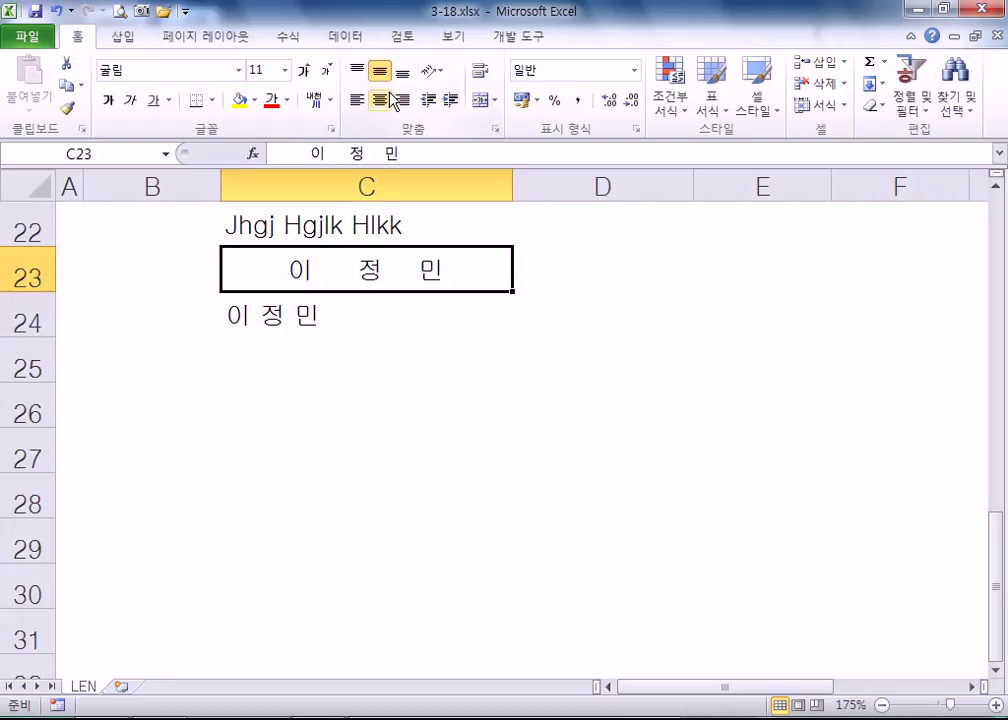
pyautogui.click(245, 318)
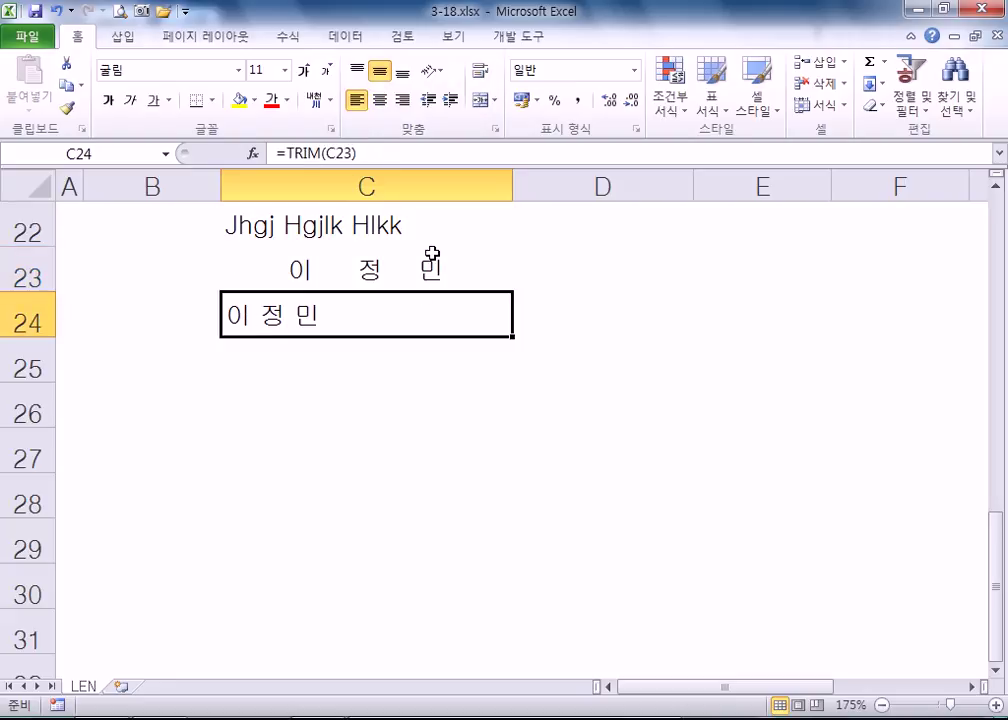
pyautogui.click(402, 101)
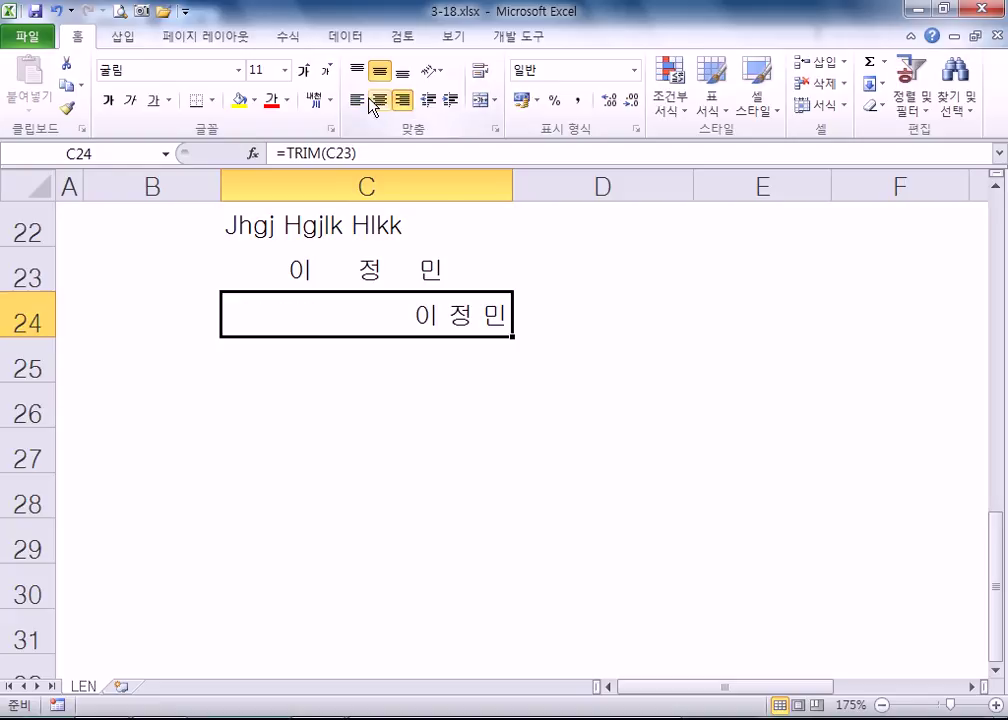
pyautogui.click(356, 101)
pyautogui.doubleClick(367, 336)
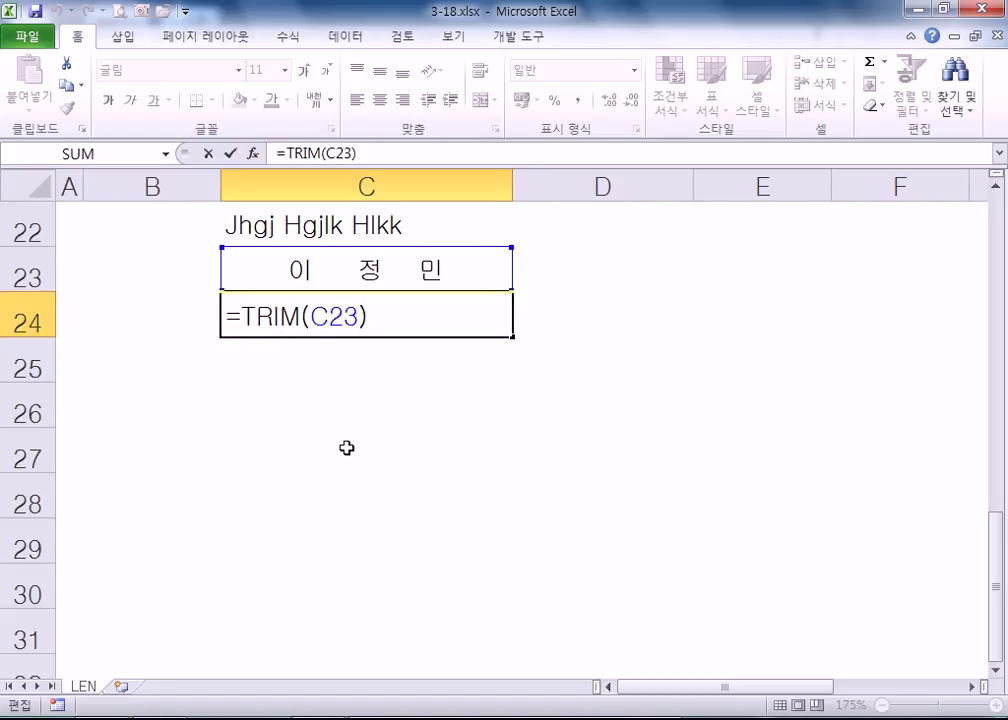
# - Commit =TRIM(C23) in C24, then show the Info page for 3-18.xlsx
pyautogui.hotkey('ctrl', 'Return')
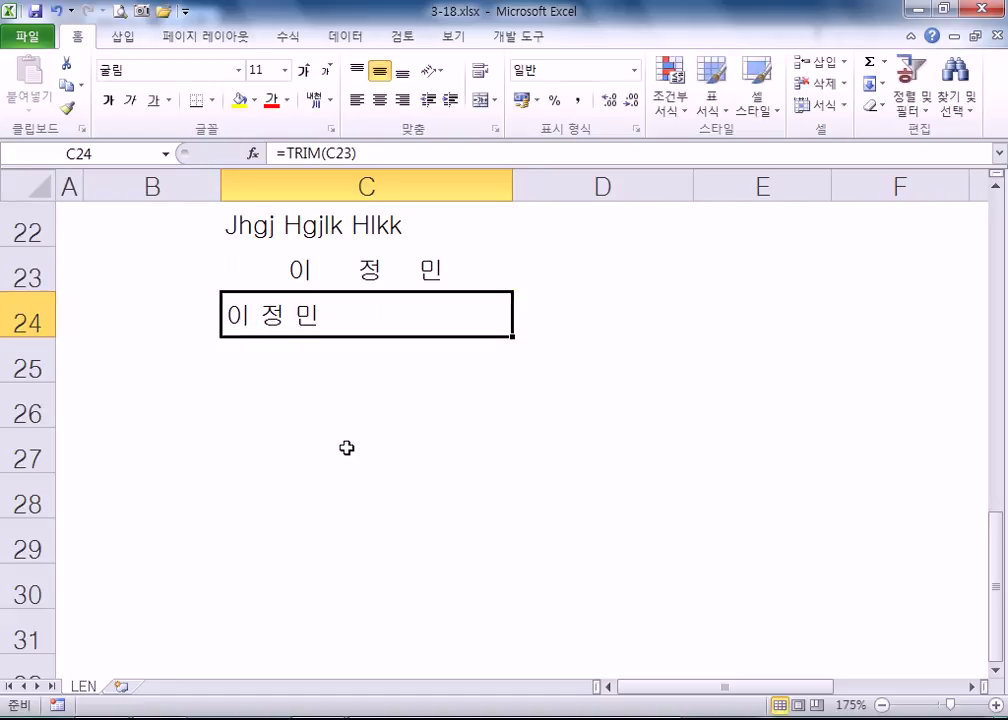
pyautogui.scroll(-1, 333, 455)
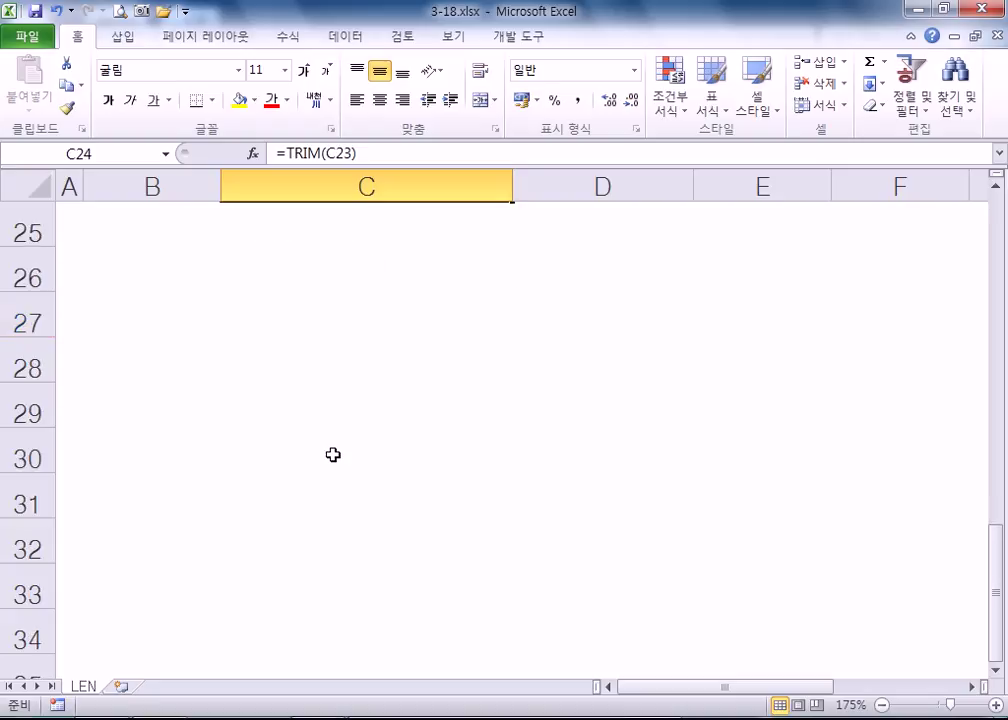
pyautogui.click(27, 37)
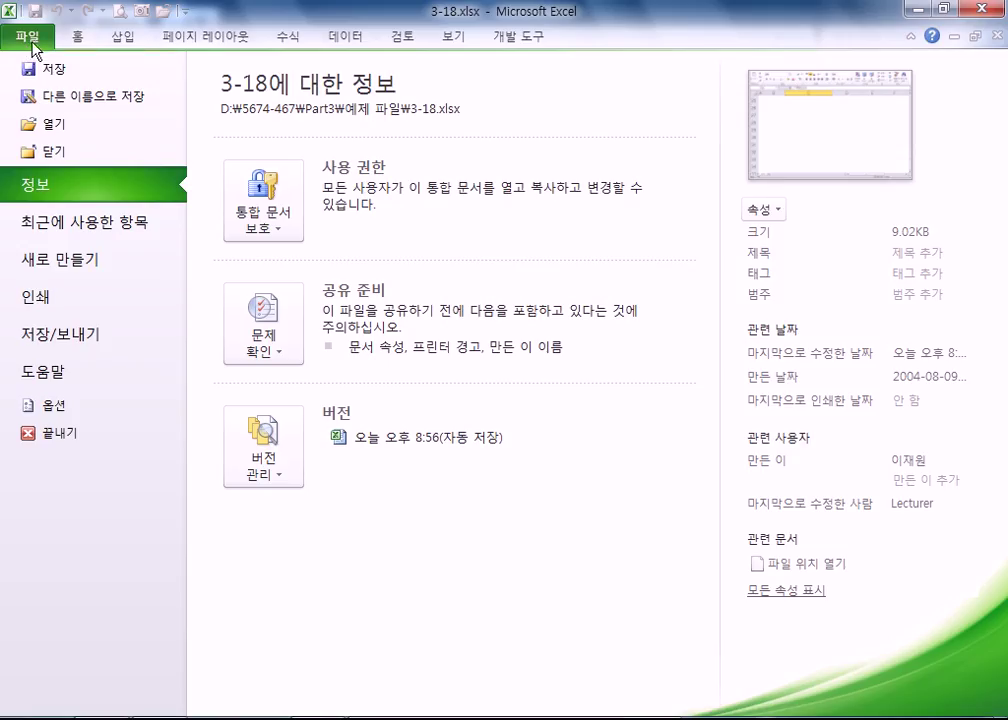
# - Open 3-20.xlsx from Backstage's Open dialog
pyautogui.click(70, 124)
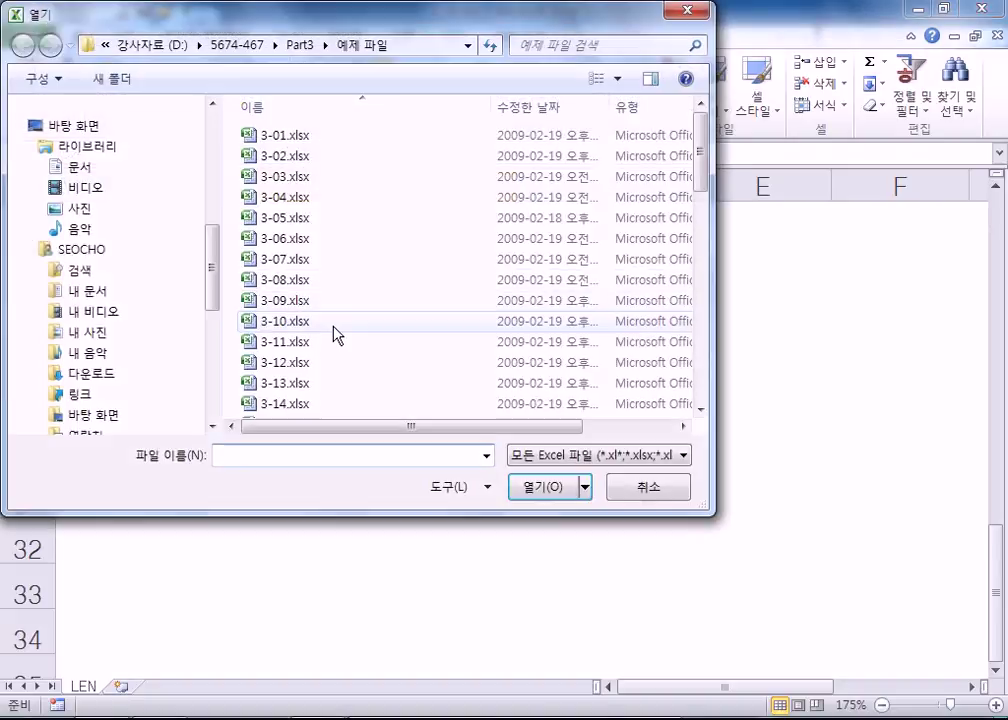
pyautogui.doubleClick(305, 345)
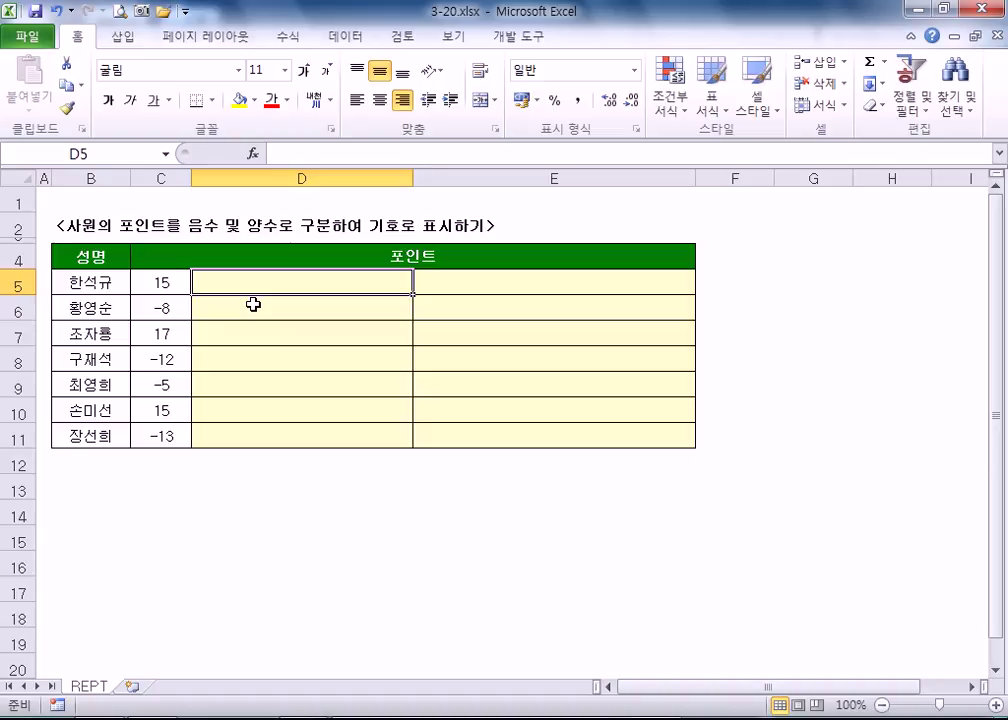
pyautogui.moveTo(299, 286); pyautogui.dragTo(295, 428)
pyautogui.click(325, 282)
pyautogui.write('=')
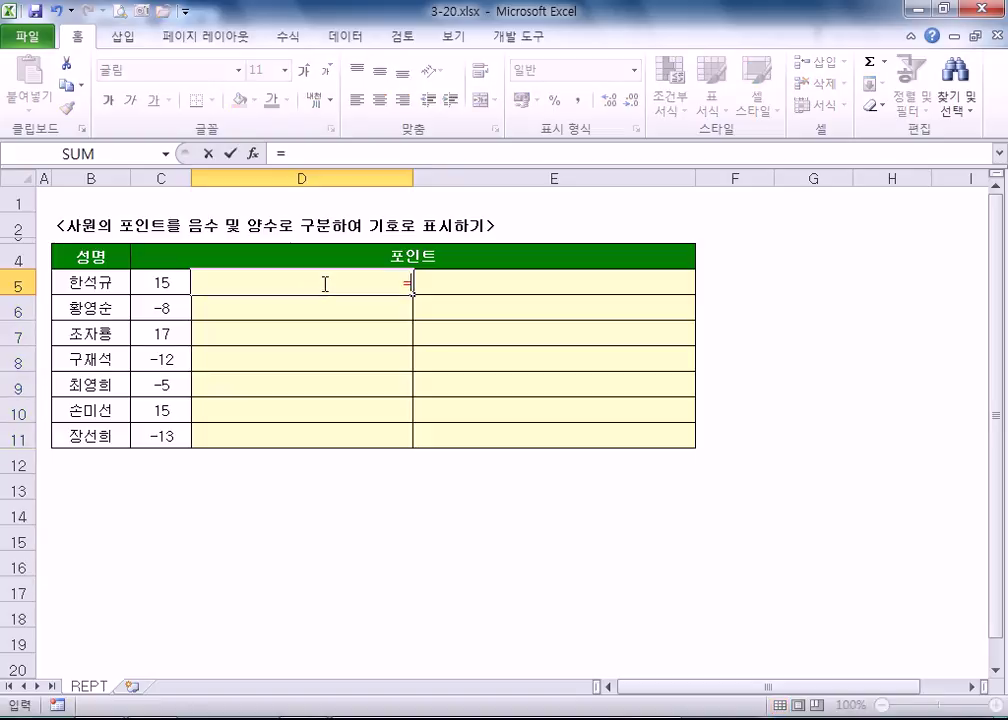
pyautogui.write('IF(')
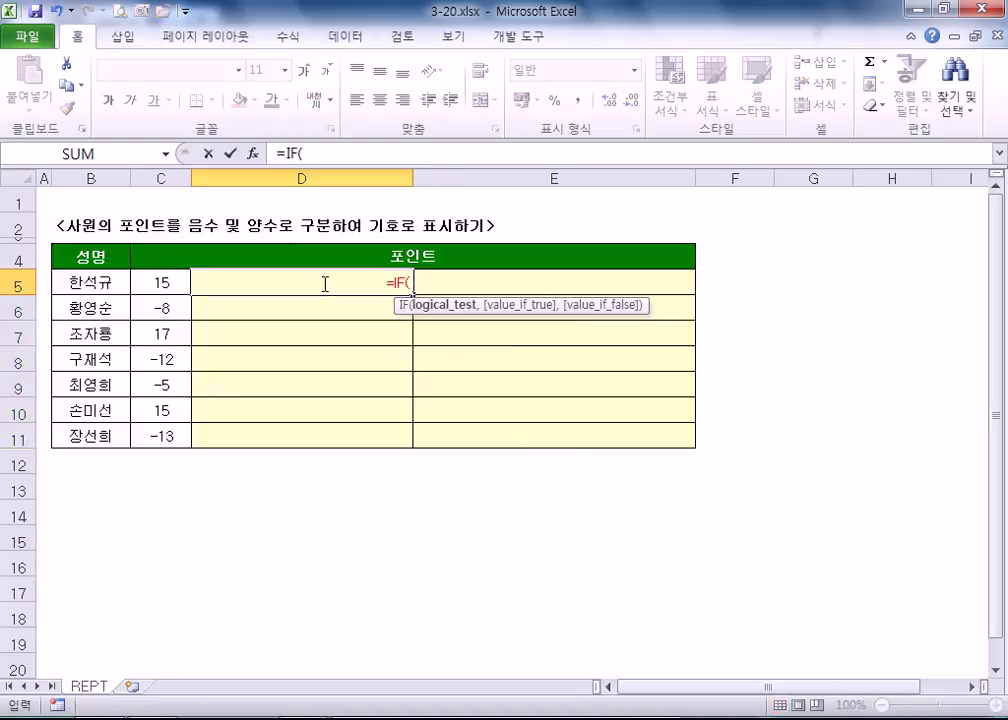
pyautogui.click(157, 284)
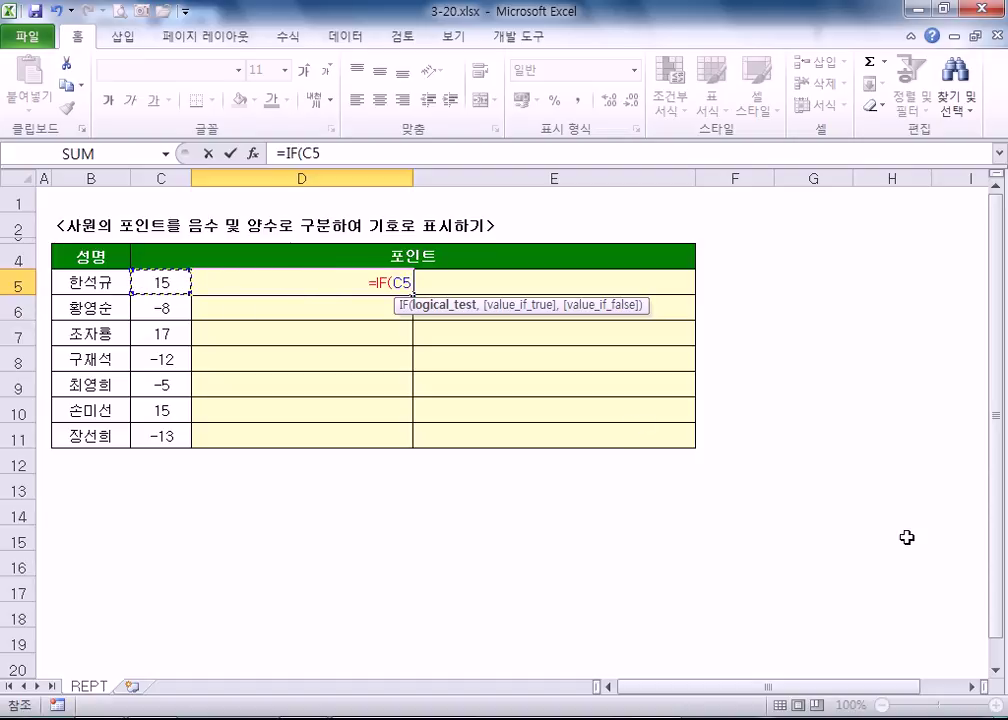
pyautogui.write('<0')
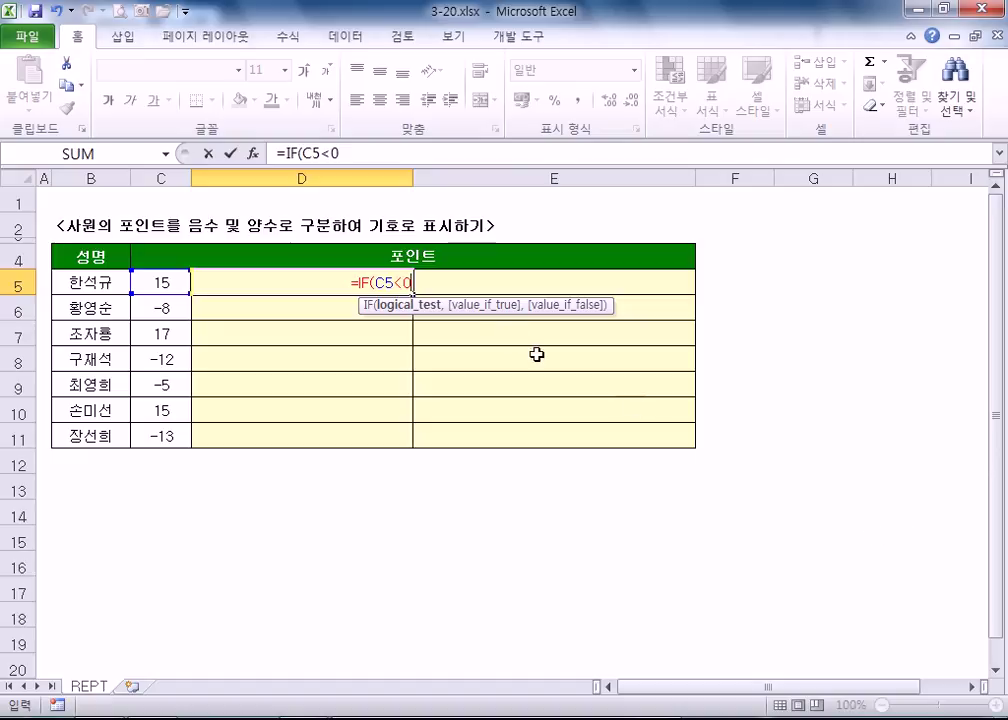
pyautogui.press('Escape')
pyautogui.click(475, 287)
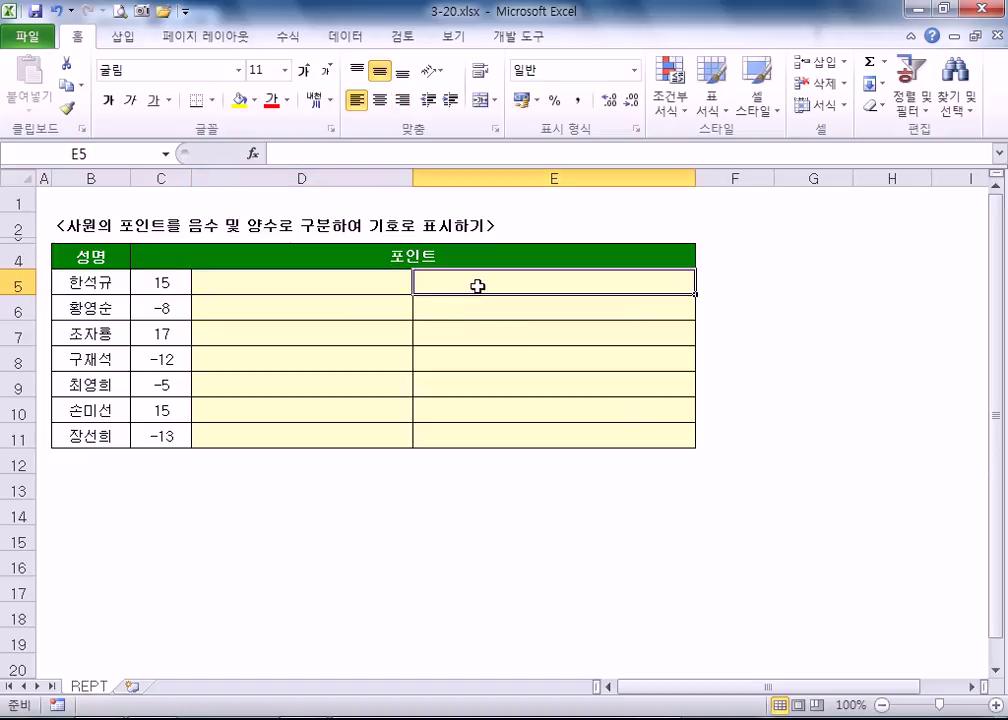
pyautogui.click(352, 313)
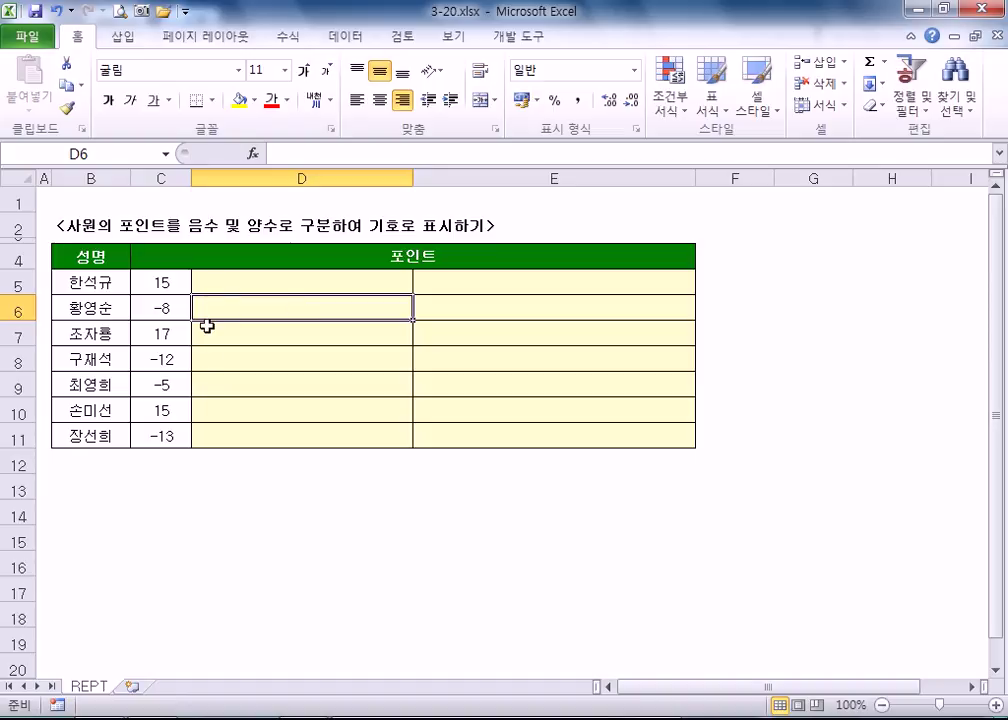
pyautogui.click(207, 362)
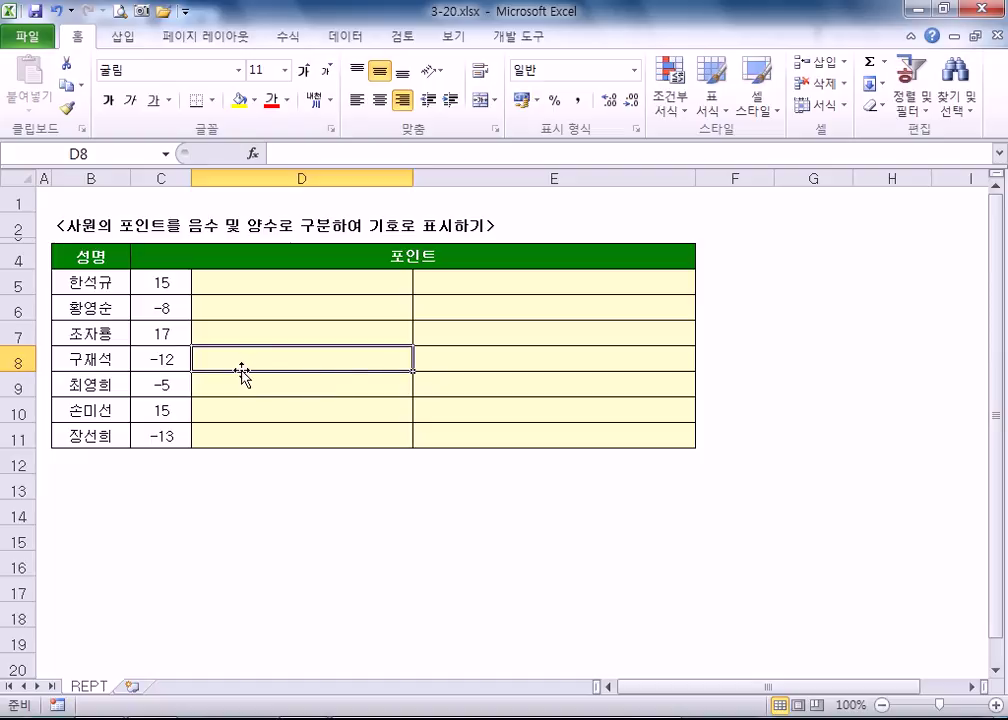
pyautogui.click(160, 282)
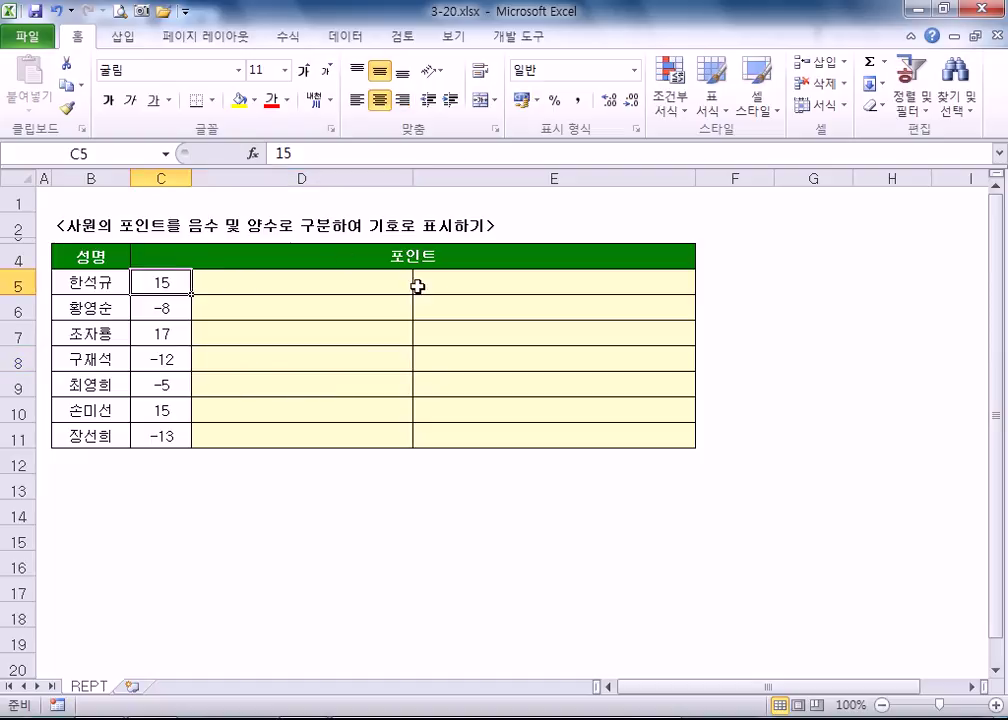
pyautogui.click(427, 284)
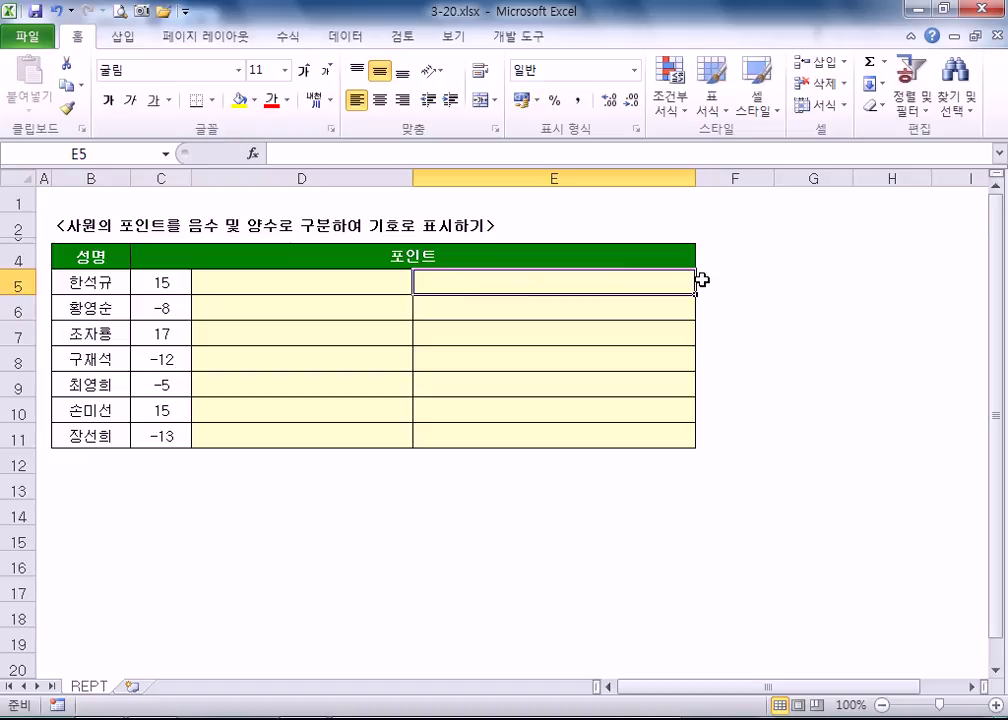
# - Begin E5's formula =IF(C5>0,REPT(" and insert ▶ from the ㅁ Hanja symbol table
pyautogui.write('=IF(')
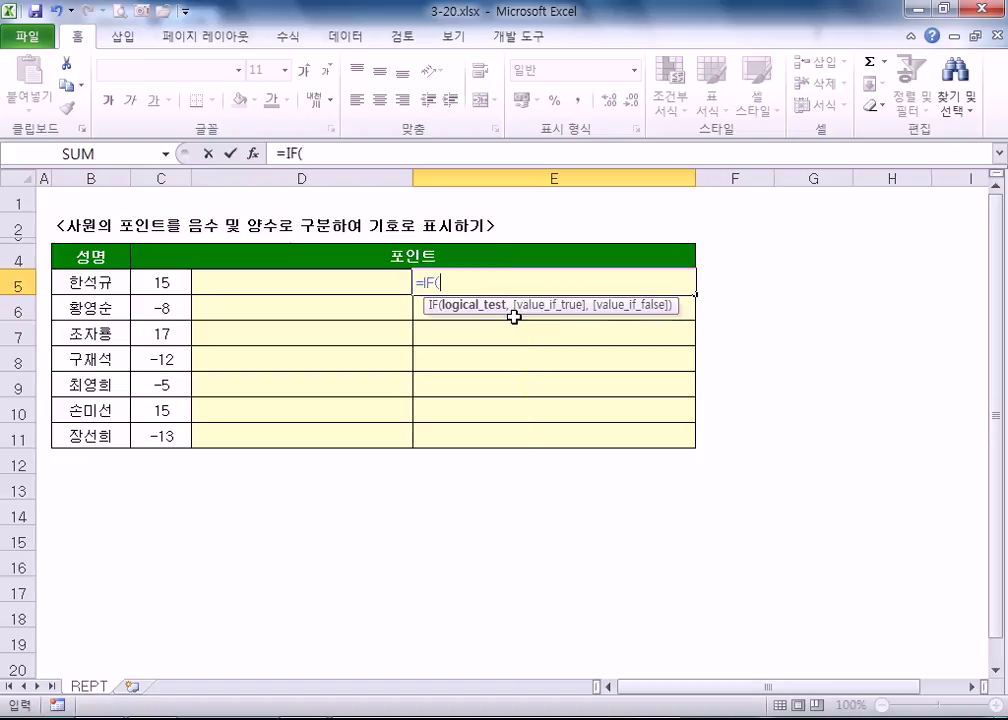
pyautogui.click(162, 283)
pyautogui.write('>')
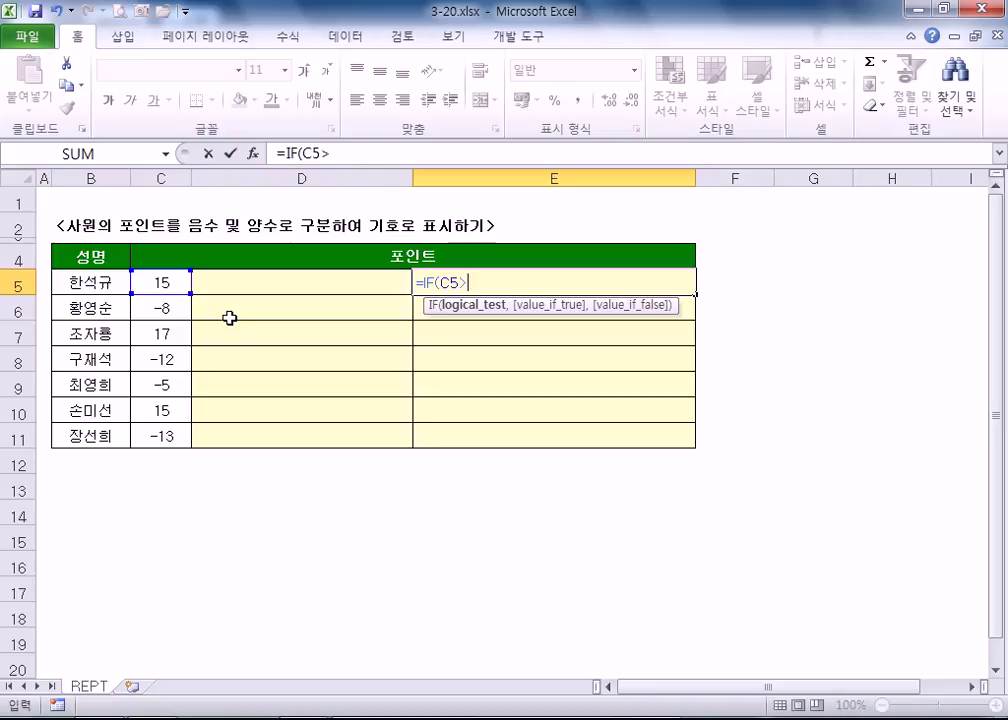
pyautogui.write('0,')
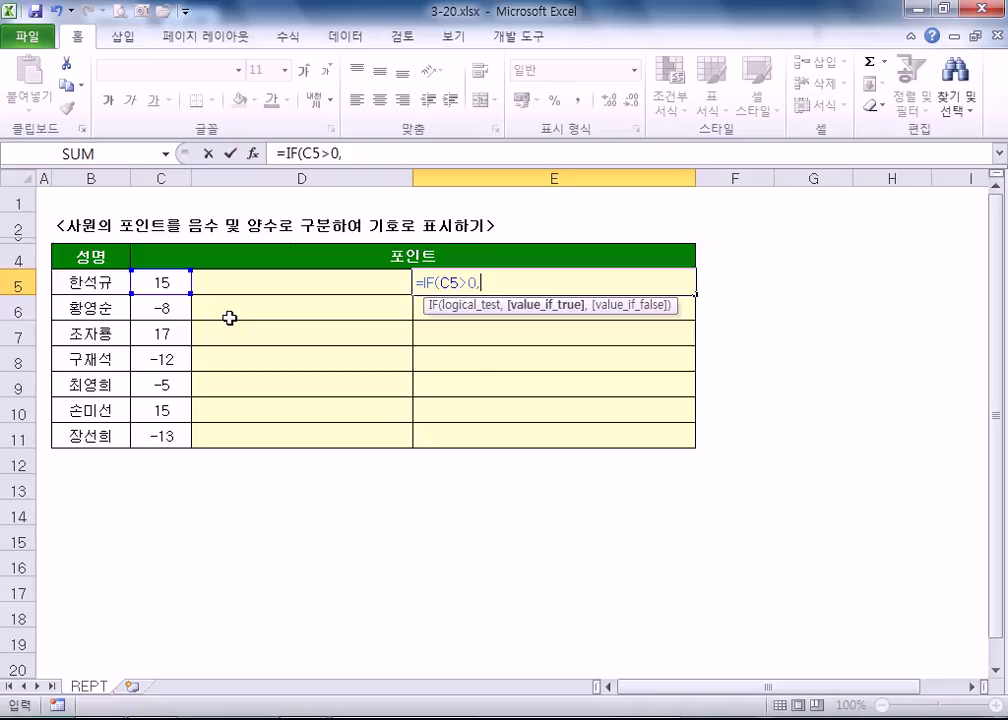
pyautogui.write('REPT')
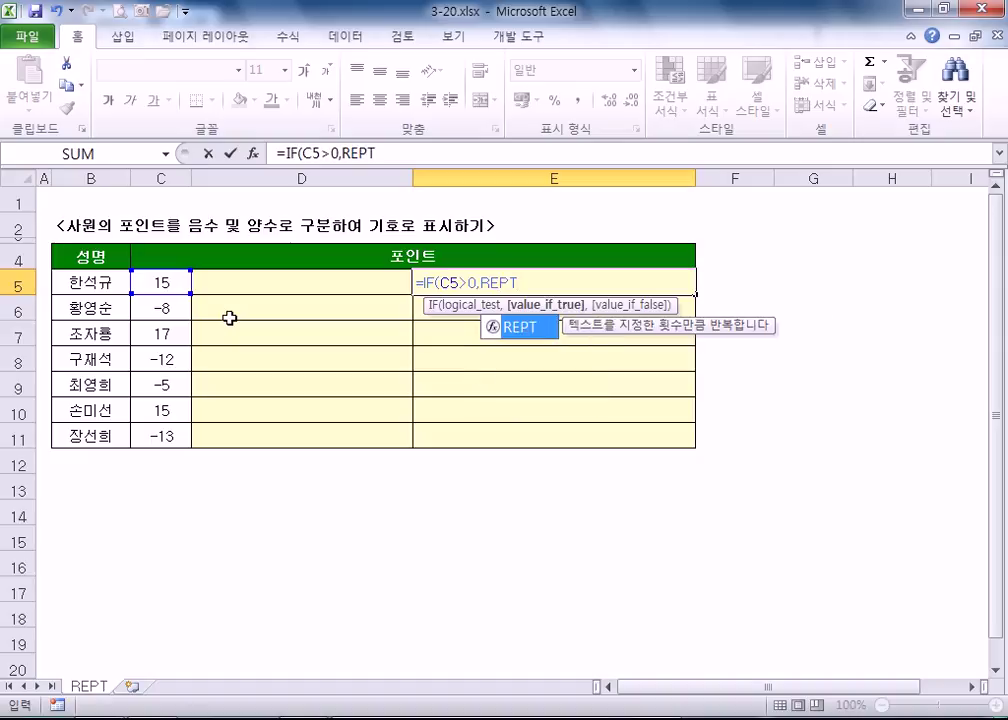
pyautogui.write('(')
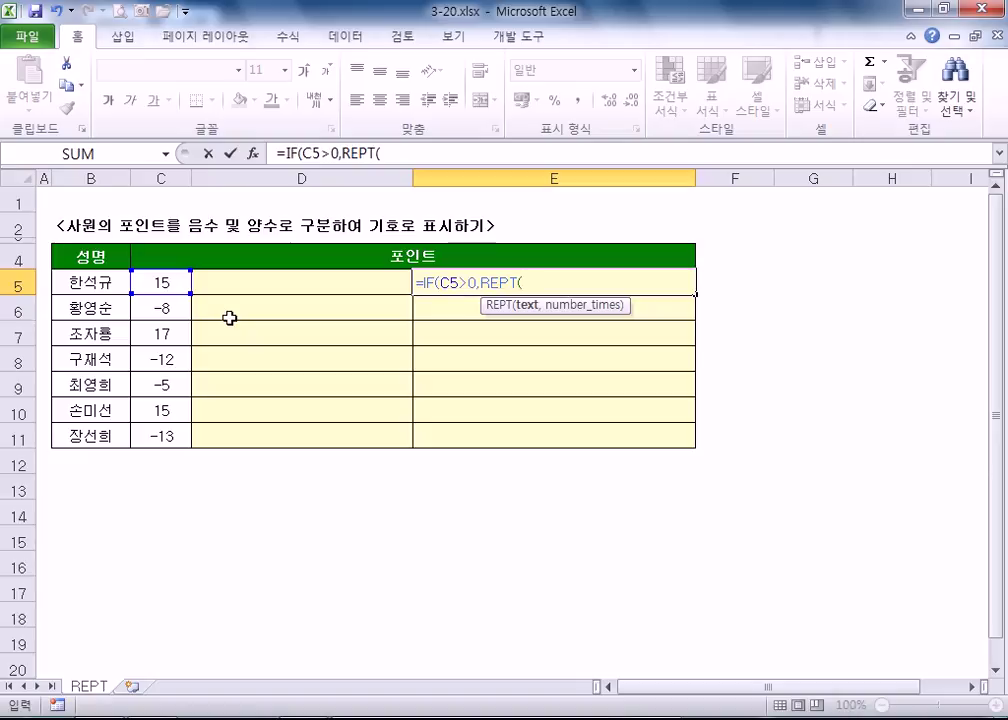
pyautogui.write('"')
pyautogui.write('ㅁ')
pyautogui.press('Hangul_Hanja')
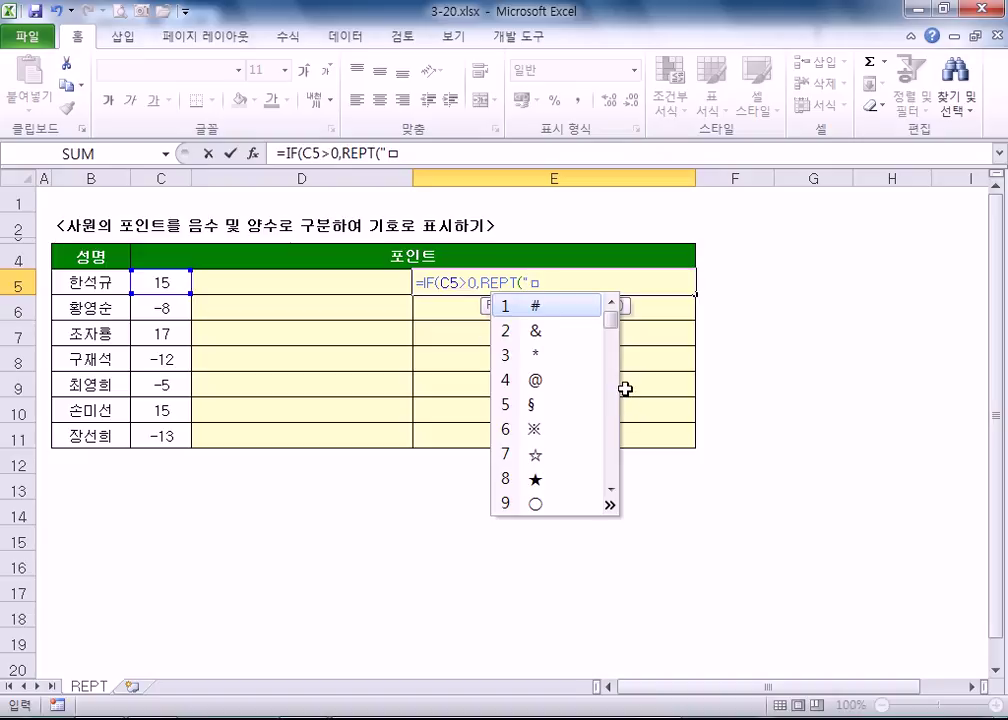
pyautogui.press('Tab')
pyautogui.press('Tab')
pyautogui.press('Tab')
pyautogui.press('Tab')
pyautogui.press('Tab')
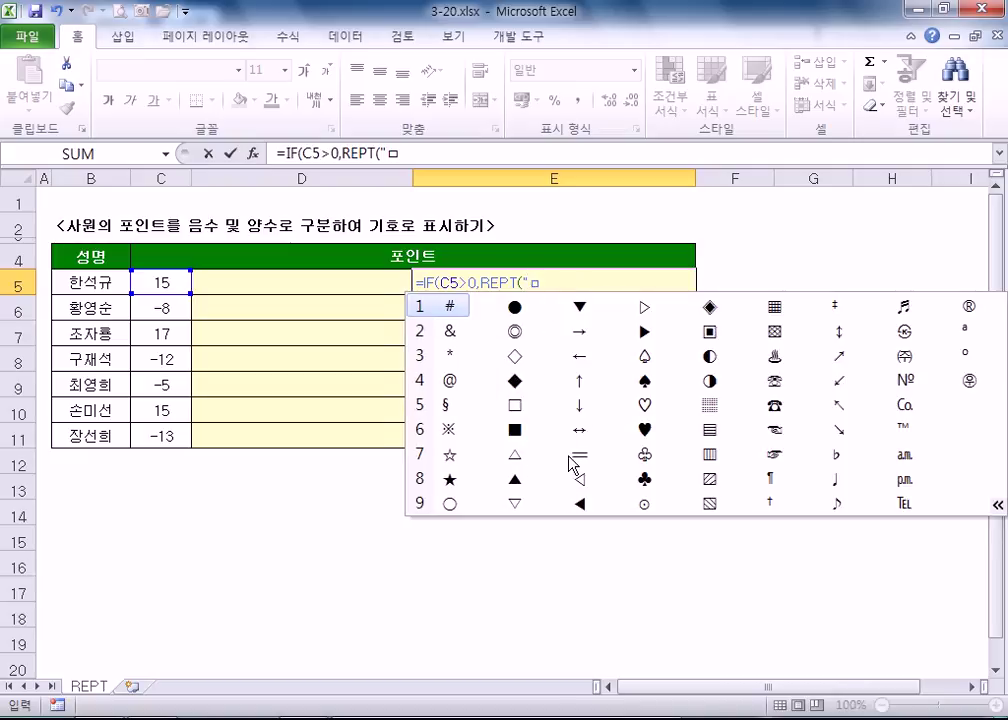
pyautogui.click(646, 333)
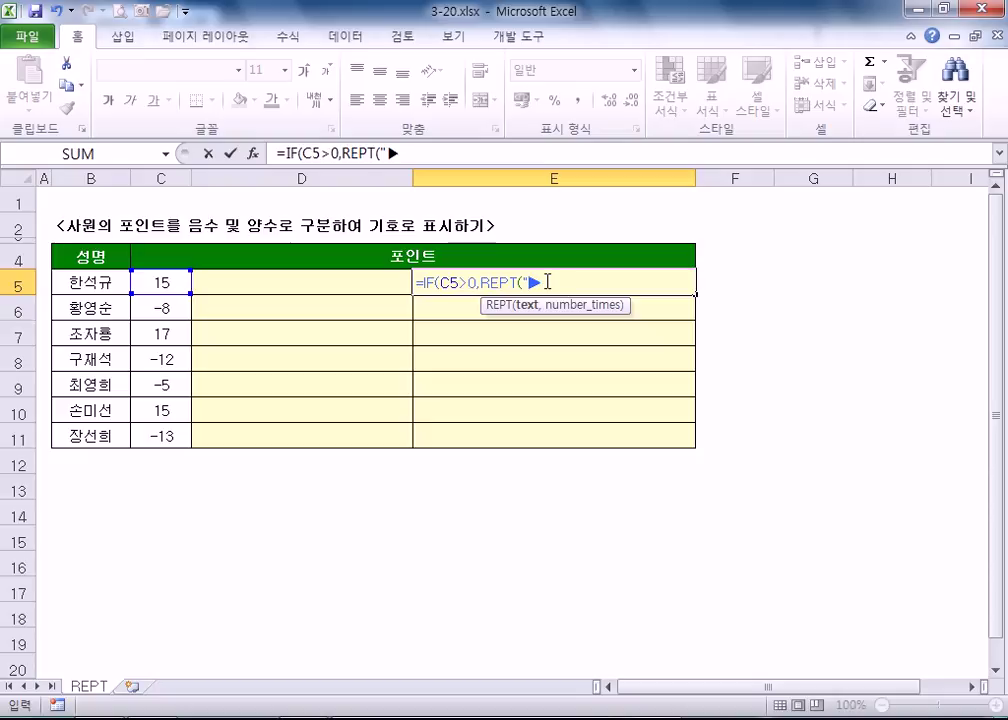
# - Finish the formula with C5 as the repeat count and "" otherwise, and commit it
pyautogui.write('",')
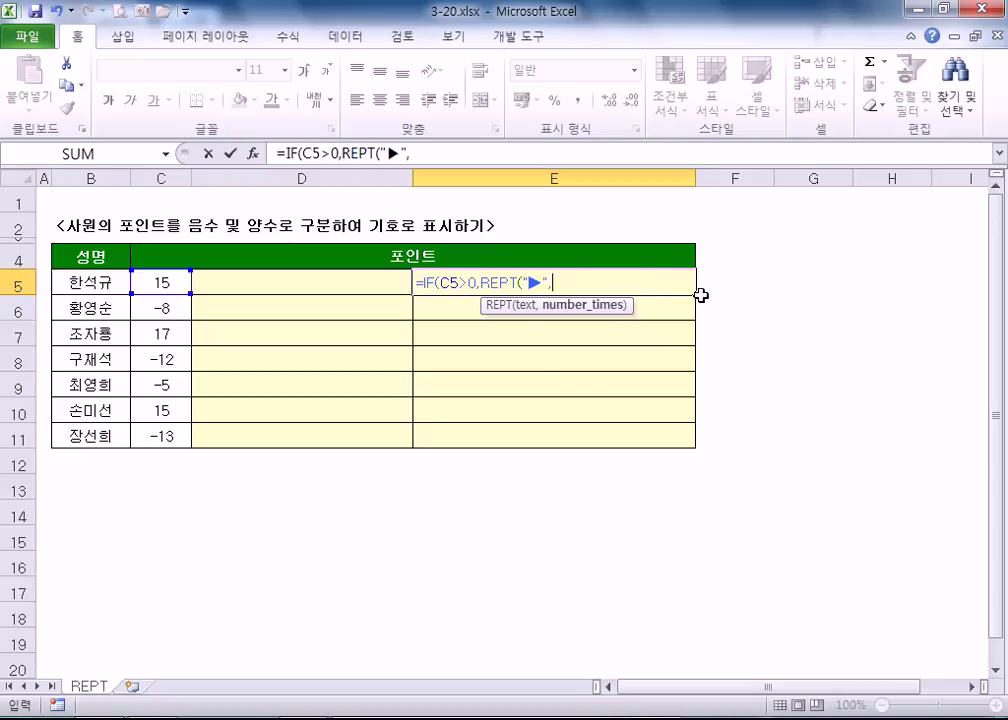
pyautogui.click(162, 281)
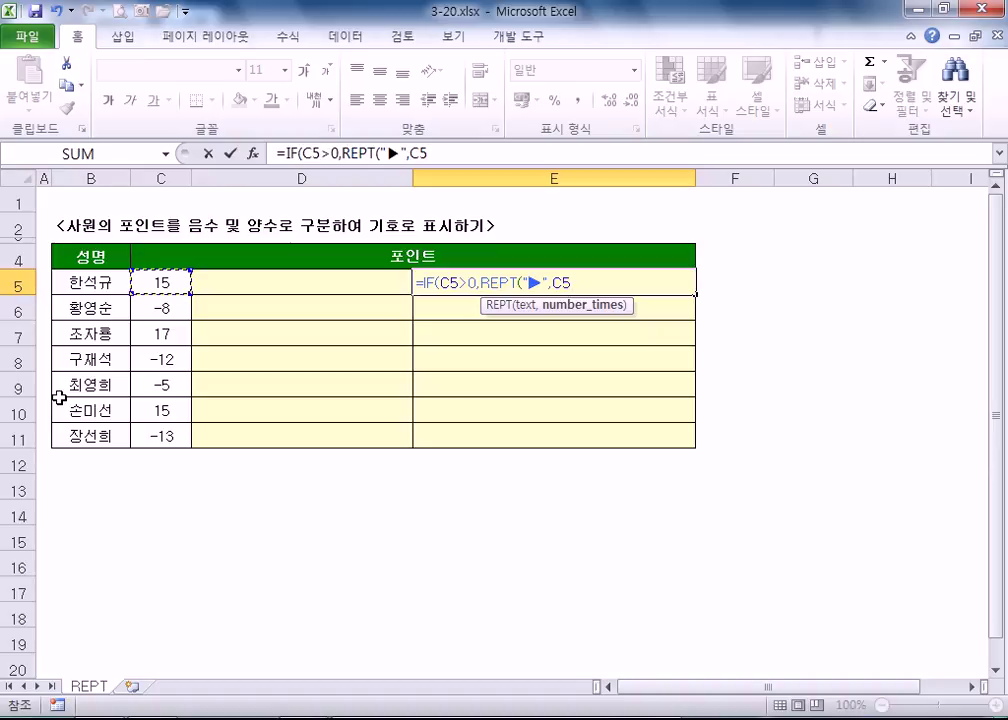
pyautogui.write(')')
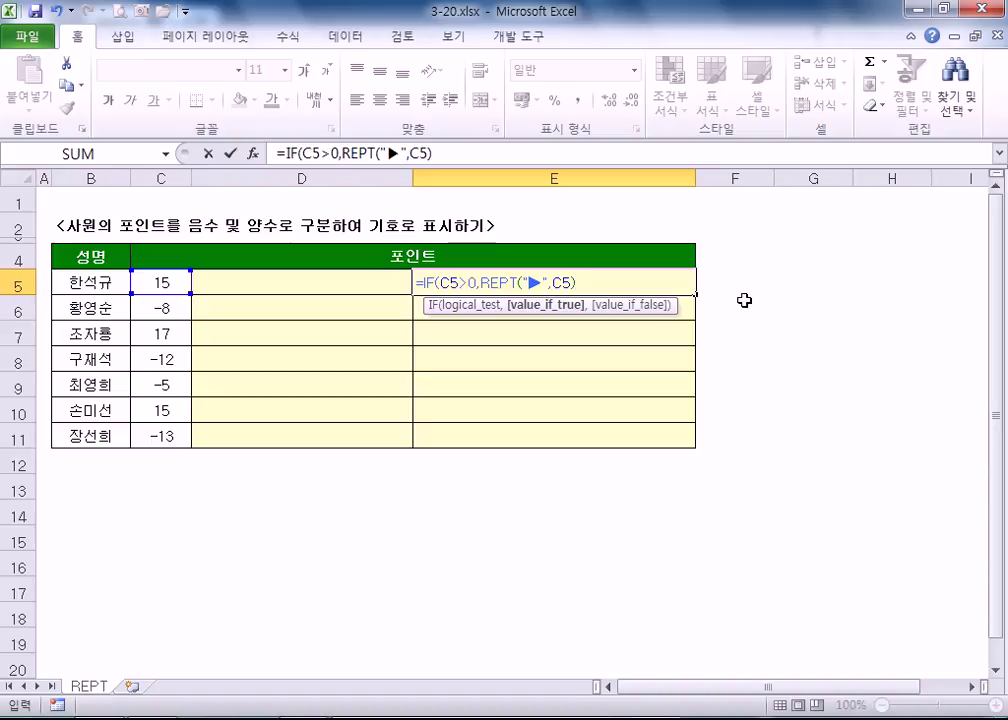
pyautogui.write(',"")')
pyautogui.press('Return')
pyautogui.click(561, 283)
pyautogui.scroll(5, 559, 287)
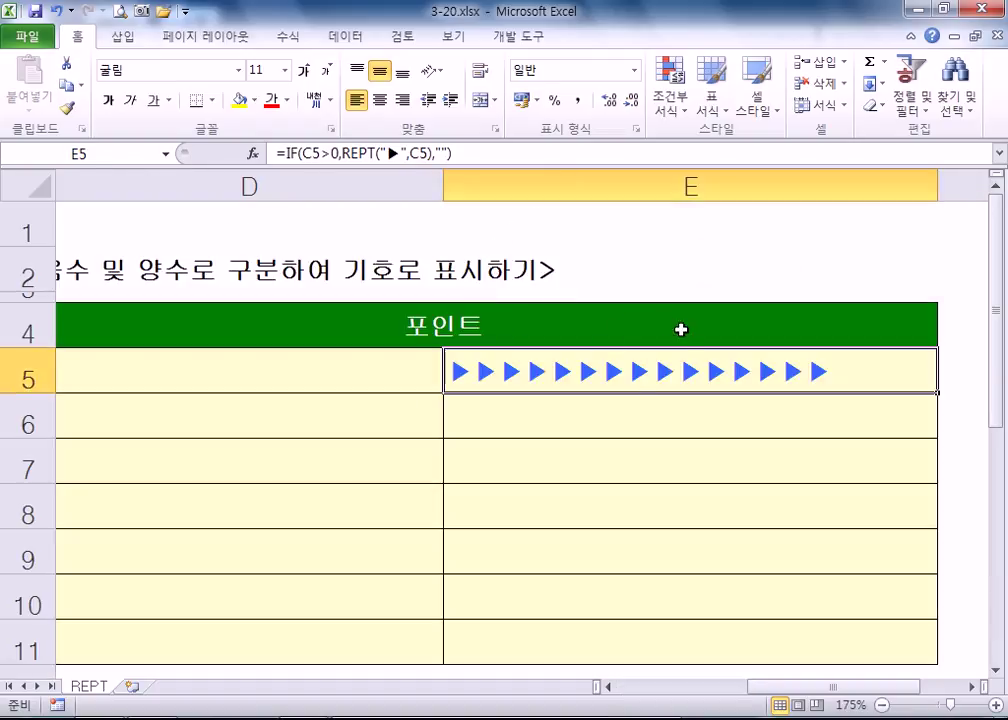
# - Review the ▶ symbol, repeat count and empty-quote arguments of E5's formula, then reconfirm it
pyautogui.press('F2')
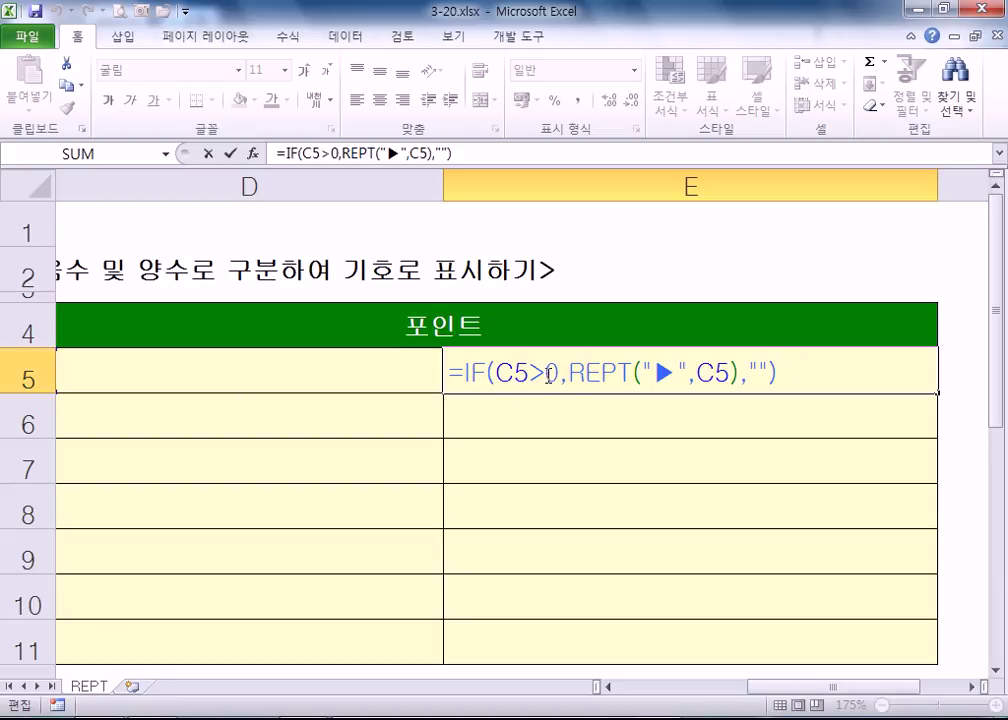
pyautogui.doubleClick(664, 374)
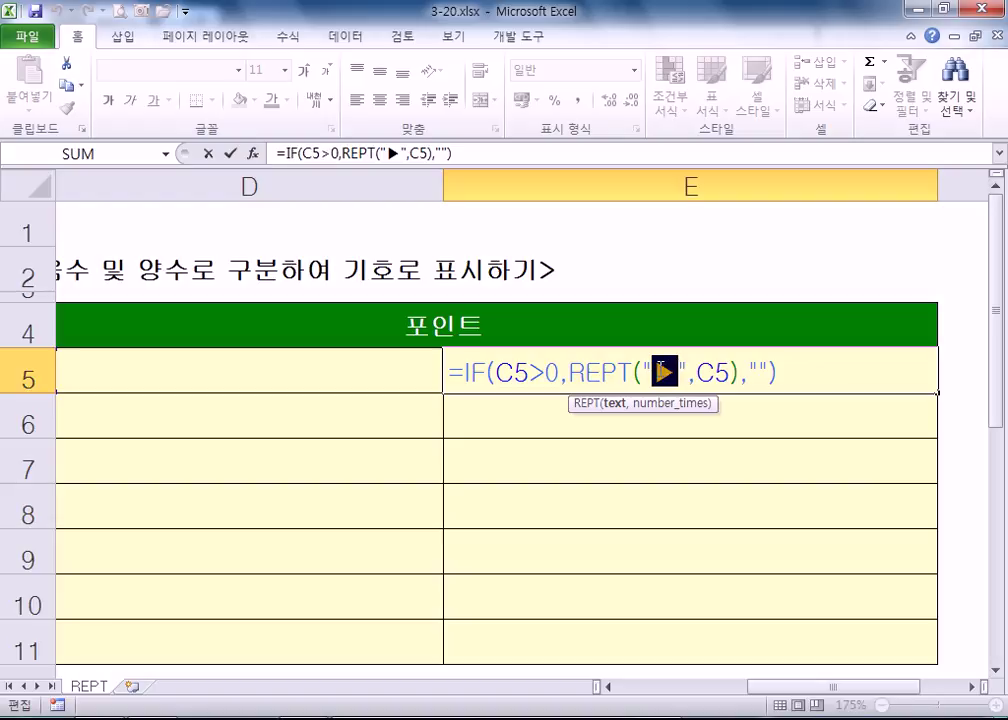
pyautogui.click(696, 373)
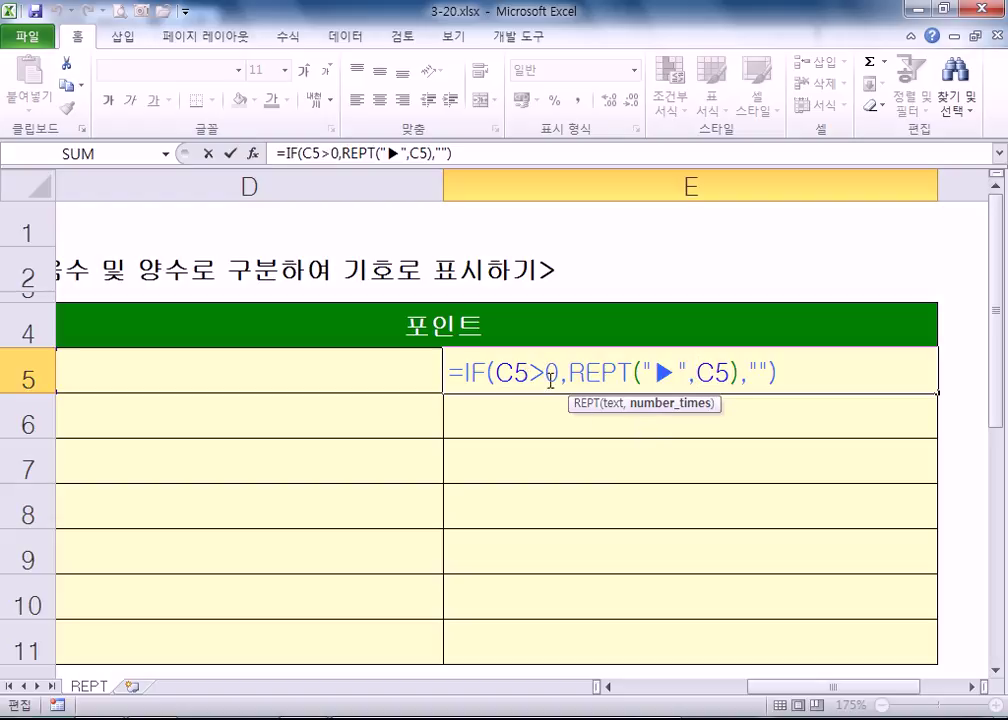
pyautogui.click(745, 373)
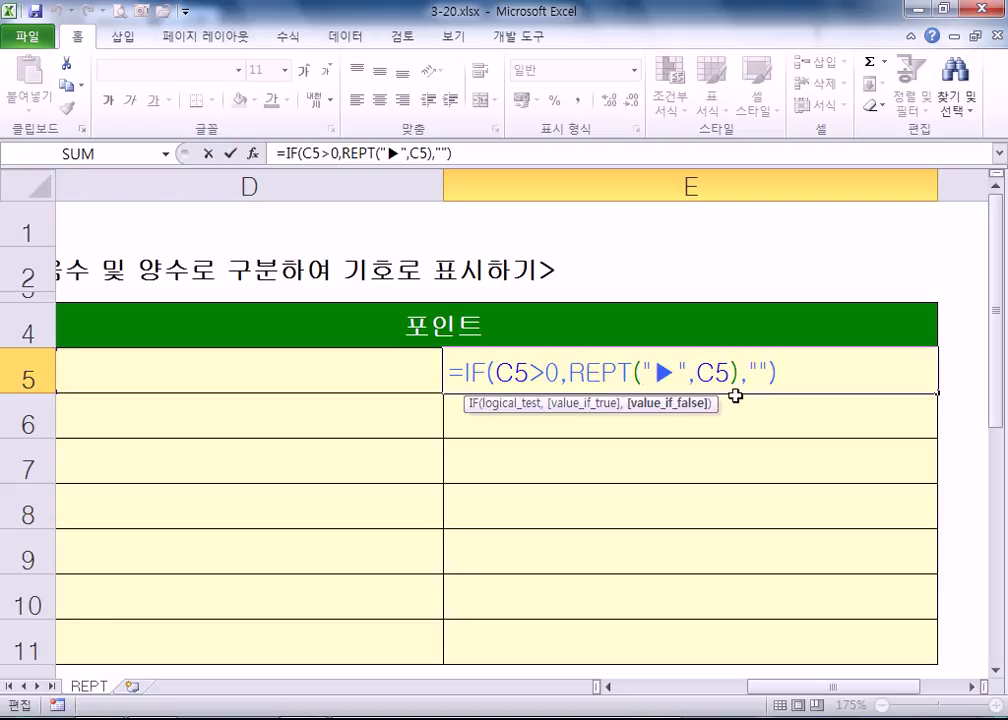
pyautogui.press('Right')
pyautogui.press('Return')
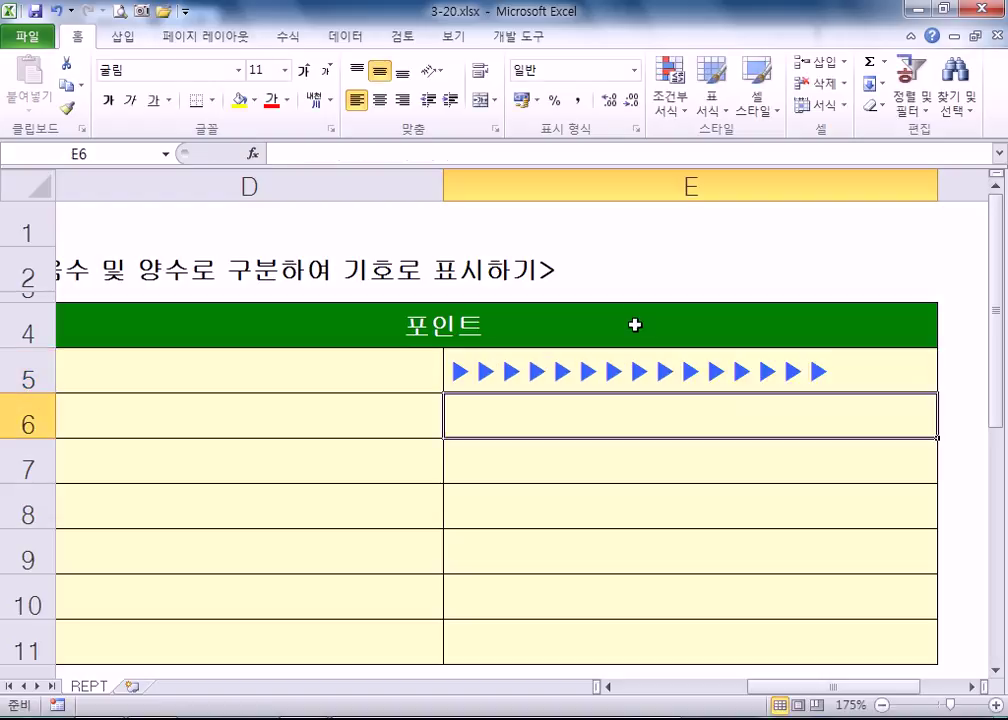
# - Fill E5's arrow formula down to E11 and check the copies in E7 and E10
pyautogui.scroll(-3, 597, 397)
pyautogui.click(821, 317)
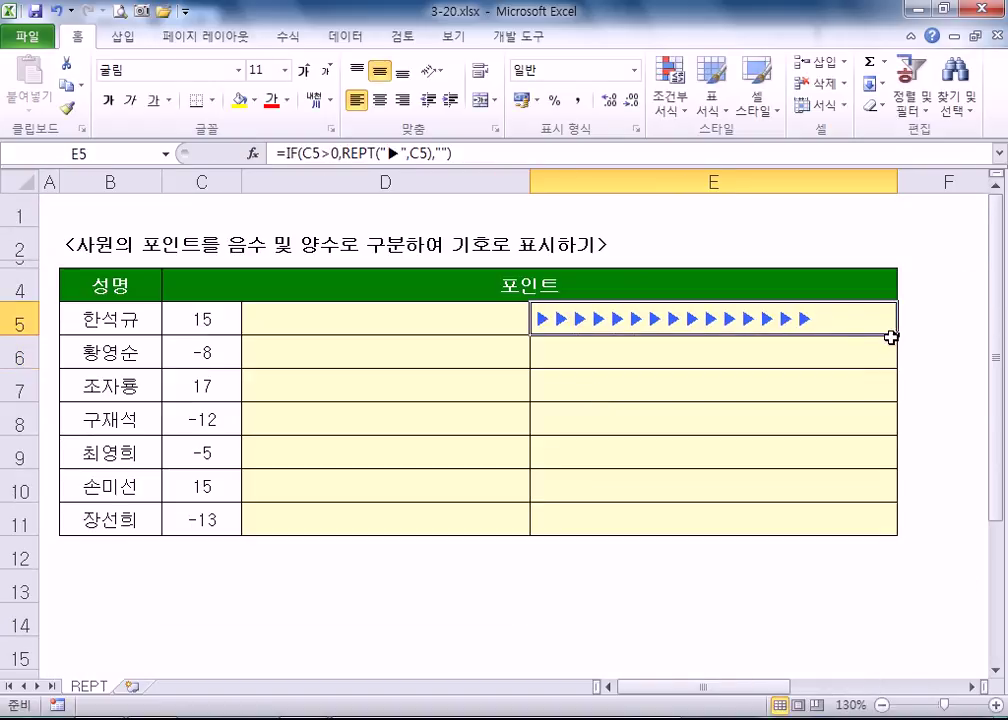
pyautogui.moveTo(897, 335); pyautogui.dragTo(877, 535)
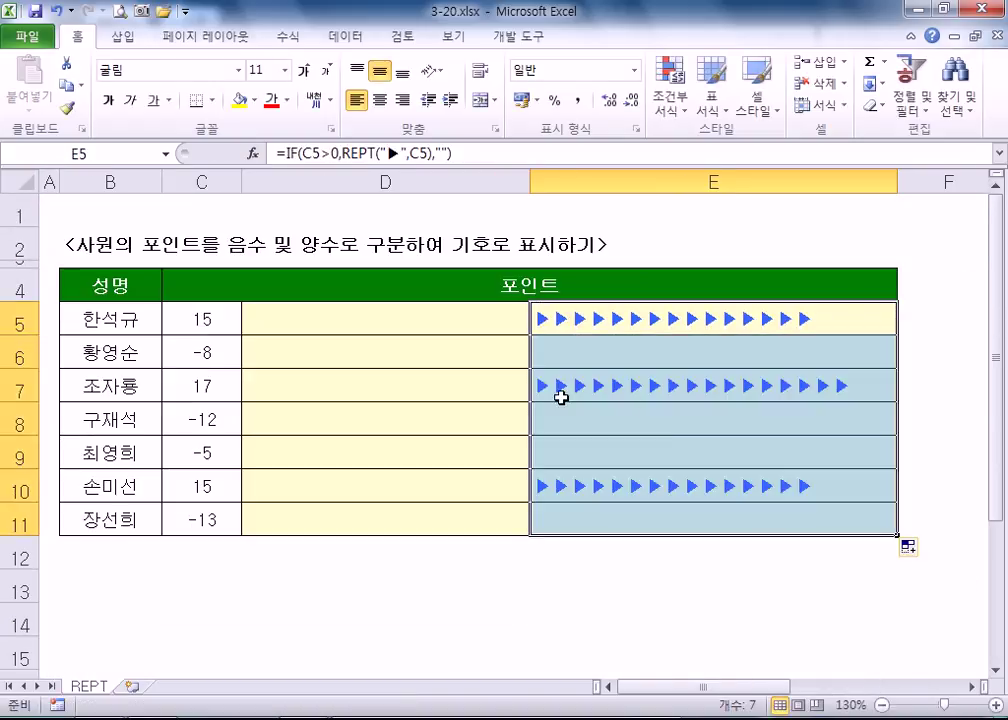
pyautogui.click(729, 390)
pyautogui.click(704, 482)
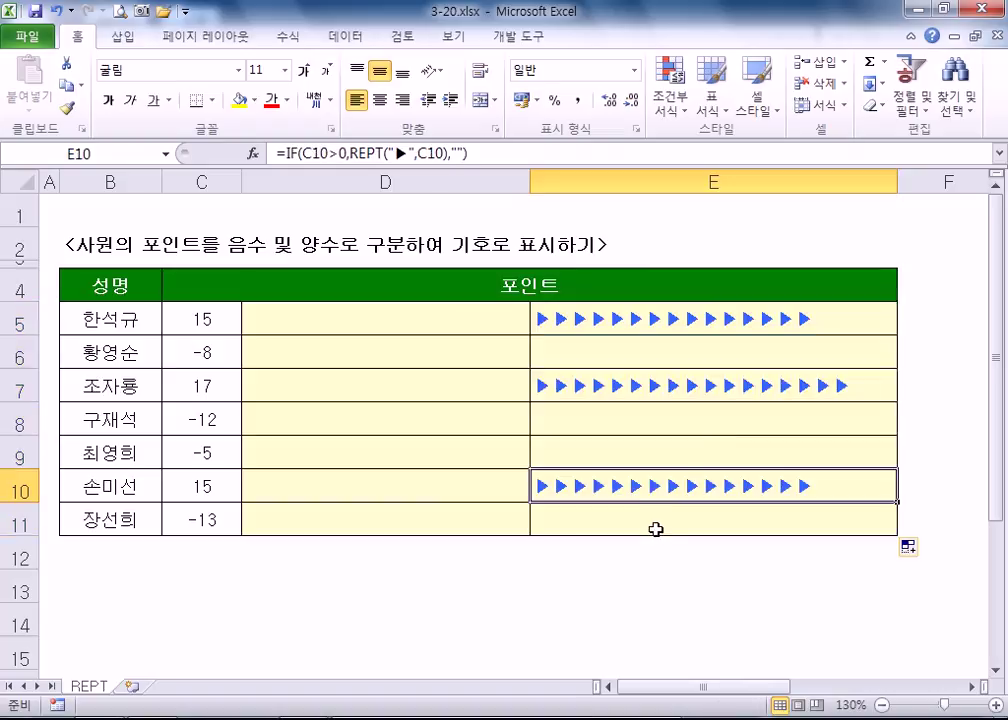
pyautogui.click(463, 316)
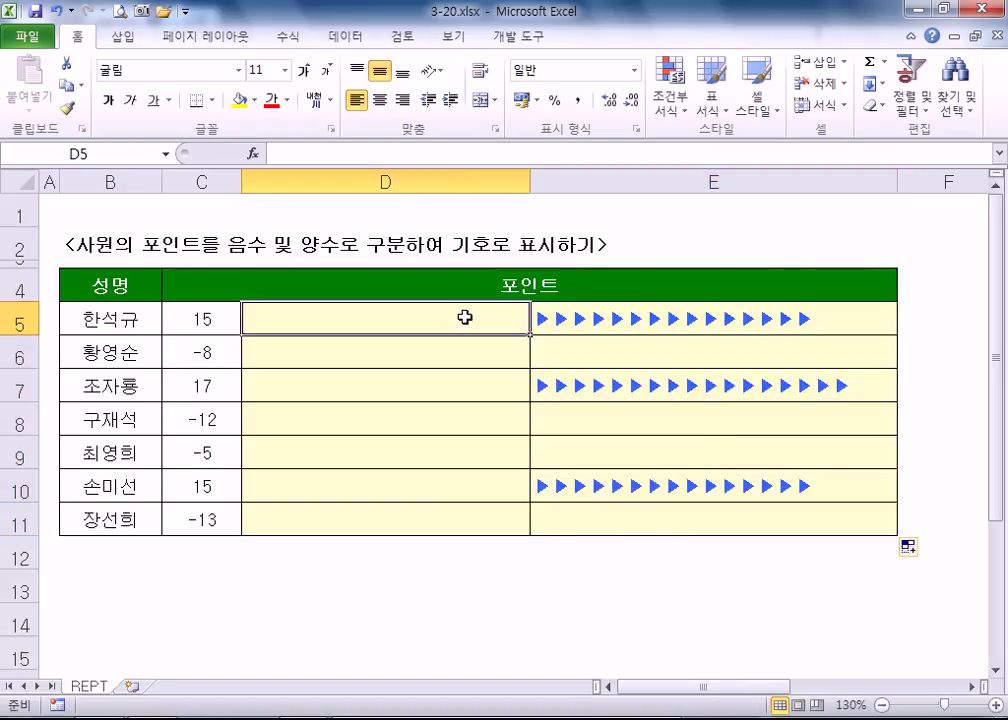
# - Start D5's formula =IF(C5<0,REPT(" and insert the ◀ symbol via ㅁ and Hanja
pyautogui.write('=if(')
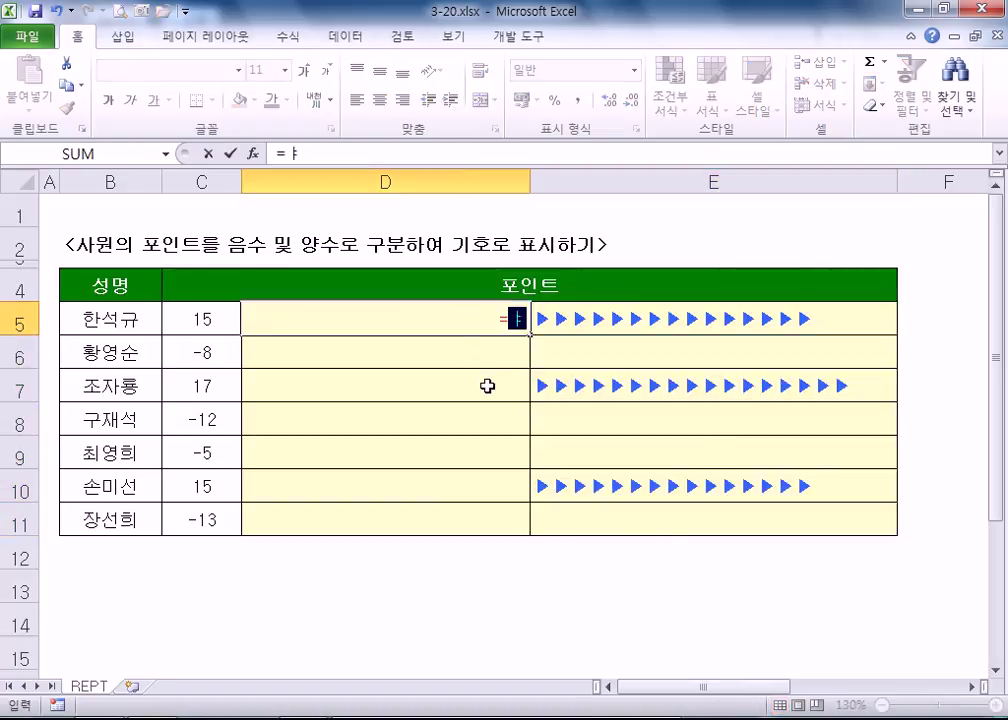
pyautogui.click(200, 320)
pyautogui.write('<0')
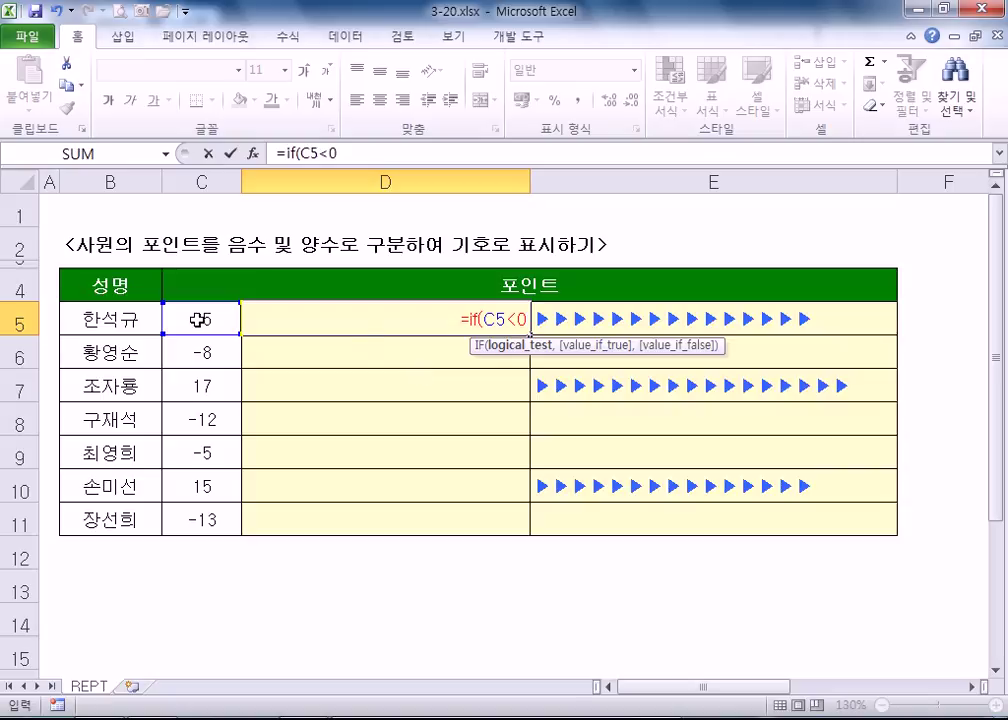
pyautogui.write(',')
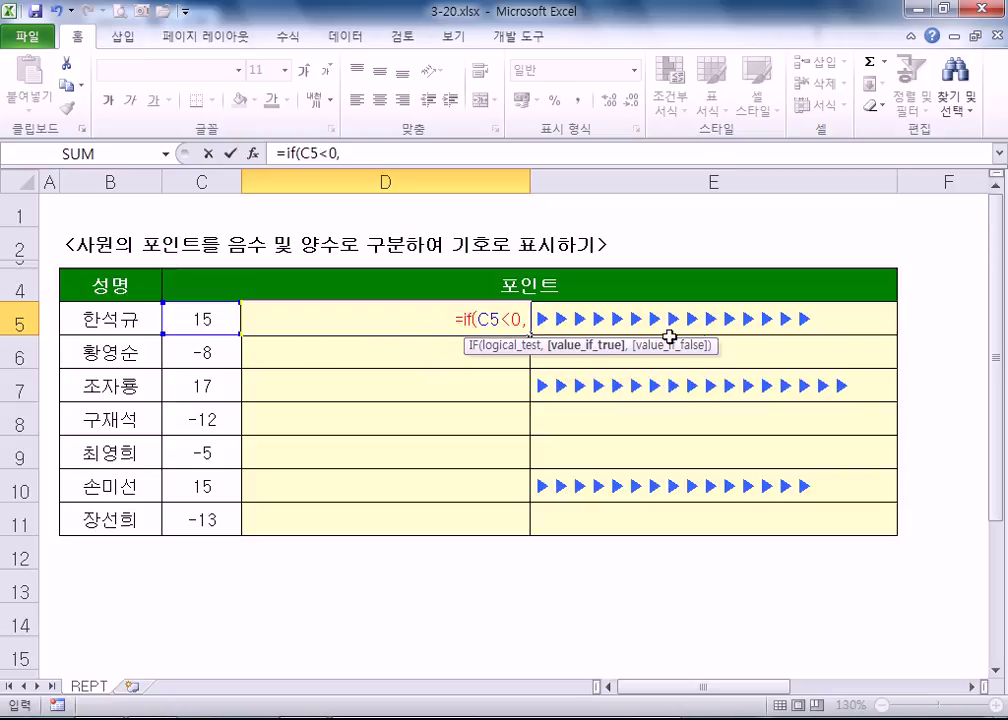
pyautogui.write('REPT(')
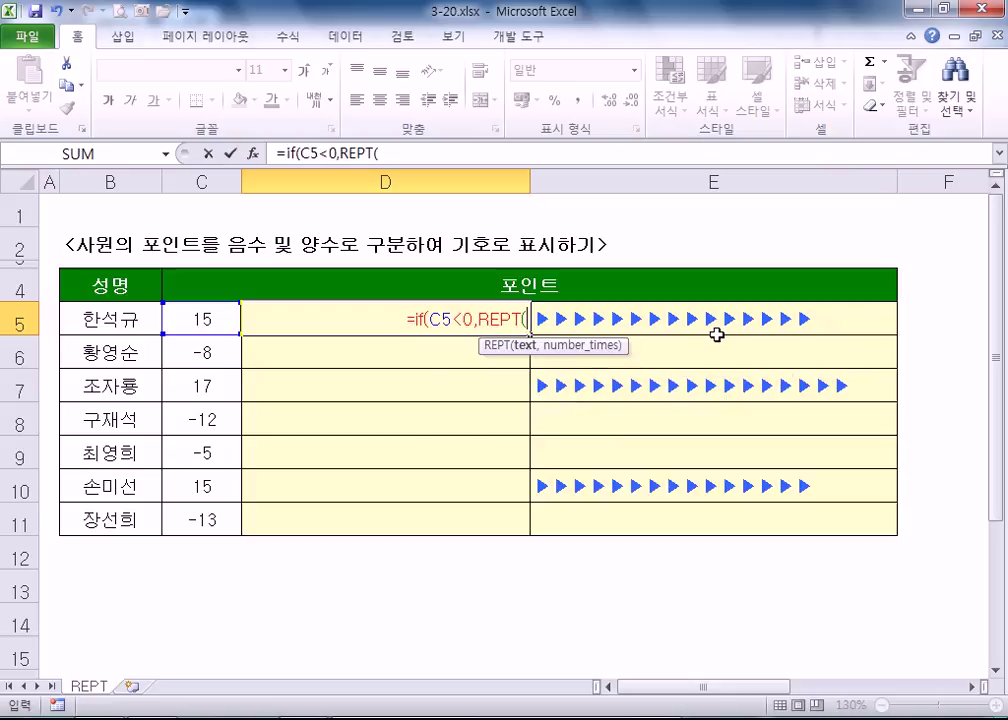
pyautogui.write('"A')
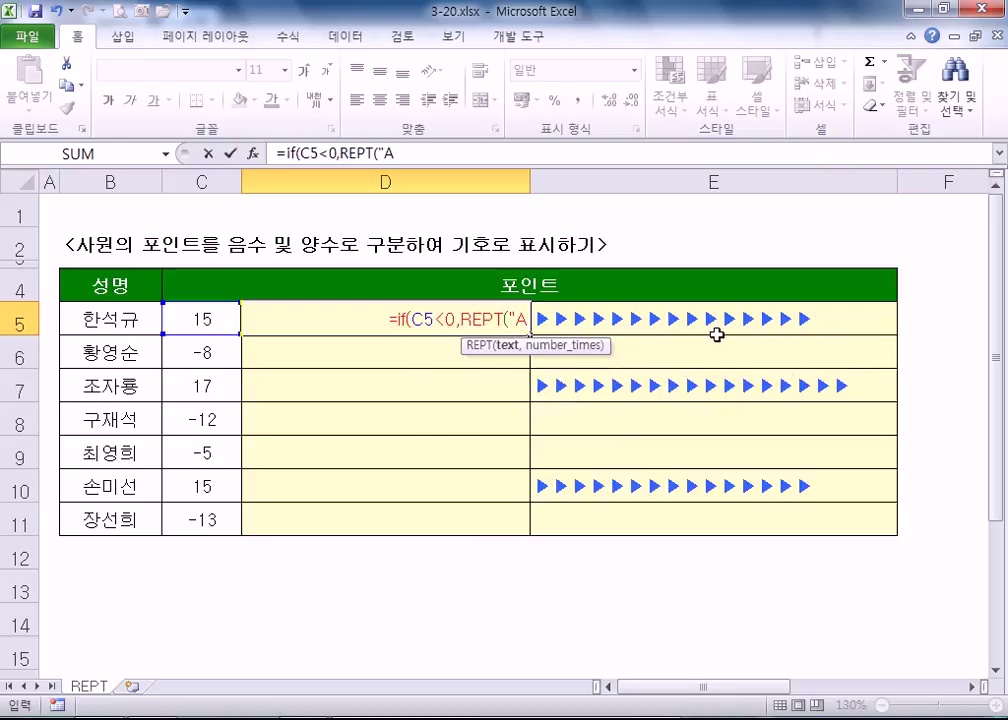
pyautogui.press('BackSpace')
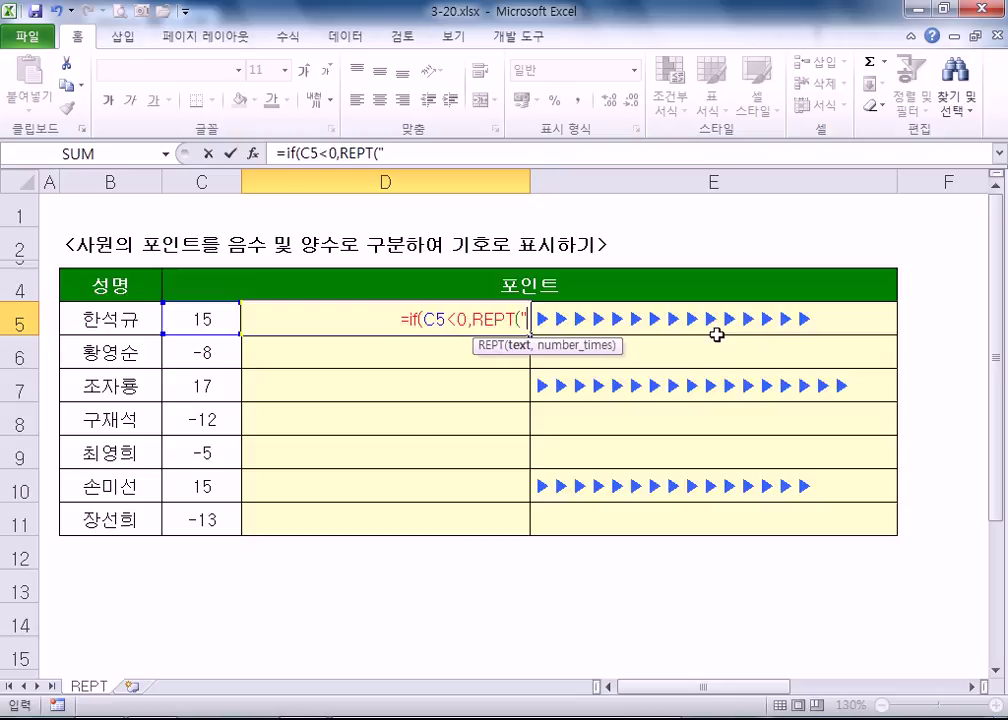
pyautogui.write('ㅁ')
pyautogui.press('Hangul_Hanja')
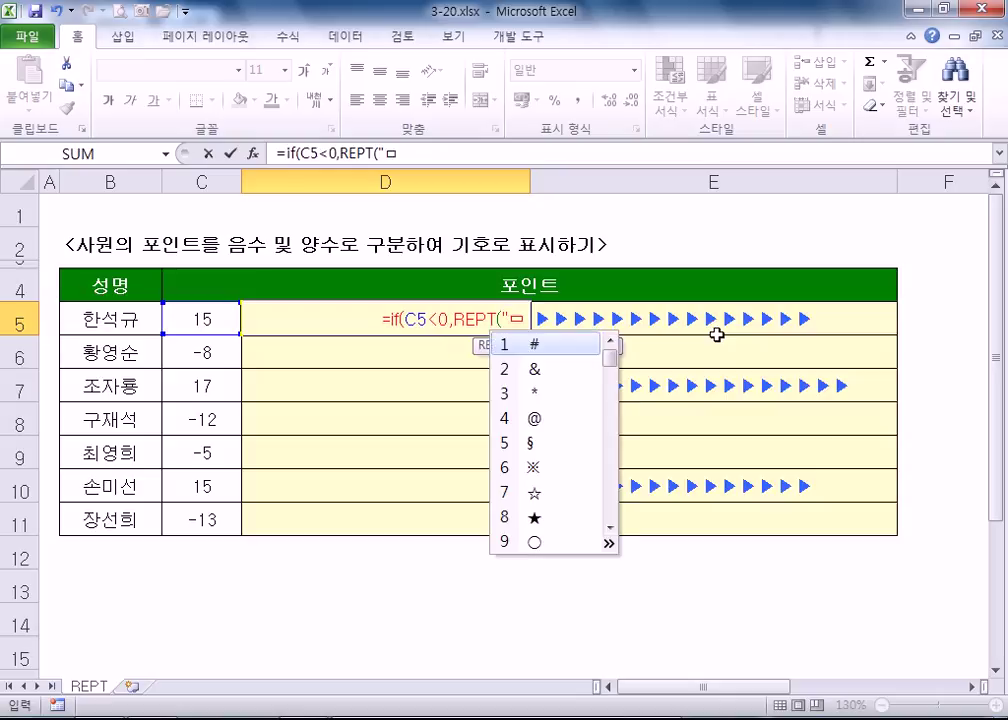
pyautogui.press('Tab')
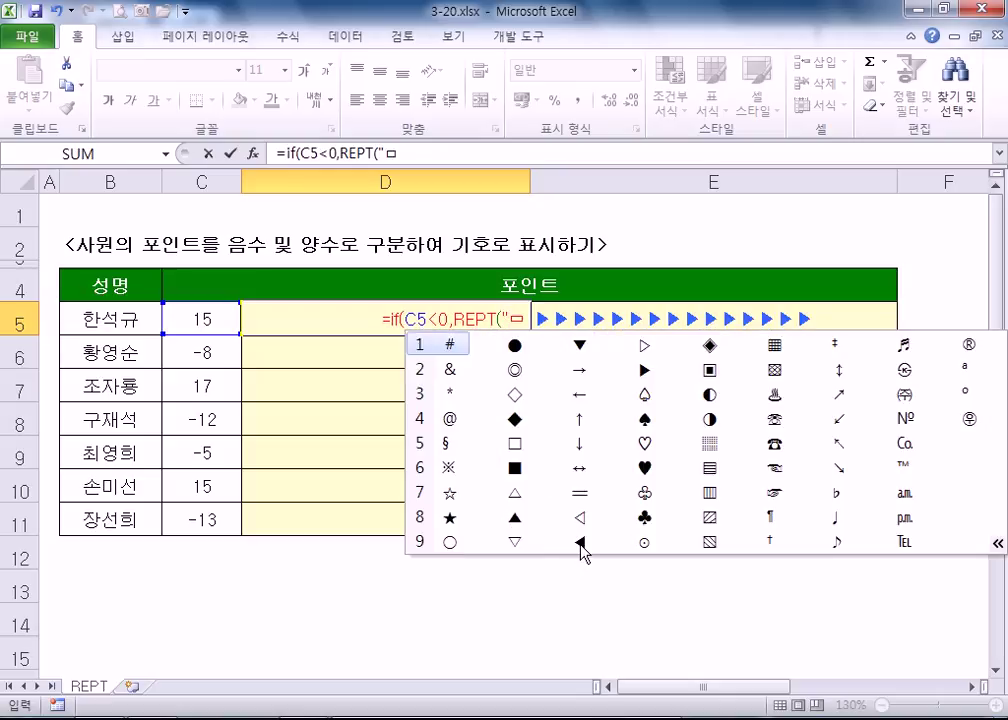
pyautogui.click(580, 543)
pyautogui.click(580, 543)
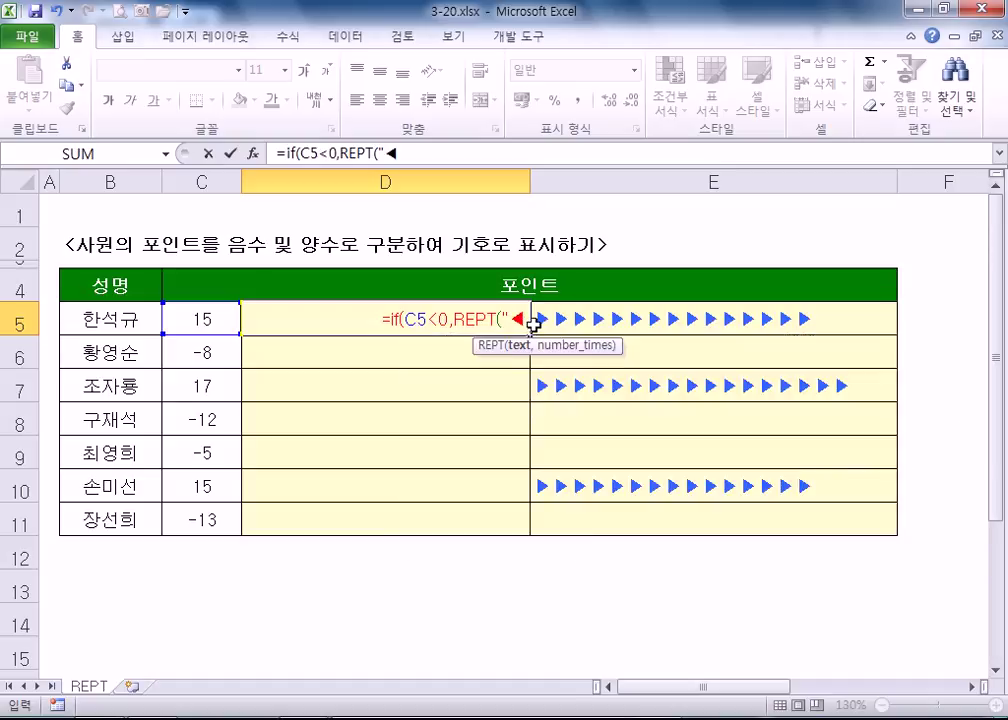
# - Add C5*-1 as the ◀ repeat count
pyautogui.write('",')
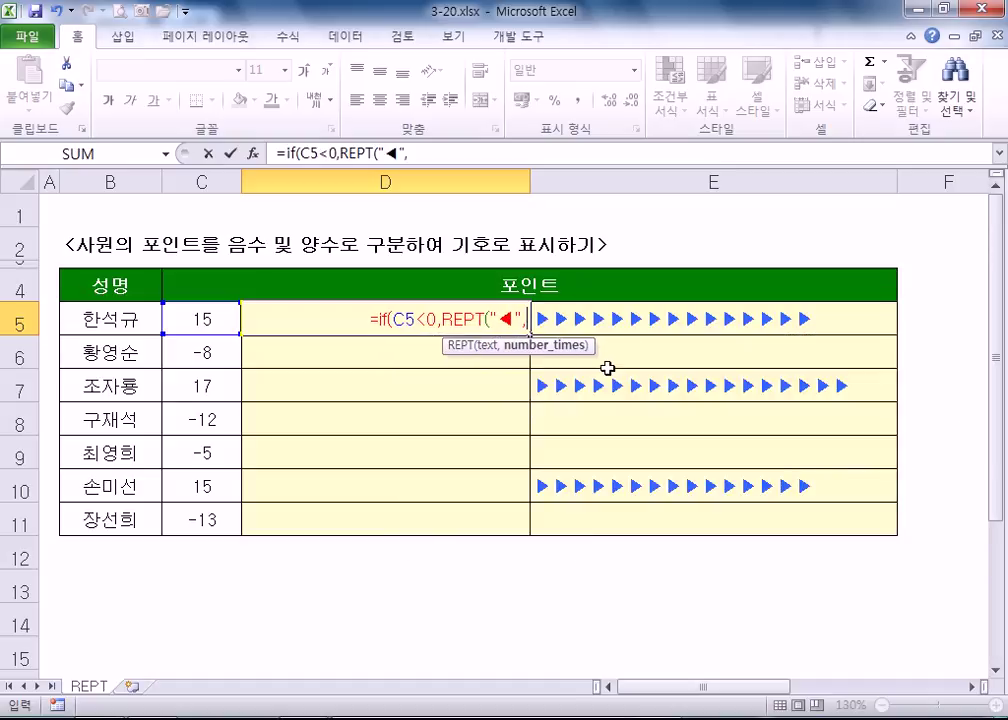
pyautogui.click(196, 316)
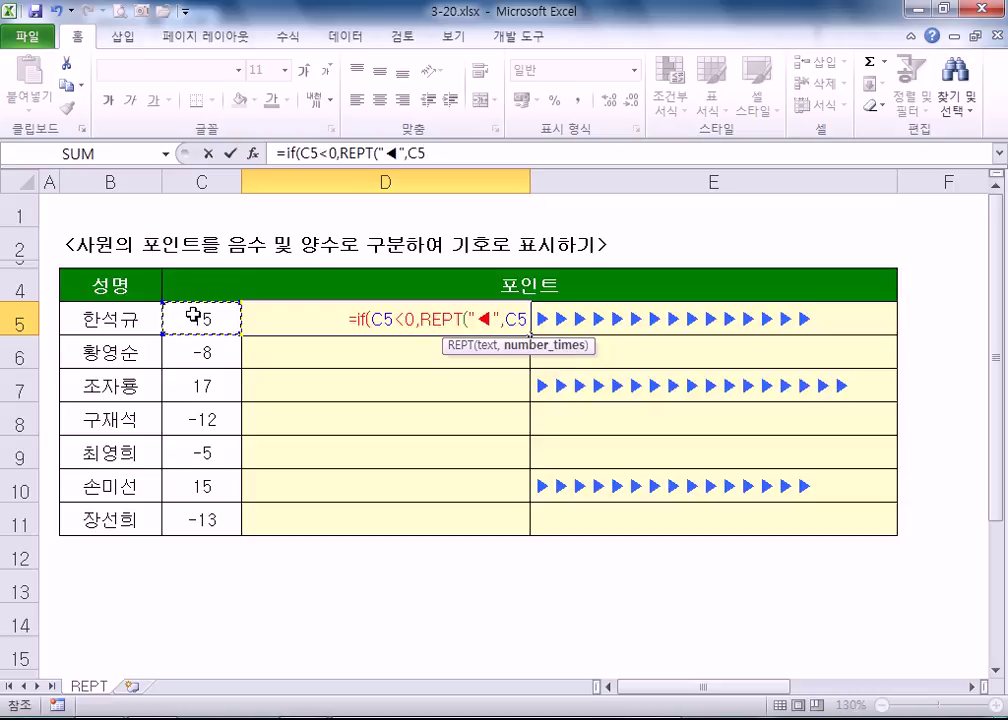
pyautogui.write('*-1')
pyautogui.press('BackSpace')
pyautogui.write('-1')
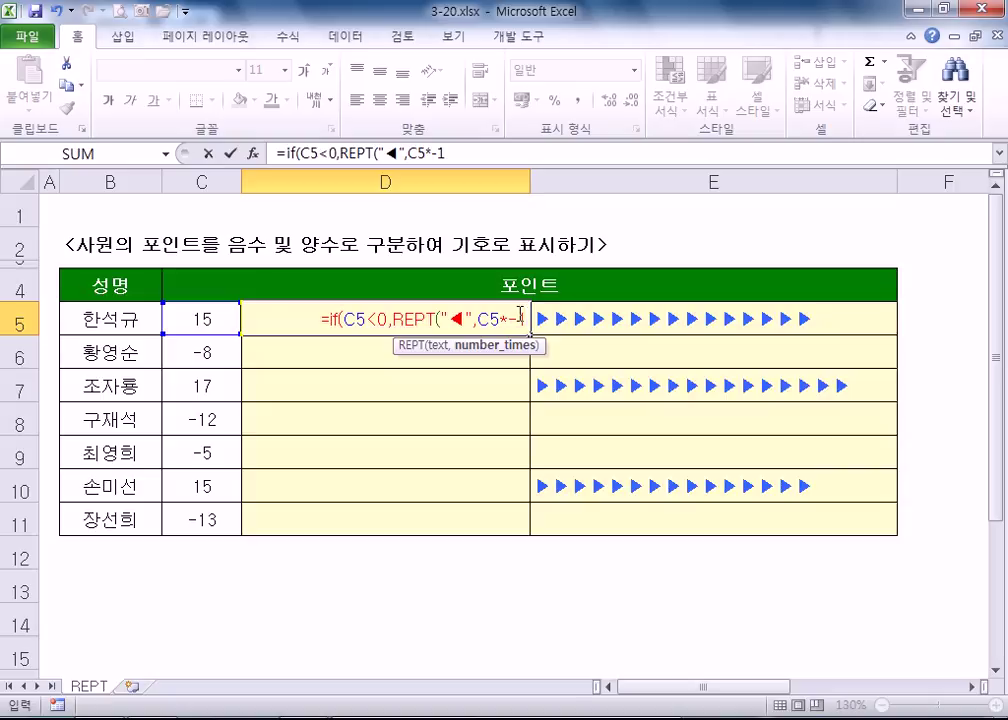
# - Replace C5*-1 with ABS(C5) and add the "" result for non-negative points
pyautogui.moveTo(477, 318); pyautogui.dragTo(527, 318)
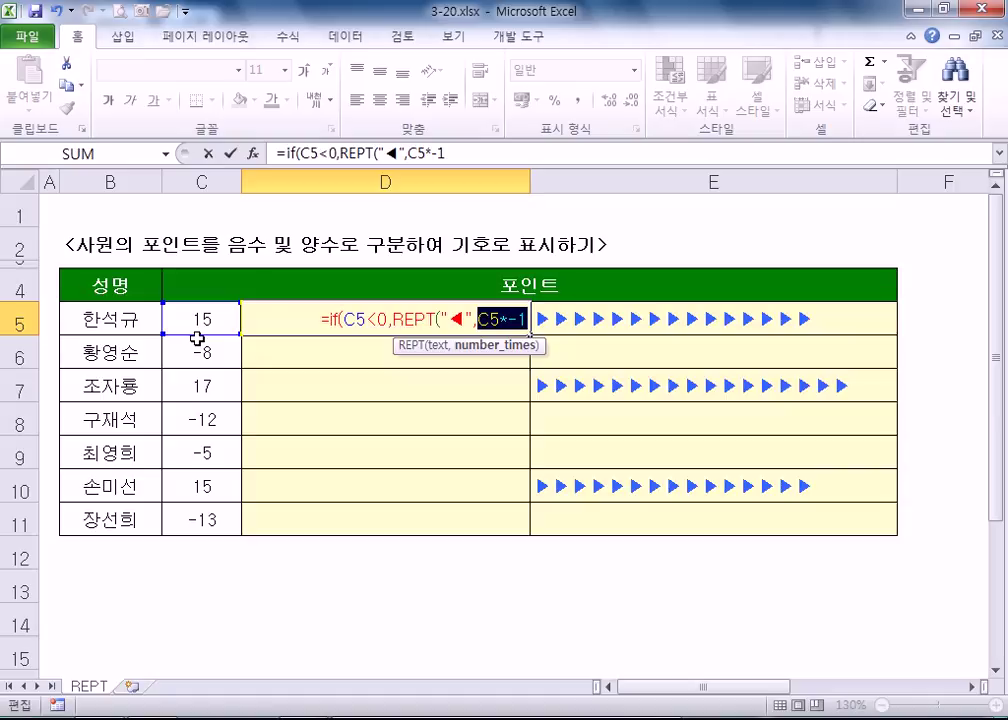
pyautogui.write('뮨')
pyautogui.press('BackSpace')
pyautogui.press('BackSpace')
pyautogui.press('BackSpace')
pyautogui.press('BackSpace')
pyautogui.write('AB')
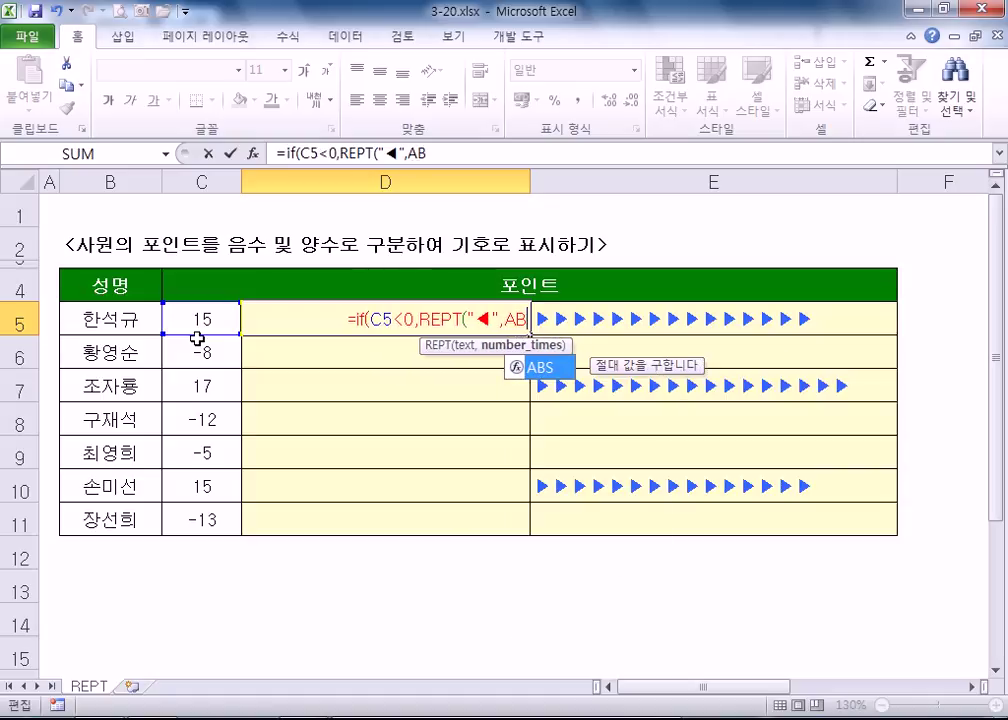
pyautogui.write('S(')
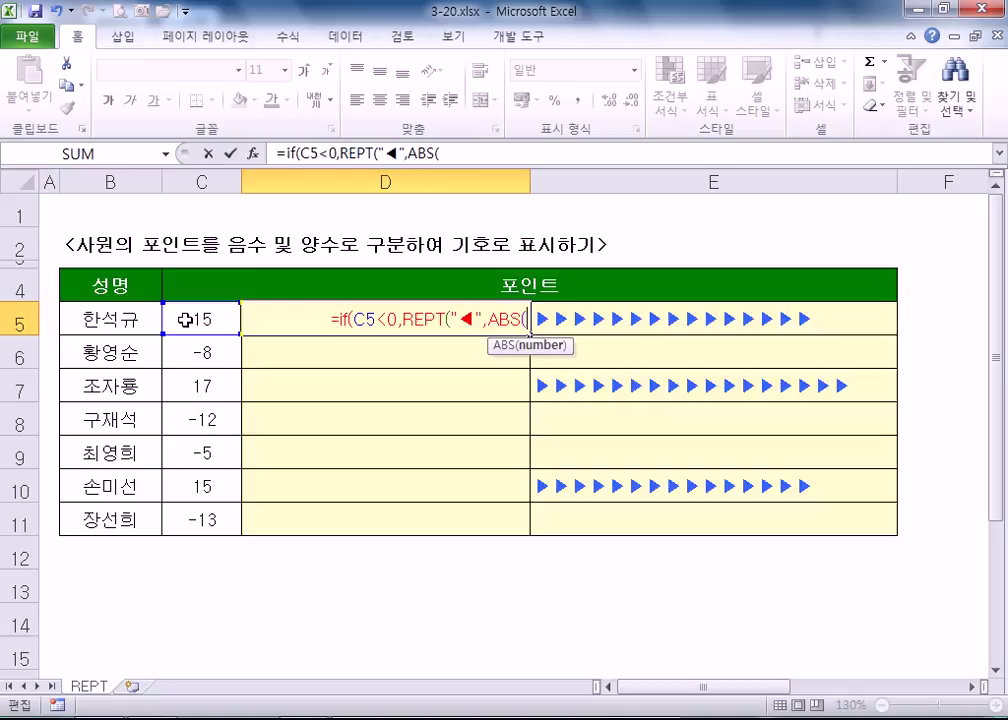
pyautogui.click(201, 319)
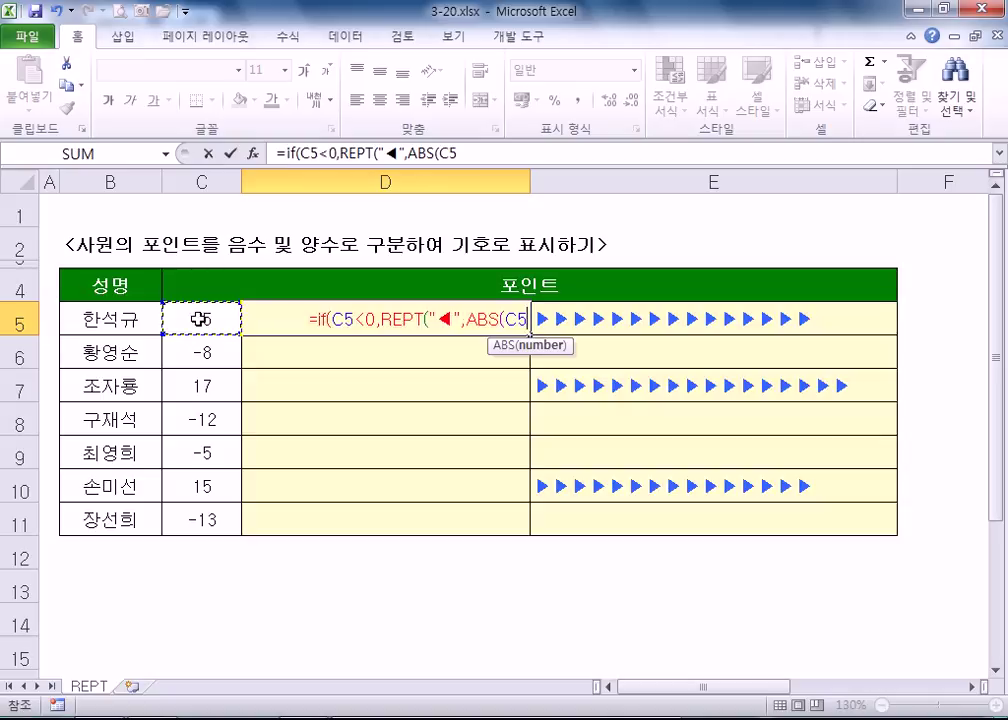
pyautogui.write('),')
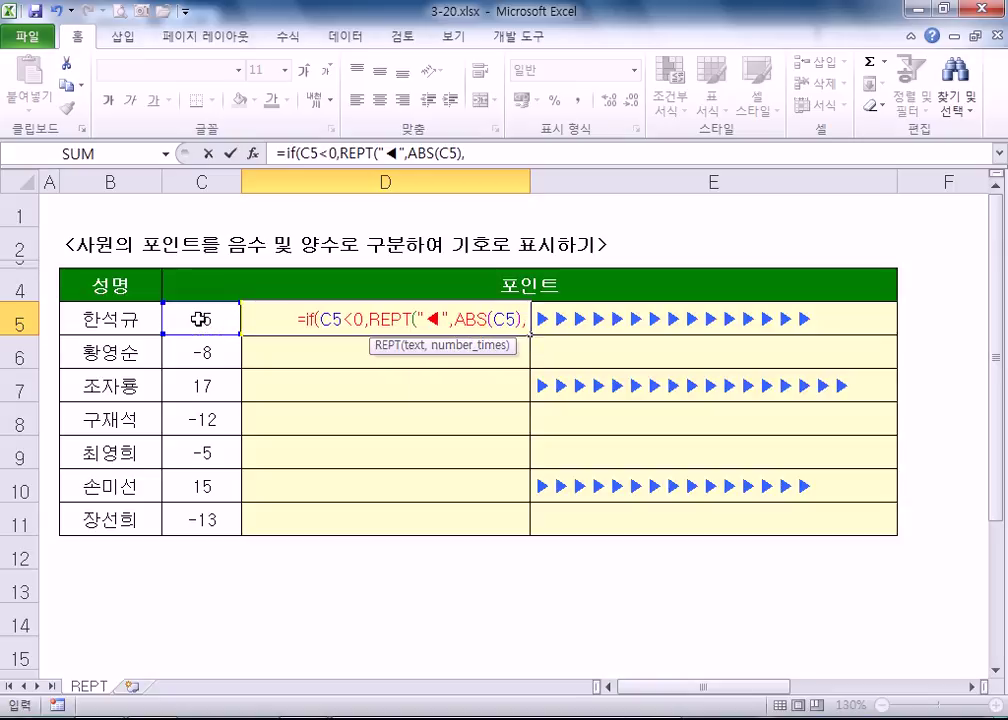
pyautogui.write('""')
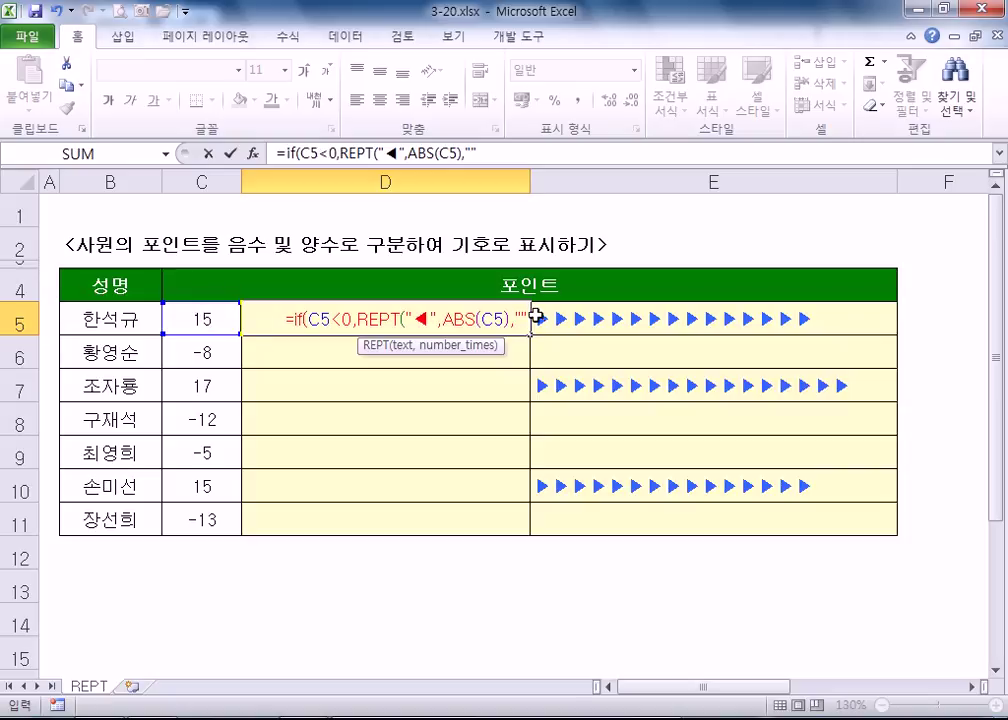
pyautogui.click(522, 320)
pyautogui.write(')')
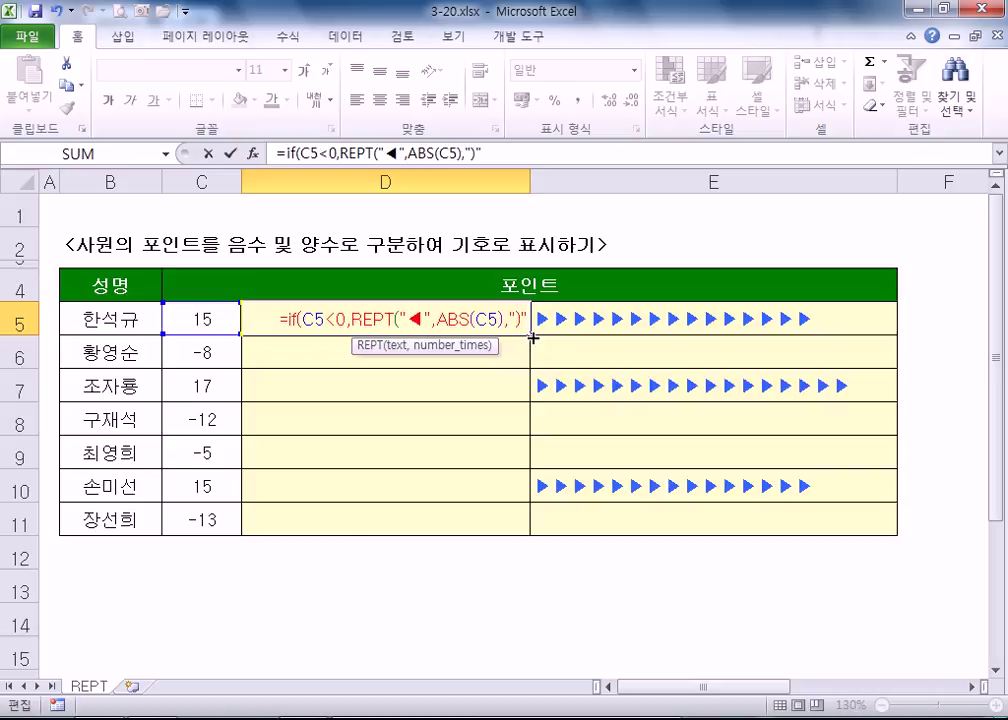
pyautogui.press('BackSpace')
pyautogui.press('Return')
pyautogui.press('Return')
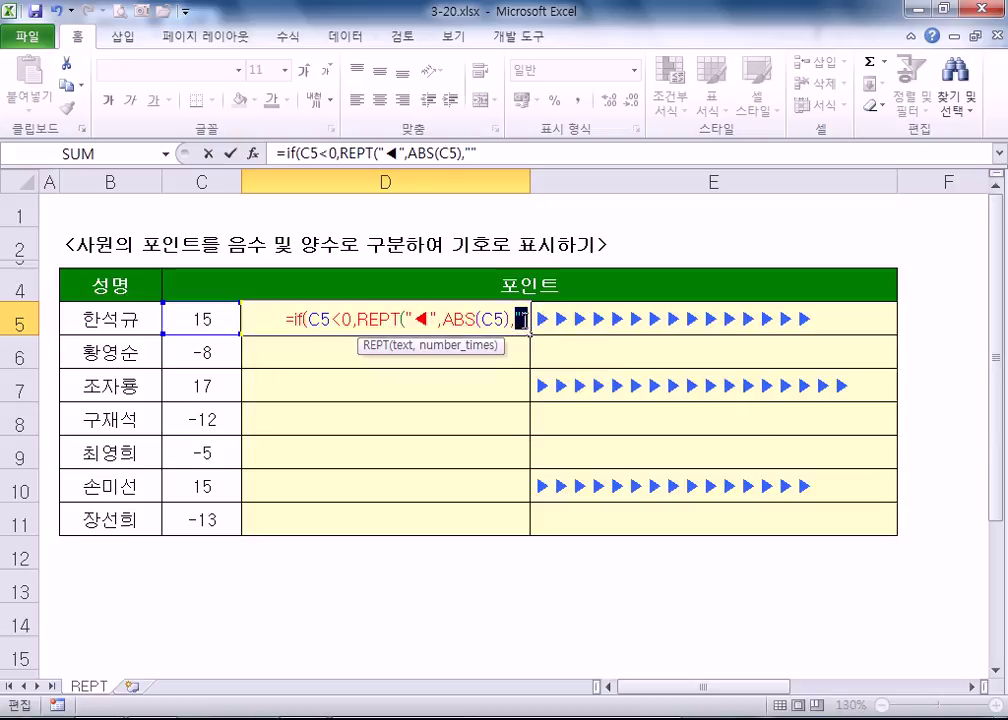
# - Add the missing closing parenthesis, confirm, and accept Excel's suggested correction
pyautogui.click(506, 318)
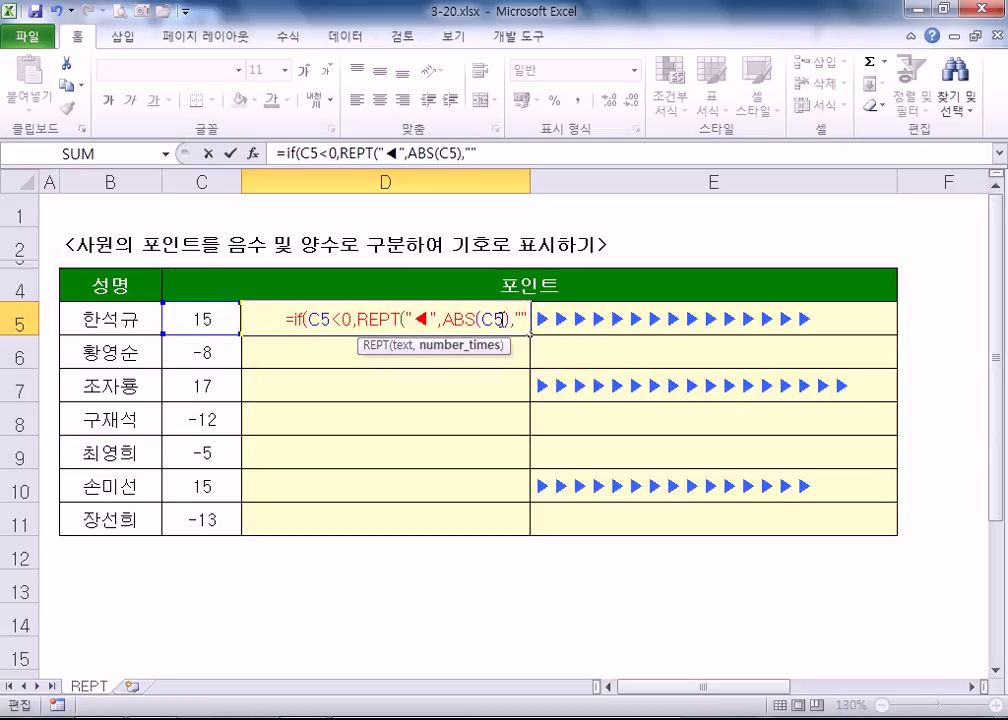
pyautogui.write(')')
pyautogui.press('Return')
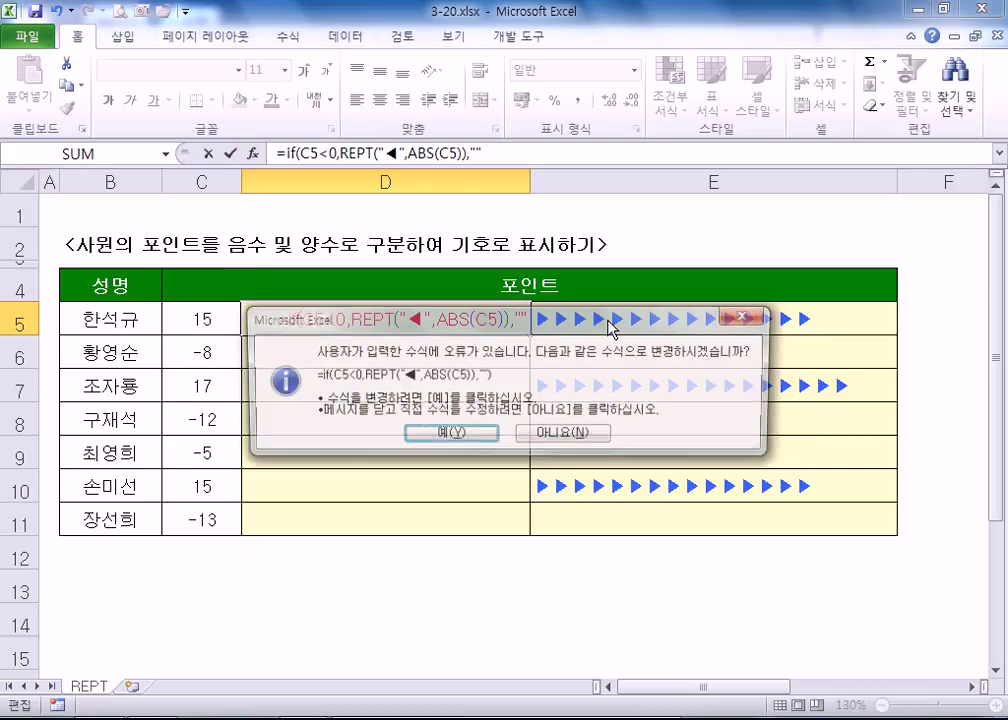
pyautogui.press('Return')
# - Fill D5's formula down to D11 and compare left and right alignment
pyautogui.click(480, 324)
pyautogui.moveTo(531, 334); pyautogui.dragTo(522, 524)
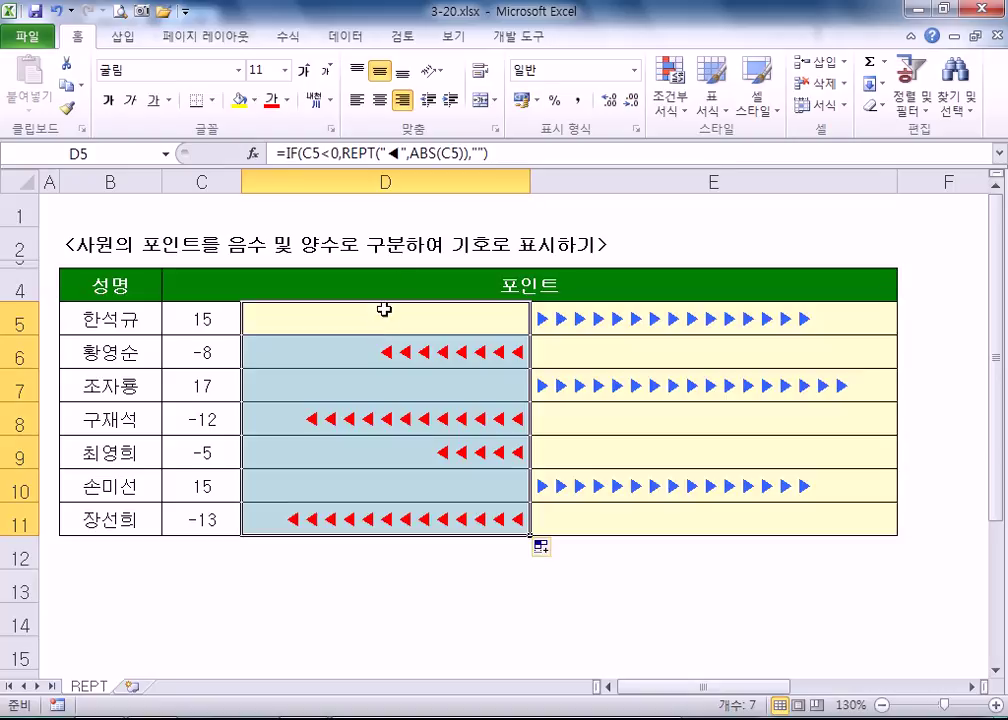
pyautogui.click(357, 100)
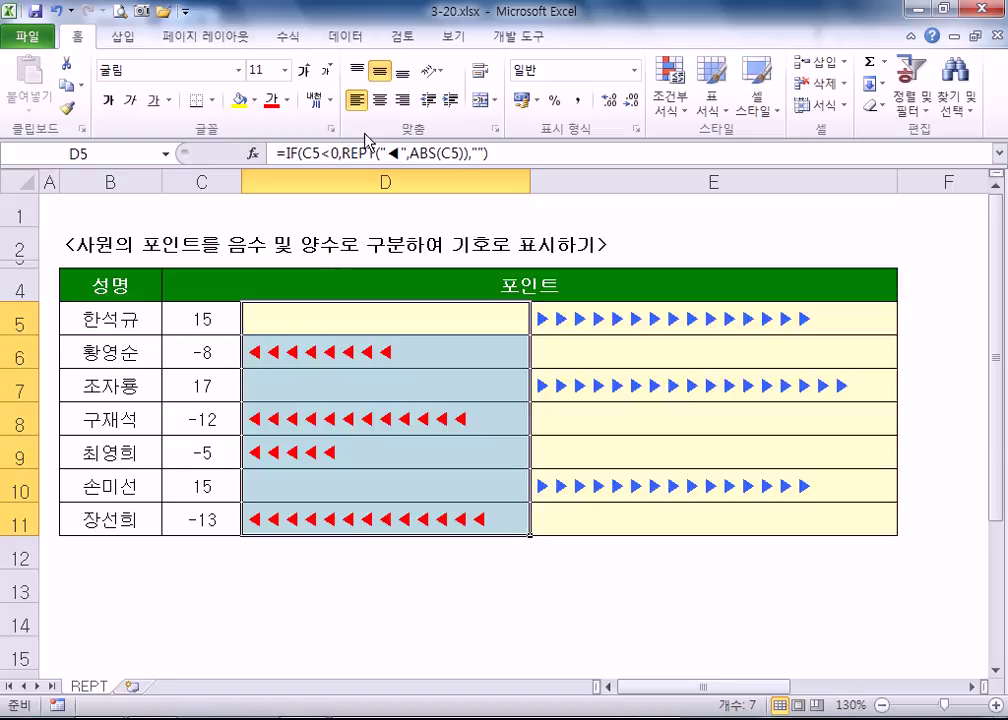
pyautogui.click(402, 100)
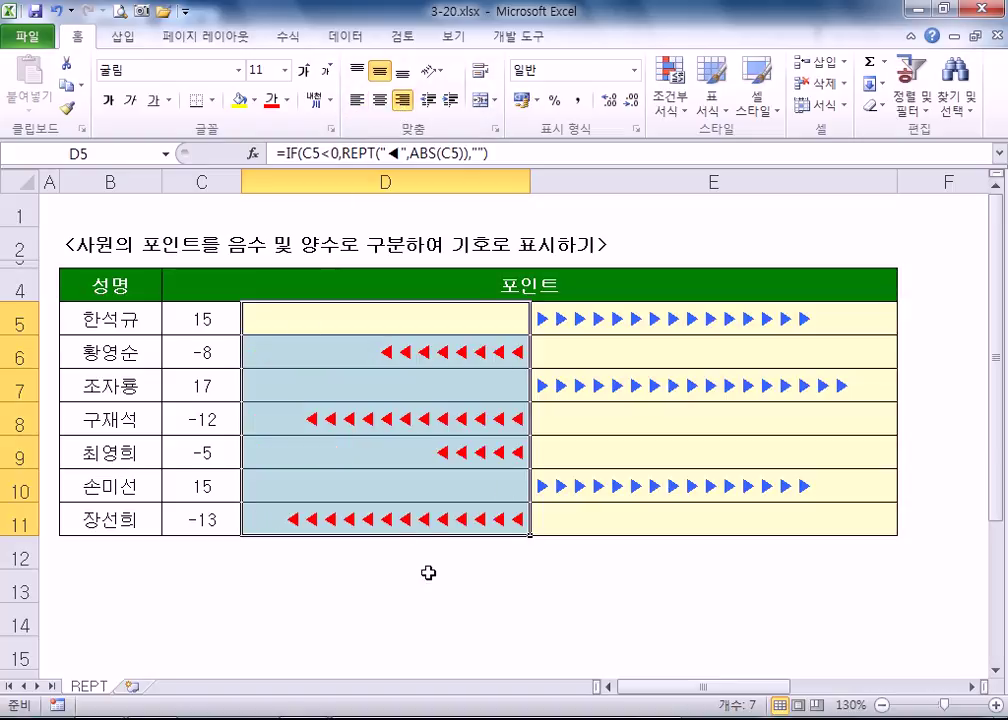
pyautogui.click(287, 101)
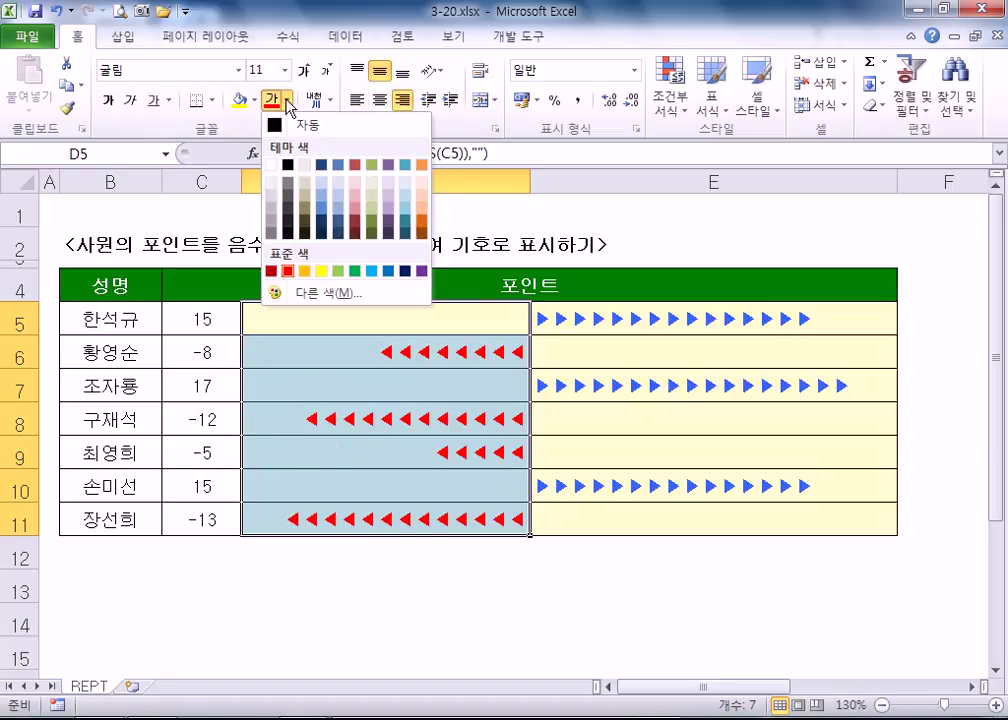
pyautogui.click(463, 326)
# - Reset D5:E11 to default alignment and black font
pyautogui.moveTo(463, 326); pyautogui.dragTo(596, 517)
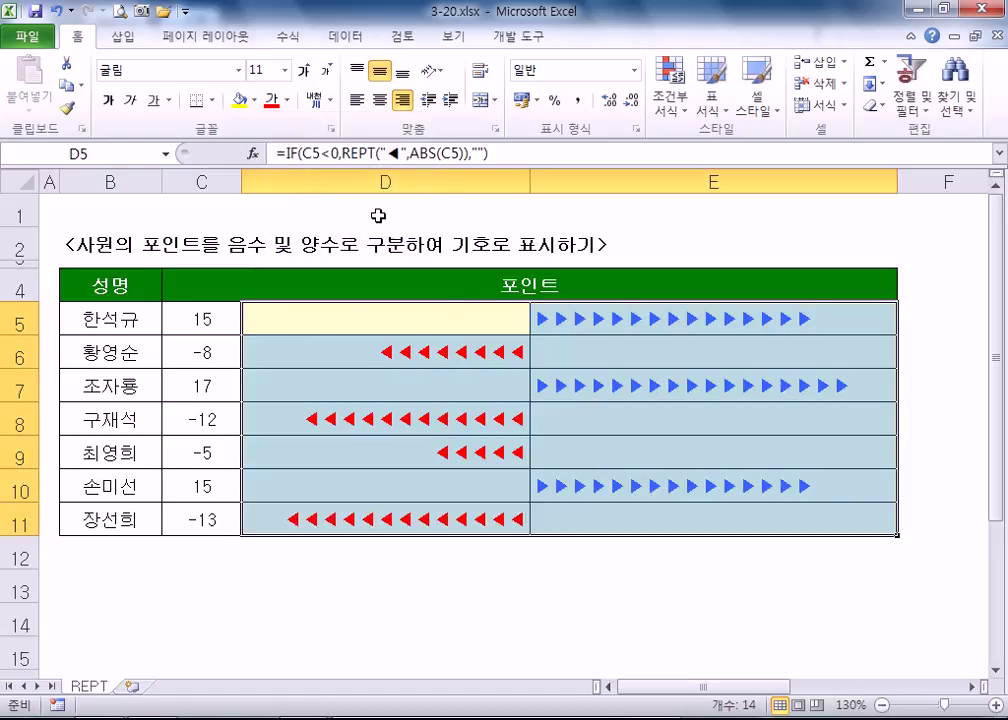
pyautogui.click(357, 100)
pyautogui.click(287, 101)
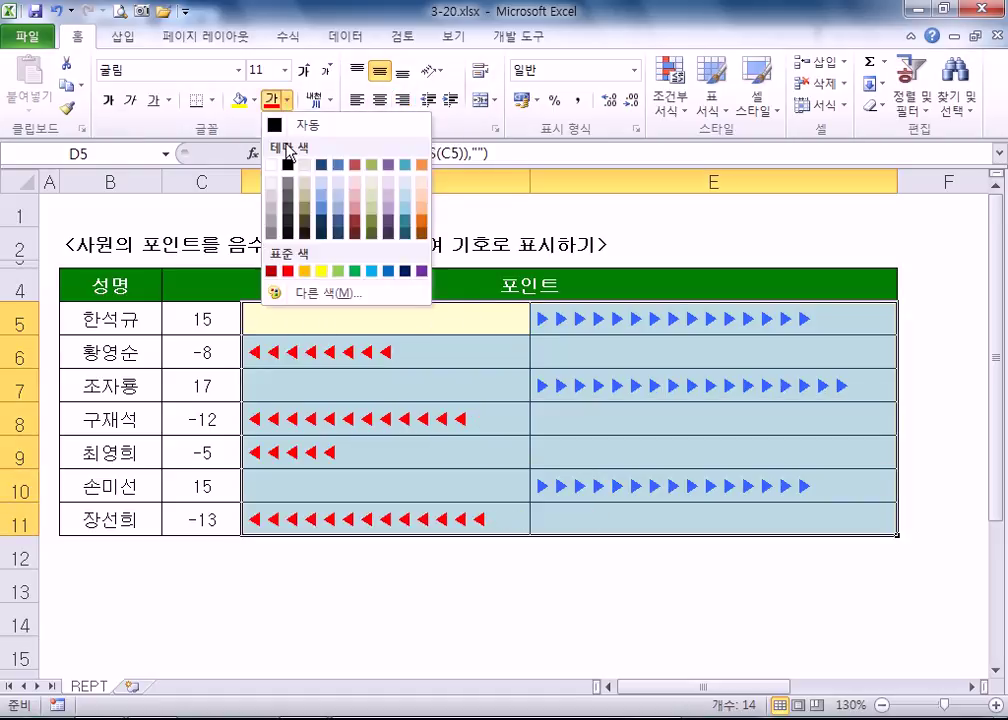
pyautogui.click(288, 164)
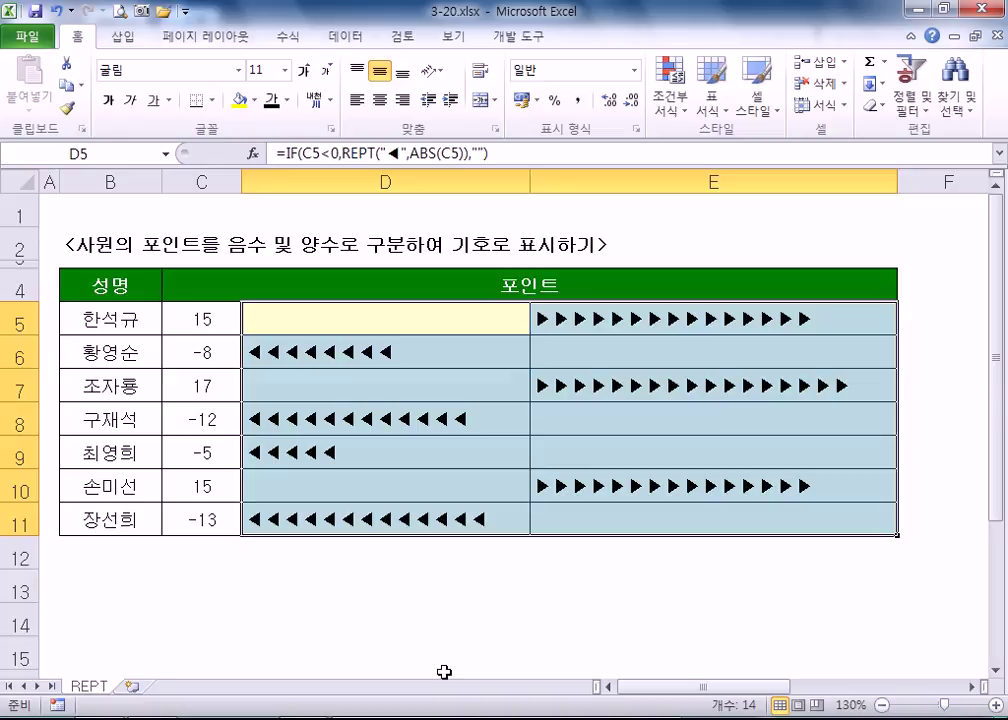
pyautogui.click(298, 333)
# - Right-align the ◀ arrows in D5:D11 and color them red
pyautogui.moveTo(298, 333); pyautogui.dragTo(300, 520)
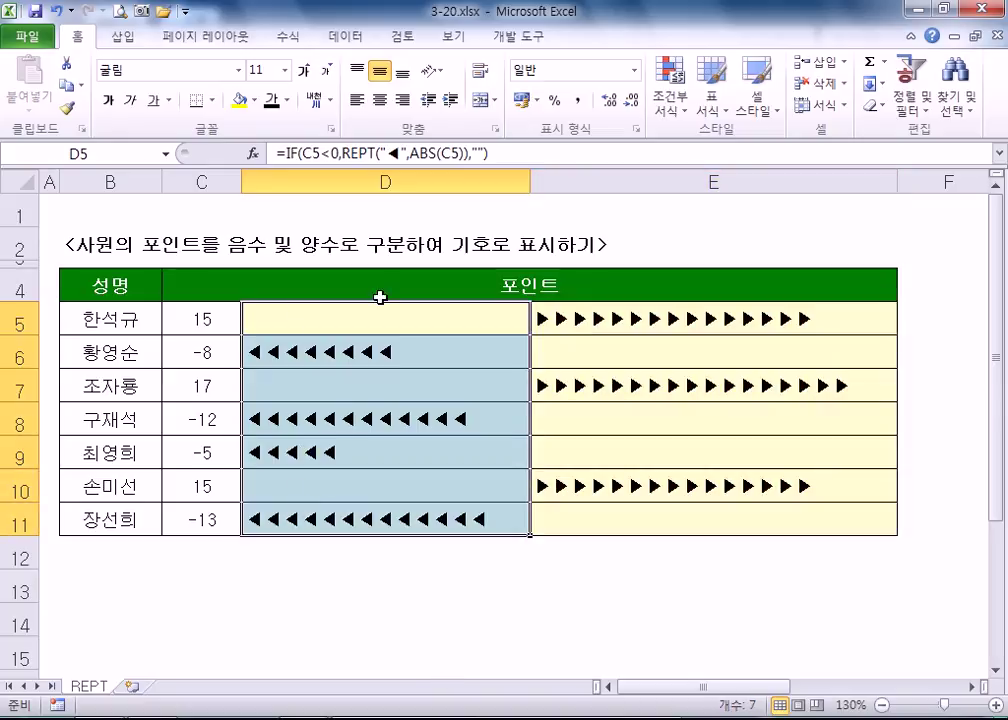
pyautogui.click(402, 100)
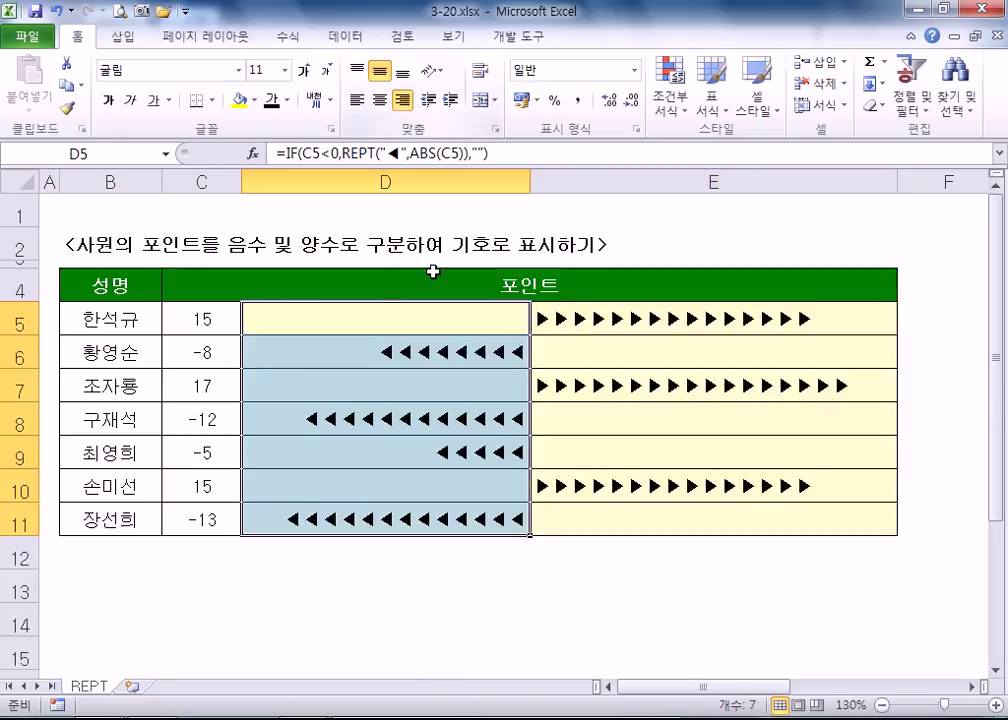
pyautogui.click(287, 100)
pyautogui.click(288, 270)
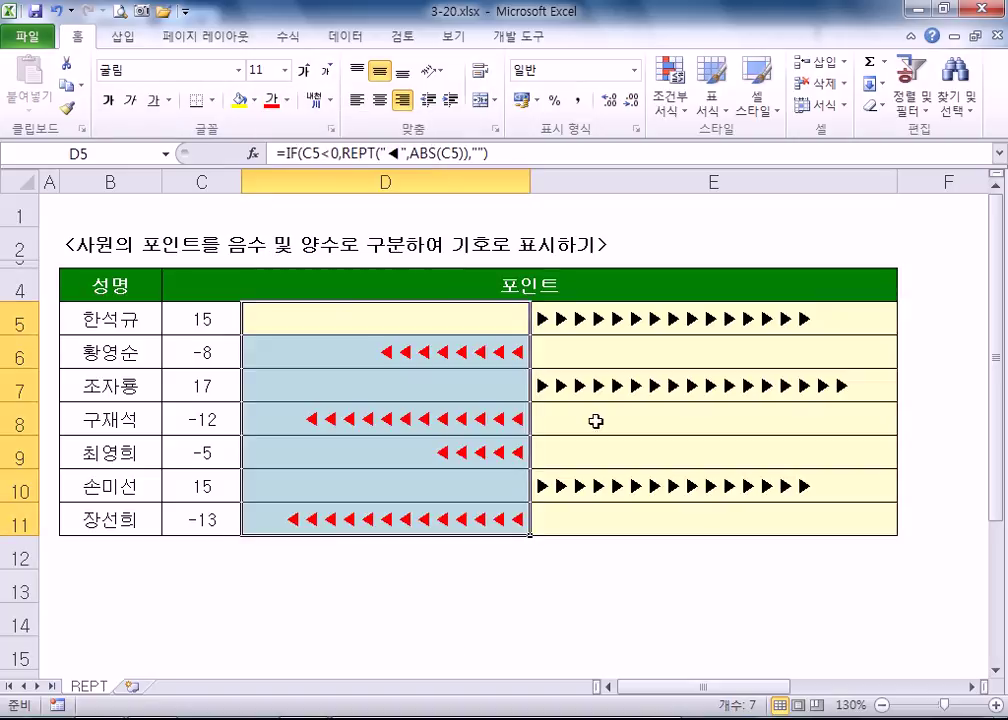
# - Color the ▶ arrows in E5:E11 blue, then change them to light blue
pyautogui.moveTo(562, 316); pyautogui.dragTo(560, 518)
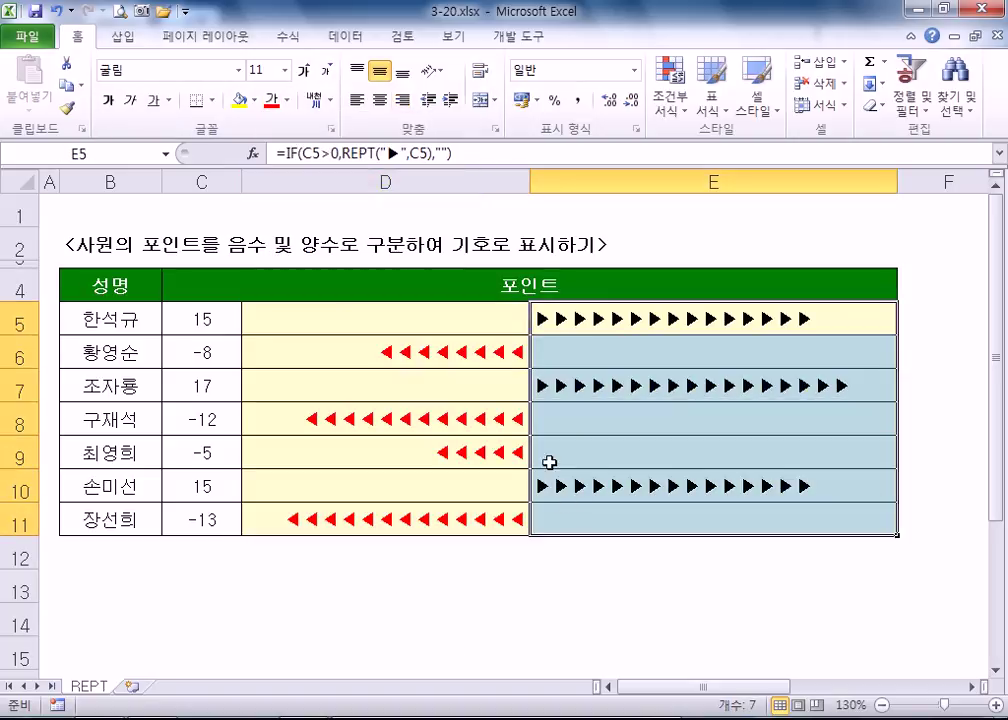
pyautogui.click(287, 100)
pyautogui.click(389, 270)
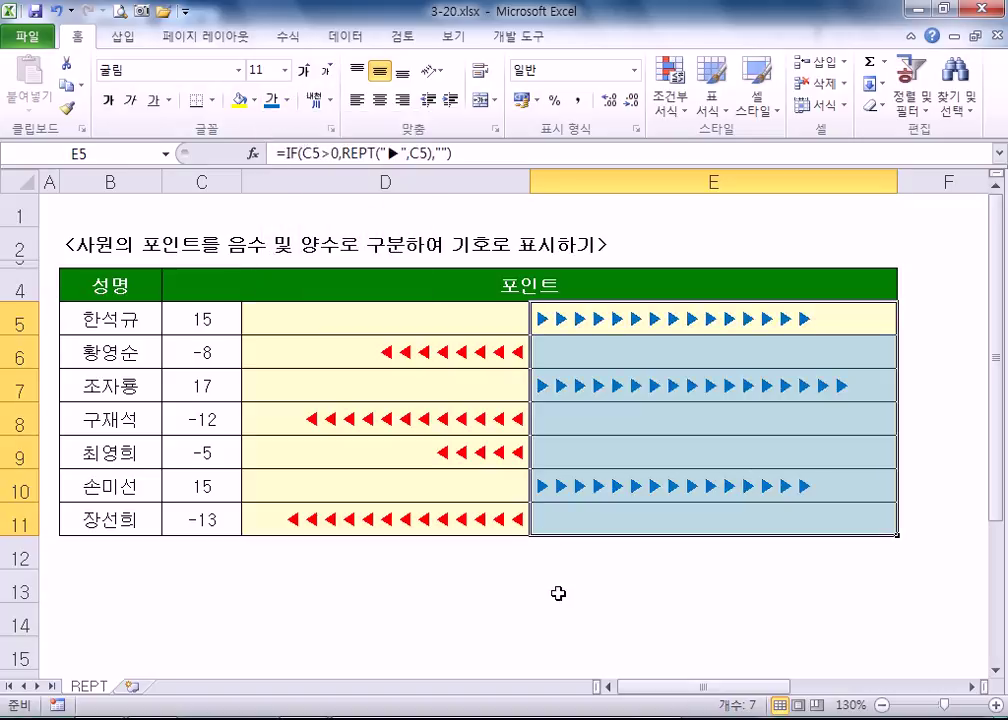
pyautogui.click(558, 592)
pyautogui.moveTo(560, 320); pyautogui.dragTo(540, 513)
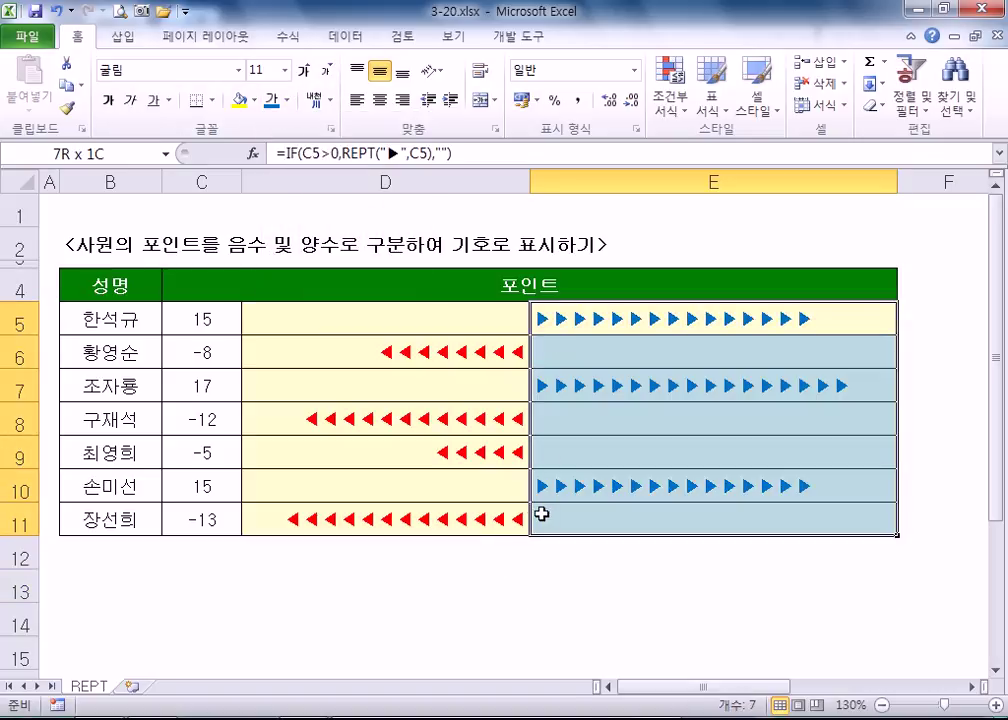
pyautogui.click(287, 100)
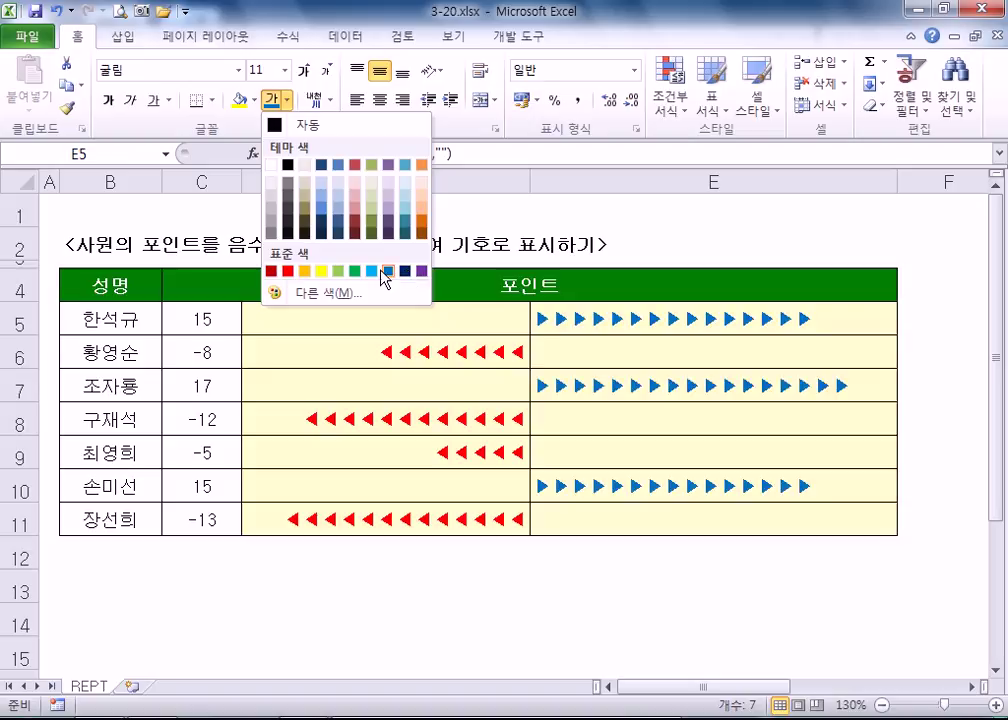
pyautogui.click(371, 270)
pyautogui.click(515, 606)
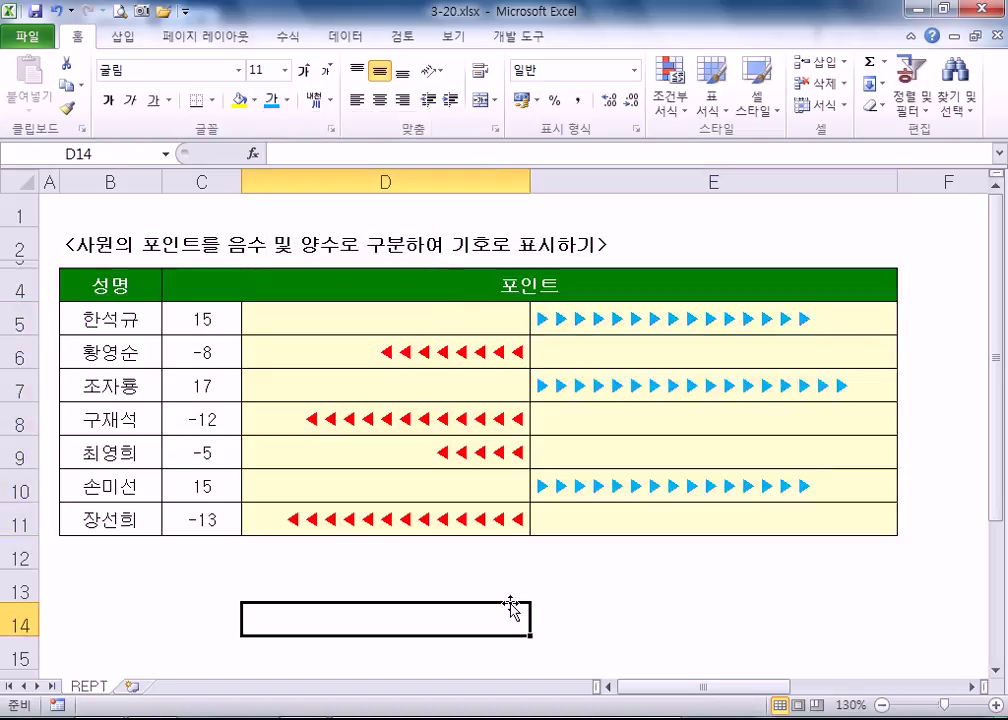
# - Try 20 and 10 as C6's points, then settle on -15
pyautogui.click(212, 349)
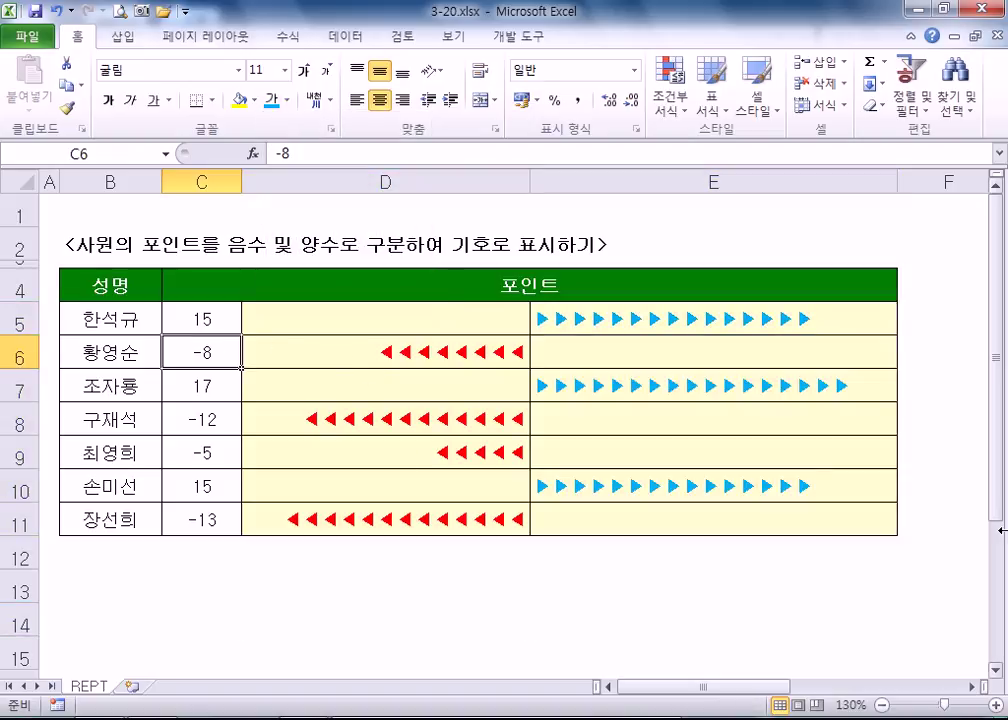
pyautogui.write('20')
pyautogui.press('Return')
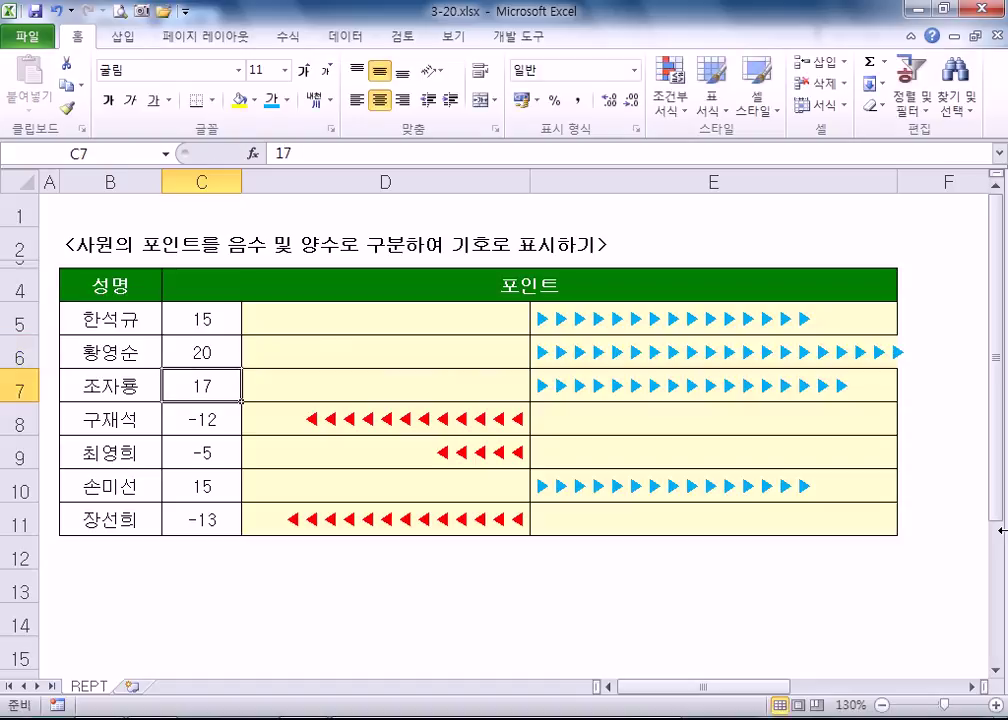
pyautogui.press('Up')
pyautogui.write('10')
pyautogui.press('Return')
pyautogui.press('Up')
pyautogui.write('-')
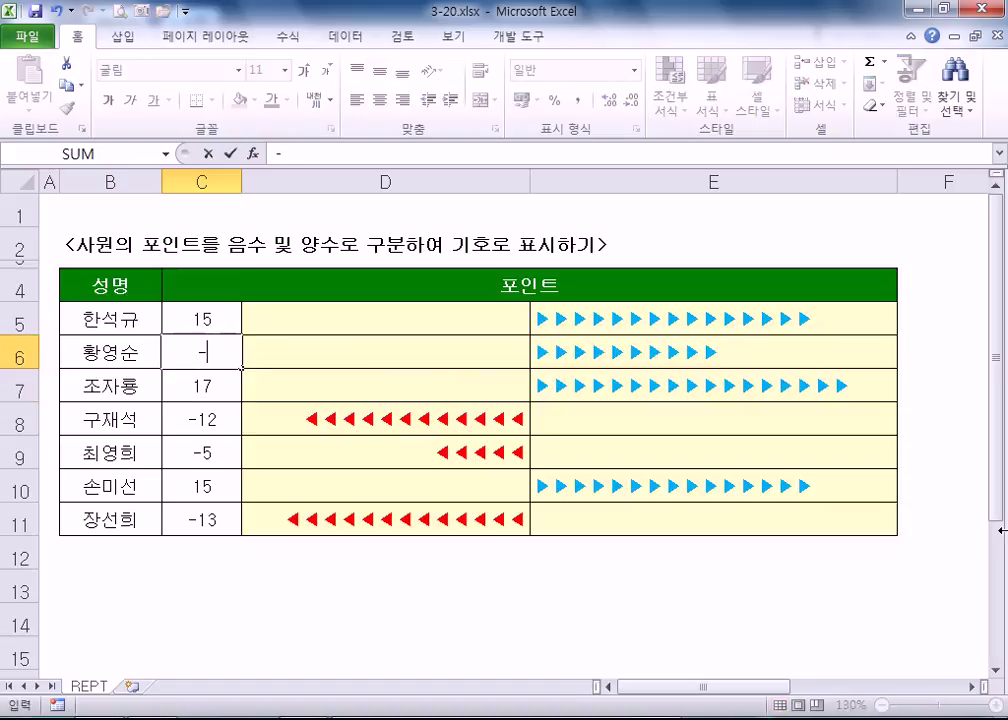
pyautogui.write('15')
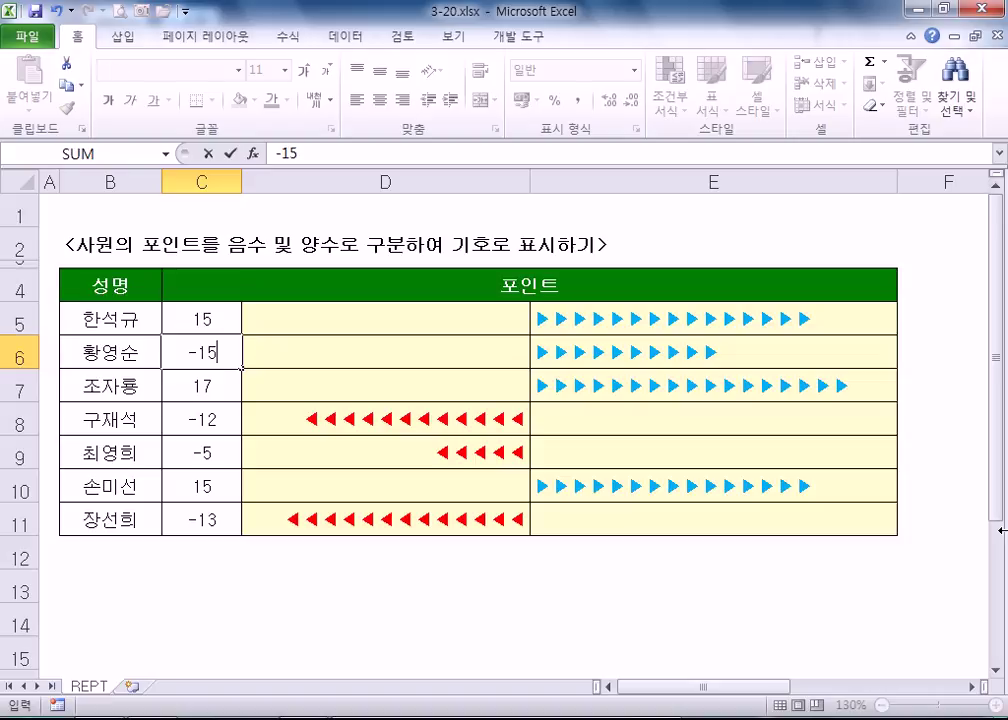
pyautogui.press('Return')
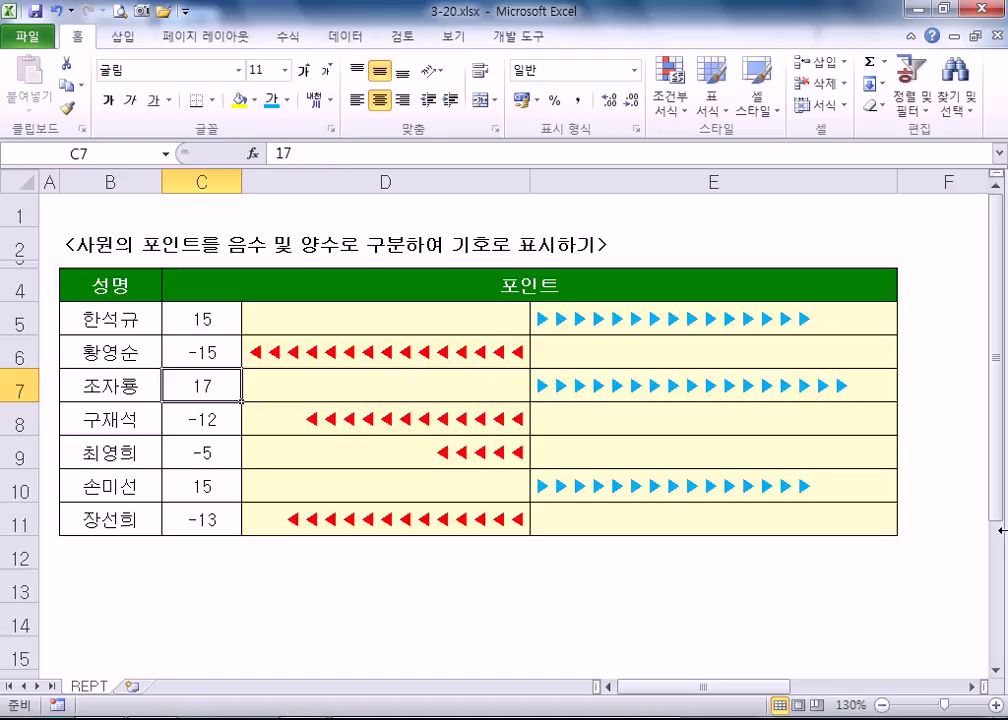
# - Select D5:D11 and E5:E11 and show D5's ◀ formula
pyautogui.moveTo(452, 322); pyautogui.dragTo(441, 529)
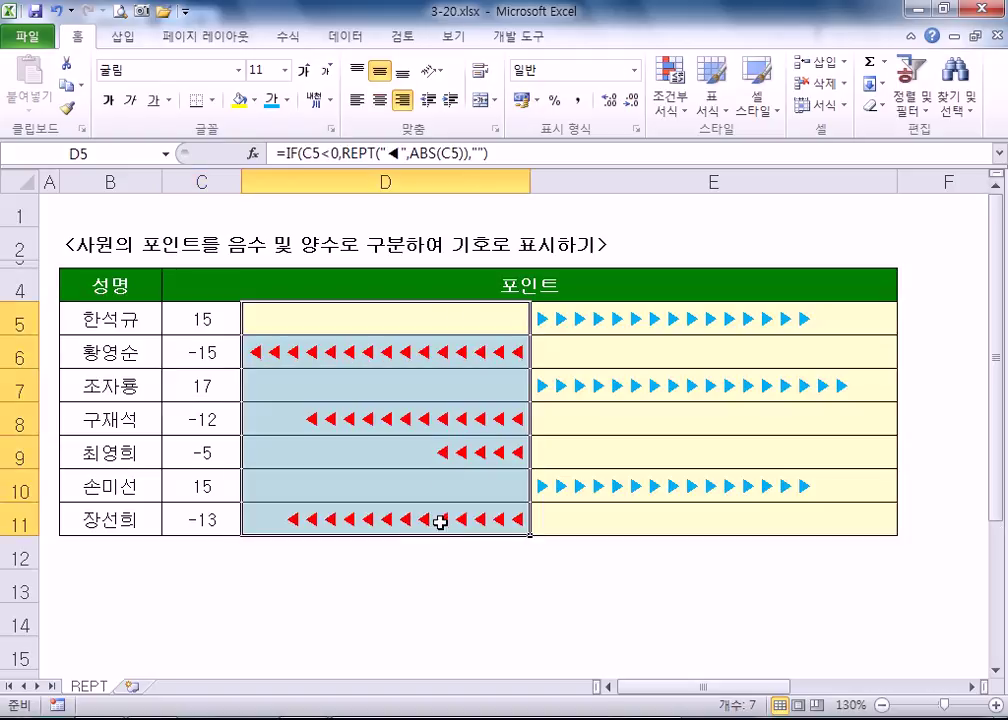
pyautogui.moveTo(659, 322); pyautogui.dragTo(646, 522)
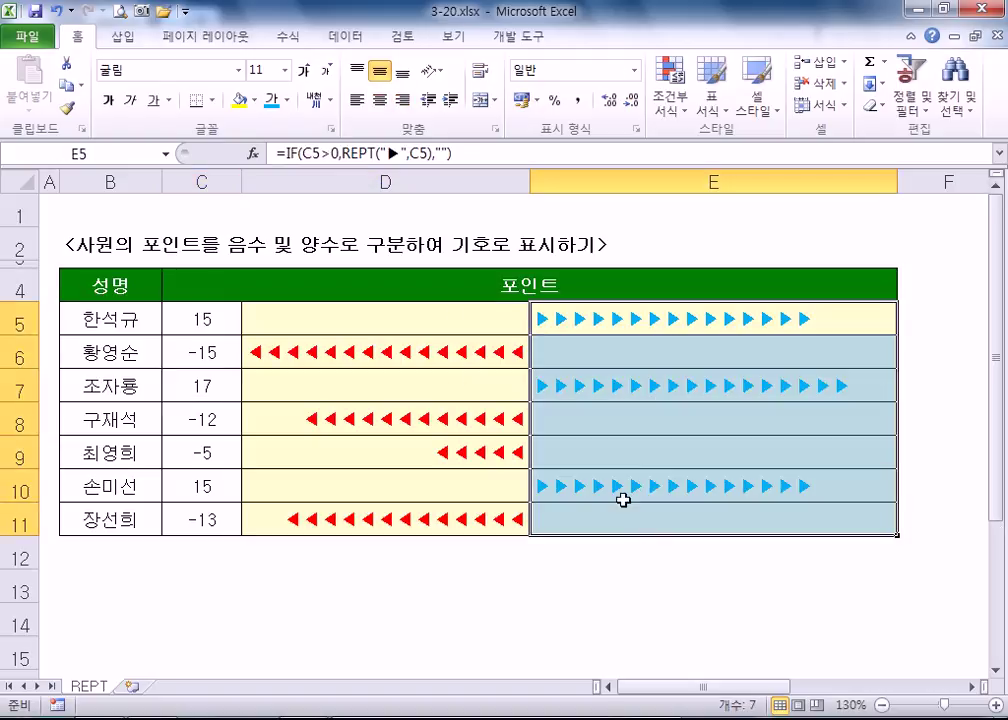
pyautogui.click(412, 325)
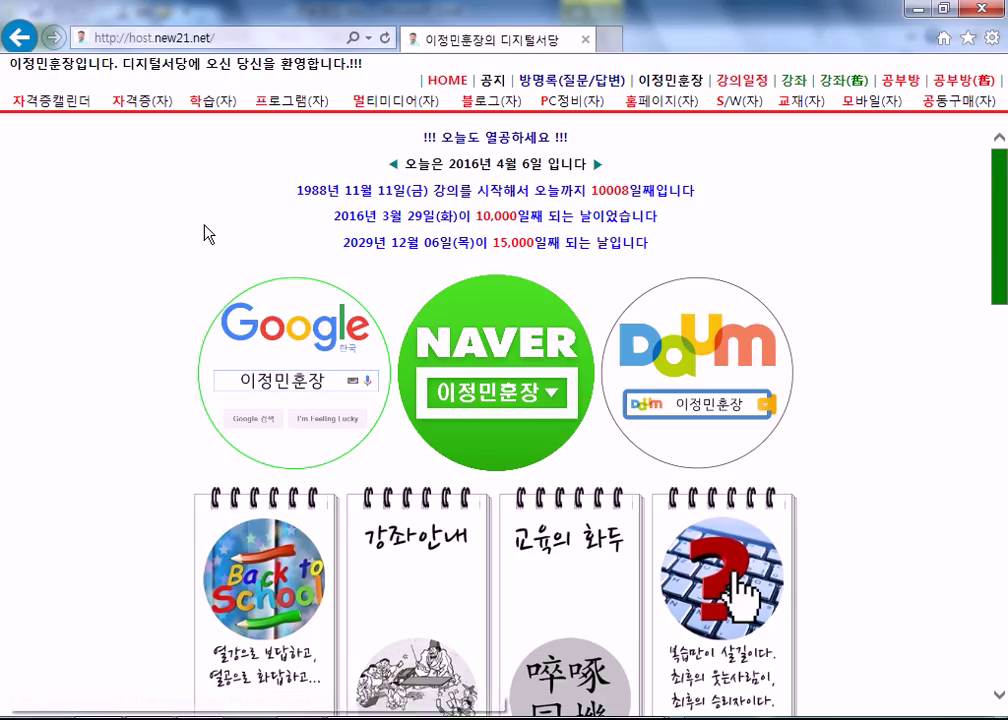
# - Save 월_일정표.zip from the 월별일정표(엑셀로 제작) post on the 학습(자) board
pyautogui.click(207, 108)
pyautogui.scroll(-6, 180, 510)
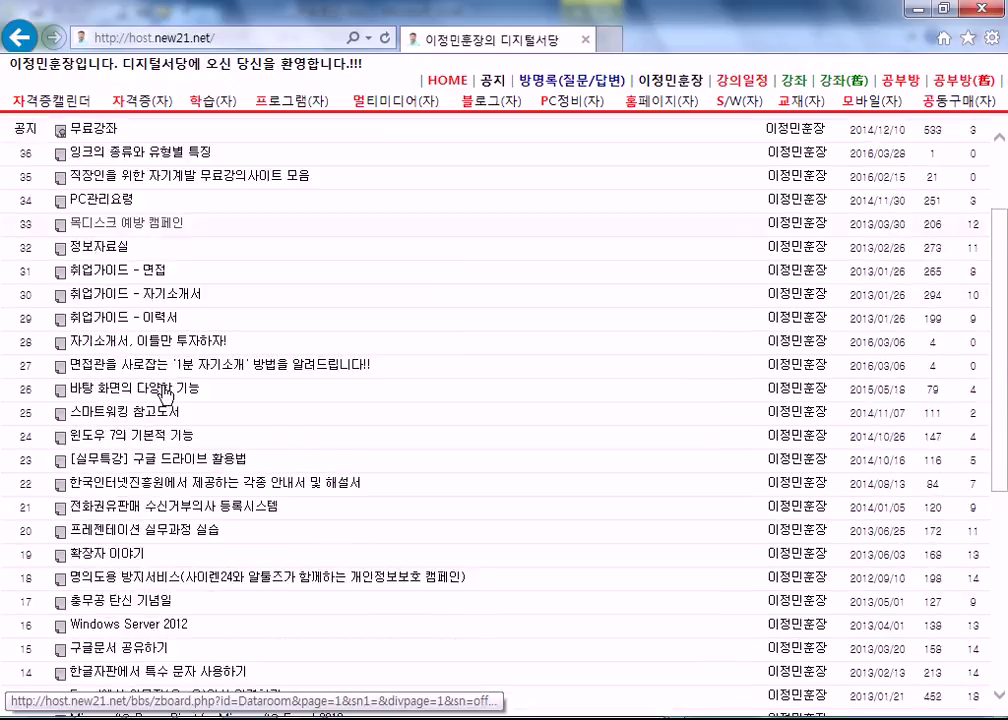
pyautogui.moveTo(114, 540)
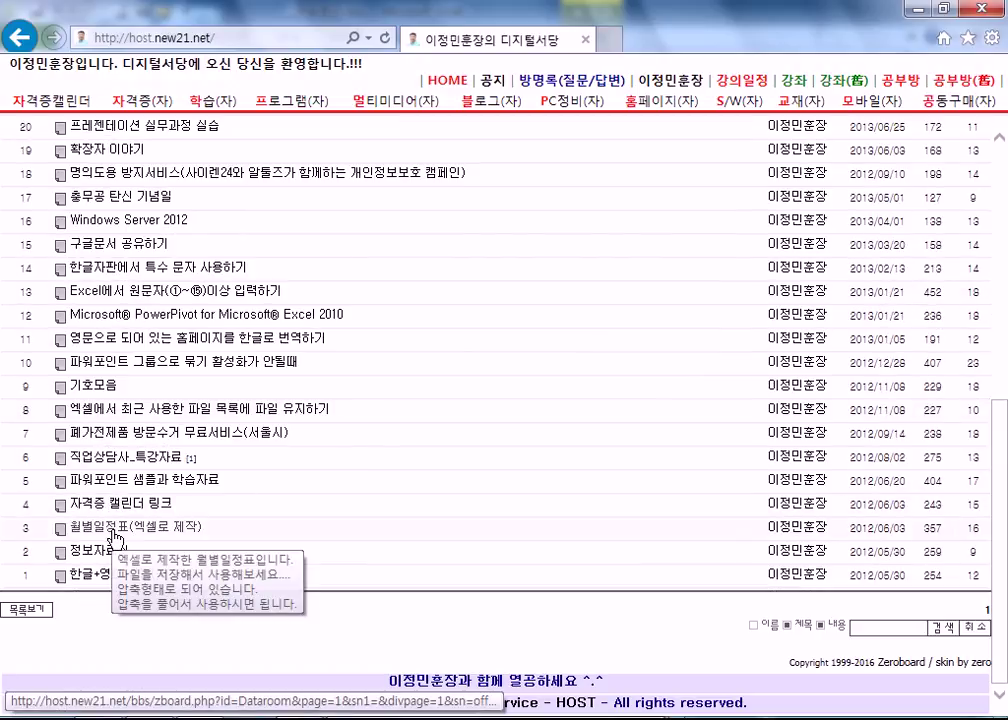
pyautogui.click(114, 540)
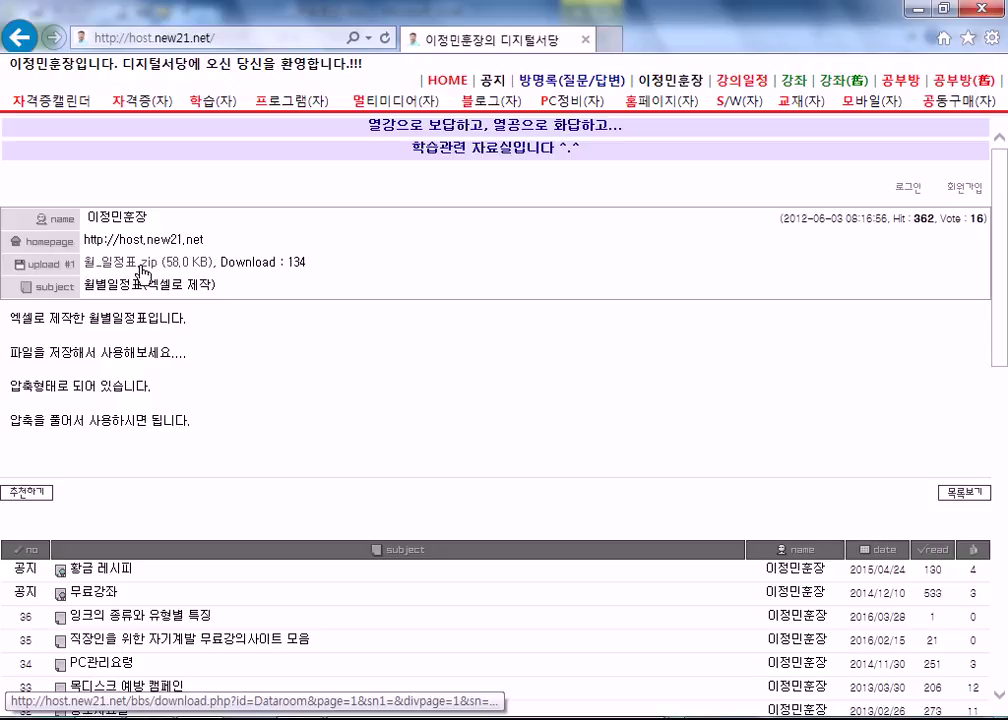
pyautogui.click(145, 273)
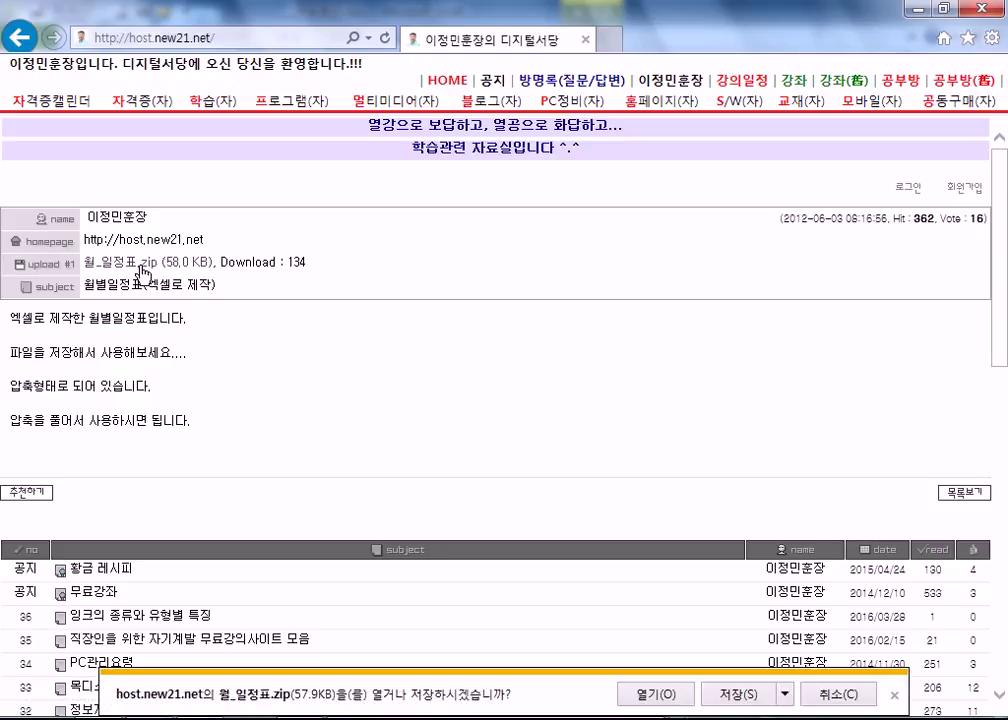
pyautogui.click(733, 693)
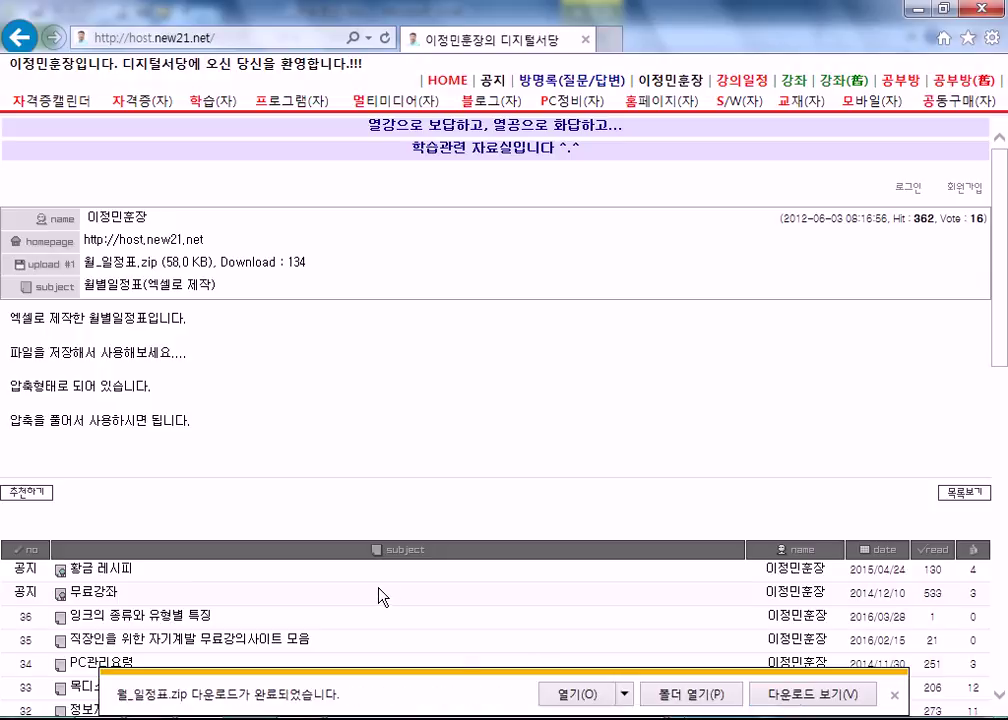
# - Extract 월_일정표.zip in Downloads into its own folder
pyautogui.click(676, 705)
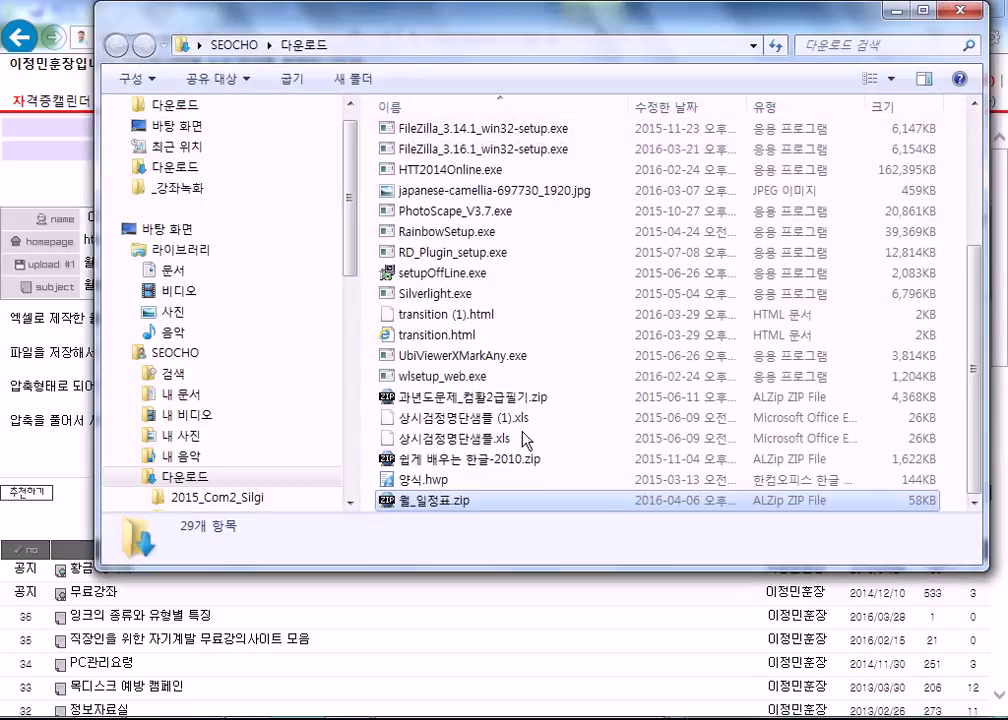
pyautogui.rightClick(433, 500)
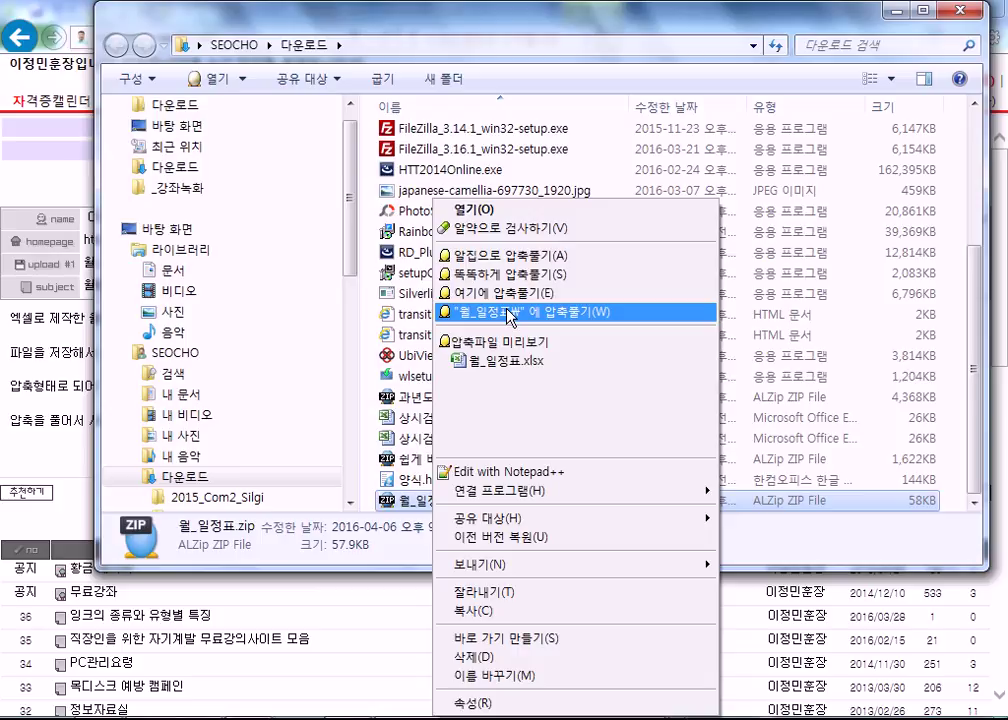
pyautogui.click(508, 312)
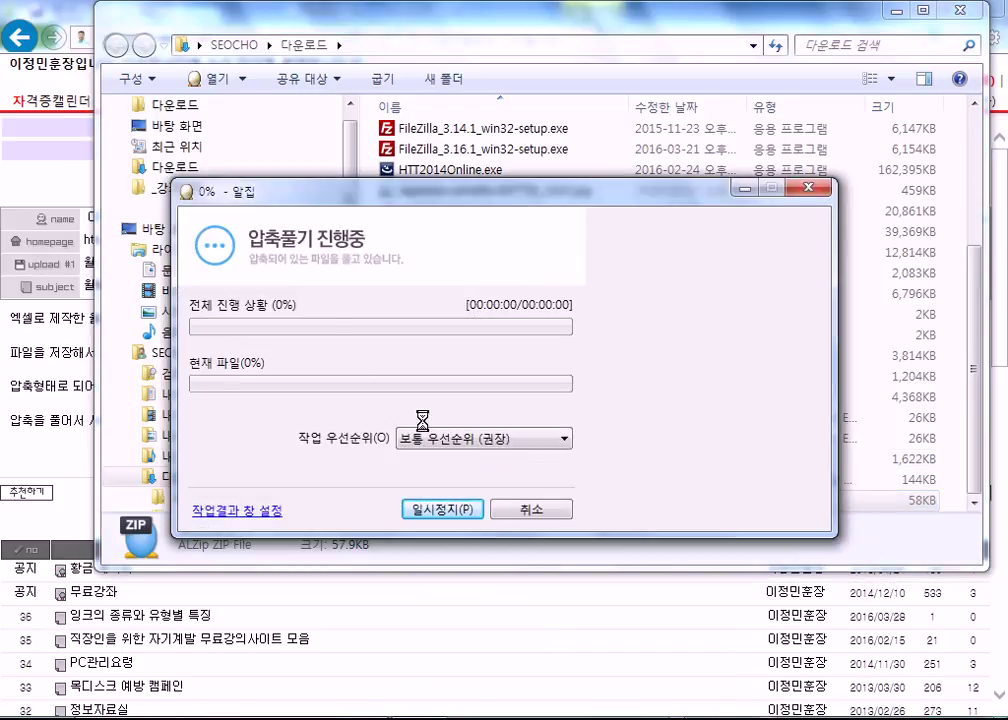
pyautogui.click(530, 509)
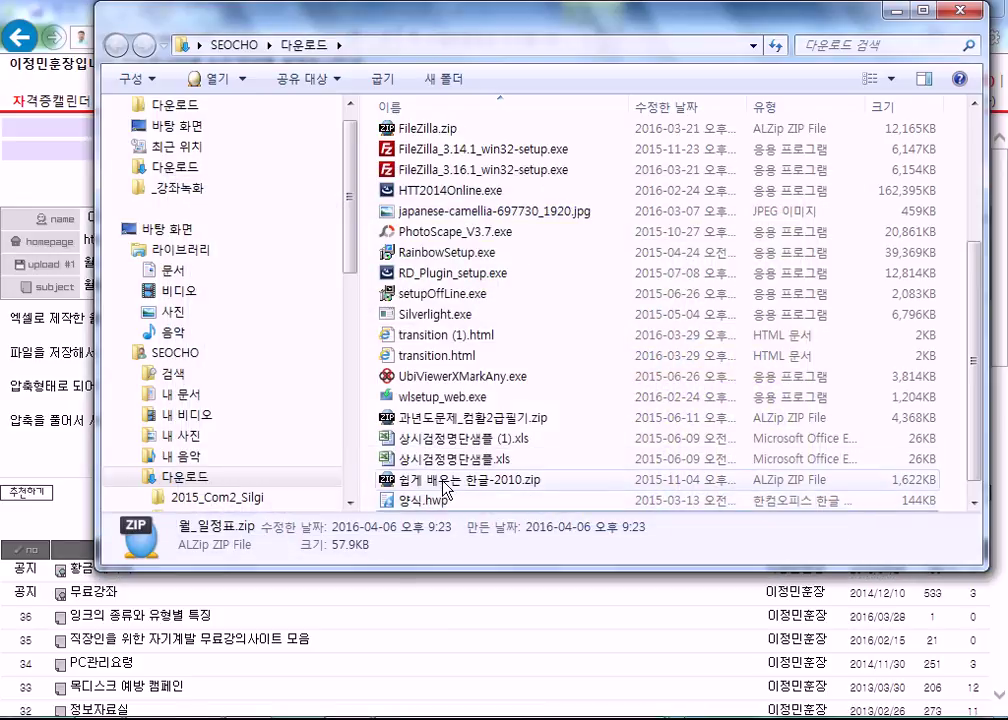
# - Open the 월_일정표 folder and launch 월_일정표.xlsx
pyautogui.scroll(-1, 441, 489)
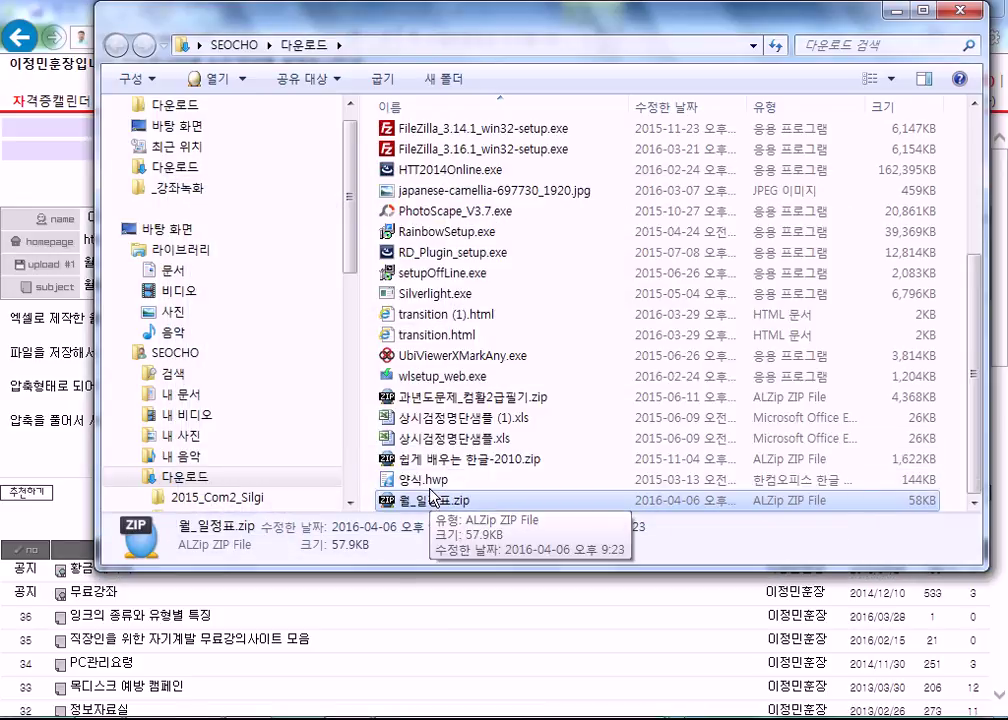
pyautogui.scroll(4, 434, 500)
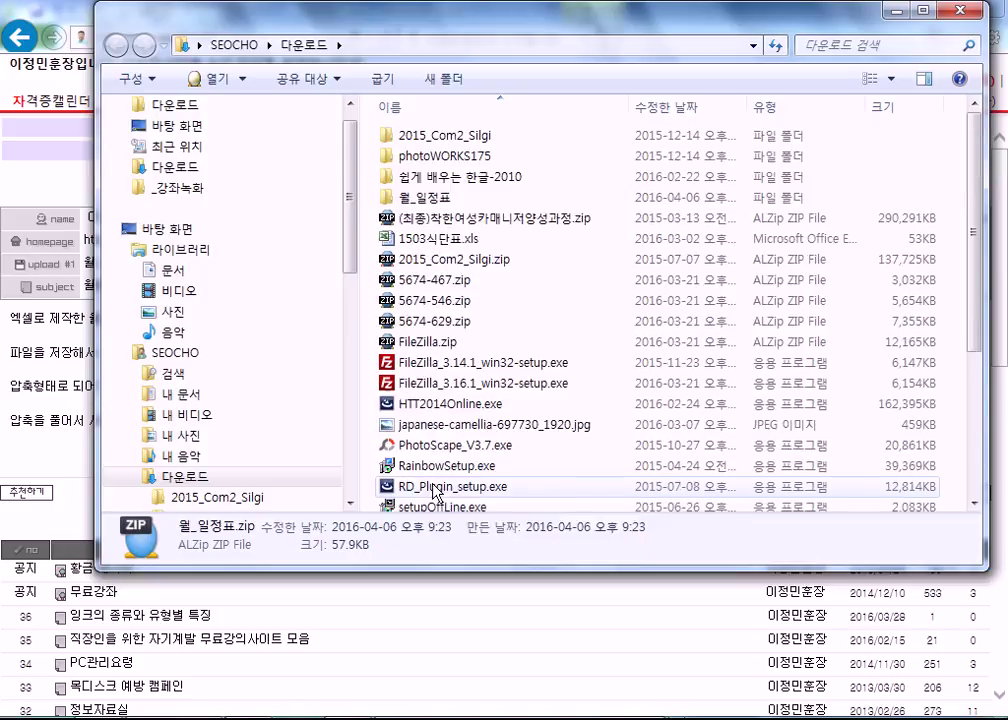
pyautogui.doubleClick(436, 203)
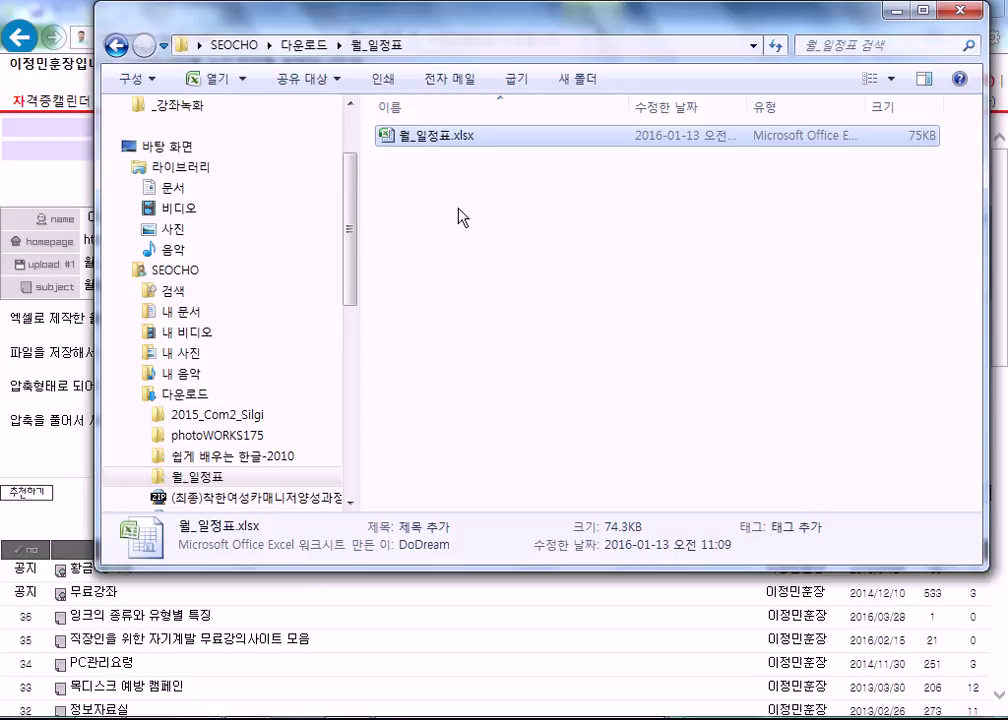
pyautogui.doubleClick(368, 136)
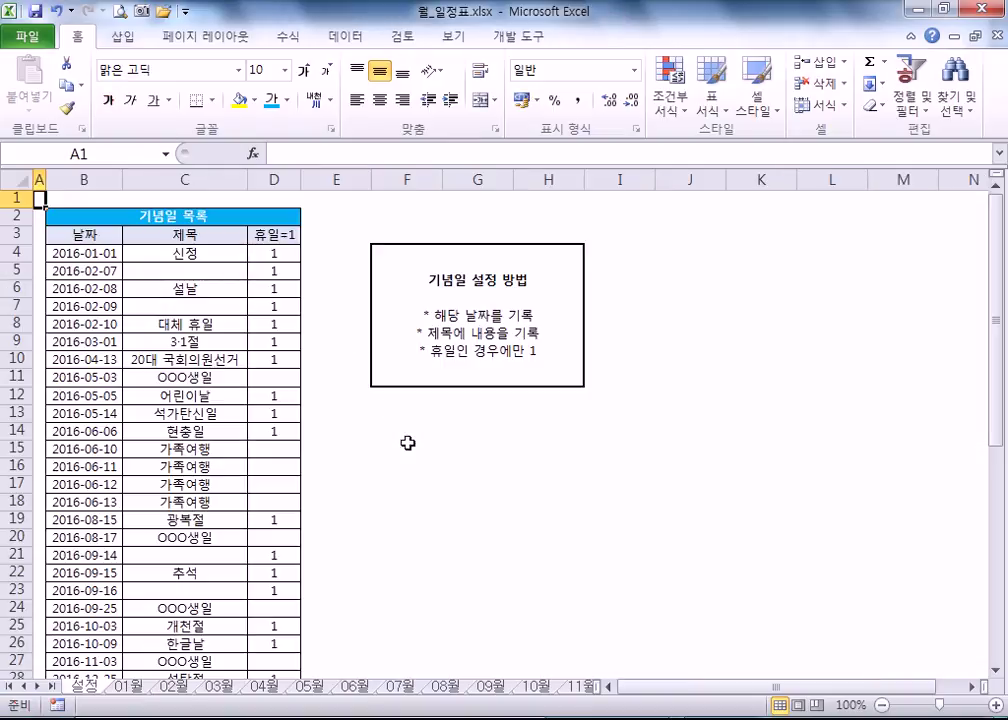
pyautogui.scroll(-2, 300, 320)
pyautogui.scroll(2, 168, 248)
pyautogui.click(78, 254)
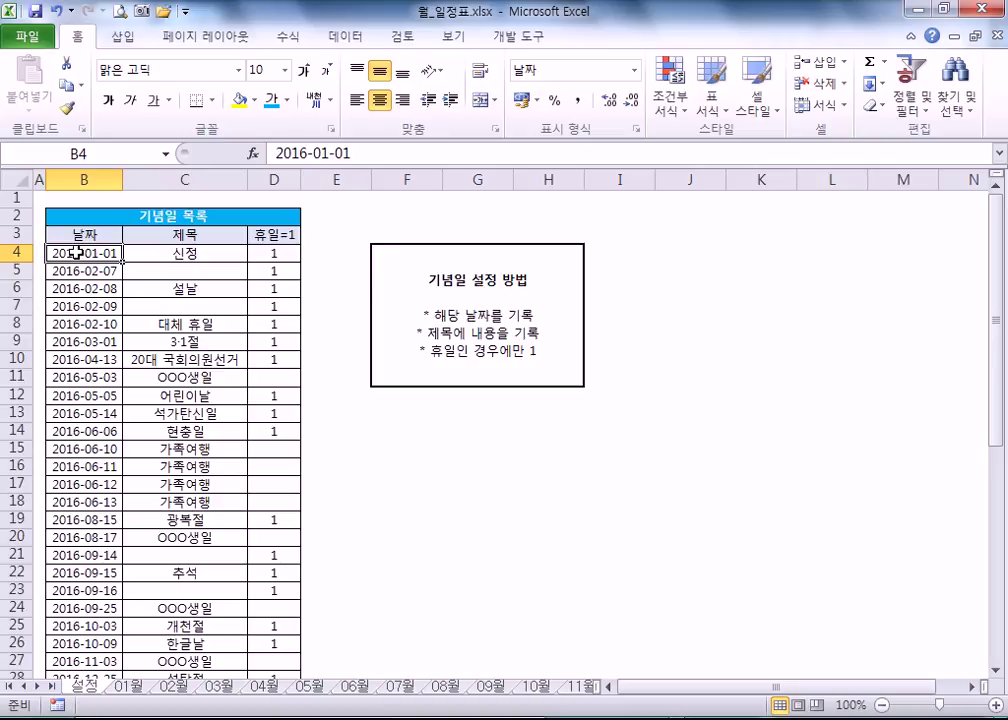
pyautogui.scroll(-5, 78, 290)
pyautogui.scroll(4, 90, 385)
pyautogui.scroll(1, 90, 360)
pyautogui.click(290, 251)
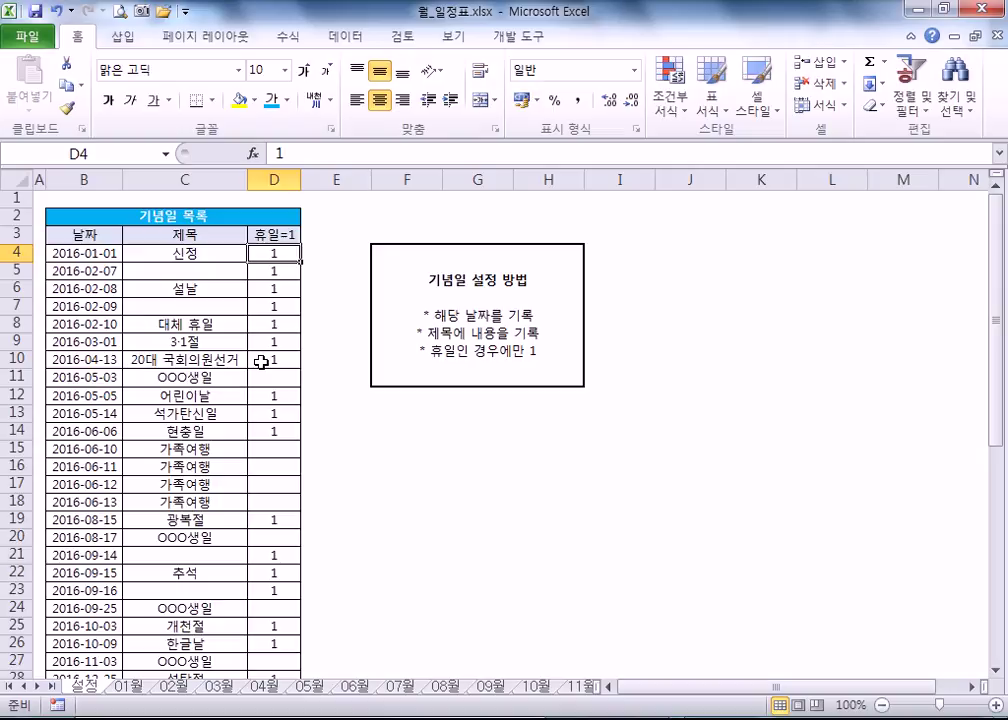
pyautogui.click(262, 362)
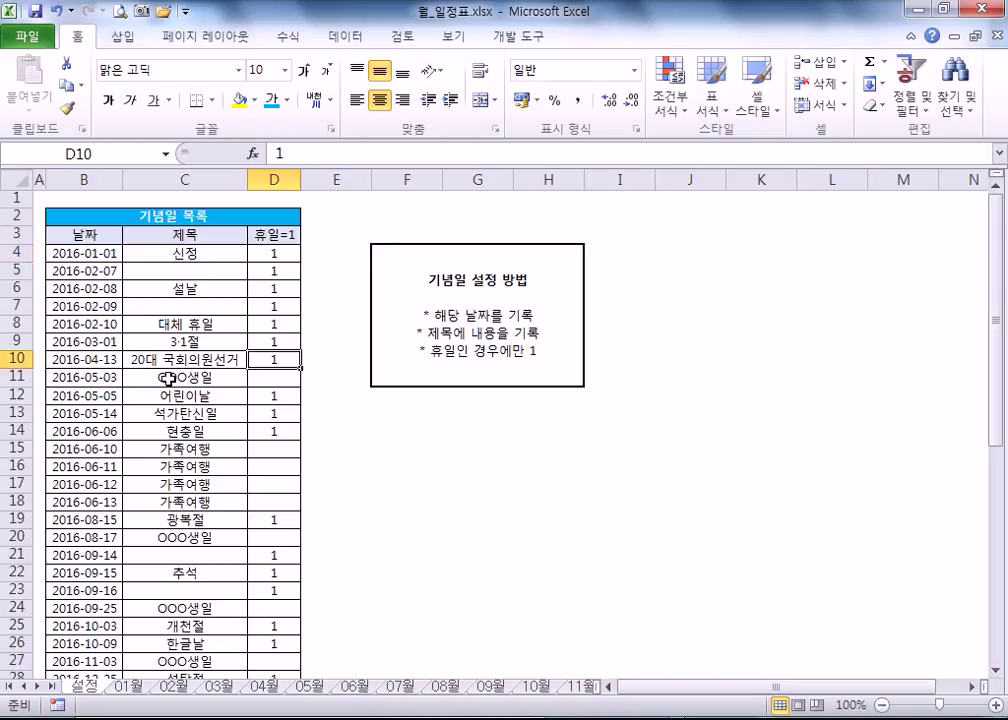
pyautogui.click(140, 376)
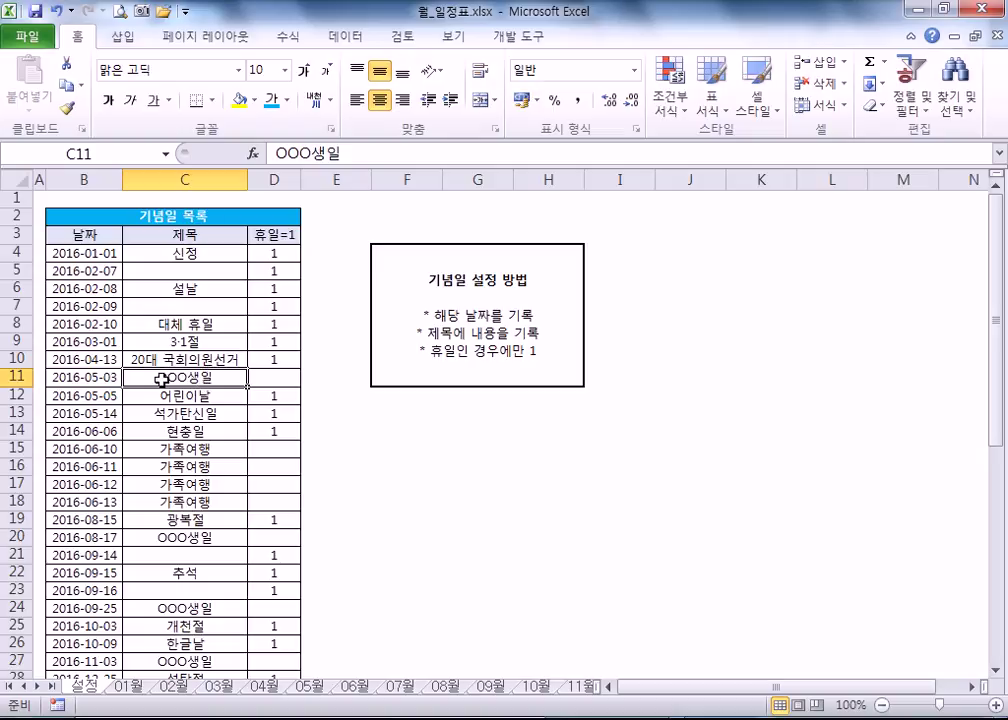
pyautogui.scroll(-5, 165, 376)
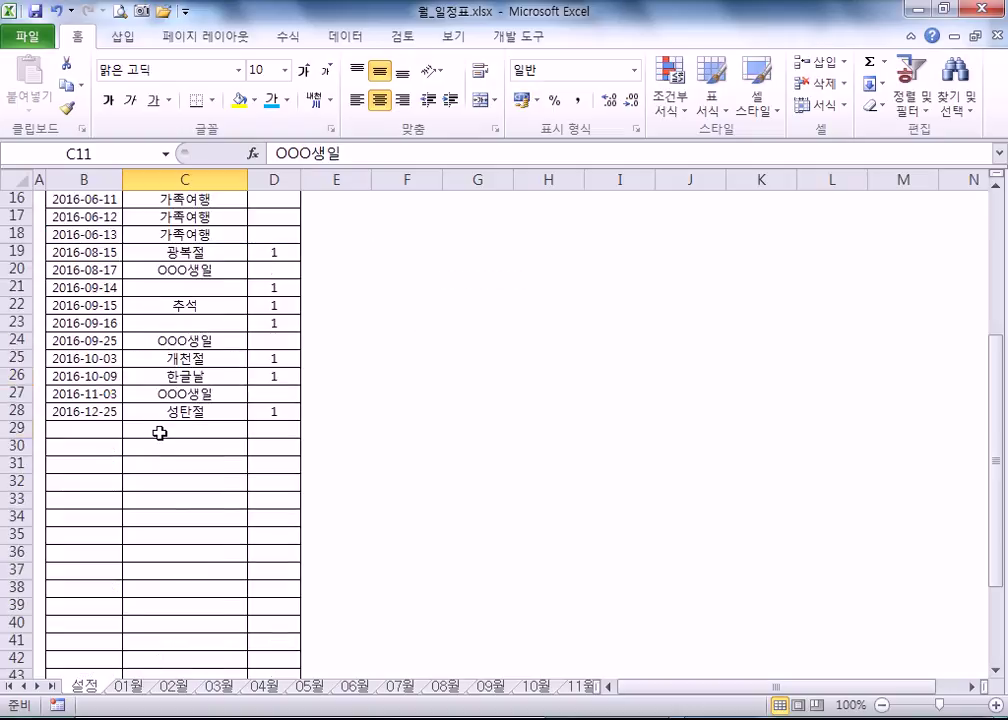
pyautogui.click(160, 430)
# - Enter 4-10 and 친구(미친)생일 in row 29, leaving the holiday flag empty
pyautogui.press('Left')
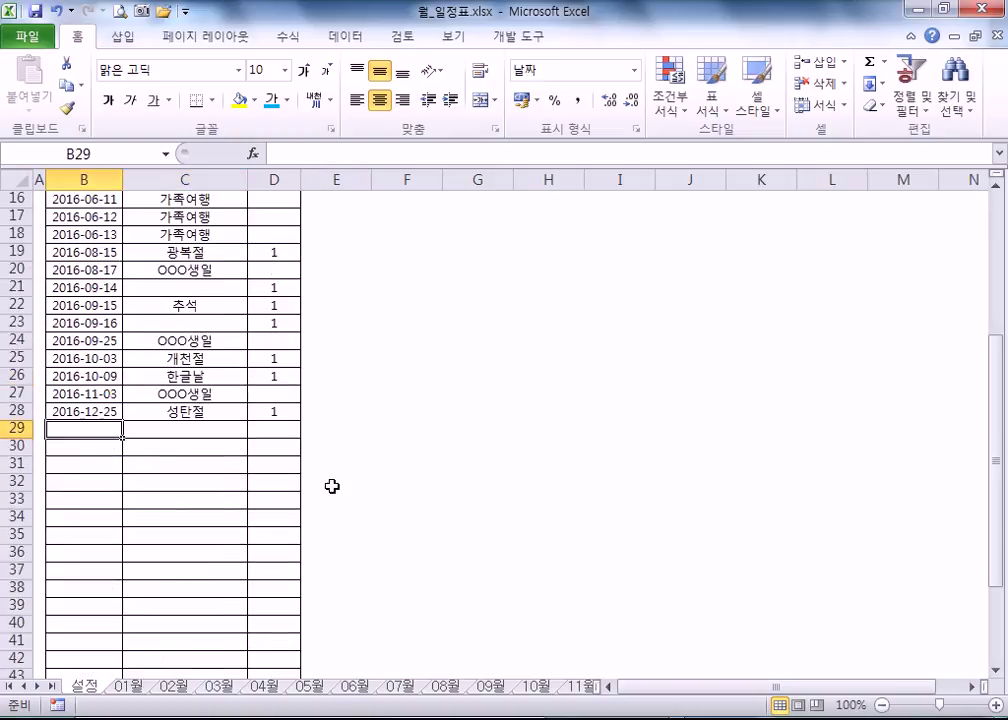
pyautogui.write('4-')
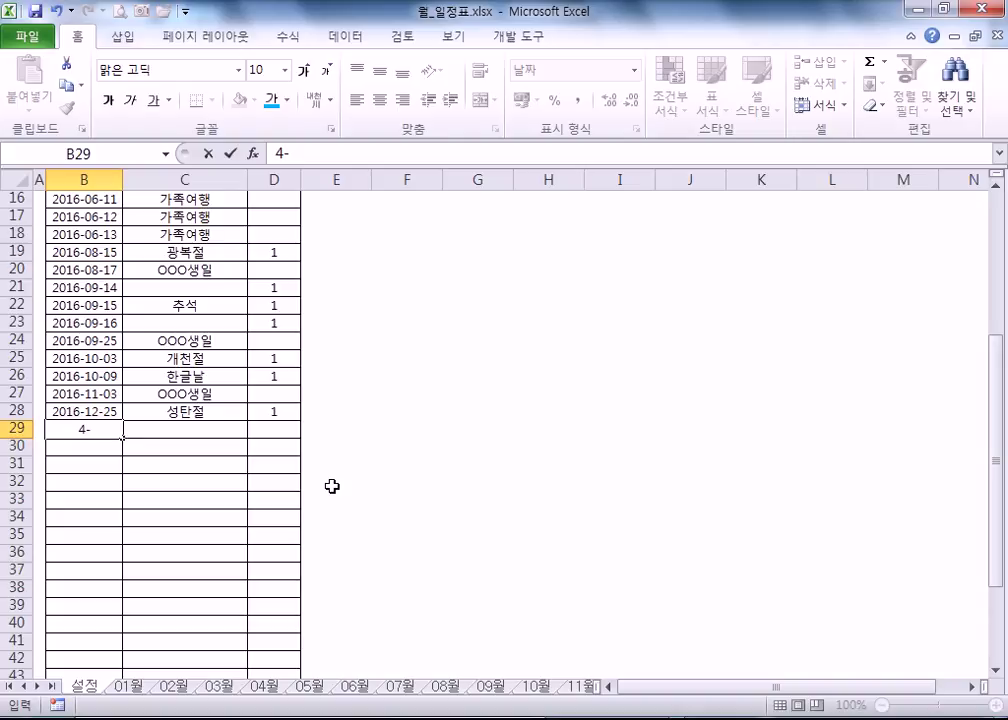
pyautogui.write('10')
pyautogui.press('Tab')
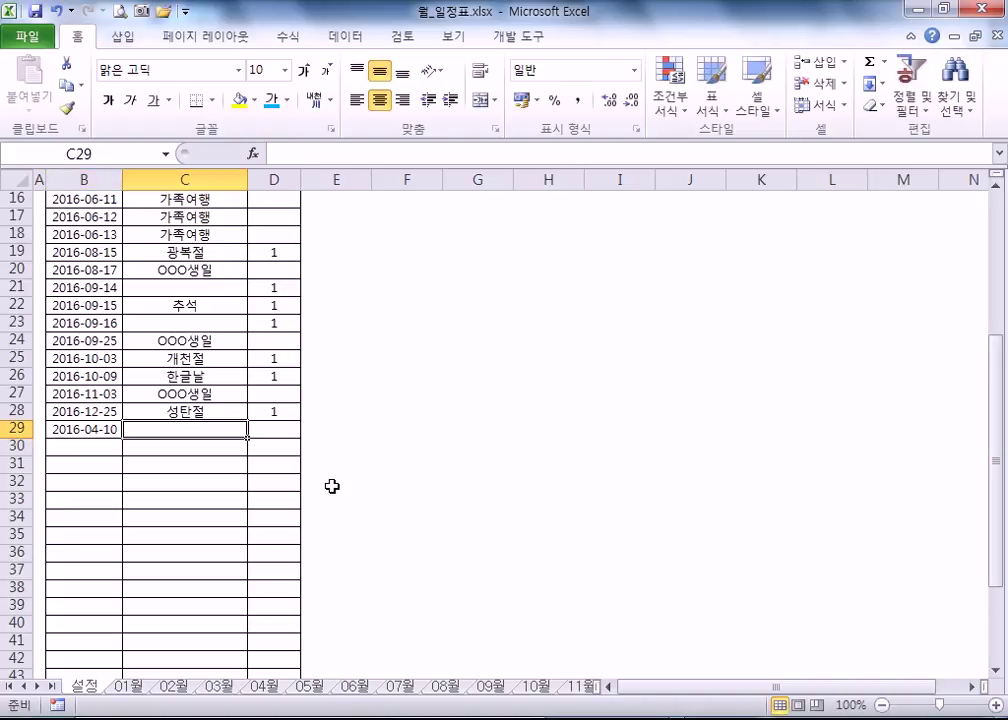
pyautogui.write('cl친구(')
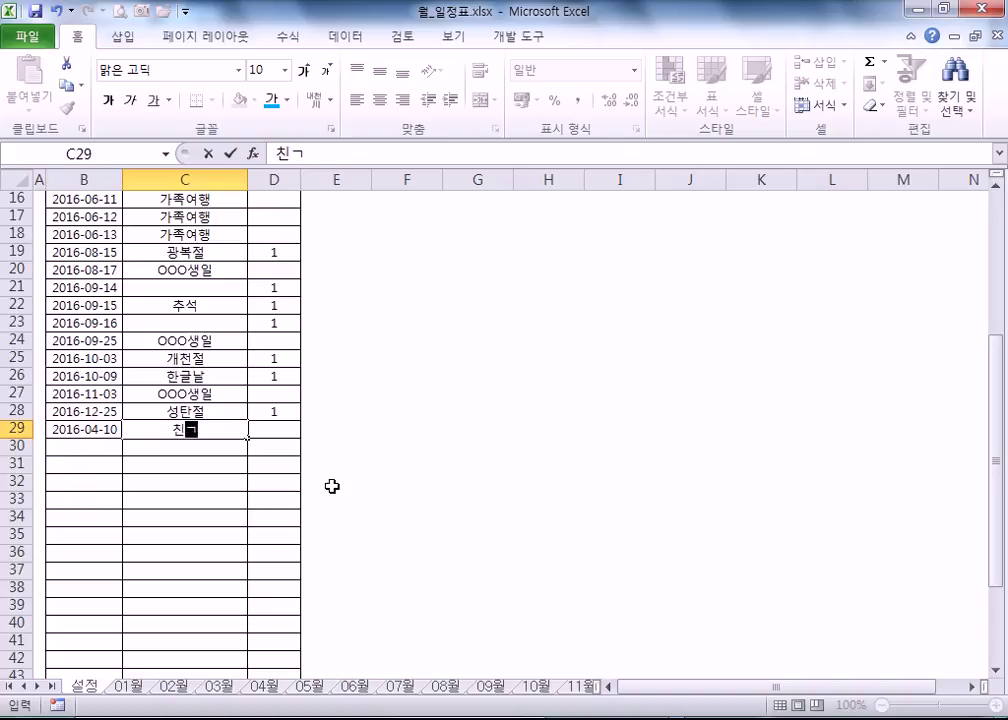
pyautogui.write('미치')
pyautogui.write(')')
pyautogui.write('생ㅇ')
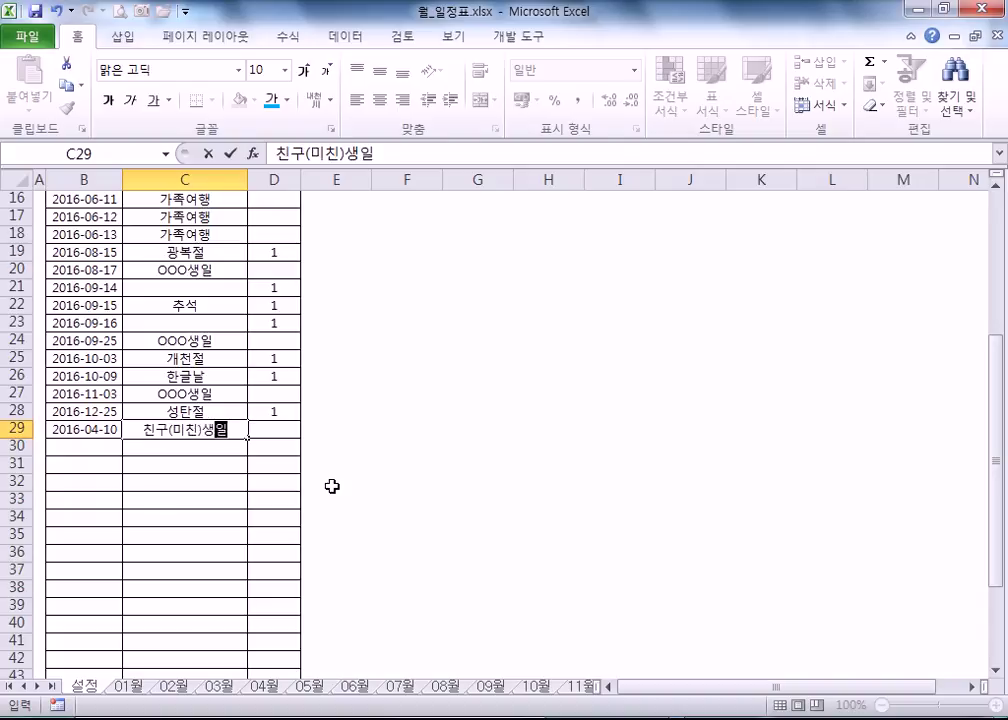
pyautogui.press('Return')
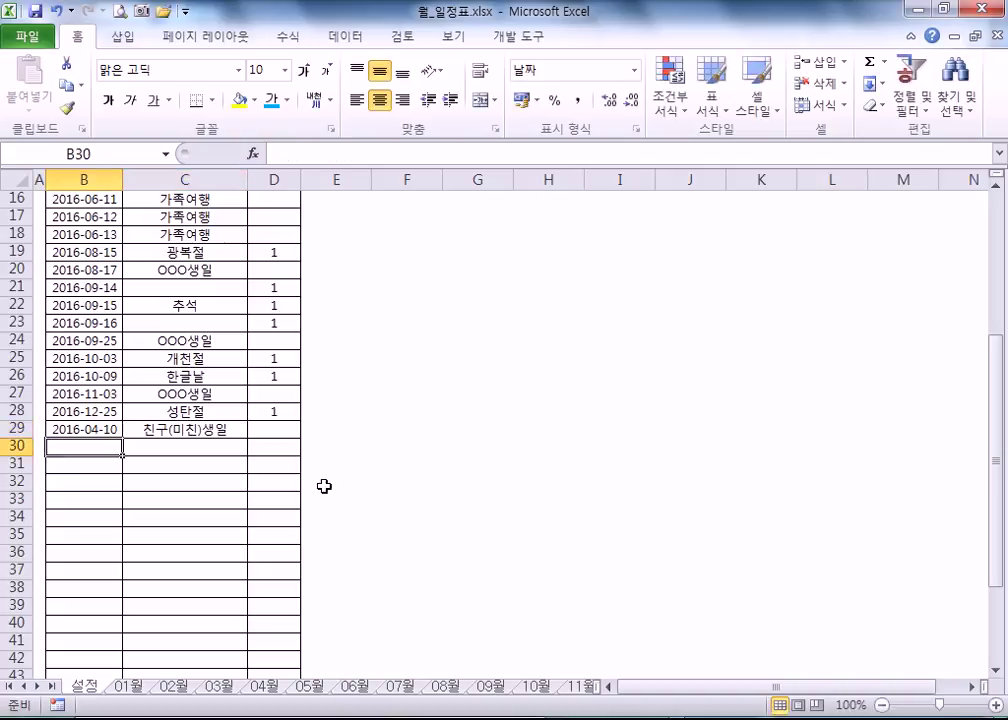
pyautogui.click(295, 429)
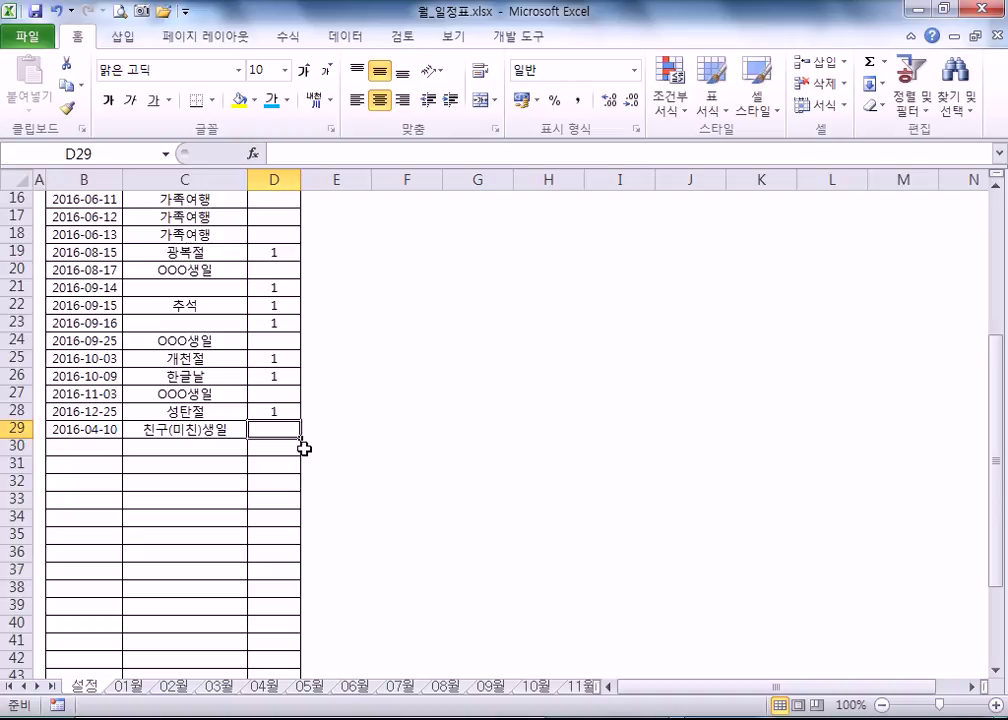
# - Point out the 추석 entry, untitled 2016-09-14 titles and the 2016-11-03 birthday
pyautogui.click(145, 310)
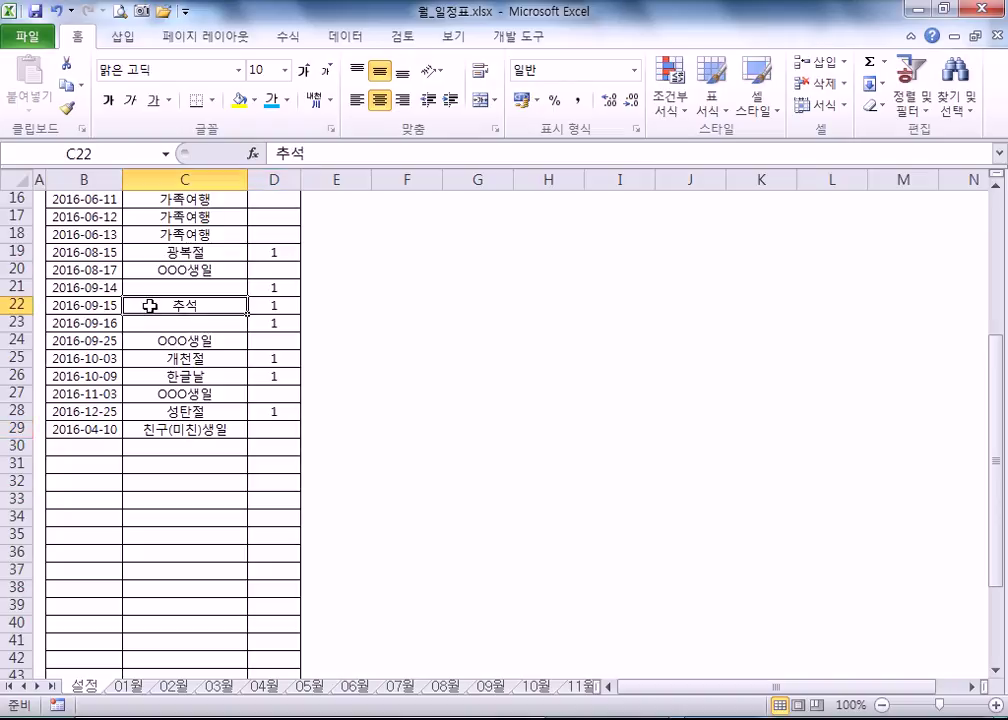
pyautogui.click(160, 288)
pyautogui.click(157, 321)
pyautogui.click(186, 290)
pyautogui.click(197, 322)
pyautogui.click(200, 288)
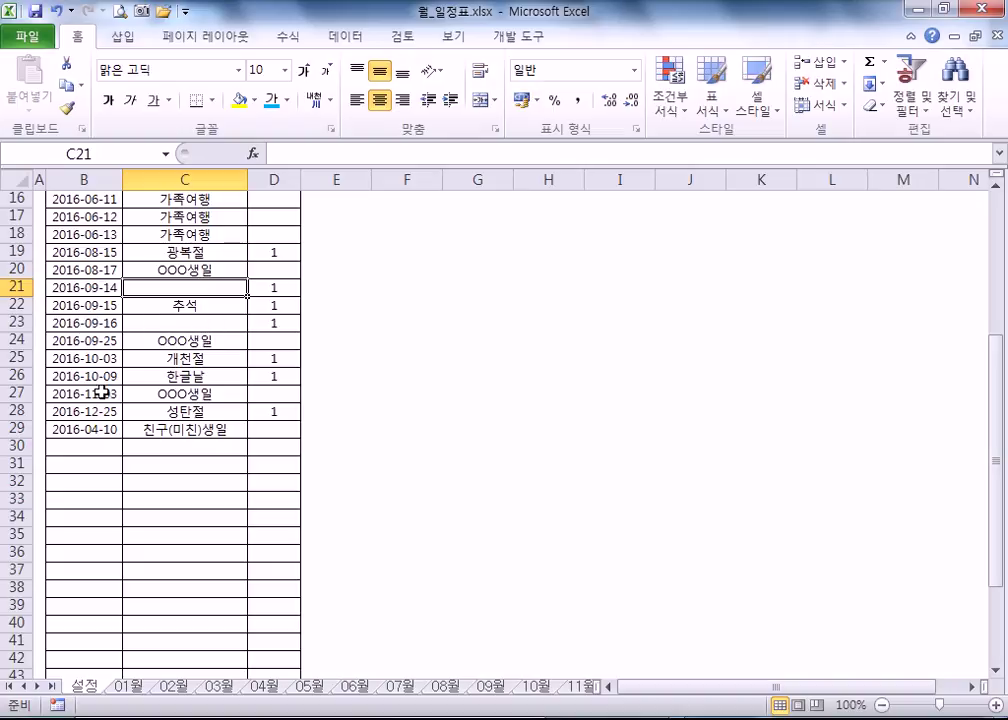
pyautogui.click(100, 394)
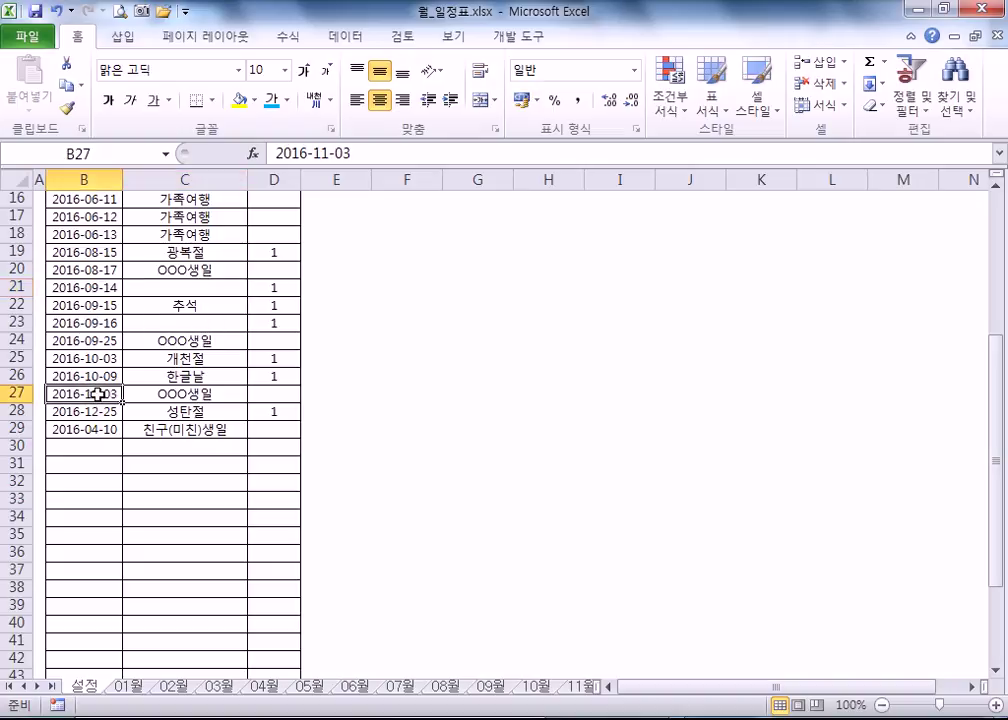
pyautogui.scroll(4, 97, 396)
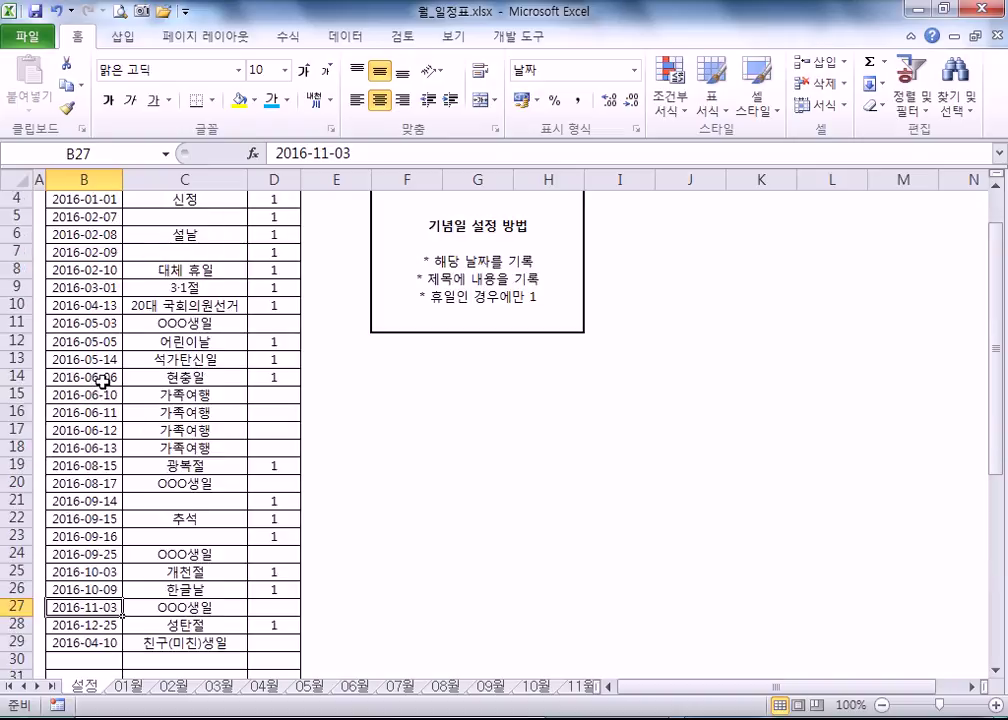
pyautogui.click(100, 377)
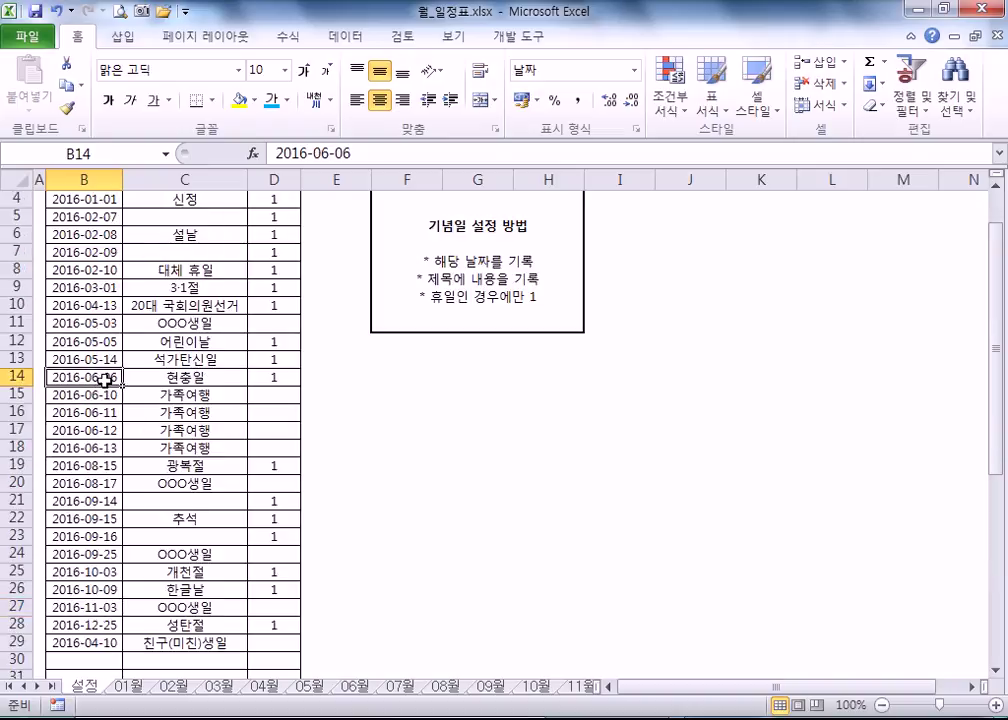
# - Sort the 설정 holiday list by date ascending so 친구(미친)생일 moves to row 10
pyautogui.click(345, 37)
pyautogui.click(384, 74)
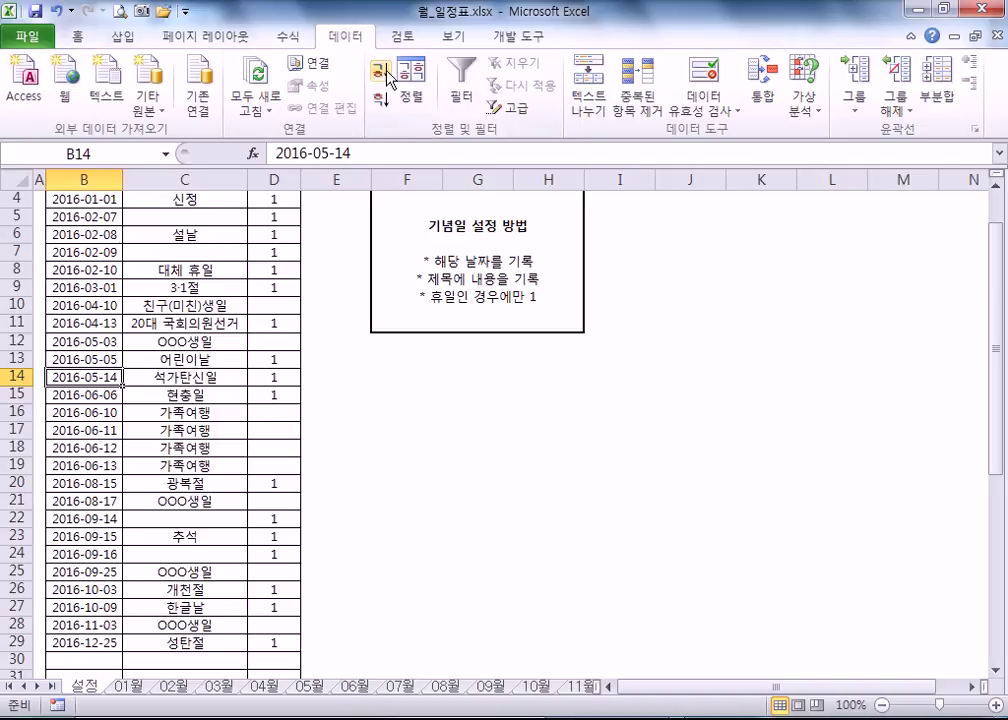
pyautogui.scroll(-4, 62, 278)
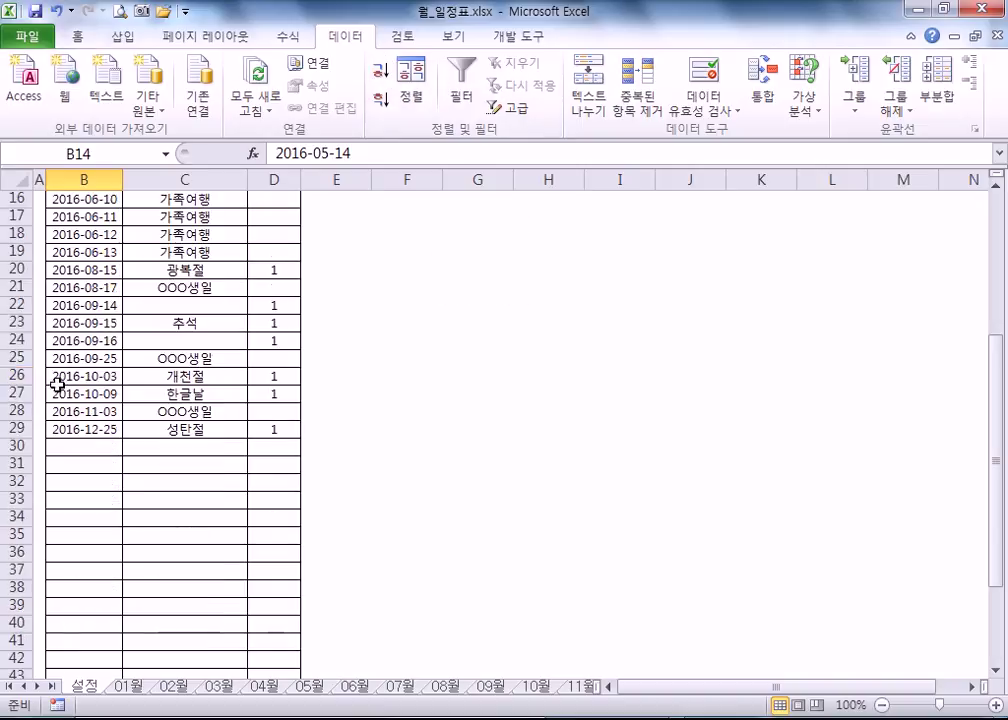
pyautogui.scroll(5, 68, 372)
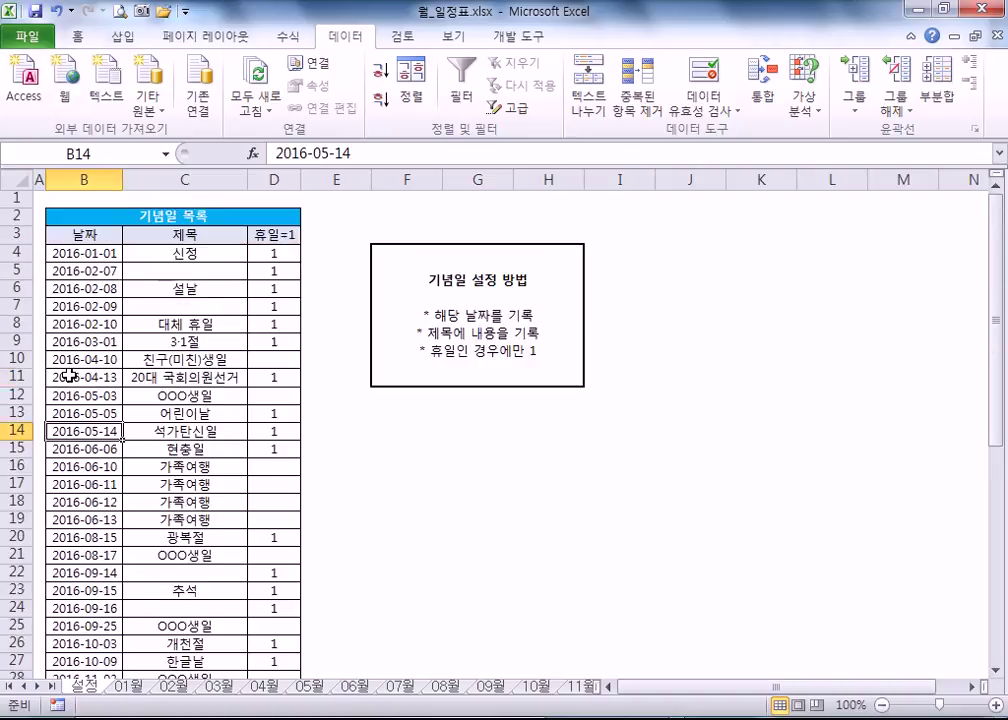
pyautogui.scroll(-4, 70, 372)
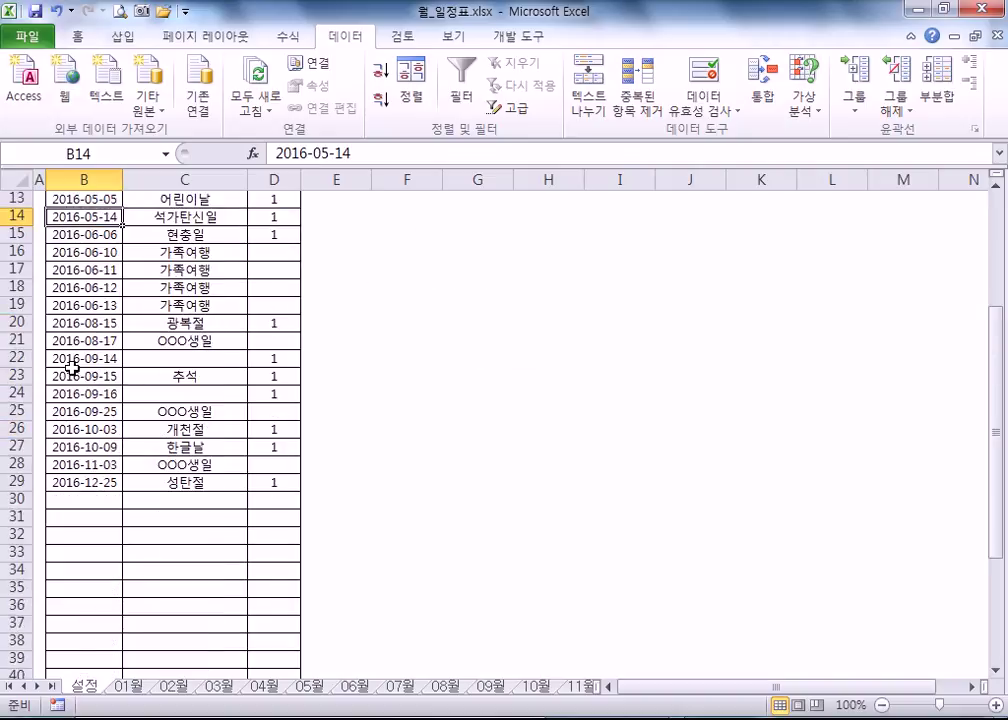
pyautogui.scroll(4, 62, 355)
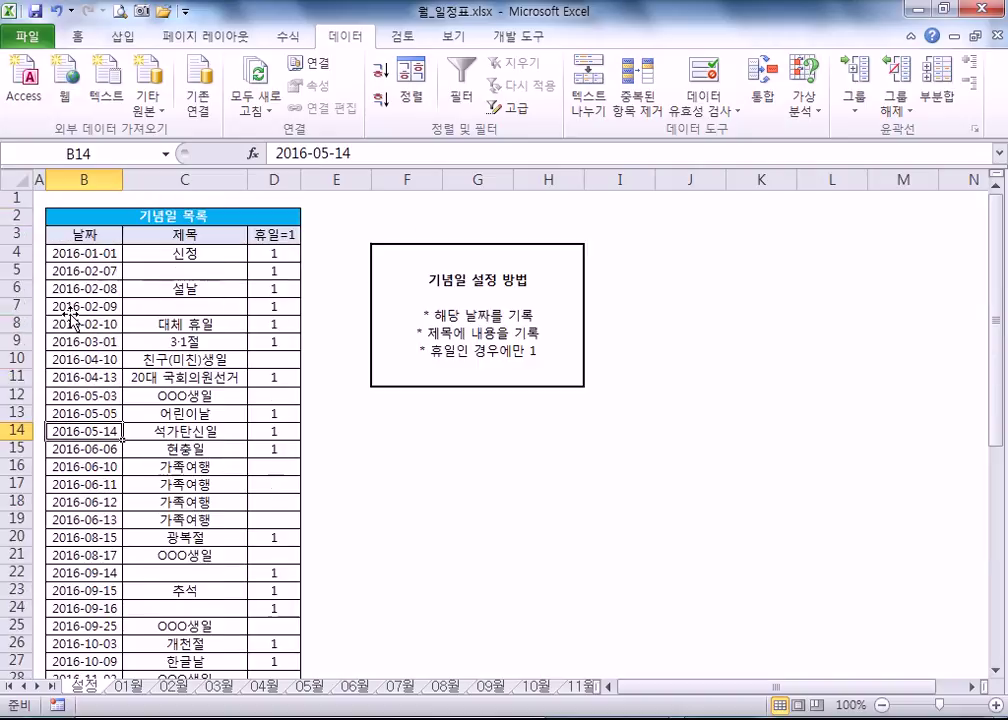
# - Review the sorted holiday list range, then view the 01월 calendar with 신정 on January 1
pyautogui.moveTo(93, 254); pyautogui.dragTo(277, 645)
pyautogui.scroll(-4, 277, 640)
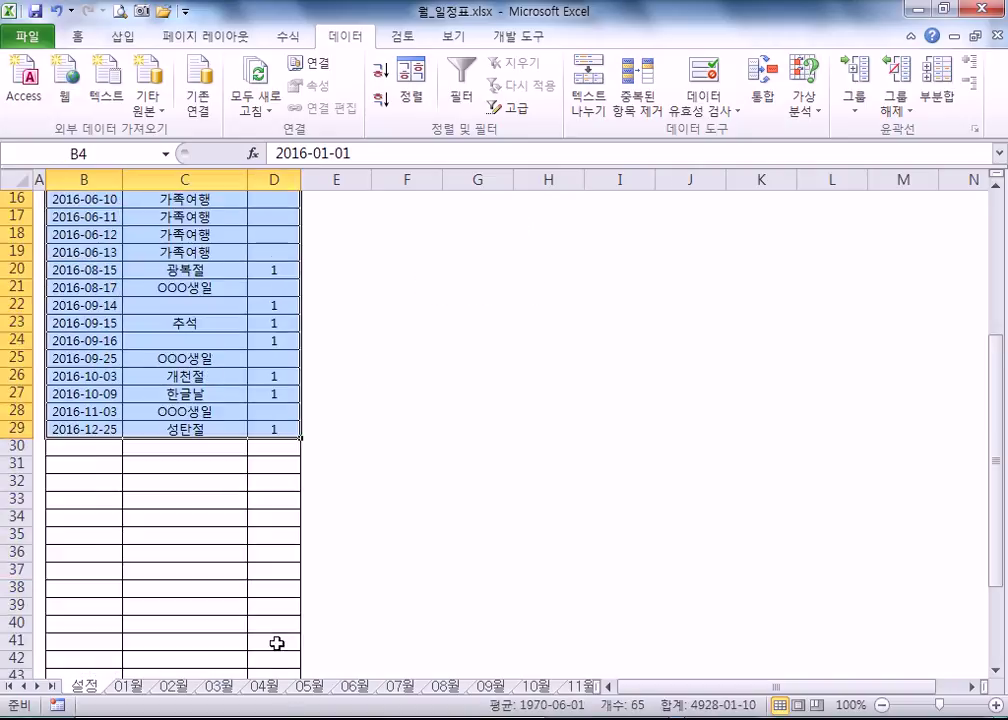
pyautogui.scroll(4, 216, 585)
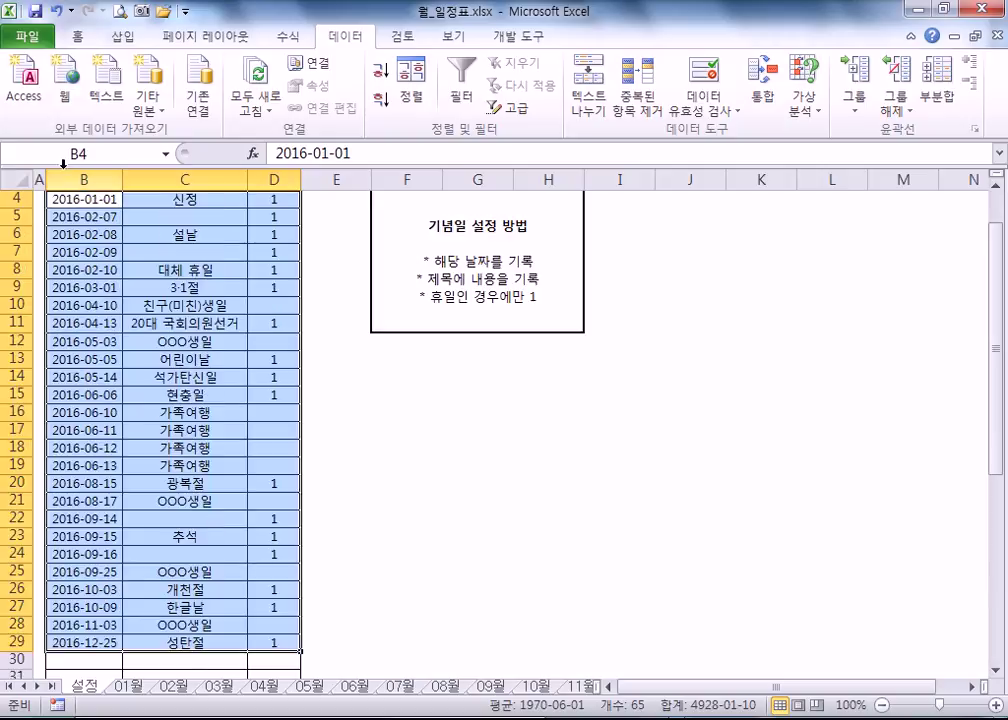
pyautogui.scroll(1, 150, 210)
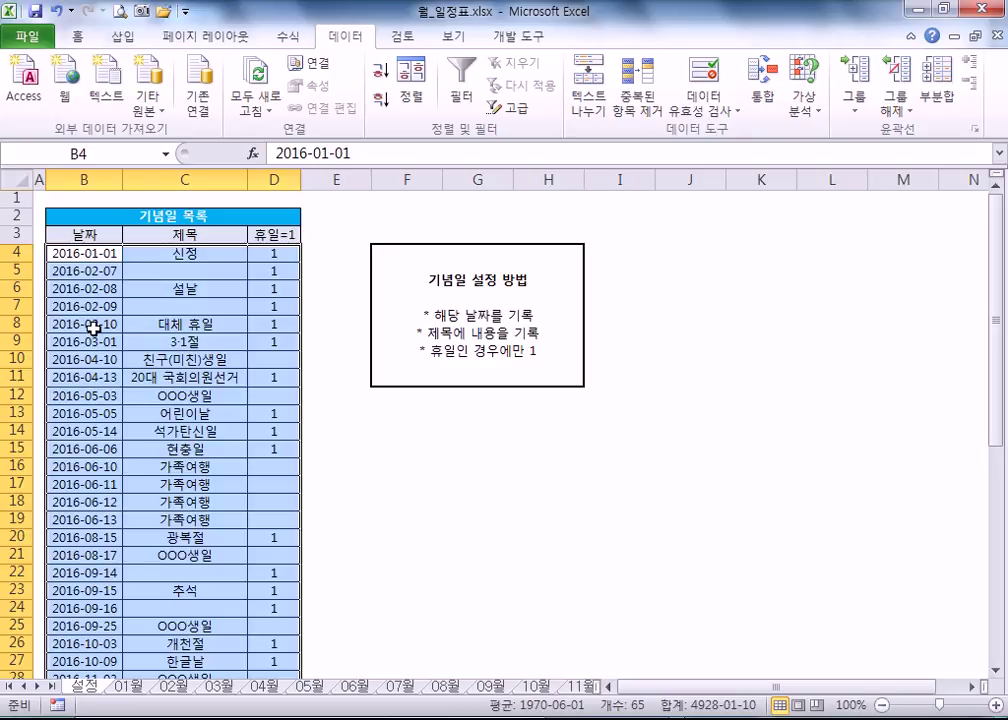
pyautogui.click(64, 253)
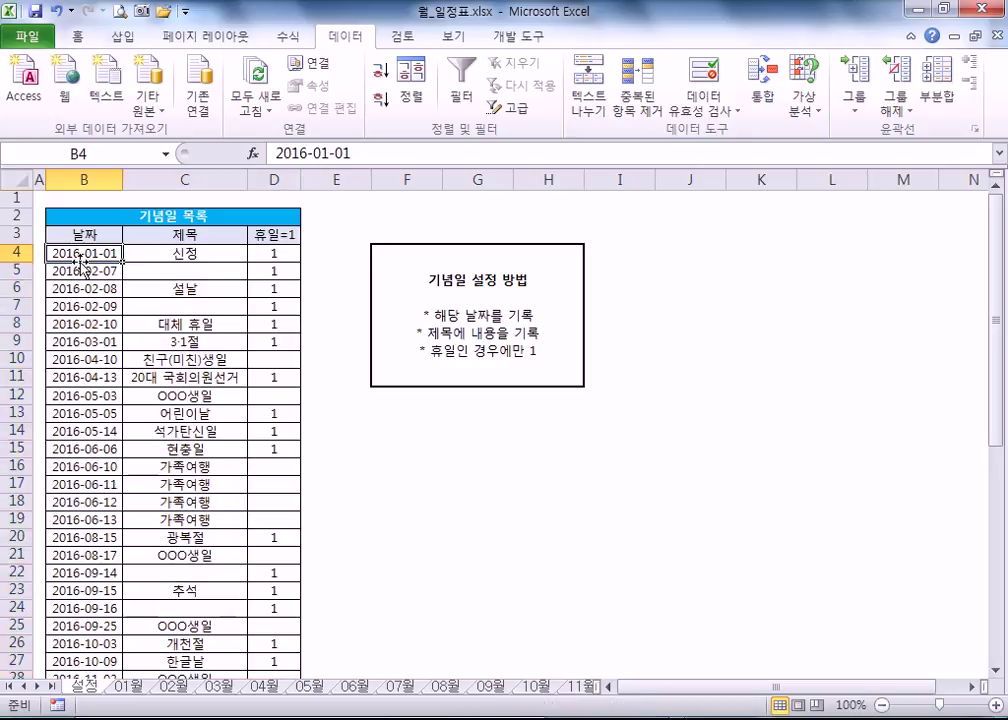
pyautogui.scroll(-1, 192, 362)
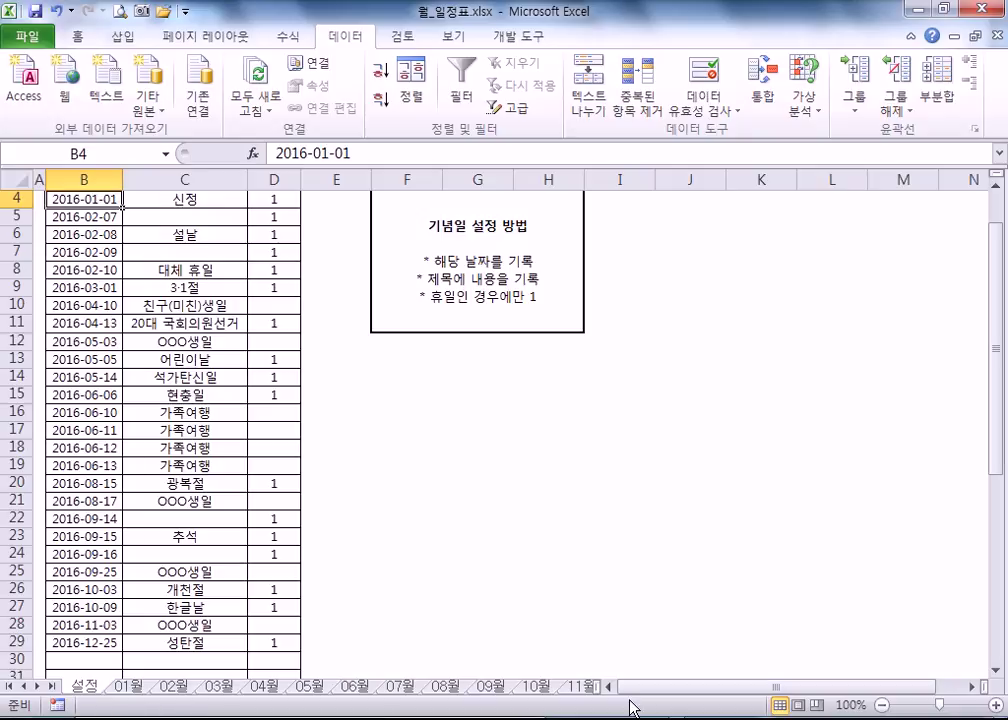
pyautogui.click(128, 686)
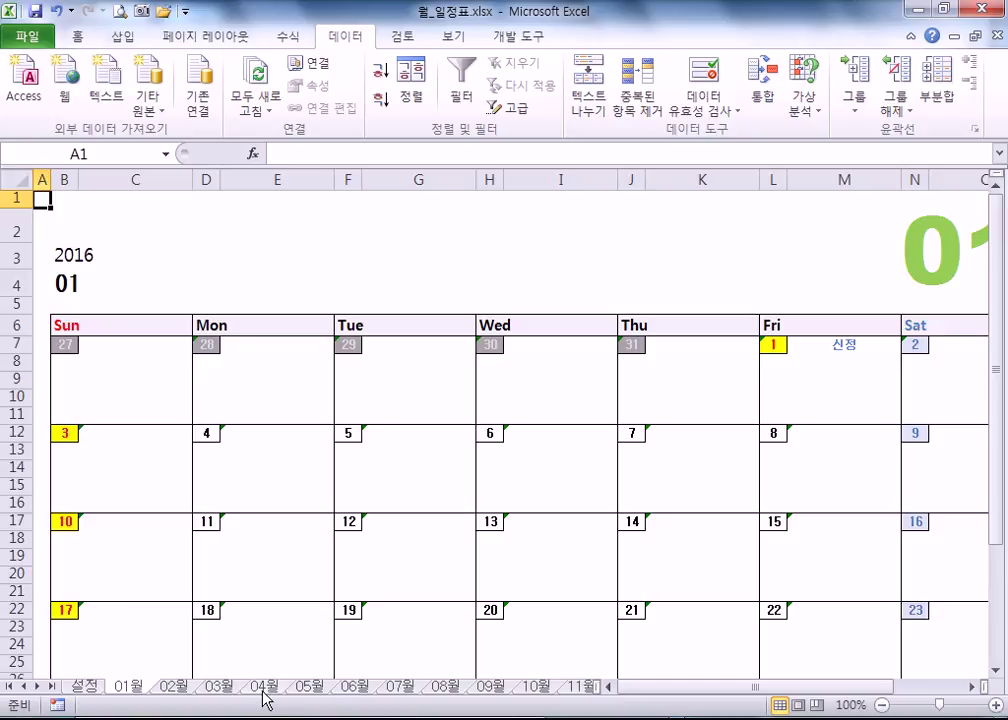
# - Check the 2016-04-10 entry in the 설정 list, then find the 10th on the 04월 calendar
pyautogui.click(224, 689)
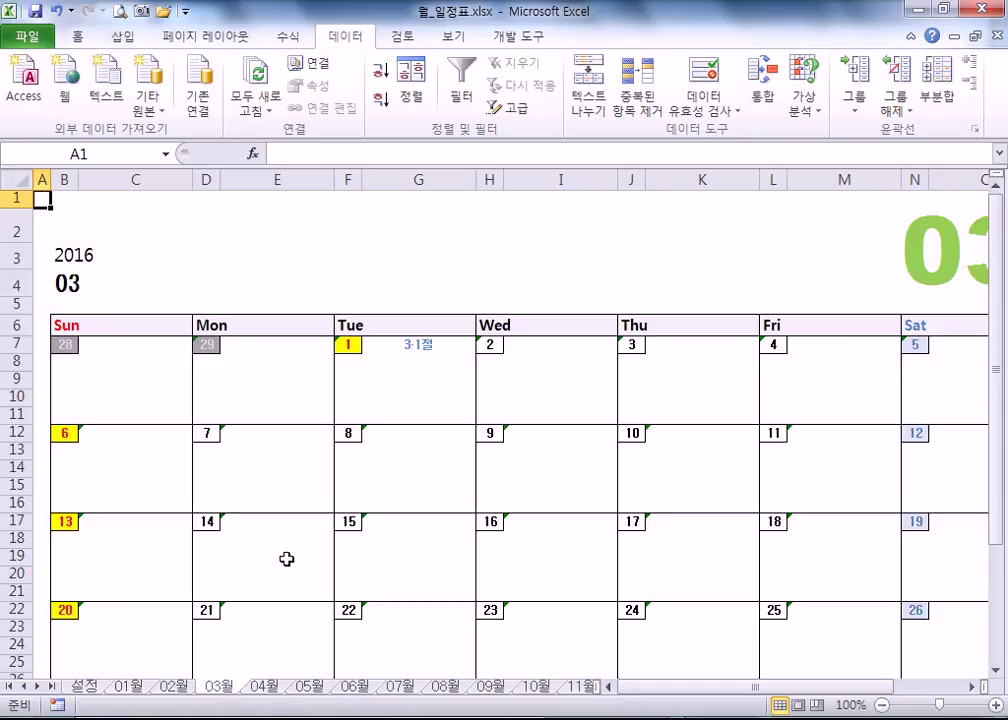
pyautogui.click(92, 688)
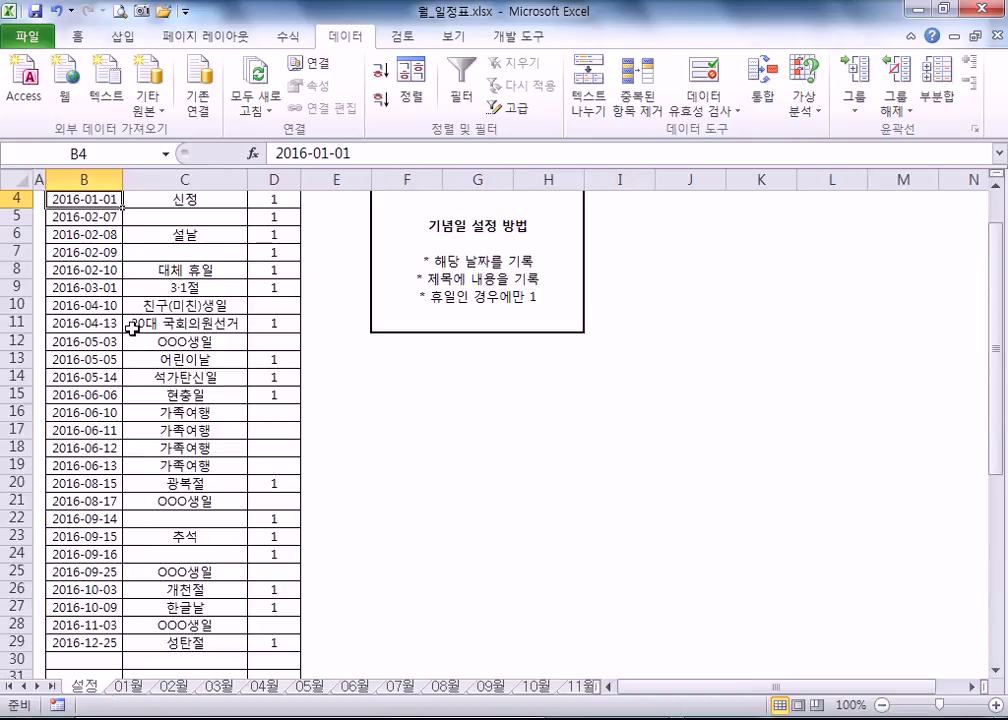
pyautogui.click(84, 305)
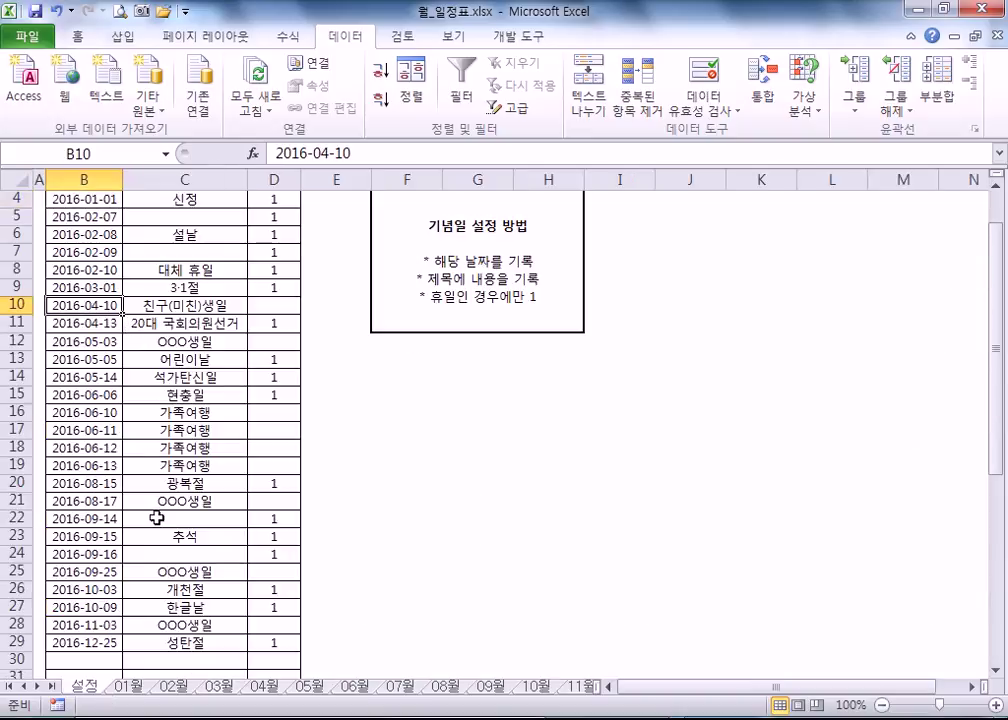
pyautogui.click(264, 686)
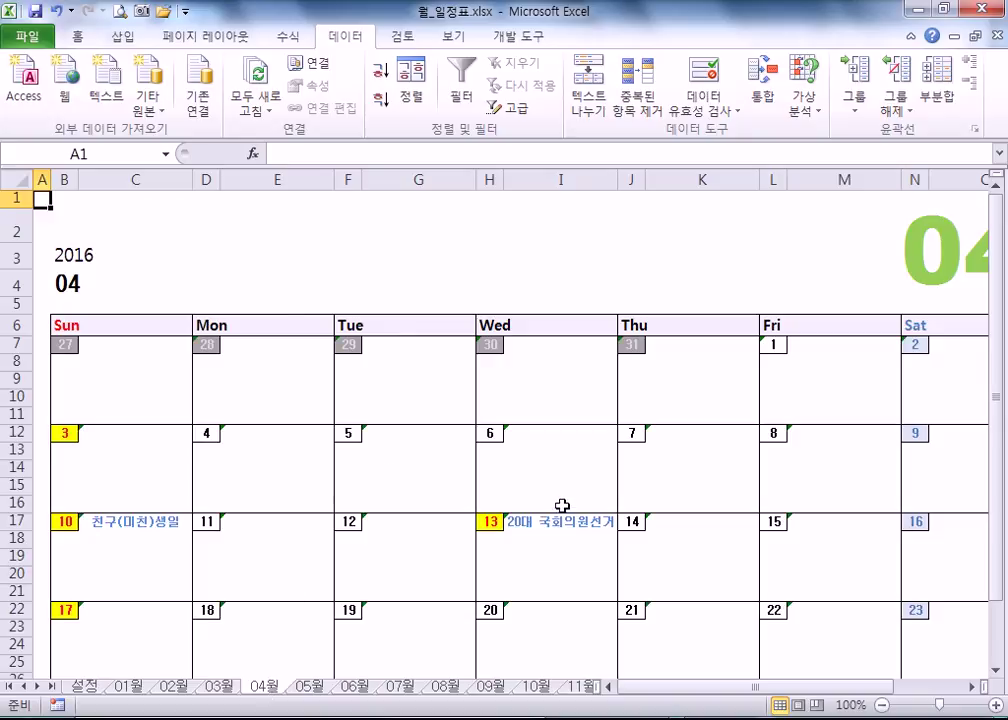
pyautogui.click(124, 538)
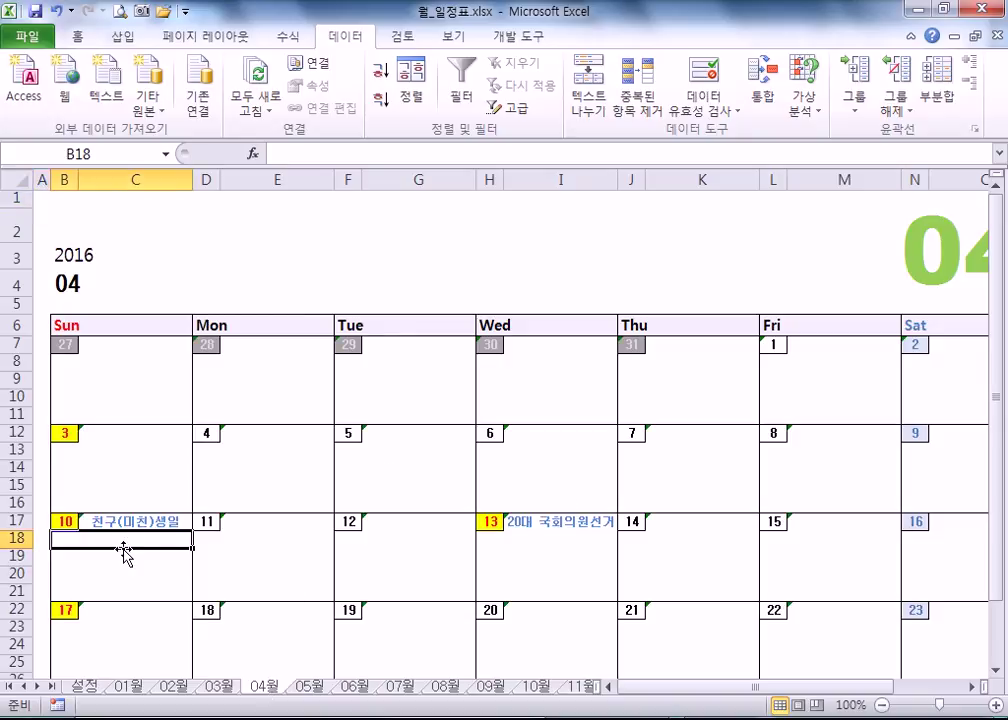
pyautogui.scroll(-3, 124, 548)
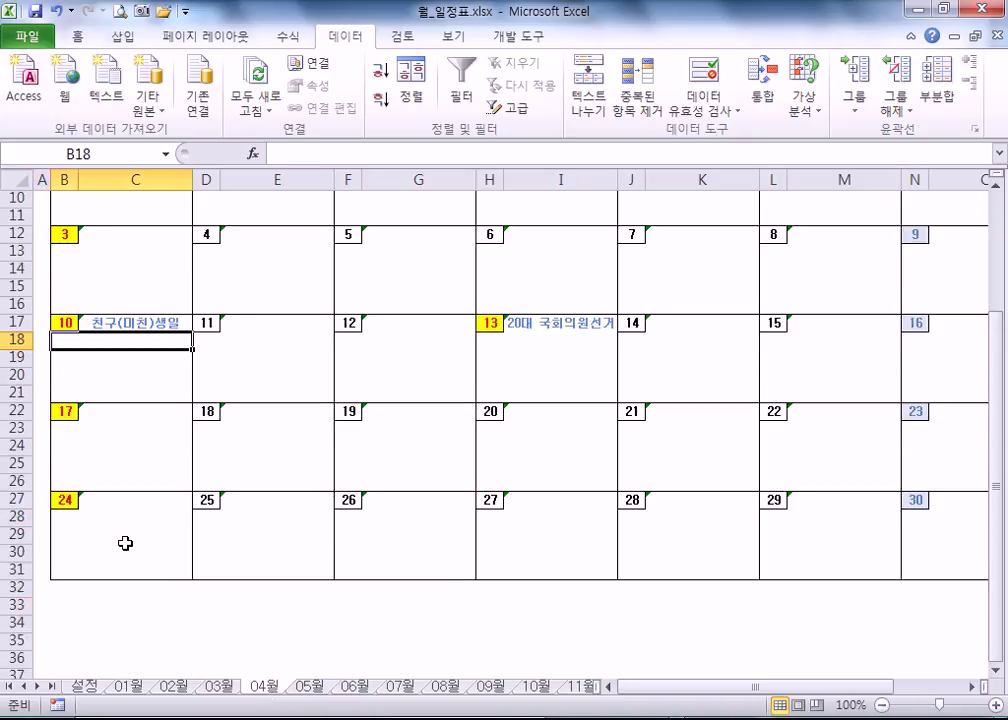
pyautogui.scroll(1, 124, 543)
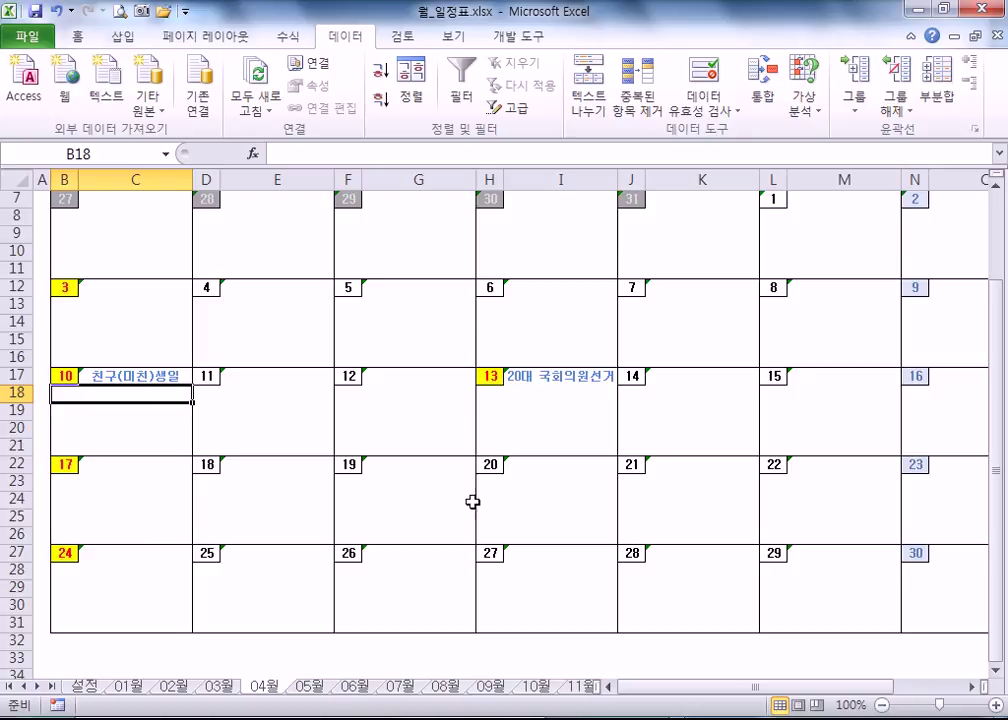
# - Inspect the IFERROR(VLOOKUP) holiday formula beside April 13 on the 04월 calendar
pyautogui.click(539, 380)
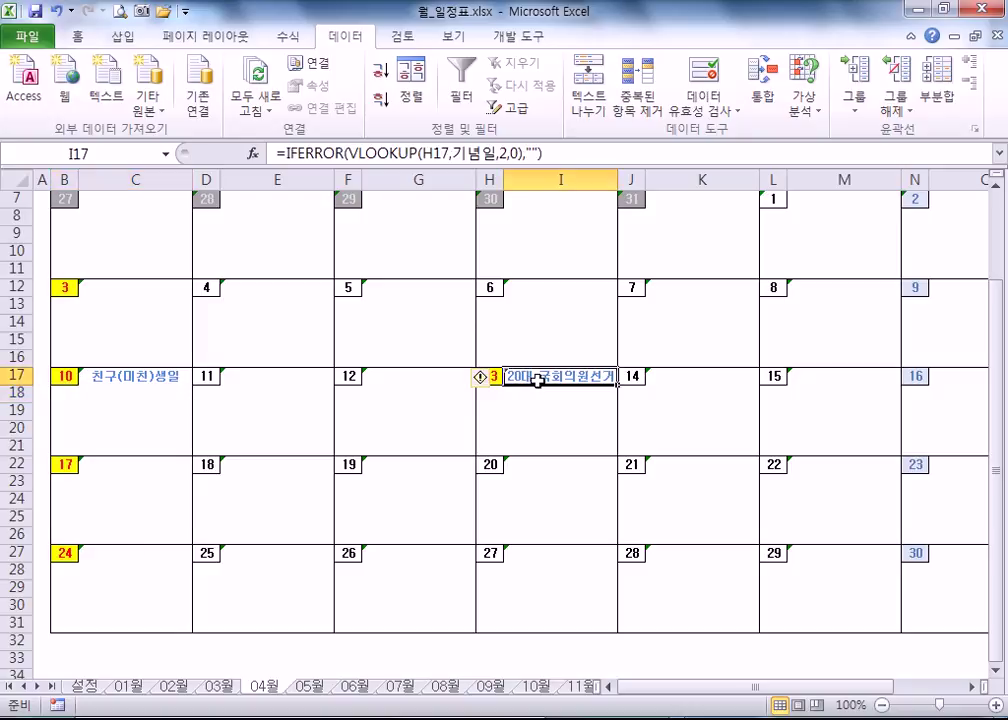
pyautogui.click(99, 408)
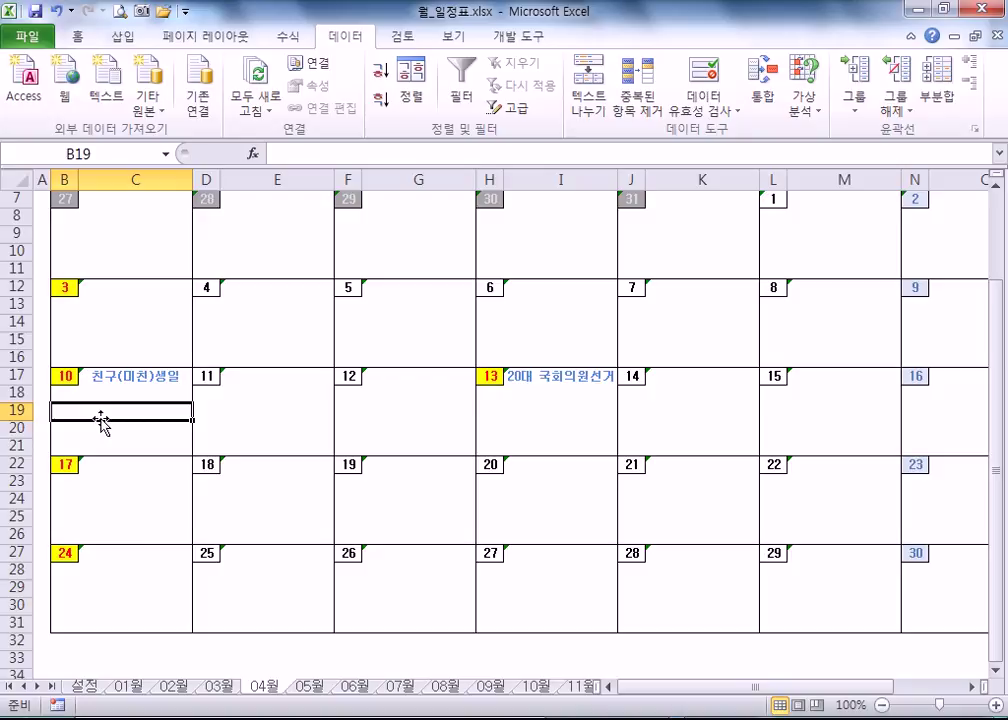
pyautogui.scroll(2, 228, 435)
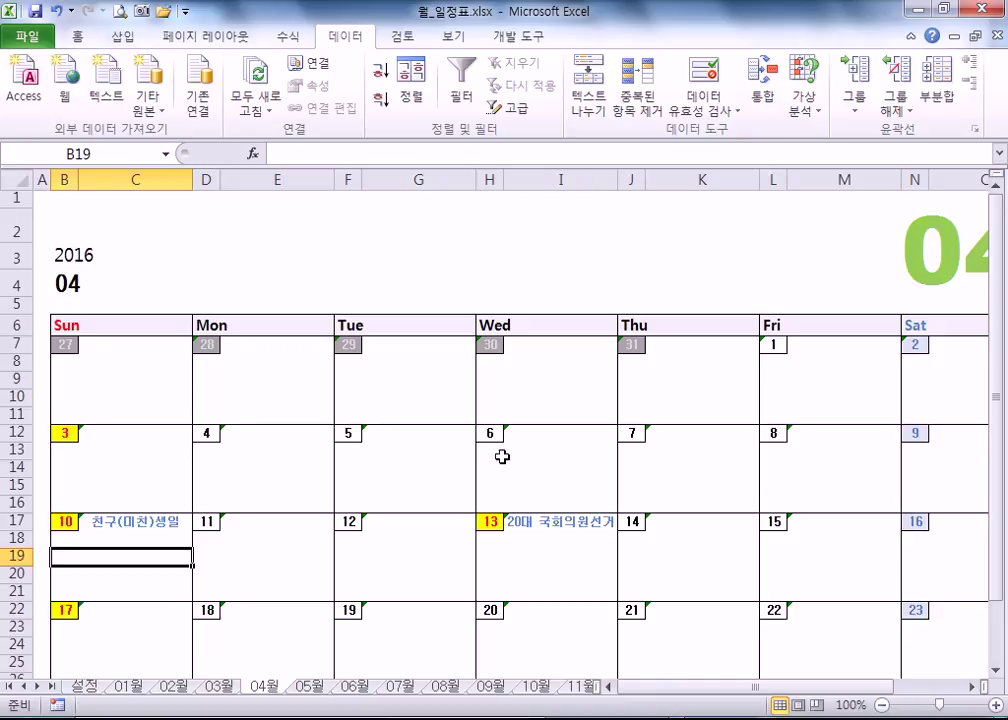
pyautogui.click(531, 436)
pyautogui.click(526, 524)
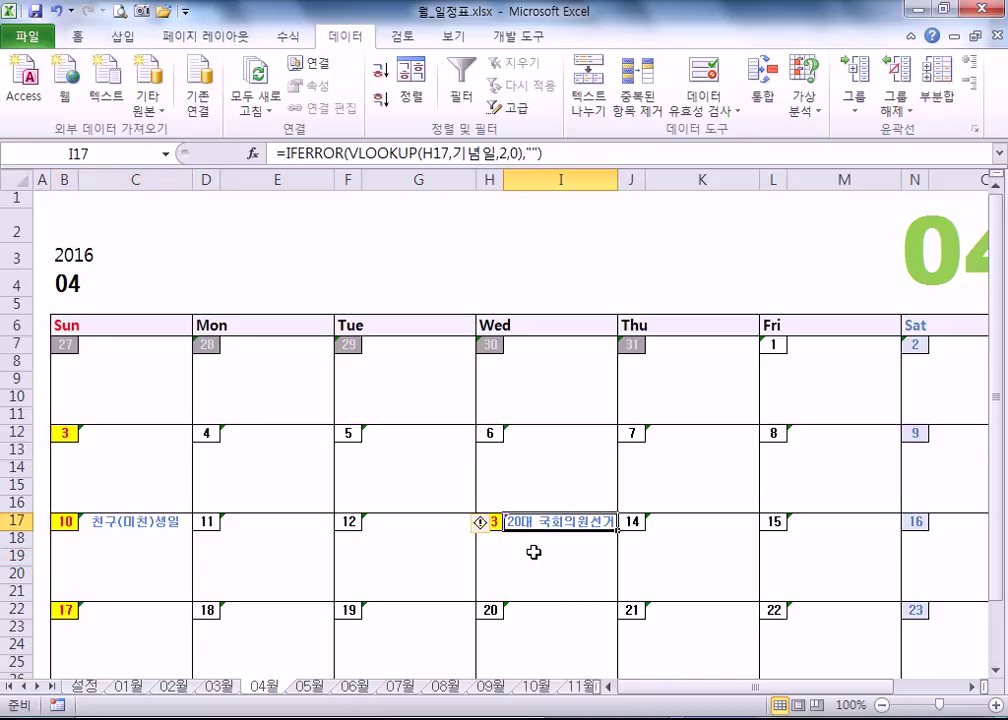
pyautogui.click(534, 552)
pyautogui.click(535, 527)
pyautogui.scroll(-2, 506, 342)
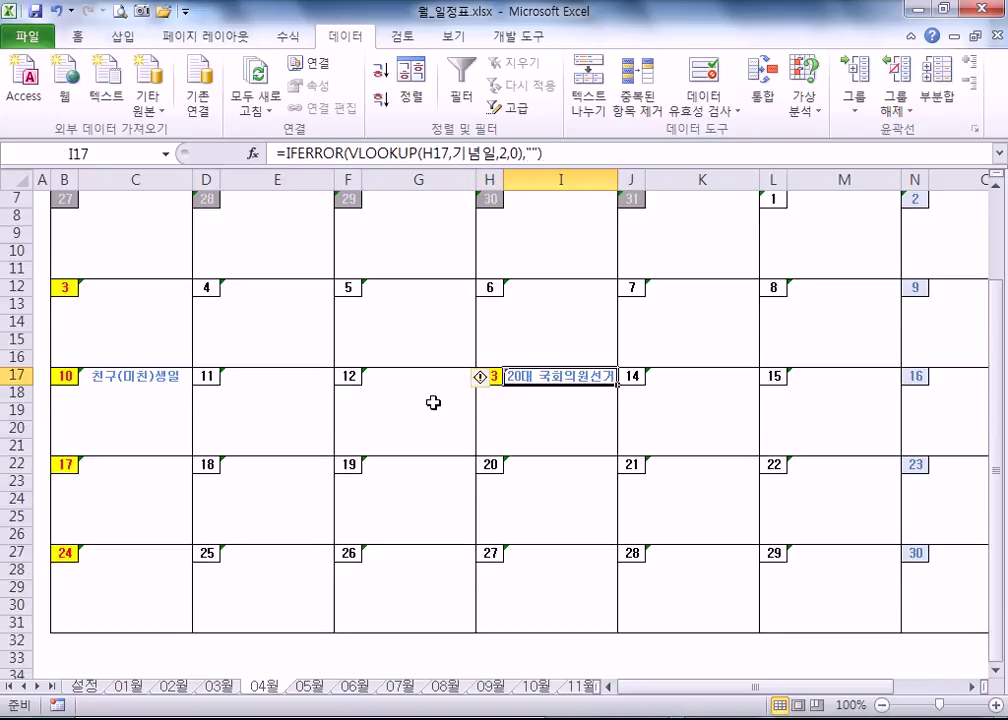
pyautogui.click(400, 410)
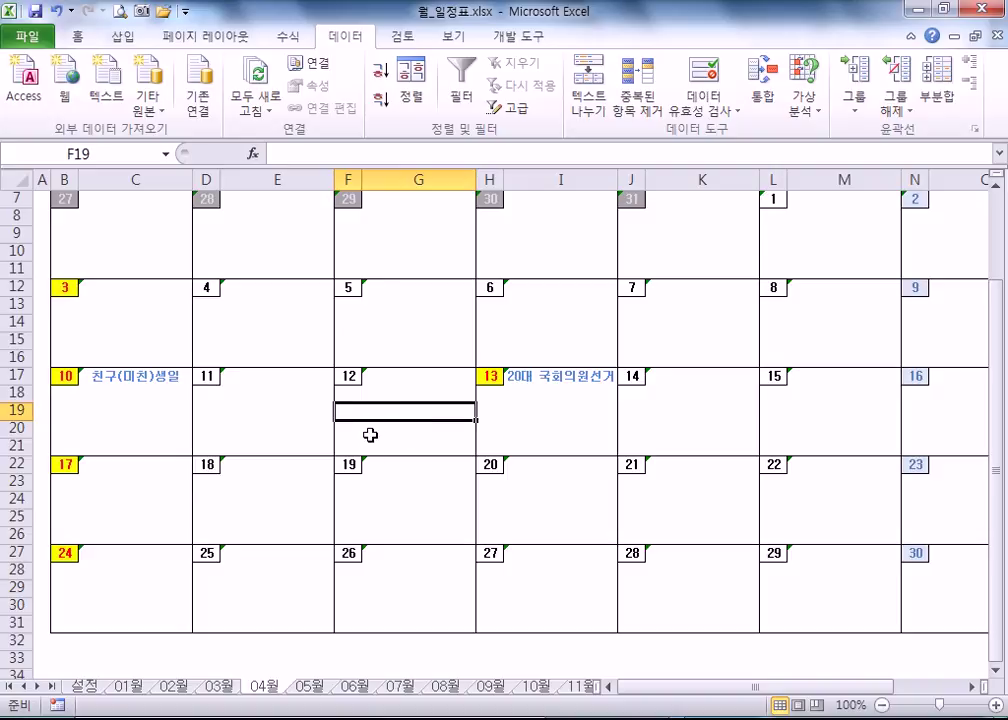
# - Select the 설정 holiday list range and its 성탄절 entry
pyautogui.click(85, 686)
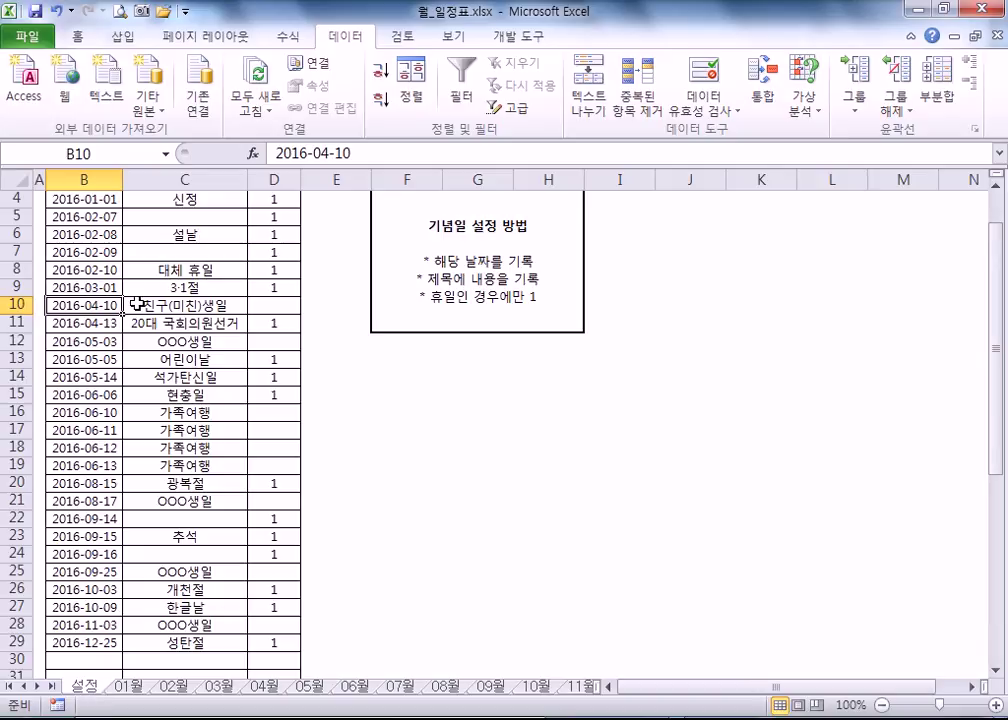
pyautogui.scroll(1, 139, 303)
pyautogui.moveTo(155, 253); pyautogui.dragTo(235, 568)
pyautogui.scroll(-4, 180, 515)
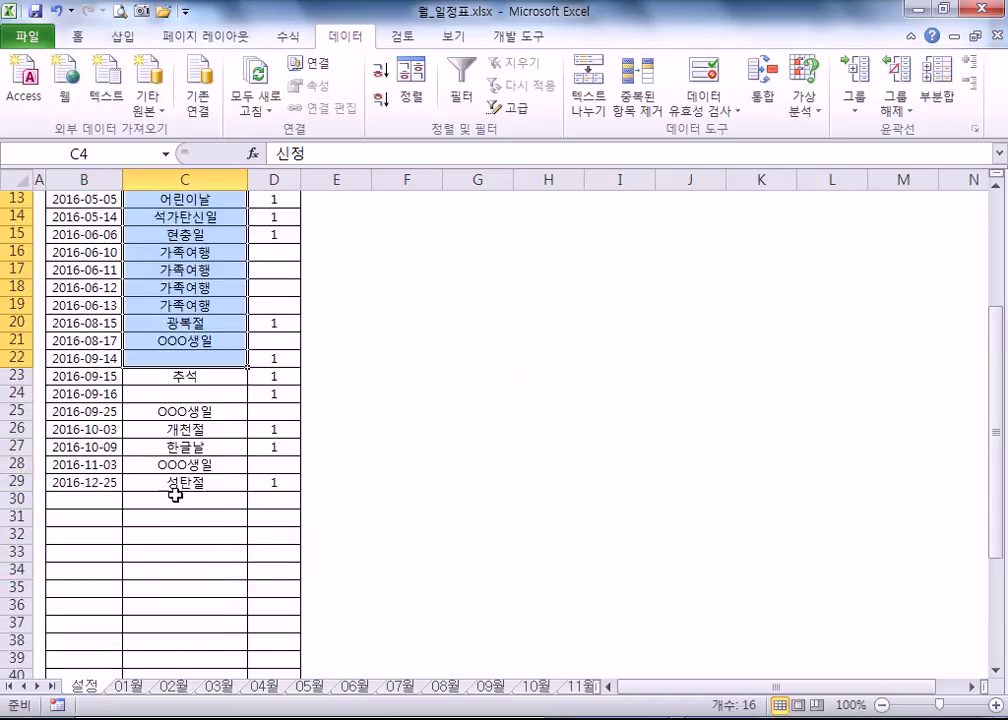
pyautogui.click(172, 482)
# - On the 04월 calendar, select the first week's date cells and the space under the 30th
pyautogui.click(270, 687)
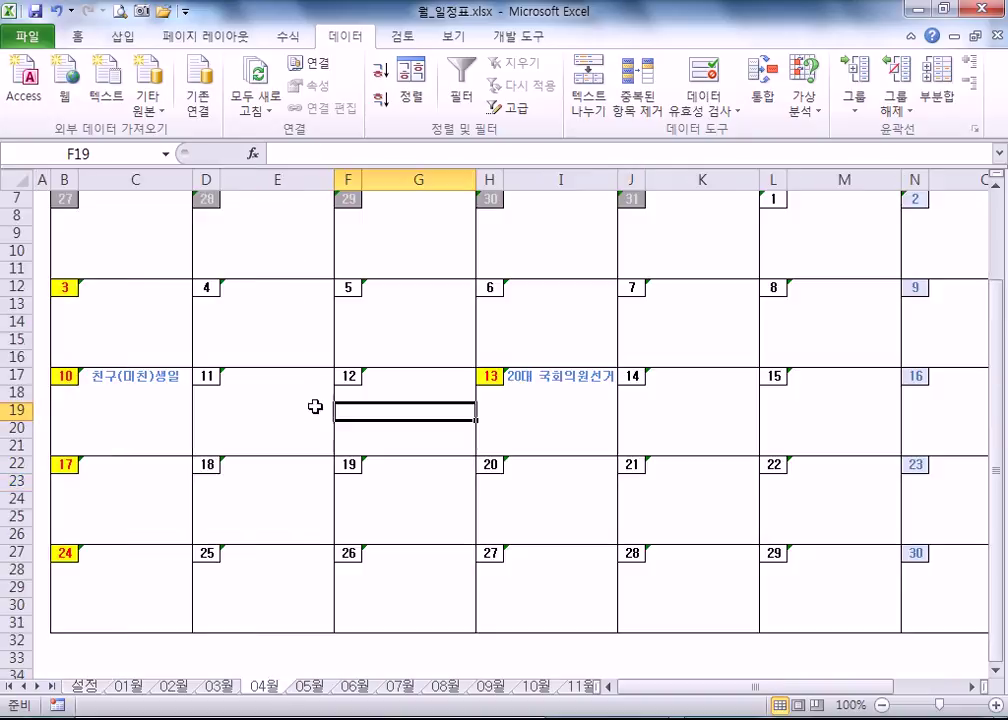
pyautogui.scroll(2, 338, 446)
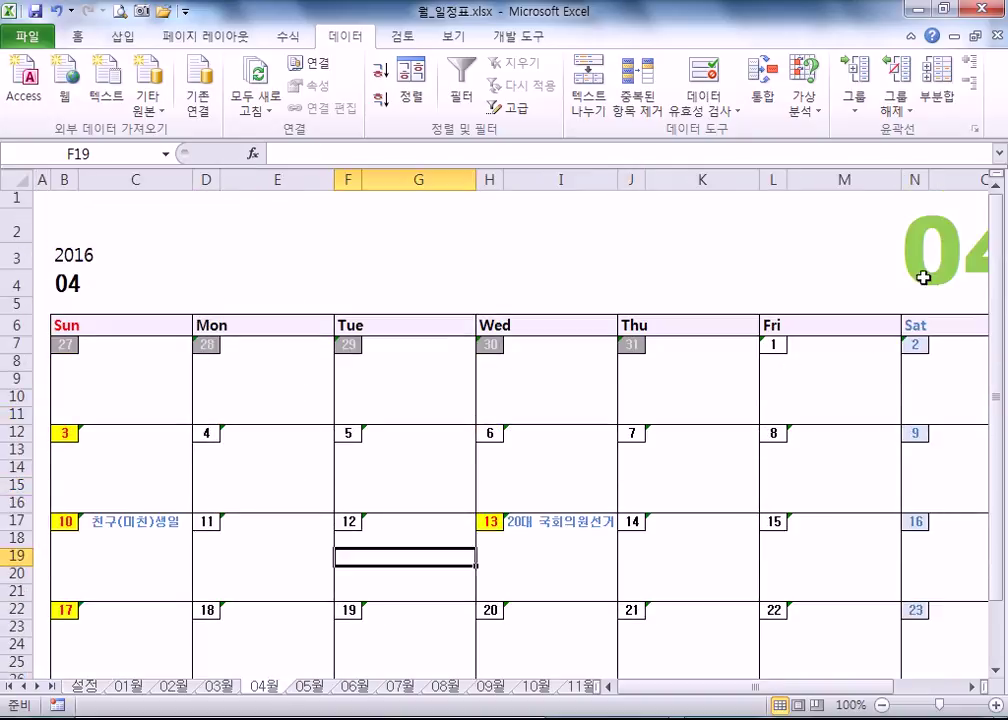
pyautogui.moveTo(650, 348); pyautogui.dragTo(79, 346)
pyautogui.scroll(-5, 625, 350)
pyautogui.scroll(1, 773, 481)
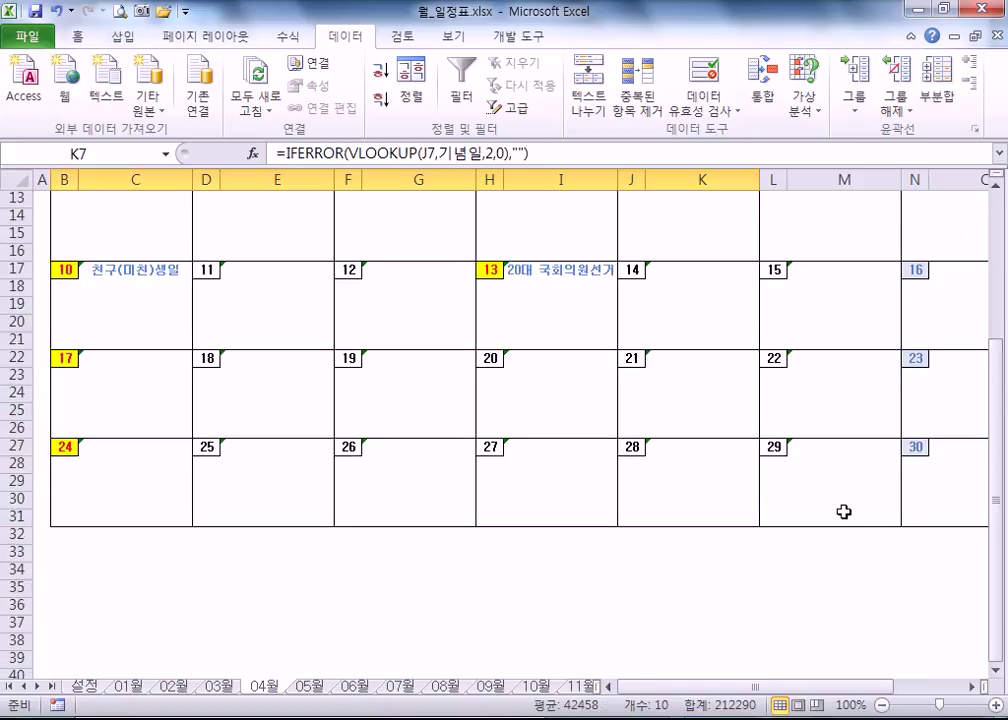
pyautogui.moveTo(693, 690)
pyautogui.mouseDown()
pyautogui.moveTo(755, 686)
pyautogui.moveTo(754, 697)
pyautogui.moveTo(710, 705)
pyautogui.moveTo(755, 690)
pyautogui.moveTo(700, 688)
pyautogui.mouseUp()
pyautogui.click(776, 472)
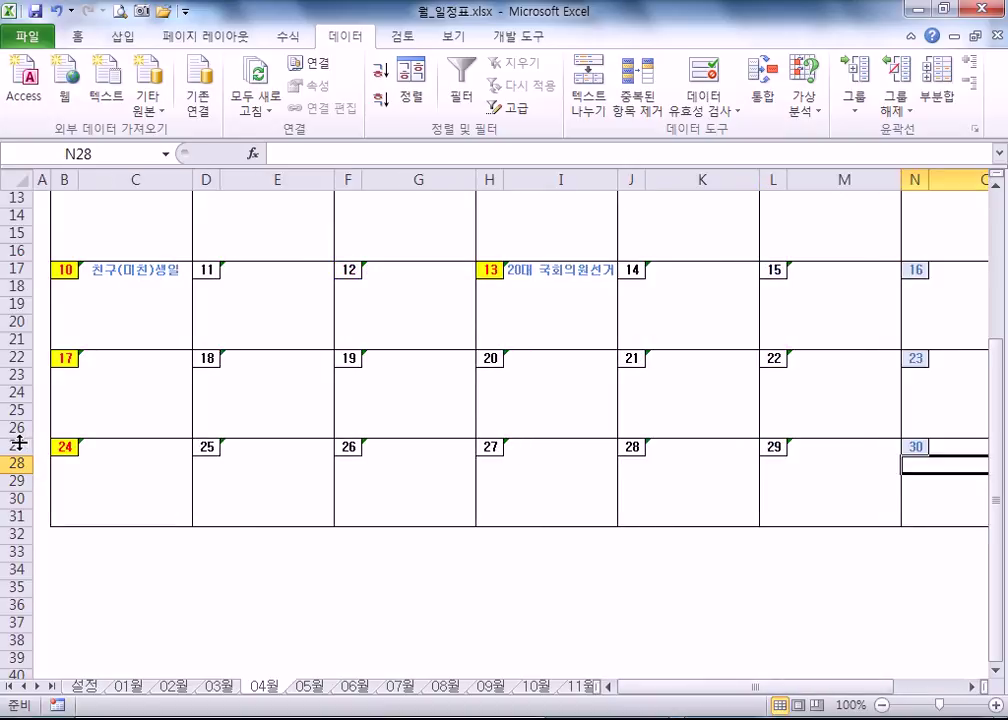
pyautogui.moveTo(12, 447); pyautogui.dragTo(47, 523)
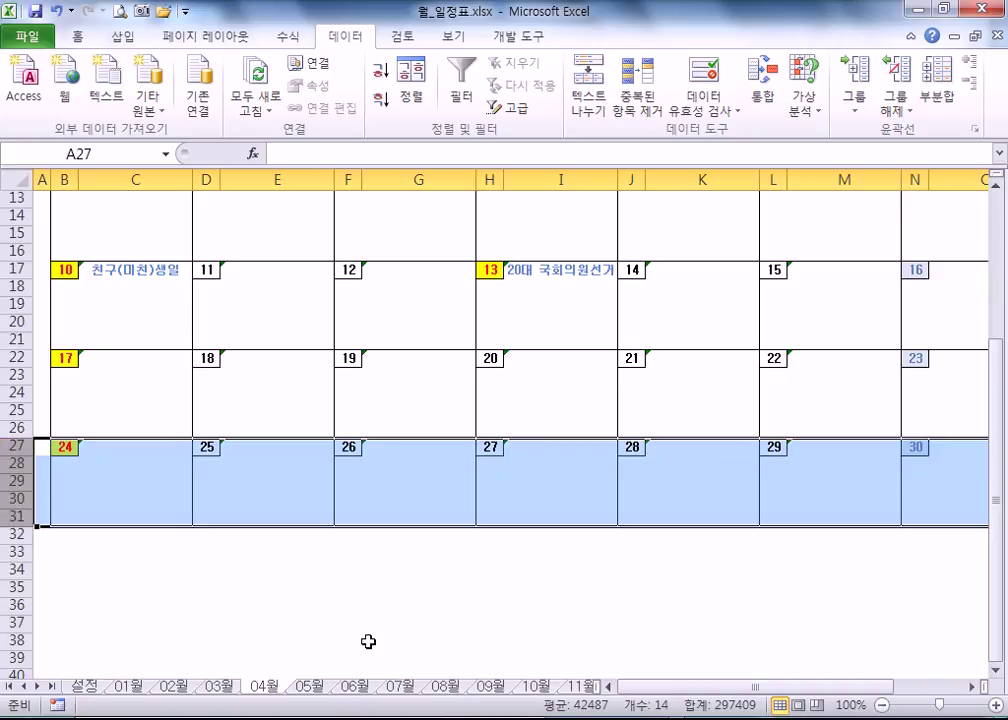
pyautogui.hotkey('ctrl', 'c')
pyautogui.click(18, 534)
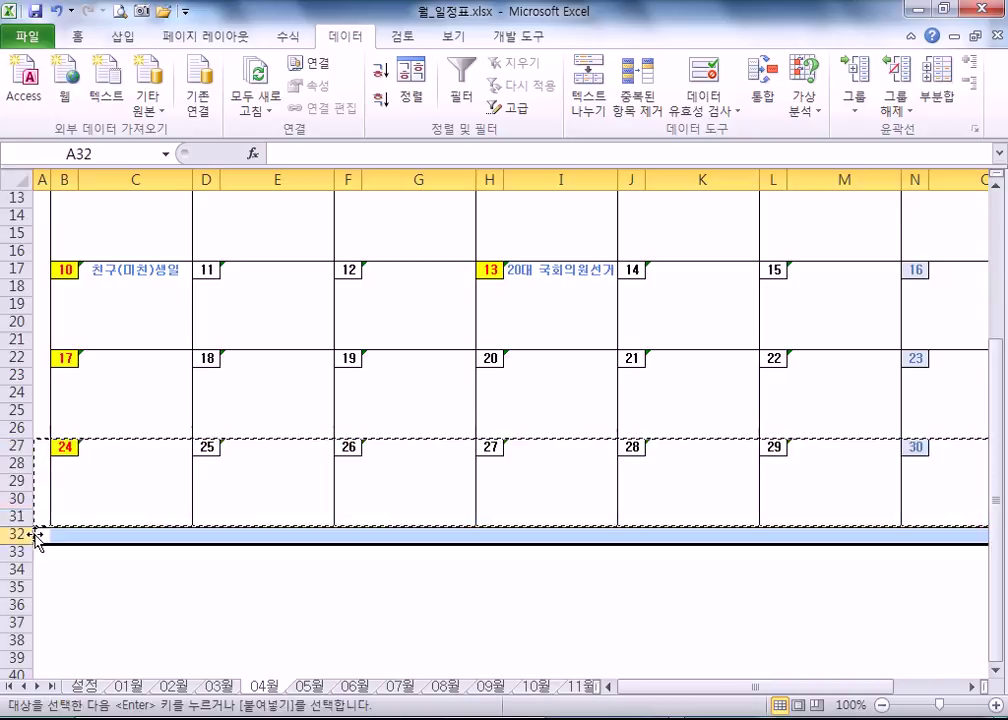
pyautogui.hotkey('ctrl', 'v')
pyautogui.click(106, 541)
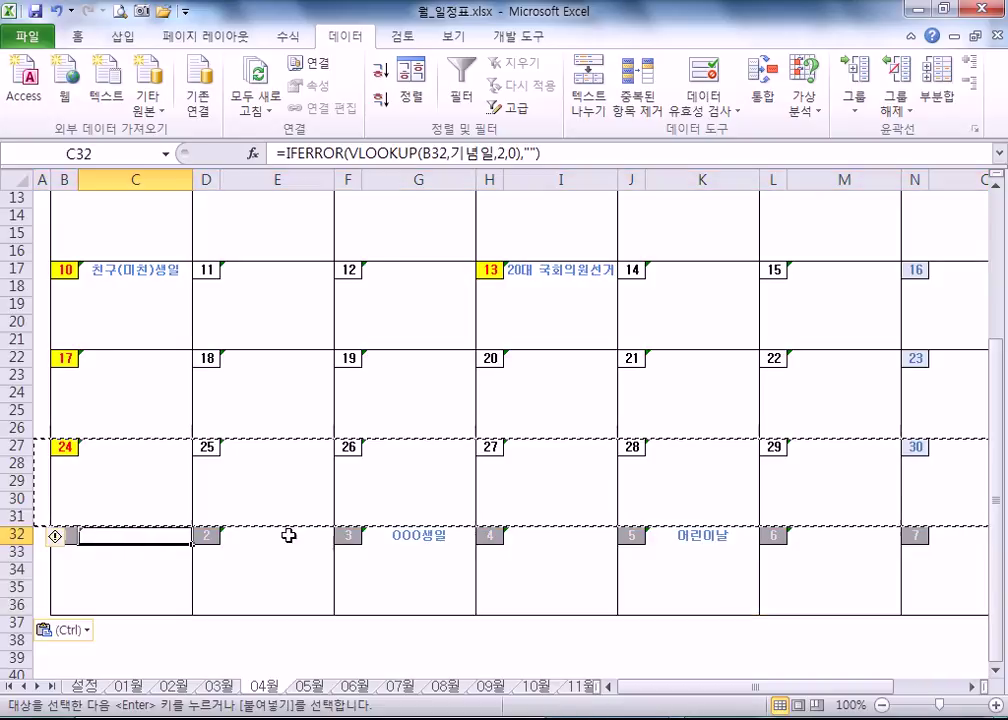
pyautogui.press('Escape')
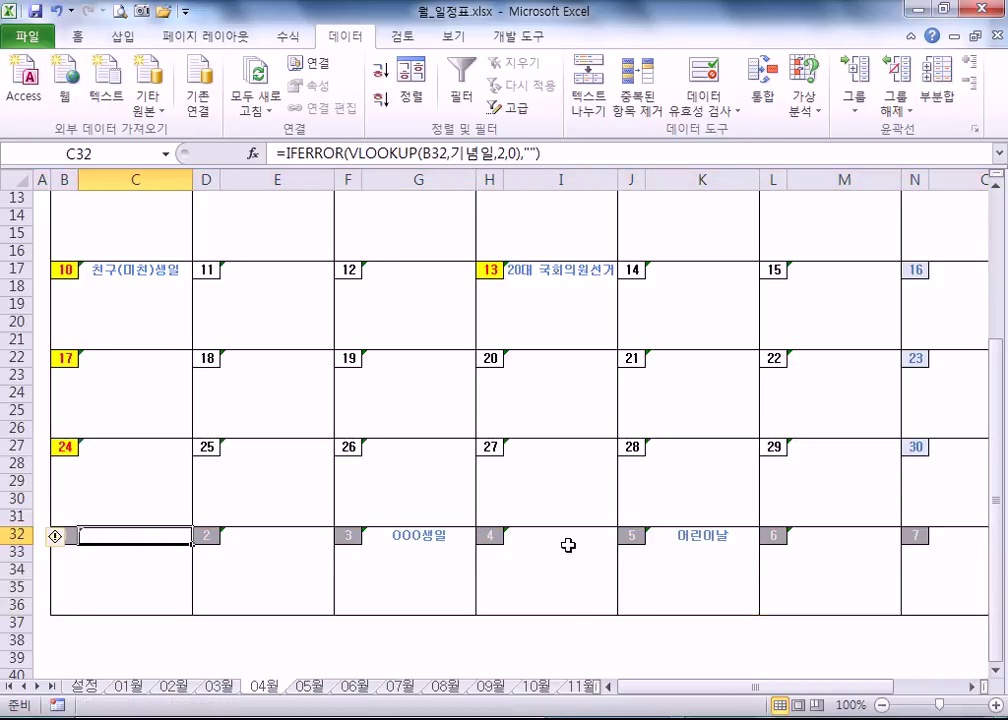
pyautogui.click(110, 587)
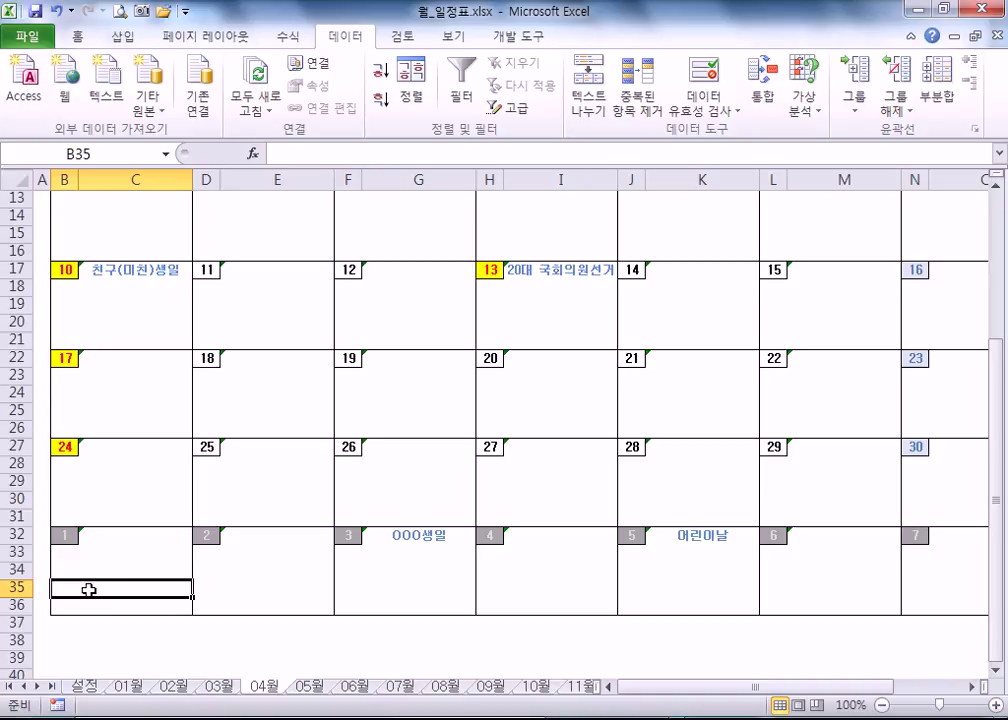
pyautogui.hotkey('ctrl', 'z')
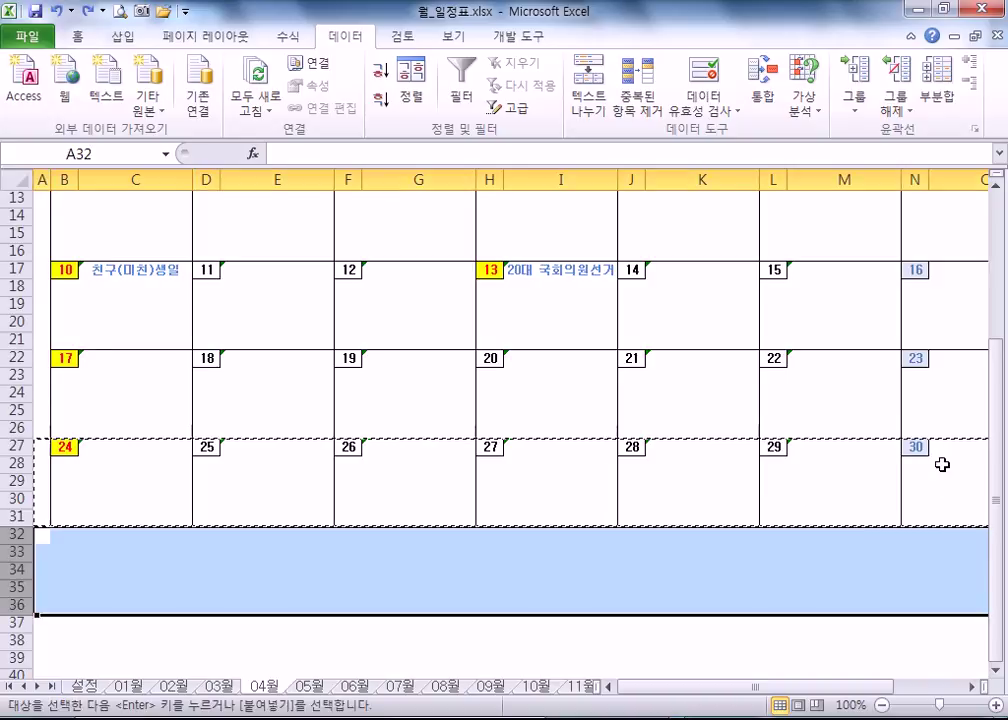
# - Delete rows 32–38 holding the June 5–11 week from the 05월 calendar, then view 06월
pyautogui.click(279, 477)
pyautogui.click(312, 687)
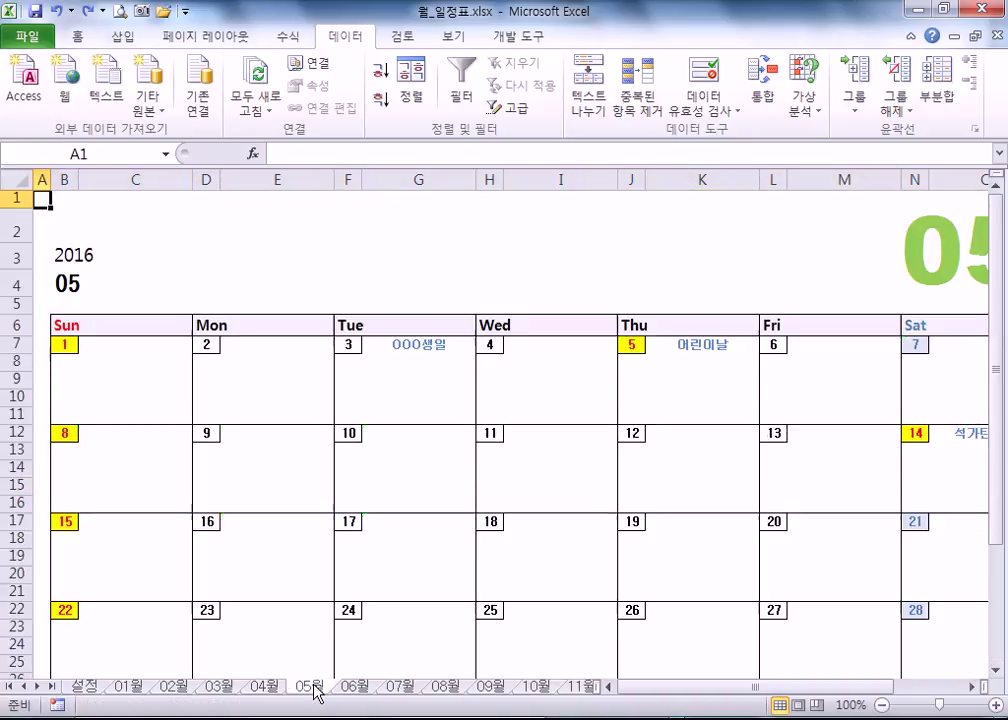
pyautogui.scroll(-6, 271, 522)
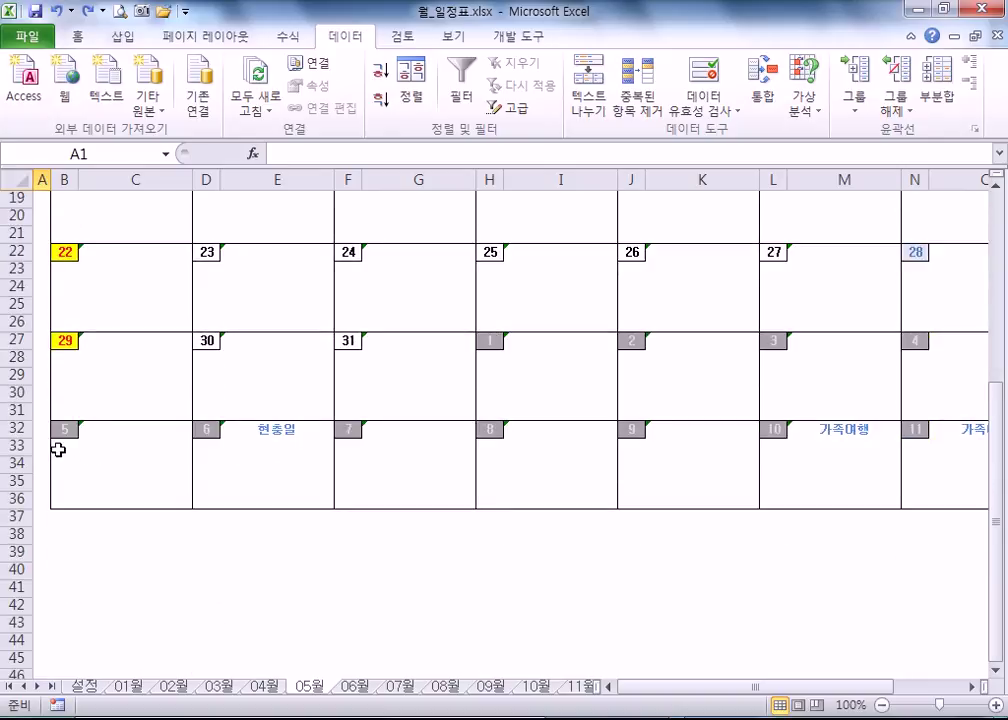
pyautogui.moveTo(14, 428); pyautogui.dragTo(14, 533)
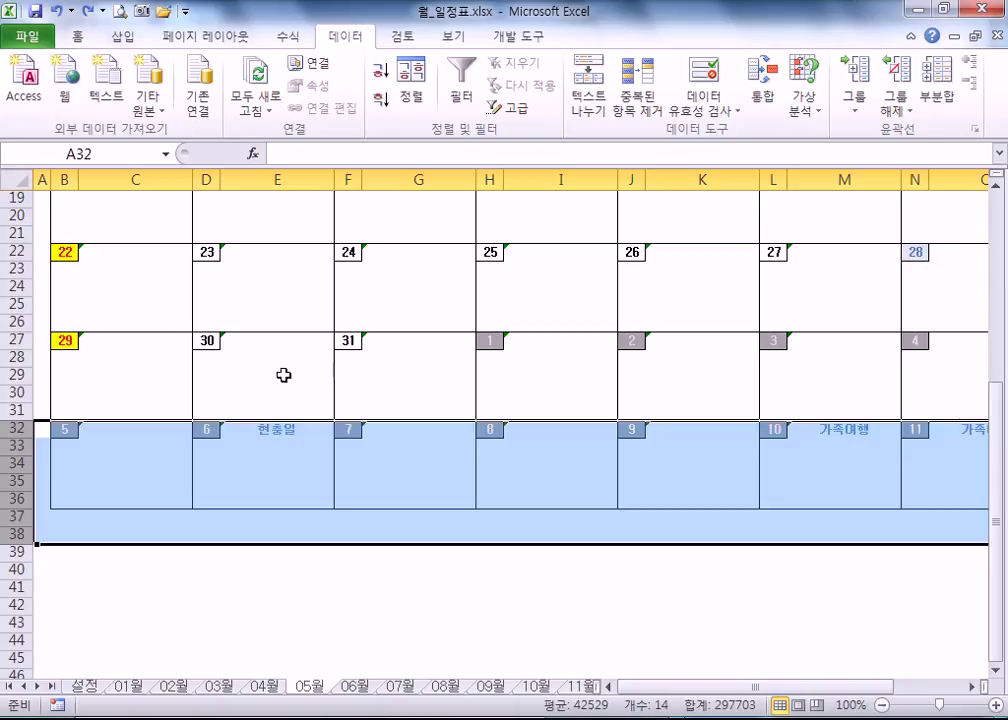
pyautogui.rightClick(18, 430)
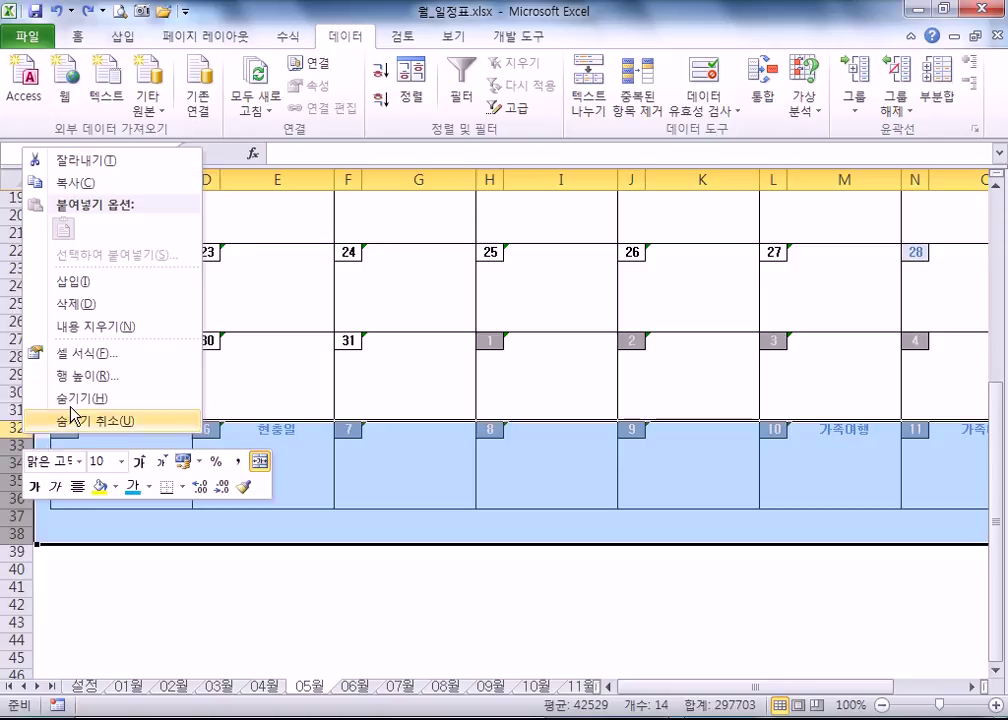
pyautogui.click(76, 303)
pyautogui.click(163, 336)
pyautogui.scroll(6, 171, 387)
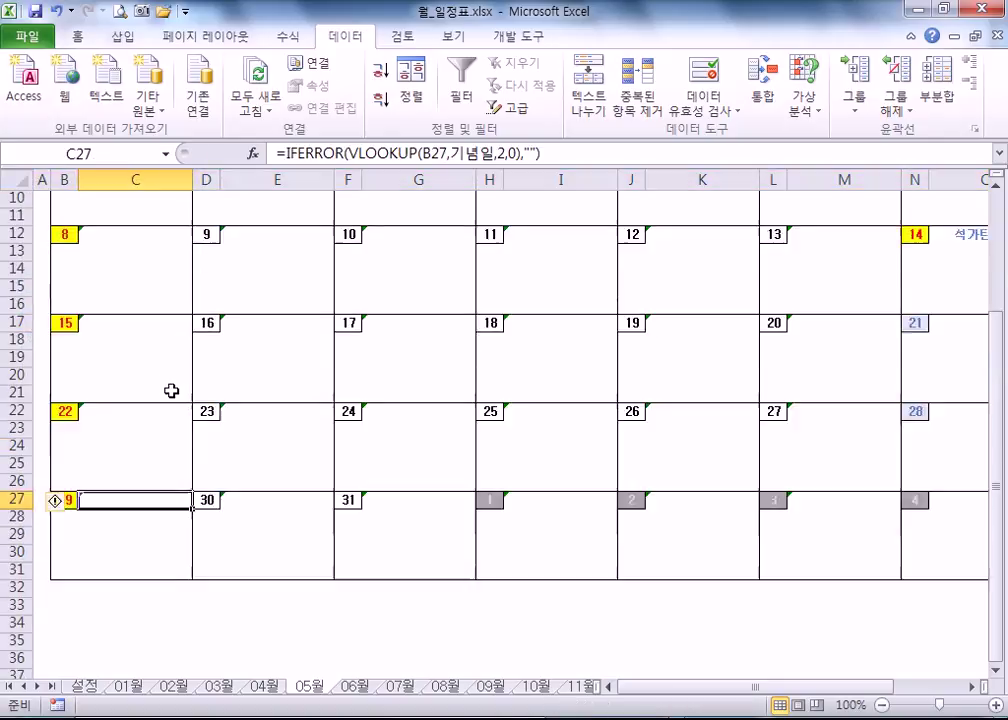
pyautogui.click(355, 688)
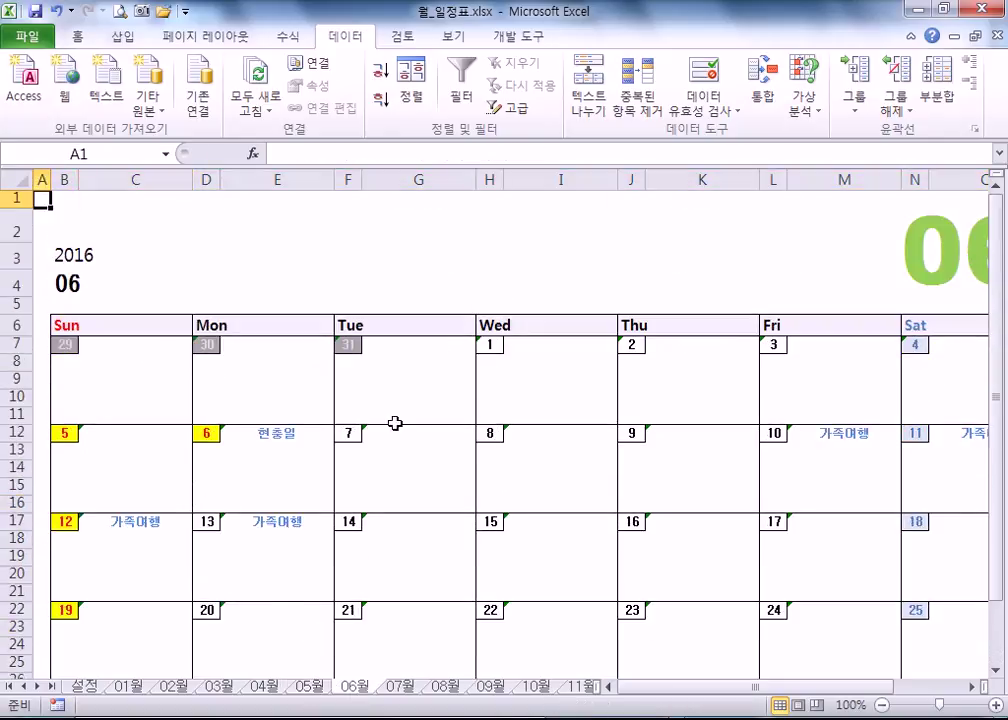
# - Scroll through the June and July calendar sheets
pyautogui.scroll(-4, 486, 430)
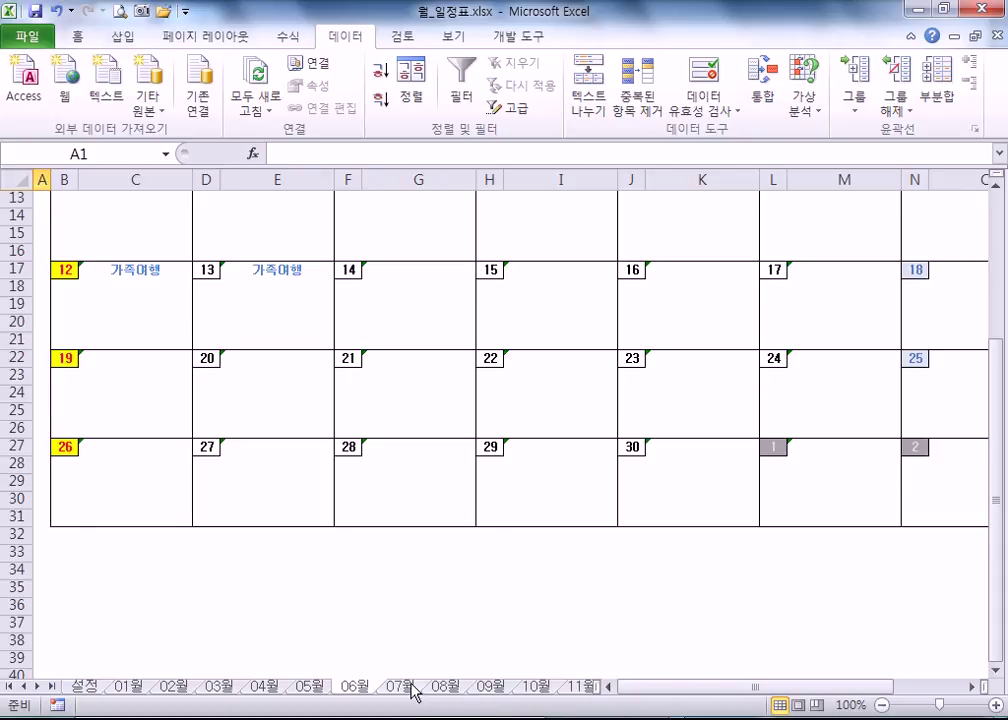
pyautogui.click(408, 687)
pyautogui.scroll(-3, 326, 547)
pyautogui.scroll(-1, 321, 543)
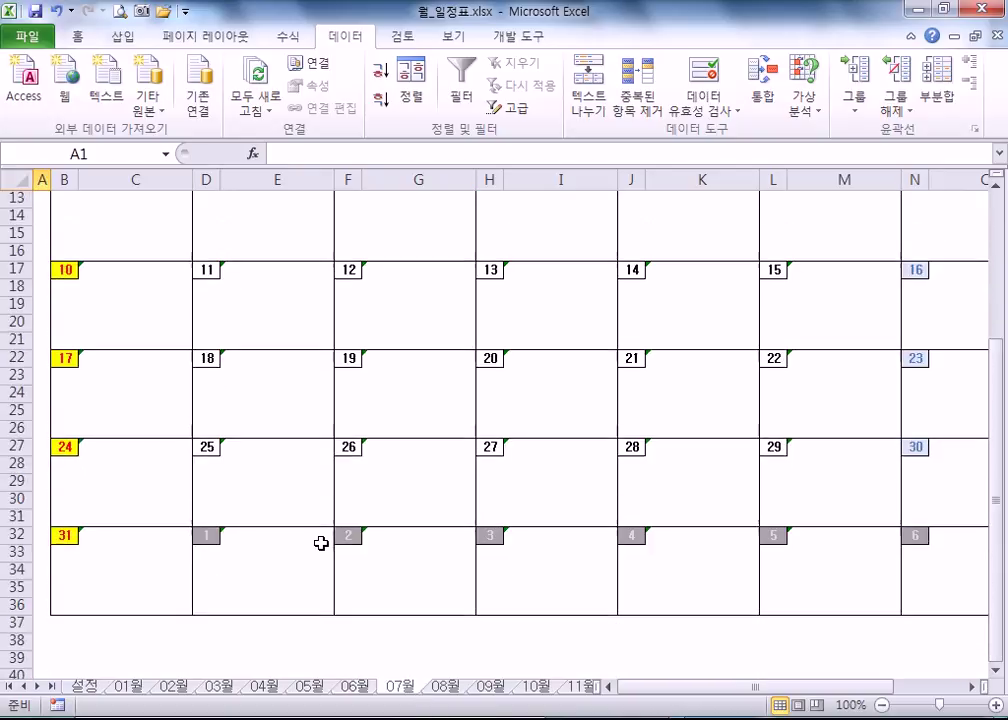
pyautogui.scroll(4, 321, 543)
pyautogui.scroll(-5, 556, 553)
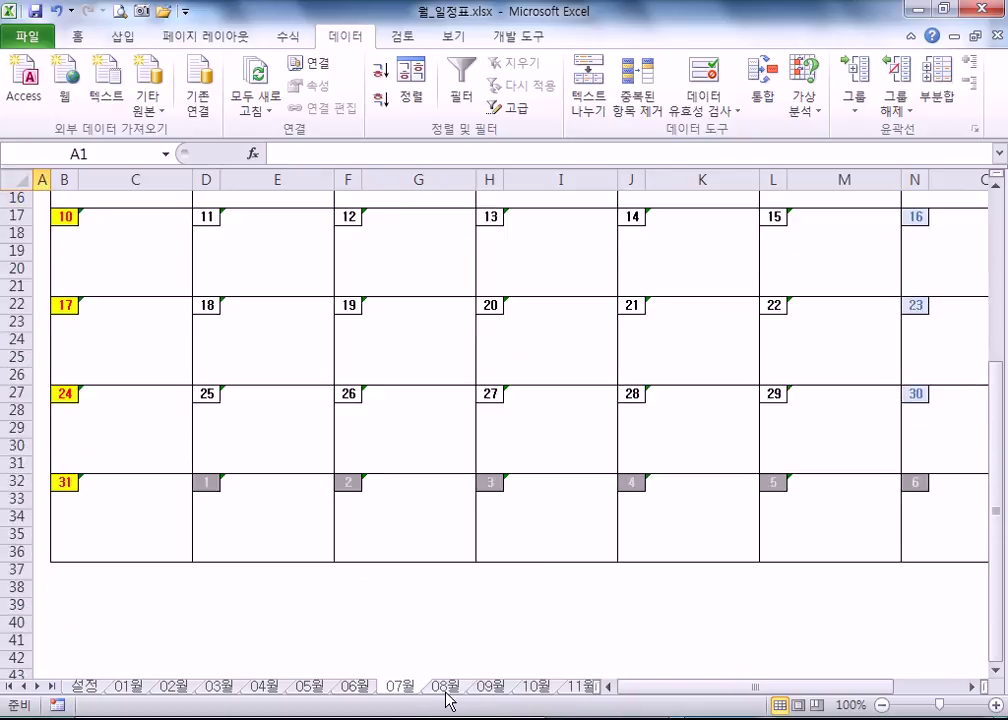
# - Delete rows 32–37 holding September 4–10 from the 08월 calendar, then view 09월
pyautogui.click(443, 690)
pyautogui.scroll(-4, 182, 441)
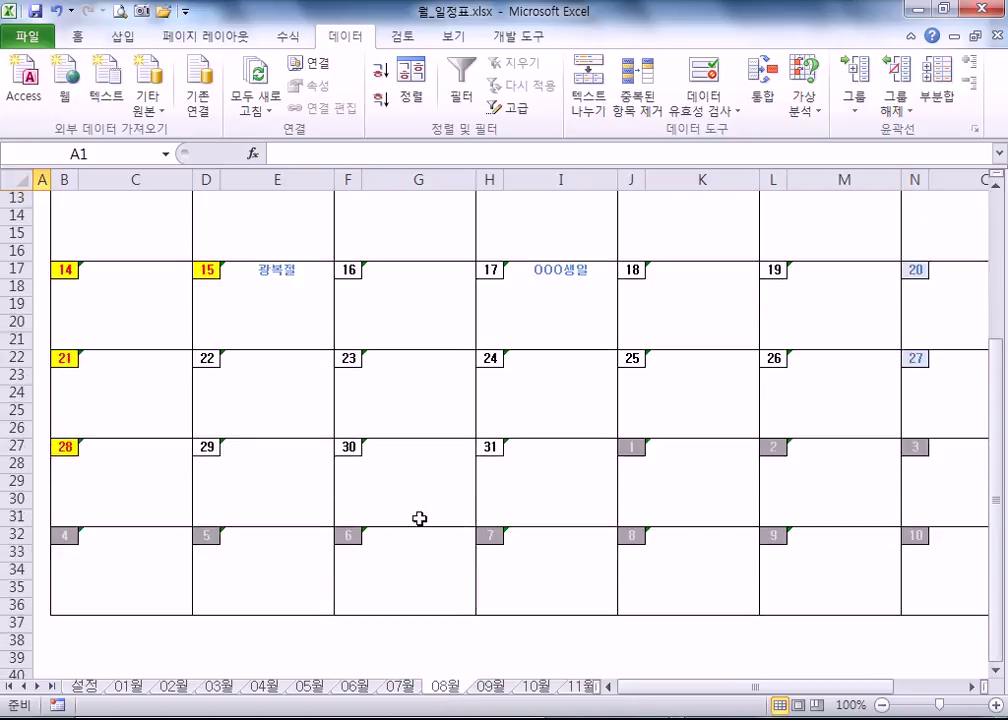
pyautogui.moveTo(16, 534); pyautogui.dragTo(8, 622)
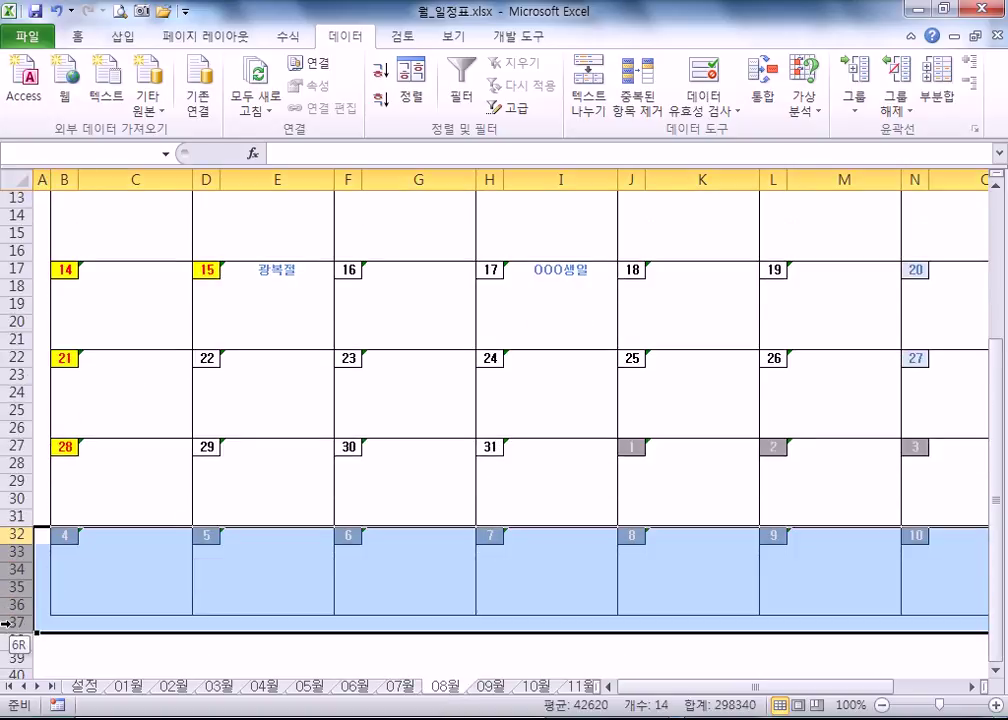
pyautogui.rightClick(18, 578)
pyautogui.click(77, 447)
pyautogui.click(298, 500)
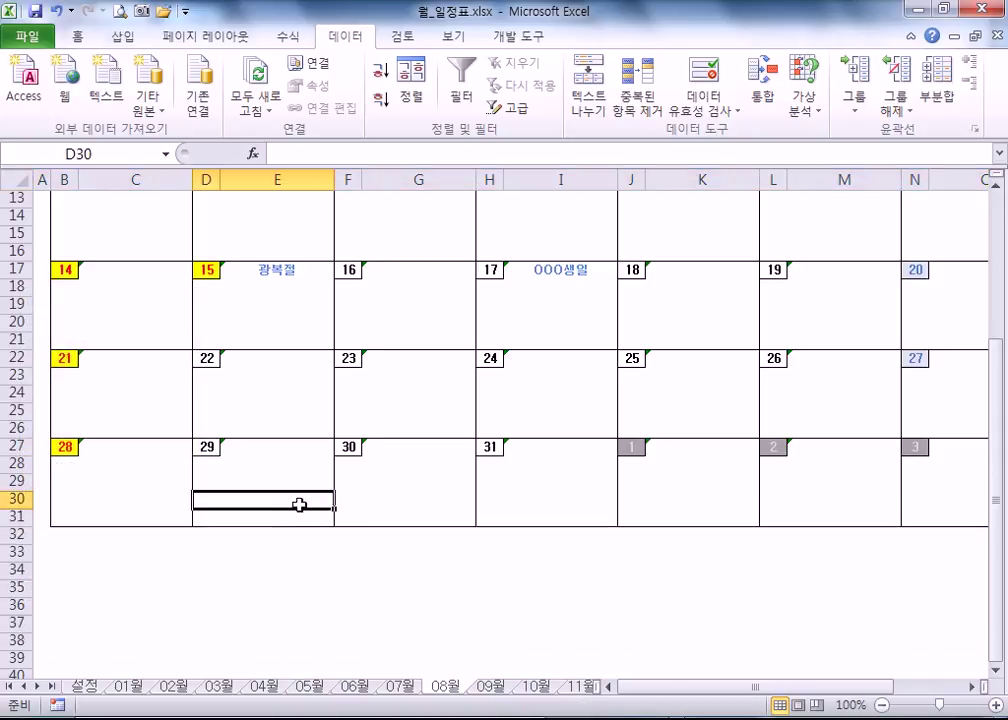
pyautogui.scroll(1, 306, 520)
pyautogui.click(495, 688)
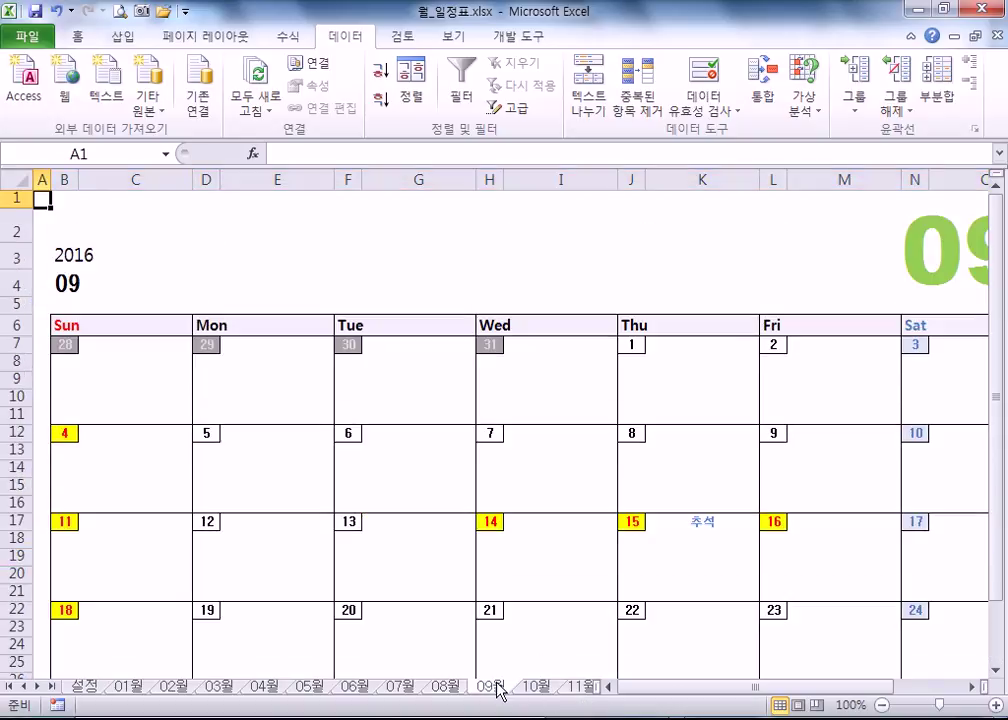
pyautogui.scroll(-4, 480, 564)
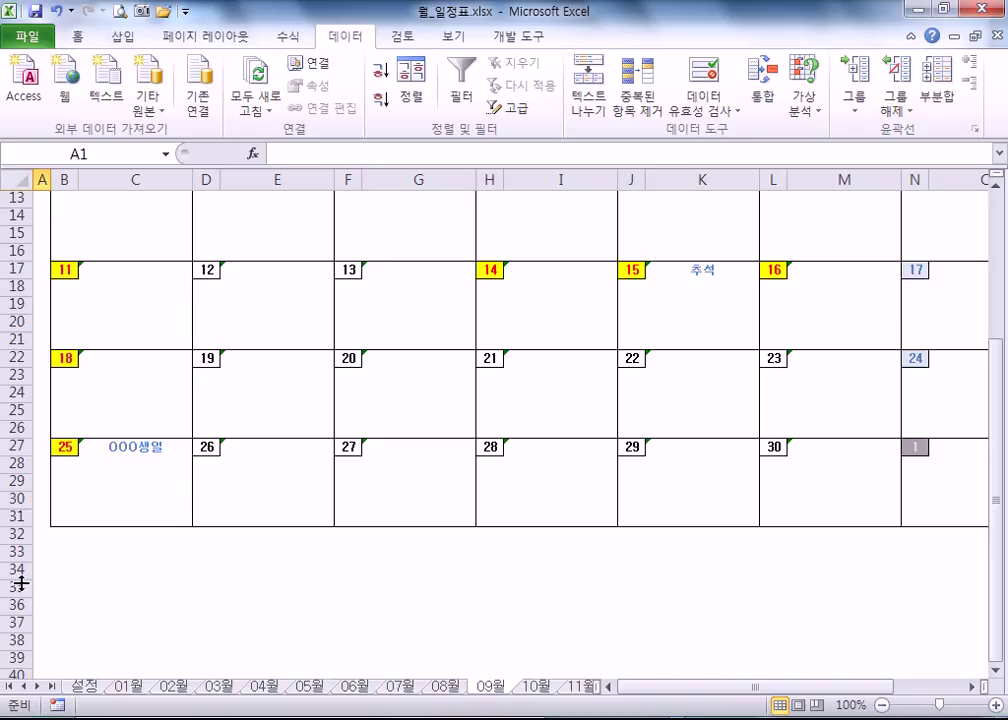
# - Copy December's last-week rows 27–31 and paste them at row 32 as a sixth week
pyautogui.moveTo(5, 446); pyautogui.dragTo(5, 516)
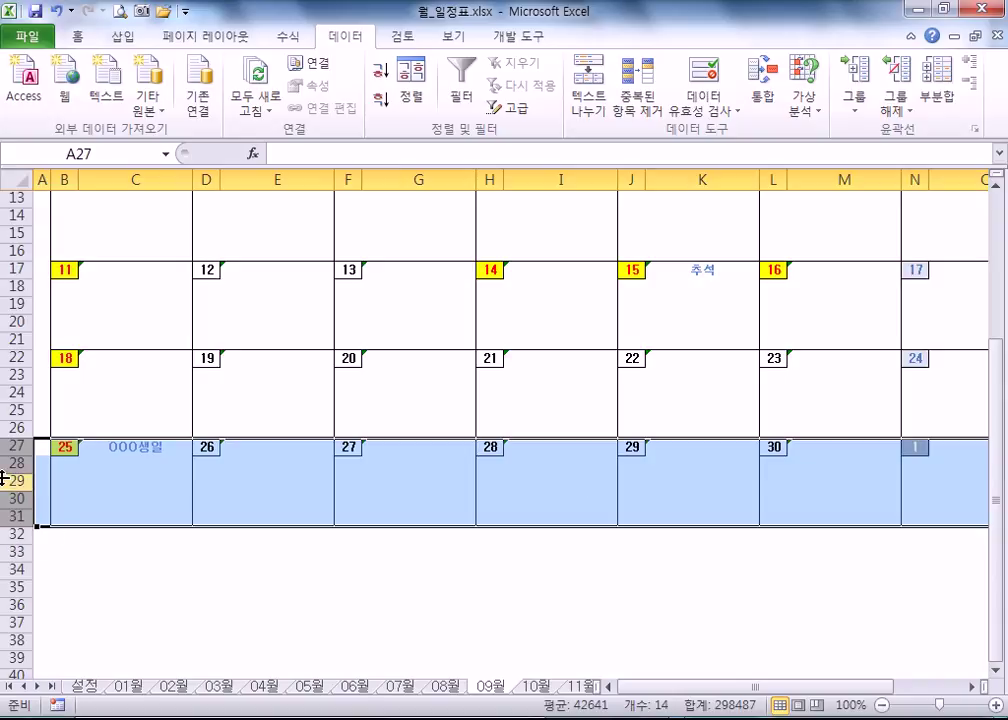
pyautogui.moveTo(8, 446); pyautogui.dragTo(5, 516)
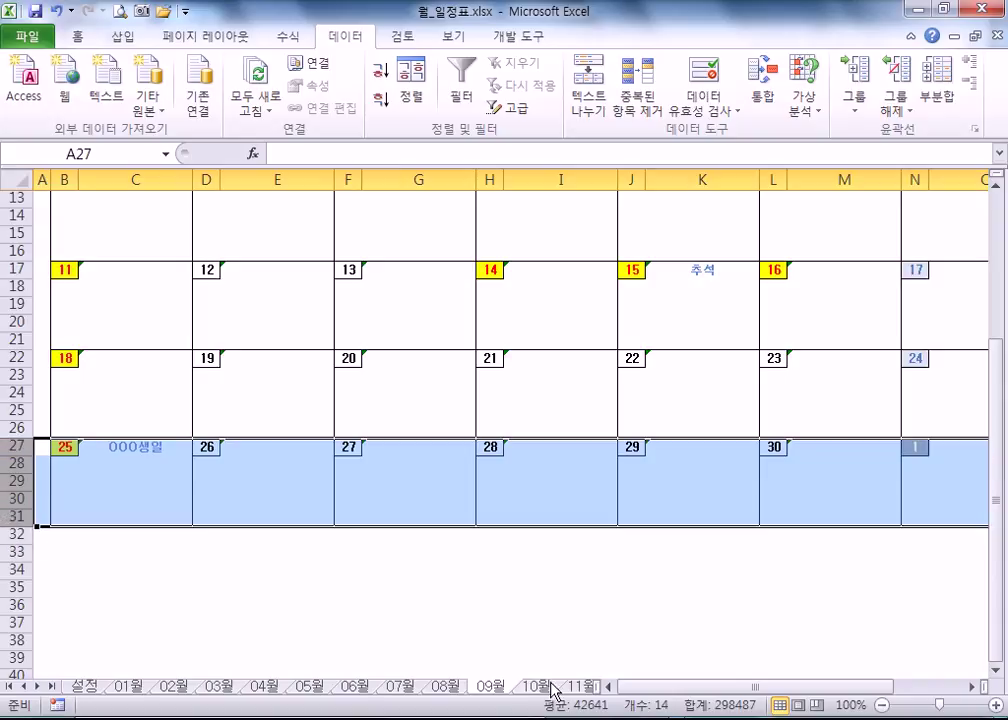
pyautogui.click(578, 688)
pyautogui.click(580, 690)
pyautogui.scroll(-4, 292, 537)
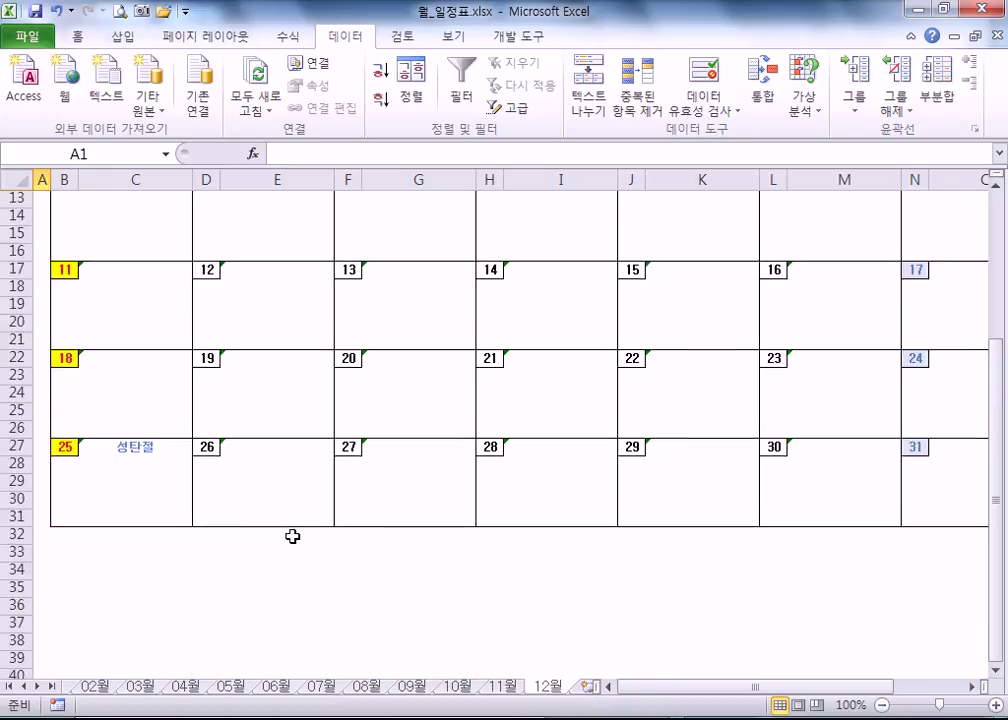
pyautogui.scroll(3, 292, 537)
pyautogui.scroll(-4, 87, 480)
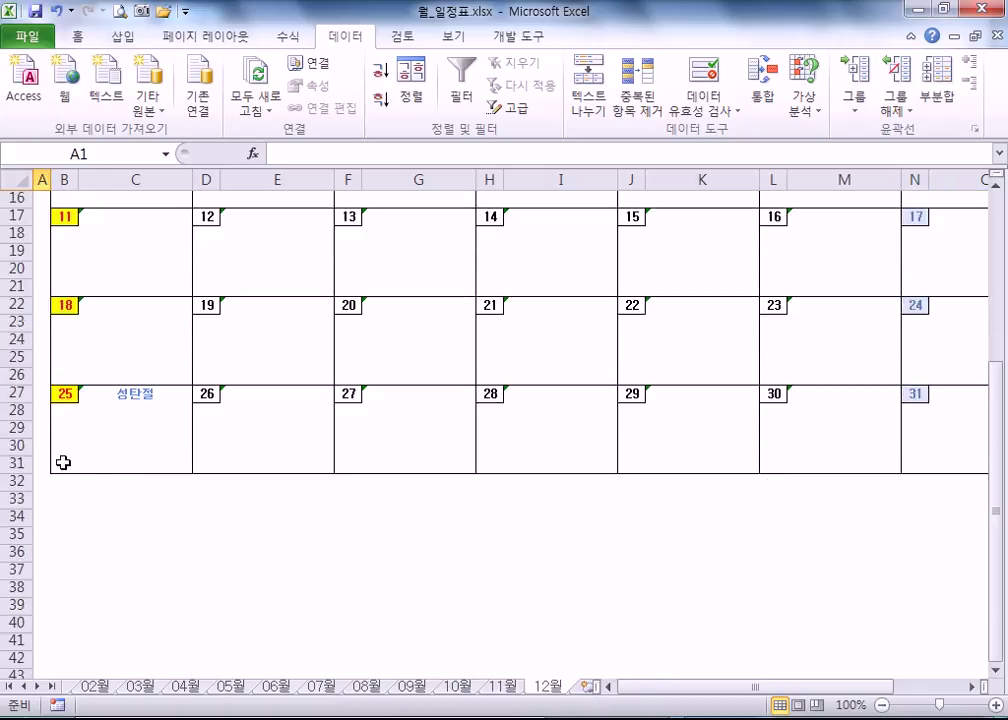
pyautogui.moveTo(14, 396); pyautogui.dragTo(17, 470)
pyautogui.hotkey('ctrl', 'c')
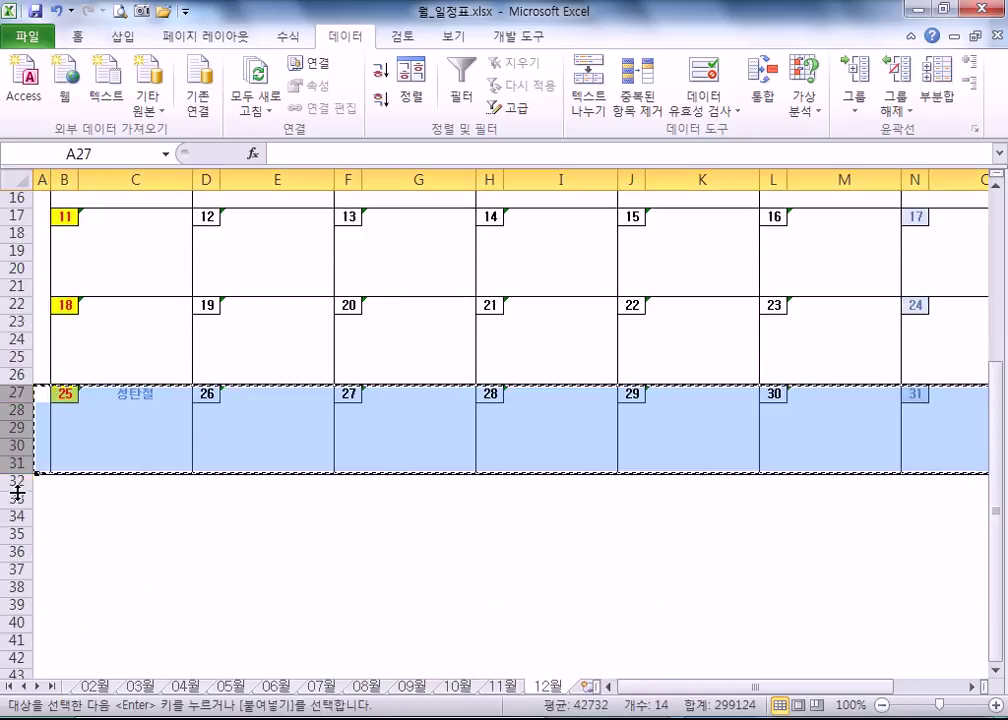
pyautogui.click(14, 481)
pyautogui.hotkey('ctrl', 'v')
pyautogui.click(116, 510)
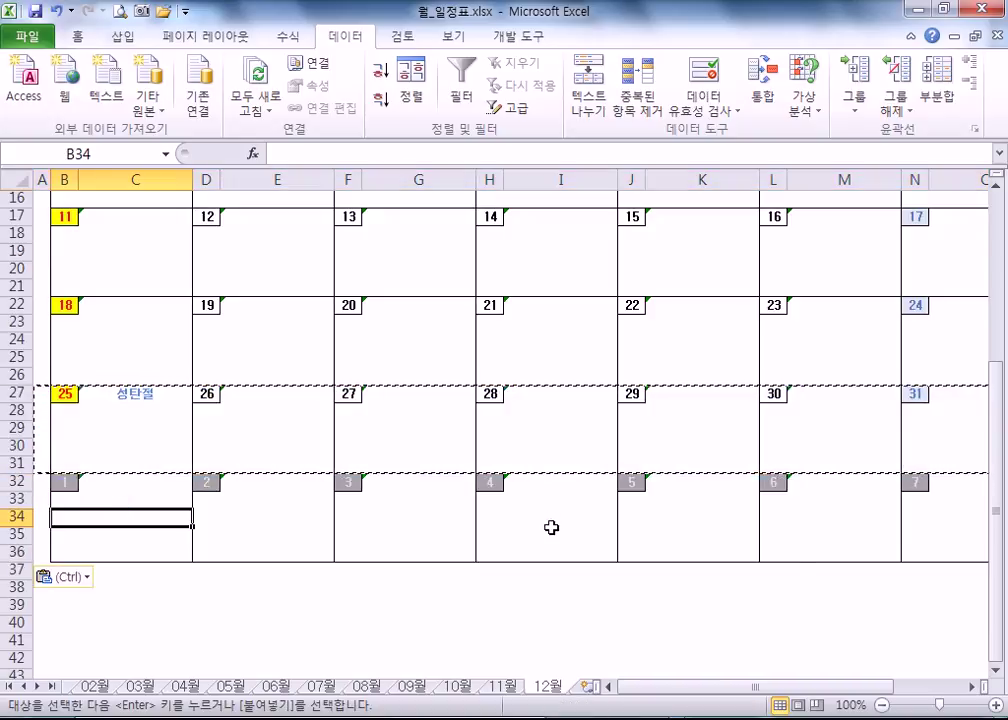
# - Delete rows 32–36 holding December dates from the 11월 calendar
pyautogui.click(503, 686)
pyautogui.scroll(-5, 320, 428)
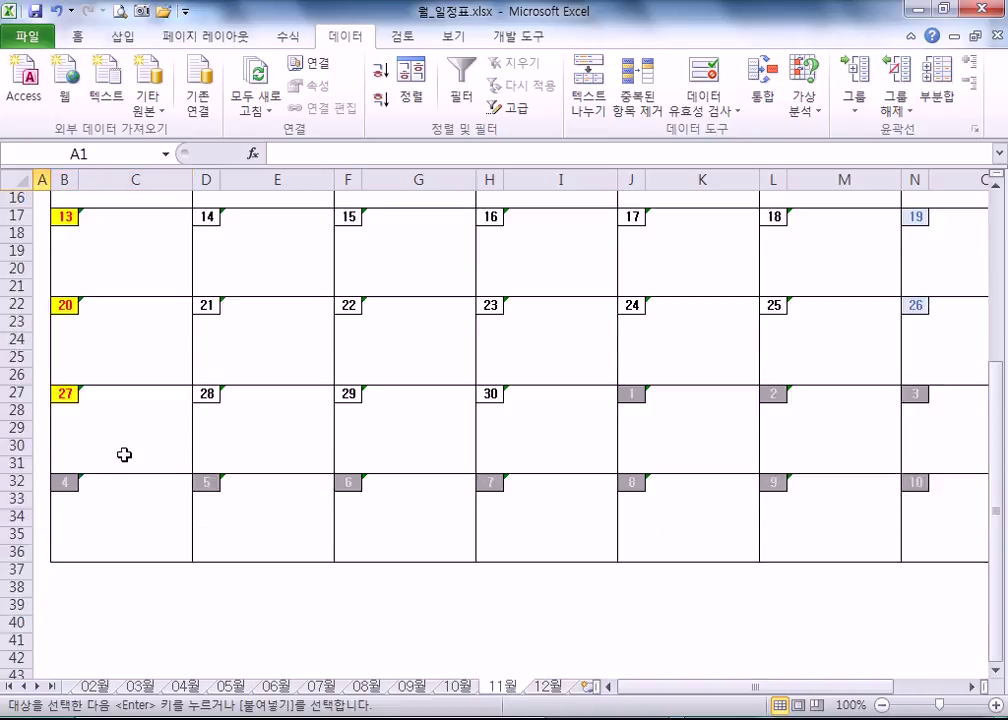
pyautogui.moveTo(10, 481); pyautogui.dragTo(12, 552)
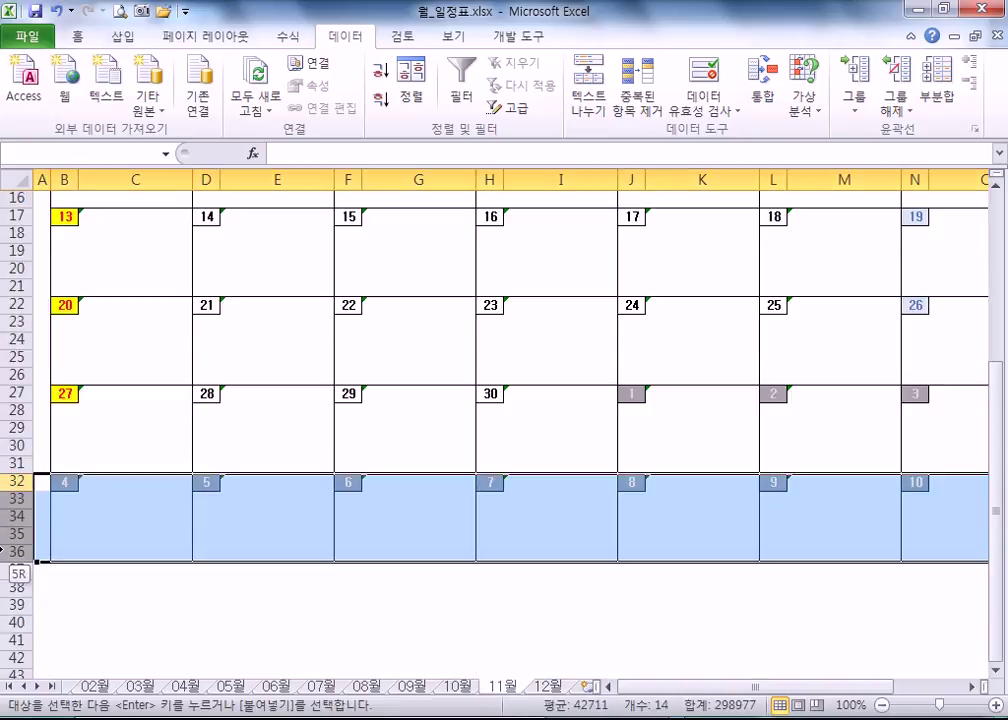
pyautogui.rightClick(112, 511)
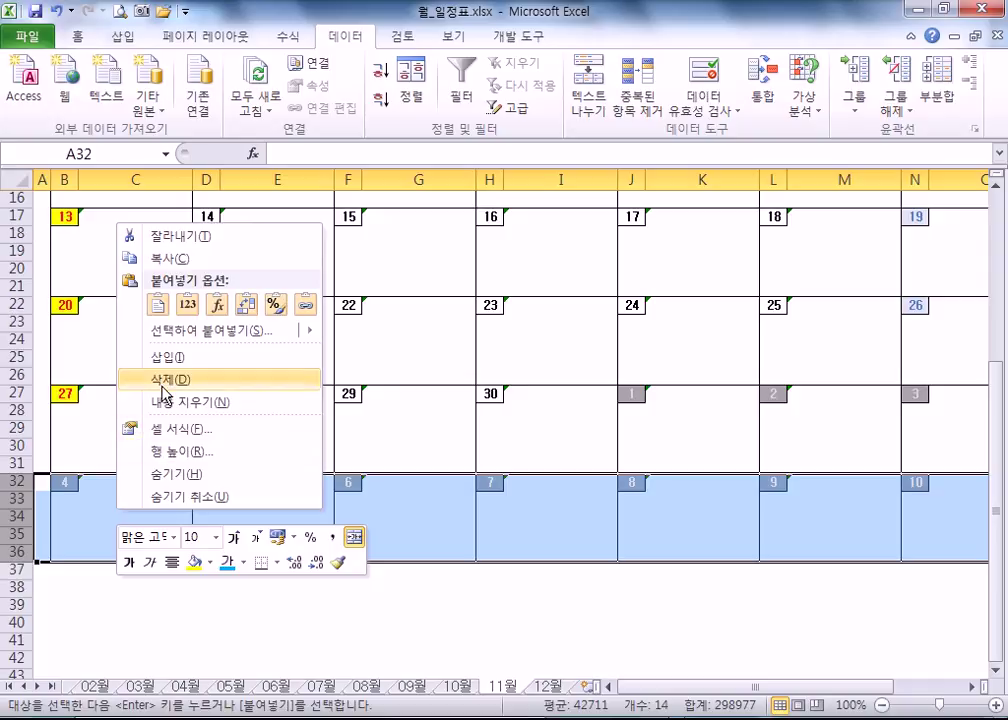
pyautogui.click(160, 383)
pyautogui.scroll(4, 106, 394)
pyautogui.scroll(-5, 212, 545)
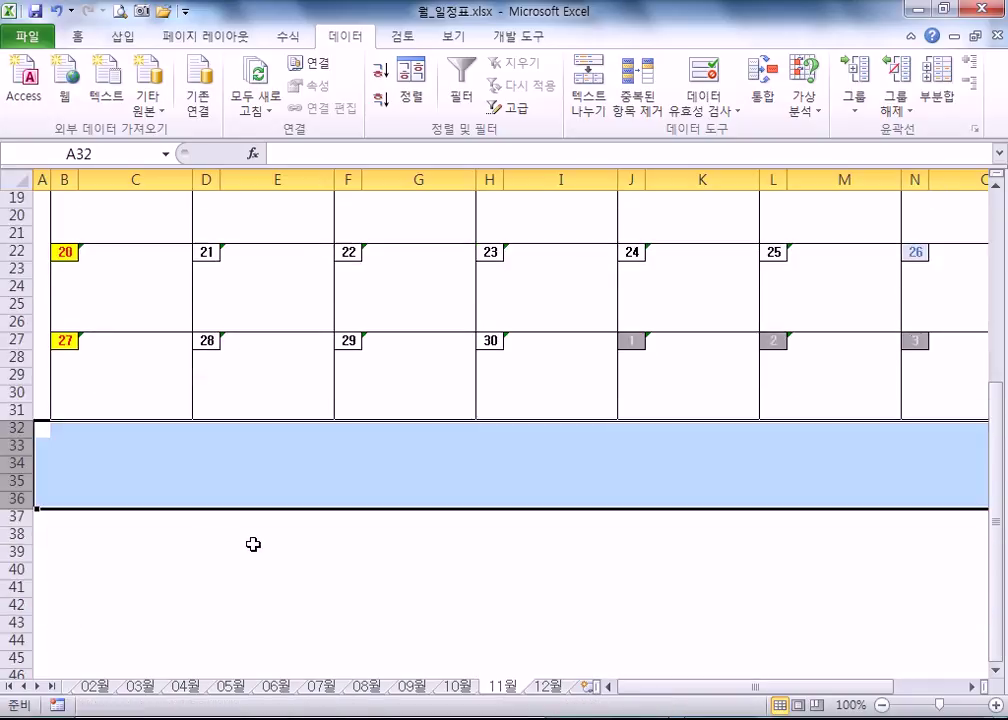
pyautogui.click(120, 287)
# - Delete rows 32–35 holding April dates from the 03월 calendar
pyautogui.click(96, 686)
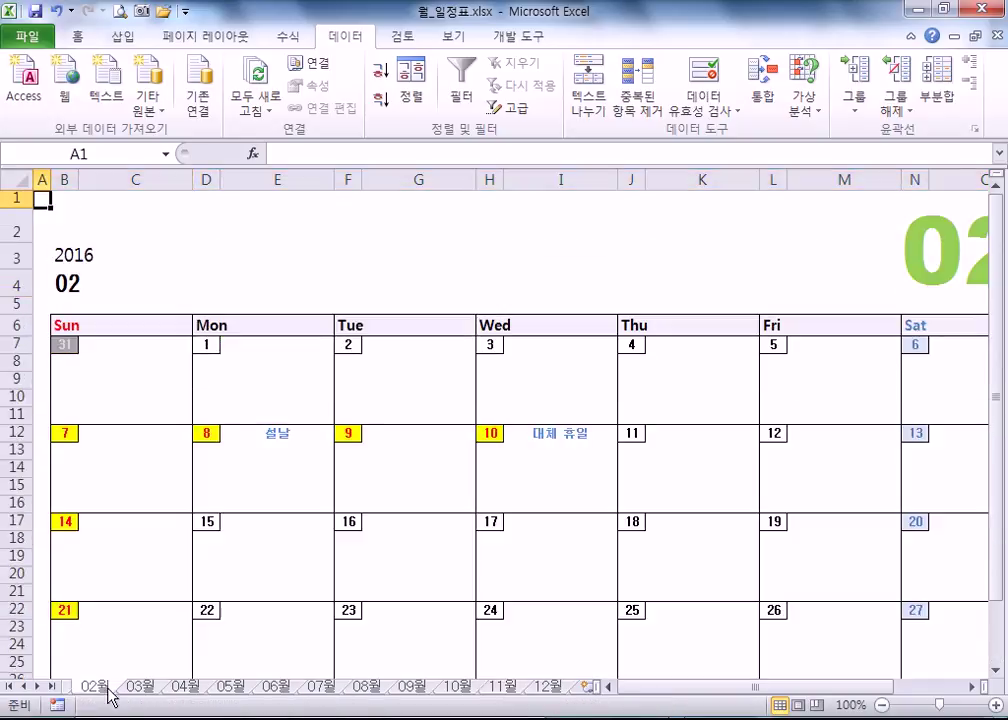
pyautogui.scroll(-4, 585, 356)
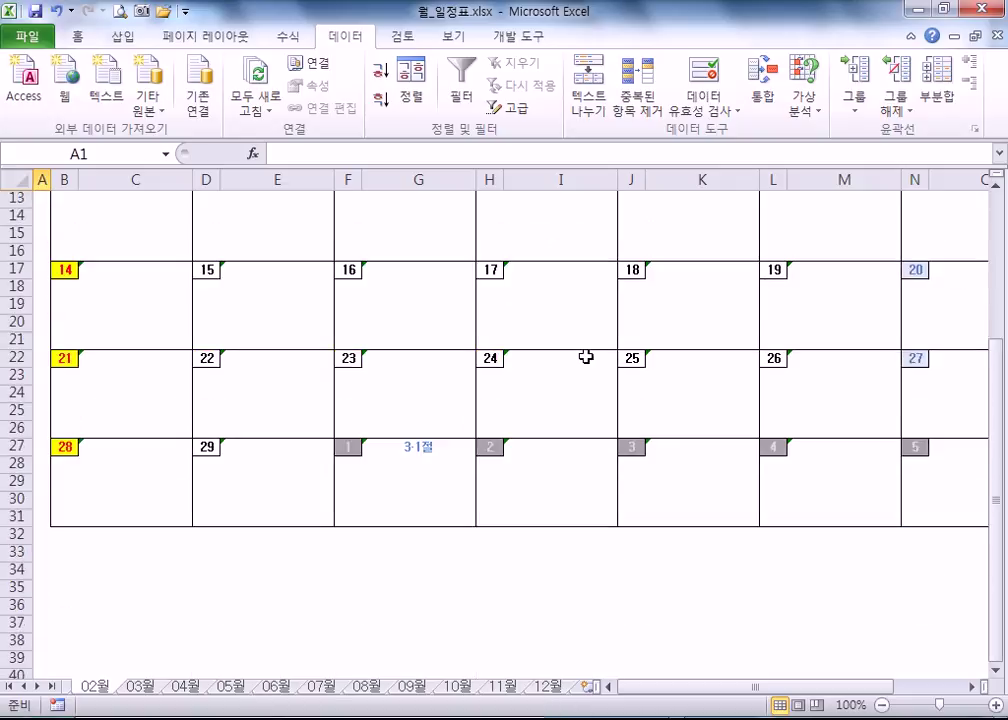
pyautogui.click(132, 687)
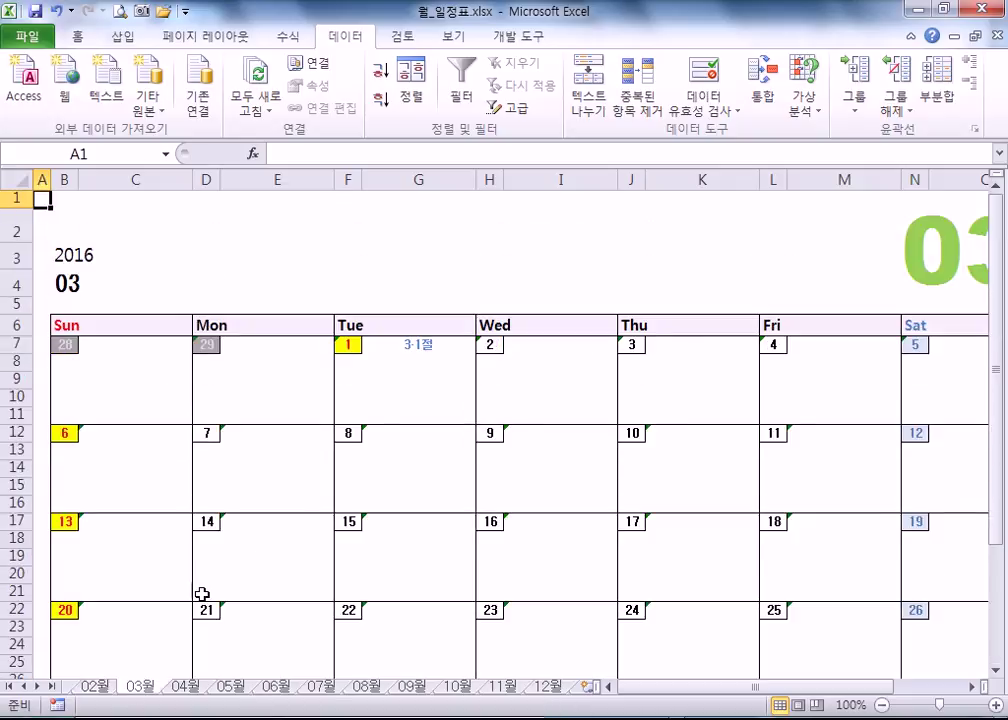
pyautogui.scroll(-5, 190, 600)
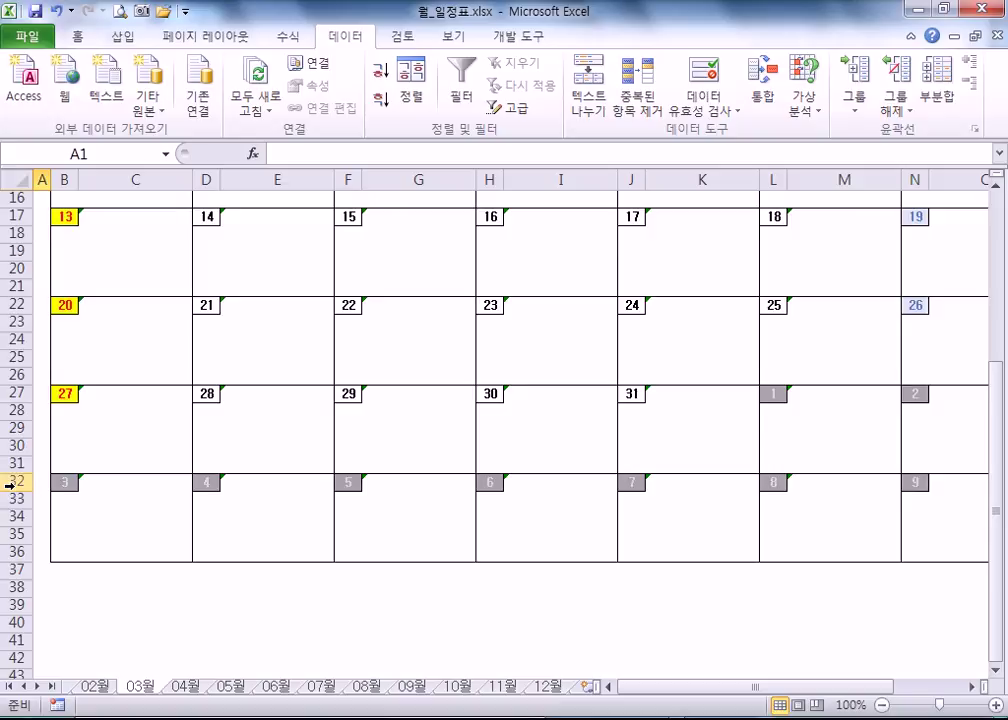
pyautogui.moveTo(12, 481); pyautogui.dragTo(18, 535)
pyautogui.rightClick(20, 540)
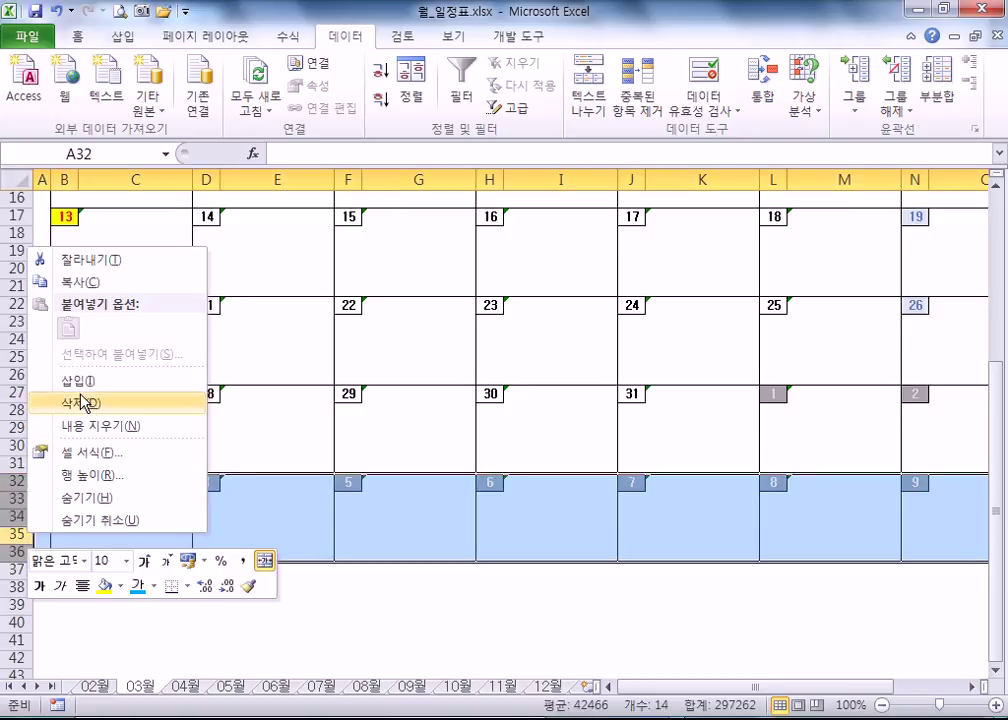
pyautogui.click(84, 402)
pyautogui.click(275, 416)
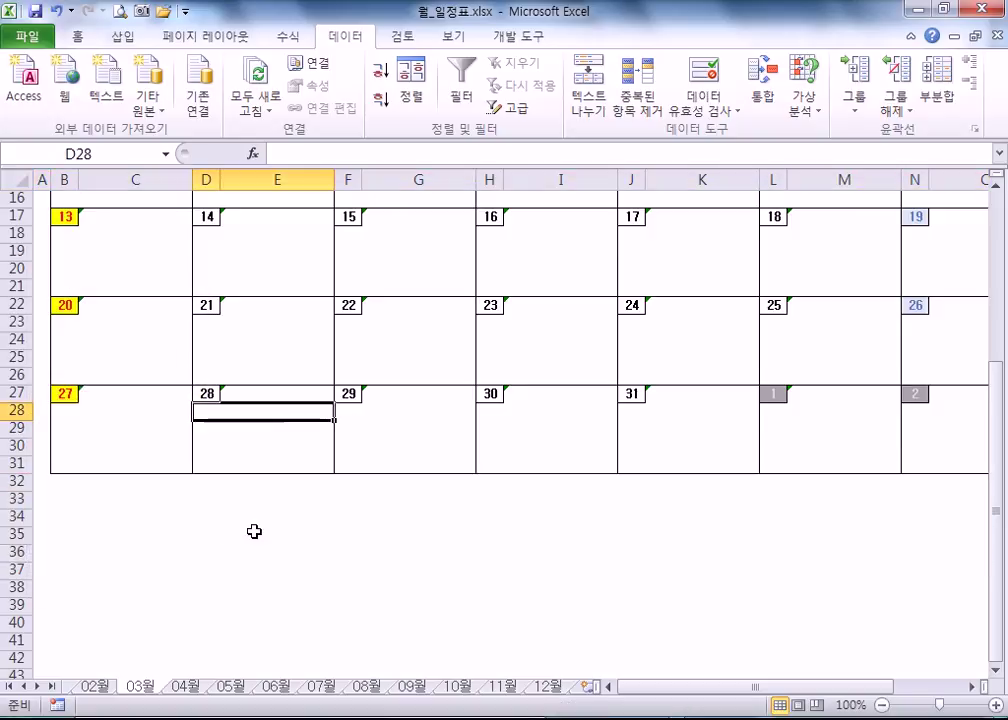
# - Page through the April, May, June and July calendar sheets
pyautogui.click(183, 688)
pyautogui.scroll(4, 115, 526)
pyautogui.scroll(-1, 120, 527)
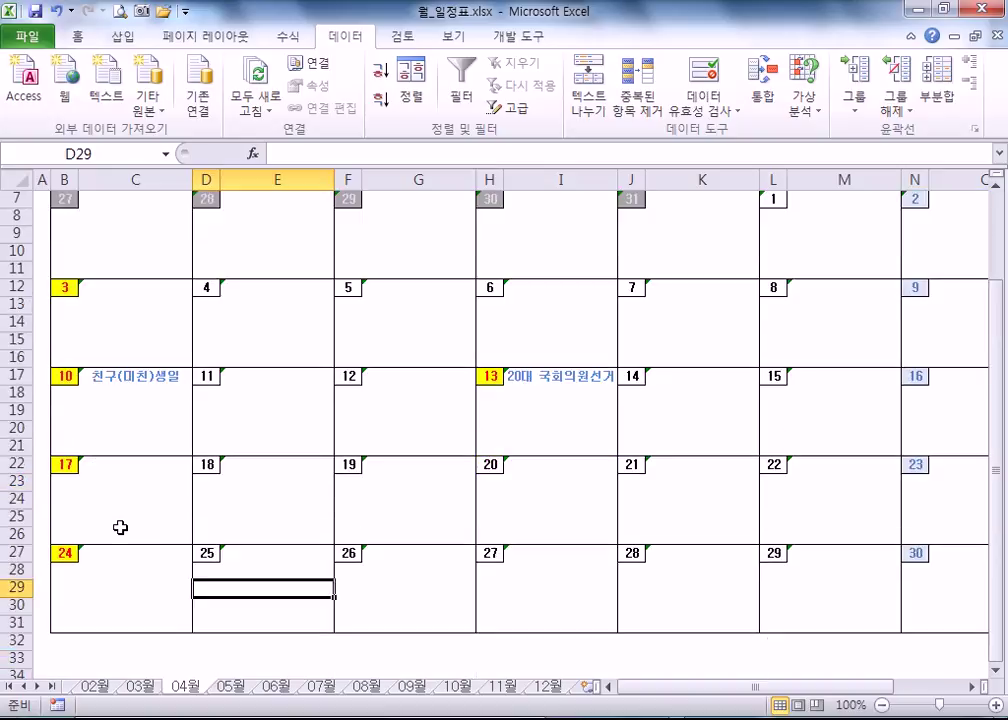
pyautogui.scroll(-2, 122, 527)
pyautogui.scroll(4, 122, 580)
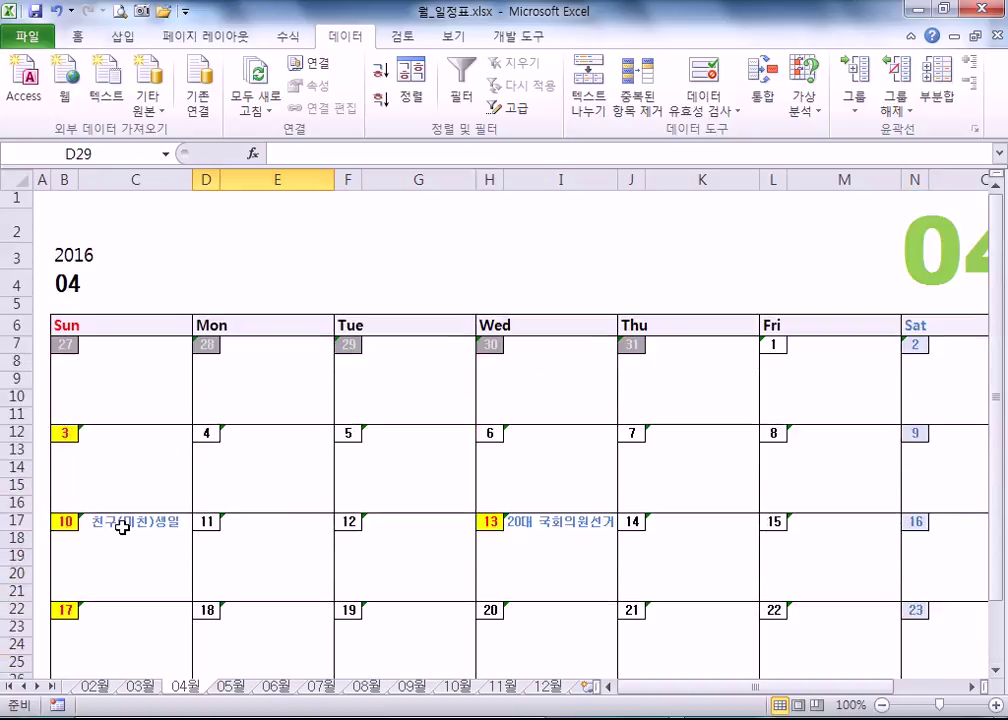
pyautogui.scroll(-5, 122, 527)
pyautogui.scroll(1, 160, 560)
pyautogui.click(247, 690)
pyautogui.scroll(-4, 256, 623)
pyautogui.click(283, 689)
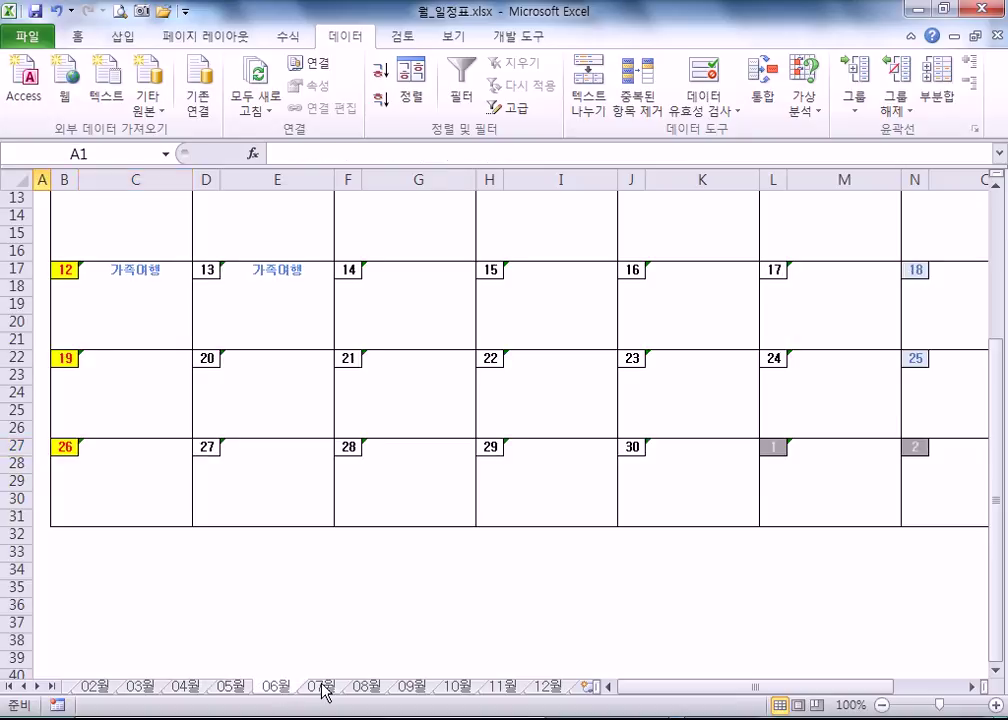
pyautogui.click(324, 688)
# - Review the August through December calendars, then return to the top of April
pyautogui.click(366, 688)
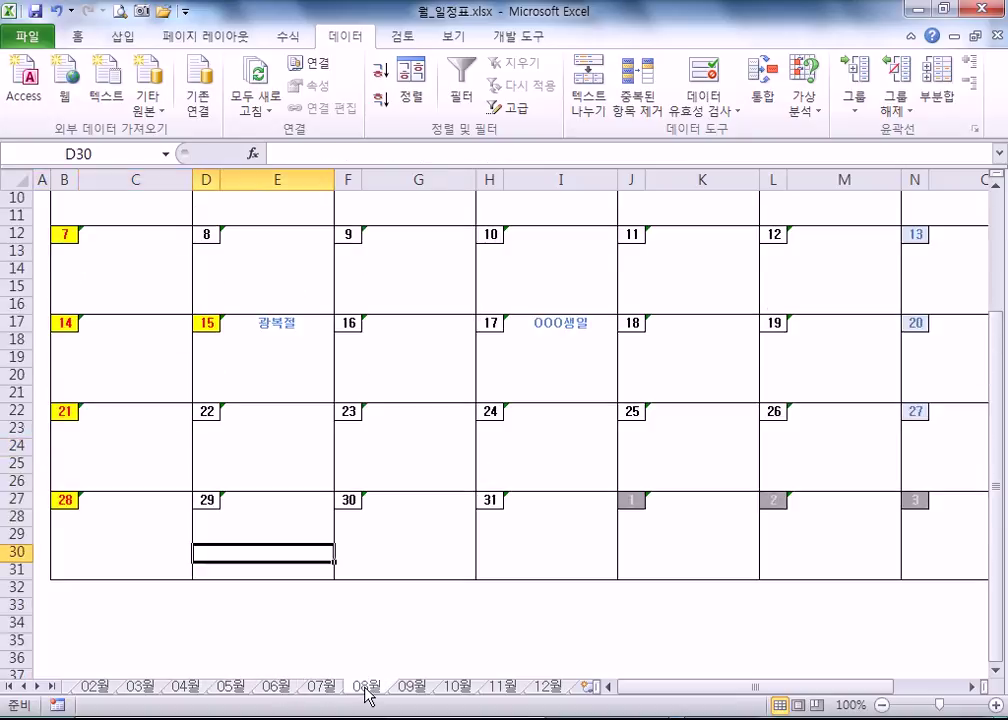
pyautogui.click(409, 689)
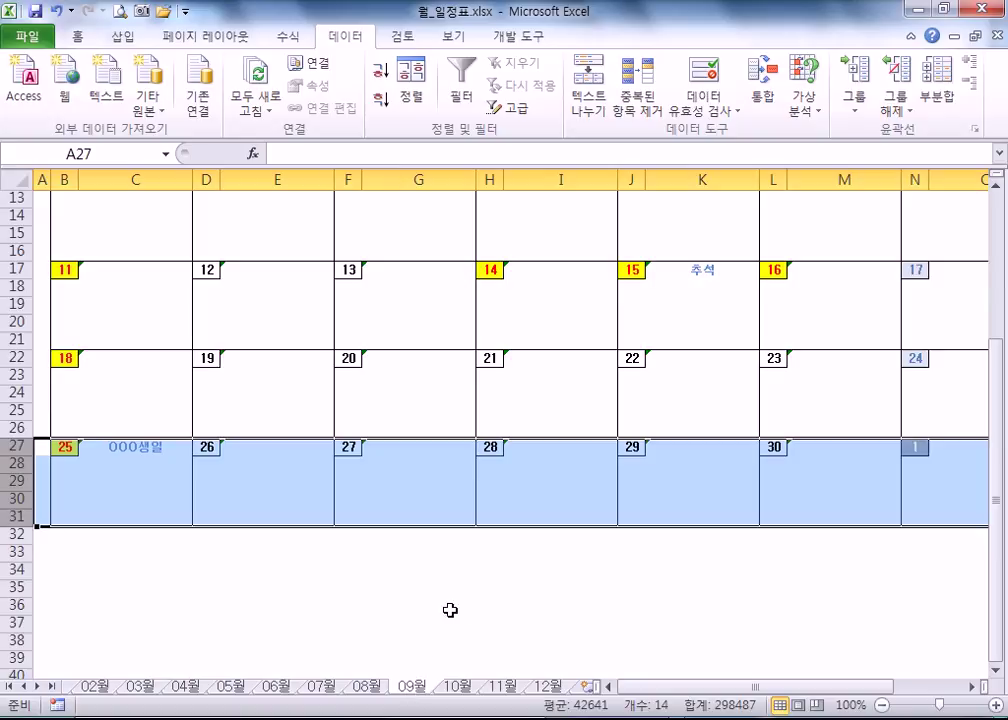
pyautogui.click(535, 500)
pyautogui.click(466, 688)
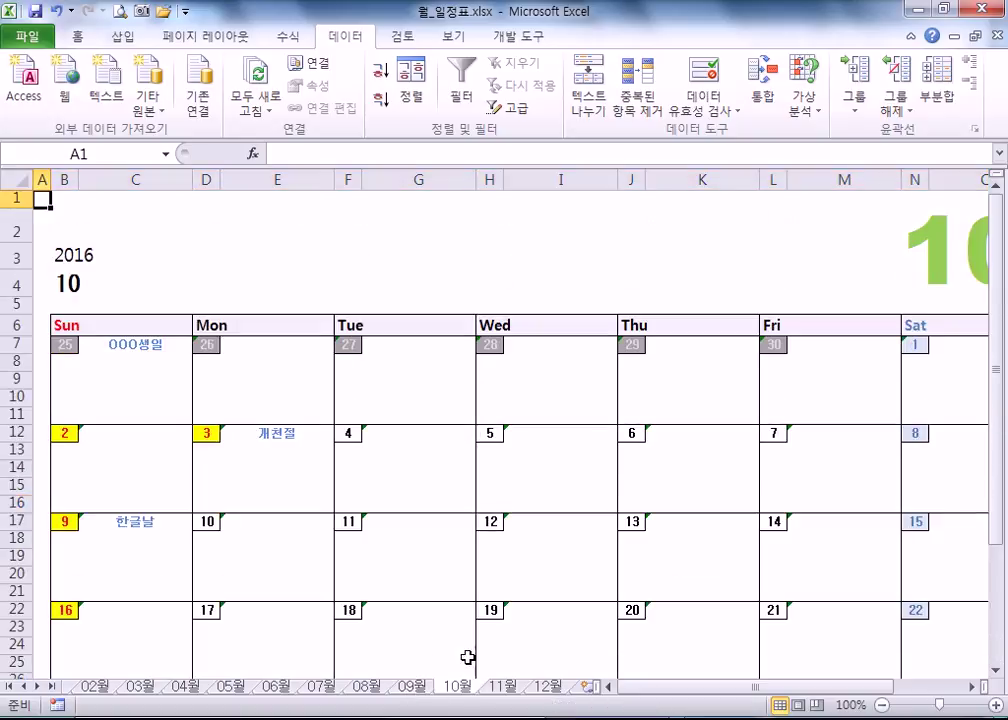
pyautogui.scroll(-4, 461, 655)
pyautogui.click(507, 688)
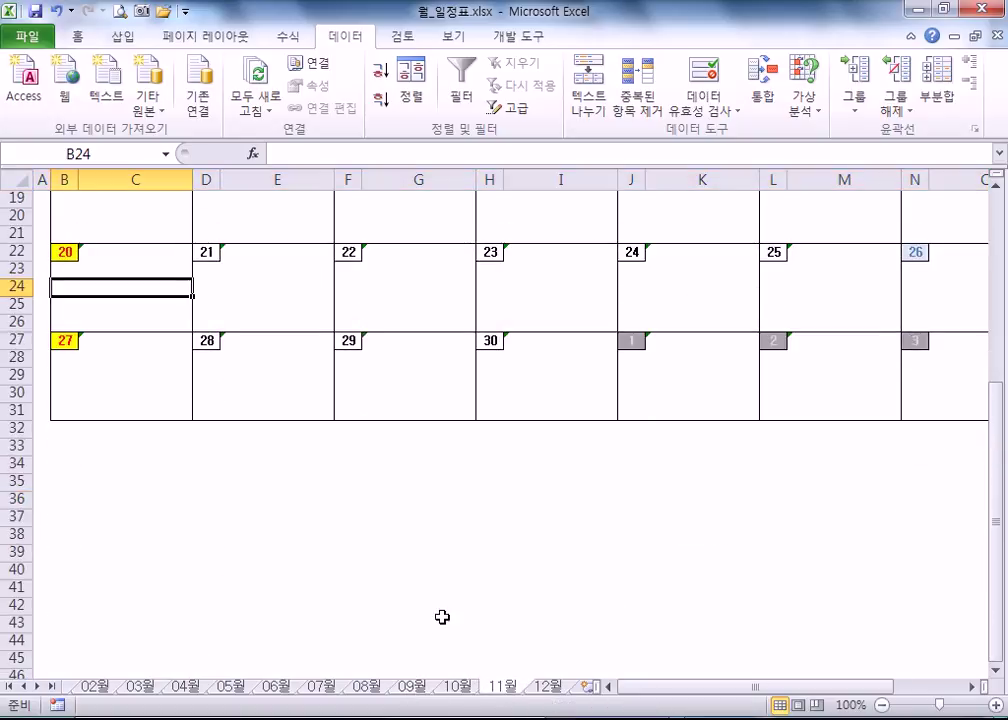
pyautogui.click(547, 689)
pyautogui.scroll(5, 340, 655)
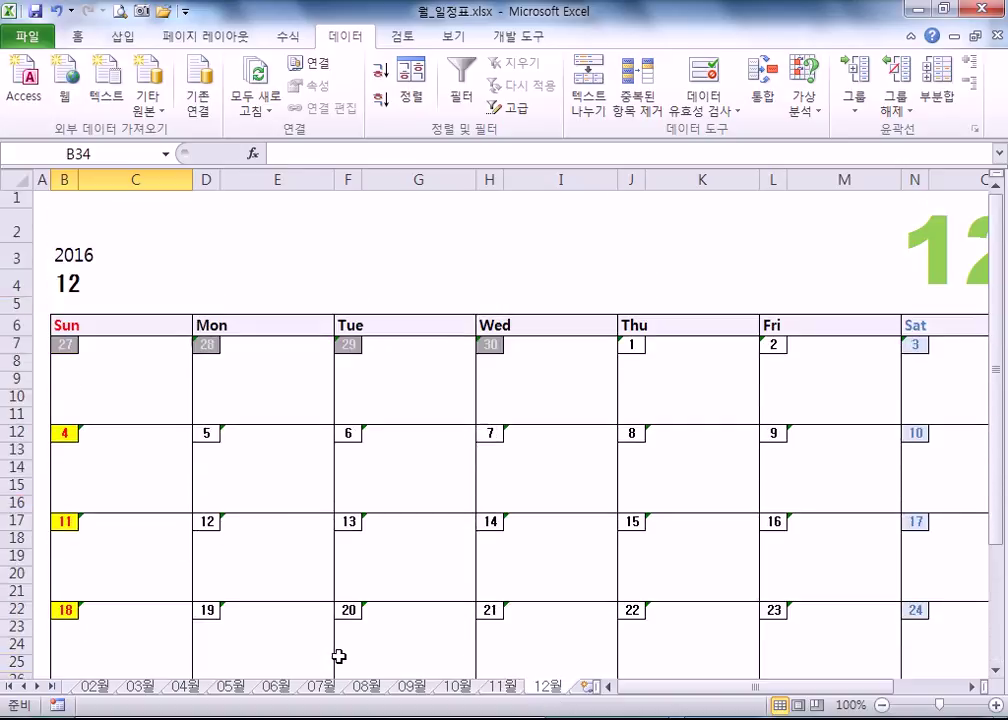
pyautogui.click(100, 203)
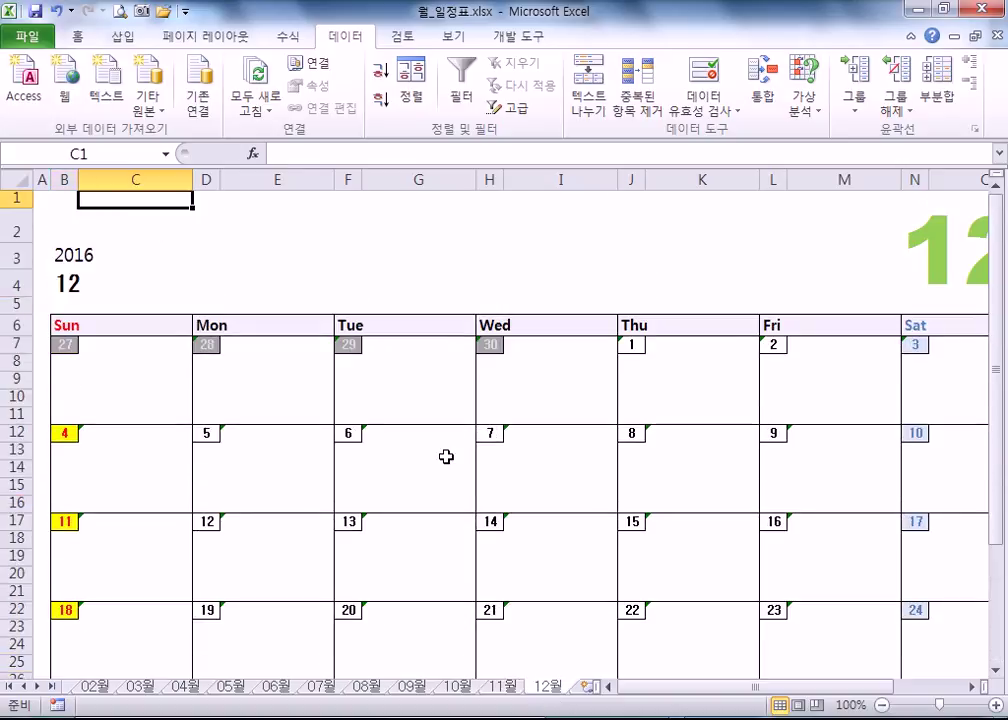
pyautogui.click(188, 687)
pyautogui.scroll(5, 308, 450)
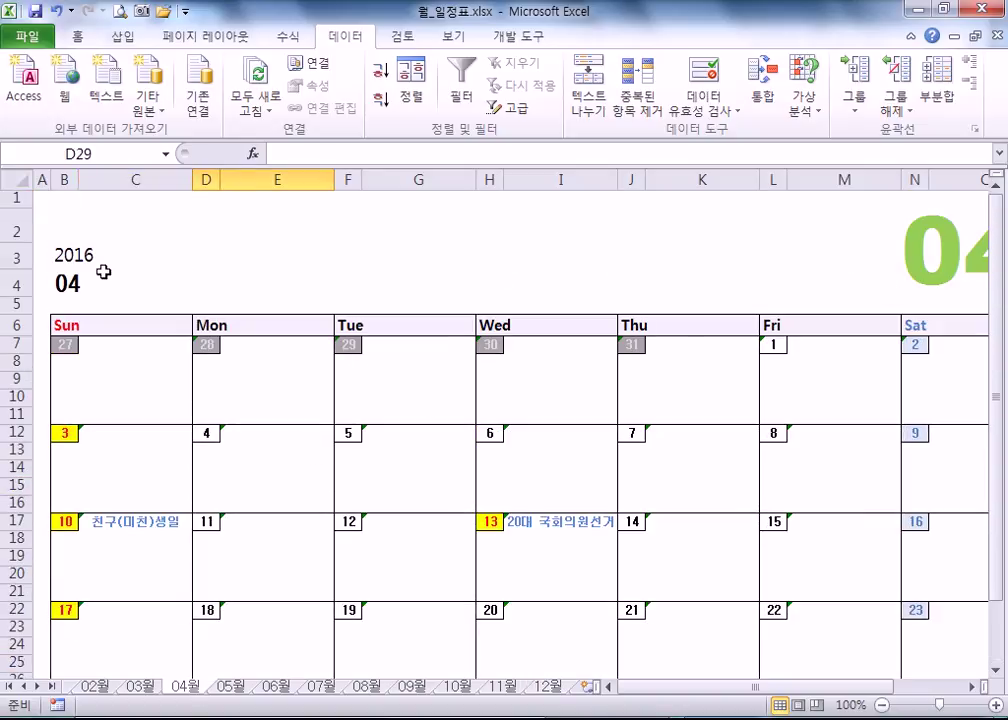
pyautogui.click(70, 255)
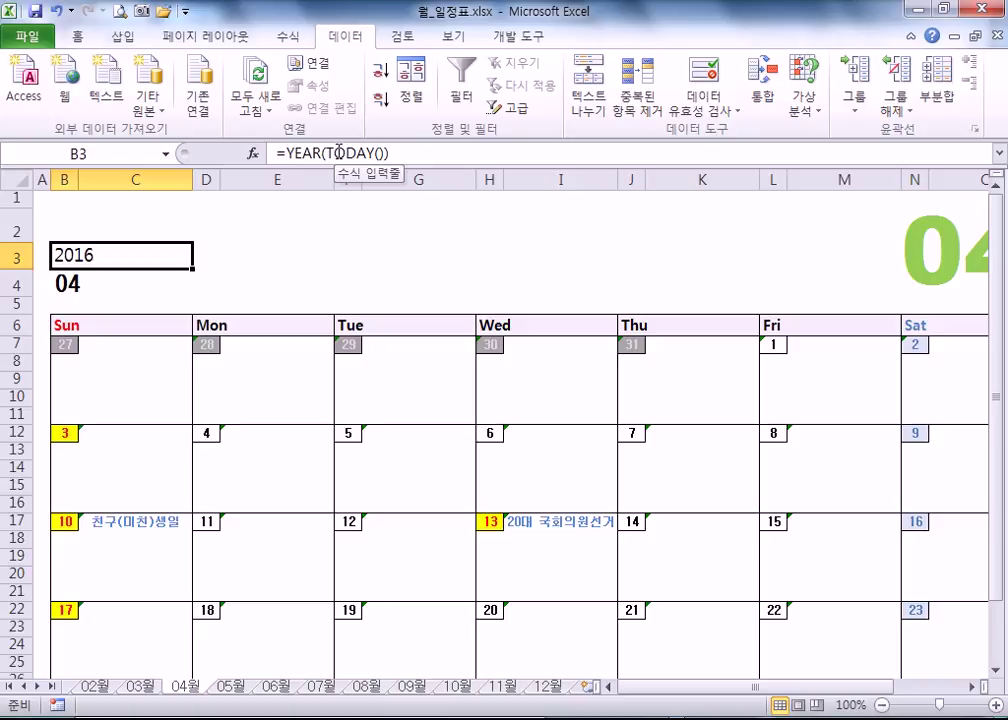
pyautogui.click(66, 283)
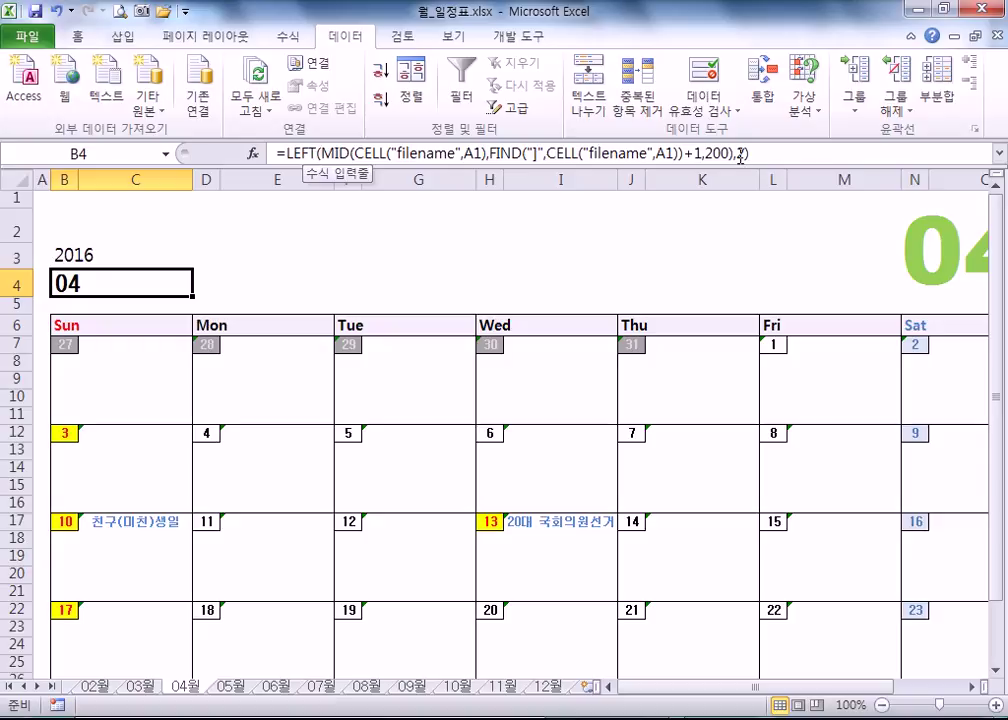
# - Examine B4's LEFT/MID/CELL formula, highlighting its MID part and final ,2 argument, without changes
pyautogui.doubleClick(113, 287)
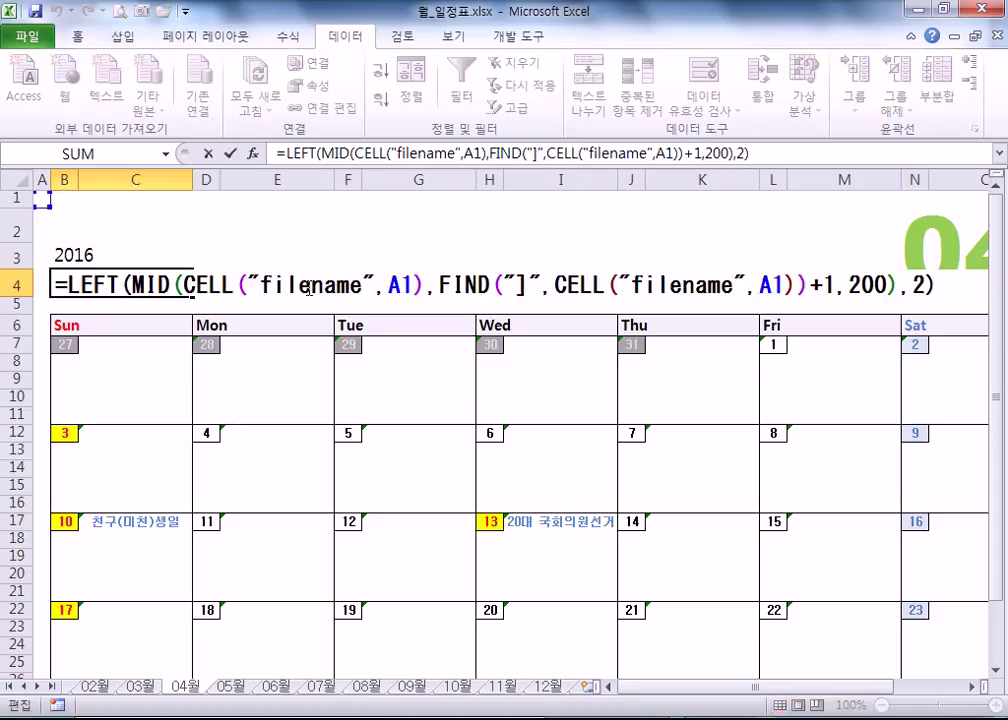
pyautogui.moveTo(918, 289); pyautogui.dragTo(928, 286)
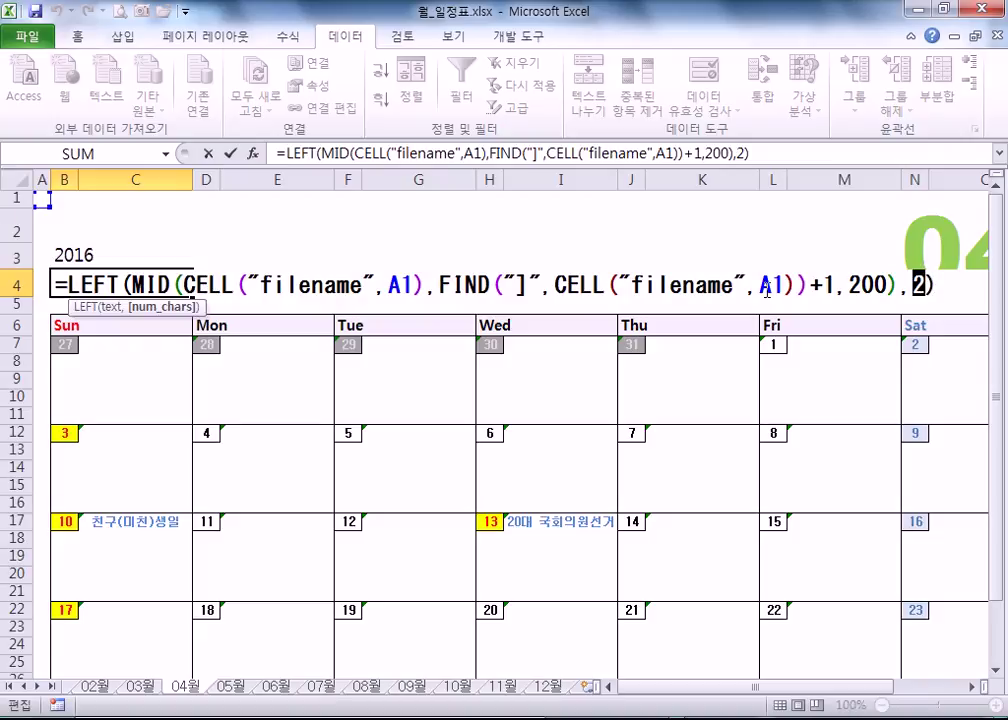
pyautogui.moveTo(892, 291); pyautogui.dragTo(925, 288)
pyautogui.moveTo(133, 288); pyautogui.dragTo(860, 288)
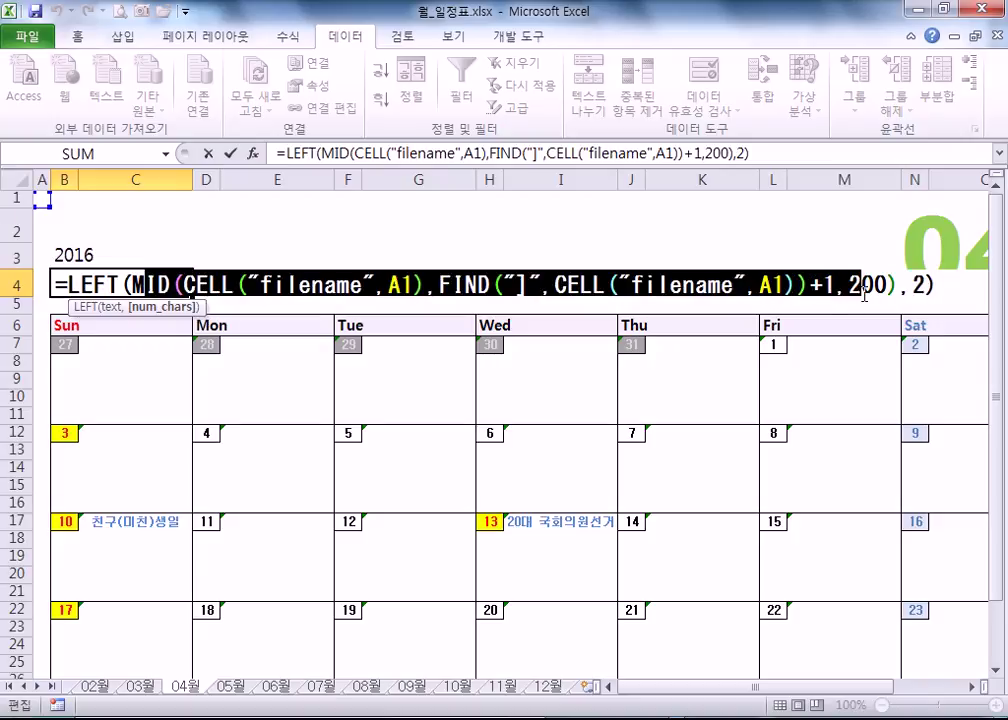
pyautogui.click(857, 290)
pyautogui.press('Escape')
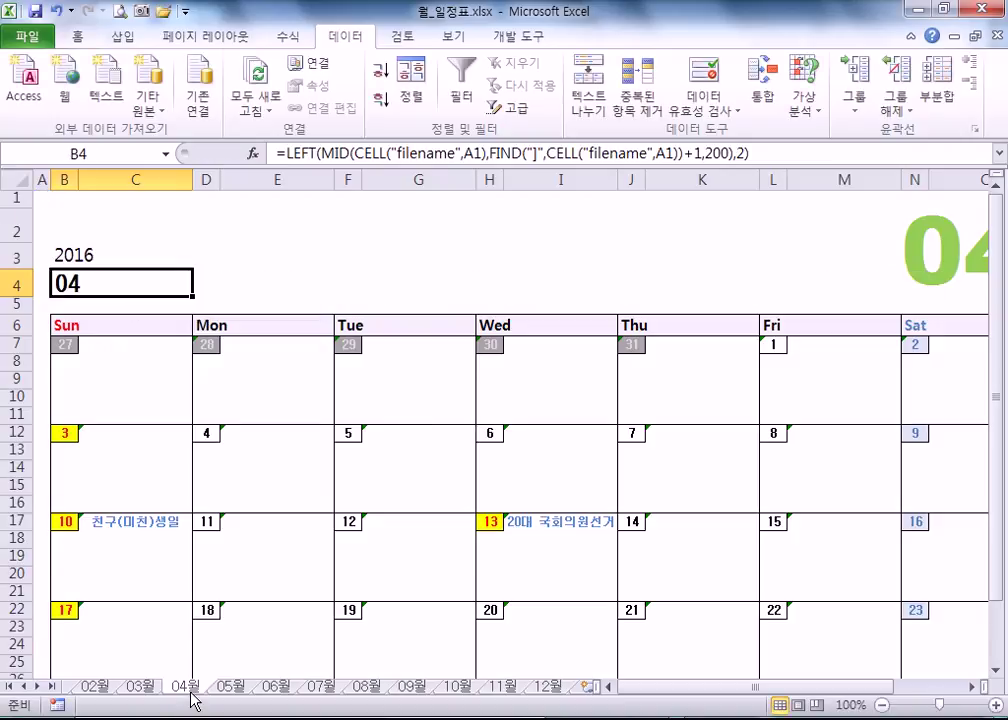
pyautogui.doubleClick(166, 272)
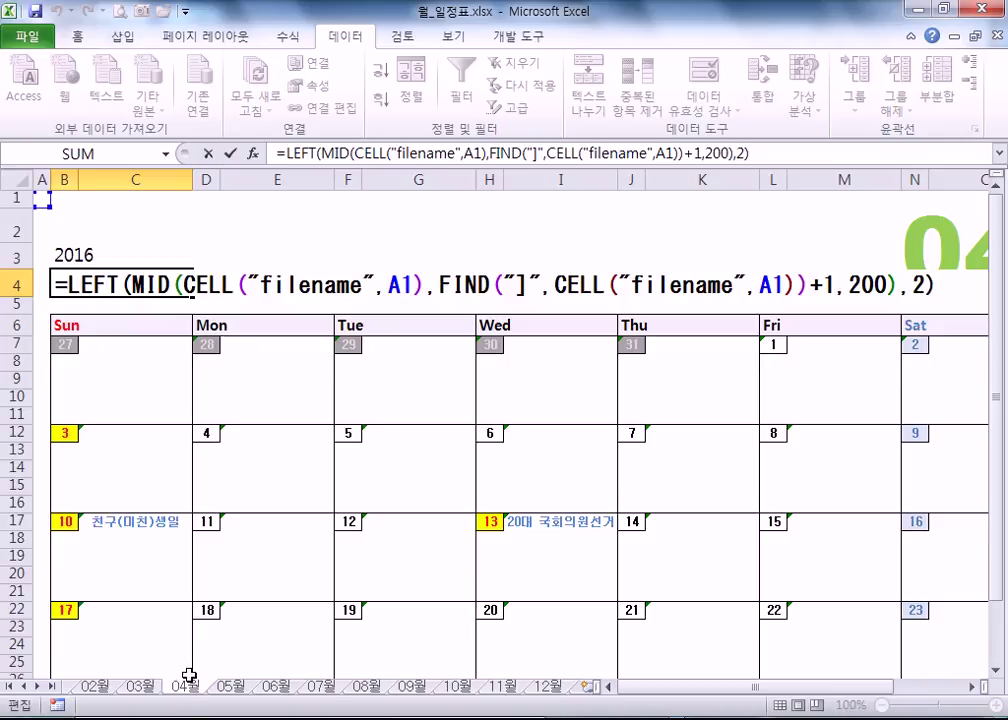
pyautogui.click(231, 686)
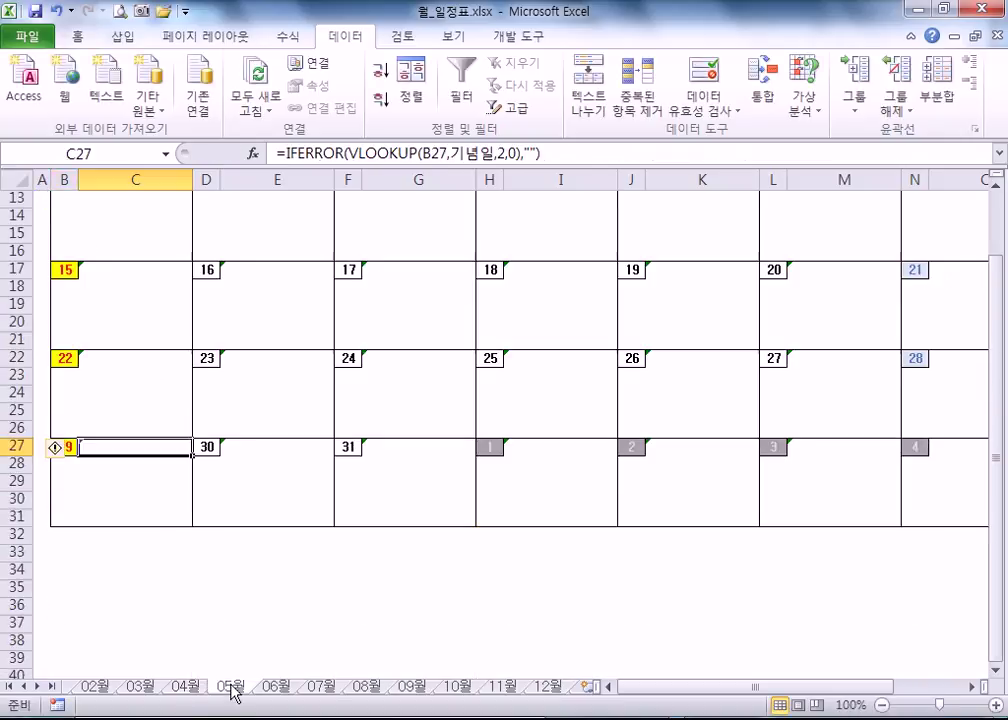
# - Compare May's B4 formula with April's 04 label in B4 and the large 04 heading
pyautogui.scroll(4, 128, 400)
pyautogui.click(62, 287)
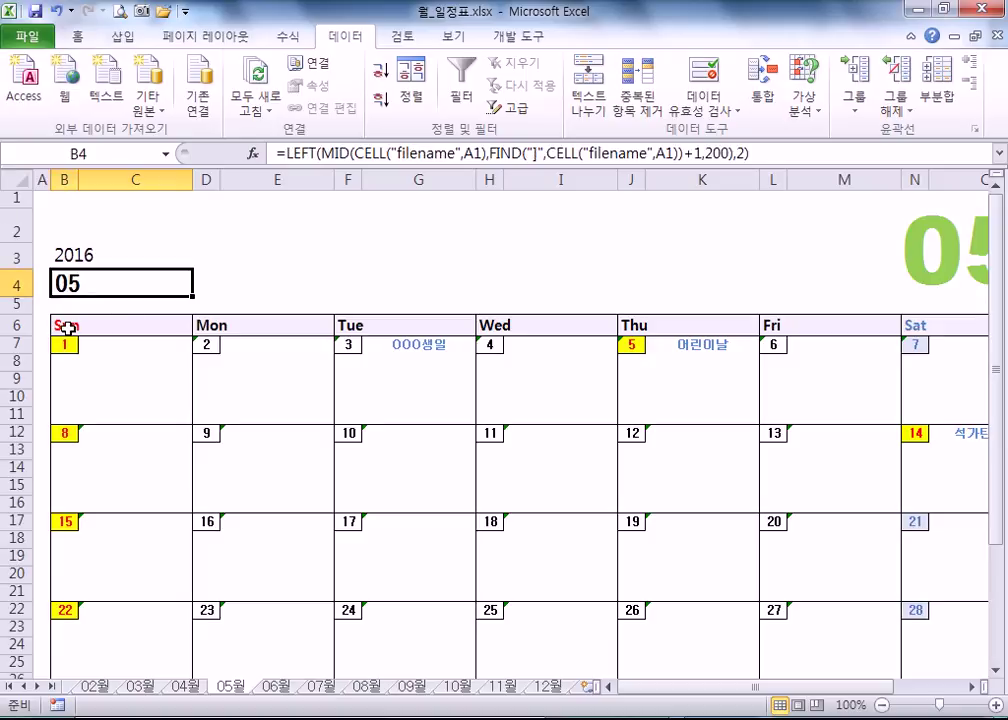
pyautogui.click(186, 686)
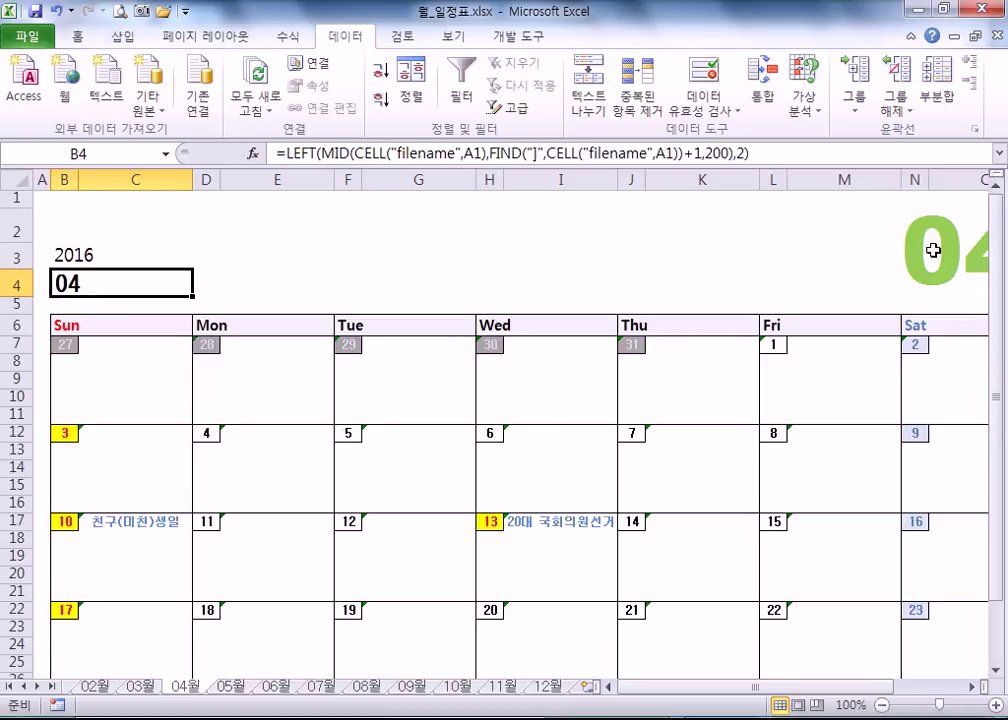
pyautogui.click(930, 255)
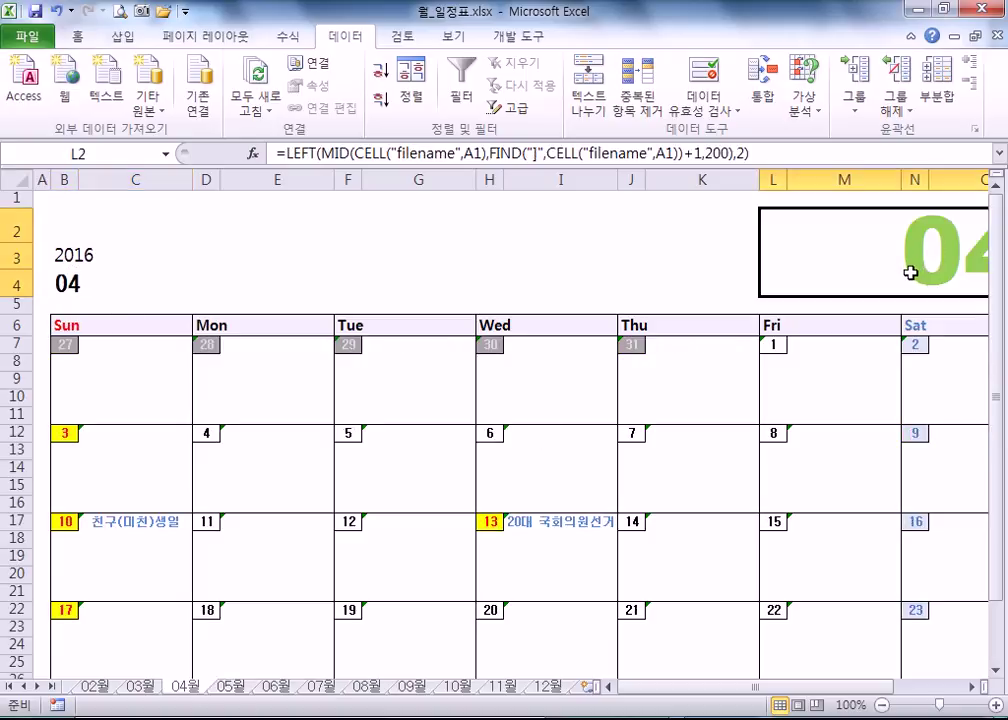
pyautogui.moveTo(812, 687); pyautogui.dragTo(888, 689)
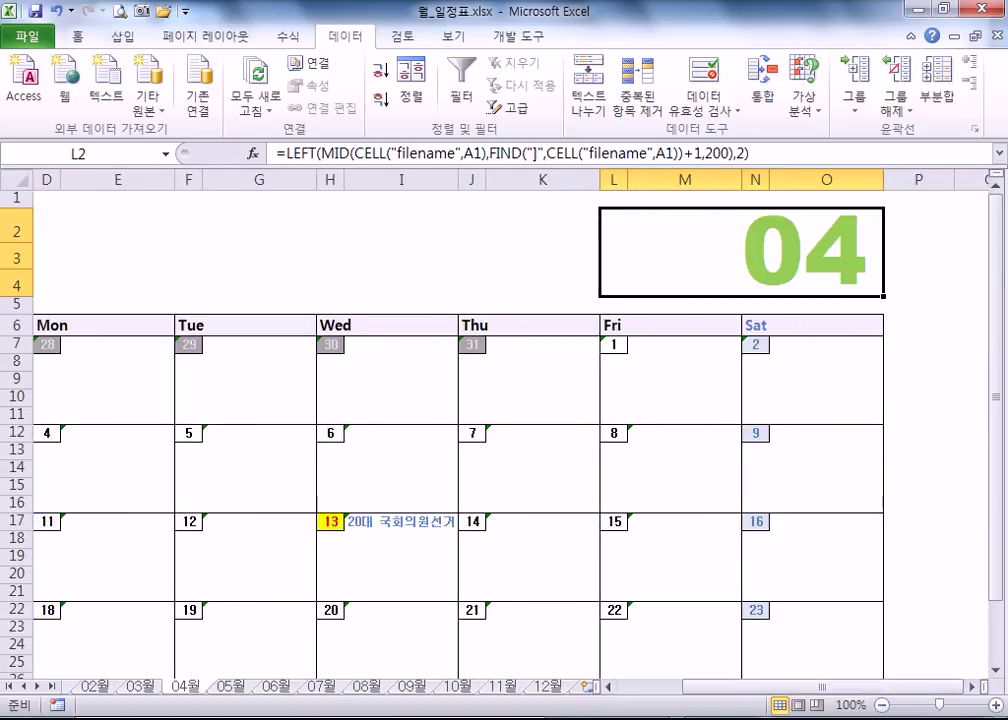
pyautogui.moveTo(715, 689); pyautogui.dragTo(660, 690)
pyautogui.click(77, 283)
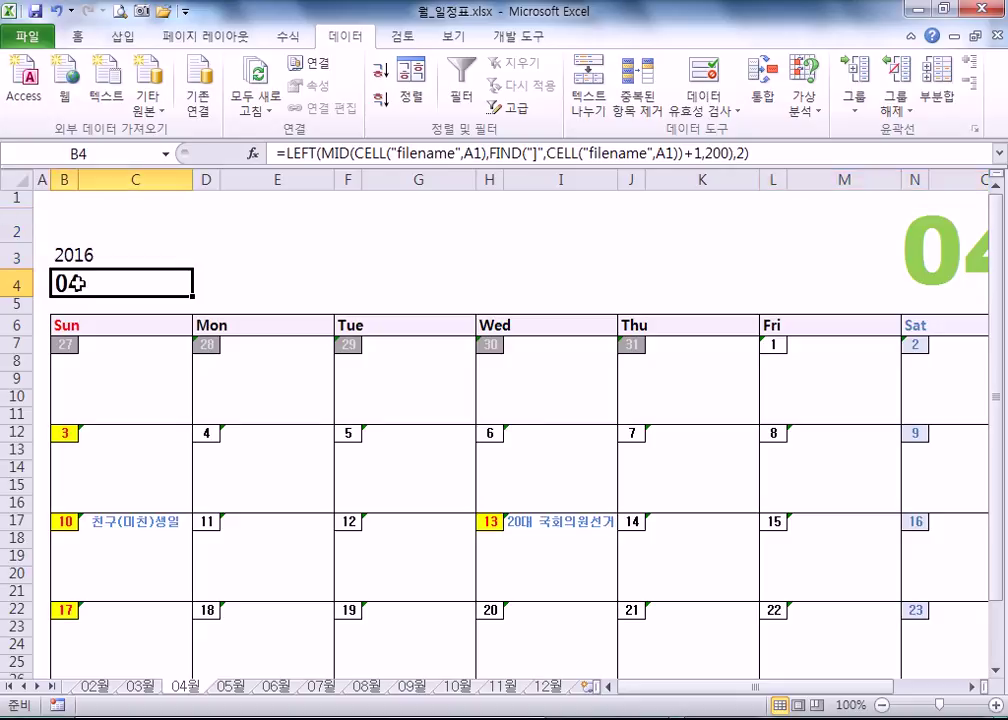
pyautogui.click(935, 252)
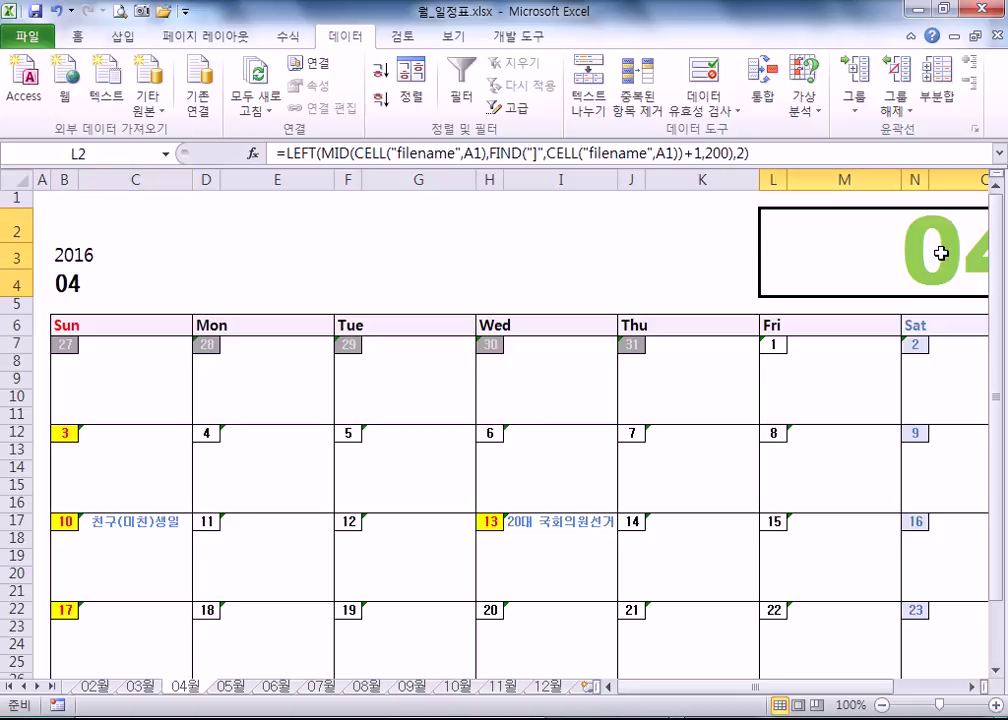
pyautogui.click(77, 283)
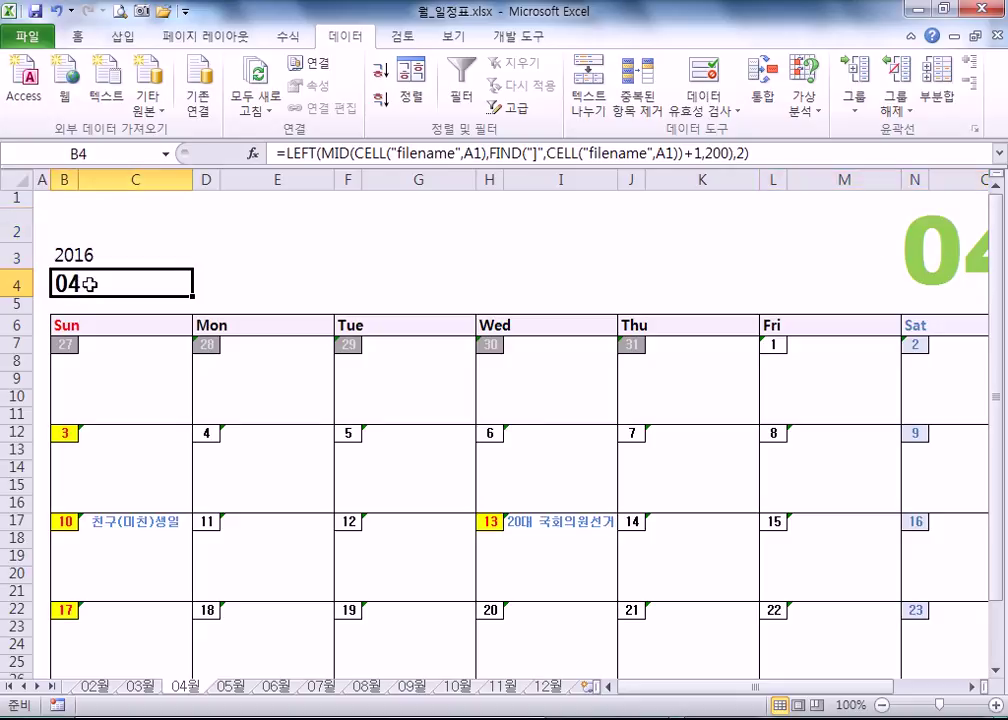
pyautogui.click(925, 248)
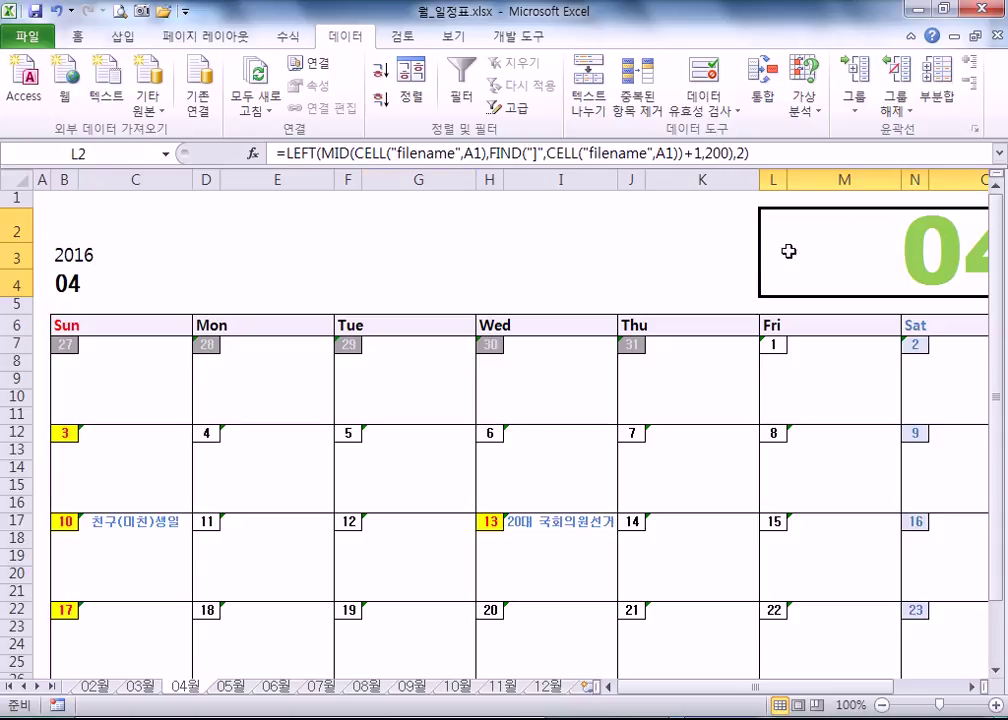
# - Select B4 and the Sun, Tue and Wed weekday header cells on the 04월 calendar
pyautogui.click(68, 284)
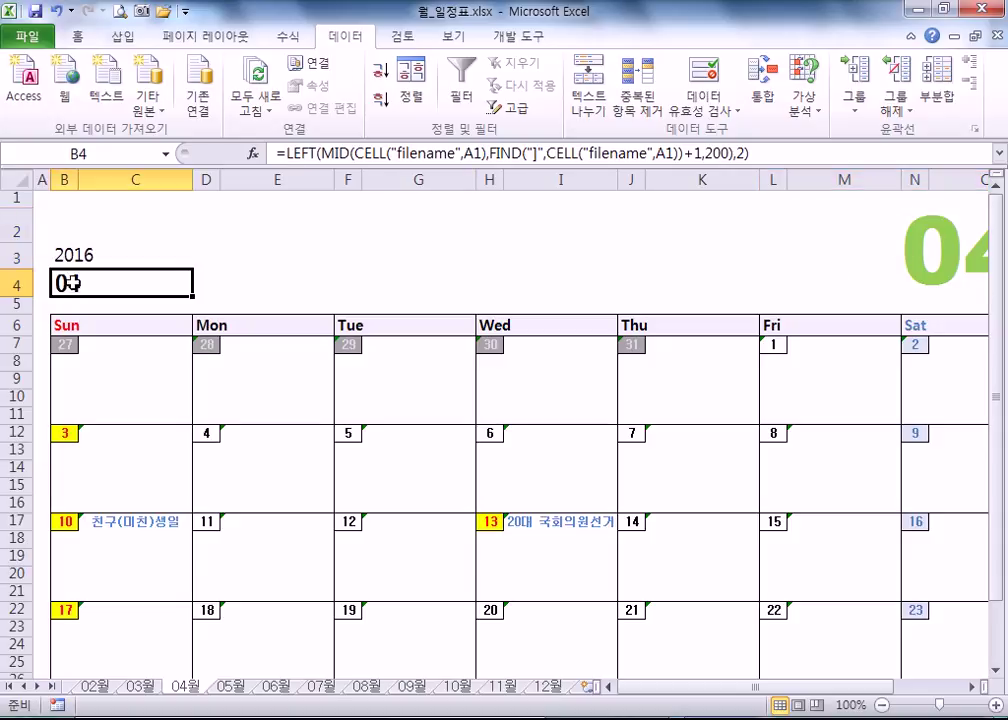
pyautogui.click(67, 326)
pyautogui.click(241, 328)
pyautogui.click(355, 322)
pyautogui.click(499, 326)
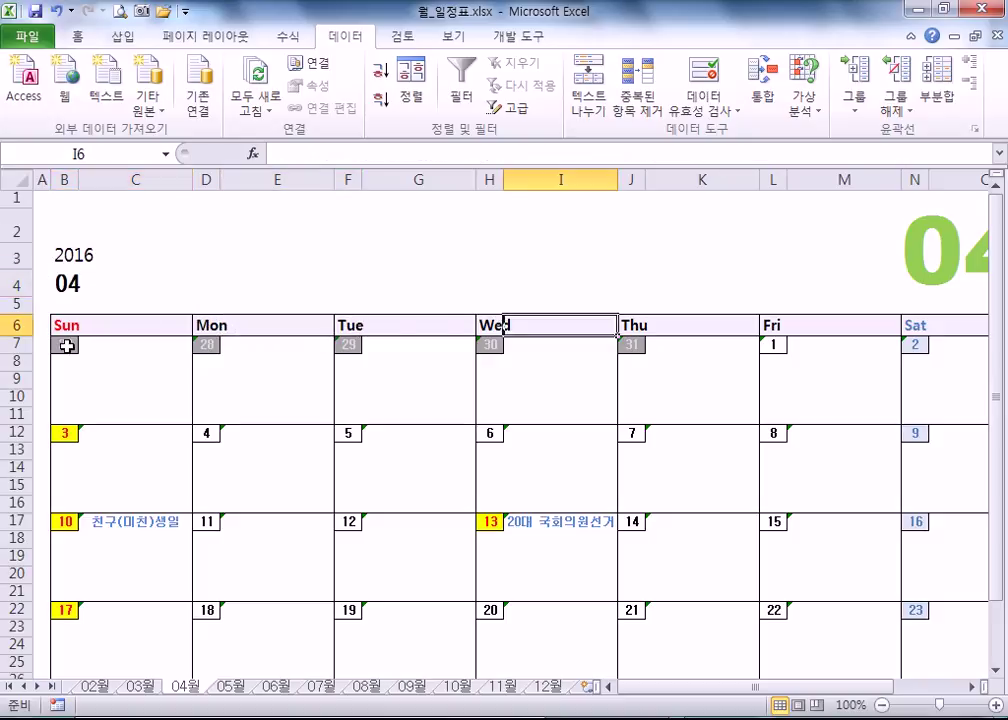
pyautogui.click(67, 346)
pyautogui.click(203, 345)
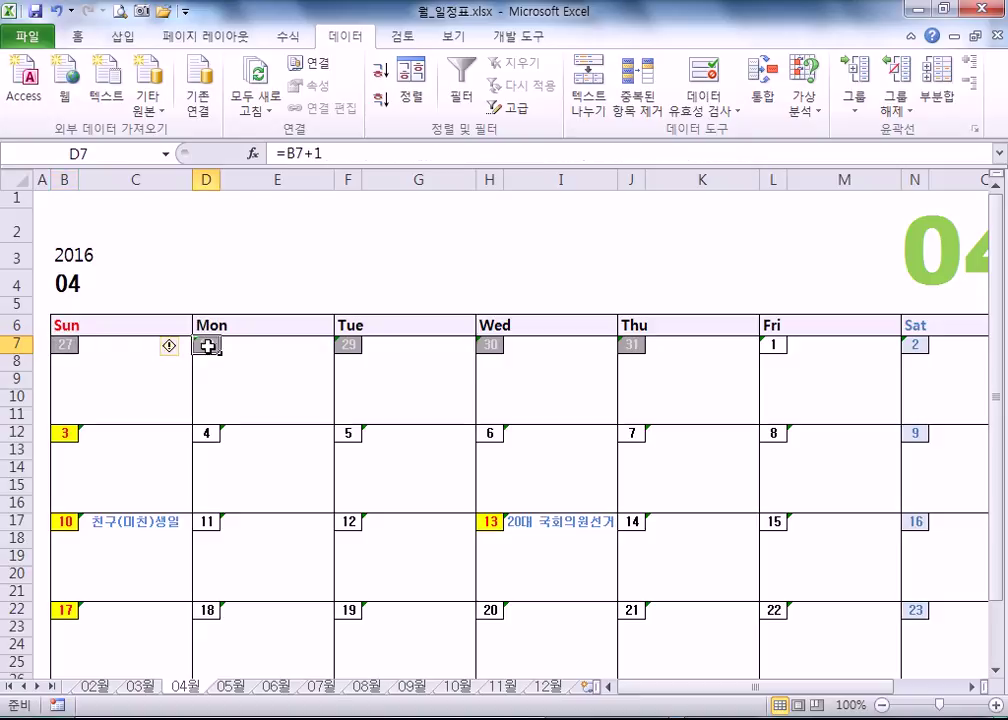
pyautogui.click(347, 345)
pyautogui.click(68, 433)
pyautogui.click(205, 432)
pyautogui.click(72, 343)
pyautogui.click(203, 344)
pyautogui.click(58, 343)
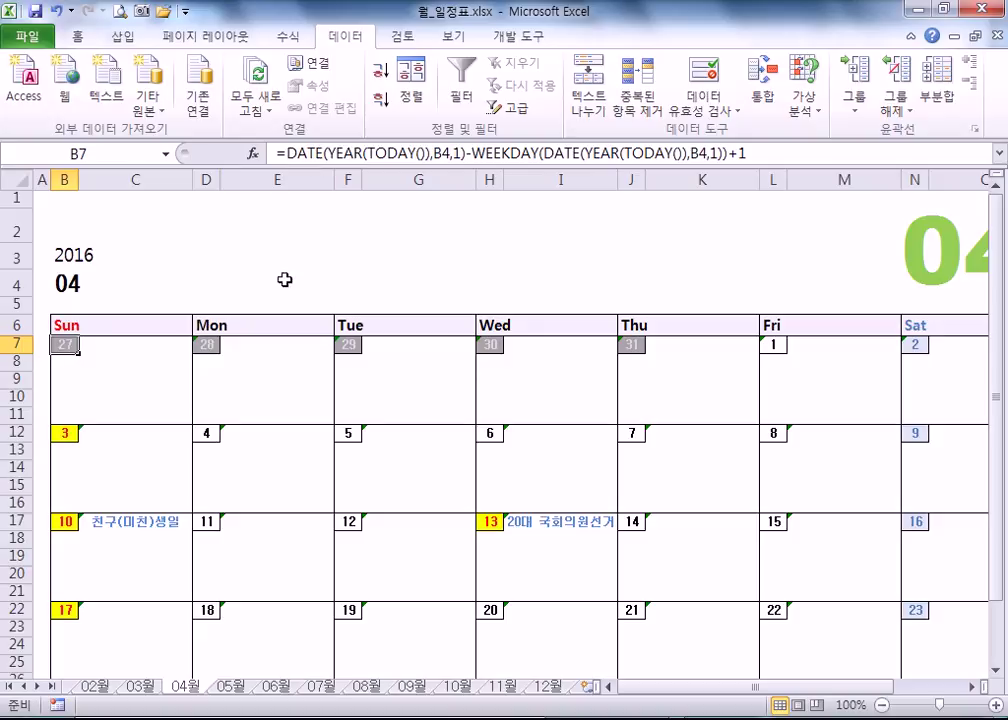
pyautogui.press('F2')
pyautogui.press('Escape')
pyautogui.click(211, 343)
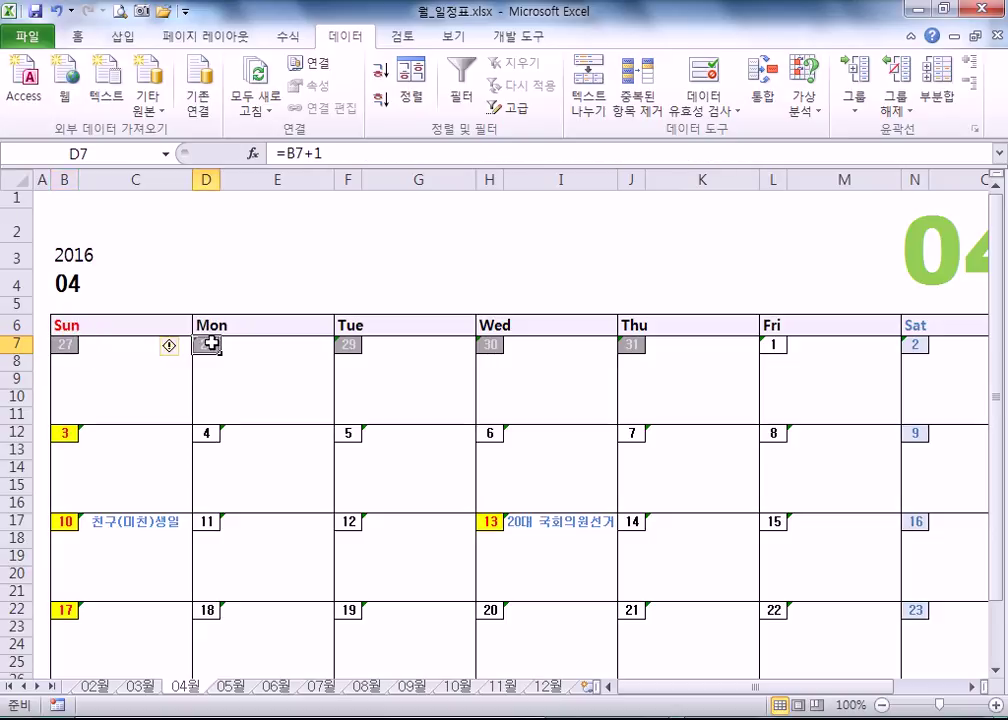
pyautogui.click(63, 344)
pyautogui.click(204, 345)
pyautogui.click(348, 344)
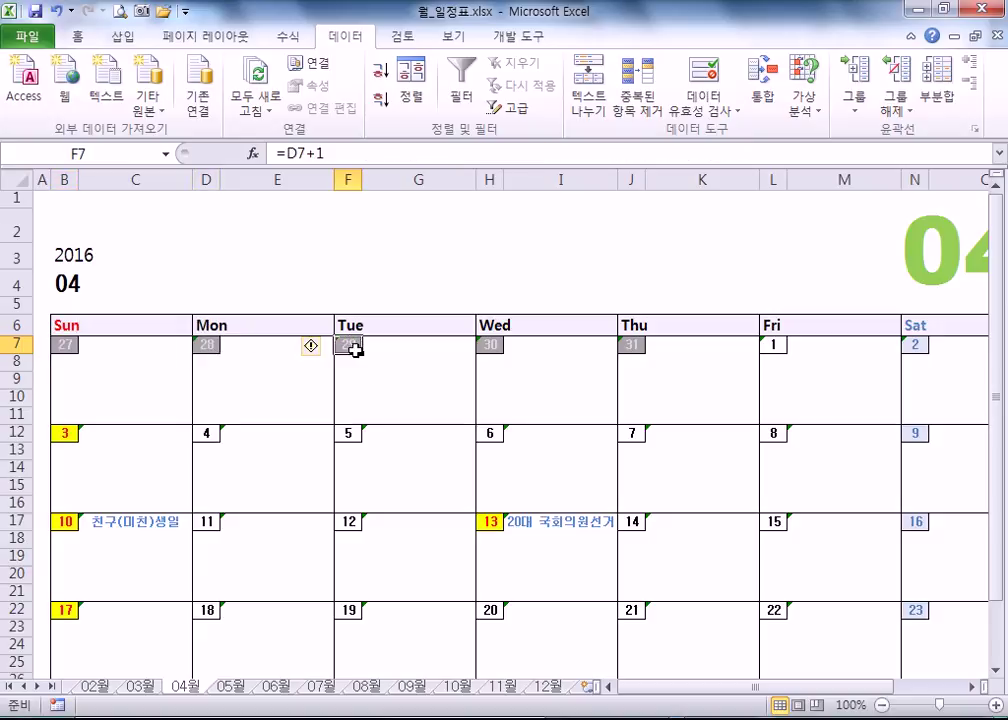
pyautogui.click(772, 345)
pyautogui.click(630, 345)
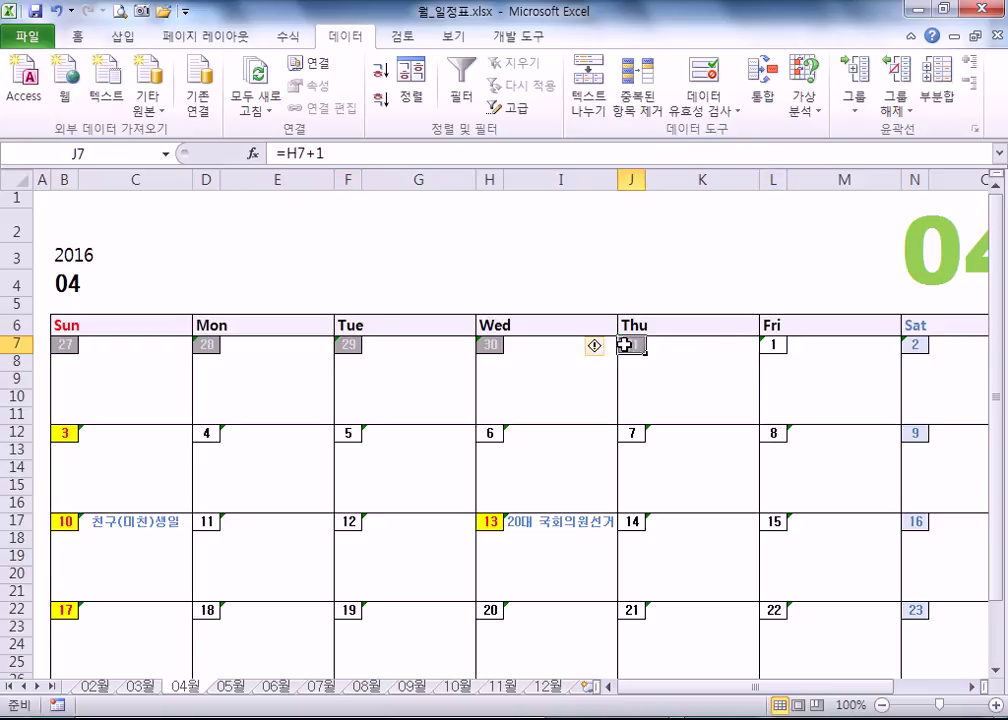
pyautogui.click(777, 345)
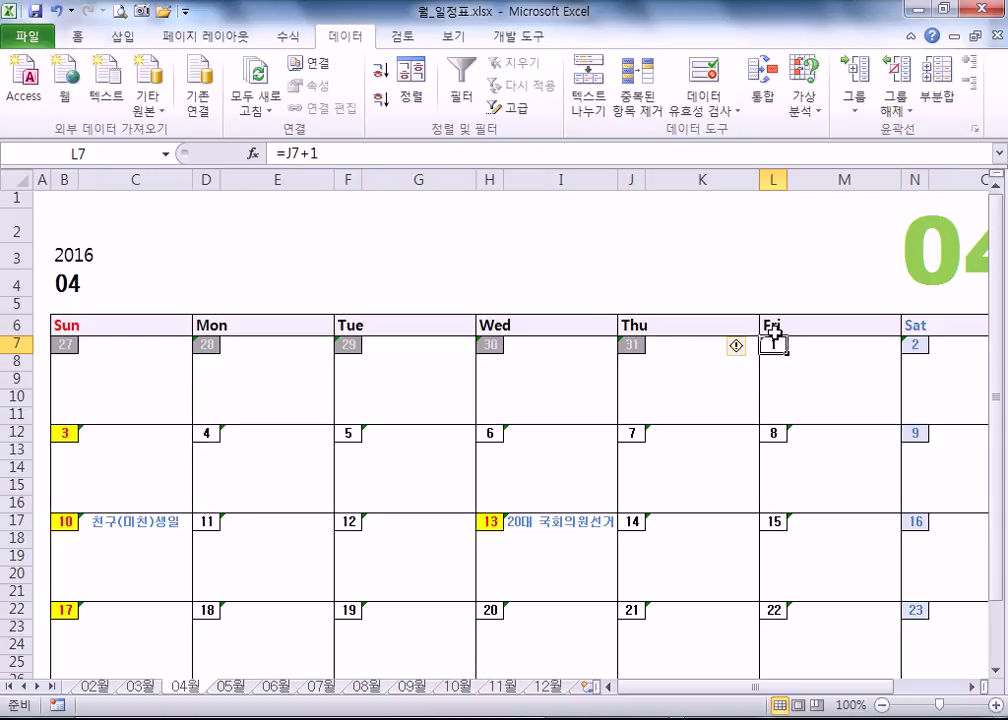
pyautogui.click(57, 434)
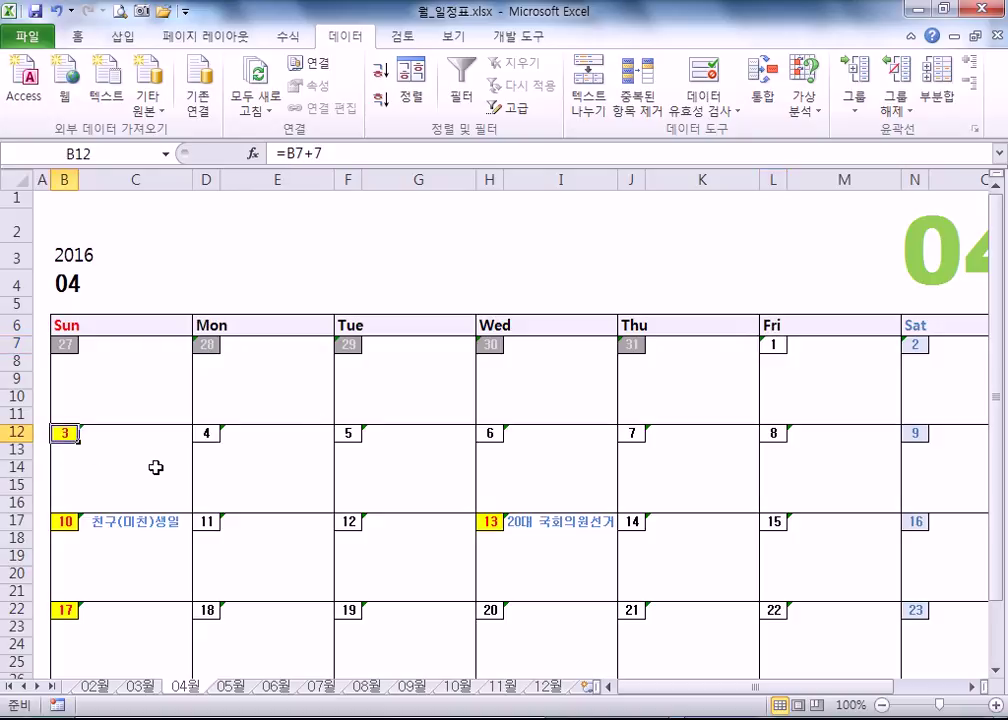
pyautogui.scroll(-1, 156, 468)
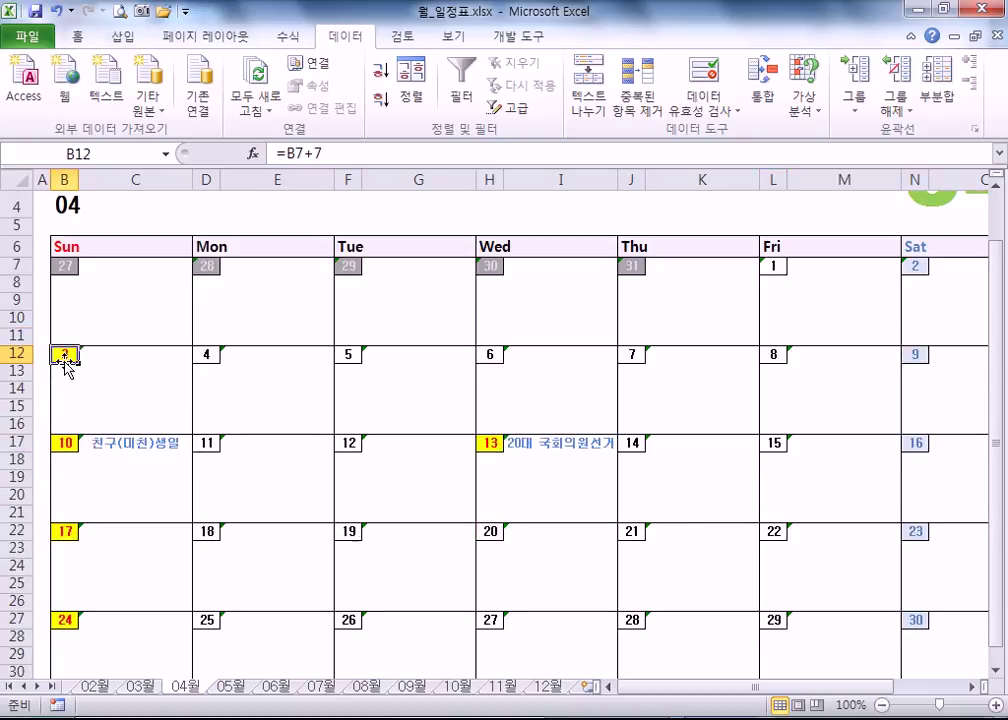
pyautogui.keyDown('ctrl'); pyautogui.scroll(3, 64, 372); pyautogui.keyUp('ctrl')
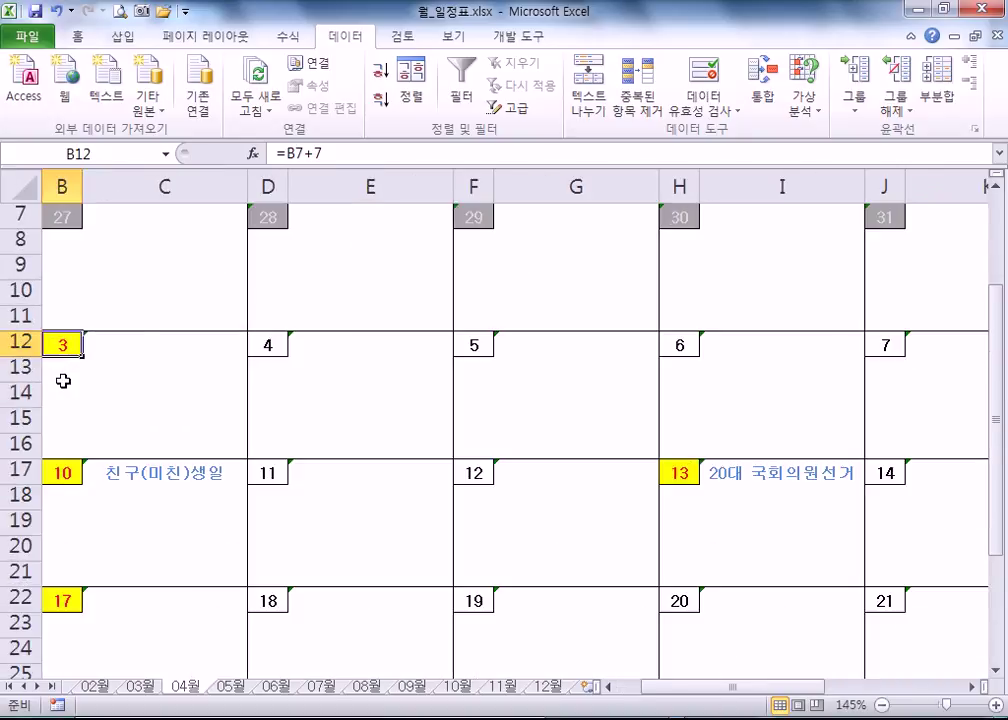
pyautogui.press('Left')
pyautogui.doubleClick(83, 437)
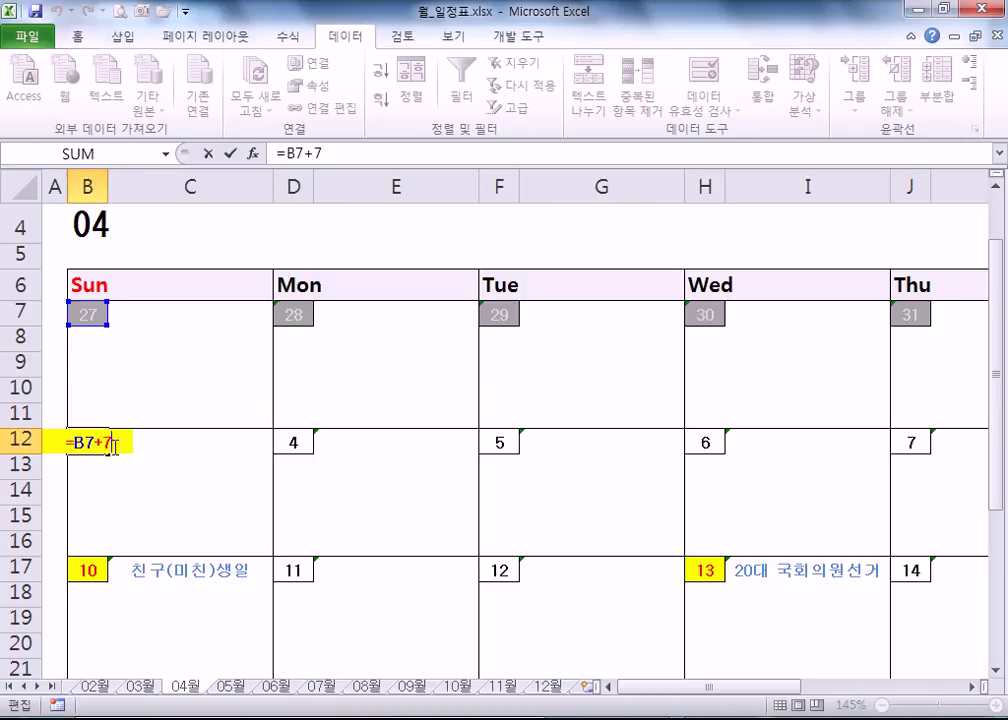
pyautogui.press('Escape')
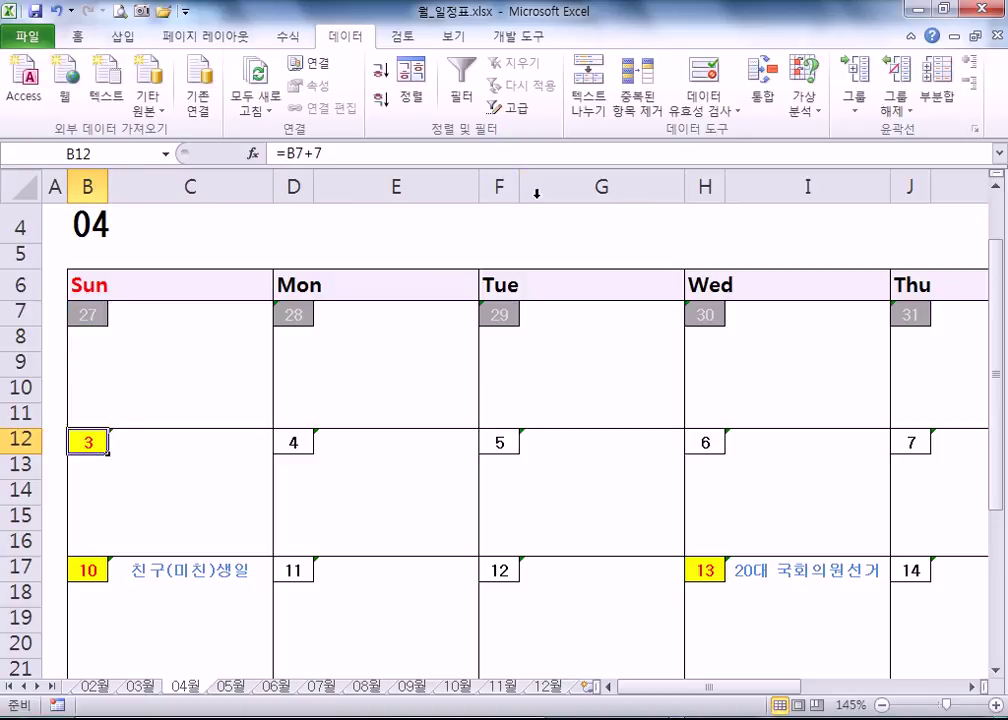
pyautogui.click(76, 38)
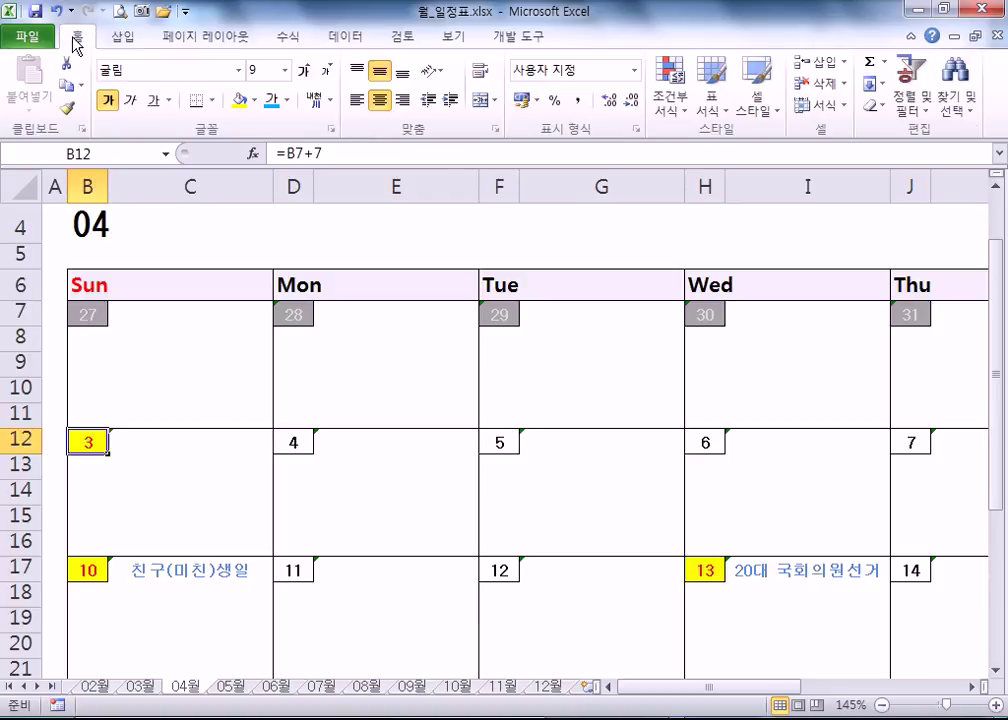
pyautogui.click(670, 90)
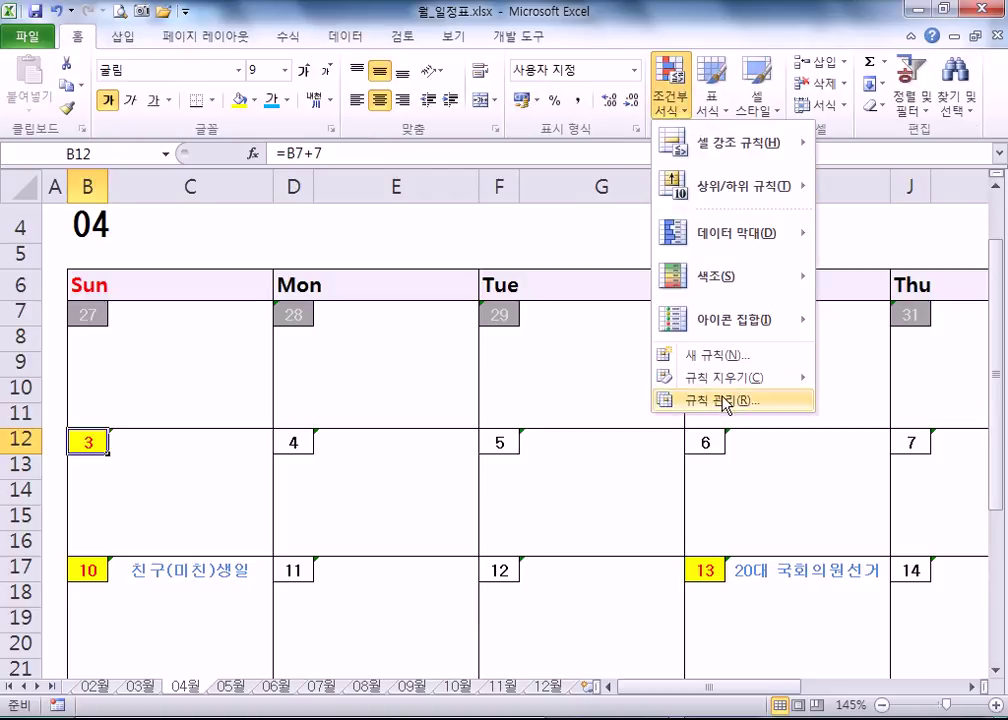
pyautogui.click(726, 402)
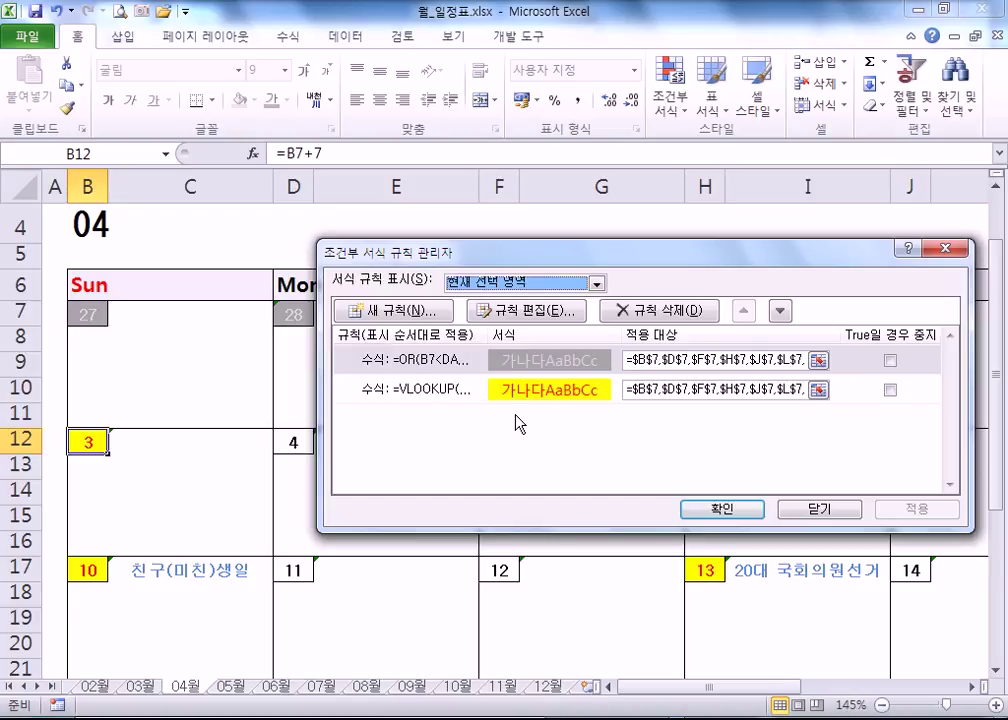
pyautogui.press('Escape')
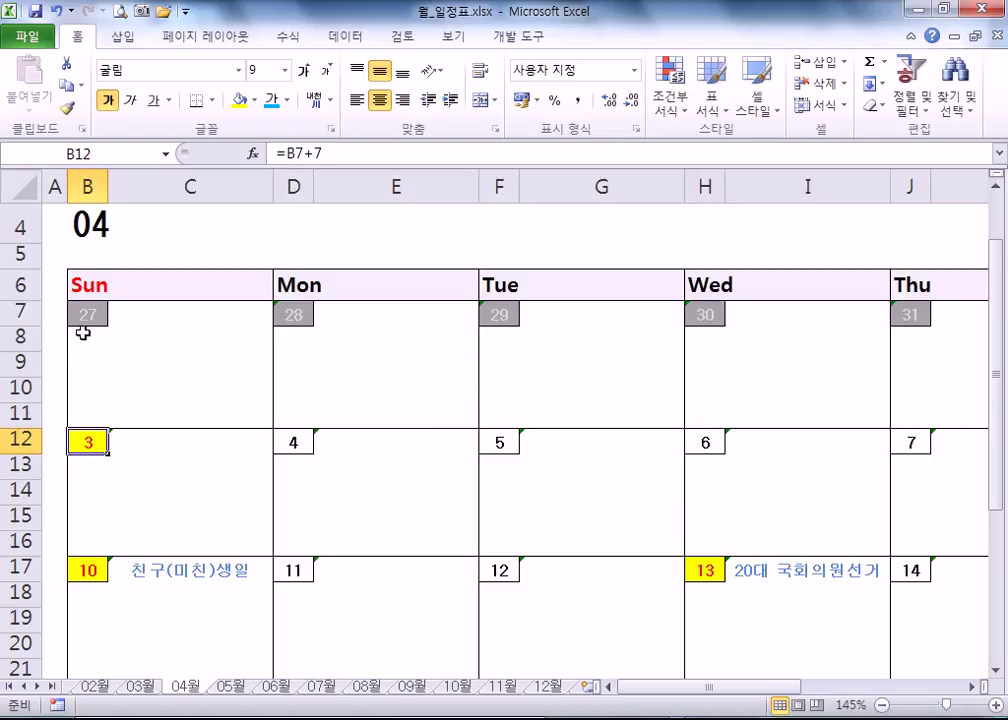
pyautogui.scroll(-2, 94, 525)
pyautogui.scroll(2, 95, 538)
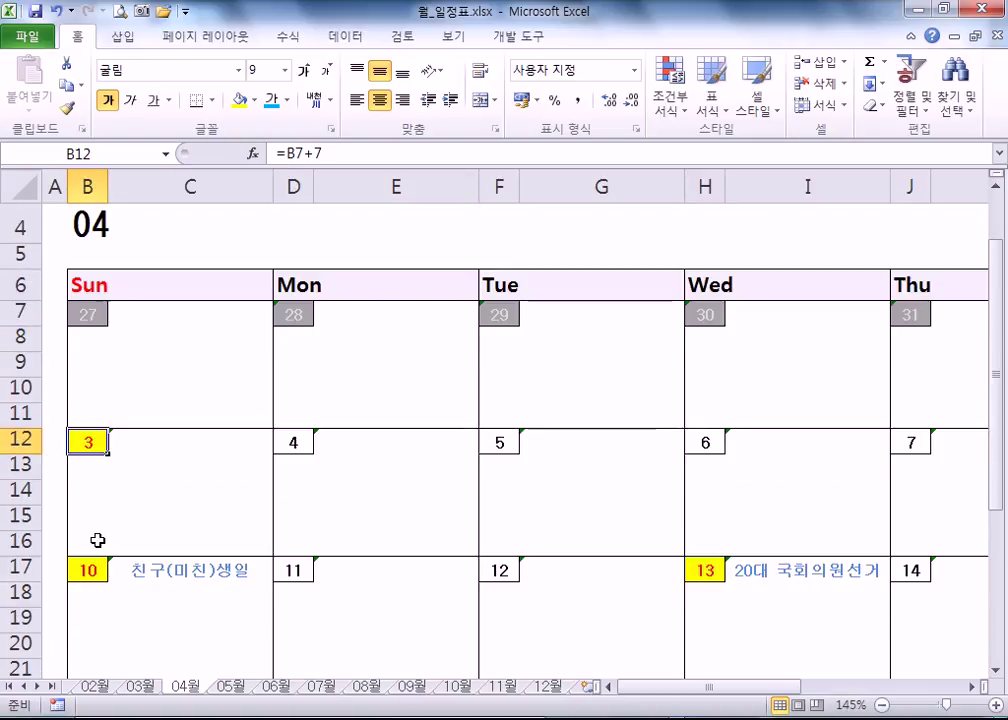
pyautogui.click(703, 569)
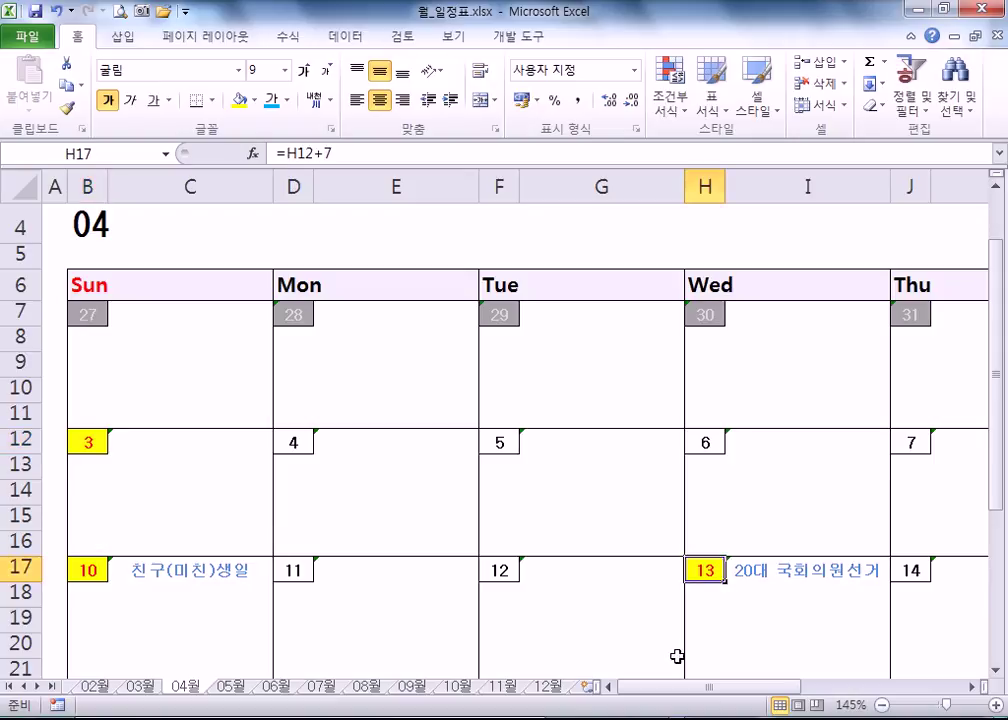
pyautogui.moveTo(670, 690); pyautogui.dragTo(783, 690)
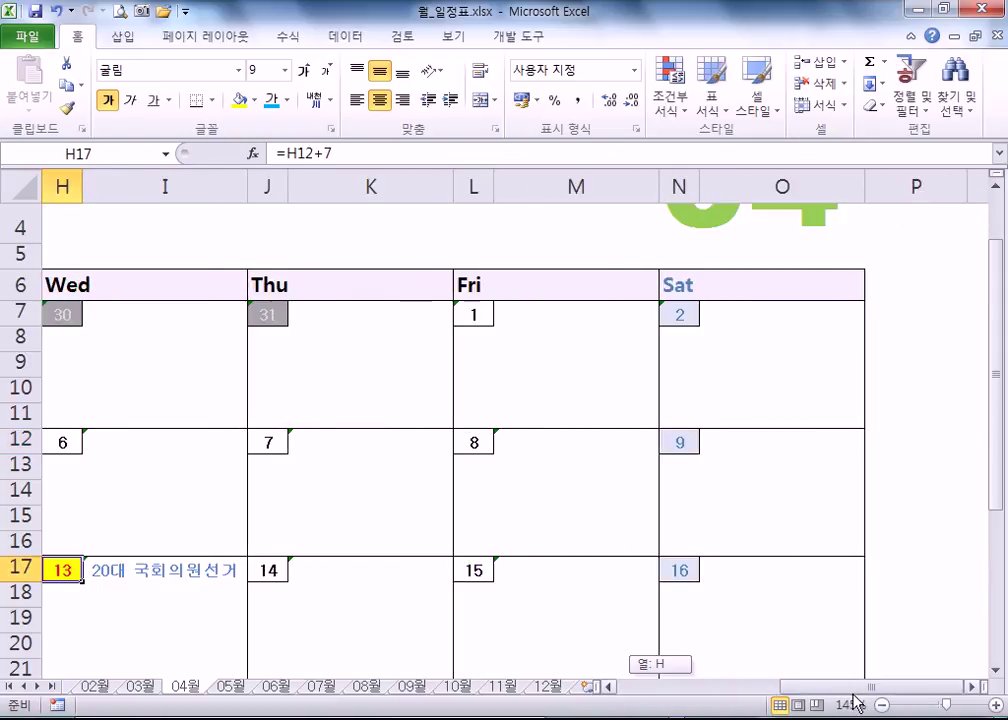
pyautogui.click(675, 316)
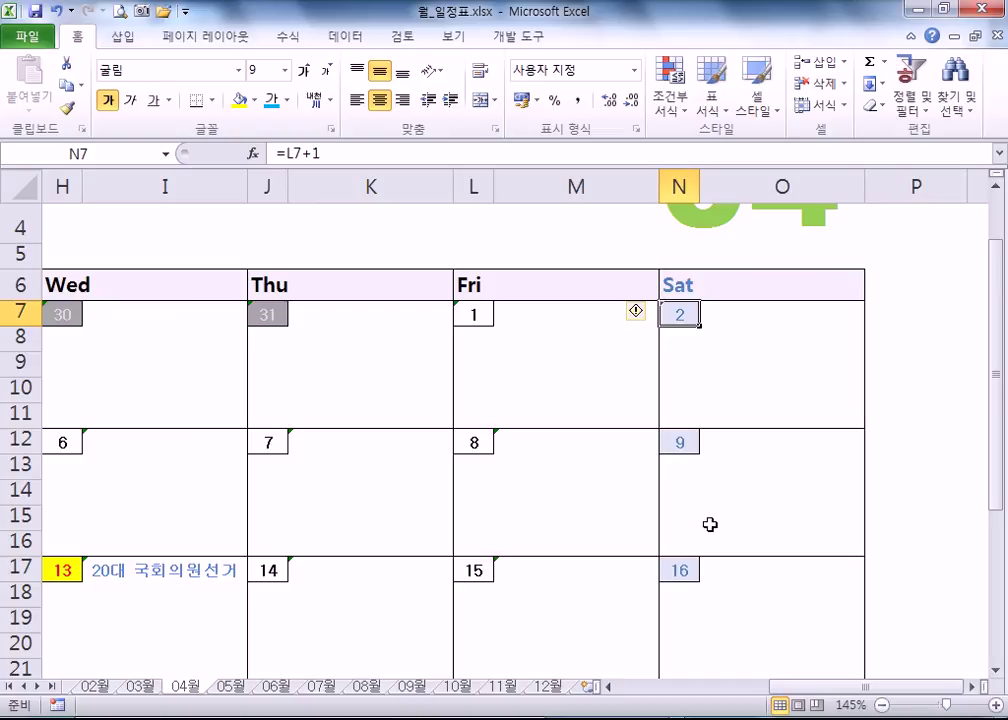
pyautogui.scroll(-1, 710, 524)
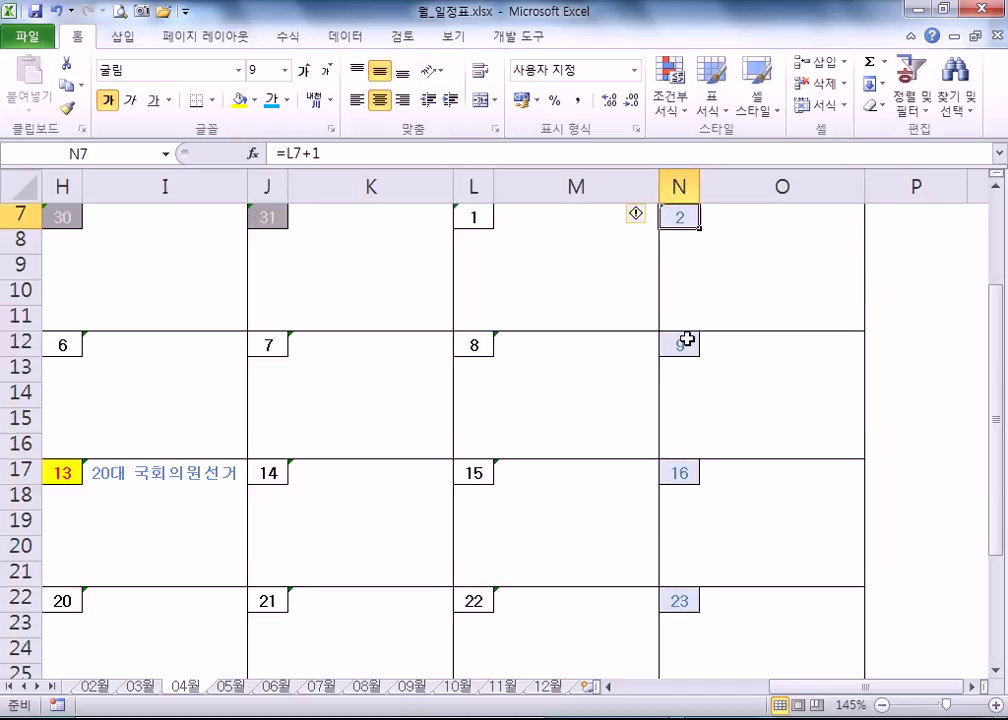
pyautogui.moveTo(775, 690); pyautogui.dragTo(626, 690)
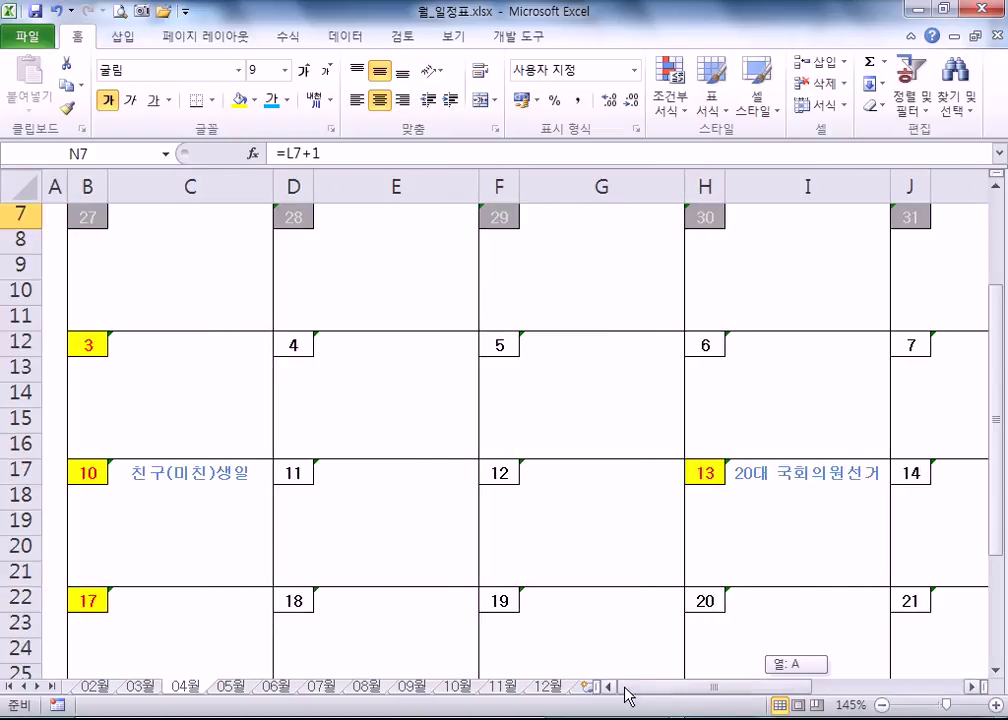
pyautogui.click(130, 472)
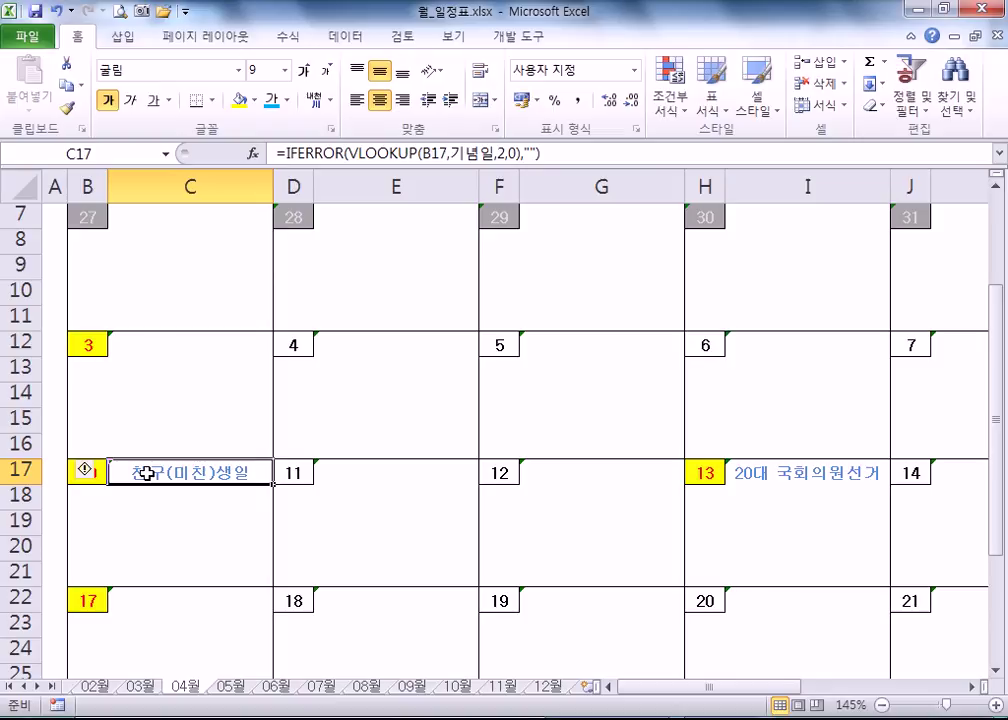
pyautogui.doubleClick(190, 376)
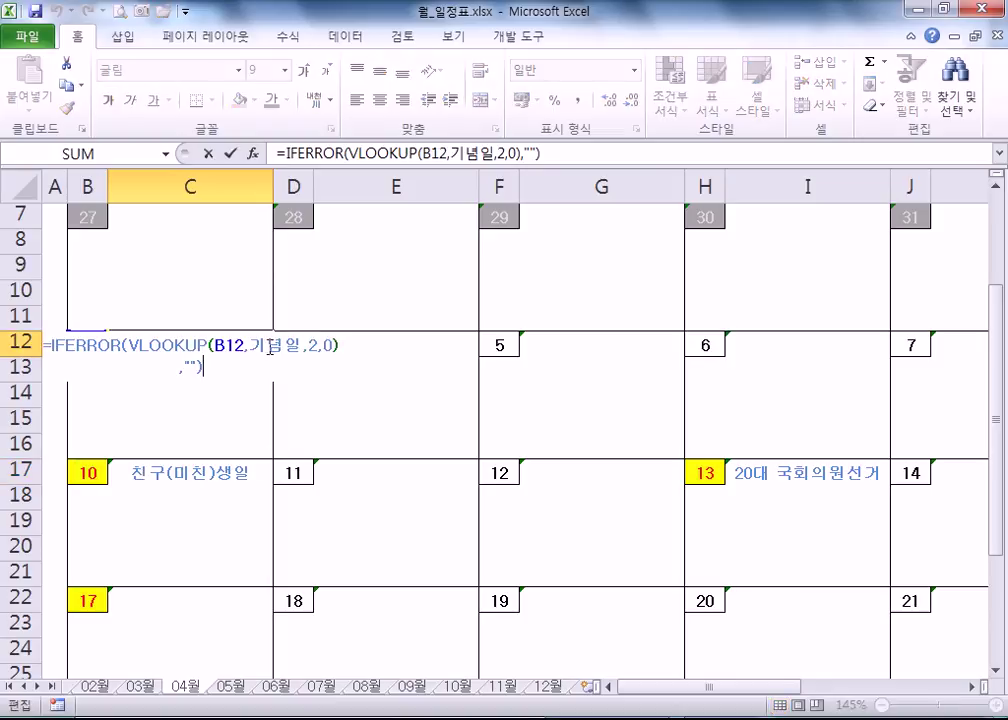
pyautogui.press('Escape')
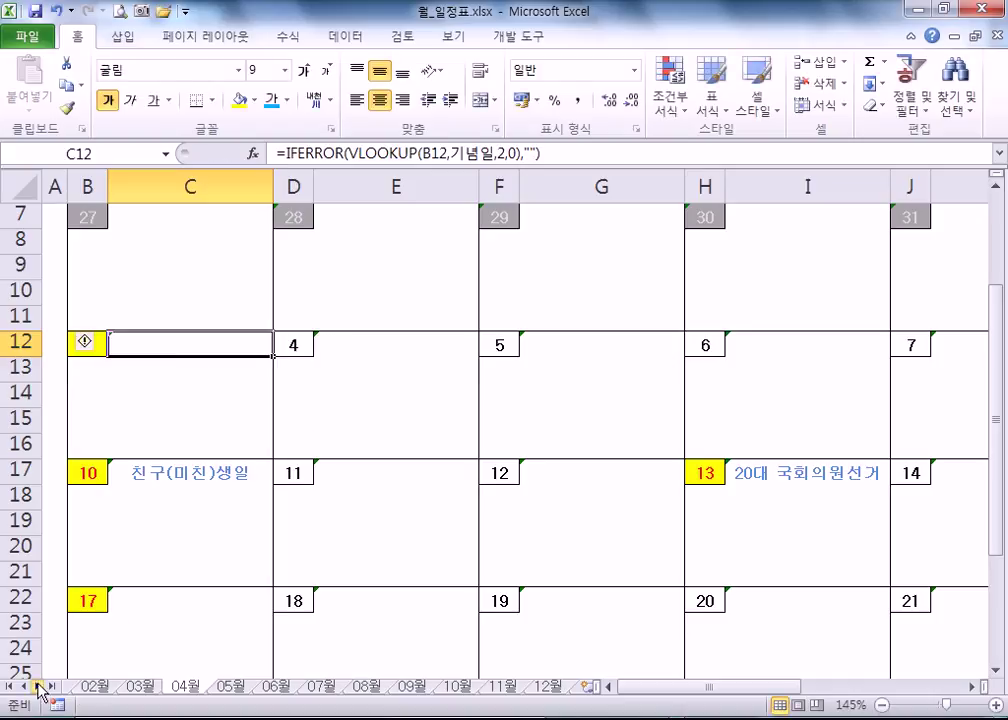
# - Scroll the sheet tabs back and switch to the 설정 settings sheet
pyautogui.click(26, 688)
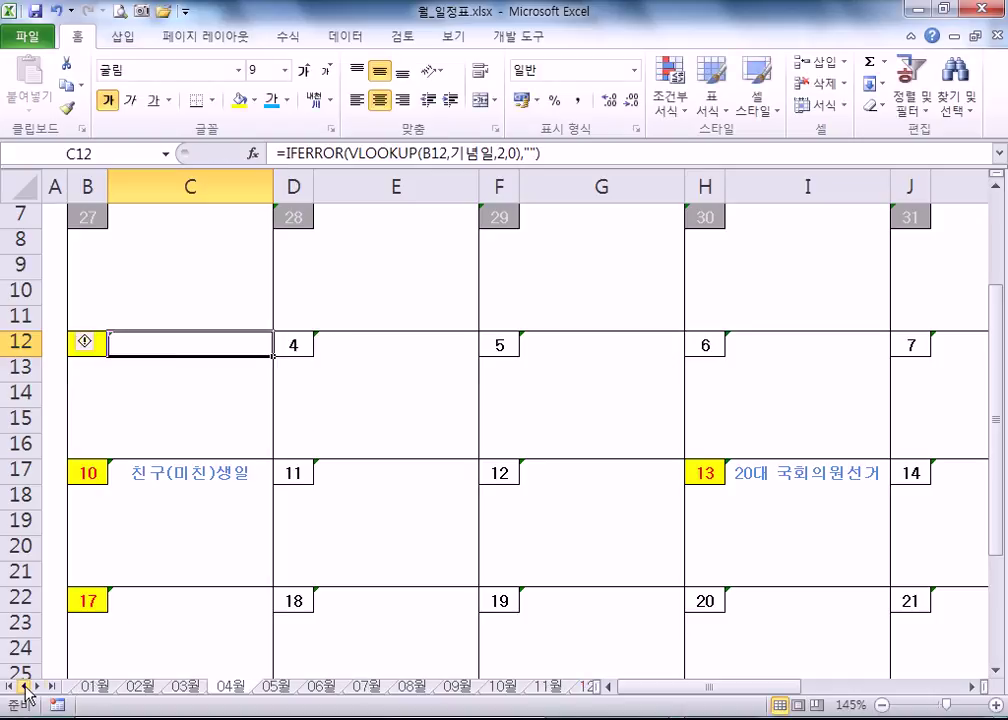
pyautogui.click(22, 688)
pyautogui.click(72, 687)
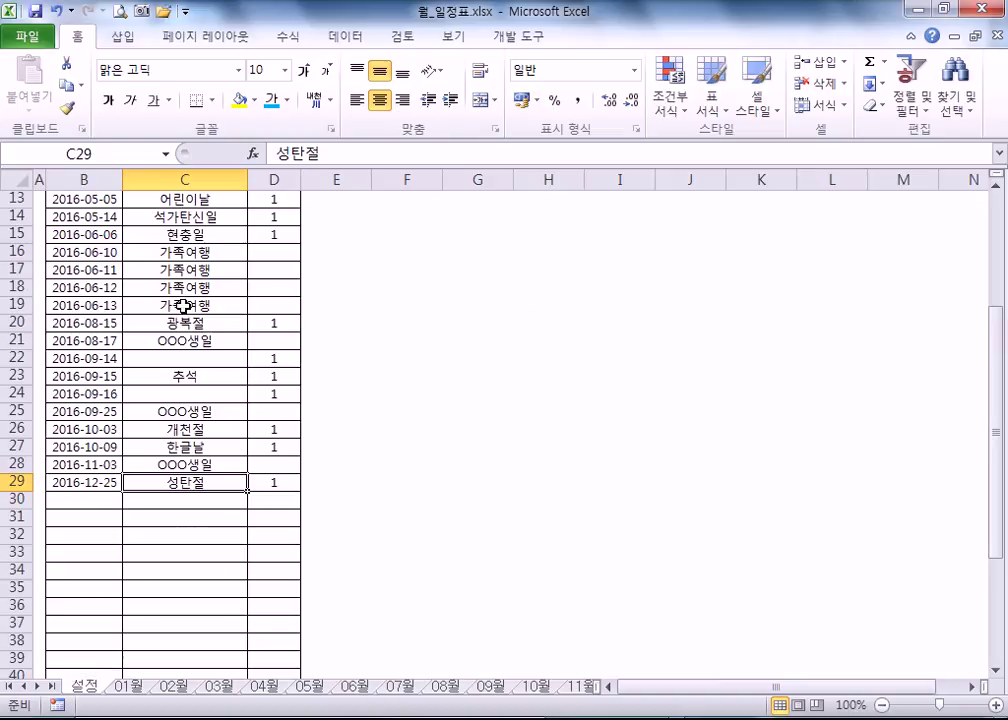
pyautogui.scroll(4, 157, 311)
# - Select the whole 기념일 holiday range from the Name Box and scroll through its extent
pyautogui.click(166, 154)
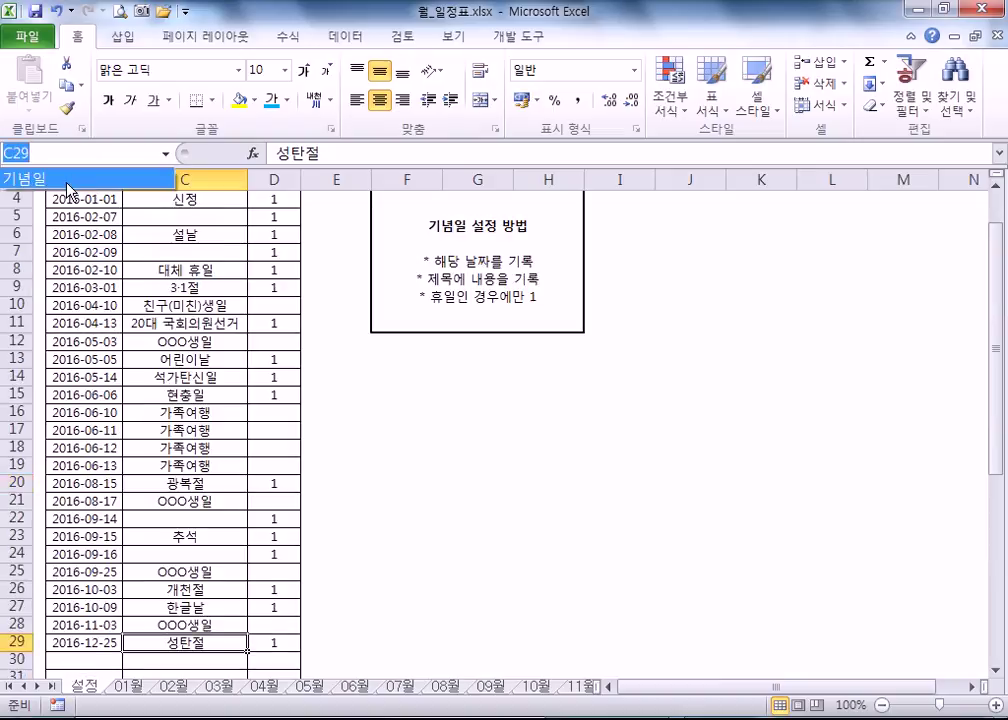
pyautogui.click(65, 178)
pyautogui.scroll(-5, 172, 280)
pyautogui.scroll(-4, 169, 292)
pyautogui.scroll(8, 167, 298)
pyautogui.scroll(2, 165, 305)
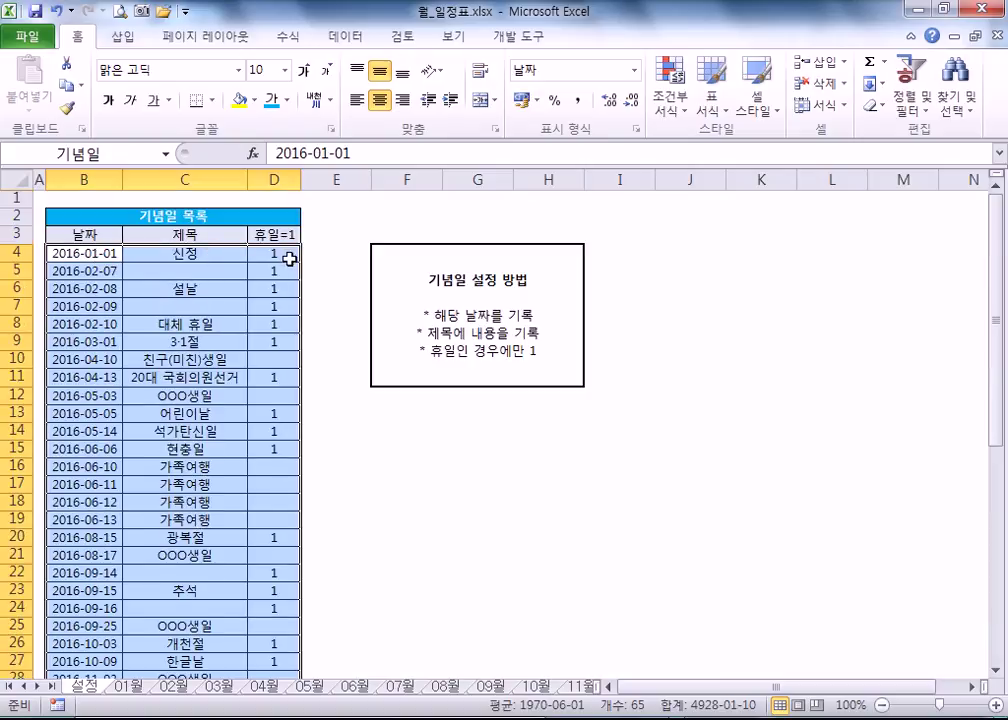
pyautogui.hotkey('alt', 'Tab')
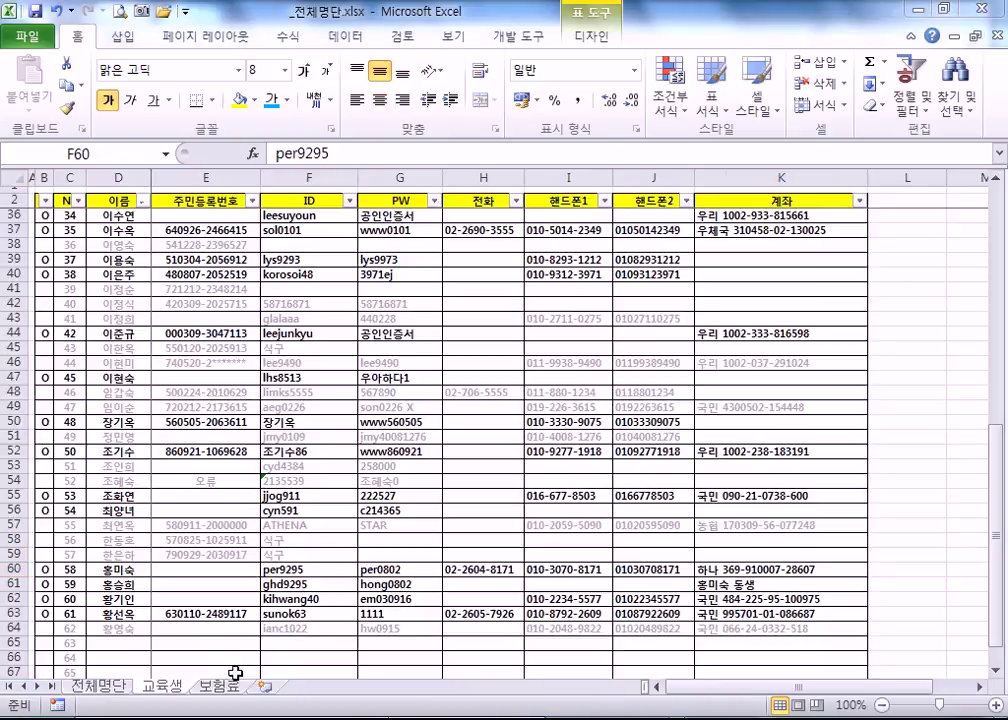
# - Go back to the calendar workbook's 04월 April sheet
pyautogui.hotkey('alt', 'Tab')
pyautogui.click(266, 688)
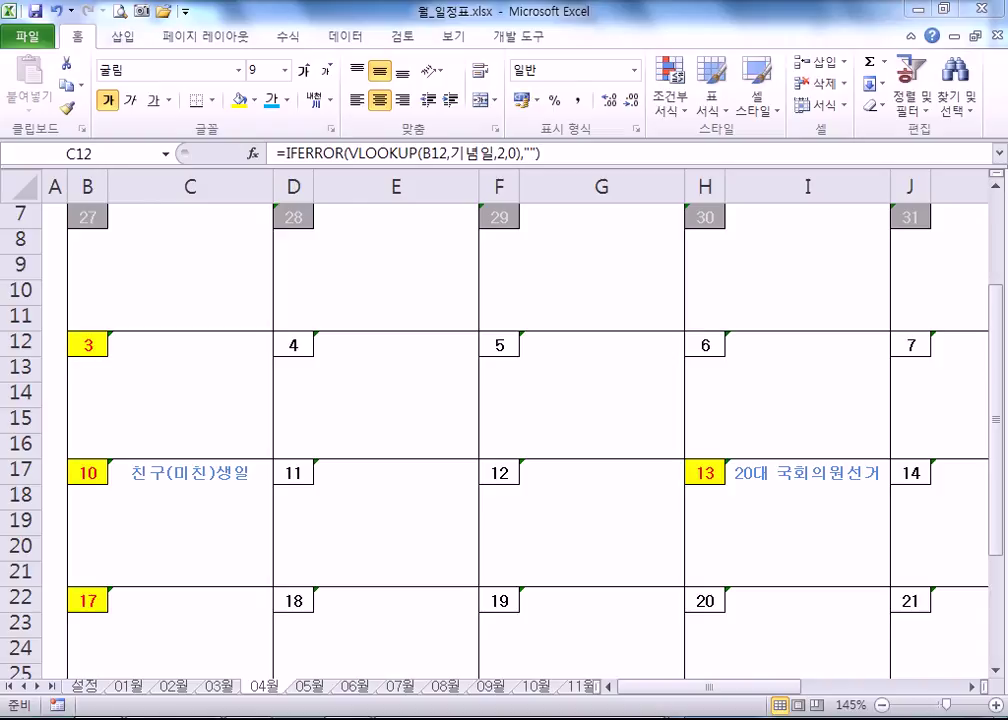
pyautogui.hotkey('alt', 'Tab')
# - In Korean input, type the credit line '서점 엑셀, 파워포인트 저자' followed by the author's name
pyautogui.write('tj')
pyautogui.press('BackSpace')
pyautogui.press('BackSpace')
pyautogui.press('Hangul')
pyautogui.write('서점')
pyautogui.write(' 엑셀')
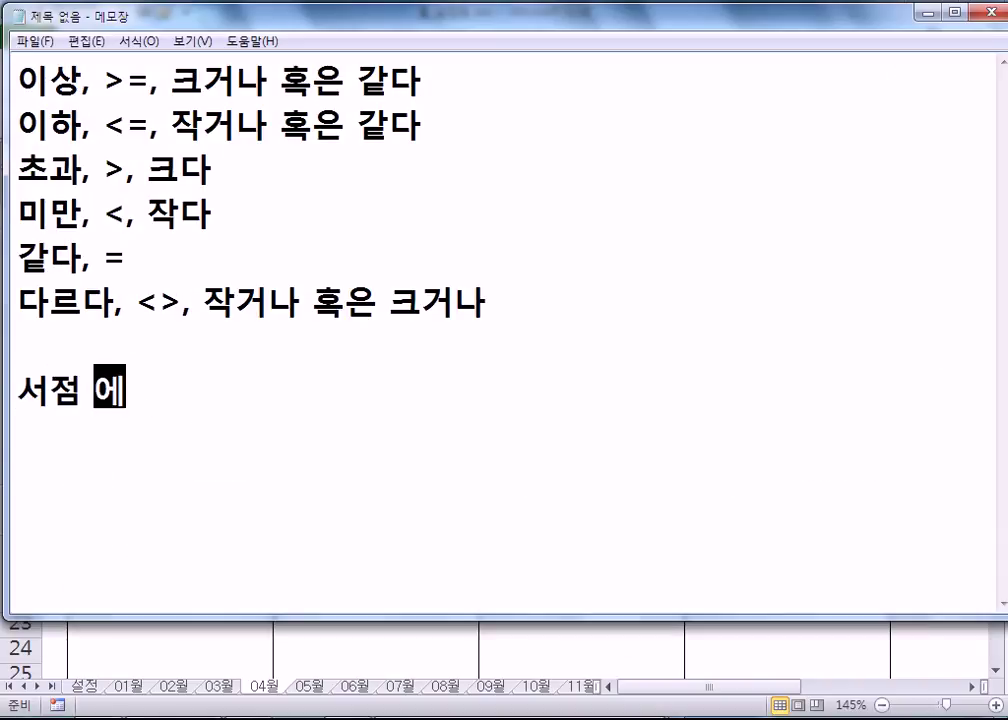
pyautogui.write(', 파')
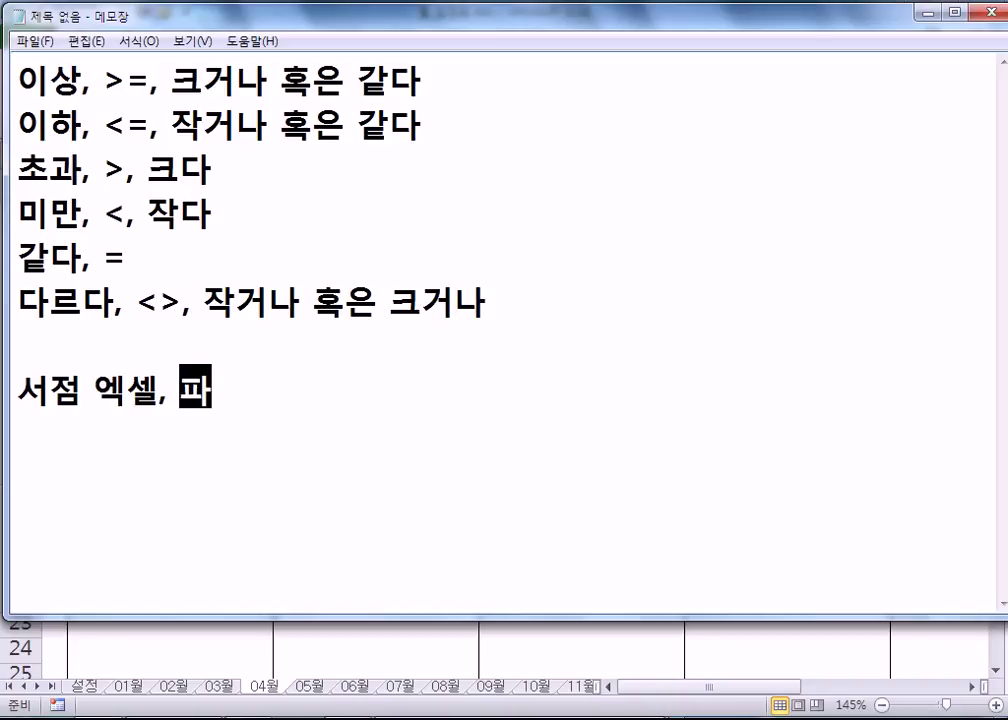
pyautogui.write('워포이ㄴ트')
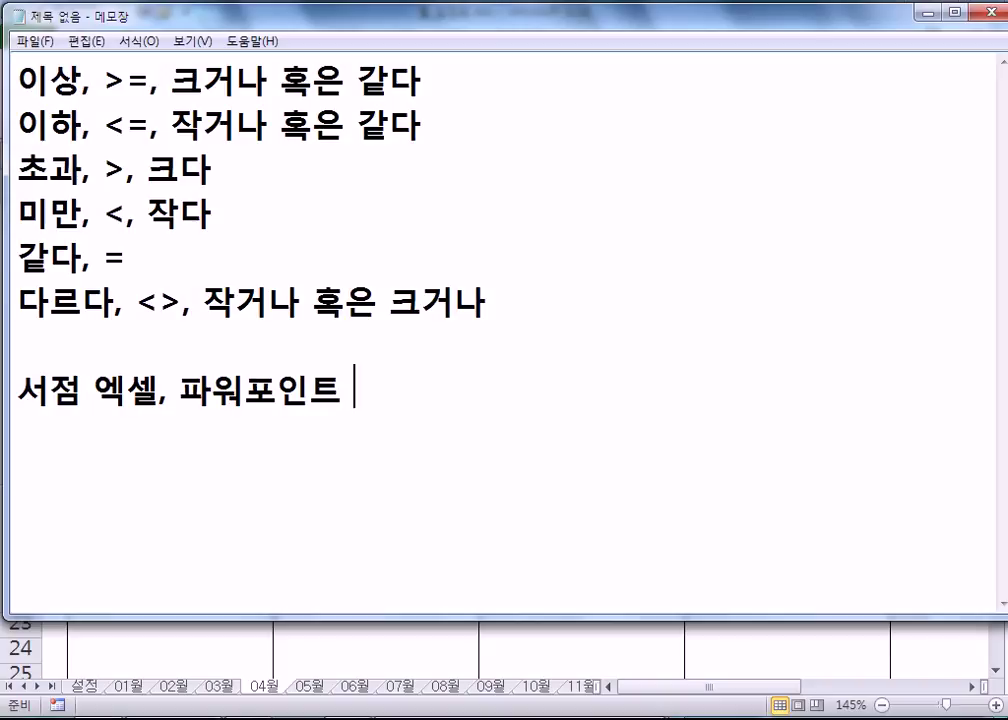
pyautogui.write(' 저자 이형범')
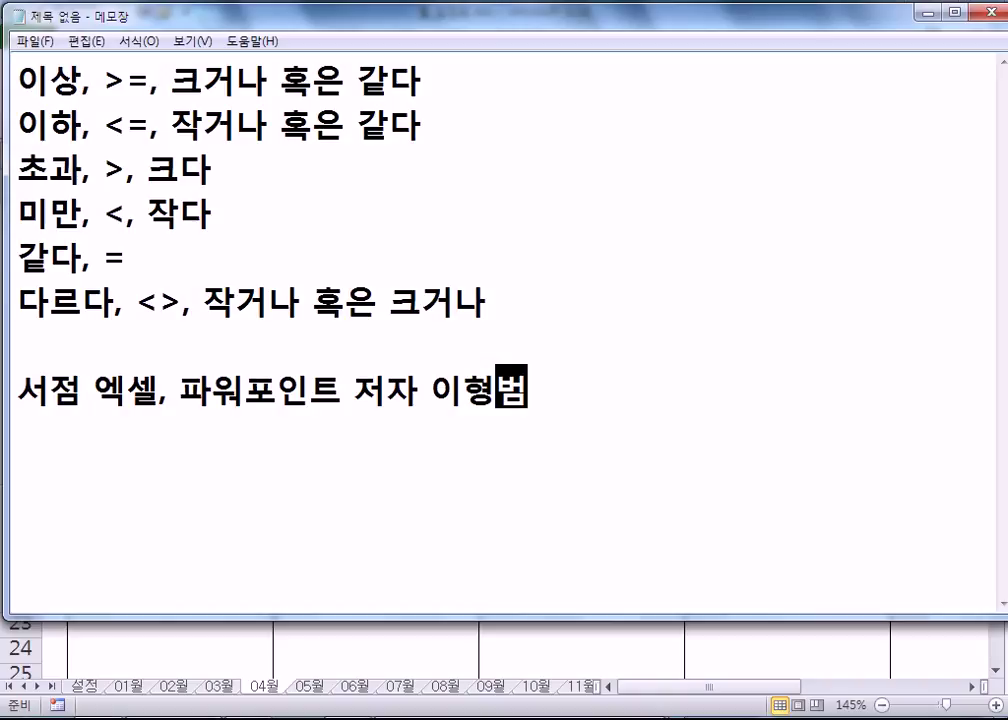
pyautogui.press('Left')
pyautogui.press('Left')
pyautogui.press('Left')
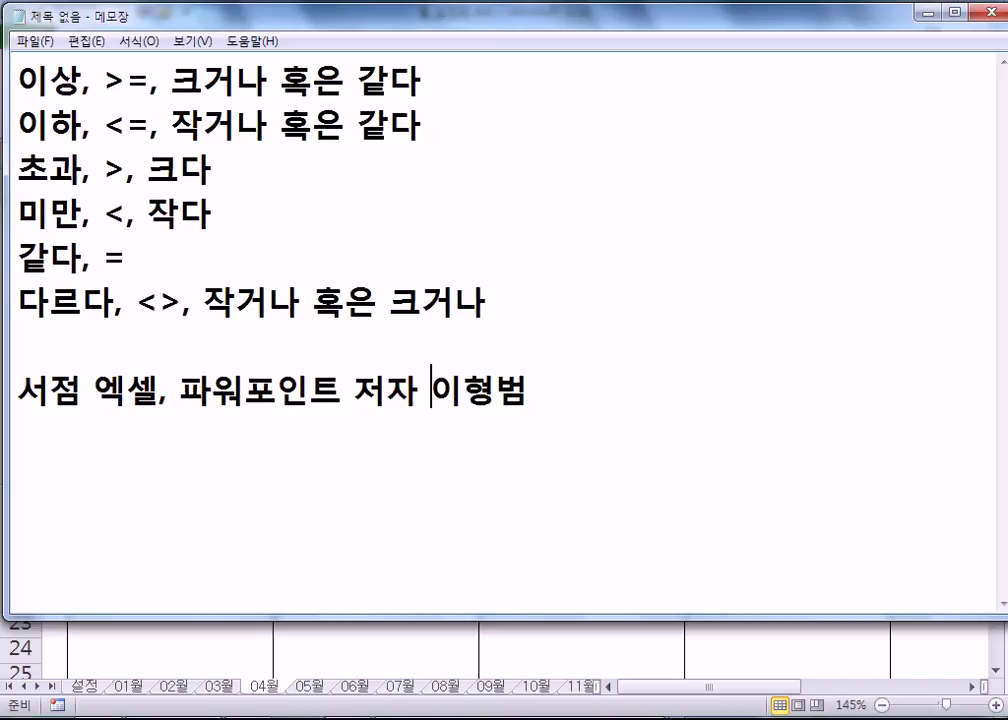
# - Leave the comparison-operator notes in Notepad and switch back to the 월_일정표.xlsx workbook
pyautogui.click(590, 410)
pyautogui.hotkey('alt', 'Tab')
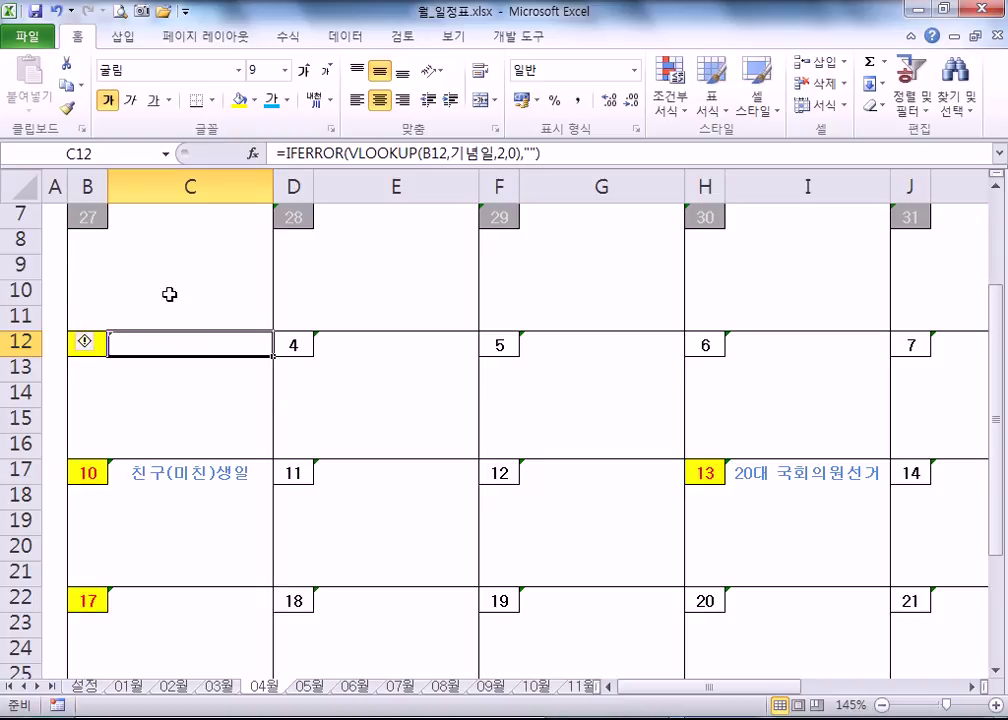
# - Select B4 with the month 04 on the 04월 sheet and print-preview the April calendar
pyautogui.scroll(1, 163, 341)
pyautogui.click(103, 222)
pyautogui.scroll(1, 280, 290)
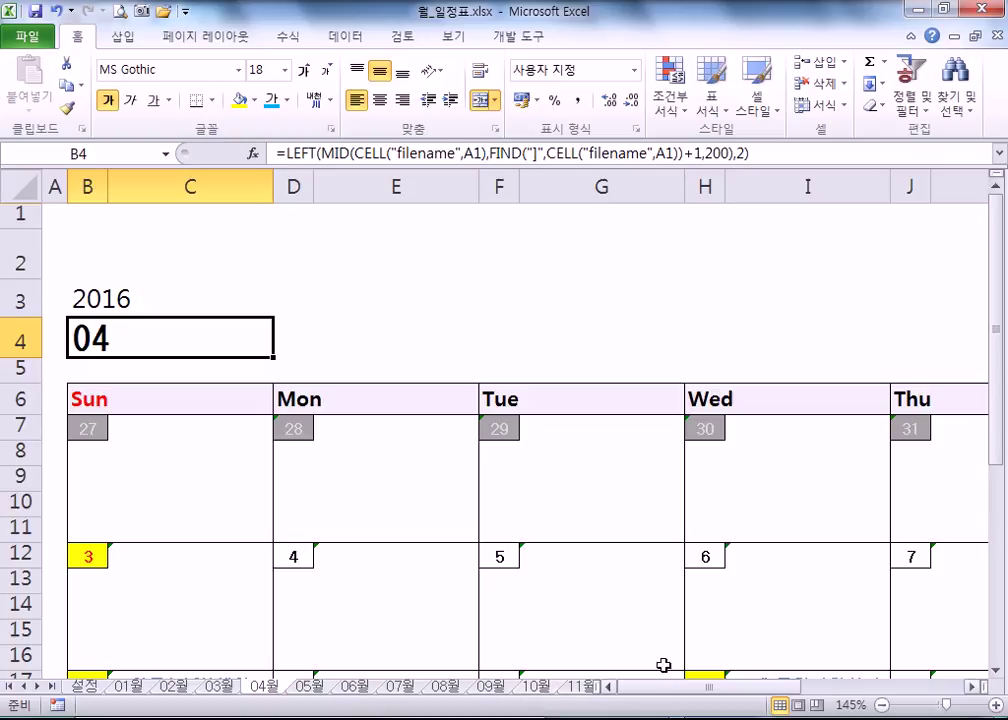
pyautogui.scroll(-4, 544, 427)
pyautogui.scroll(1, 433, 396)
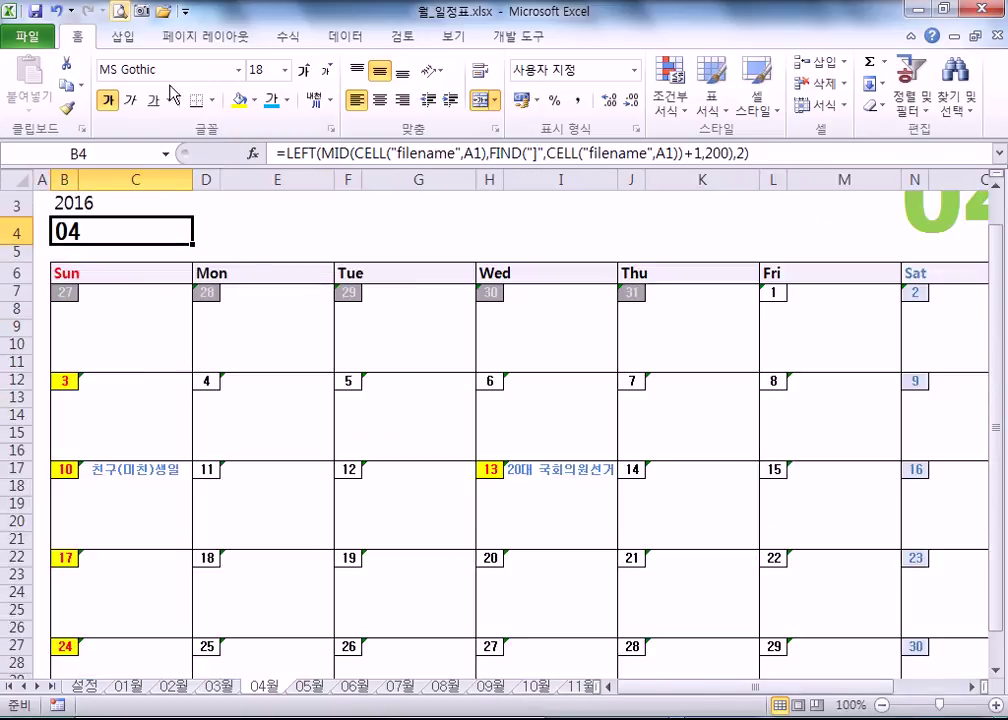
pyautogui.click(118, 12)
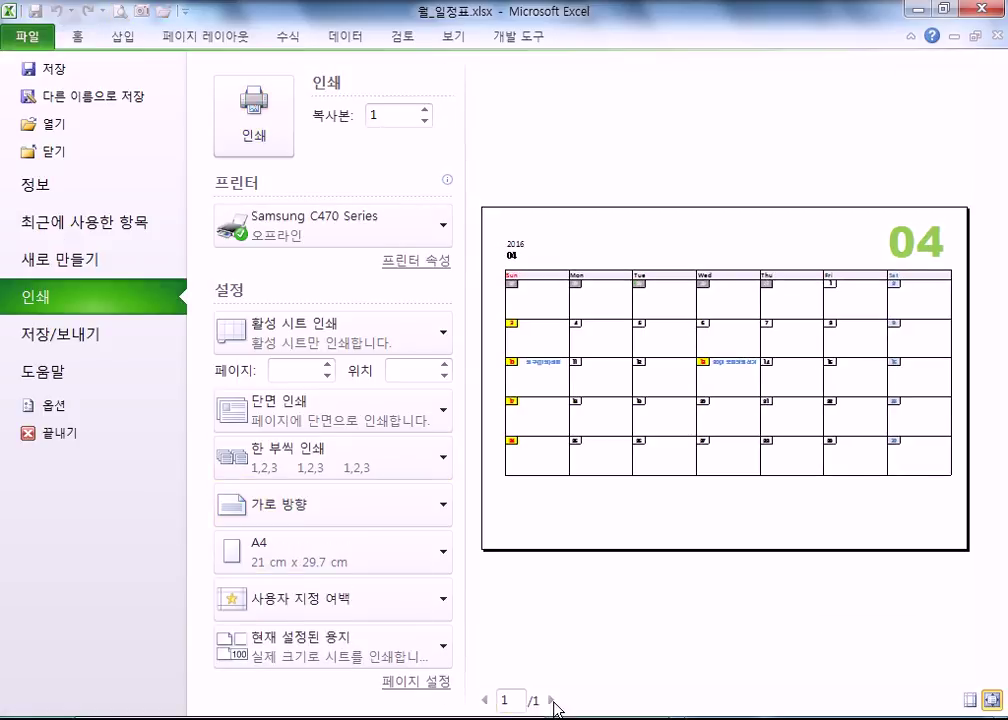
# - Check the print previews of the 01월, 02월 and 05월 calendar sheets in turn
pyautogui.press('Escape')
pyautogui.click(130, 685)
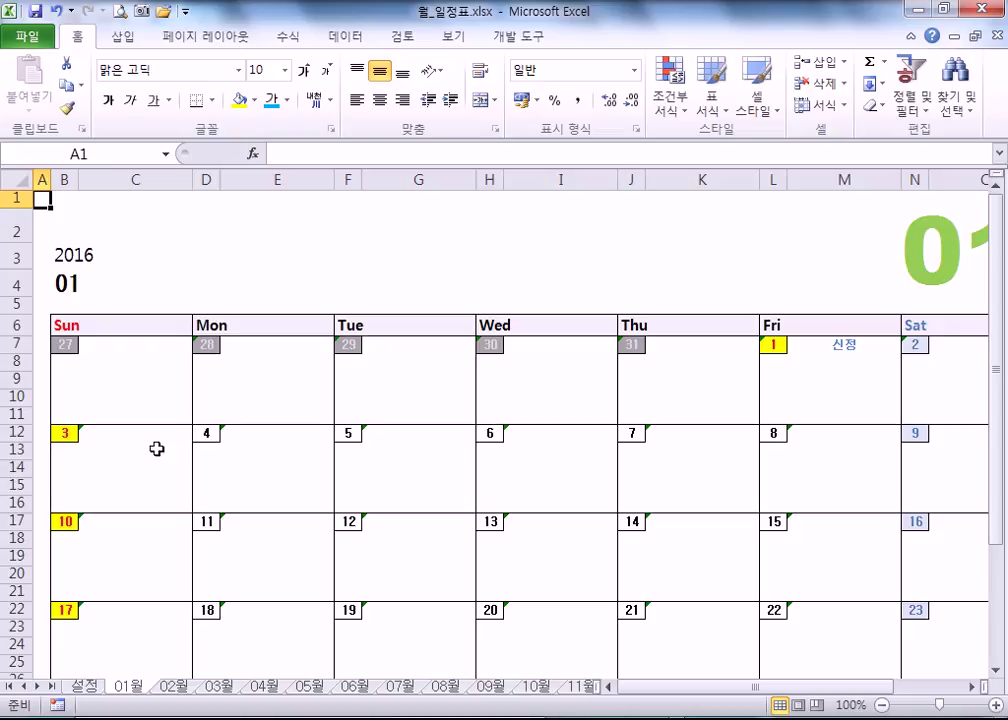
pyautogui.click(120, 12)
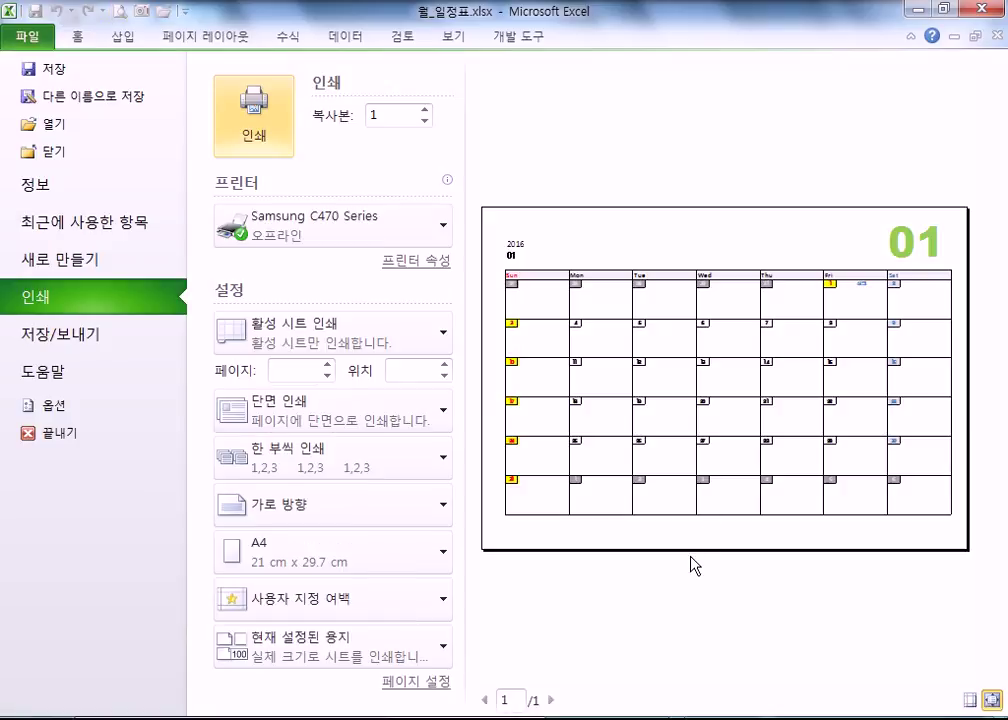
pyautogui.press('Escape')
pyautogui.click(176, 686)
pyautogui.click(120, 12)
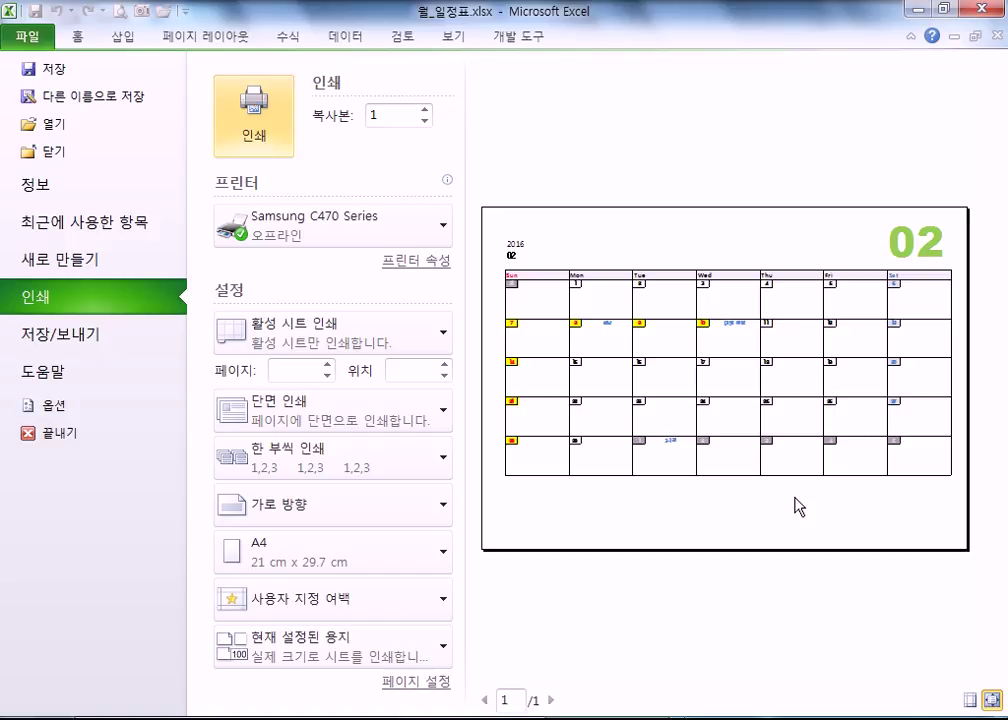
pyautogui.press('Escape')
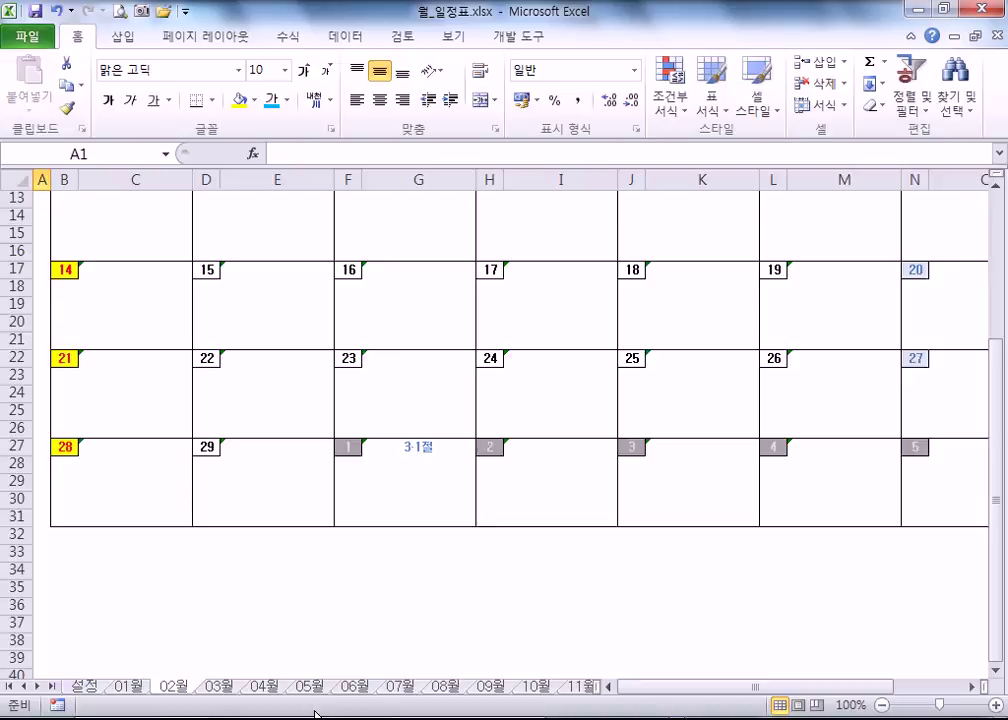
pyautogui.click(312, 686)
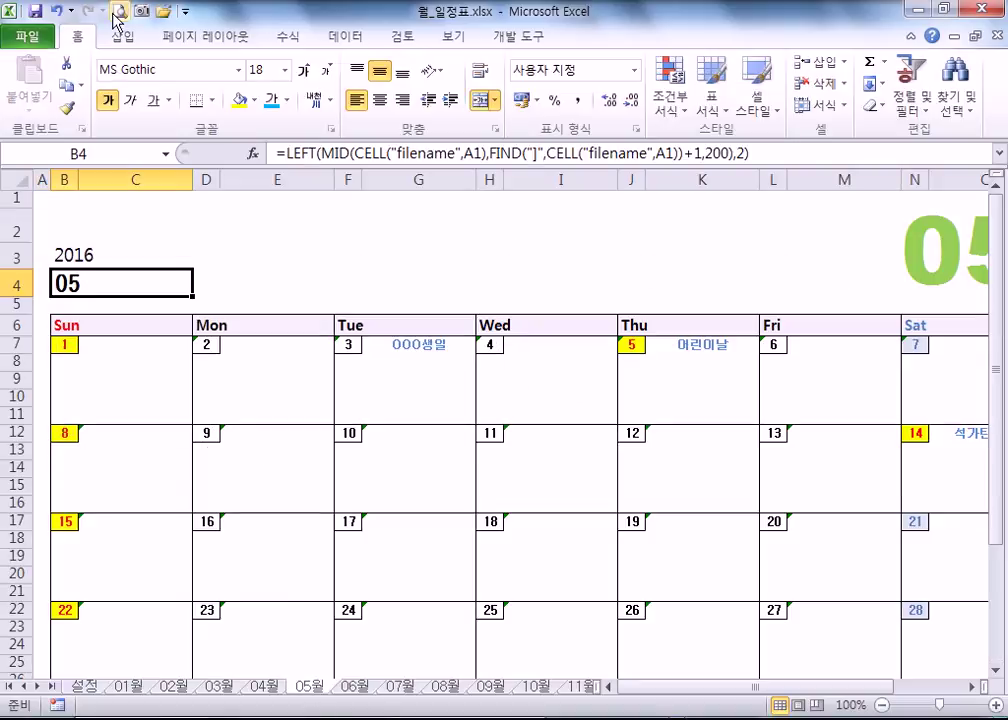
pyautogui.click(119, 11)
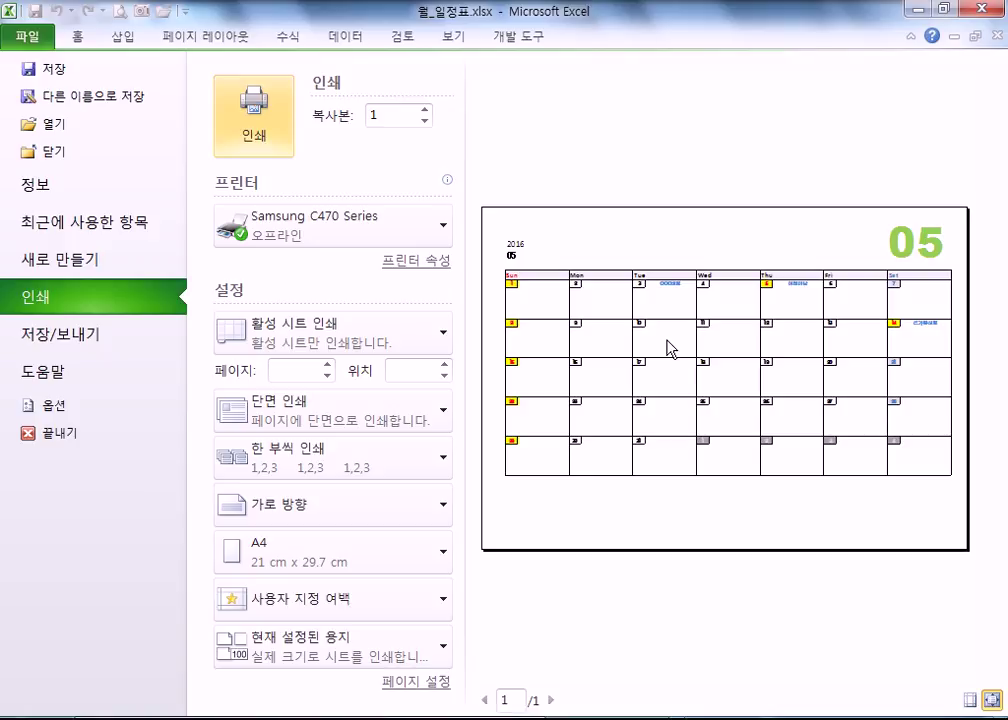
pyautogui.press('Escape')
# - Open the 설정 sheet, select the 설날 entry in C6 and scroll the holiday list
pyautogui.click(82, 686)
pyautogui.click(170, 289)
pyautogui.scroll(-5, 175, 355)
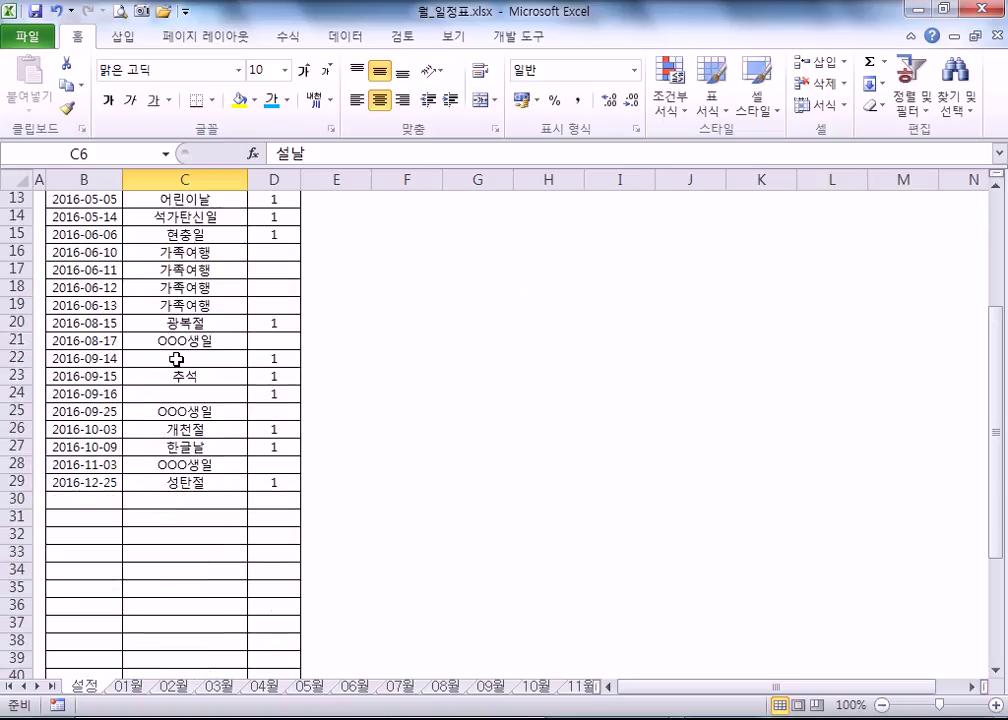
# - On the 05월 sheet, inspect the 어린이날 formula in K7 and the birthday formula in G7
pyautogui.click(310, 686)
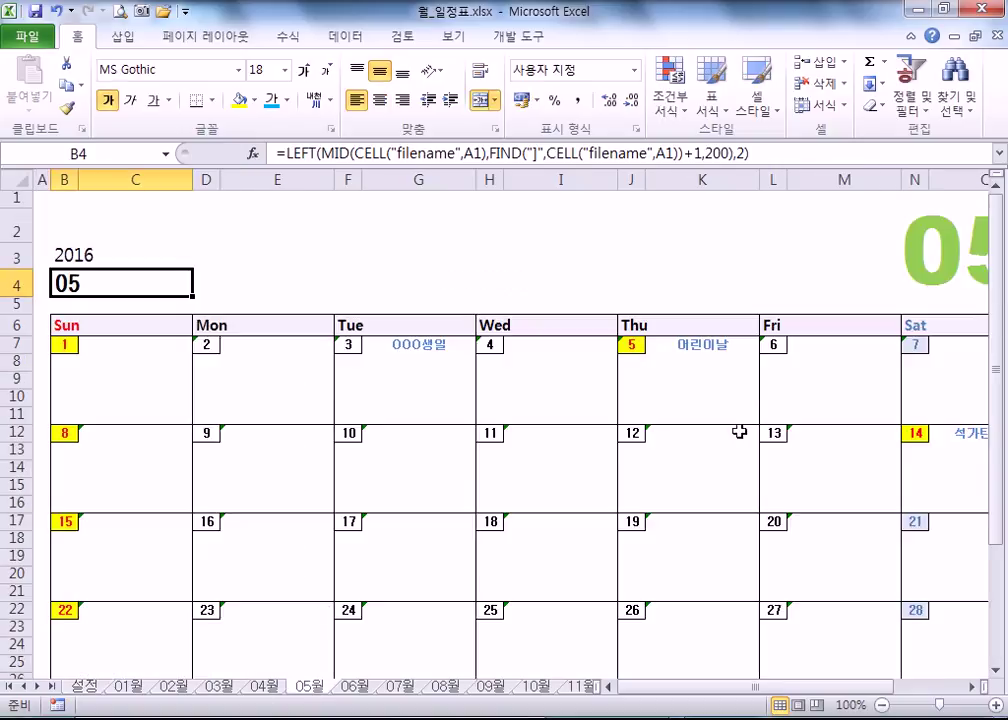
pyautogui.click(704, 349)
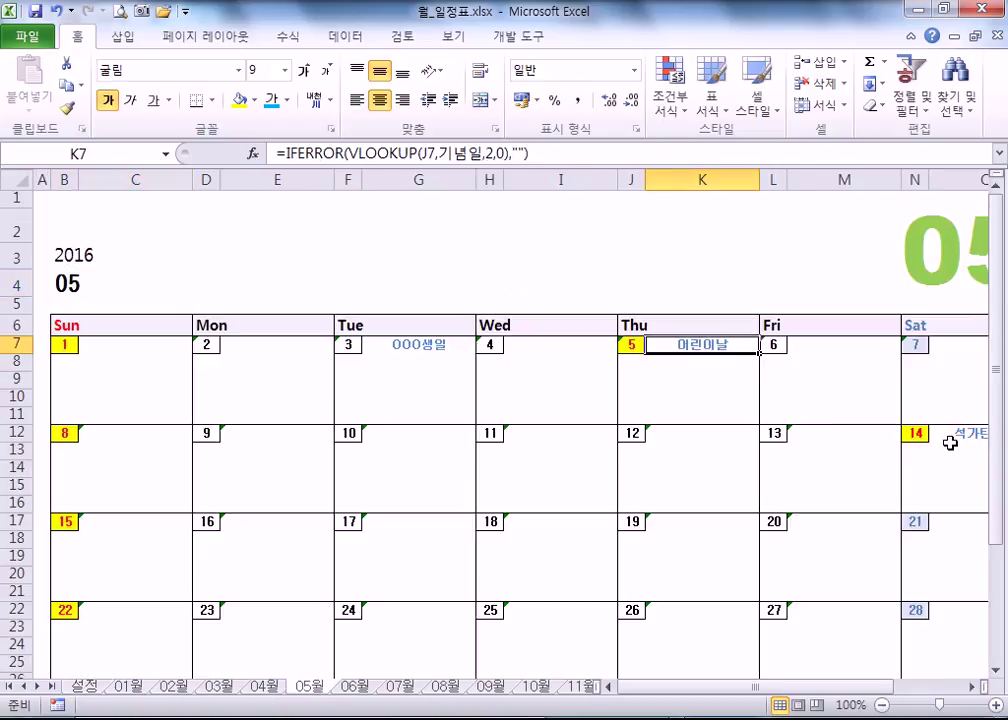
pyautogui.click(927, 447)
pyautogui.scroll(-1, 496, 381)
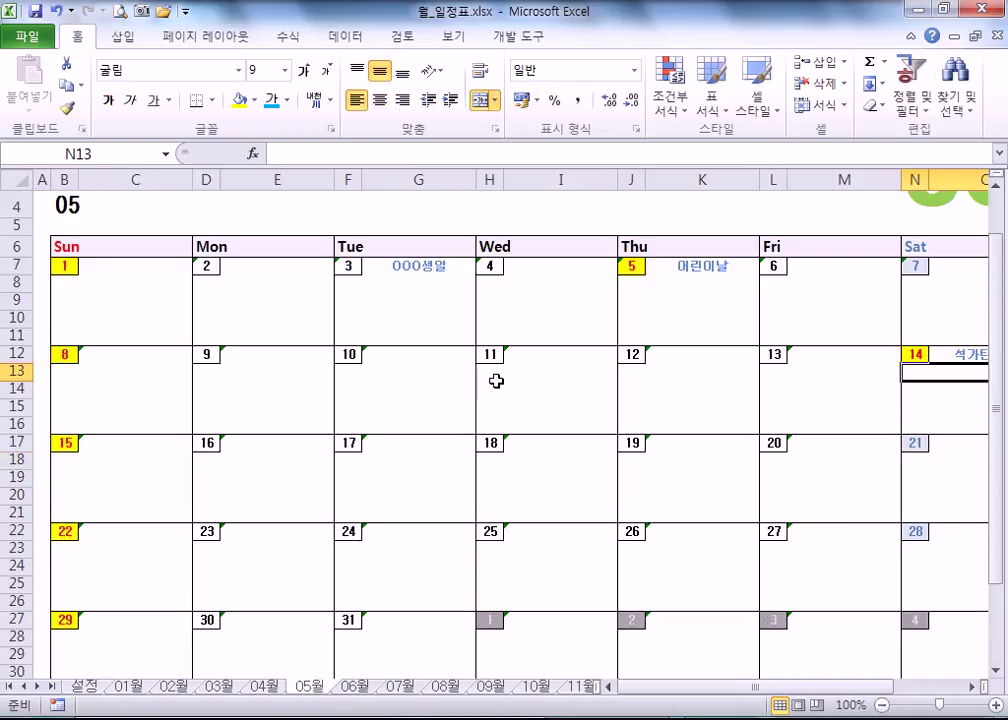
pyautogui.click(412, 268)
pyautogui.scroll(-3, 407, 340)
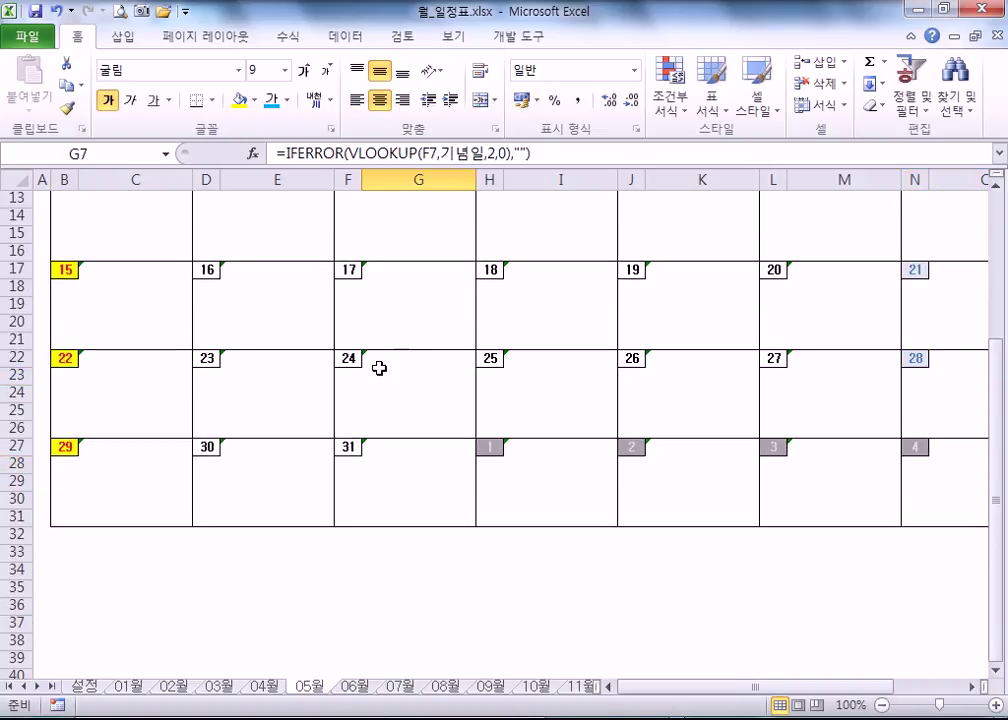
pyautogui.scroll(1, 385, 362)
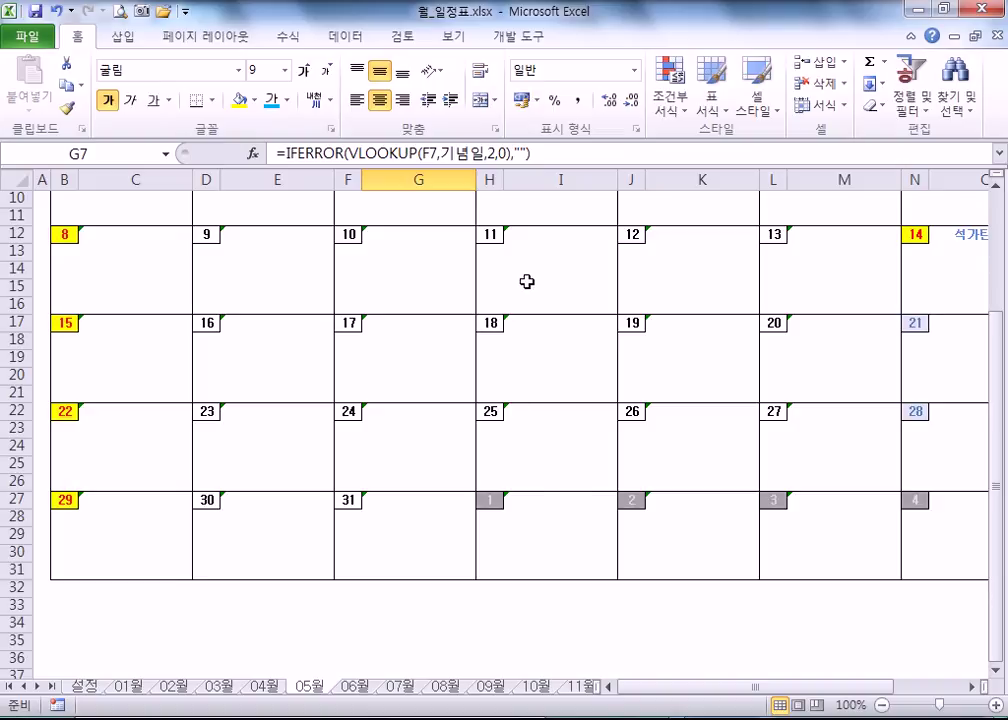
# - Review the conditional formatting rules for G7 and for date cell F7, then show the Data tab
pyautogui.click(680, 104)
pyautogui.click(686, 400)
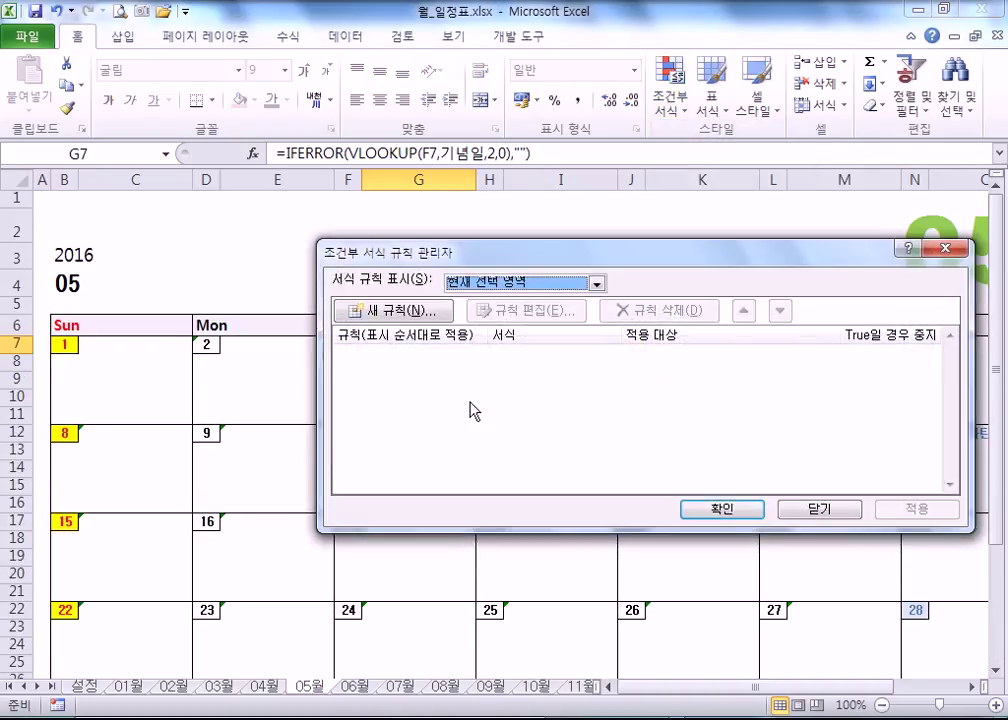
pyautogui.press('Escape')
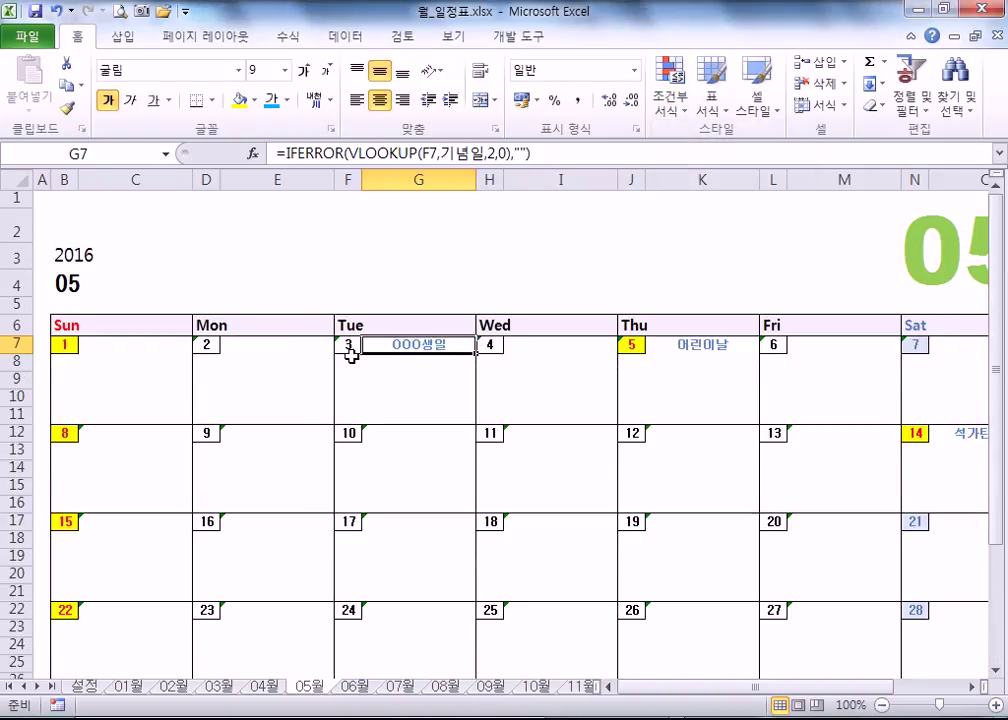
pyautogui.click(348, 345)
pyautogui.click(670, 102)
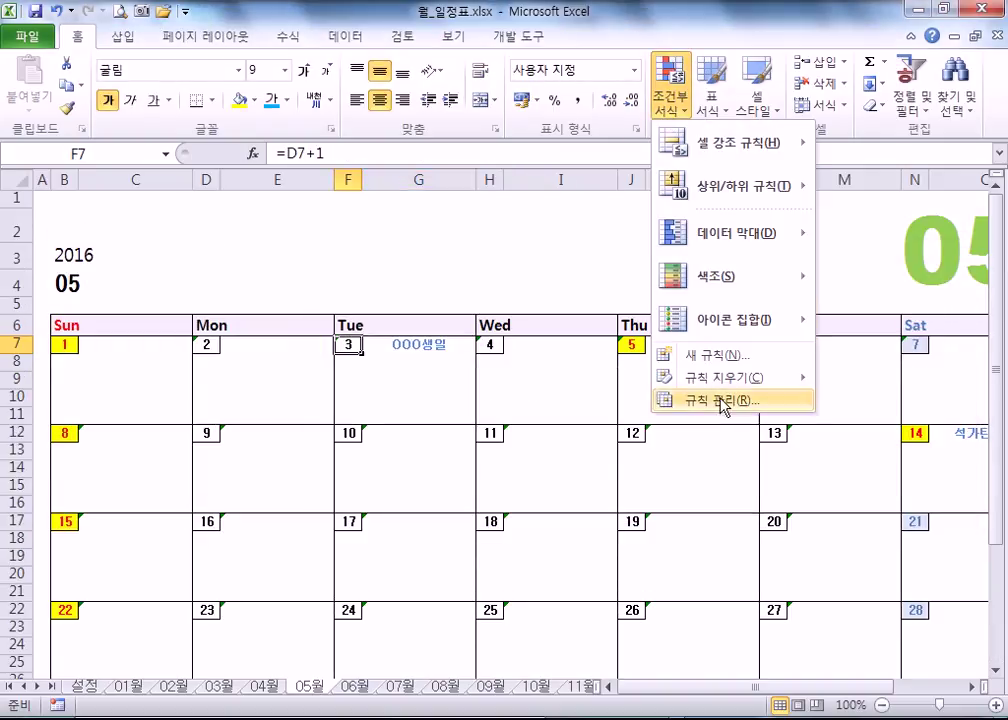
pyautogui.click(720, 400)
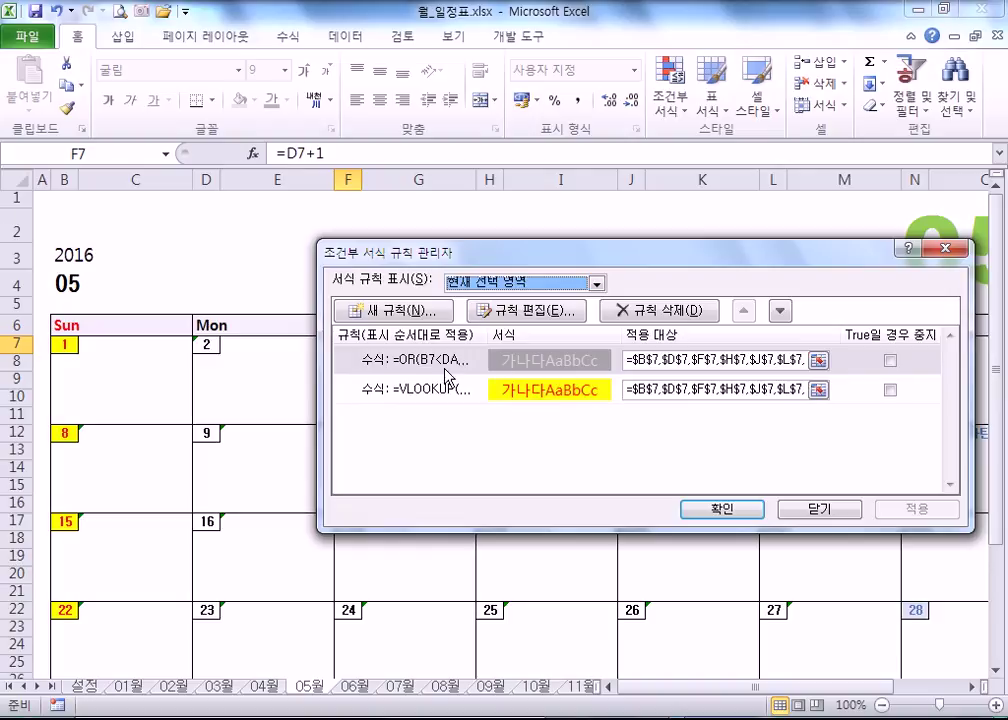
pyautogui.press('Escape')
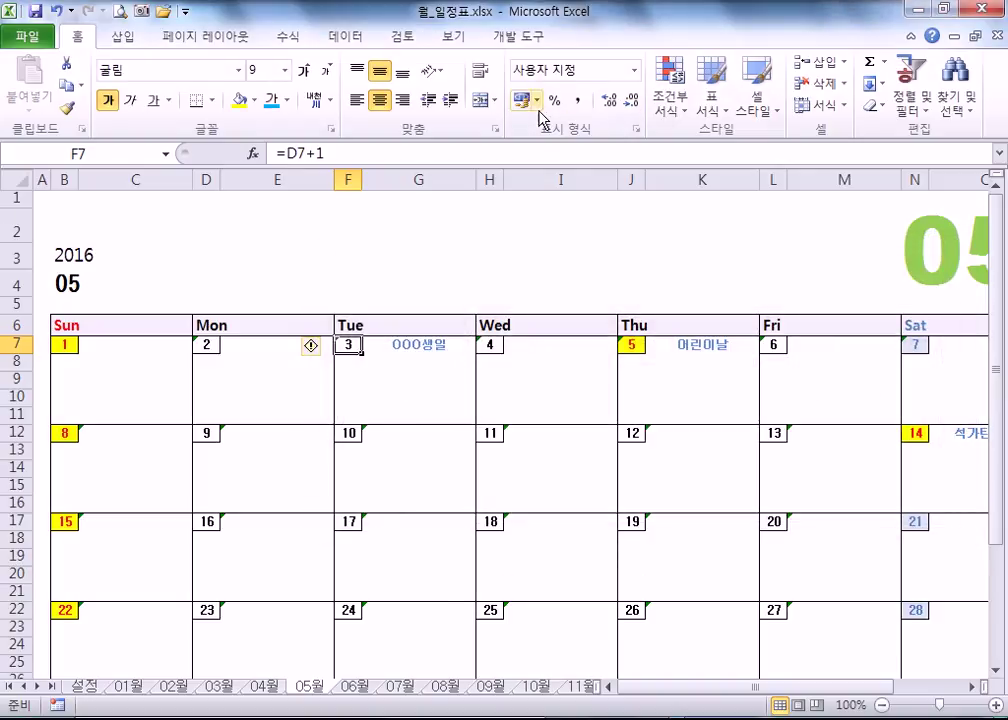
pyautogui.click(339, 43)
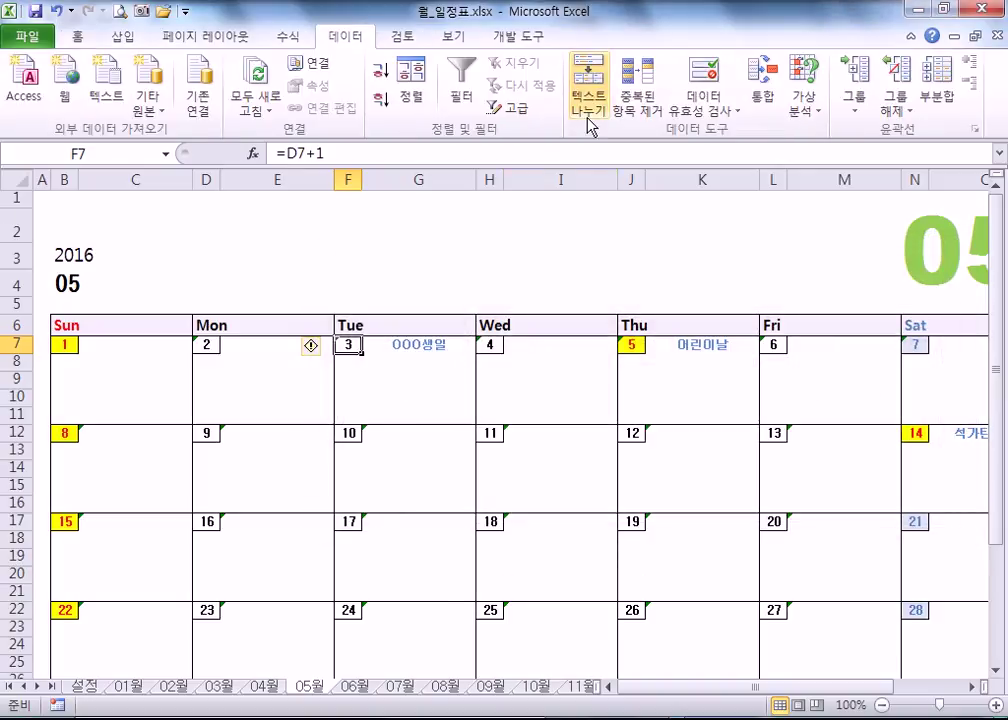
# - Widen alternate columns C, E, G, I, K, M and O to 17.50
pyautogui.click(262, 382)
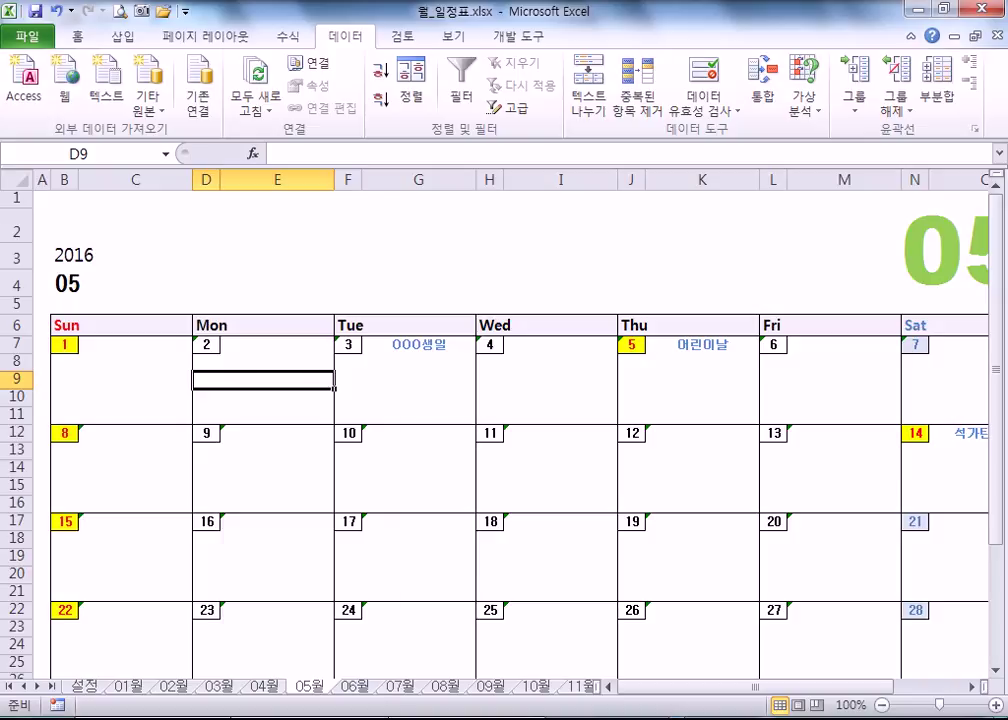
pyautogui.click(433, 228)
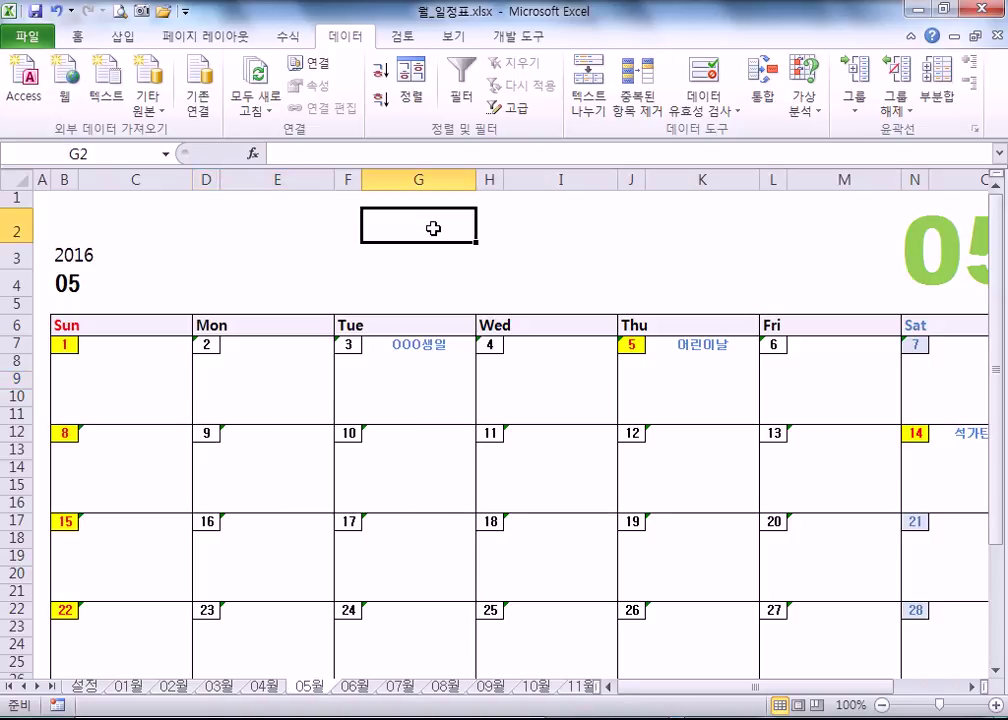
pyautogui.click(128, 190)
pyautogui.click(127, 178)
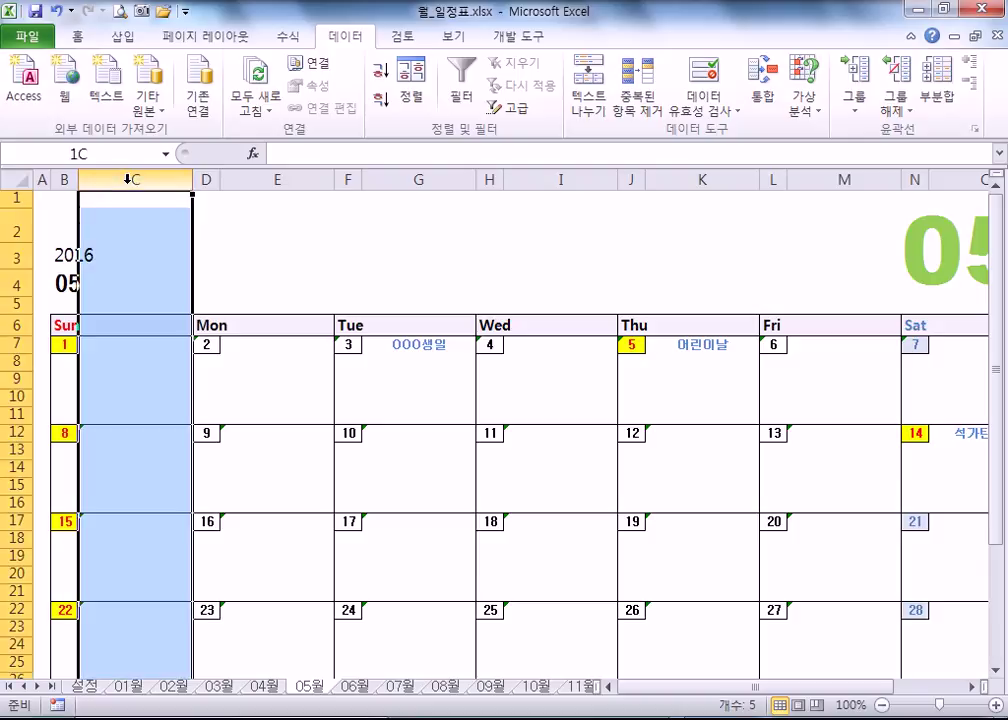
pyautogui.keyDown('ctrl'); pyautogui.click(278, 178); pyautogui.keyUp('ctrl')
pyautogui.keyDown('ctrl'); pyautogui.click(420, 178); pyautogui.keyUp('ctrl')
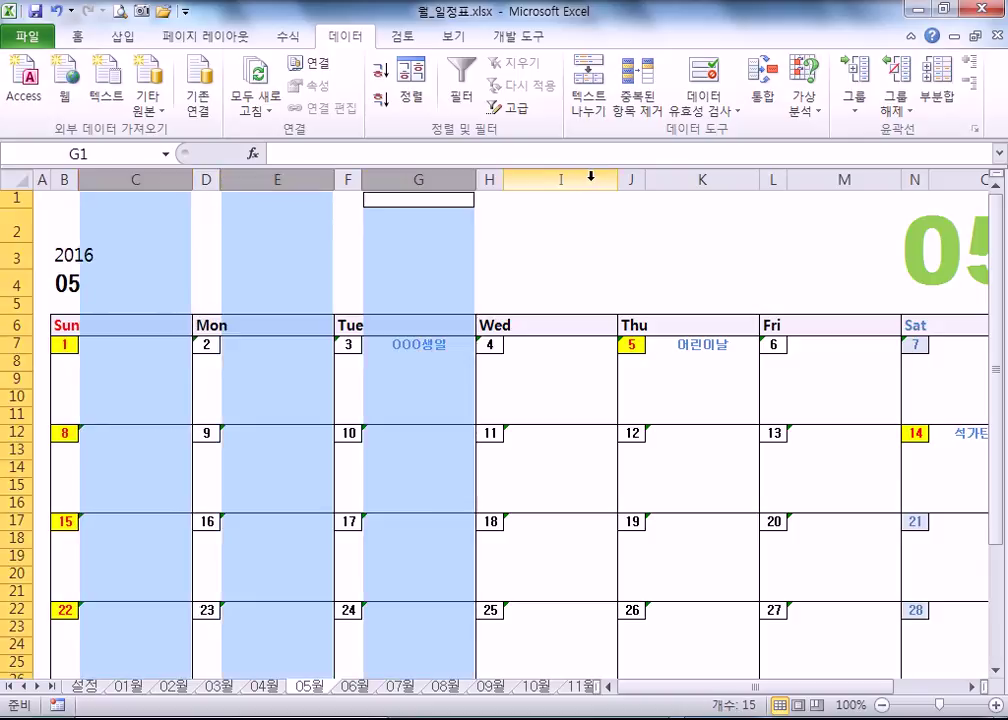
pyautogui.keyDown('ctrl'); pyautogui.click(561, 178); pyautogui.keyUp('ctrl')
pyautogui.keyDown('ctrl'); pyautogui.click(703, 178); pyautogui.keyUp('ctrl')
pyautogui.keyDown('ctrl'); pyautogui.click(845, 178); pyautogui.keyUp('ctrl')
pyautogui.keyDown('ctrl'); pyautogui.click(972, 178); pyautogui.keyUp('ctrl')
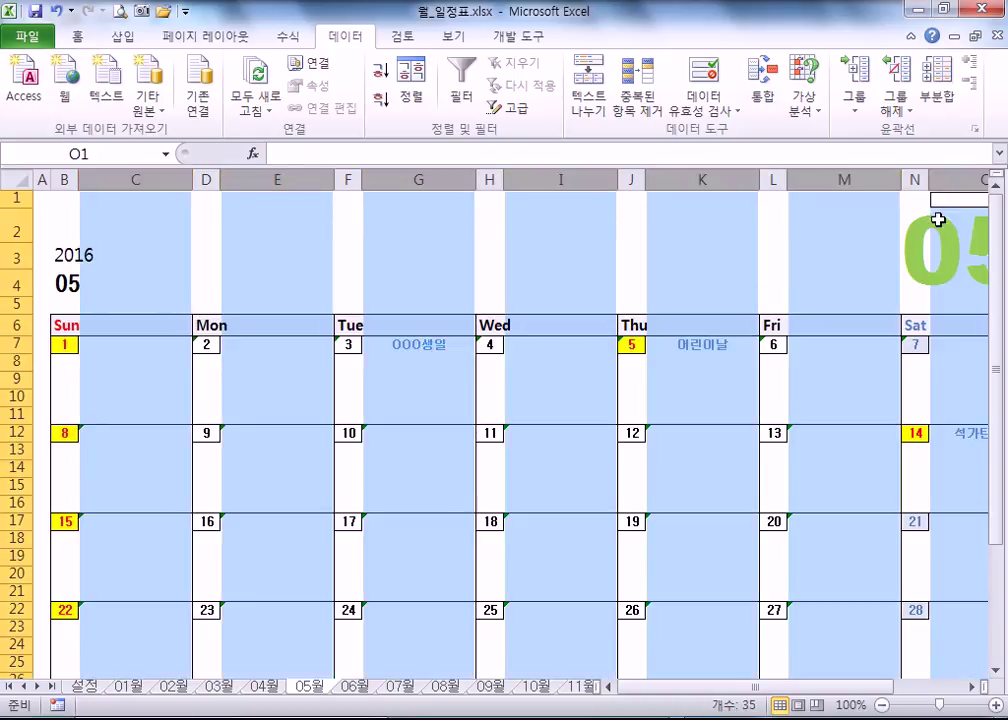
pyautogui.moveTo(192, 179); pyautogui.dragTo(218, 178)
# - Print-preview the widened May calendar, now fitting on one landscape A4 page
pyautogui.click(143, 242)
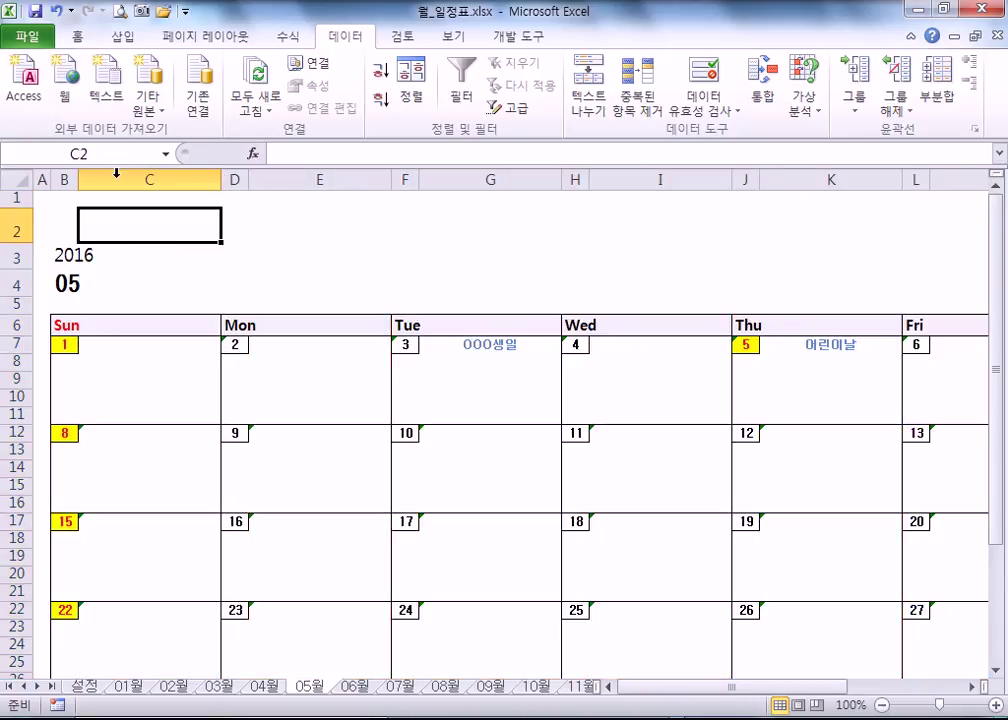
pyautogui.click(119, 12)
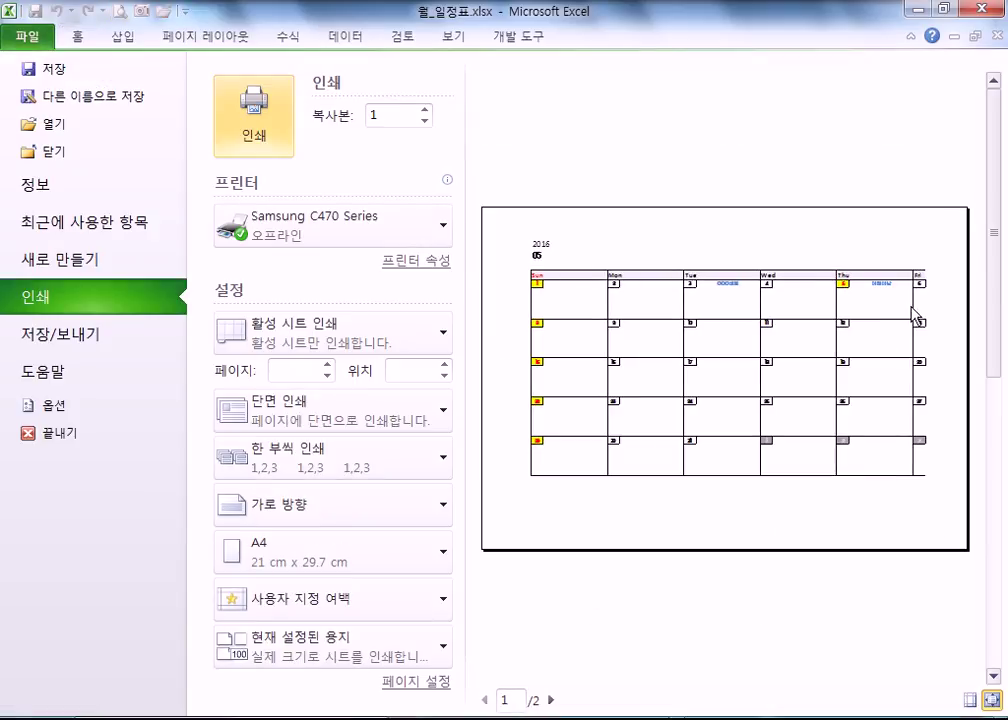
pyautogui.scroll(-1, 721, 345)
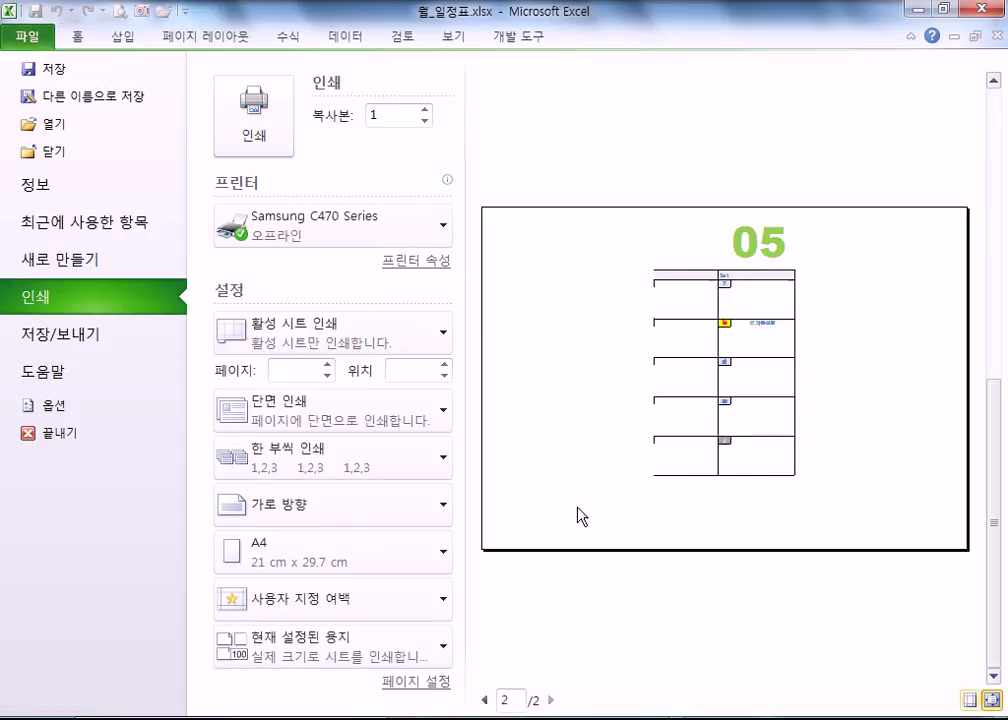
pyautogui.press('Escape')
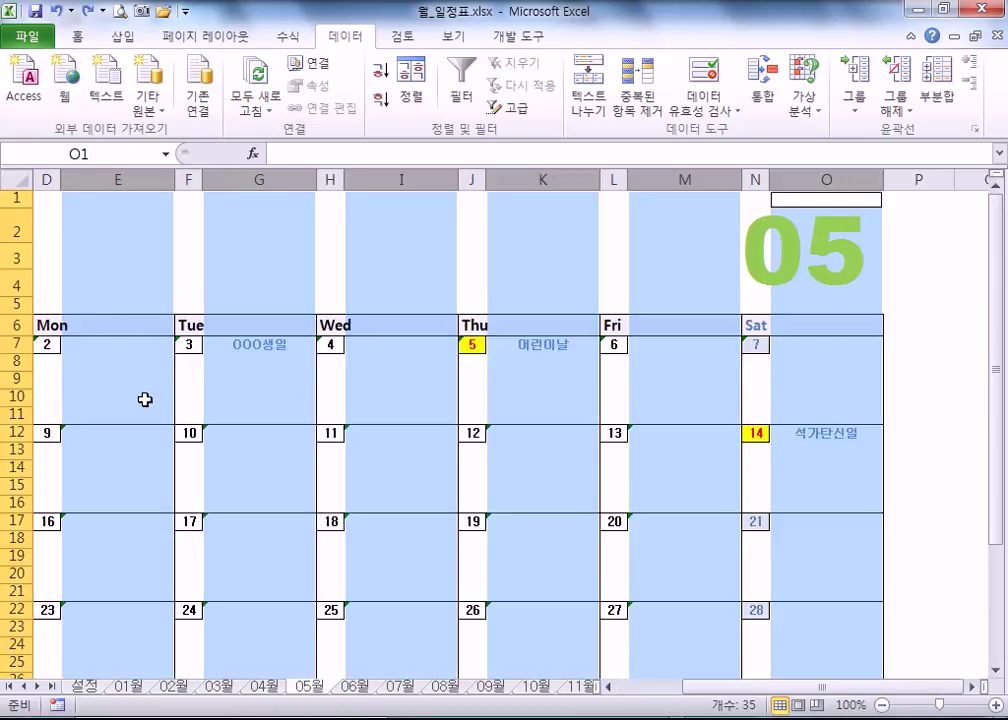
pyautogui.hotkey('ctrl', 'Home')
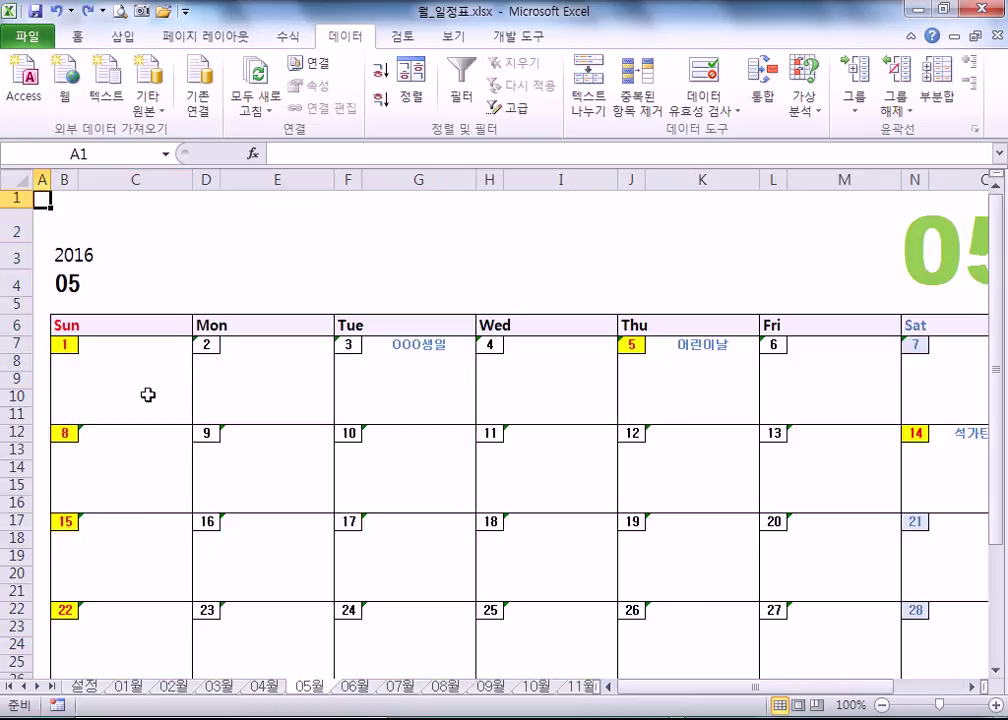
pyautogui.click(118, 12)
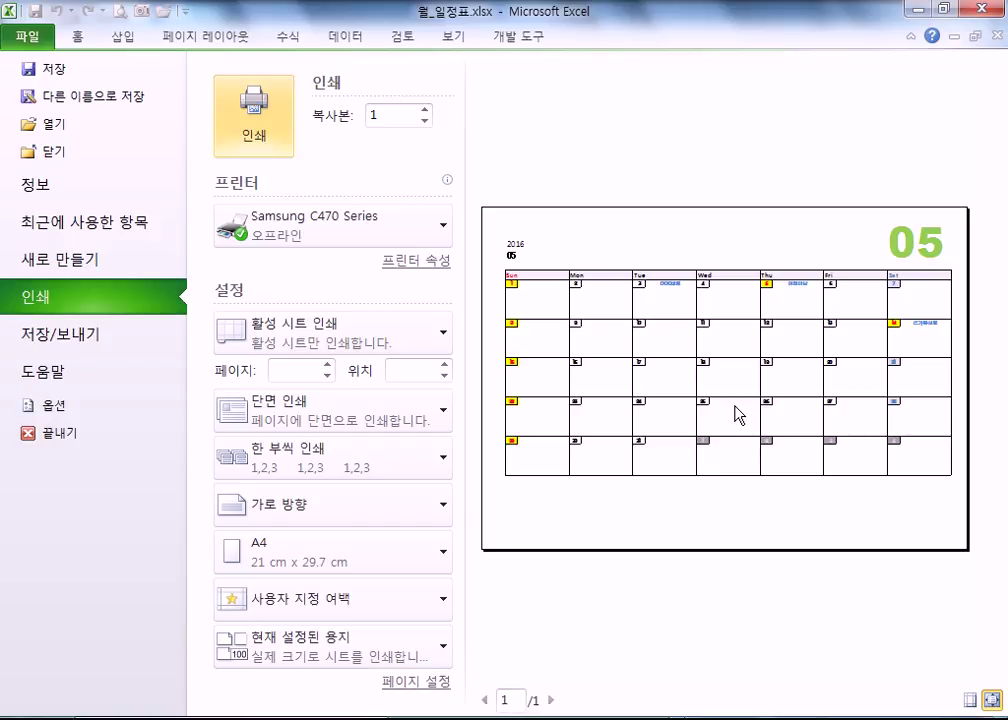
# - Close the preview and inspect the formulas in cells F7, F12 and F9 of the May calendar
pyautogui.press('Escape')
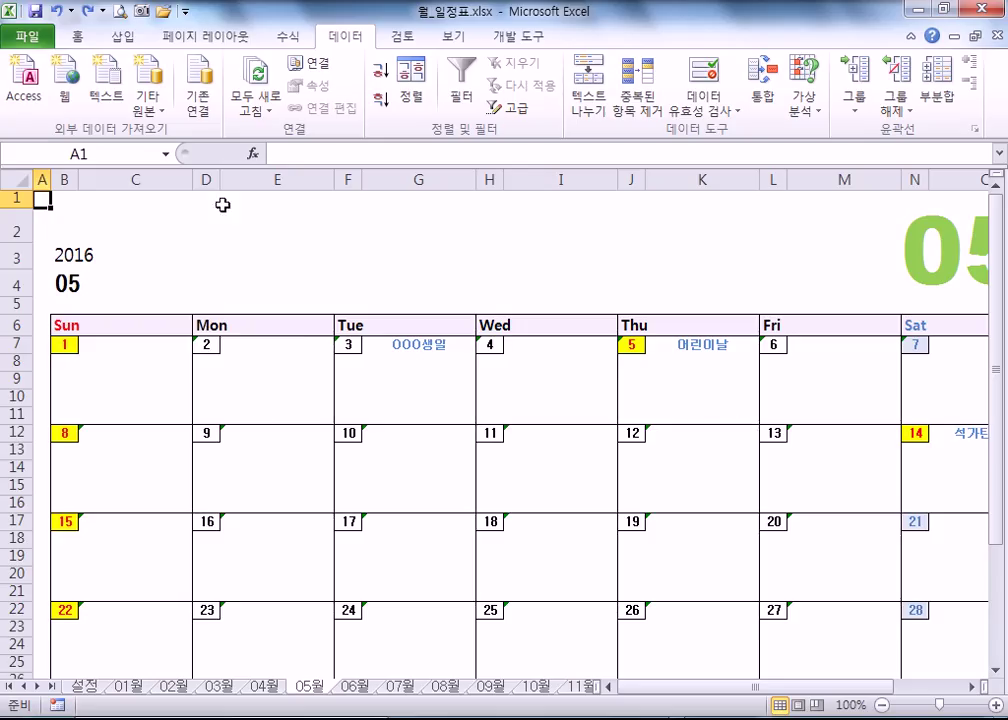
pyautogui.click(207, 178)
pyautogui.click(347, 178)
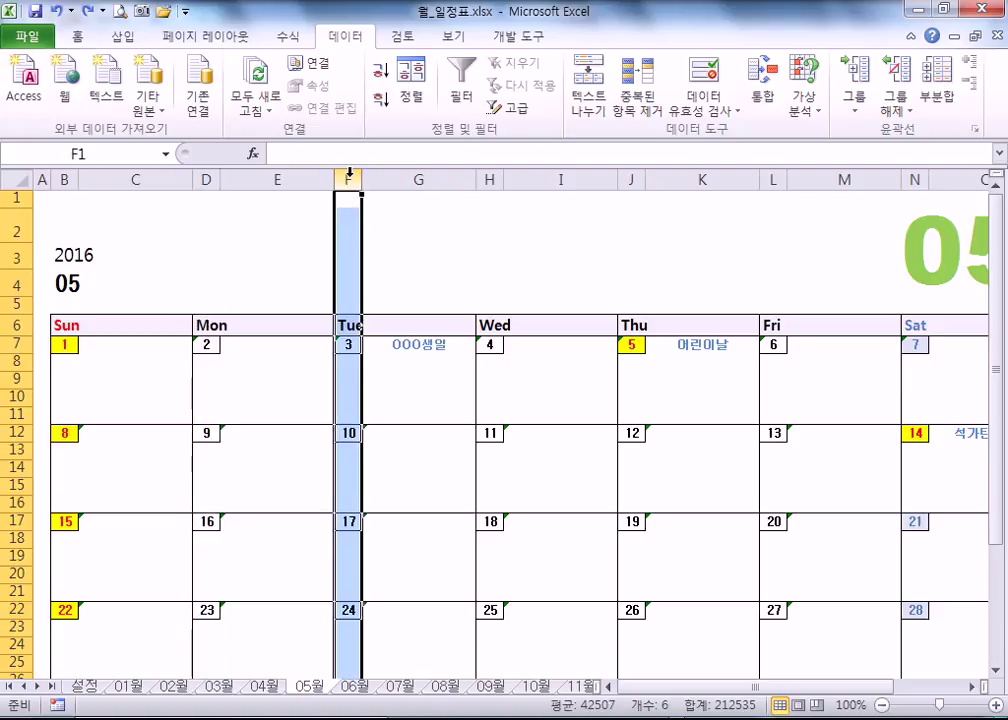
pyautogui.click(349, 344)
pyautogui.click(355, 432)
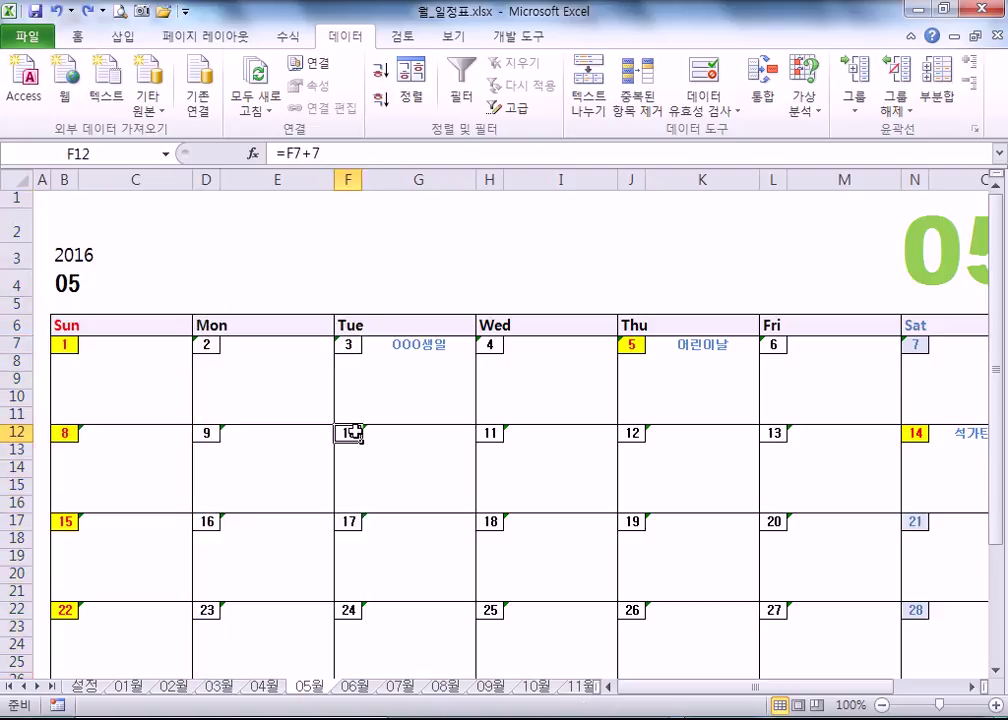
pyautogui.click(405, 378)
pyautogui.click(407, 364)
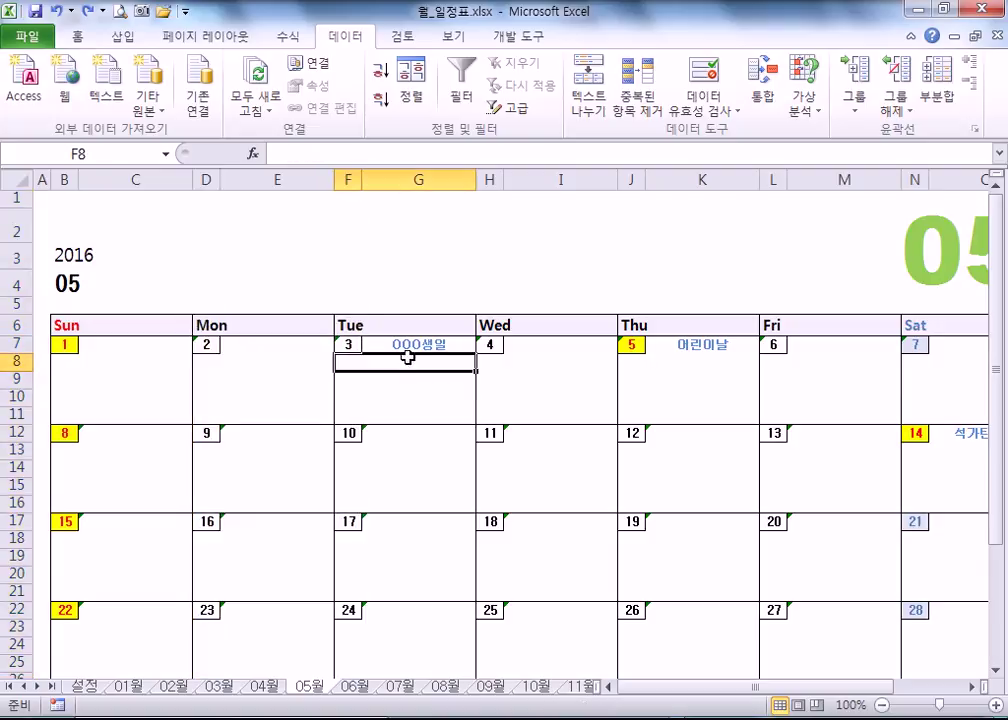
pyautogui.moveTo(354, 392); pyautogui.dragTo(378, 382)
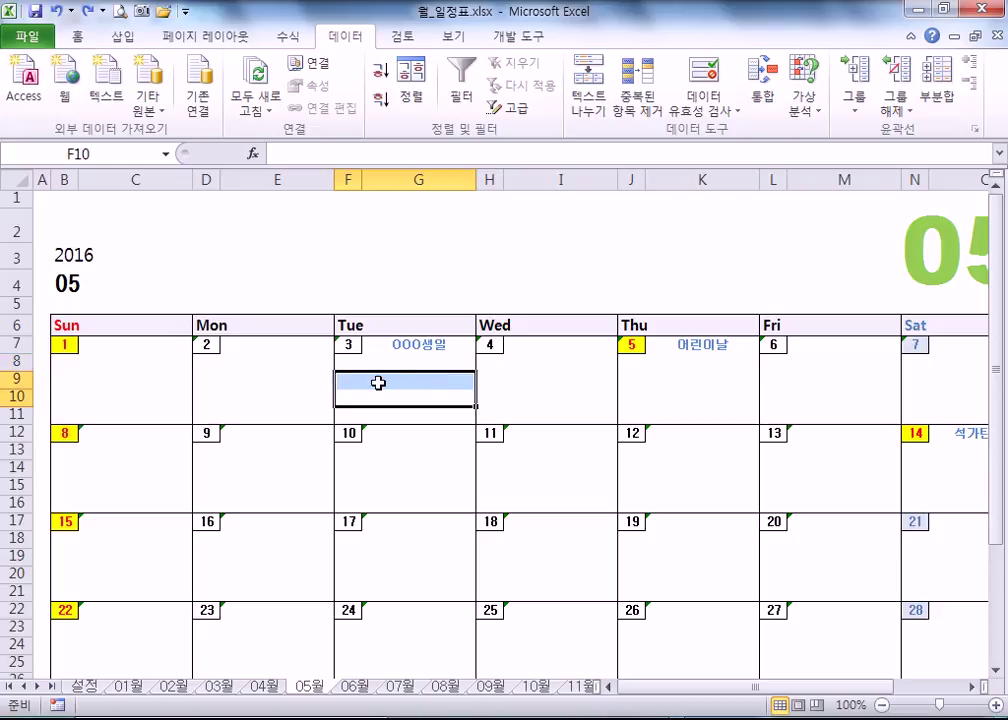
pyautogui.click(377, 381)
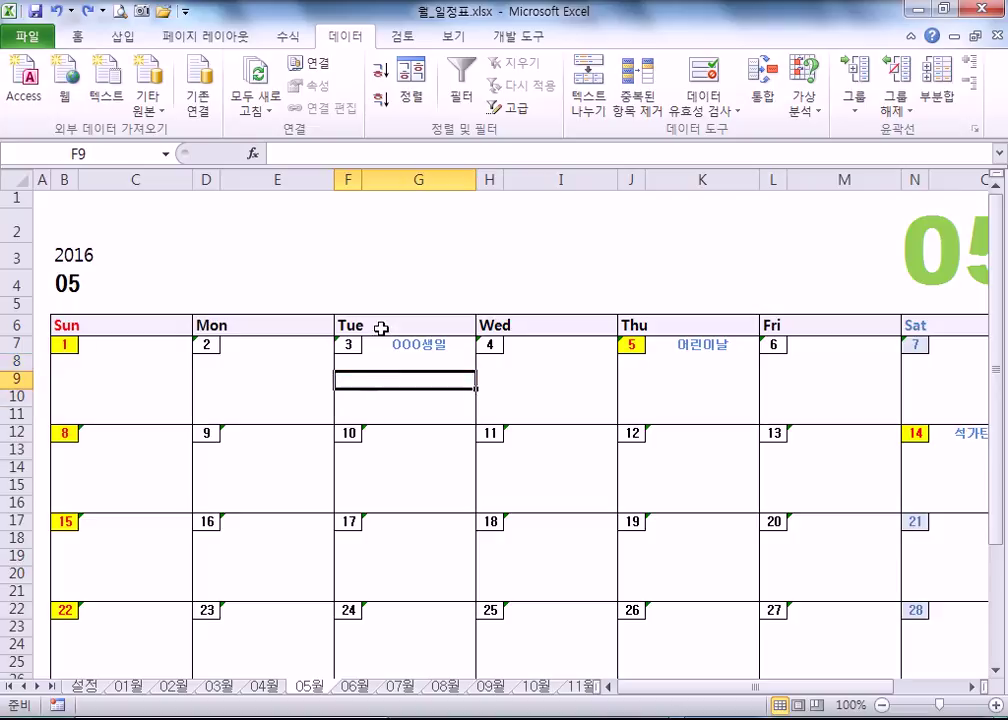
# - Merge F9:G9 with Merge & Center, then move to the 06월 June sheet
pyautogui.click(79, 38)
pyautogui.click(392, 409)
pyautogui.click(351, 377)
pyautogui.click(394, 376)
pyautogui.click(353, 375)
pyautogui.click(393, 377)
pyautogui.moveTo(347, 379); pyautogui.dragTo(375, 377)
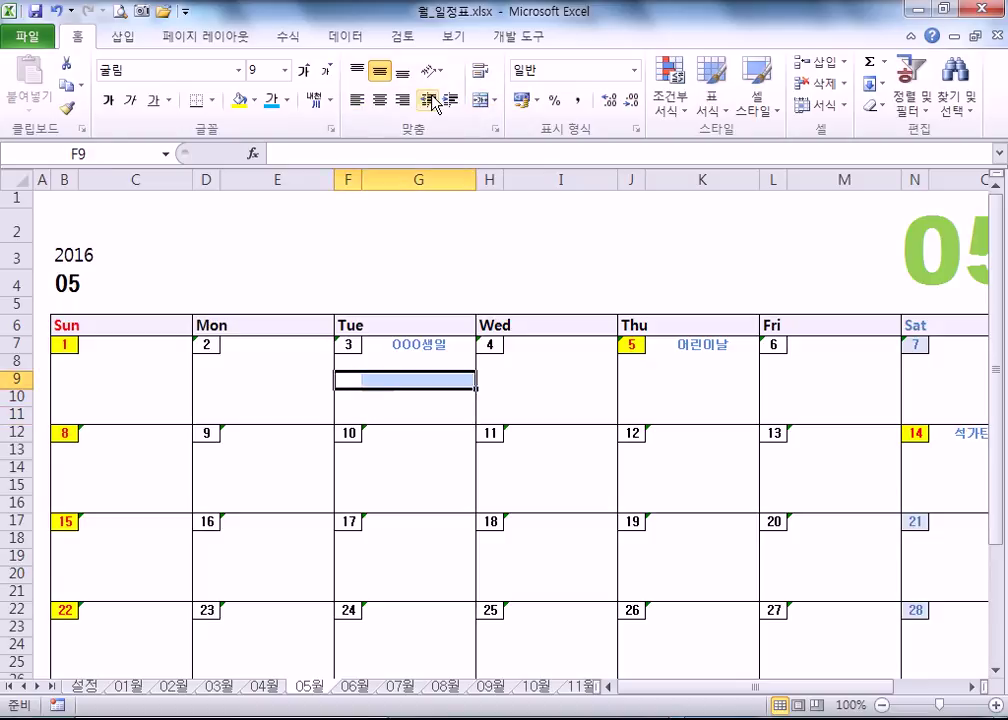
pyautogui.click(484, 100)
pyautogui.press('Down')
pyautogui.press('Down')
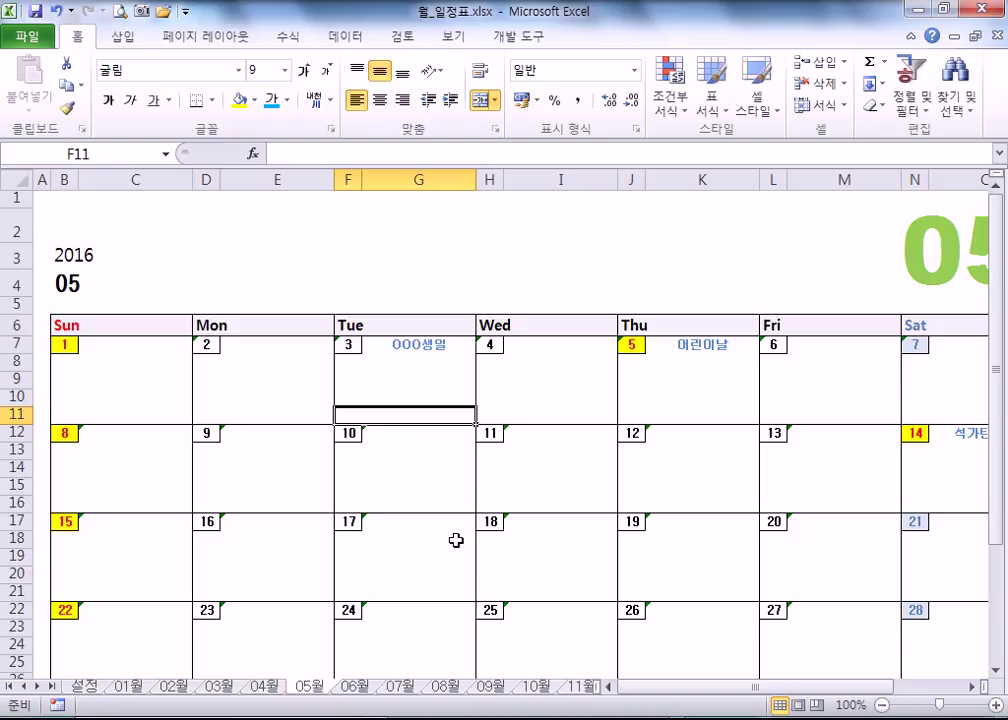
pyautogui.click(358, 687)
pyautogui.scroll(5, 216, 470)
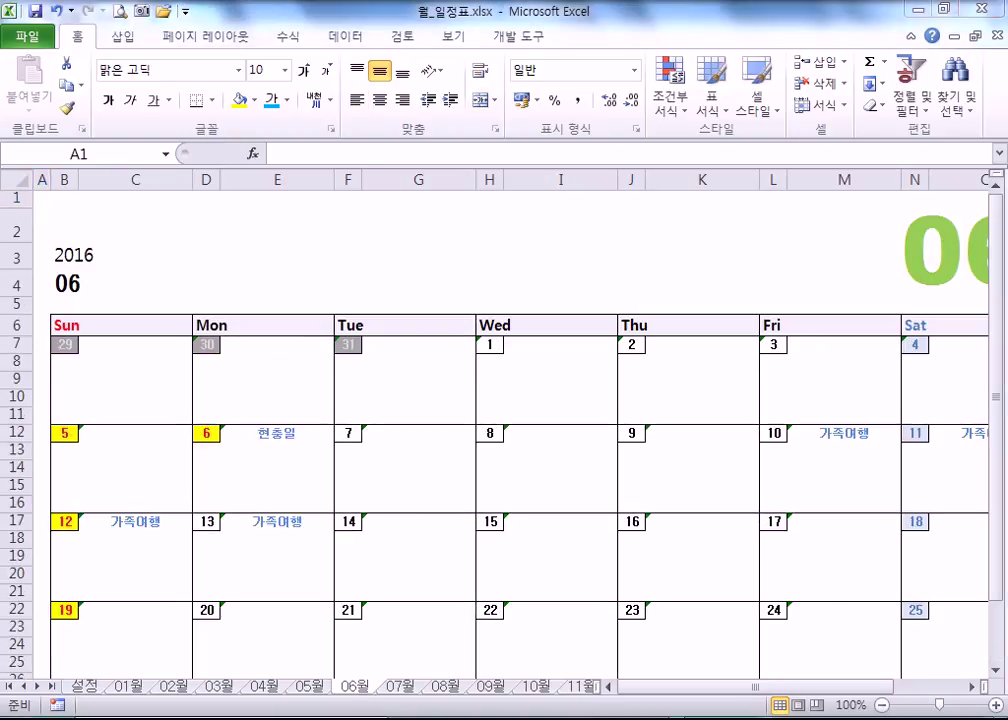
# - From the taskbar clock, set the Windows date to April 6, 2017 and confirm both dialogs
pyautogui.click(770, 680)
pyautogui.click(456, 372)
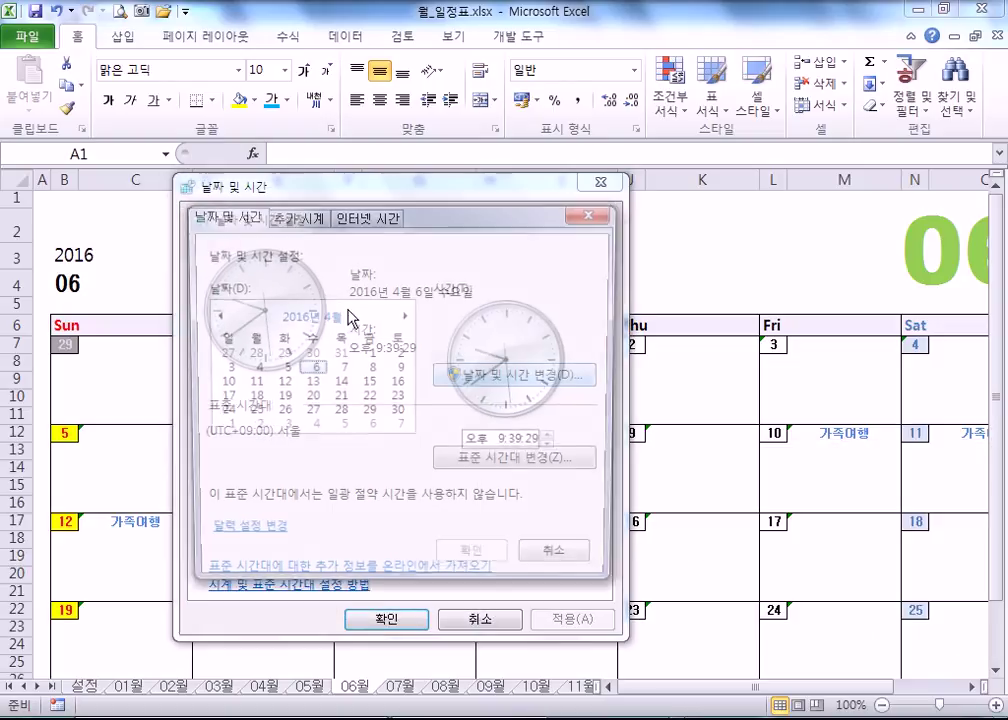
pyautogui.click(405, 317)
pyautogui.click(405, 317)
pyautogui.click(405, 317)
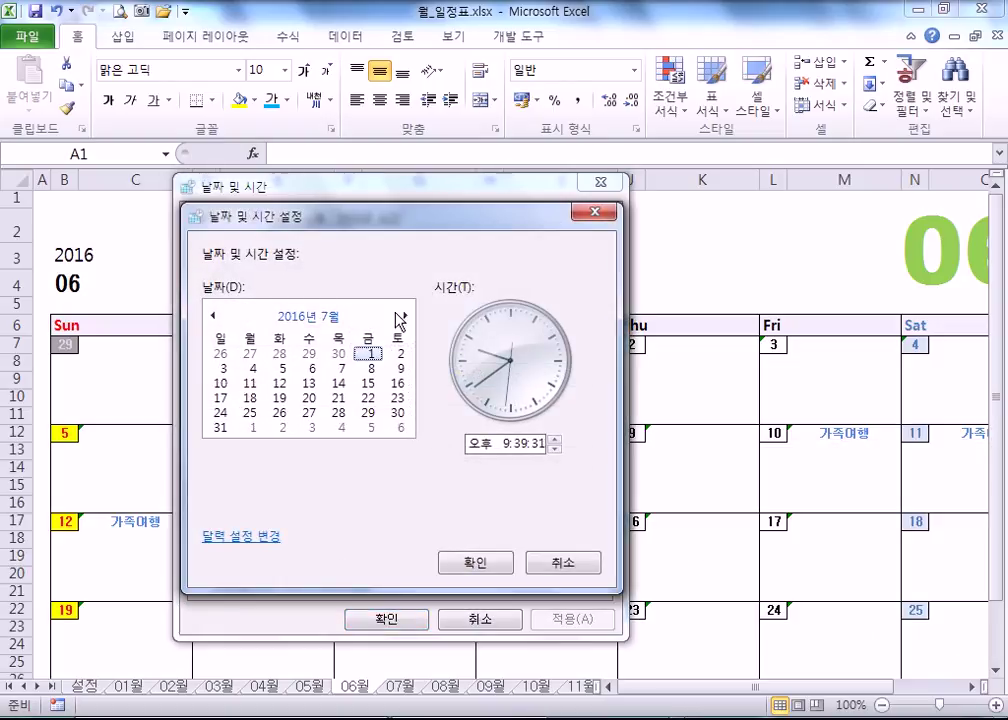
pyautogui.click(299, 318)
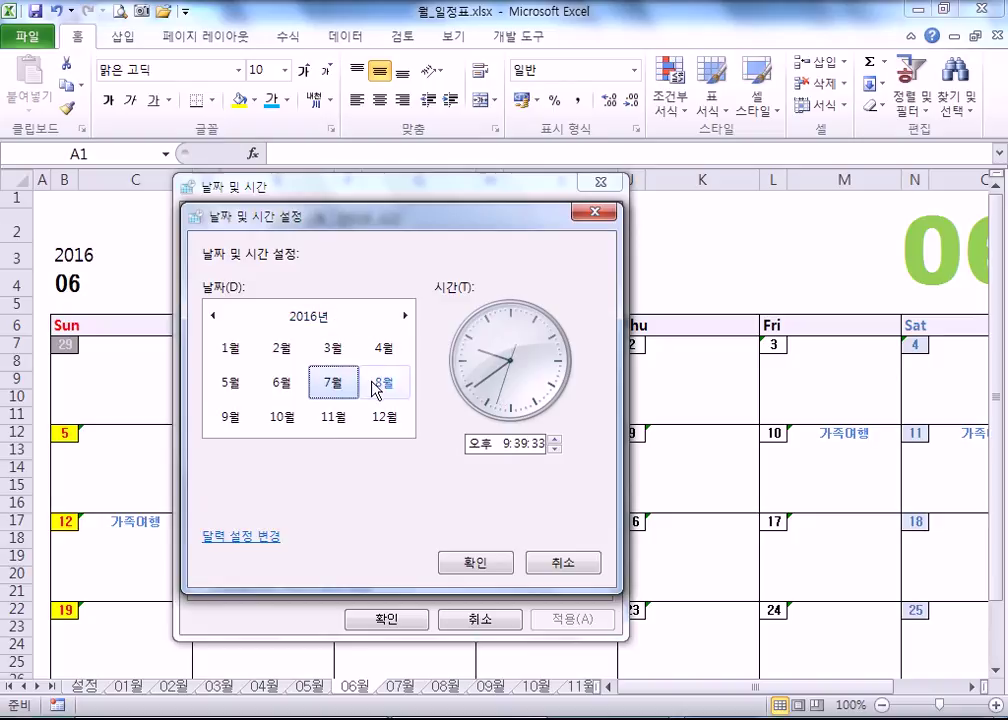
pyautogui.click(405, 317)
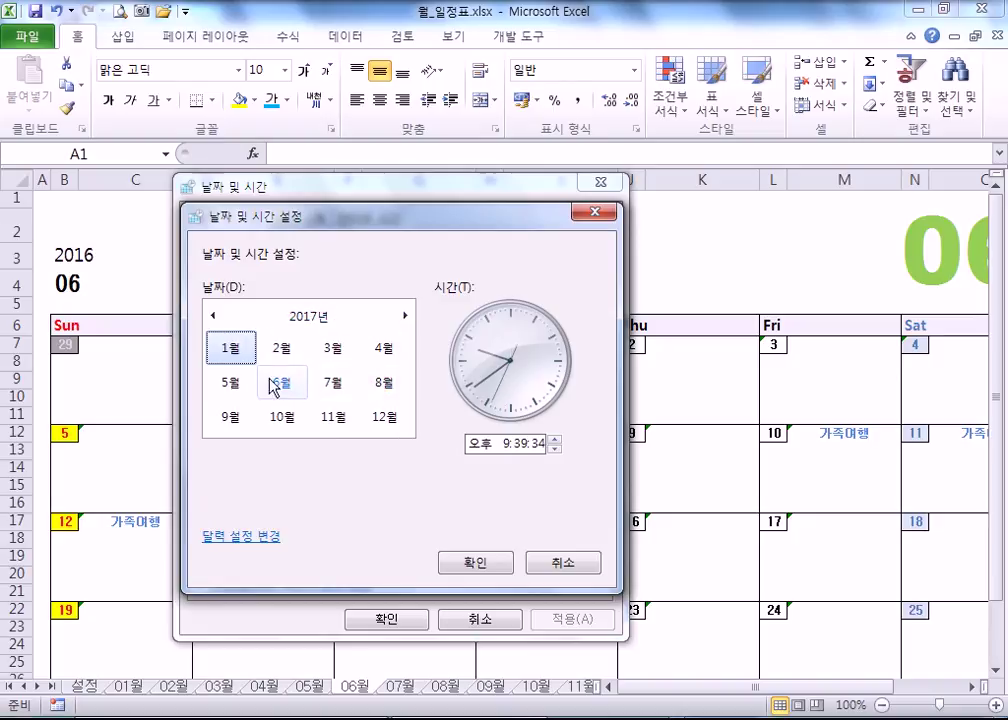
pyautogui.click(384, 348)
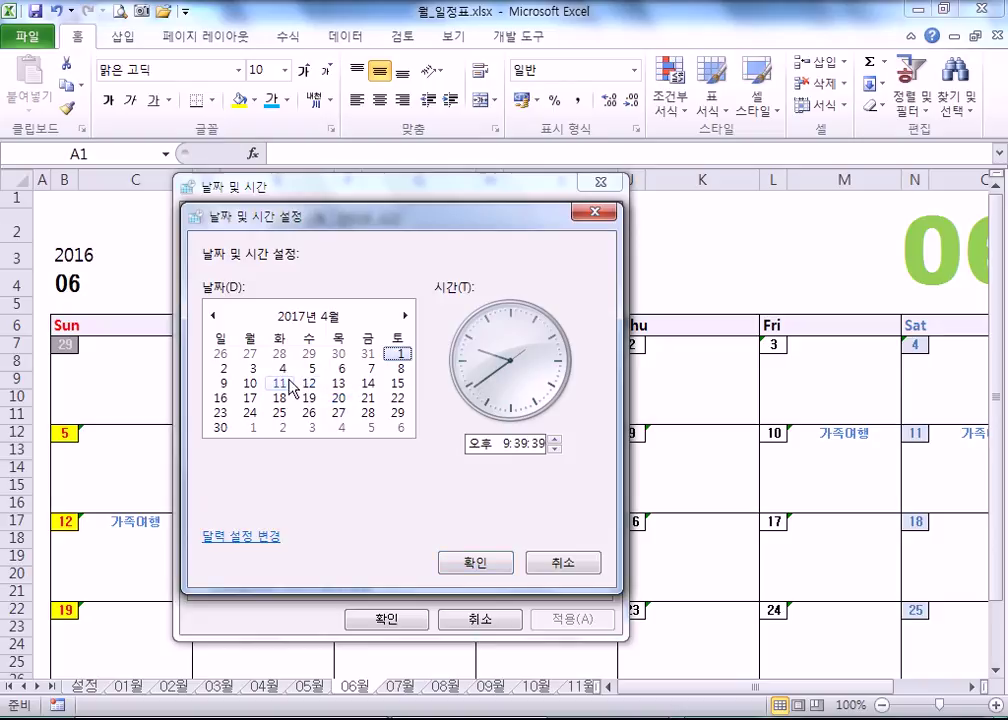
pyautogui.click(340, 368)
pyautogui.click(476, 562)
pyautogui.click(390, 619)
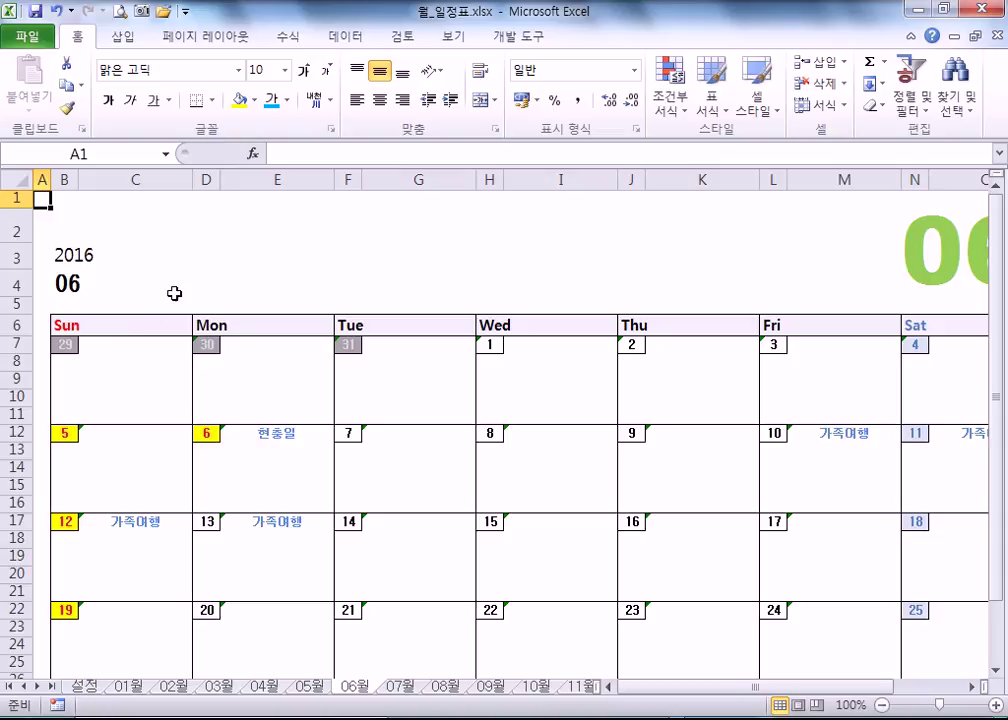
# - Recommit the year formula in B3 so the calendar shows 2017, then check the 04월 and 02월 sheets
pyautogui.click(75, 256)
pyautogui.doubleClick(198, 258)
pyautogui.press('Return')
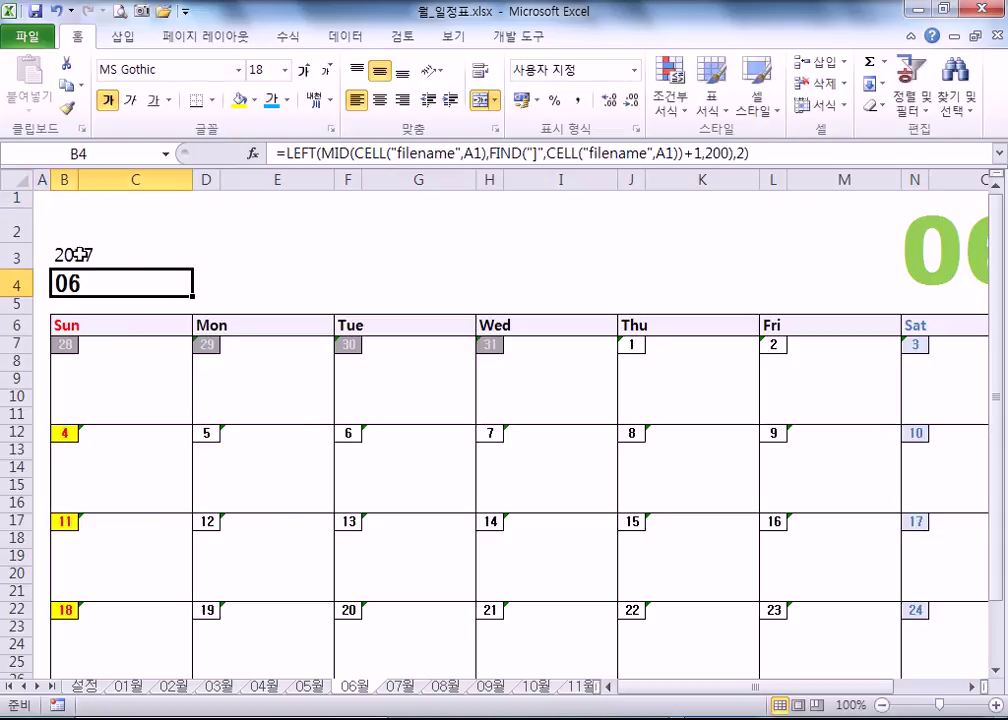
pyautogui.click(90, 254)
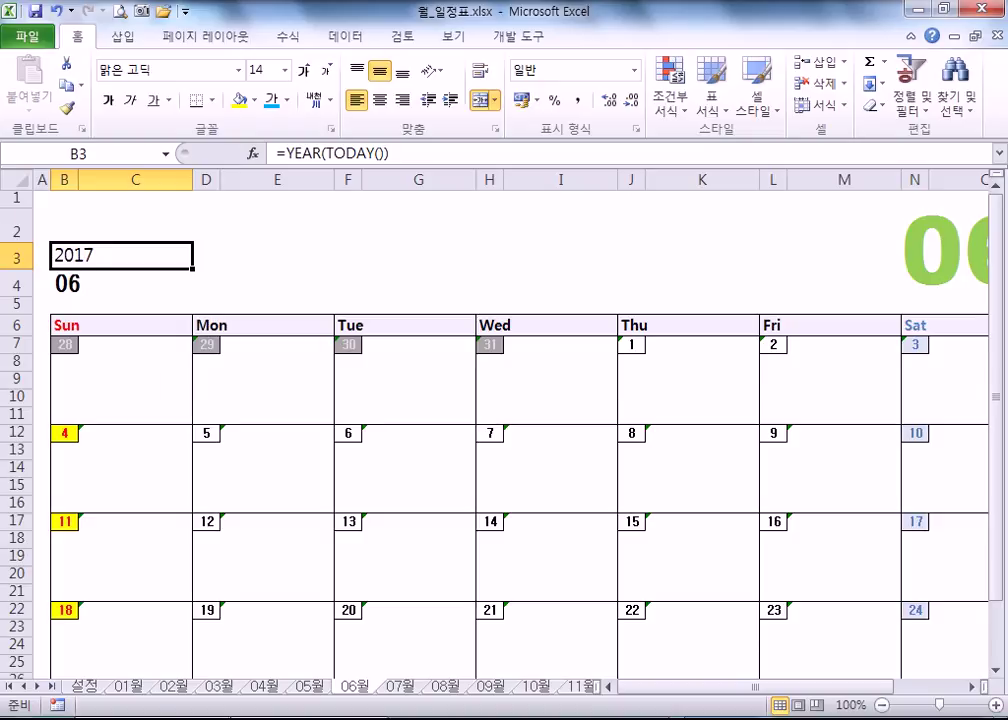
pyautogui.click(260, 688)
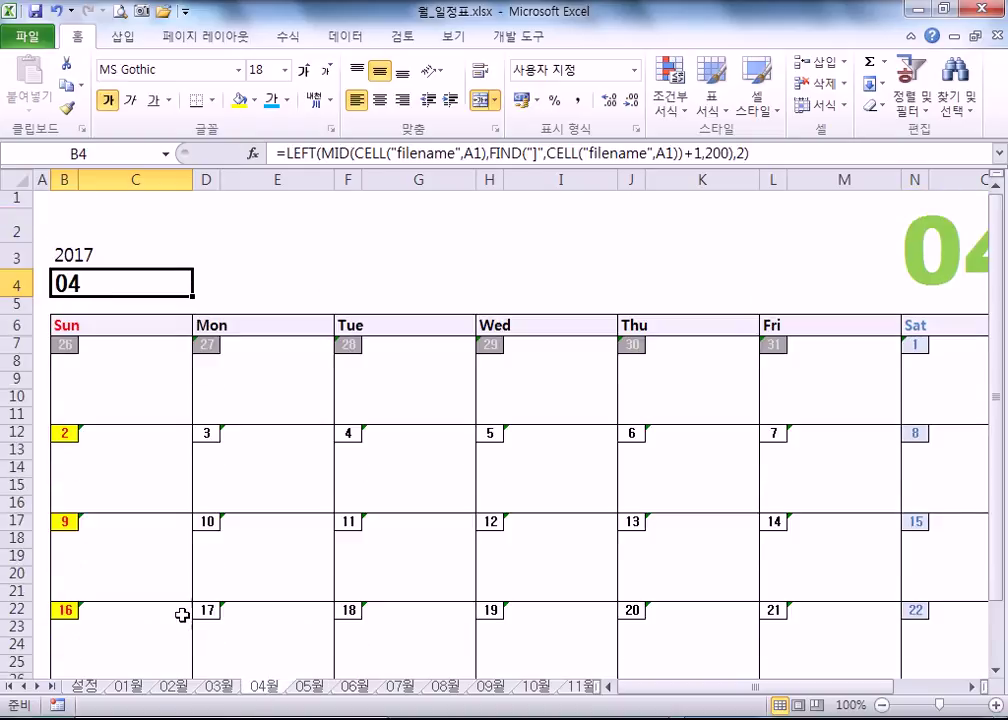
pyautogui.click(173, 688)
pyautogui.scroll(4, 107, 325)
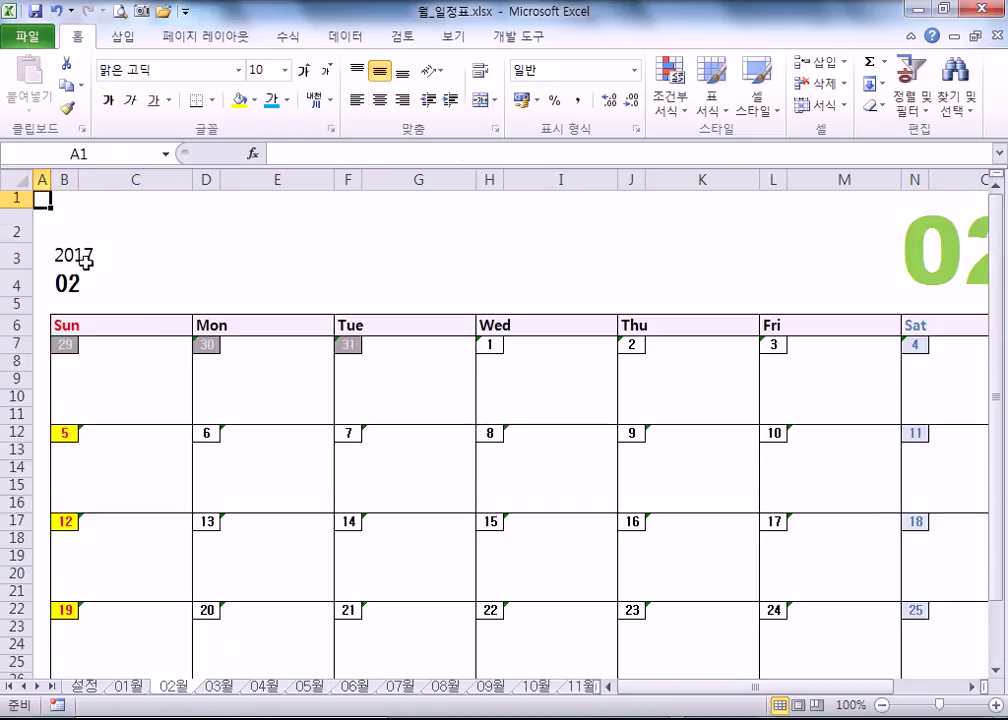
pyautogui.click(95, 255)
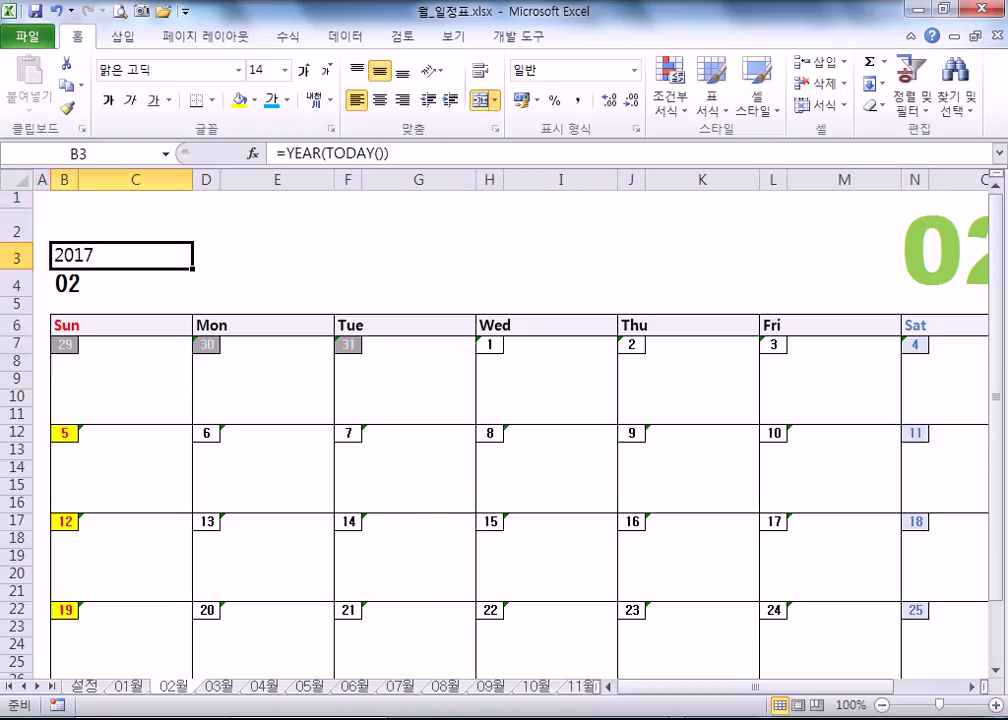
# - On the 설정 sheet, change the first holiday date in B4 from 2016 to 2017
pyautogui.click(84, 687)
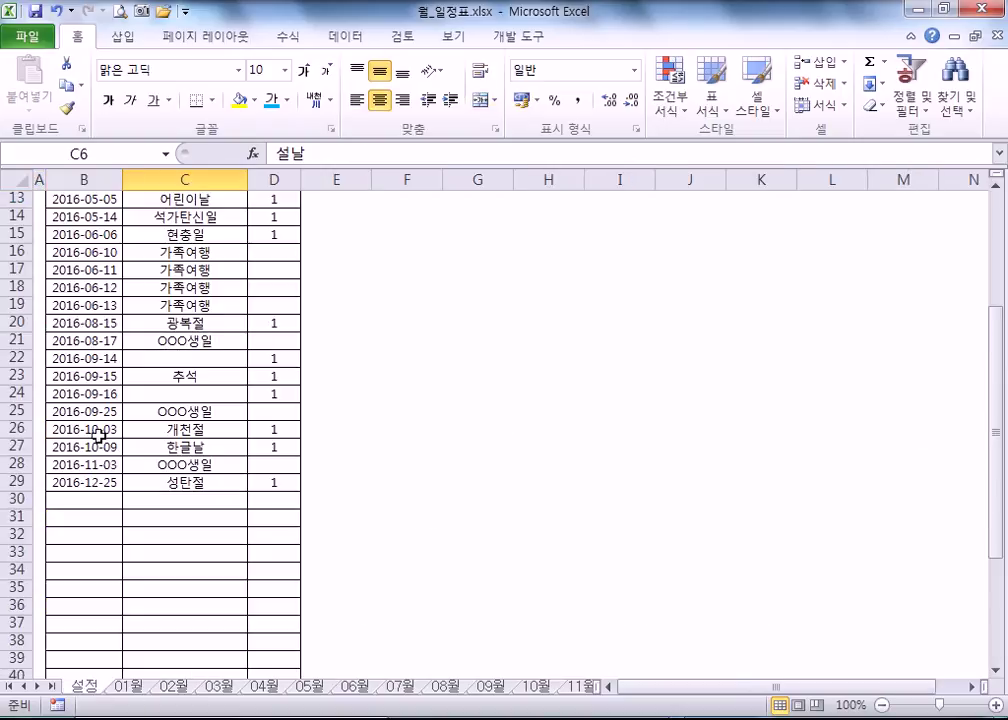
pyautogui.scroll(4, 75, 340)
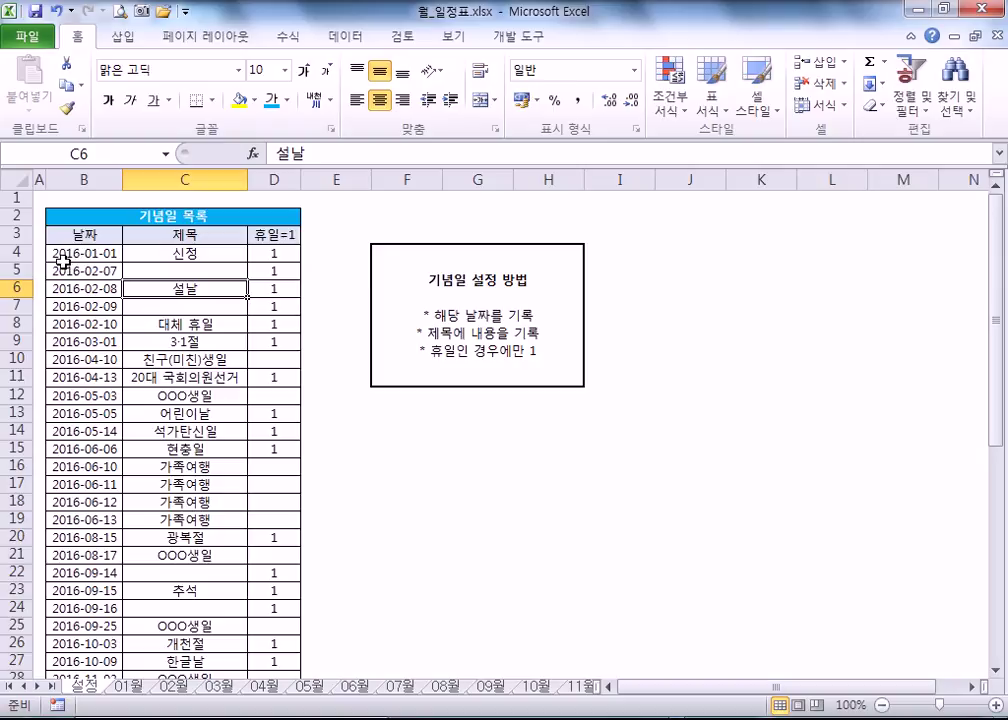
pyautogui.click(64, 254)
pyautogui.click(128, 687)
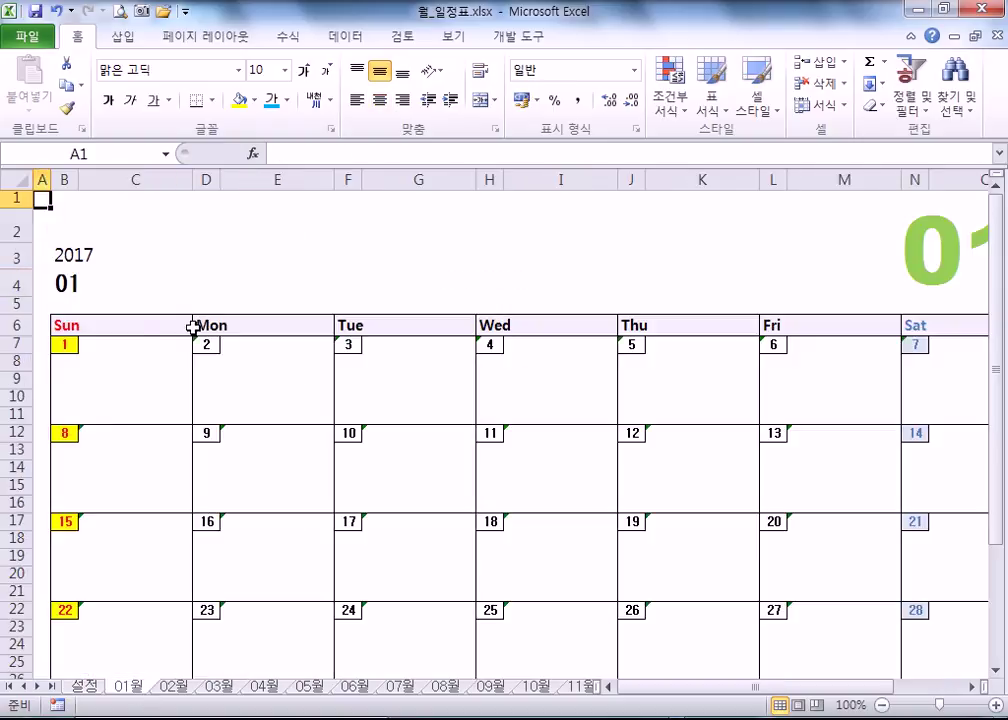
pyautogui.click(86, 687)
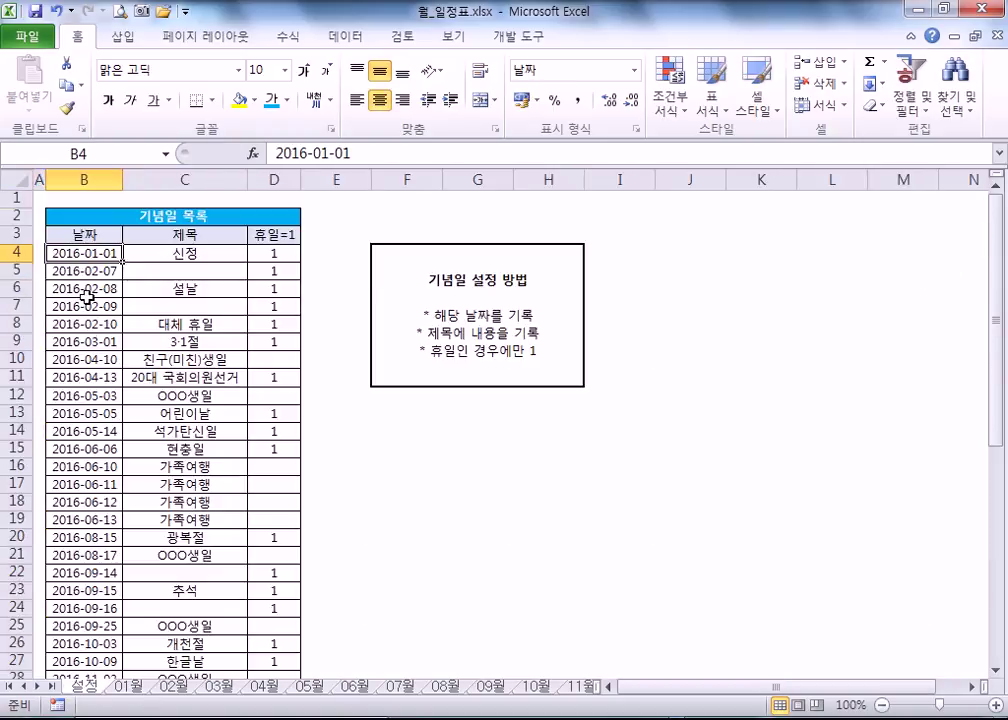
pyautogui.doubleClick(83, 254)
pyautogui.write('17')
pyautogui.press('Return')
pyautogui.click(88, 253)
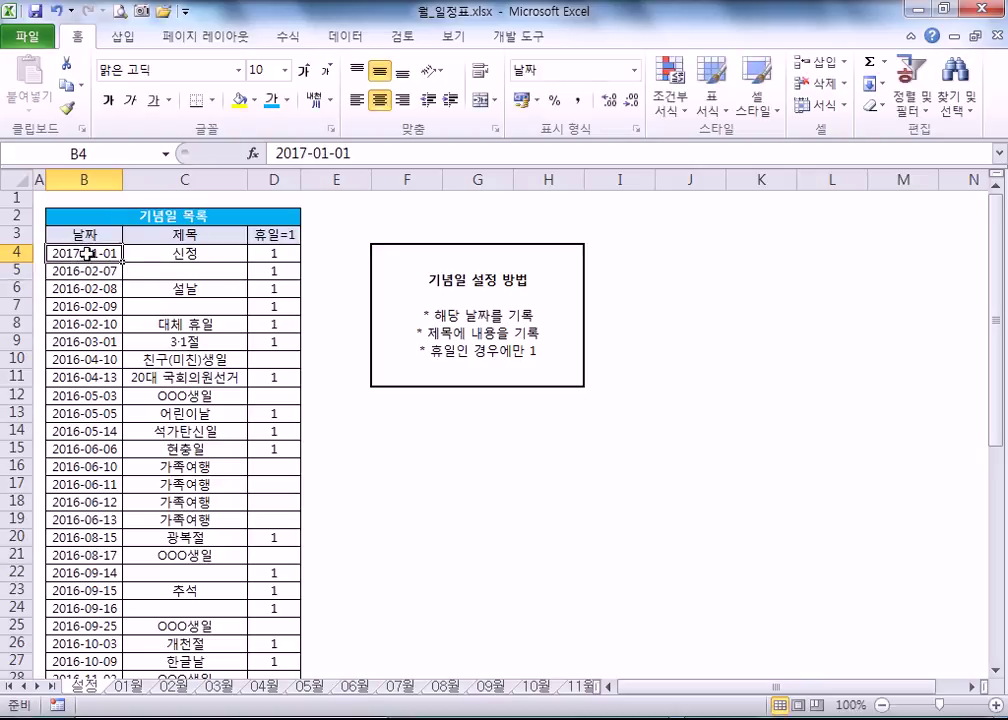
# - Check the 신정 entry on the 01월 sheet, undo the date change twice, and open the system clock
pyautogui.click(128, 687)
pyautogui.click(124, 347)
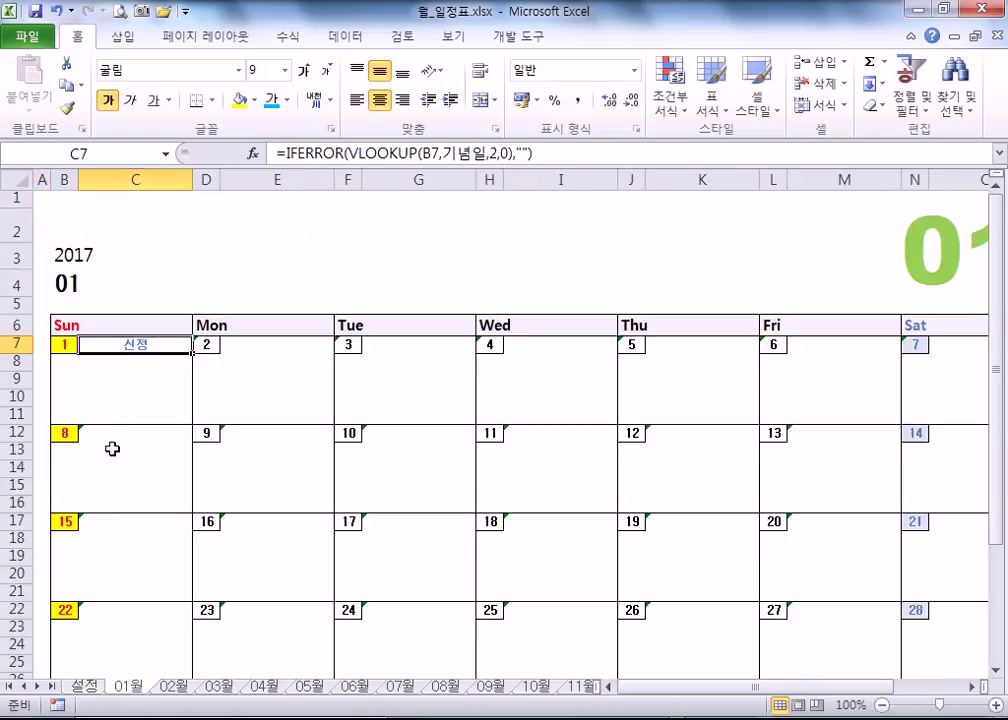
pyautogui.hotkey('ctrl', 'z')
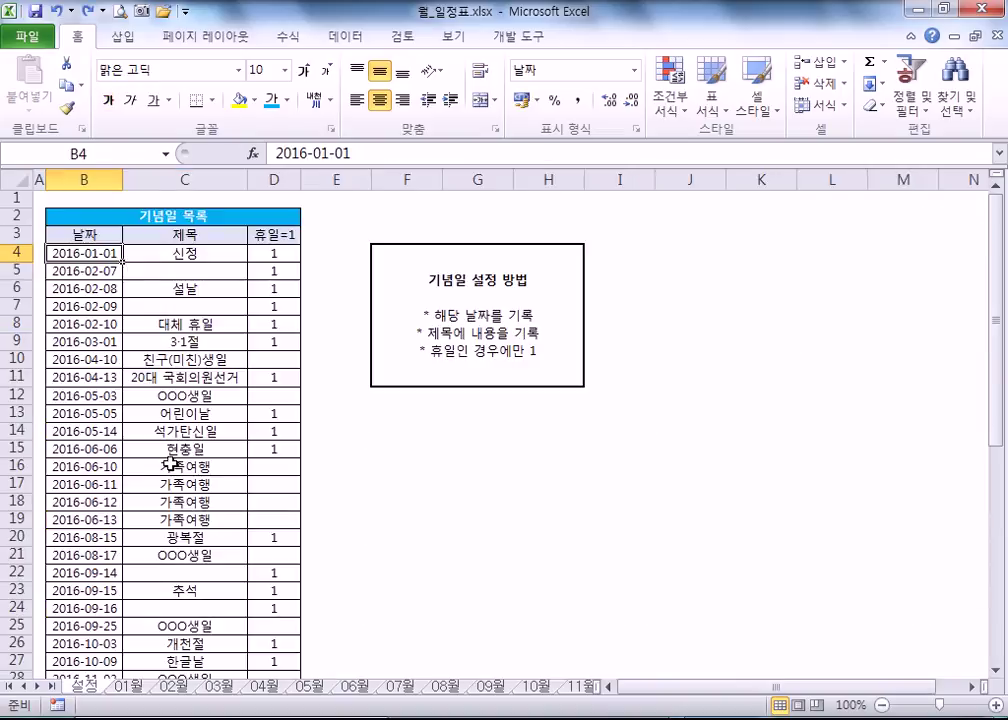
pyautogui.hotkey('ctrl', 'z')
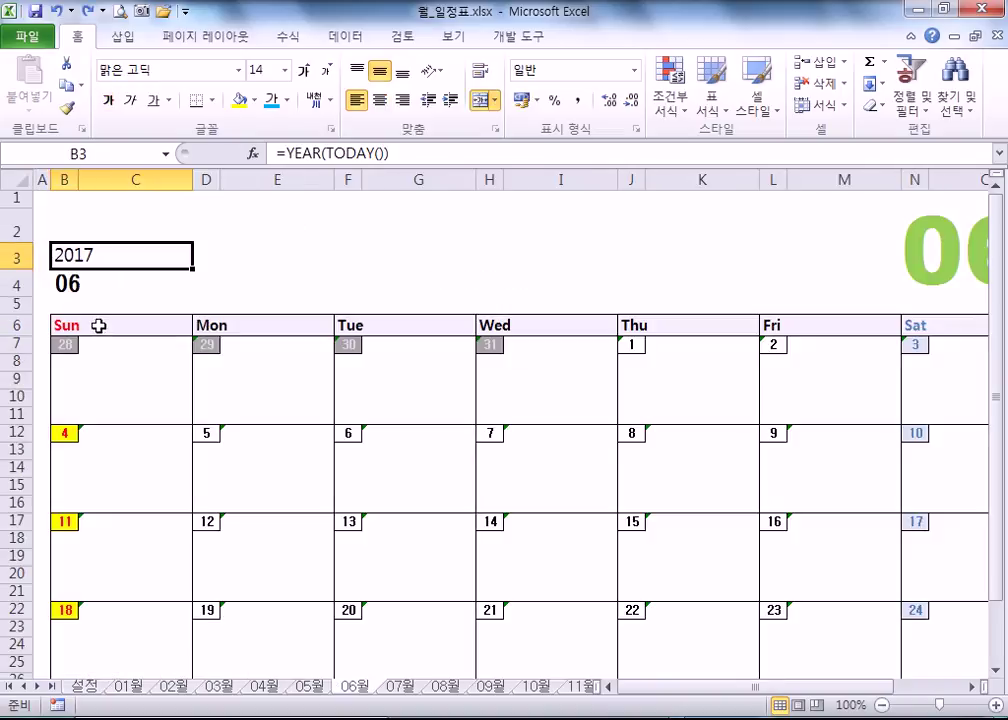
pyautogui.click(790, 718)
# - Navigate the Windows calendar back to April 2016, choose the 6th and confirm both date dialogs
pyautogui.click(790, 718)
pyautogui.click(790, 718)
pyautogui.click(765, 689)
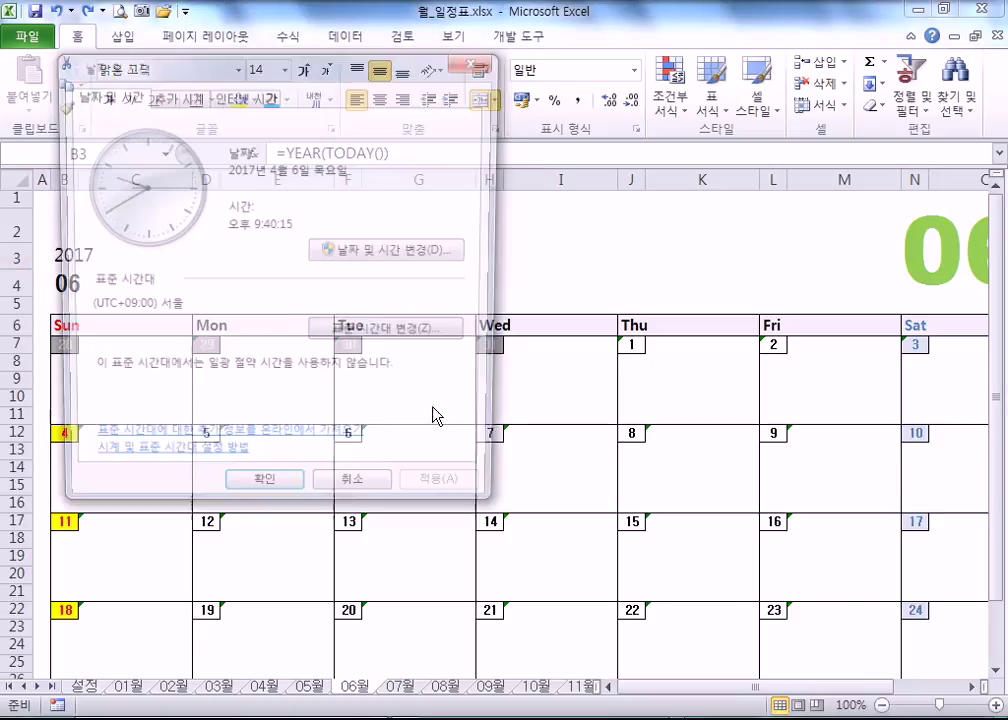
pyautogui.click(420, 252)
pyautogui.click(182, 193)
pyautogui.click(89, 192)
pyautogui.click(89, 192)
pyautogui.click(282, 192)
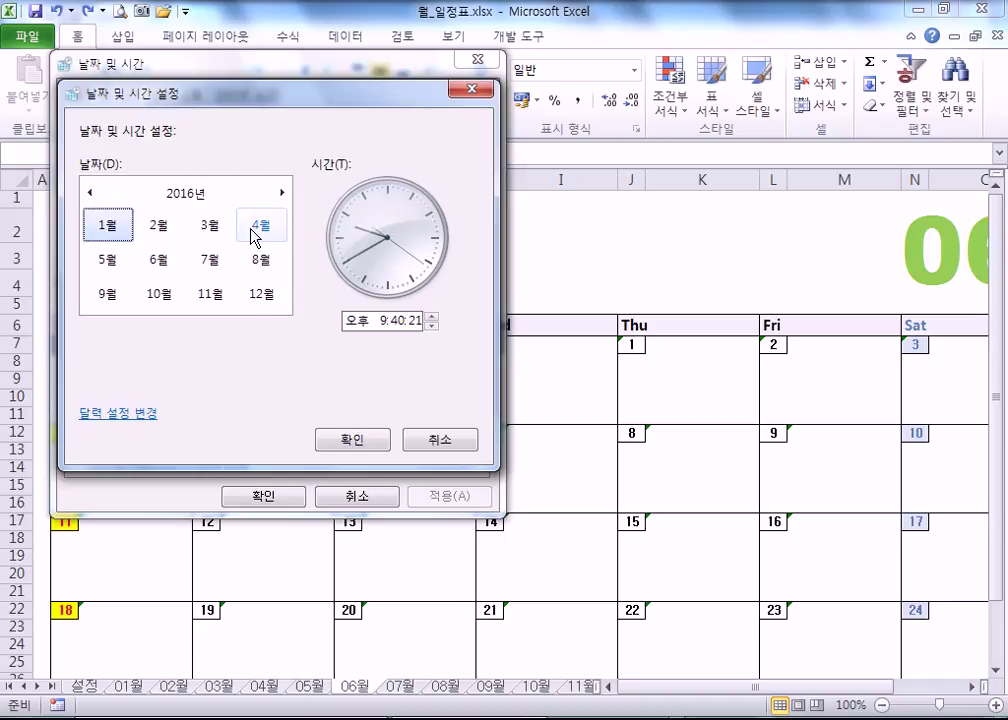
pyautogui.click(252, 229)
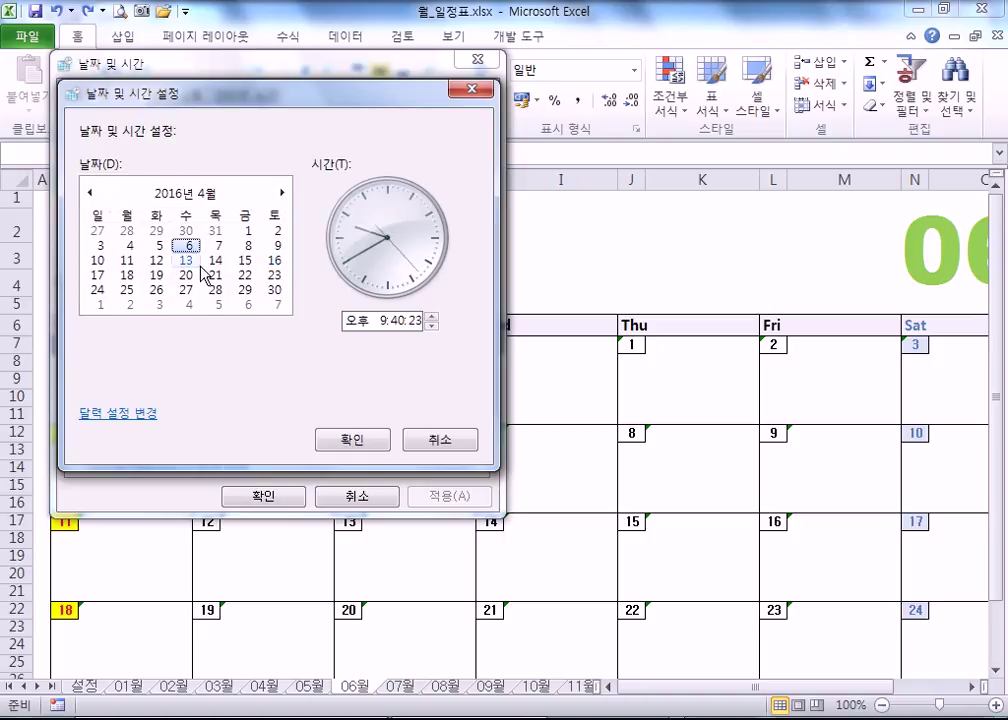
pyautogui.click(346, 444)
pyautogui.click(263, 495)
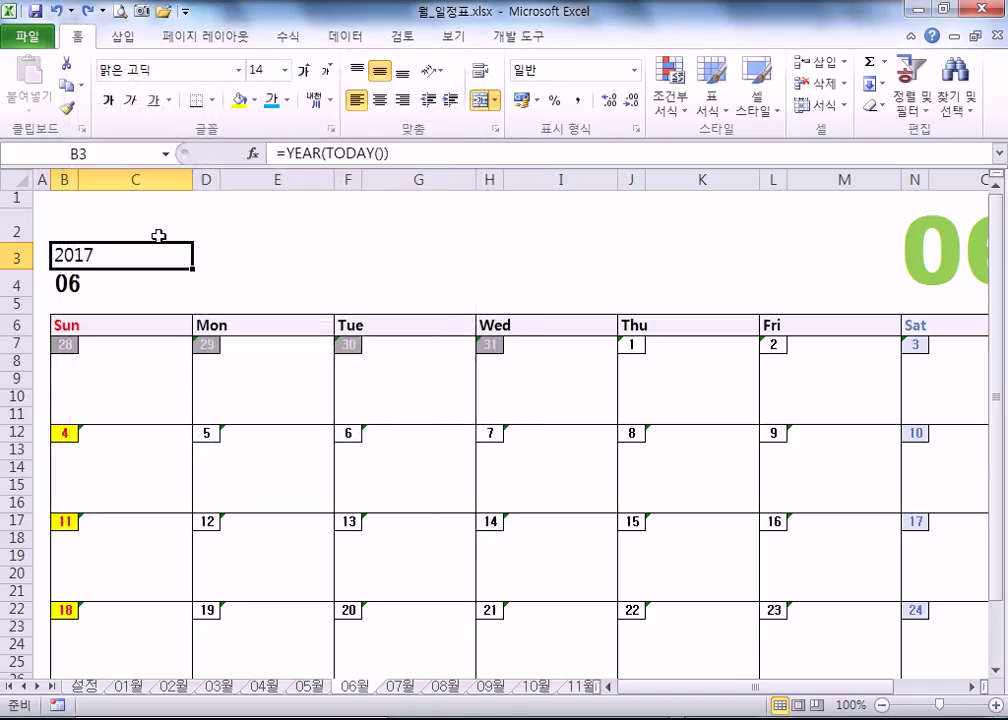
# - Recommit =YEAR(TODAY()) in B3 so calendars return to 2016, then check the 설정 and 03월 sheets
pyautogui.doubleClick(110, 256)
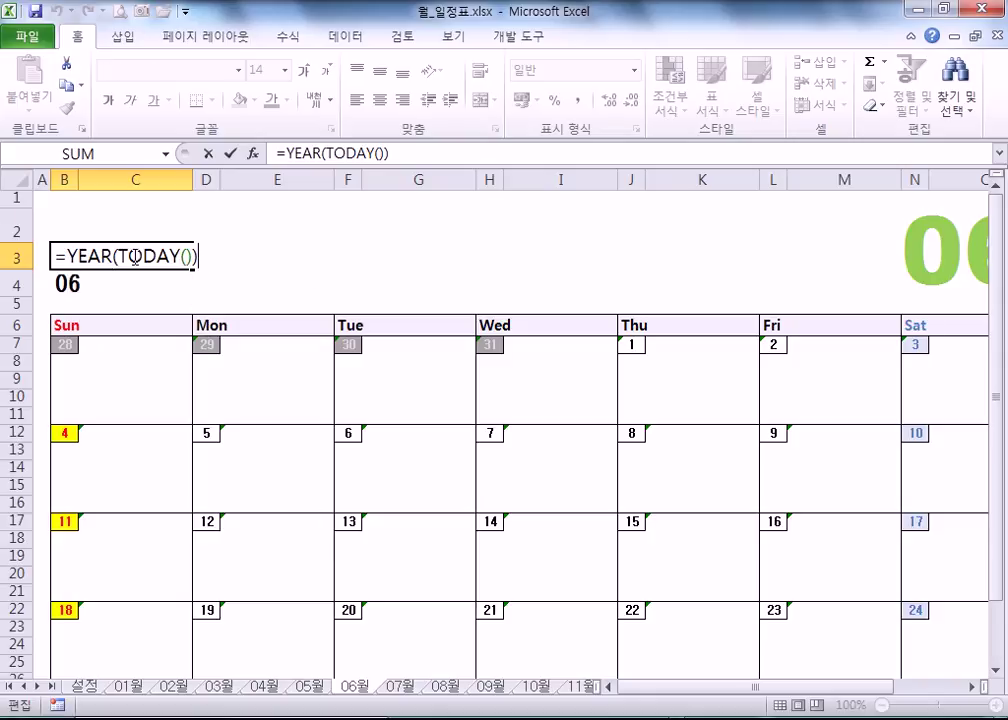
pyautogui.click(161, 299)
pyautogui.click(90, 256)
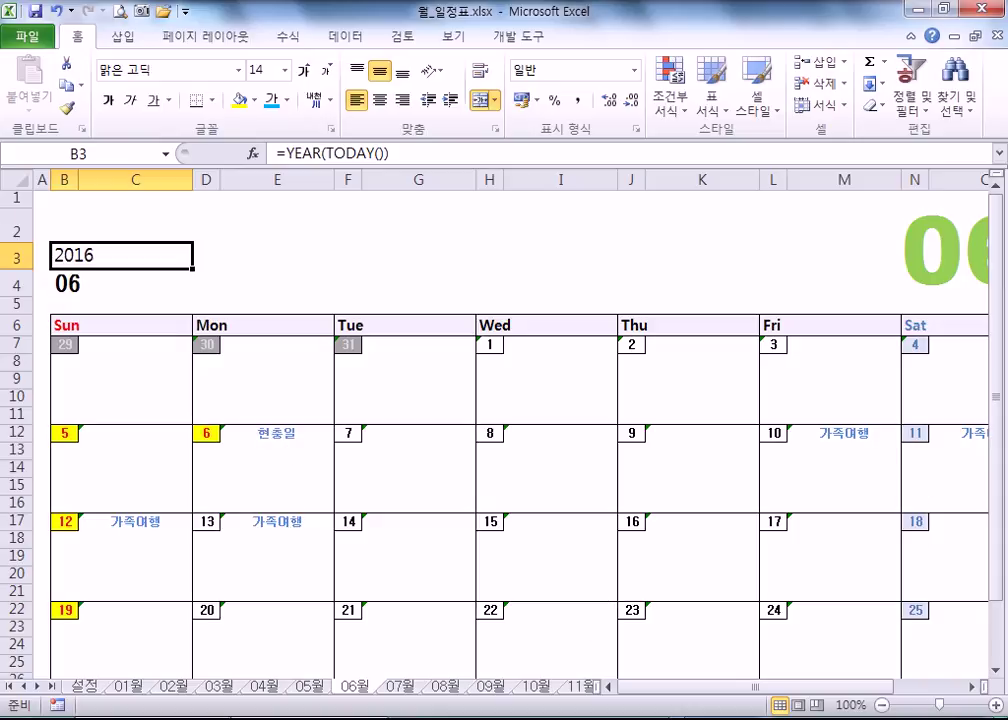
pyautogui.click(104, 688)
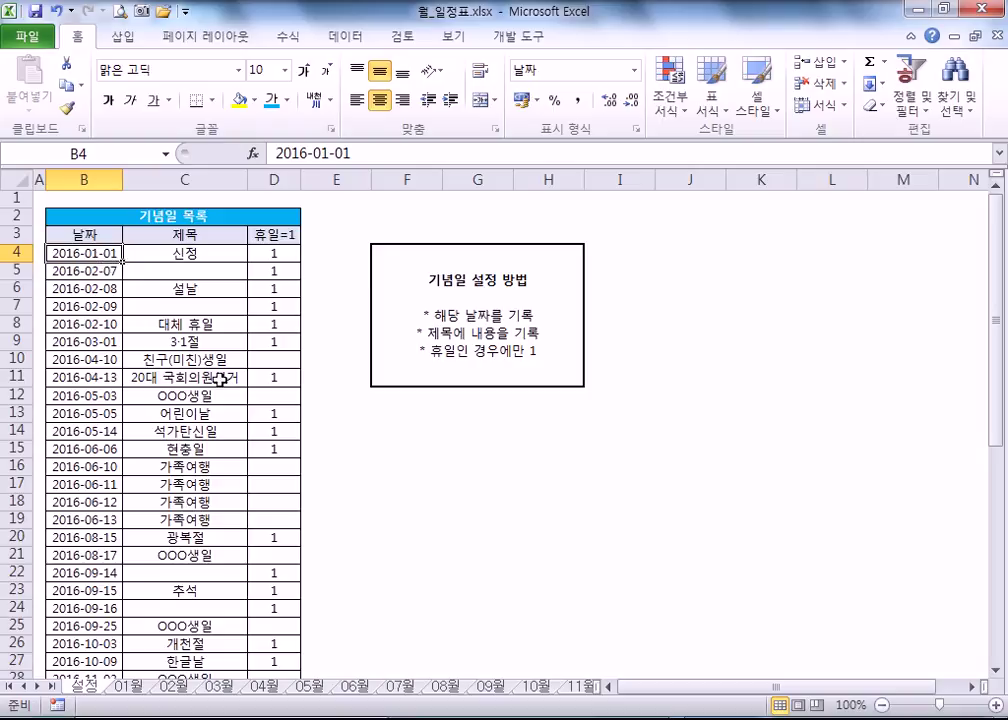
pyautogui.click(229, 690)
pyautogui.scroll(5, 153, 315)
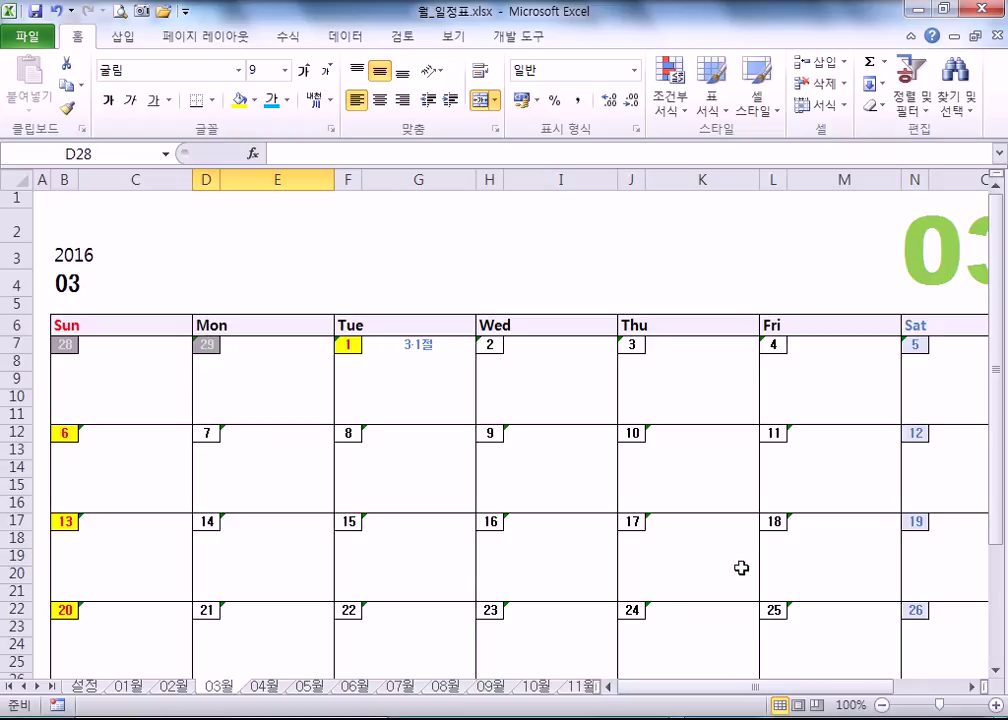
pyautogui.click(84, 686)
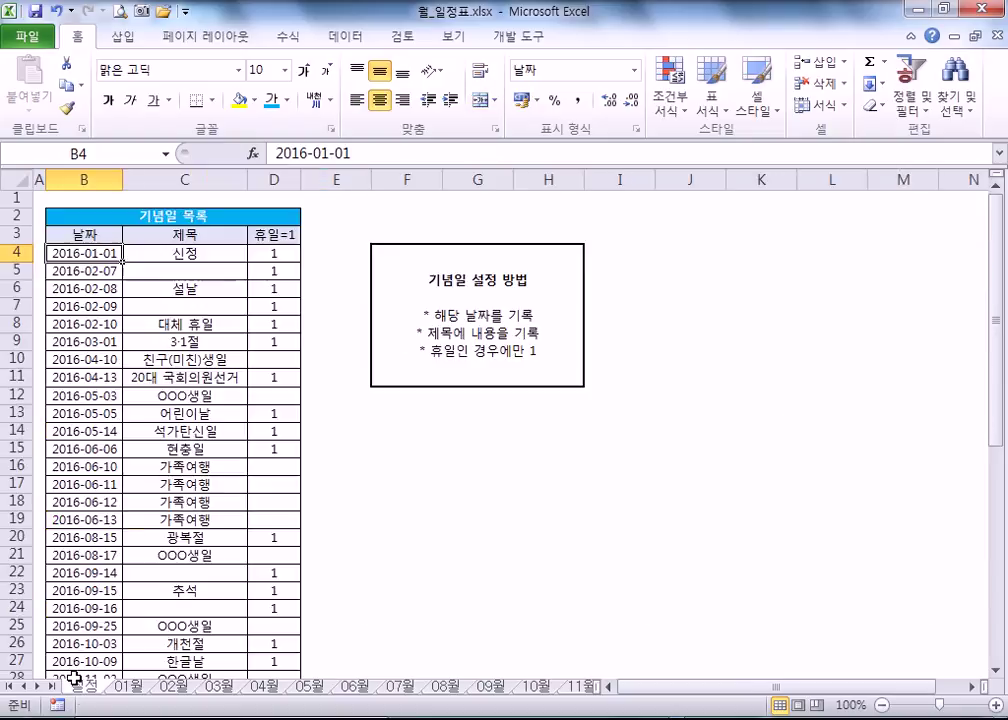
# - On 설정, flag the 2016-04-10 entry as a holiday with 1 in D10 and view the April calendar
pyautogui.moveTo(72, 254); pyautogui.dragTo(84, 622)
pyautogui.click(165, 253)
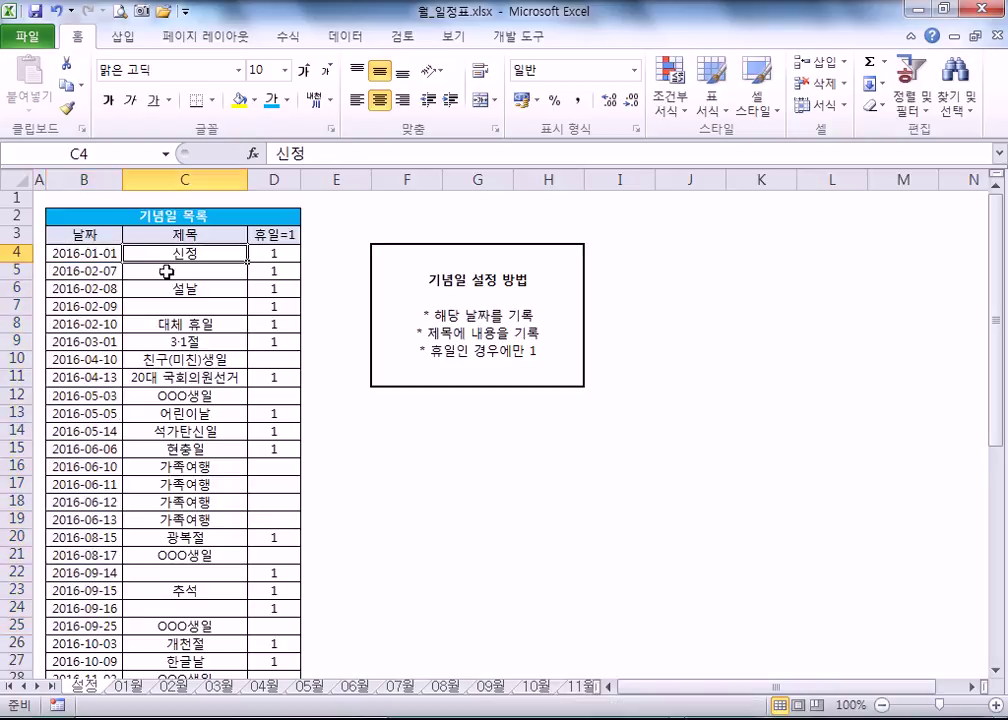
pyautogui.click(277, 256)
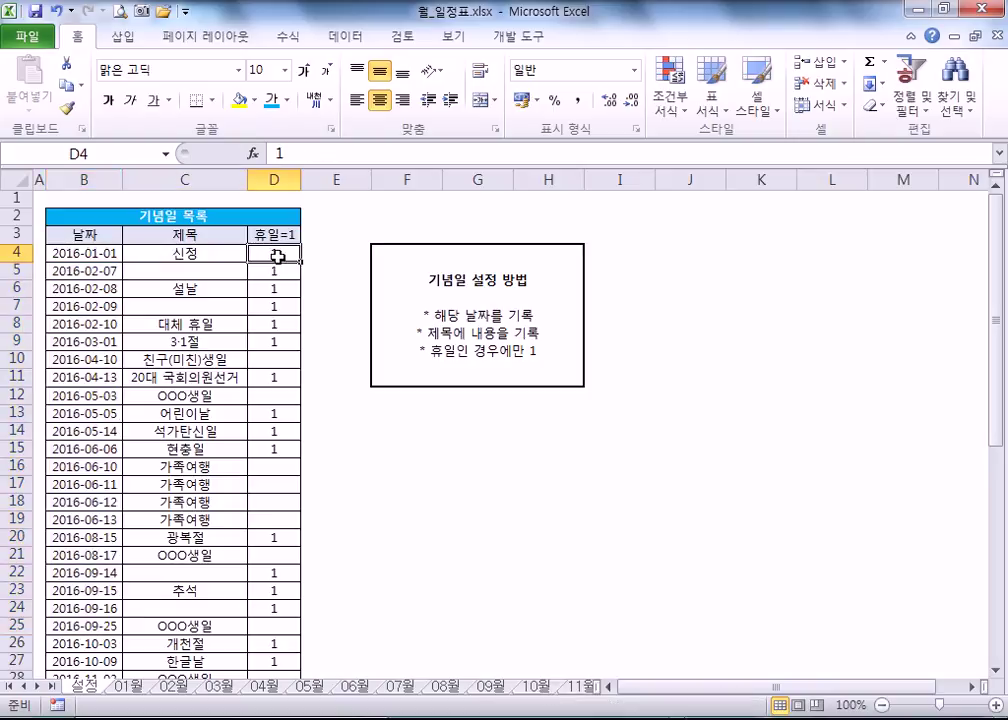
pyautogui.click(268, 360)
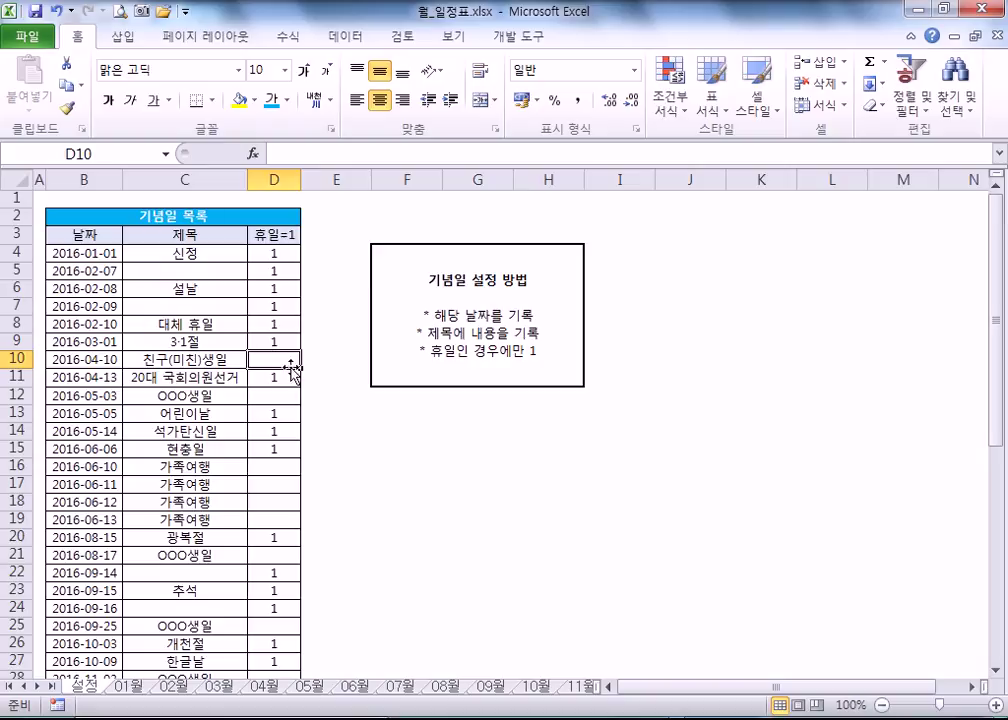
pyautogui.write('1')
pyautogui.click(180, 395)
pyautogui.click(172, 357)
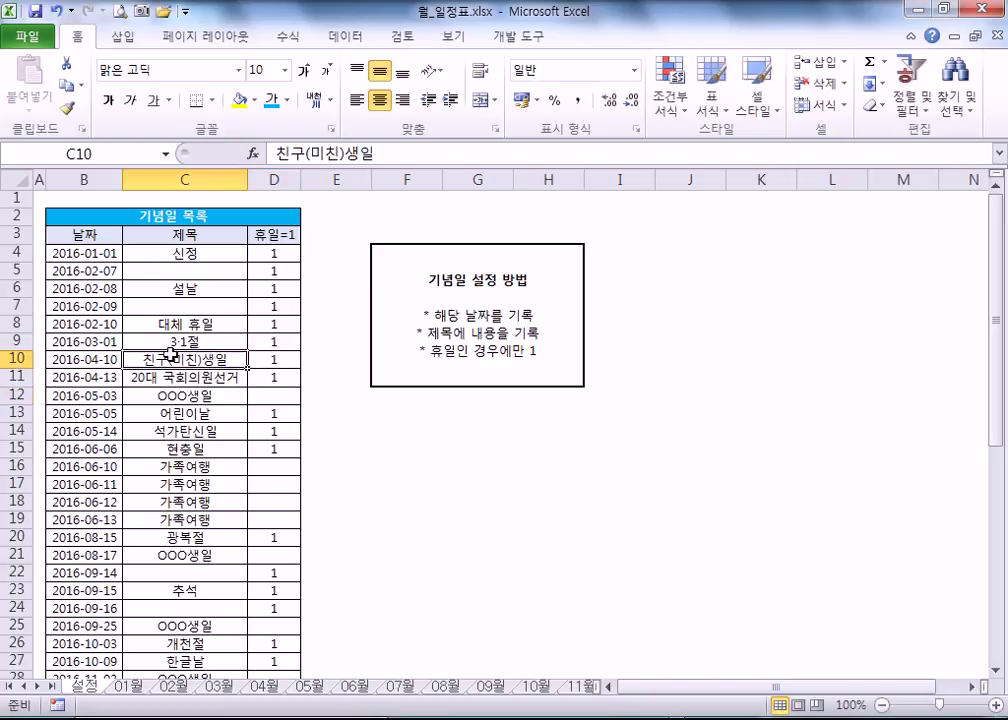
pyautogui.click(266, 687)
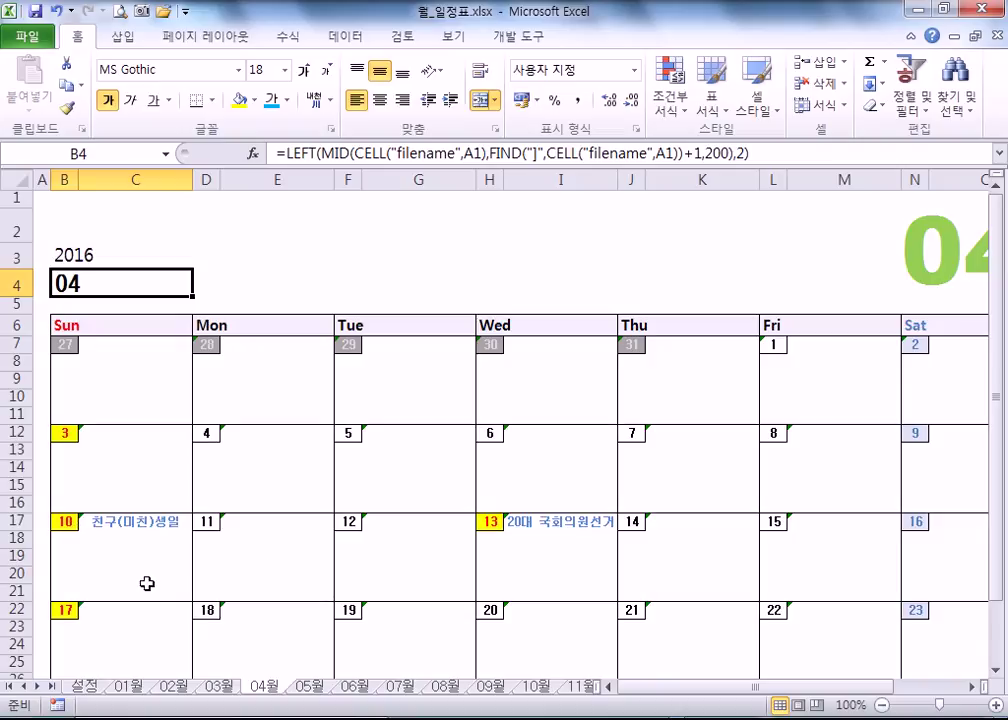
# - Clear the holiday flags in D10 and D11 and check April without holidays
pyautogui.click(85, 686)
pyautogui.click(261, 376)
pyautogui.press('Delete')
pyautogui.click(256, 360)
pyautogui.press('Delete')
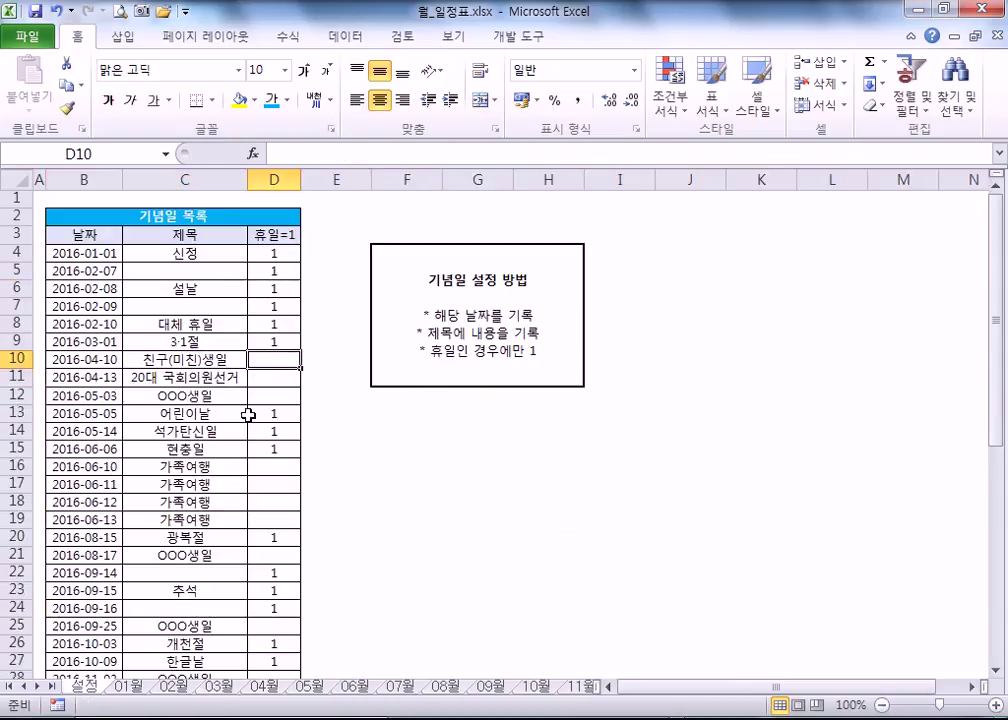
pyautogui.click(269, 380)
pyautogui.click(262, 686)
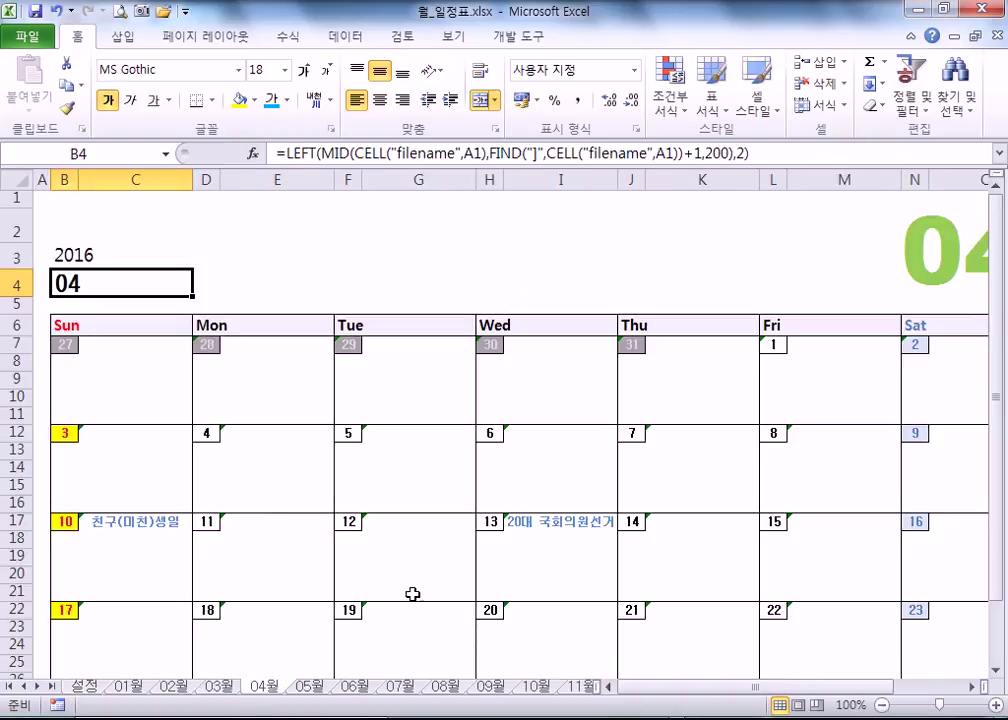
# - Restore 1 in D11 for the election day and select 13 April (H17) on the April calendar
pyautogui.click(85, 686)
pyautogui.write('1')
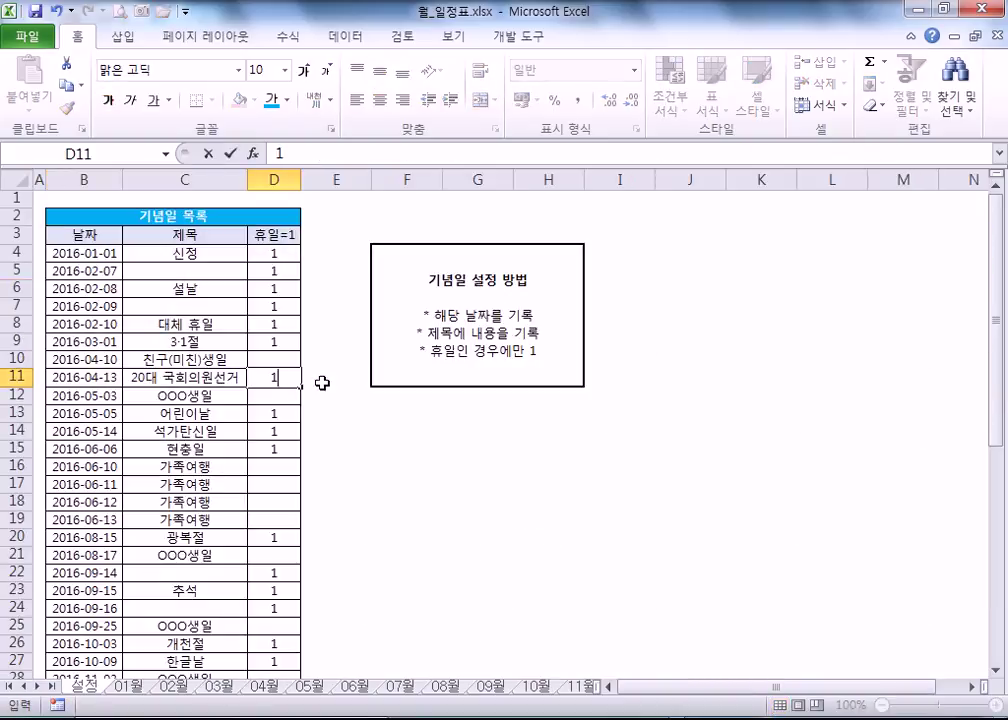
pyautogui.press('Return')
pyautogui.click(270, 378)
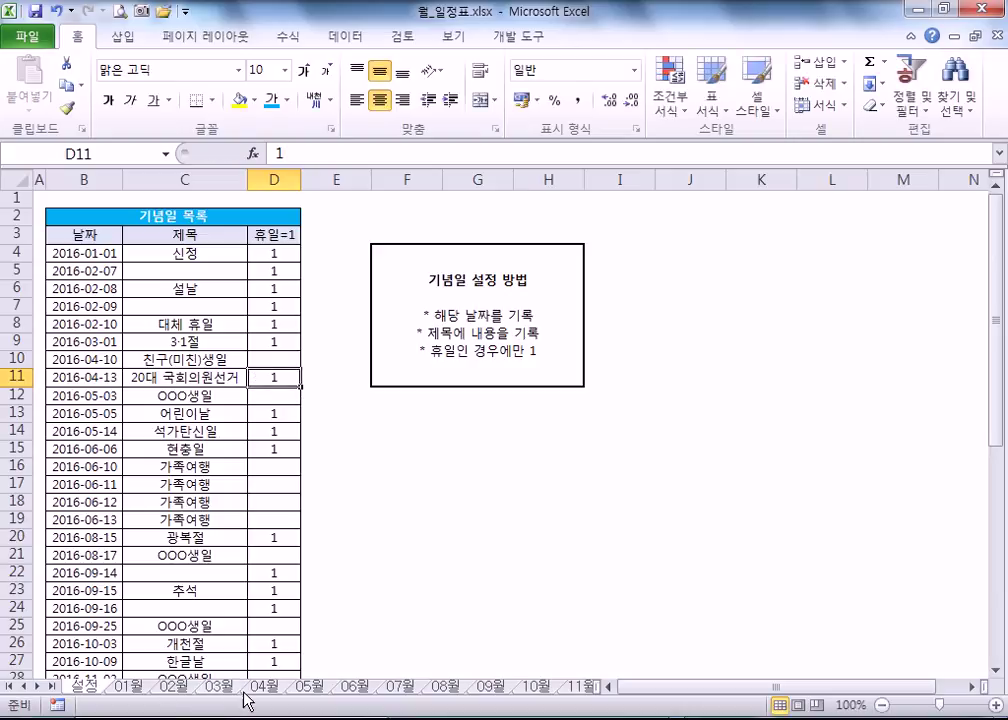
pyautogui.click(262, 686)
pyautogui.click(489, 521)
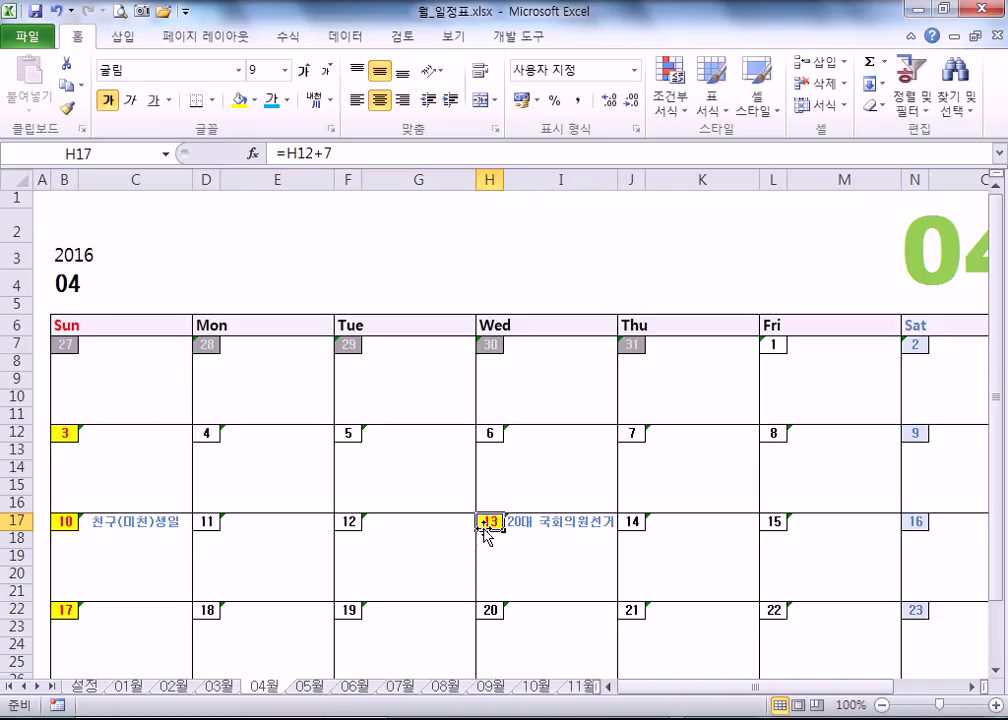
# - Close the calendar workbook without saving, then insert a blank Sheet1 in 3-17.xlsx and select A2
pyautogui.click(986, 11)
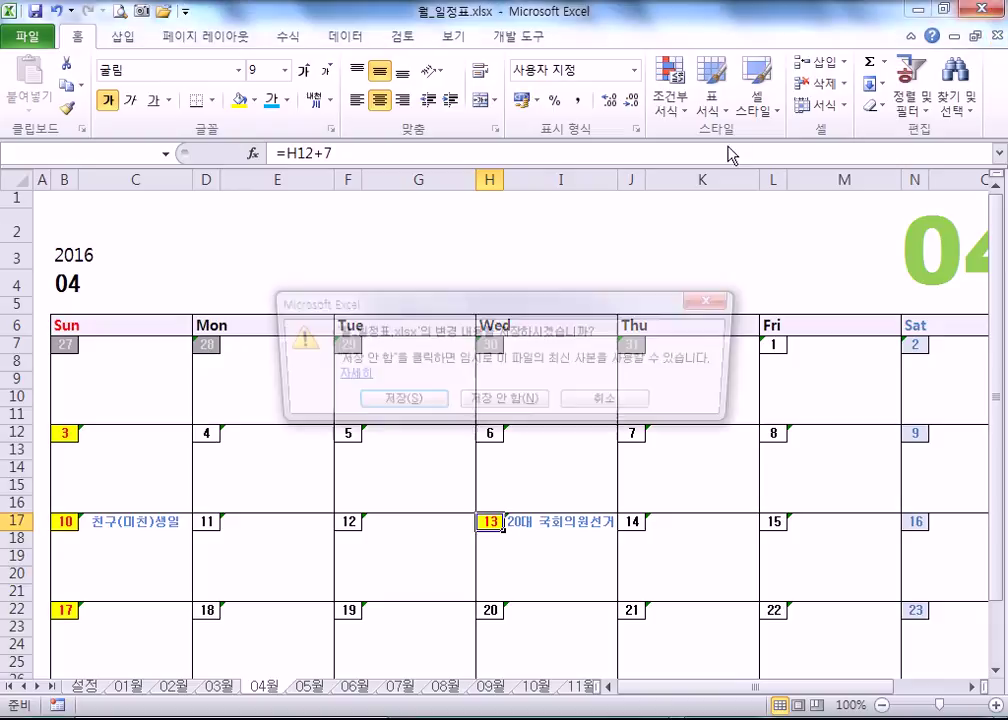
pyautogui.click(511, 466)
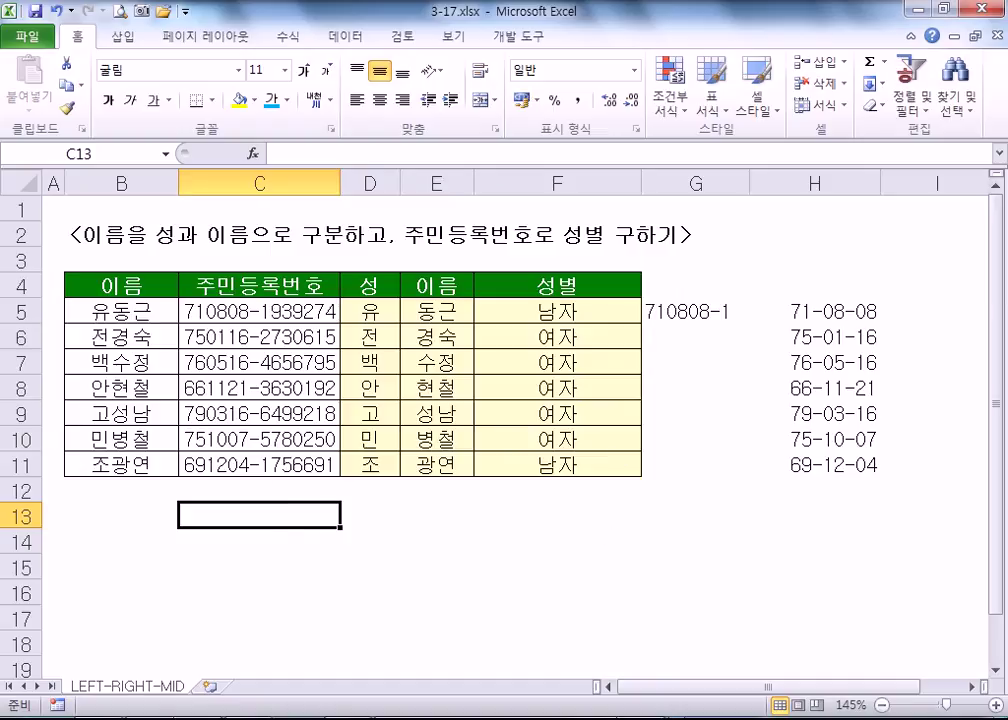
pyautogui.click(208, 687)
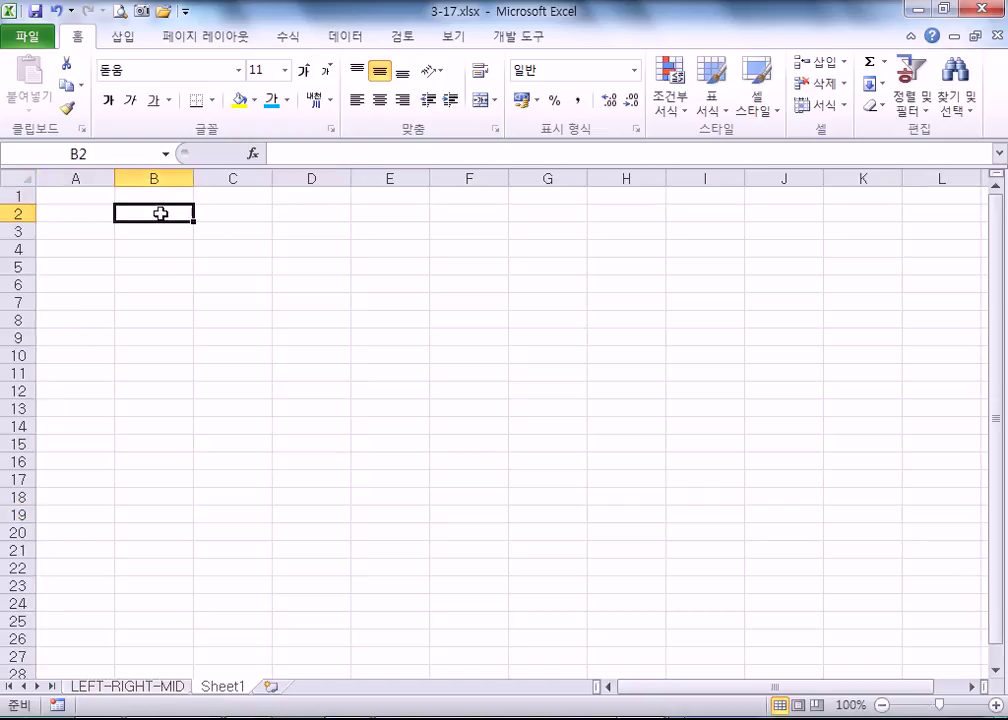
pyautogui.click(160, 214)
pyautogui.keyDown('ctrl'); pyautogui.scroll(6, 140, 263); pyautogui.keyUp('ctrl')
pyautogui.click(140, 264)
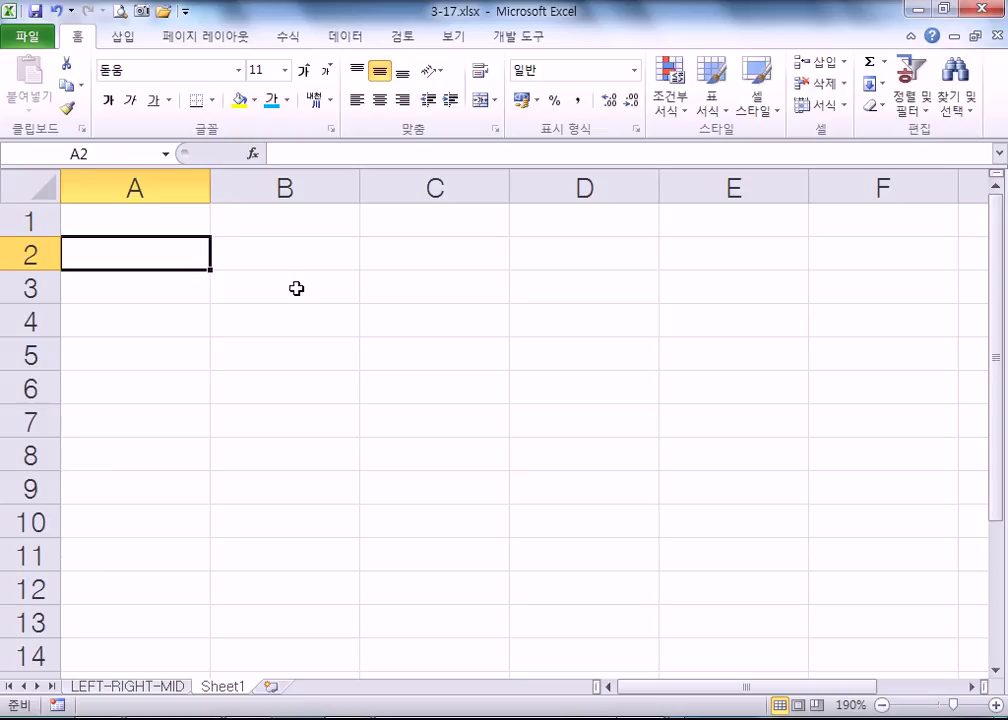
# - Enter the date 1999-12-31 in A2
pyautogui.write('1')
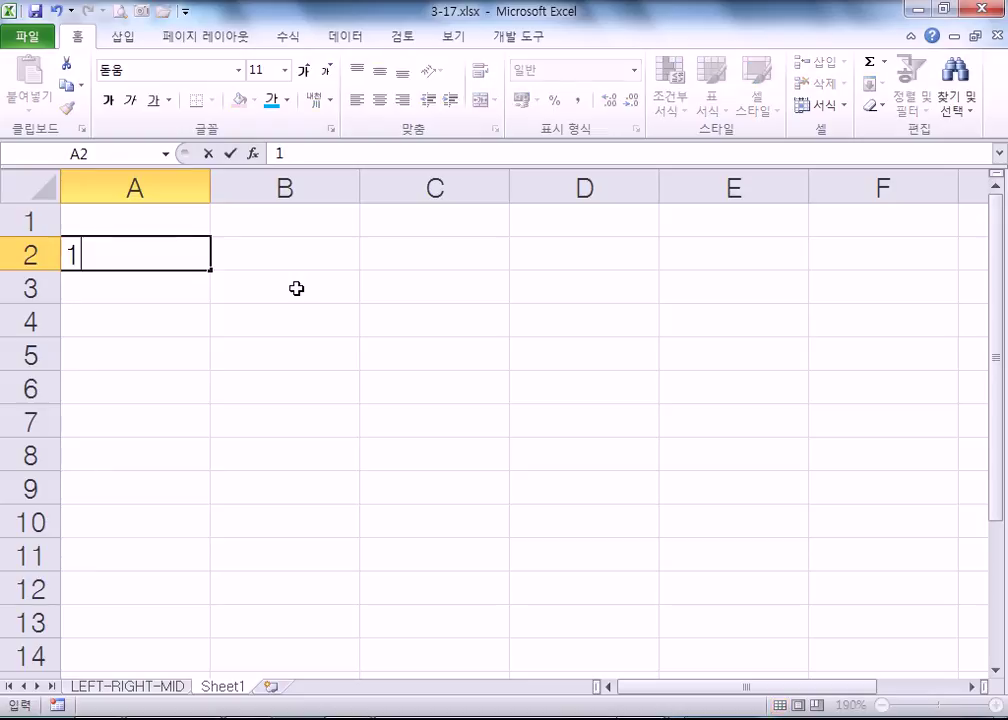
pyautogui.write('999-12-31')
pyautogui.press('Return')
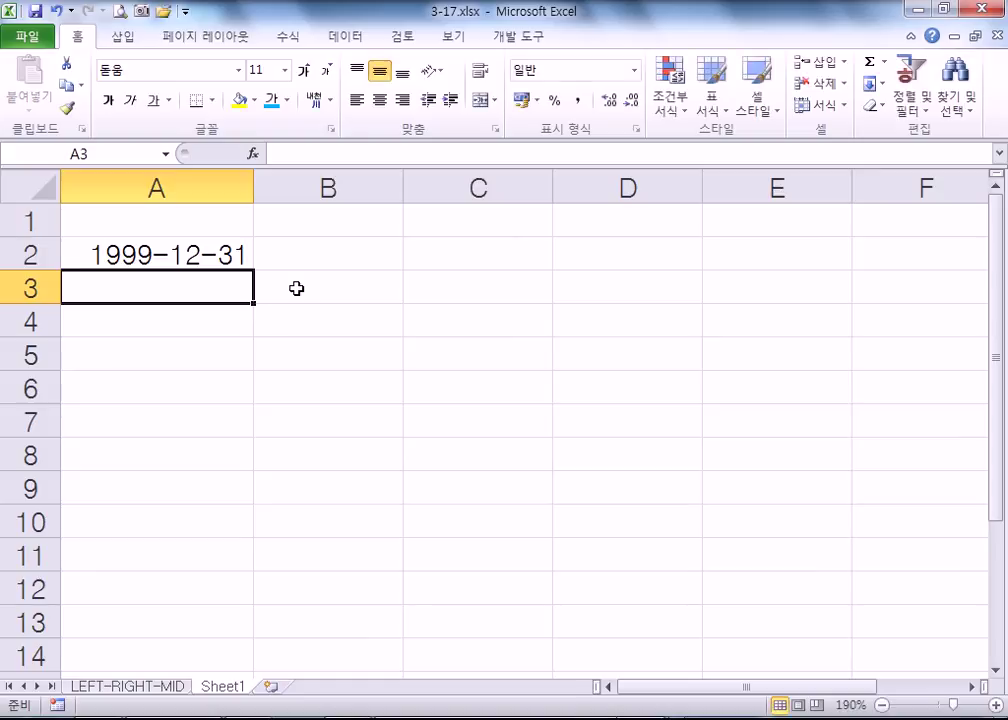
pyautogui.press('Up')
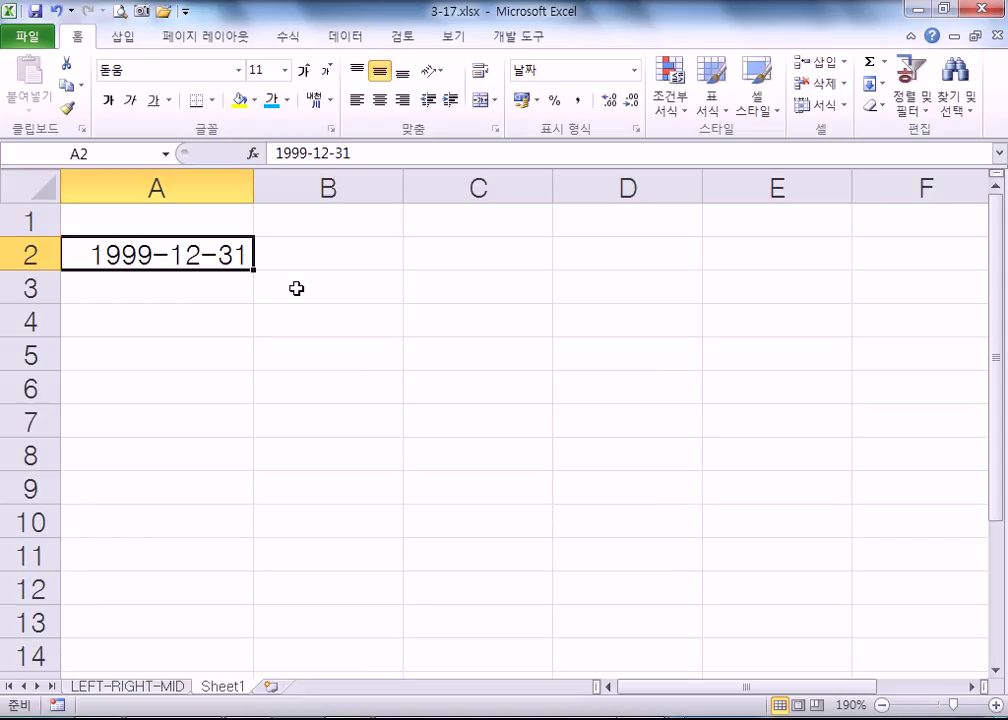
pyautogui.press('Return')
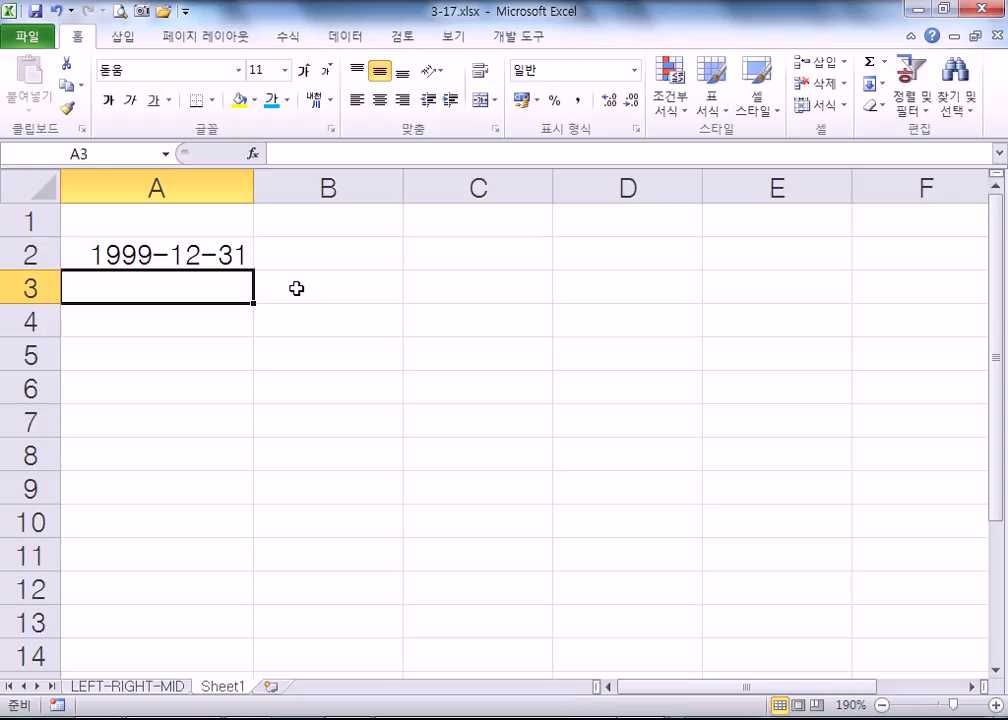
# - Enter =today() in A3 to show 2016-04-06, then reopen it for editing
pyautogui.write('=세')
pyautogui.press('BackSpace')
pyautogui.press('Hangul')
pyautogui.write('today()')
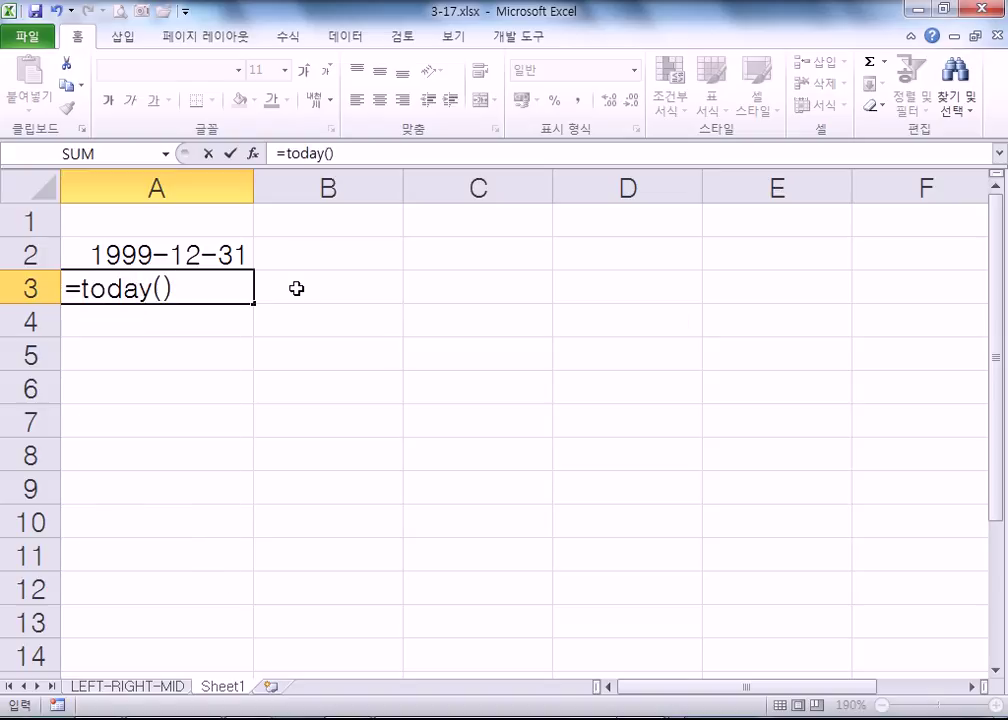
pyautogui.press('Return')
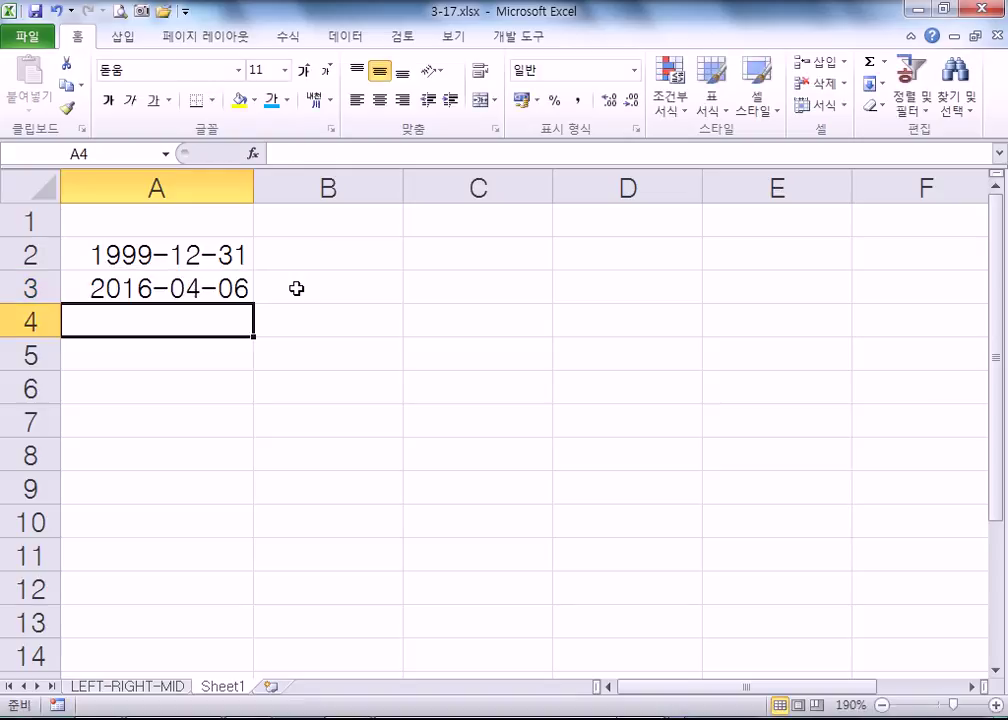
pyautogui.press('Up')
pyautogui.press('F2')
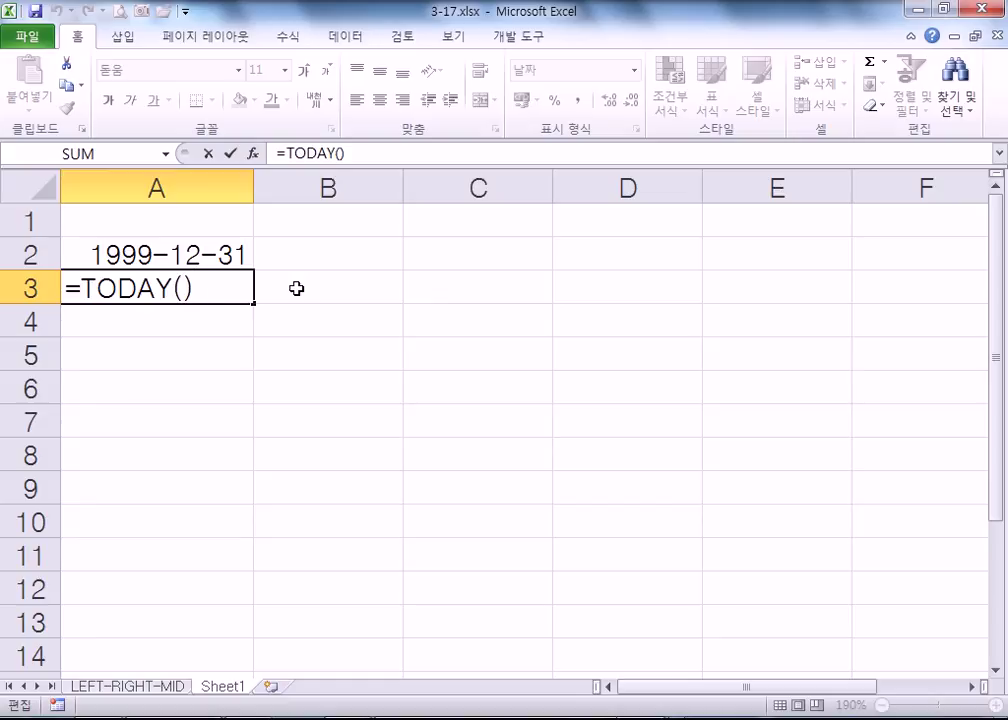
pyautogui.hotkey('ctrl', 'Return')
pyautogui.press('Down')
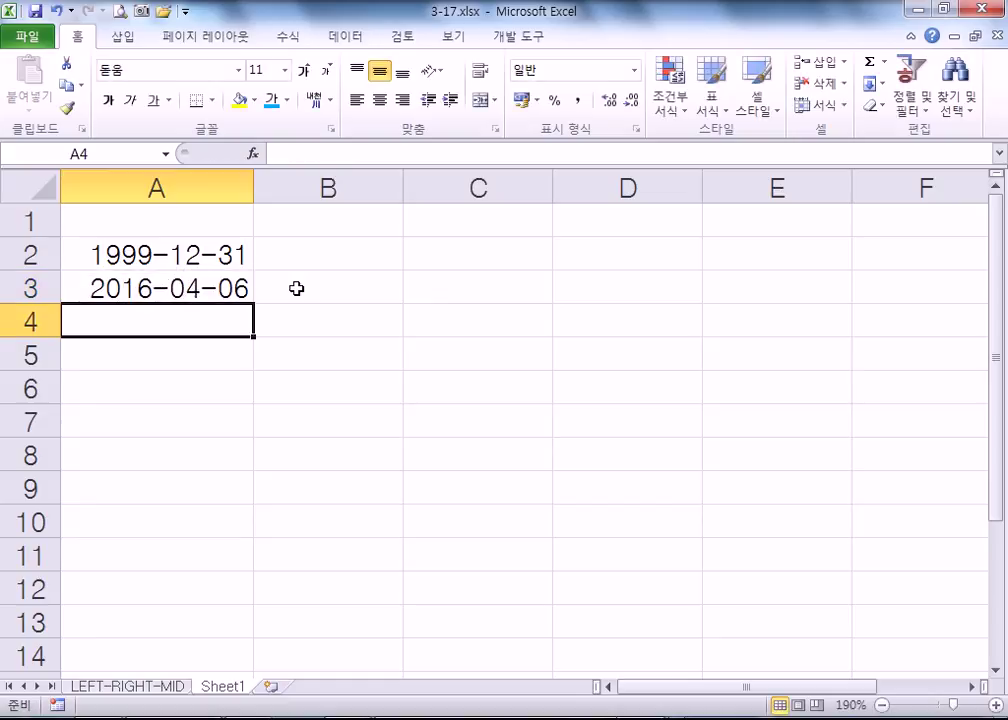
pyautogui.hotkey('ctrl', ';')
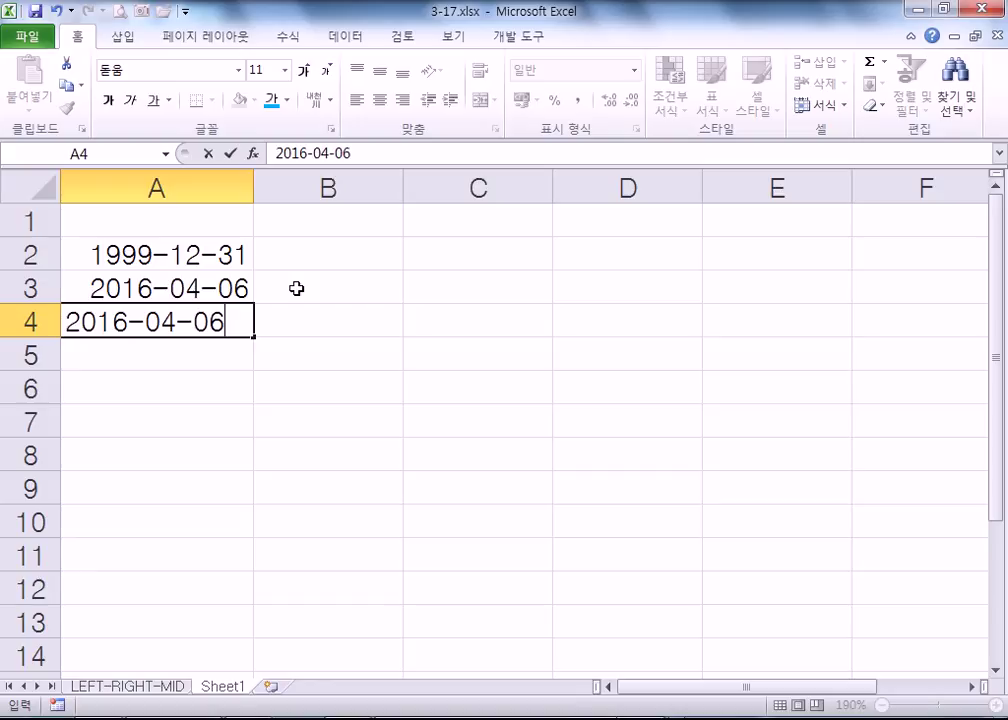
pyautogui.press('Return')
pyautogui.press('Up')
pyautogui.press('Up')
pyautogui.press('F2')
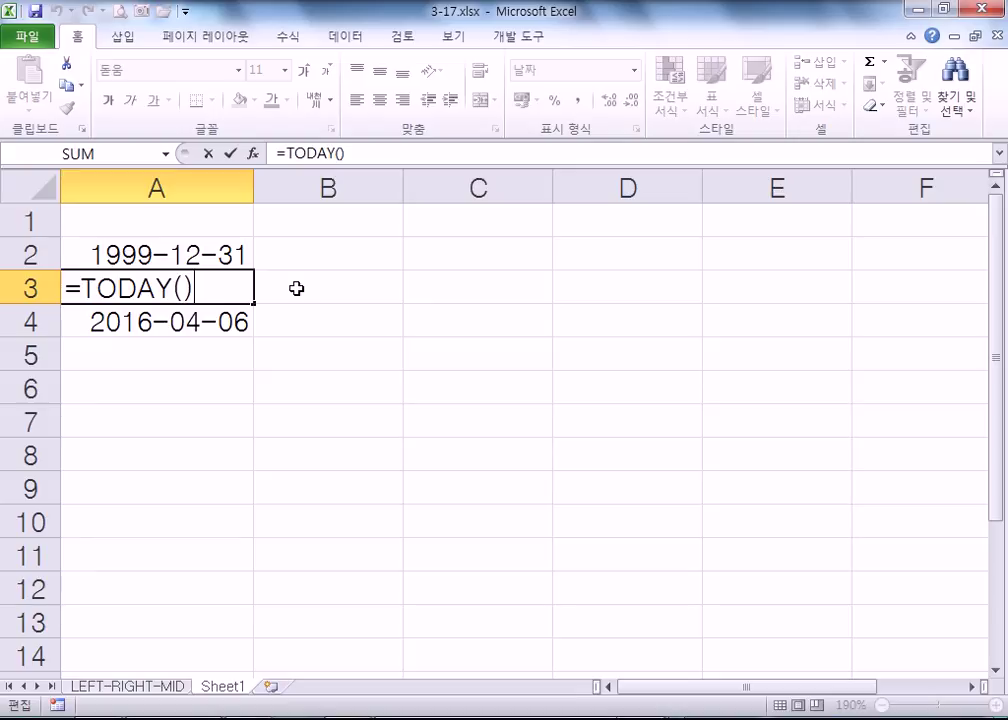
pyautogui.press('Return')
pyautogui.press('Delete')
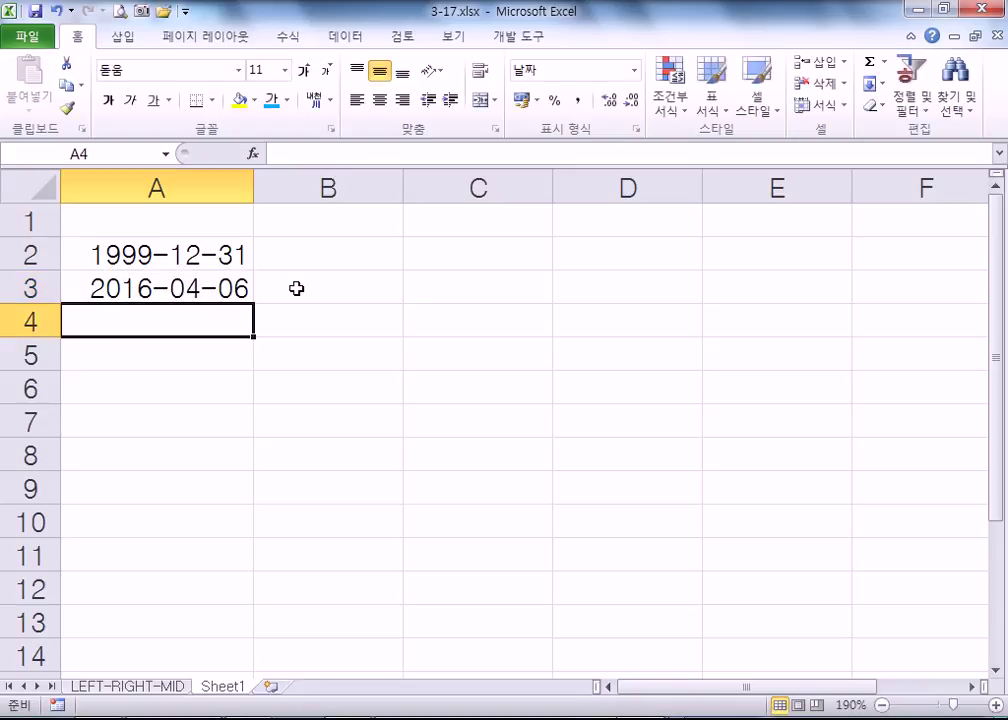
pyautogui.press('Up')
pyautogui.press('Up')
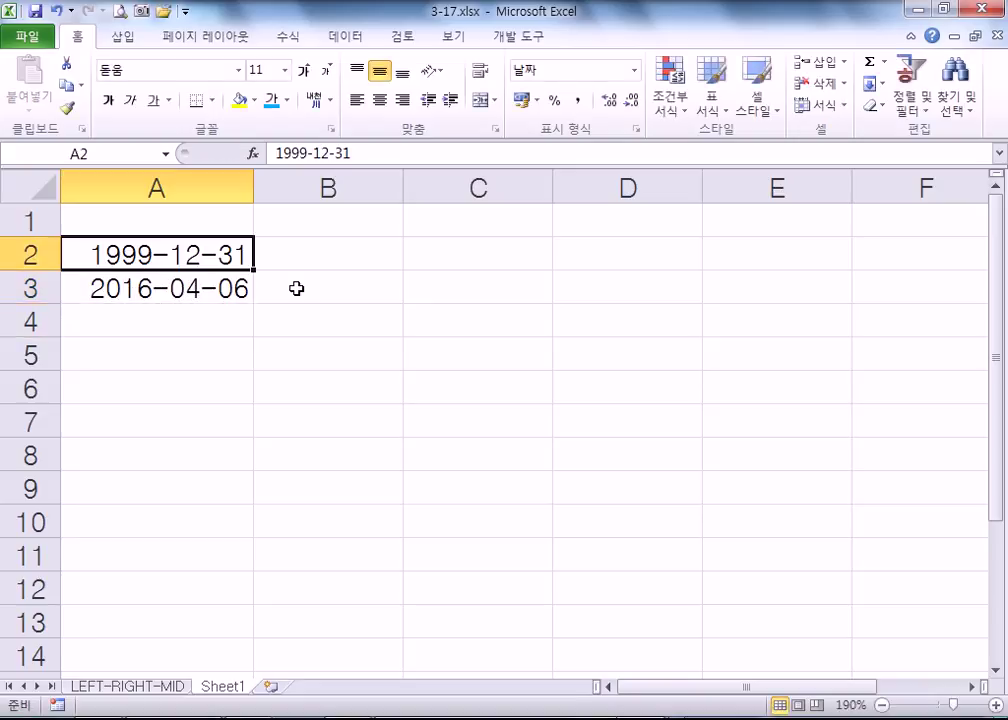
pyautogui.hotkey('shift', 'Down')
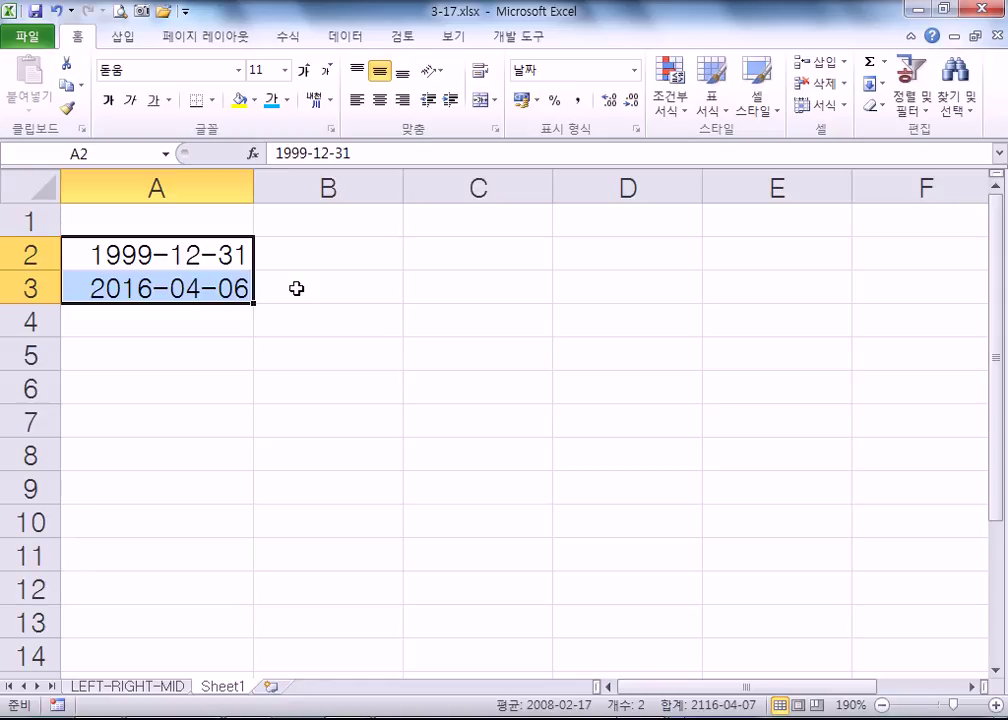
pyautogui.press('Down')
pyautogui.press('Down')
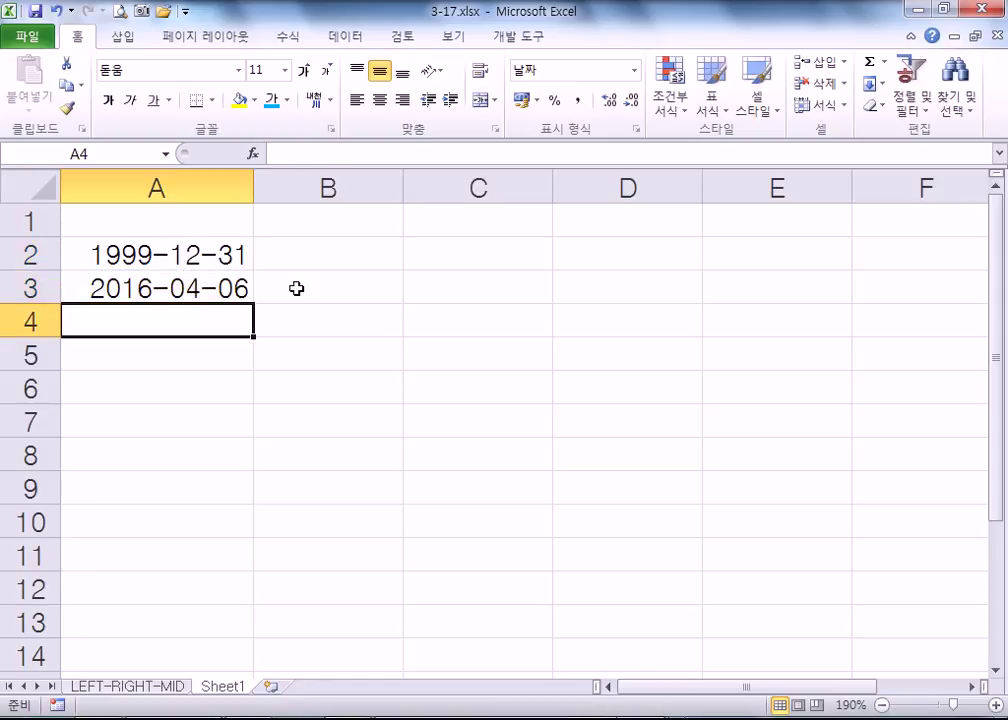
pyautogui.press('Up')
pyautogui.press('Up')
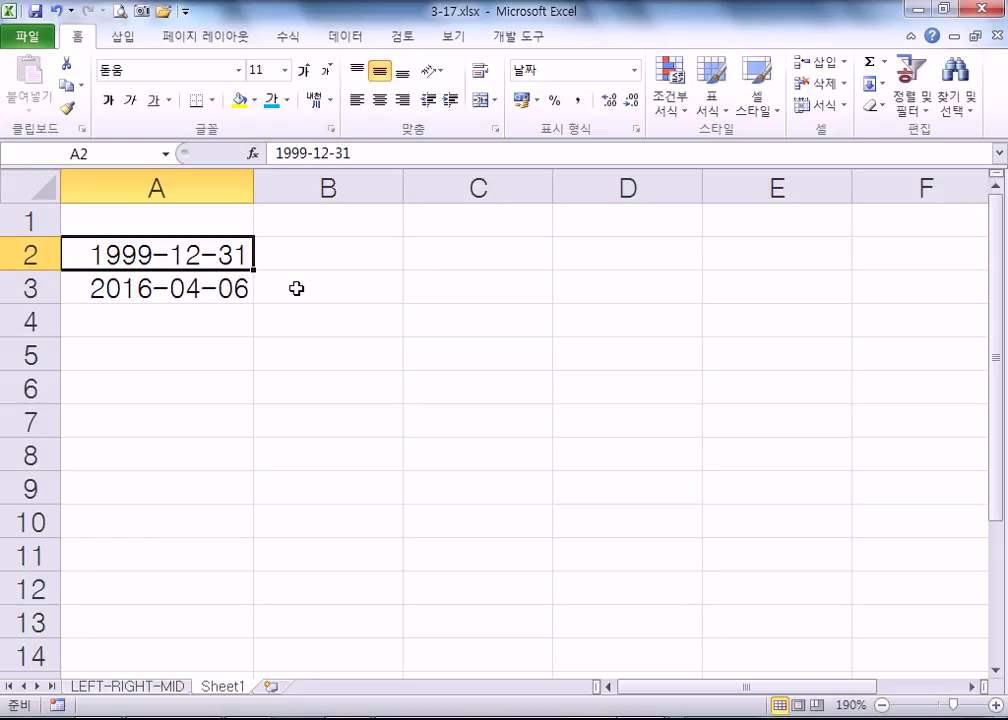
pyautogui.press('Down')
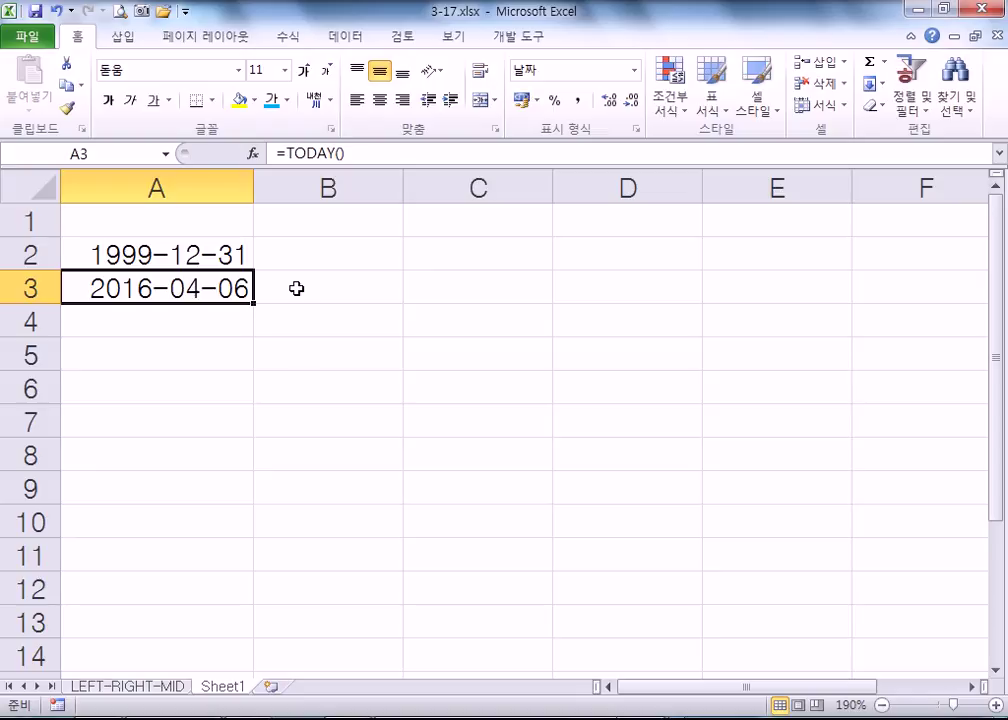
pyautogui.press('Down')
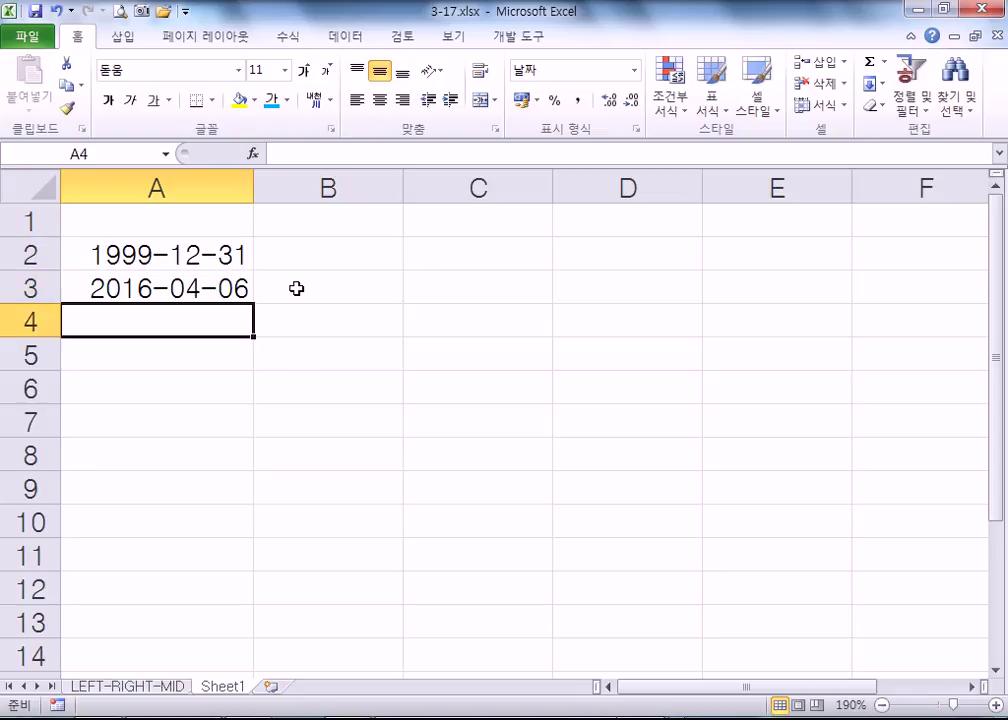
# - Type the labels 년수, 월수 and 일수 into B2, B3 and B4
pyautogui.press('Right')
pyautogui.press('Right')
pyautogui.press('Up')
pyautogui.press('Up')
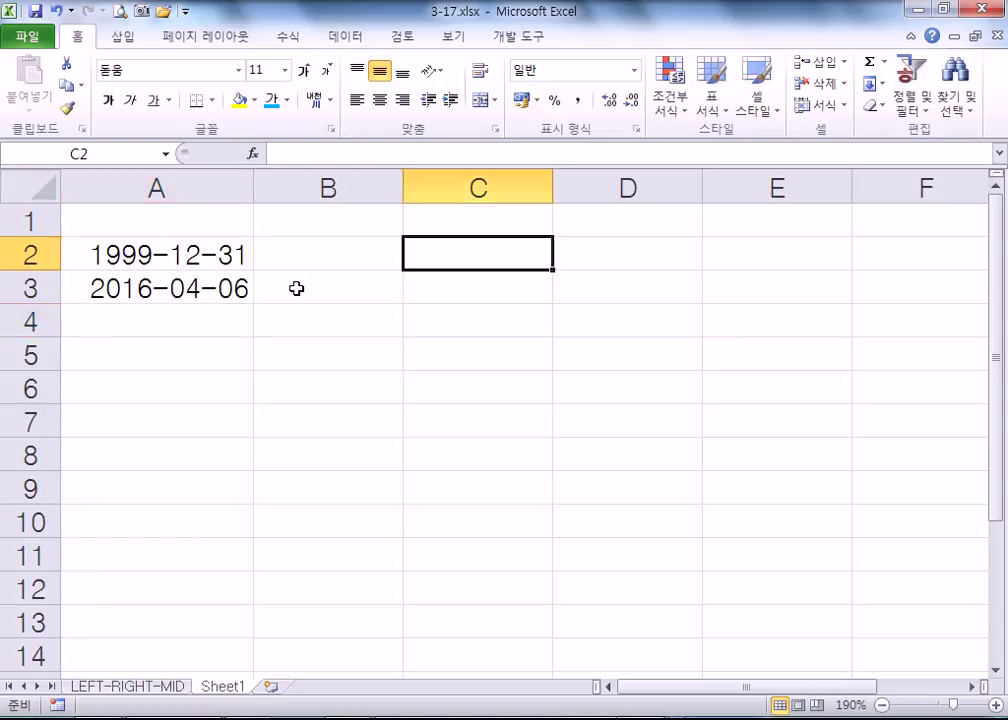
pyautogui.press('Left')
pyautogui.write('DU')
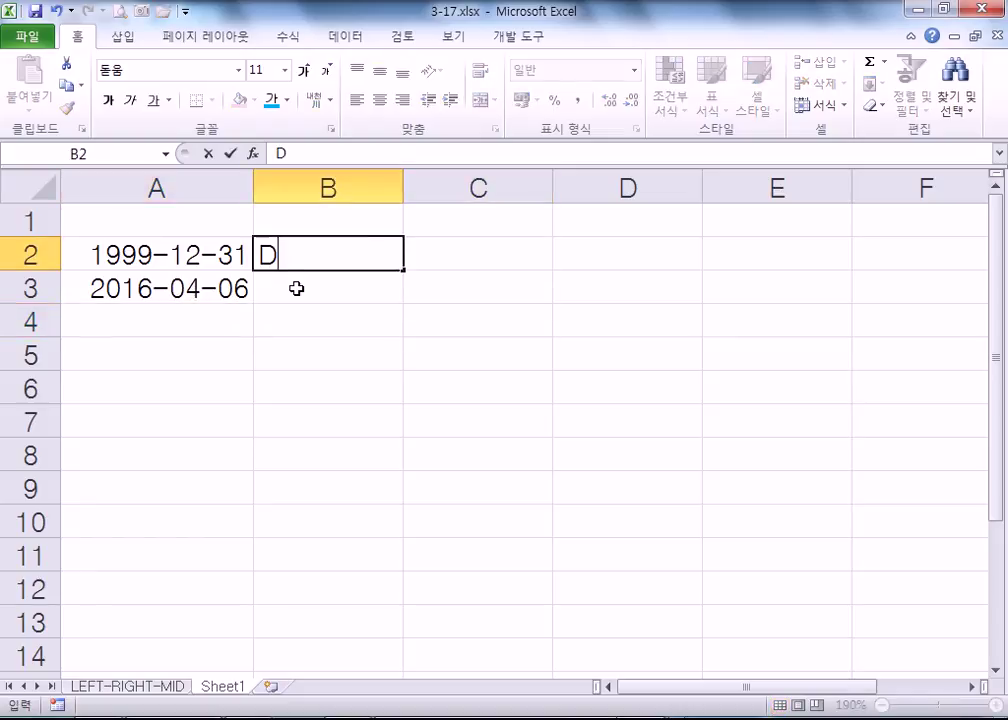
pyautogui.press('BackSpace')
pyautogui.press('BackSpace')
pyautogui.write('년수')
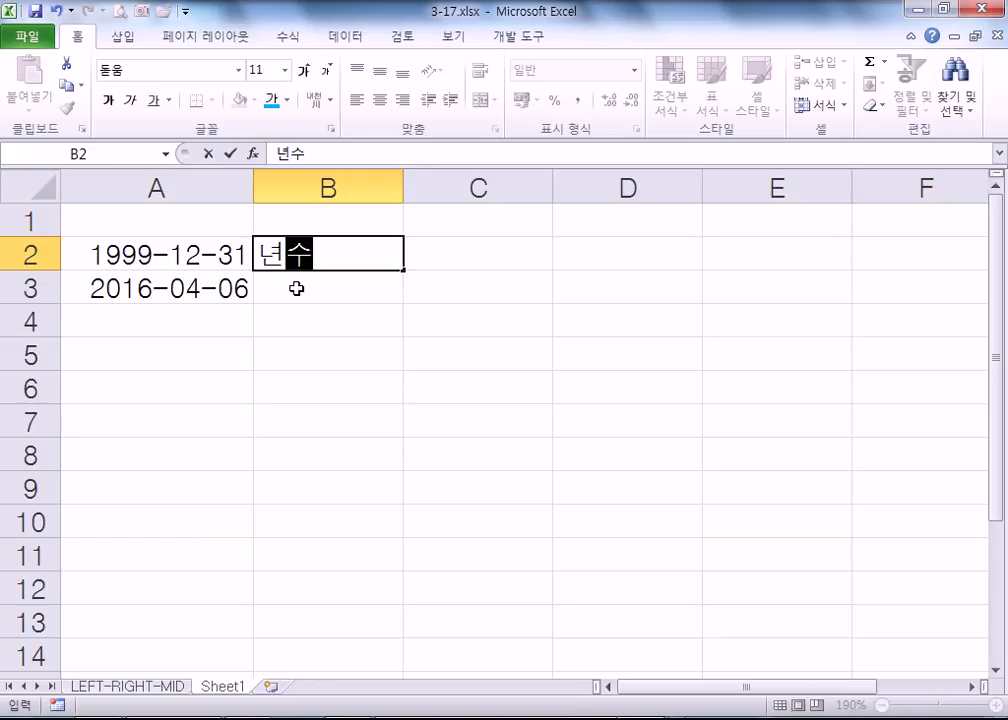
pyautogui.press('Return')
pyautogui.press('Return')
pyautogui.press('Up')
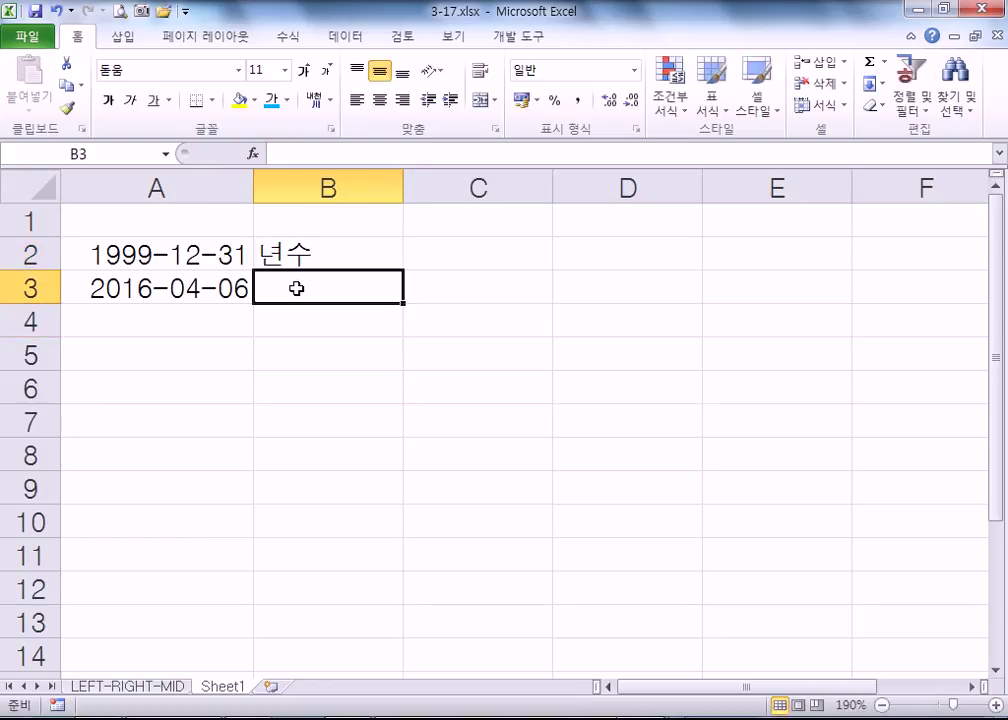
pyautogui.write('월수')
pyautogui.press('Return')
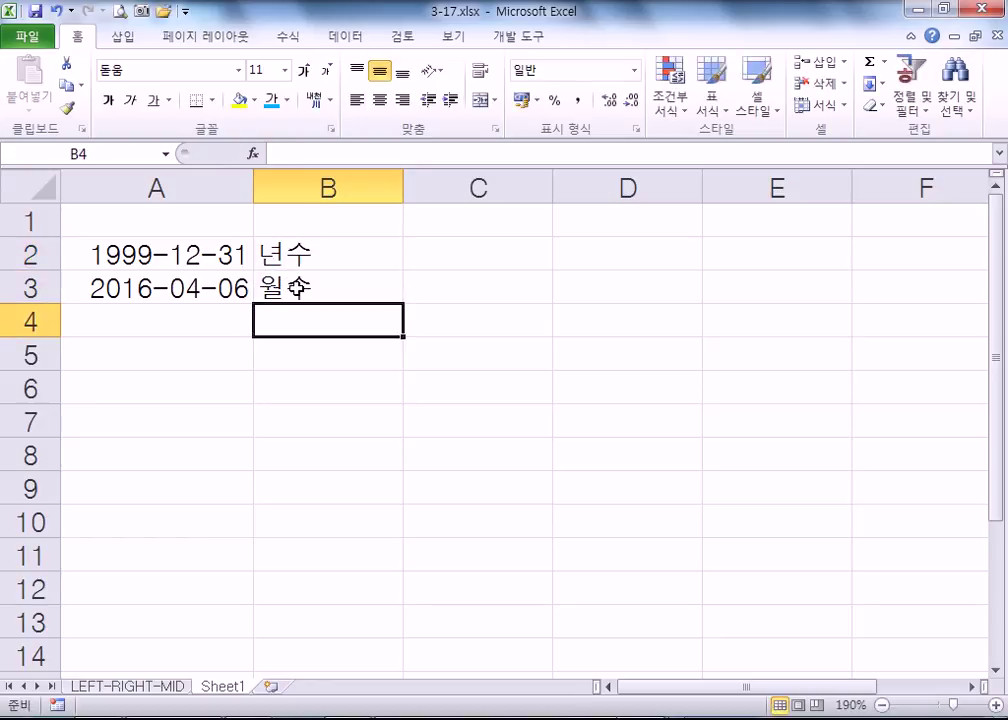
pyautogui.write('일수')
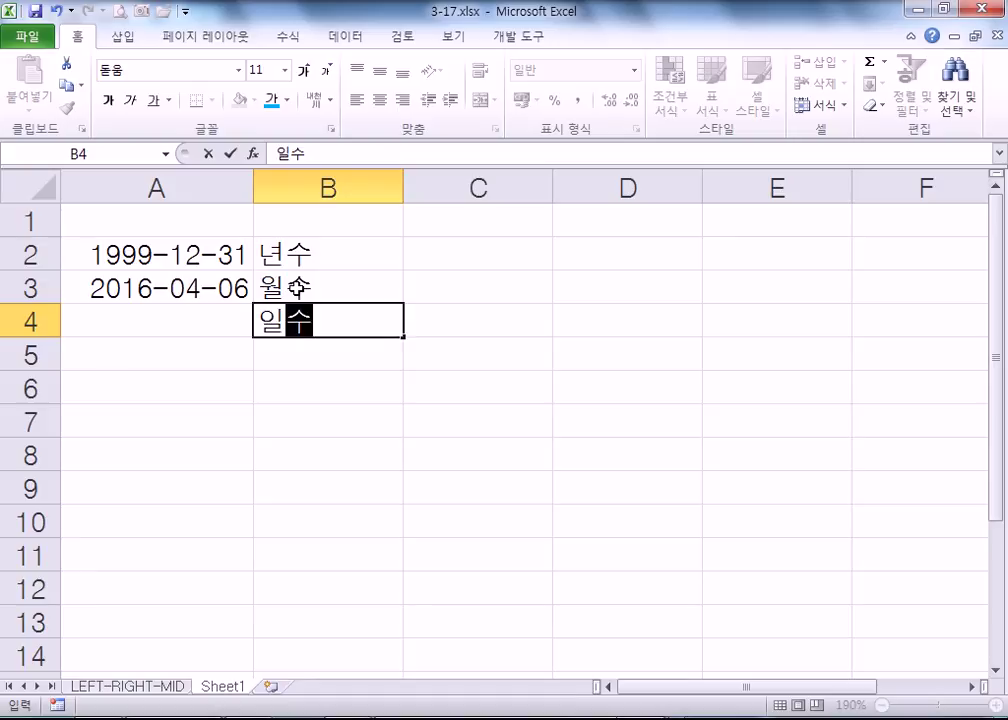
pyautogui.press('Return')
# - Begin a =DATEDIF formula in C2
pyautogui.press('Right')
pyautogui.press('Up')
pyautogui.press('Up')
pyautogui.press('Up')
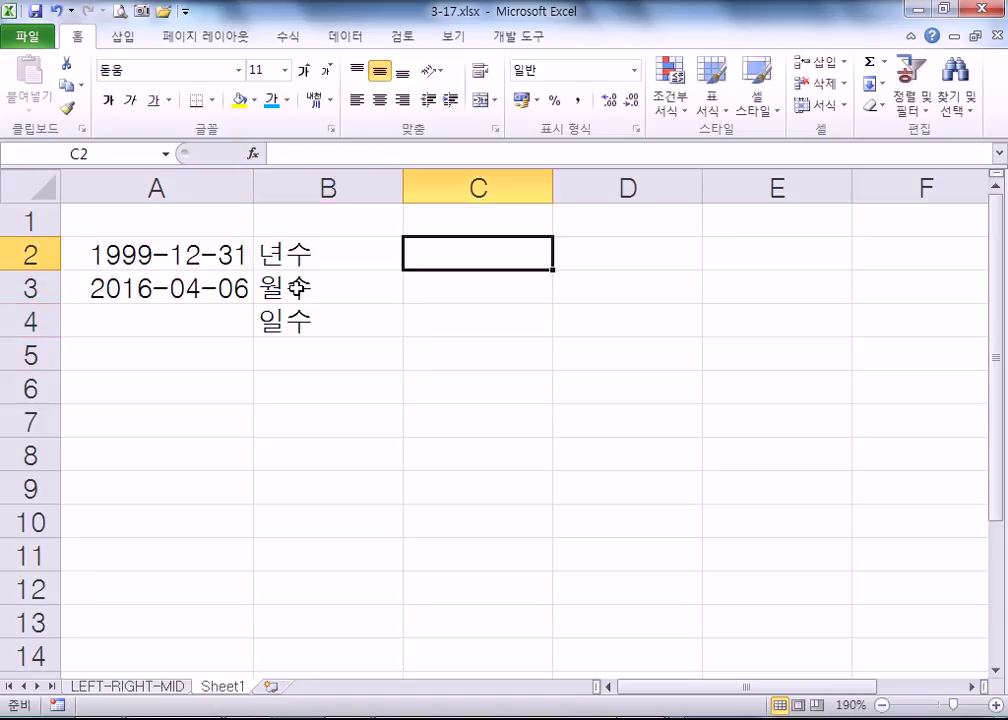
pyautogui.write('=')
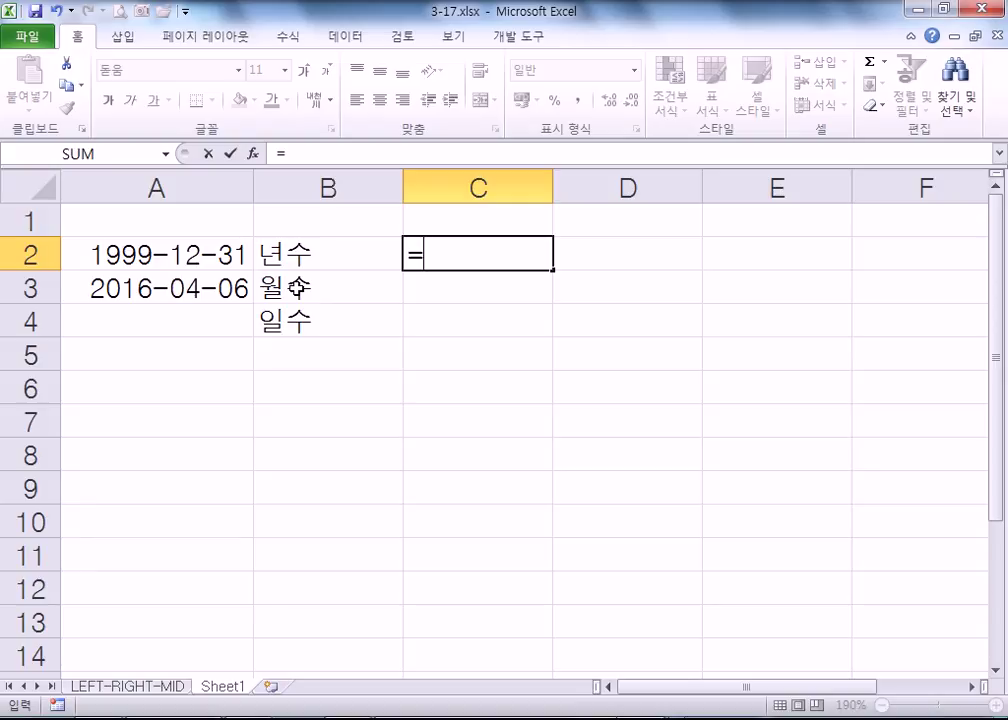
pyautogui.write('DA')
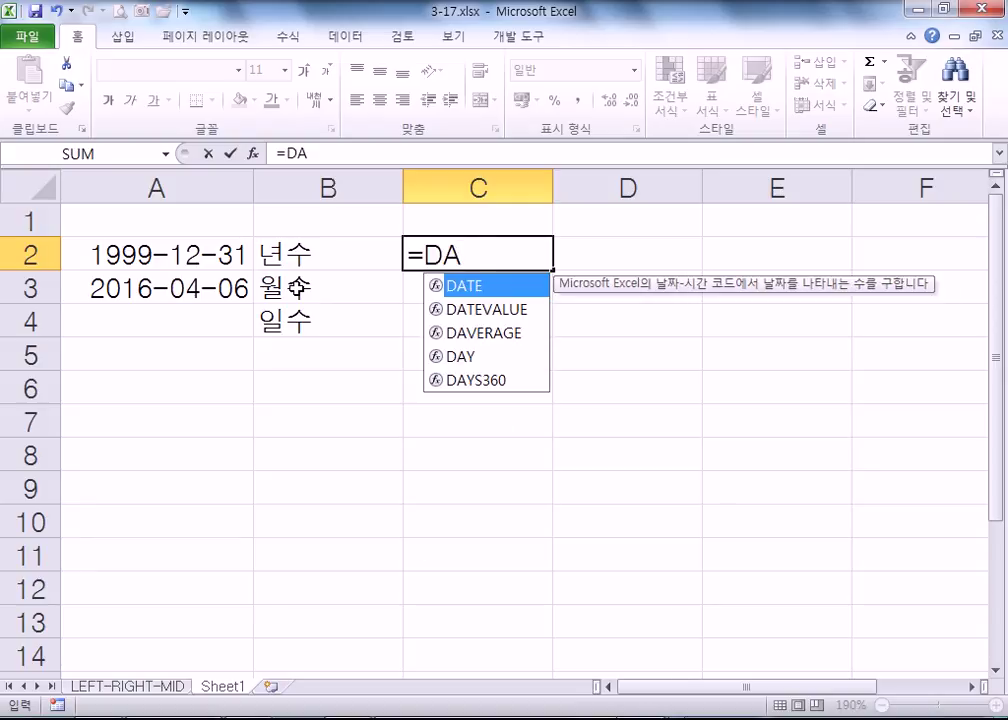
pyautogui.write('TEDIF')
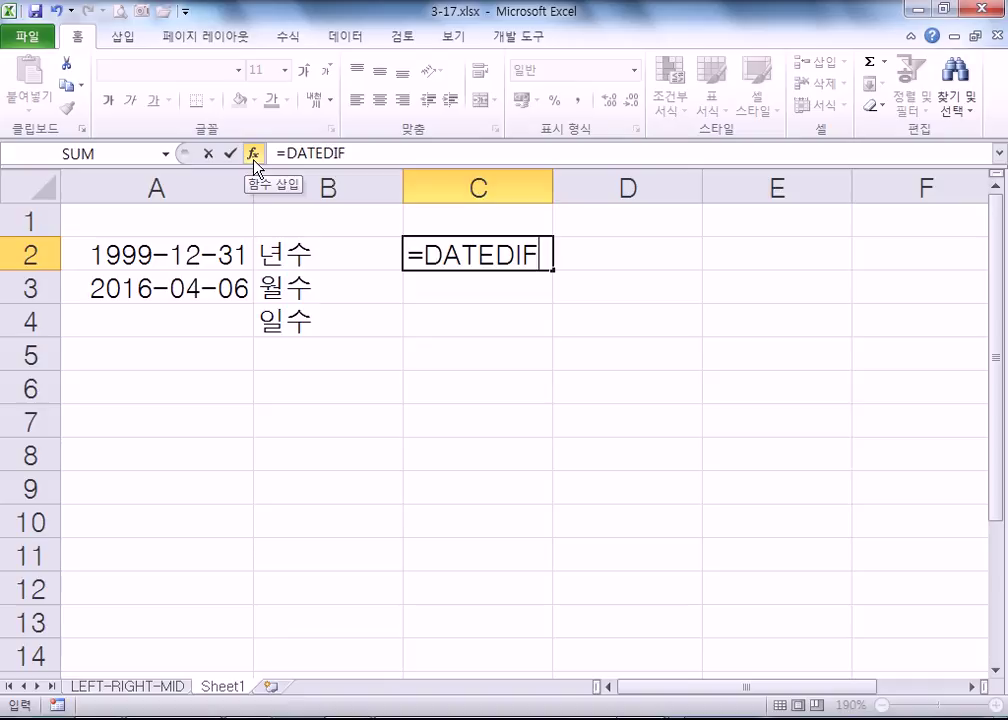
# - Complete =DATEDIF(A2,A3,"Y") in C2, returning 16 years
pyautogui.write('(')
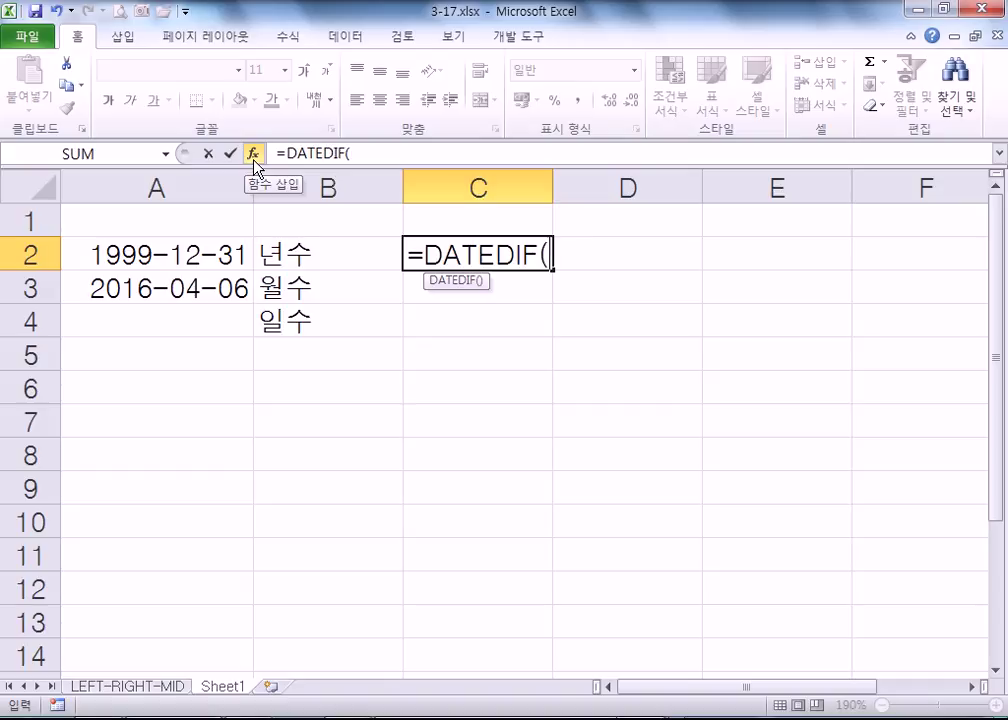
pyautogui.click(110, 255)
pyautogui.write(',')
pyautogui.click(106, 288)
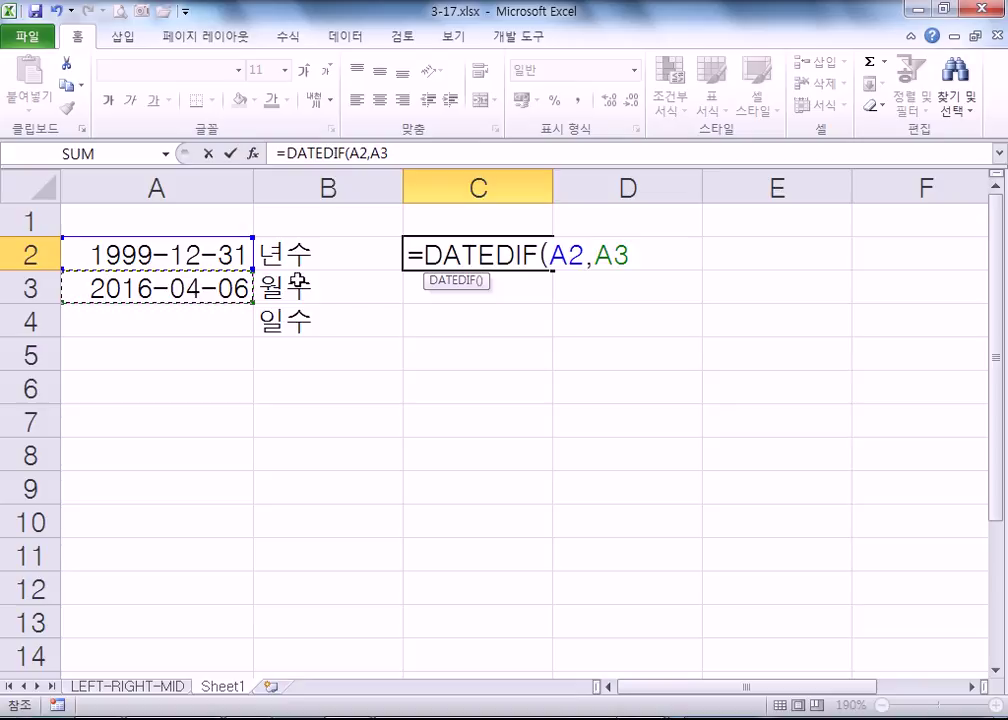
pyautogui.click(567, 256)
pyautogui.click(593, 258)
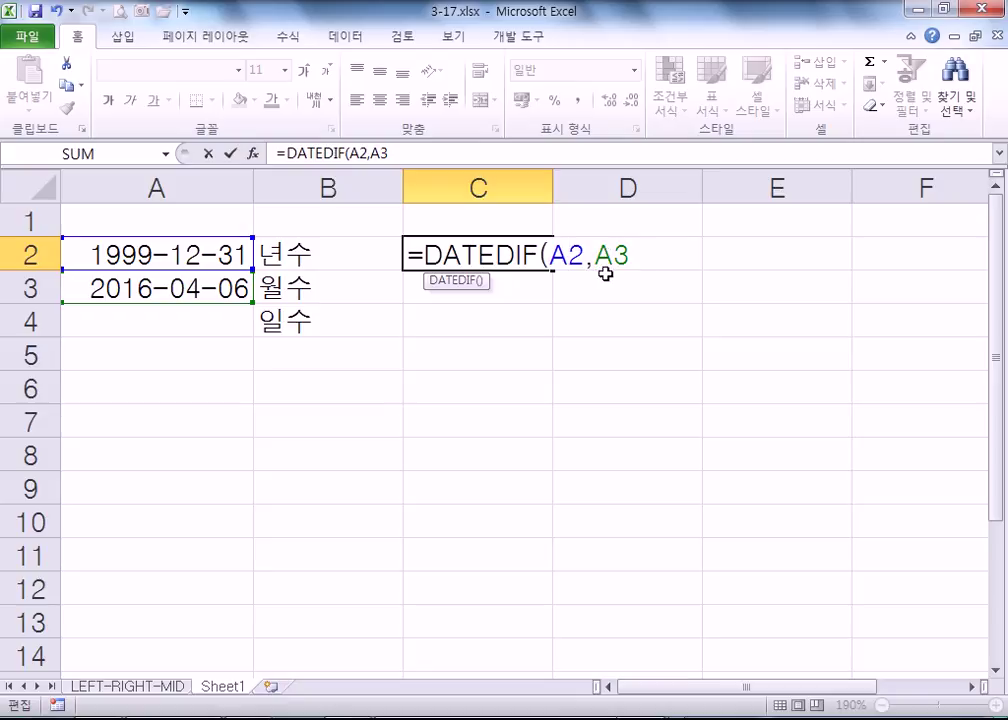
pyautogui.write(',"Y')
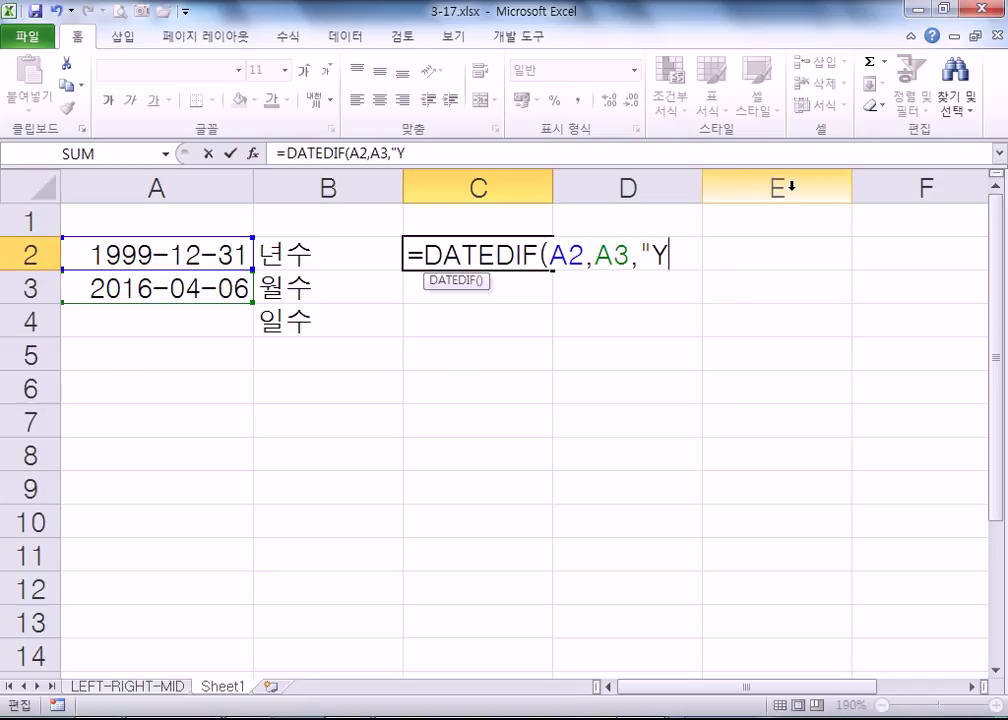
pyautogui.write('"')
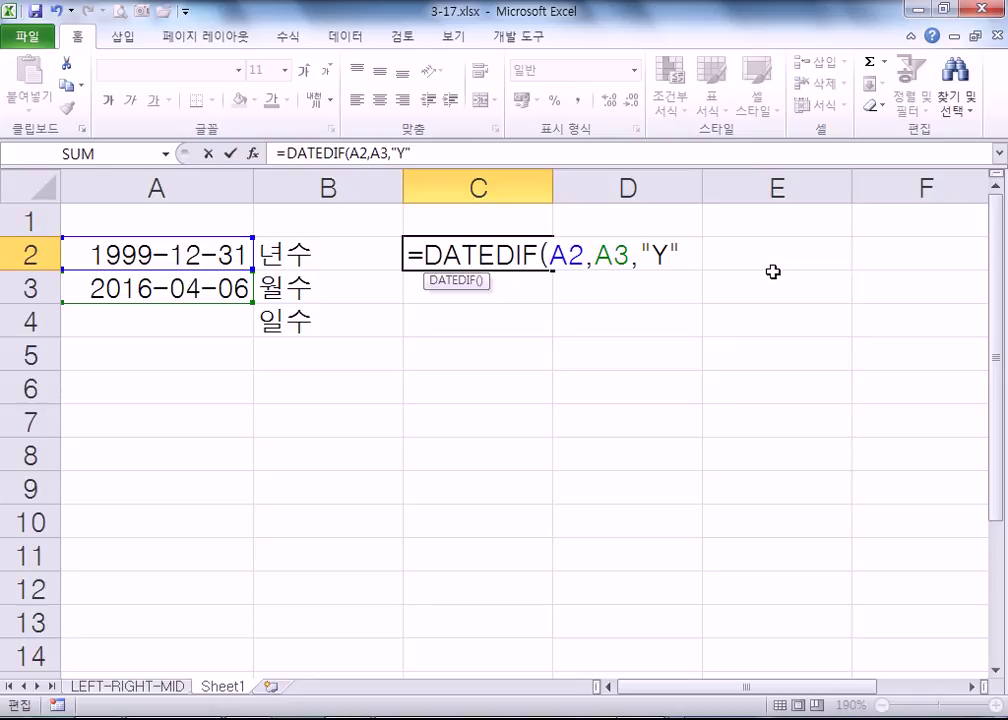
pyautogui.press('Return')
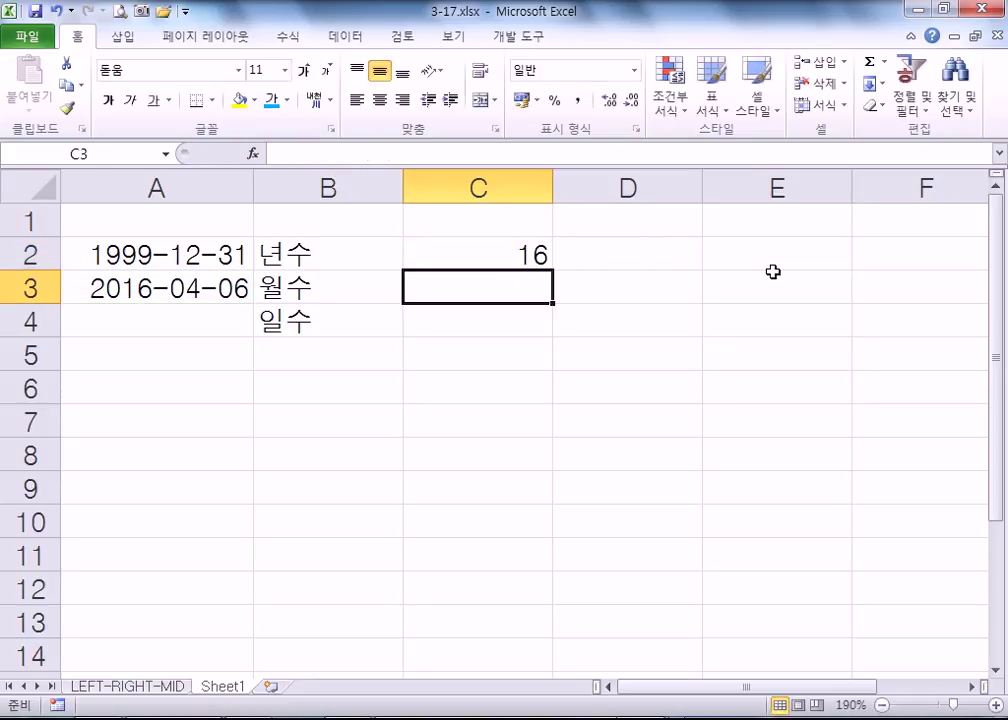
# - Relabel B2:B4 as 년수(Y), 월수(M) and 일수(D)
pyautogui.click(394, 252)
pyautogui.doubleClick(360, 270)
pyautogui.write('(Y)')
pyautogui.press('Return')
pyautogui.press('F2')
pyautogui.write('(M)')
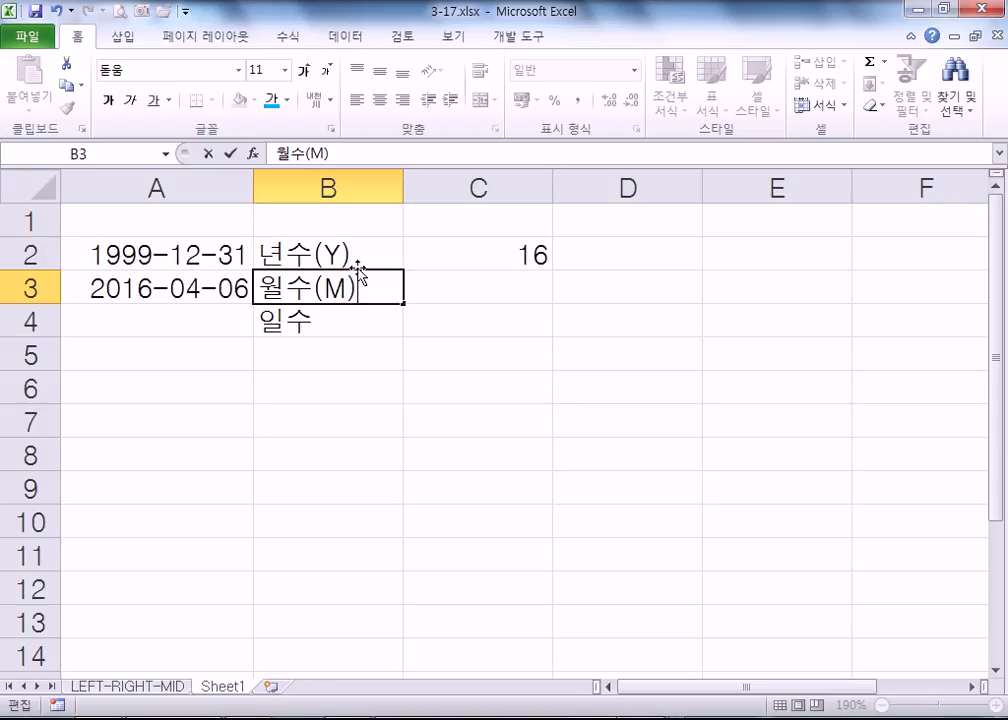
pyautogui.press('Return')
pyautogui.write('(D)')
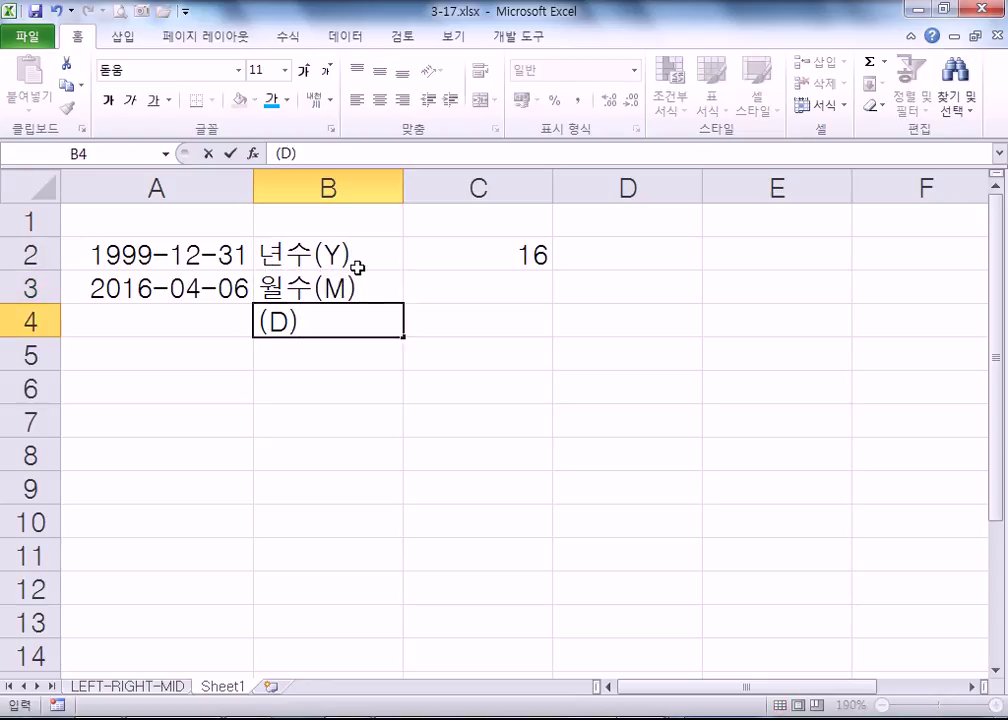
pyautogui.press('Escape')
pyautogui.press('F2')
pyautogui.write('(D)')
pyautogui.hotkey('ctrl', 'Return')
# - Recheck the C2 formula, then enter =DATEDIF(A2,A3,"M") in C3, giving 195 months
pyautogui.press('Up')
pyautogui.press('Right')
pyautogui.press('Up')
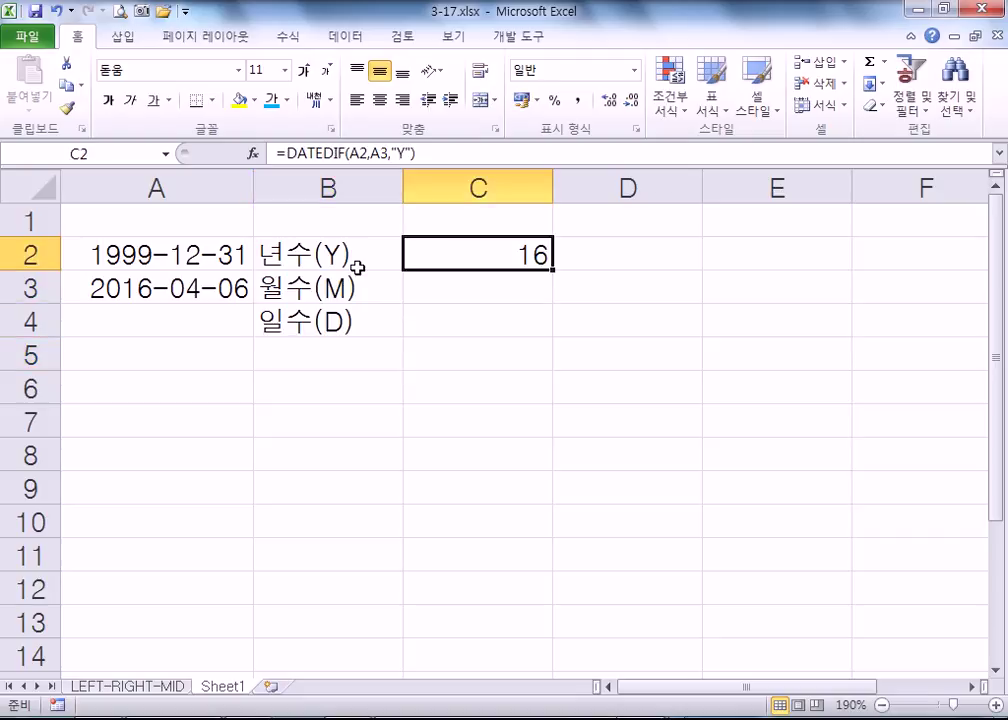
pyautogui.press('F2')
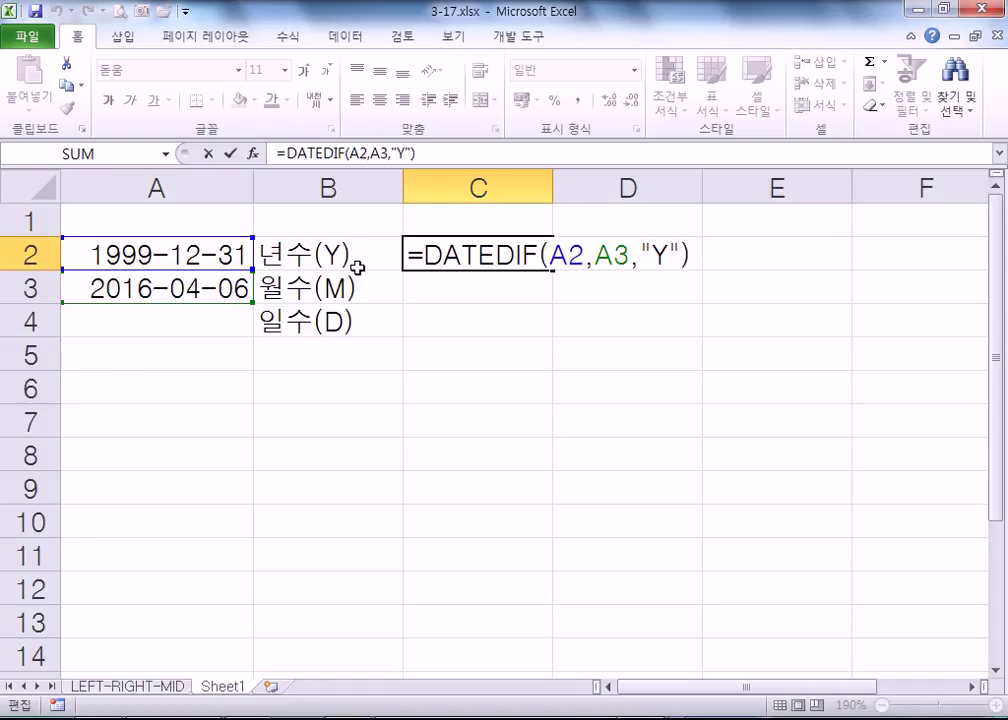
pyautogui.hotkey('ctrl', 'Return')
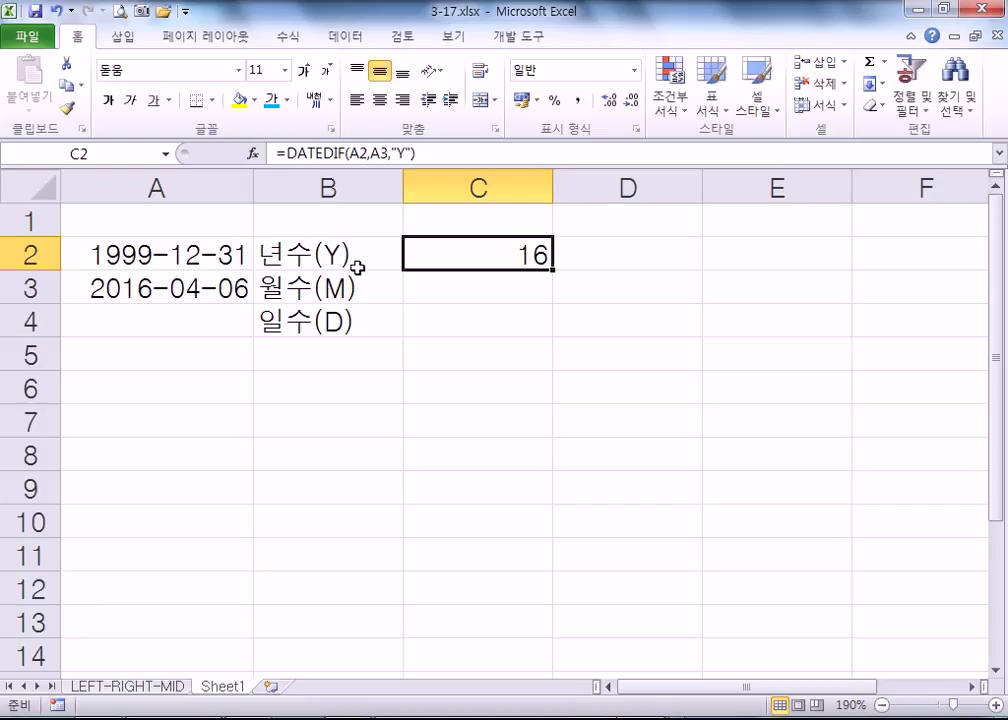
pyautogui.press('Down')
pyautogui.write('=DA')
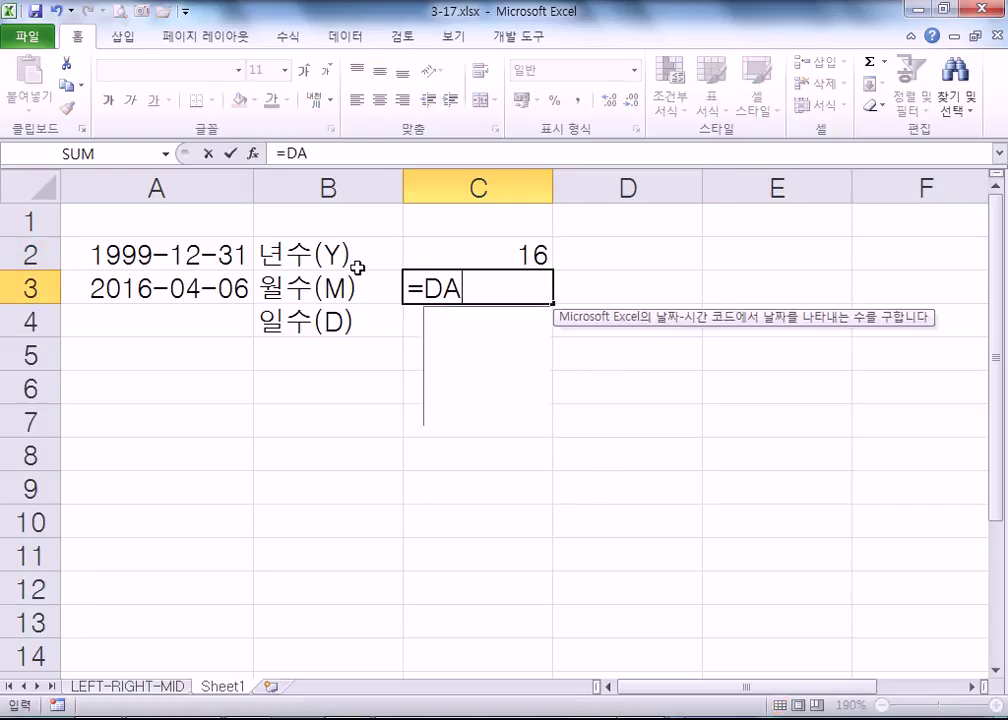
pyautogui.write('TEDIF(')
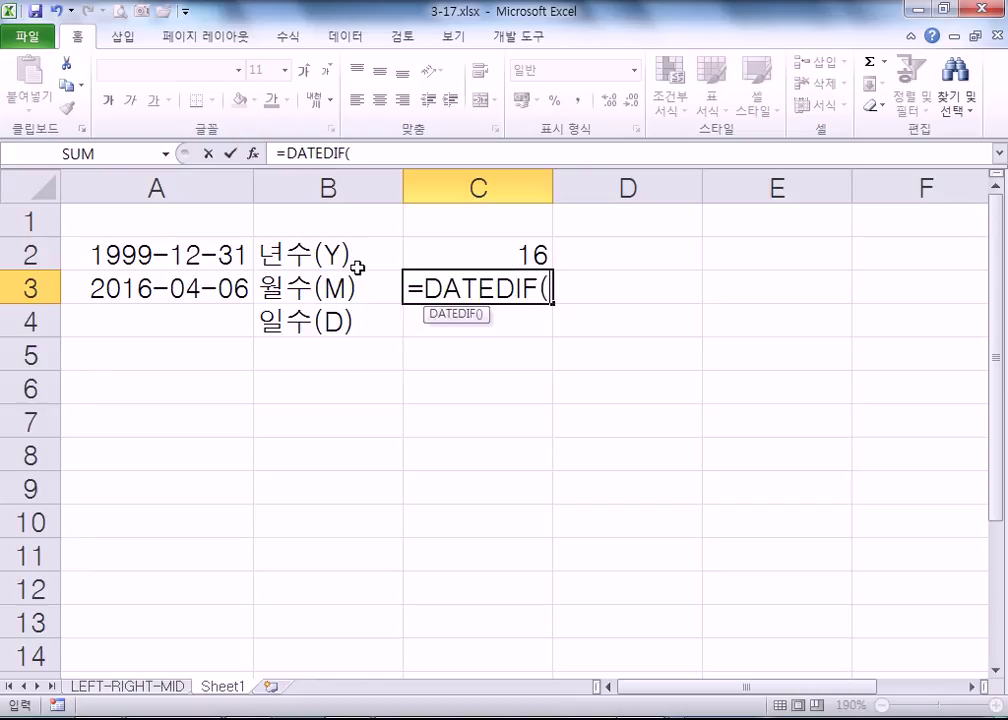
pyautogui.click(146, 254)
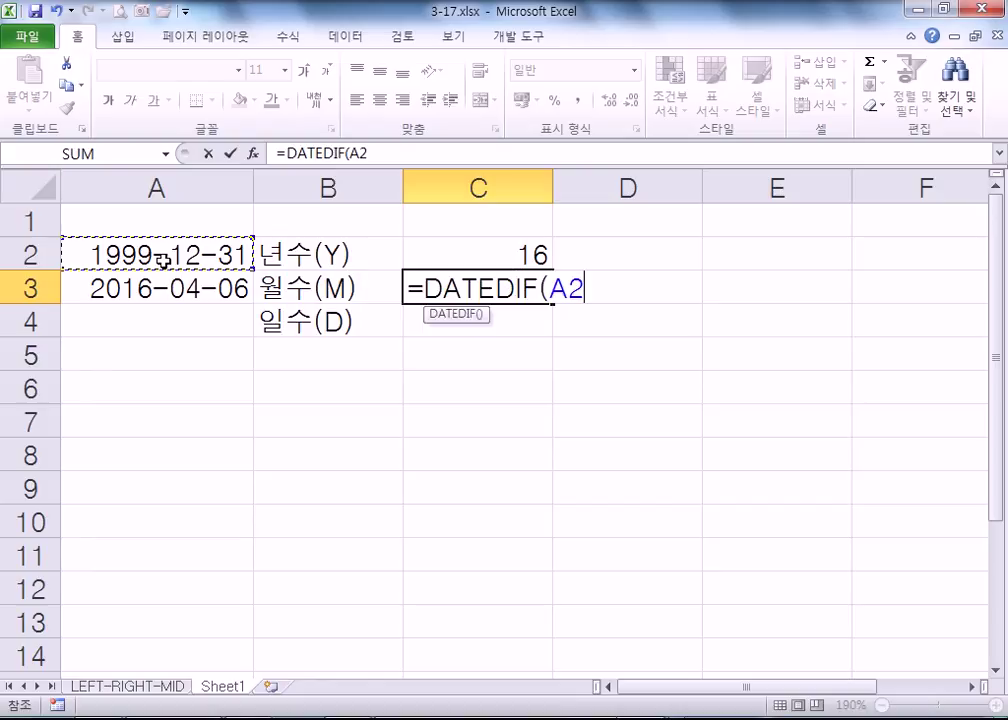
pyautogui.write(',')
pyautogui.click(146, 288)
pyautogui.write(',')
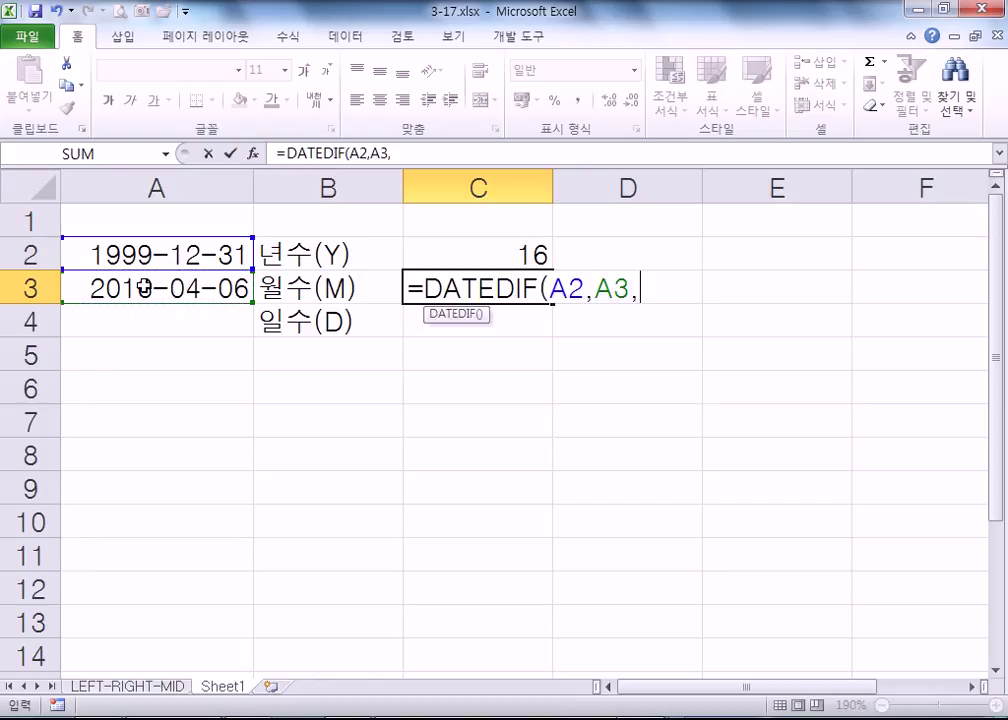
pyautogui.write('"M')
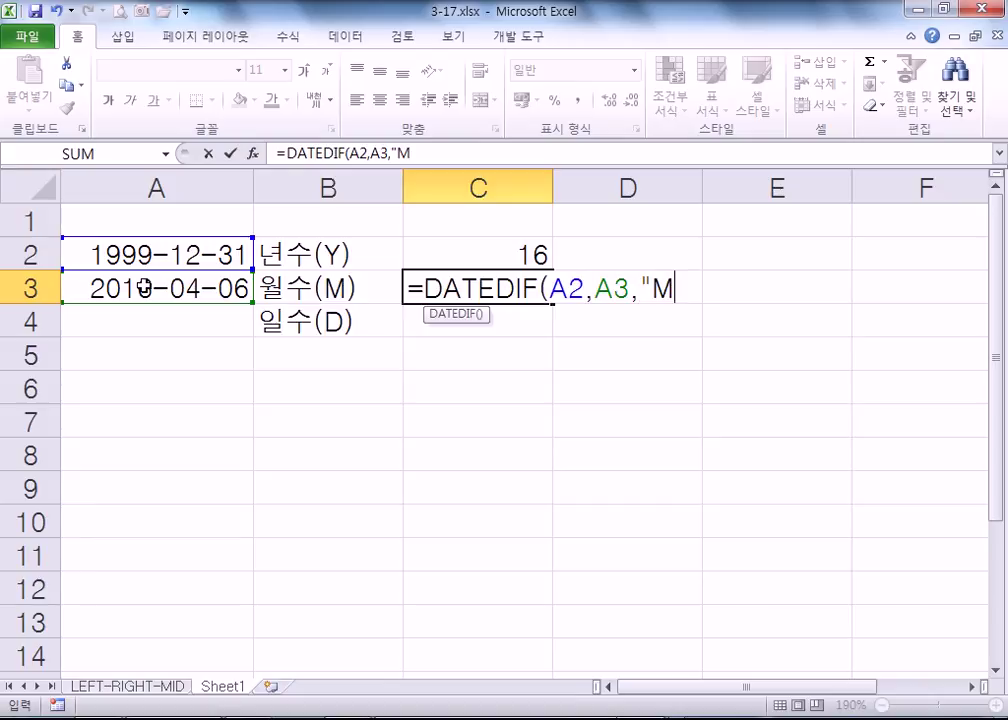
pyautogui.write('")')
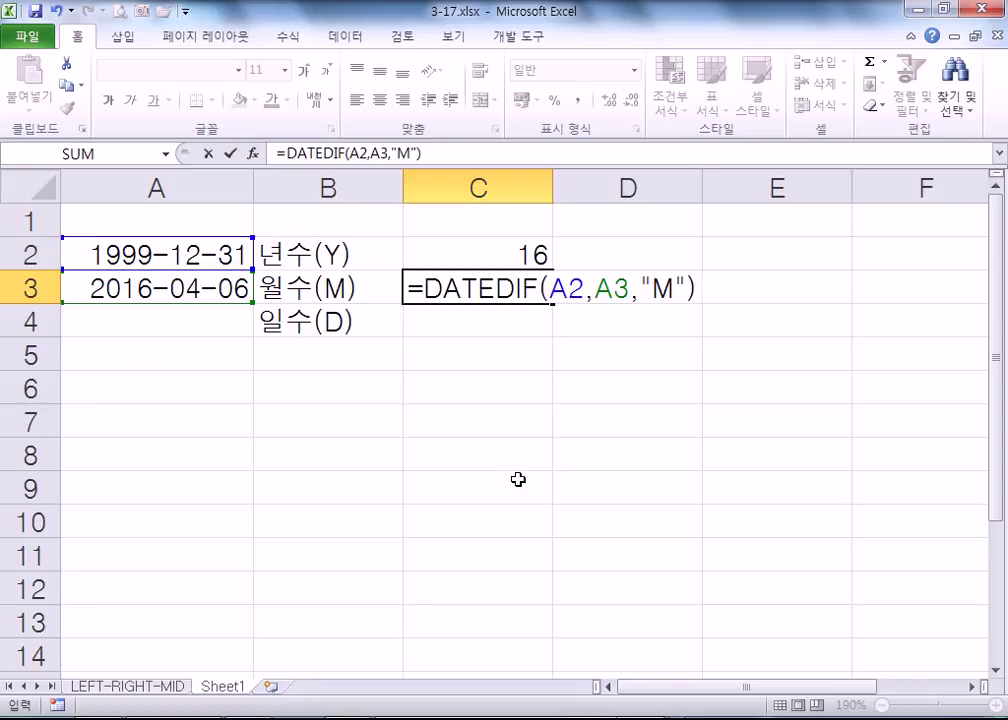
pyautogui.press('Return')
pyautogui.press('Up')
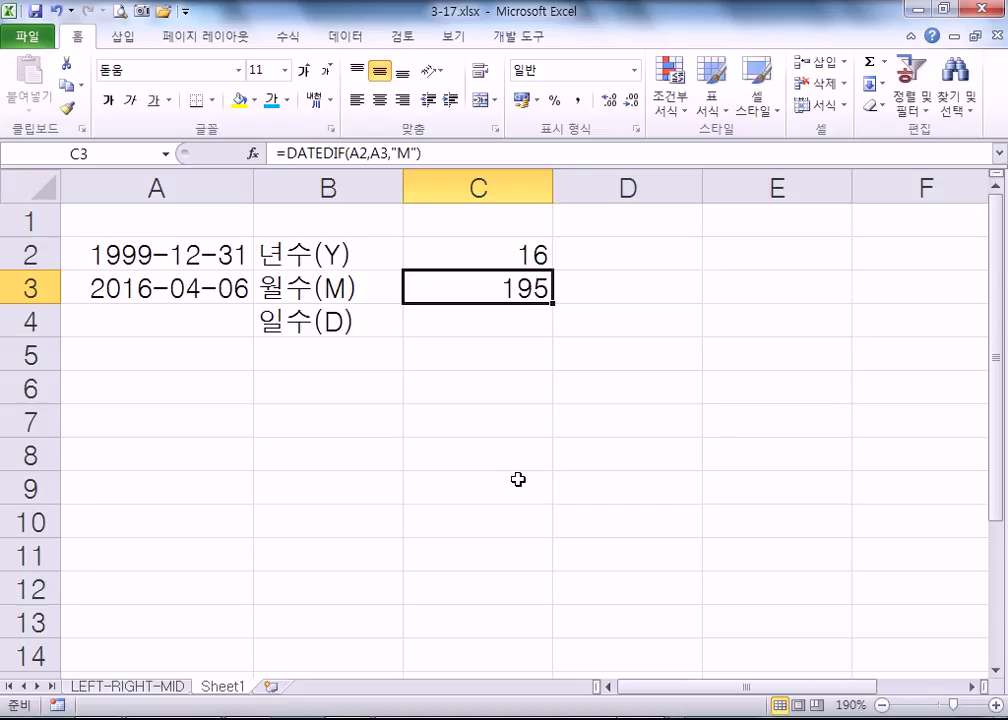
pyautogui.press('Down')
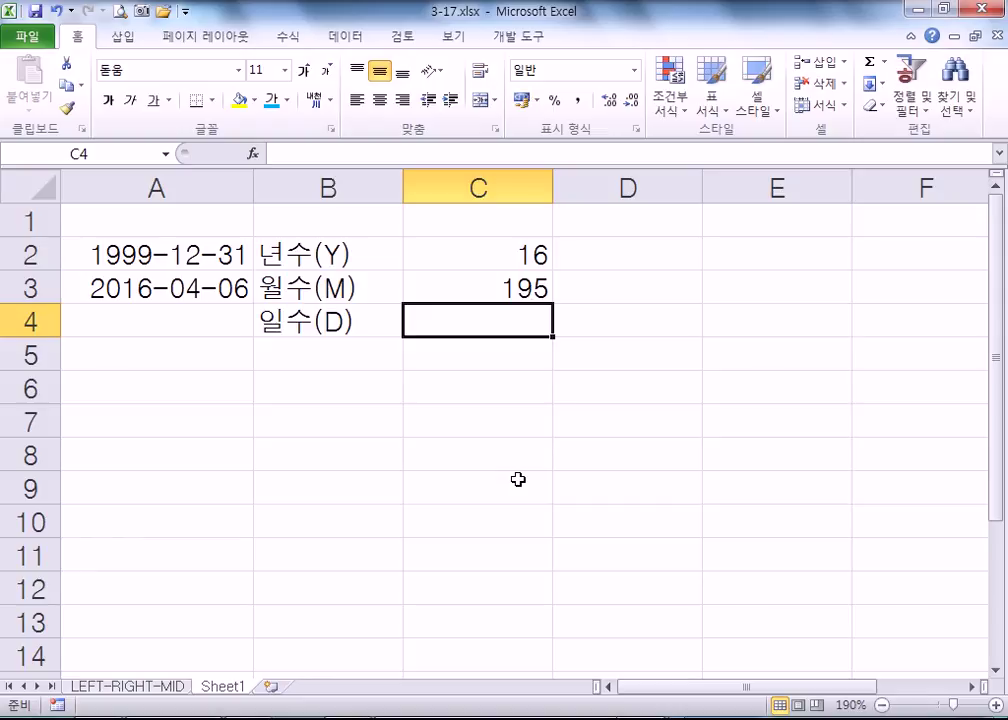
# - Enter =DATEDIF(A2,A3,"D") in C4, giving 5941 days, and review the C2 and C3 formulas
pyautogui.write('=DATEDIF')
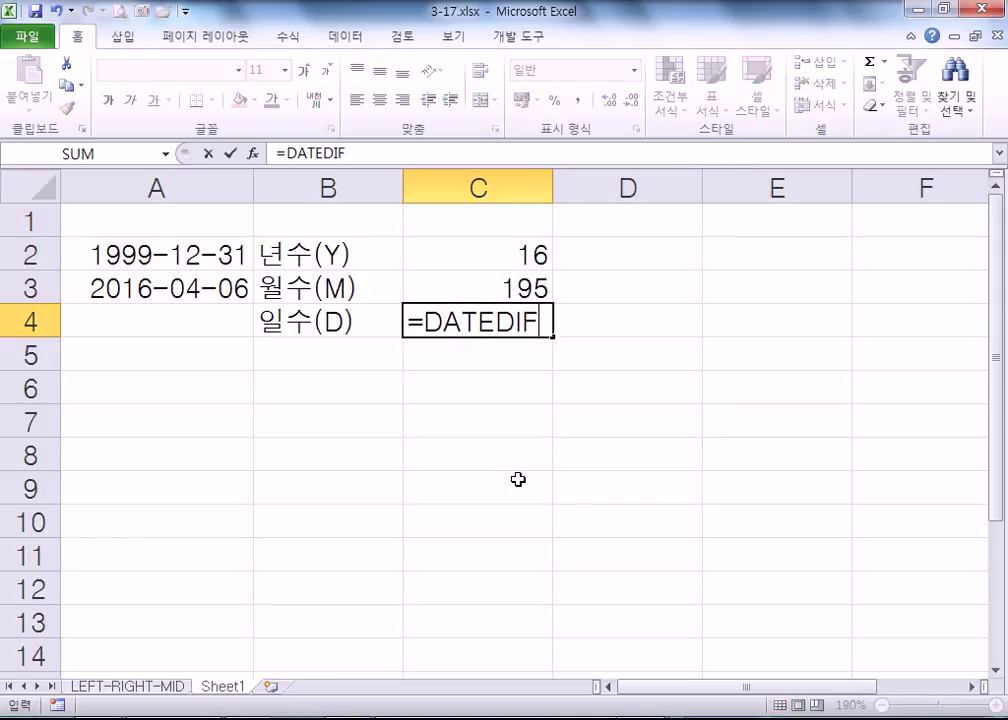
pyautogui.write('(')
pyautogui.click(193, 252)
pyautogui.write(',')
pyautogui.click(179, 282)
pyautogui.write(',"D")')
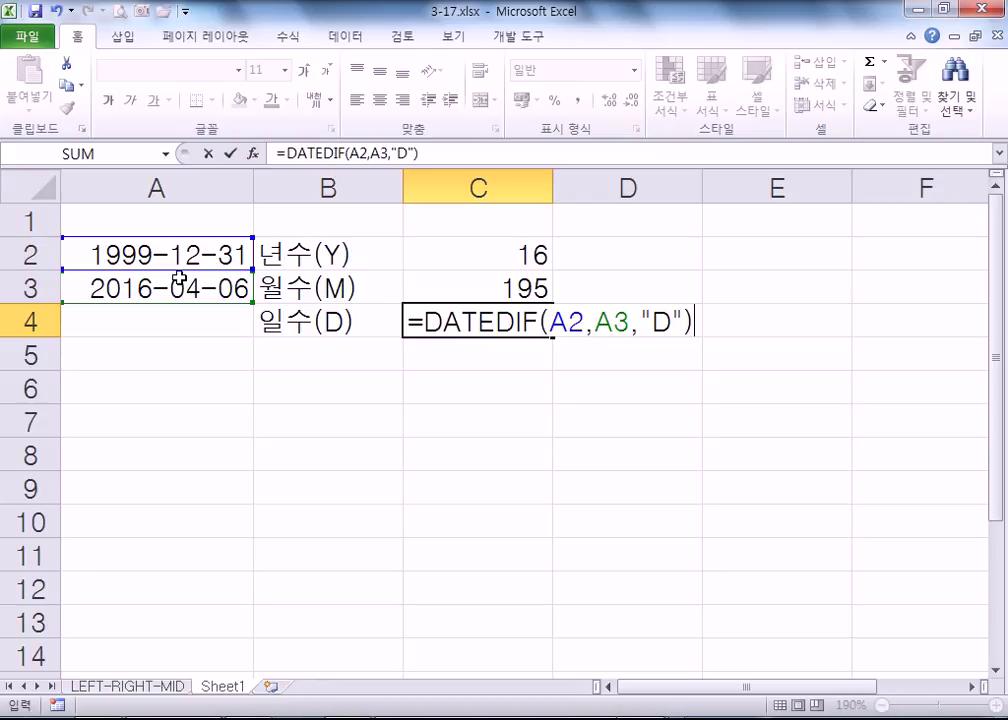
pyautogui.press('Return')
pyautogui.press('Up')
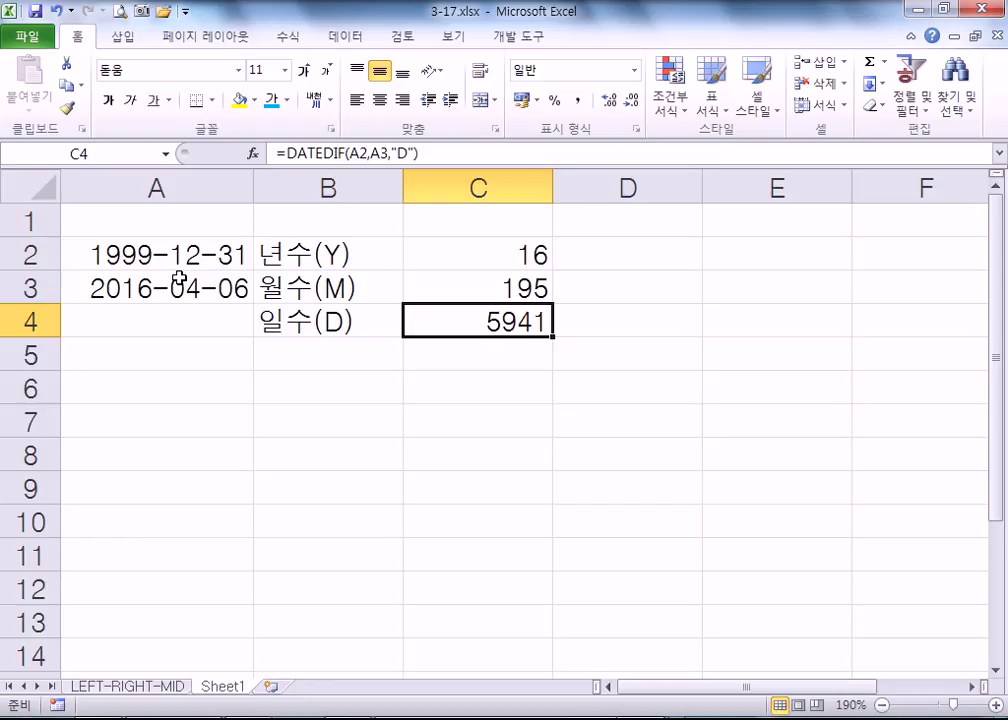
pyautogui.press('Right')
pyautogui.press('Up')
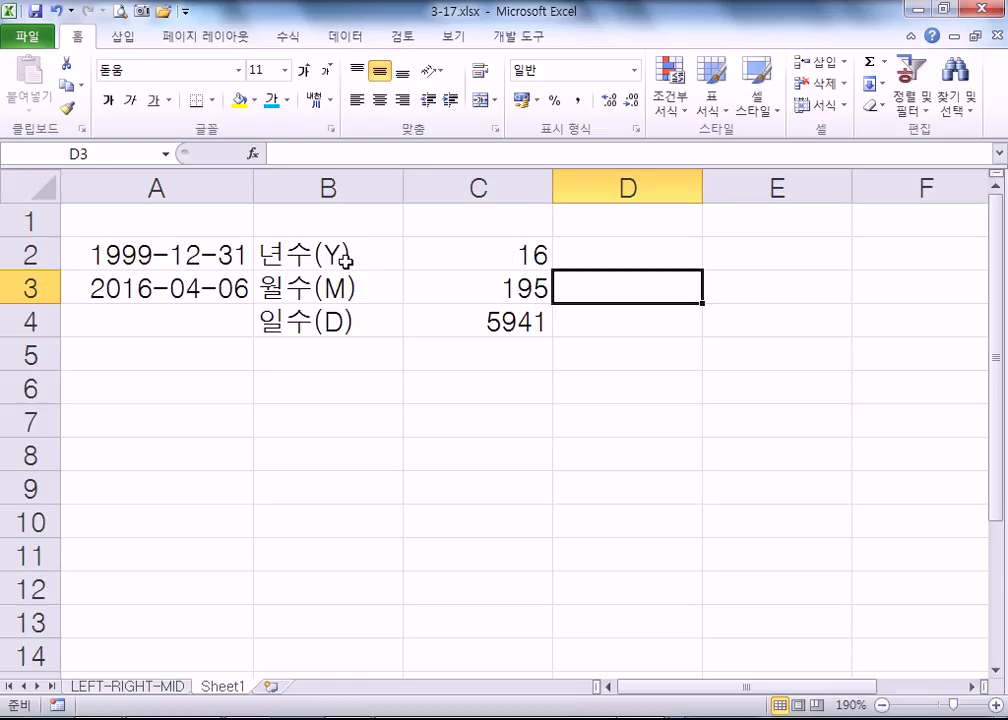
pyautogui.click(471, 251)
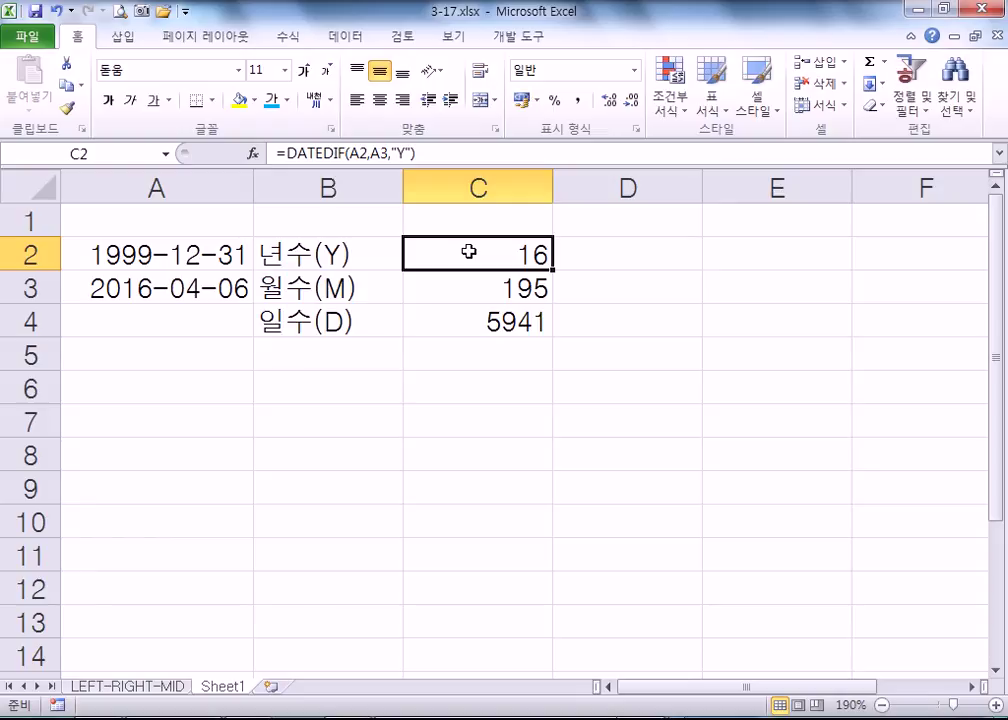
pyautogui.click(479, 286)
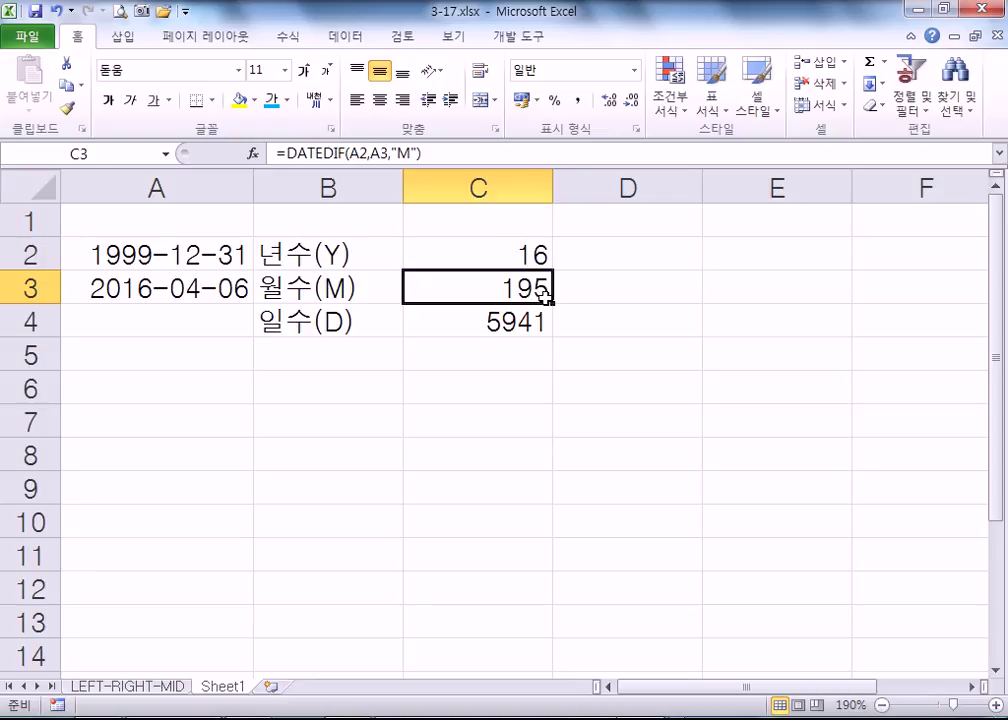
pyautogui.click(598, 295)
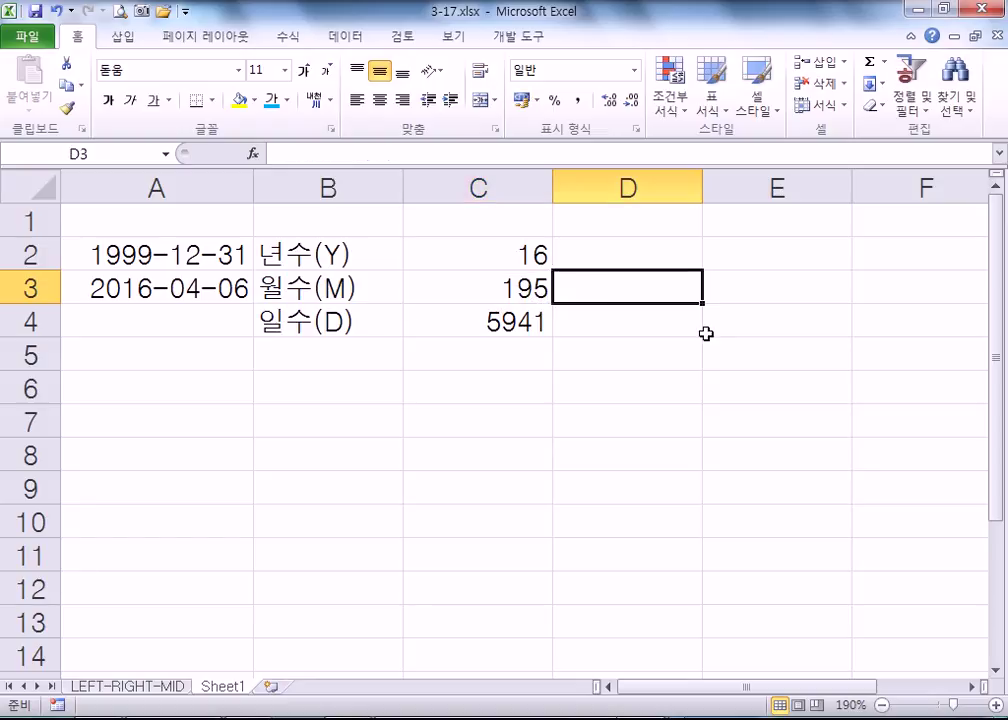
# - Relabel B3 as 월수(M, YM) and autofit column B to the longer label
pyautogui.press('Left')
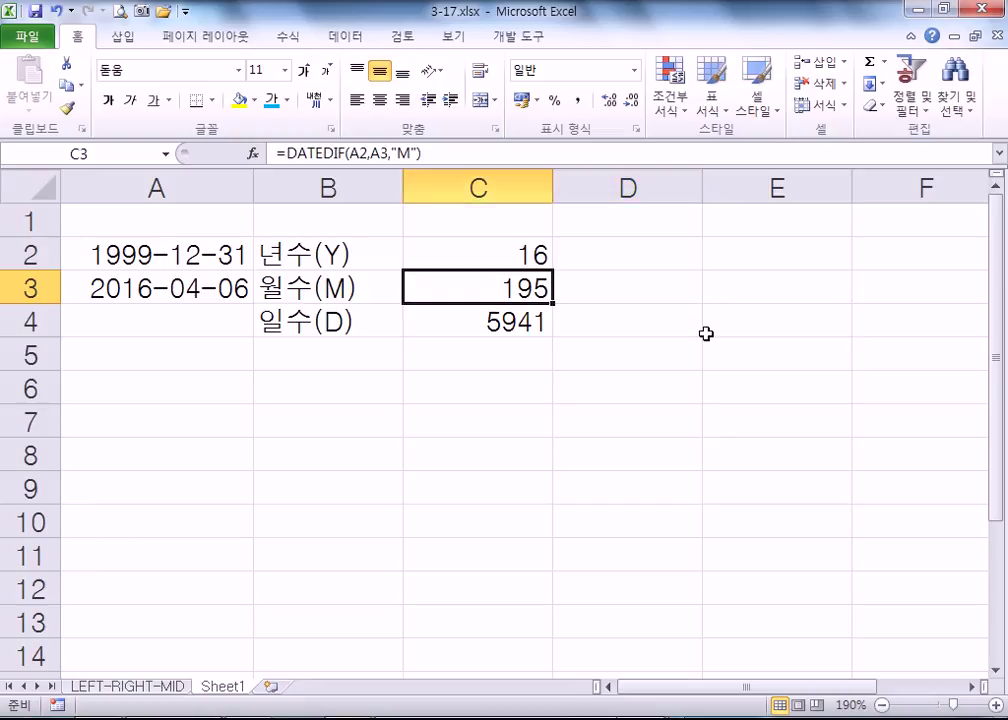
pyautogui.press('Left')
pyautogui.press('F2')
pyautogui.press('Left')
pyautogui.write(', YM')
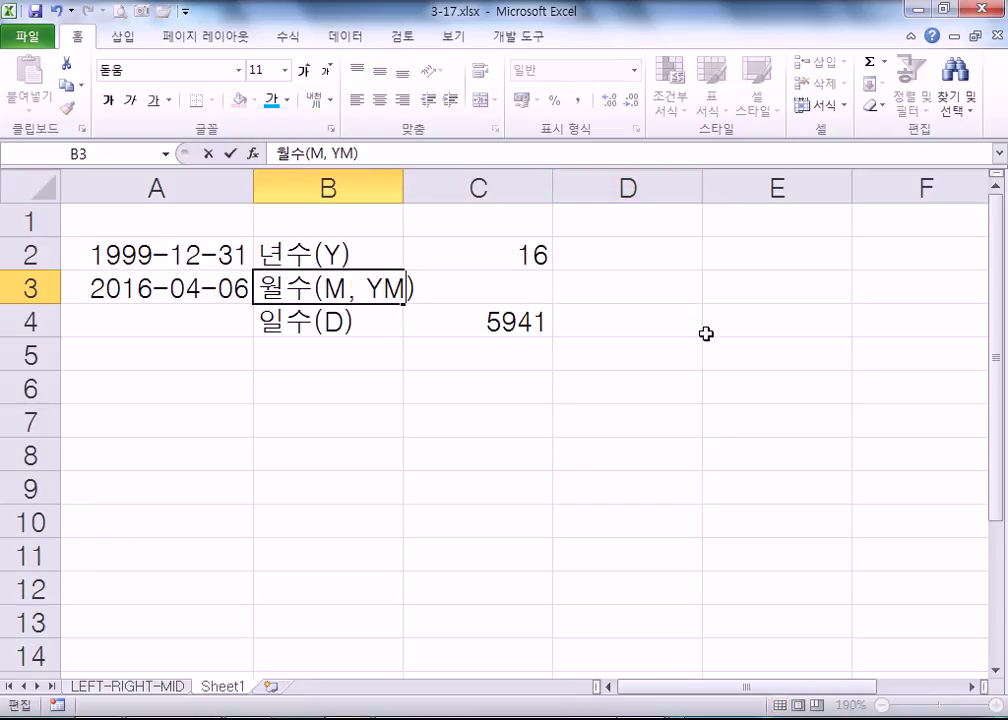
pyautogui.press('Return')
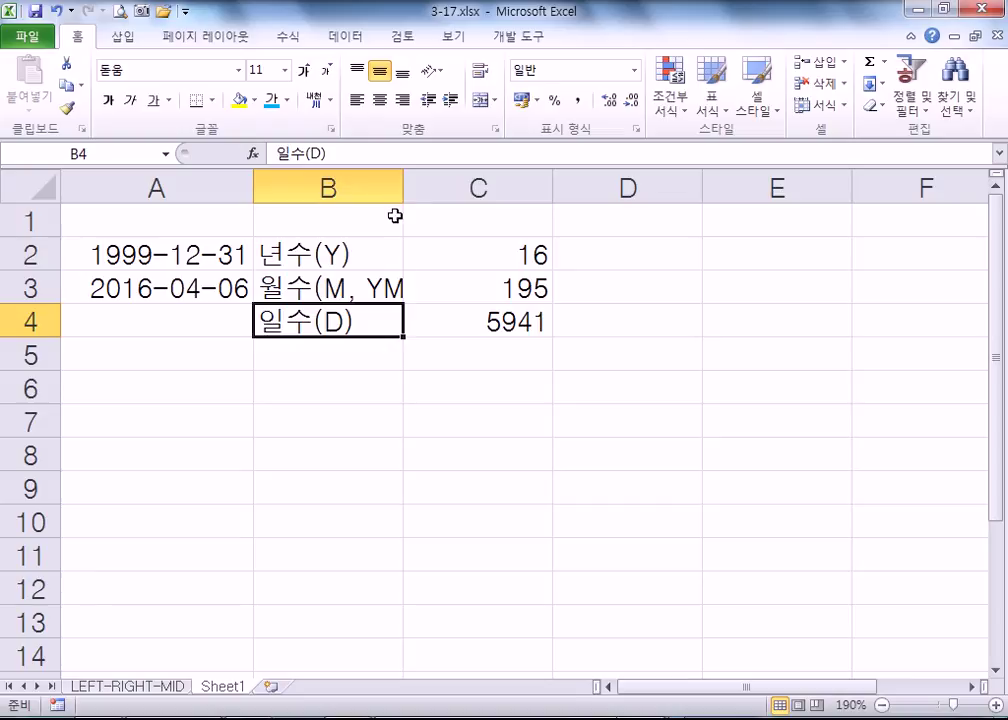
pyautogui.doubleClick(404, 189)
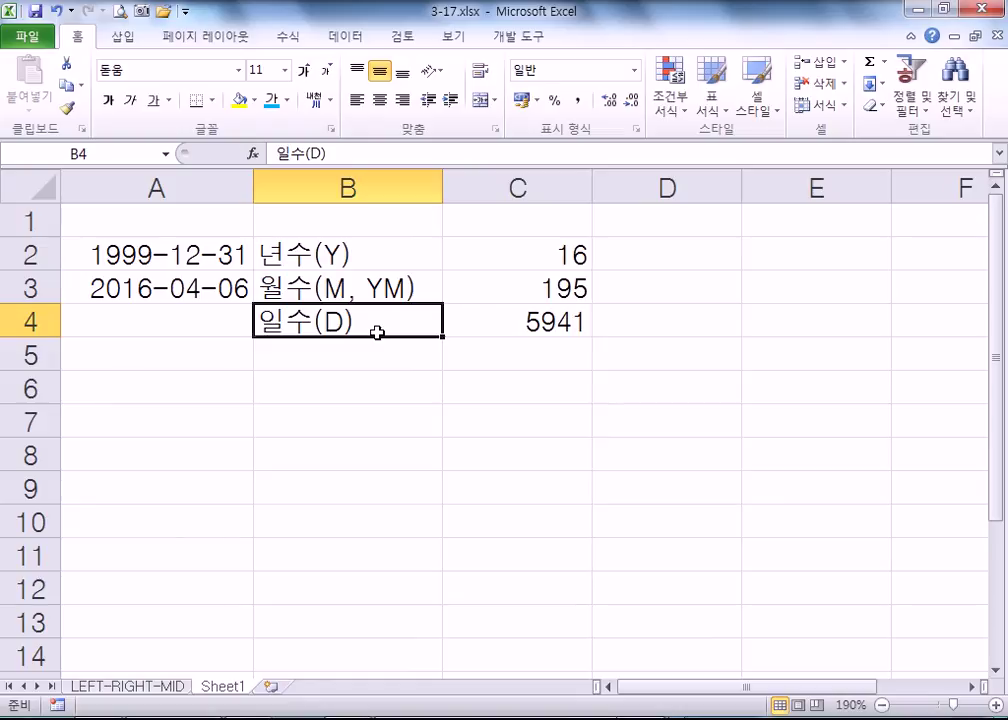
# - Relabel B4 as 일수(D, MD) and begin a =DATEDIF formula in D3
pyautogui.doubleClick(377, 333)
pyautogui.press('Left')
pyautogui.write('.')
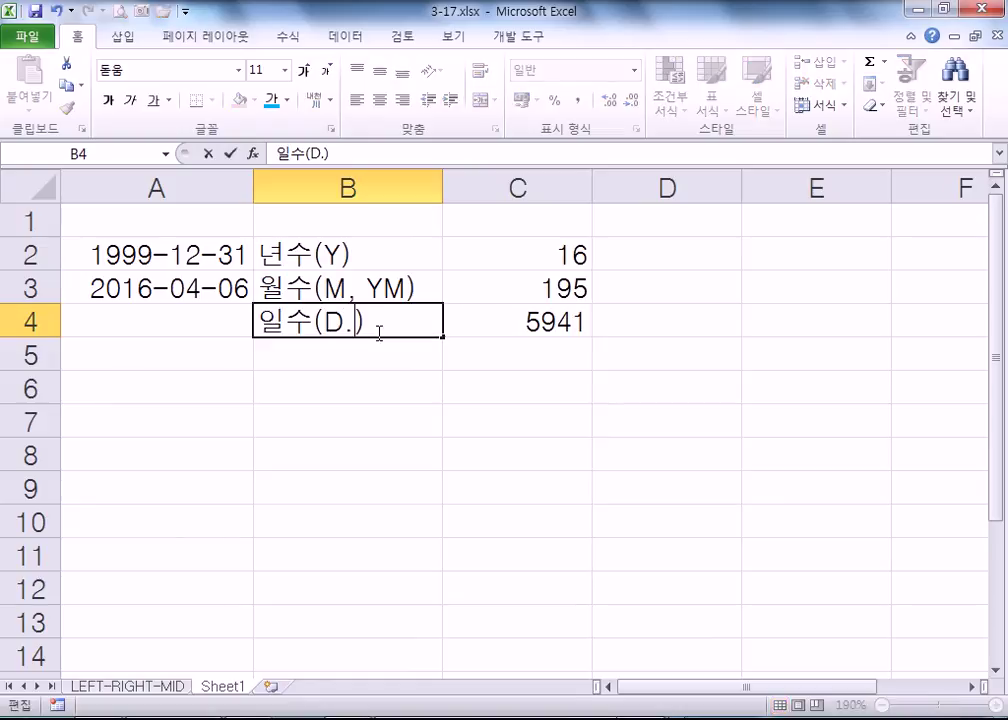
pyautogui.press('BackSpace')
pyautogui.write(', MD')
pyautogui.press('Return')
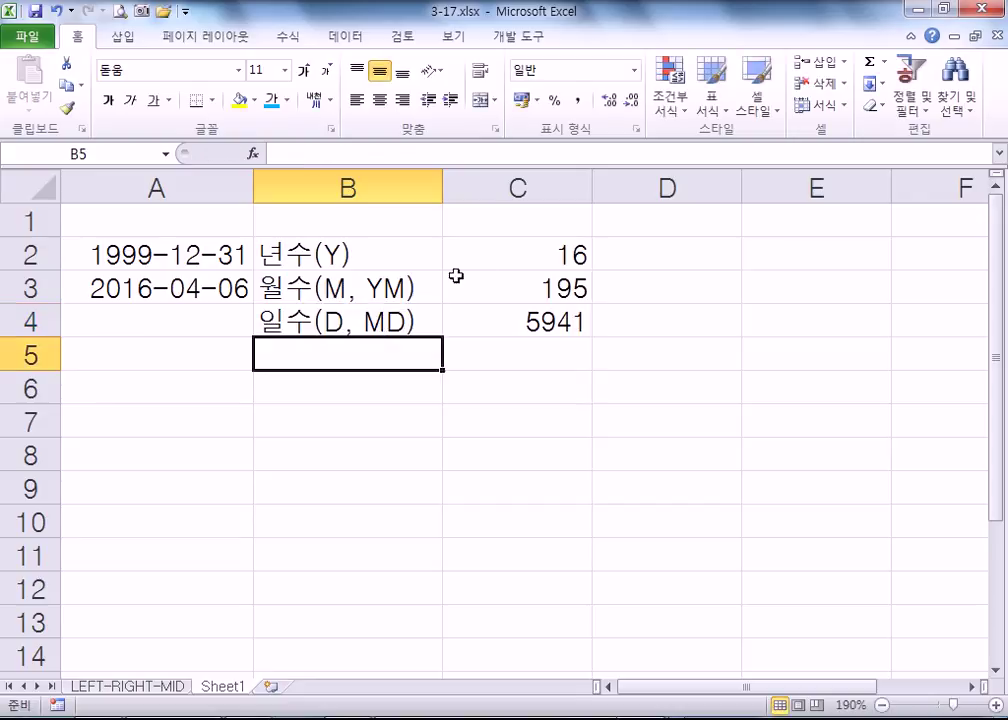
pyautogui.click(702, 292)
pyautogui.write('=DATEDIF(')
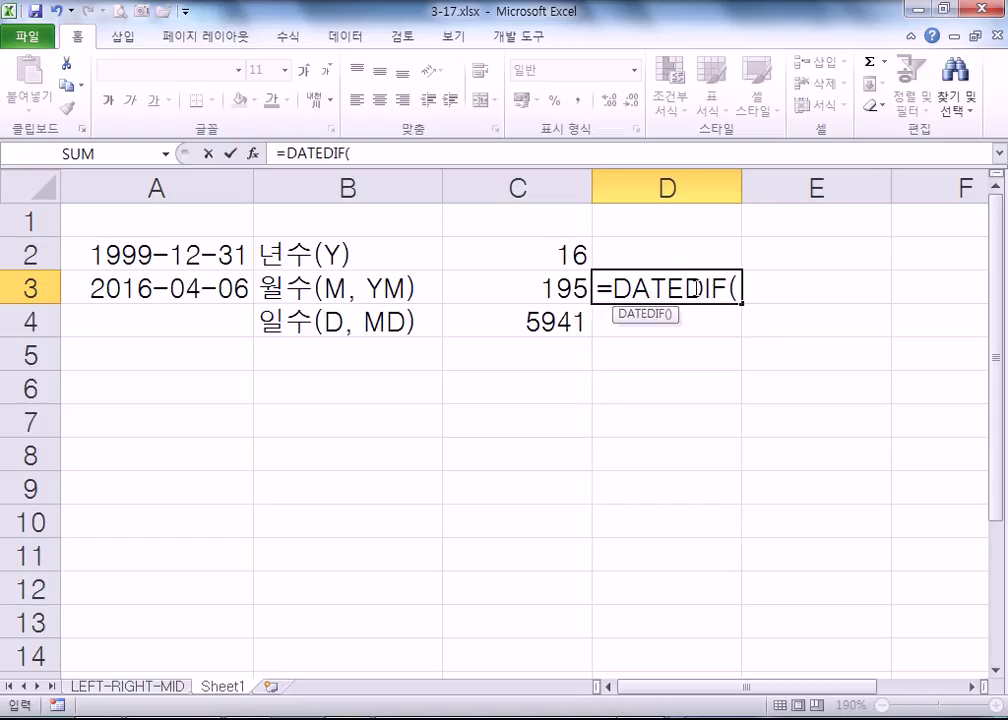
# - Complete =DATEDIF(A2,A3,"YM") in D3, returning 3 leftover months
pyautogui.click(164, 254)
pyautogui.write(',')
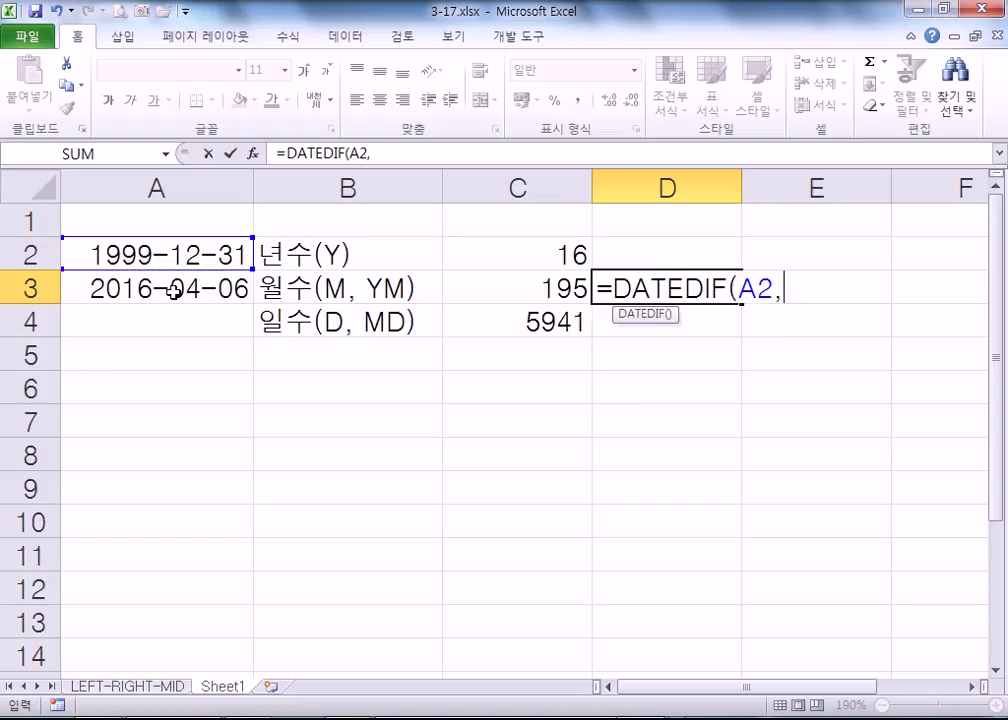
pyautogui.click(174, 291)
pyautogui.write(',"YM"')
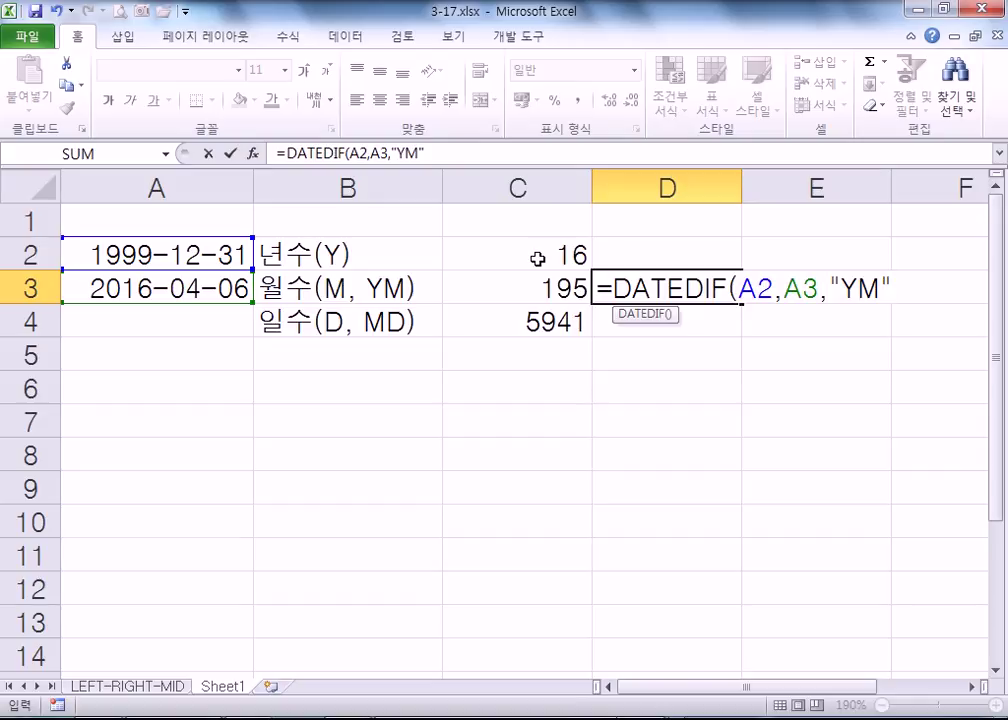
pyautogui.press('Return')
# - Compare the D3 formula with the C2 and C3 formulas, then select D4
pyautogui.click(578, 254)
pyautogui.click(700, 292)
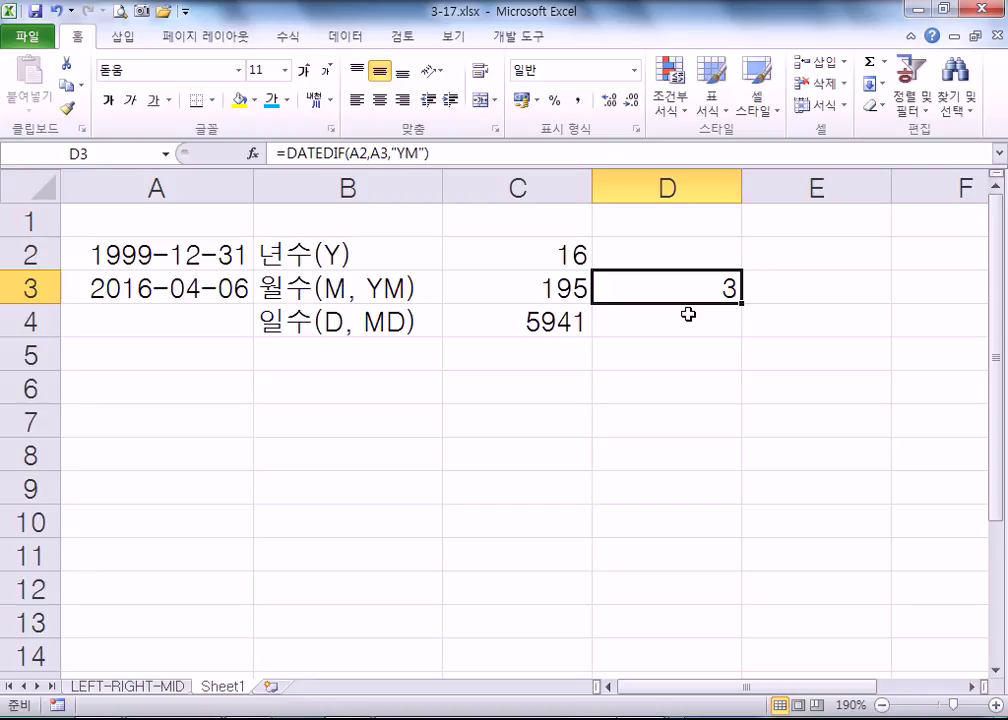
pyautogui.click(524, 291)
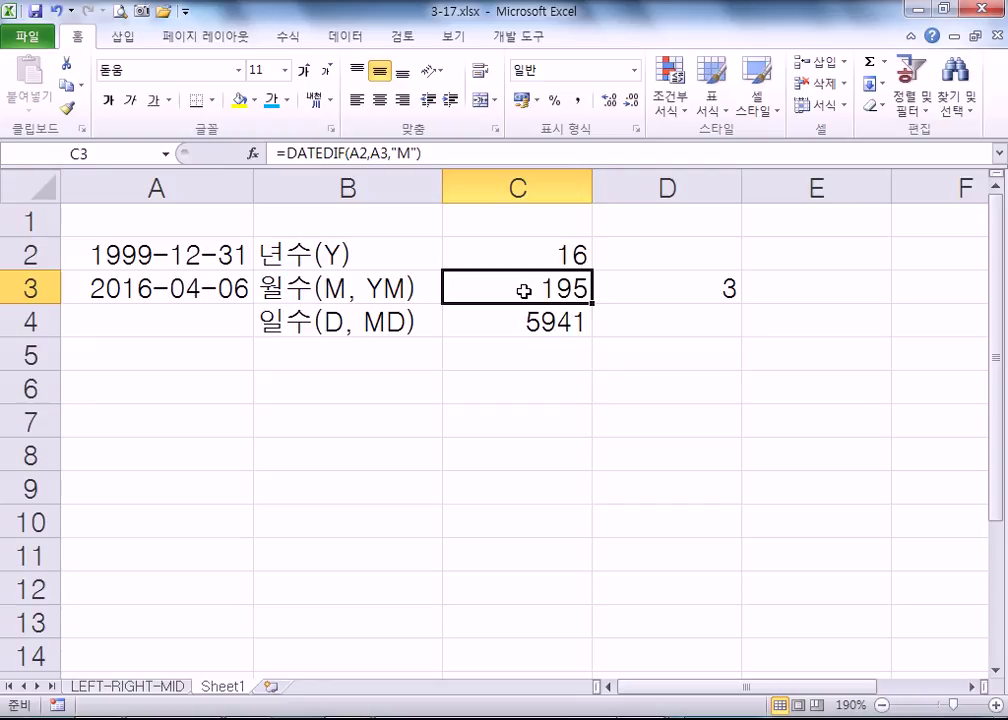
pyautogui.click(566, 254)
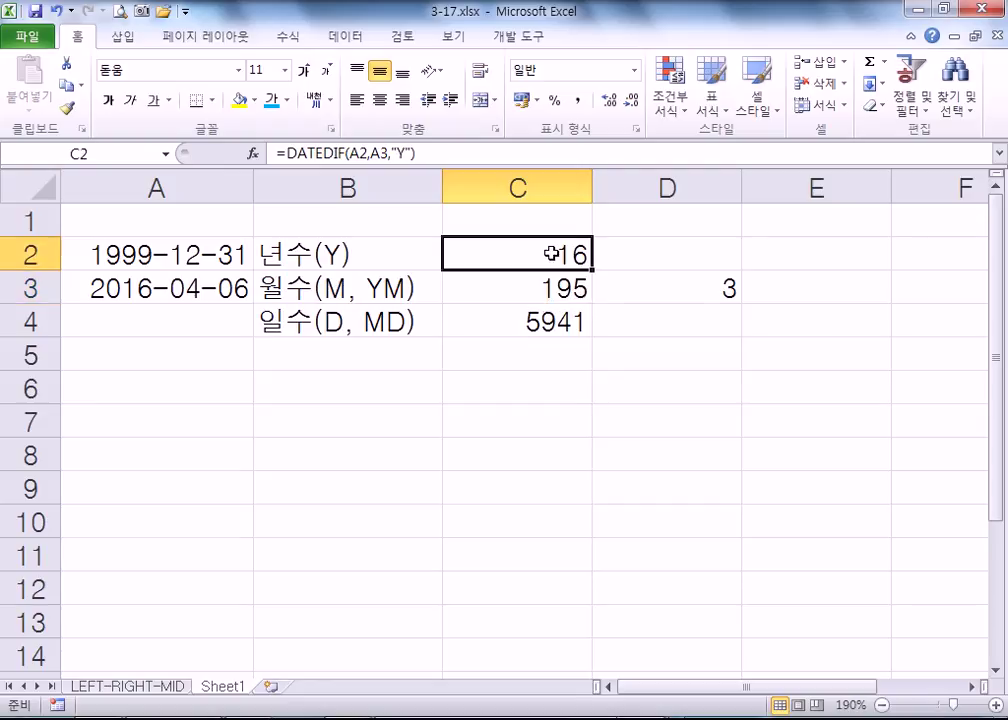
pyautogui.click(680, 288)
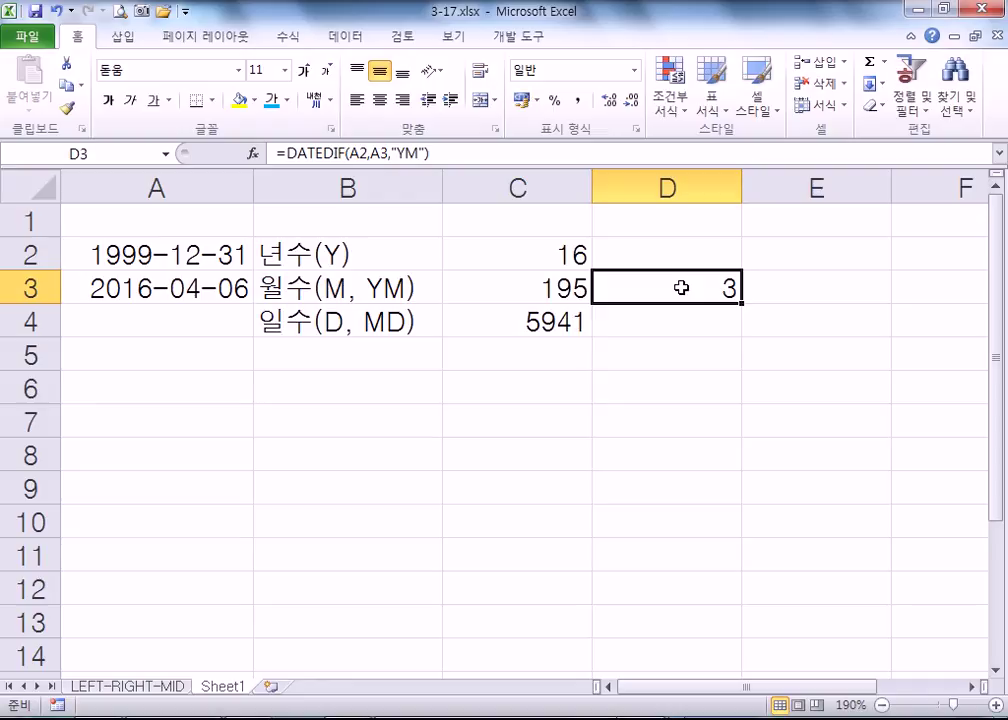
pyautogui.click(553, 250)
pyautogui.click(673, 290)
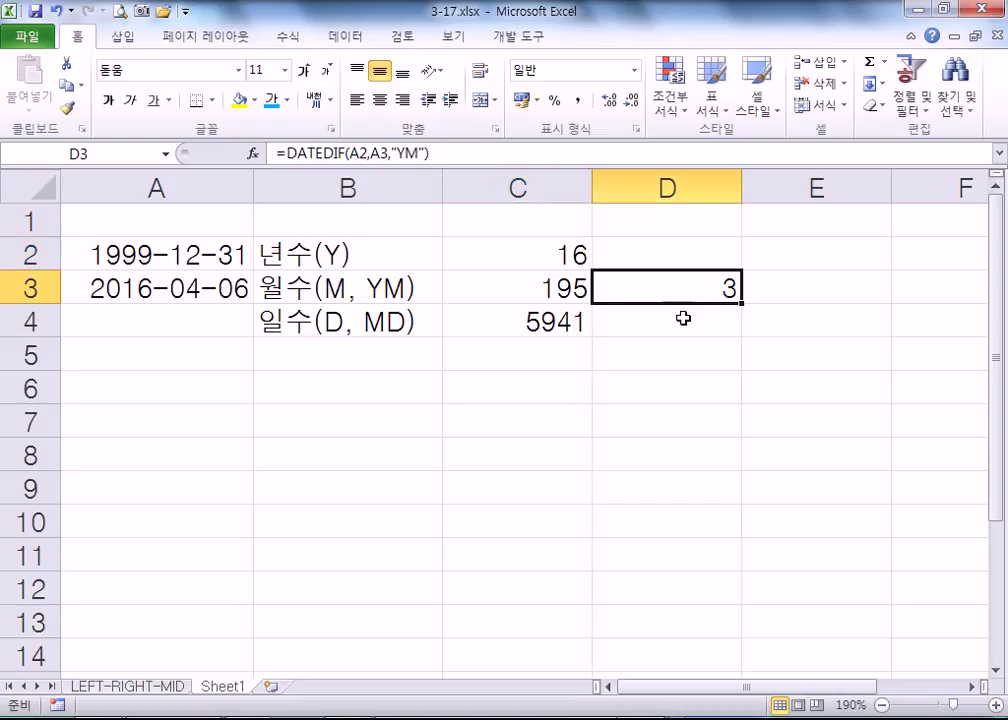
pyautogui.click(688, 318)
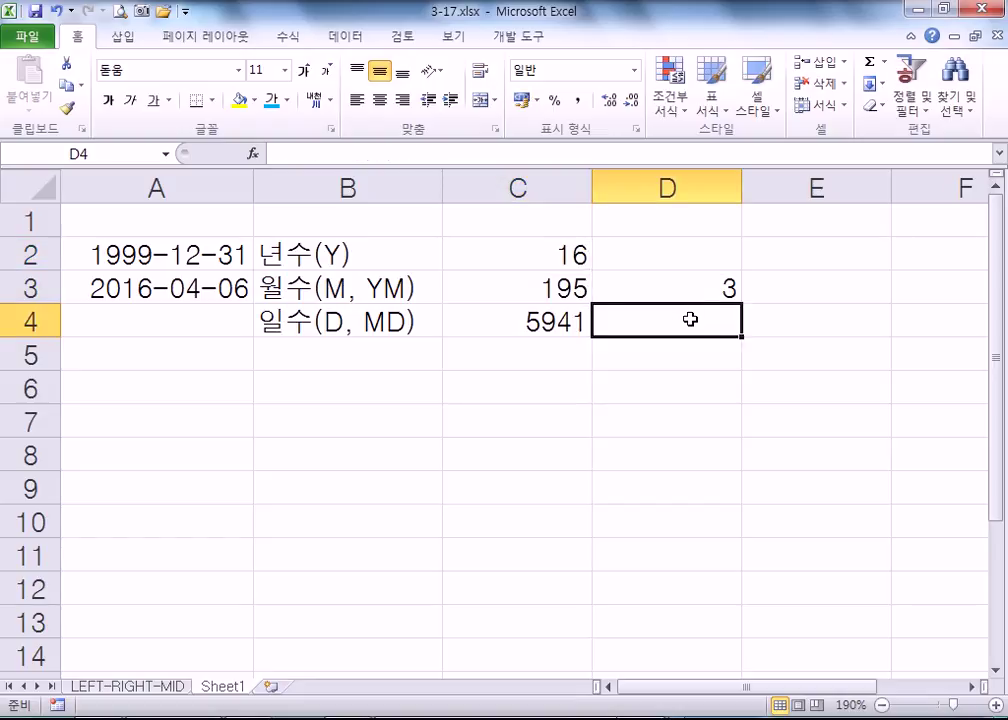
# - Enter =DATEDIF(A2,A3,"MD") in D4, returning 6 leftover days, and review C2 and D3
pyautogui.write('=DA')
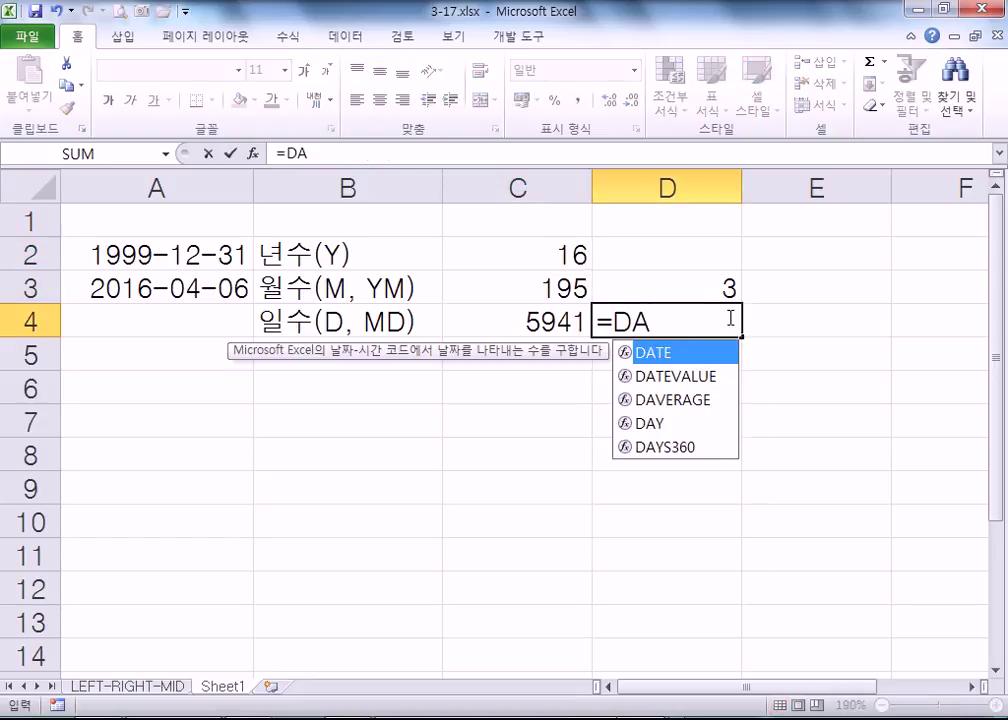
pyautogui.write('TEDIF(')
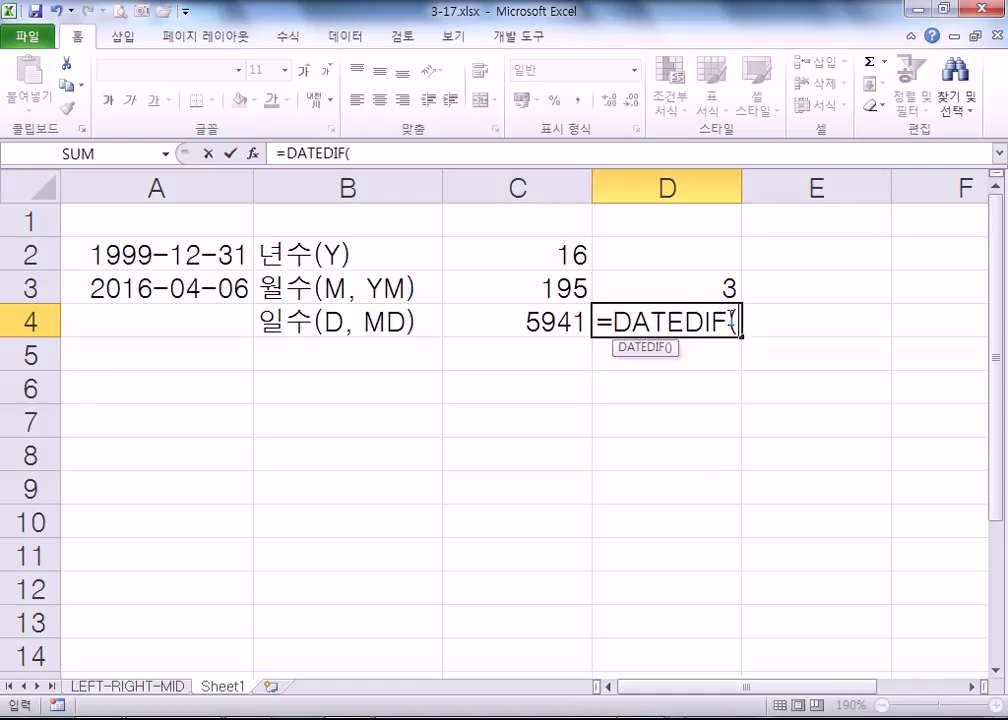
pyautogui.click(169, 254)
pyautogui.write(',')
pyautogui.click(172, 281)
pyautogui.write(',')
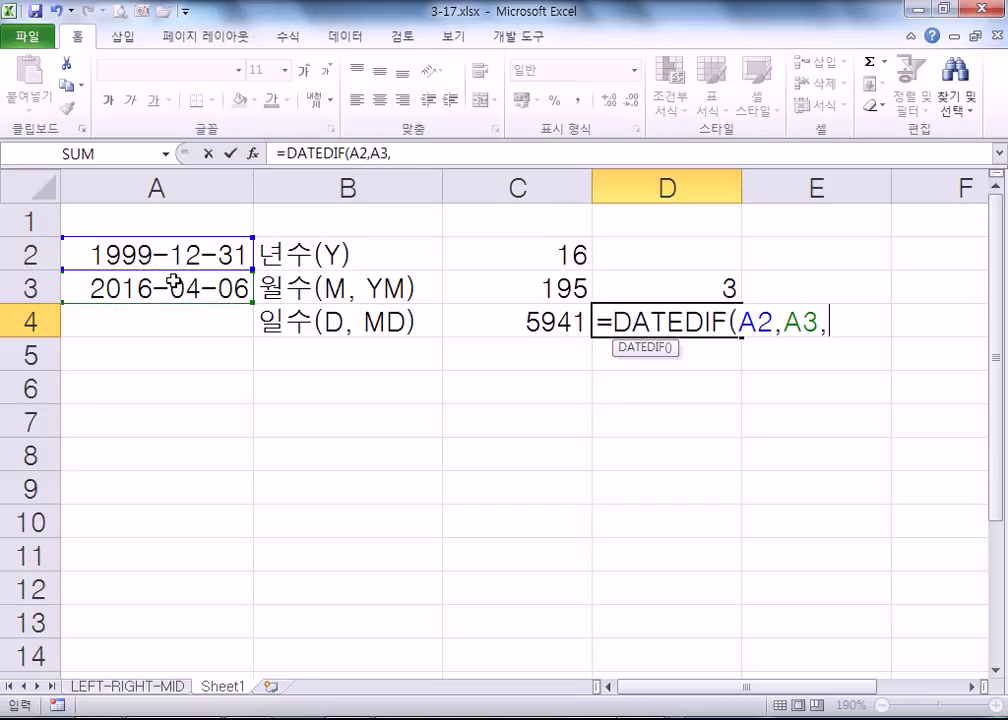
pyautogui.write('"MD')
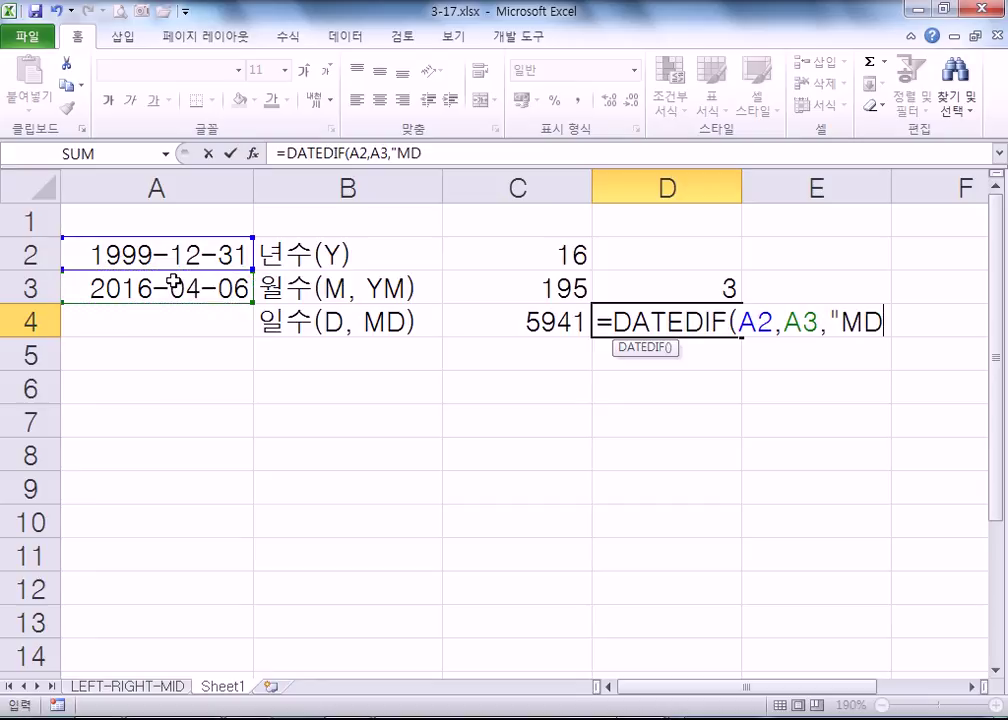
pyautogui.write('"')
pyautogui.press('Return')
pyautogui.click(601, 316)
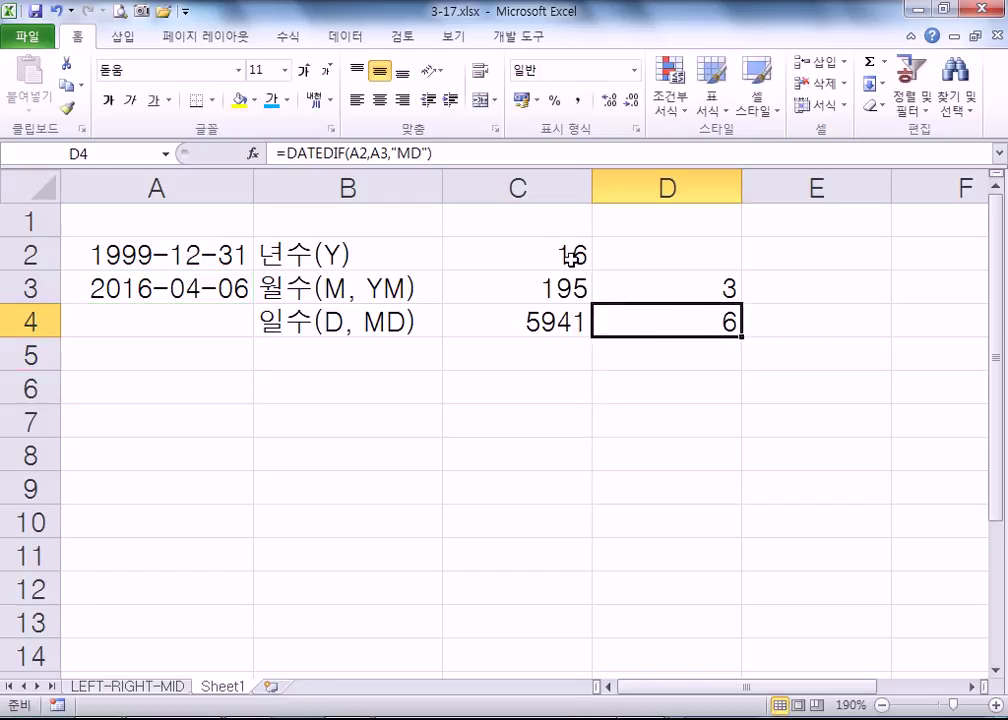
pyautogui.click(540, 252)
pyautogui.click(657, 286)
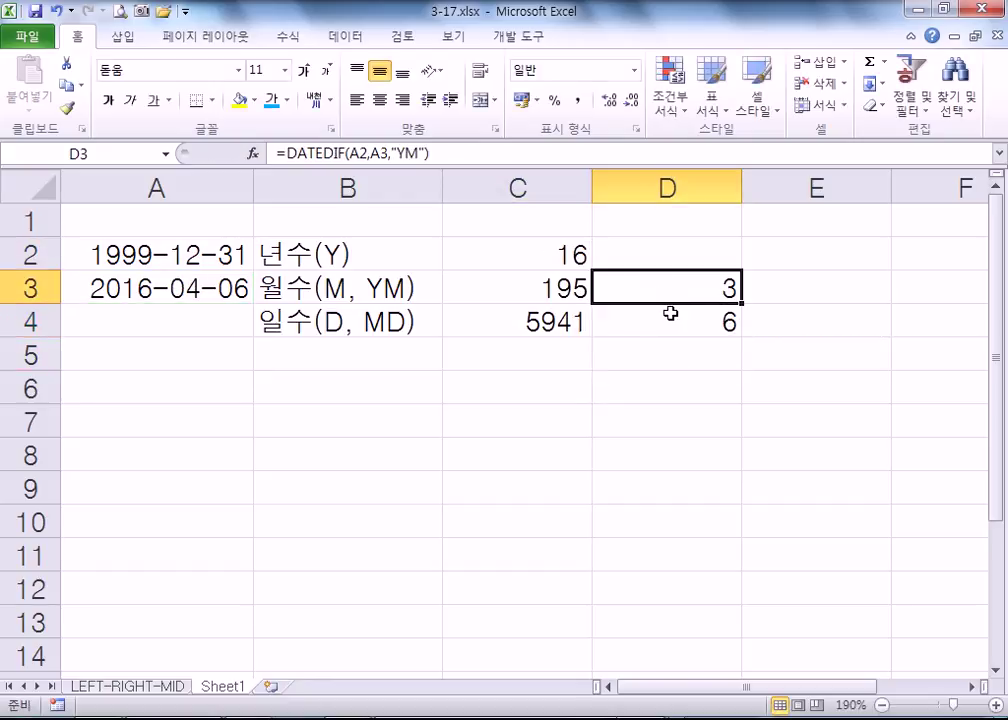
pyautogui.click(670, 326)
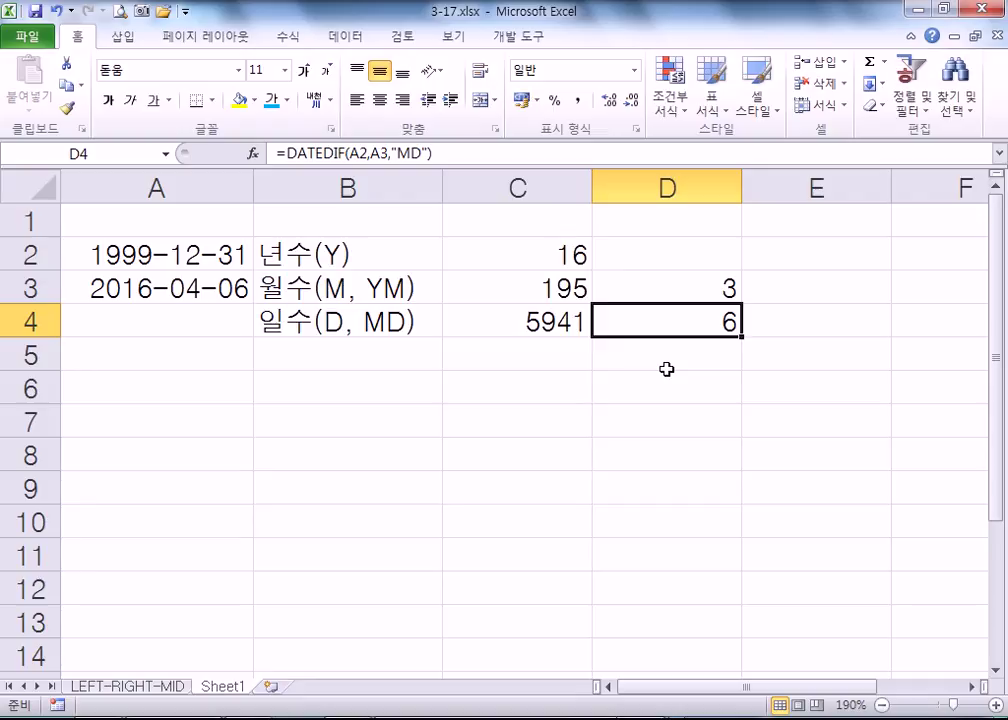
# - Enter 1988-11-11 as the start date in A2
pyautogui.click(232, 257)
pyautogui.write('88')
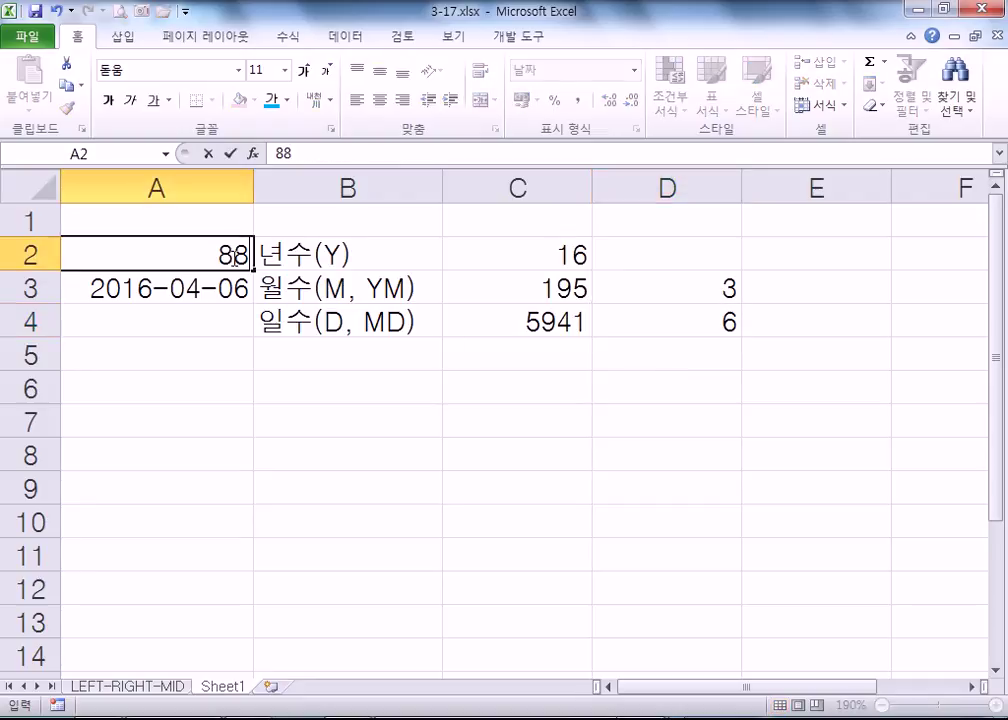
pyautogui.write('-11-11')
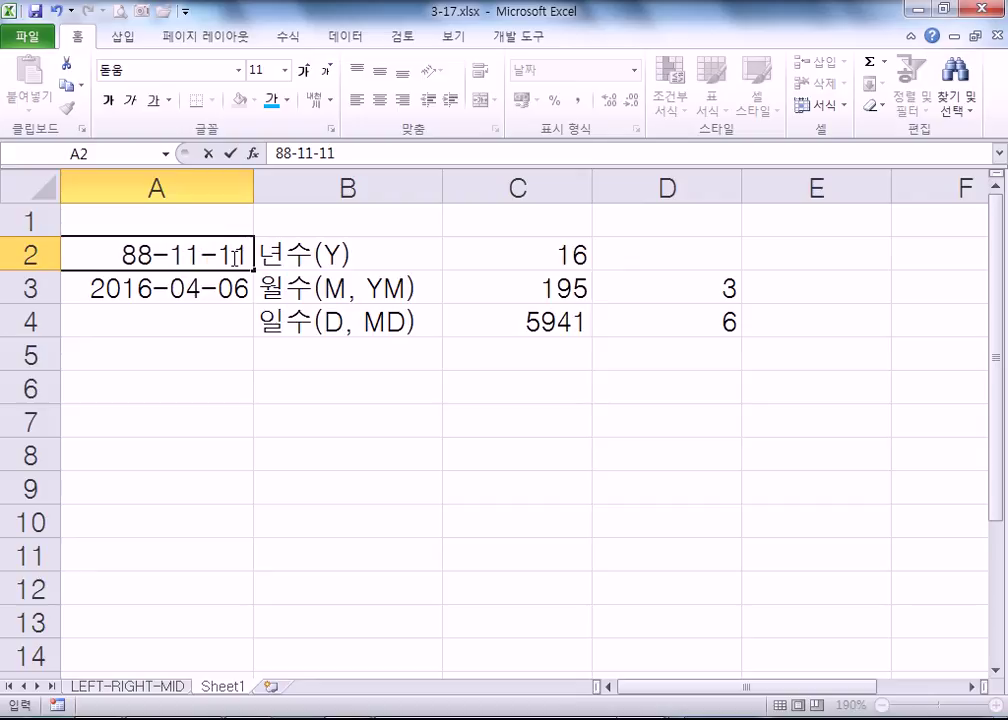
pyautogui.press('Return')
# - Review the C2, D3, D4 and C4 formulas and compare the day count with the website
pyautogui.click(232, 257)
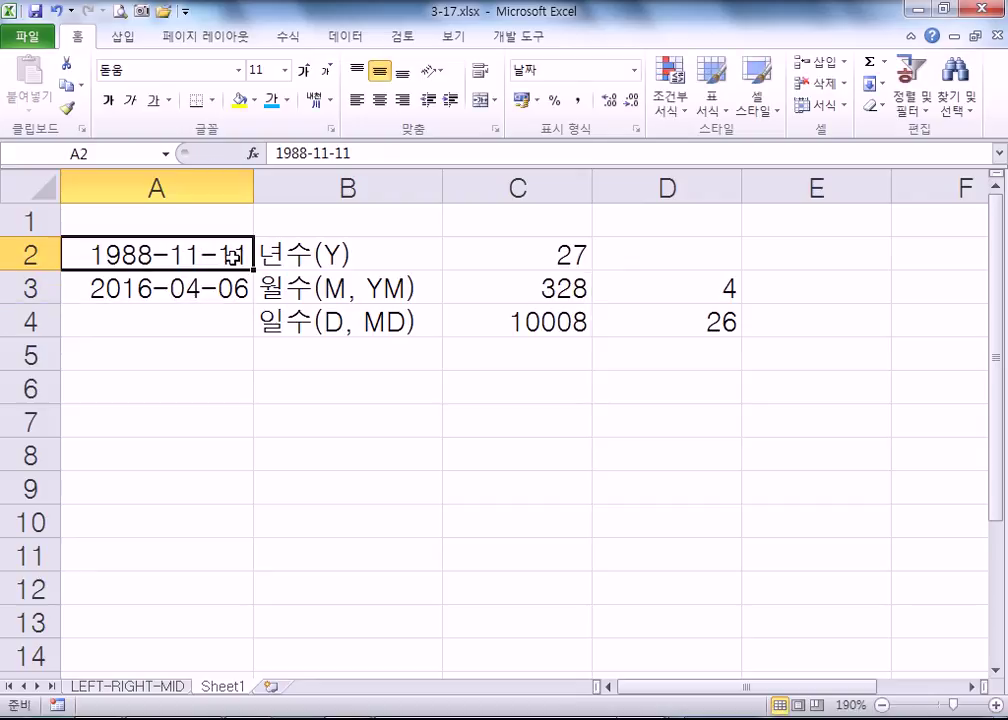
pyautogui.click(568, 253)
pyautogui.click(663, 294)
pyautogui.click(660, 318)
pyautogui.click(471, 316)
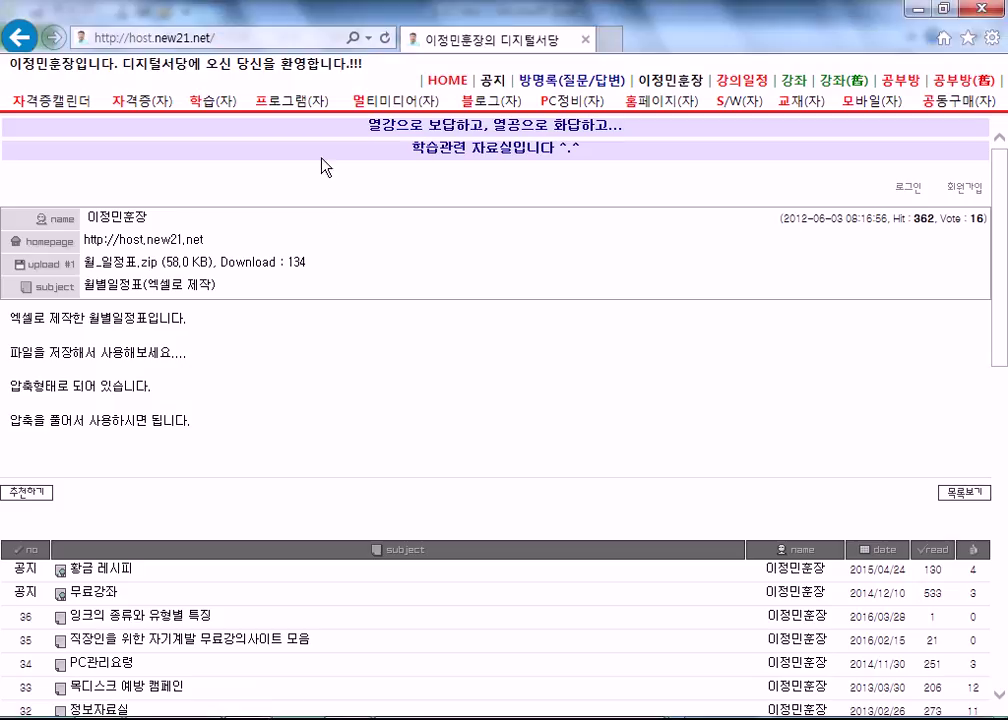
pyautogui.click(447, 80)
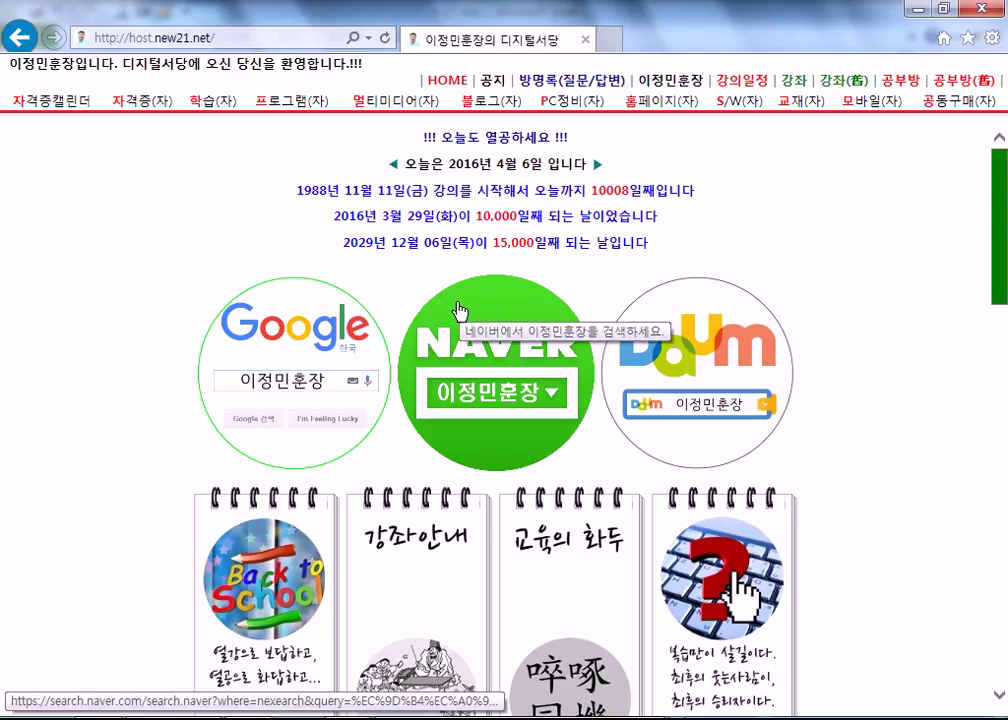
pyautogui.hotkey('alt', 'Tab')
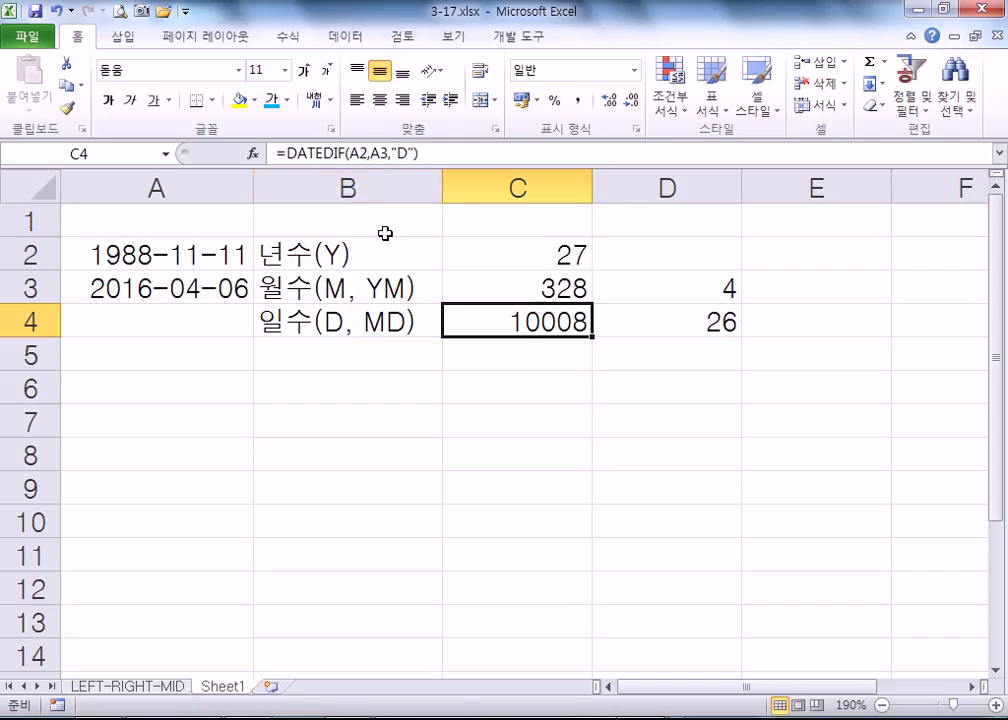
# - Enter 2000-01-01 as the start date in A2
pyautogui.click(165, 258)
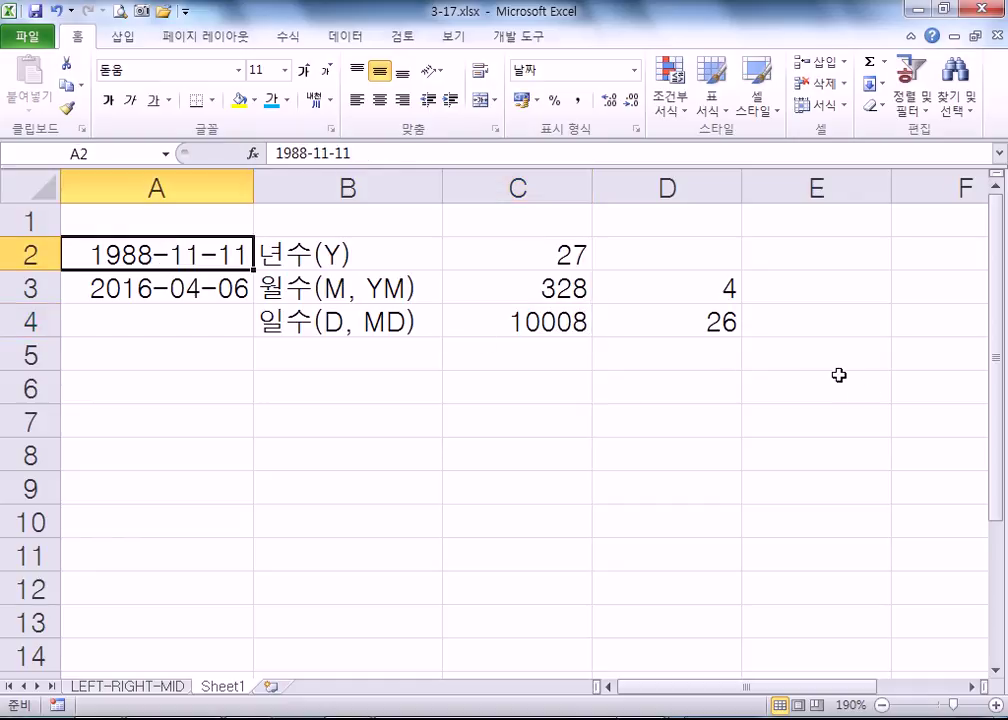
pyautogui.write('2000-1-1')
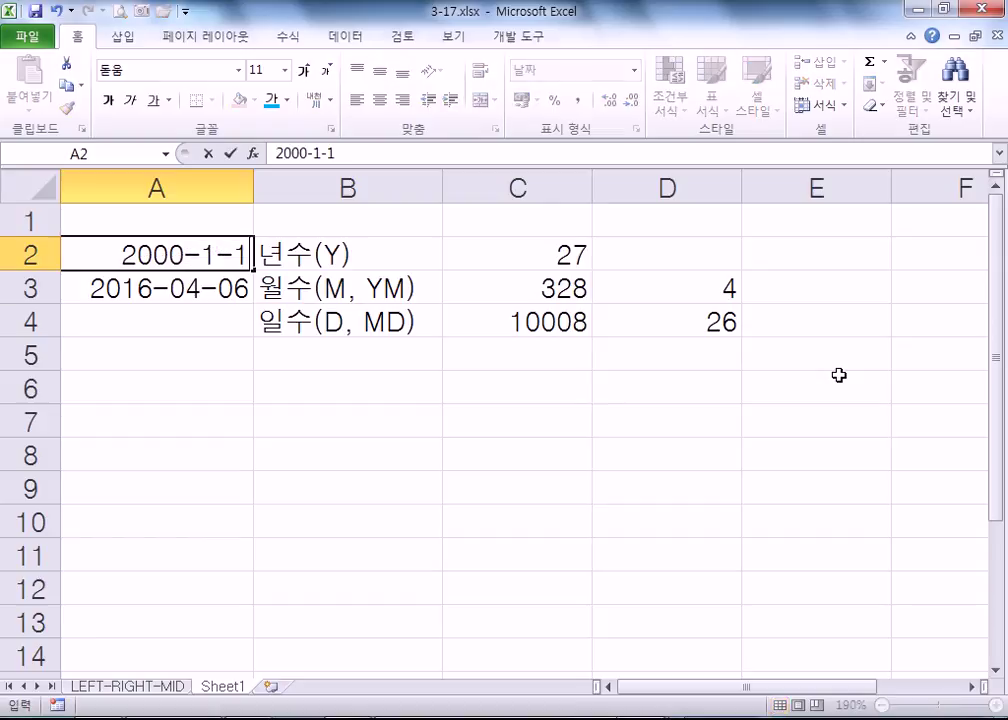
pyautogui.press('Return')
pyautogui.press('Up')
# - Review the years, leftover months and leftover days formulas in C2, D3 and D4
pyautogui.click(544, 258)
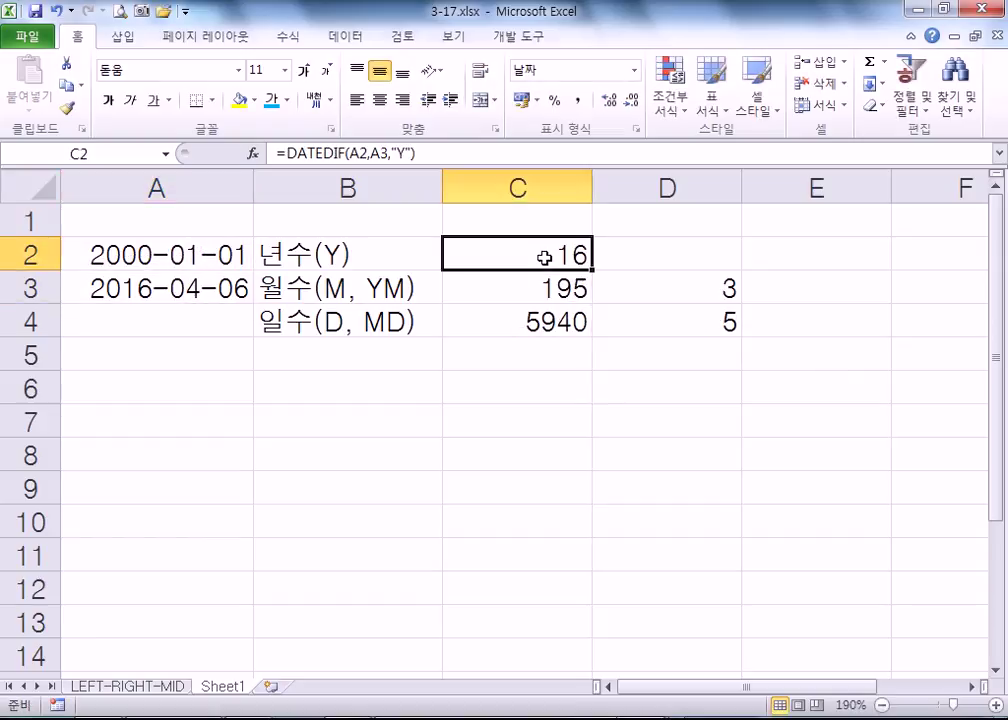
pyautogui.click(630, 286)
pyautogui.click(646, 324)
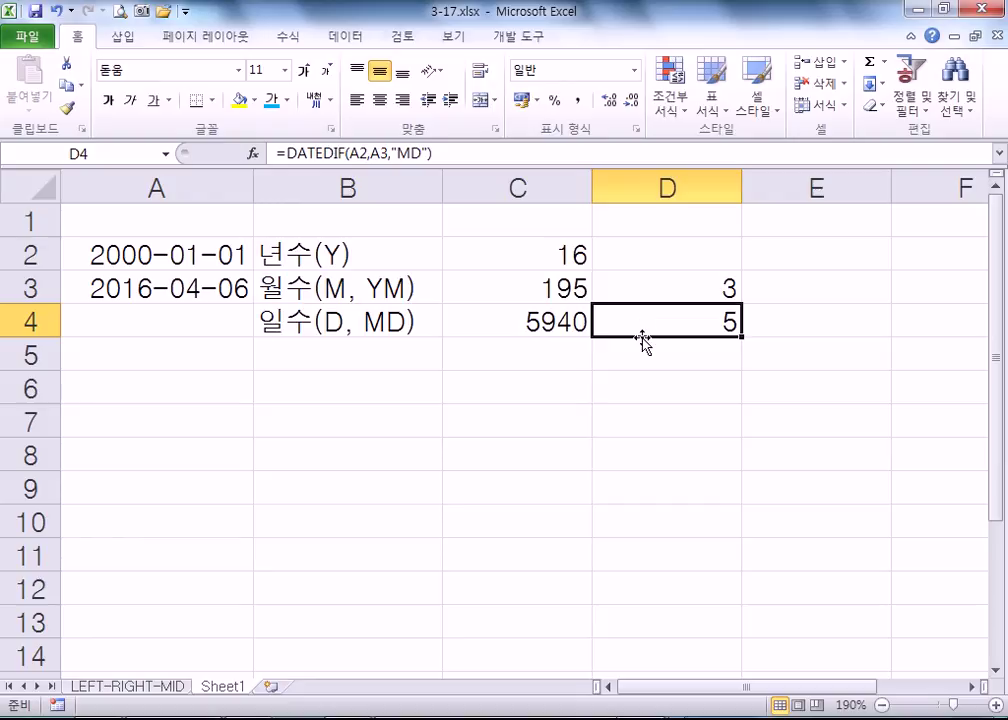
pyautogui.click(108, 255)
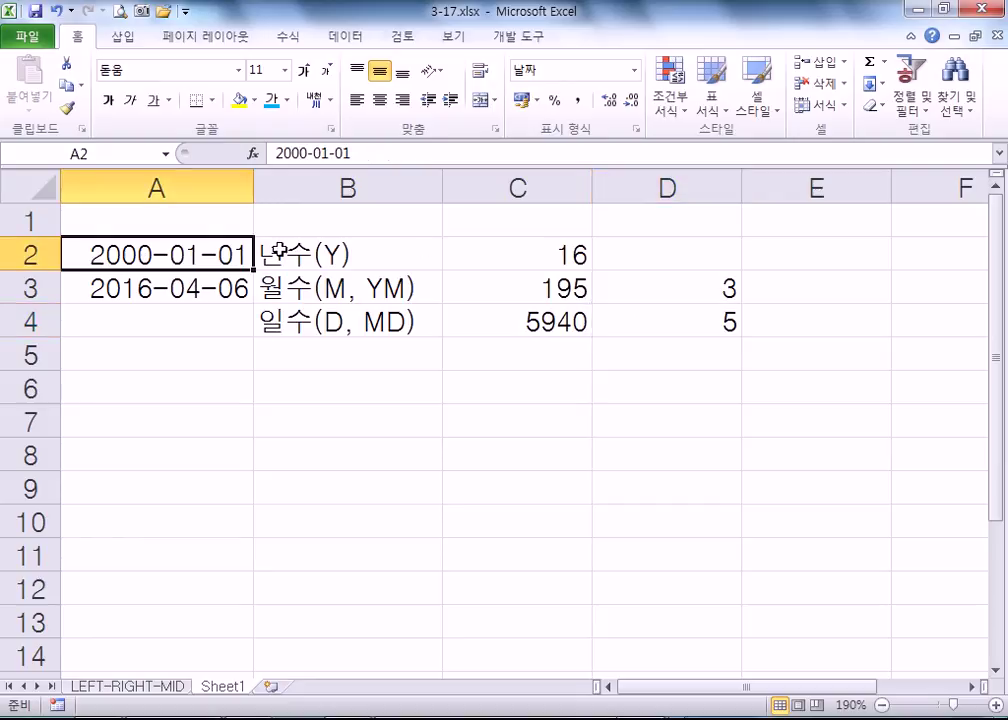
pyautogui.click(515, 256)
pyautogui.click(650, 288)
pyautogui.click(659, 326)
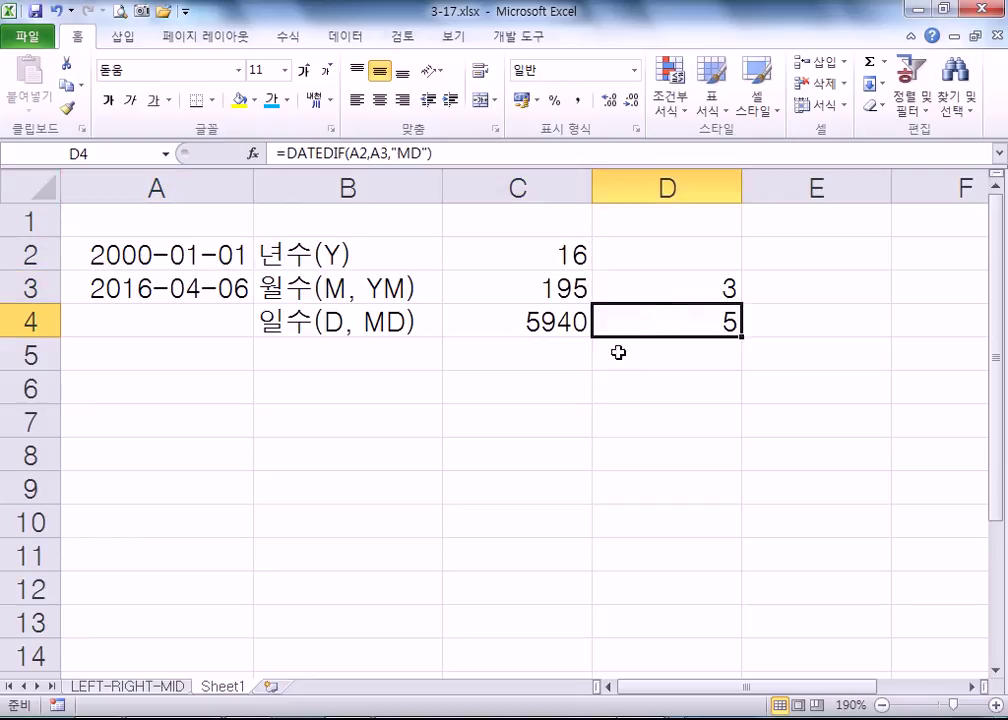
pyautogui.click(542, 250)
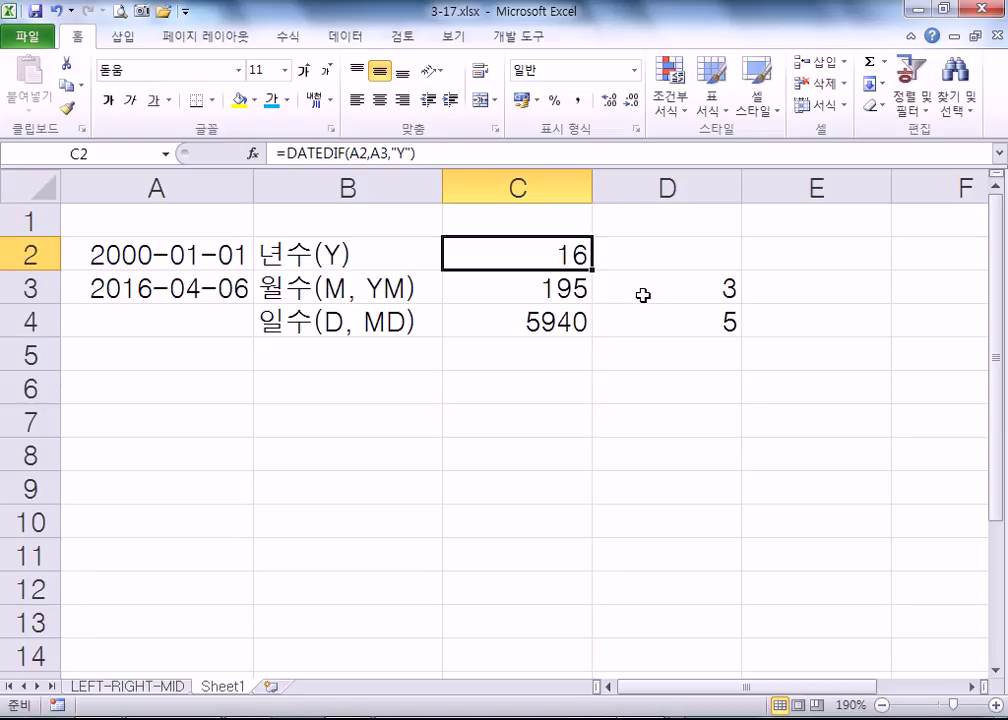
pyautogui.click(140, 254)
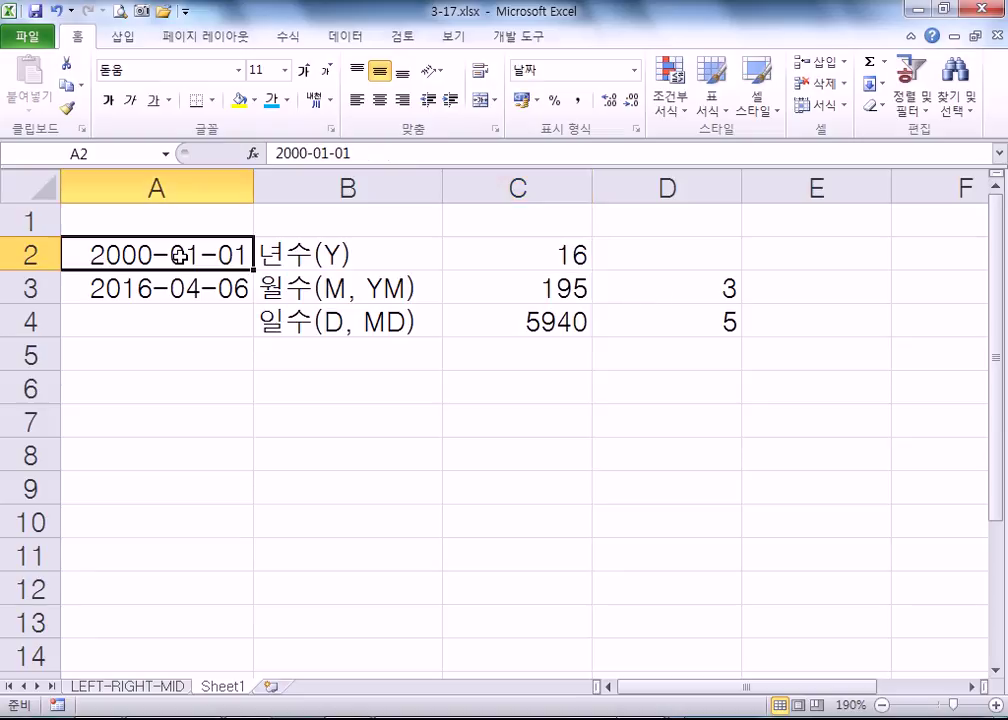
# - Retype the start date in A2 as 1999-12-31
pyautogui.doubleClick(127, 254)
pyautogui.press('Escape')
pyautogui.write('199-')
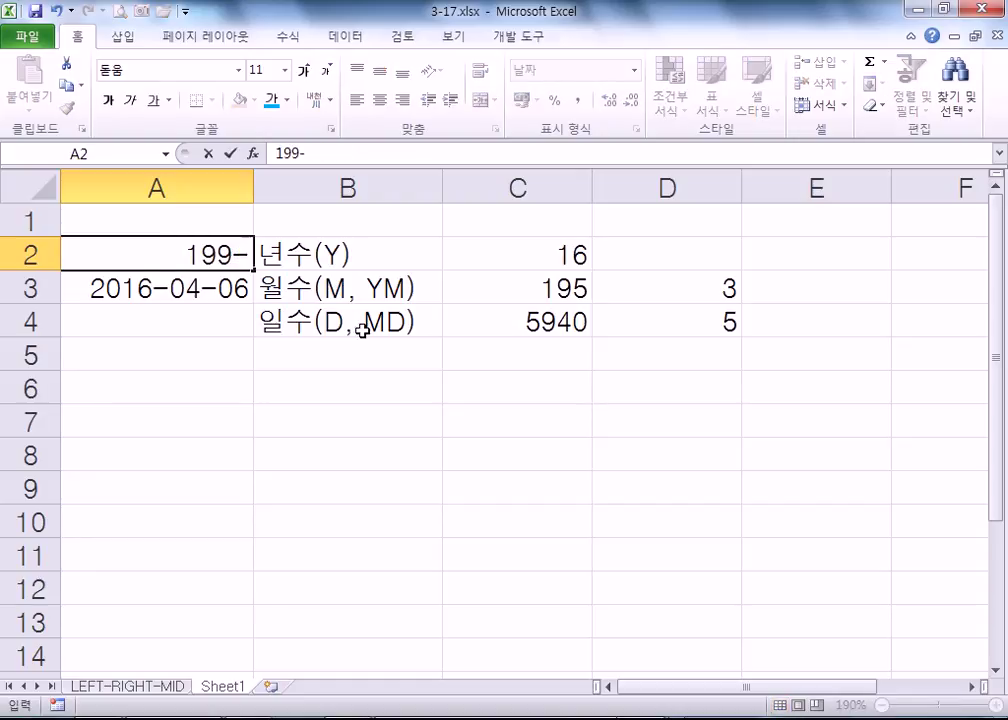
pyautogui.press('Escape')
pyautogui.write('99-12-31')
pyautogui.press('Return')
pyautogui.press('Up')
# - Check the recalculated C2, D3 and D4 formulas, ending on empty cell A6
pyautogui.click(521, 252)
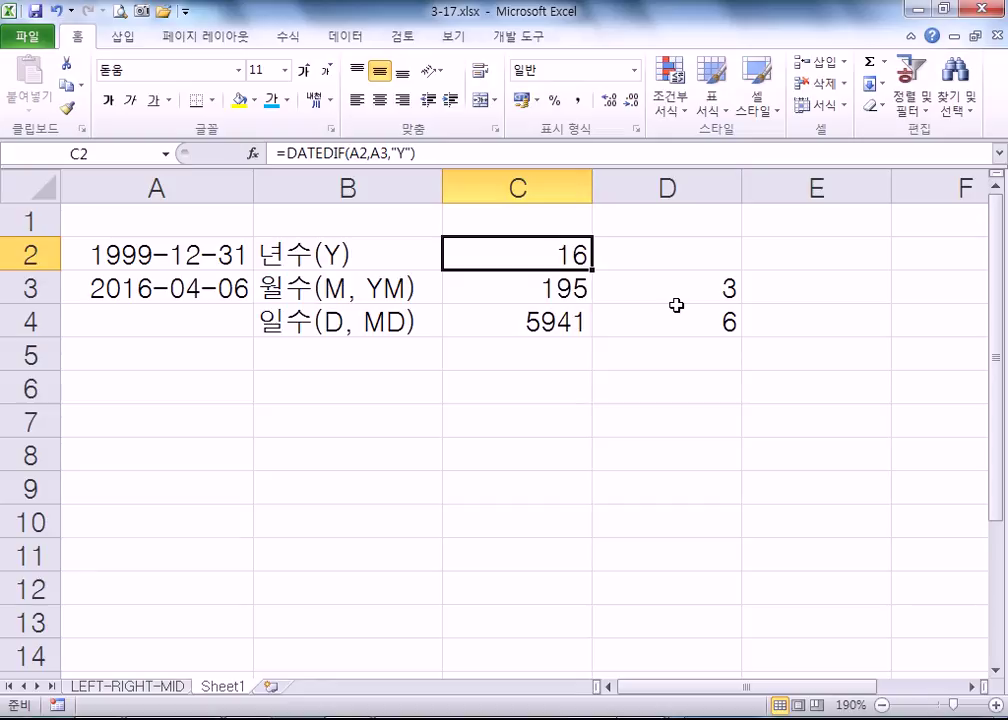
pyautogui.click(693, 292)
pyautogui.click(699, 325)
pyautogui.click(562, 255)
pyautogui.click(234, 377)
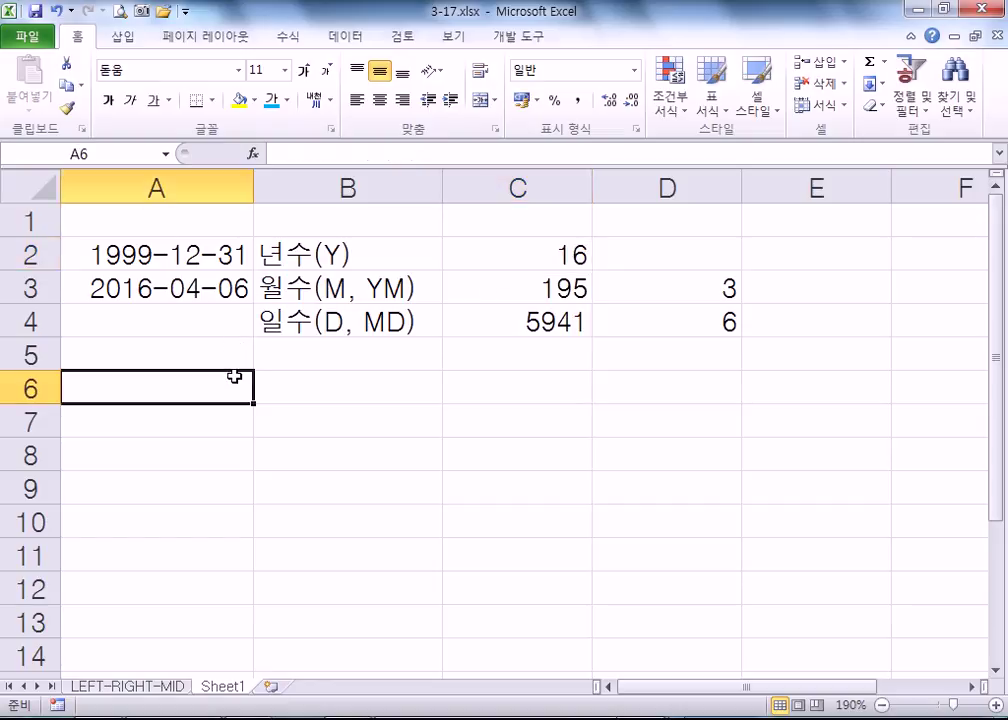
# - Enter =A3-A2 in A6 to get the day difference
pyautogui.write('=')
pyautogui.click(184, 289)
pyautogui.write('-')
pyautogui.click(190, 262)
pyautogui.press('Return')
# - Change A6's formula to =(A3-A2)/365
pyautogui.click(196, 387)
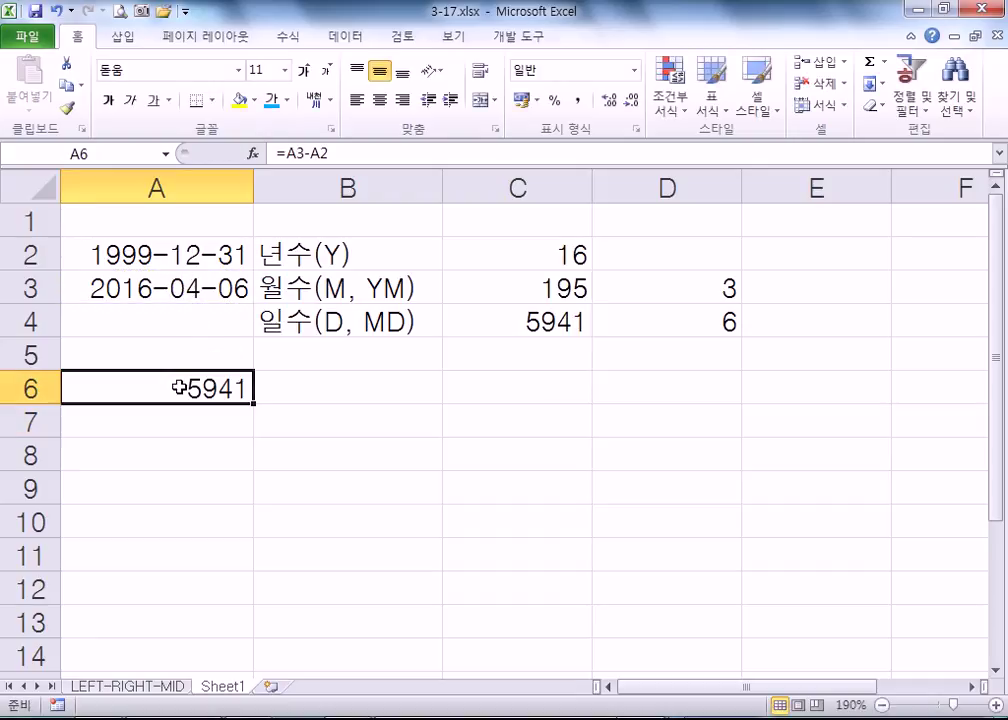
pyautogui.press('F2')
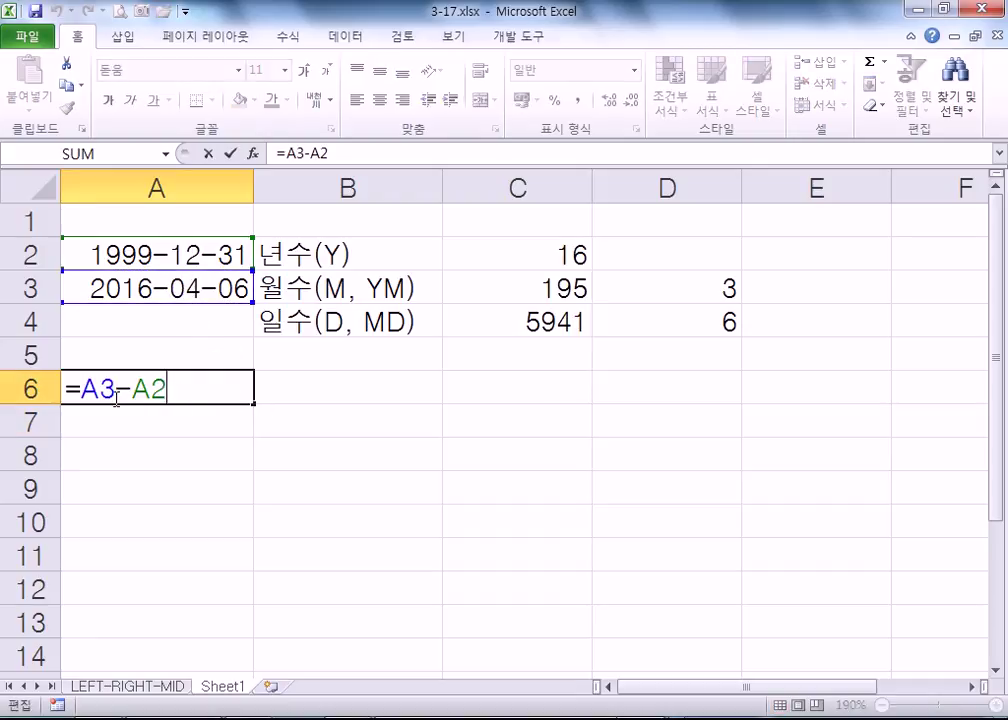
pyautogui.click(78, 389)
pyautogui.write('(')
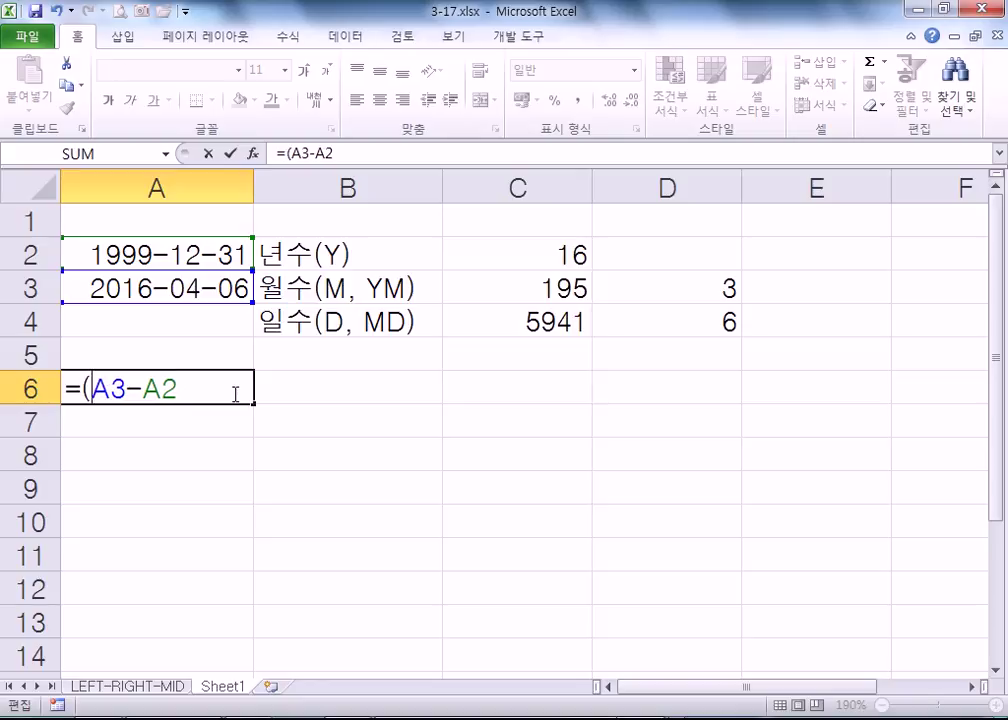
pyautogui.write(')/')
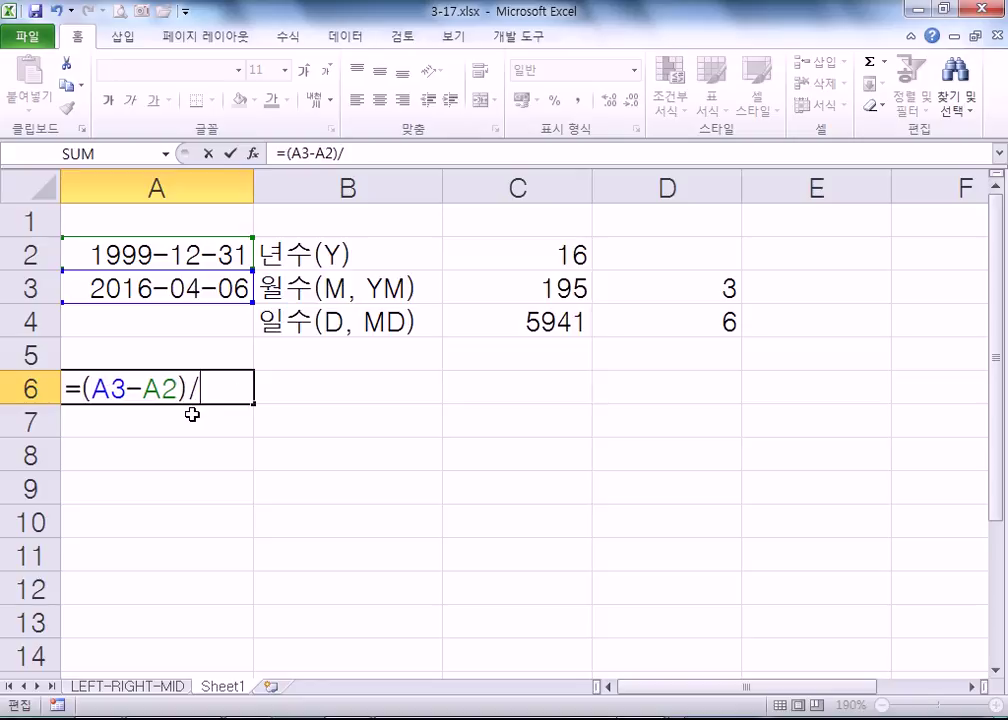
pyautogui.write('3654')
pyautogui.press('BackSpace')
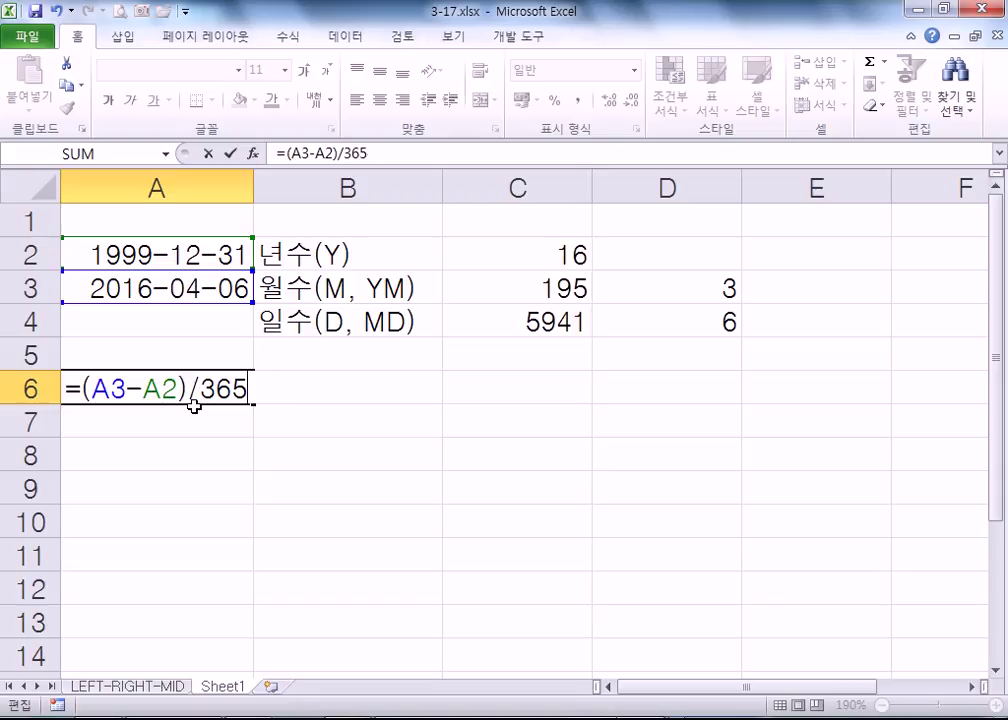
pyautogui.press('Return')
# - Wrap it as =INT((A3-A2)/365), accepting Excel's correction, to return 16
pyautogui.click(200, 389)
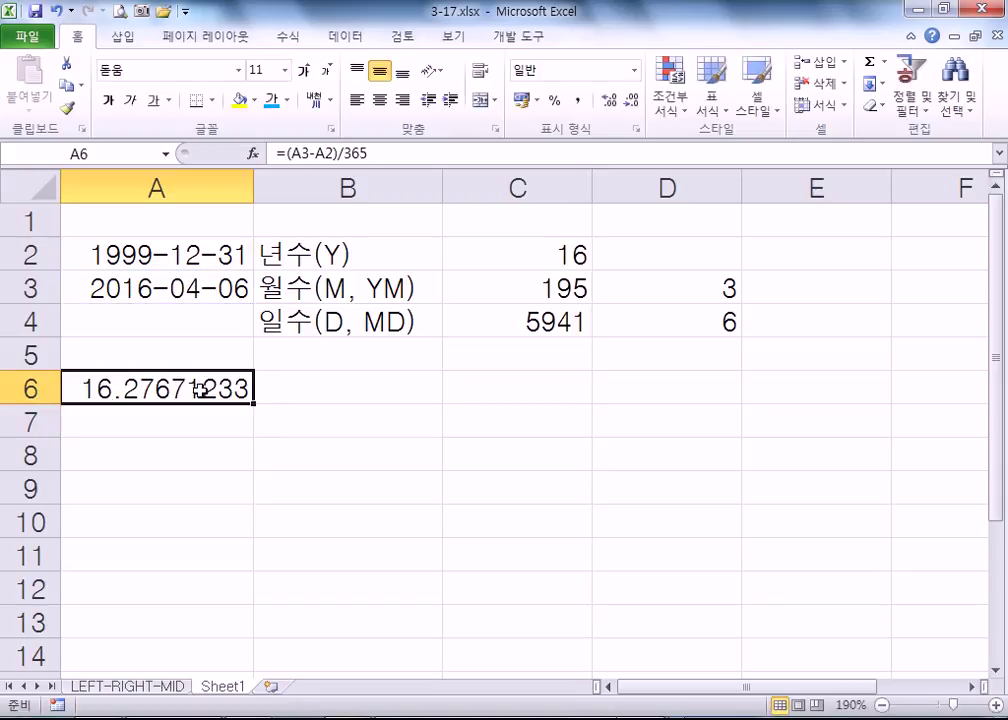
pyautogui.doubleClick(175, 389)
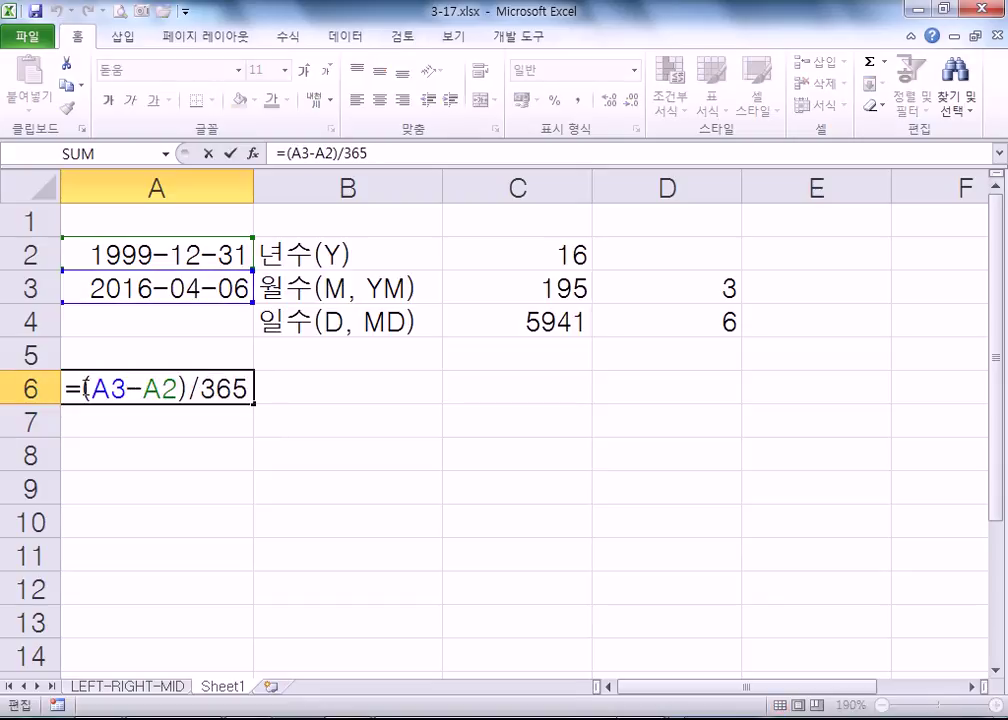
pyautogui.press('Home')
pyautogui.press('Right')
pyautogui.write('INT(')
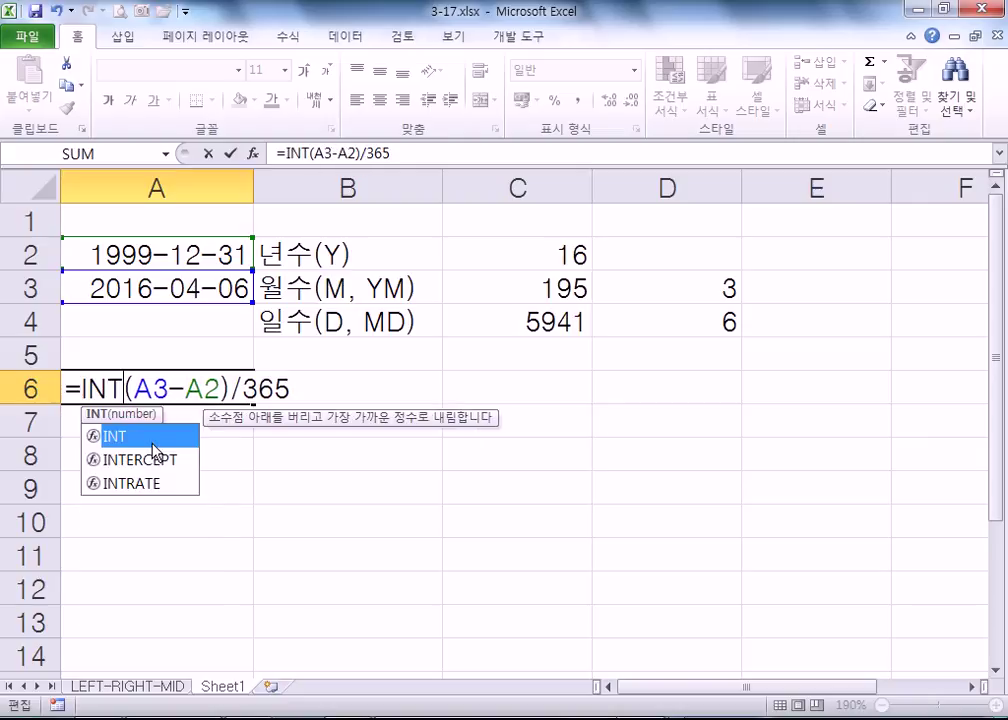
pyautogui.press('Return')
pyautogui.press('Return')
pyautogui.press('Up')
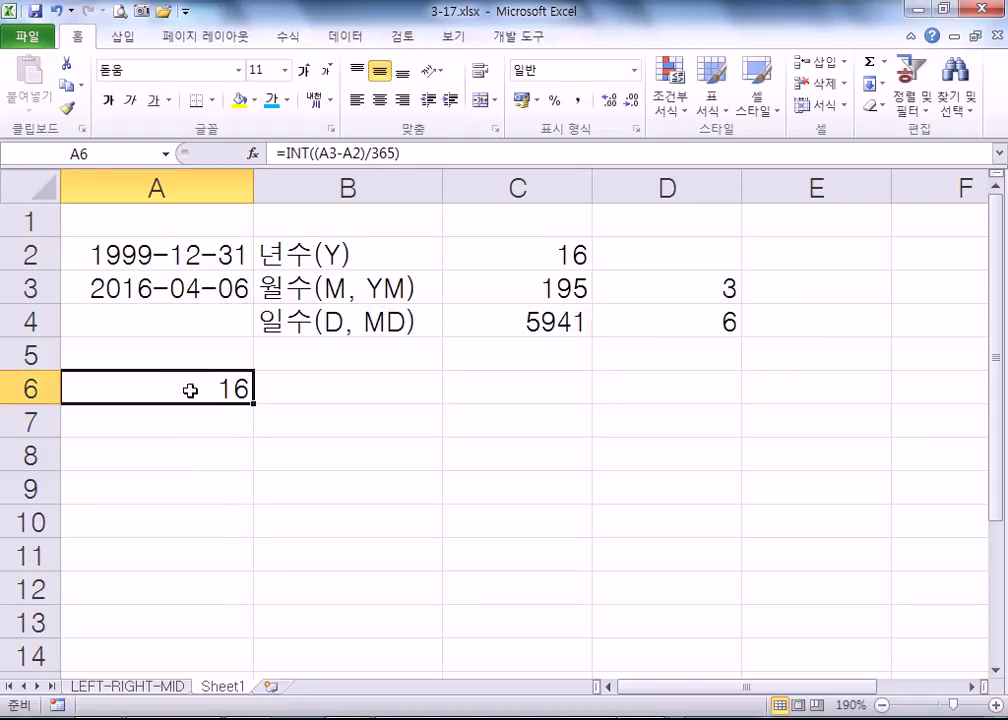
pyautogui.click(150, 256)
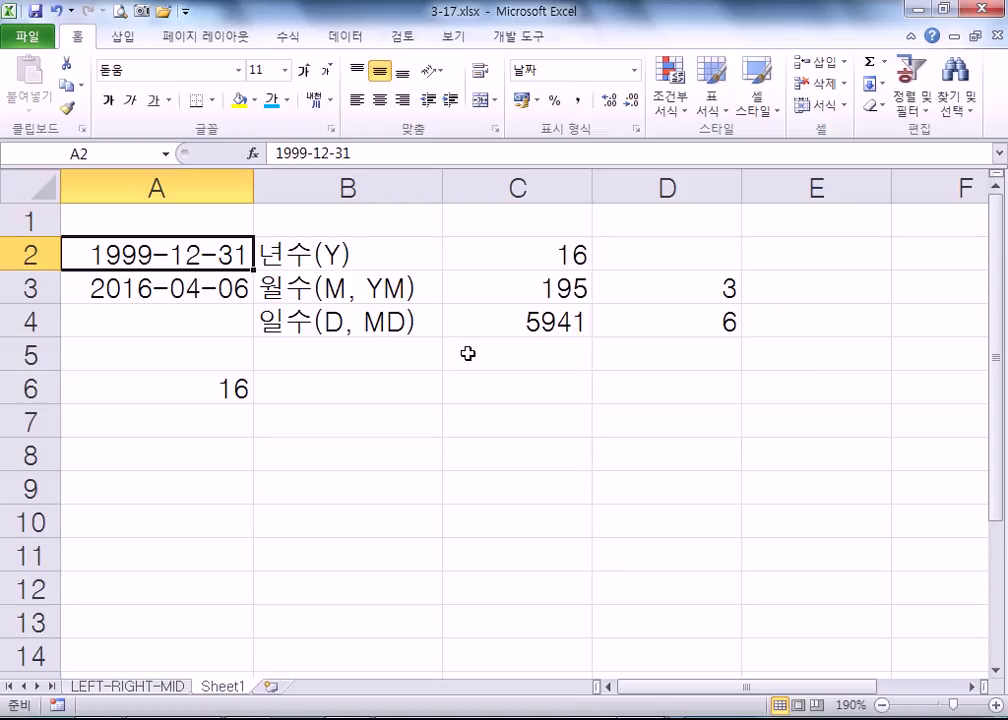
pyautogui.write('1')
pyautogui.press('Escape')
pyautogui.write('20')
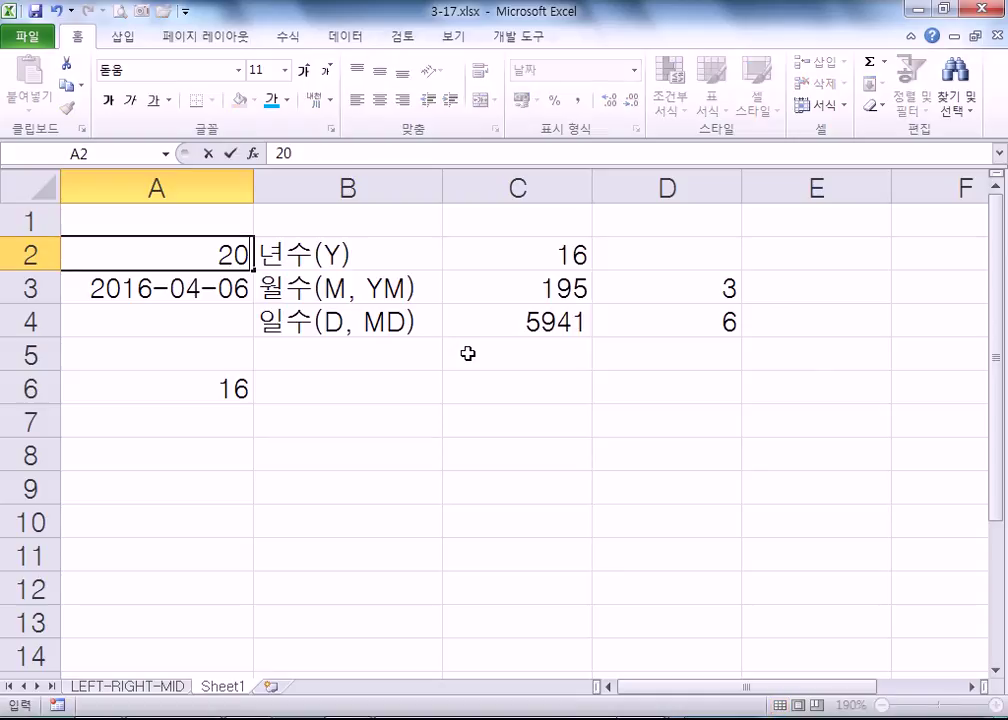
pyautogui.write('06-04-06')
pyautogui.press('Return')
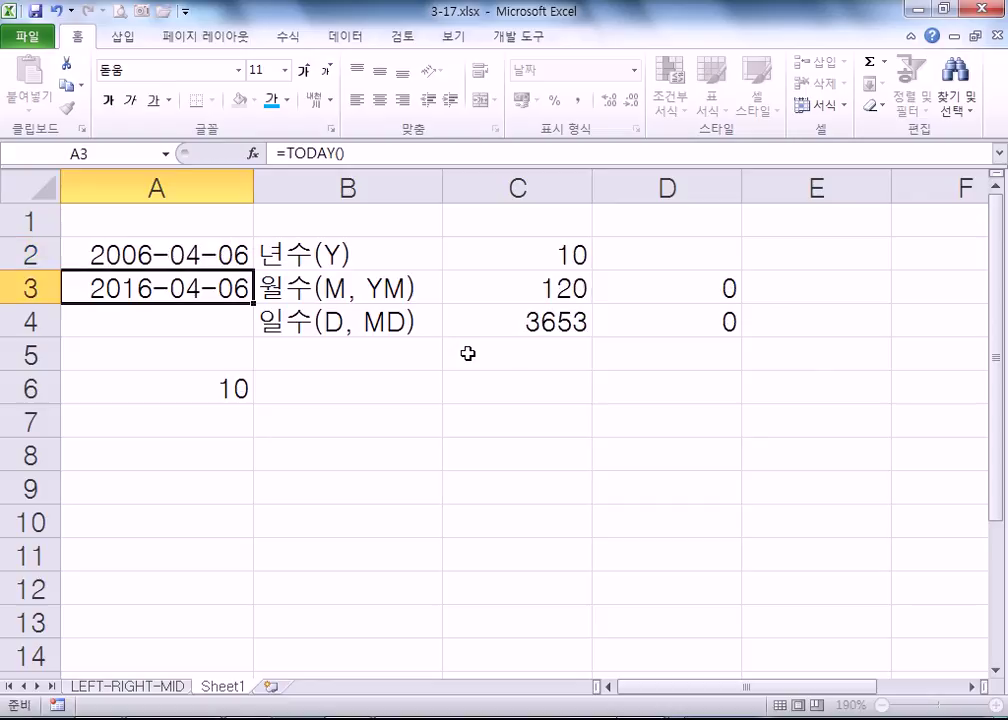
pyautogui.press('Up')
pyautogui.press('Down')
pyautogui.press('Up')
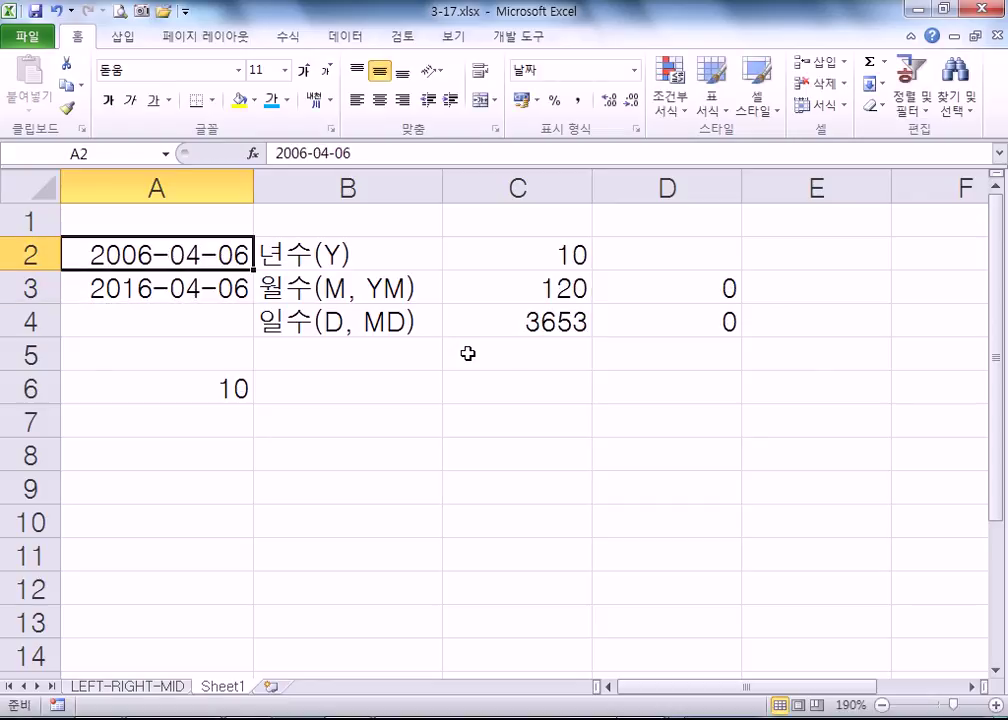
pyautogui.press('F2')
pyautogui.press('BackSpace')
pyautogui.write('7')
pyautogui.press('Return')
pyautogui.press('Up')
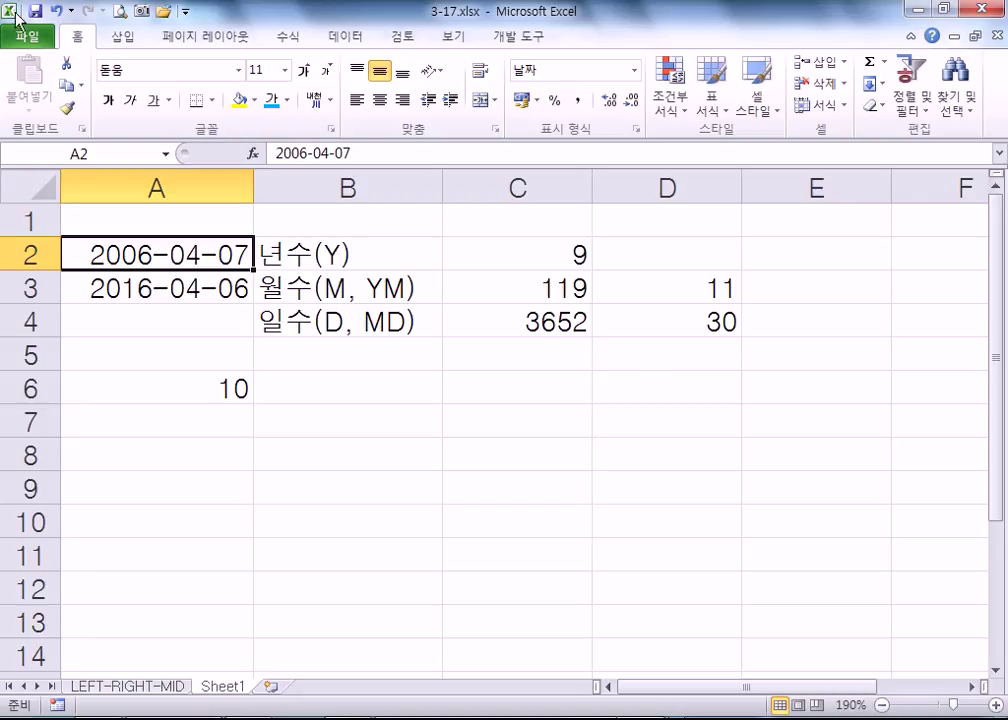
pyautogui.click(215, 290)
pyautogui.click(580, 254)
pyautogui.click(713, 285)
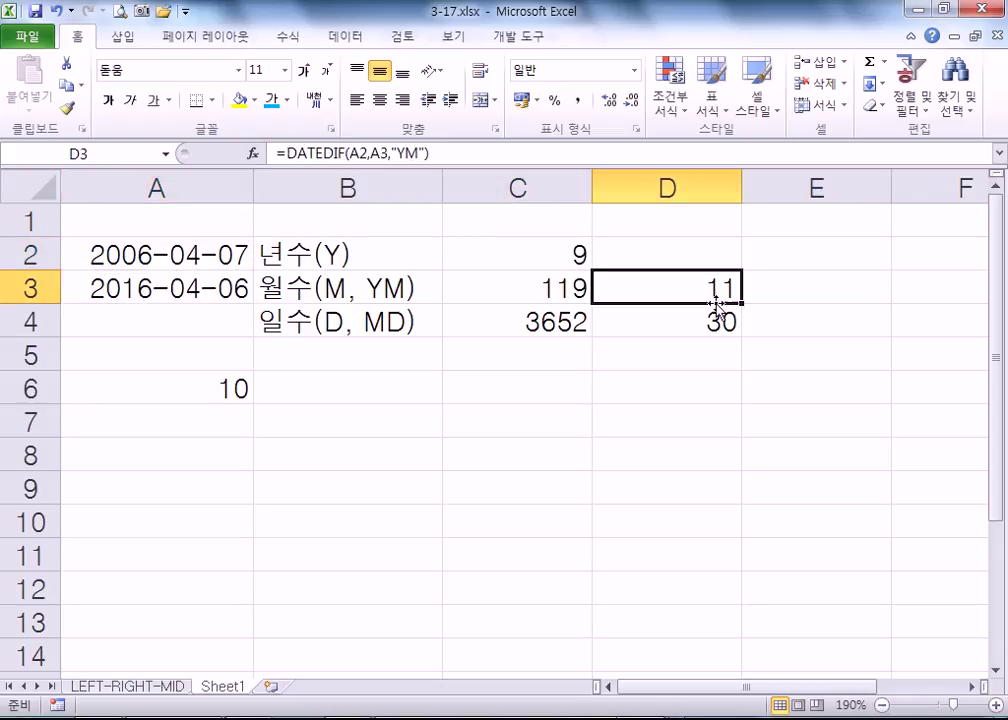
pyautogui.click(699, 323)
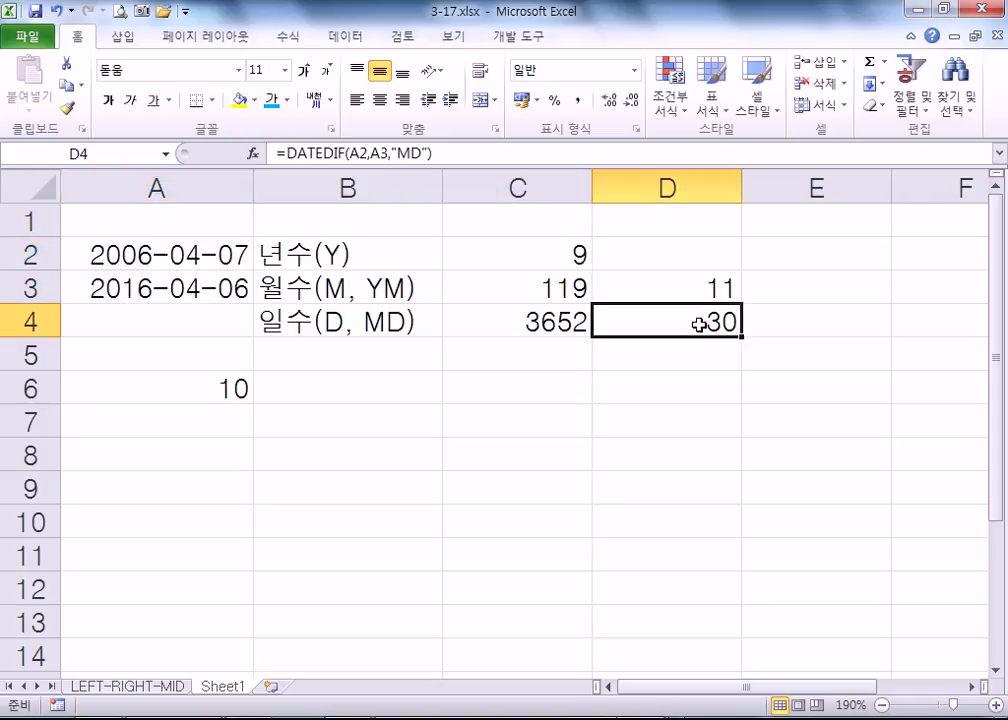
pyautogui.click(541, 262)
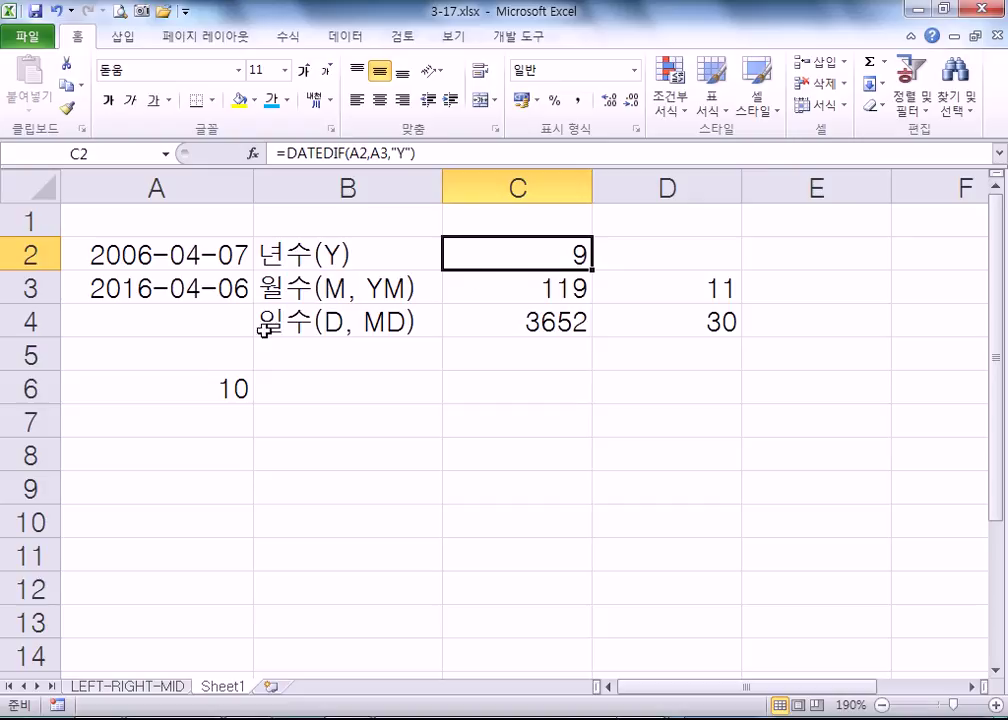
pyautogui.click(203, 380)
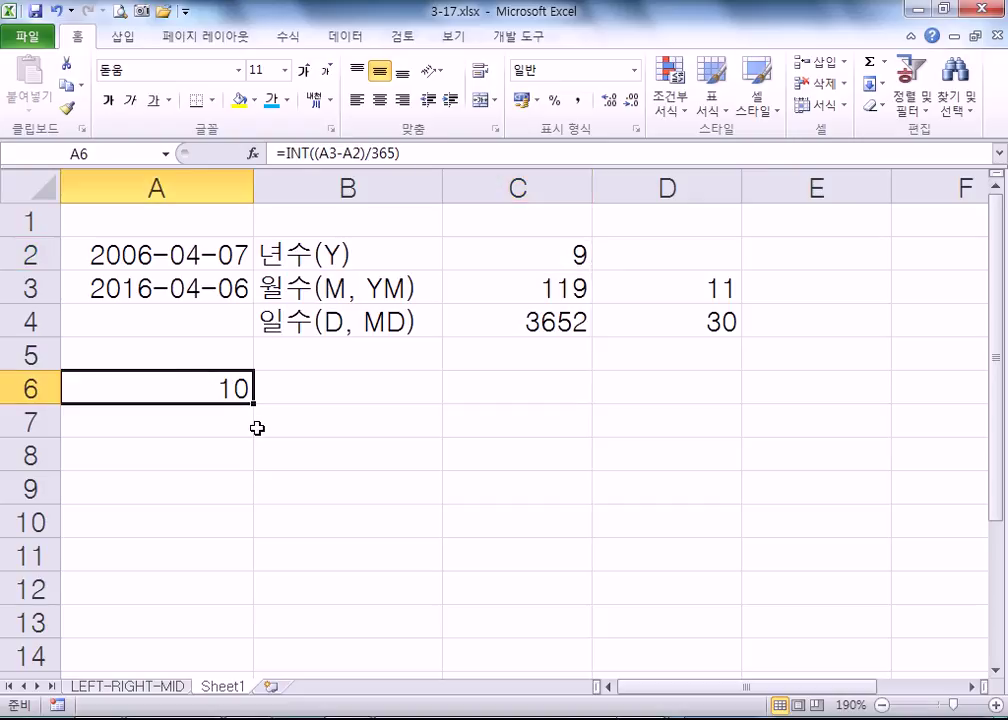
# - Change the divisor in A6's formula from 365 to 365.2422
pyautogui.press('F2')
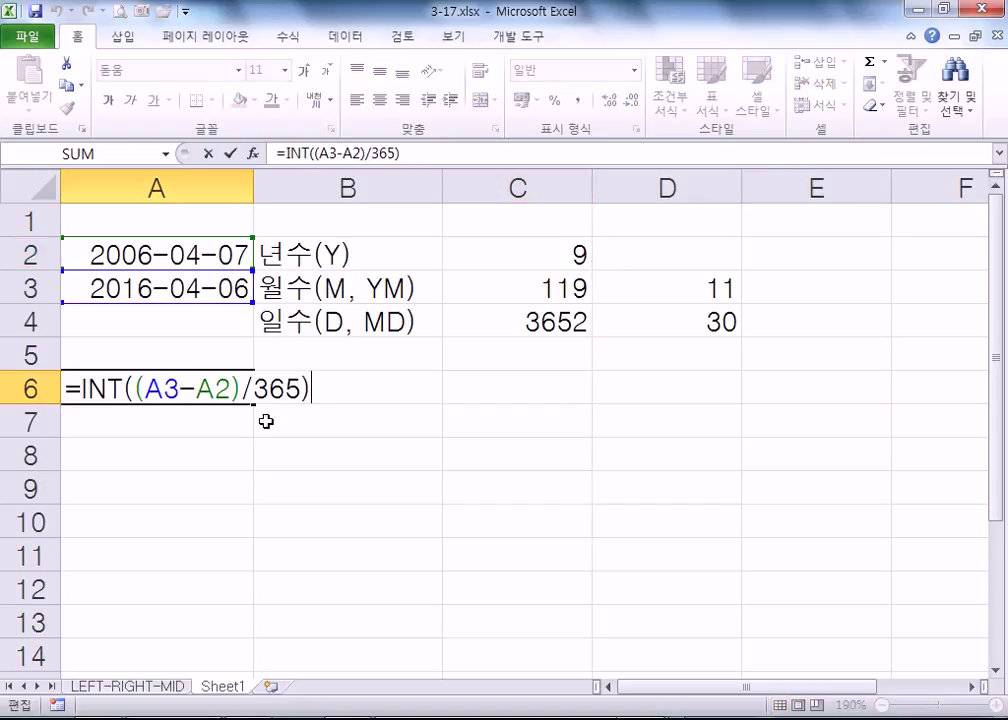
pyautogui.click(300, 388)
pyautogui.write('.2422')
pyautogui.press('Return')
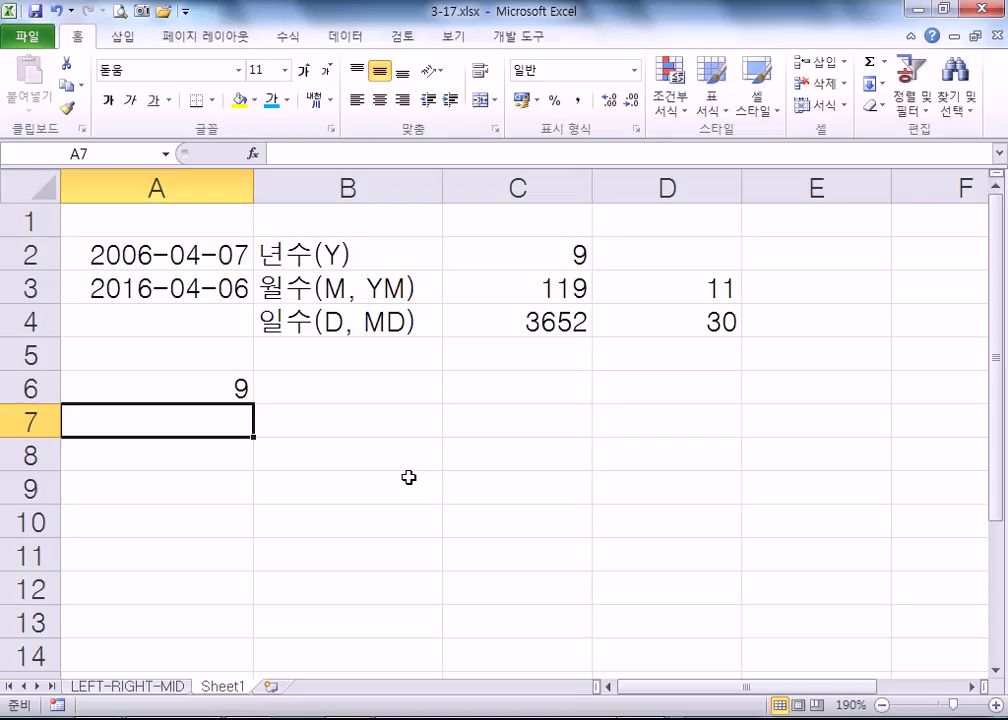
pyautogui.press('Up')
# - Replace the divisor with 360, making A6 =INT((A3-A2)/360)
pyautogui.press('F2')
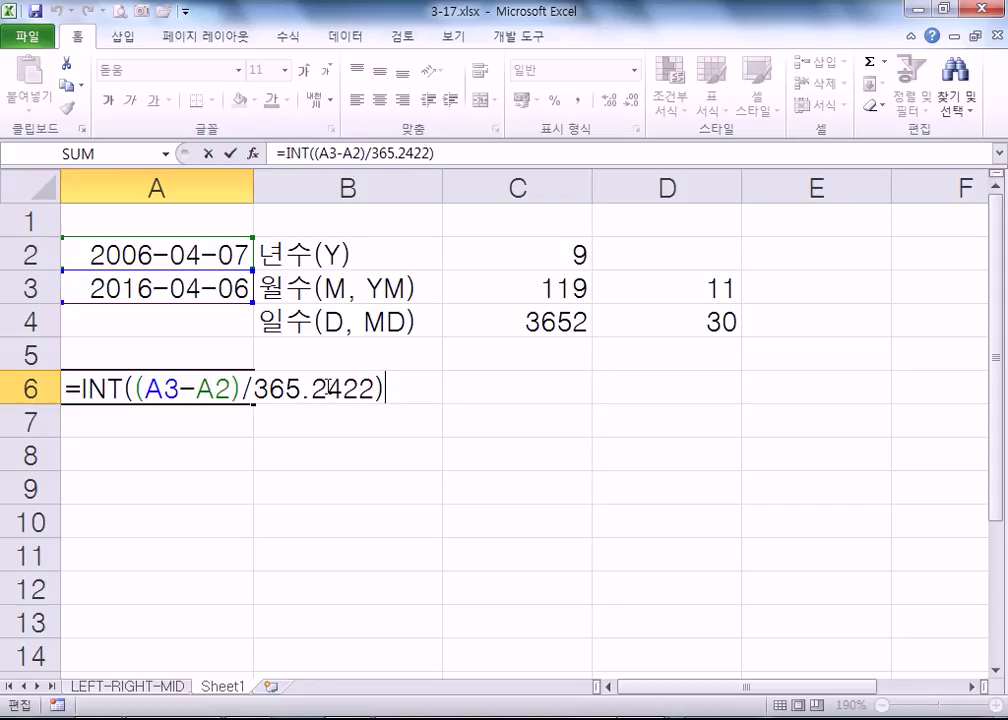
pyautogui.moveTo(284, 389); pyautogui.dragTo(374, 389)
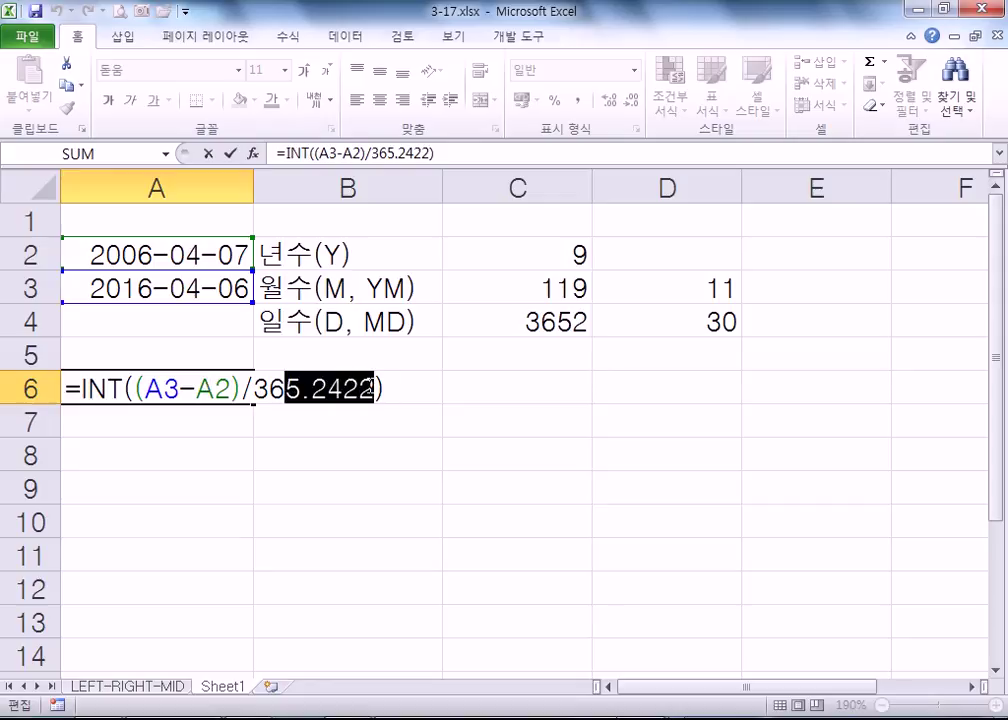
pyautogui.write('0')
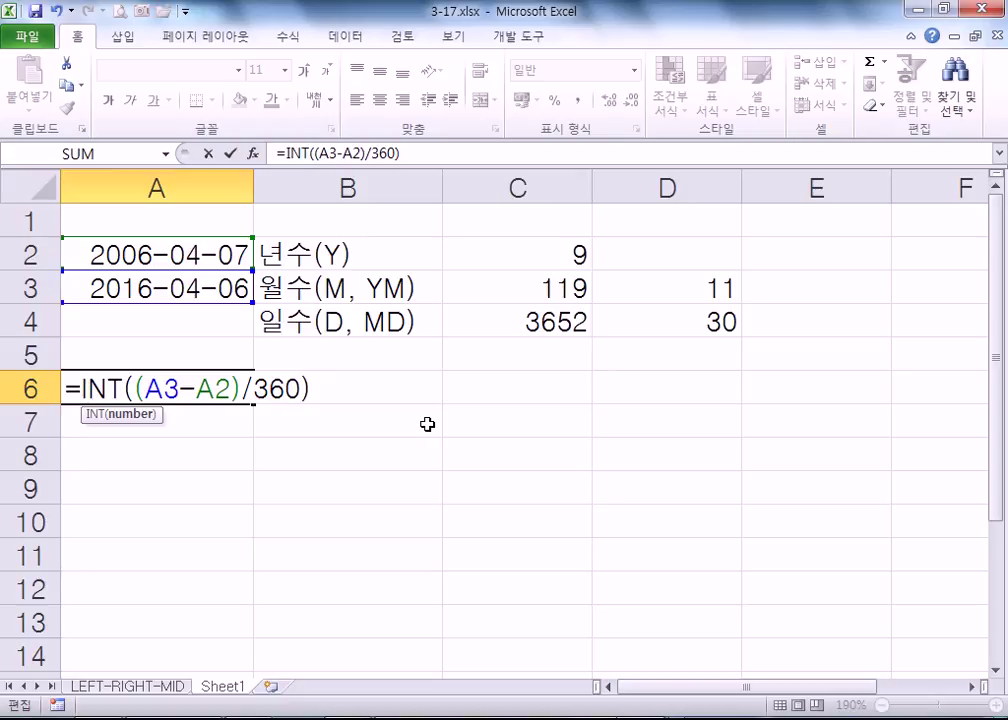
pyautogui.press('Return')
pyautogui.press('Up')
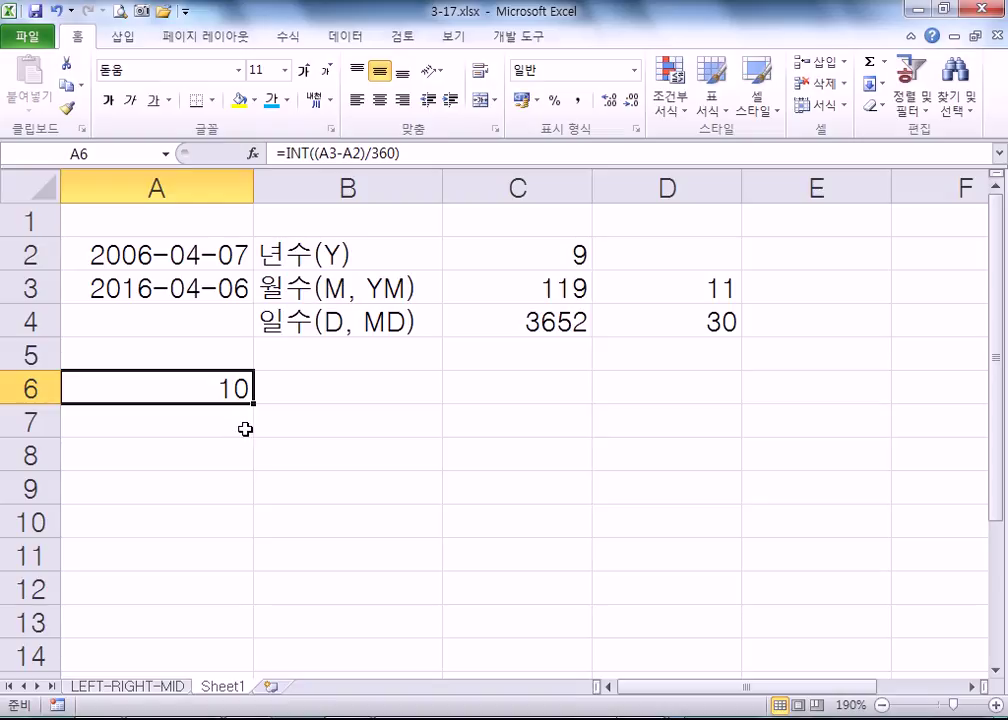
pyautogui.doubleClick(183, 389)
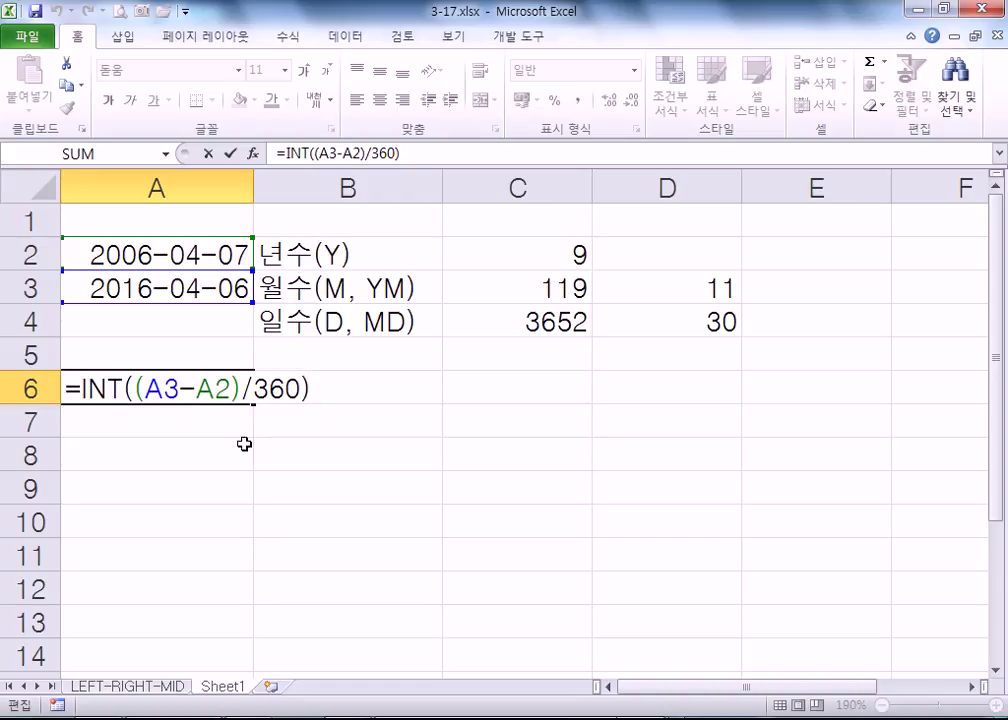
pyautogui.hotkey('ctrl', 'Return')
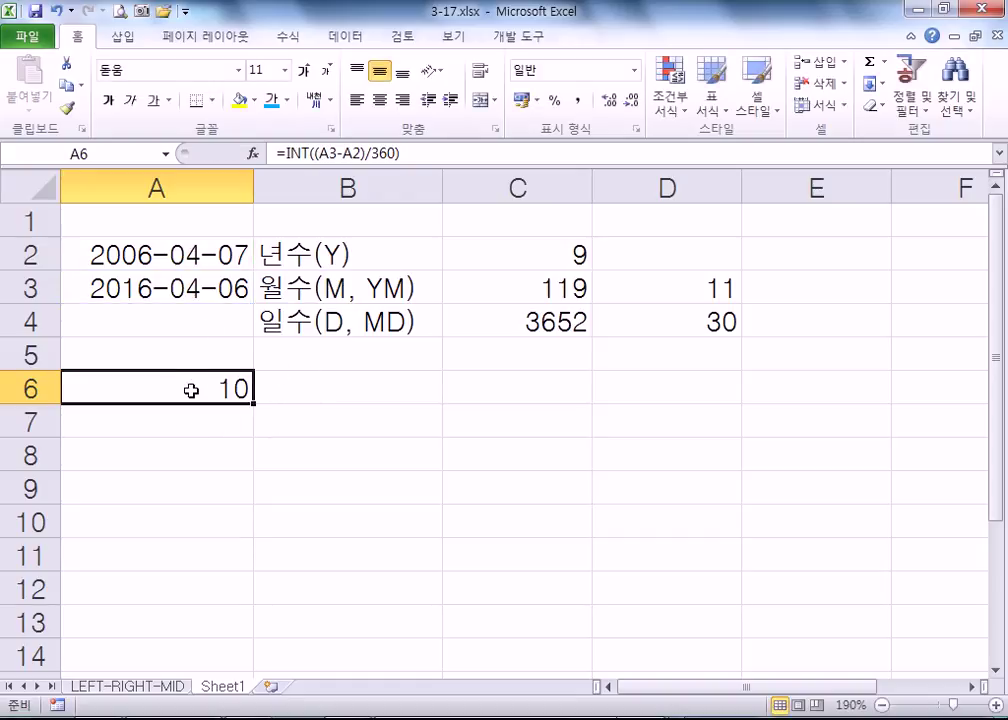
pyautogui.click(522, 258)
pyautogui.press('F2')
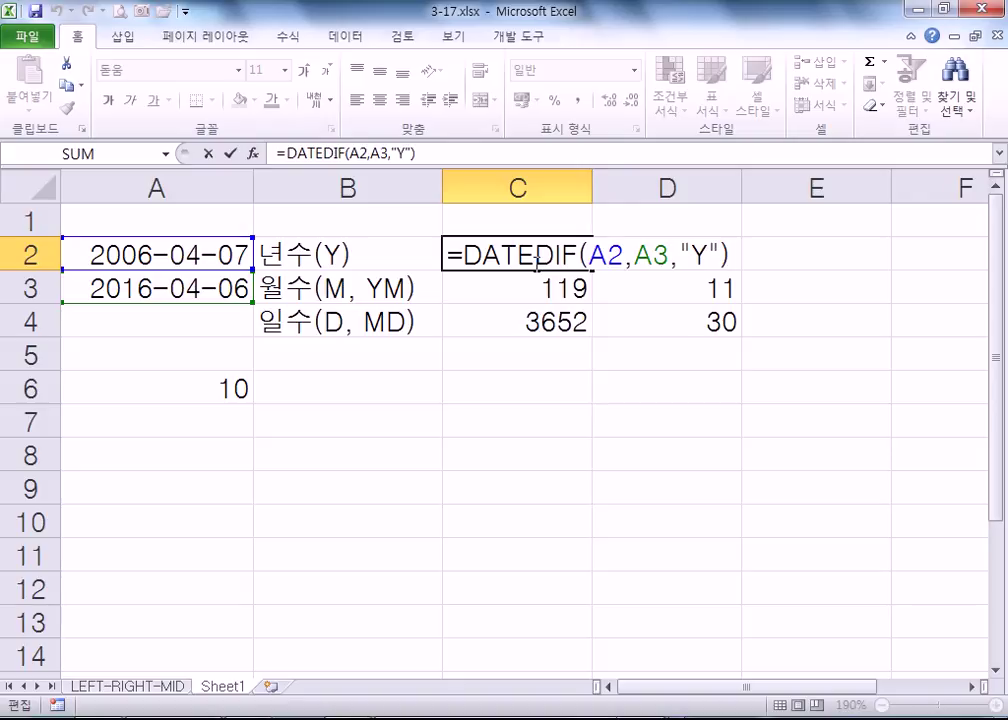
pyautogui.press('Escape')
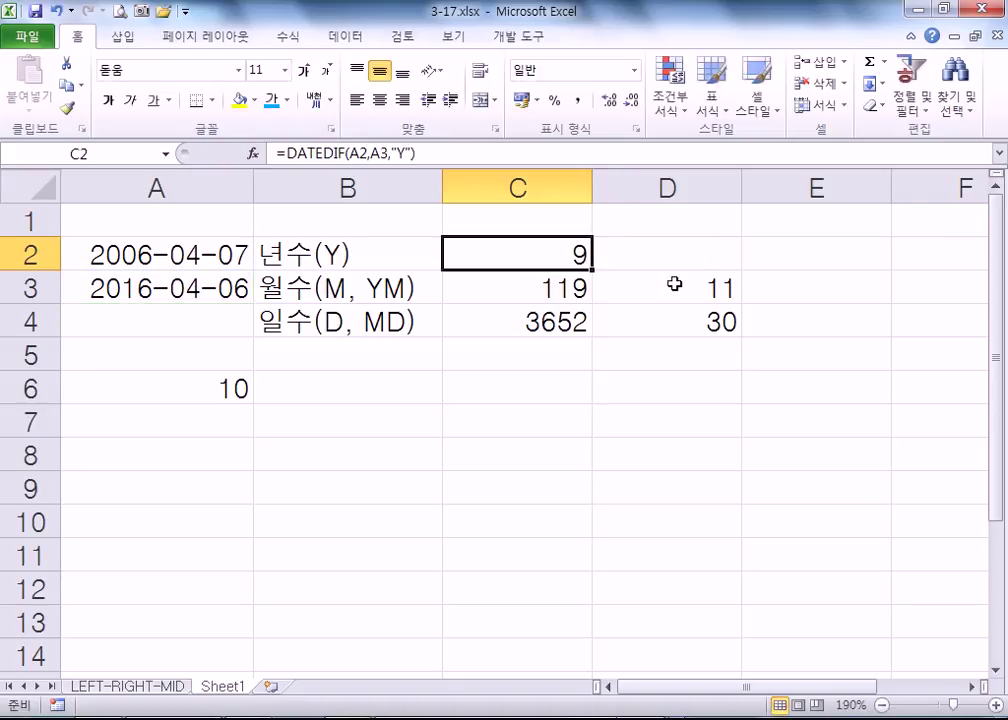
pyautogui.doubleClick(476, 288)
pyautogui.doubleClick(703, 289)
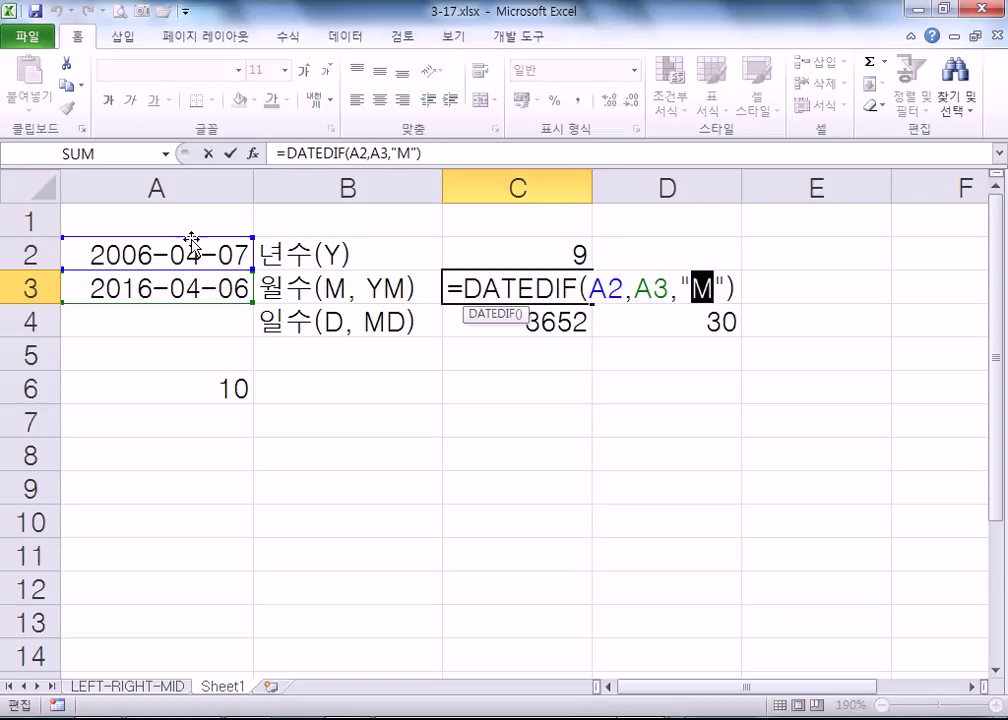
pyautogui.hotkey('ctrl', 'Return')
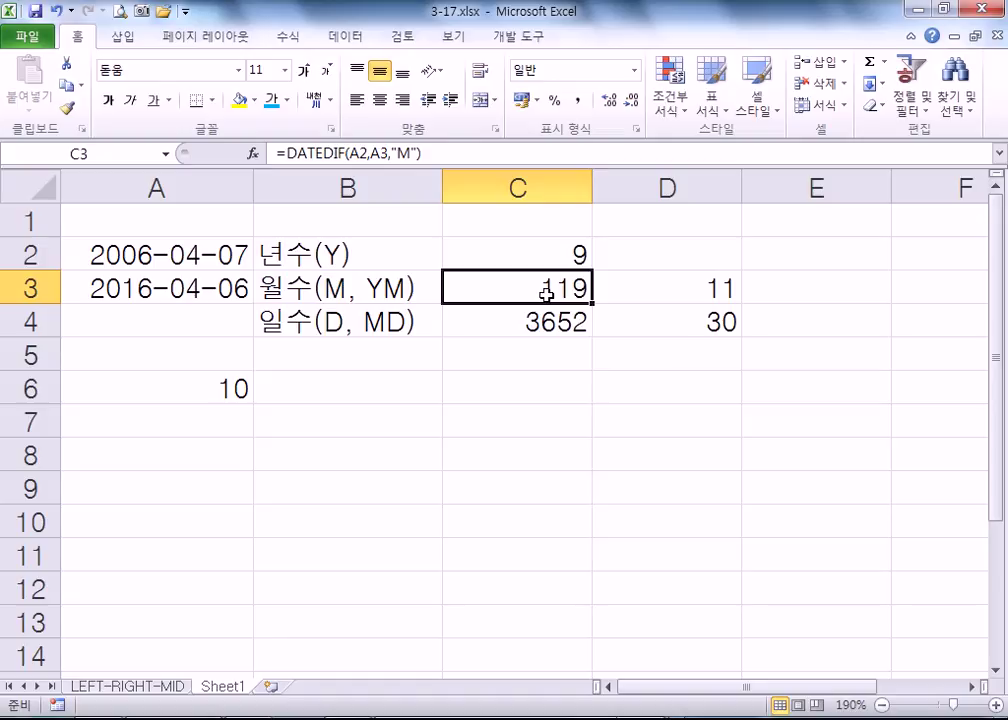
pyautogui.click(630, 288)
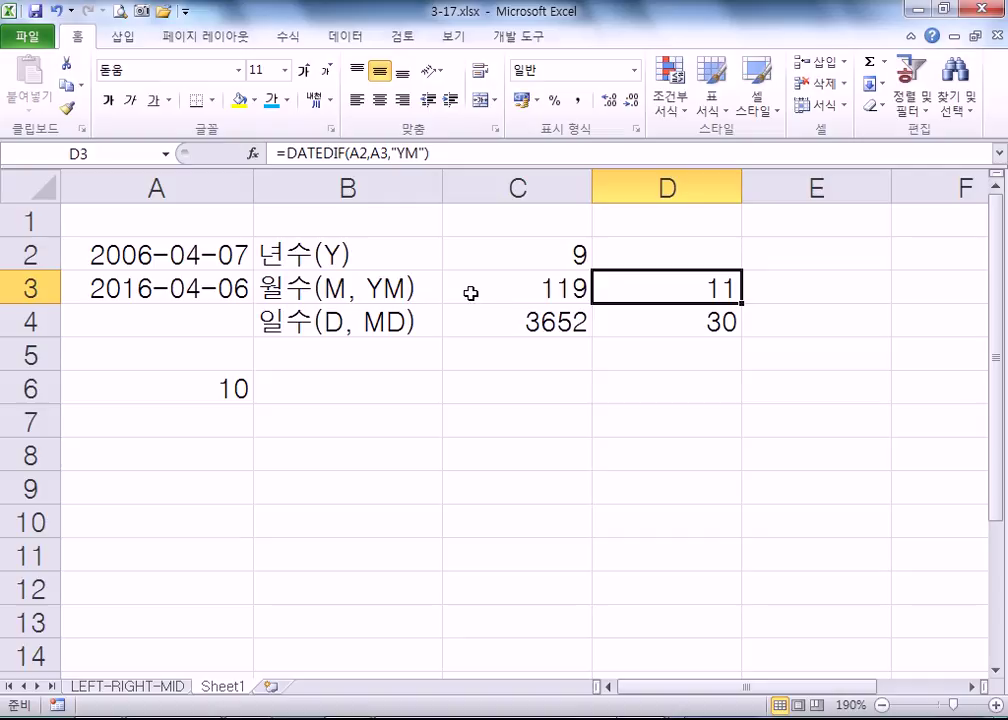
pyautogui.press('F2')
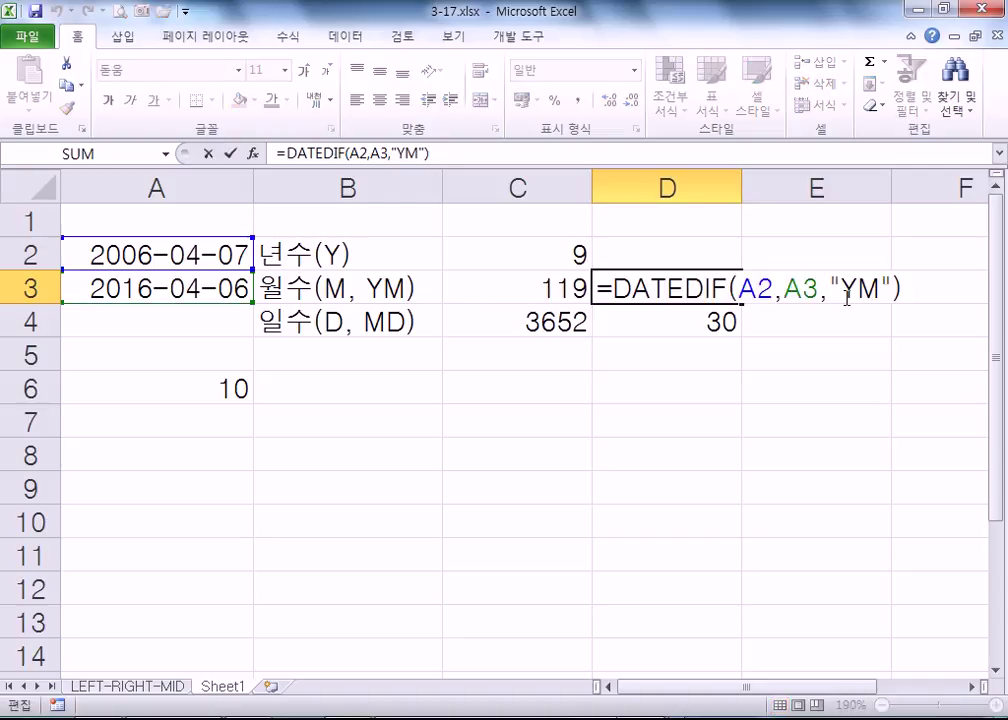
pyautogui.hotkey('ctrl', 'Return')
pyautogui.click(464, 318)
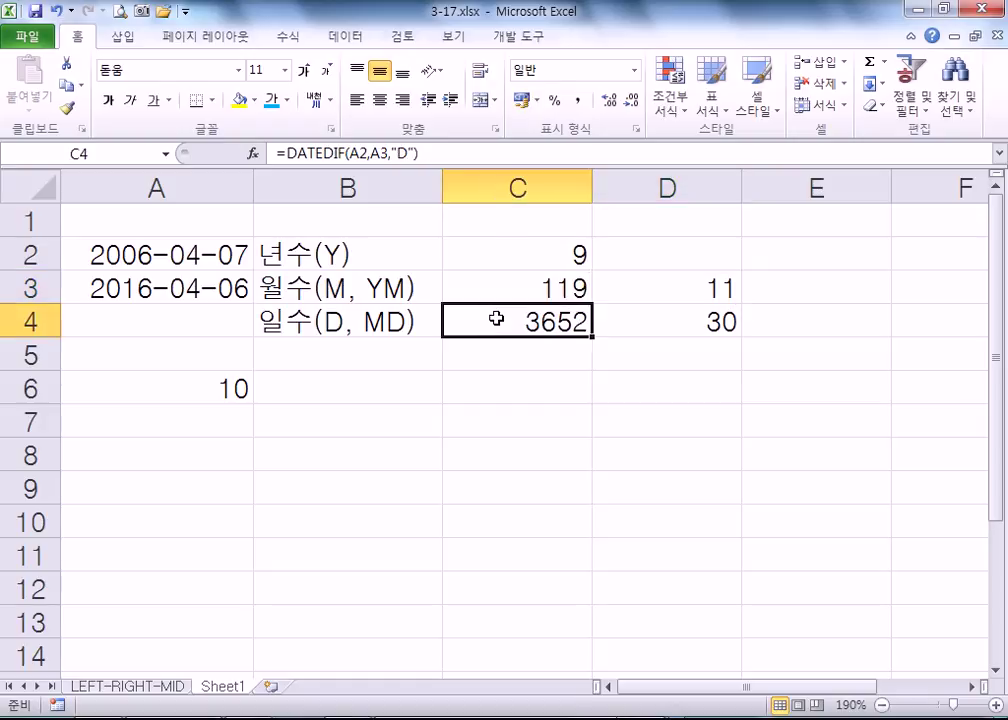
pyautogui.click(519, 258)
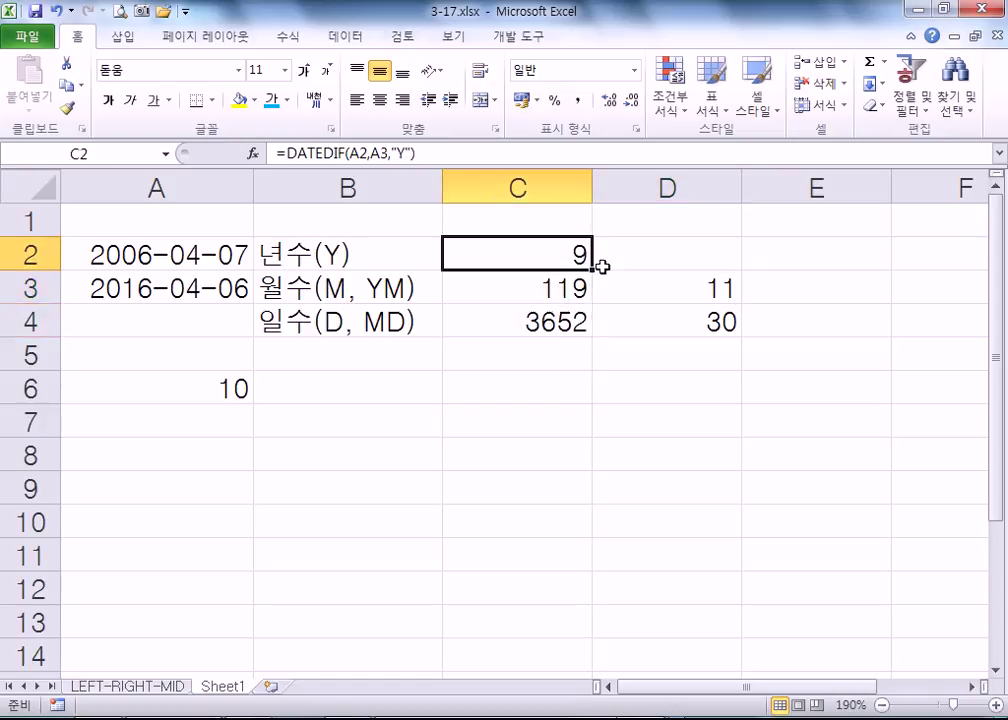
pyautogui.click(666, 289)
pyautogui.click(682, 322)
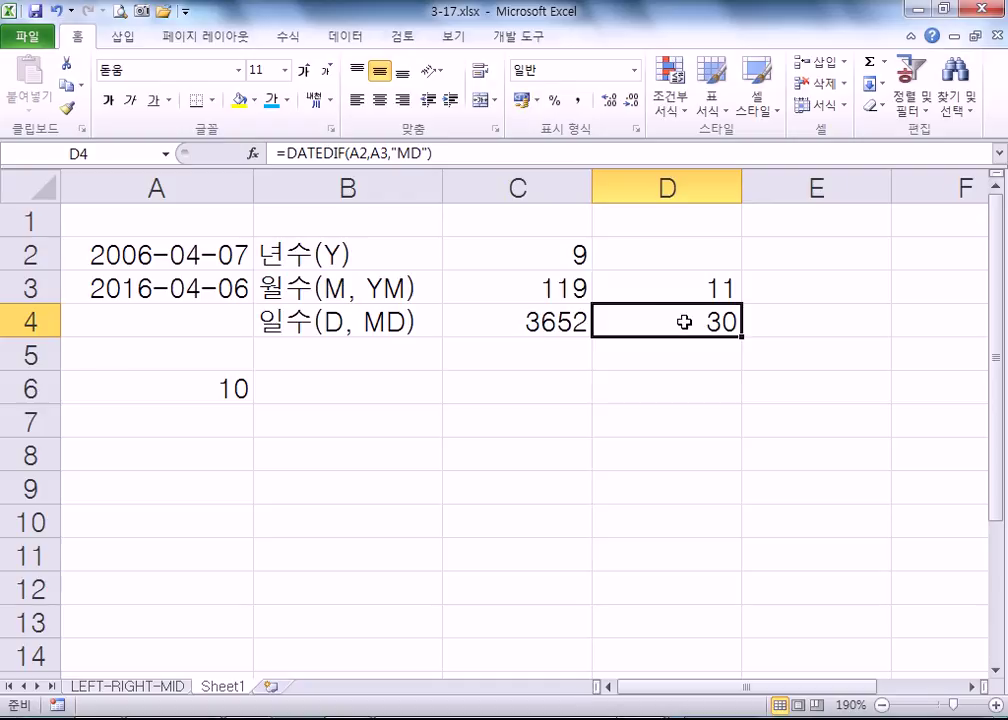
pyautogui.click(232, 250)
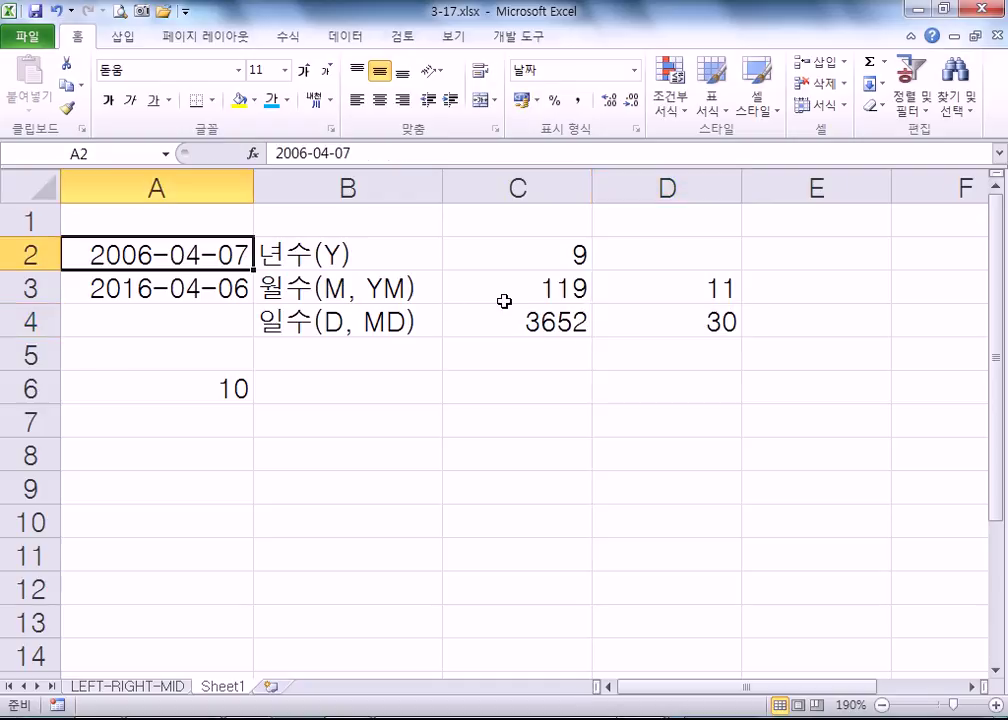
# - Change the start date in A2 to 2006-04-06 and check the C2, D3, D4 results
pyautogui.press('F2')
pyautogui.press('BackSpace')
pyautogui.write('6')
pyautogui.press('Return')
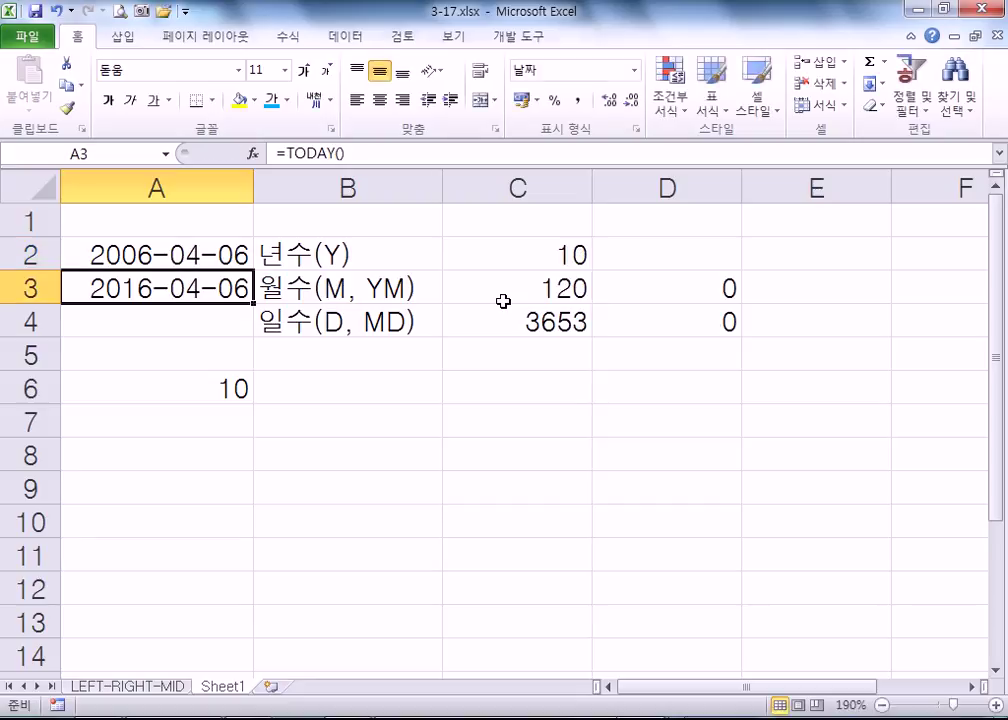
pyautogui.click(532, 257)
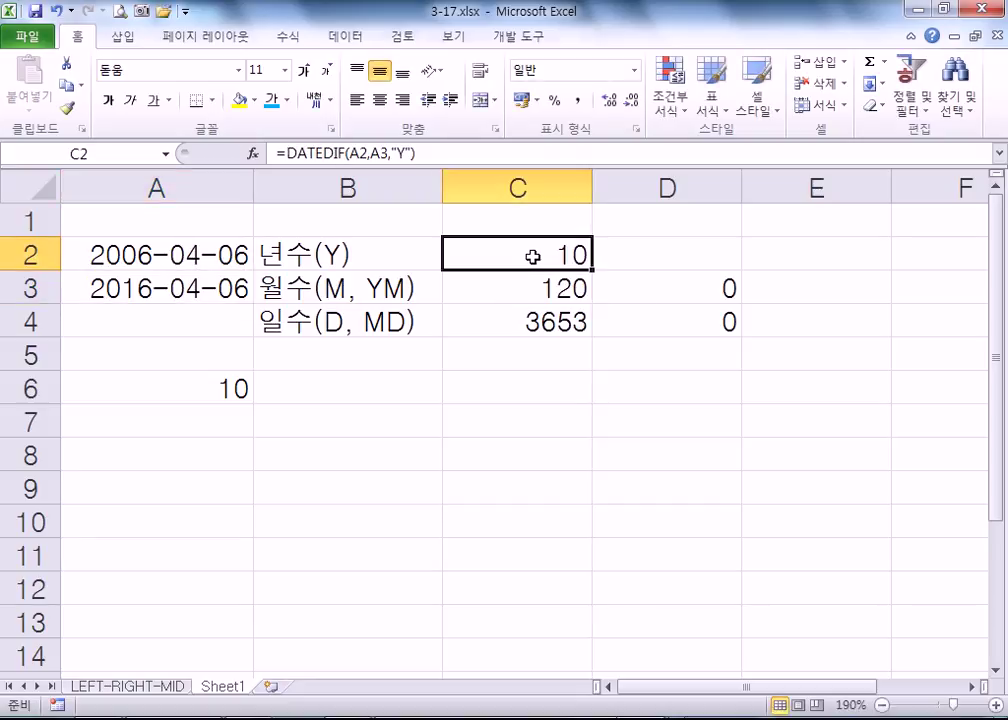
pyautogui.click(689, 322)
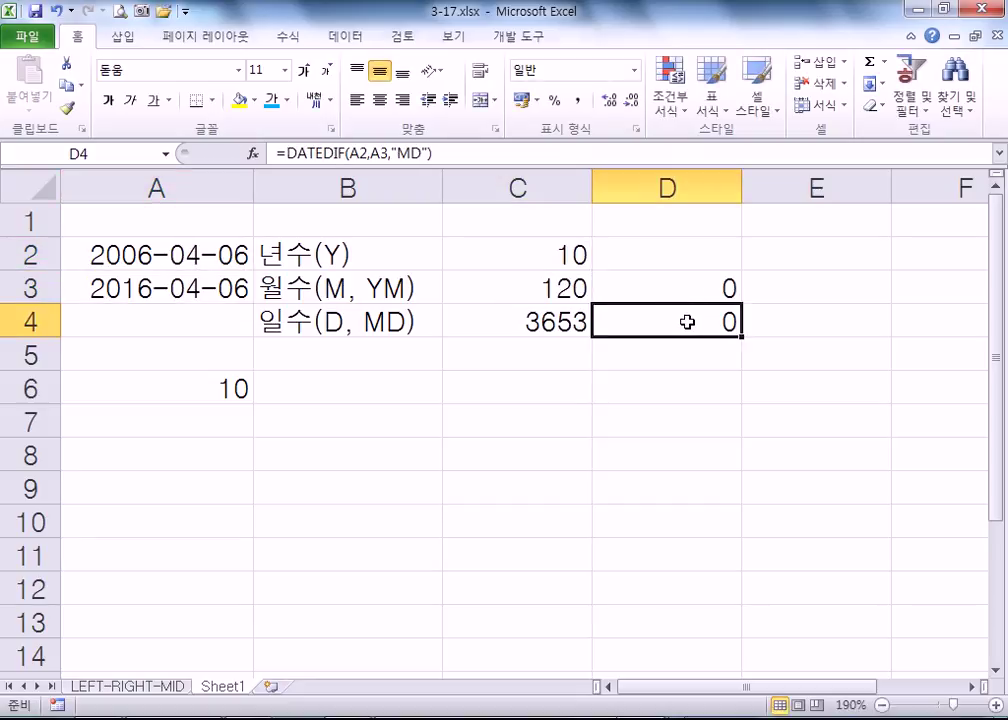
pyautogui.click(545, 255)
pyautogui.click(637, 284)
pyautogui.click(657, 320)
pyautogui.click(560, 251)
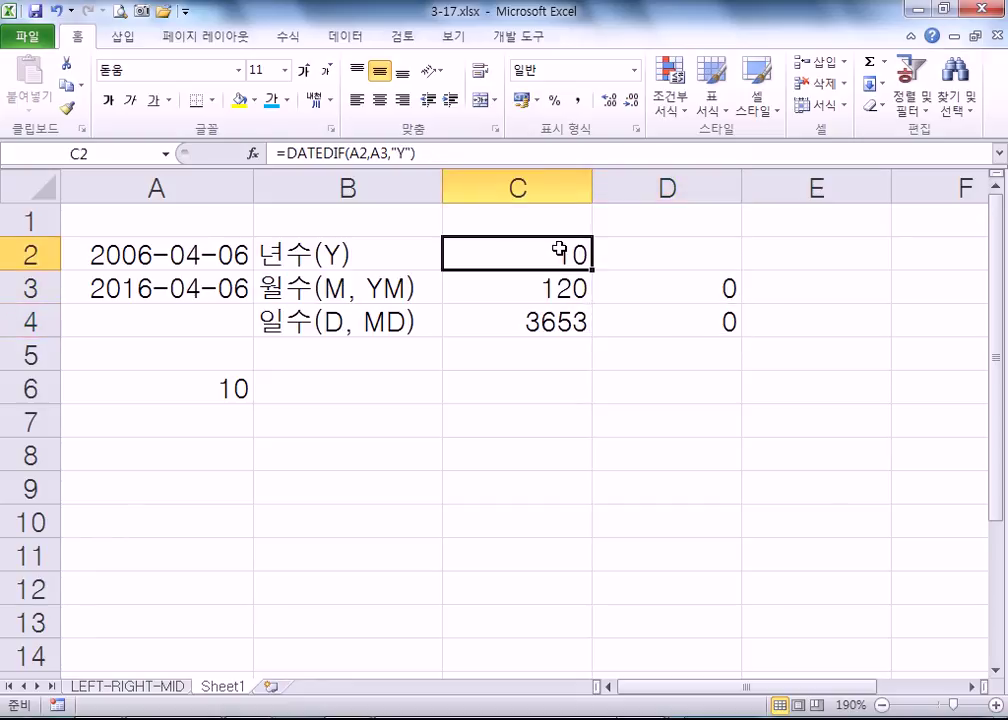
# - Correct the start date to 2006-04-05 and check the years, months and days results
pyautogui.doubleClick(238, 256)
pyautogui.moveTo(250, 256); pyautogui.dragTo(234, 256)
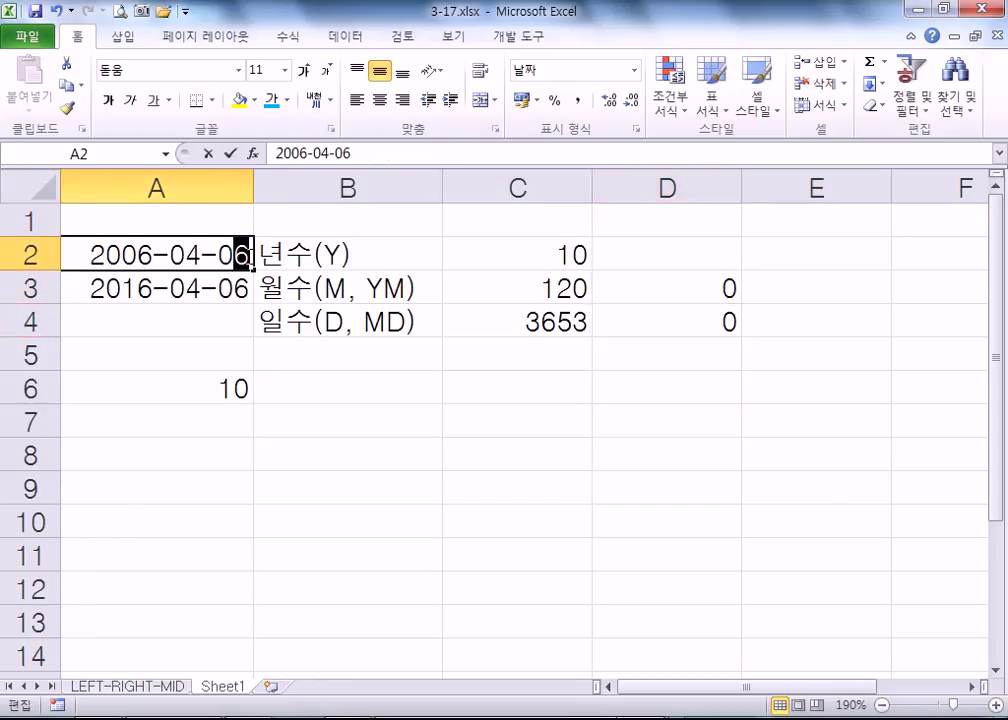
pyautogui.write('4')
pyautogui.press('BackSpace')
pyautogui.write('5')
pyautogui.press('Return')
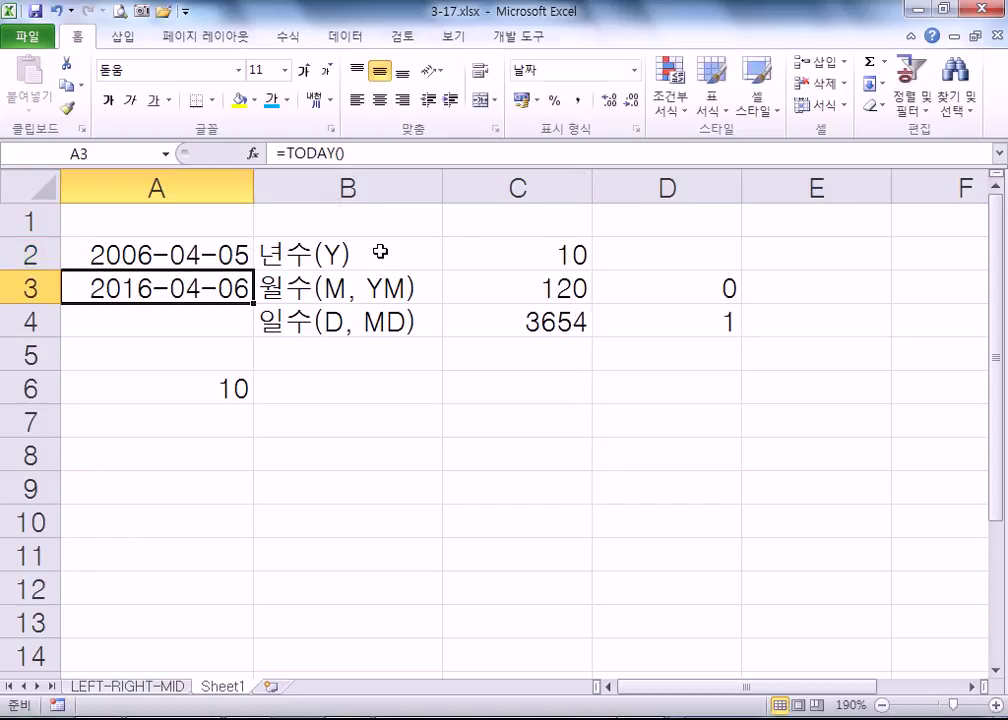
pyautogui.click(561, 255)
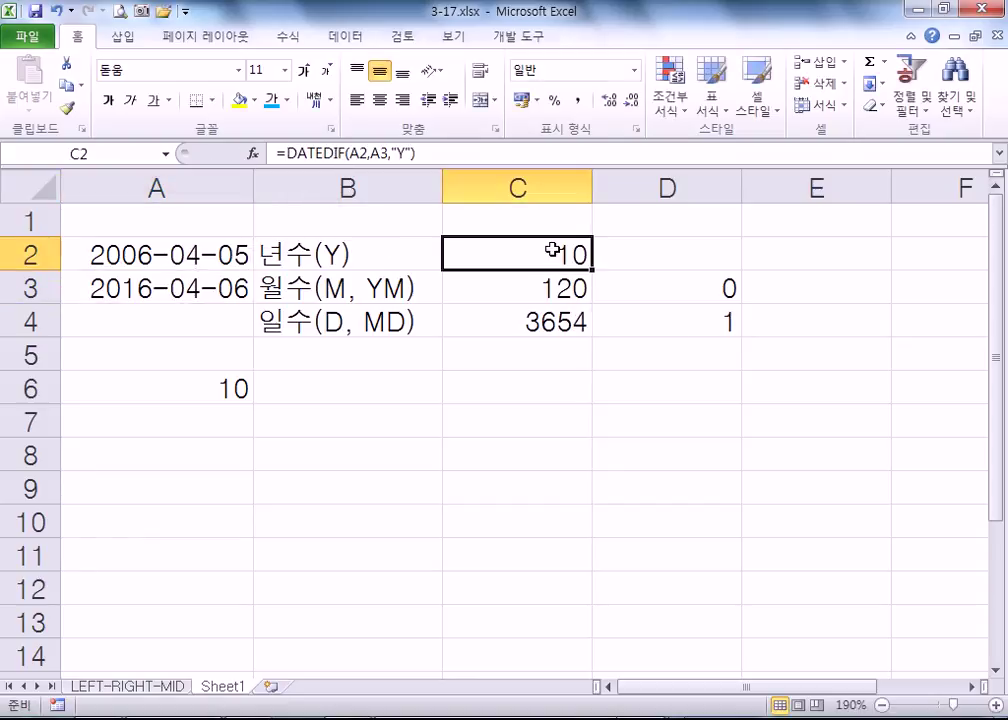
pyautogui.click(671, 289)
pyautogui.click(681, 318)
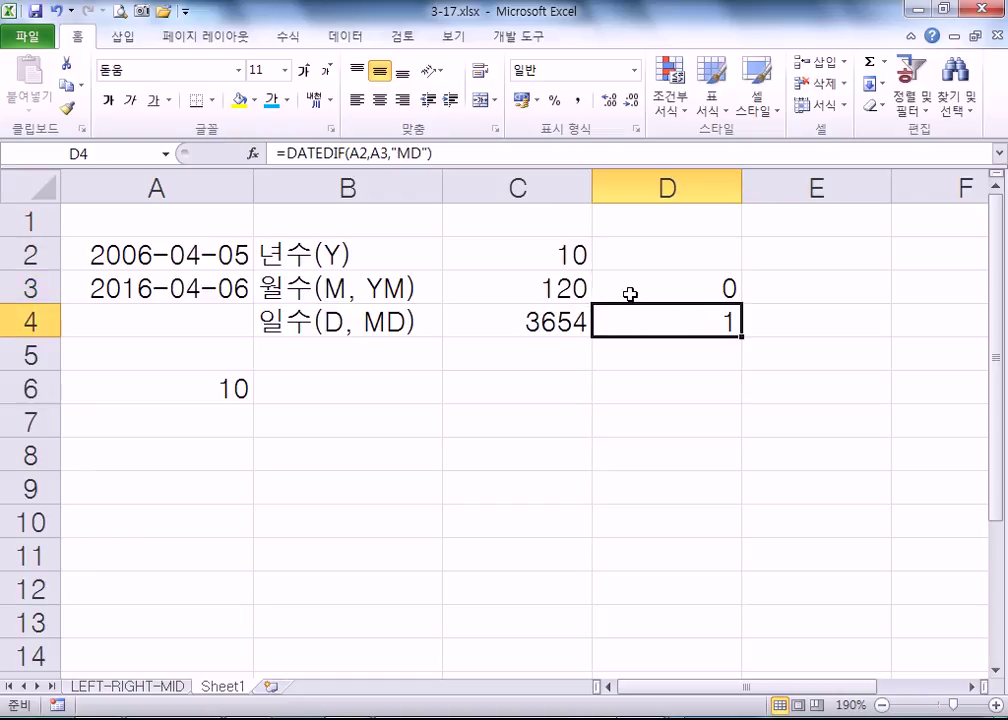
# - Inspect the C4, D4, C3, D3 and C2 DATEDIF formulas without changing them
pyautogui.doubleClick(567, 320)
pyautogui.click(650, 322)
pyautogui.doubleClick(655, 322)
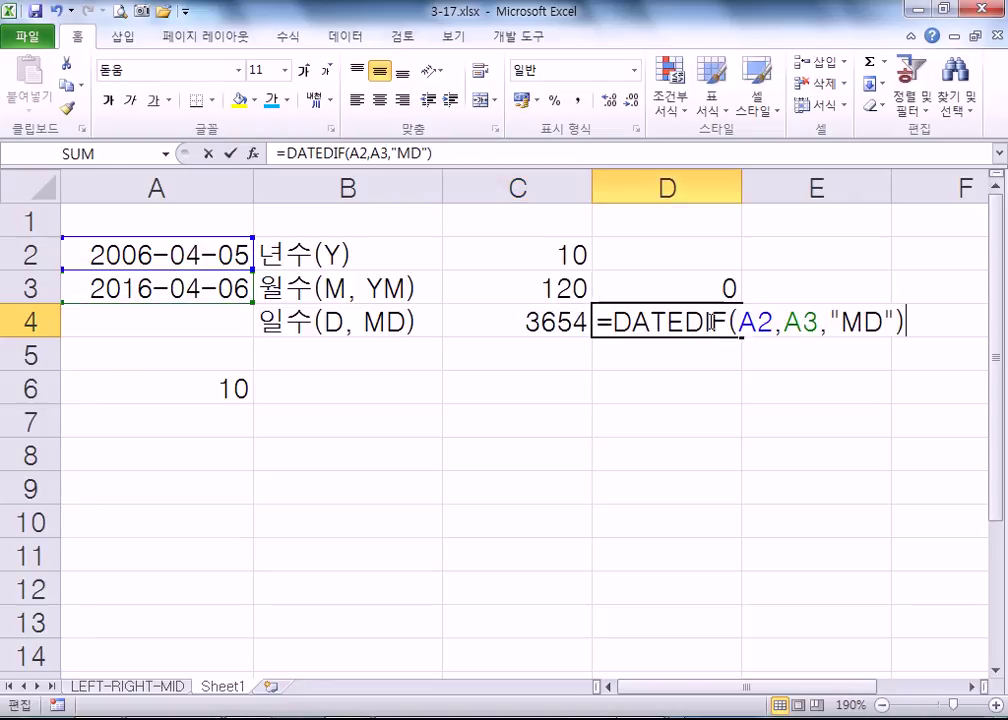
pyautogui.press('Escape')
pyautogui.doubleClick(567, 285)
pyautogui.press('Escape')
pyautogui.doubleClick(648, 291)
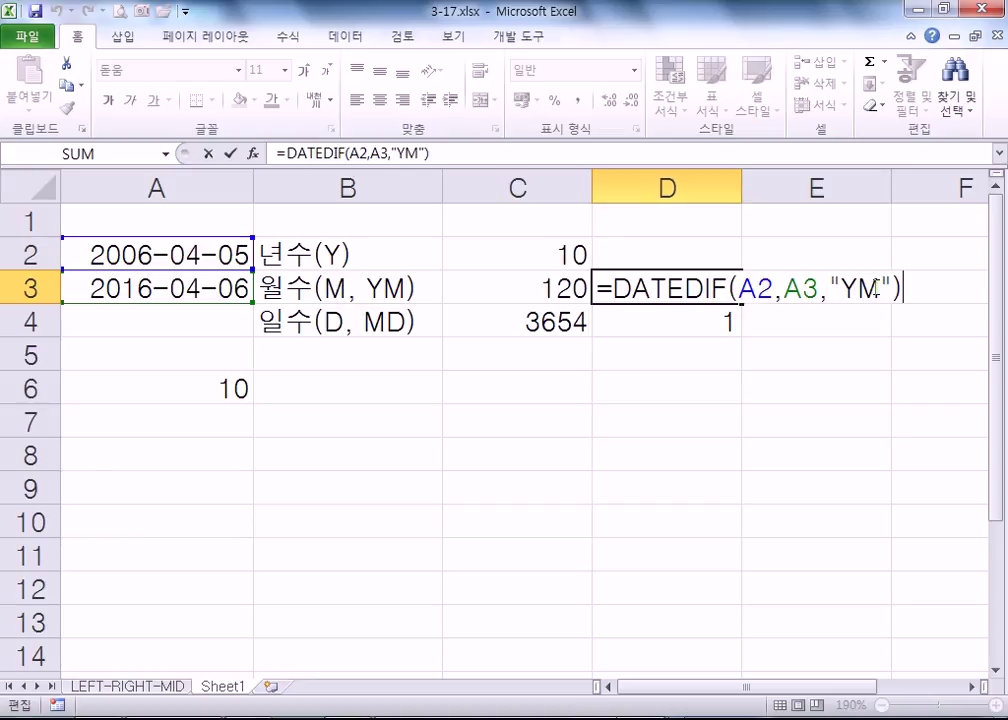
pyautogui.press('Escape')
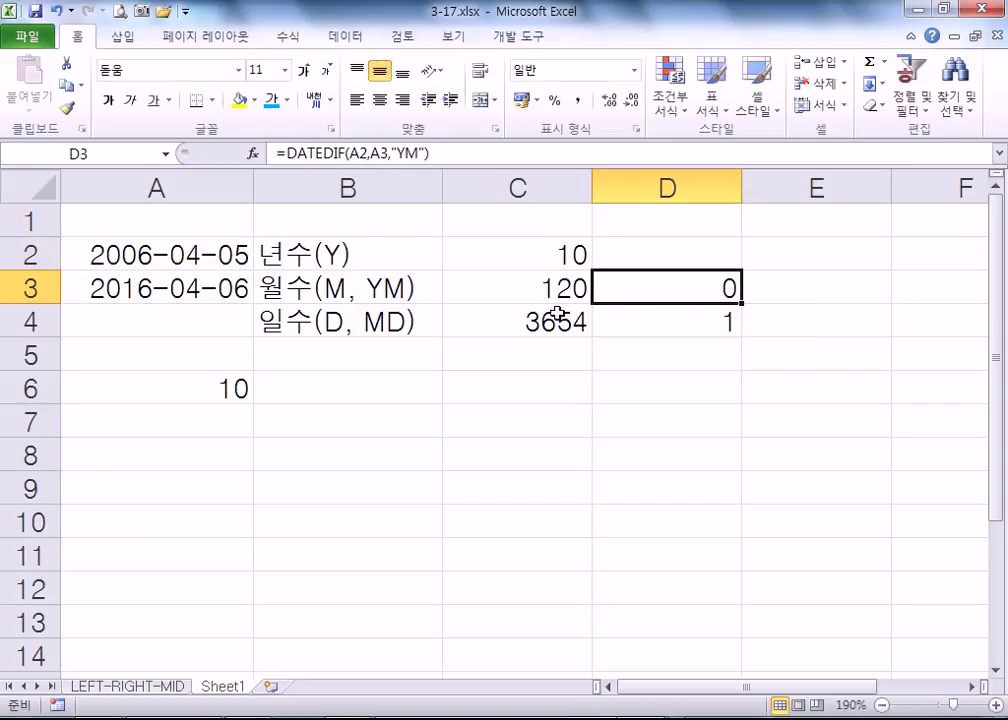
pyautogui.click(497, 253)
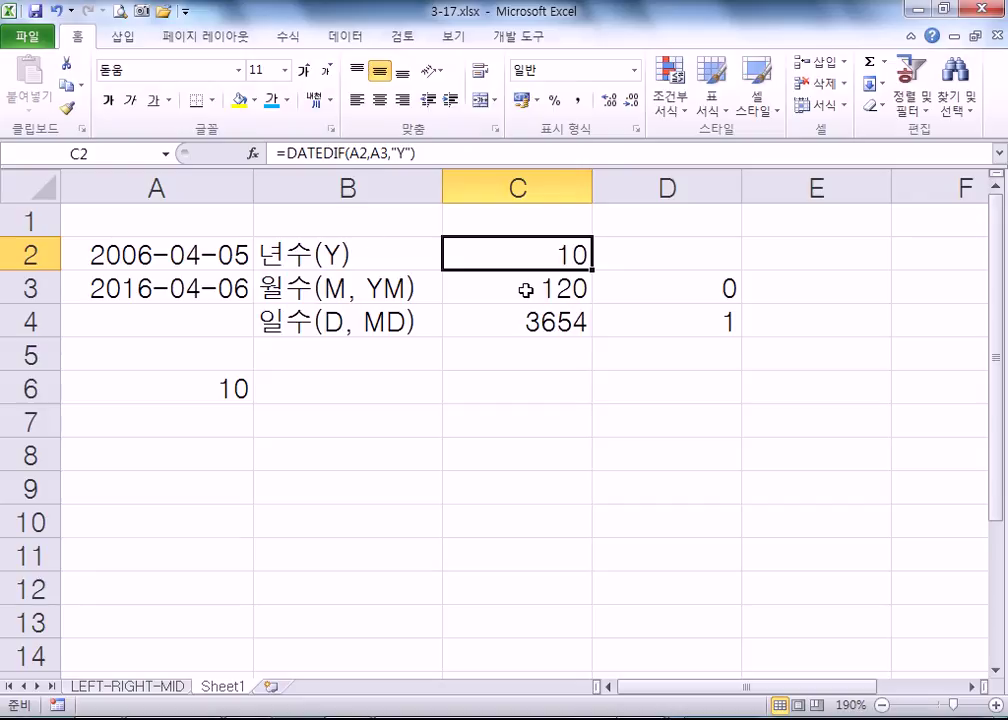
# - Change the start date in A2 to 2006-04-07, via 2006-04-06, and check C2's years
pyautogui.doubleClick(222, 256)
pyautogui.moveTo(234, 256); pyautogui.dragTo(247, 256)
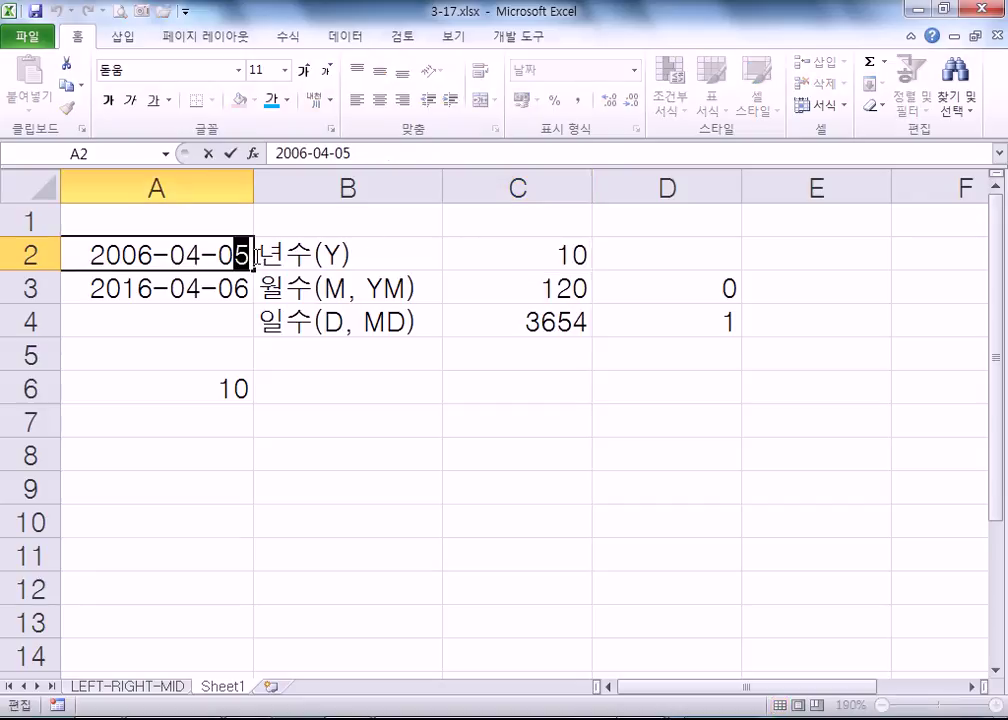
pyautogui.write('6')
pyautogui.press('Return')
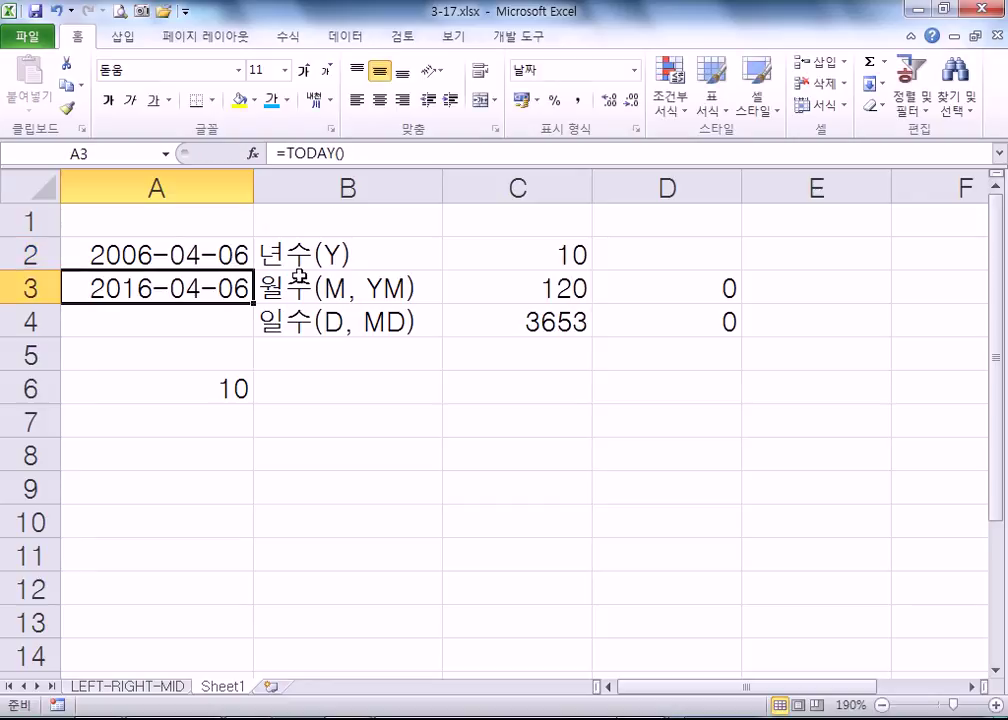
pyautogui.click(228, 250)
pyautogui.doubleClick(227, 250)
pyautogui.write('07')
pyautogui.press('Return')
pyautogui.click(486, 246)
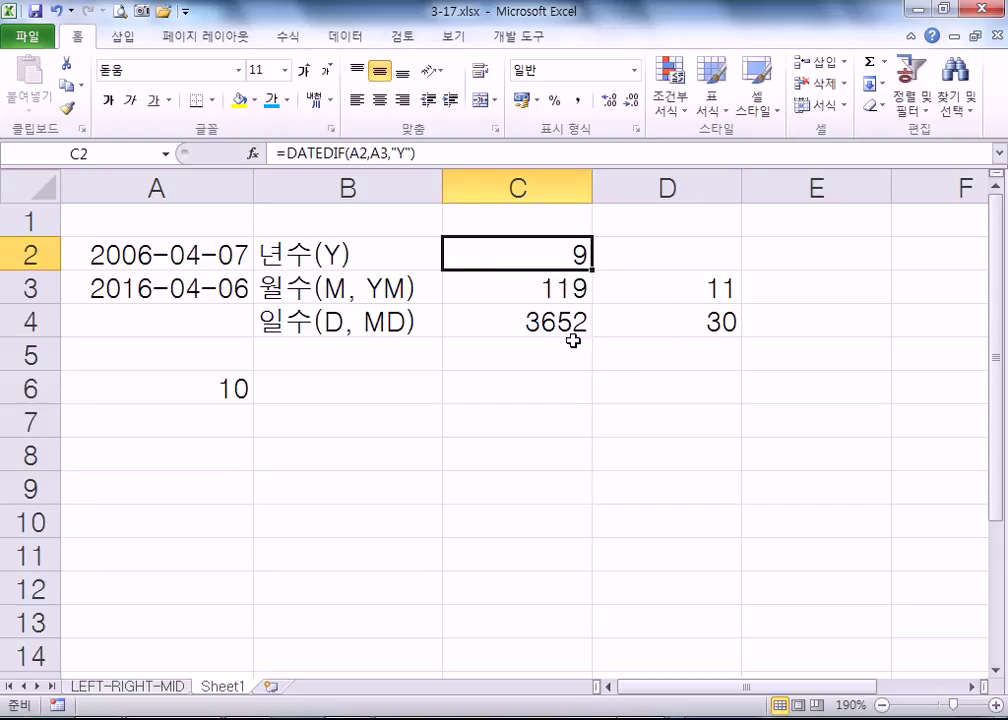
pyautogui.click(207, 389)
pyautogui.doubleClick(210, 389)
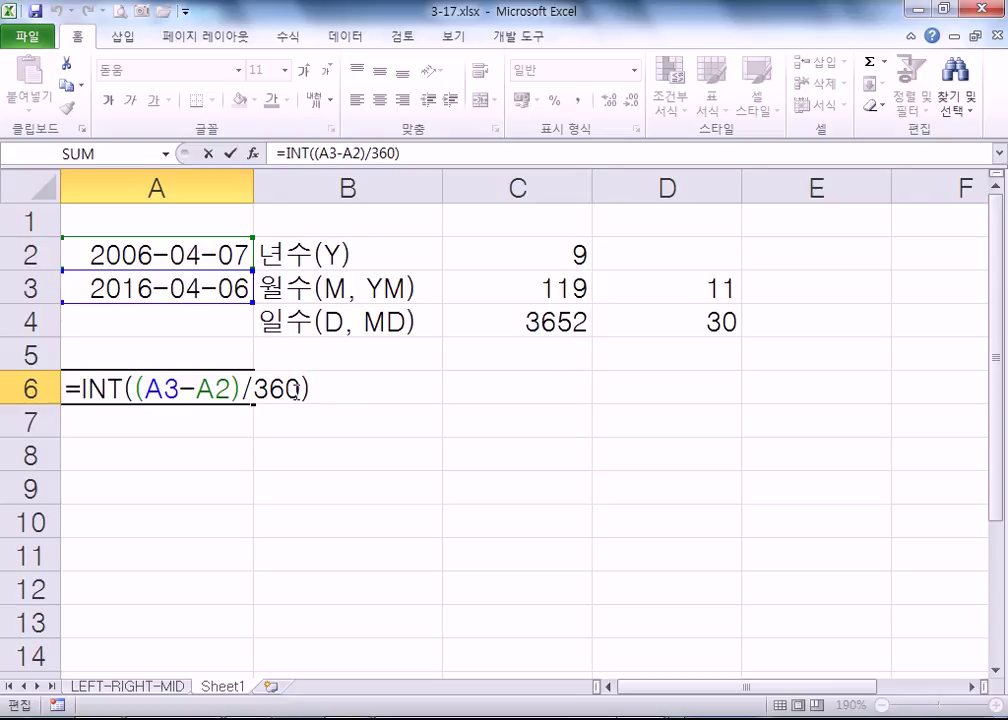
pyautogui.click(90, 388)
pyautogui.hotkey('shift', 'Right')
pyautogui.hotkey('shift', 'Right')
pyautogui.hotkey('shift', 'Right')
pyautogui.hotkey('shift', 'Right')
pyautogui.press('Delete')
pyautogui.press('Return')
pyautogui.press('Return')
pyautogui.click(92, 396)
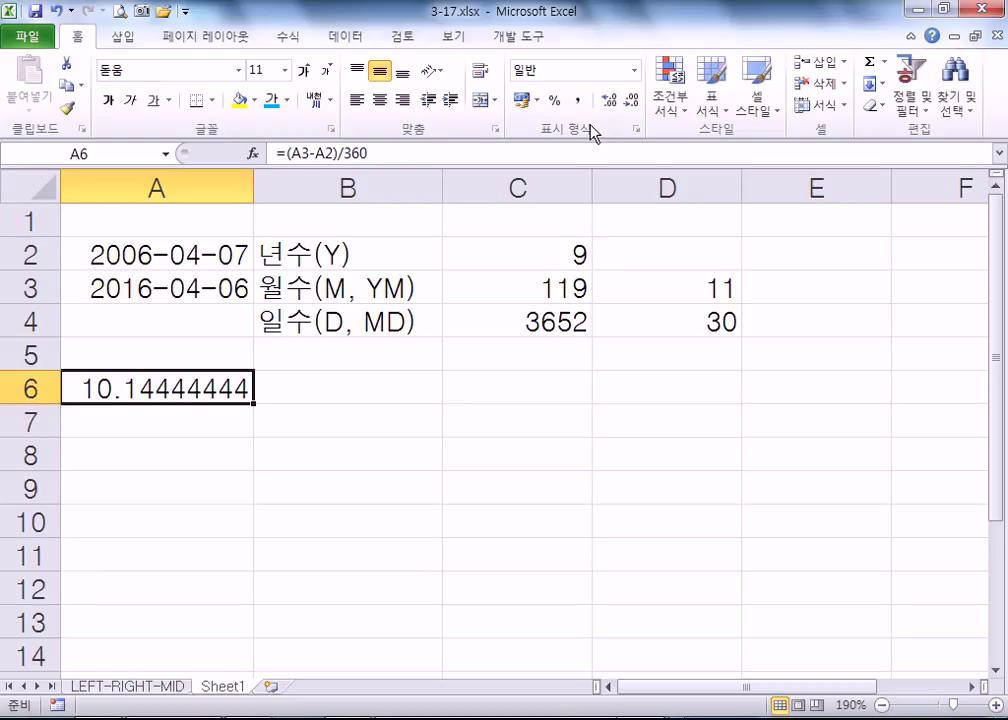
pyautogui.click(579, 101)
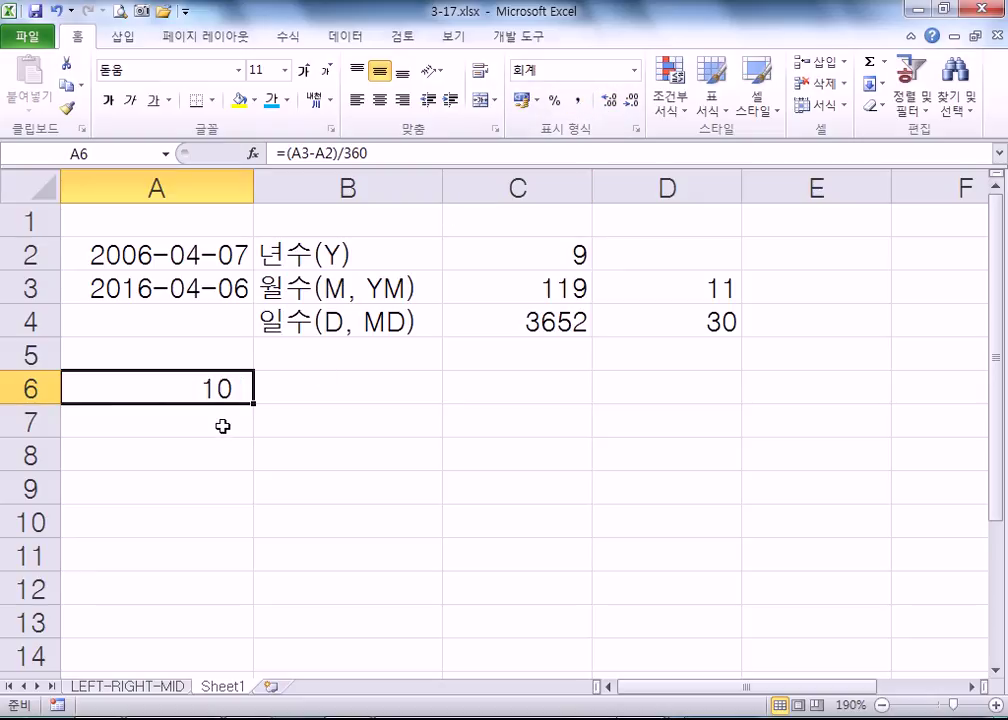
pyautogui.hotkey('ctrl', 'z')
pyautogui.doubleClick(167, 400)
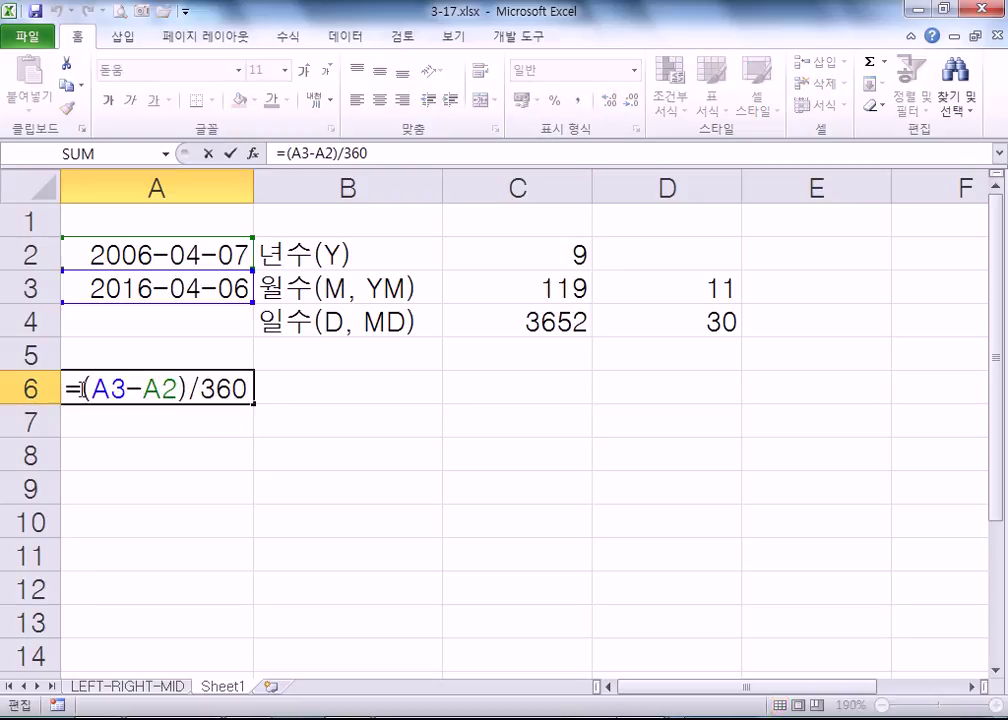
pyautogui.press('Escape')
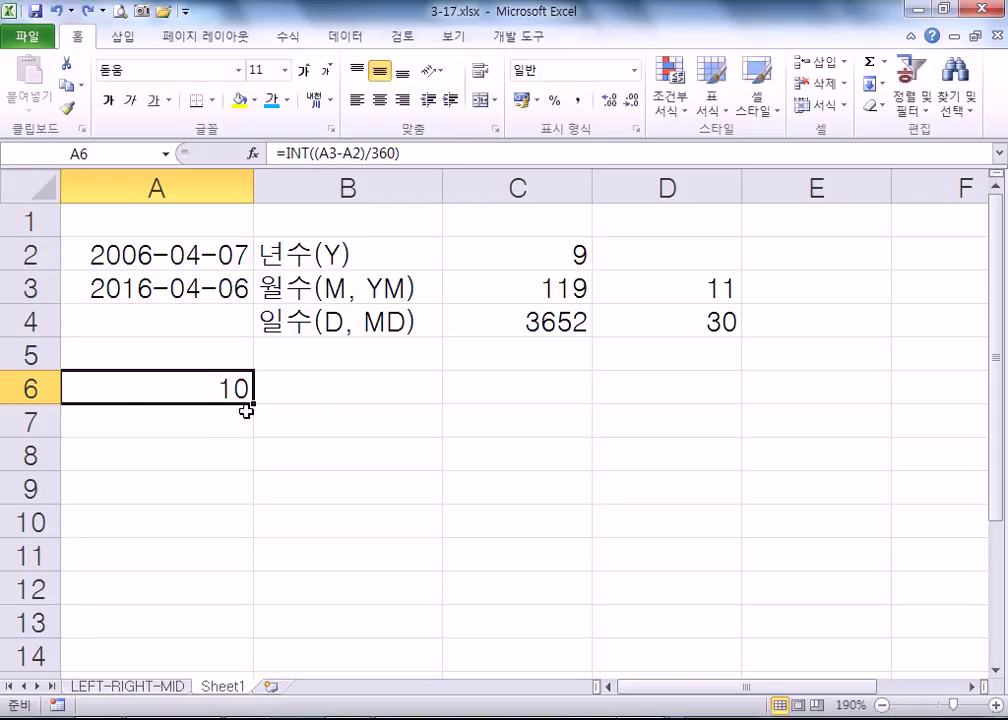
pyautogui.doubleClick(127, 392)
pyautogui.press('Escape')
# - Toggle the worksheet gridlines off and on several times, ending with them shown
pyautogui.scroll(-2, 195, 387)
pyautogui.scroll(-1, 195, 387)
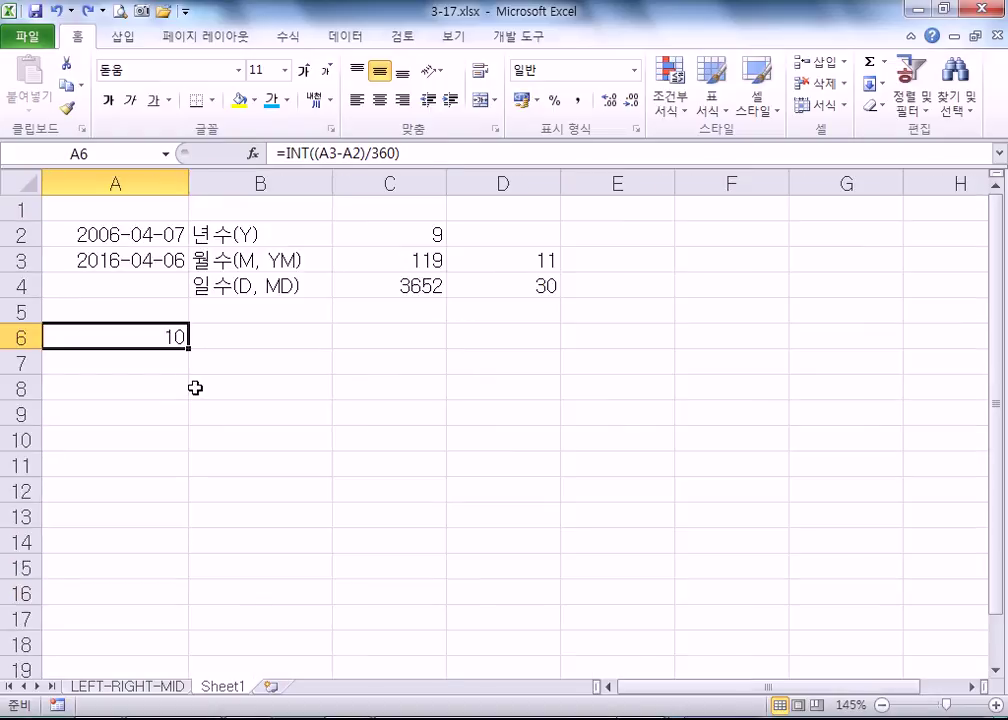
pyautogui.moveTo(288, 310); pyautogui.dragTo(603, 491)
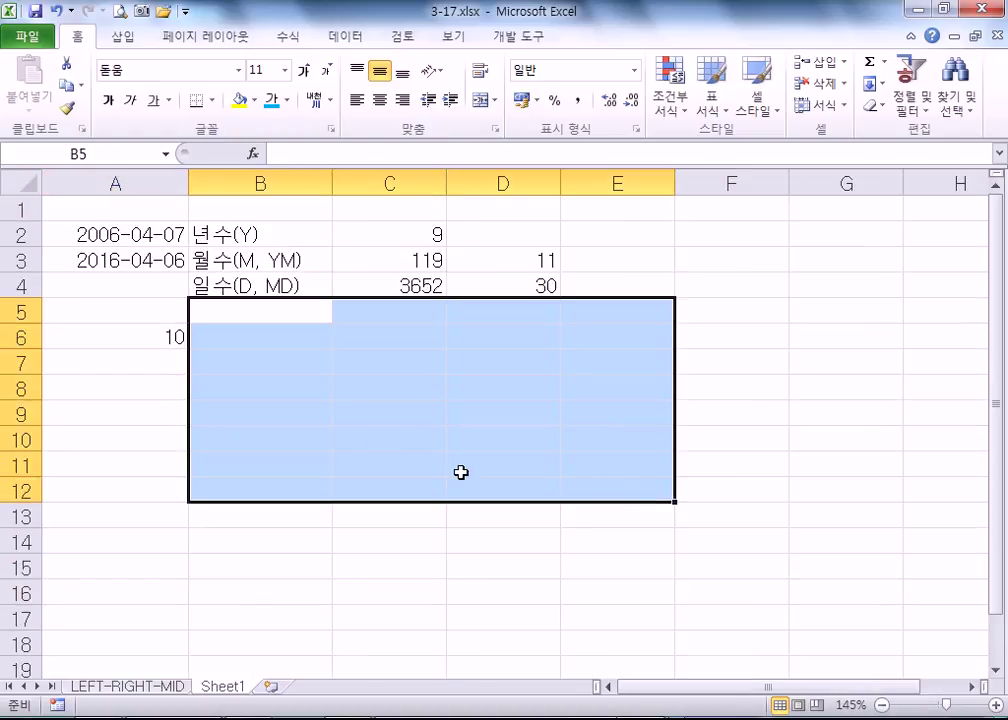
pyautogui.click(369, 444)
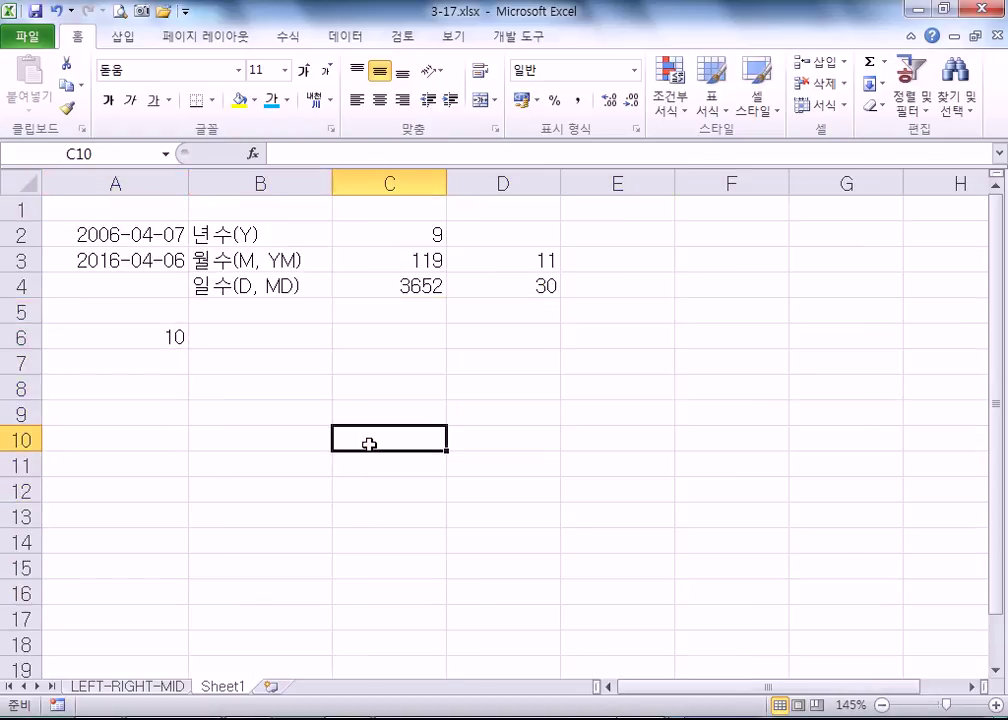
pyautogui.click(454, 38)
pyautogui.click(272, 101)
pyautogui.click(272, 101)
pyautogui.click(271, 101)
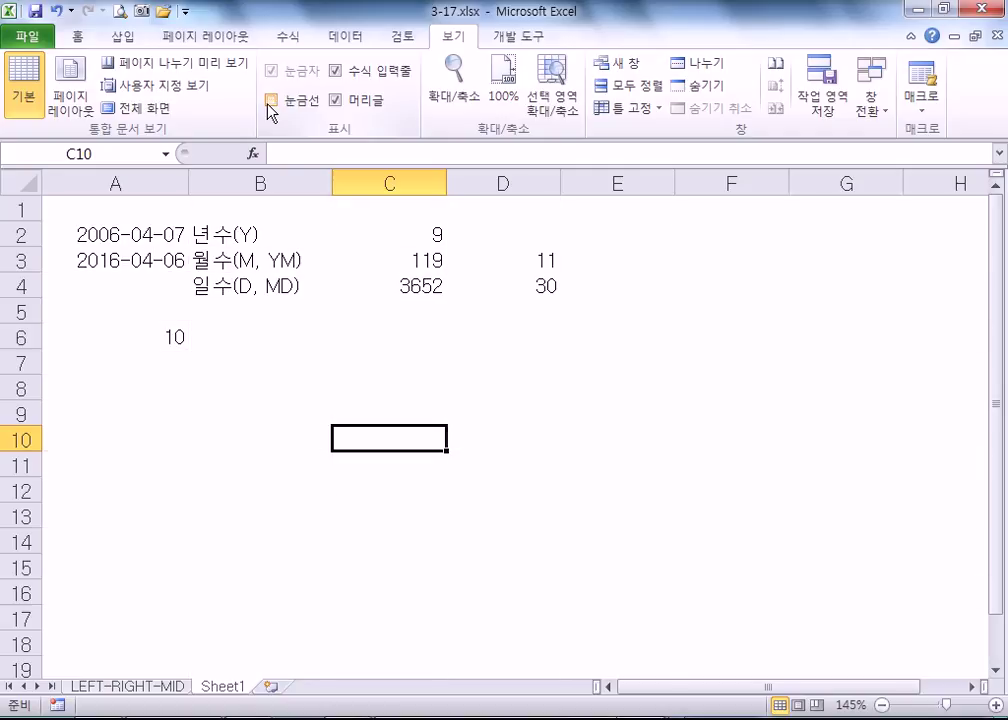
pyautogui.click(270, 101)
pyautogui.click(271, 101)
pyautogui.moveTo(375, 413); pyautogui.dragTo(618, 594)
pyautogui.click(429, 413)
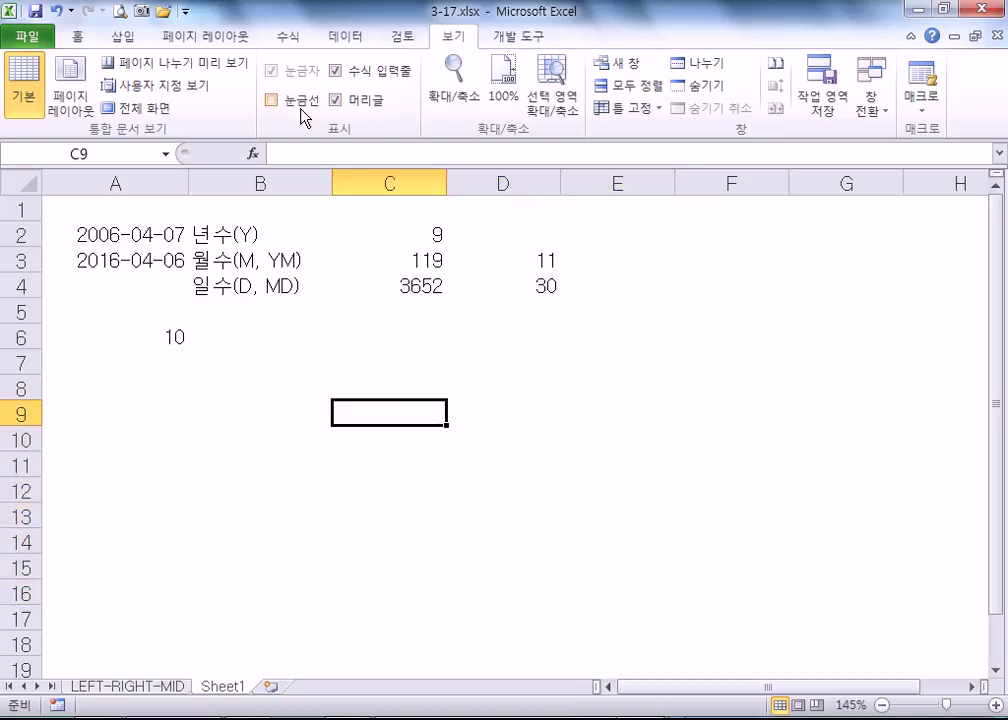
pyautogui.click(271, 101)
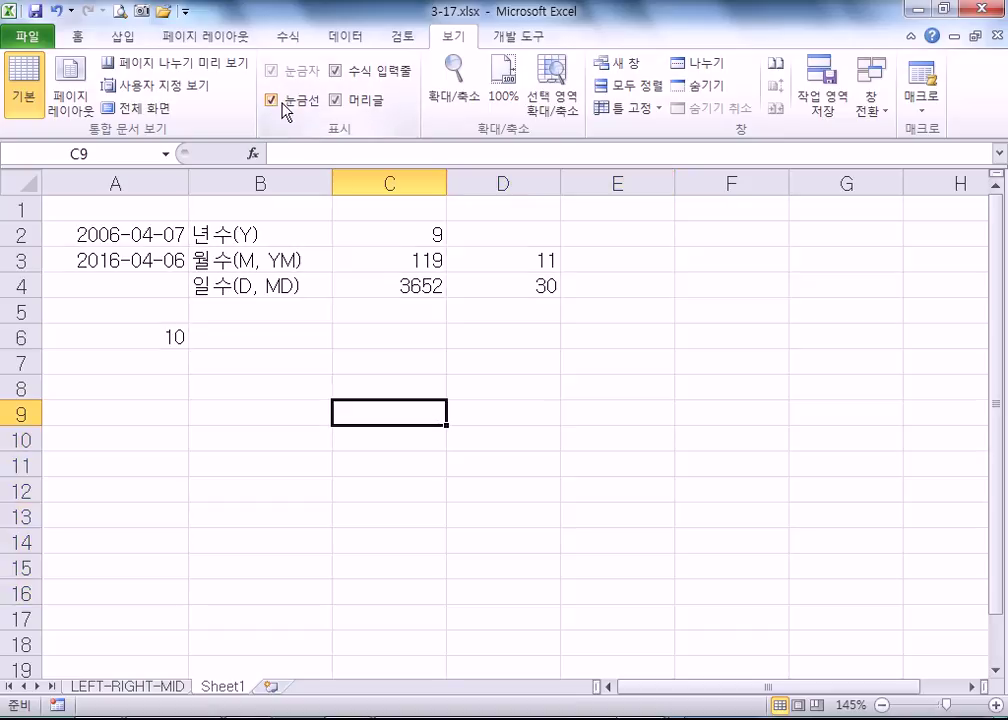
# - Toggle headings and gridlines off and on, leaving both visible, and select A2:D4
pyautogui.click(336, 101)
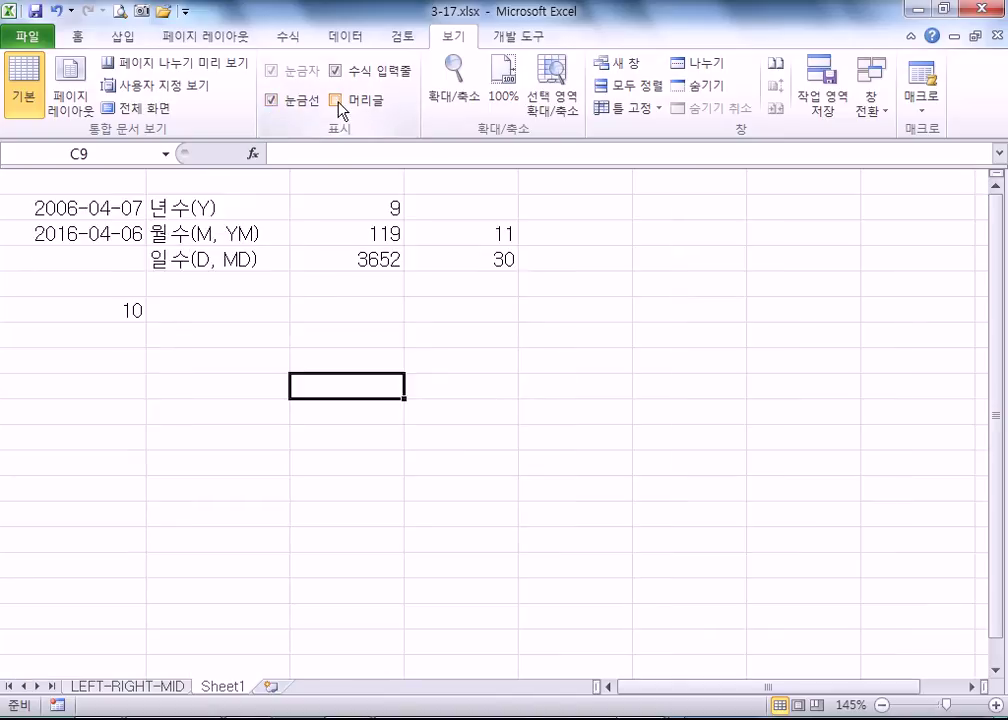
pyautogui.click(337, 101)
pyautogui.click(337, 101)
pyautogui.click(337, 101)
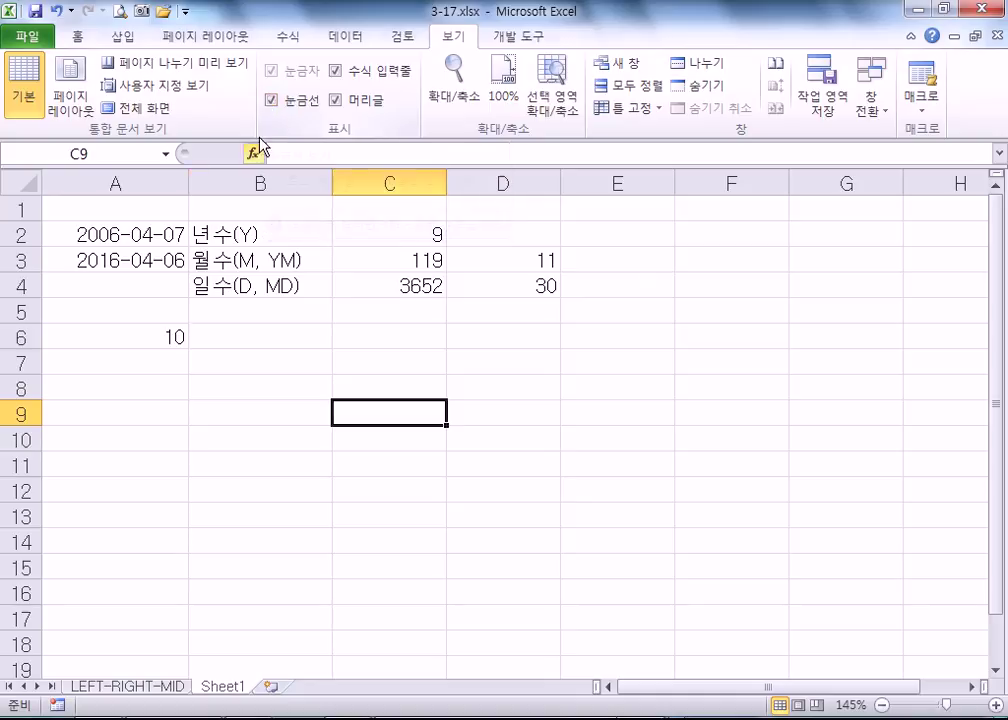
pyautogui.click(270, 100)
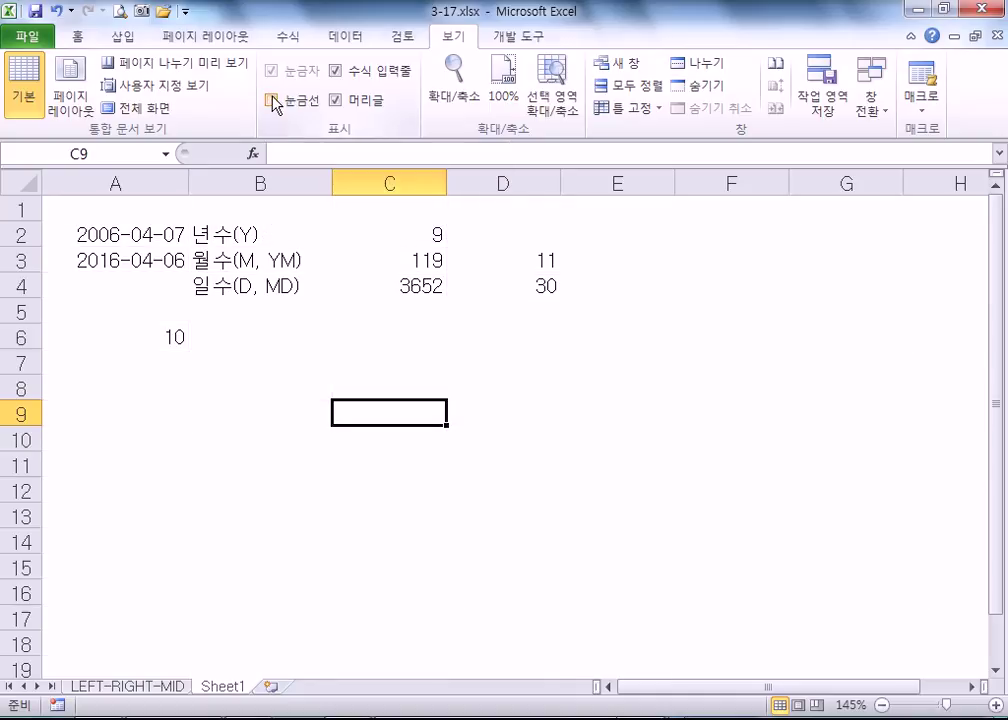
pyautogui.click(271, 99)
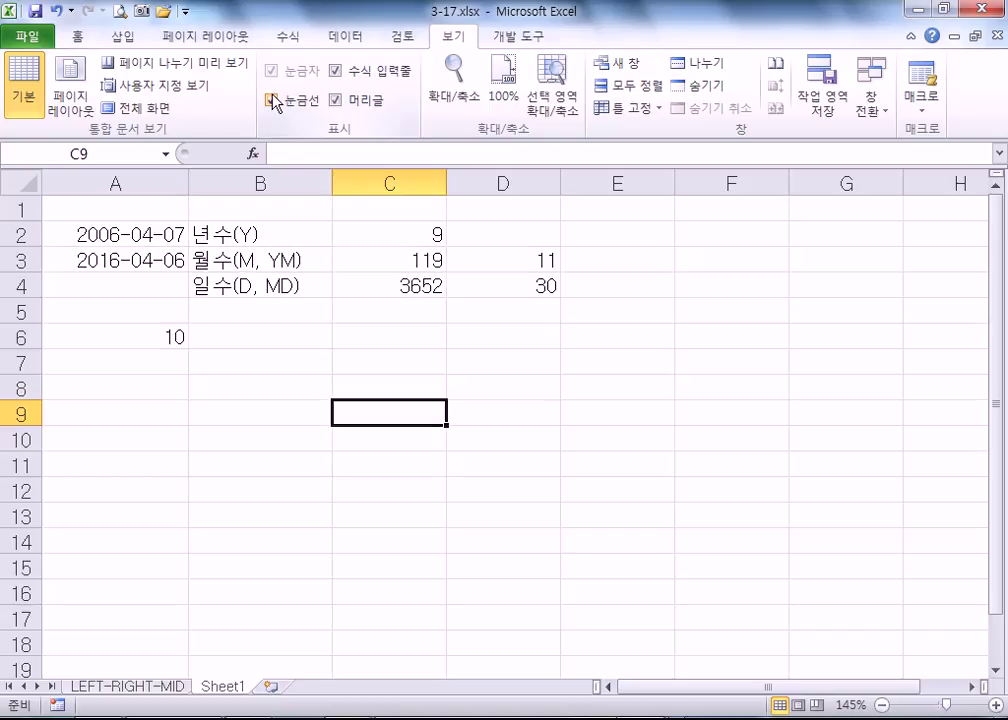
pyautogui.moveTo(172, 234); pyautogui.dragTo(517, 286)
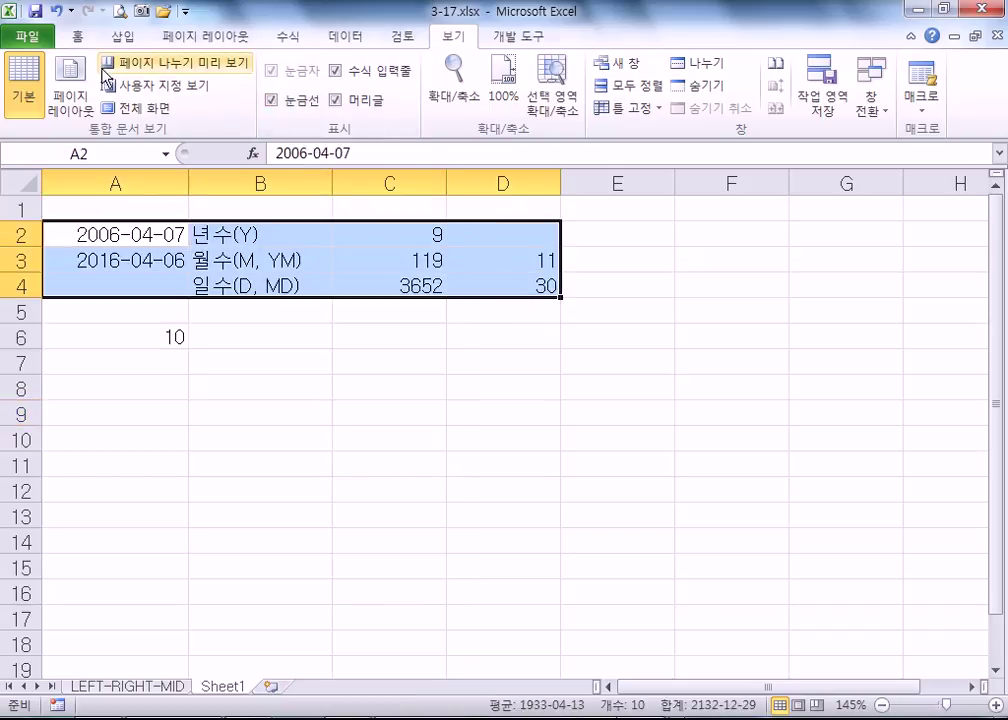
# - Apply All Borders to the A2:D4 results table
pyautogui.click(78, 37)
pyautogui.click(213, 100)
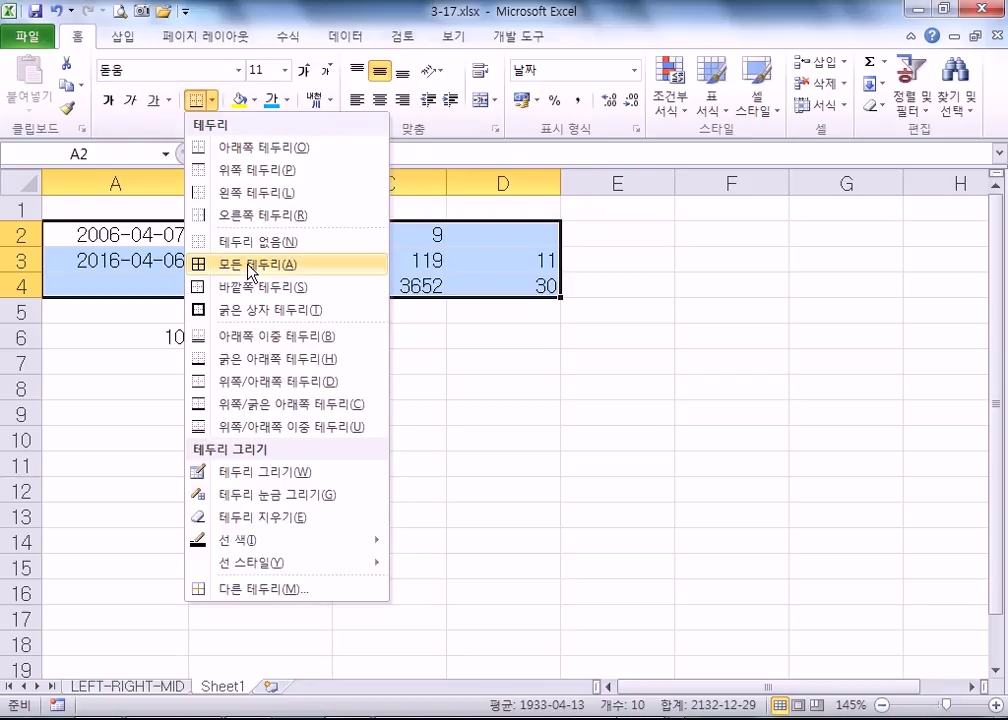
pyautogui.click(252, 264)
pyautogui.click(515, 365)
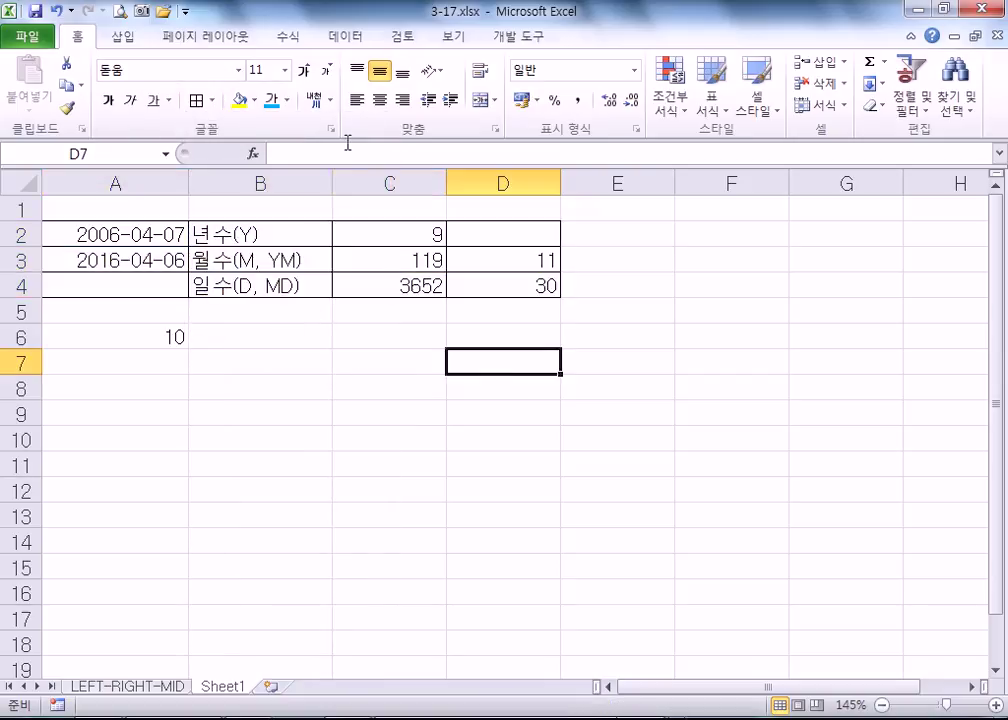
# - Hide and re-show the gridlines to compare the bordered table
pyautogui.click(450, 40)
pyautogui.click(273, 102)
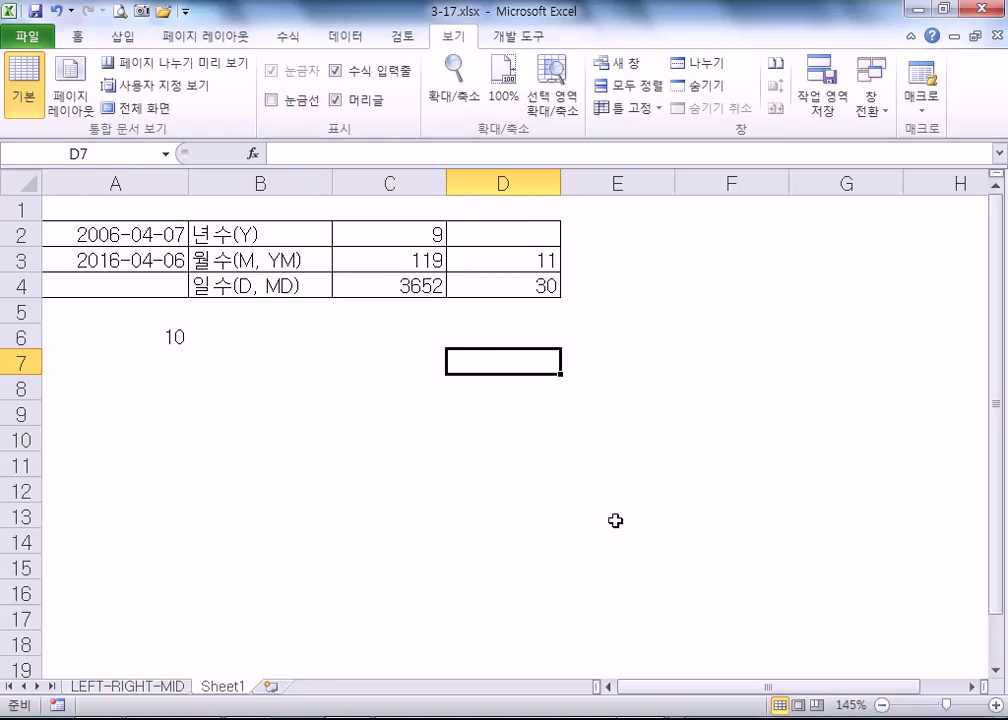
pyautogui.click(270, 100)
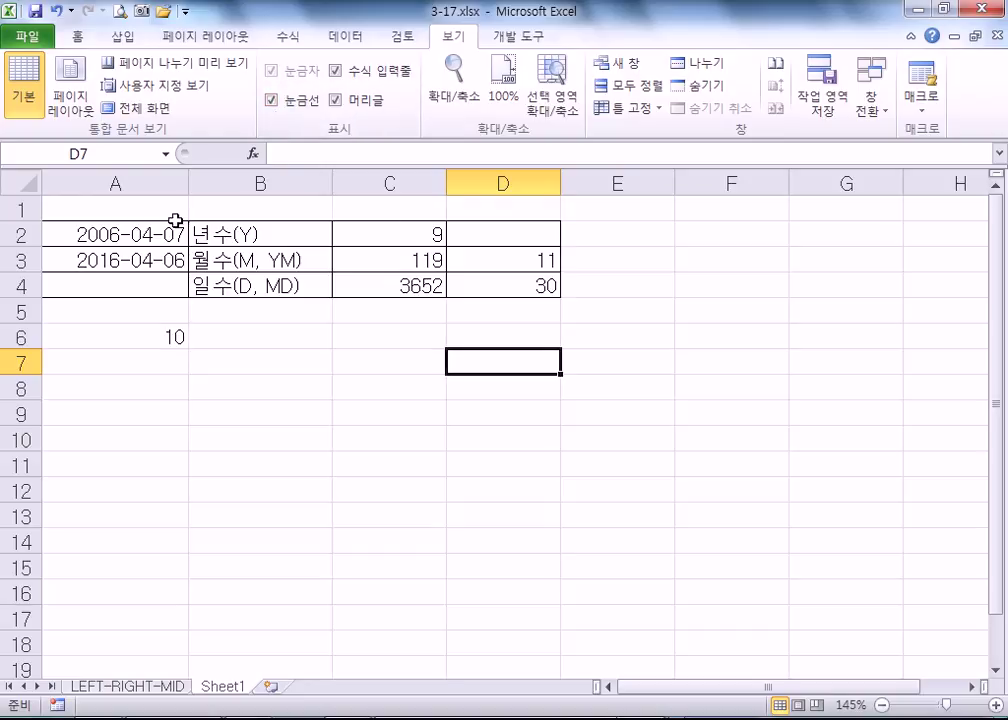